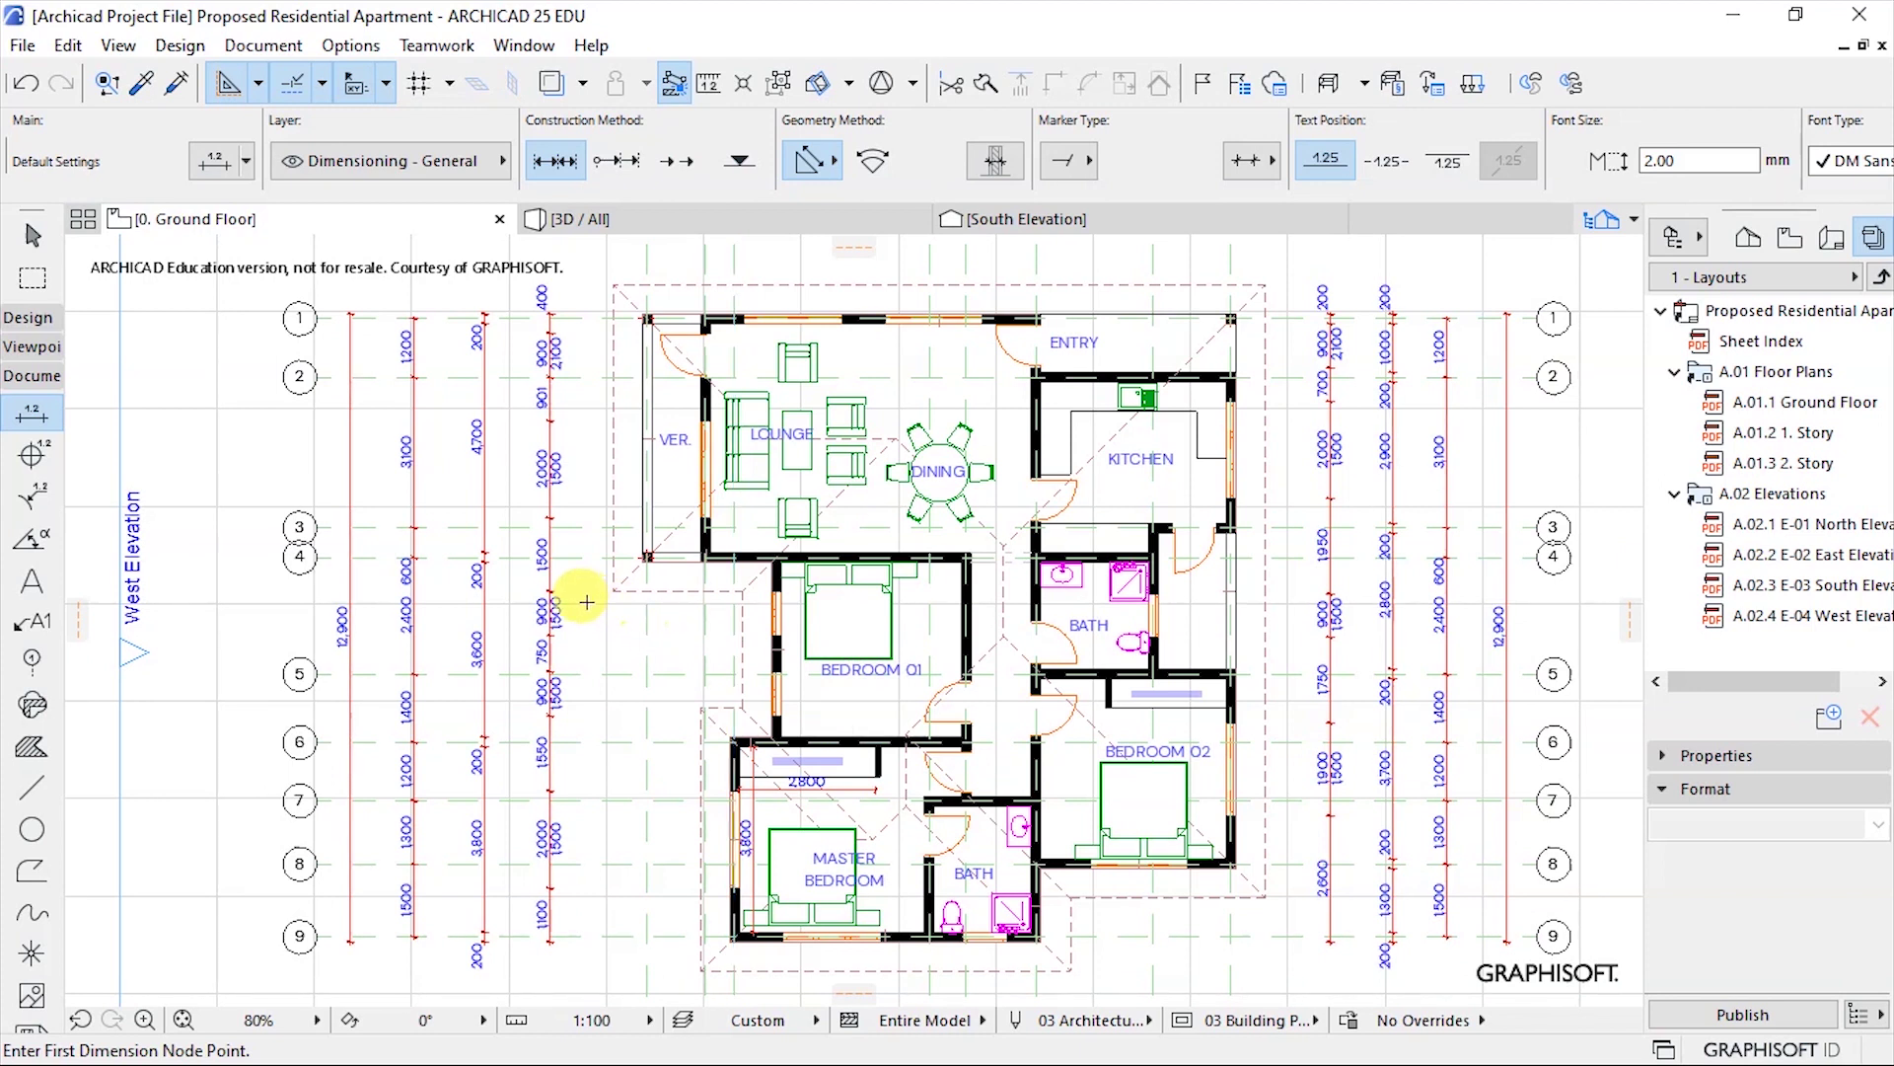
Examine the East, North and South Elevation markers placed around the ground floor plan.
scroll(651, 617, down, 5)
scroll(636, 602, down, 3)
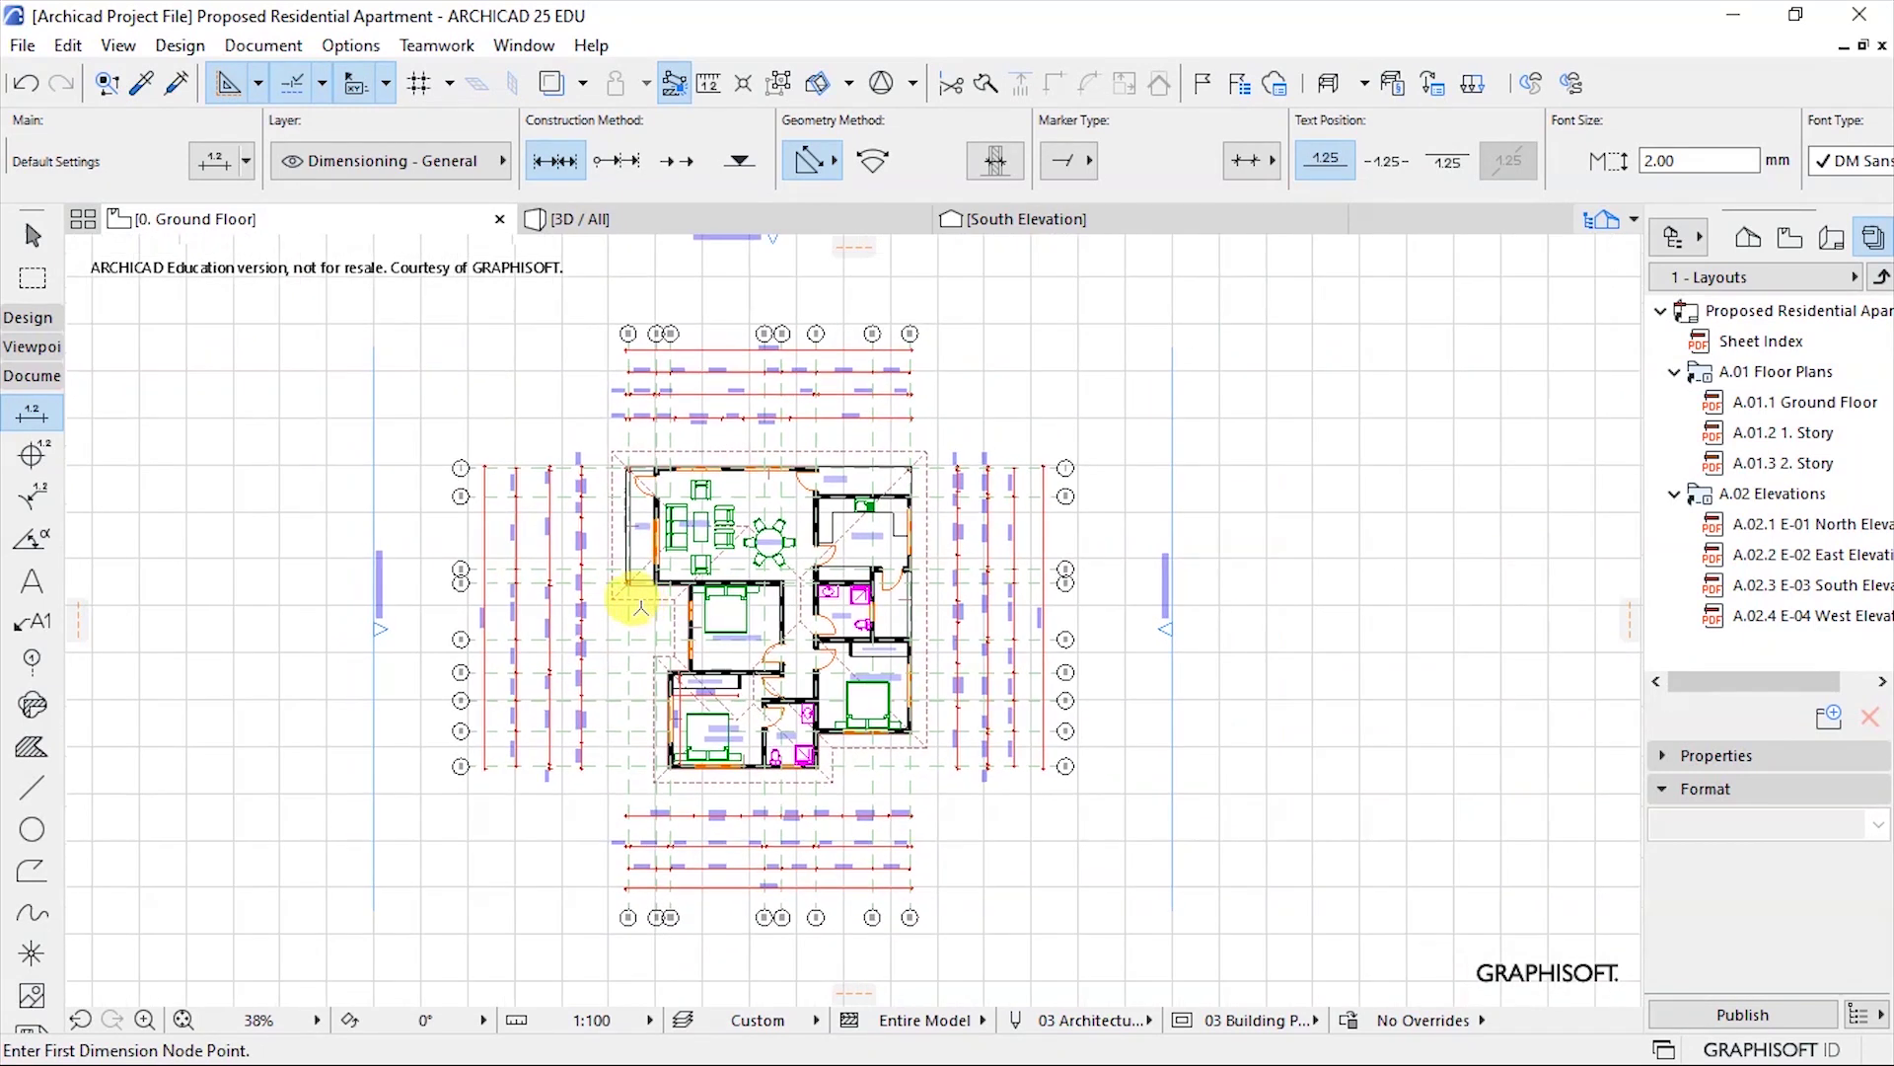
scroll(1071, 572, up, 6)
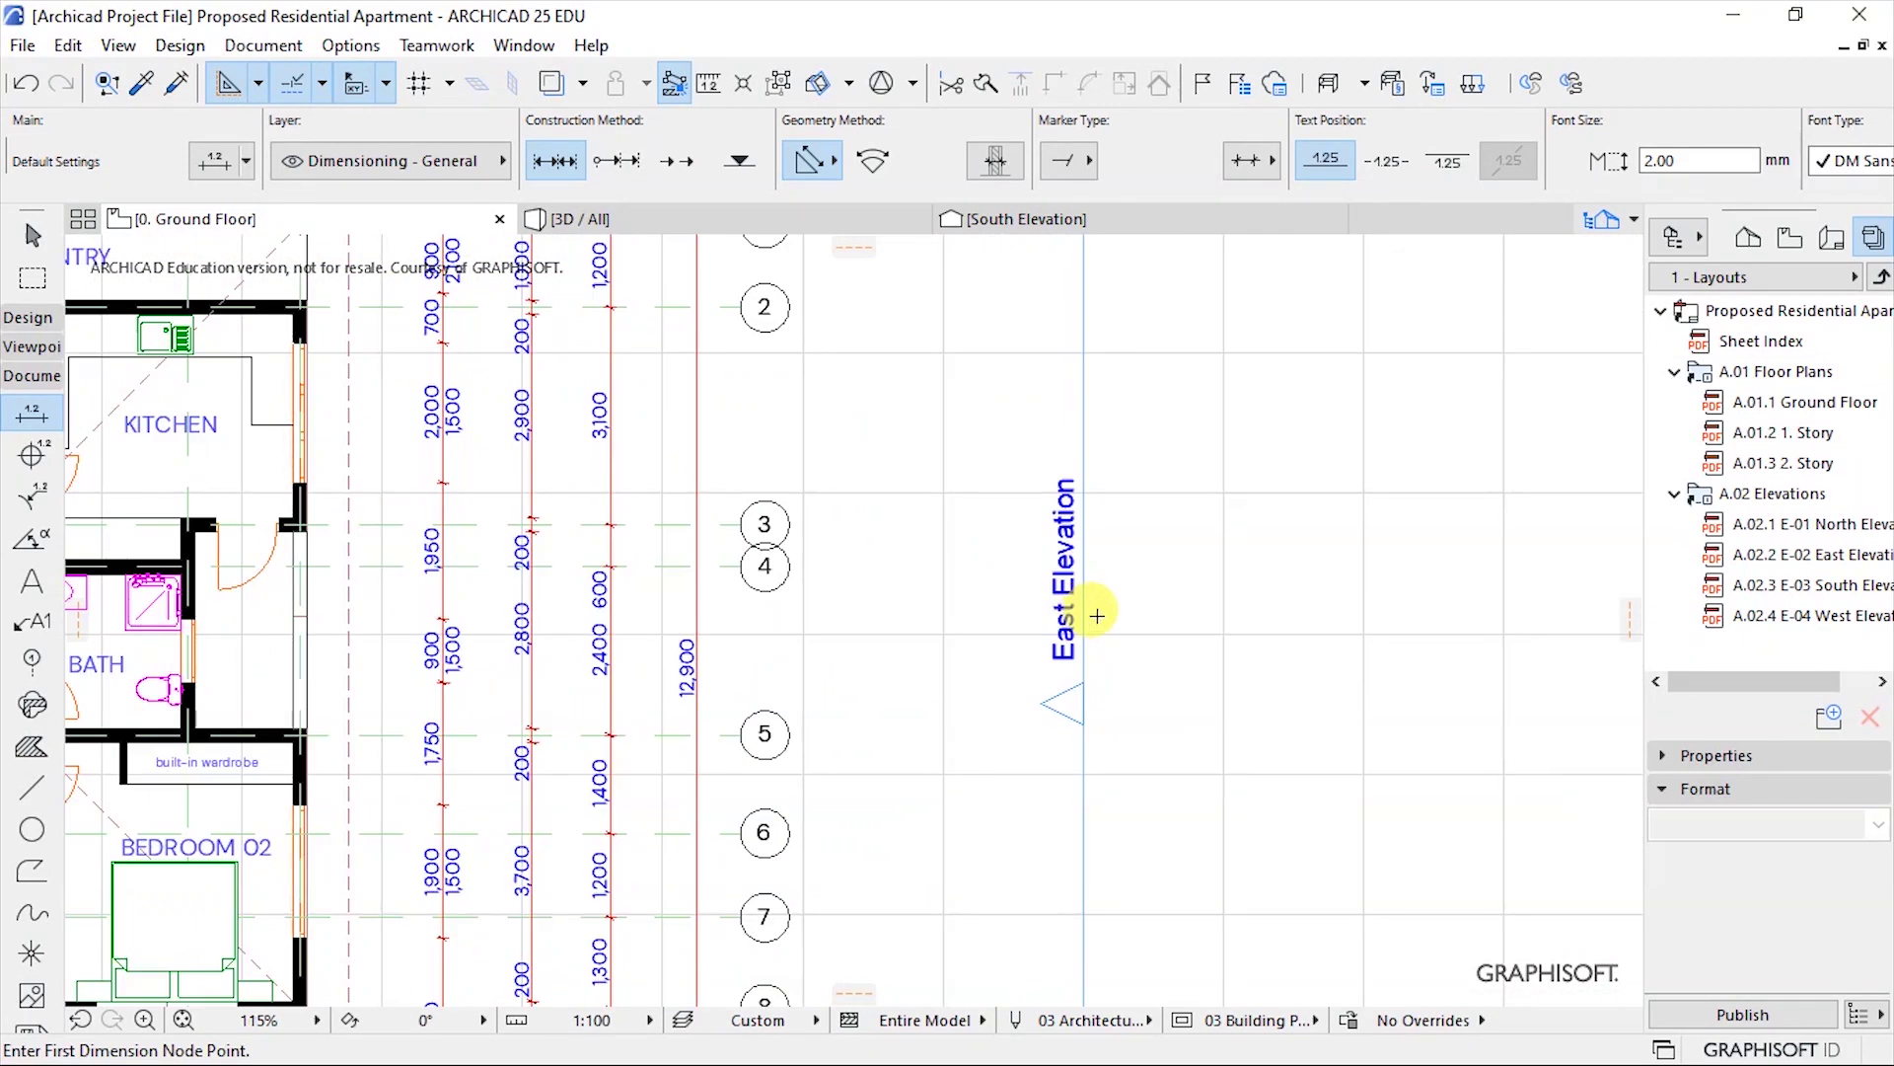
scroll(1097, 616, up, 2)
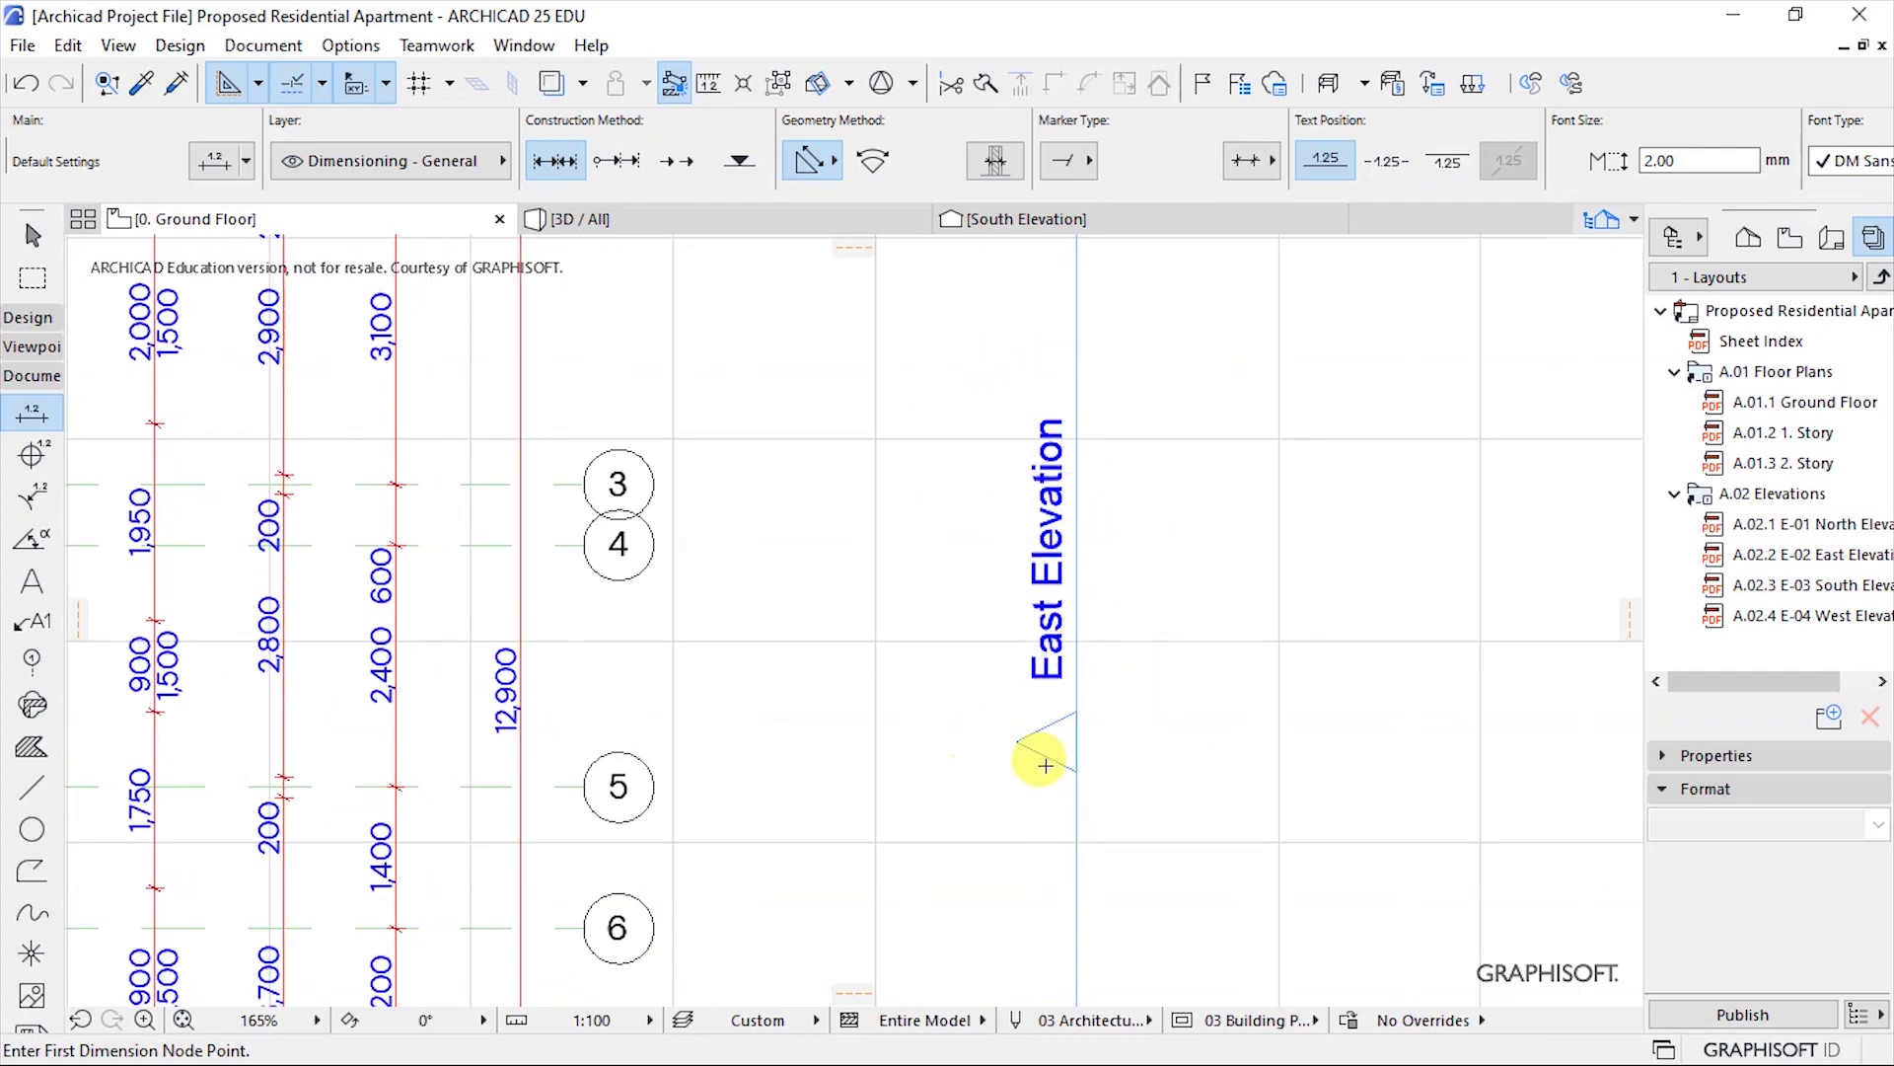
scroll(1074, 690, down, 7)
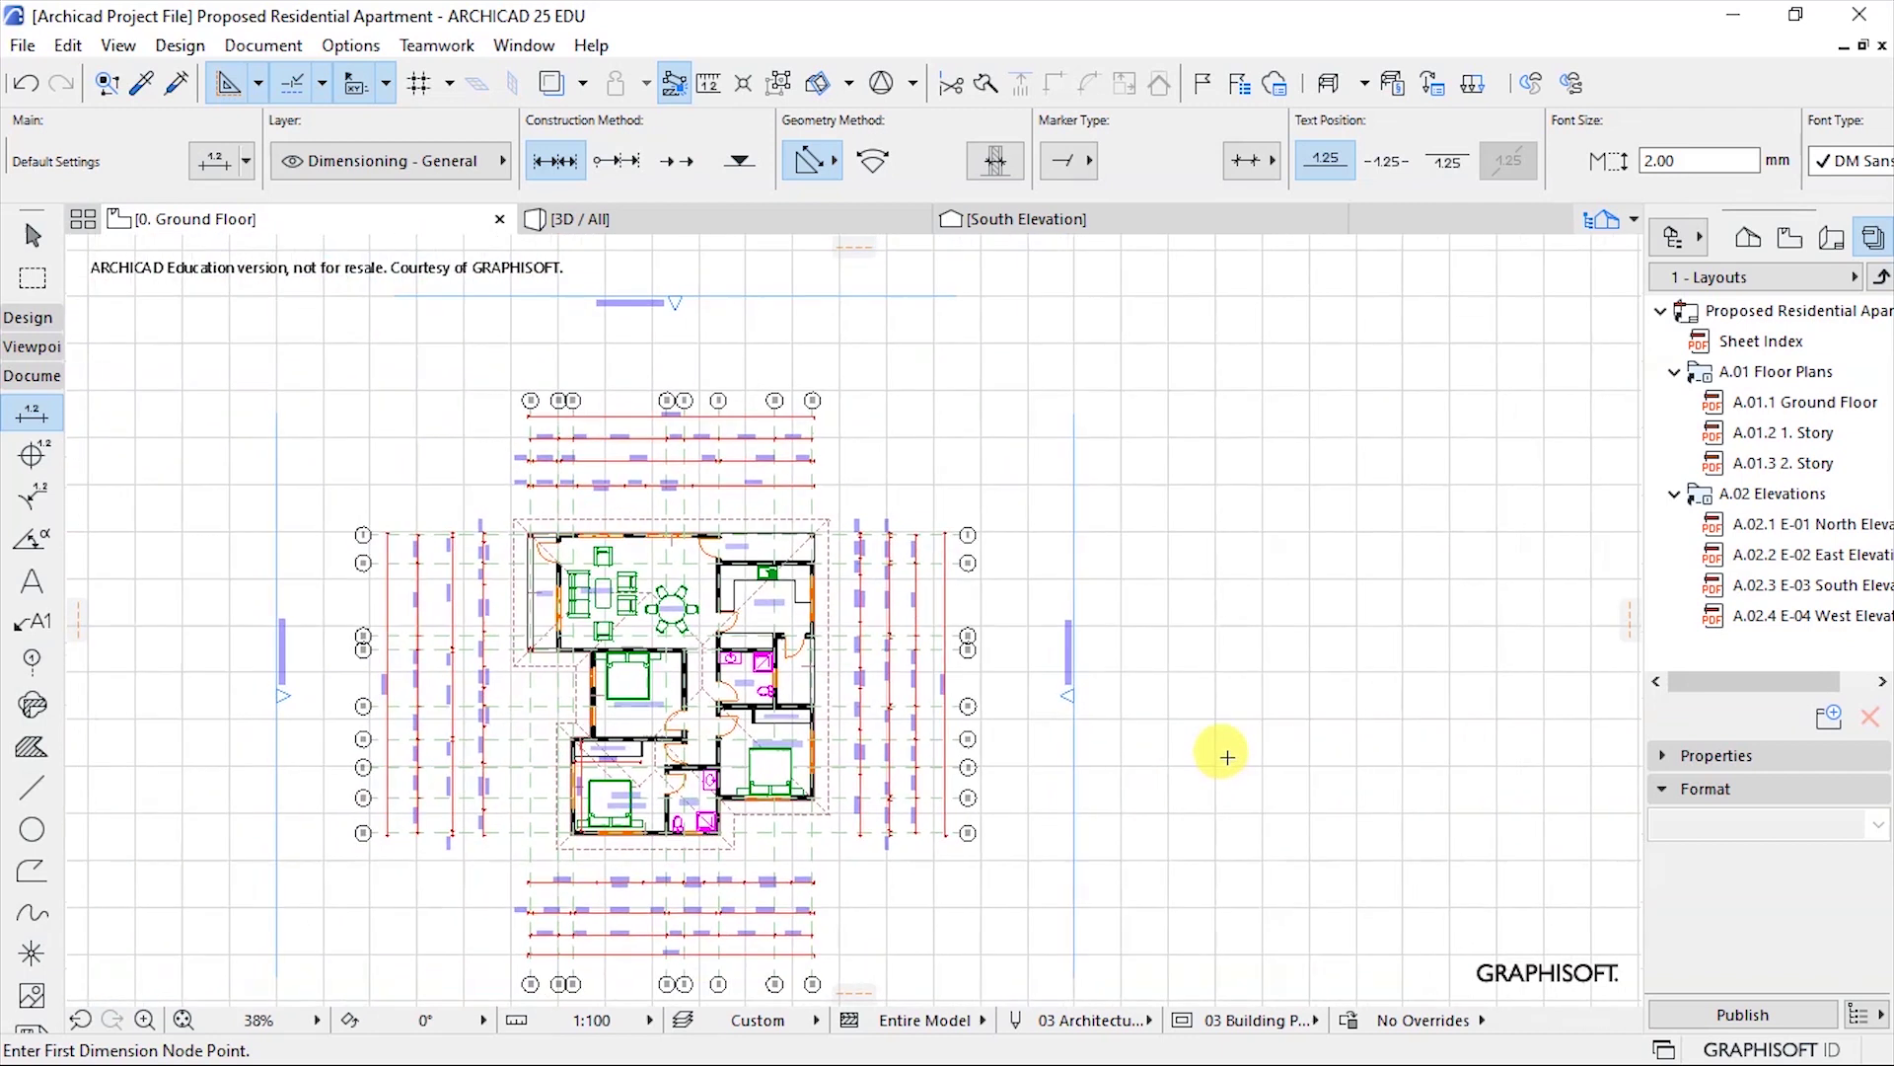
middle_drag(816, 338, 1184, 627)
scroll(993, 562, up, 5)
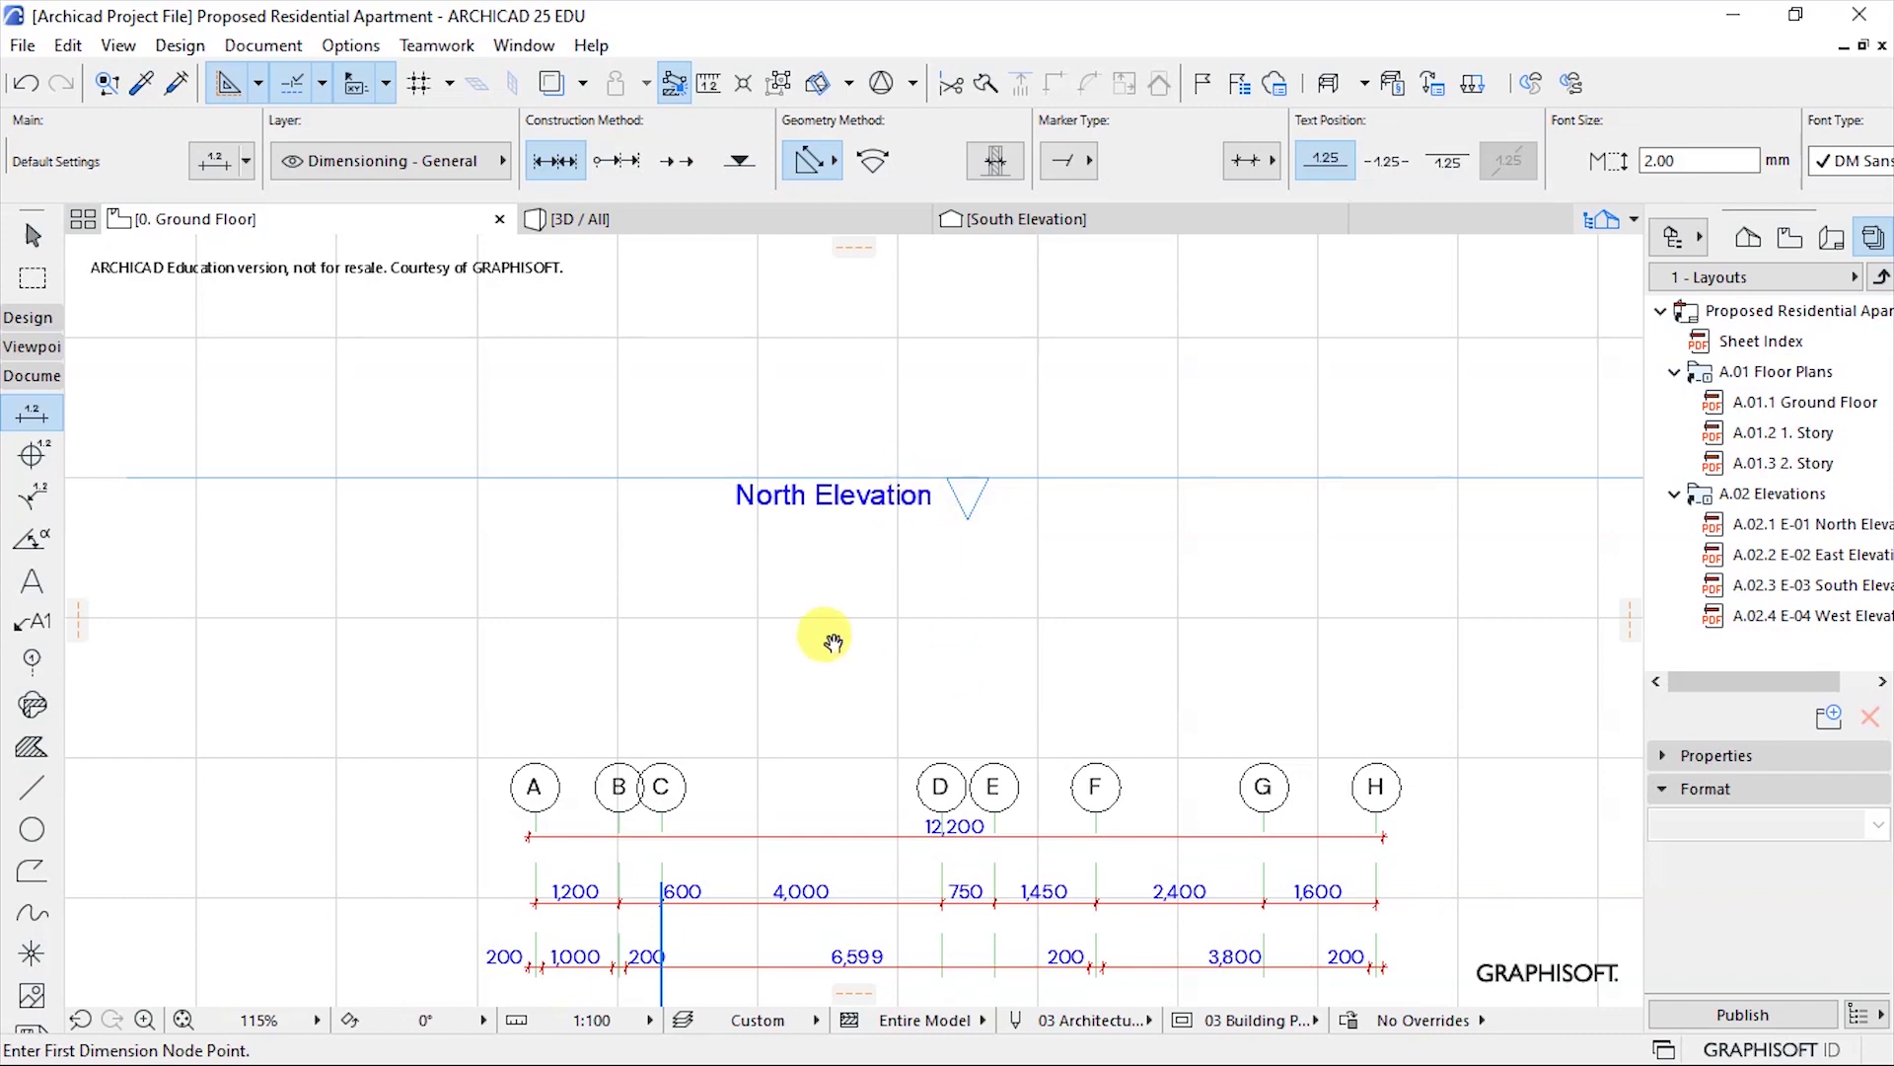
scroll(888, 336, down, 5)
scroll(584, 574, up, 4)
scroll(543, 501, down, 4)
scroll(845, 943, up, 2)
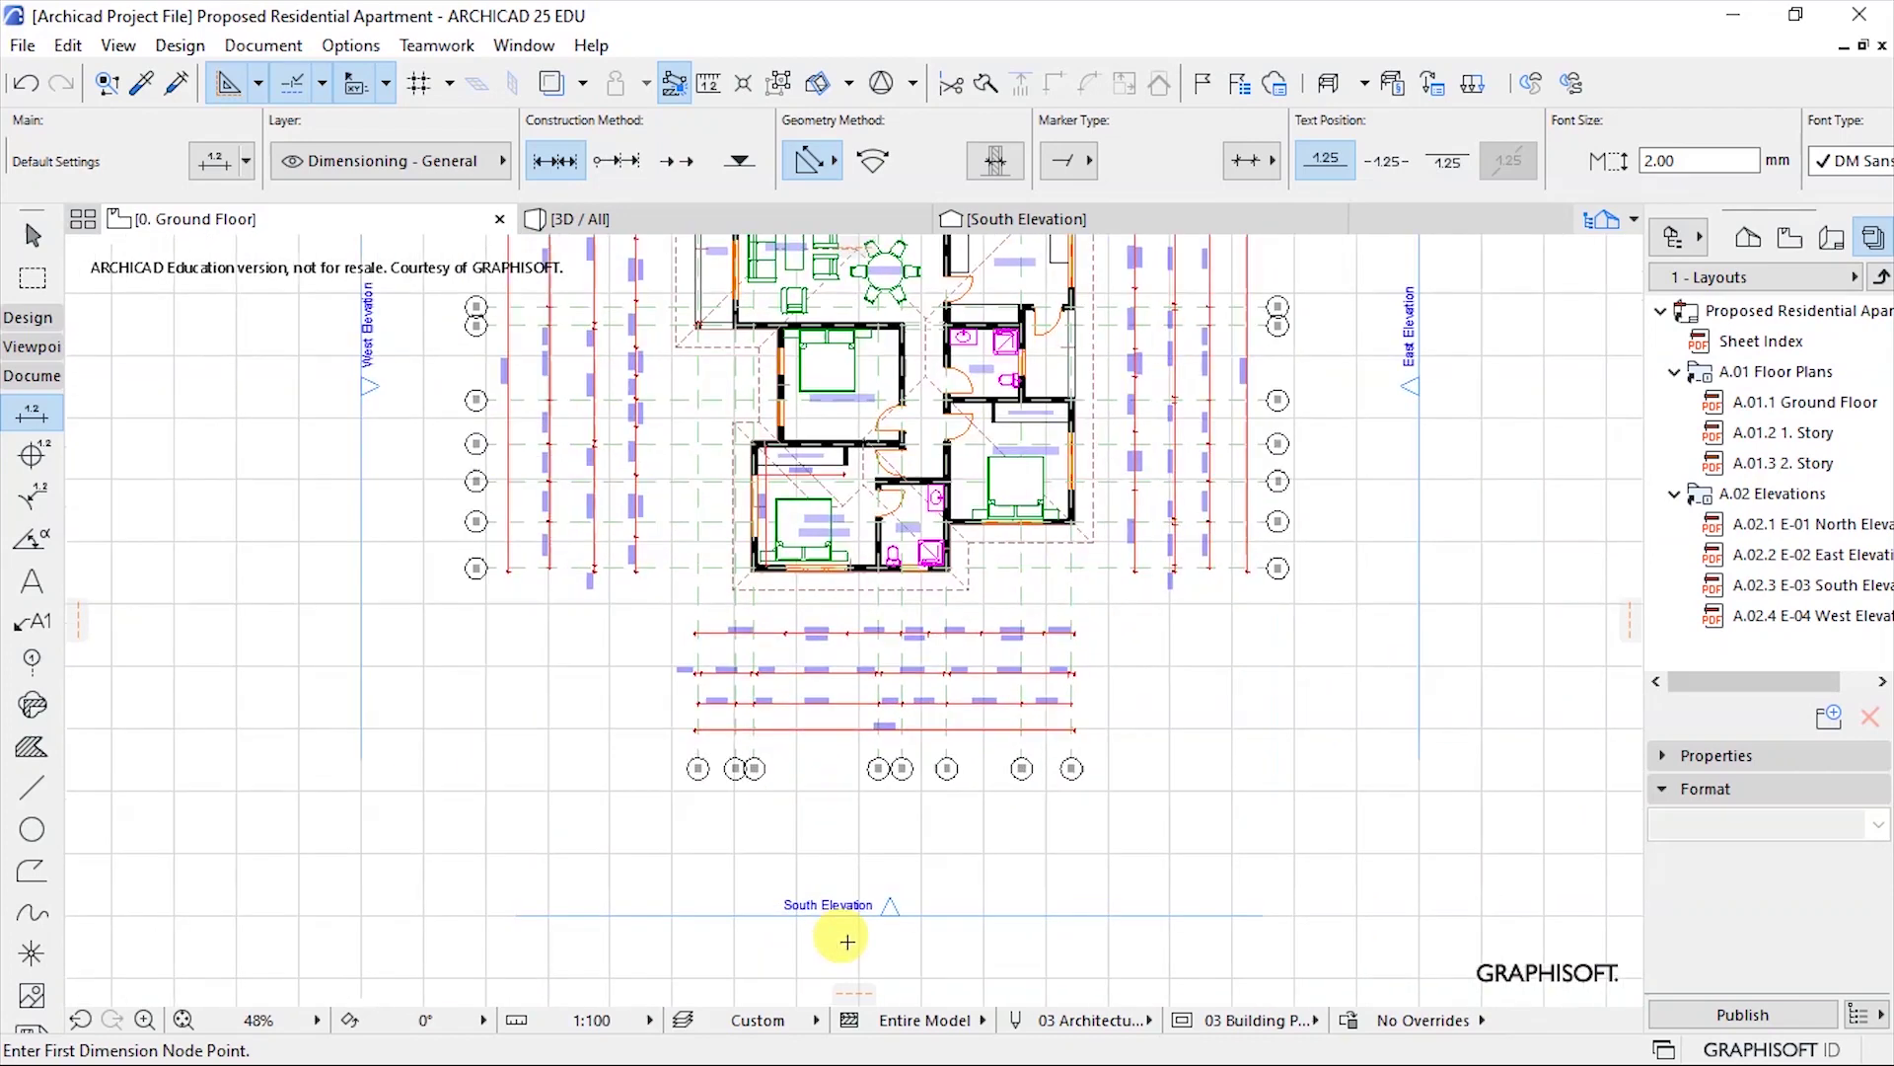
scroll(848, 942, up, 3)
scroll(855, 923, down, 5)
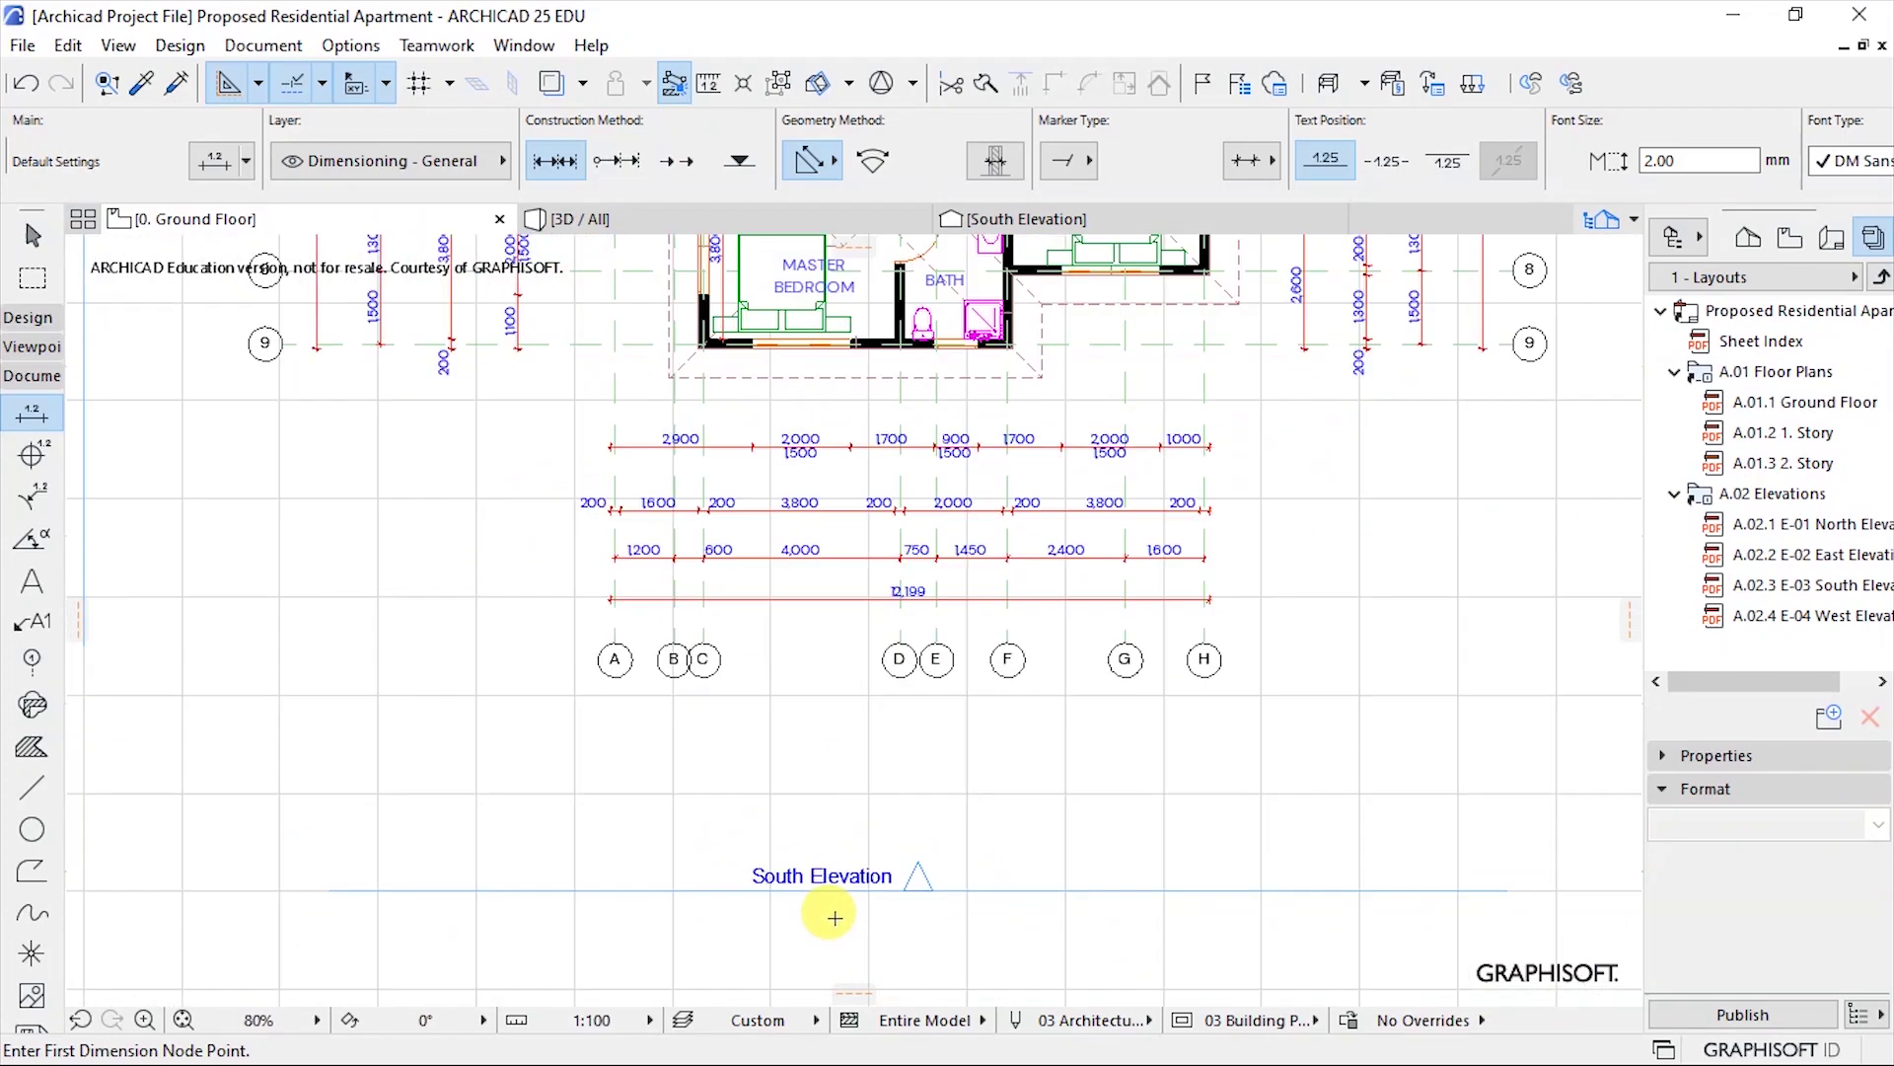
scroll(888, 631, up, 2)
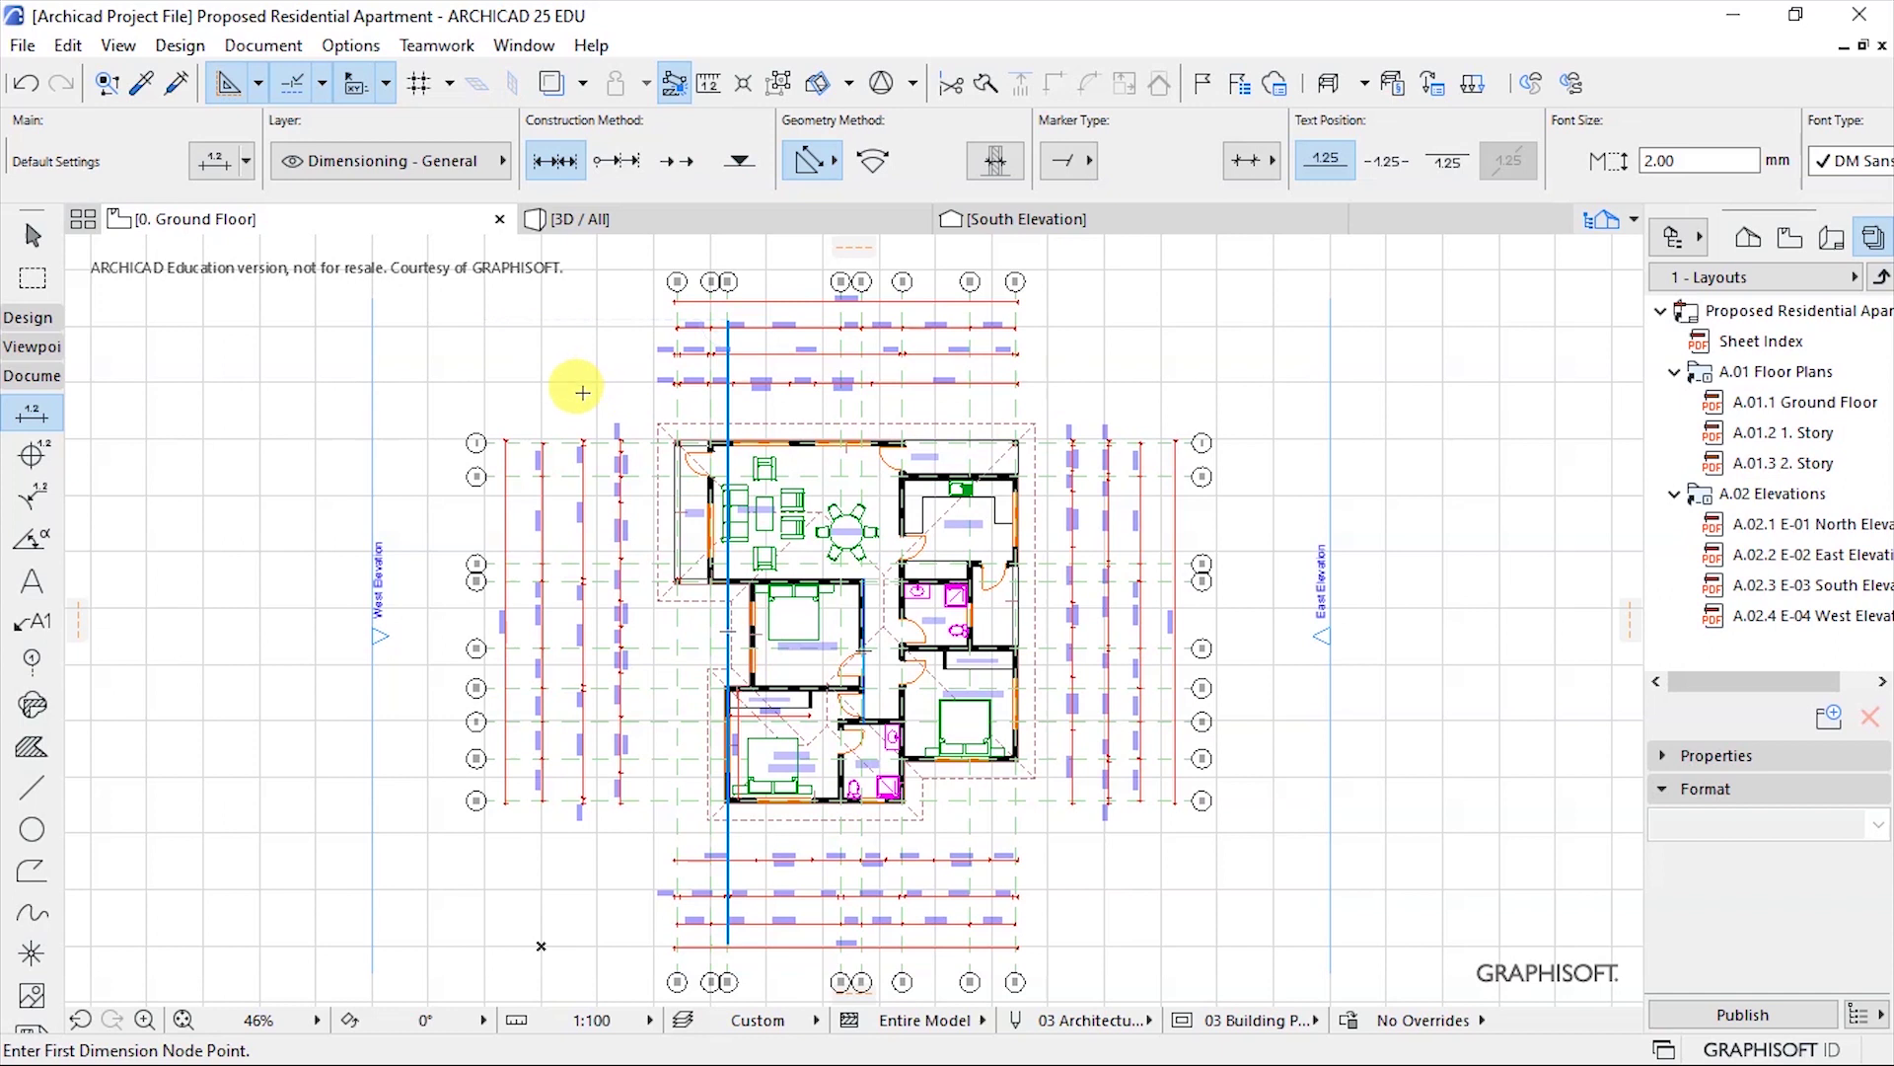
Show the project map, activate the Elevation tool and open its default settings.
click(1747, 237)
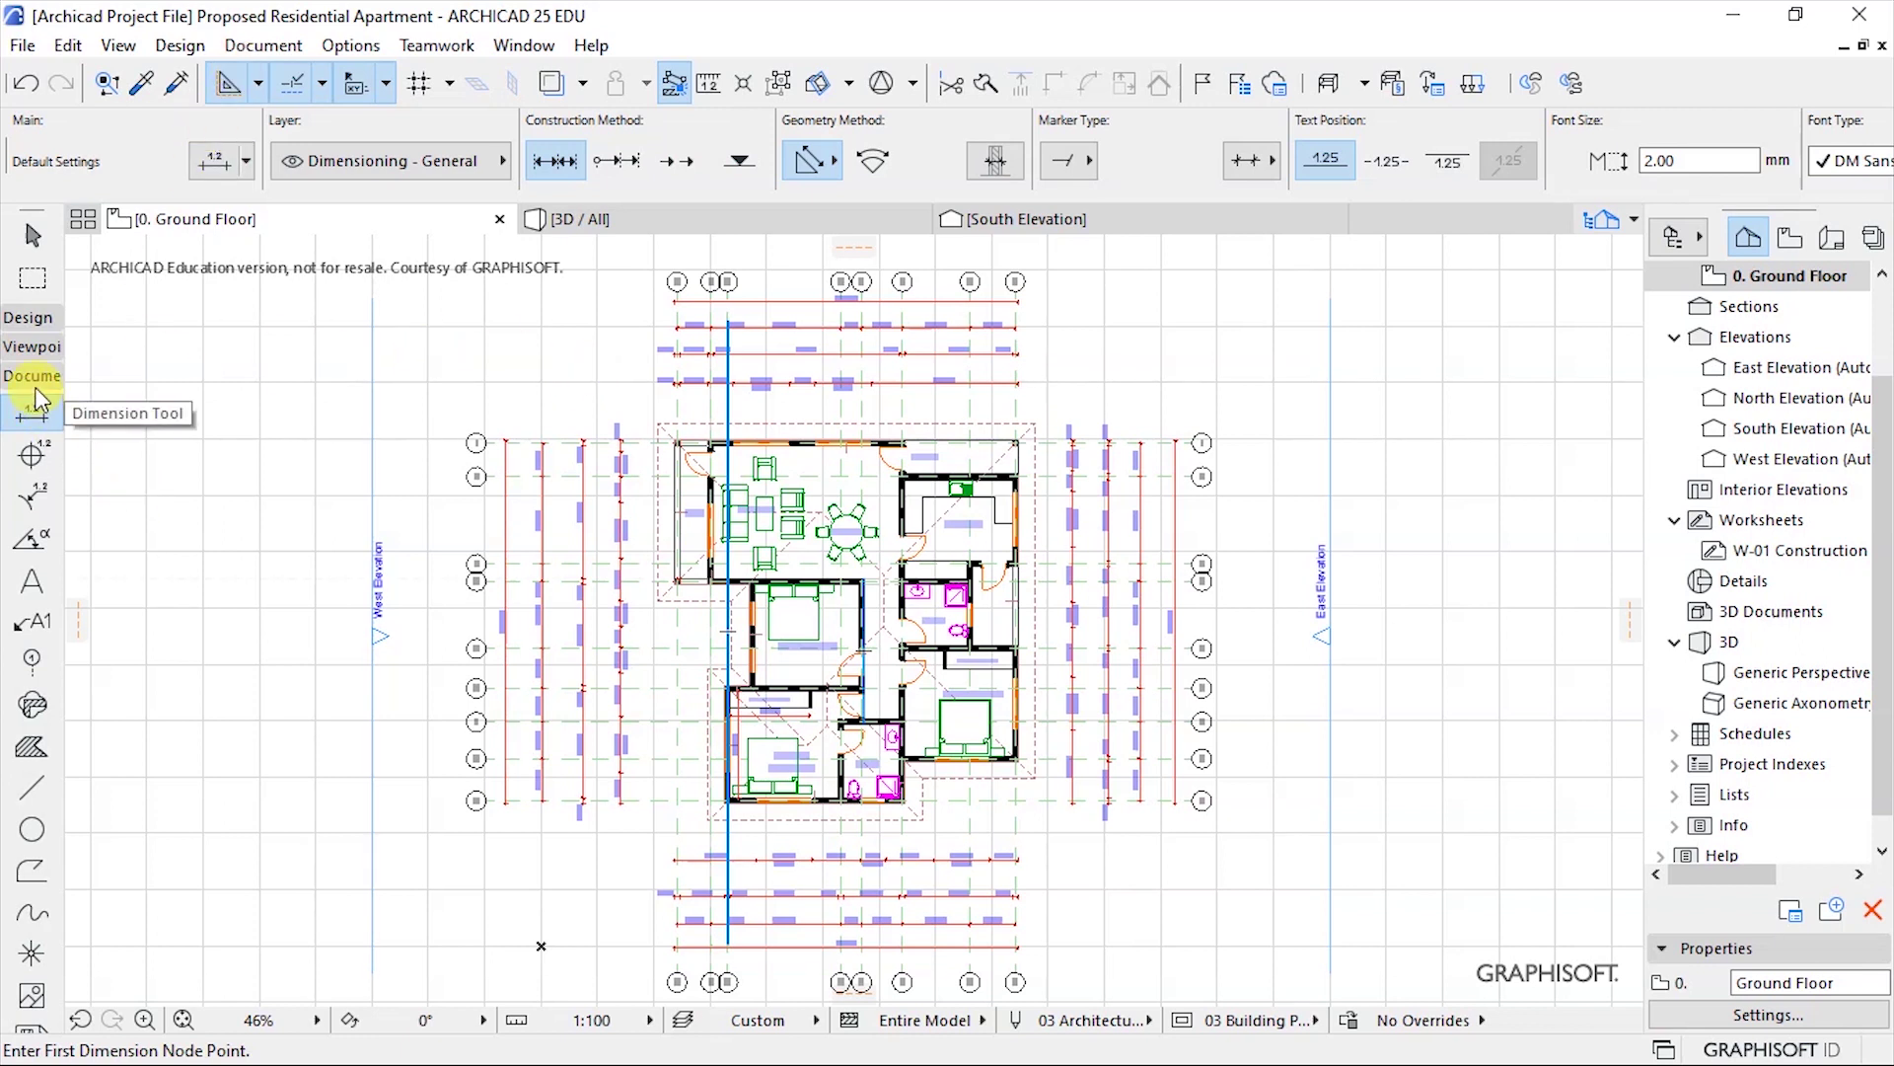
click(31, 355)
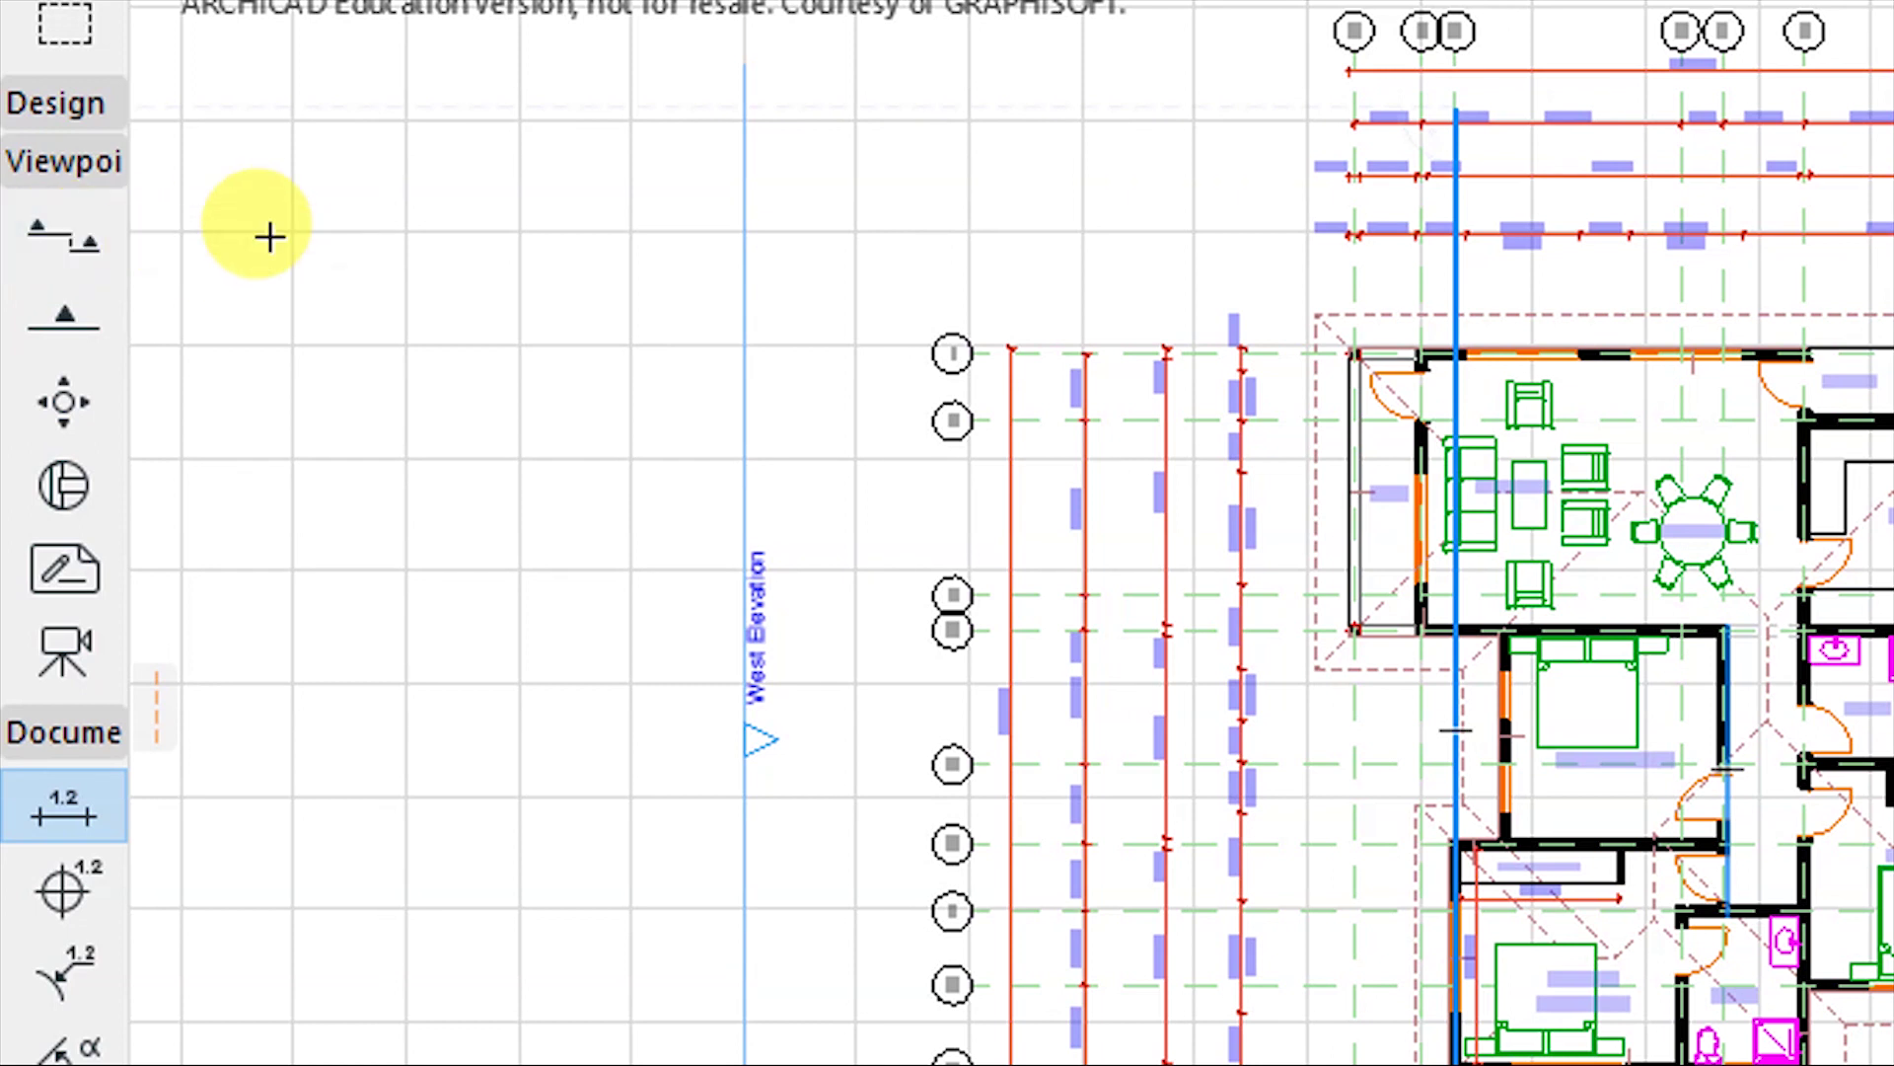
click(62, 322)
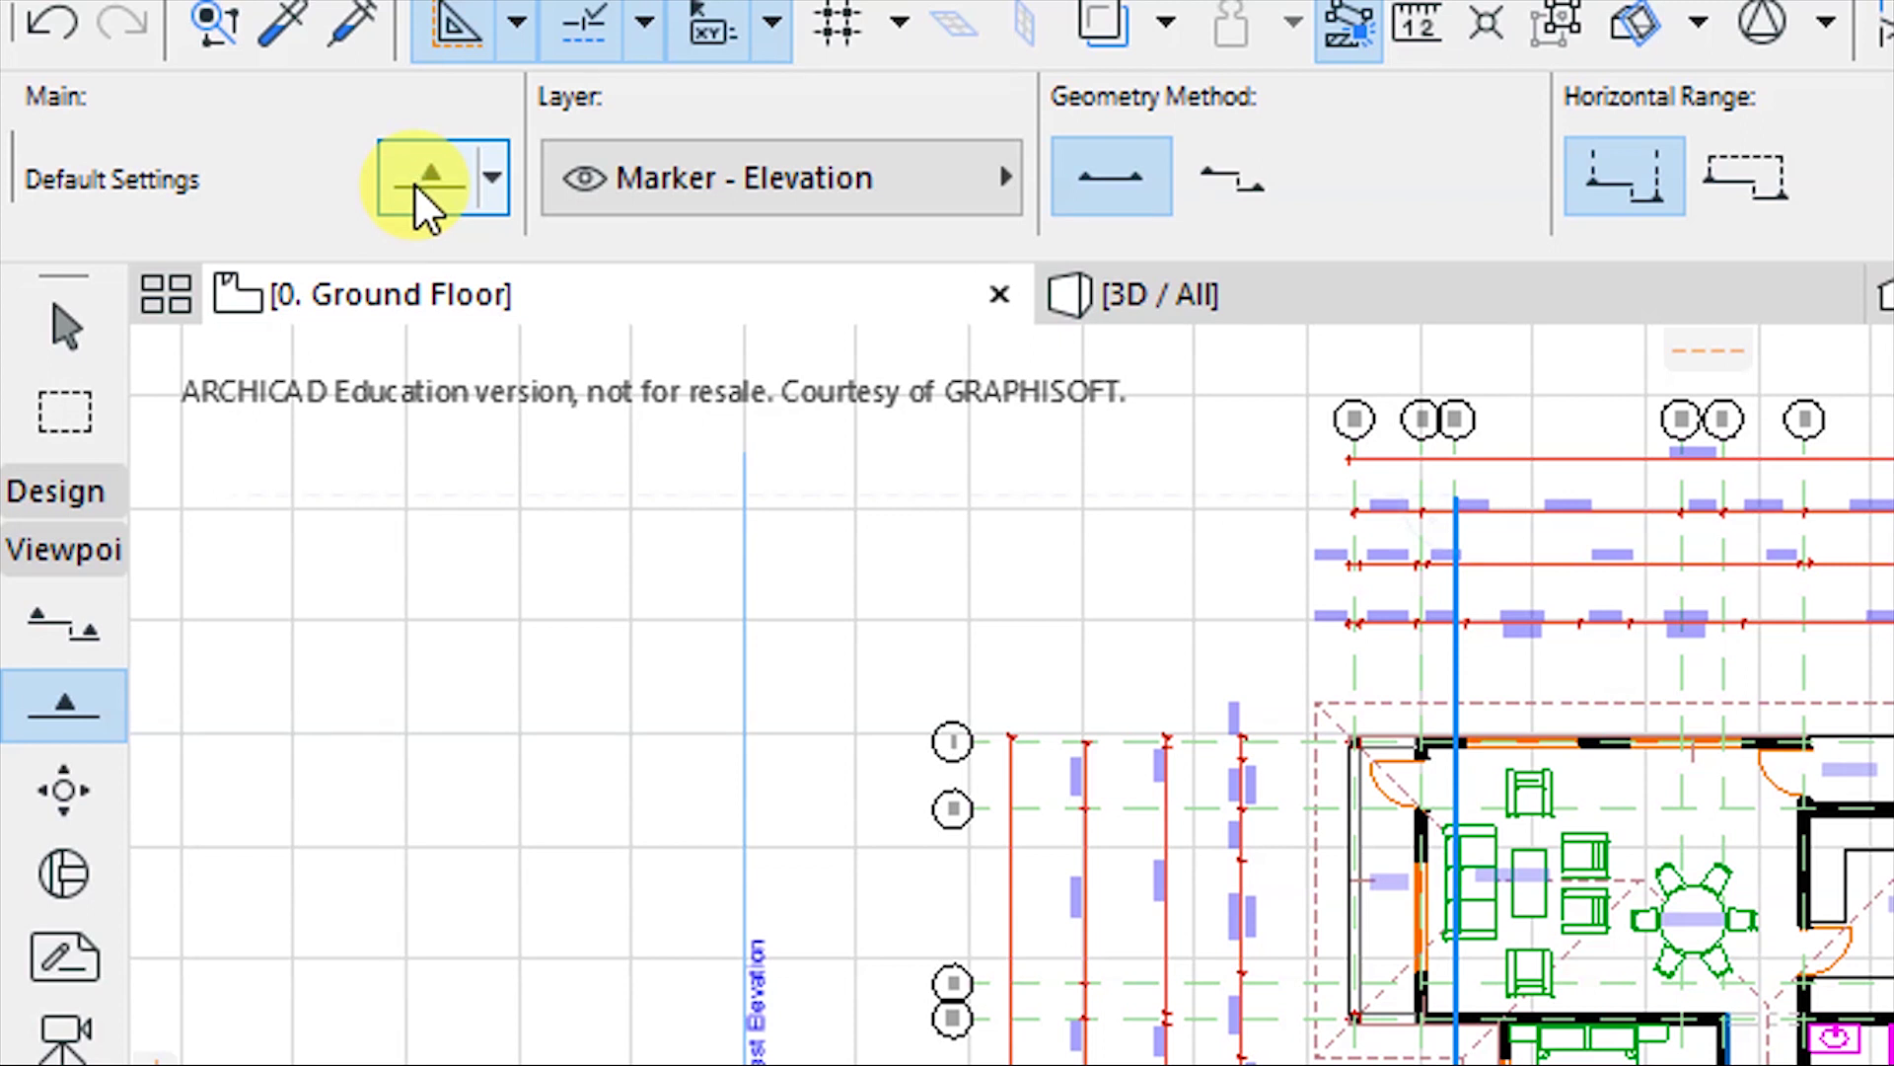
click(412, 180)
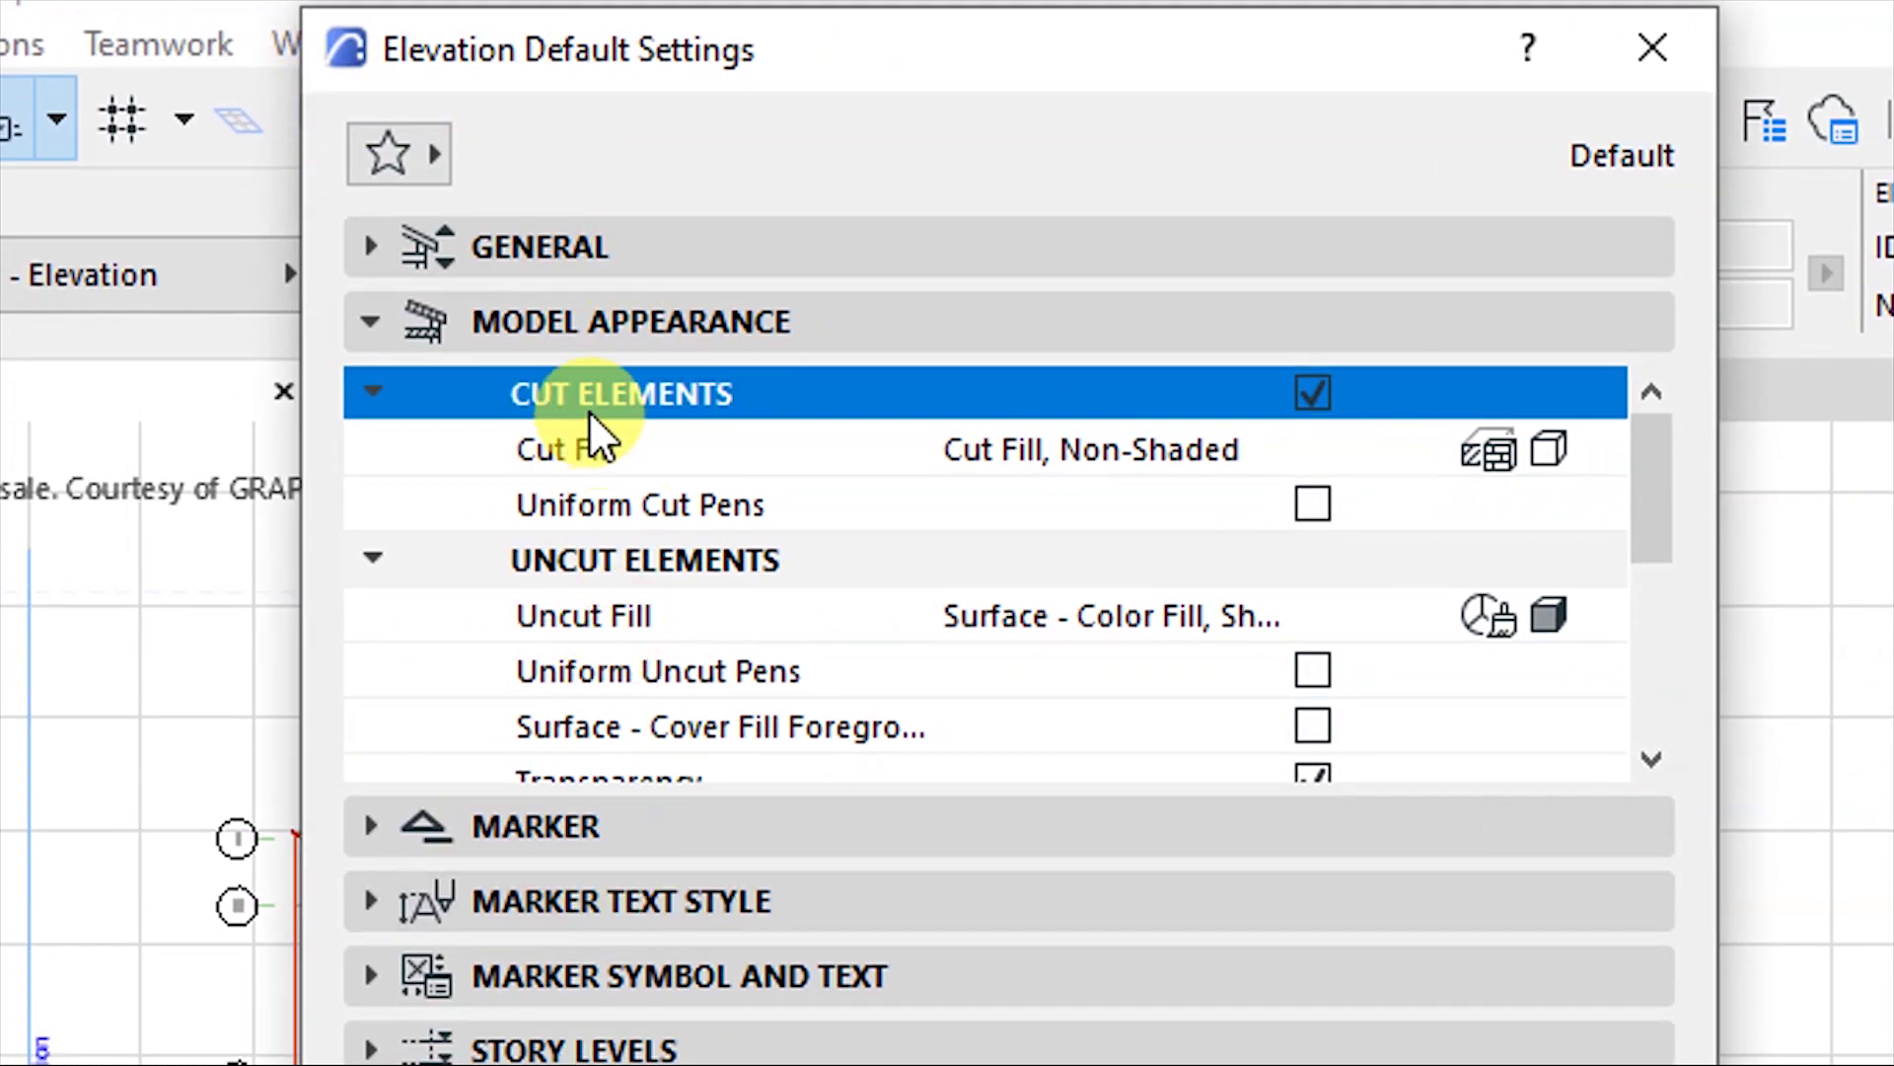
Review the elevation default settings for general data, model appearance, marker style, story levels and grid display, and accept them.
click(572, 365)
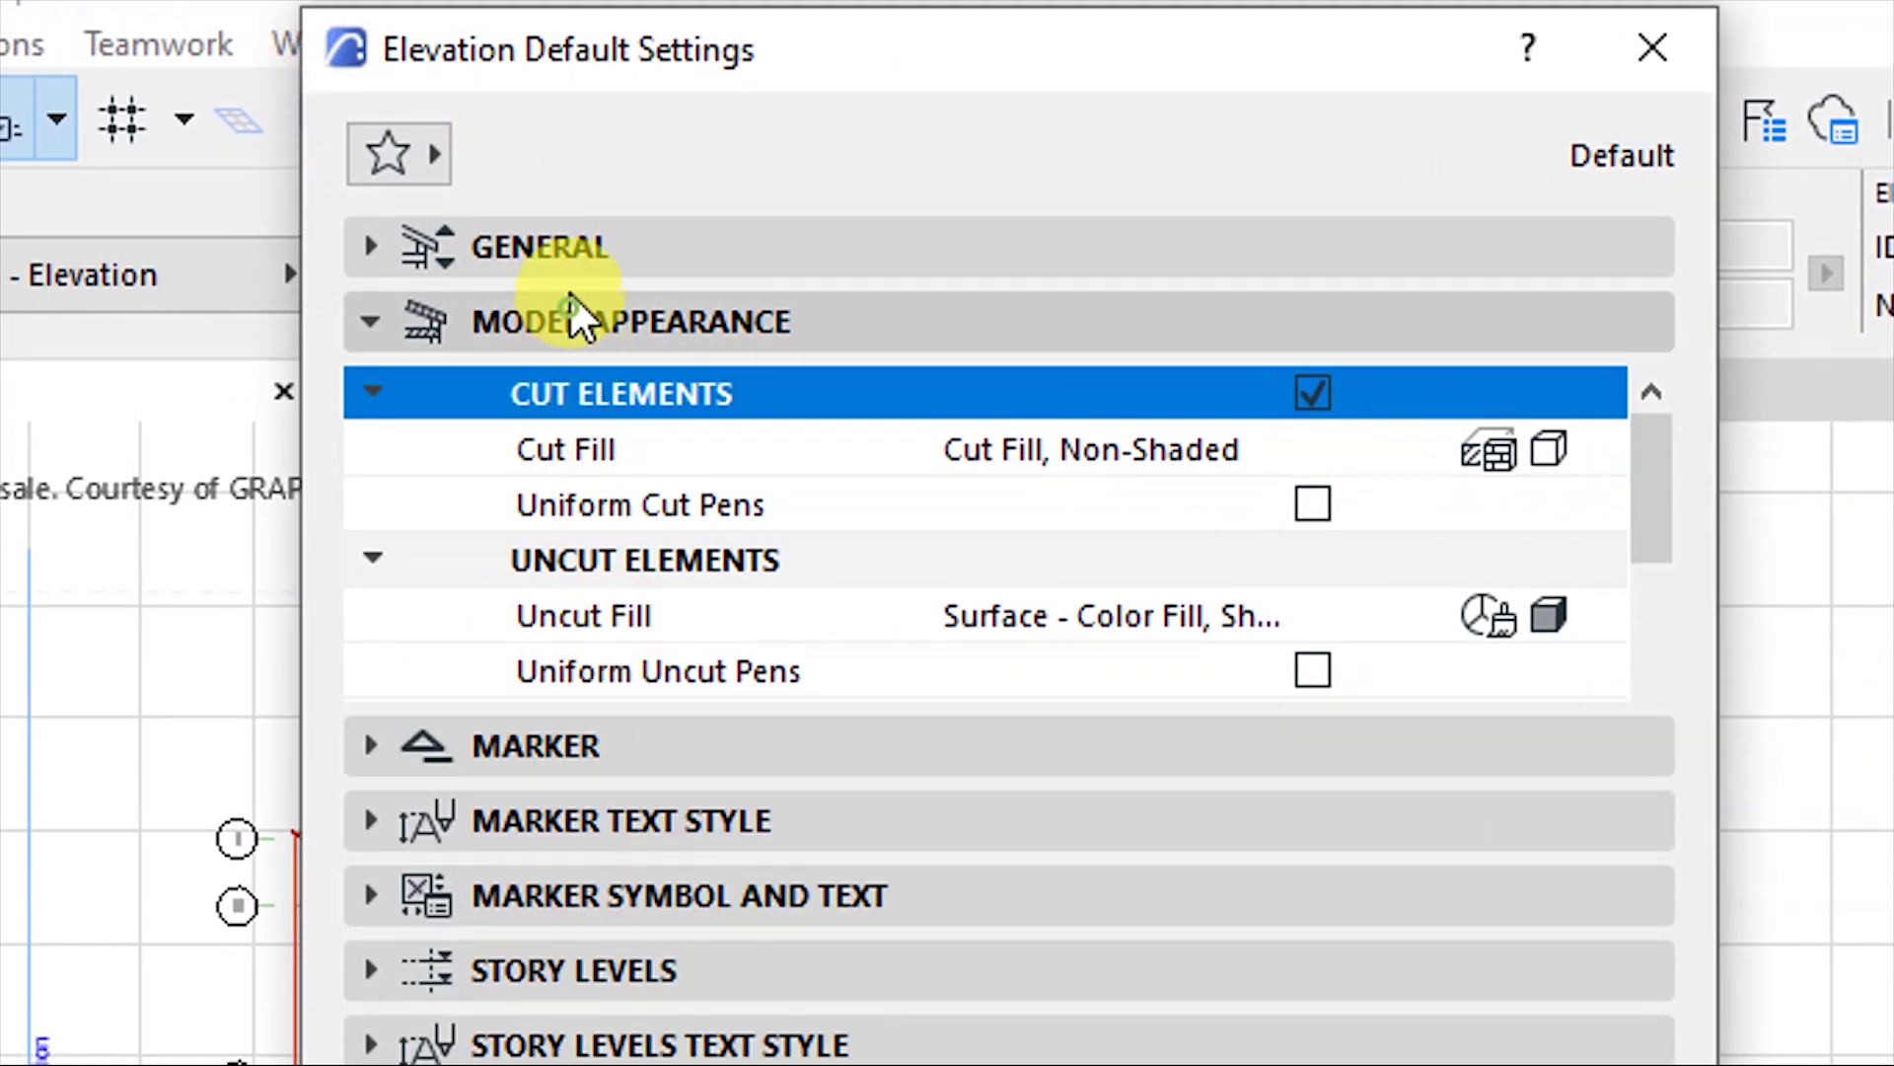
click(553, 252)
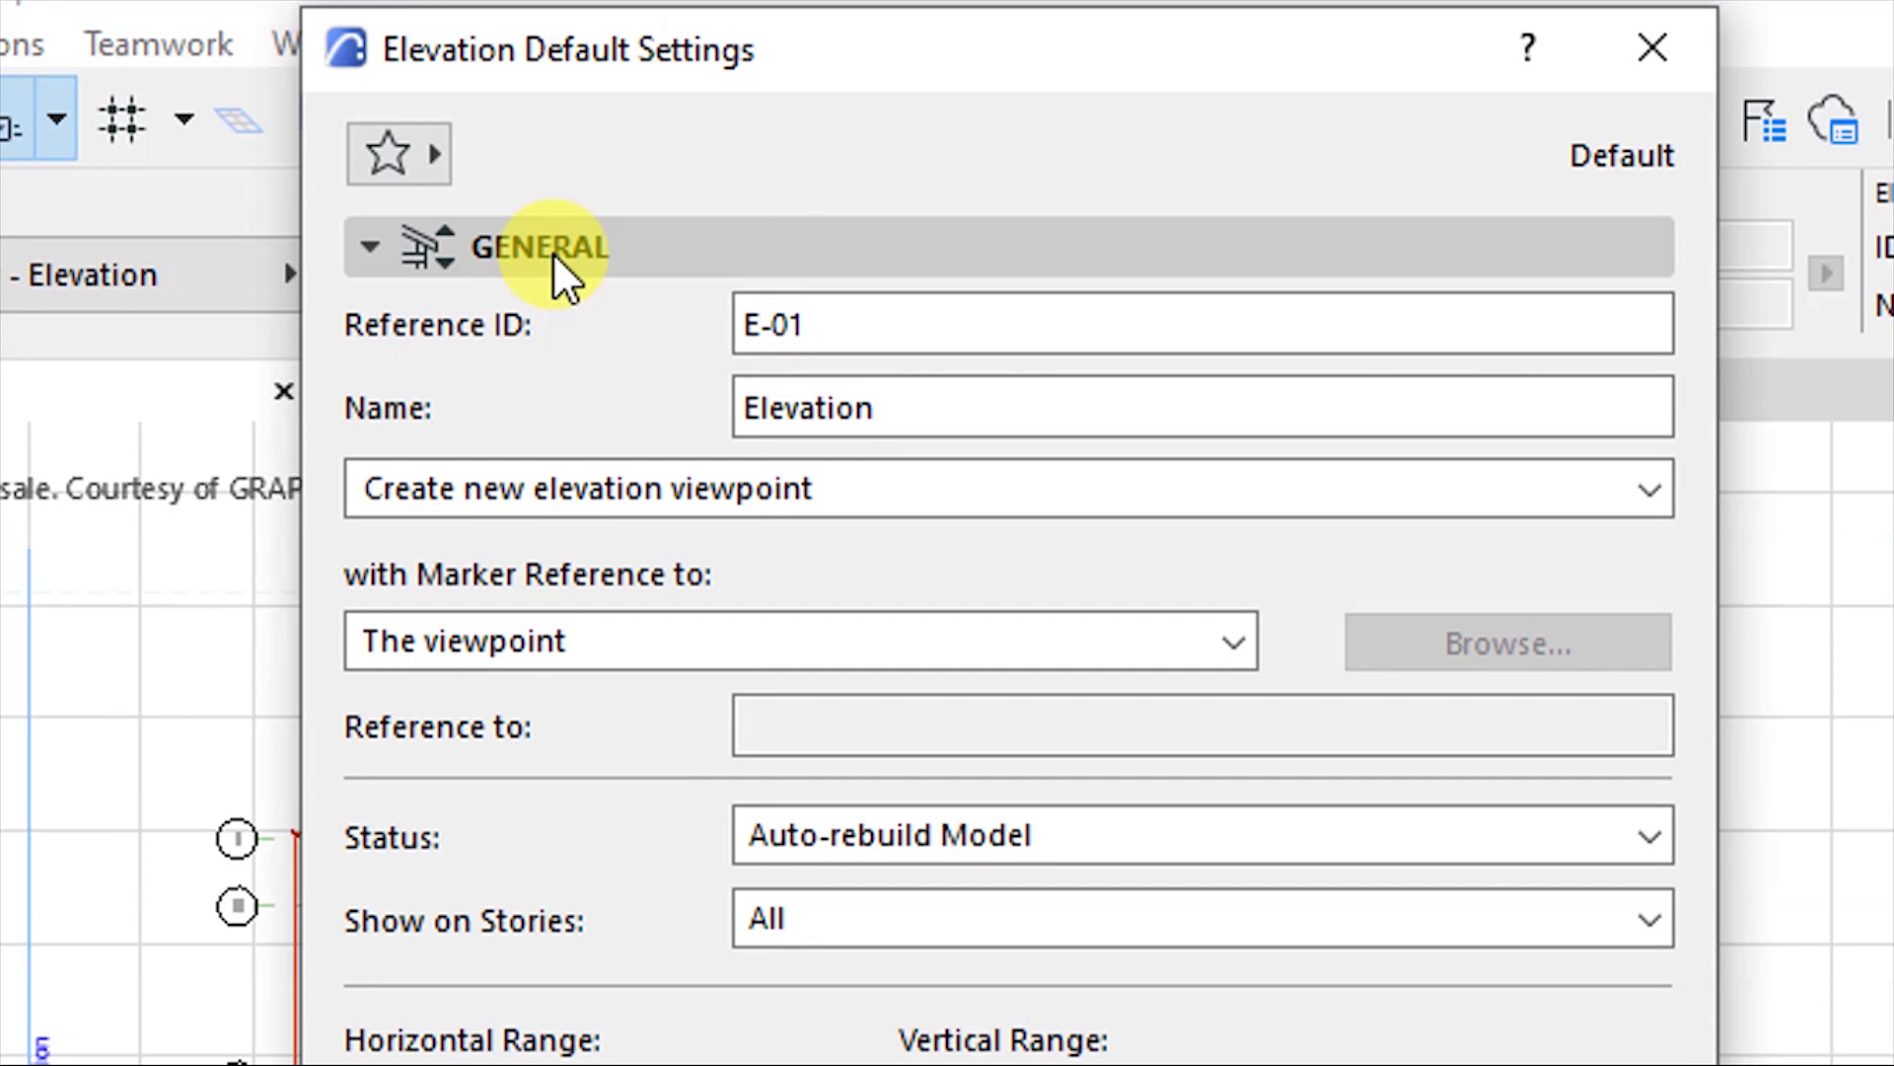
click(553, 249)
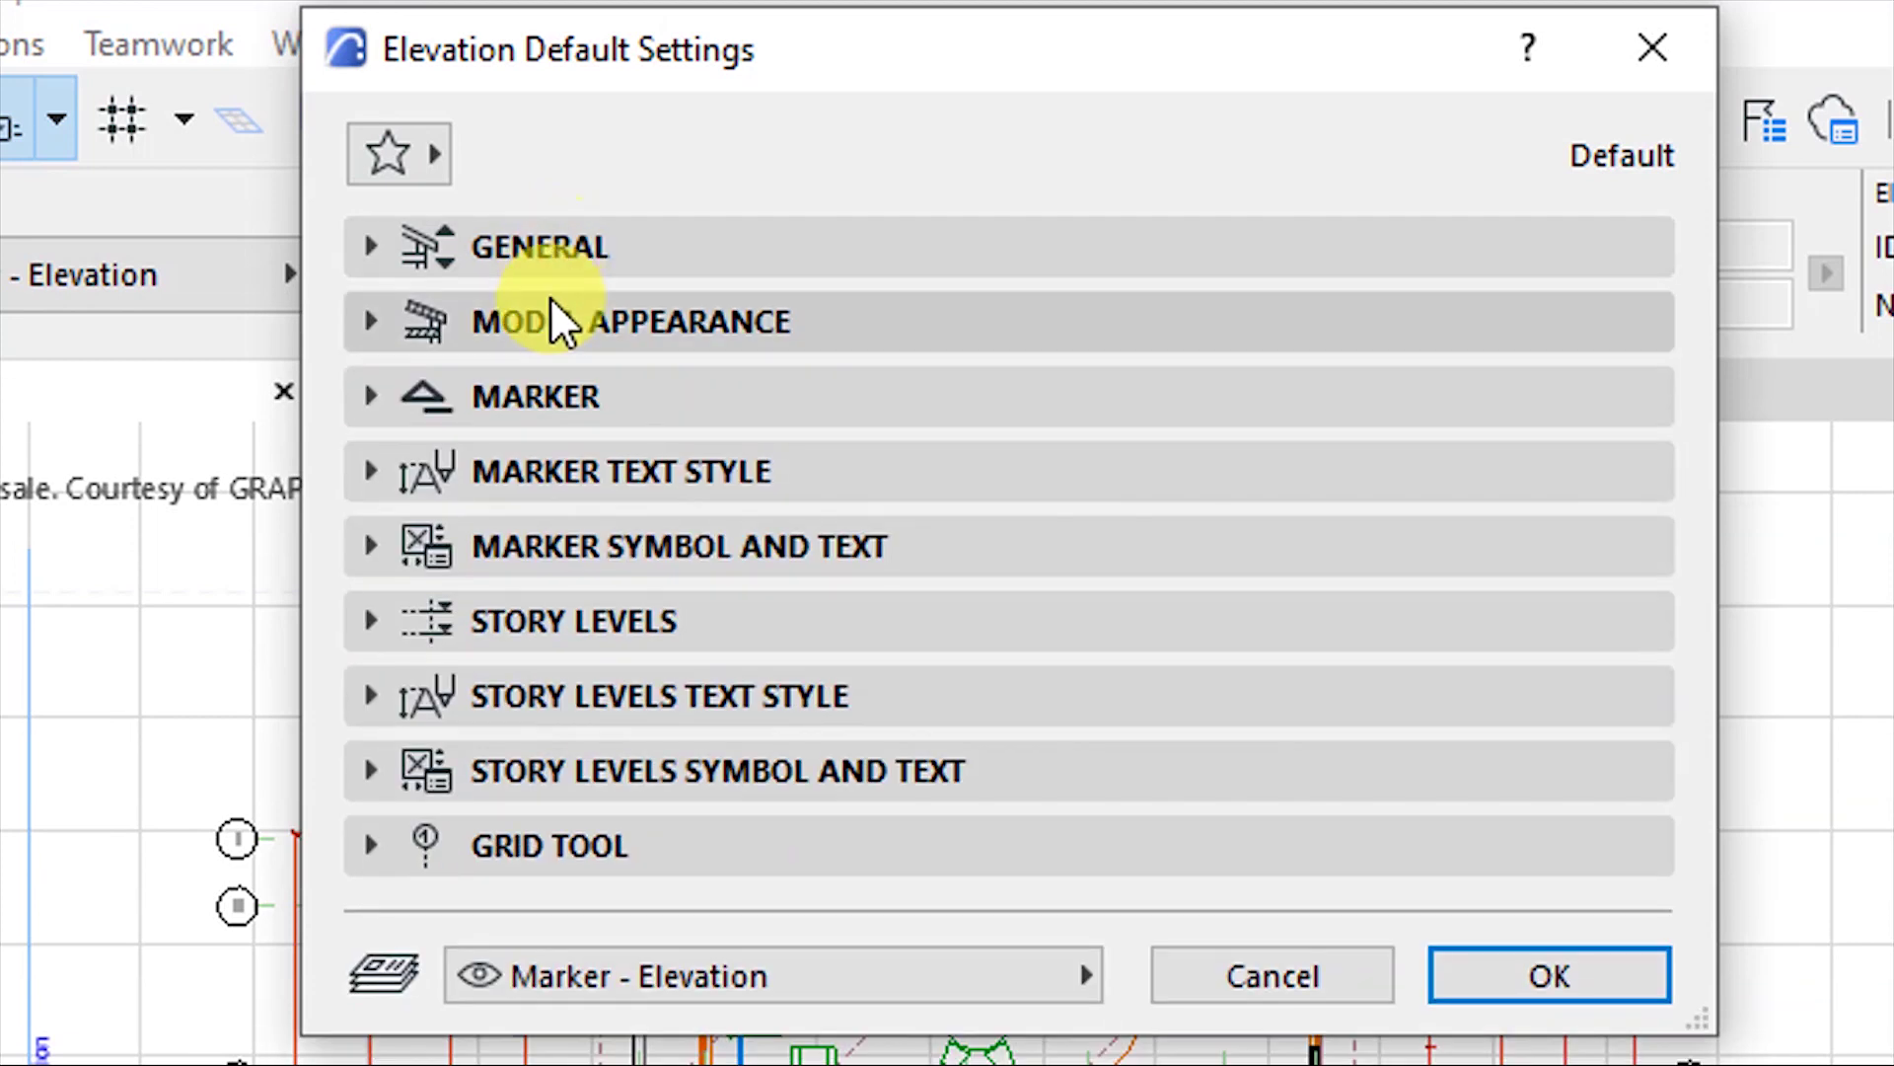
click(549, 316)
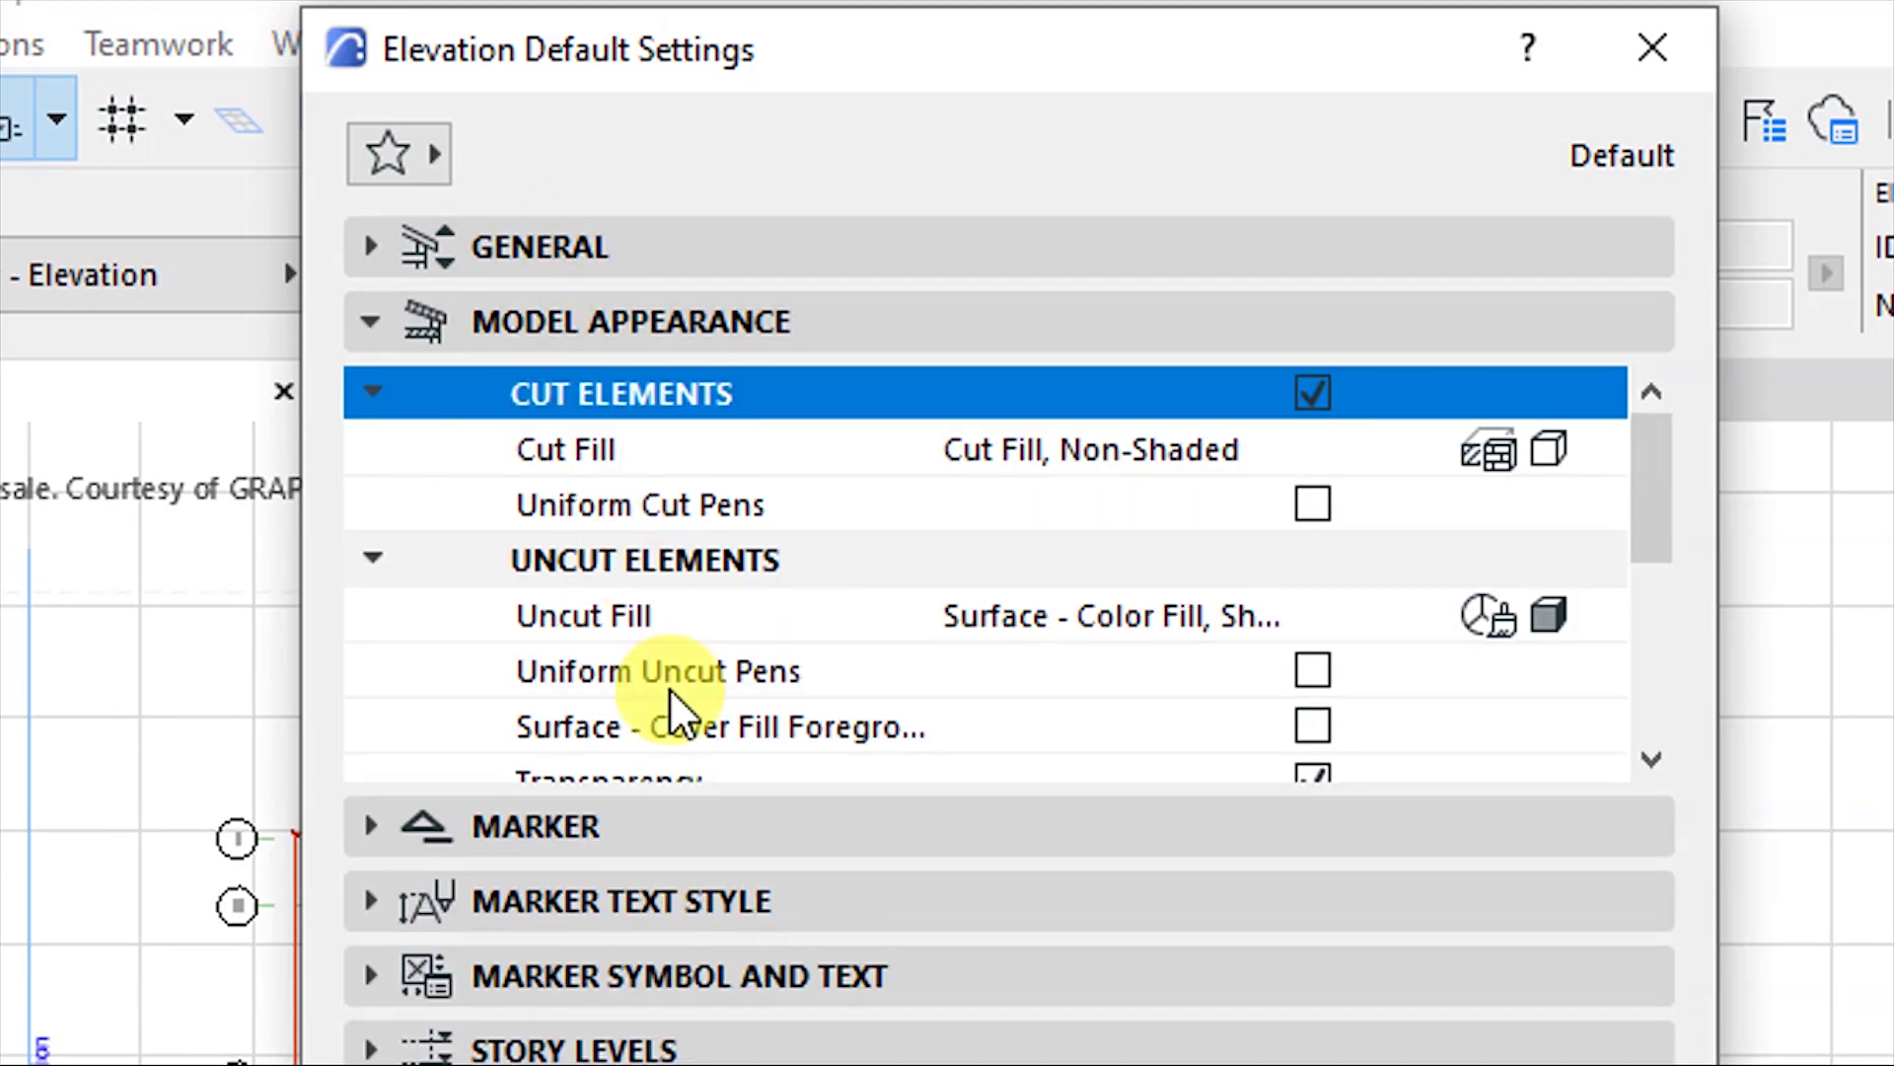
click(616, 829)
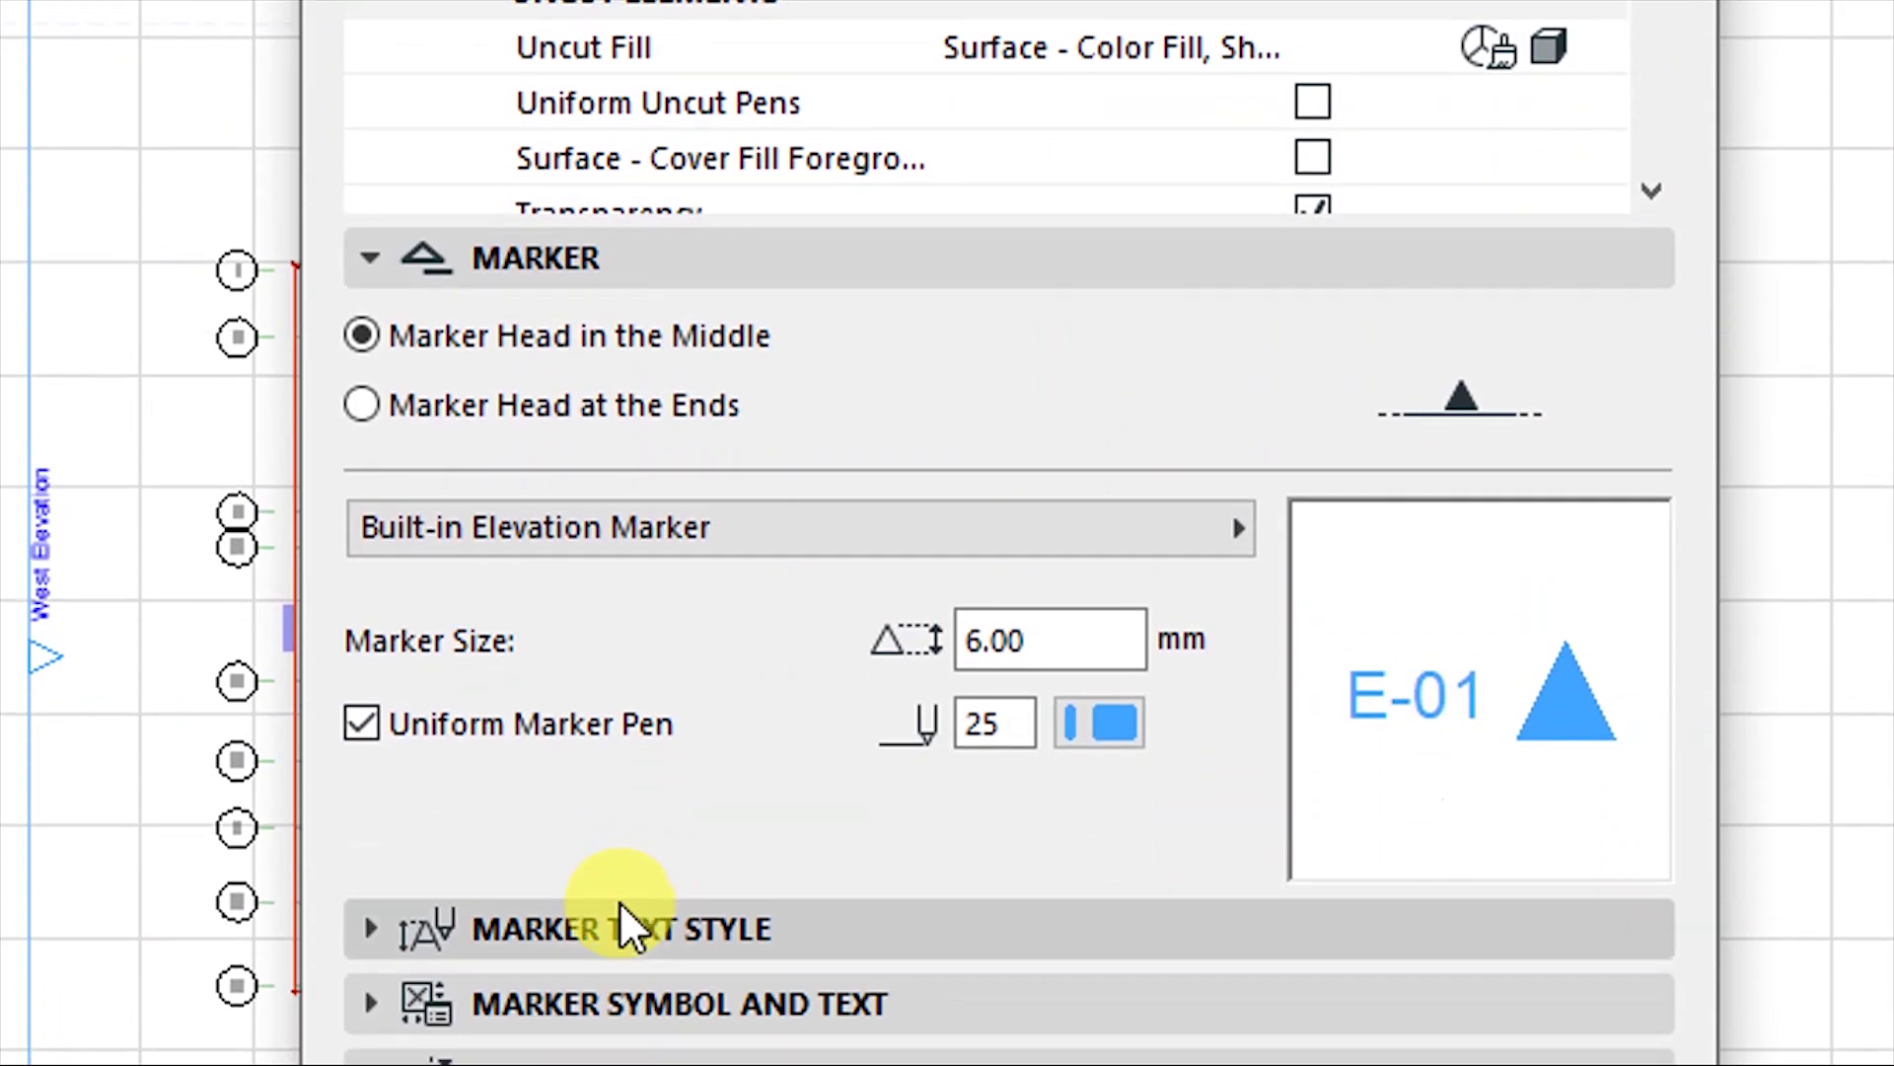
click(620, 902)
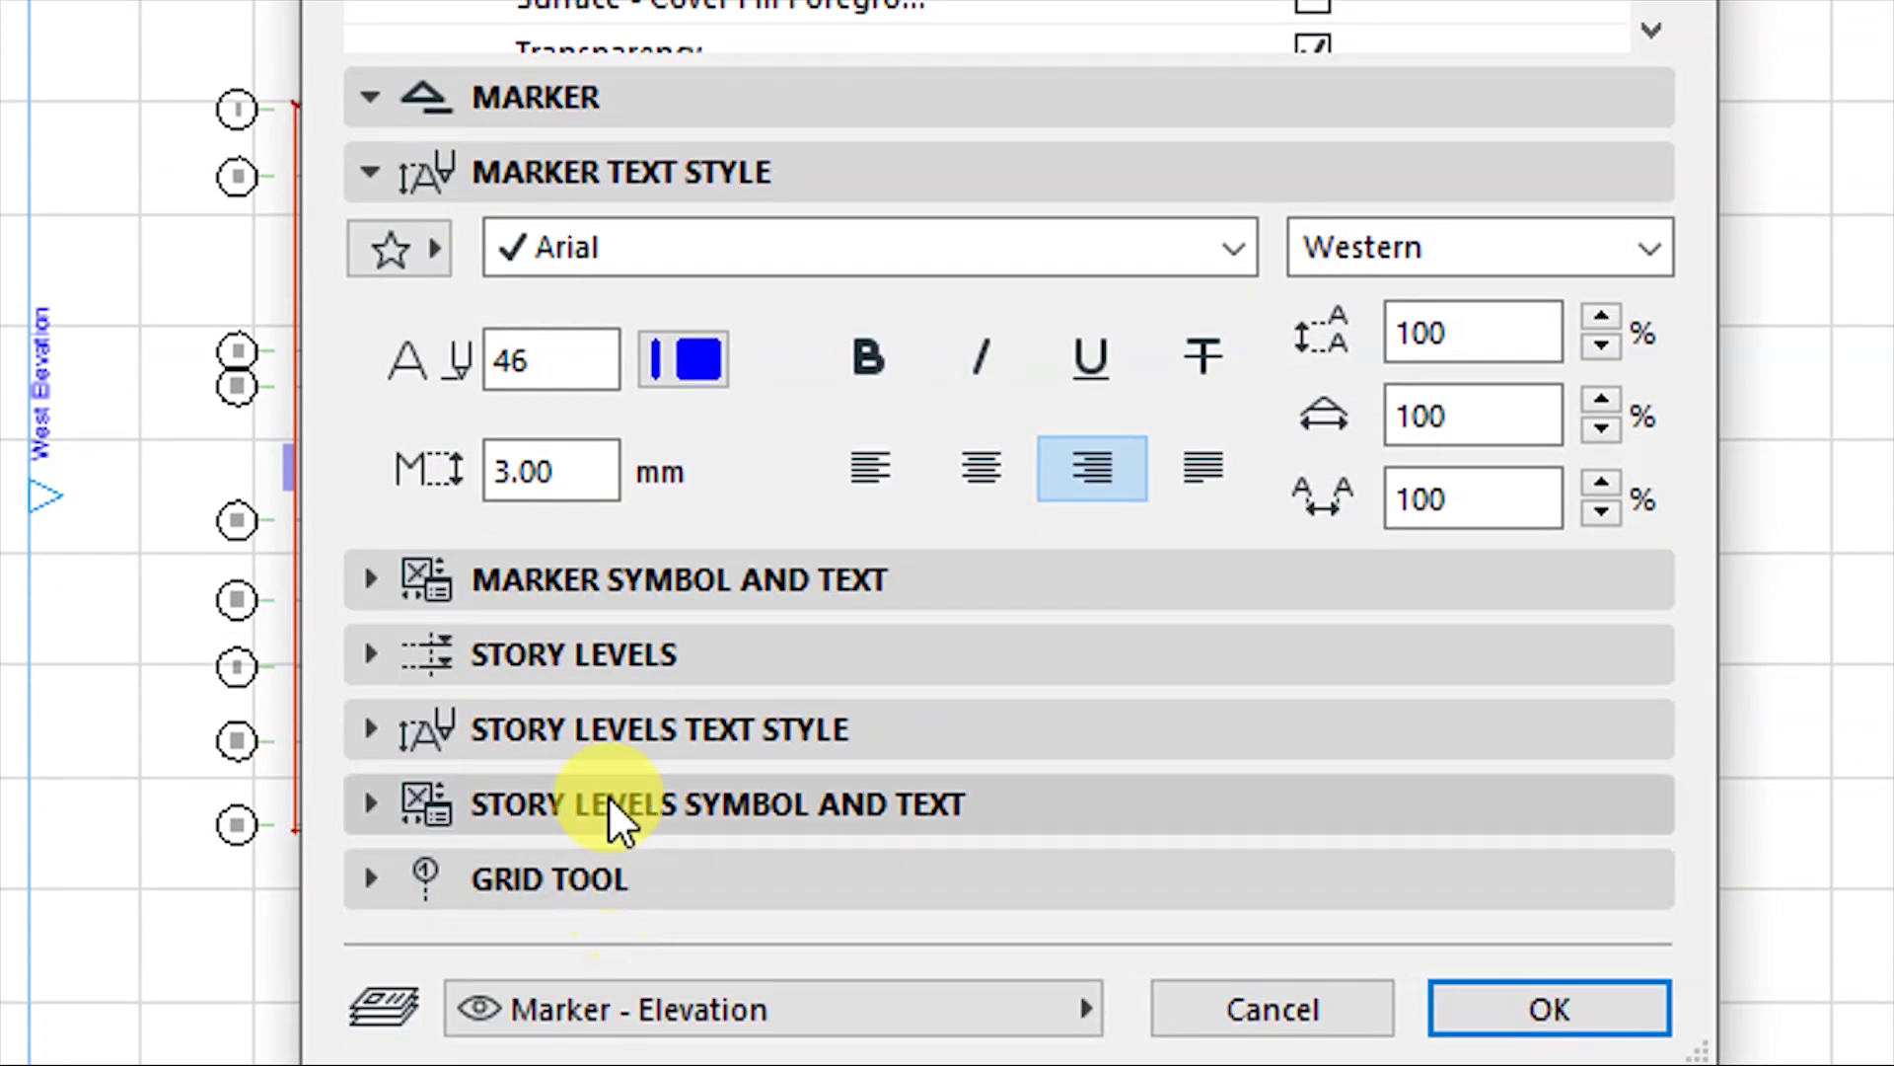
click(625, 593)
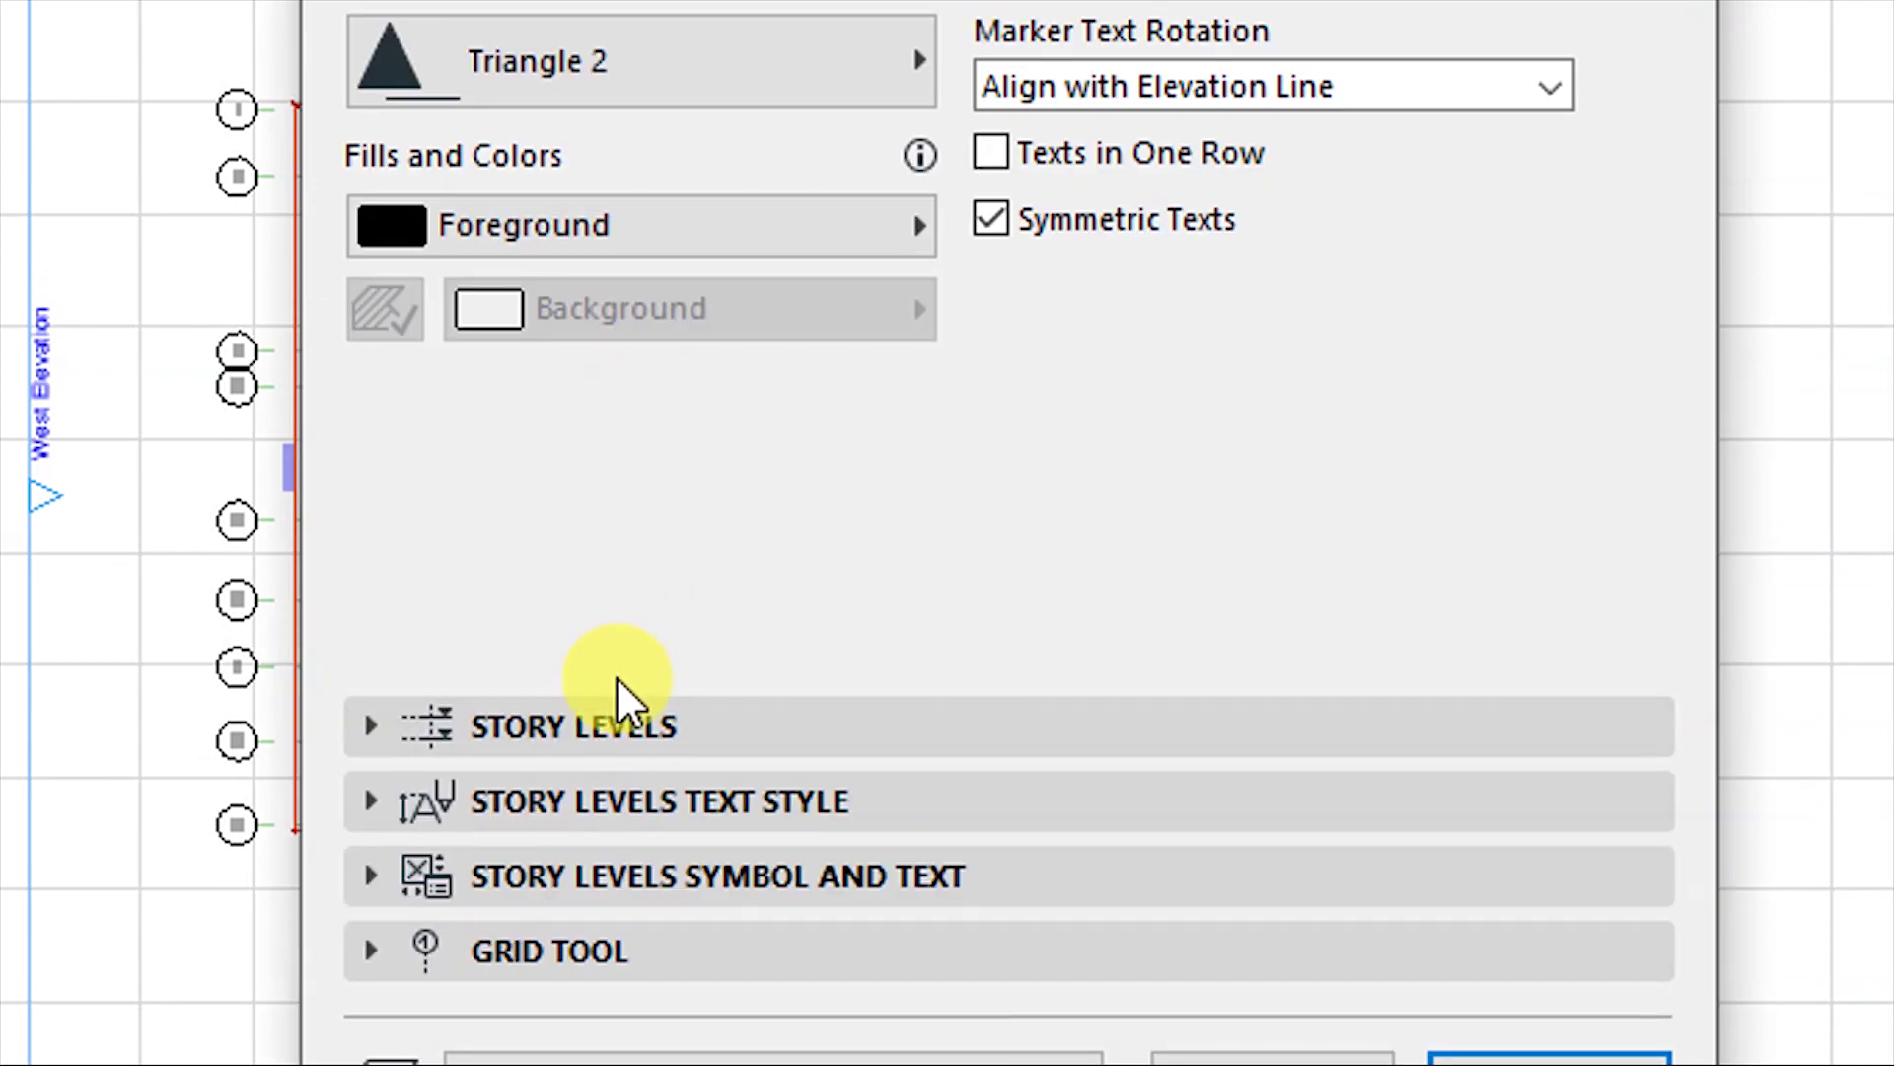
click(596, 712)
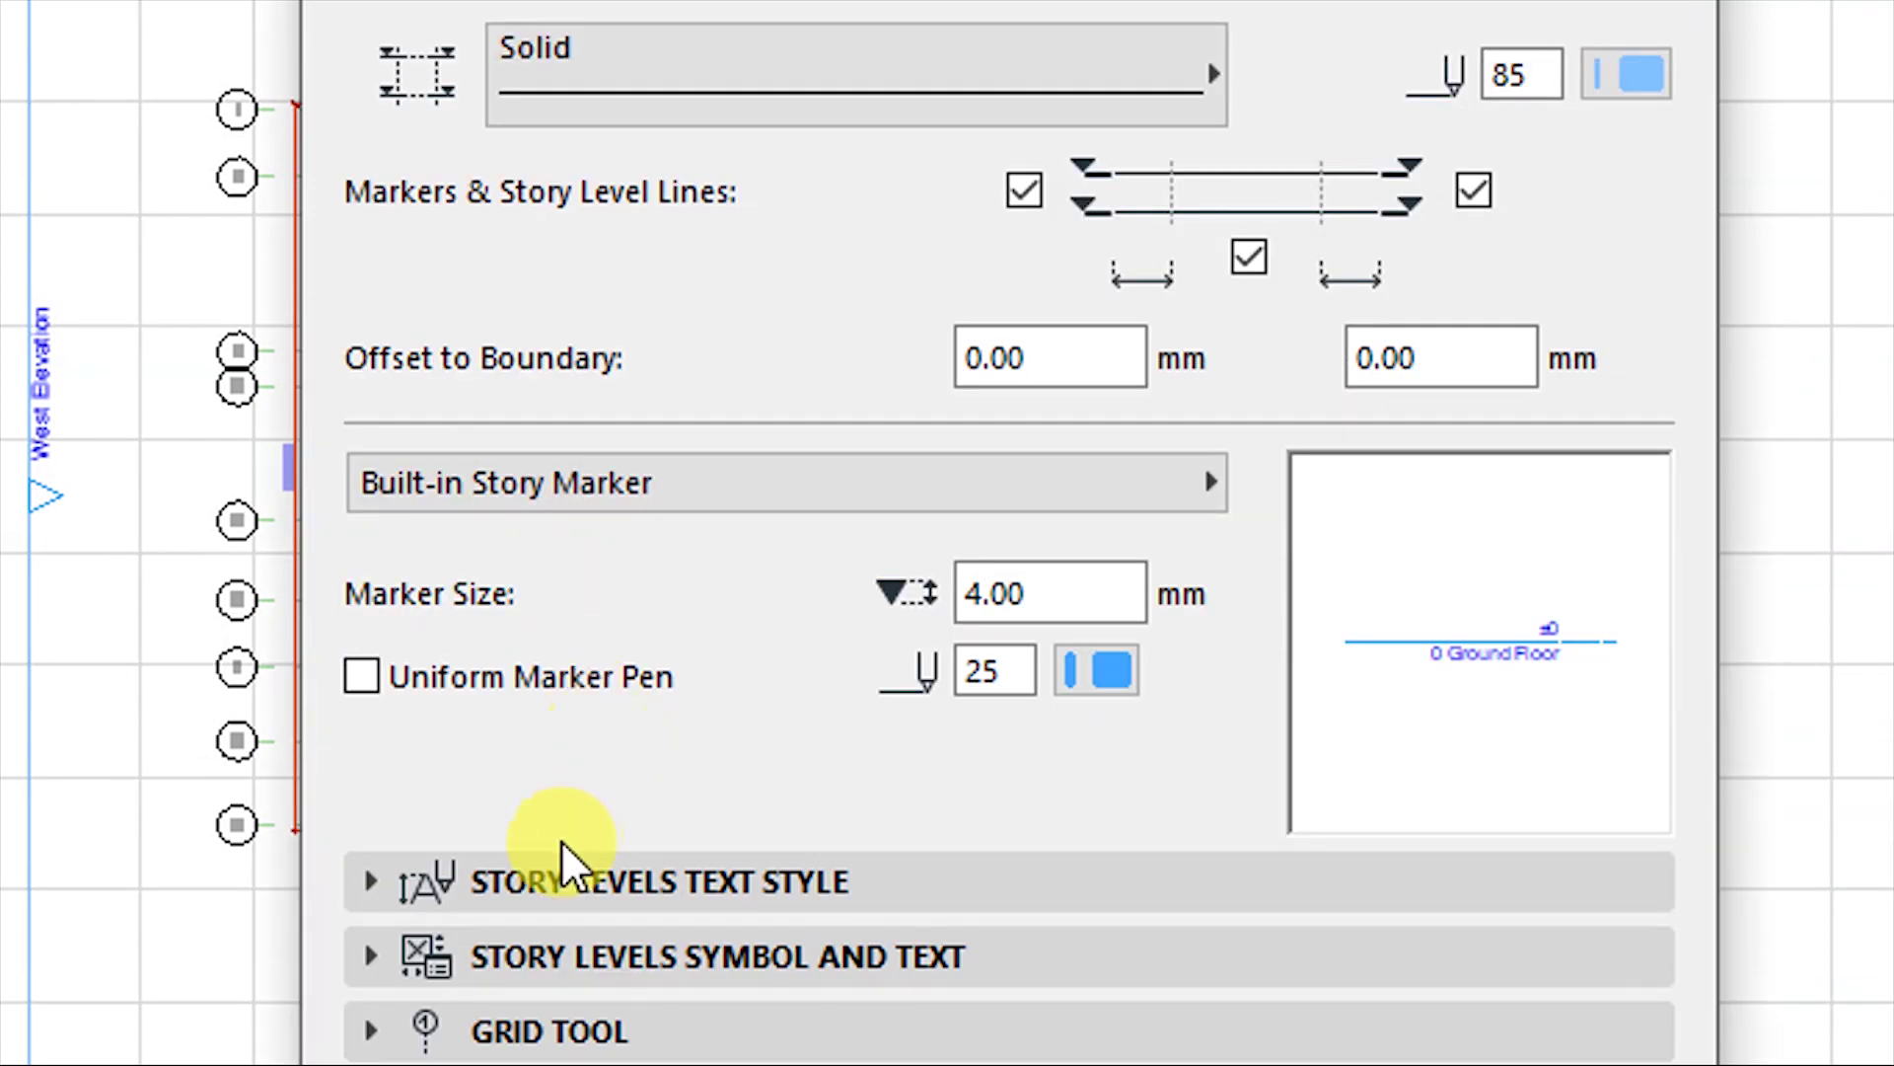
click(570, 884)
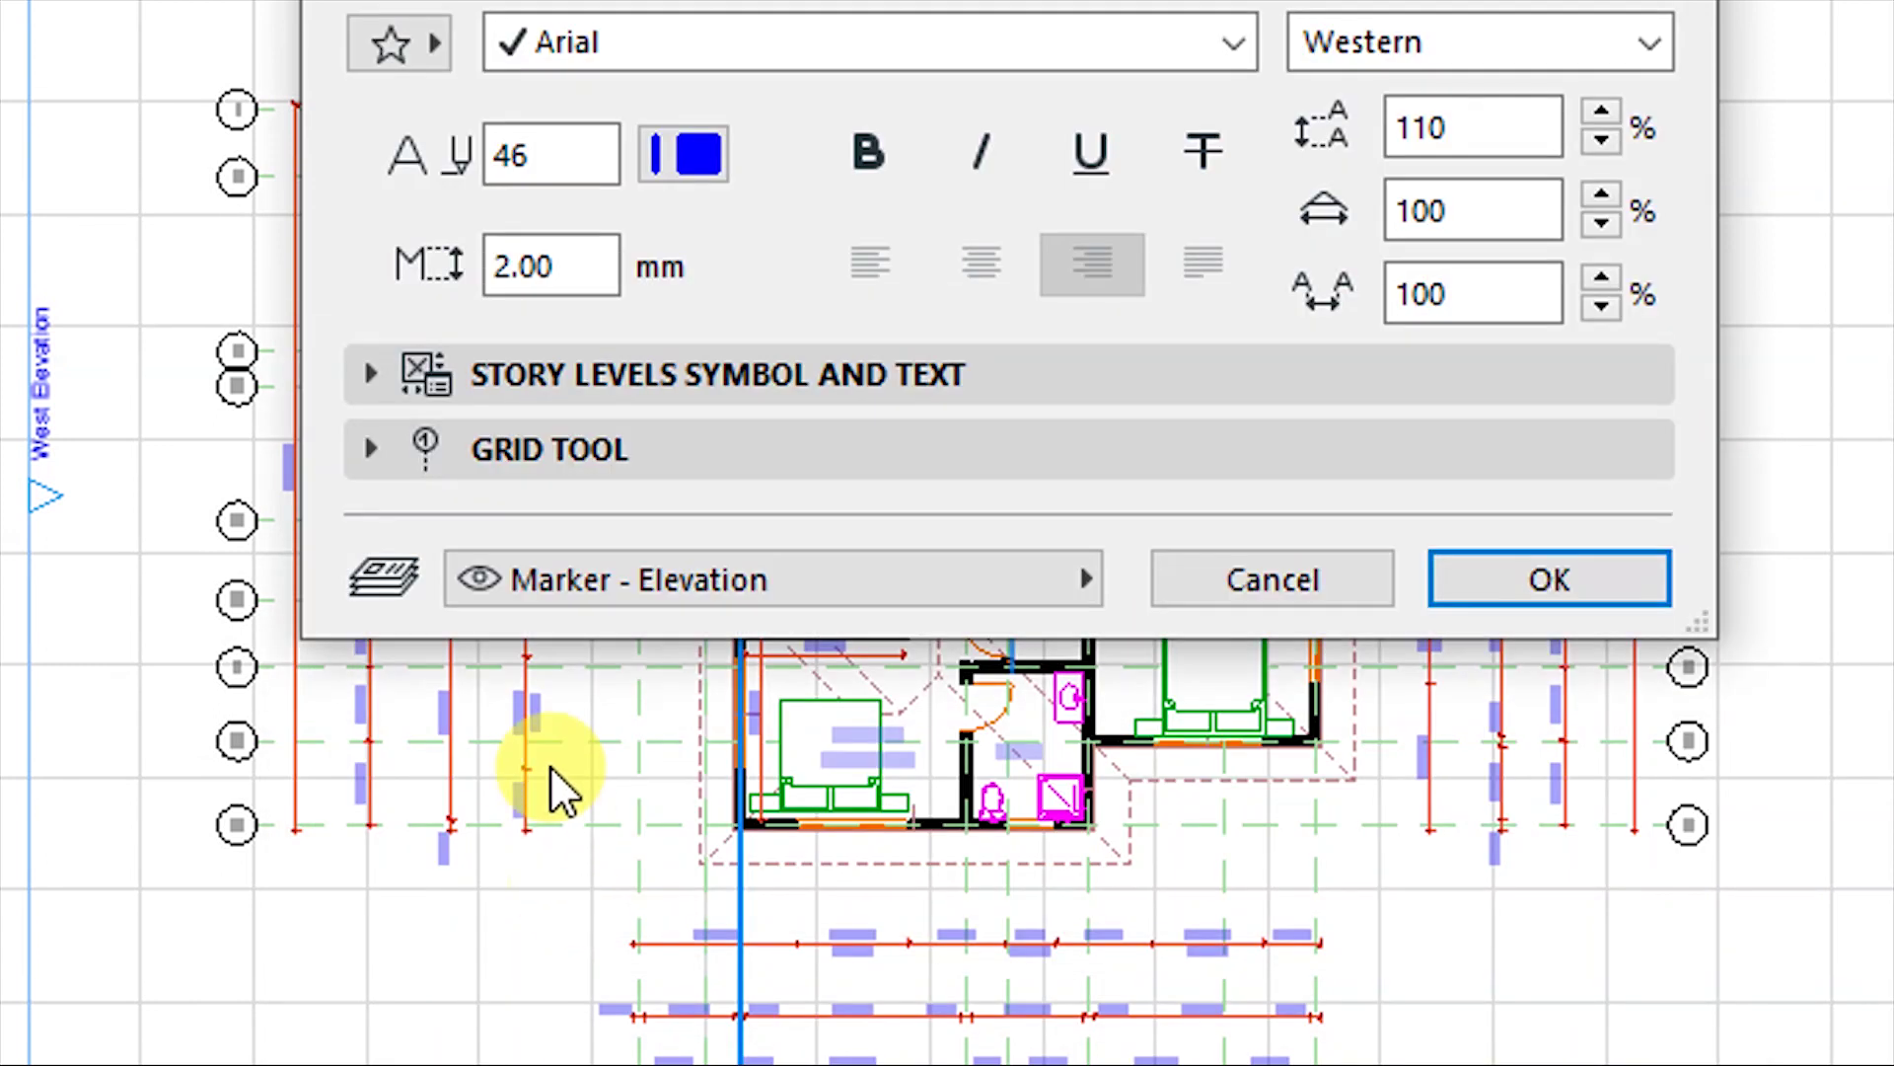
click(606, 390)
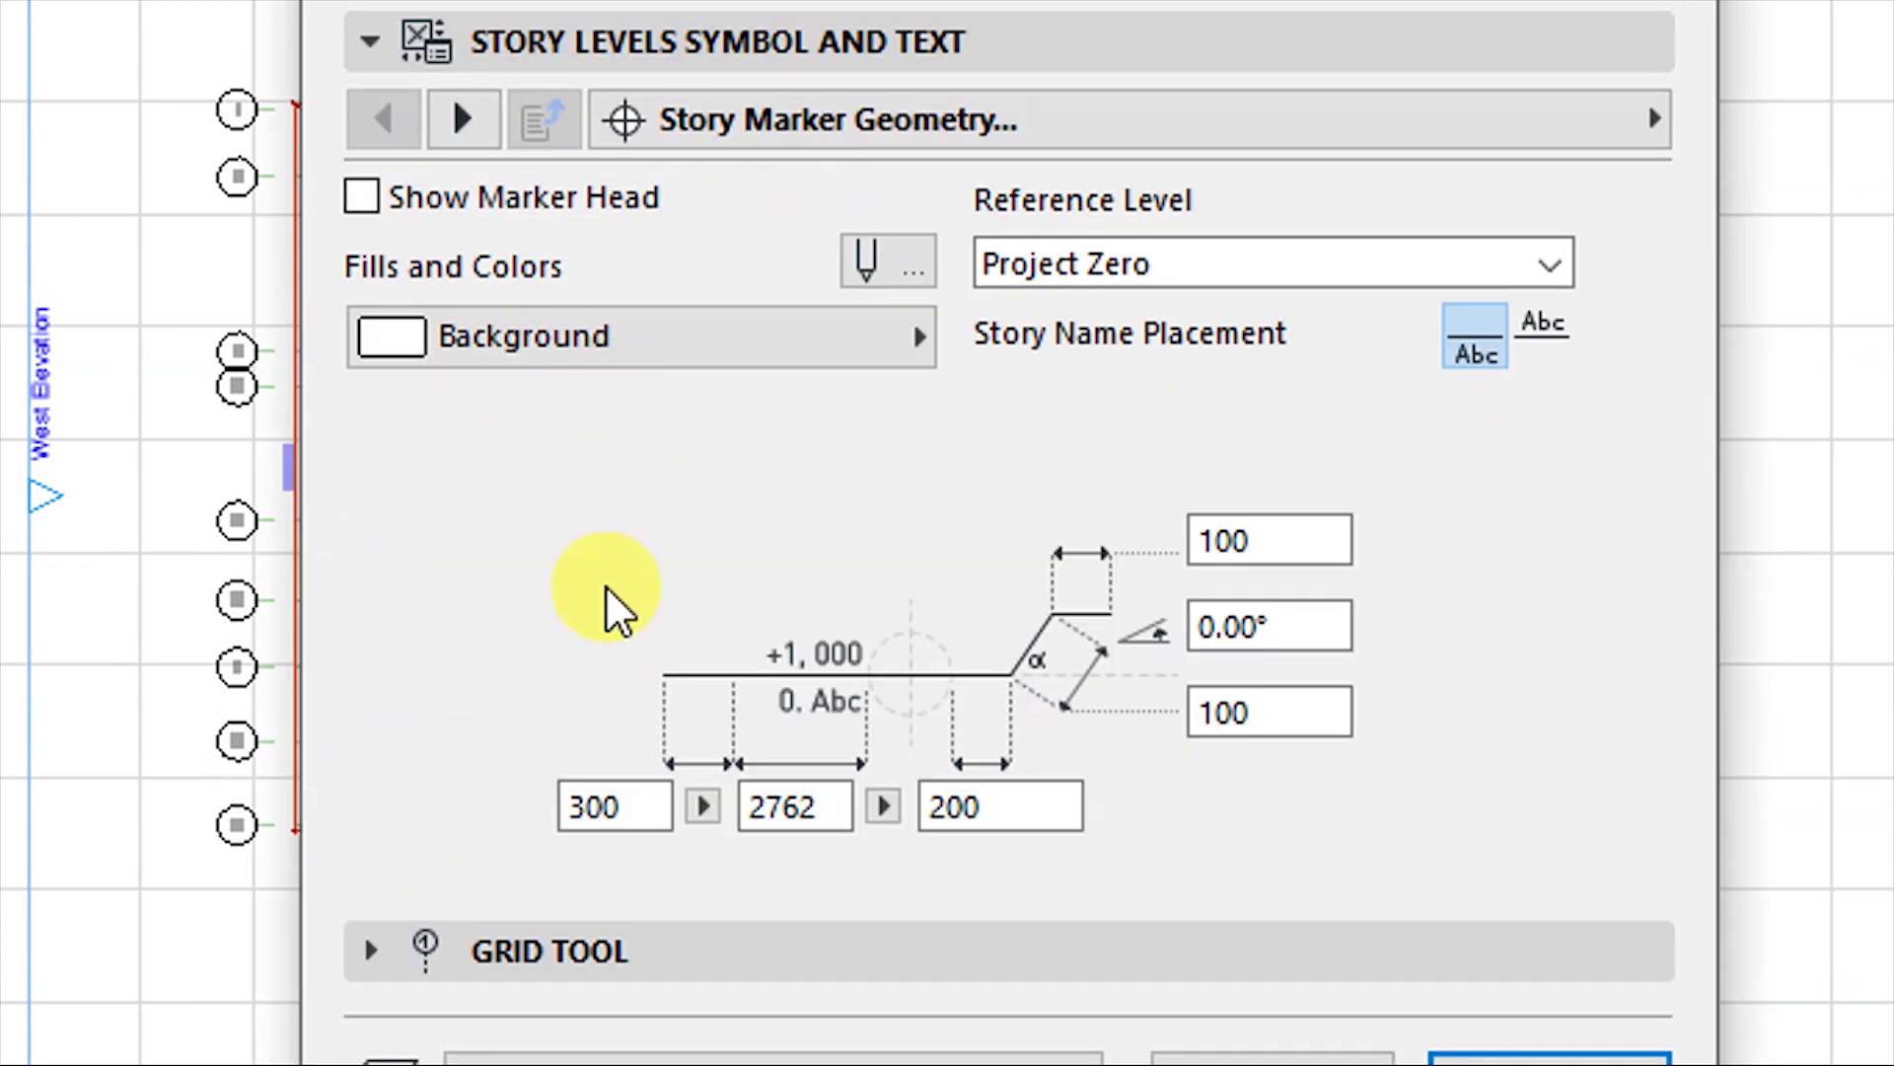
click(550, 947)
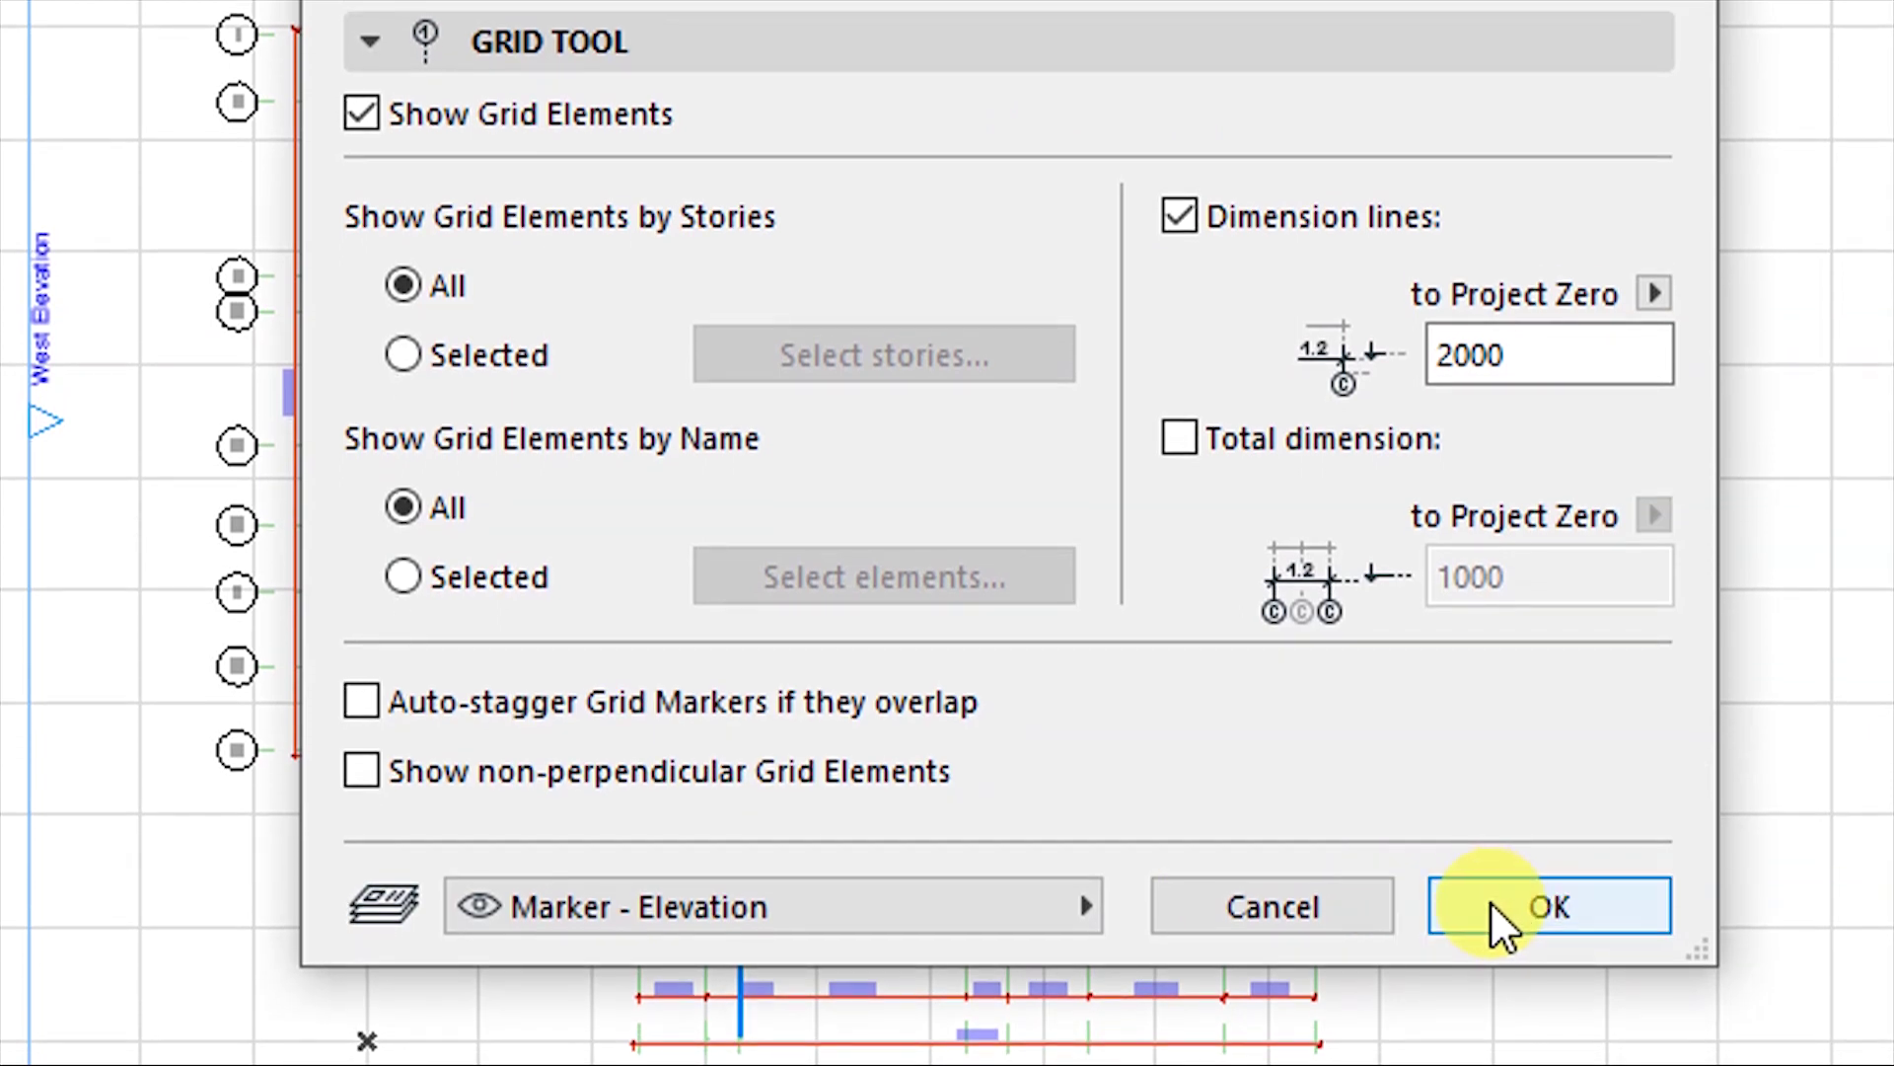
click(1492, 904)
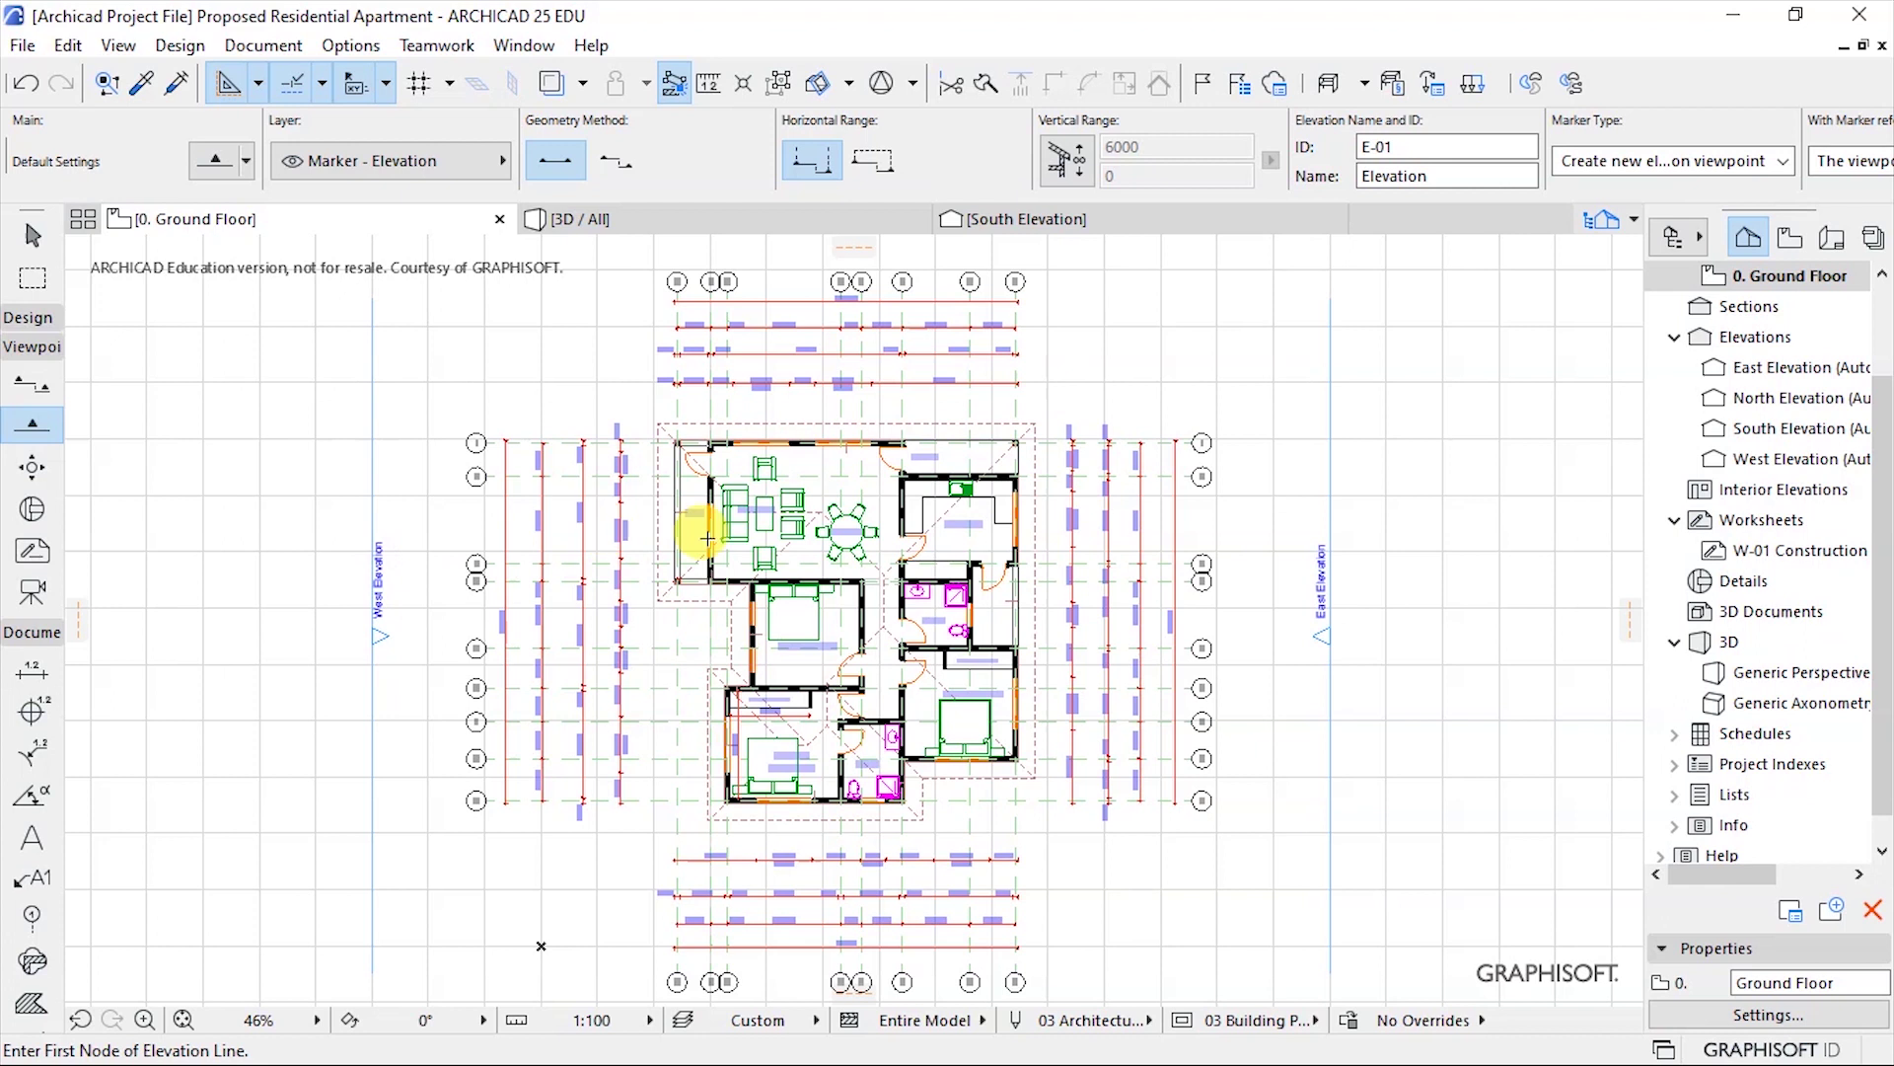
Examine the existing West, East, North and South Elevation lines and which way their markers face the building.
scroll(773, 513, down, 2)
scroll(486, 562, up, 3)
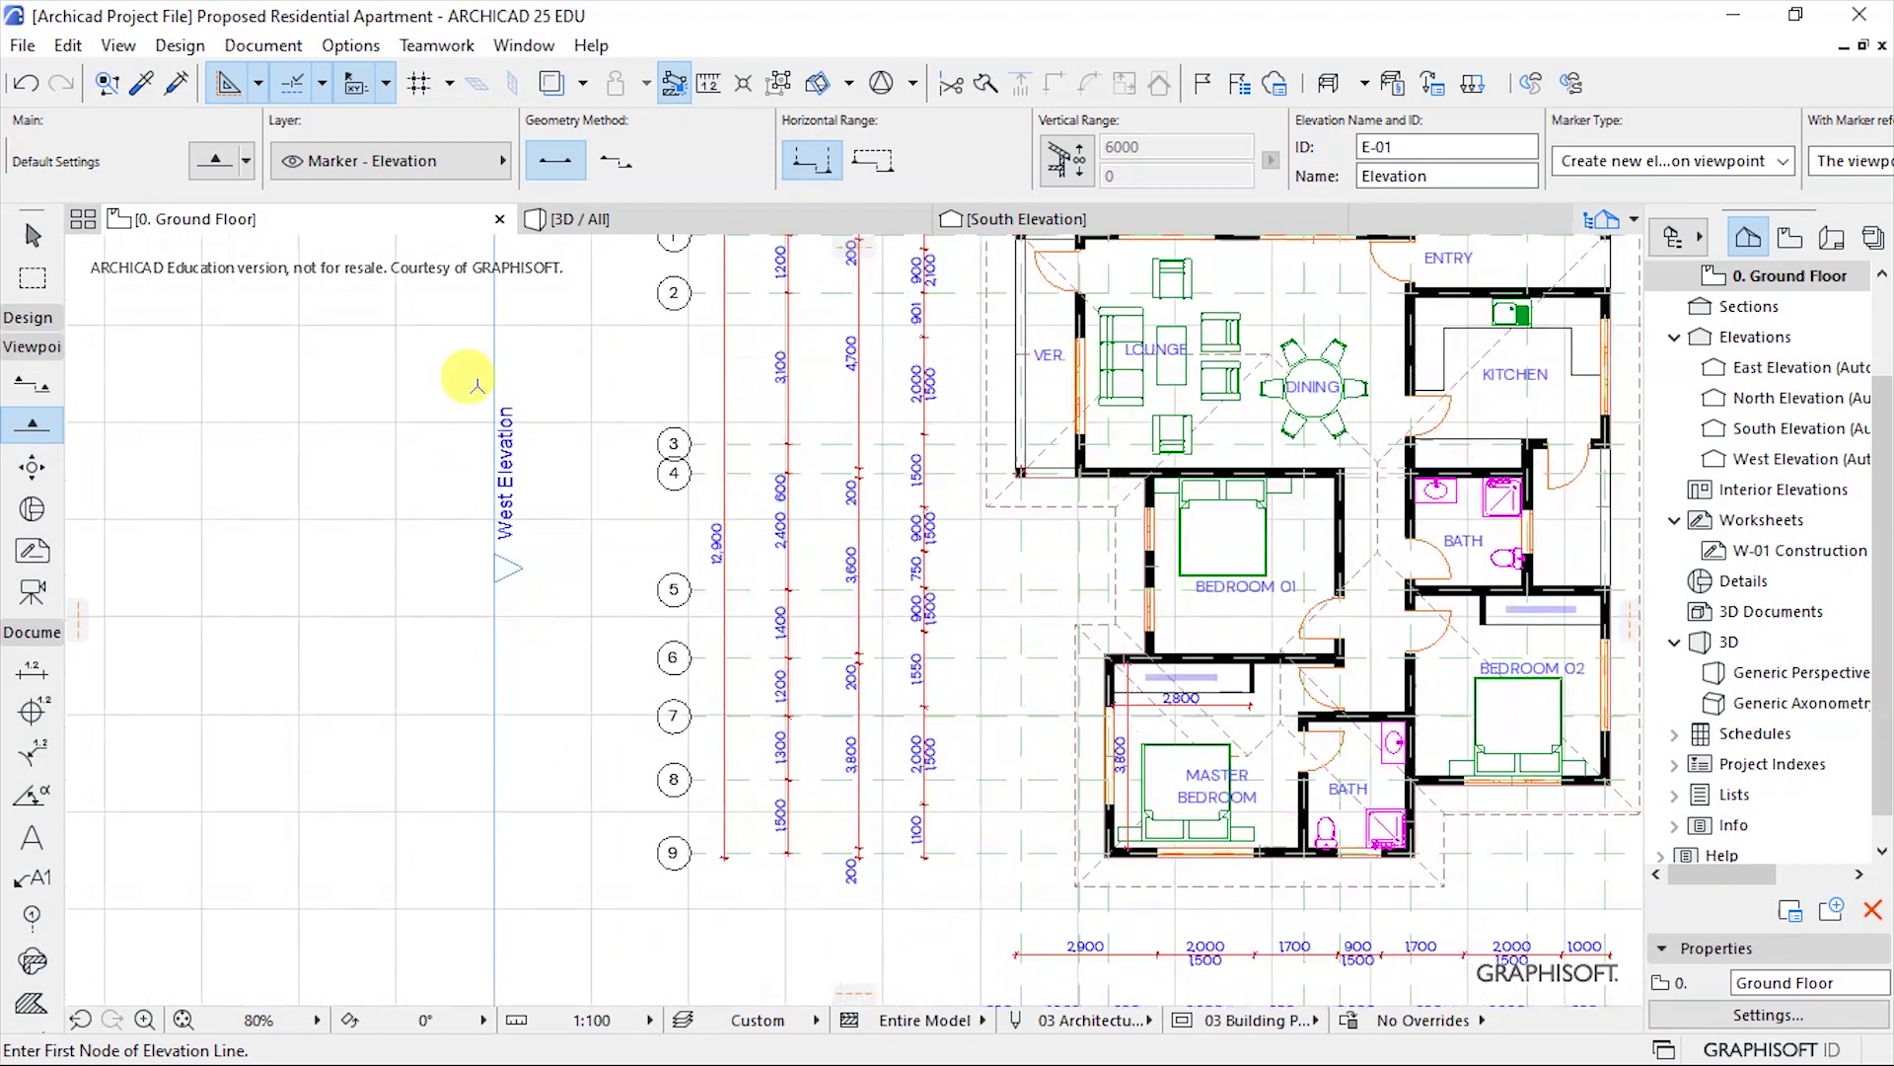
scroll(489, 570, down, 3)
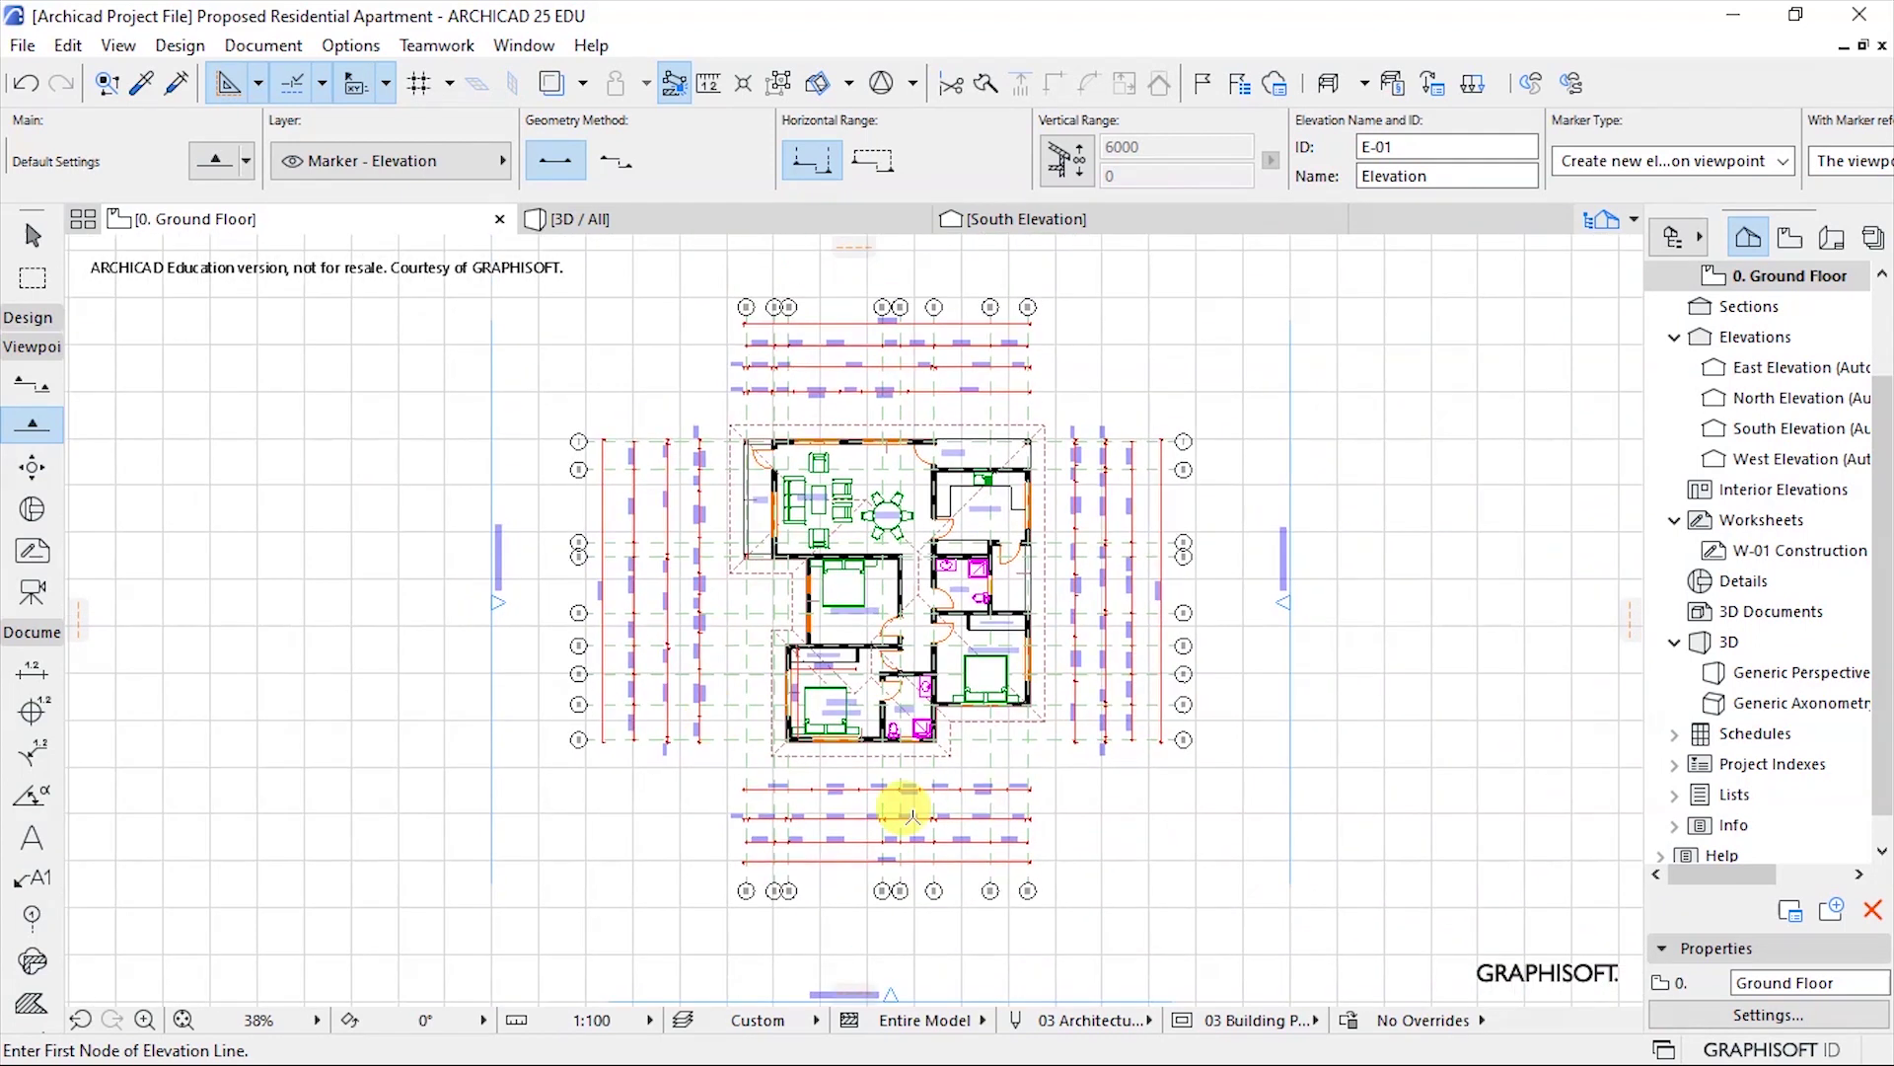
scroll(1273, 550, up, 3)
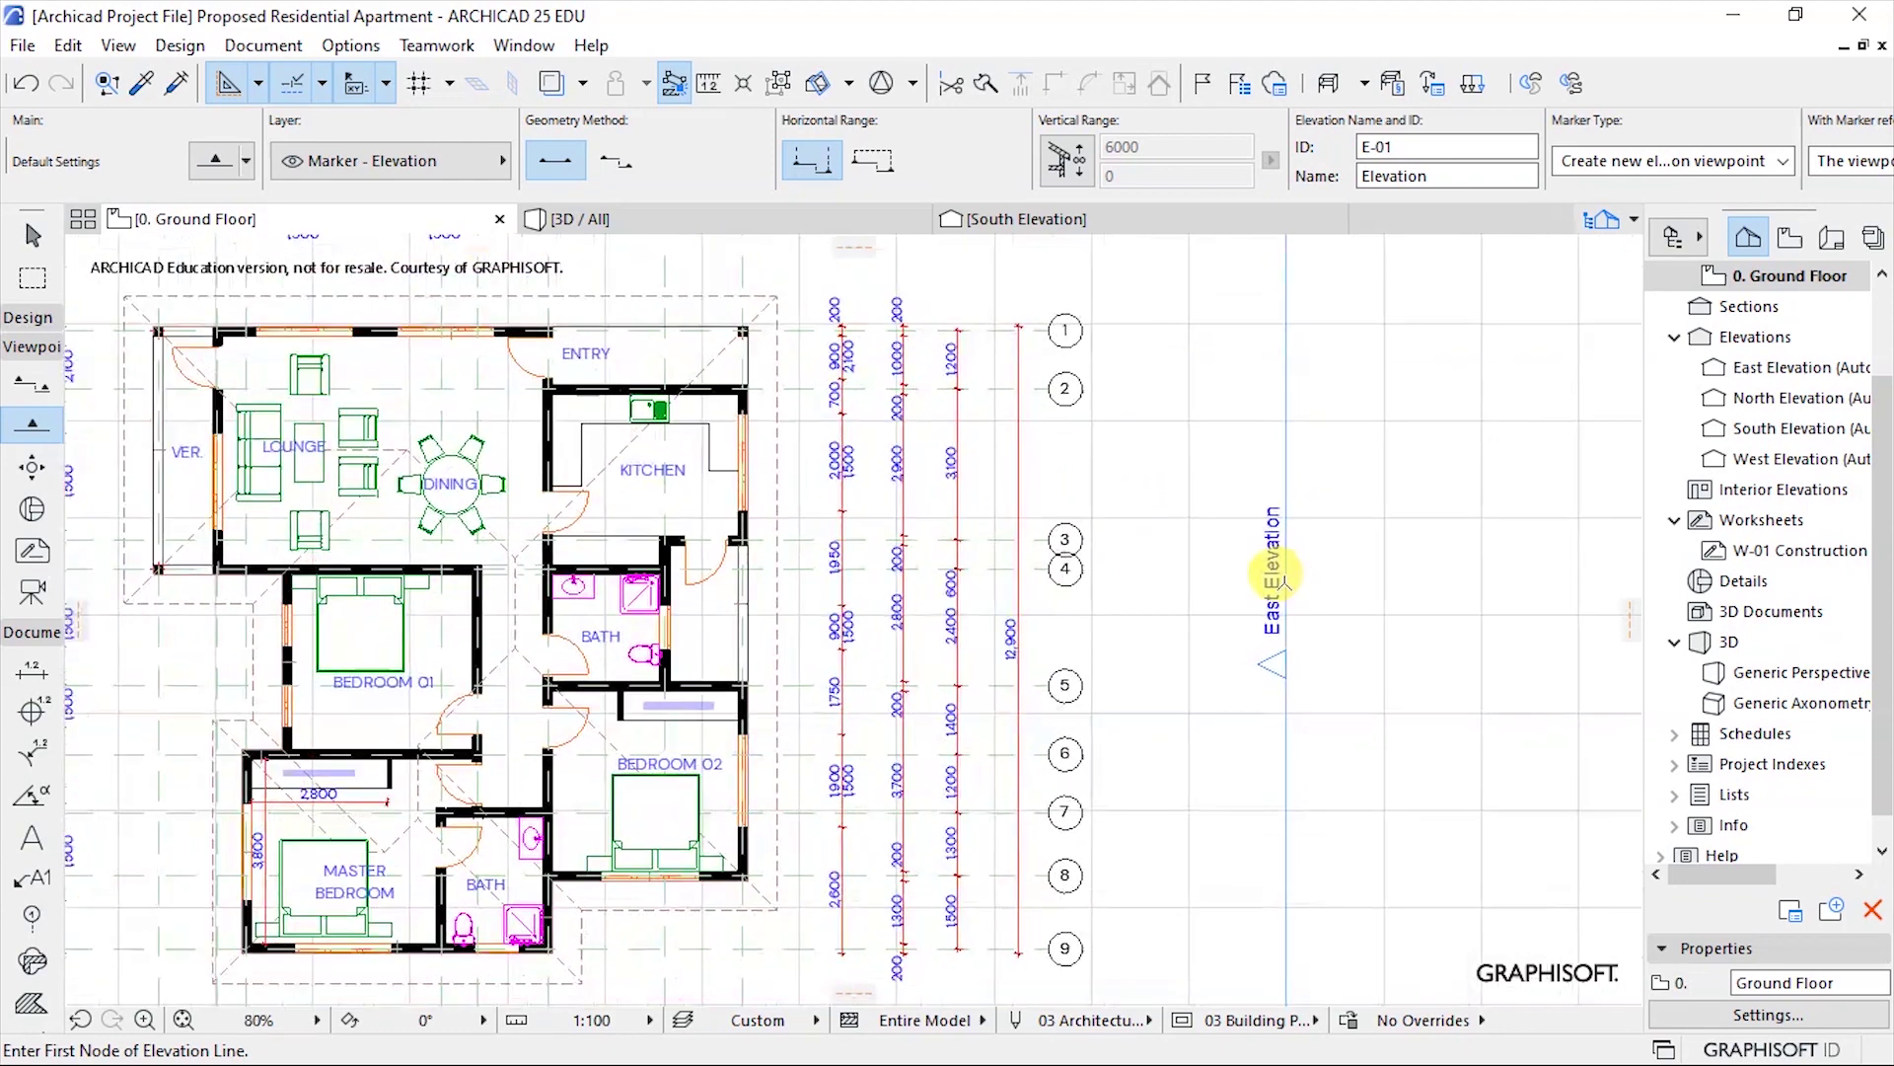
scroll(1249, 580, down, 2)
scroll(1283, 577, up, 1)
scroll(1319, 579, up, 1)
scroll(1213, 533, down, 3)
scroll(803, 474, down, 2)
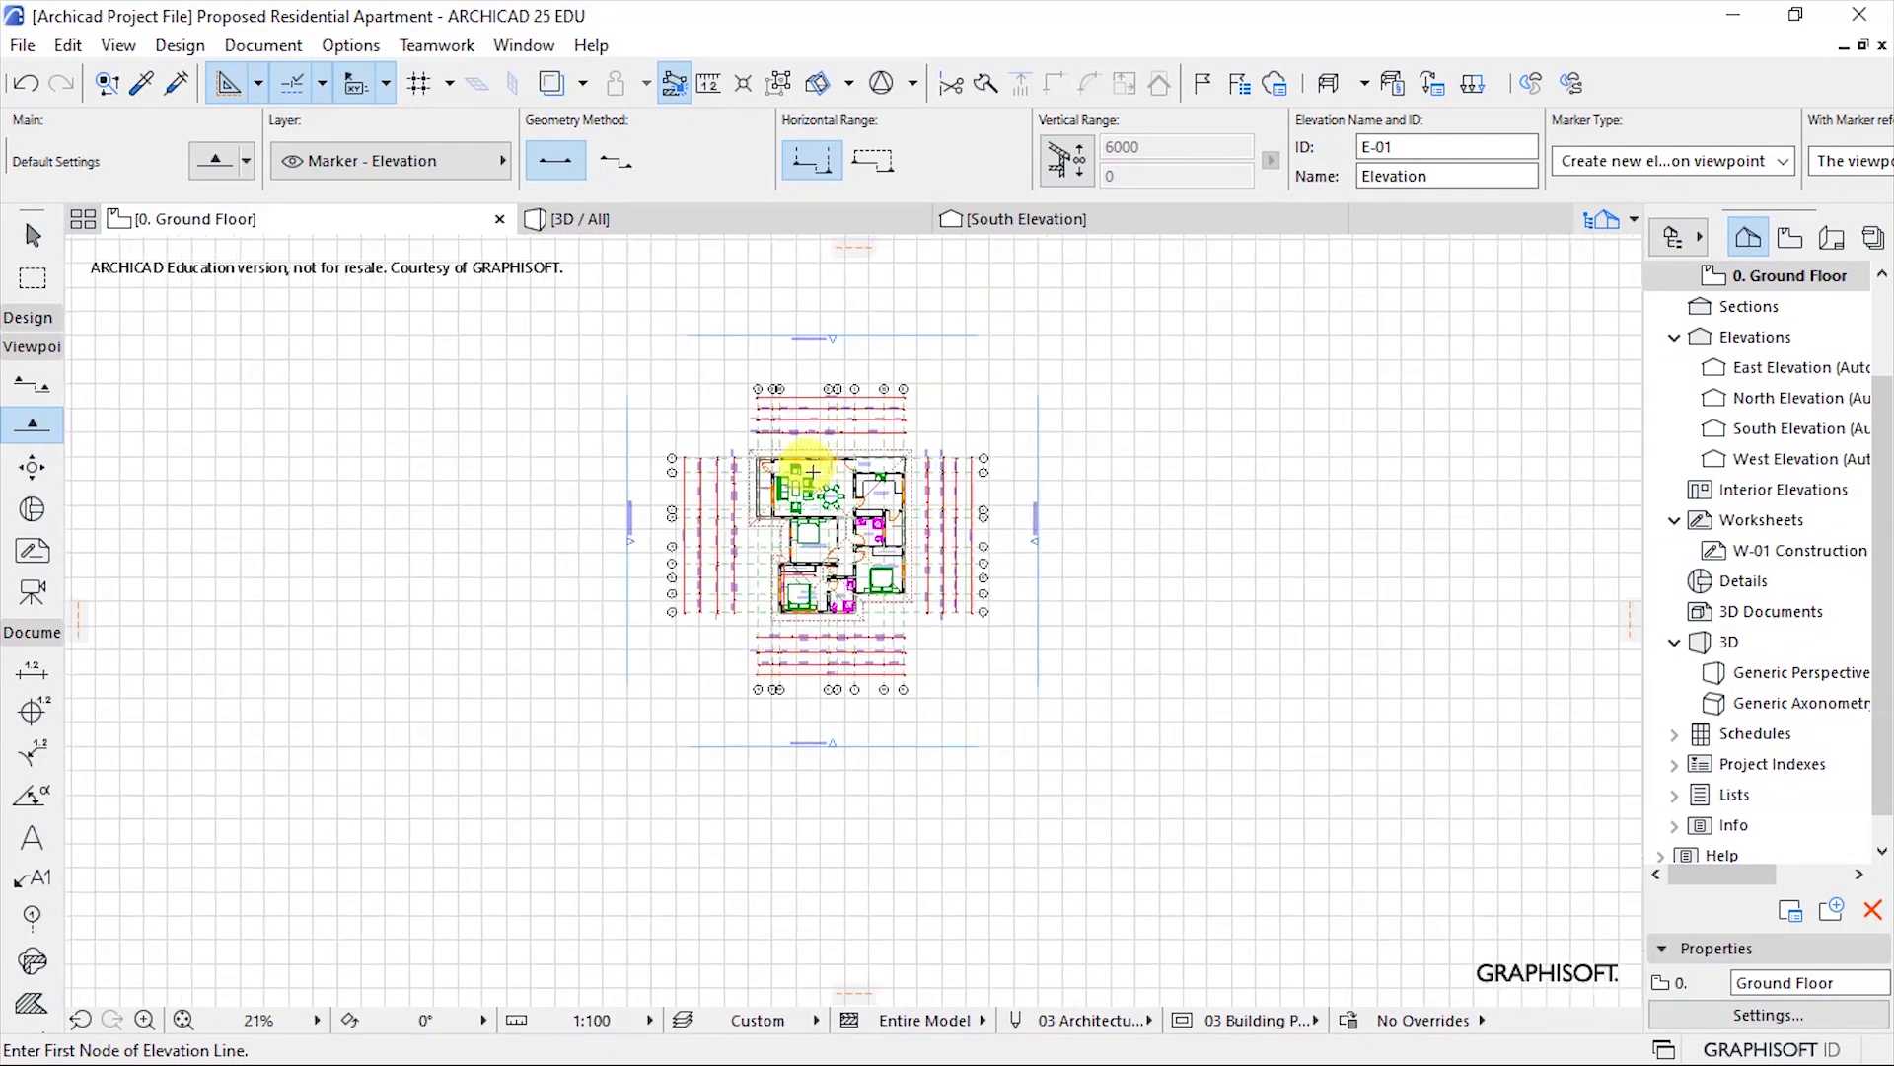
scroll(794, 740, up, 4)
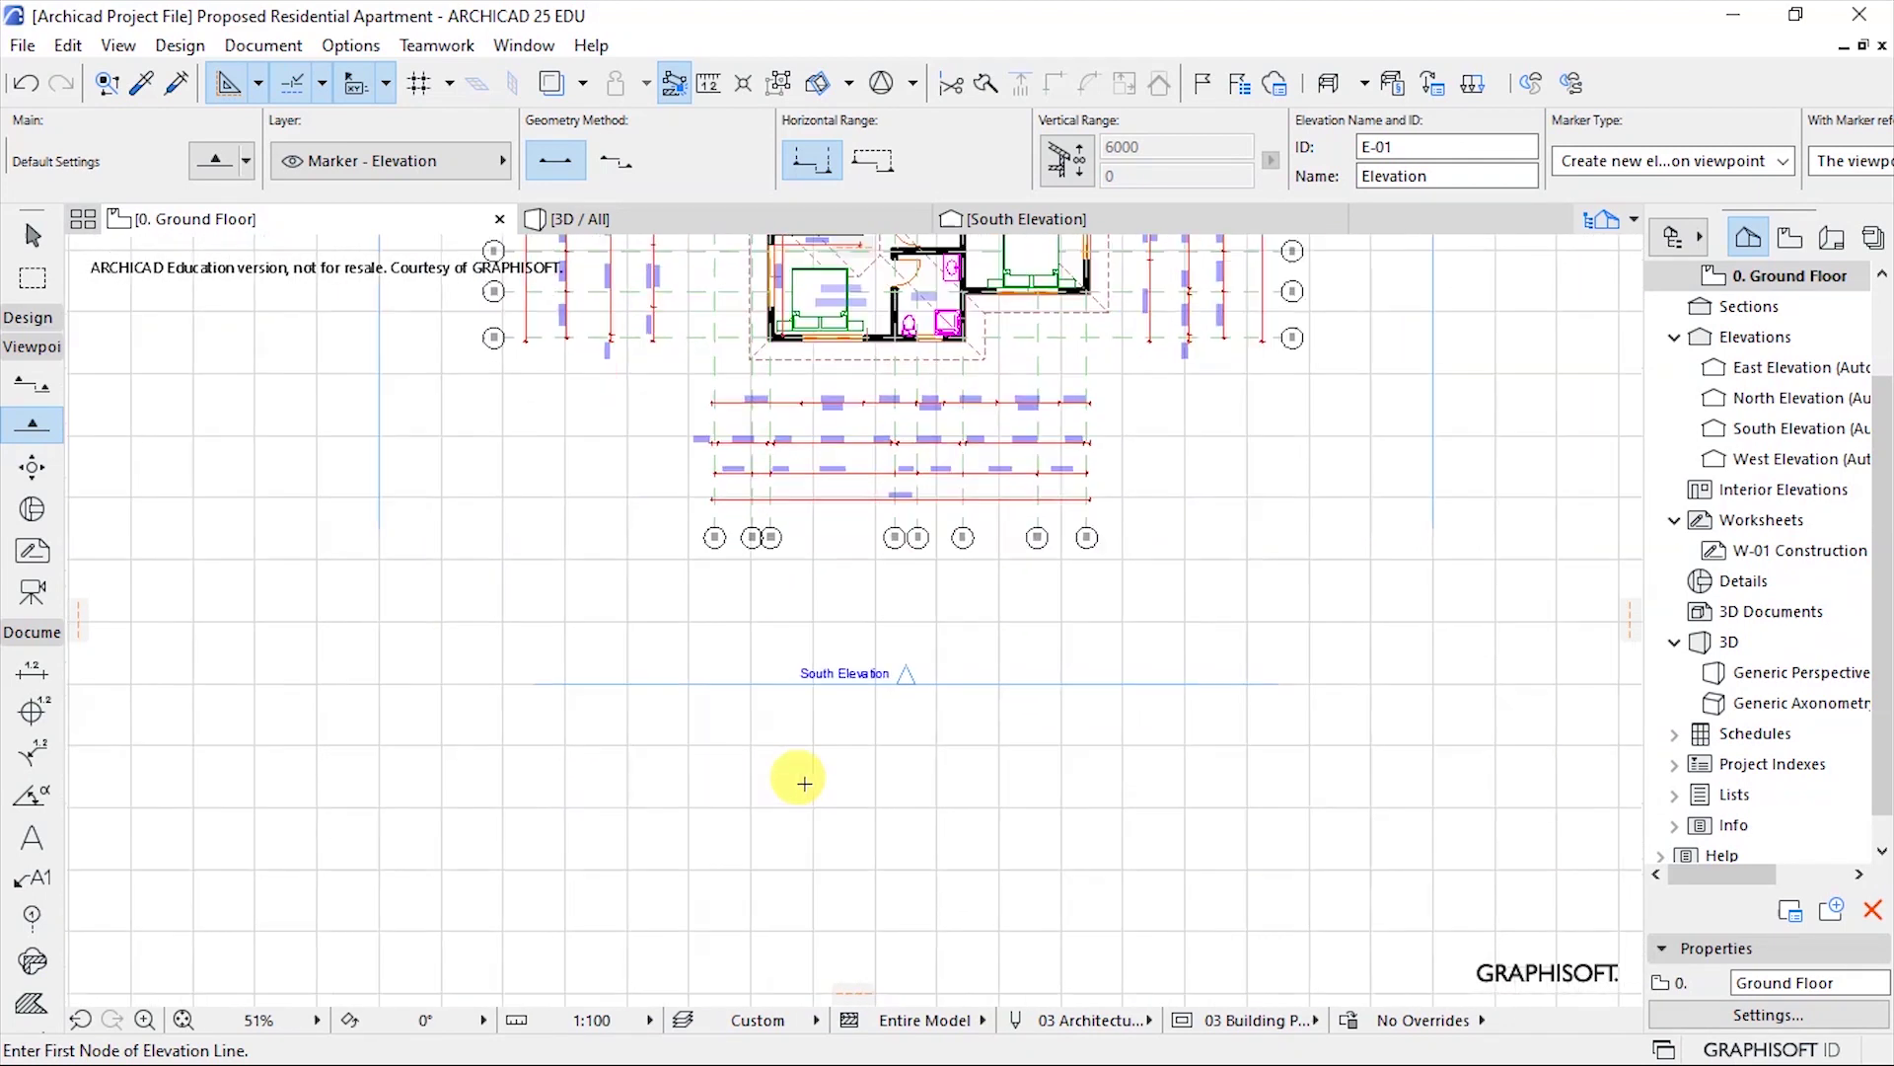
scroll(730, 811, down, 3)
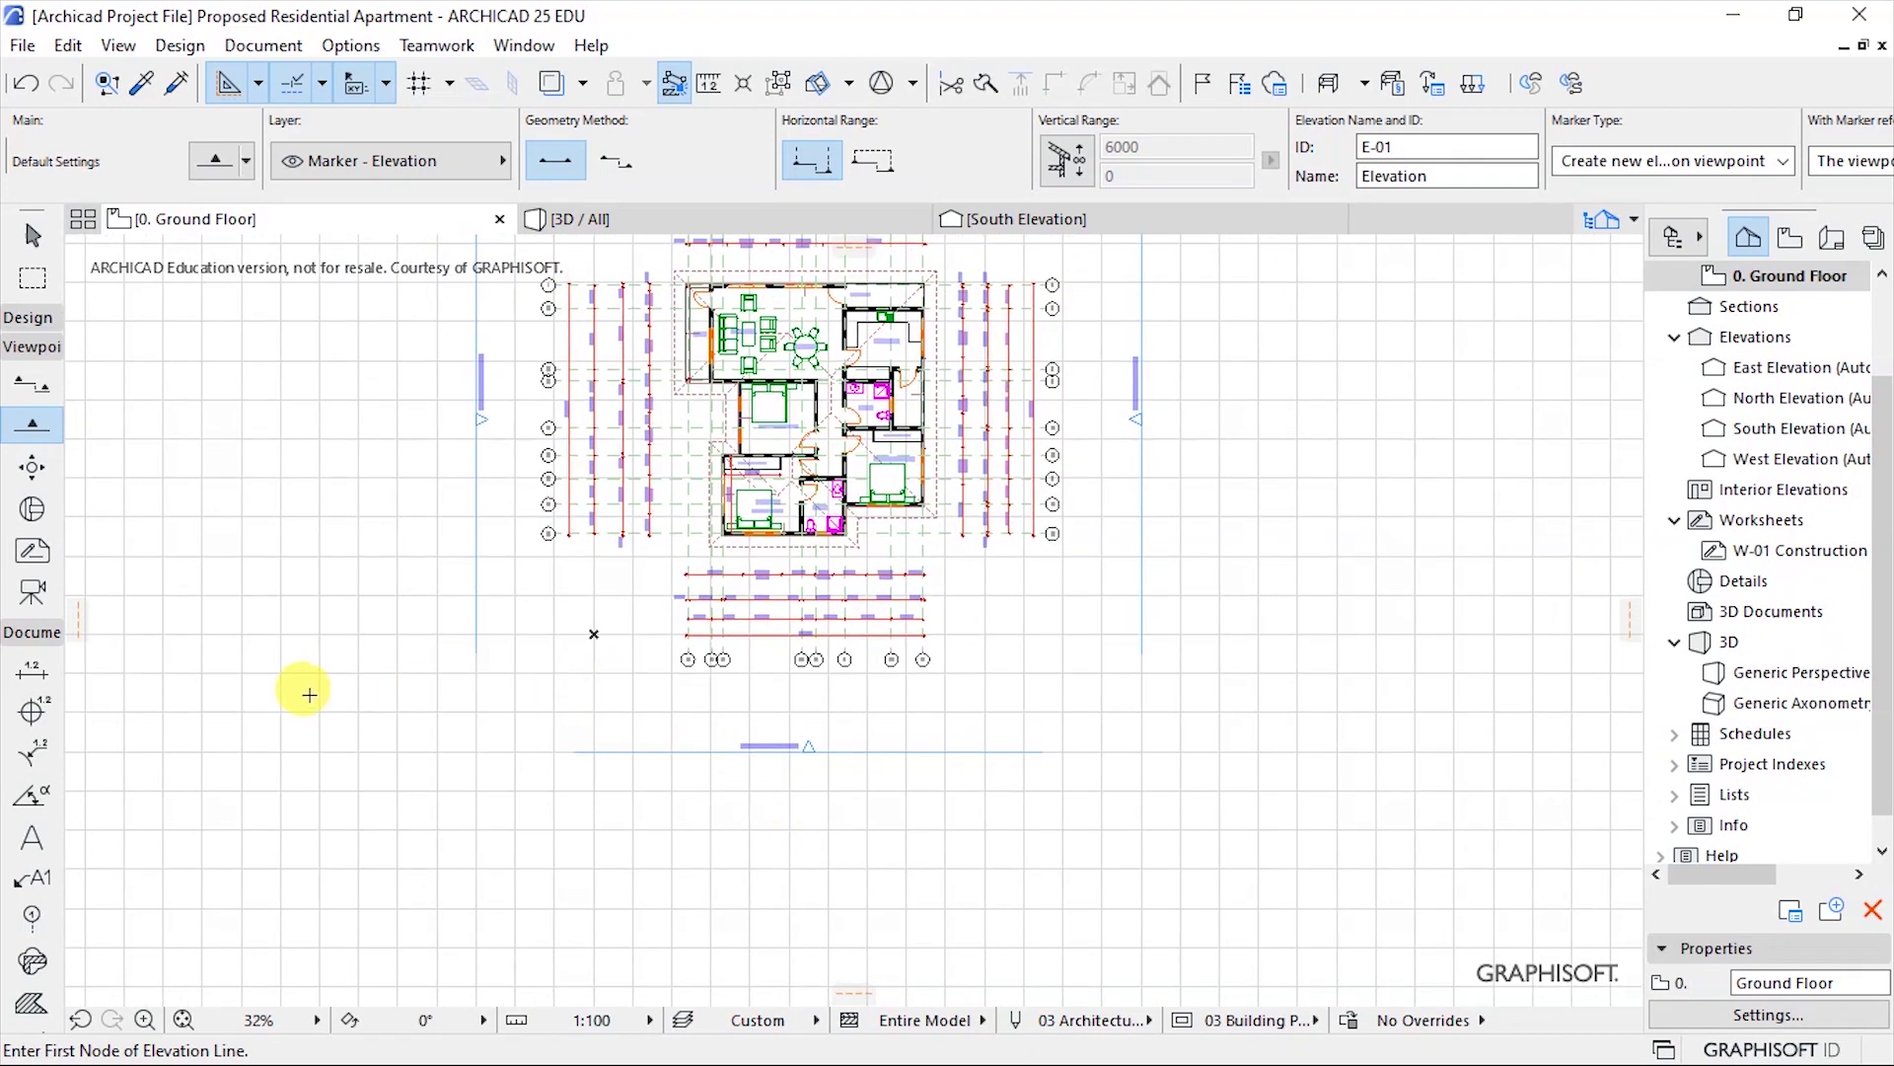
Draw a horizontal elevation line between the lower grid bubbles and the South Elevation line, spanning the building's width and facing the building.
click(25, 434)
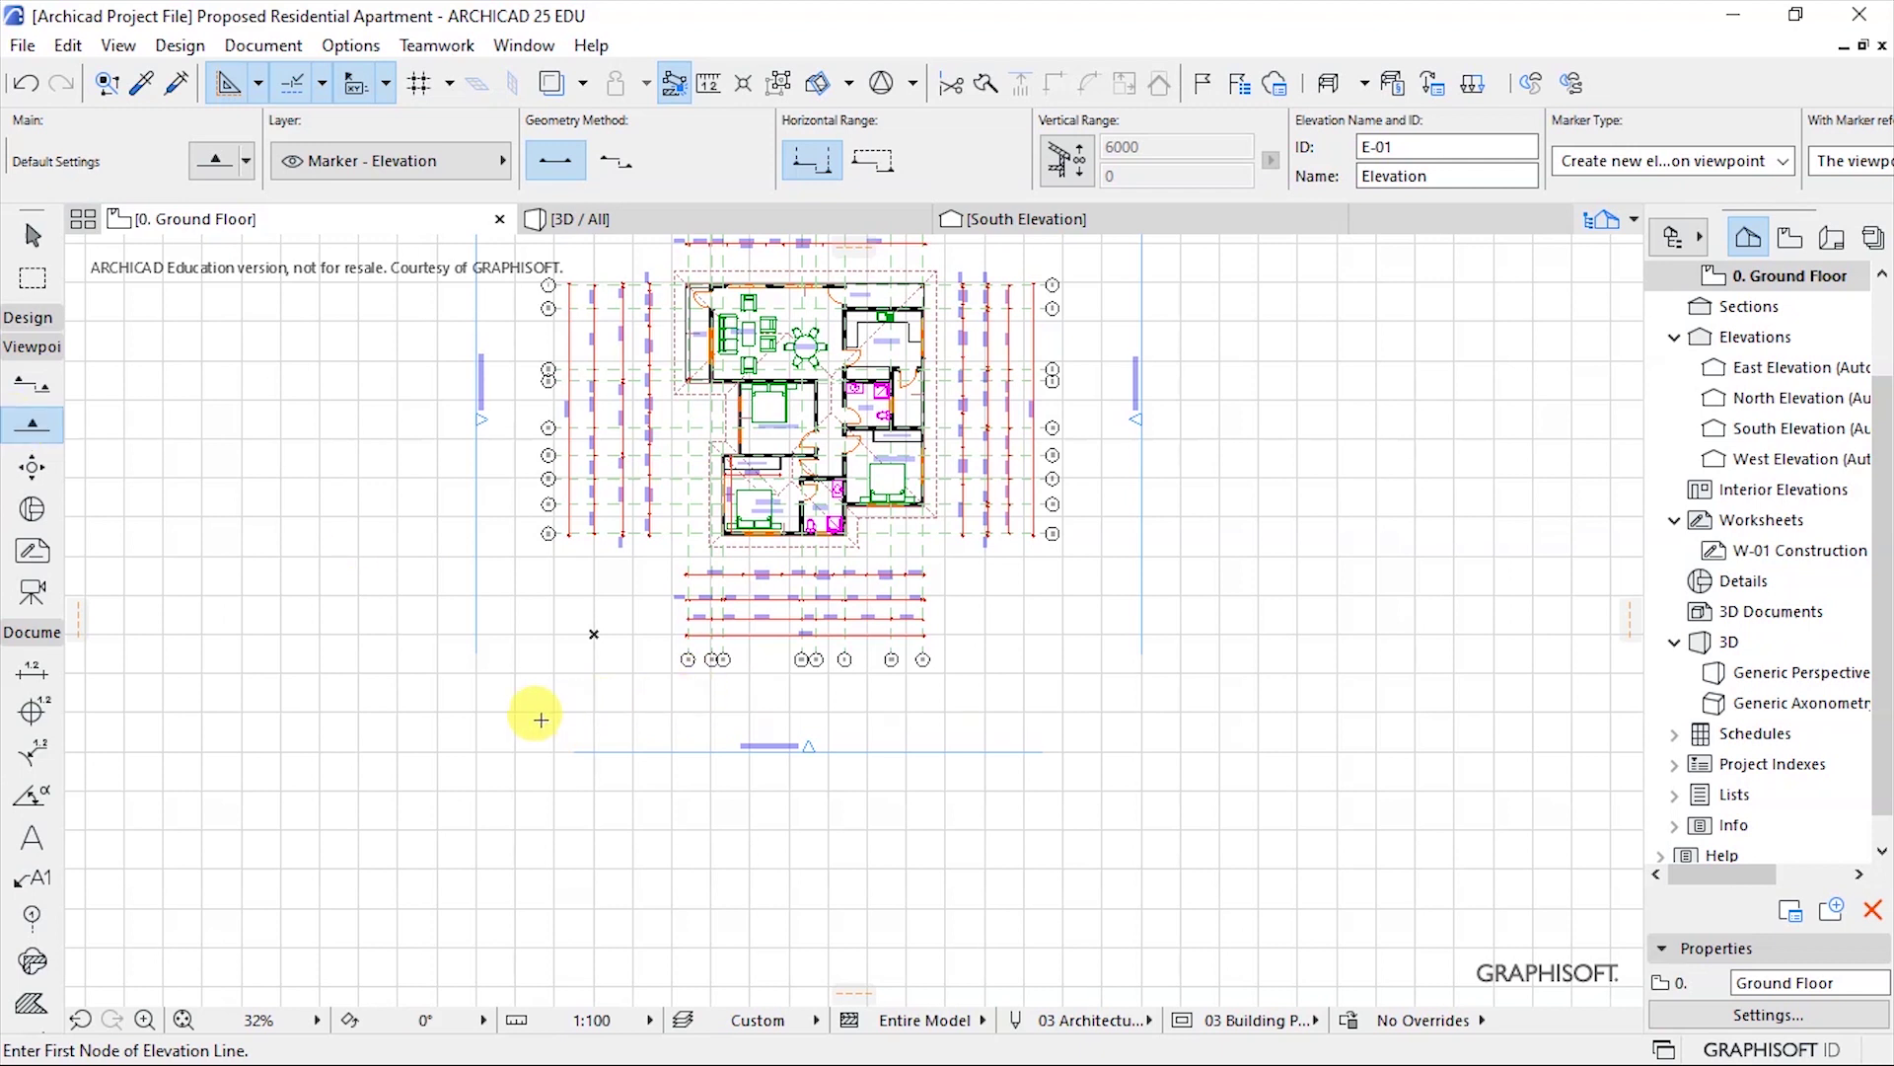
click(511, 718)
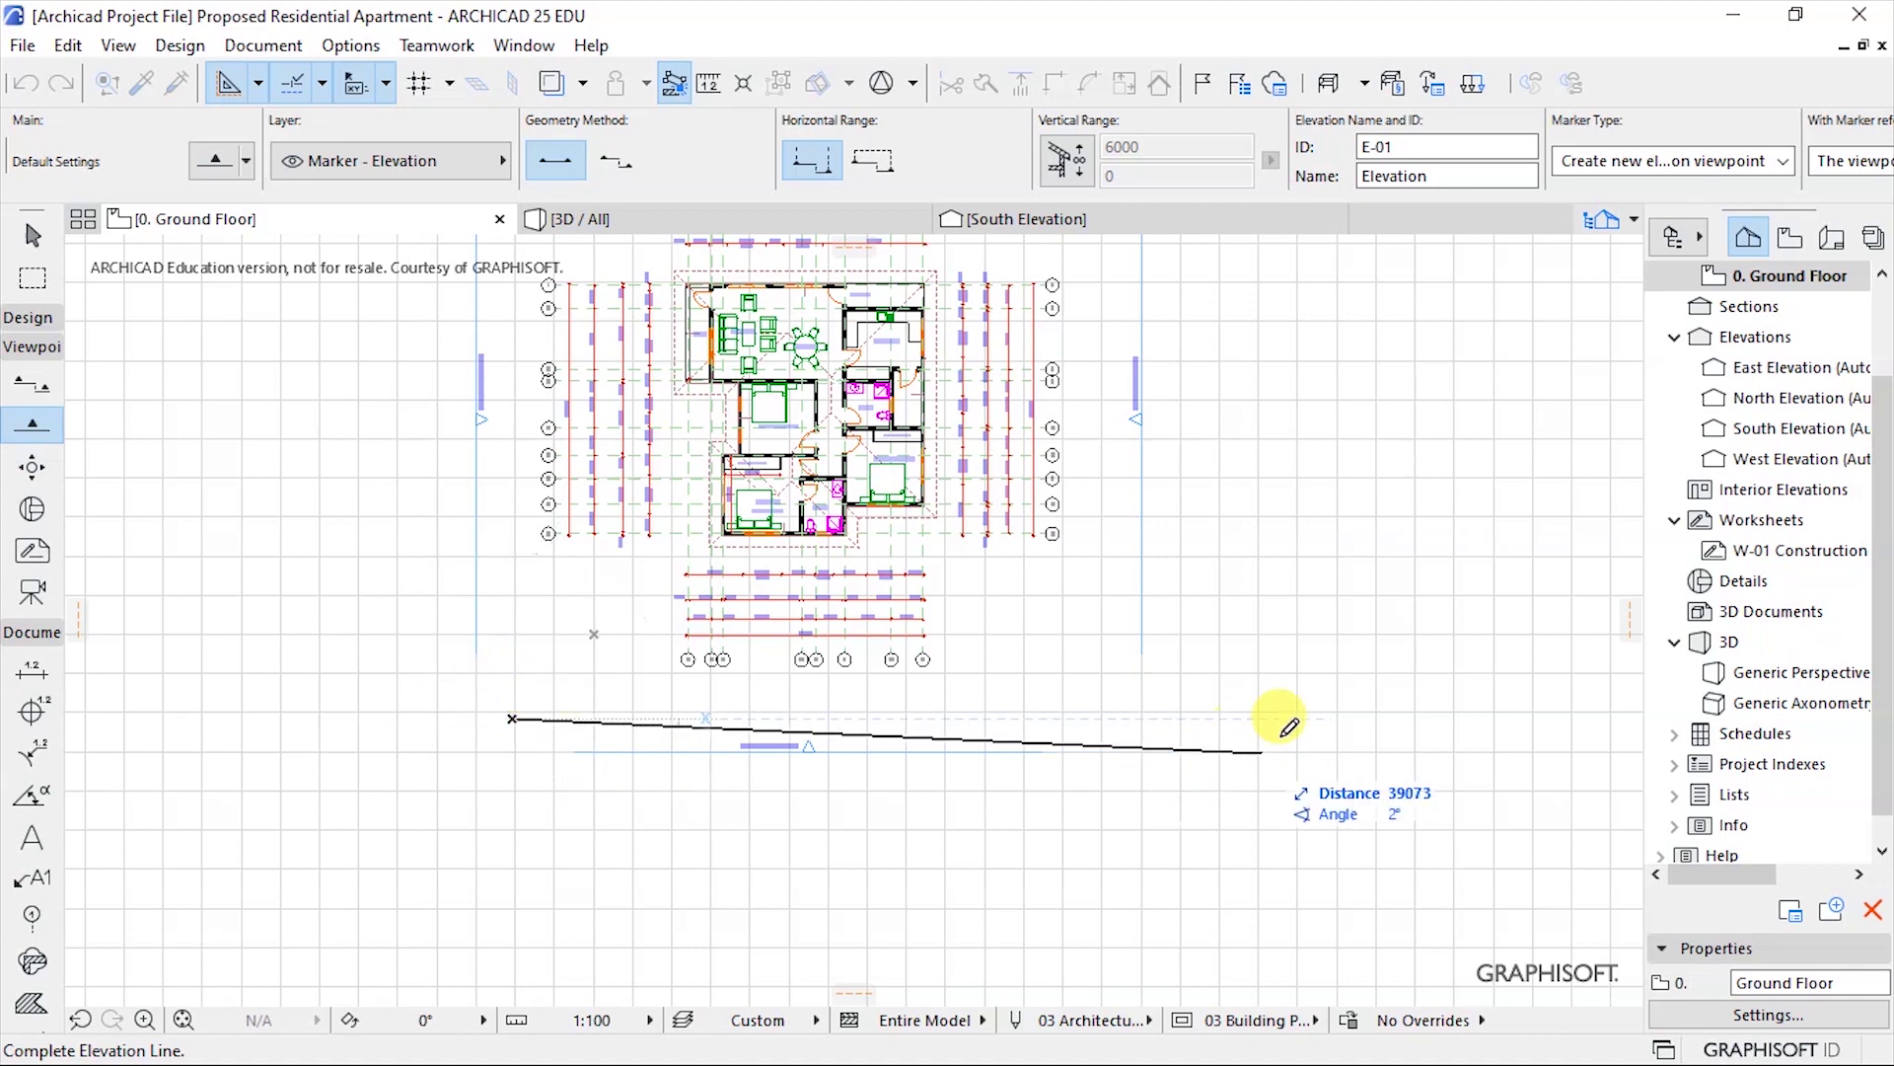
click(1148, 715)
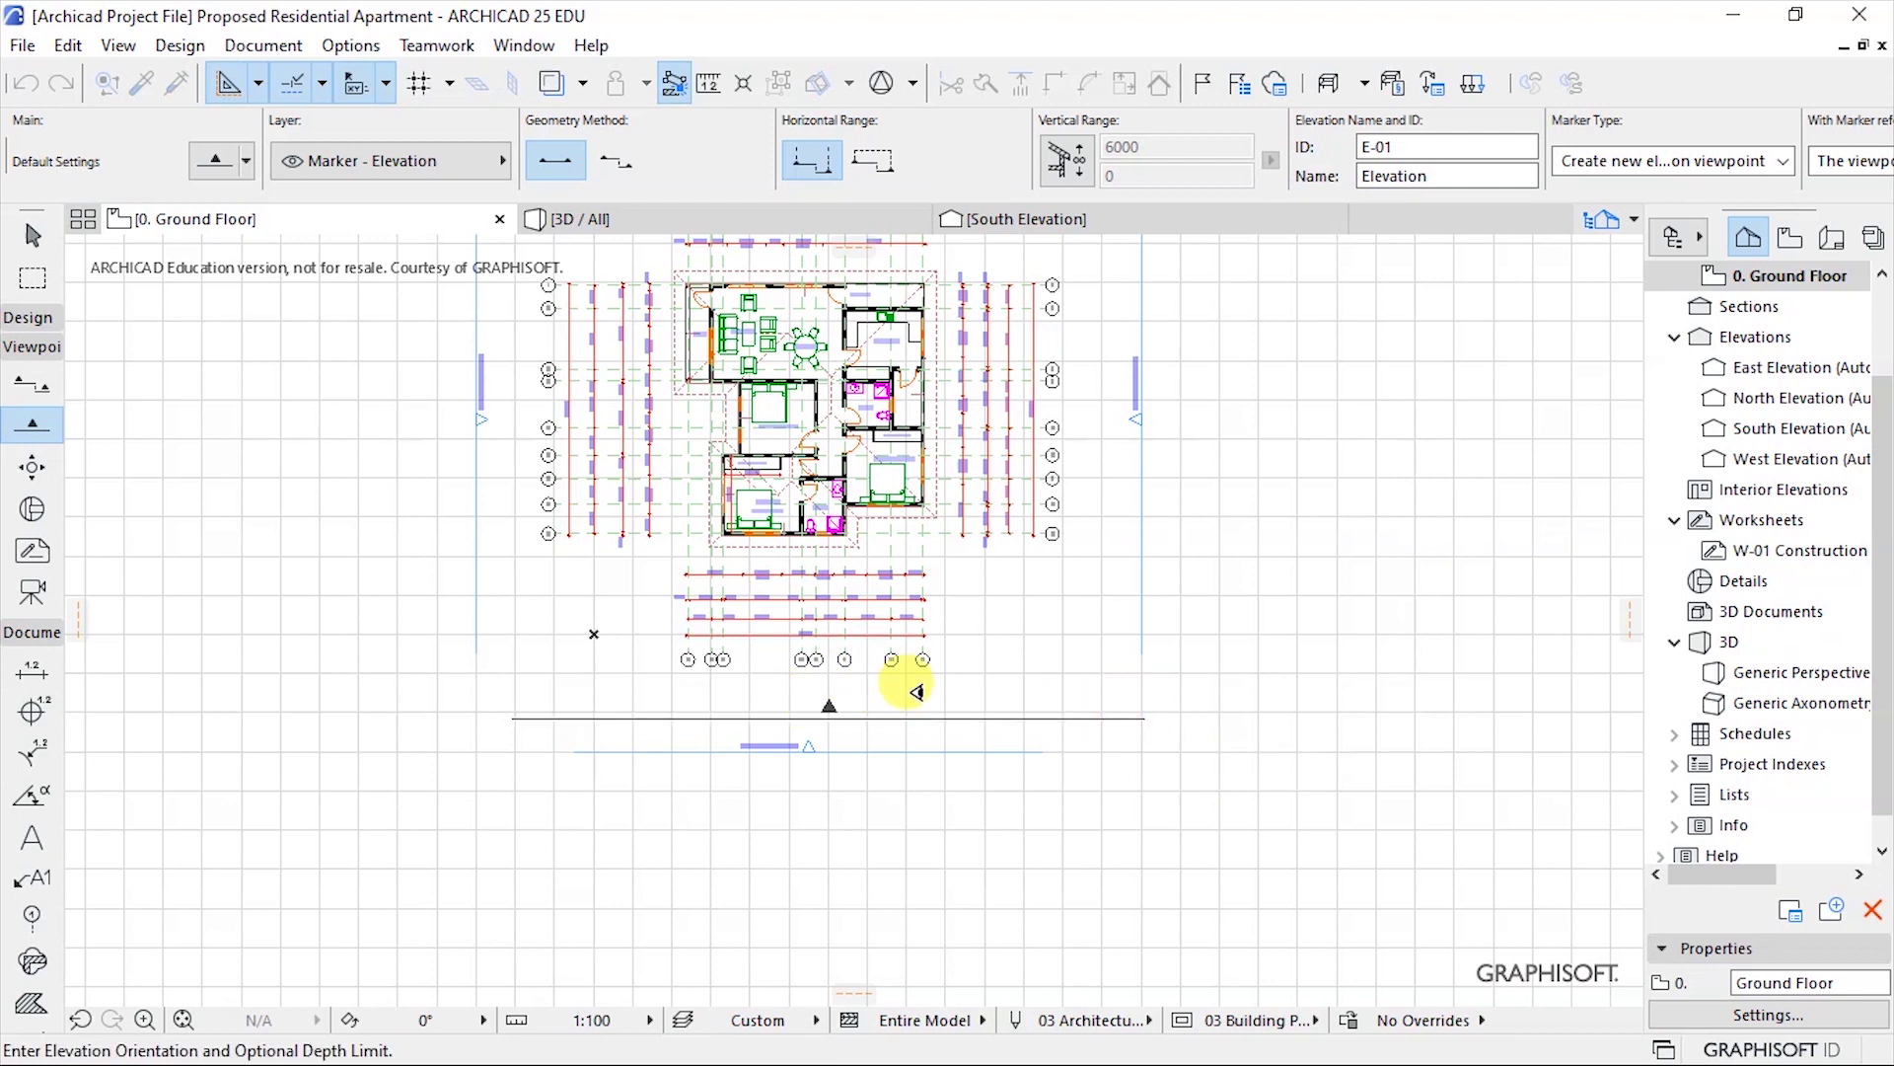
scroll(825, 689, up, 3)
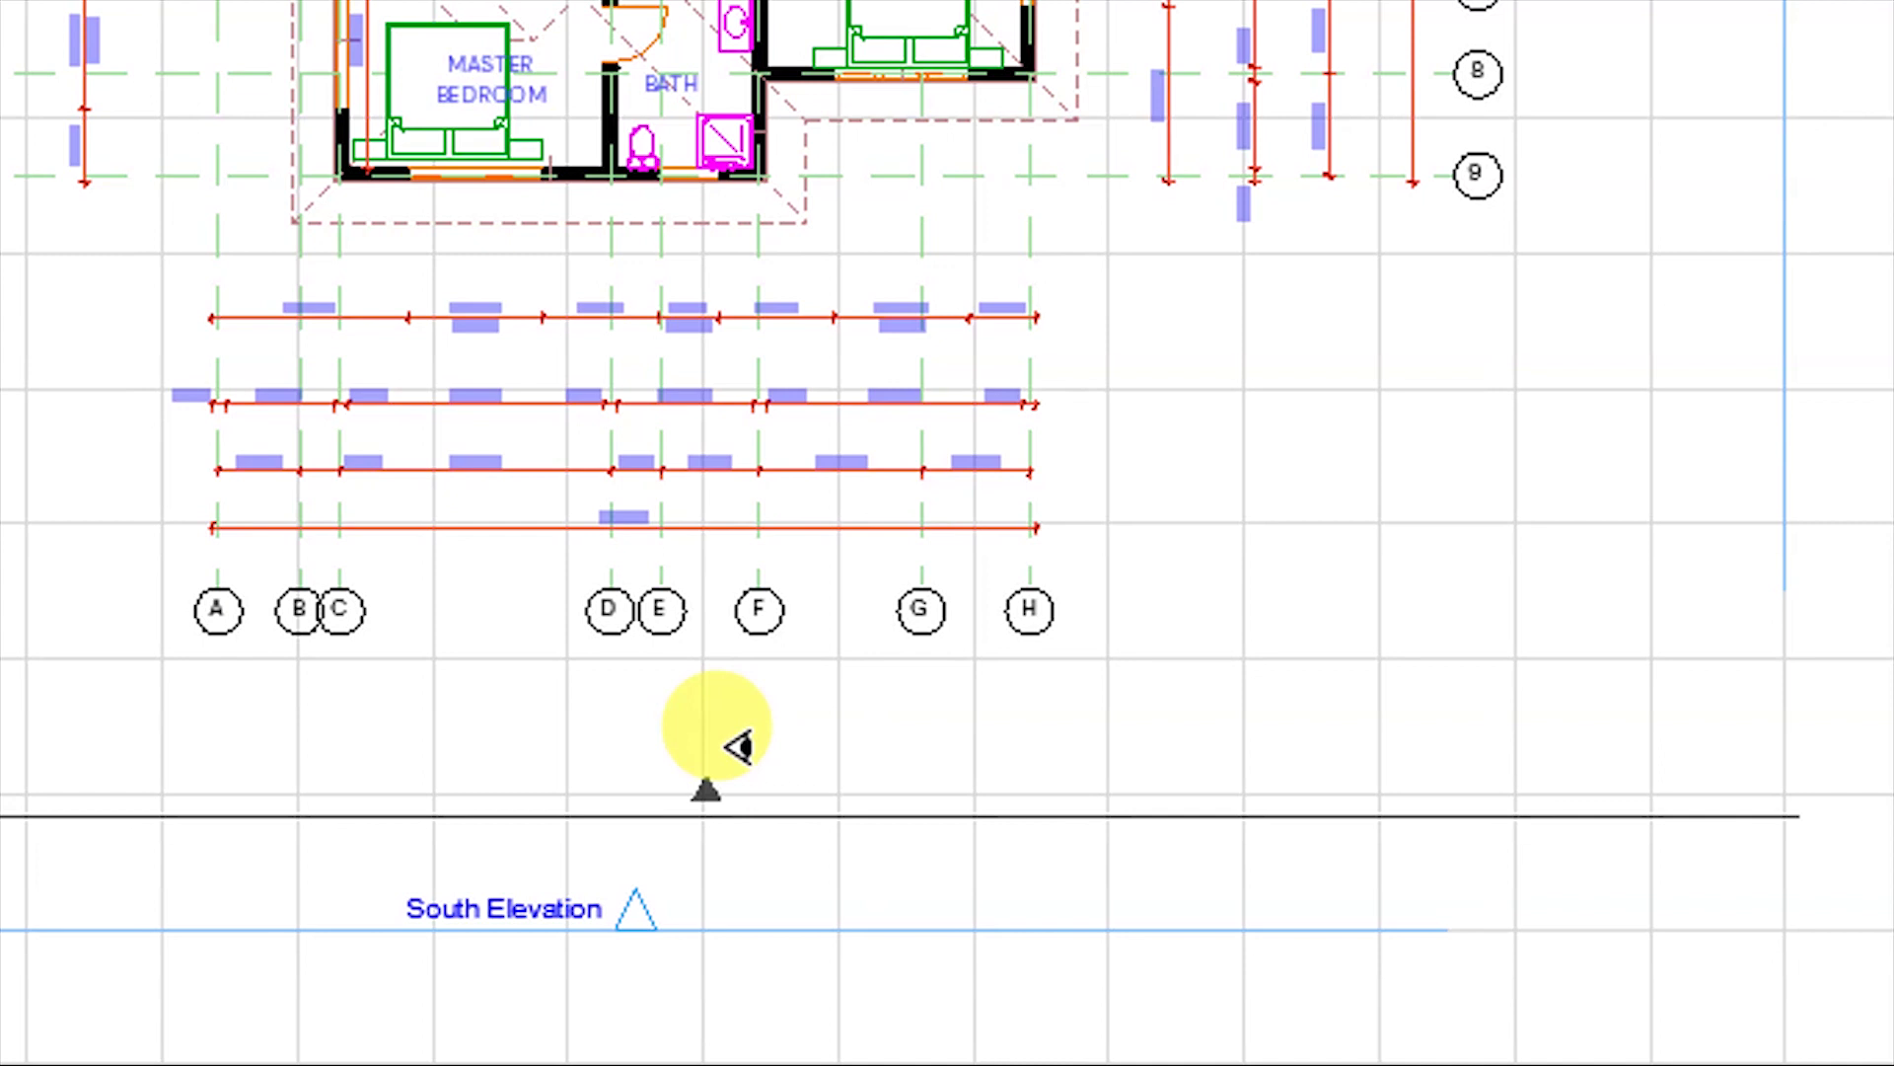
click(742, 742)
scroll(695, 797, up, 3)
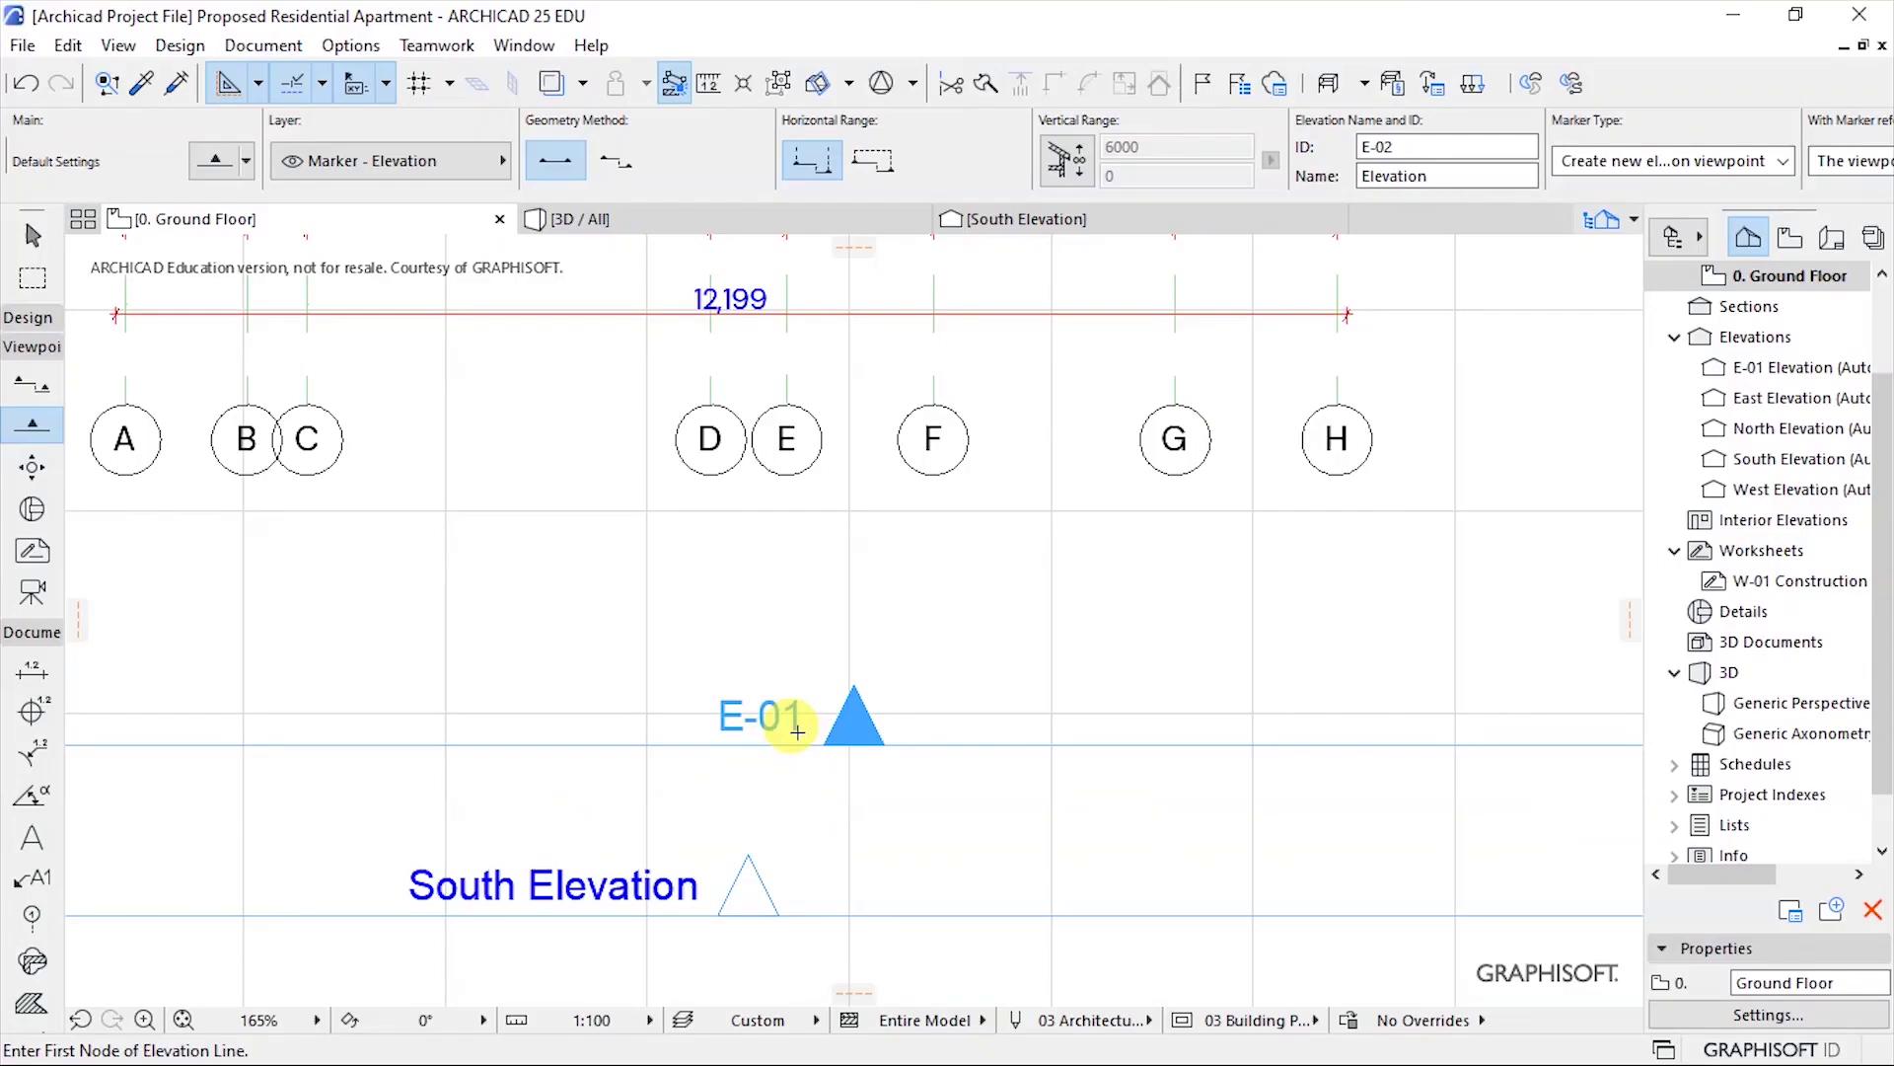
Open the E-01 elevation from its line with the current view settings, inspect the generated facade, and return to the ground floor plan.
scroll(859, 780, down, 5)
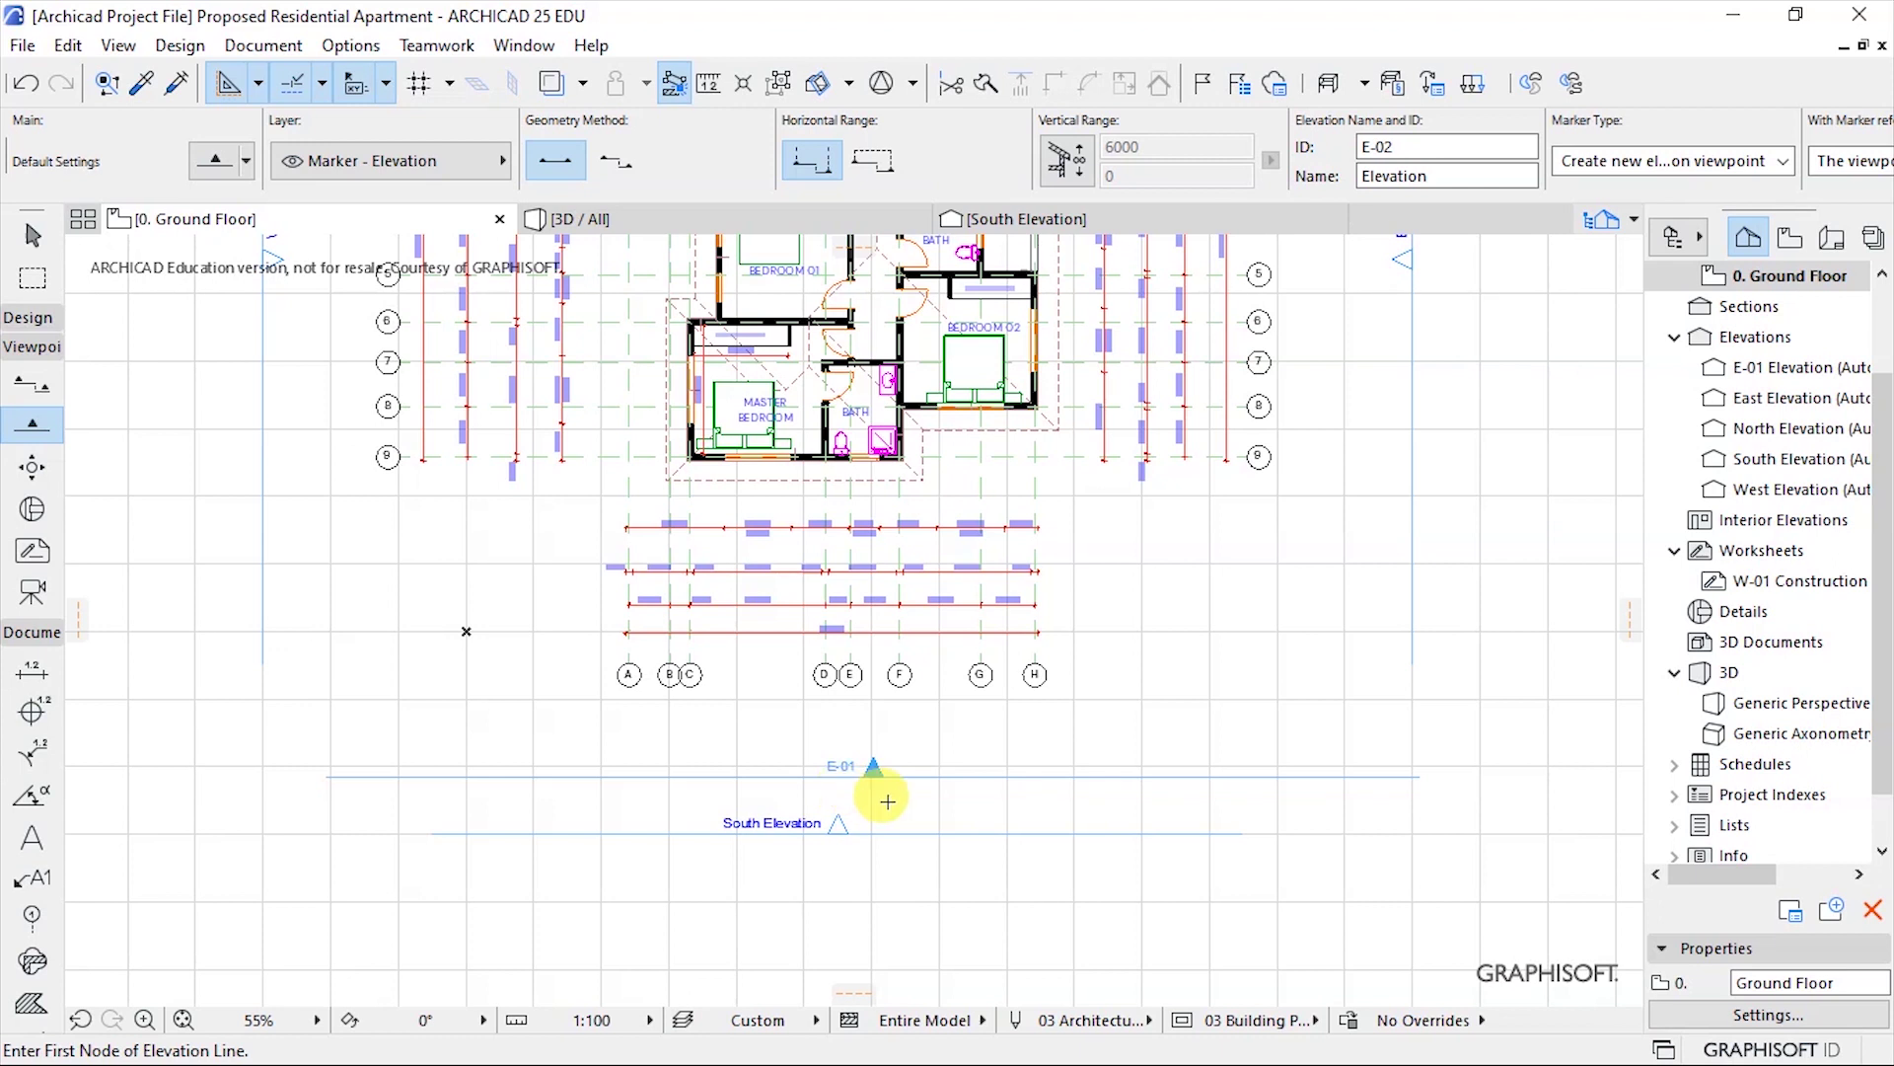
click(909, 777)
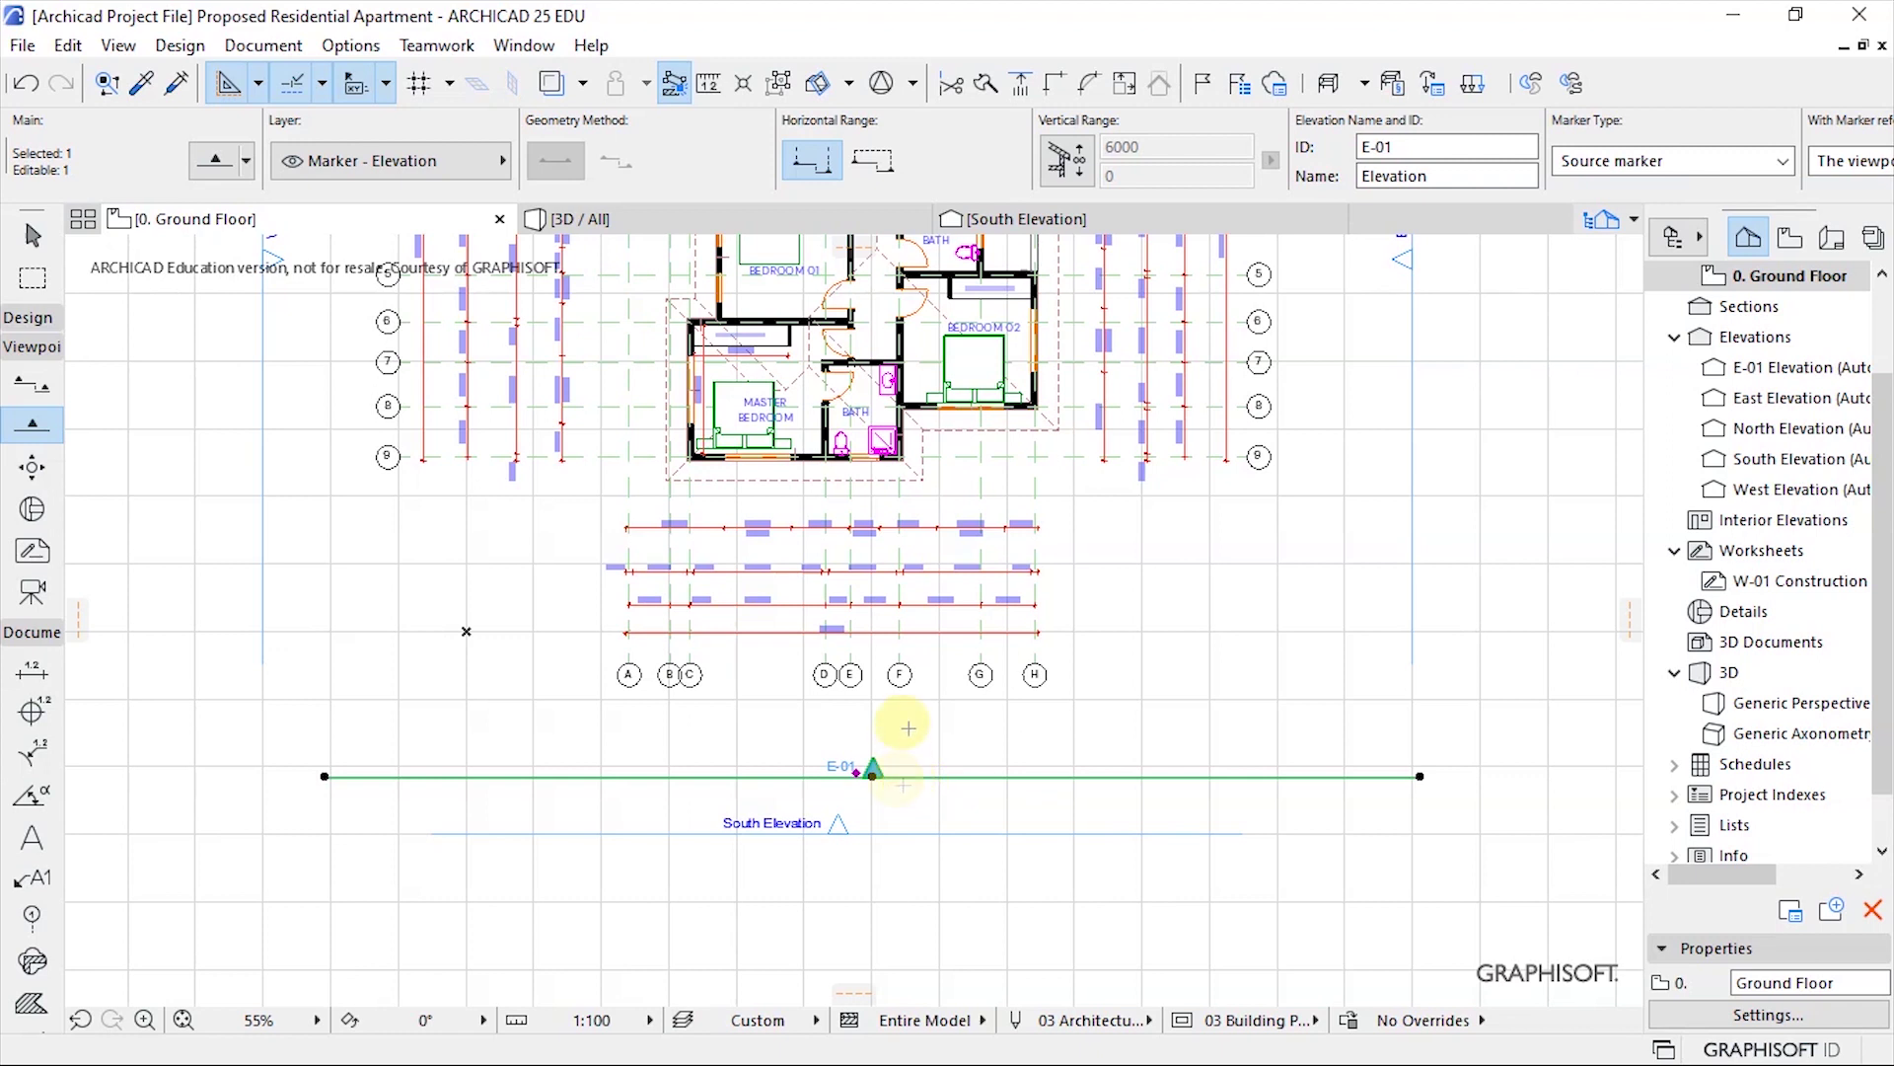
right_click(906, 727)
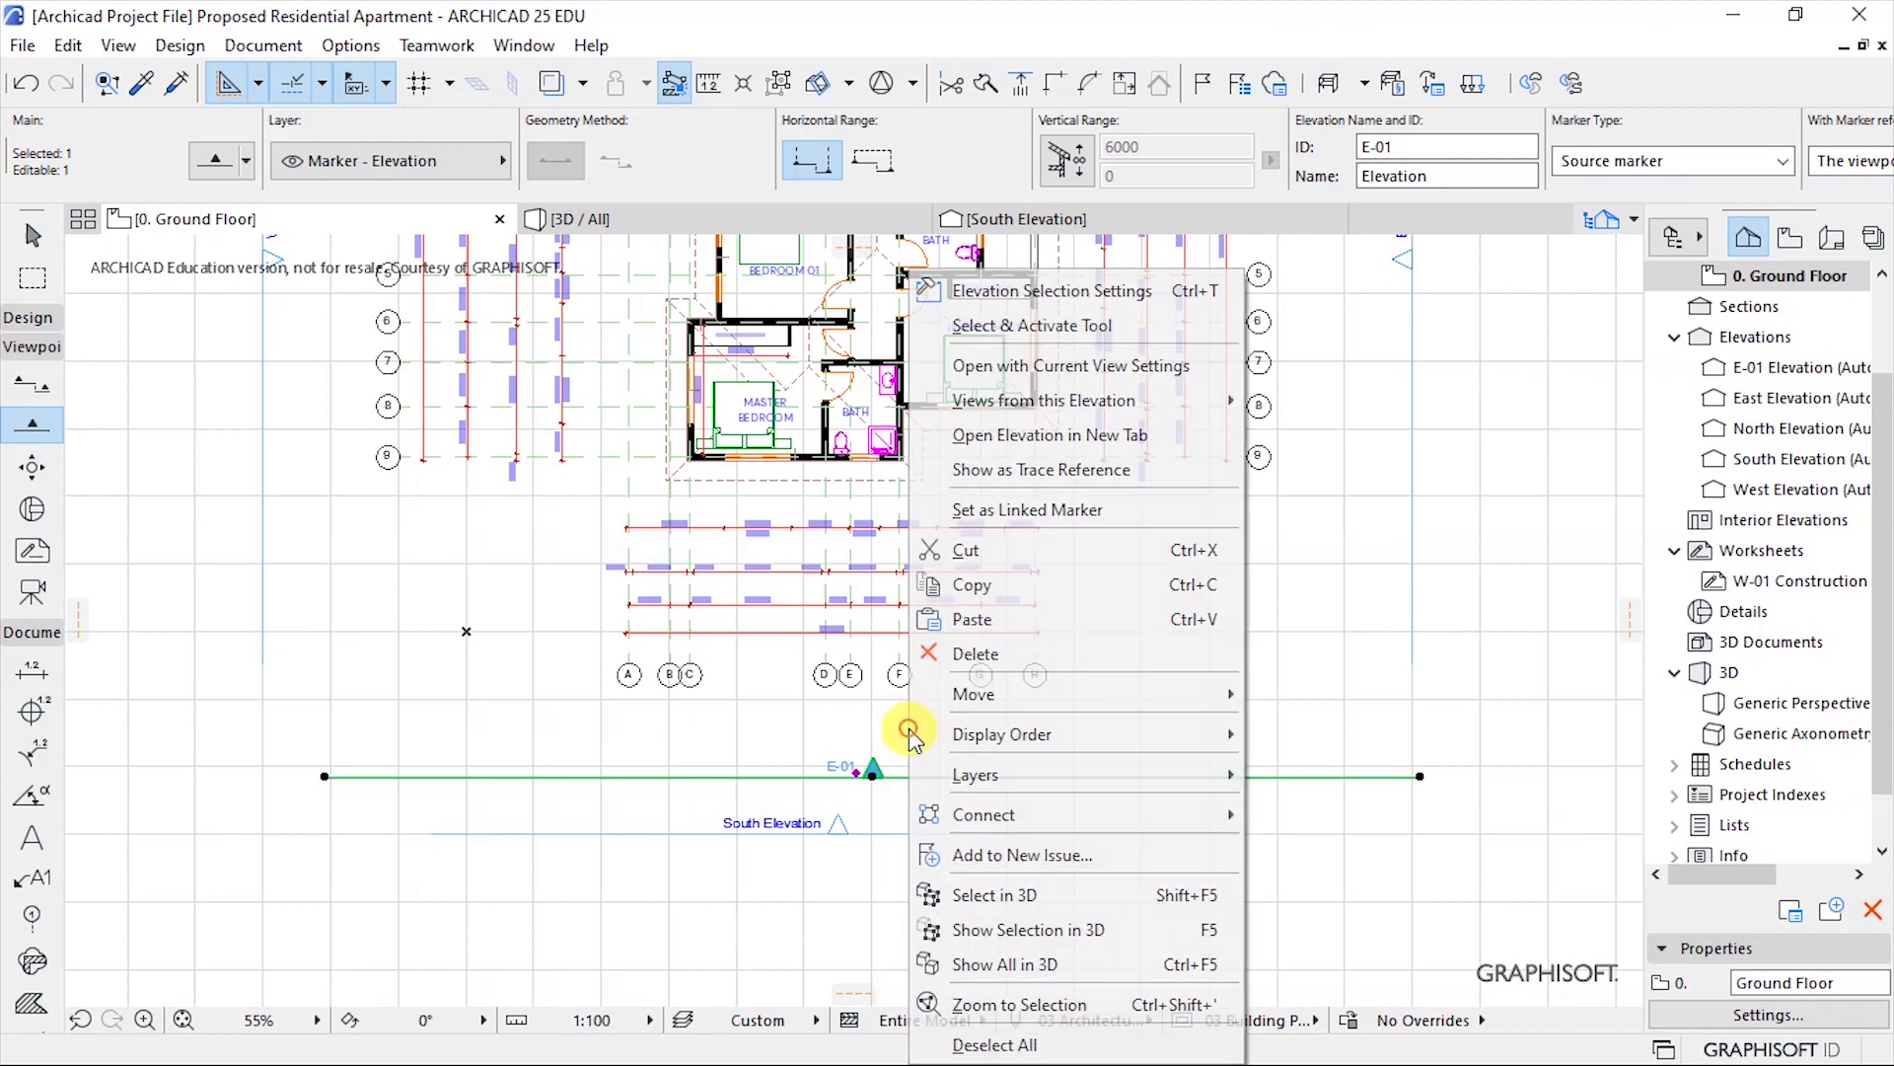
click(988, 367)
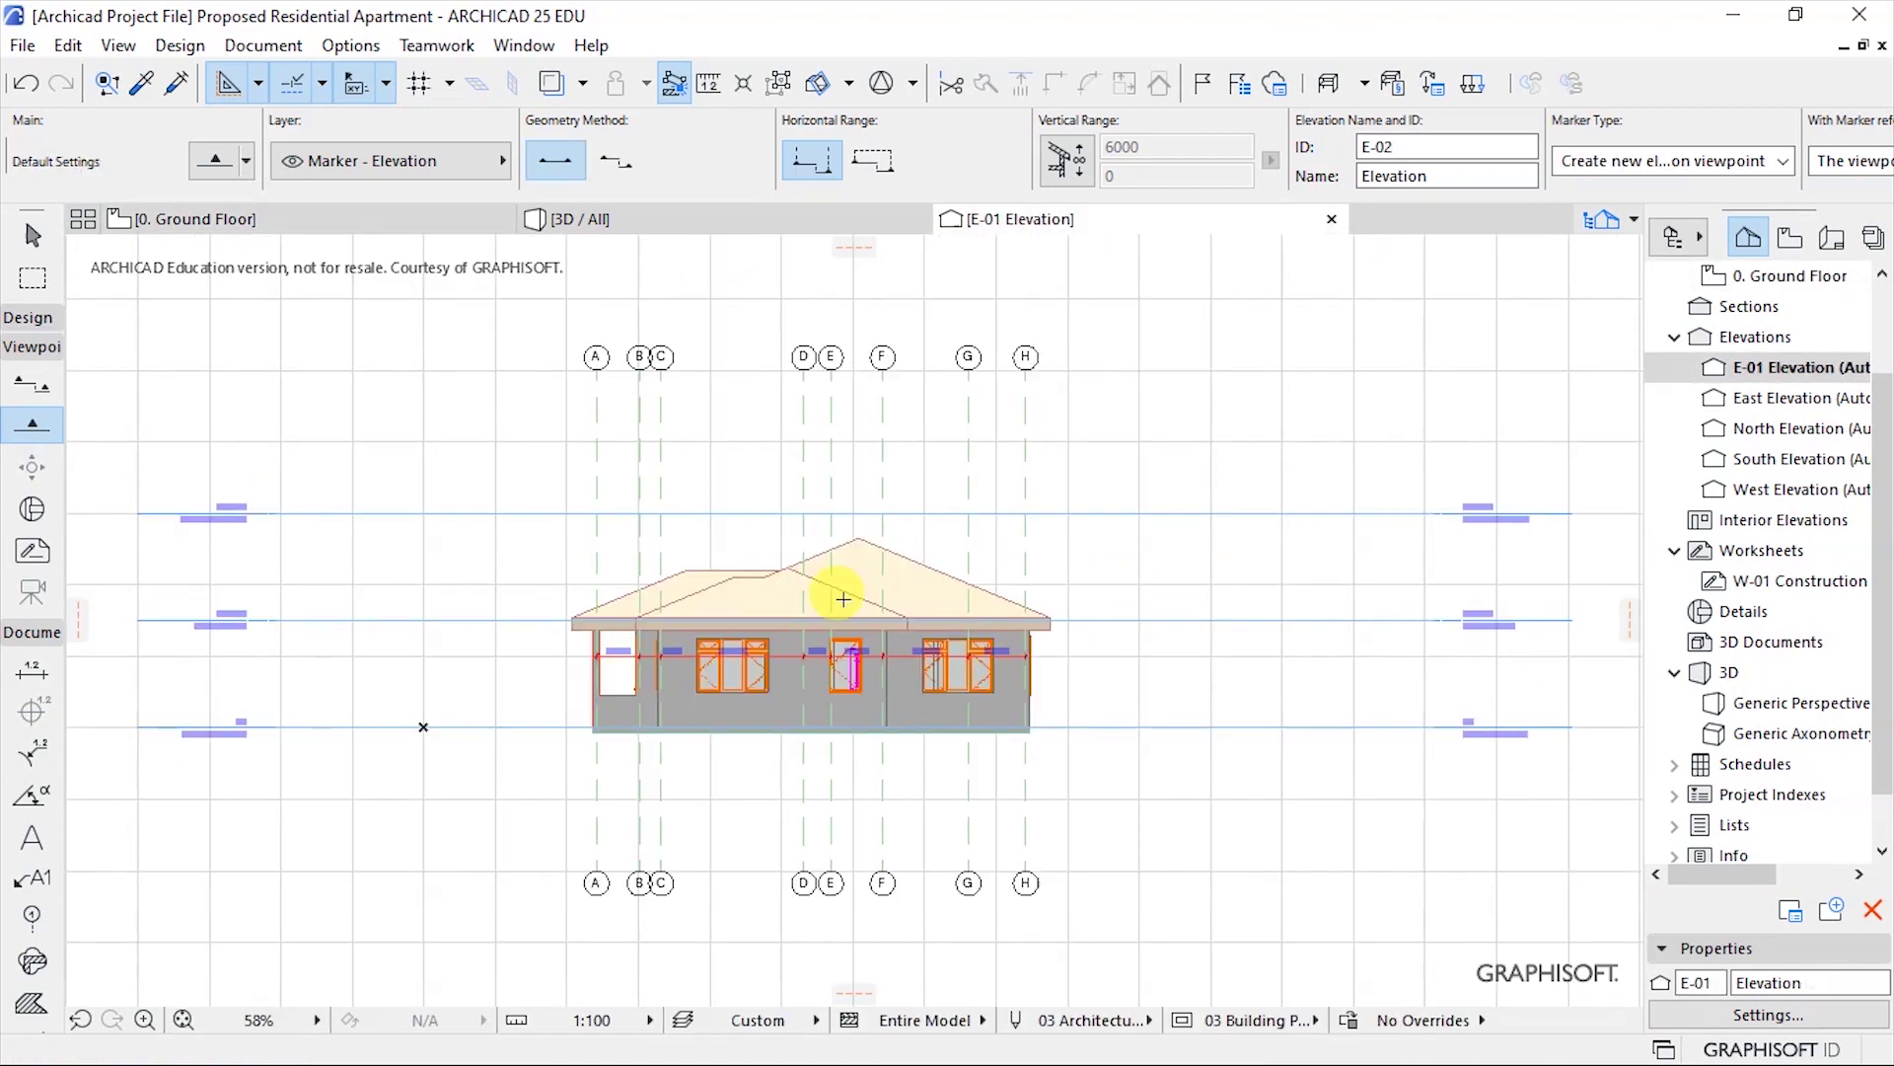
scroll(735, 596, up, 4)
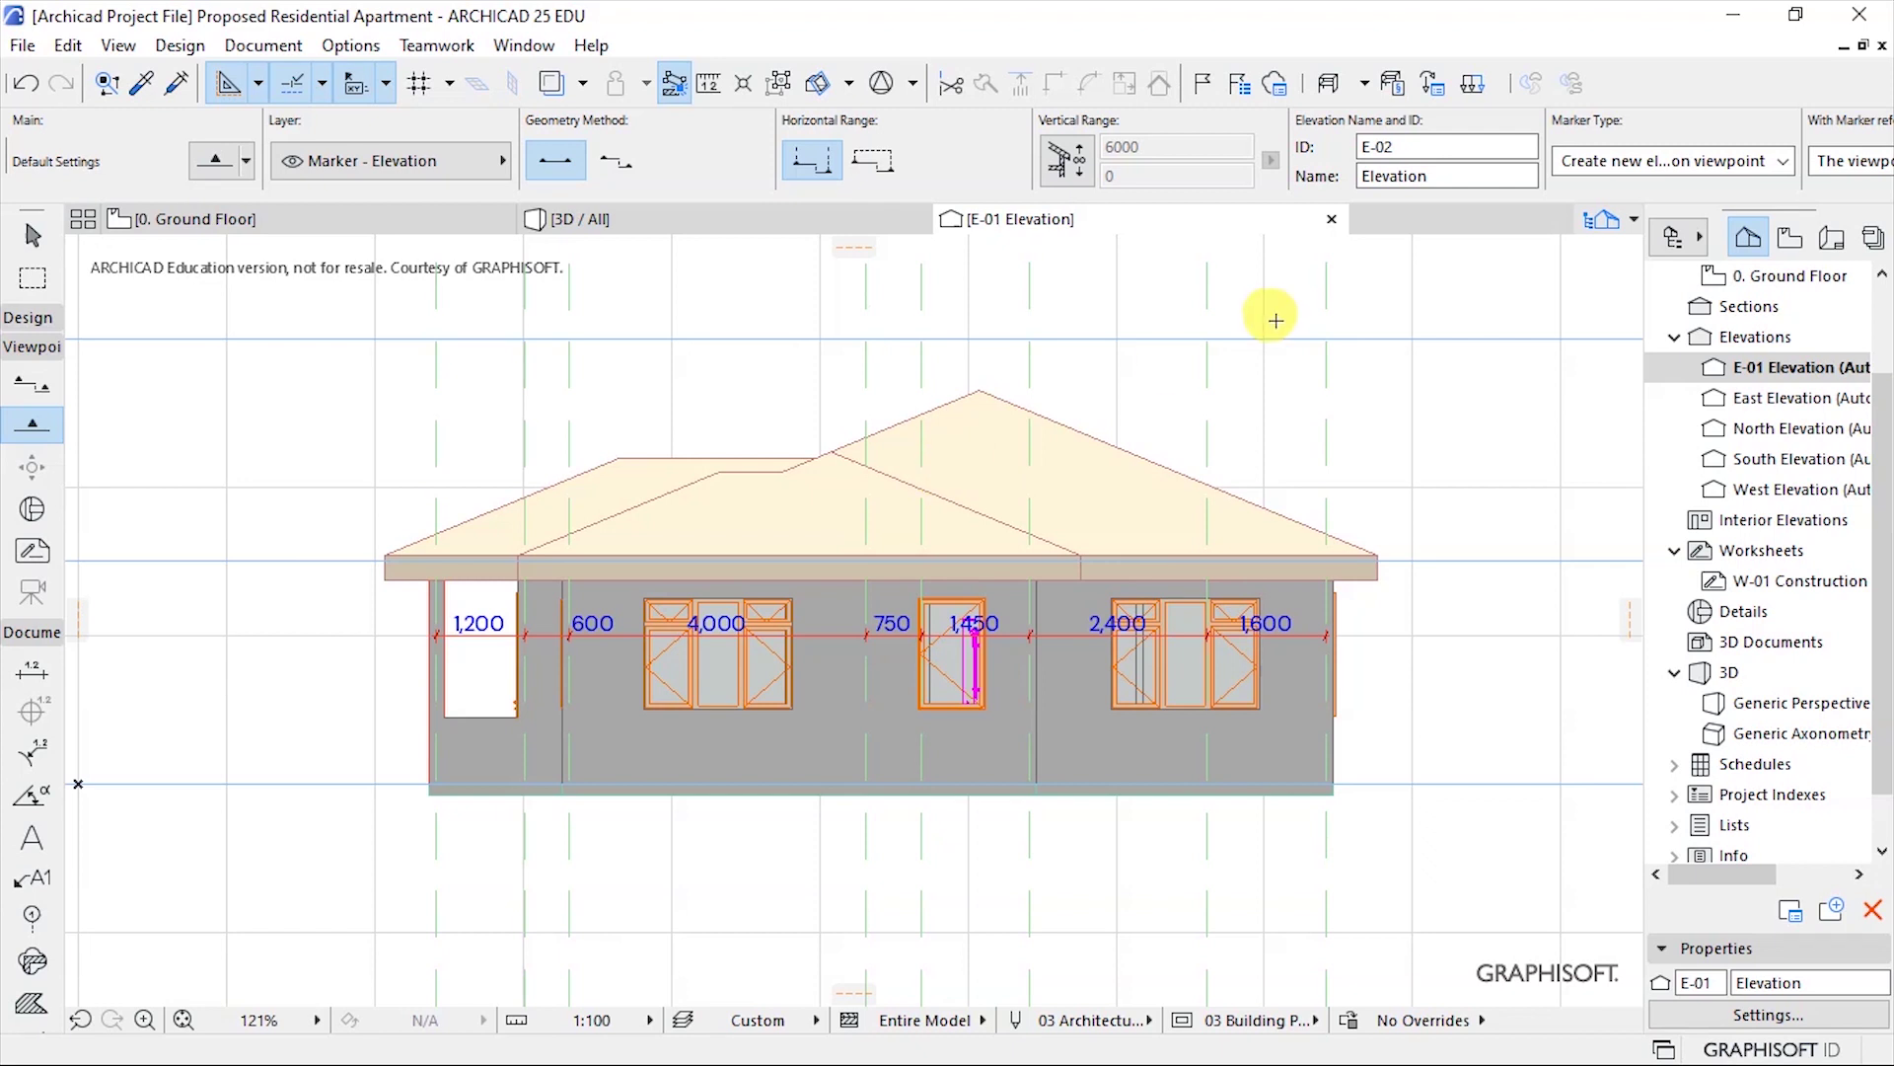
click(1334, 220)
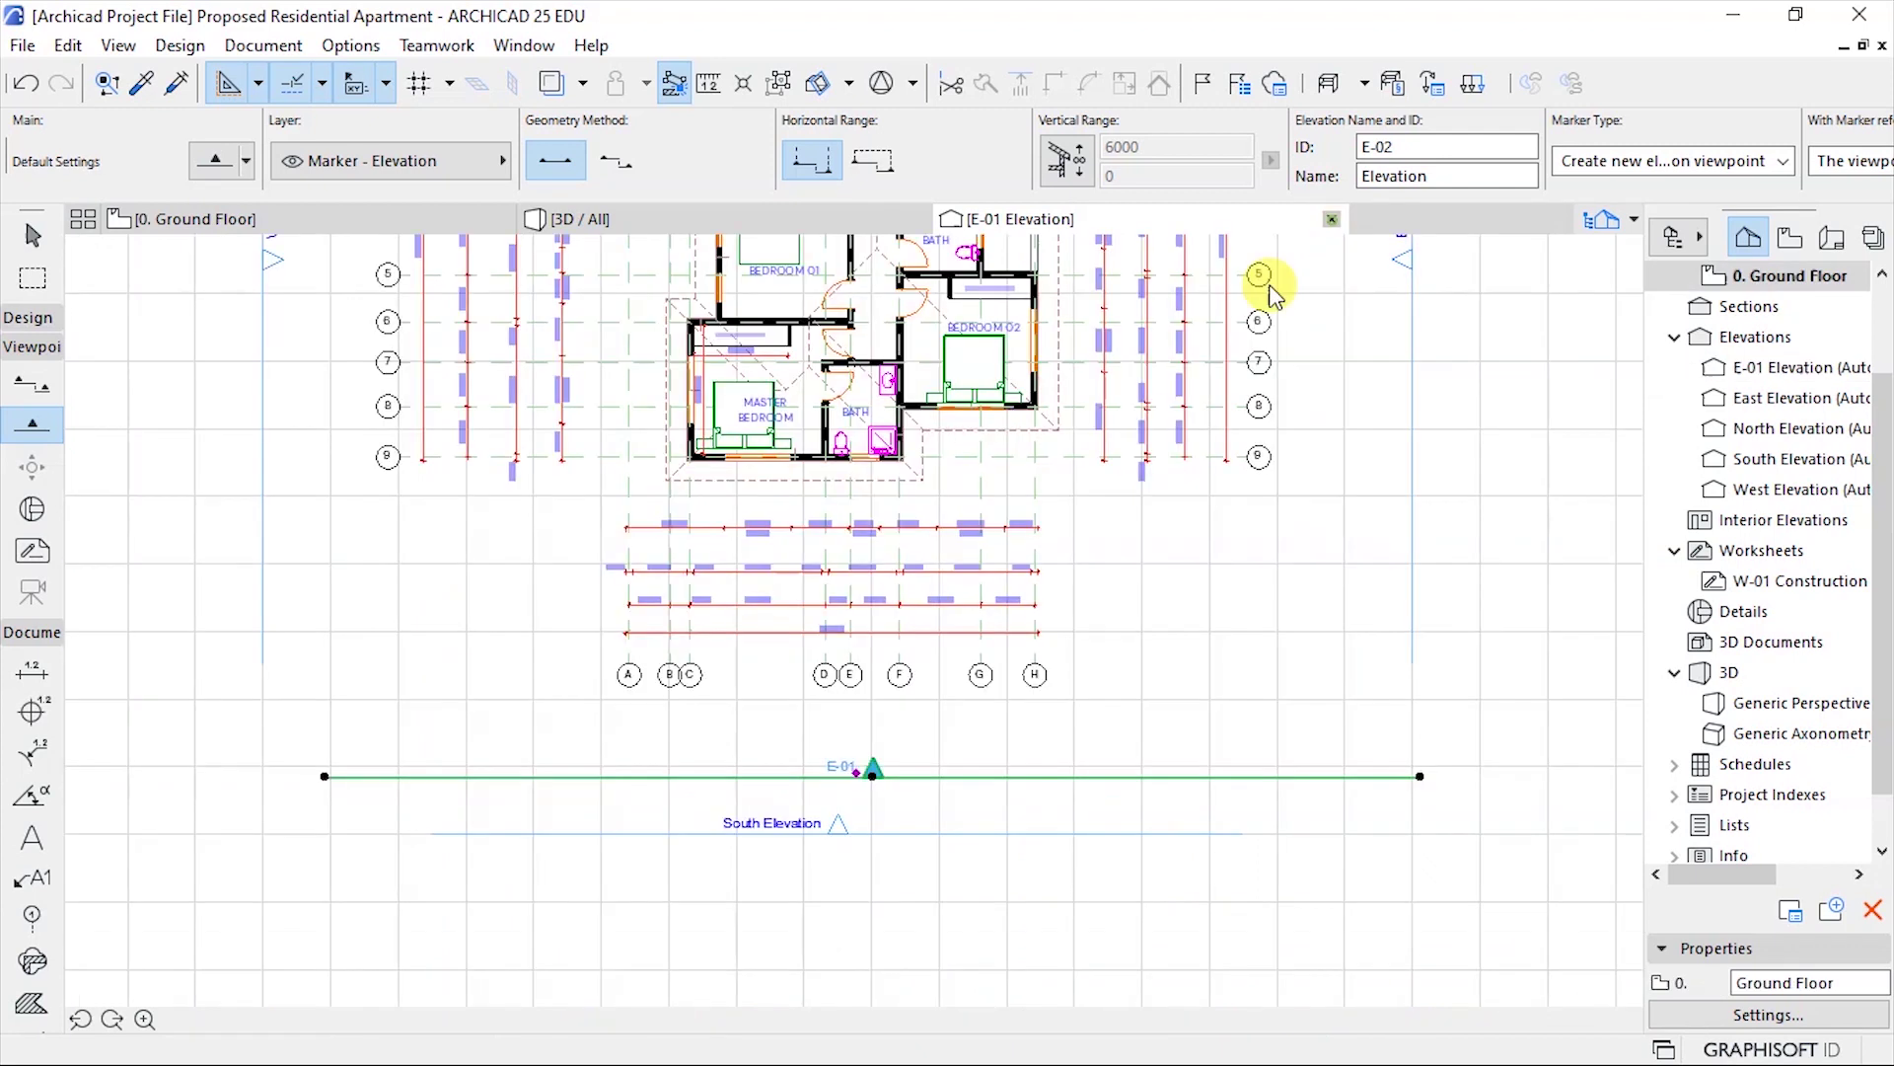
click(748, 776)
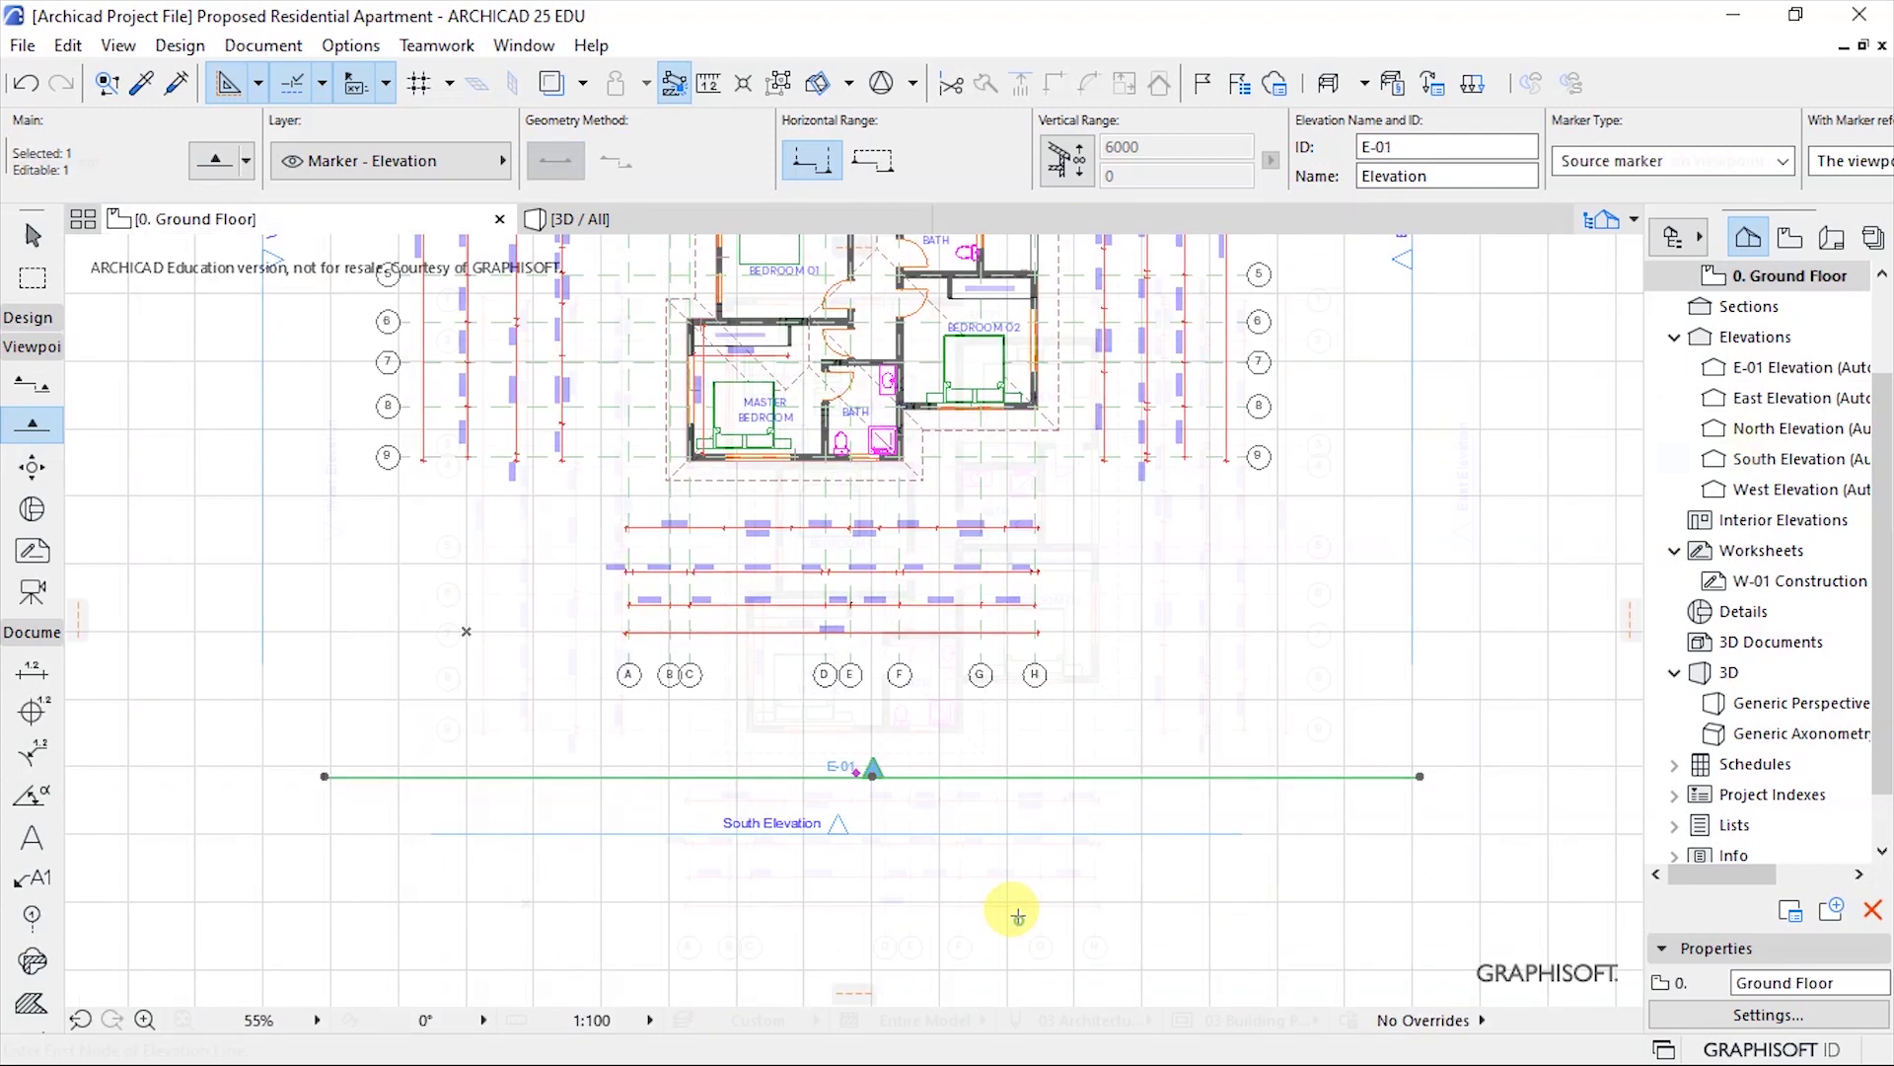
View the E-01, East, North, South and West elevations in turn from the project map, and close the elevation view.
double_click(1751, 368)
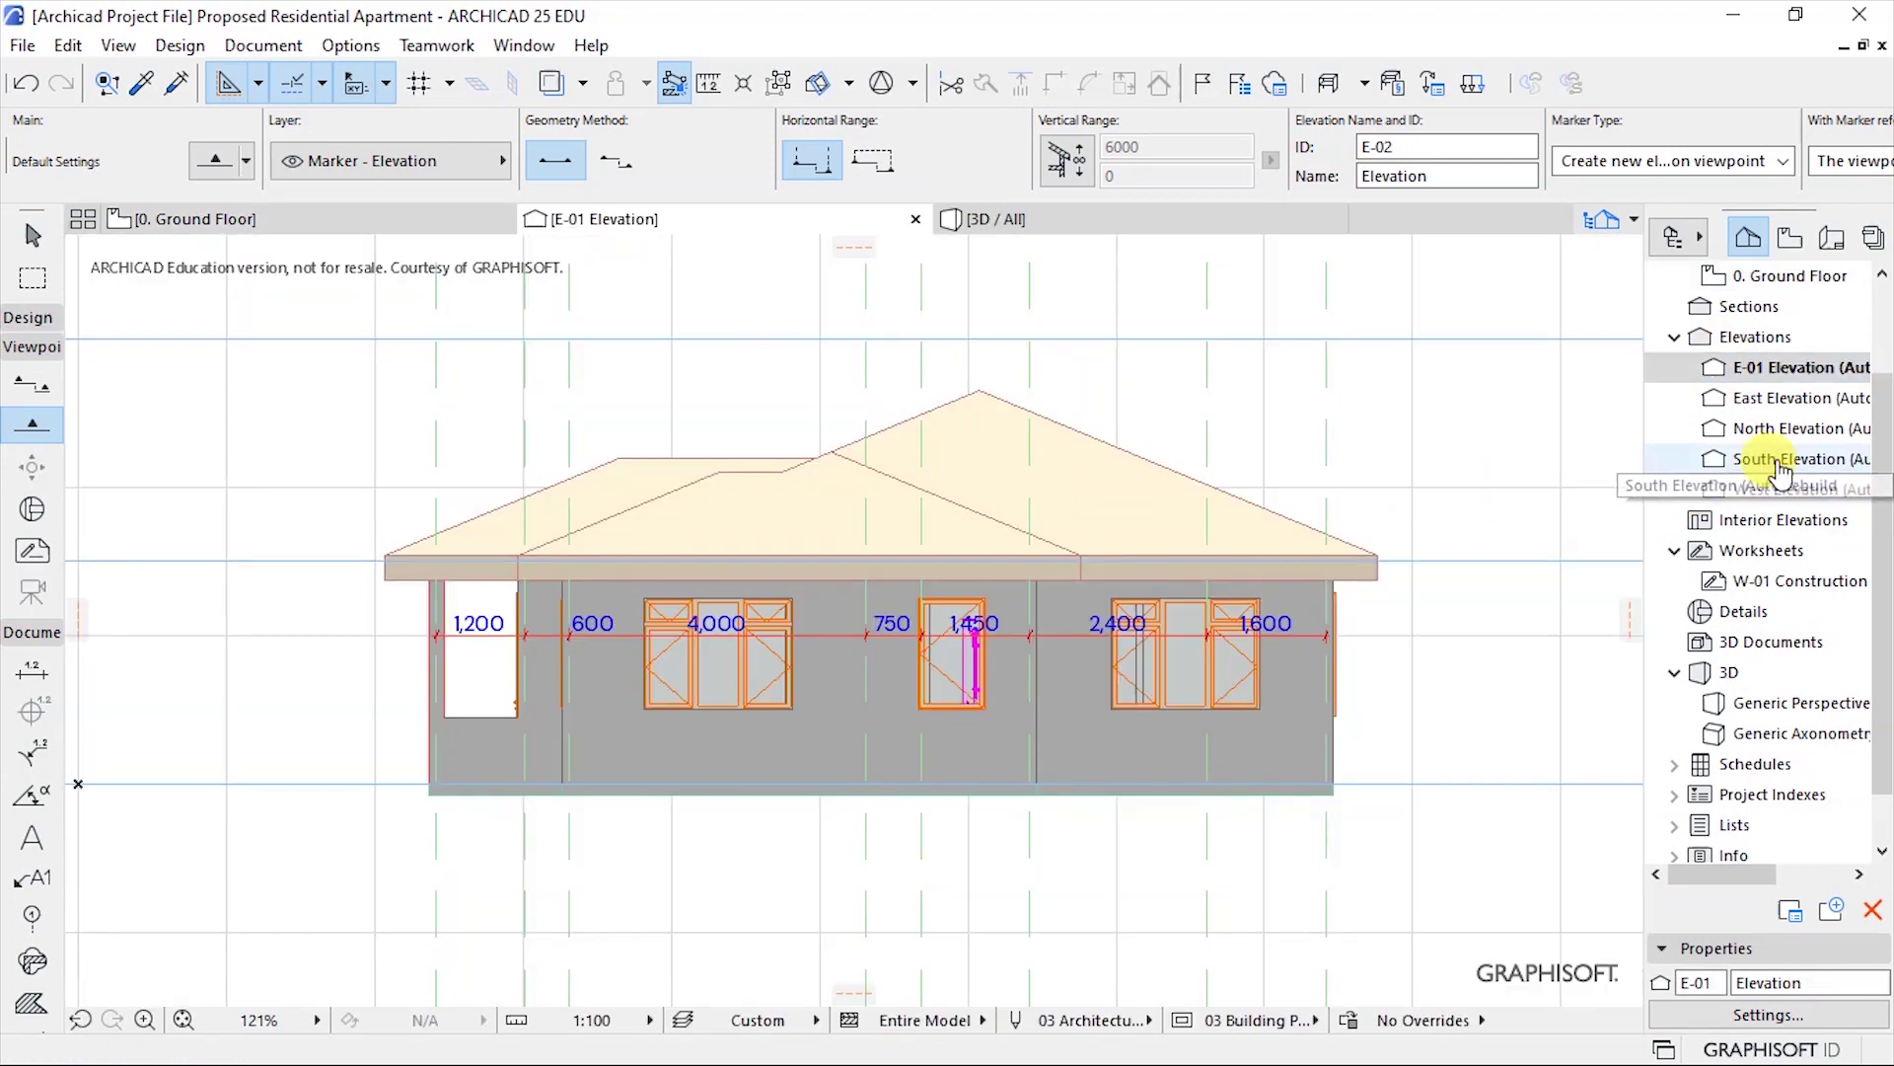
double_click(1746, 400)
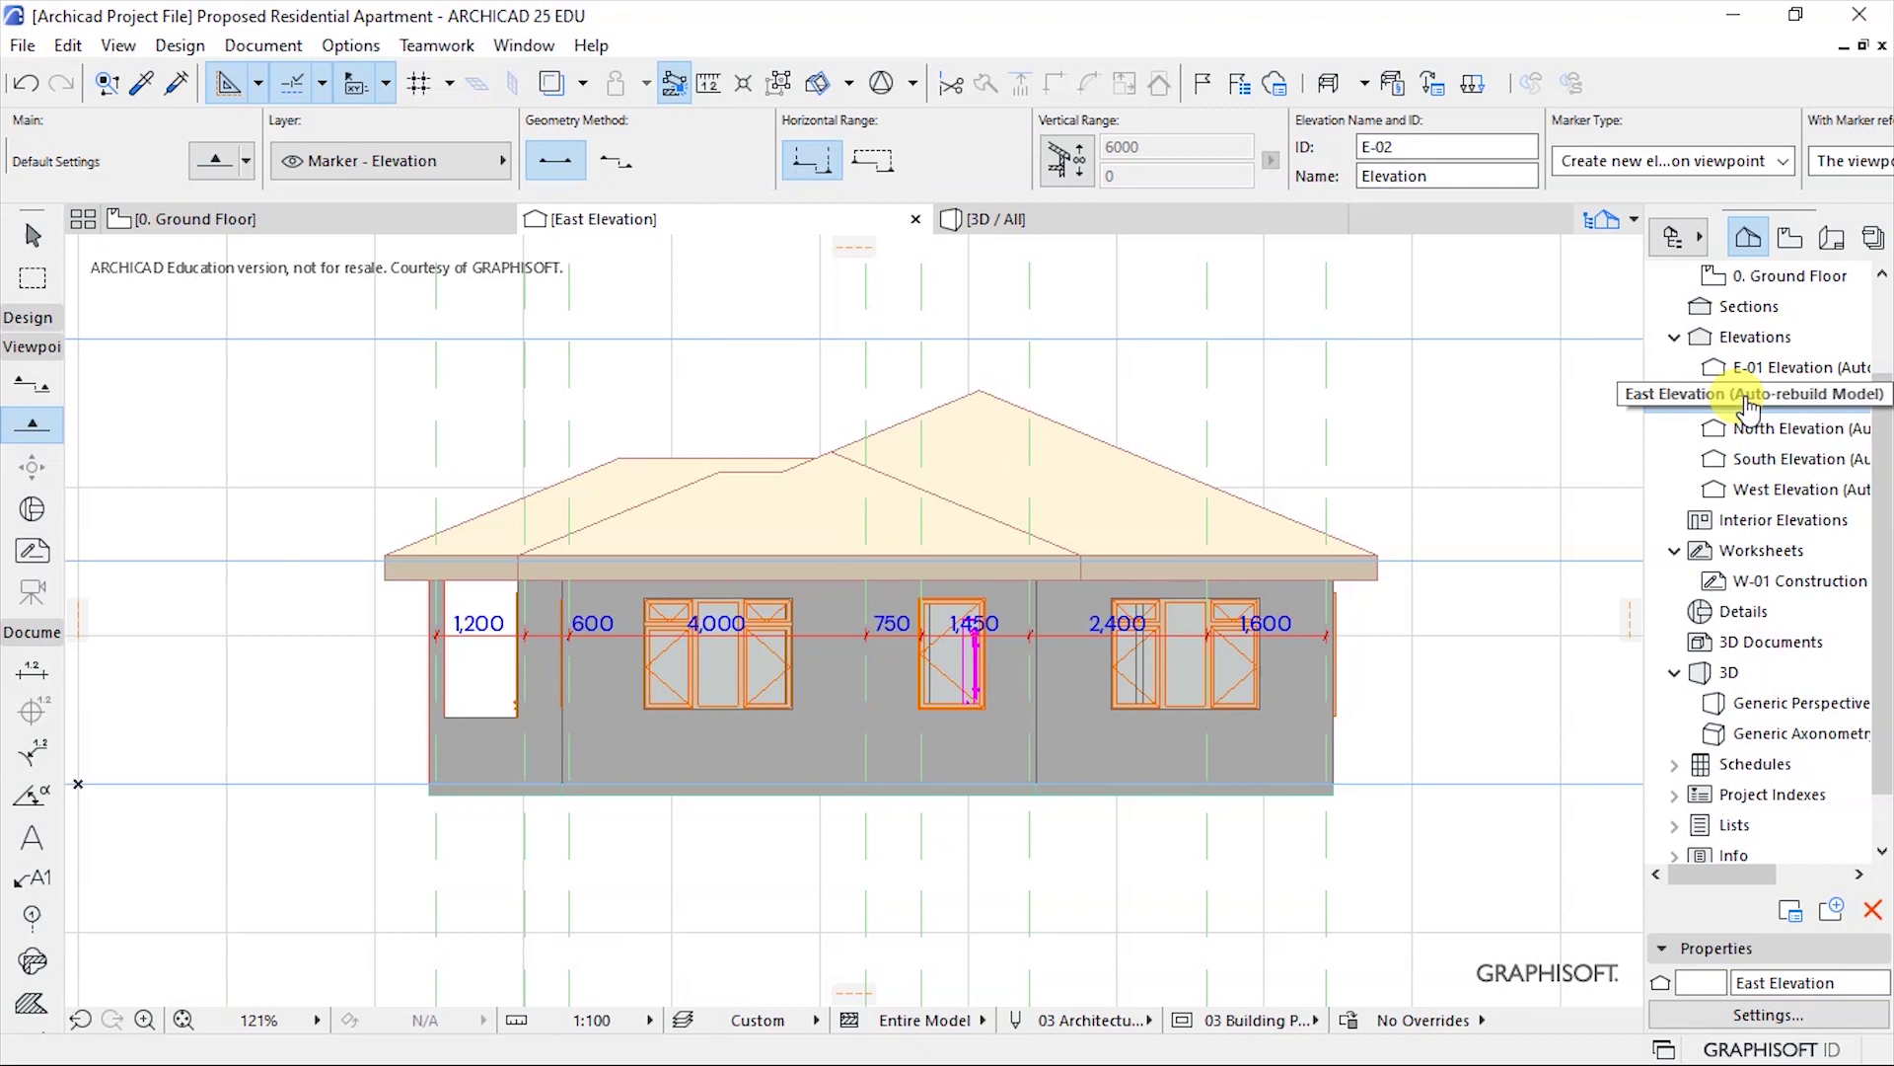
double_click(1753, 428)
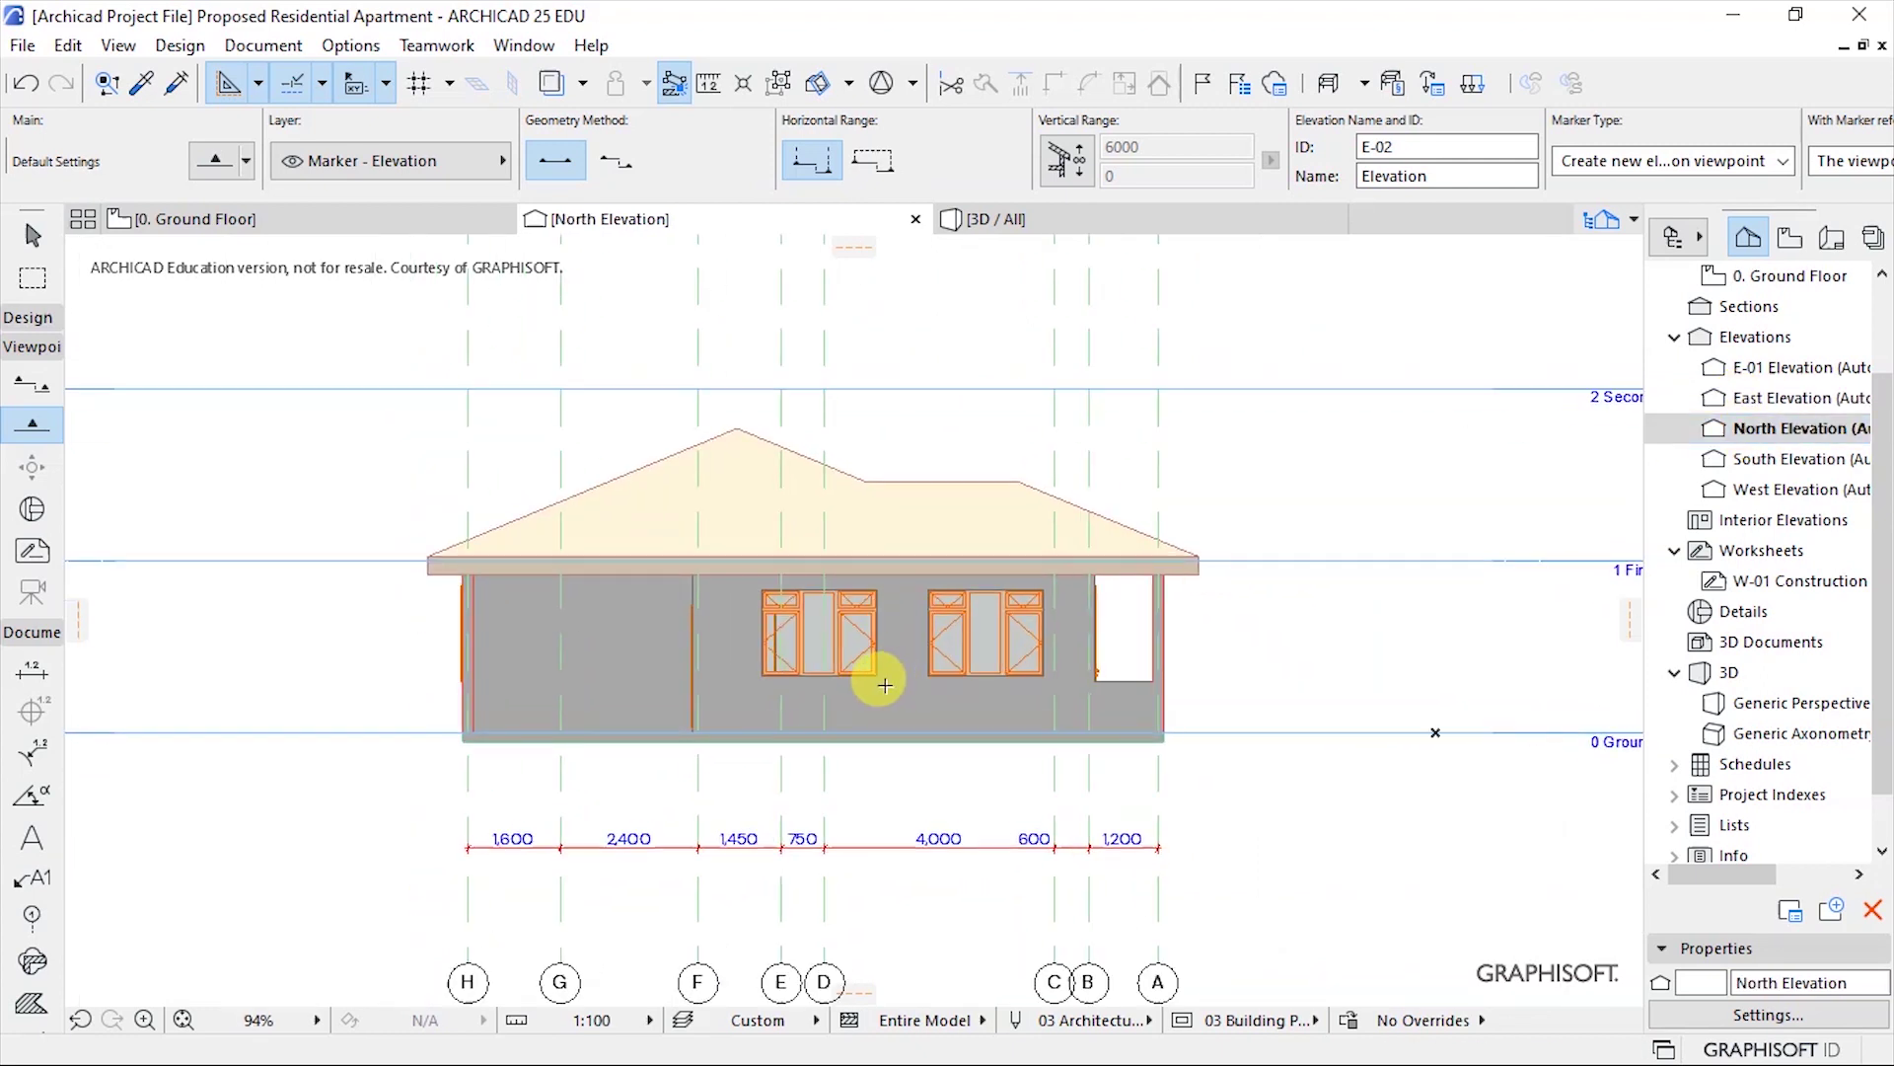
click(1767, 459)
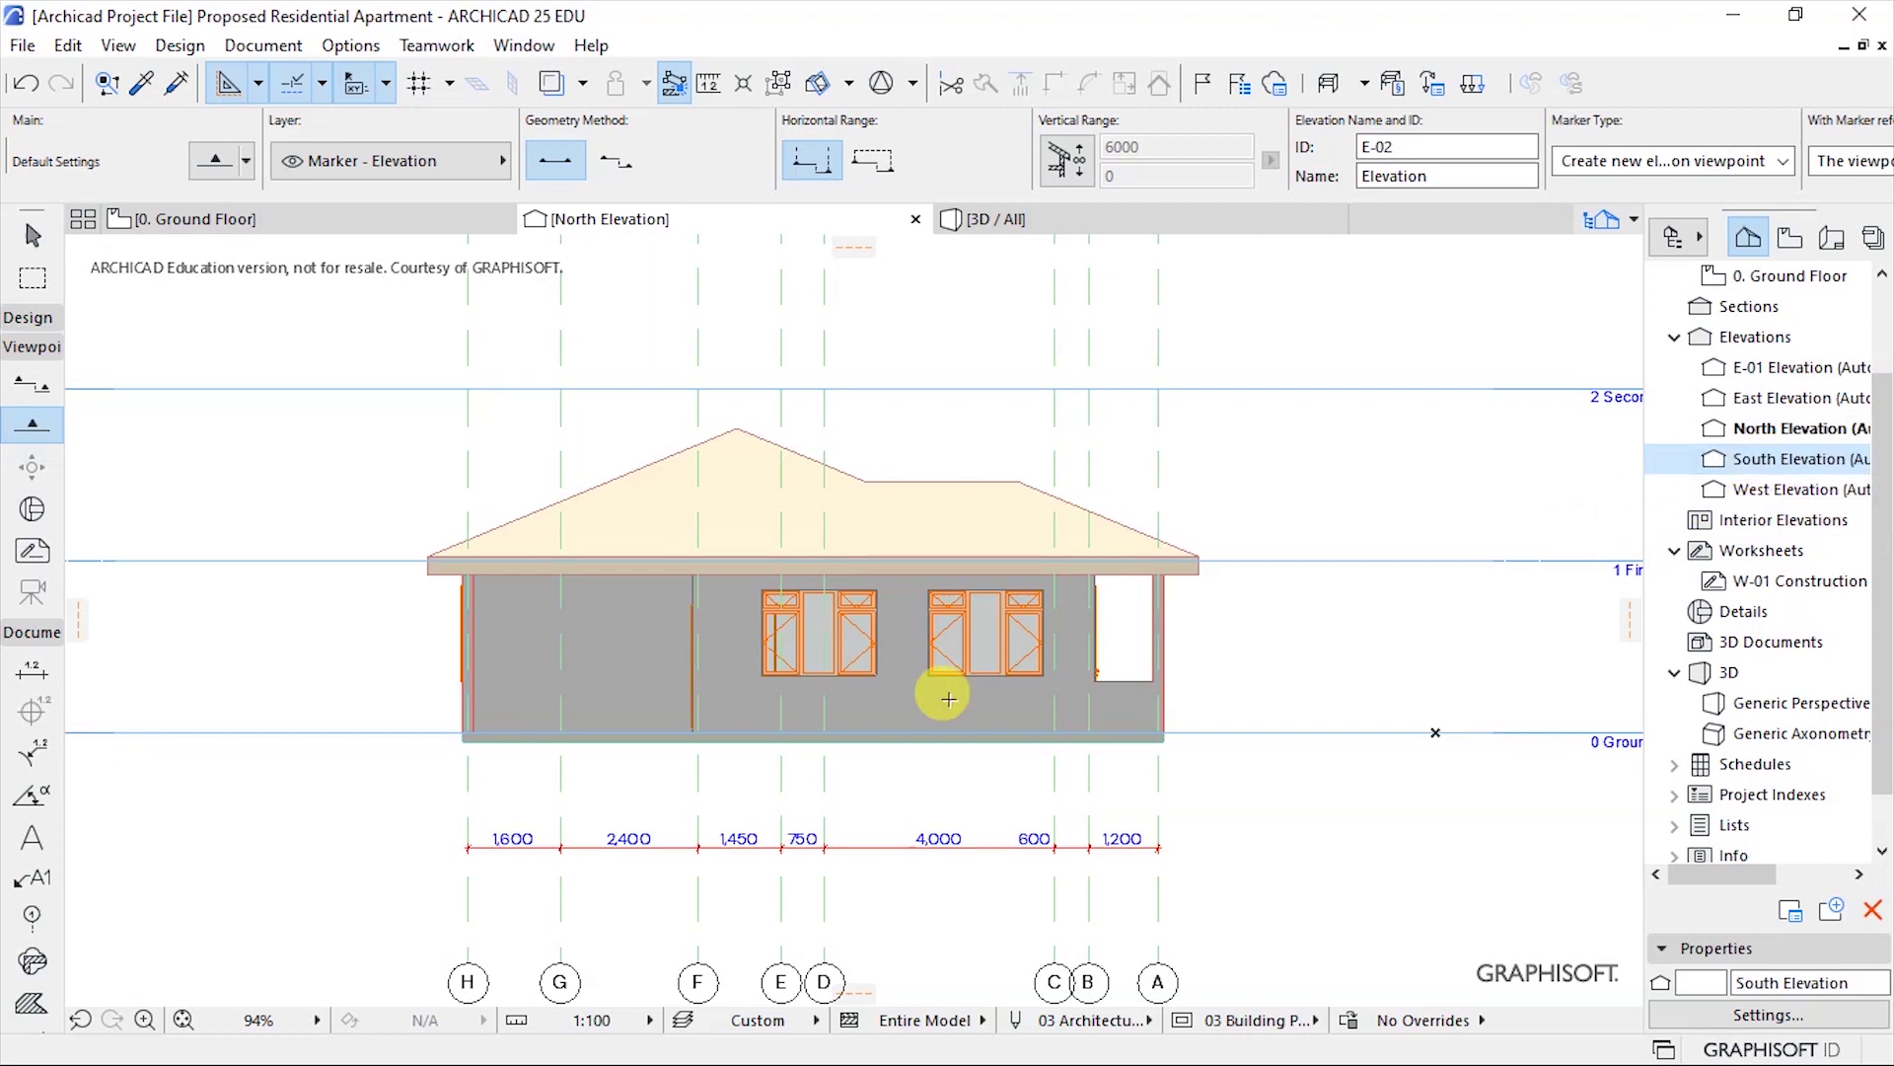
double_click(1751, 462)
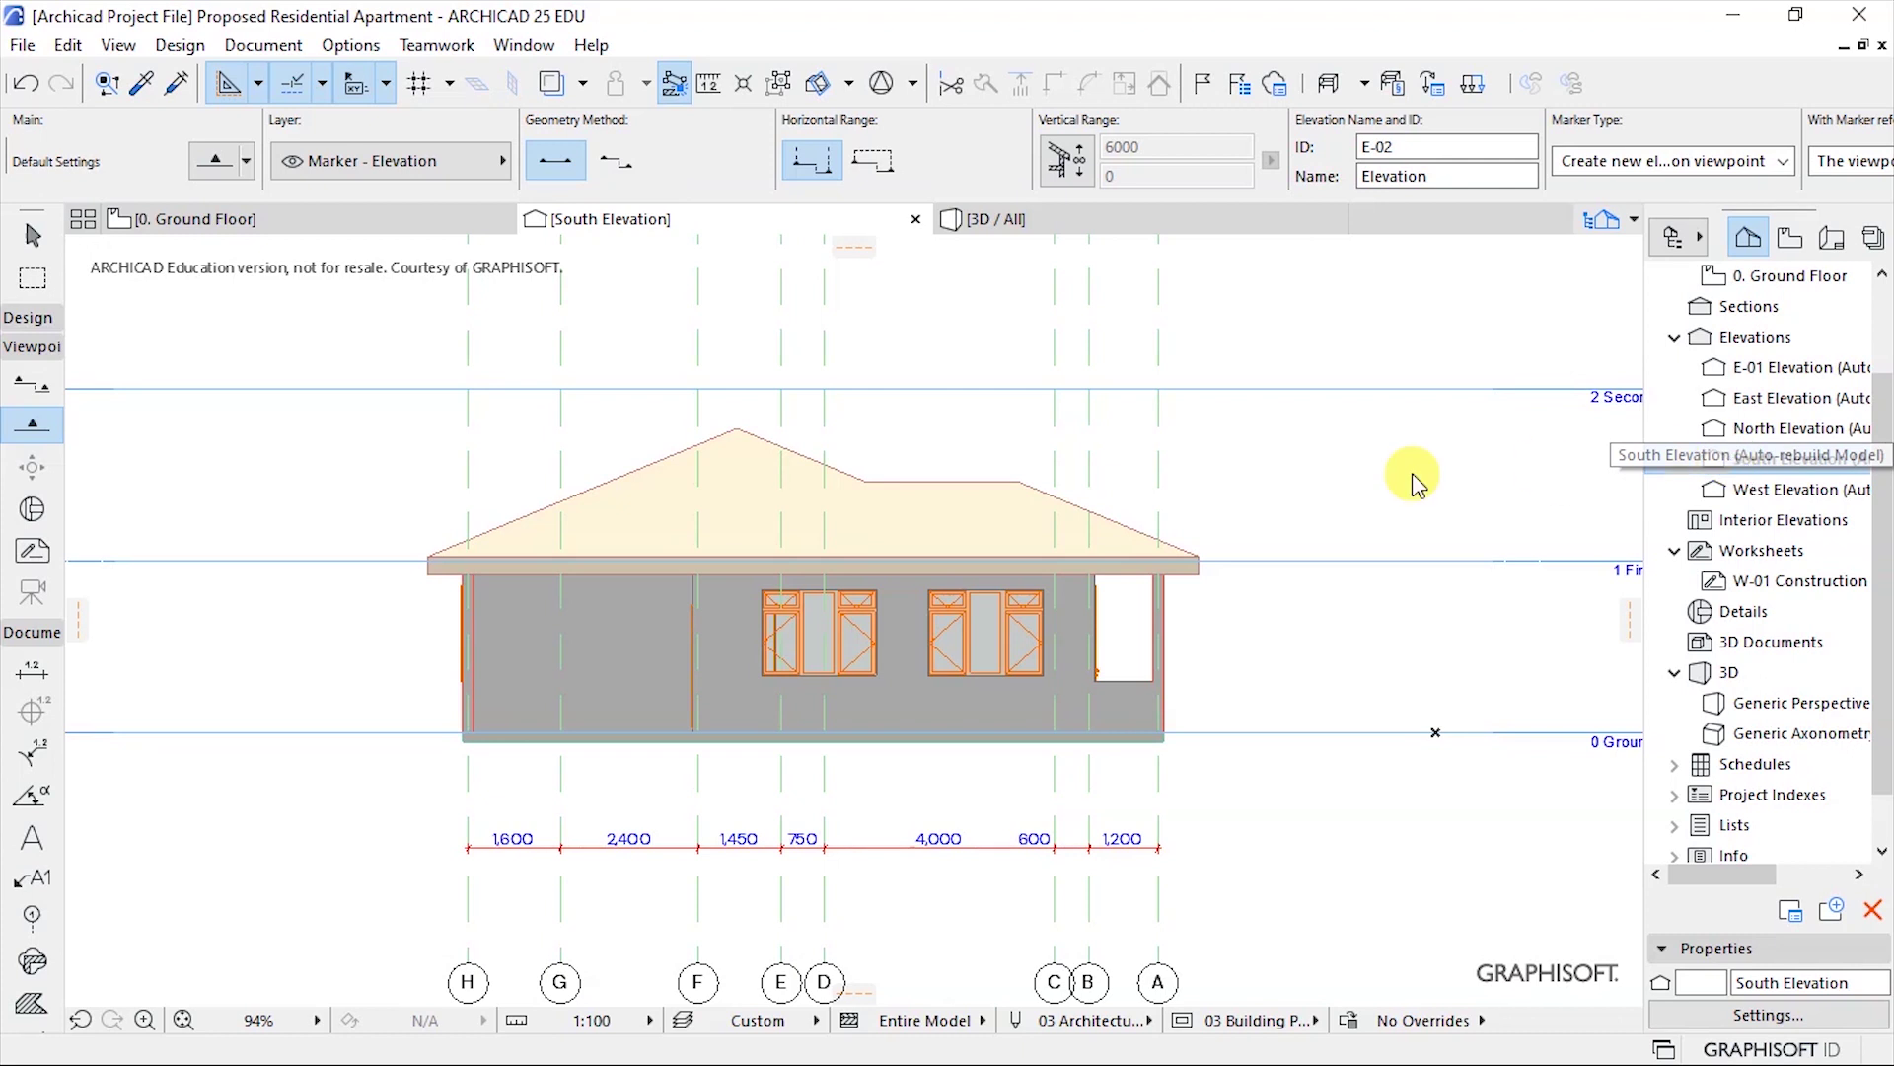
double_click(1768, 490)
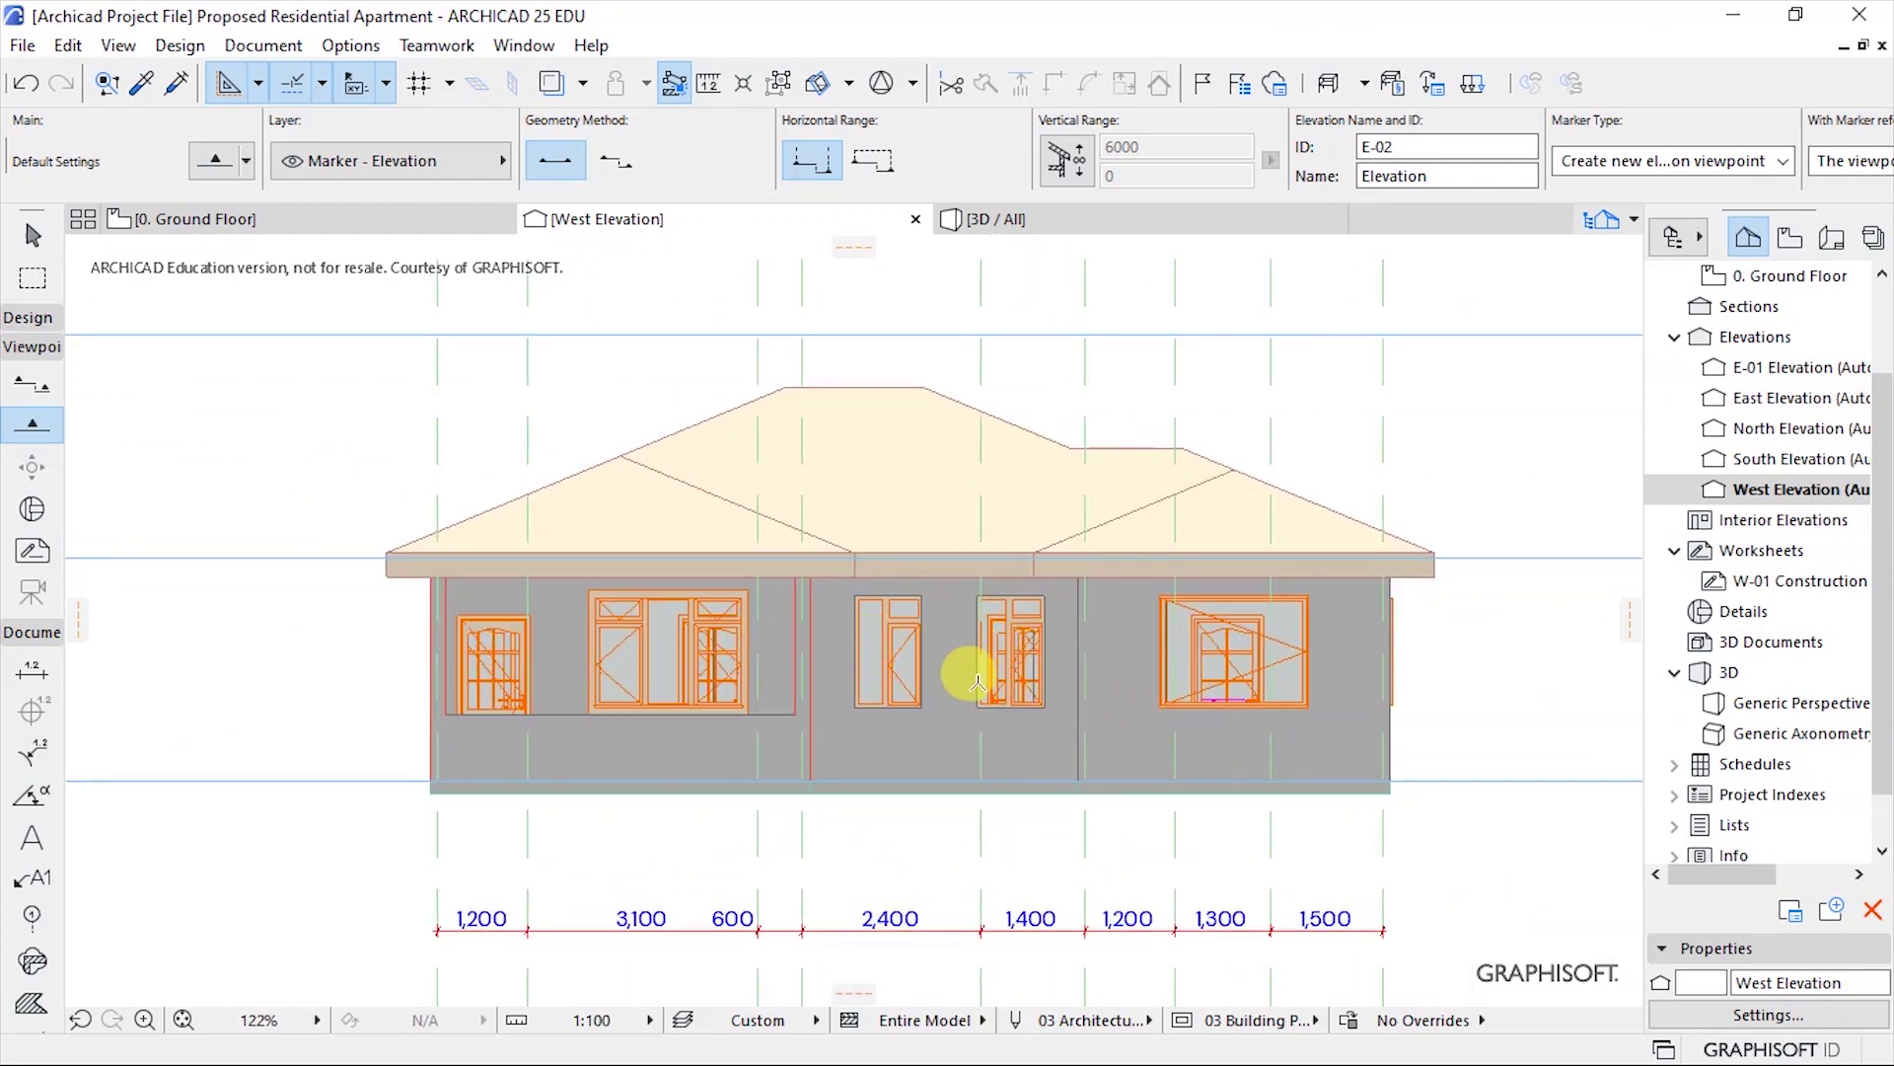
click(915, 219)
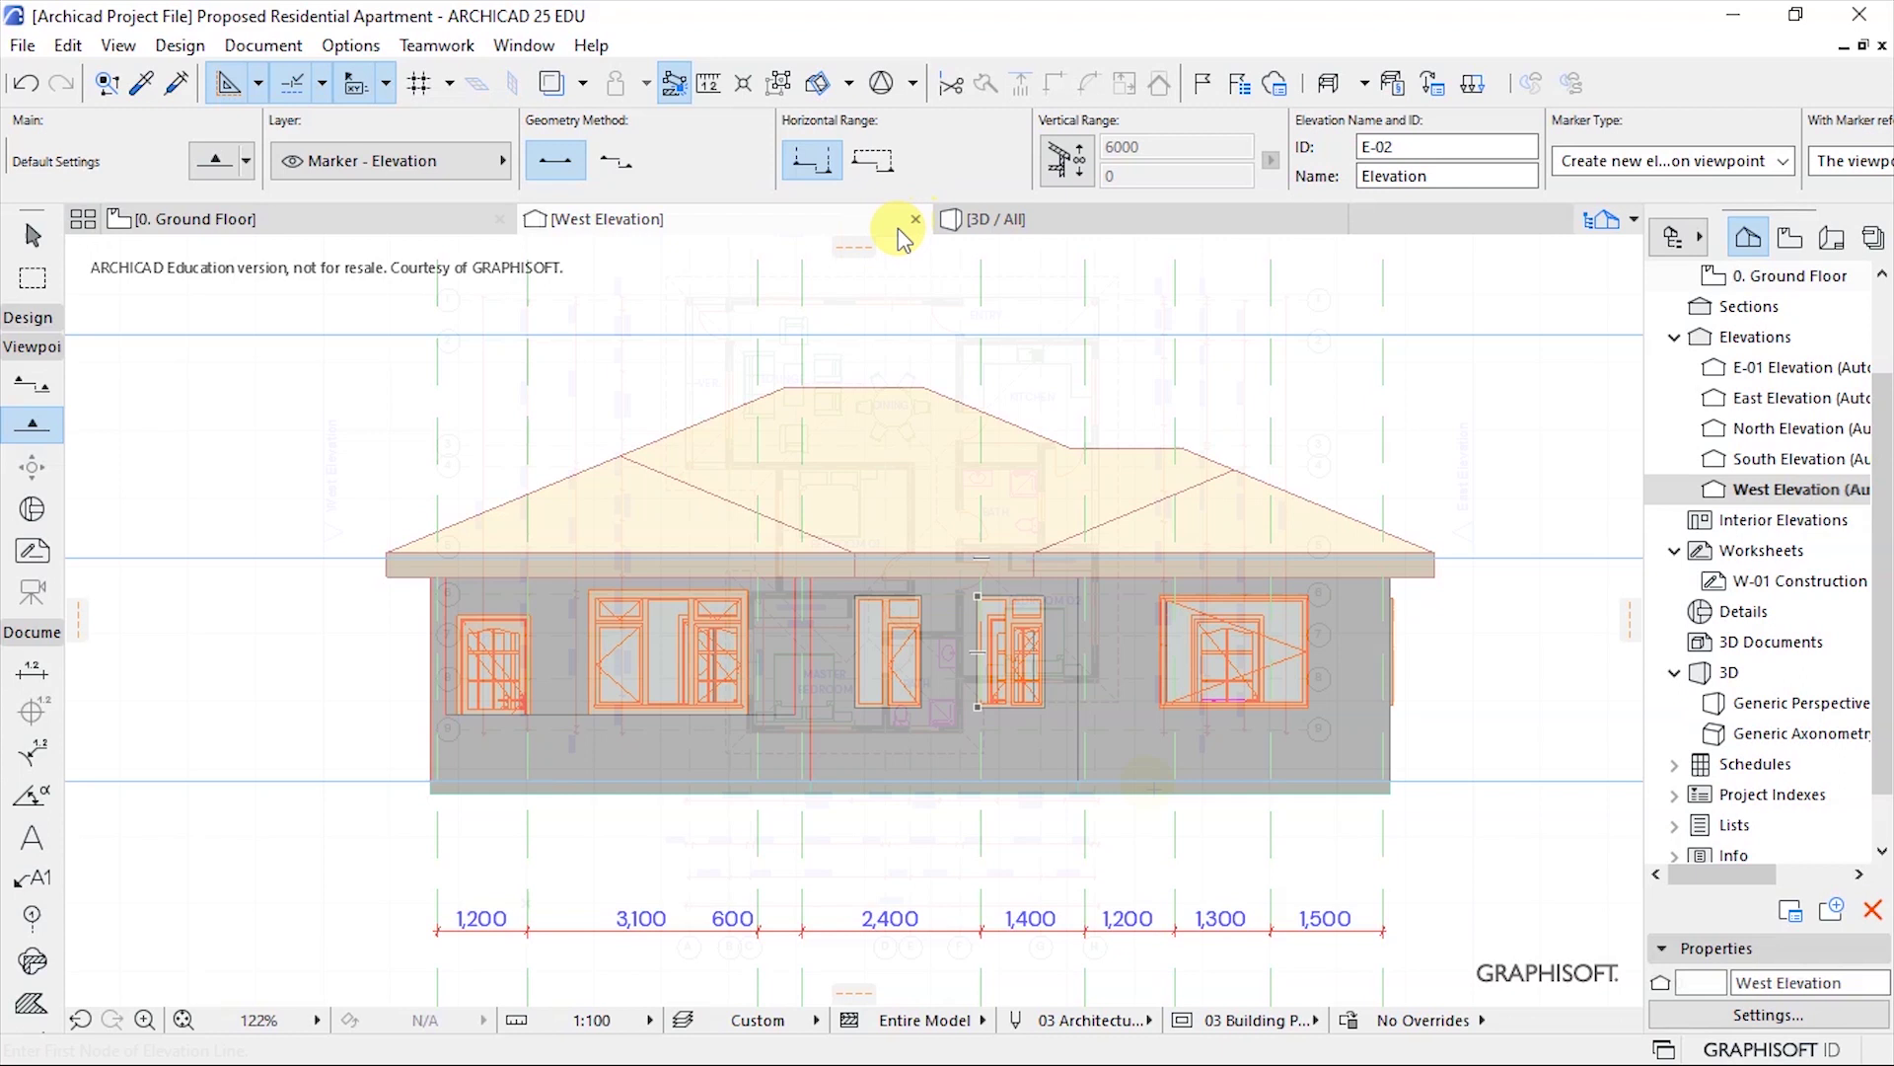
Examine the ground floor plan and its surrounding elevation lines, ending at the North Elevation marker above the upper grid bubbles.
scroll(1007, 829, down, 4)
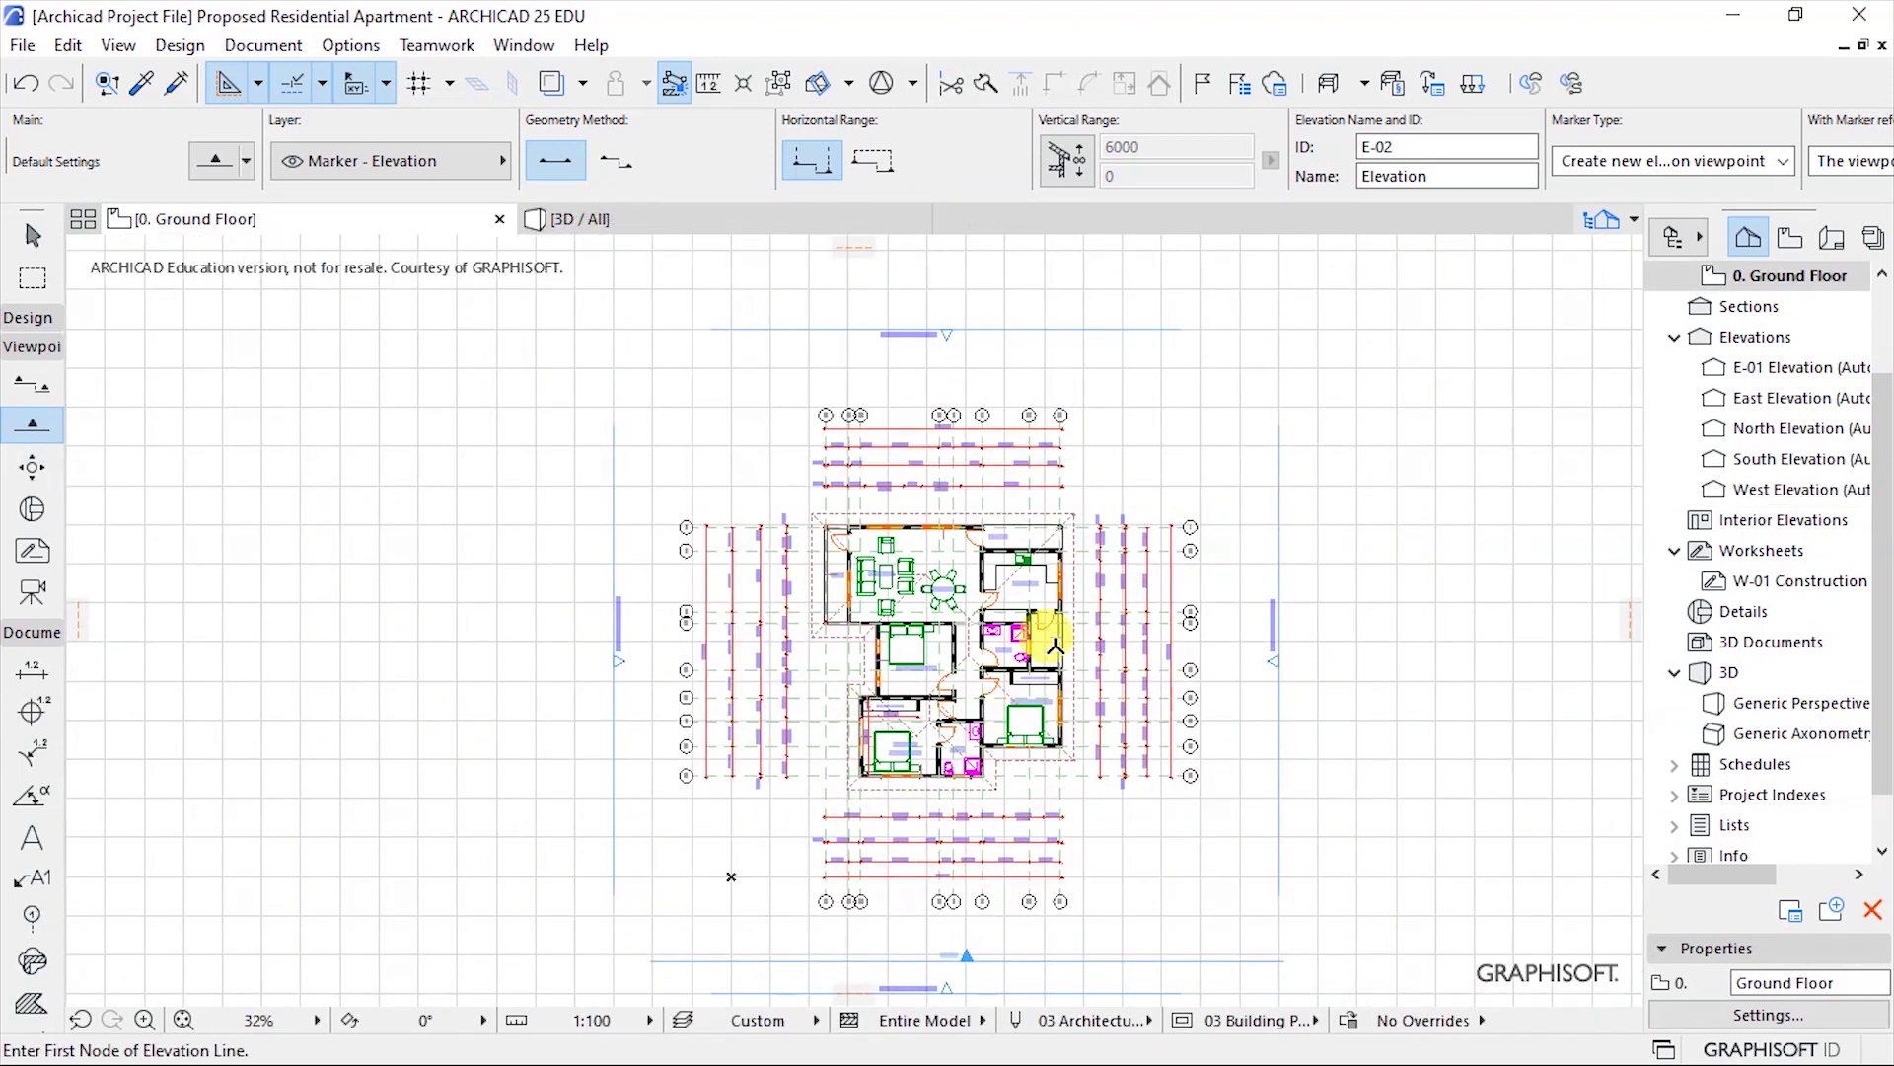
scroll(1036, 636, up, 5)
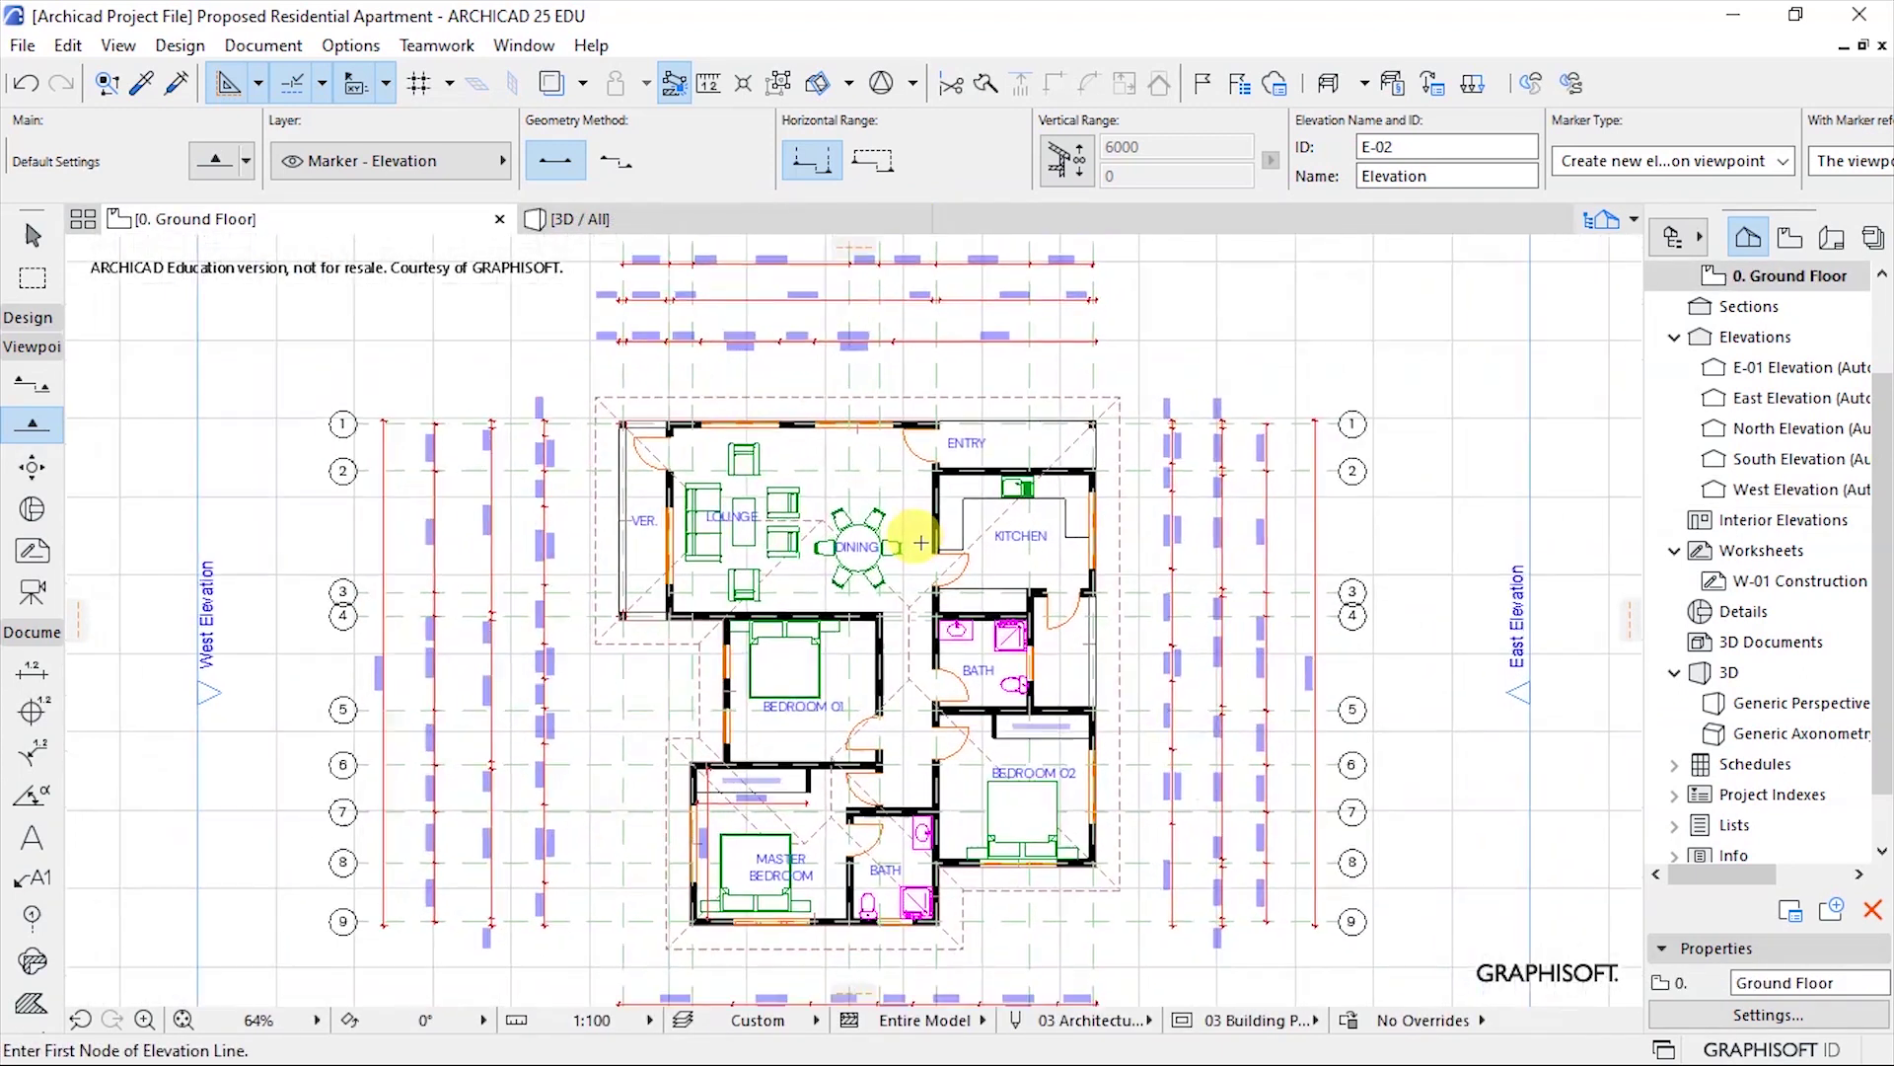
scroll(920, 542, up, 1)
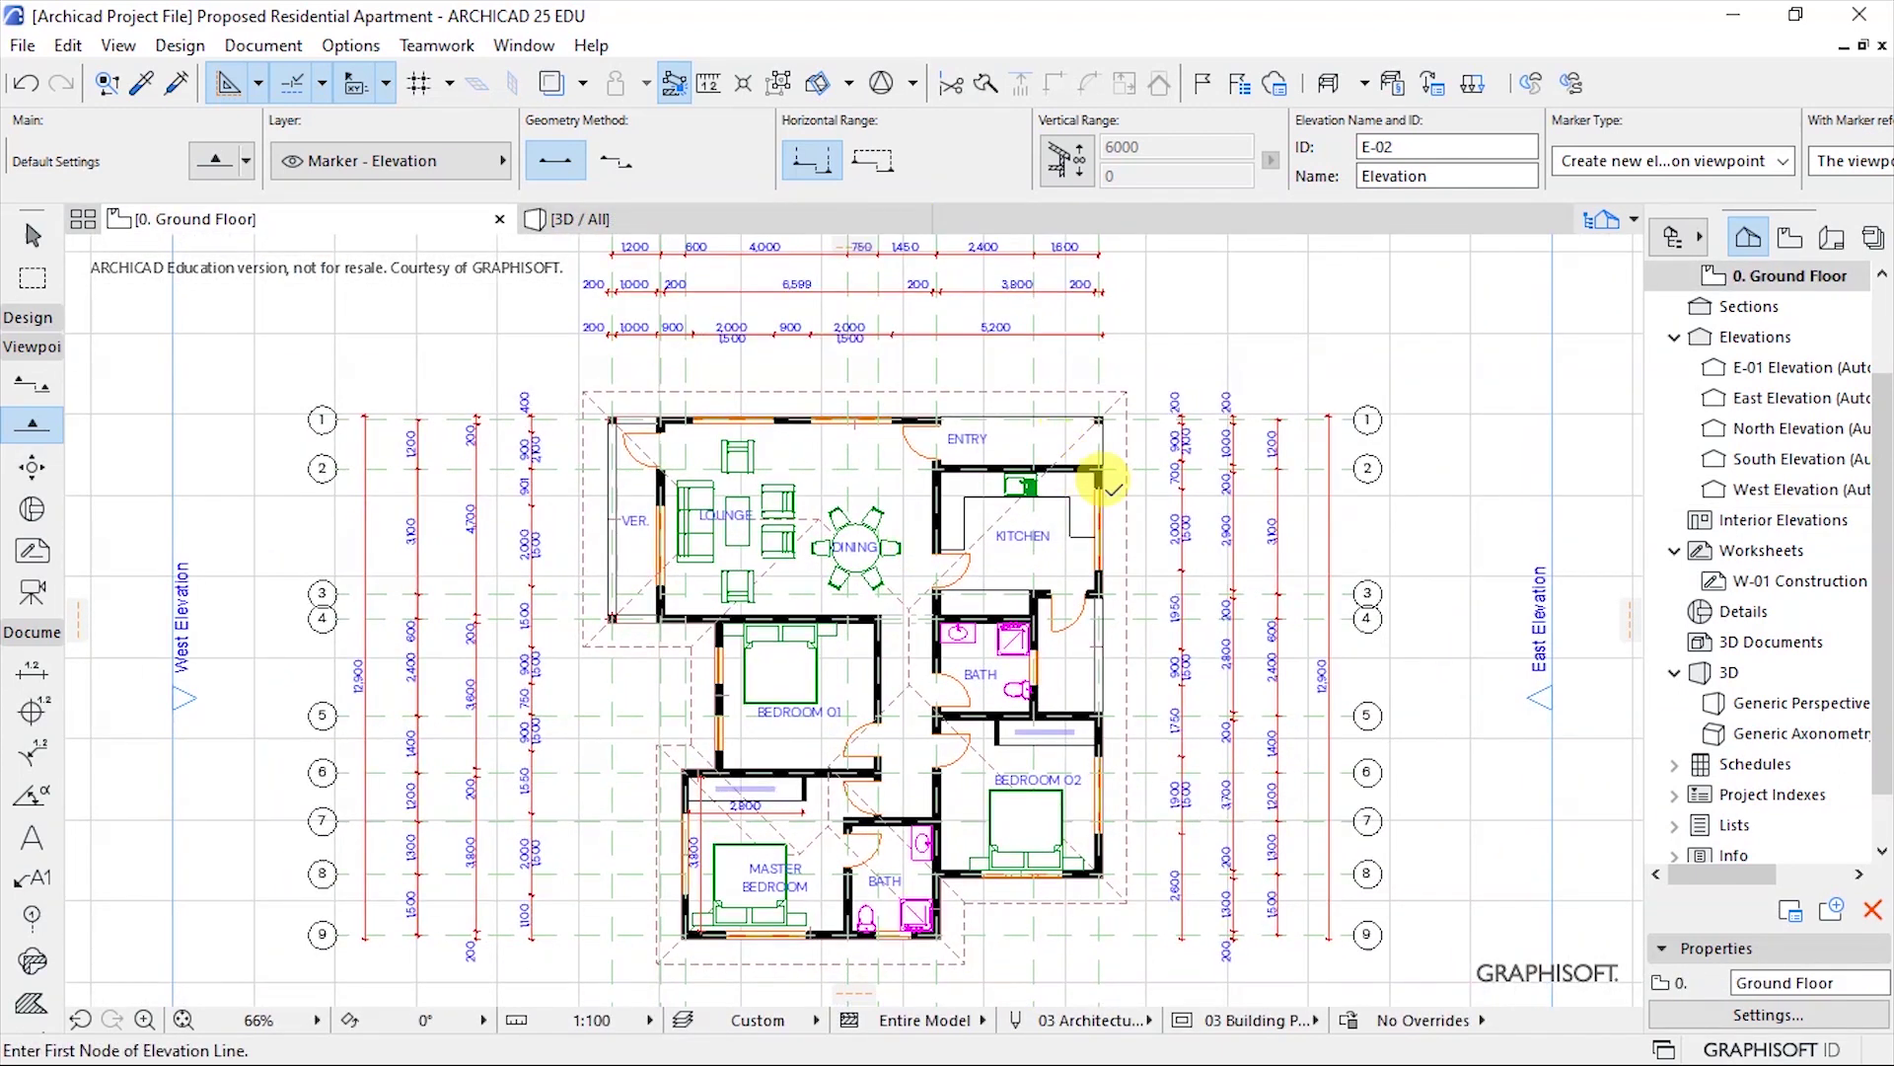
scroll(1131, 533, down, 2)
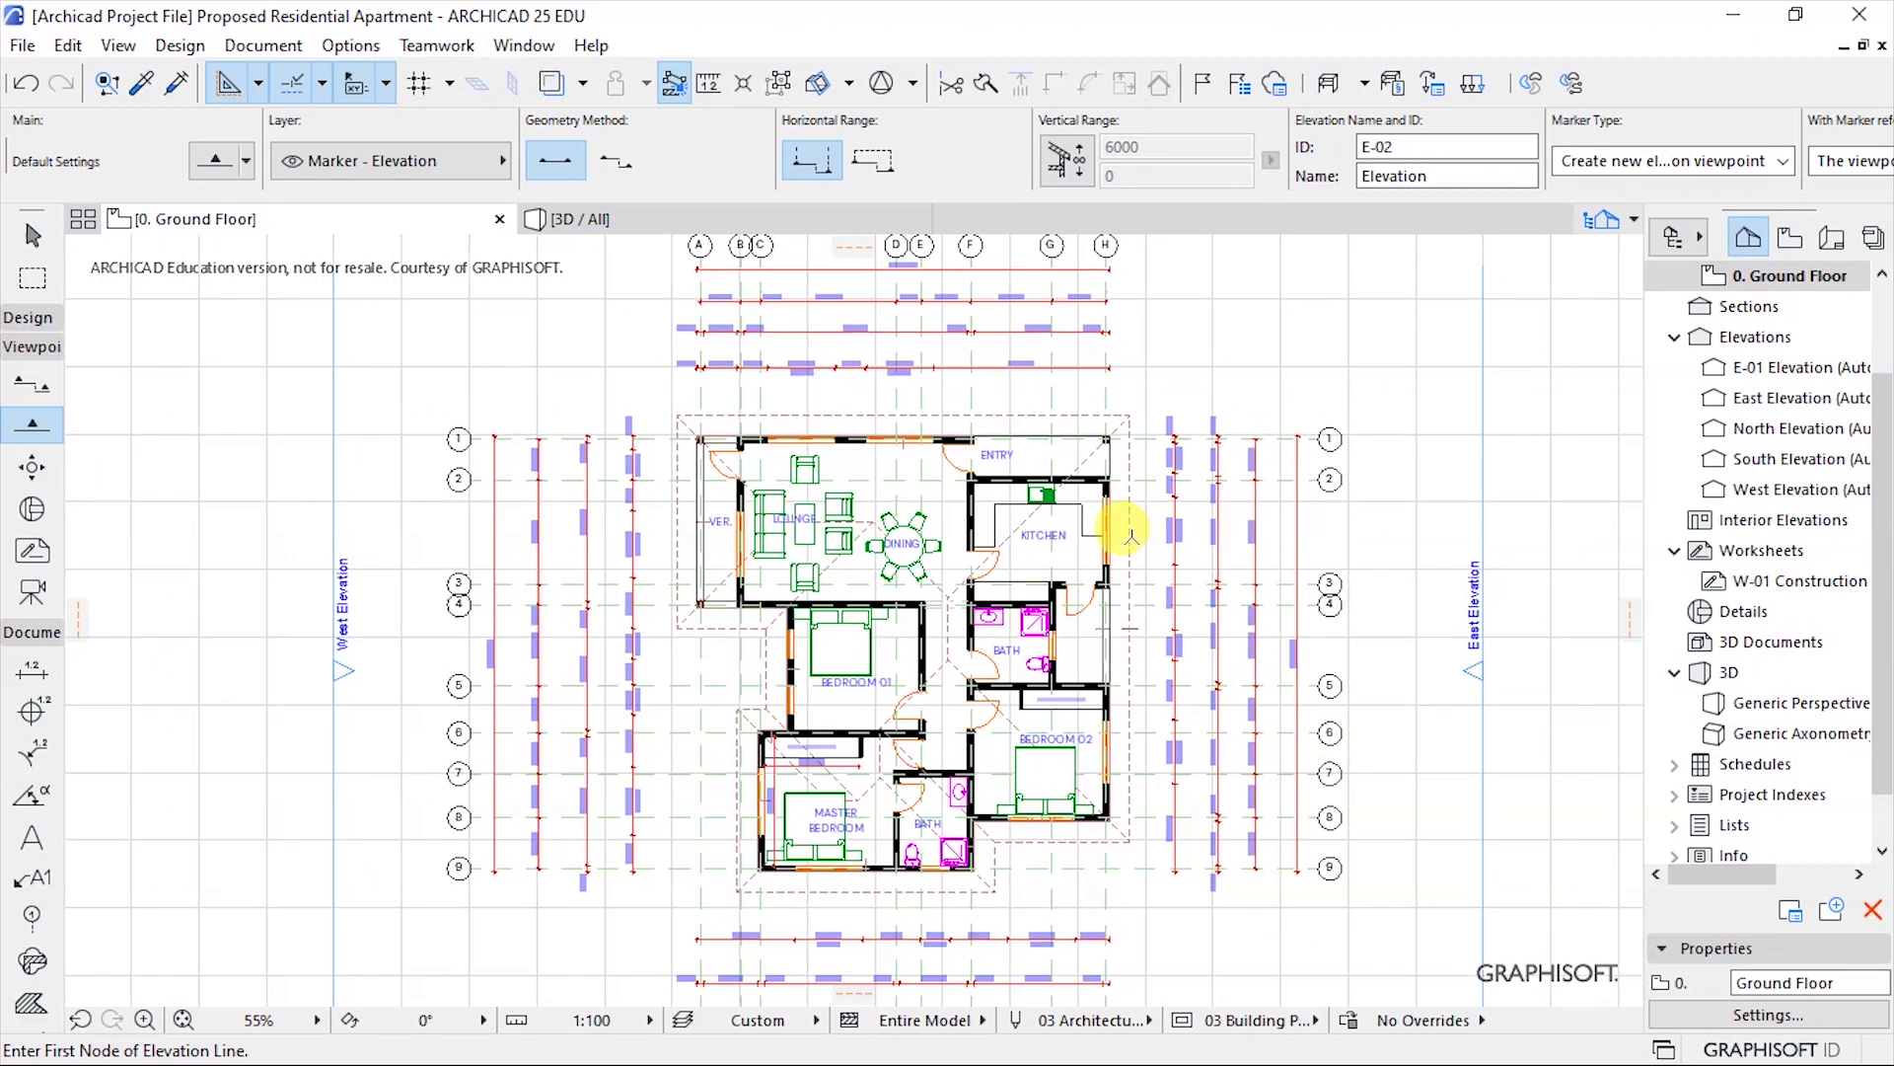
scroll(1034, 609, down, 2)
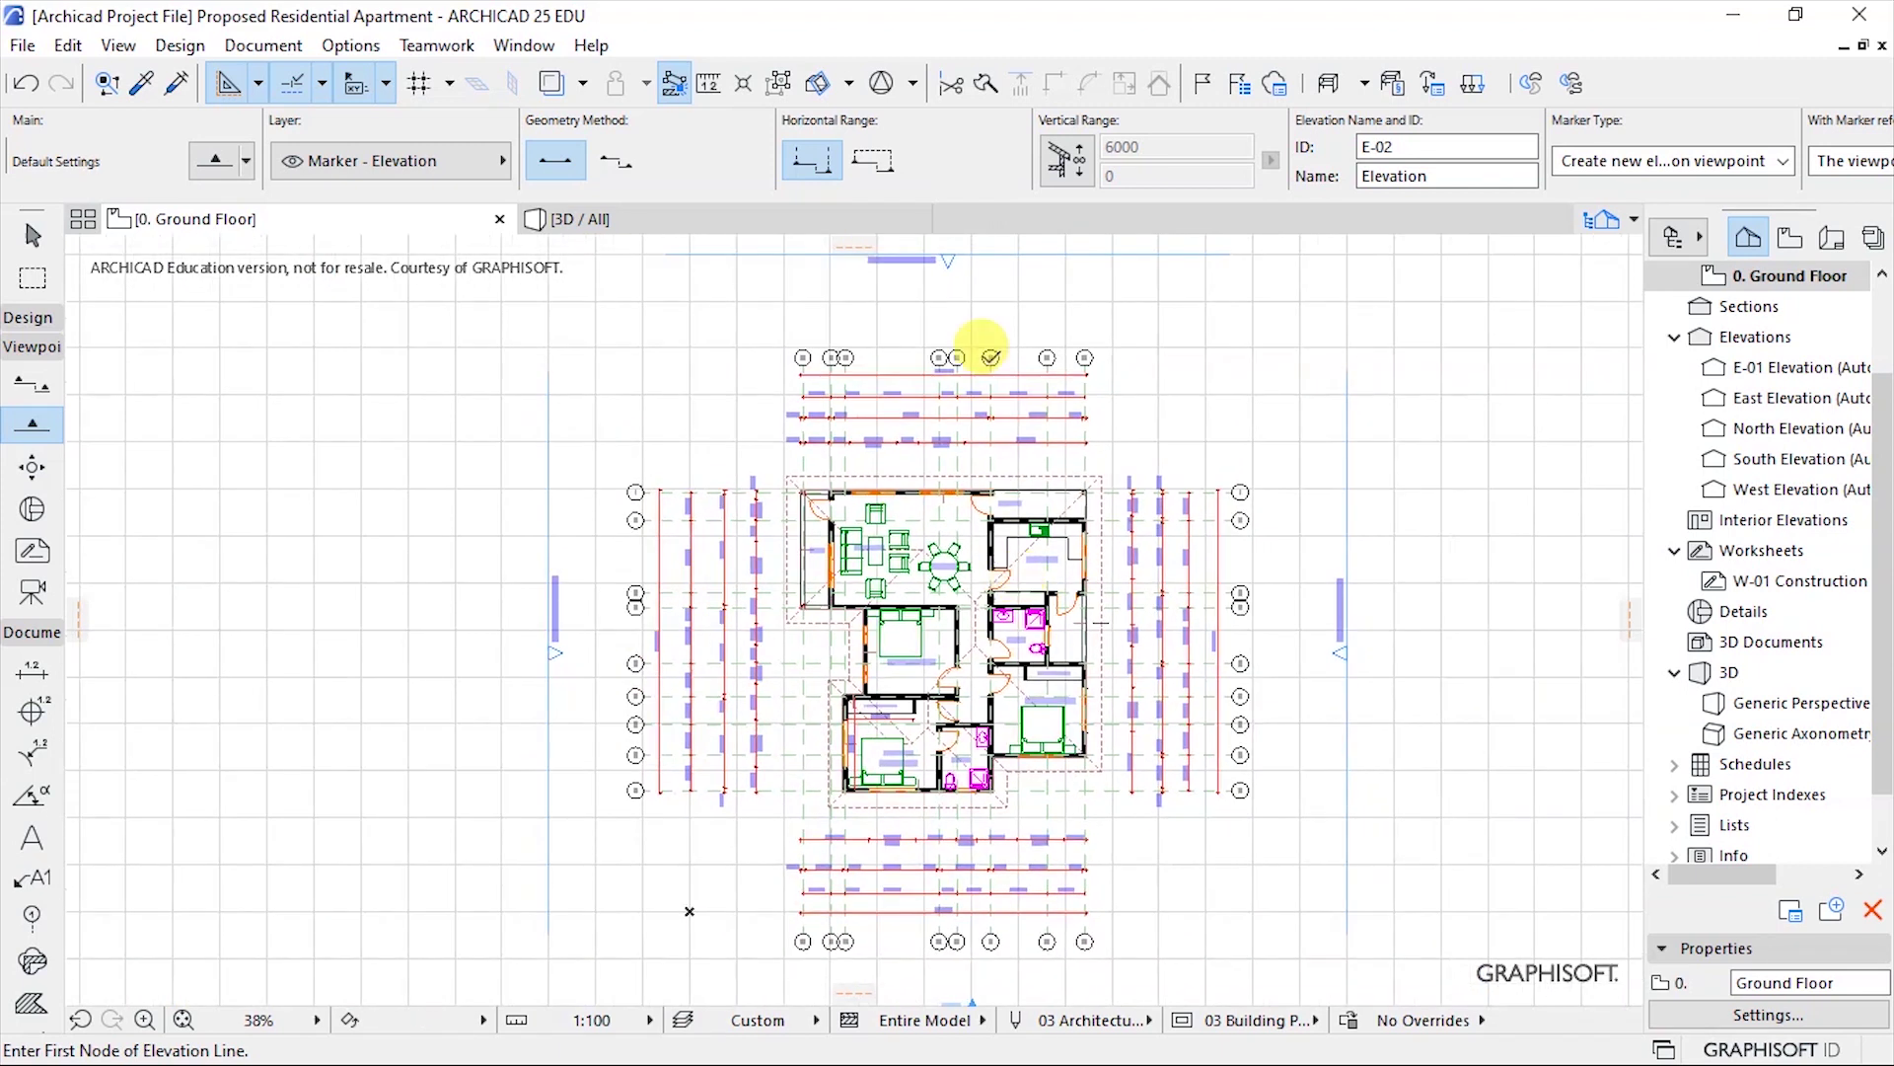
scroll(901, 394, down, 4)
scroll(895, 509, up, 5)
scroll(895, 509, up, 2)
scroll(859, 528, up, 2)
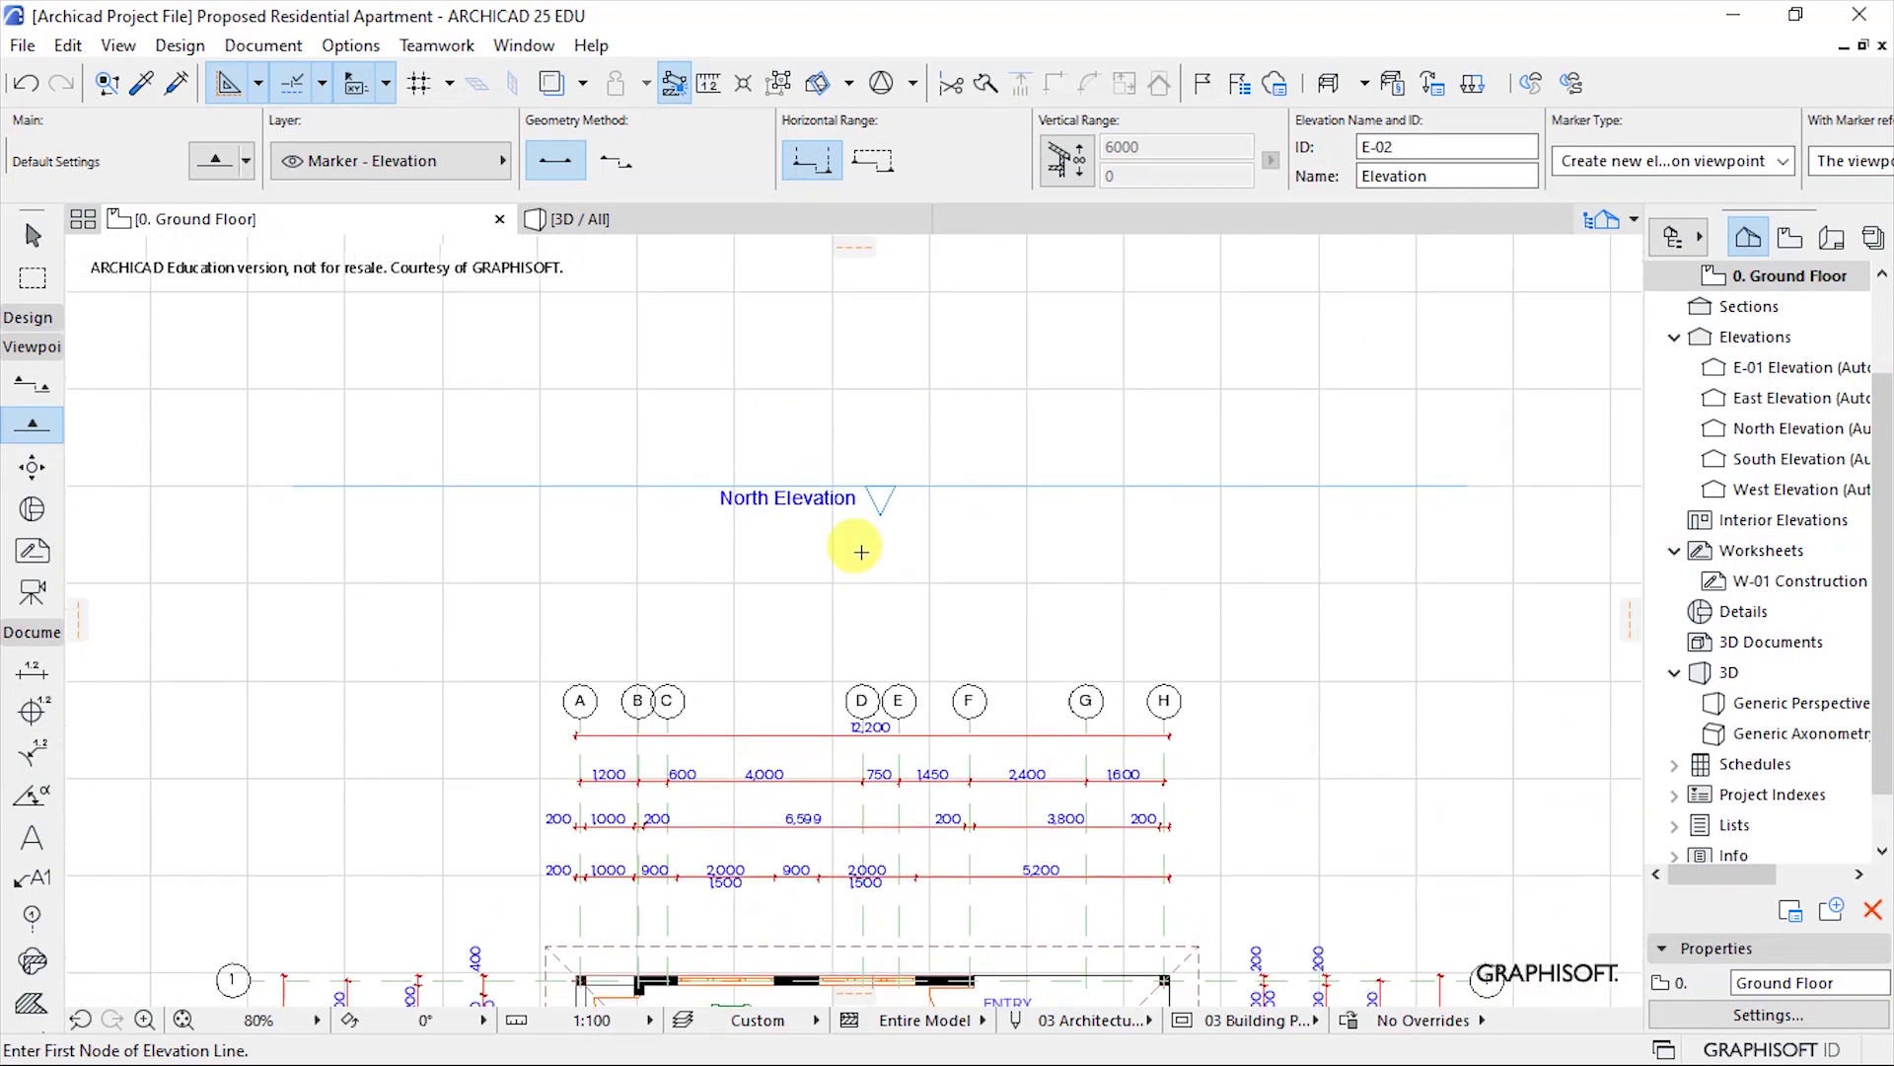
Select the North Elevation line, open its selection settings for review, and close them without changes.
shift+click(958, 480)
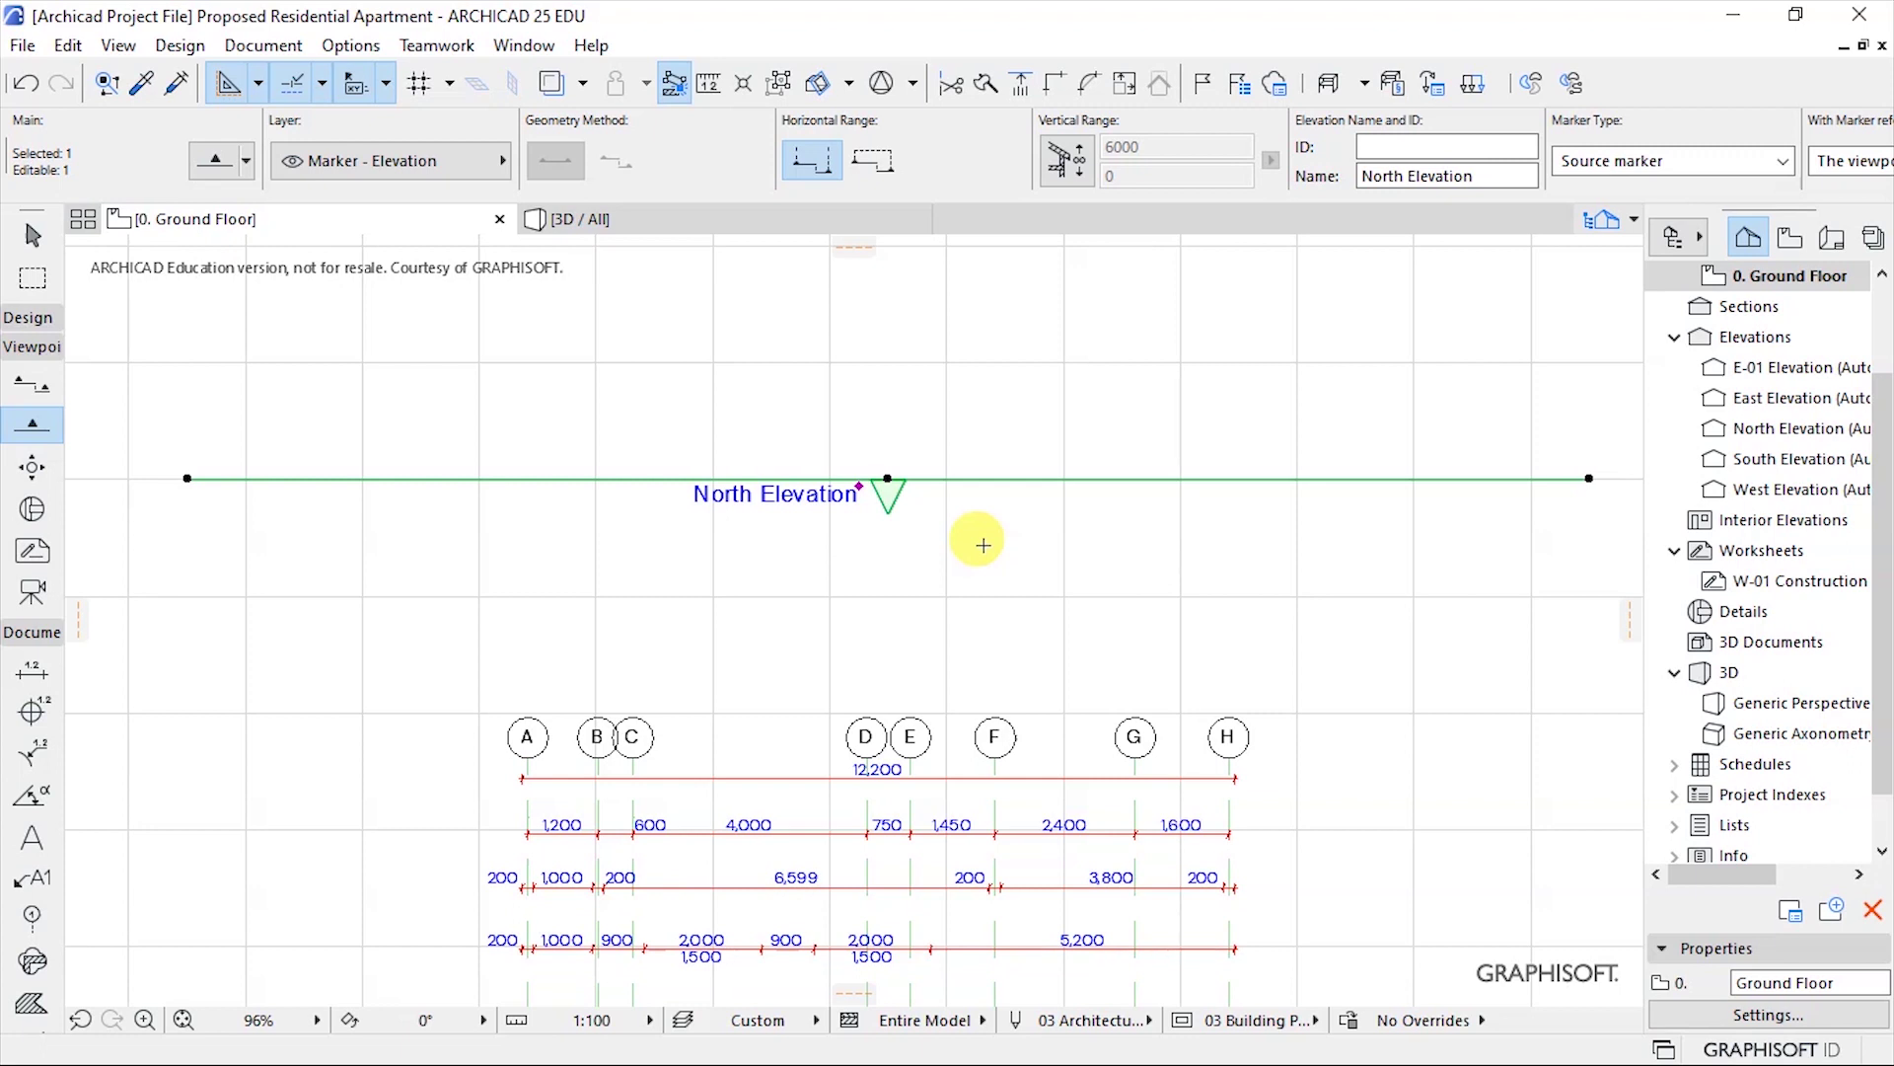
key(Escape)
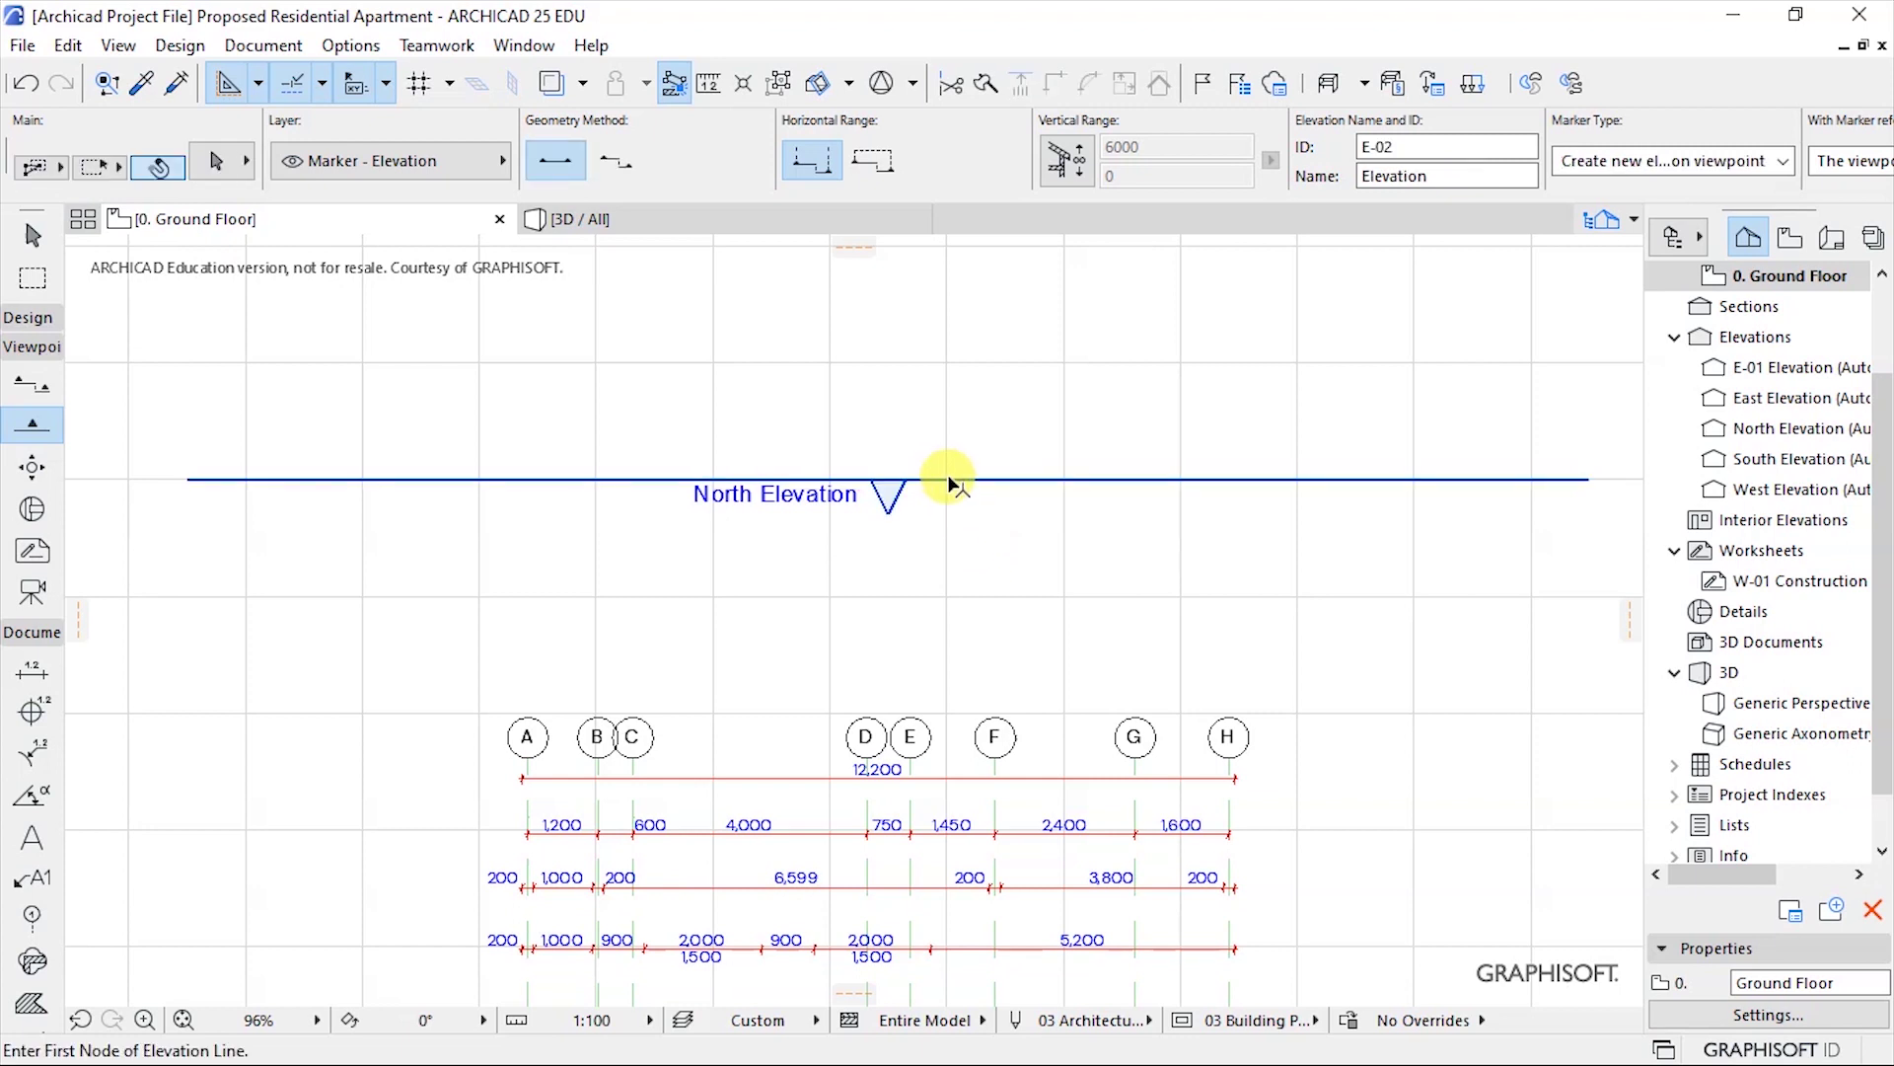
shift+click(954, 481)
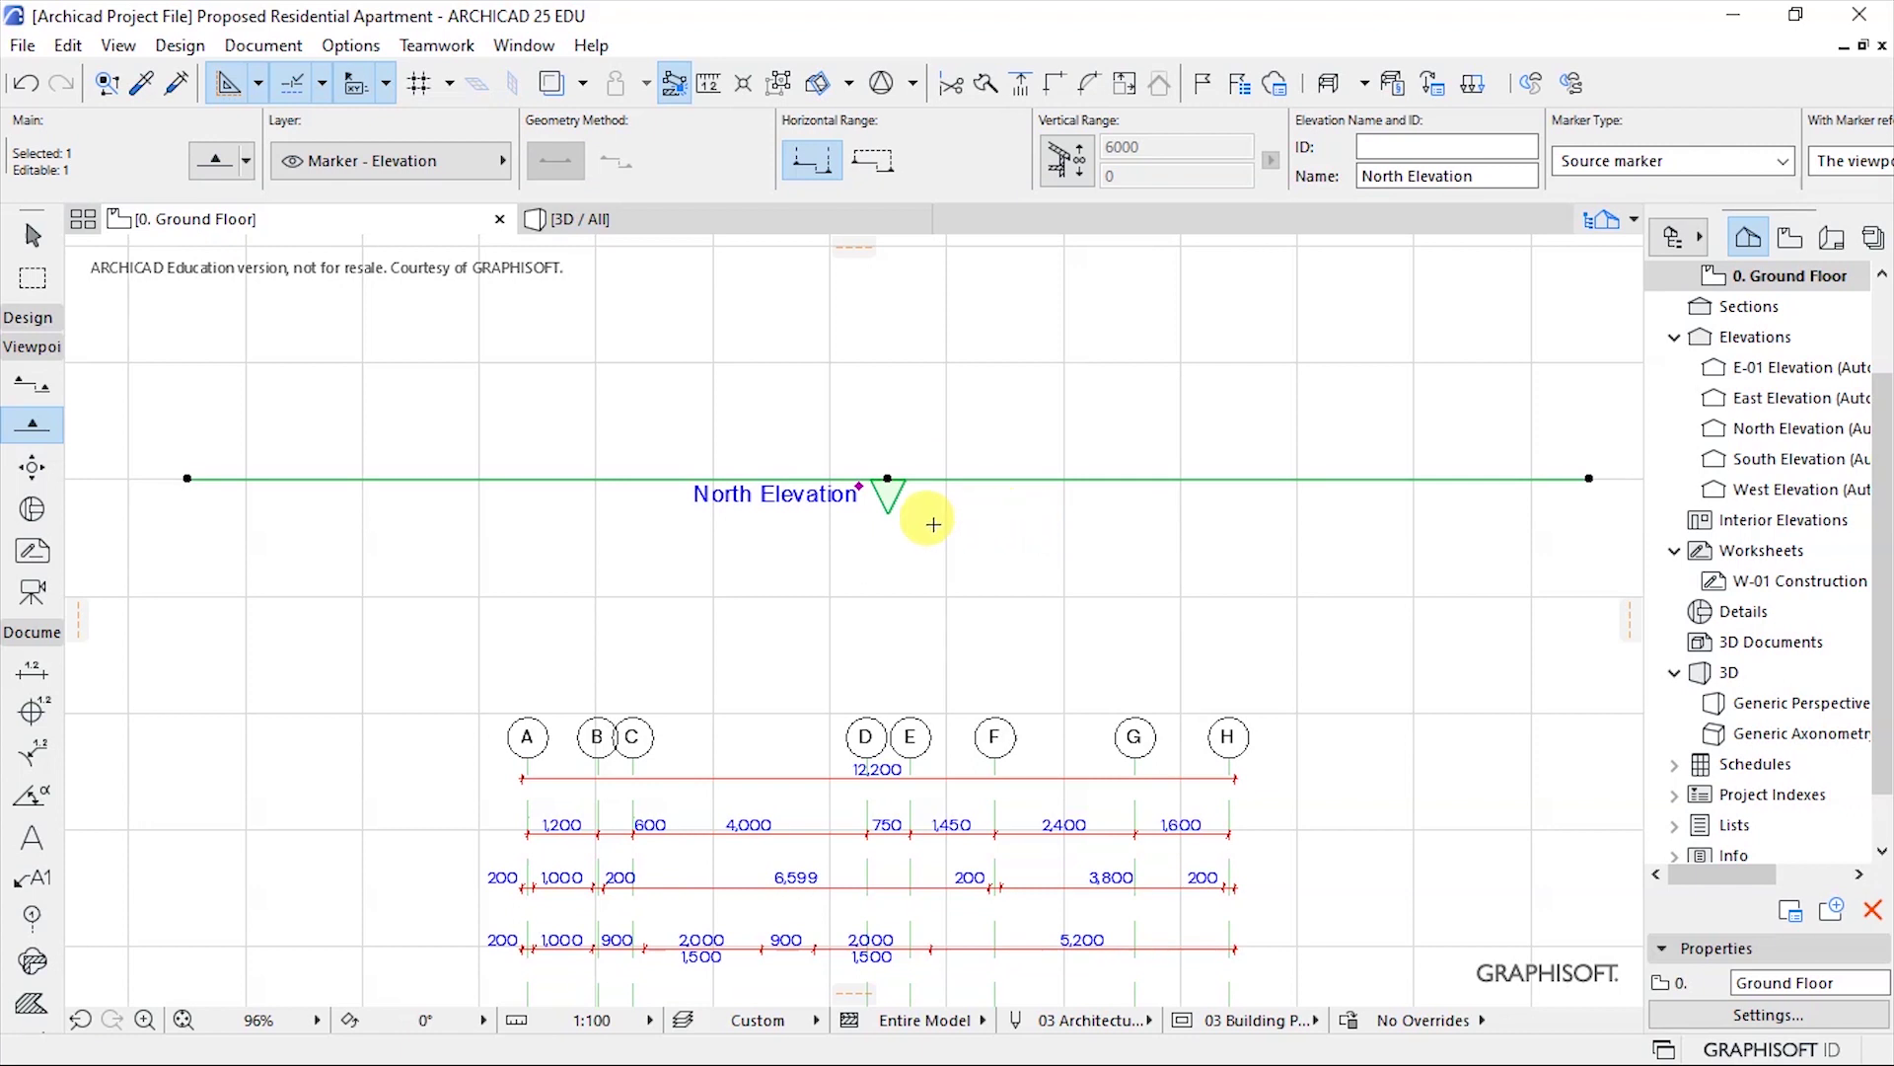
right_click(825, 418)
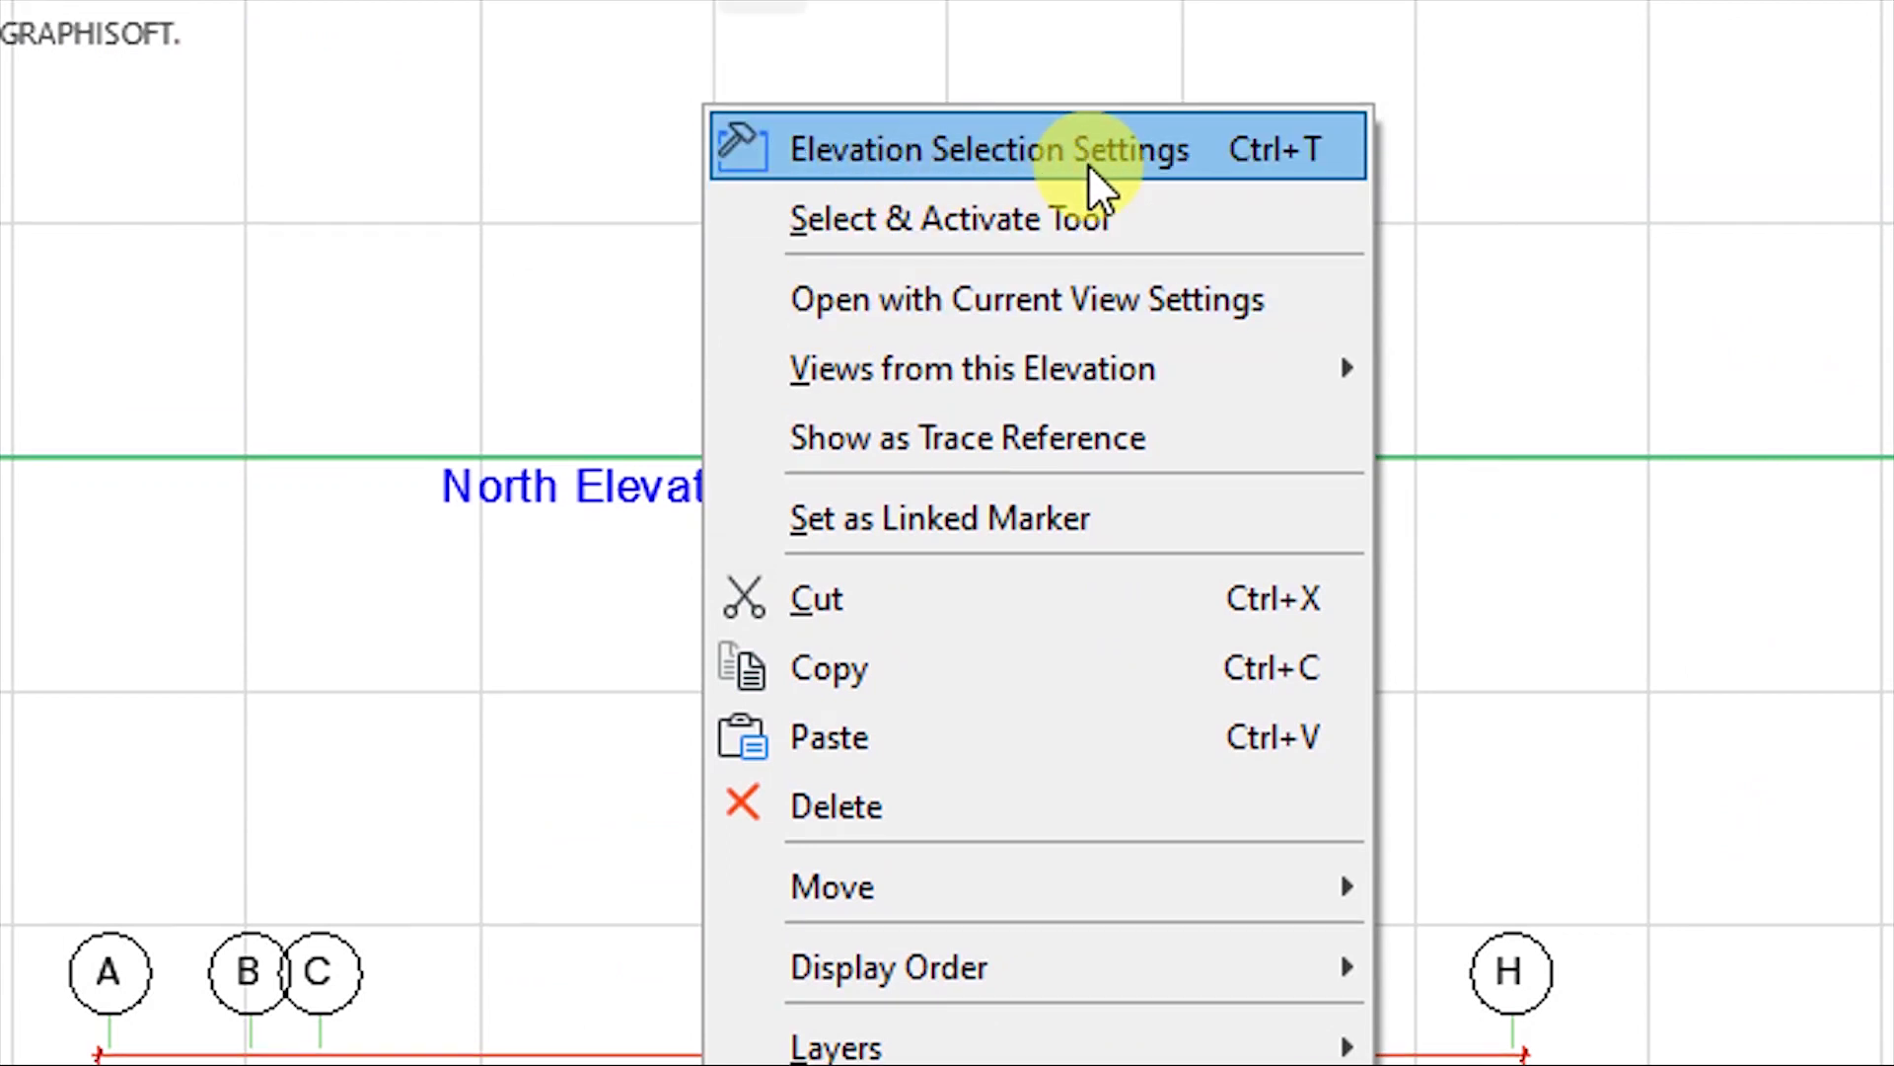
click(1075, 164)
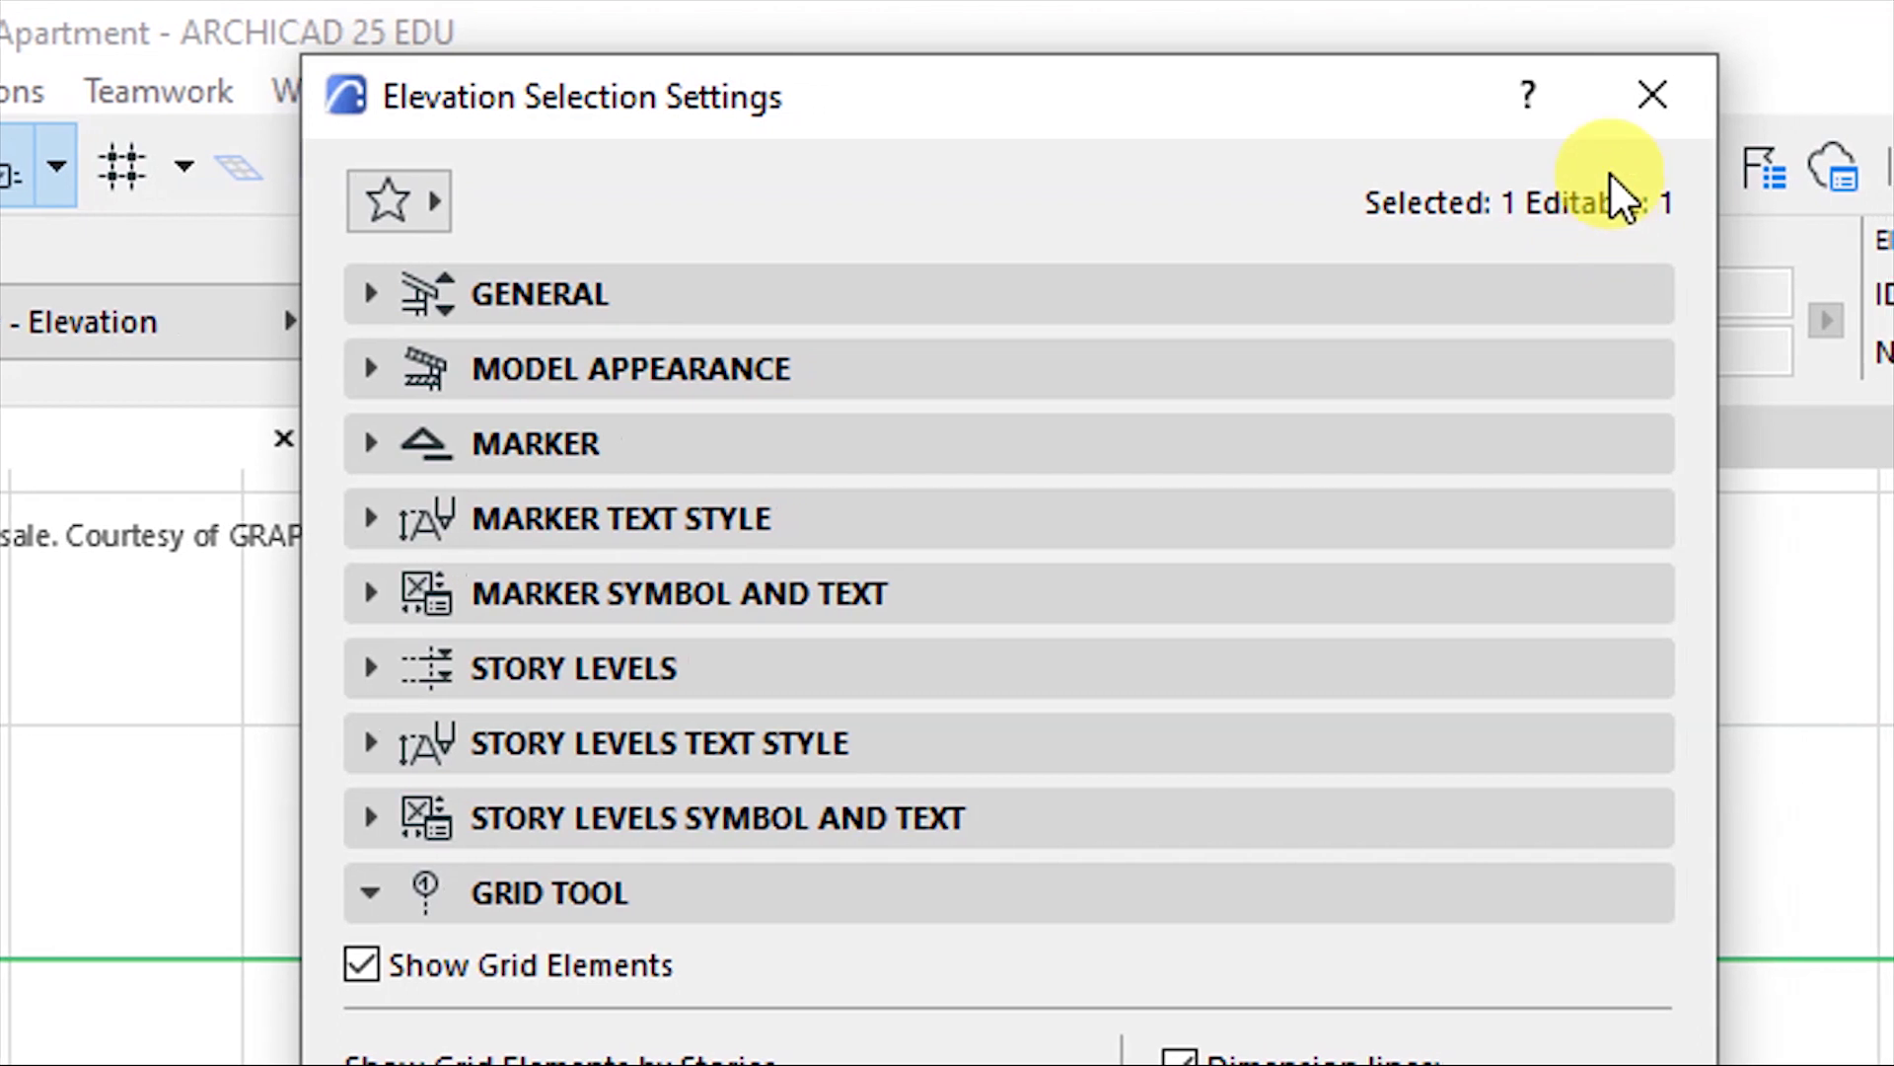
click(1653, 94)
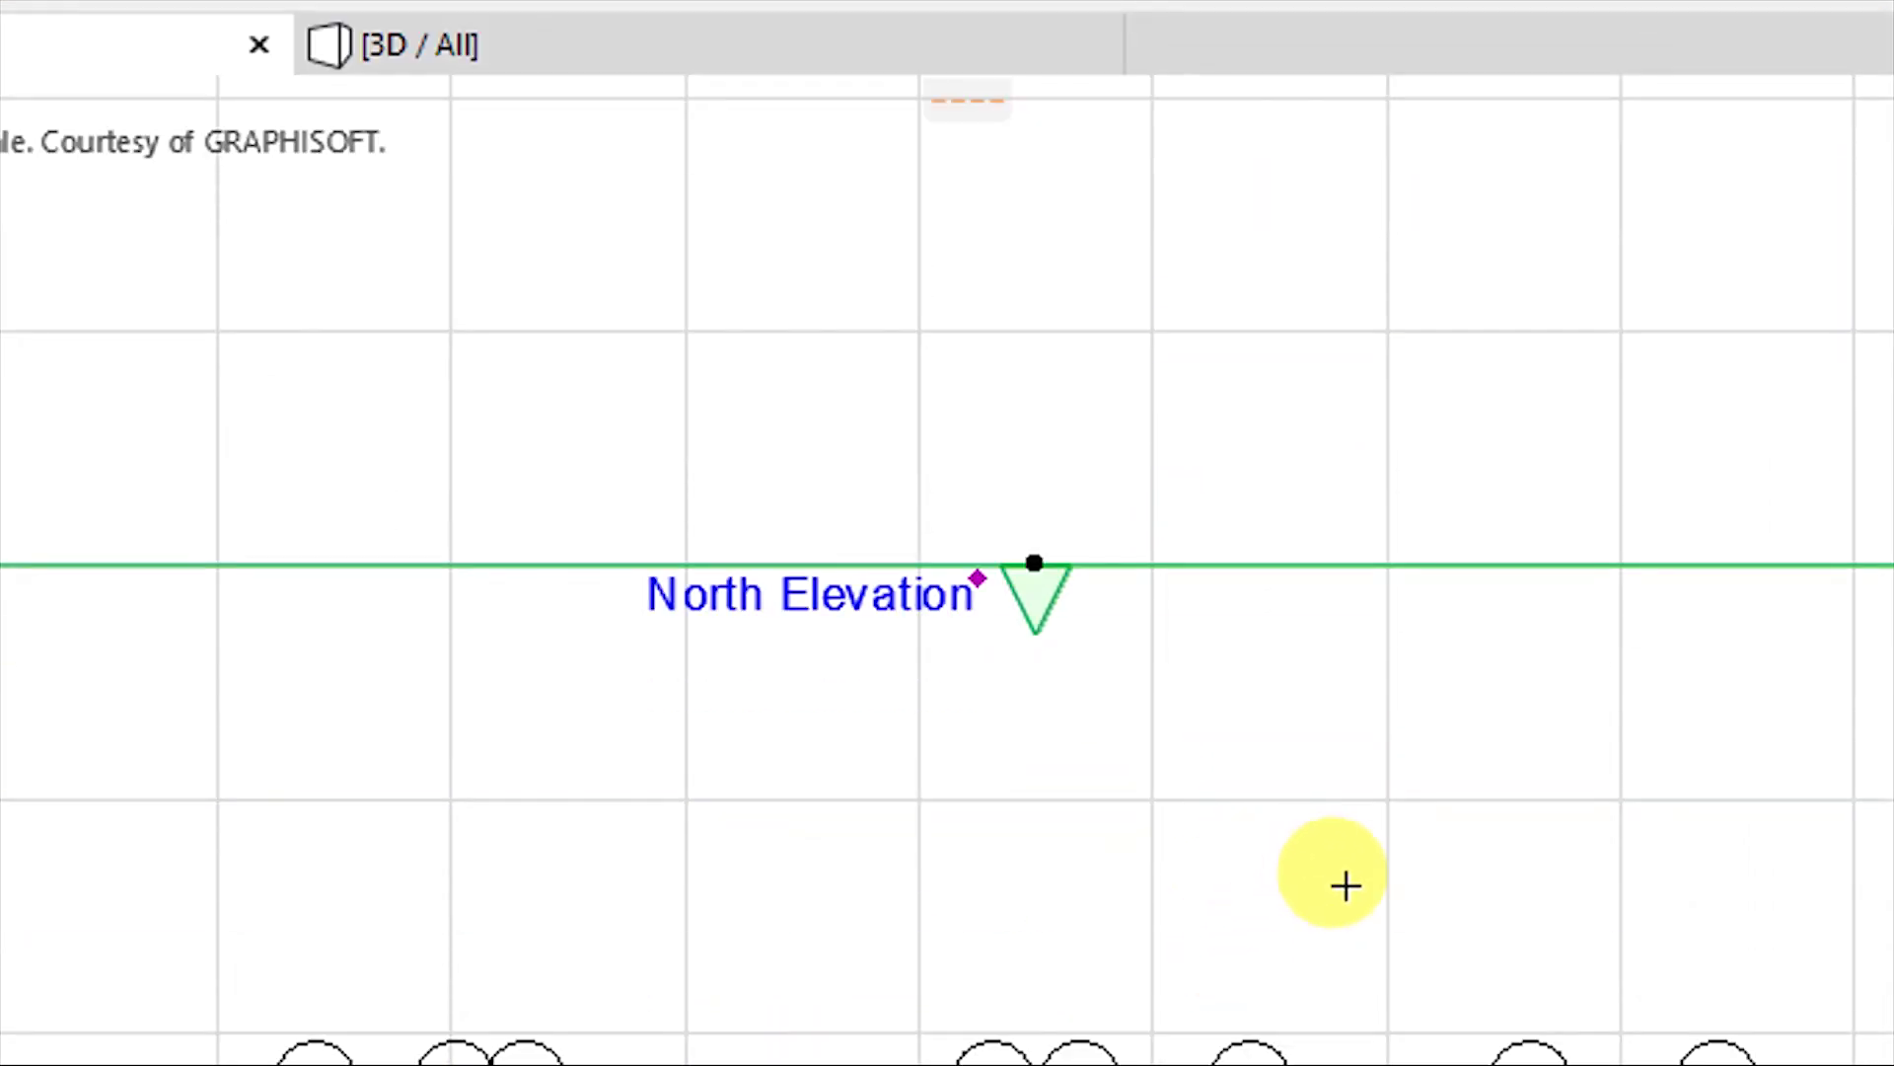
Open the North Elevation with the current view settings and examine its story level lines and labels on both sides of the building.
right_click(1131, 512)
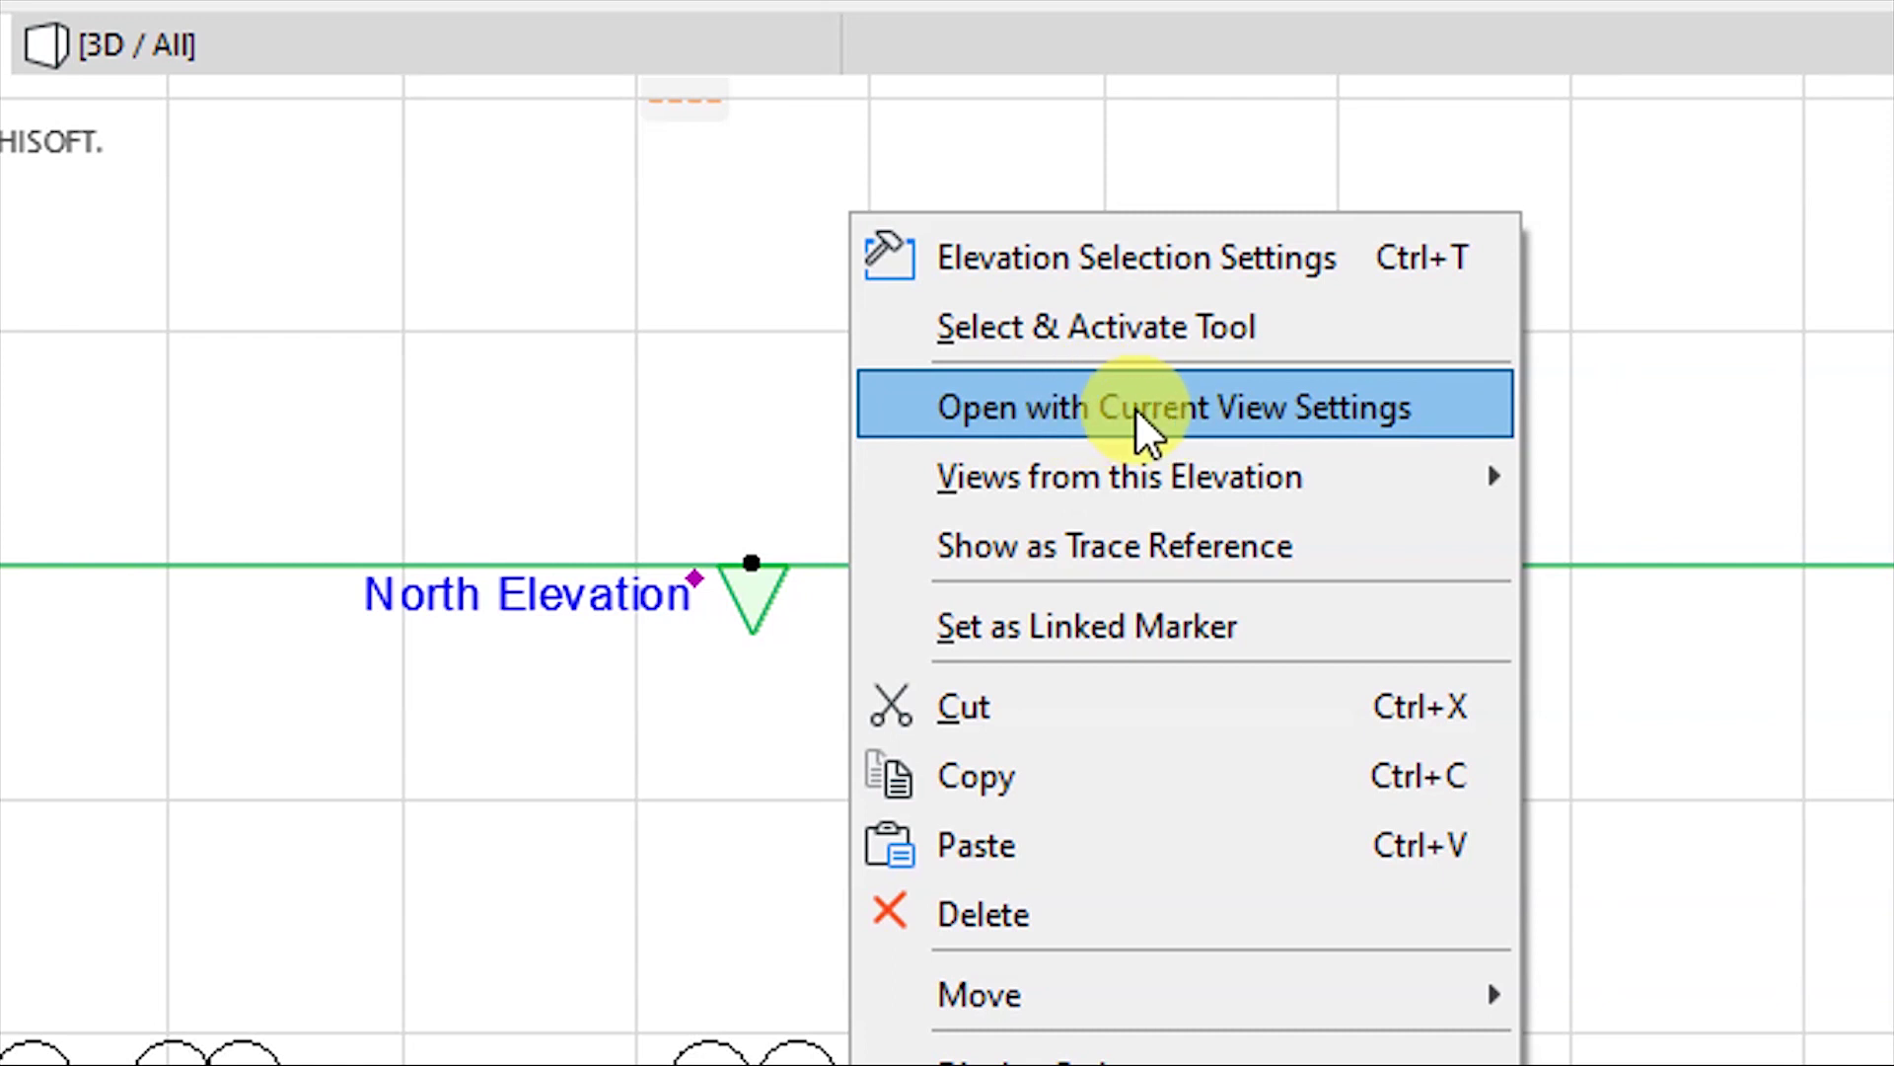
click(1134, 407)
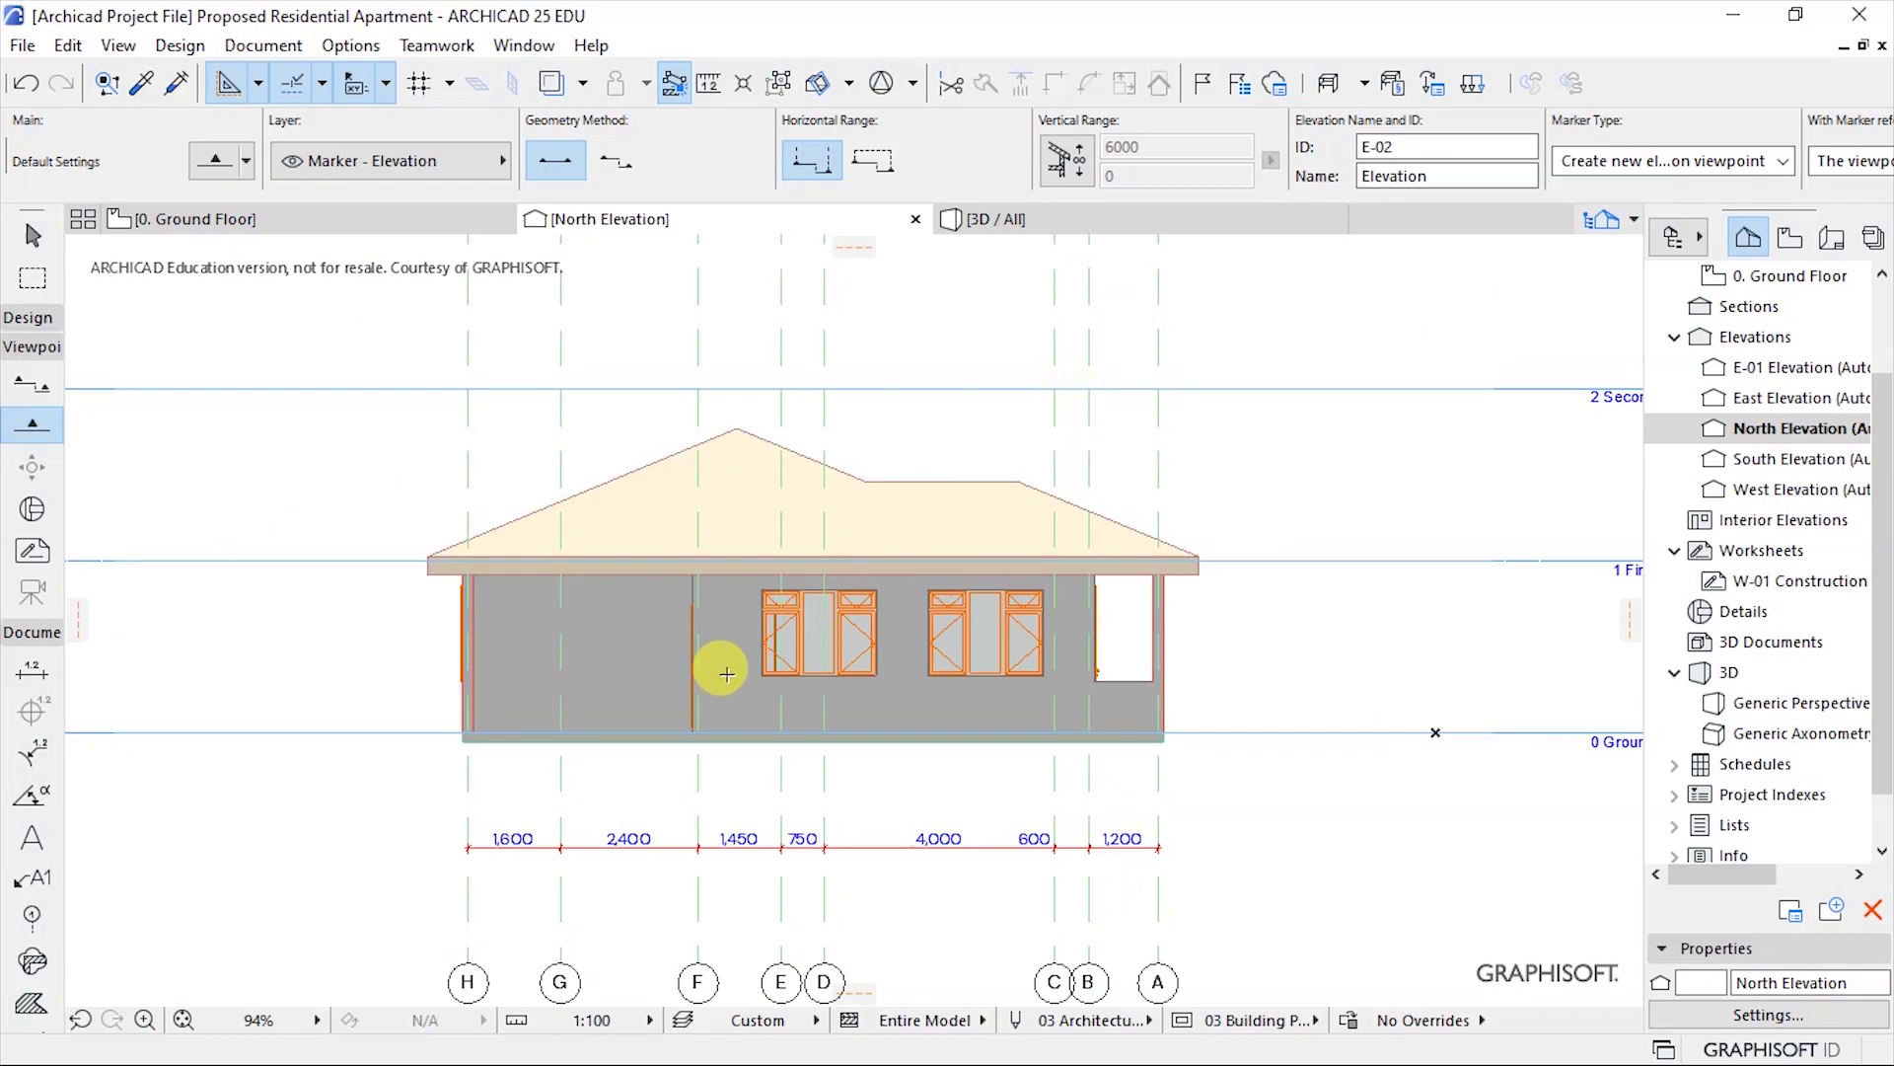
scroll(723, 664, down, 2)
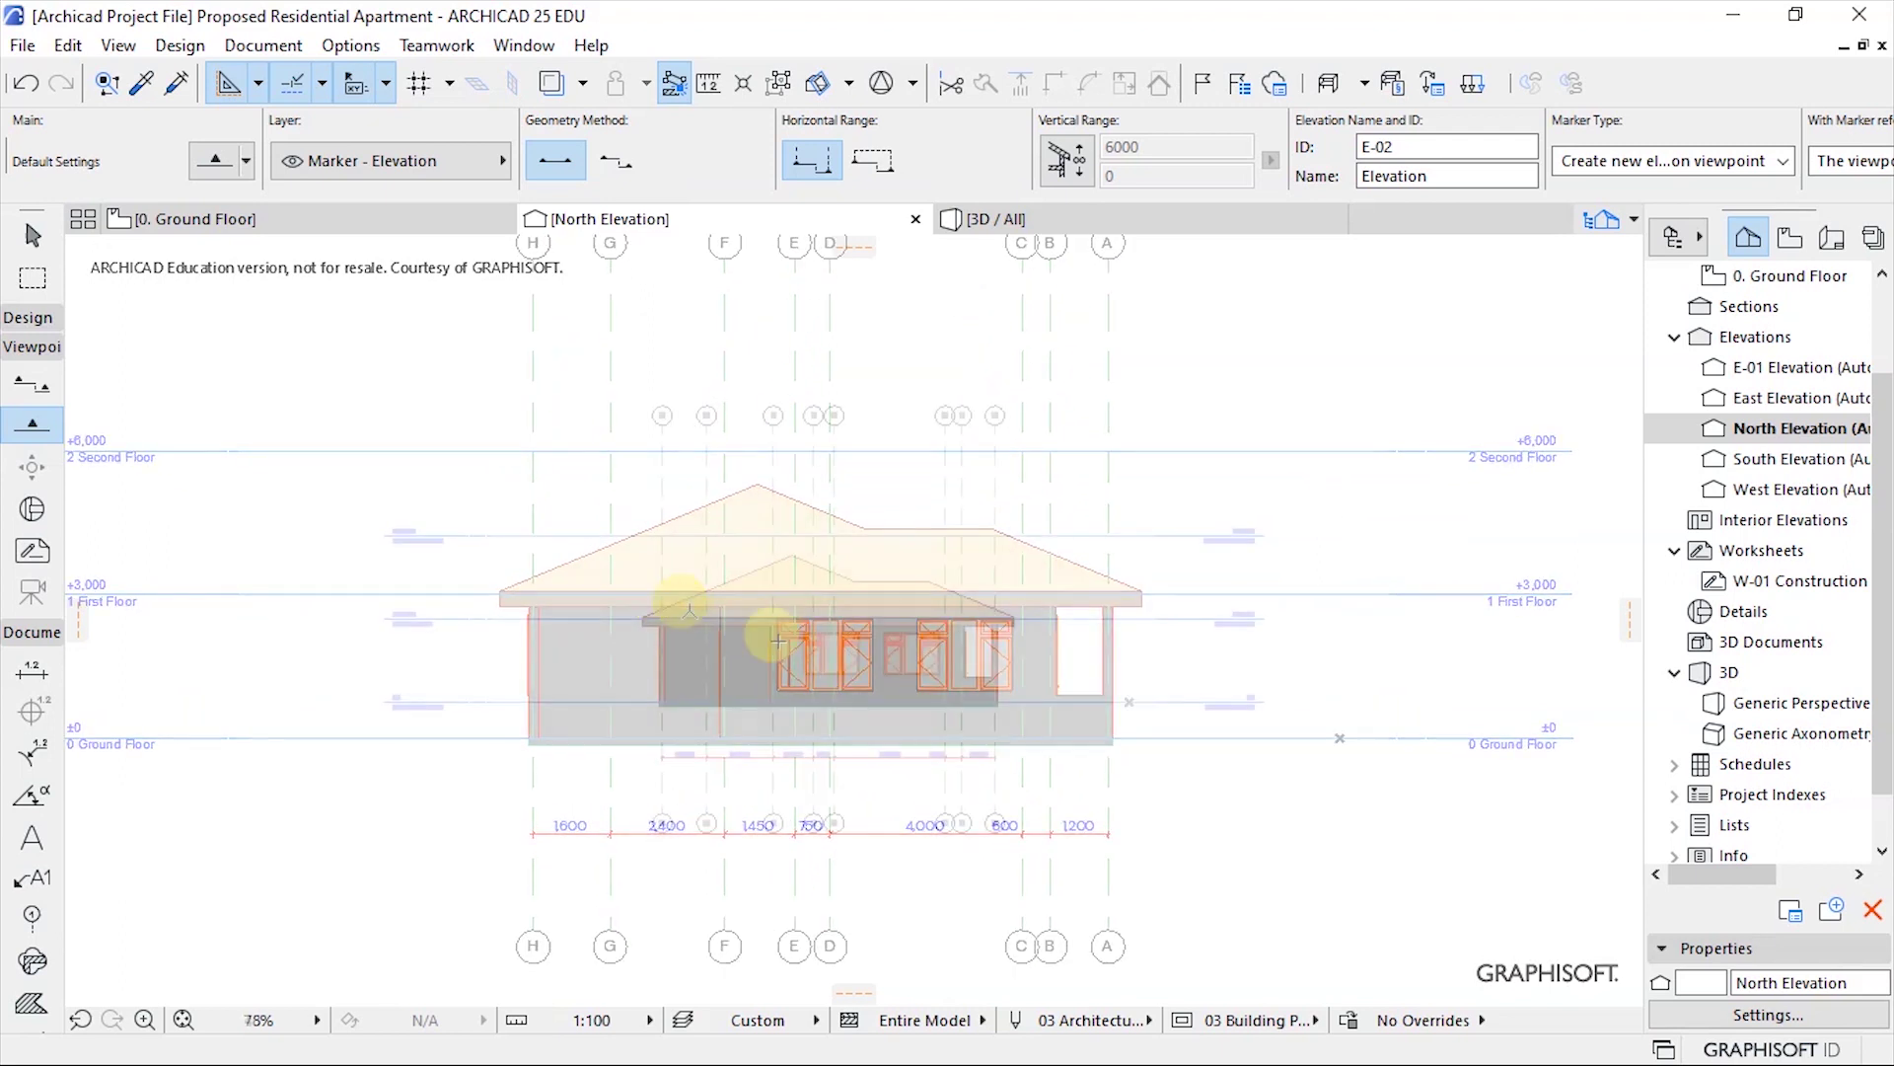
scroll(691, 592, down, 1)
scroll(740, 631, up, 3)
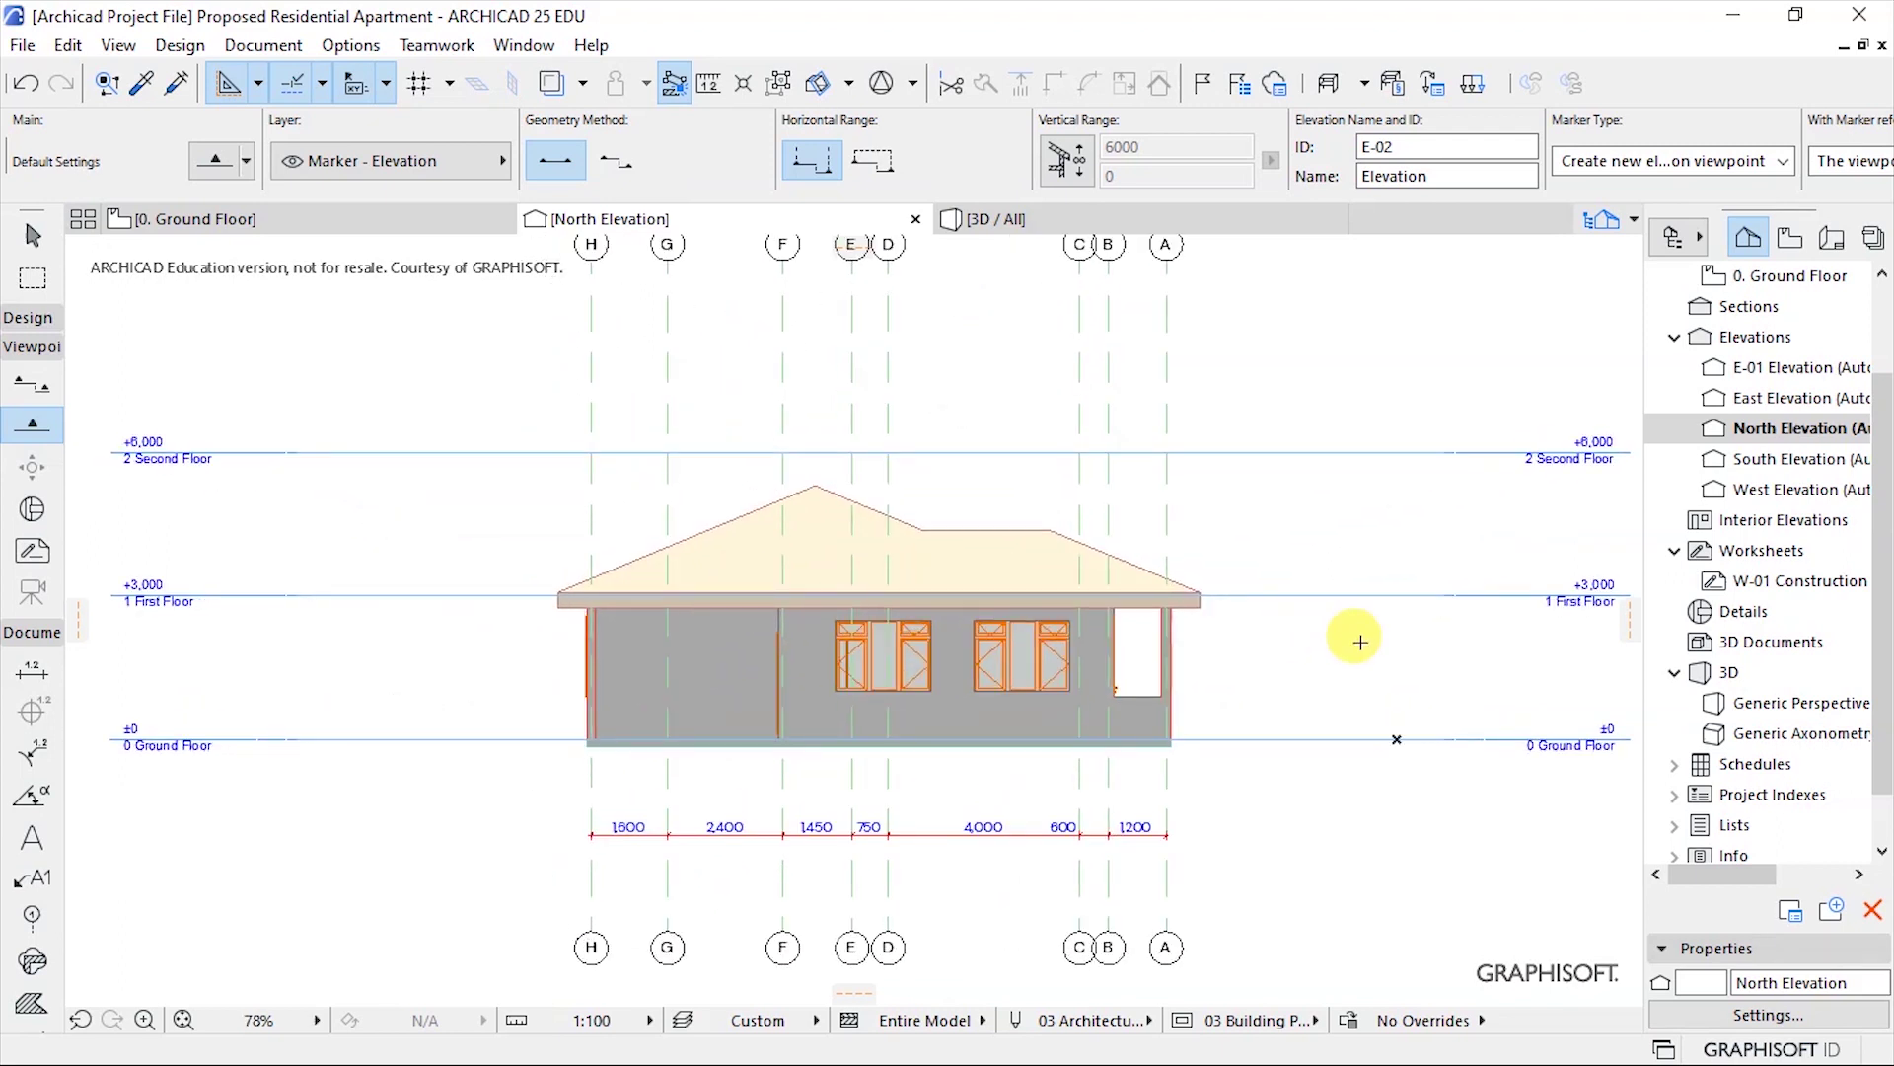
middle_drag(1364, 645, 985, 635)
scroll(1123, 608, up, 5)
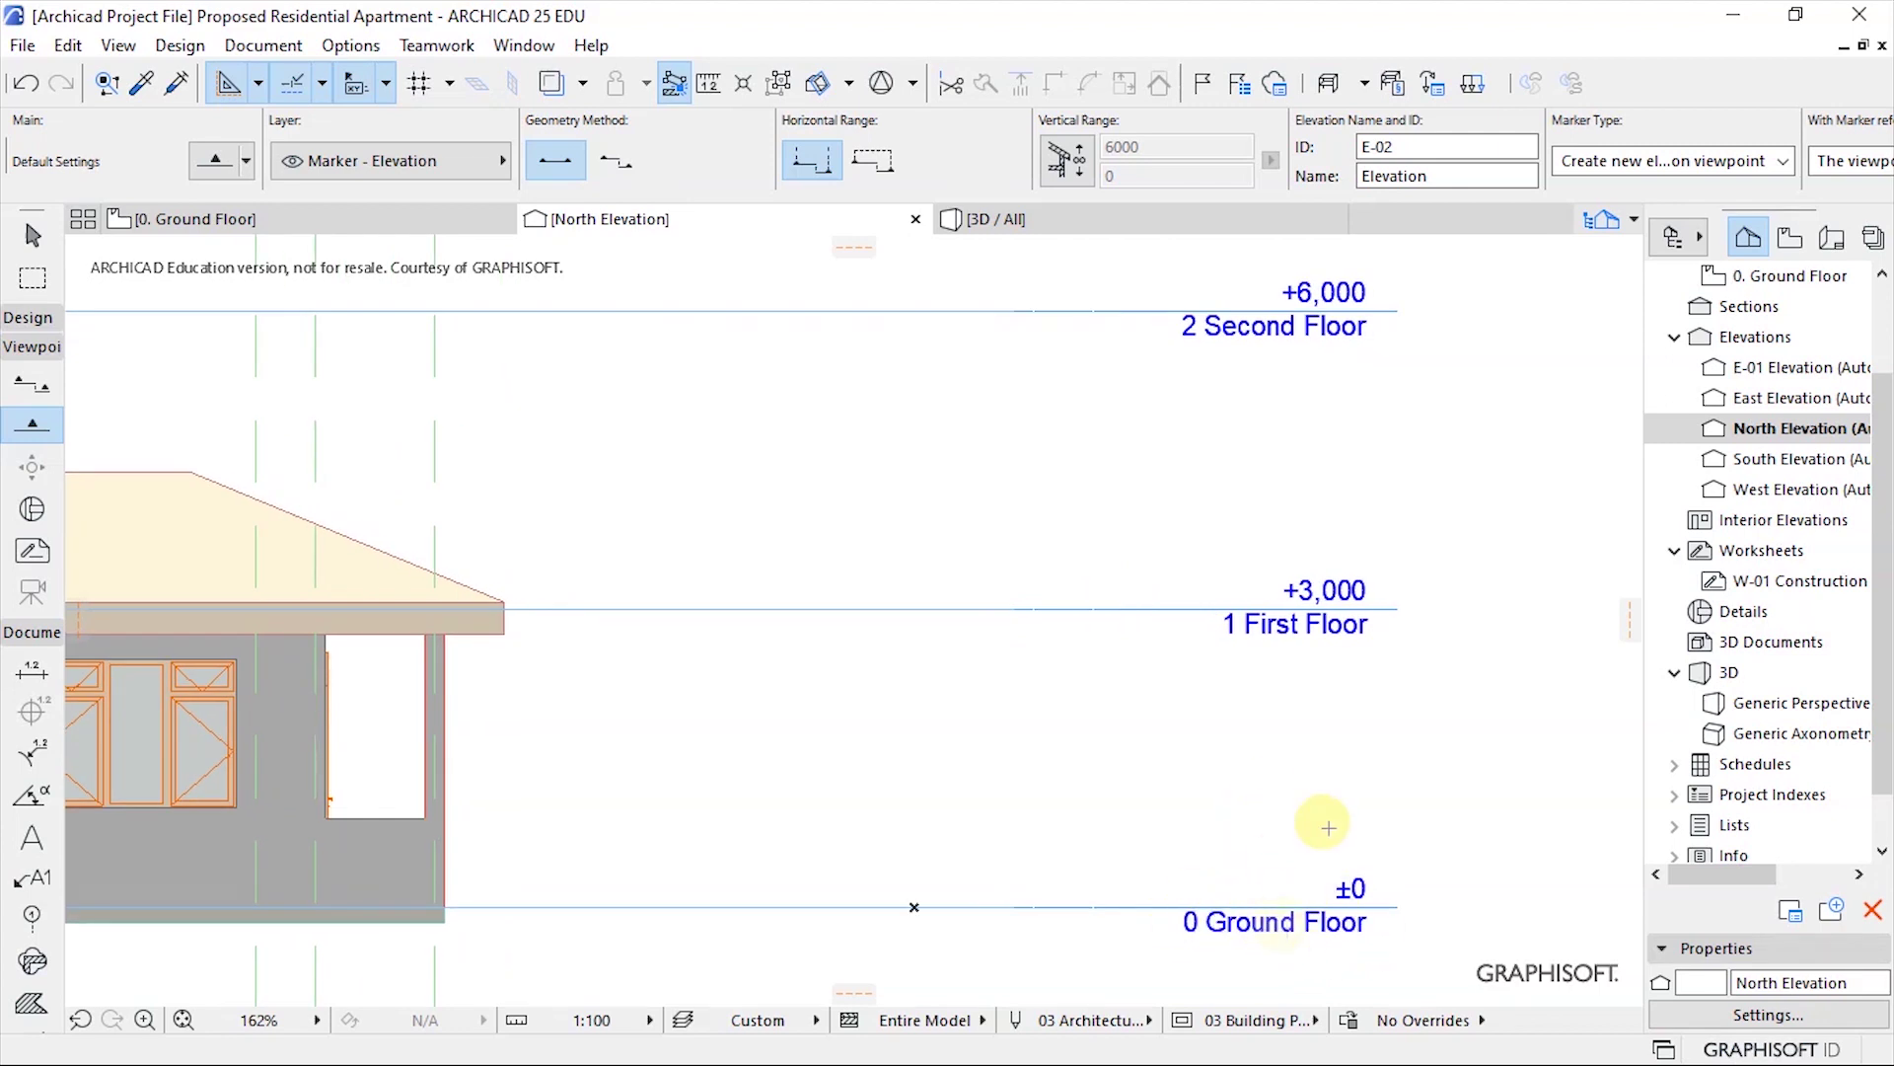
scroll(1530, 646, down, 6)
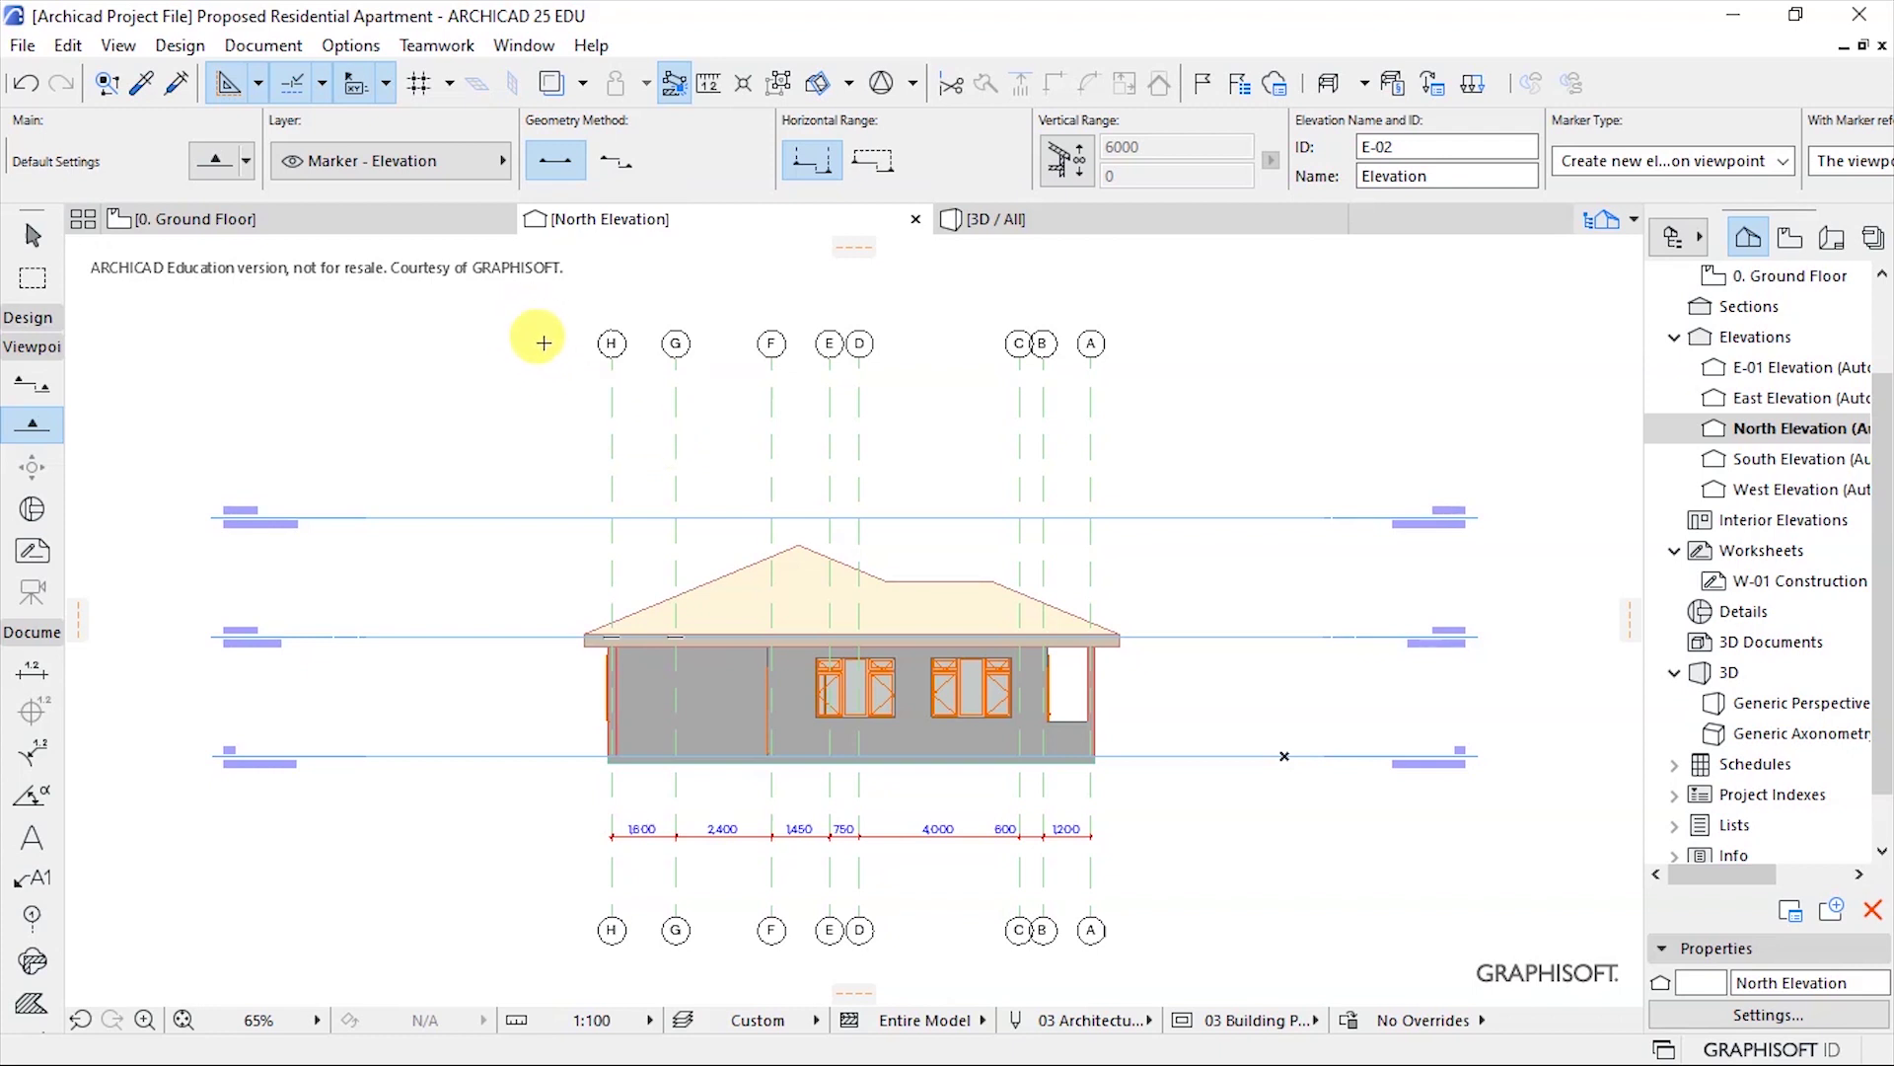
Inspect the grid bubbles and roof outline in the North Elevation, and switch to the 3D view of the whole building.
shift+drag(527, 306, 1228, 379)
scroll(753, 308, up, 4)
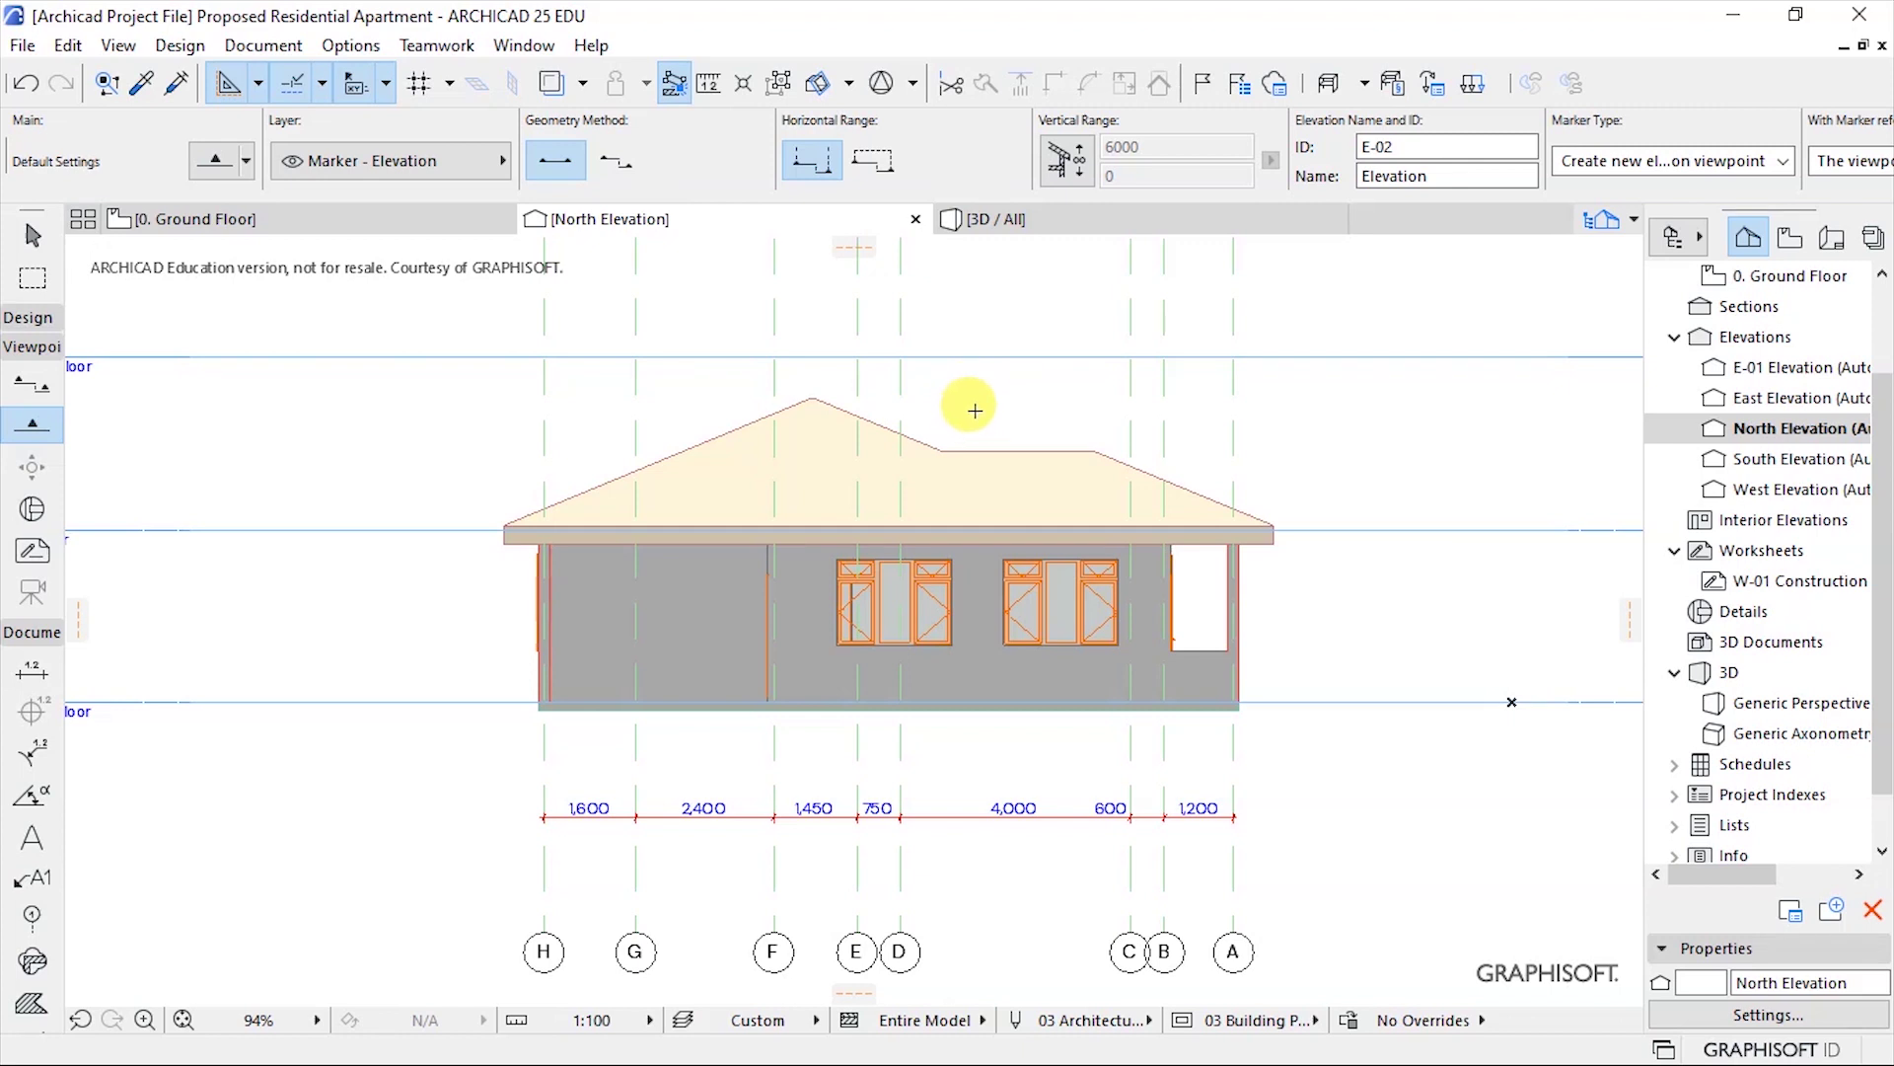
middle_drag(977, 404, 1002, 472)
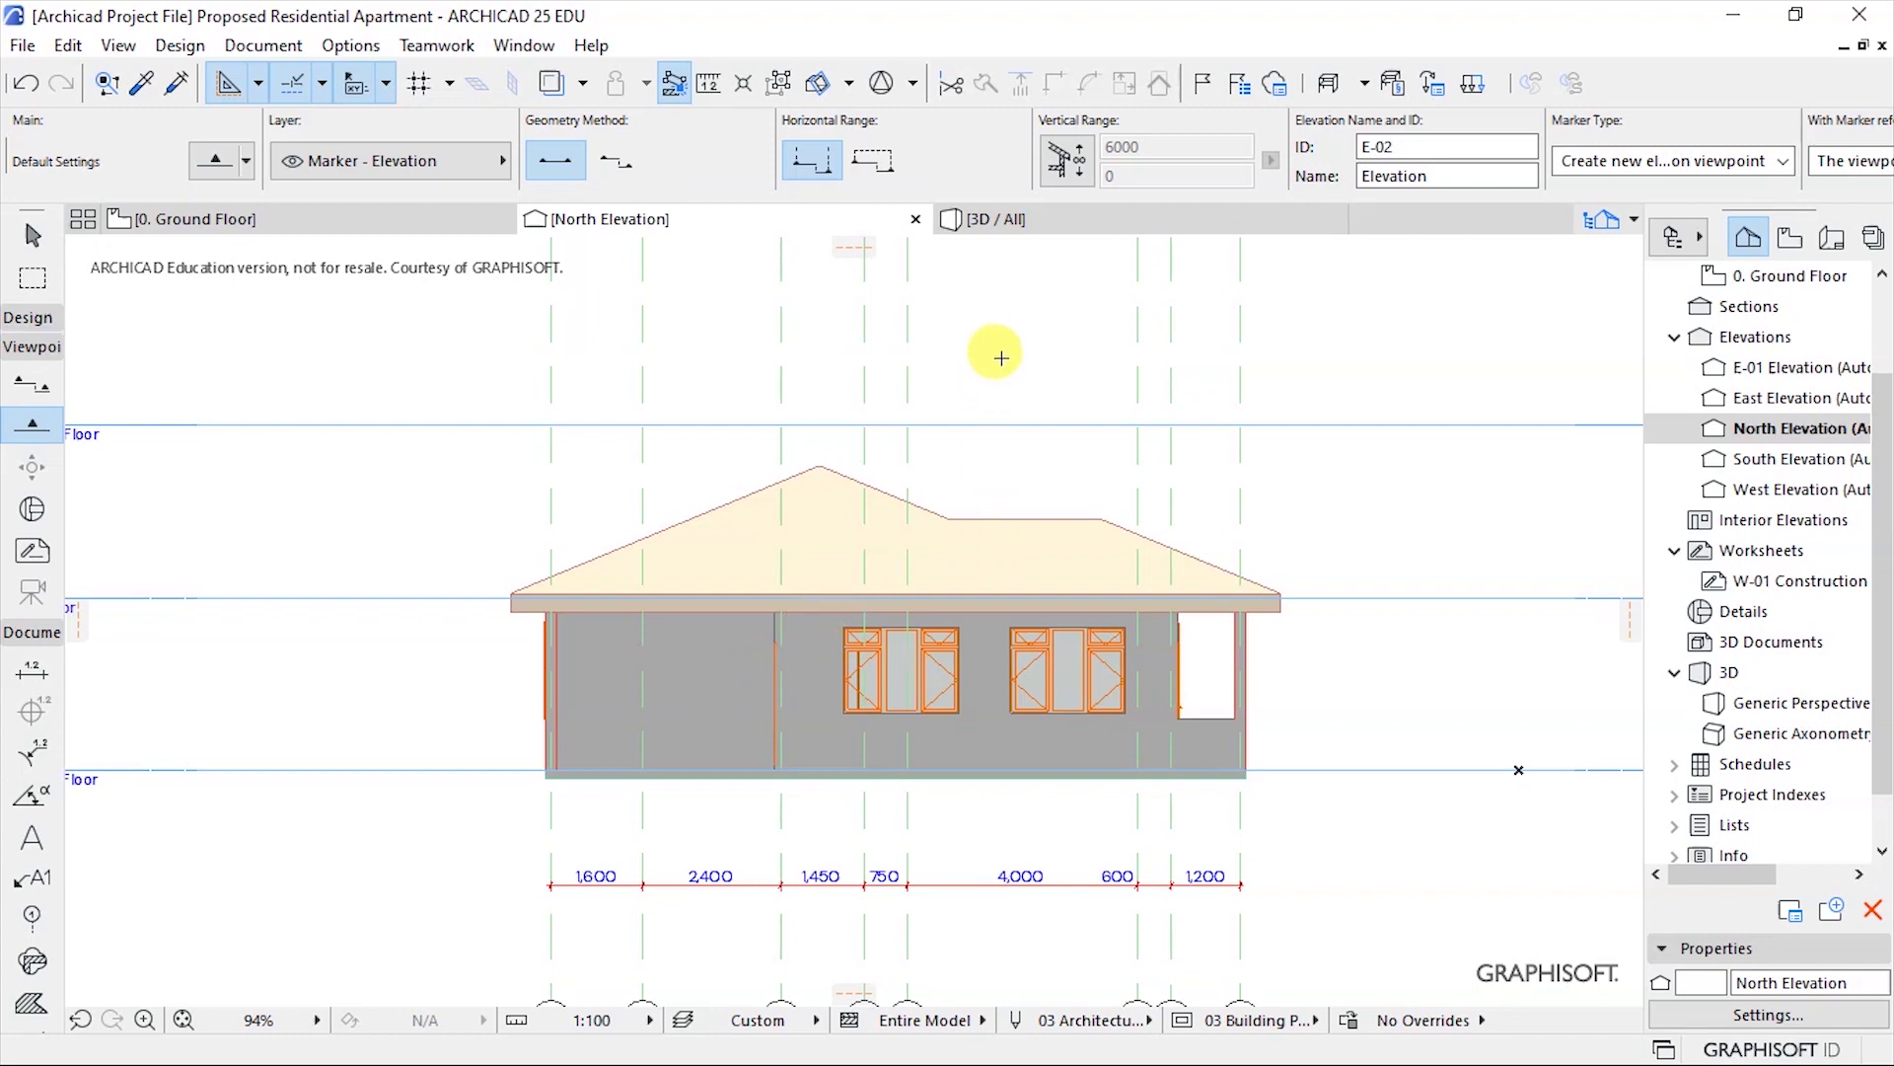
click(1005, 219)
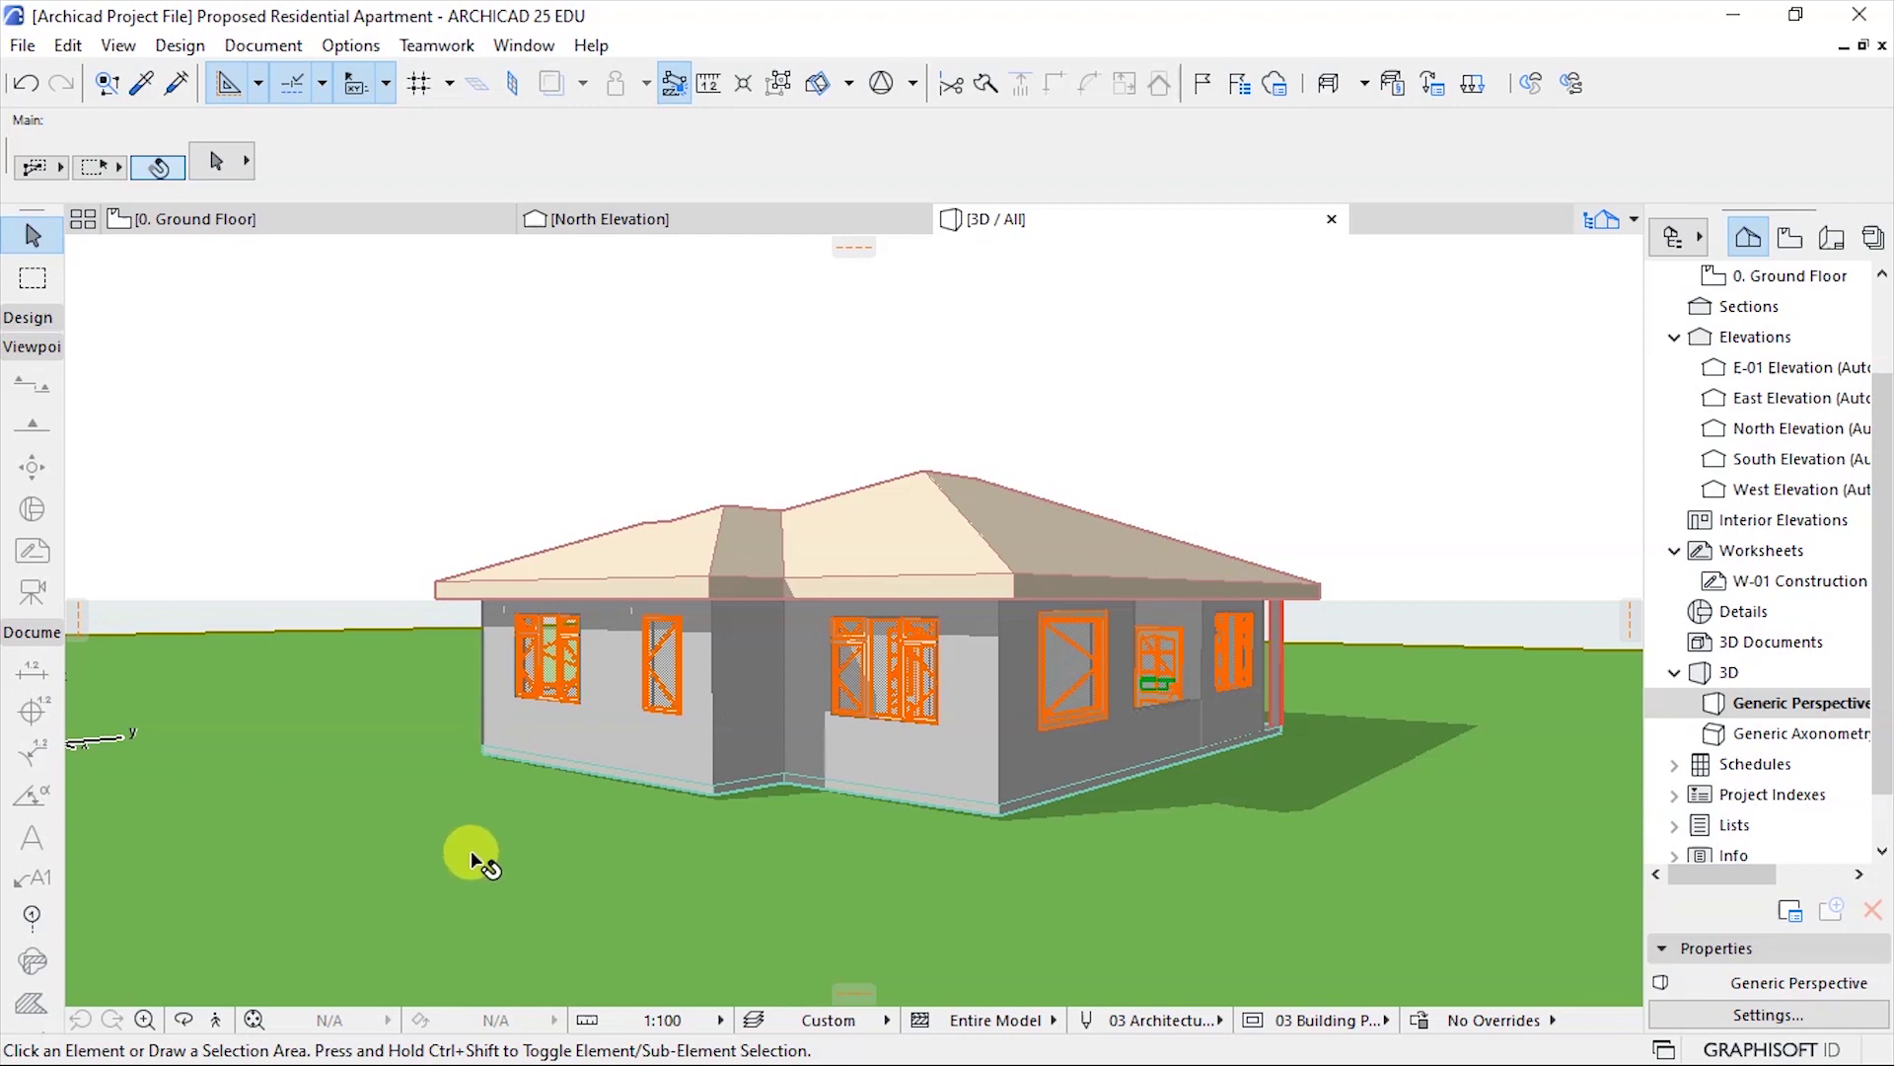
Return to the North Elevation and make the Site & Landscape - Terrain layer visible in the layer settings.
click(612, 218)
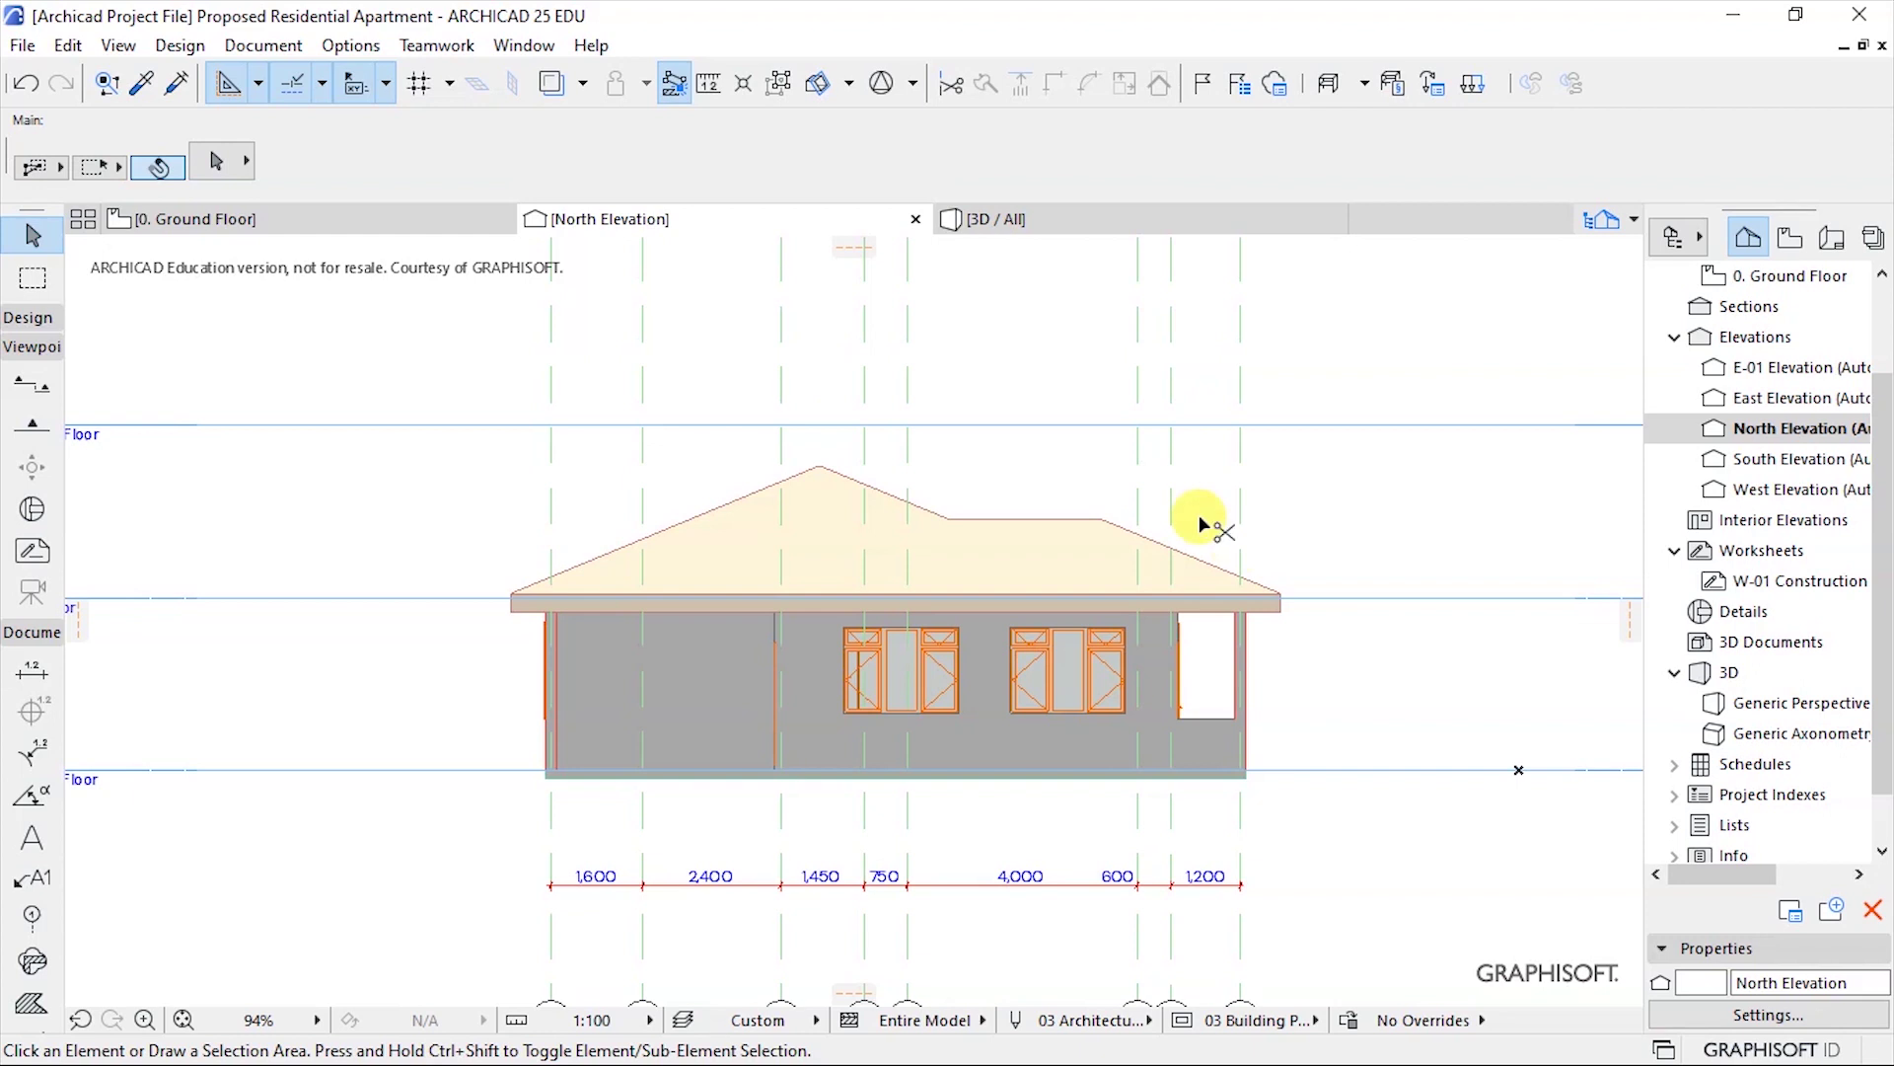
key(ctrl+l)
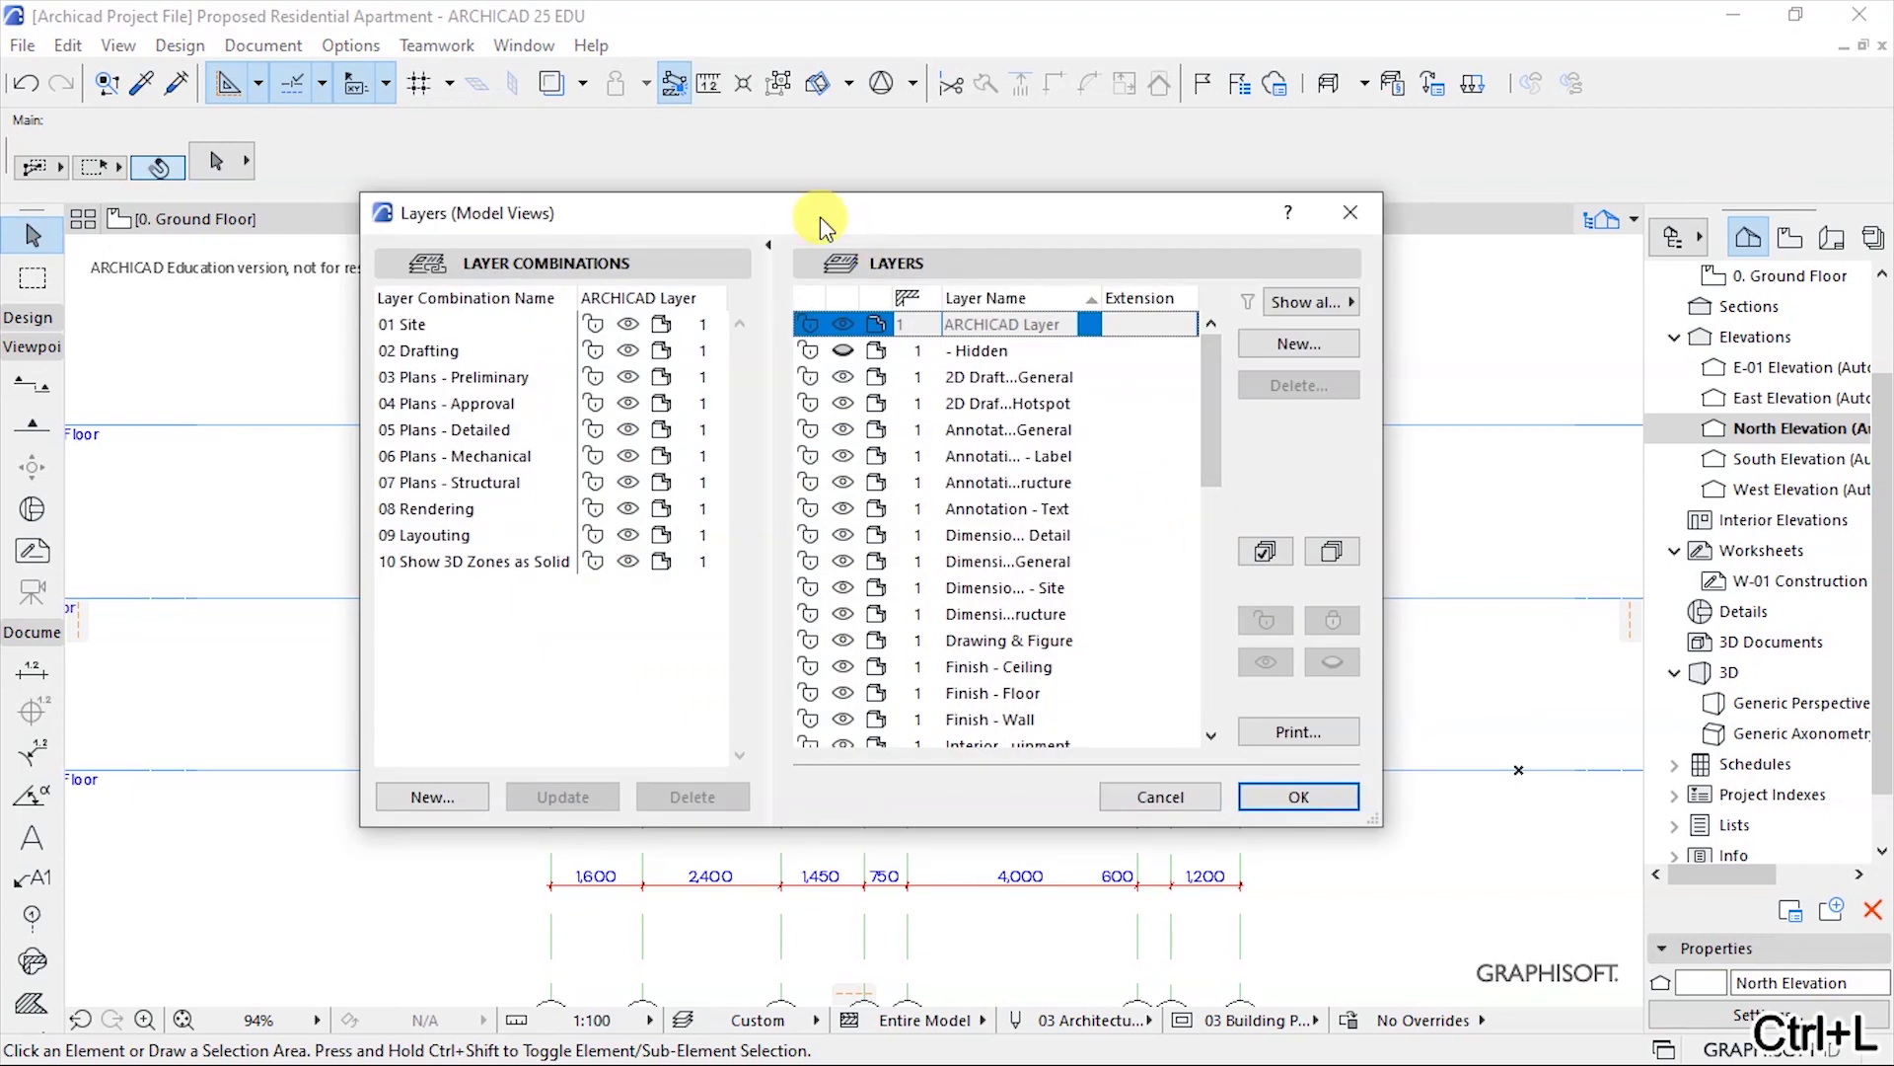
click(818, 215)
drag(831, 339, 839, 312)
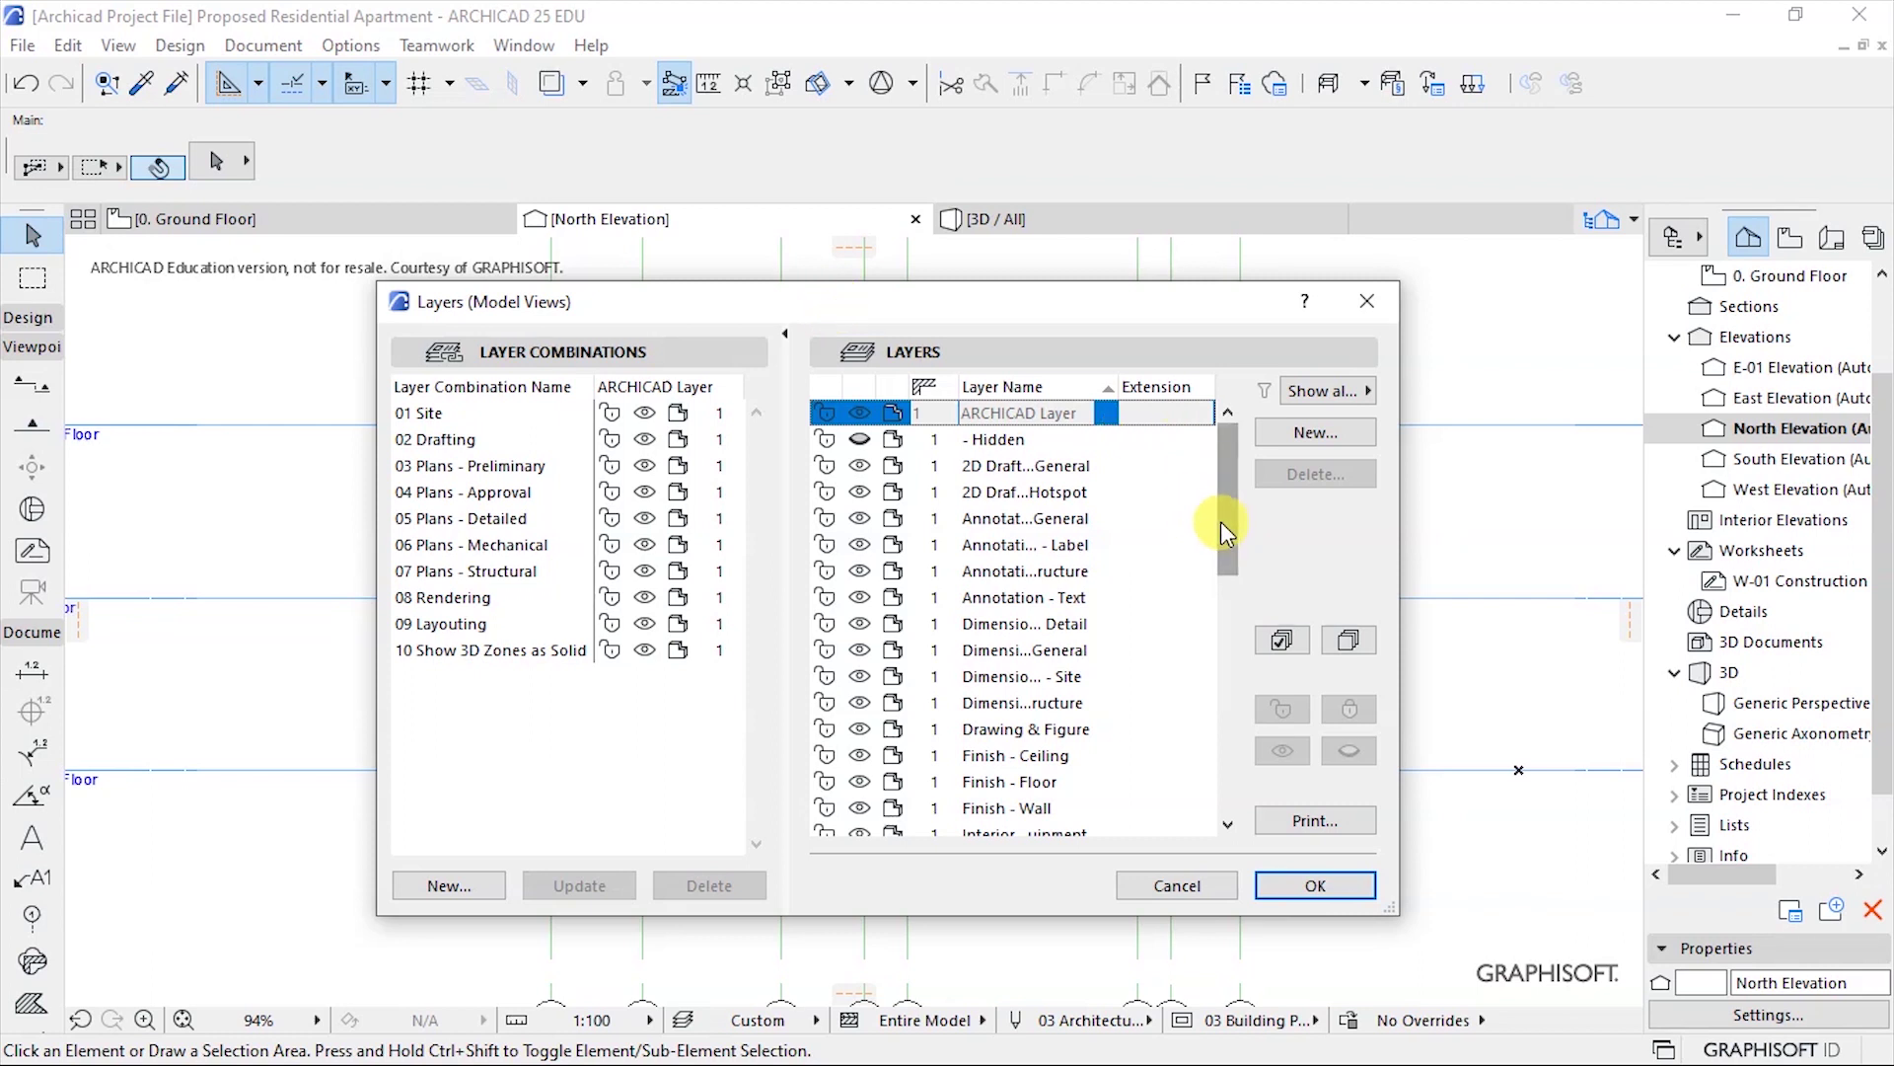
drag(1221, 521, 1228, 578)
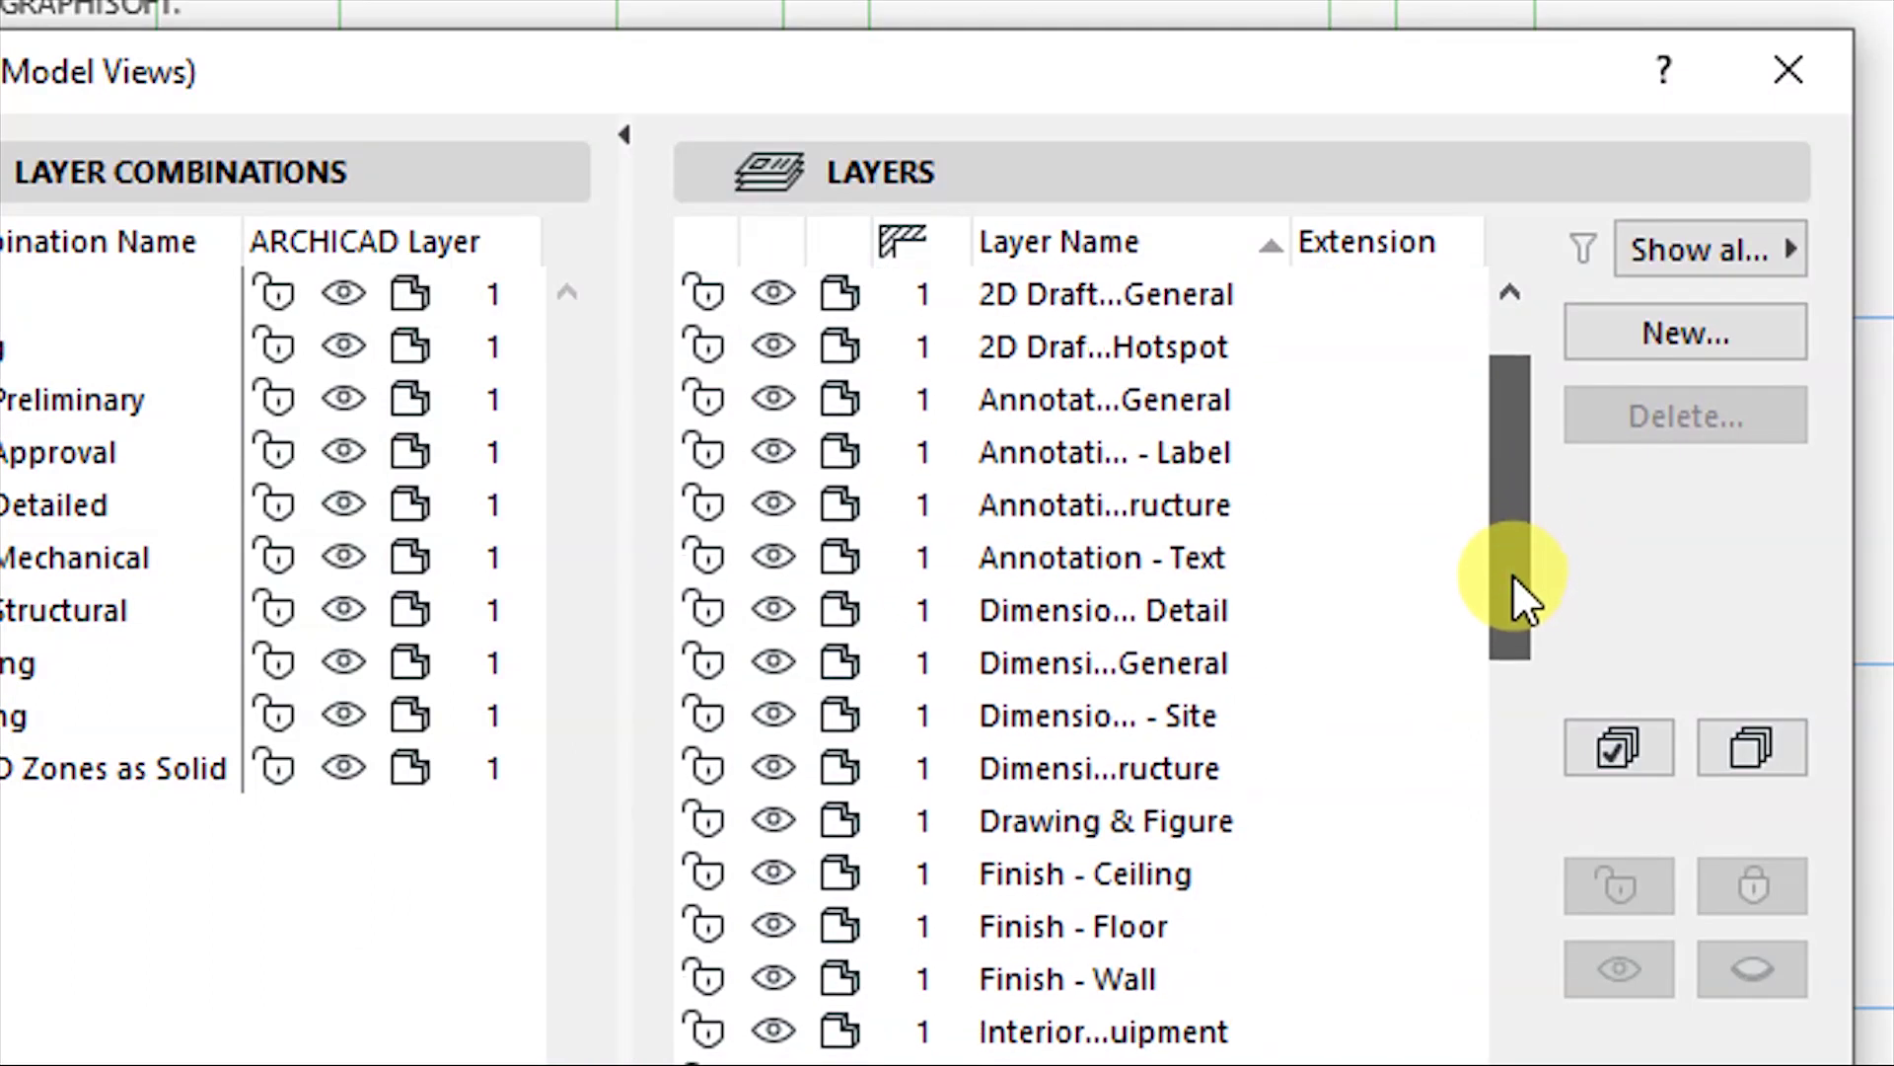
drag(1513, 620, 1517, 968)
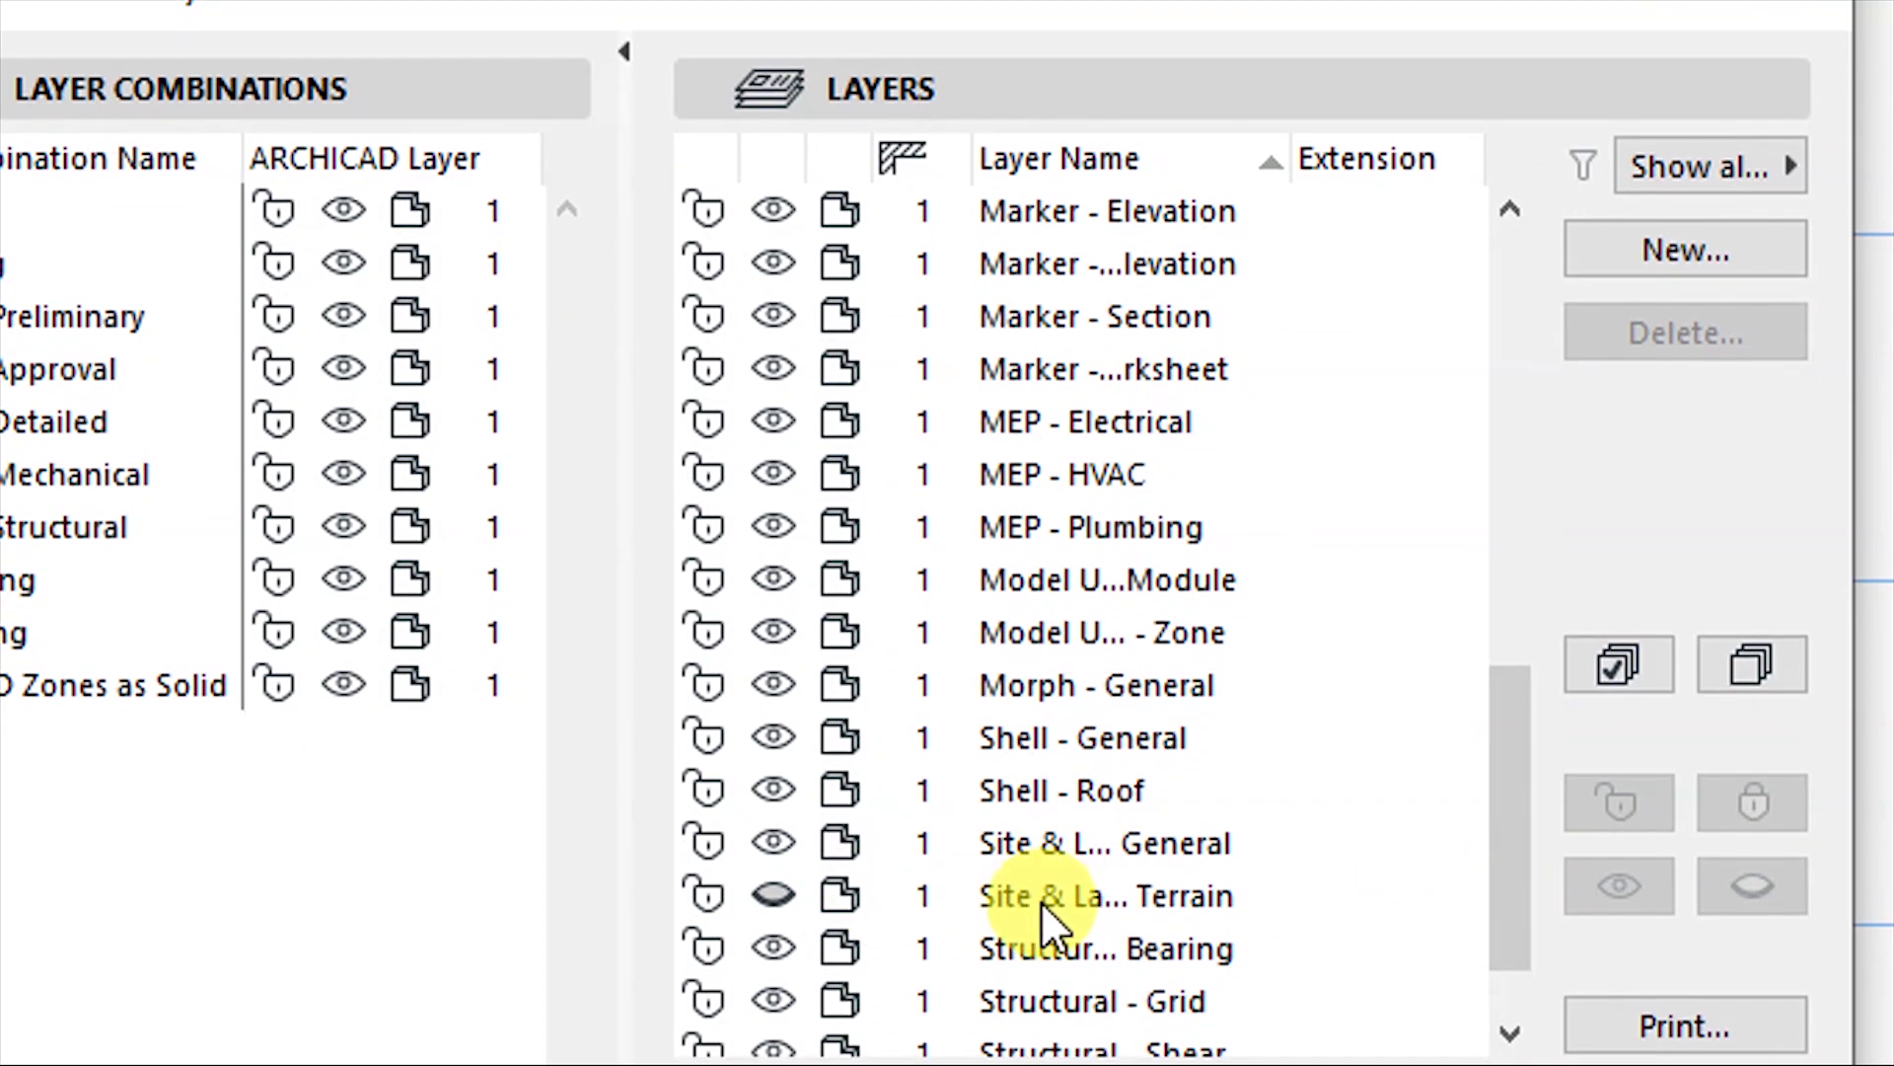
click(774, 897)
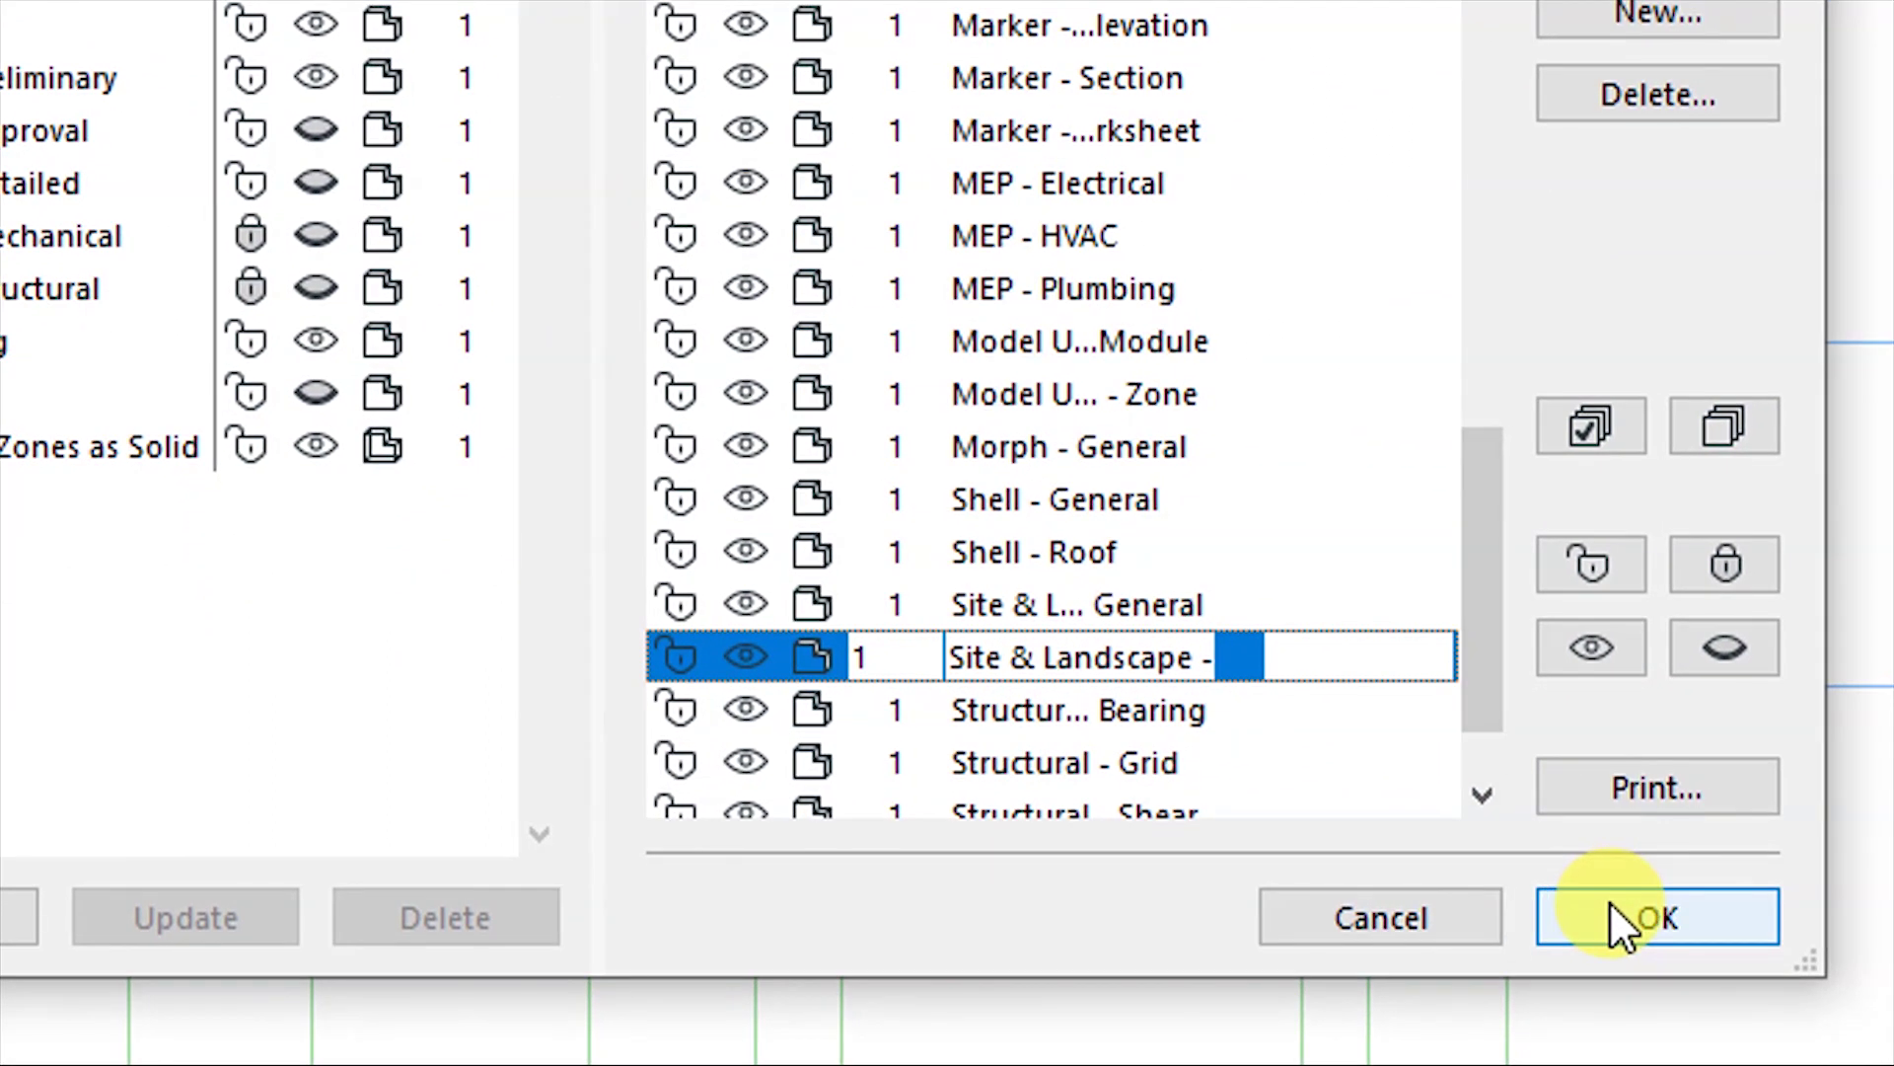
click(1606, 896)
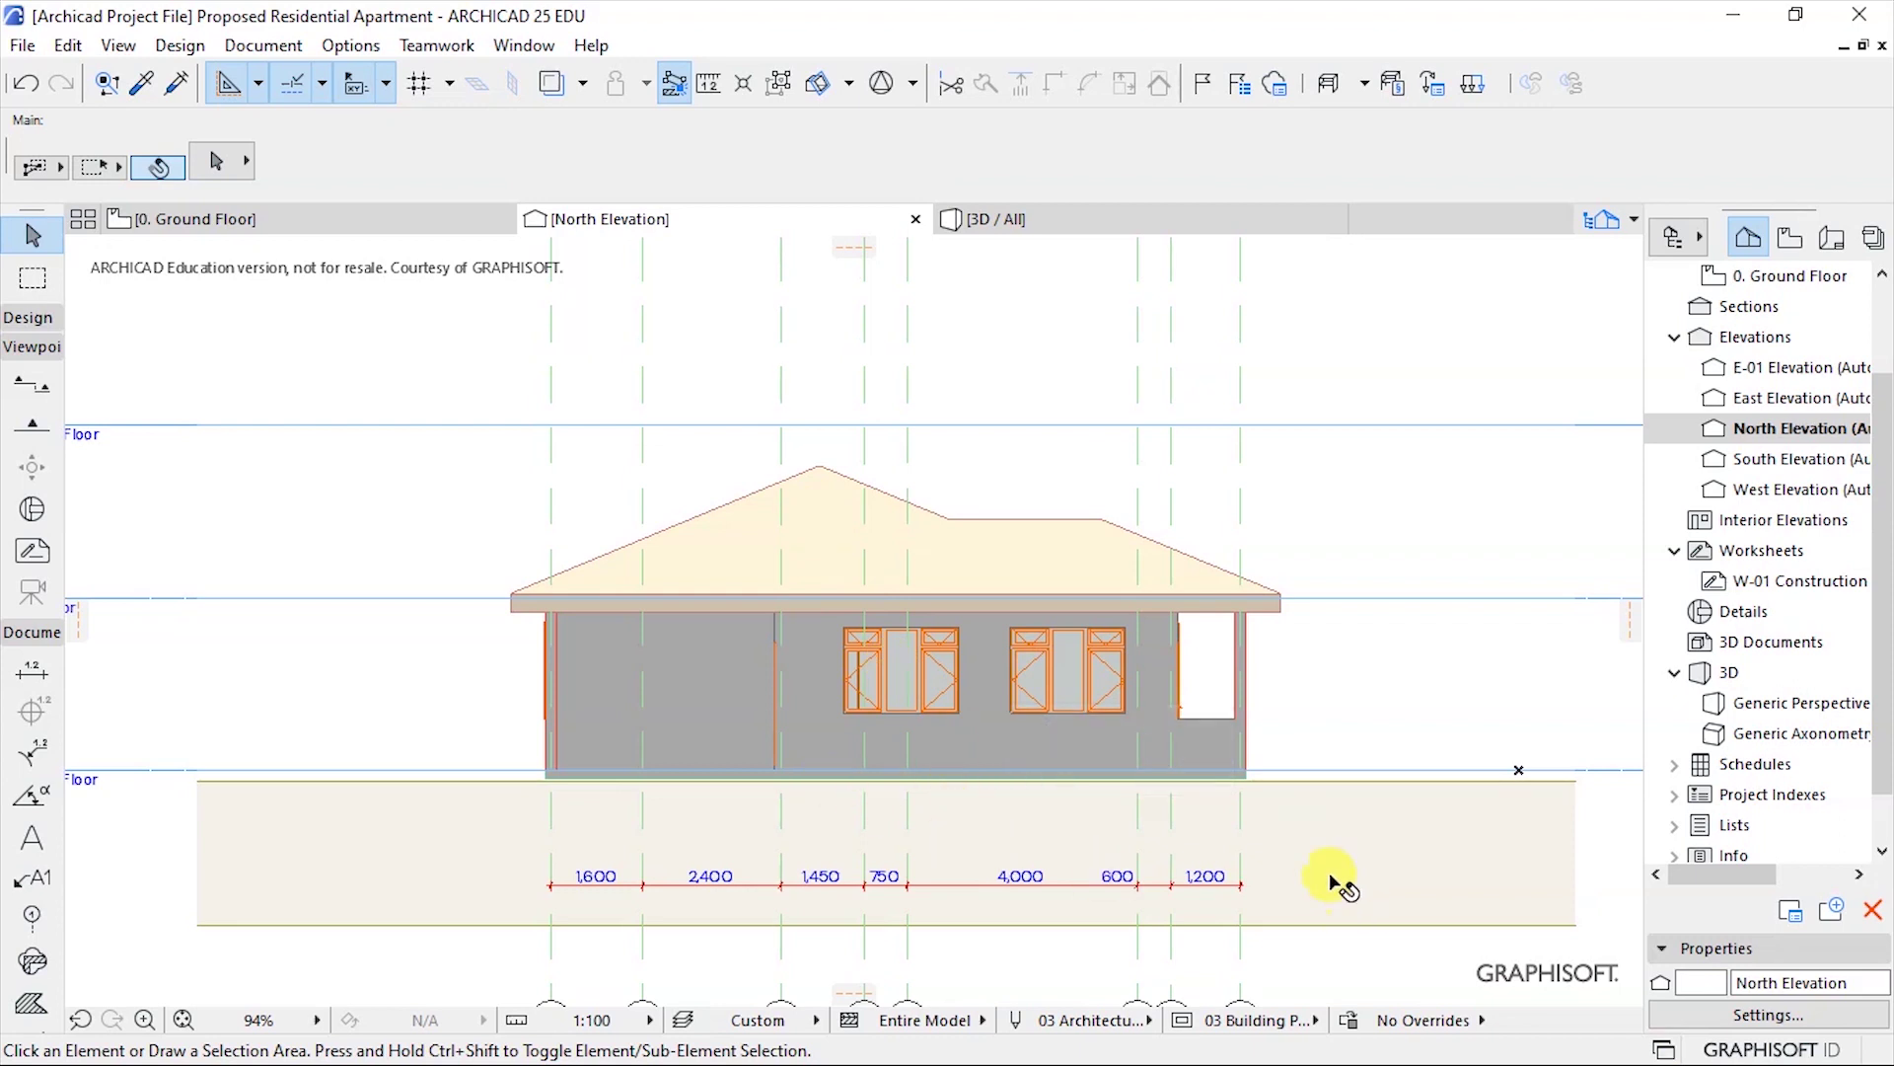
Select the terrain mesh beneath the building, review its extent in the North Elevation, and save the project.
scroll(1049, 727, down, 2)
scroll(1233, 695, up, 3)
click(1266, 657)
scroll(1335, 766, down, 4)
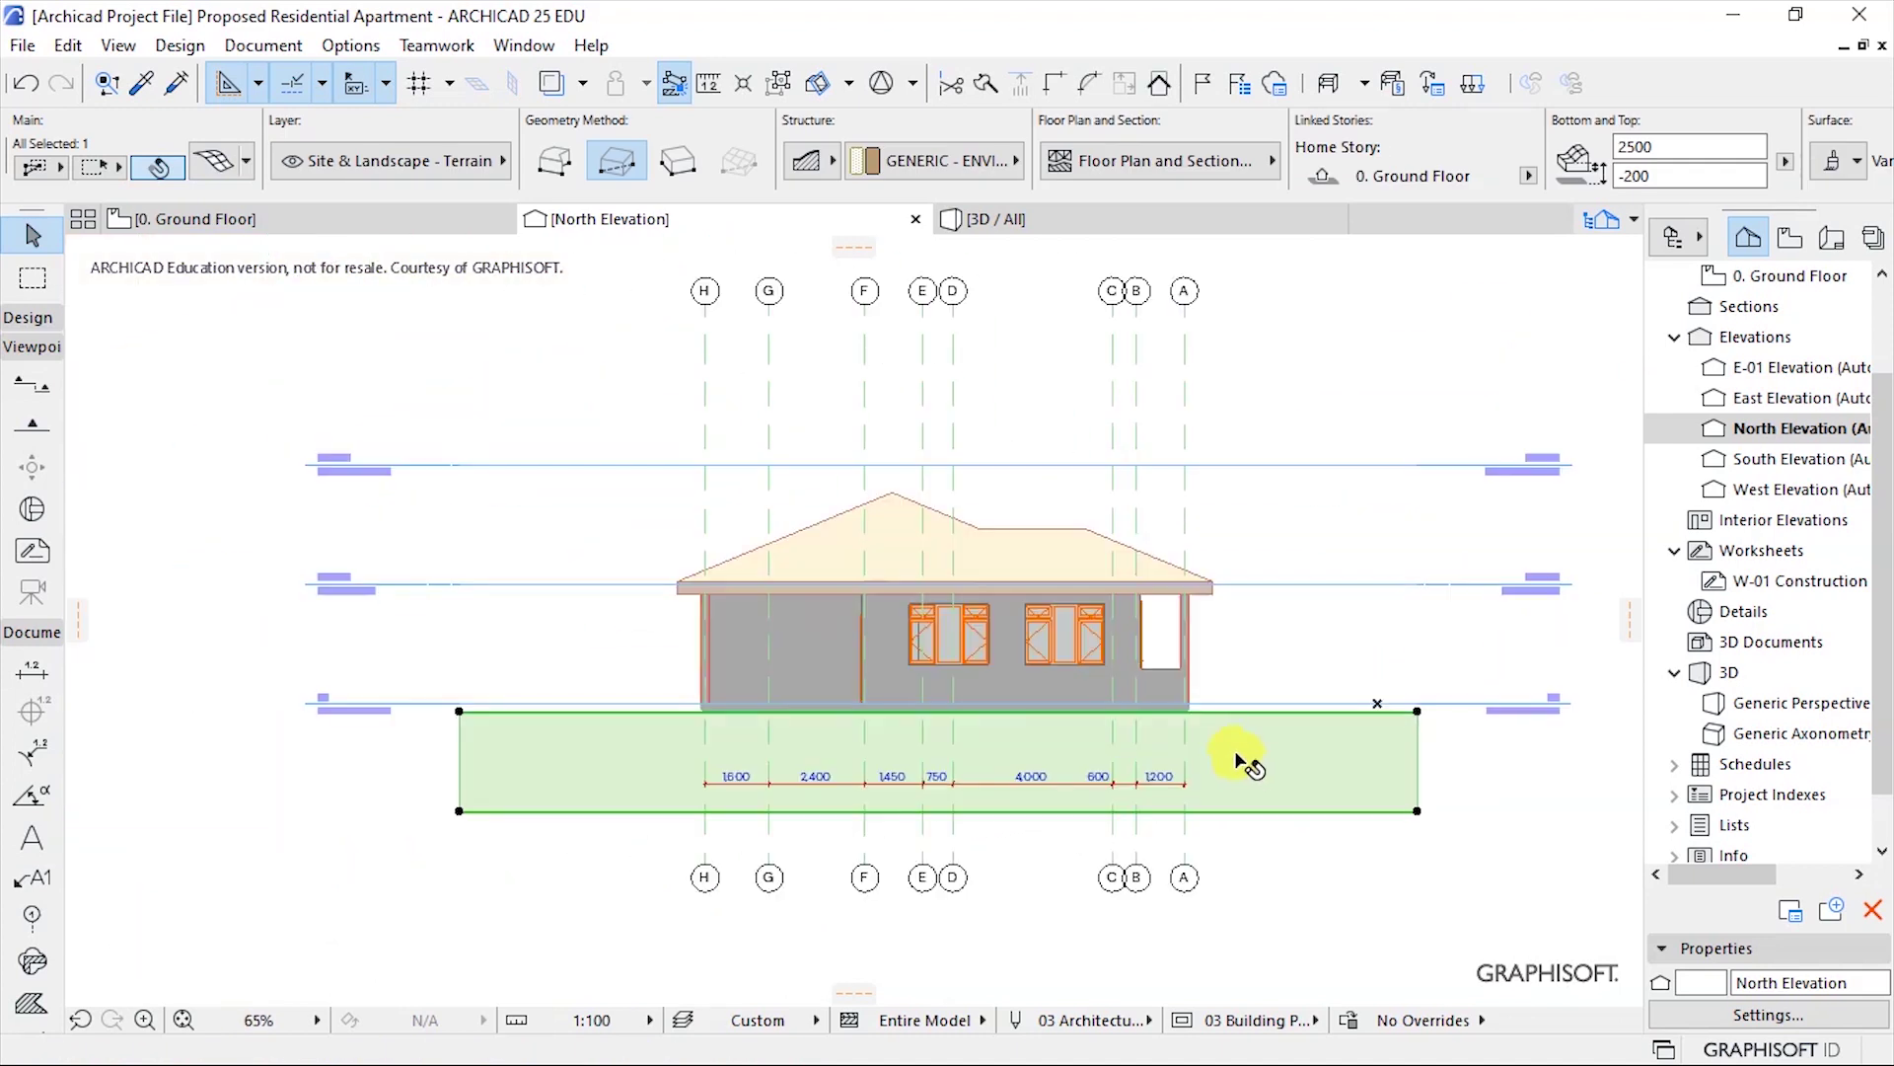
scroll(1198, 656, up, 1)
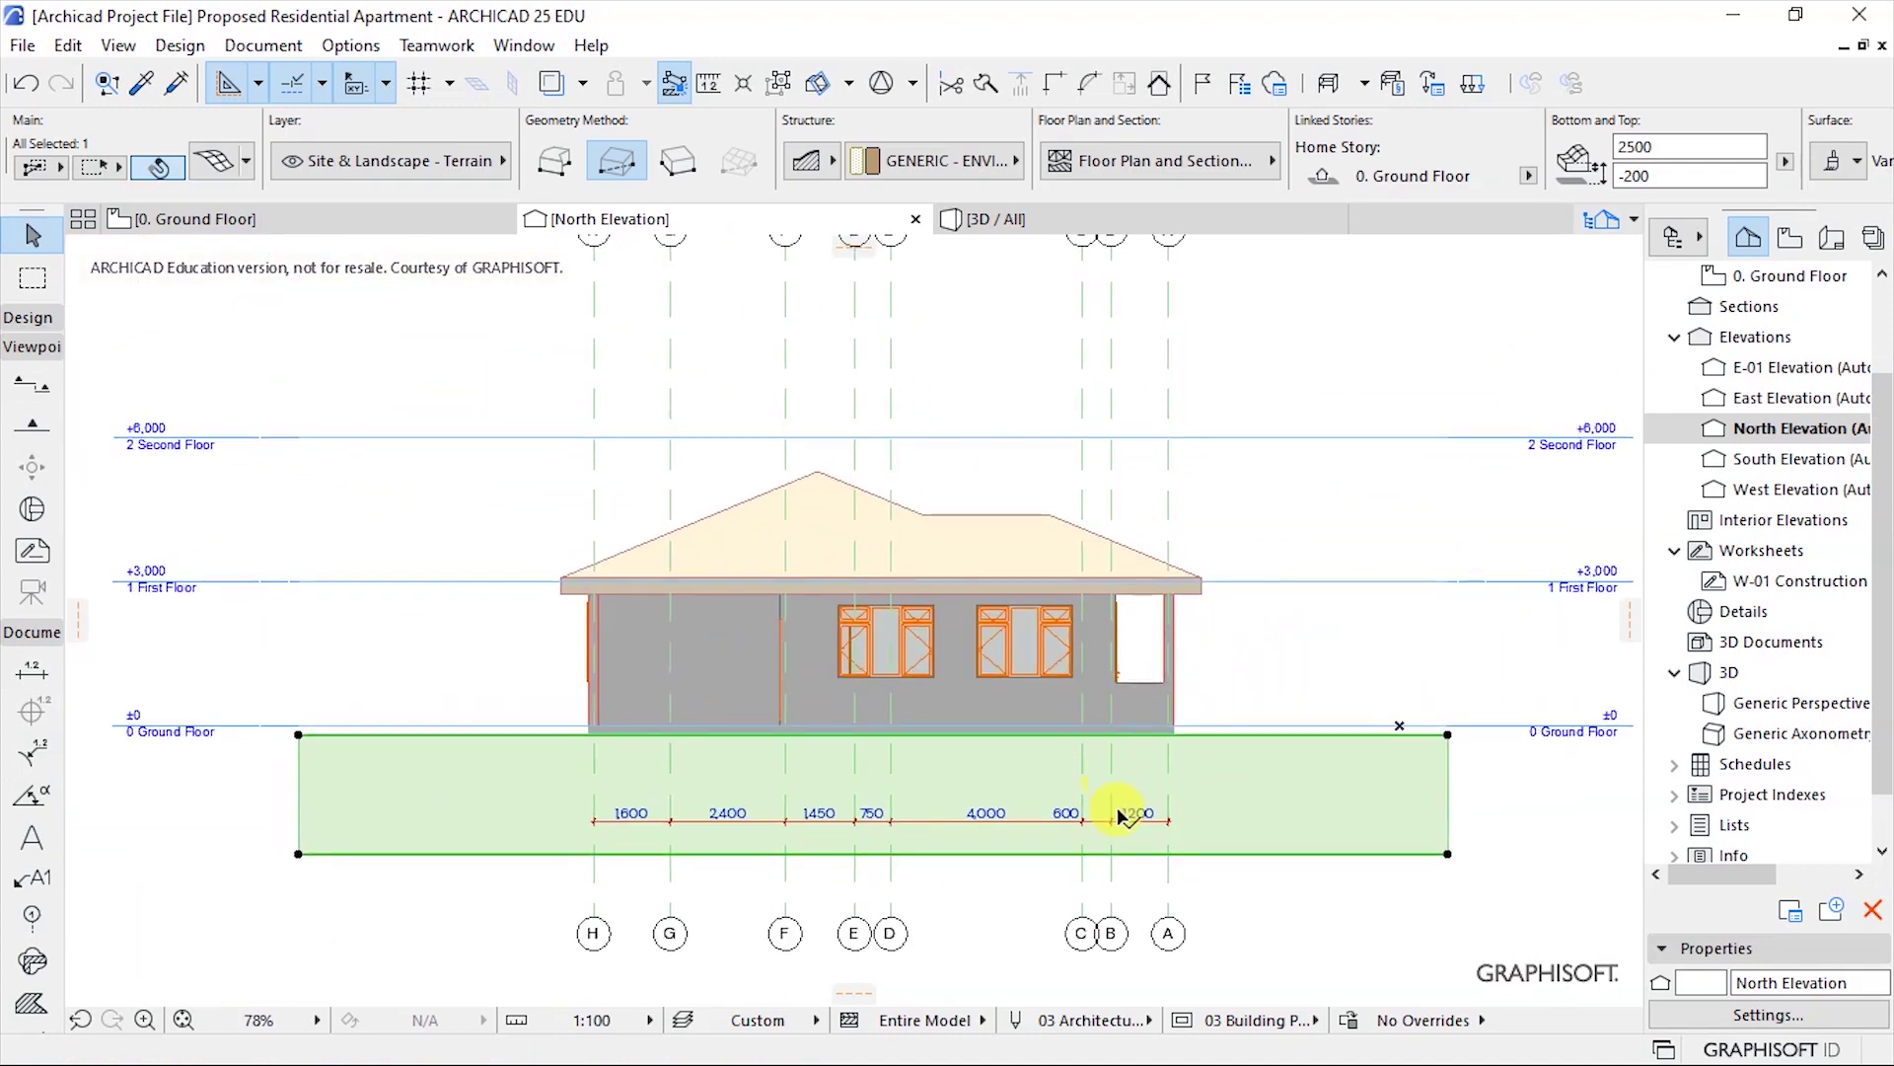
scroll(1226, 658, up, 1)
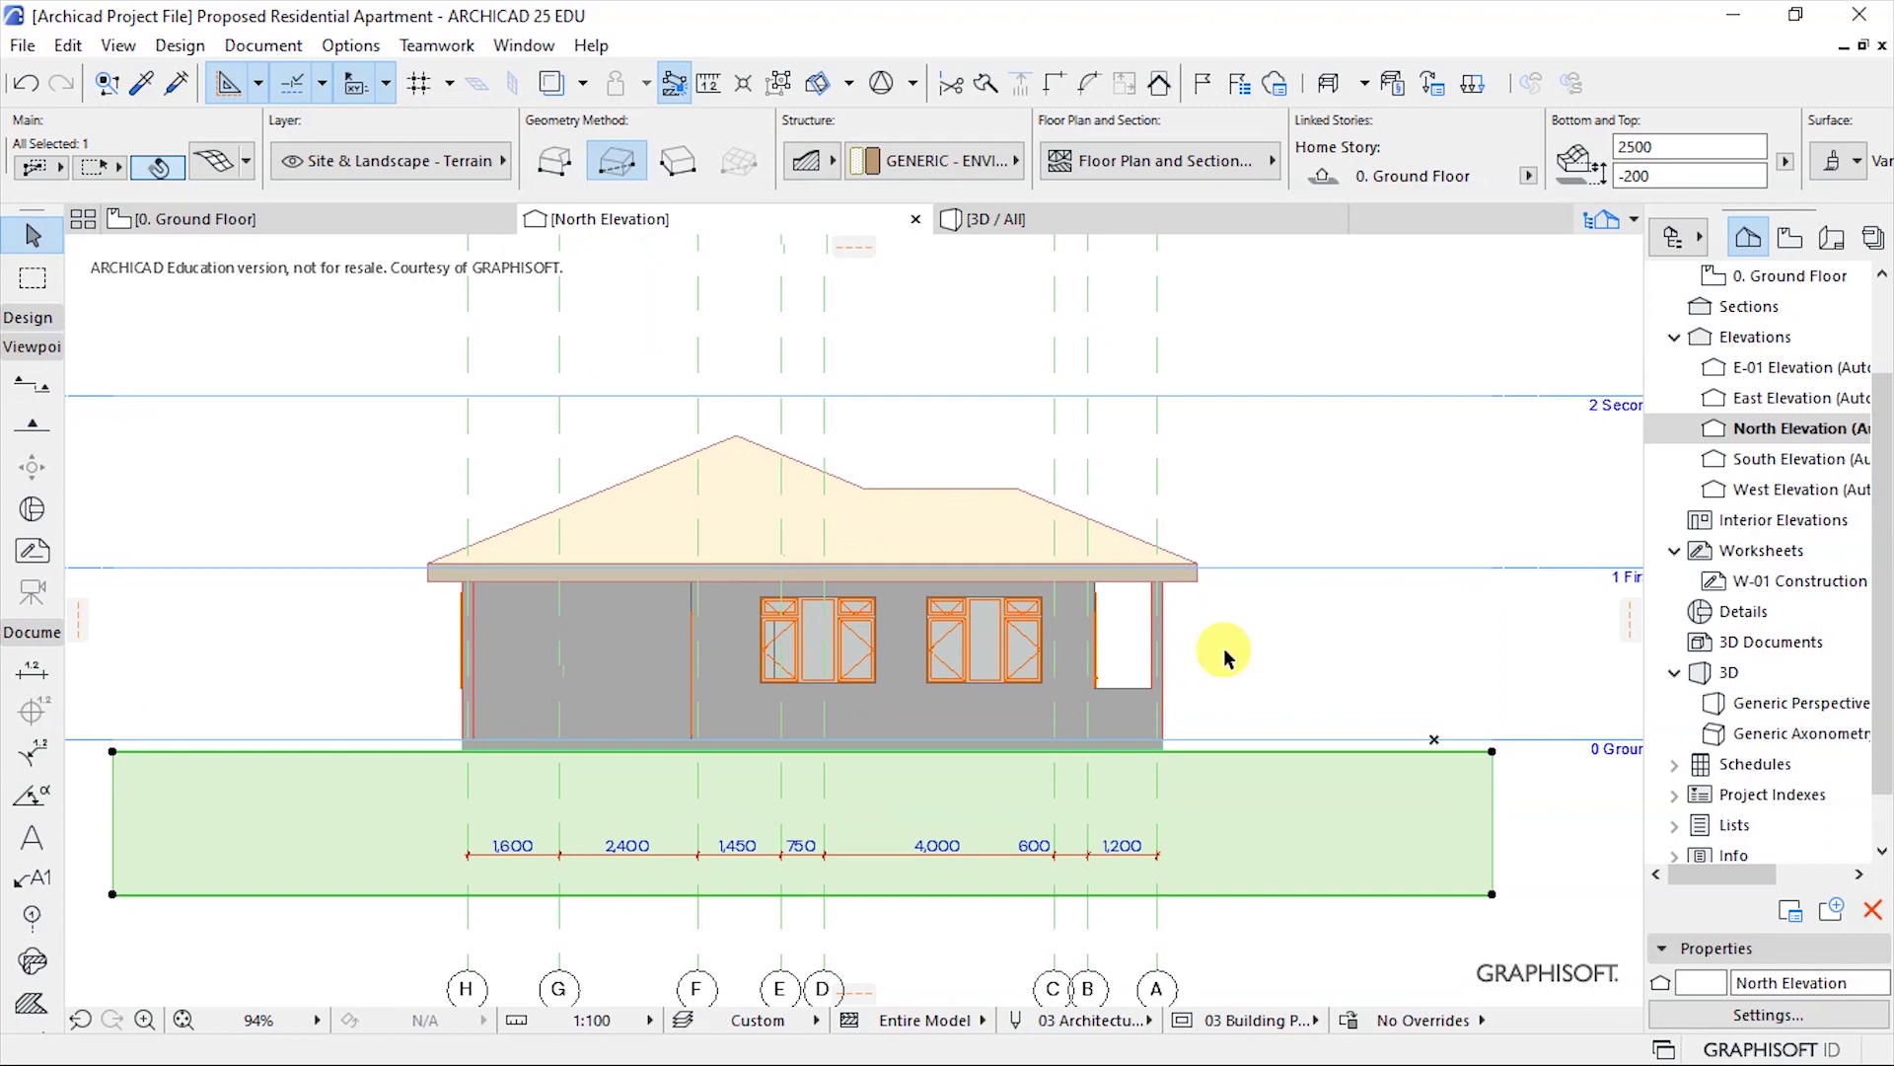
scroll(1273, 657, down, 1)
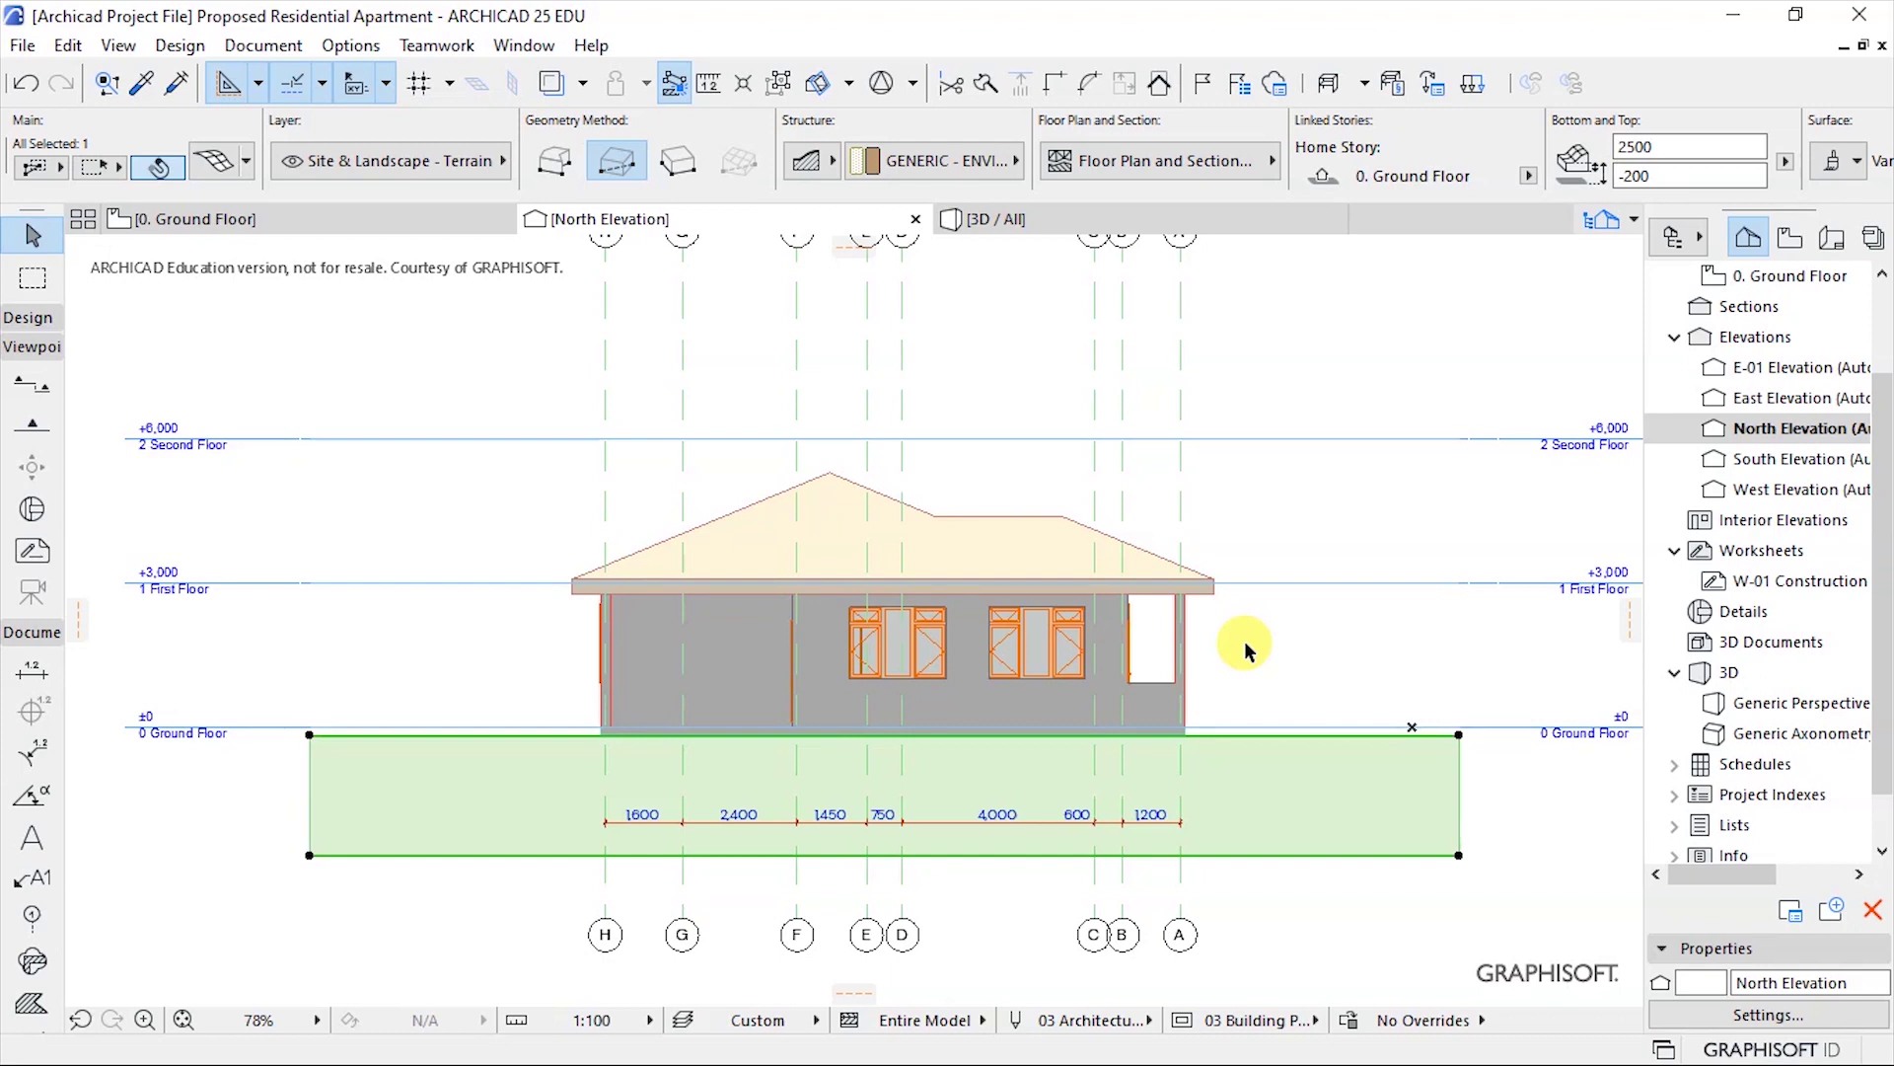
key(ctrl+s)
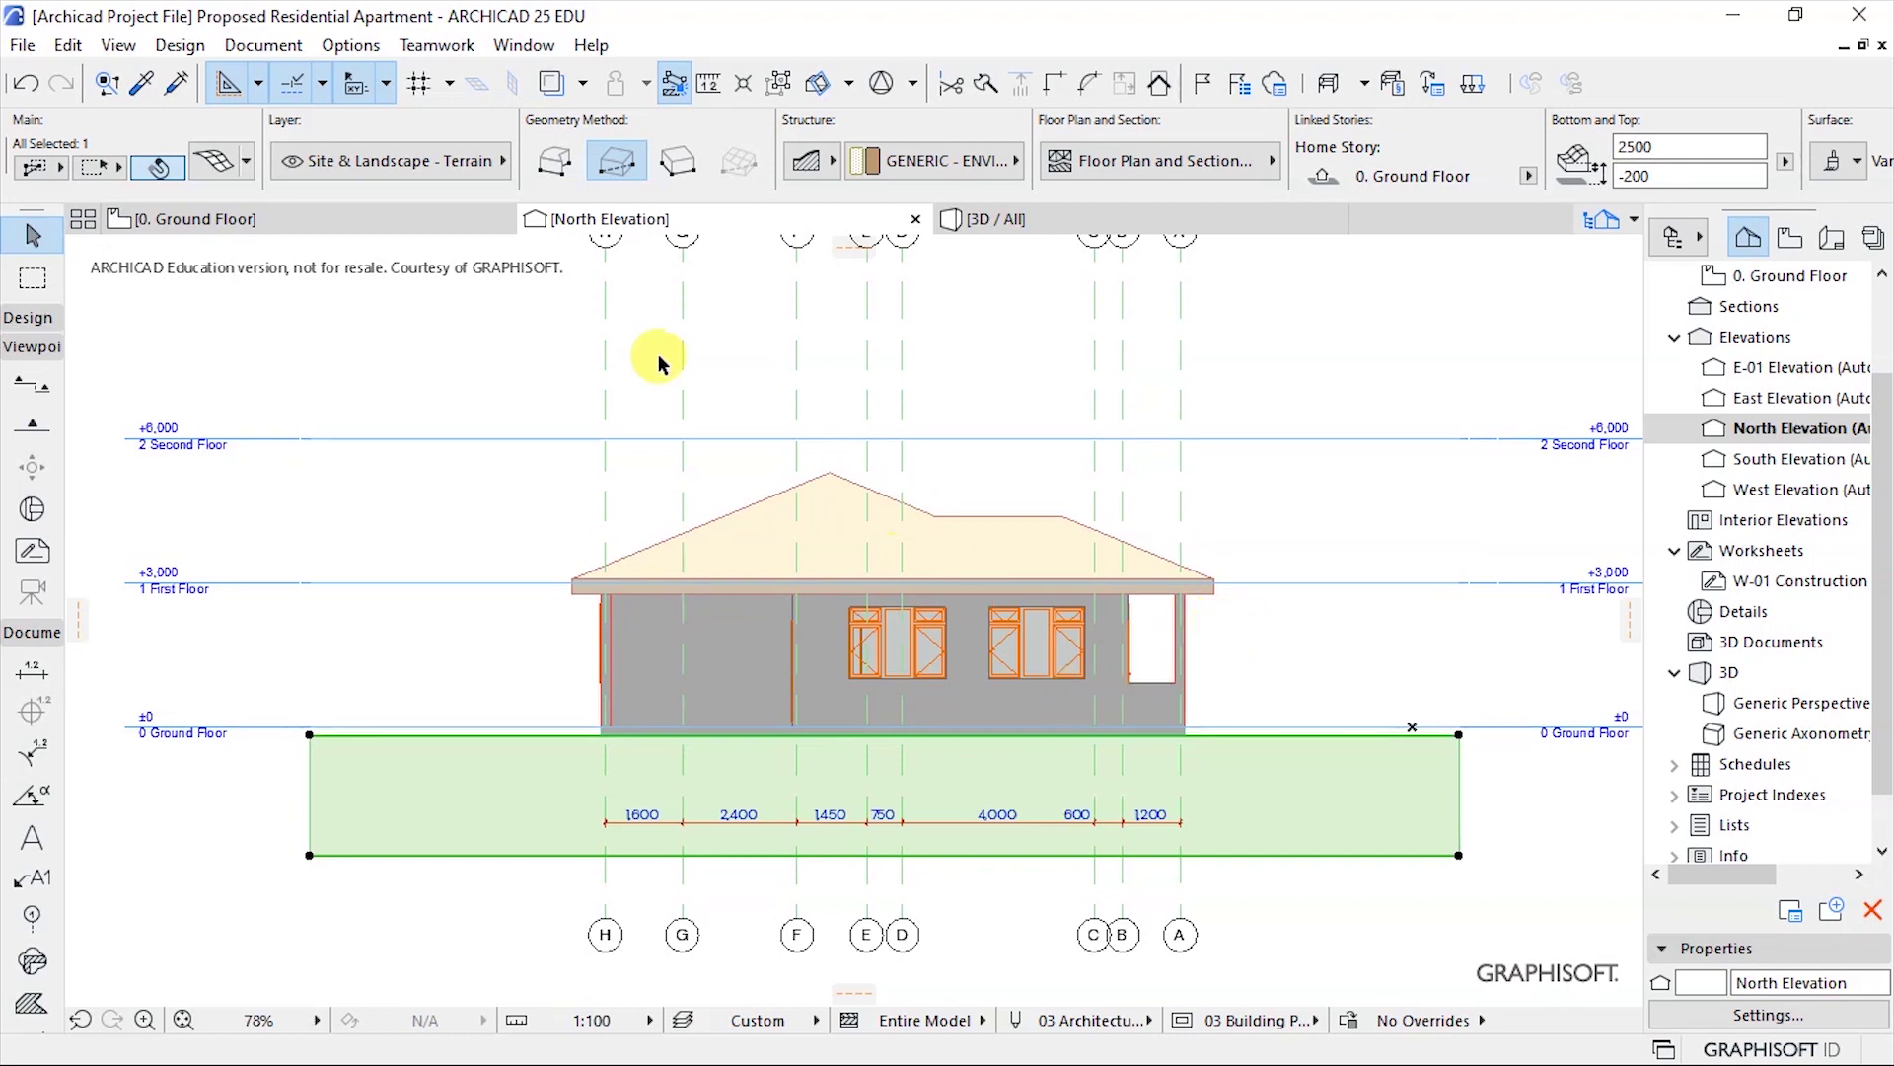
Turn off Show Grid Elements in the North Elevation's Grid Tool settings and apply the change.
scroll(845, 484, down, 1)
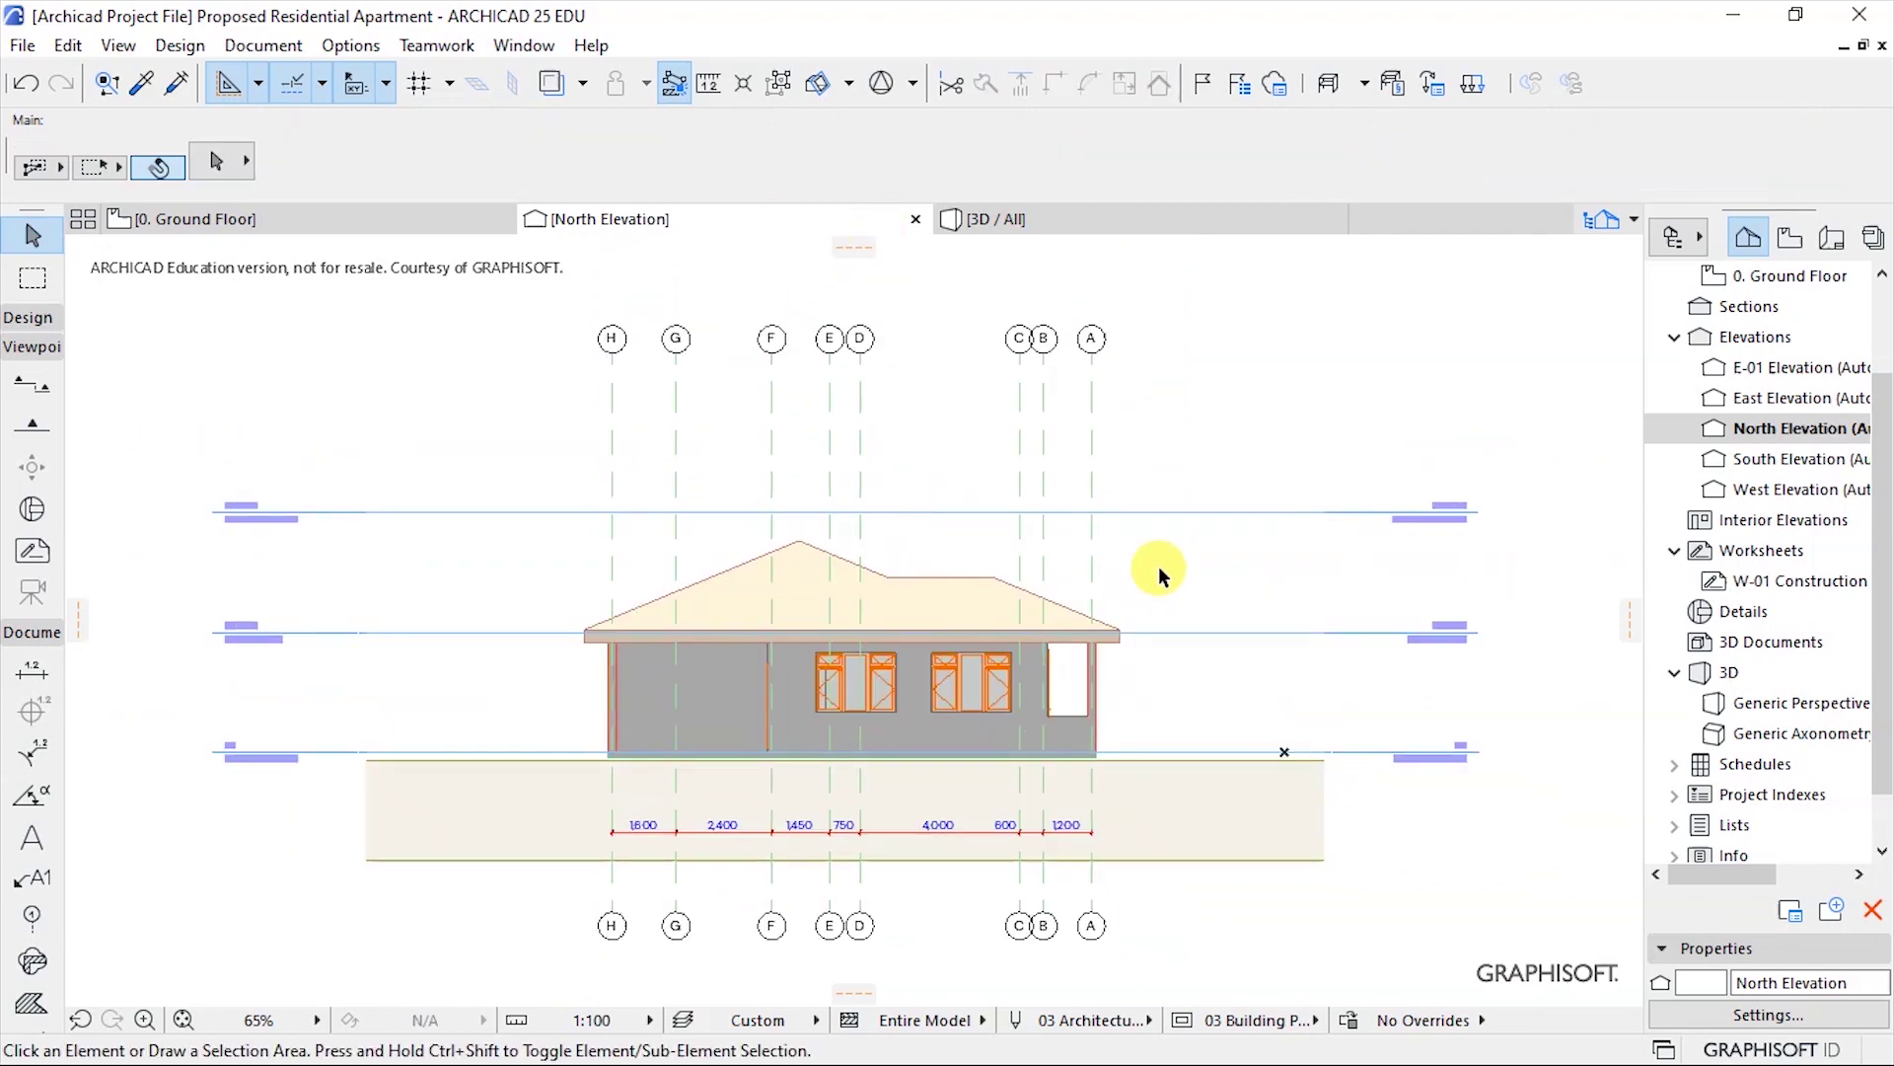
right_click(1159, 575)
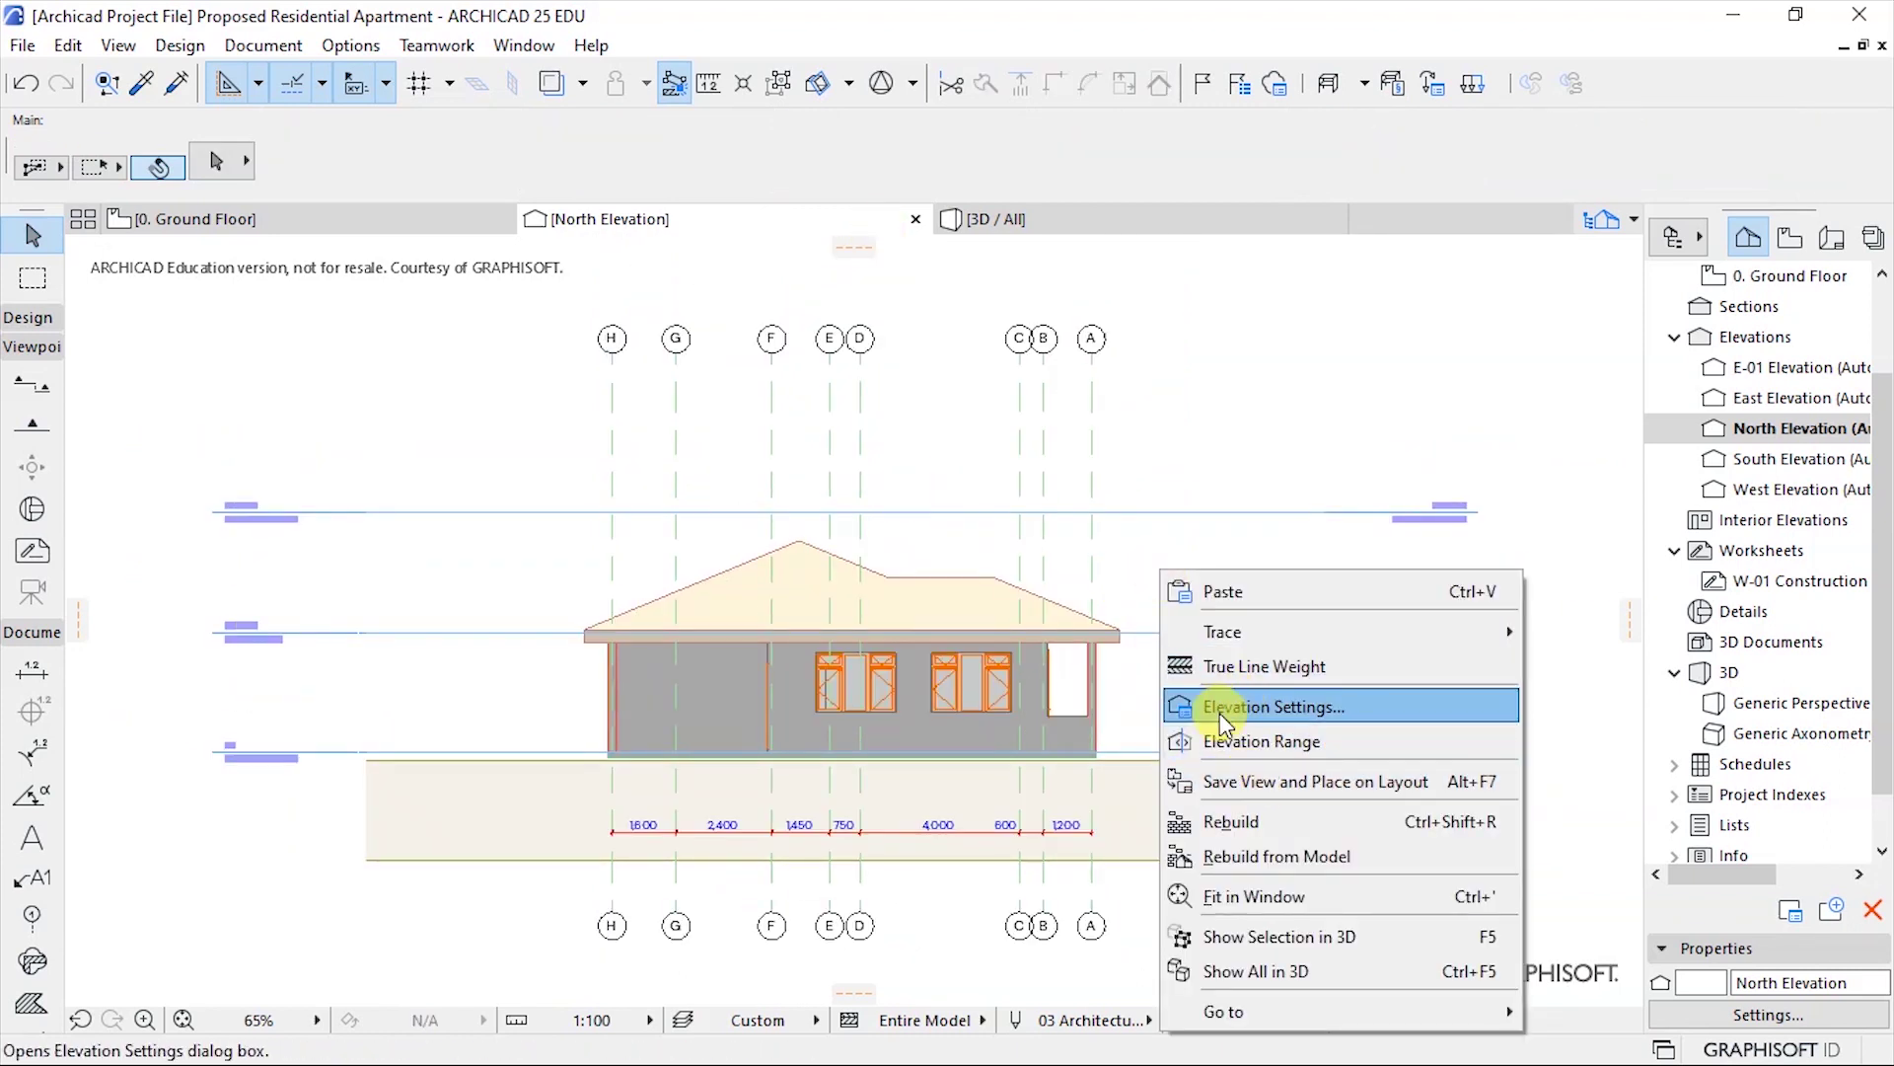
click(1152, 549)
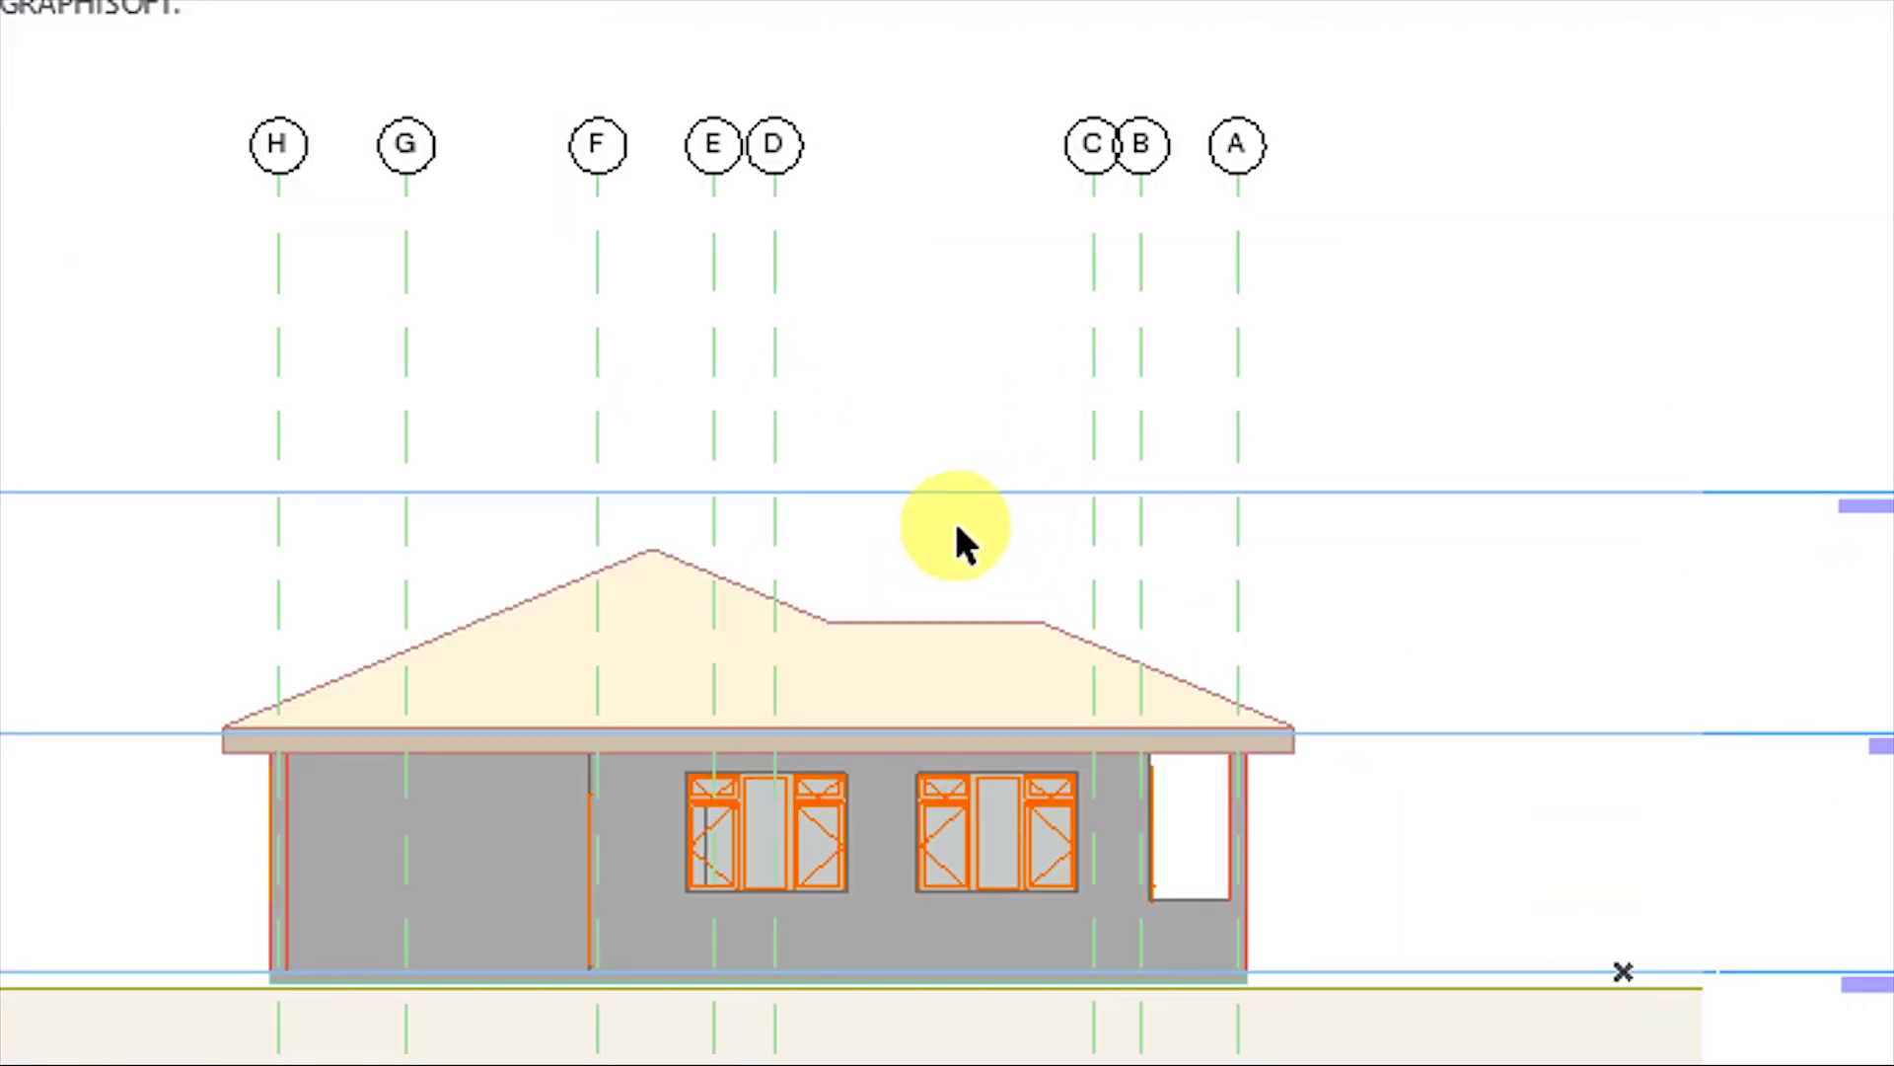
right_click(955, 533)
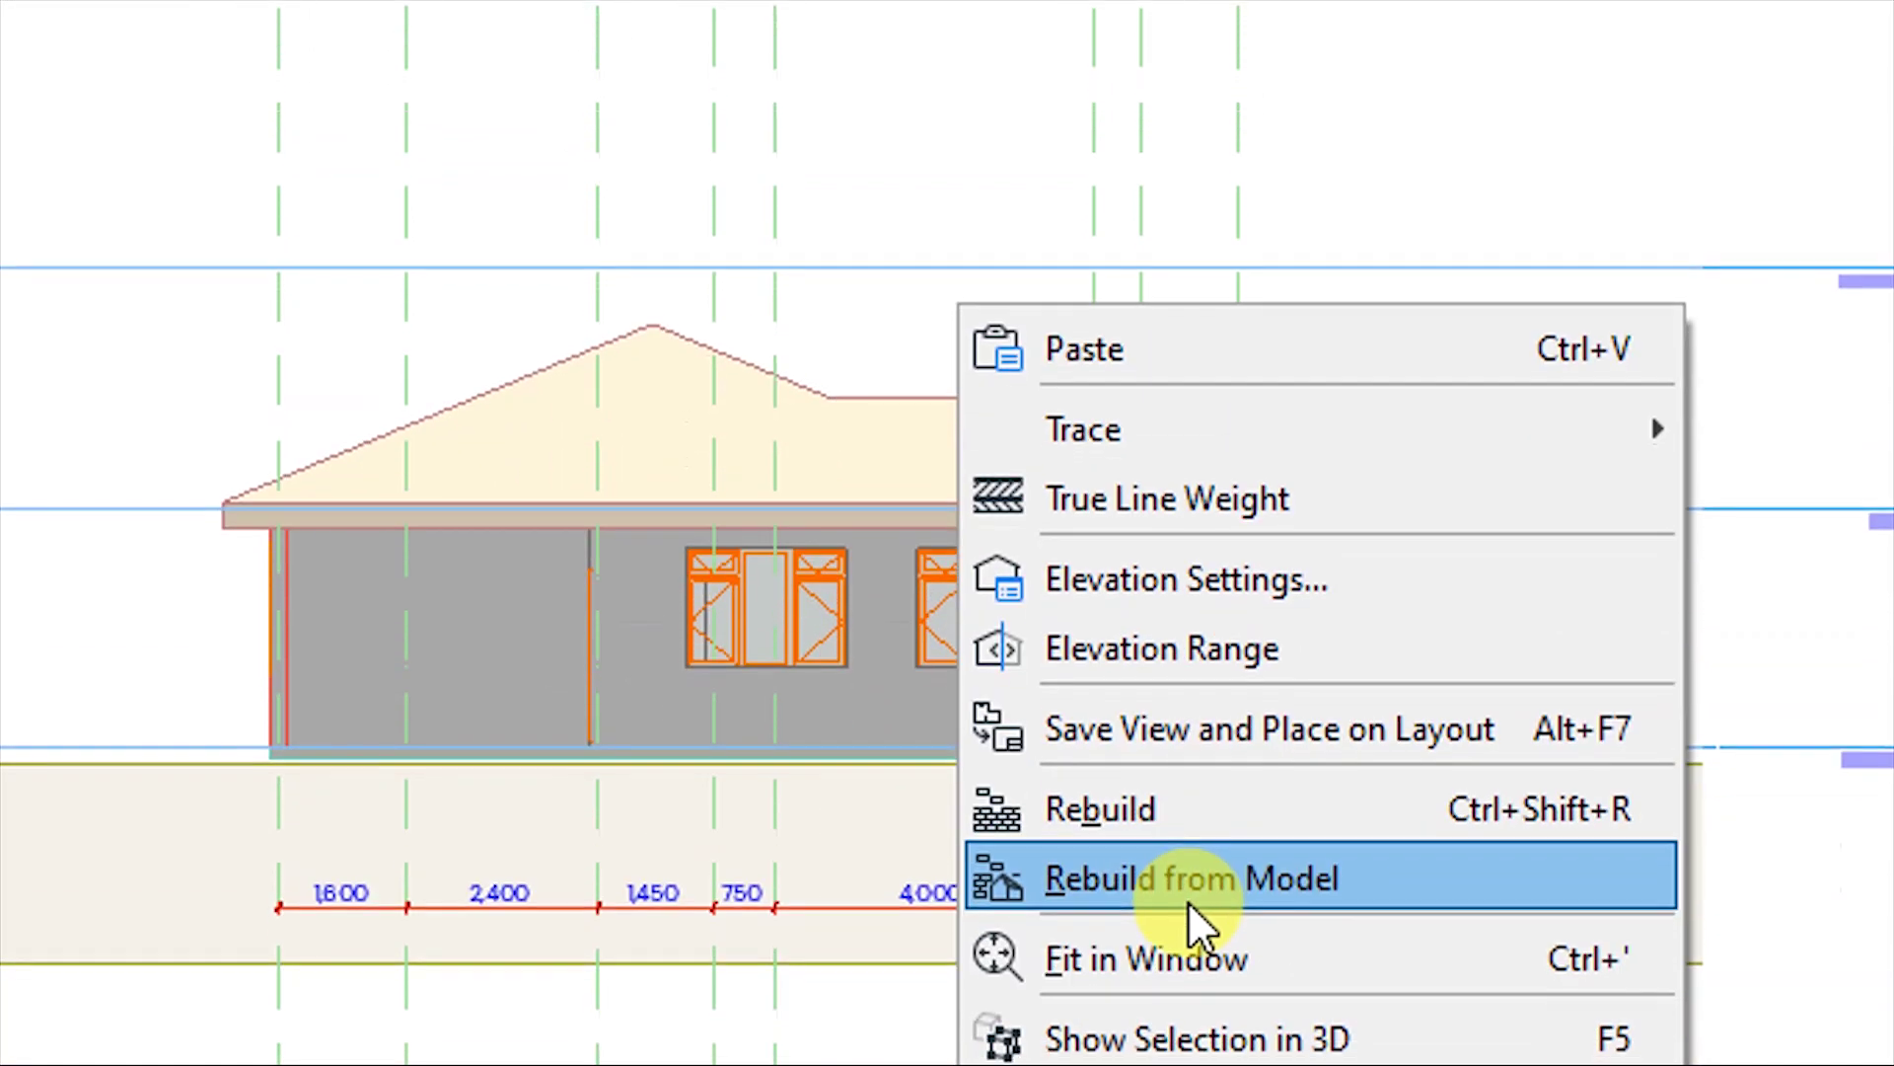
click(1187, 807)
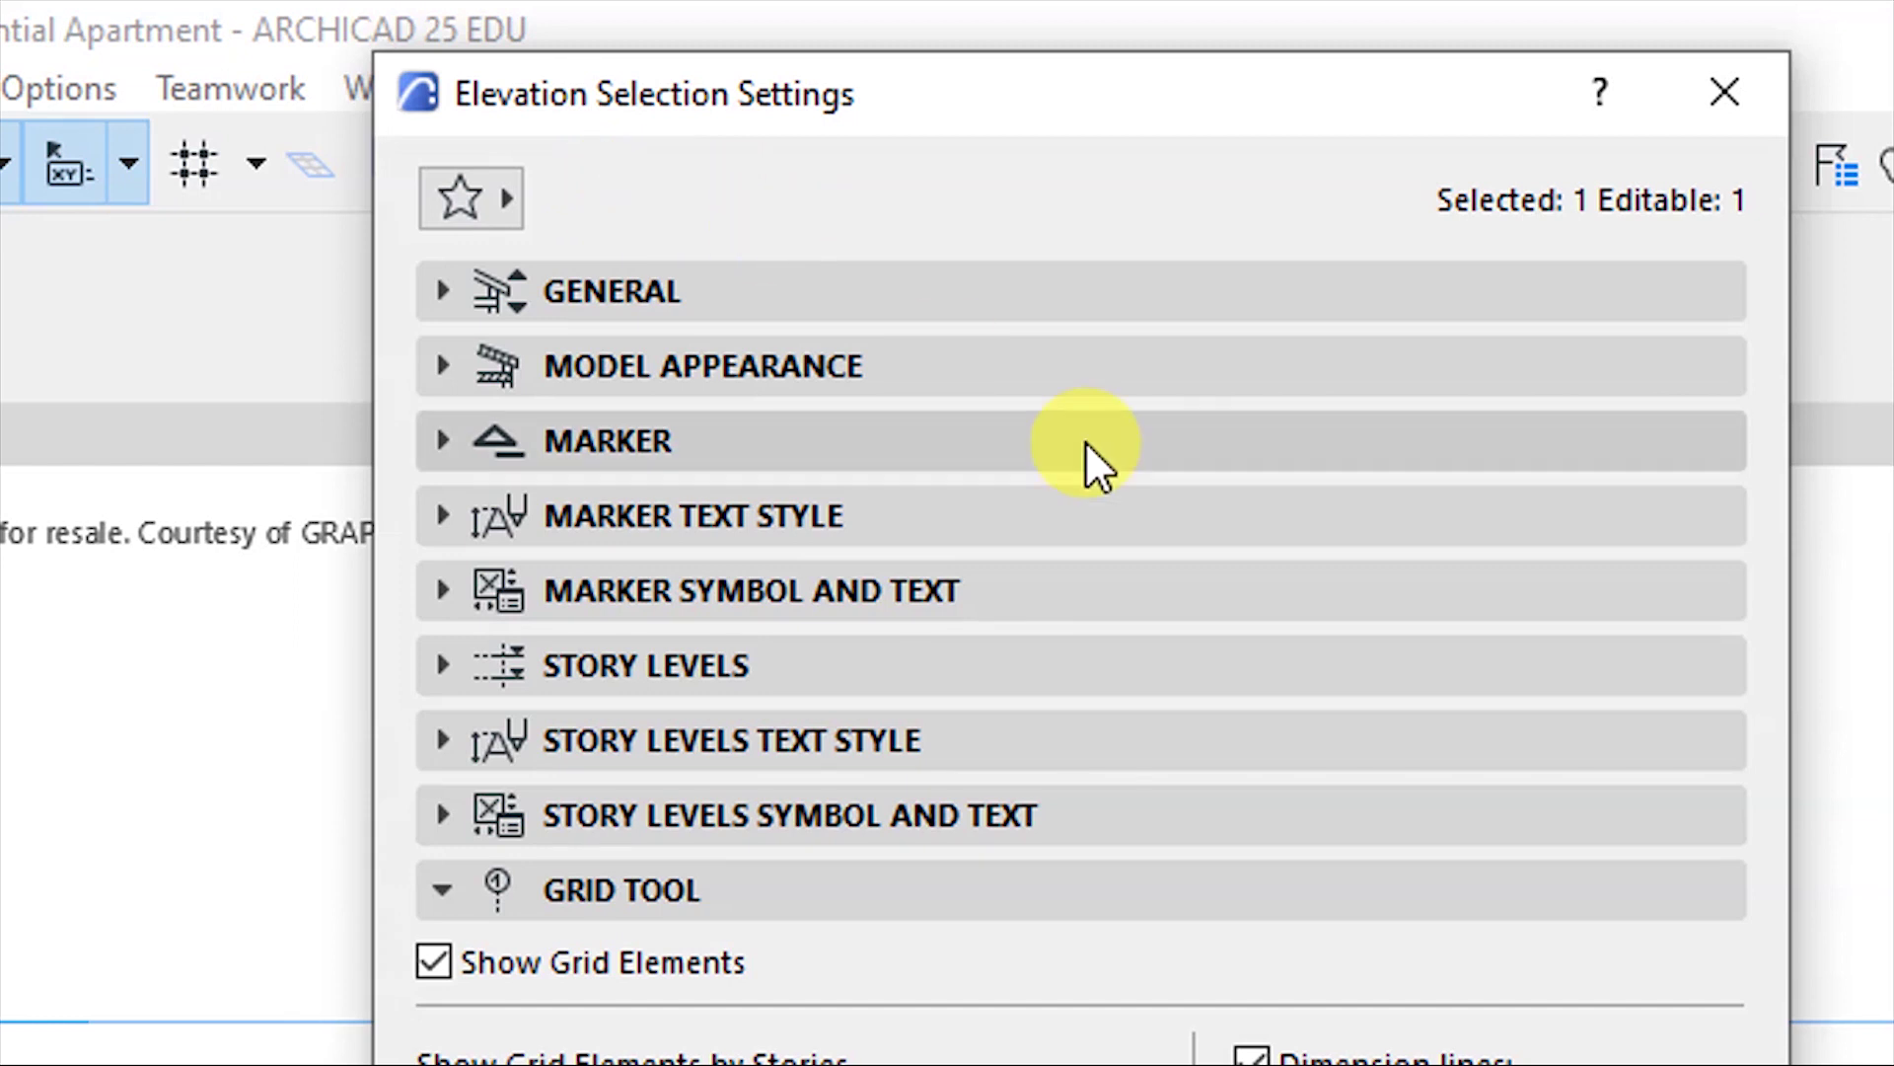
click(1083, 888)
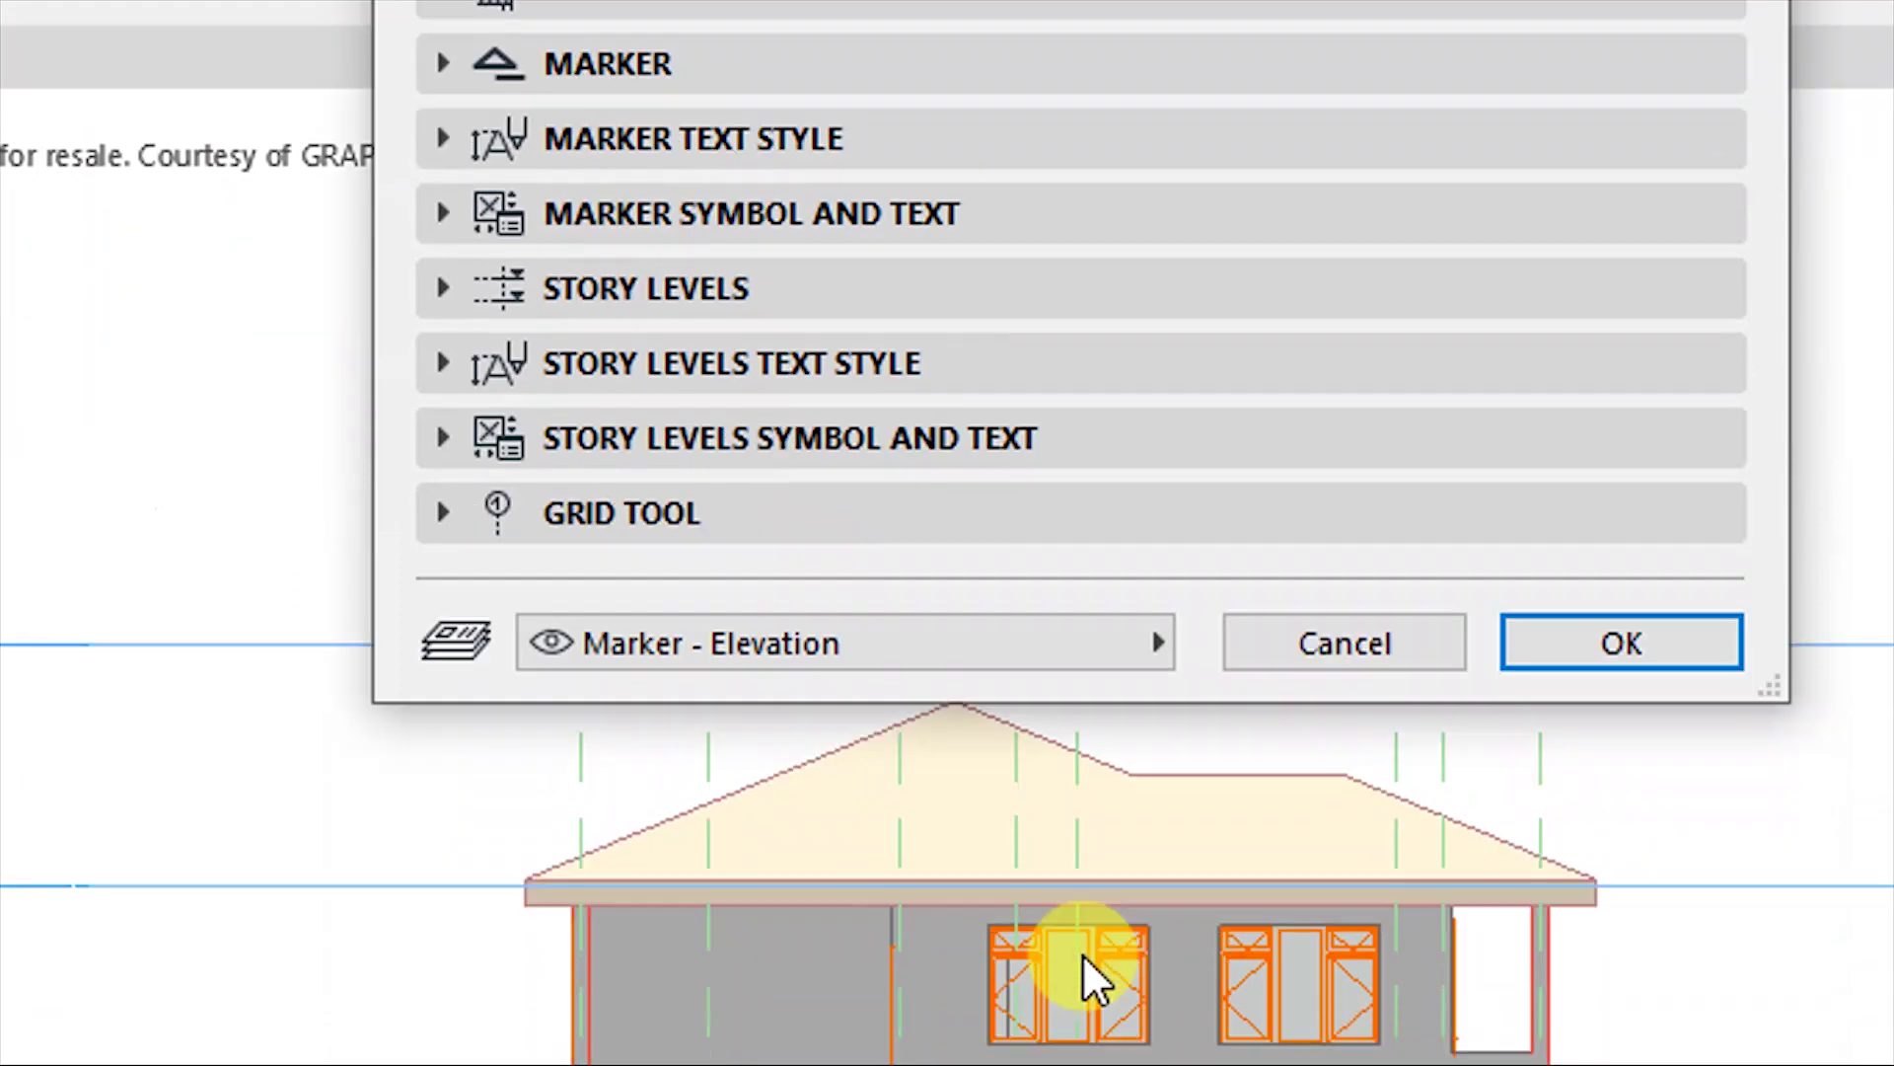
click(663, 373)
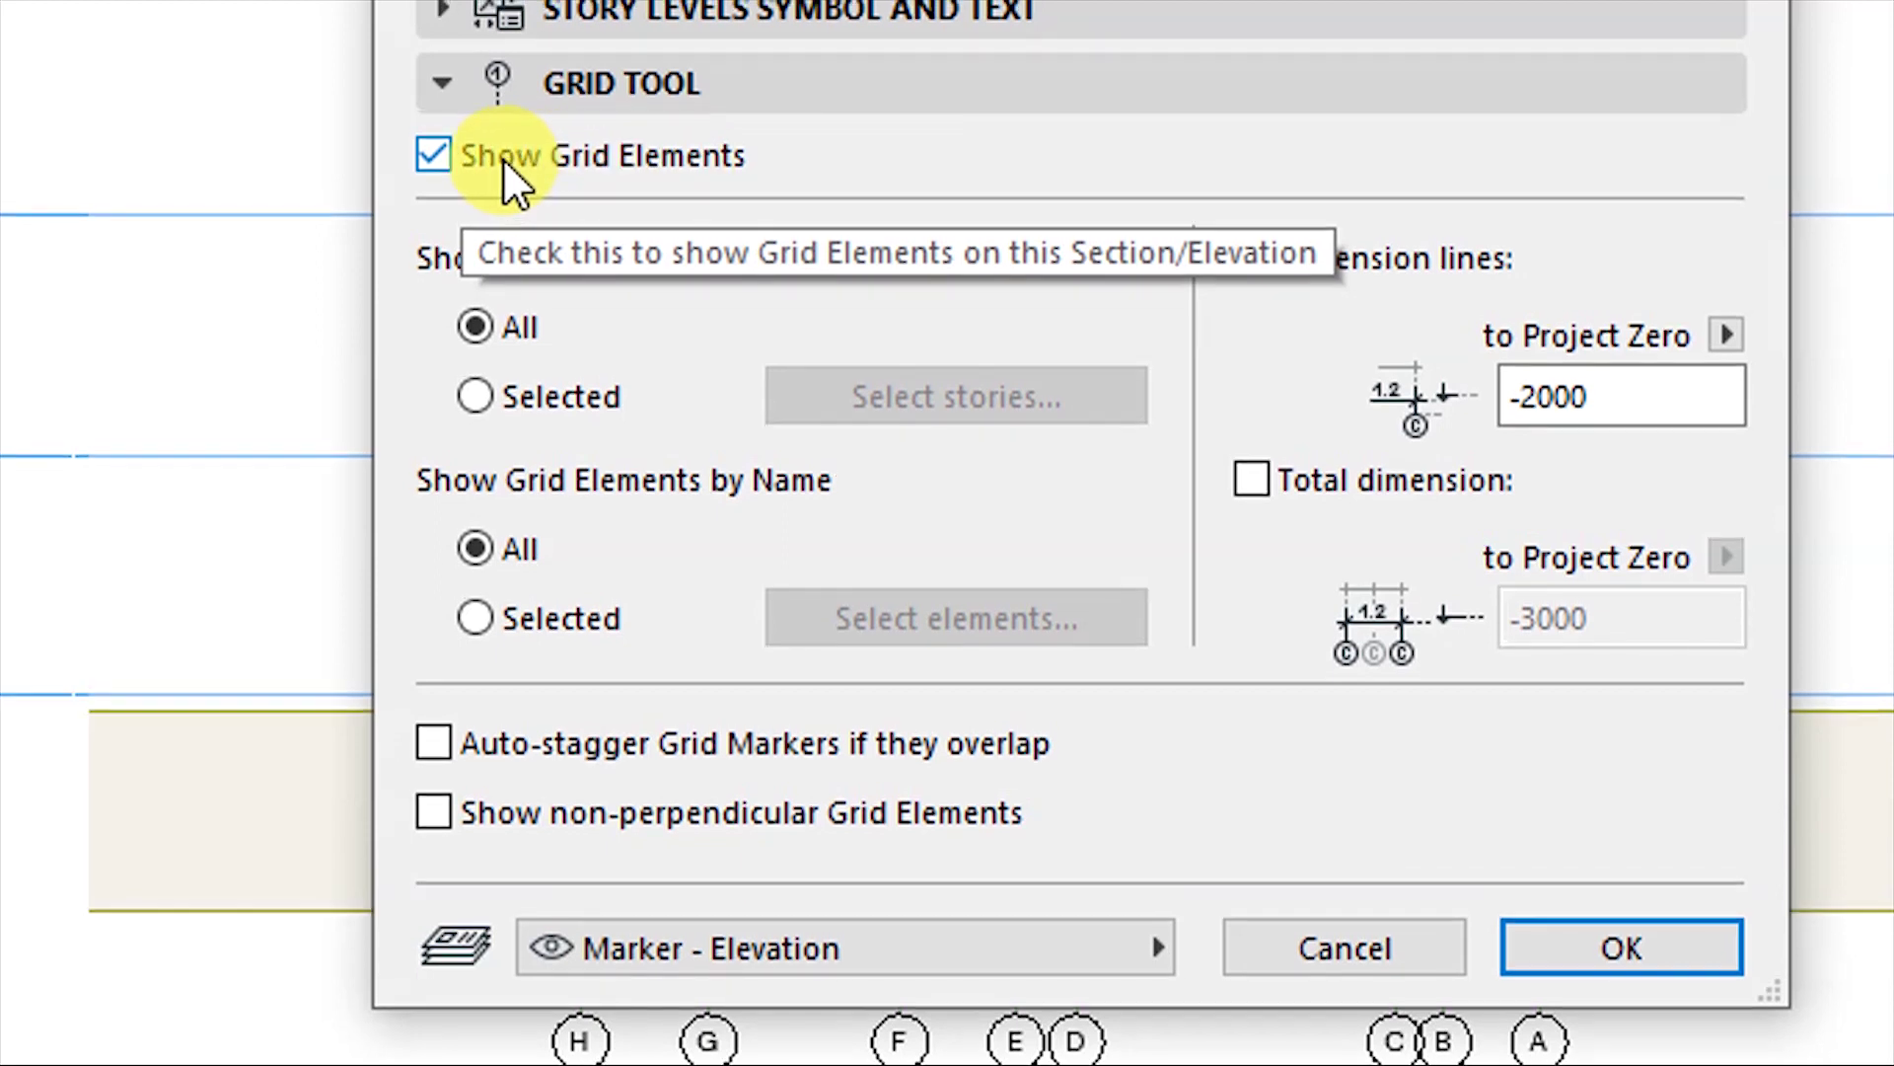
click(435, 160)
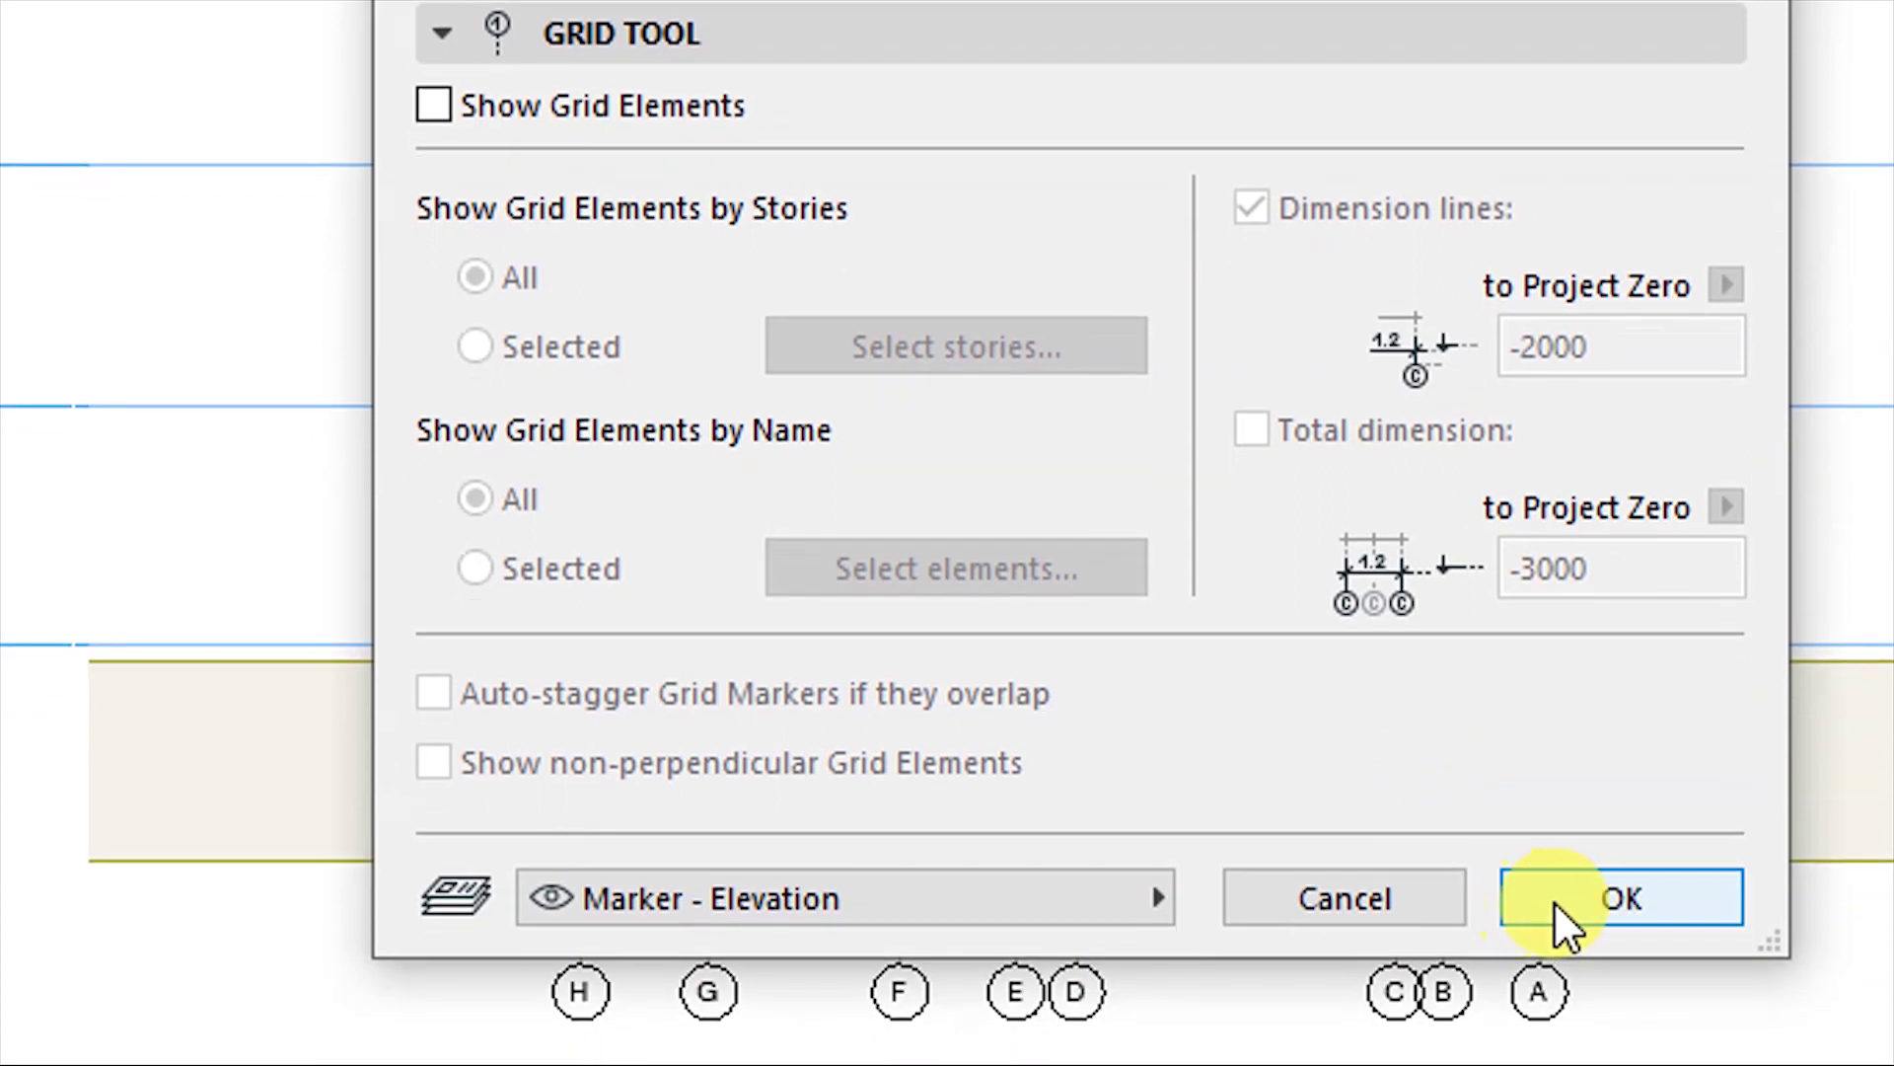
click(1564, 1002)
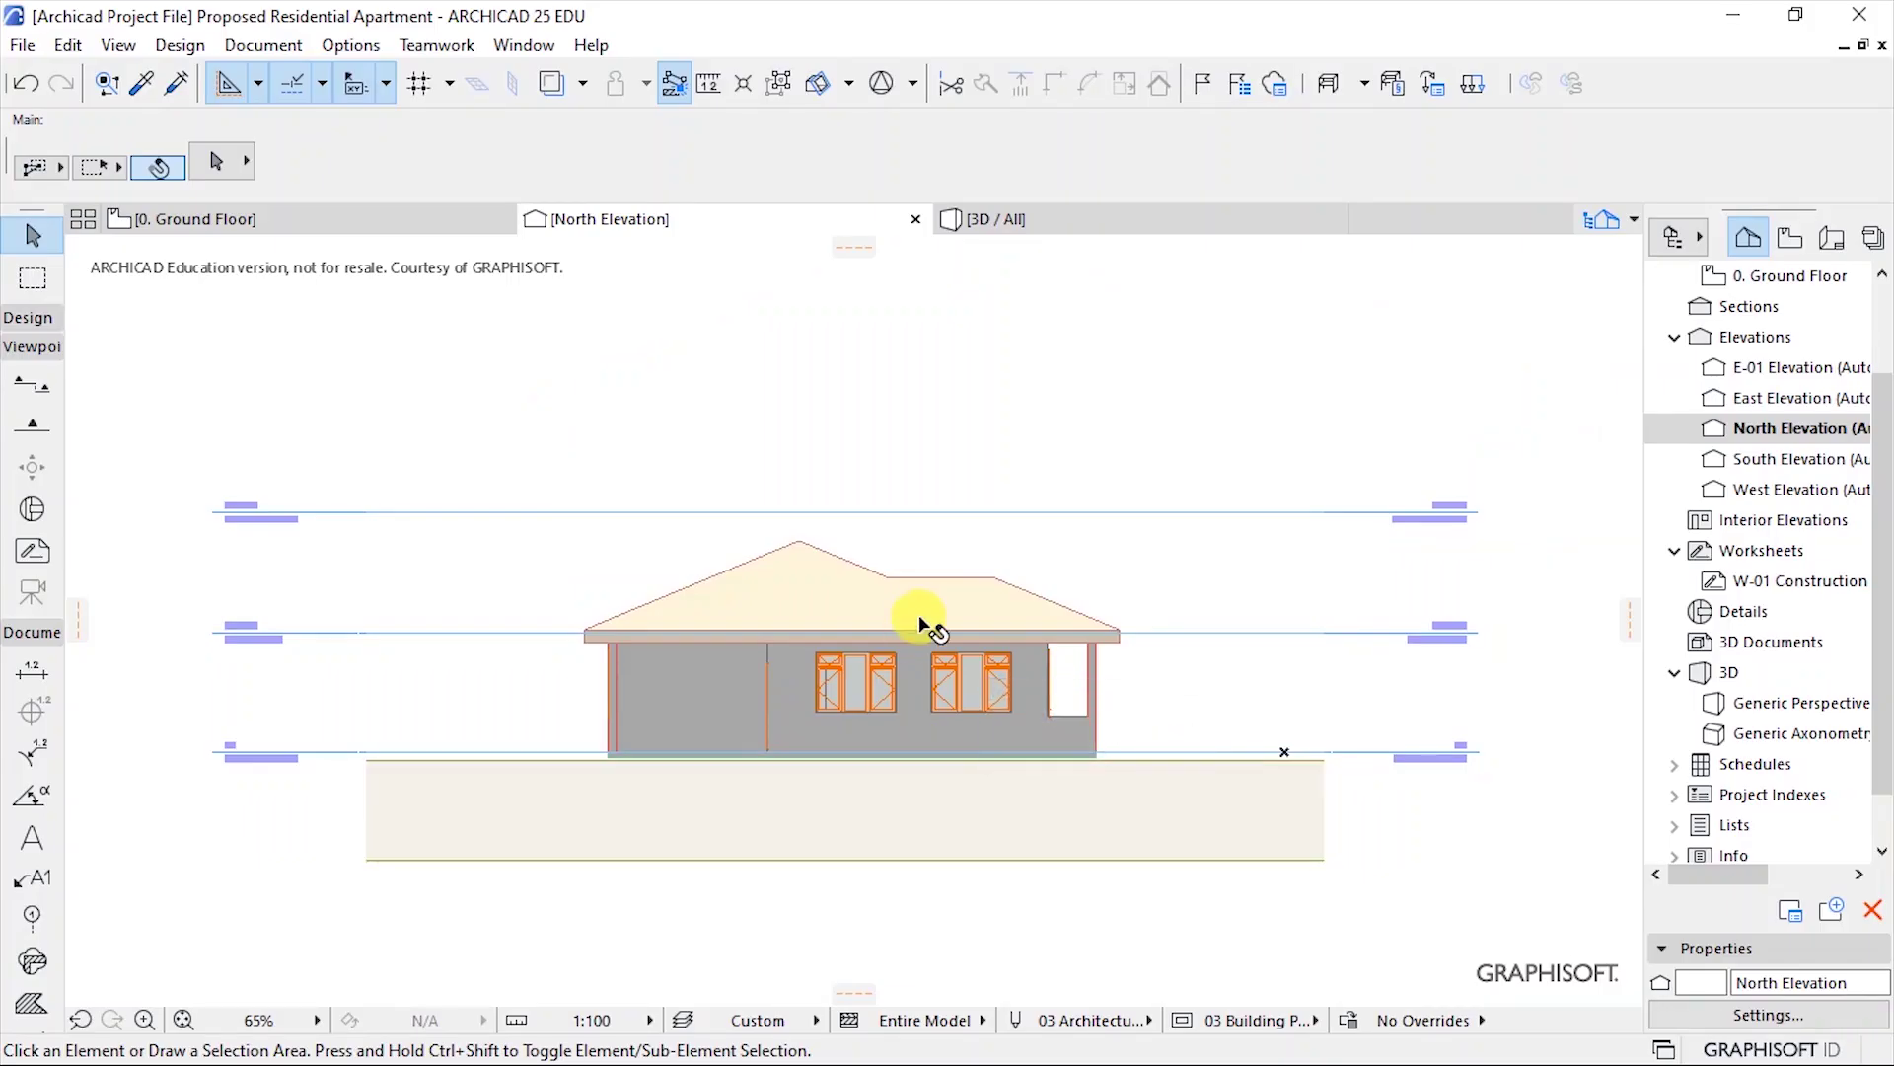
Examine the North Elevation's building outline and story levels, and select the terrain mesh briefly to inspect it.
scroll(718, 632, up, 3)
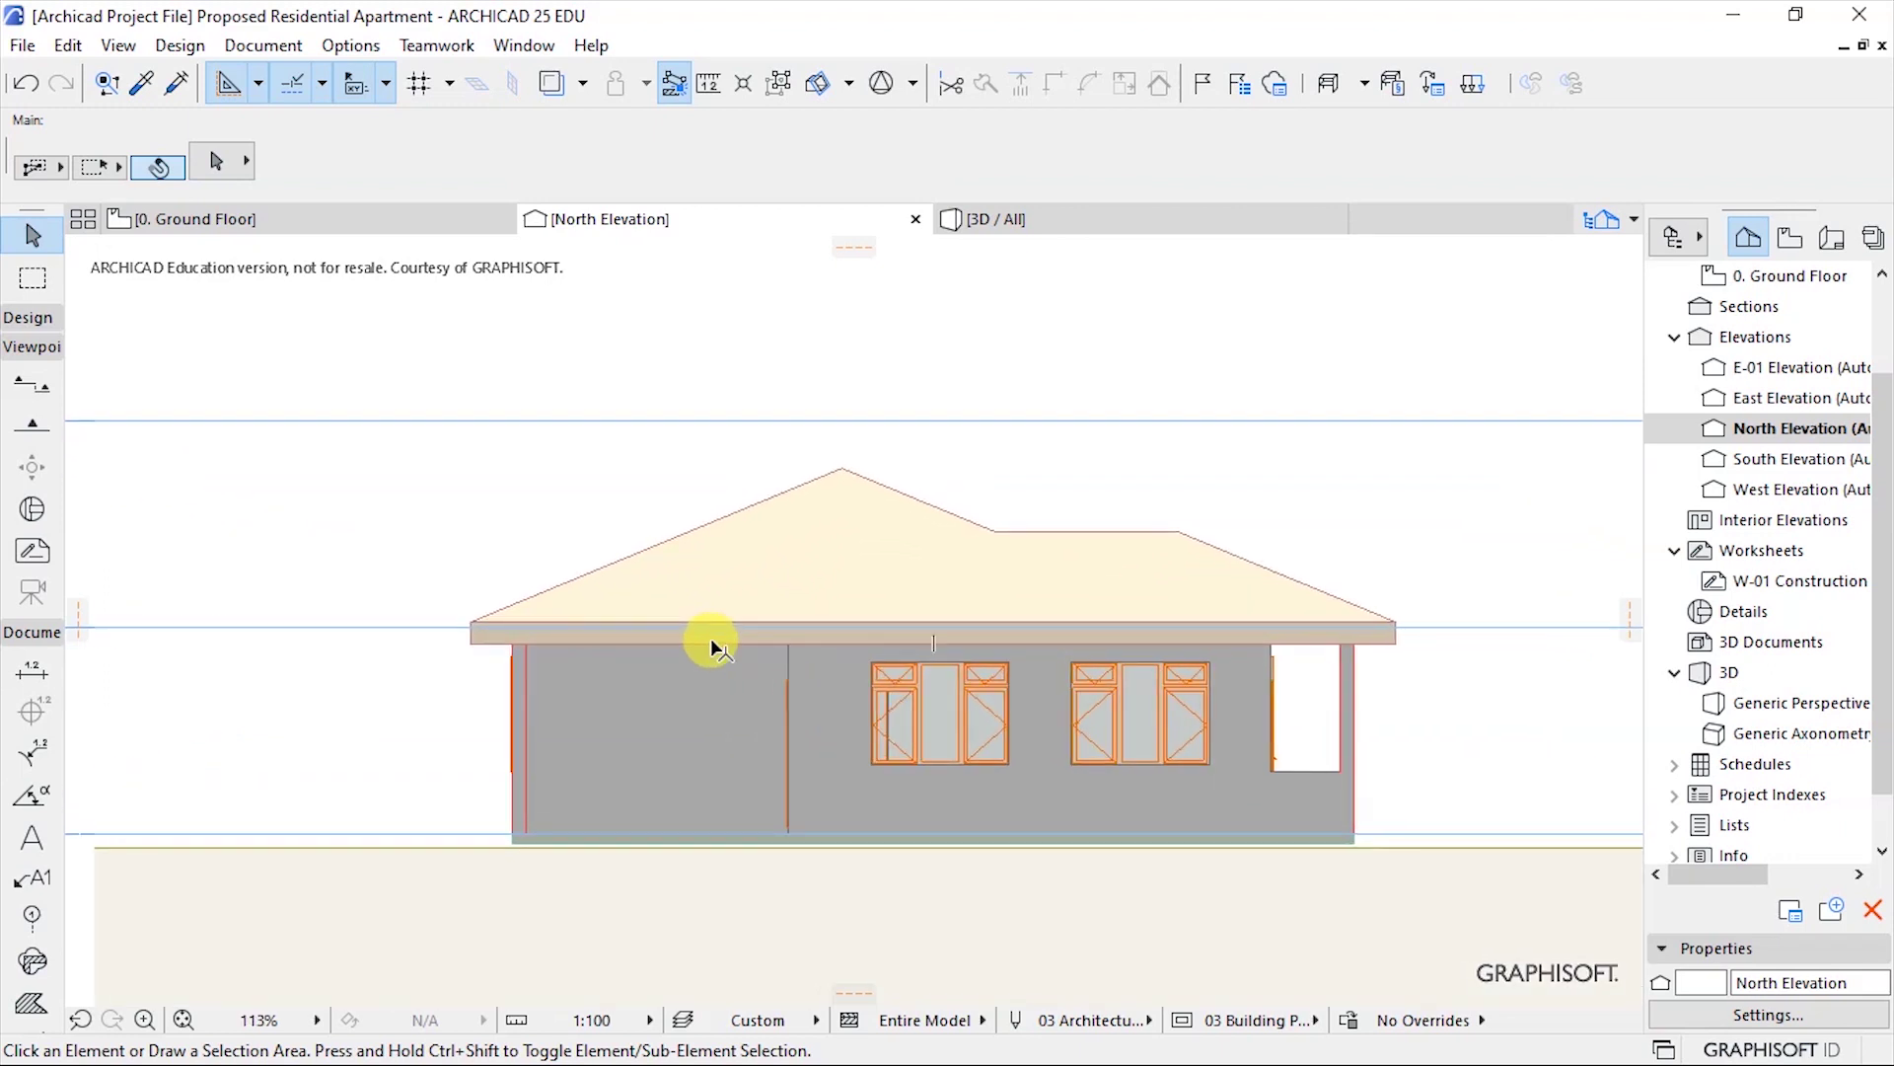
scroll(711, 638, down, 4)
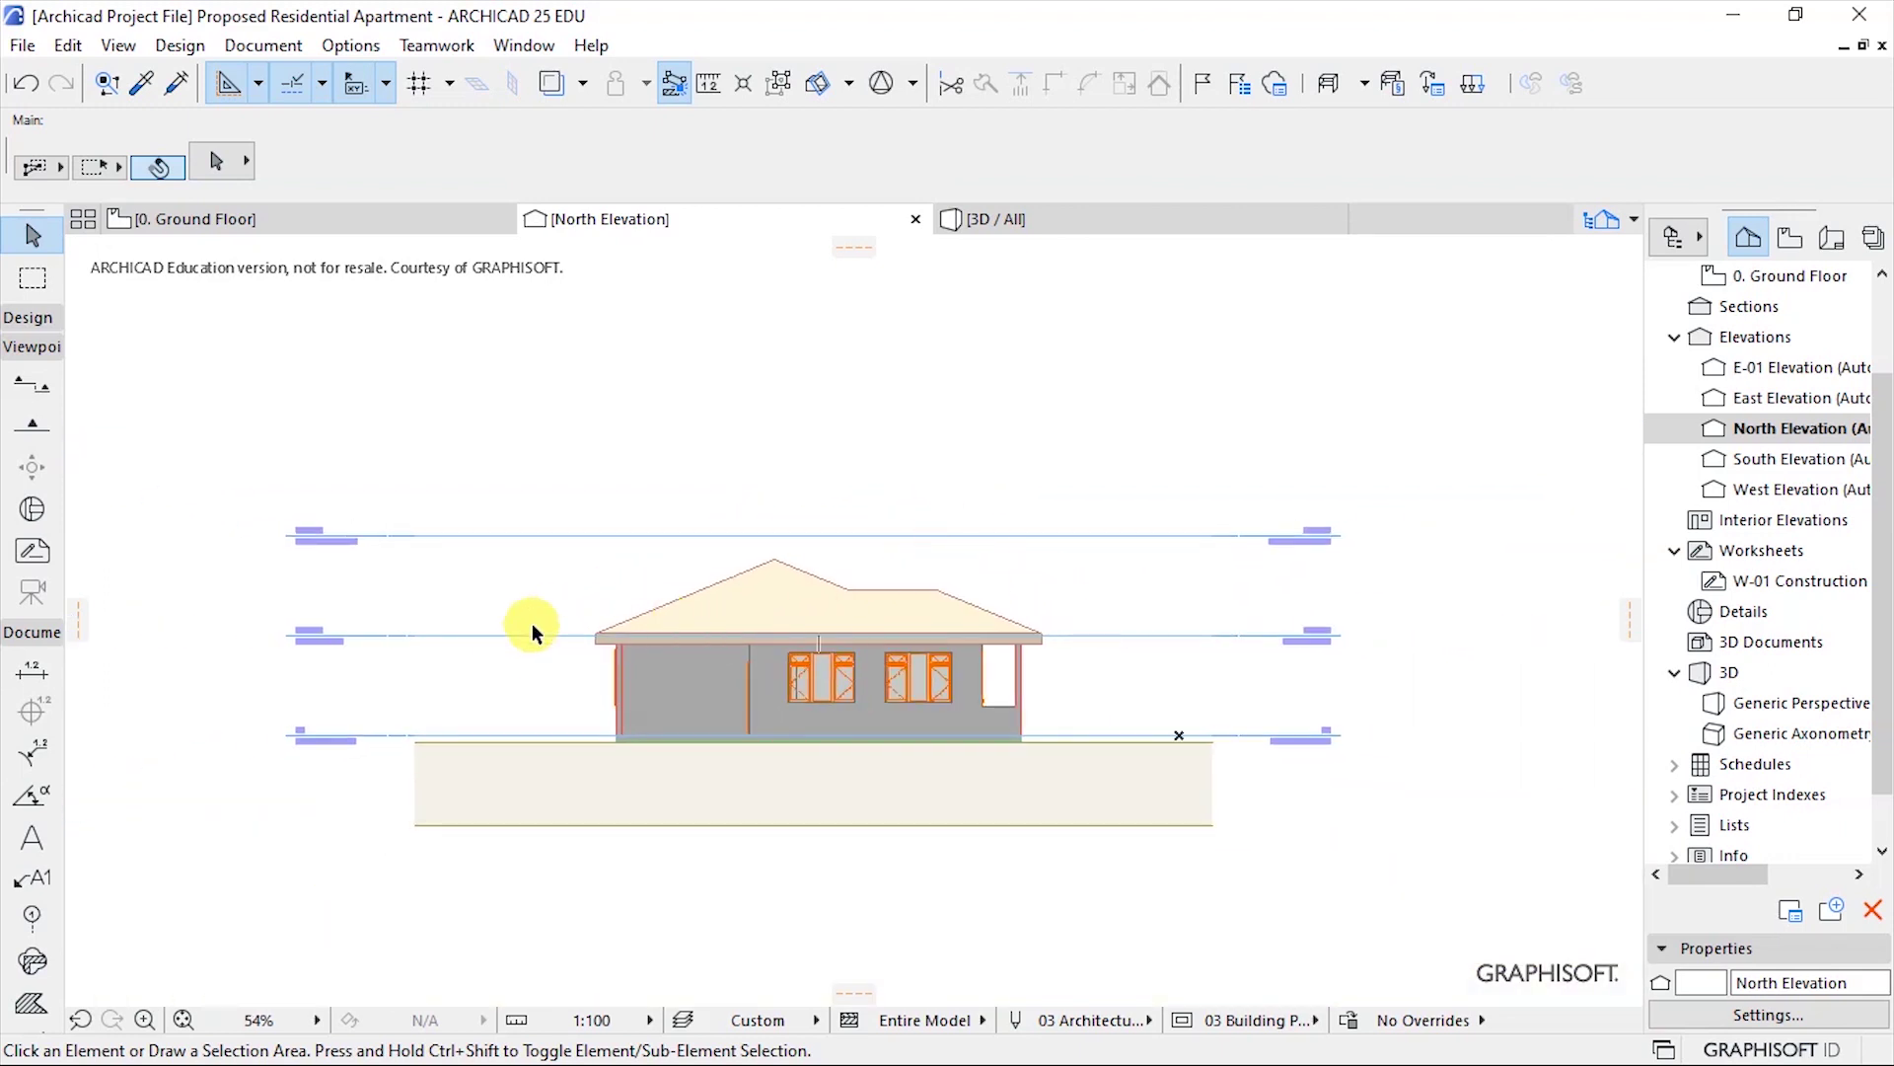
scroll(592, 582, up, 2)
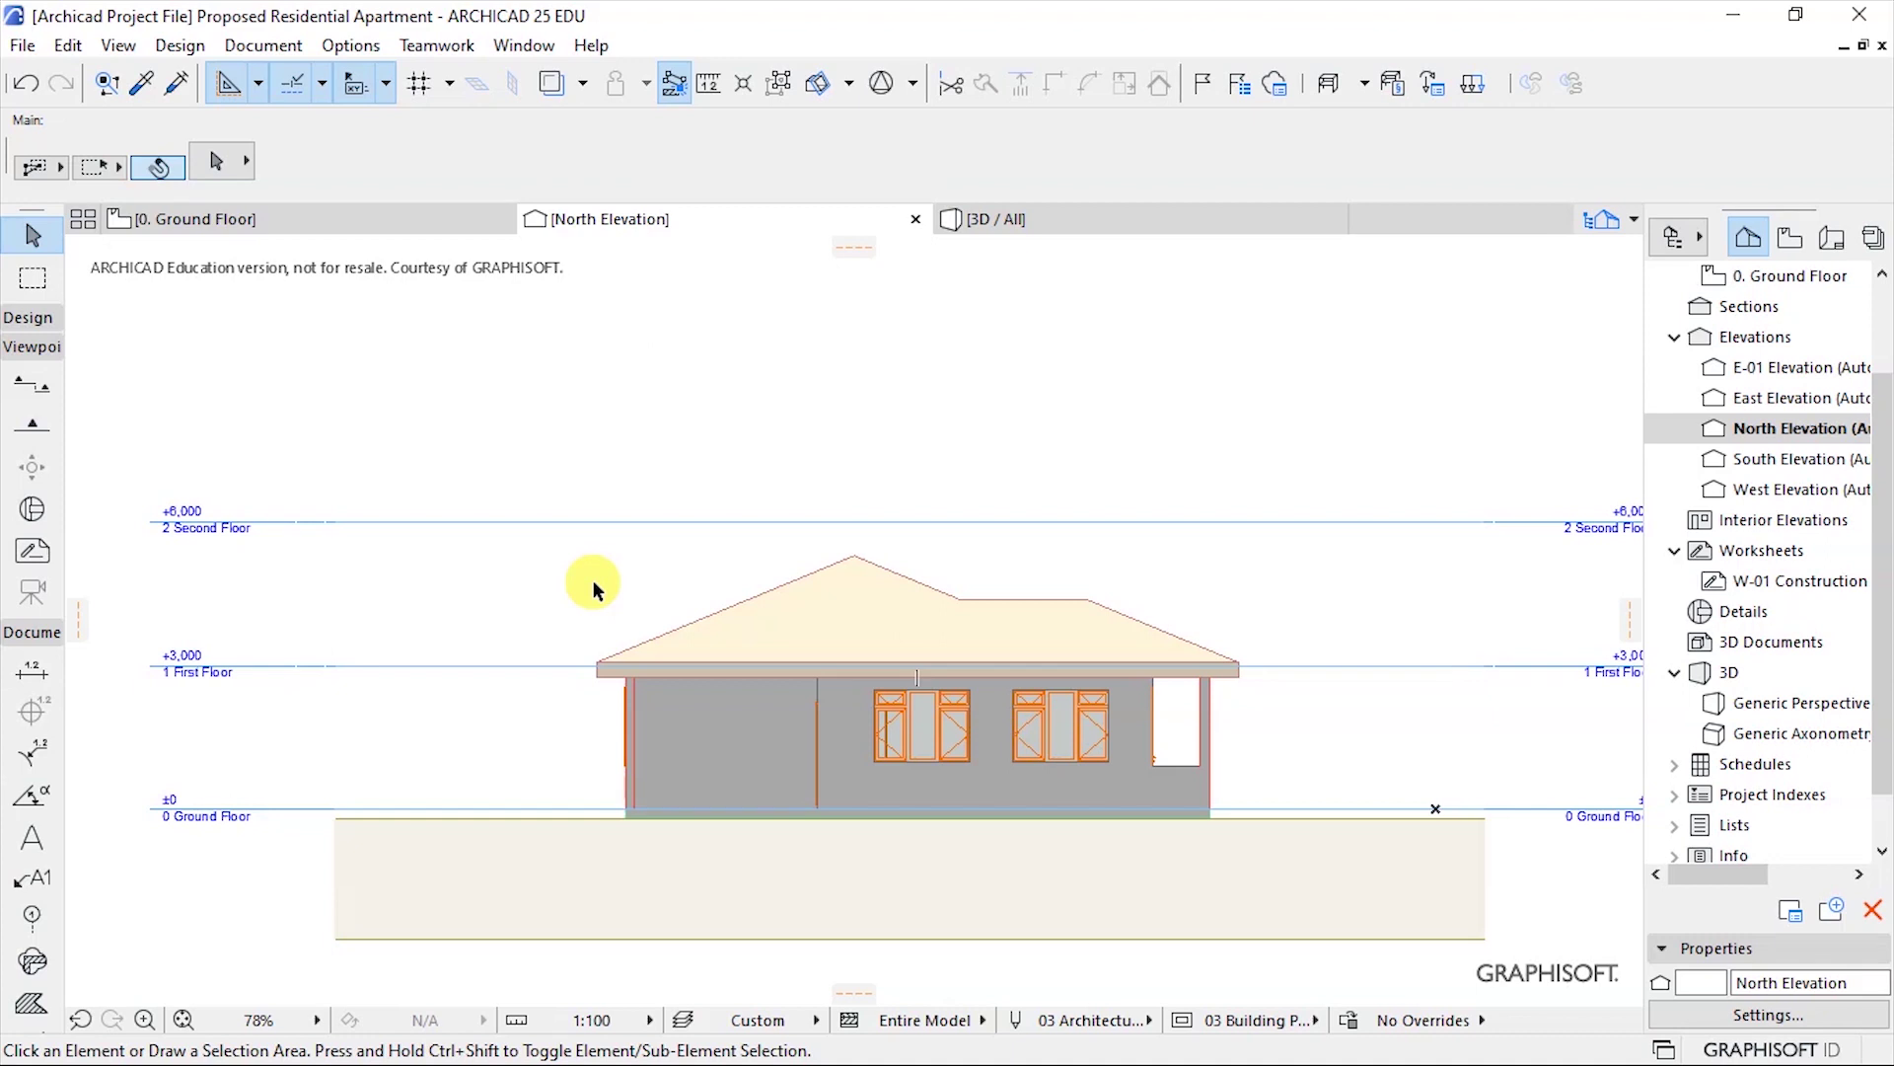
scroll(556, 543, down, 1)
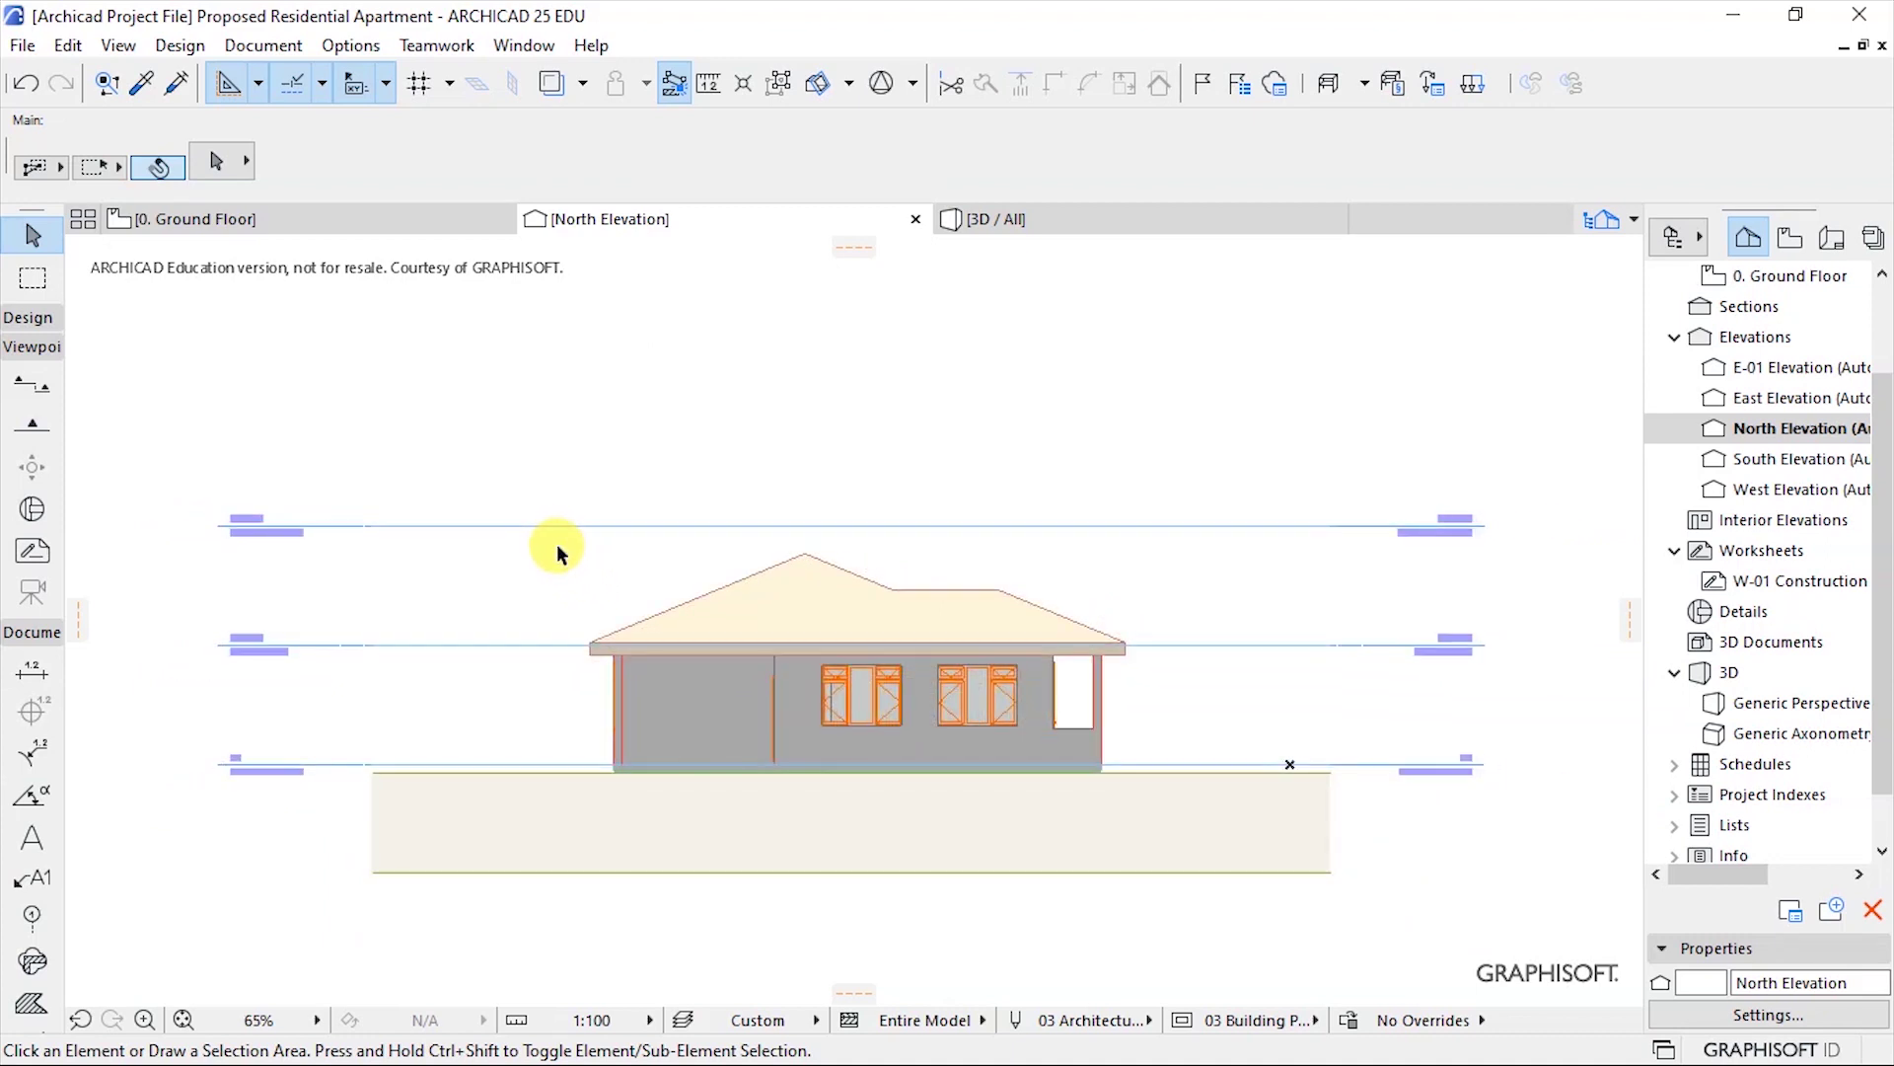
click(899, 844)
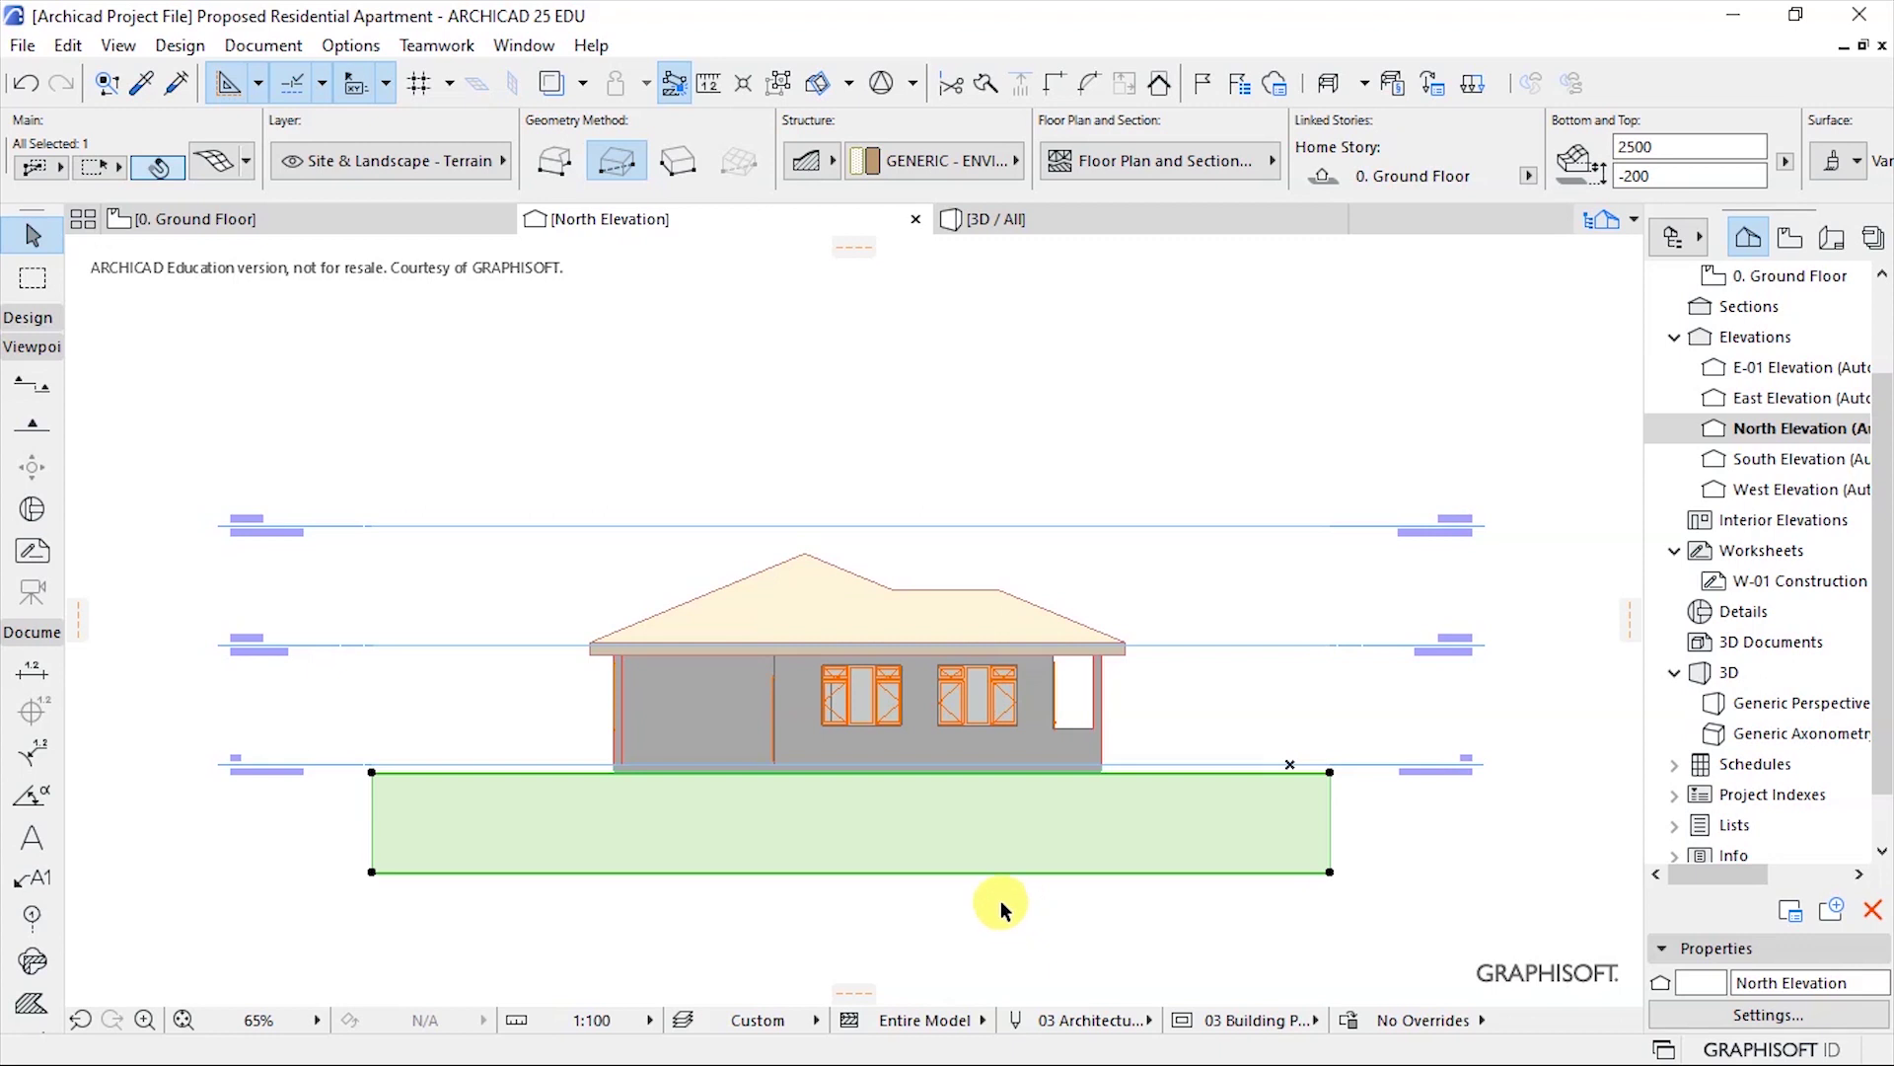
click(1001, 900)
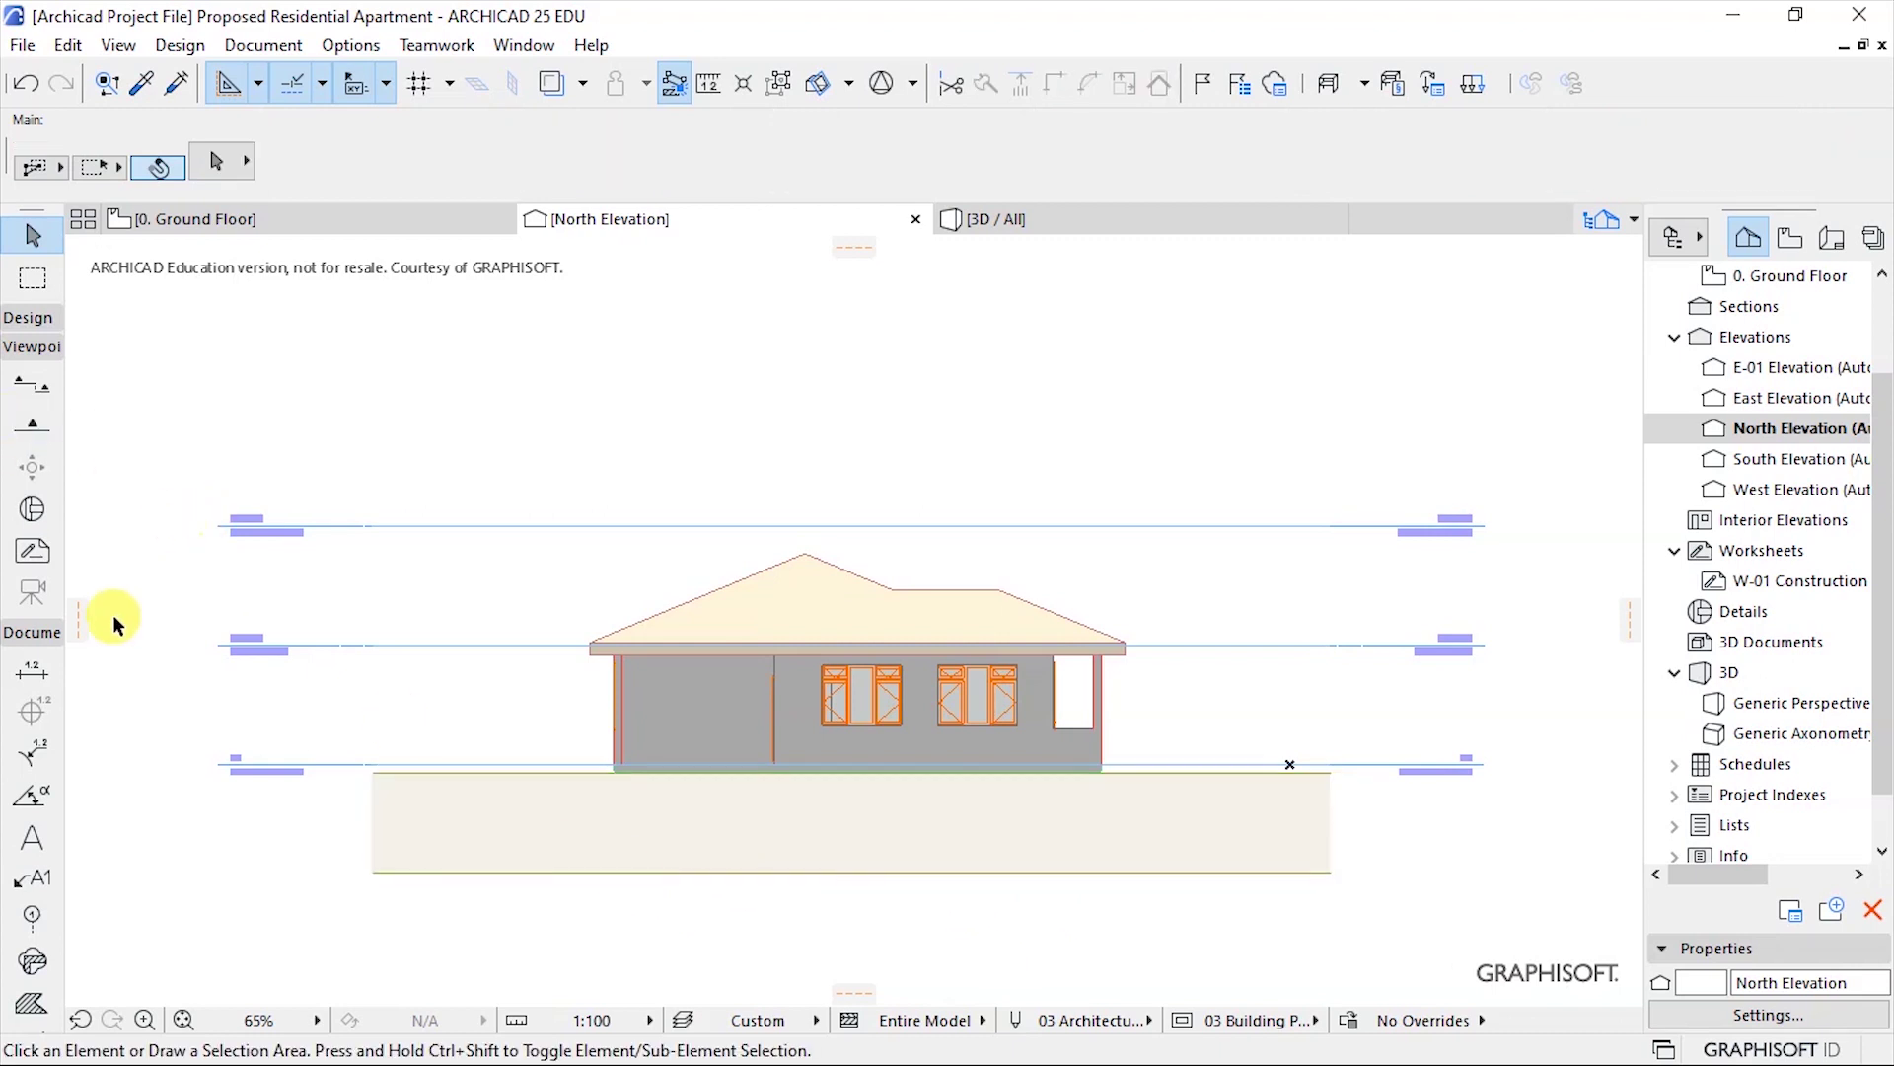
Activate the Fill tool from the documentation tools and set its fill category to Drafting Fill.
click(45, 353)
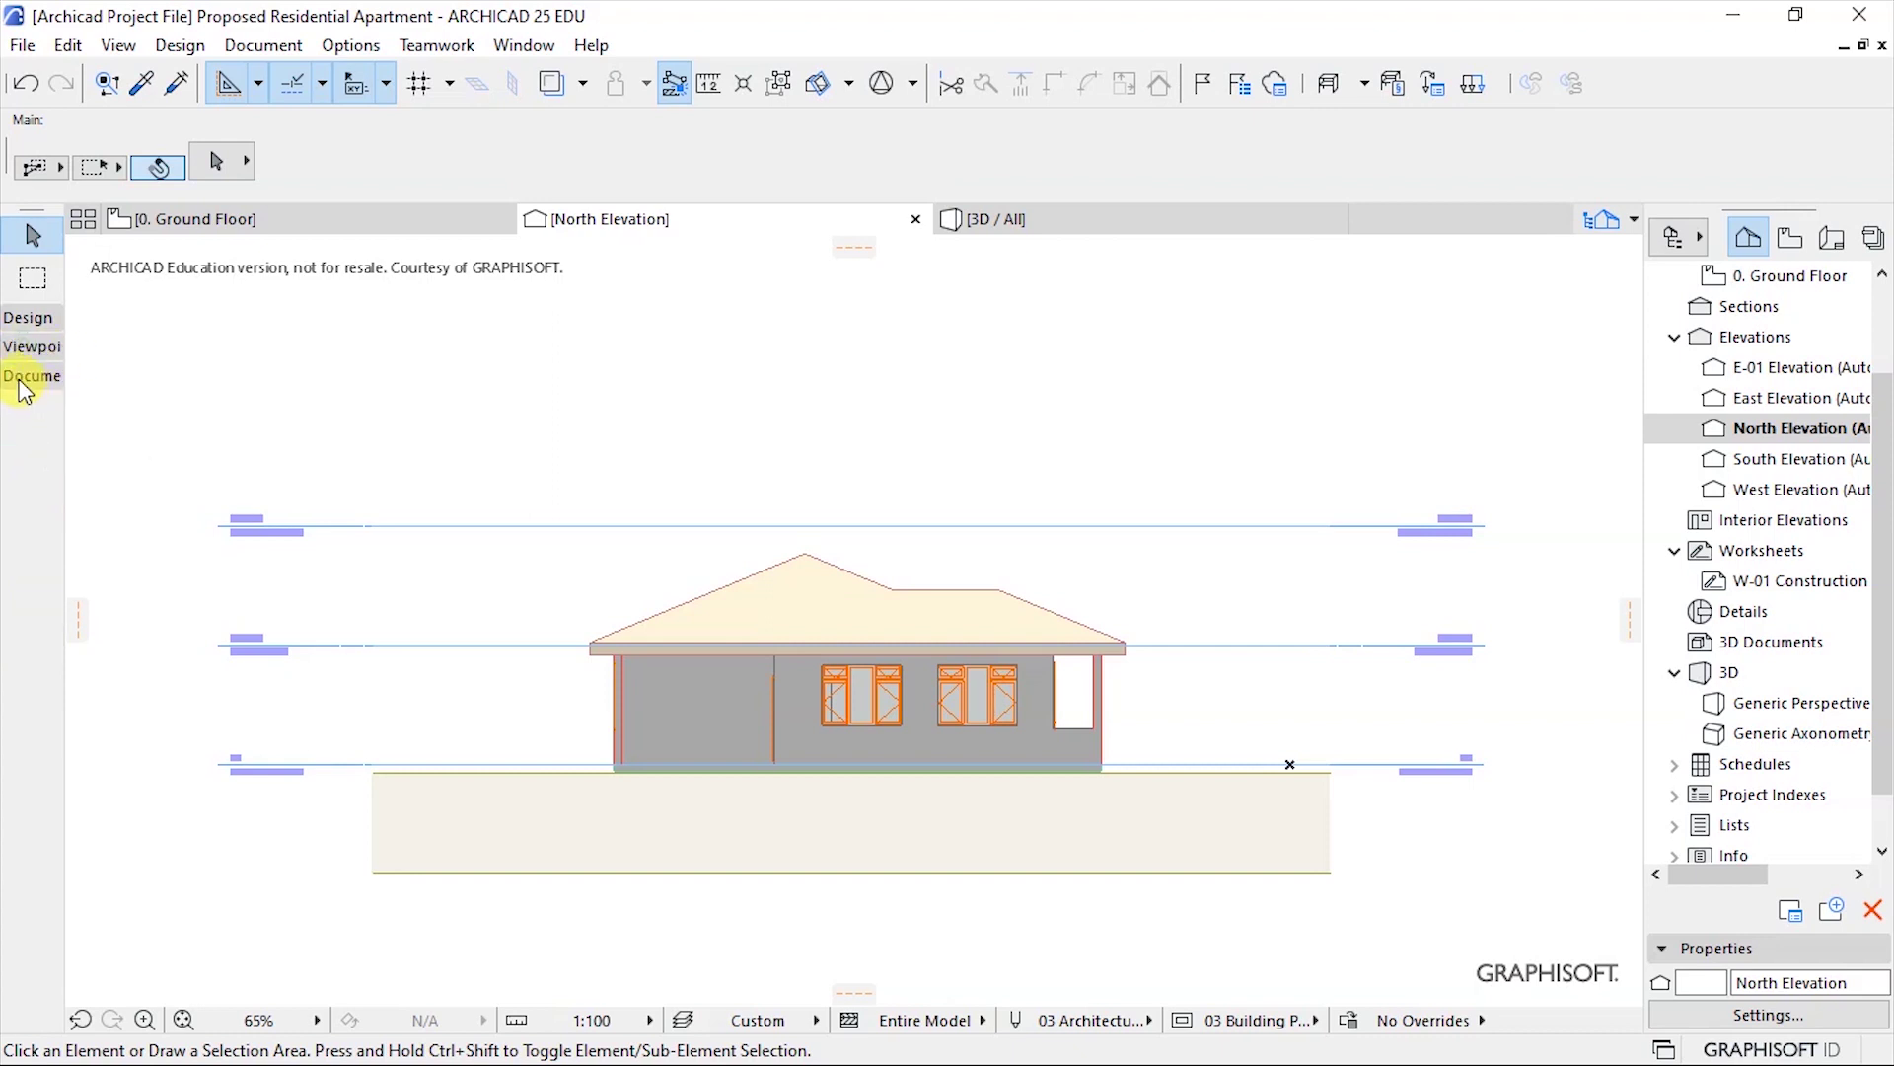
click(21, 381)
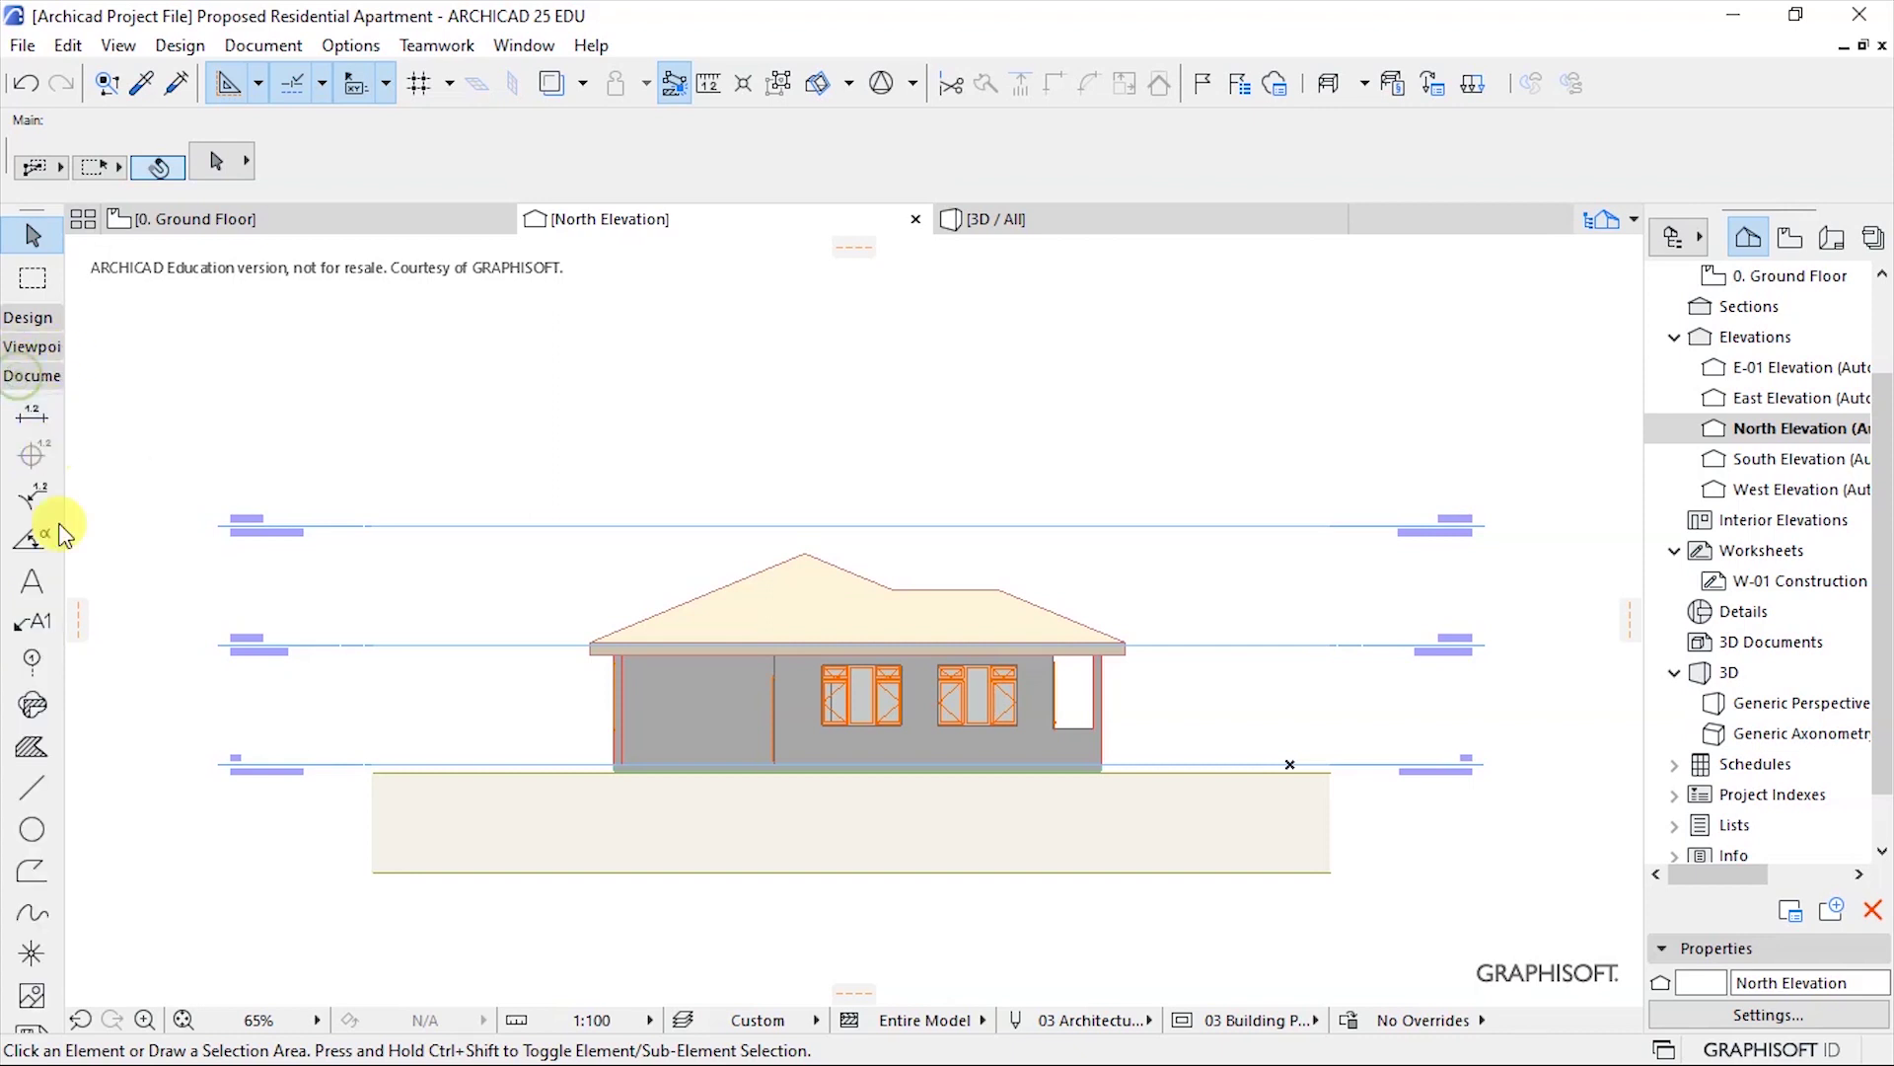
click(25, 750)
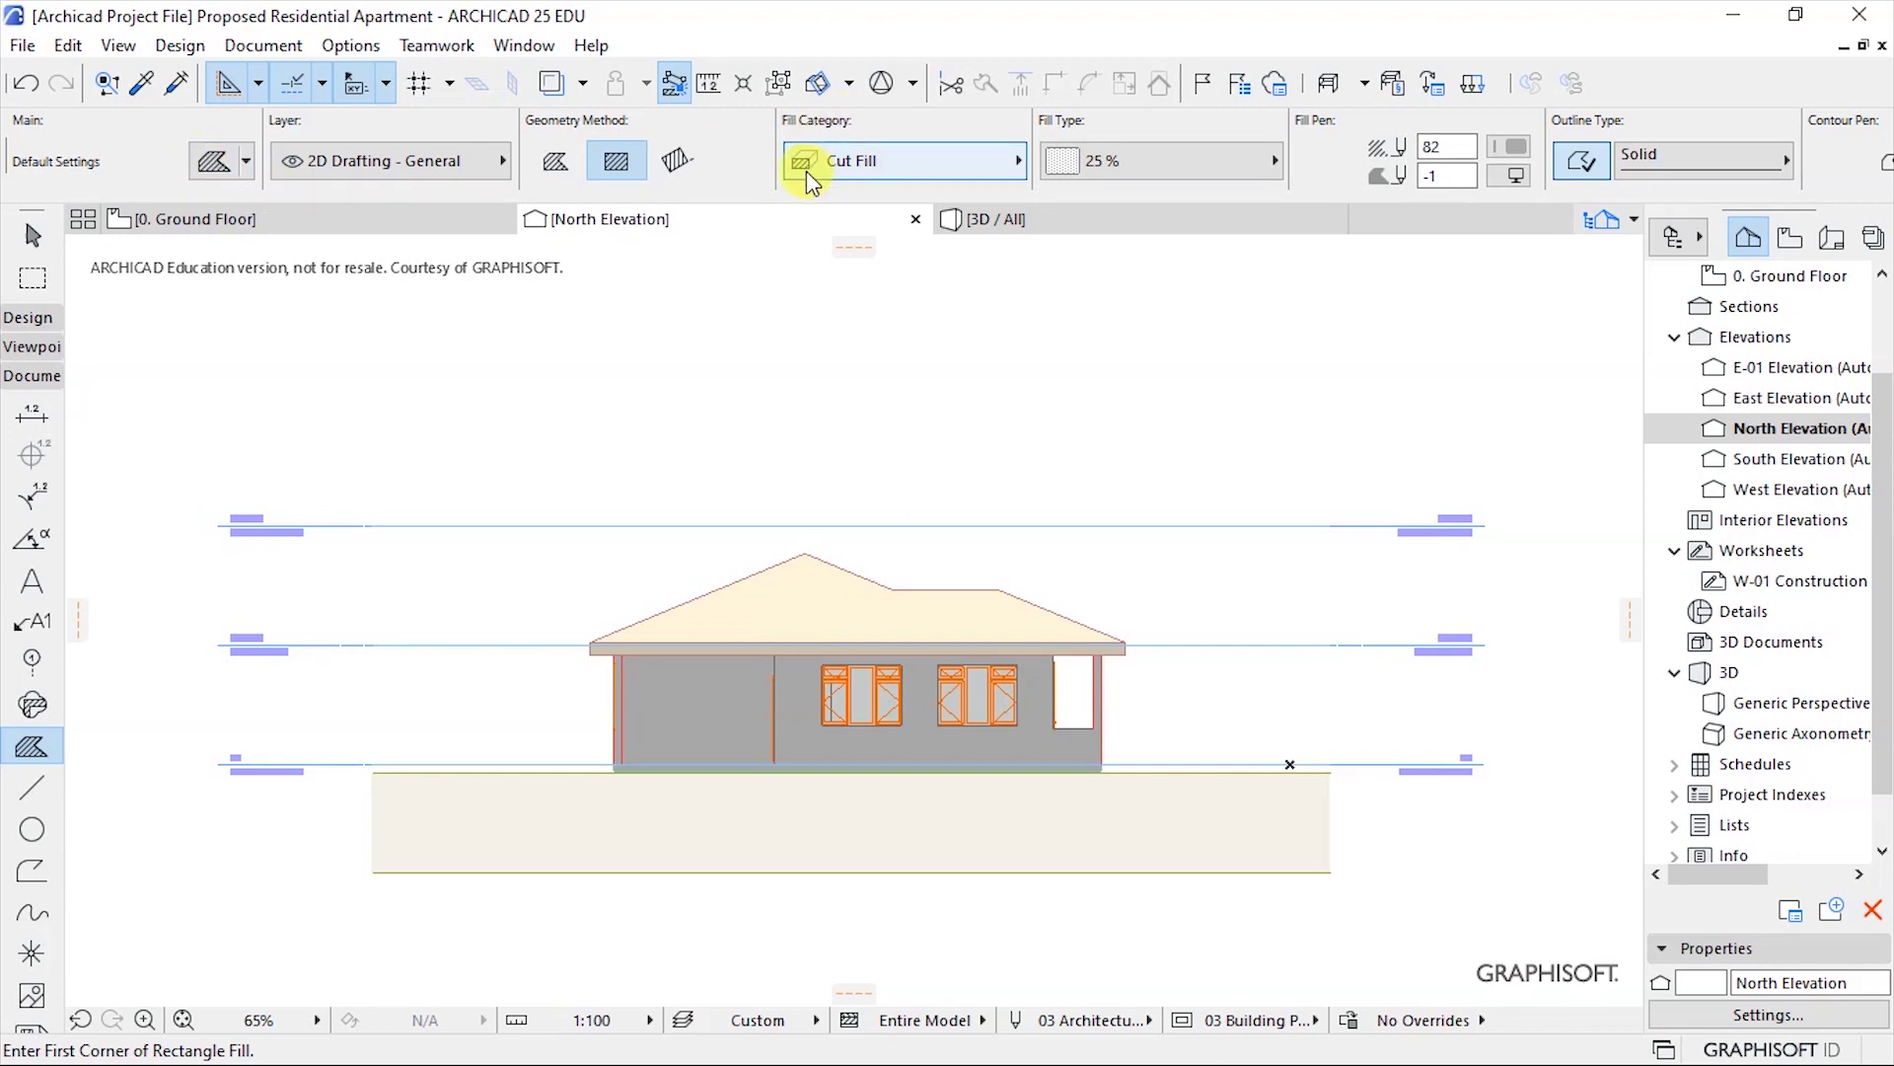
click(821, 401)
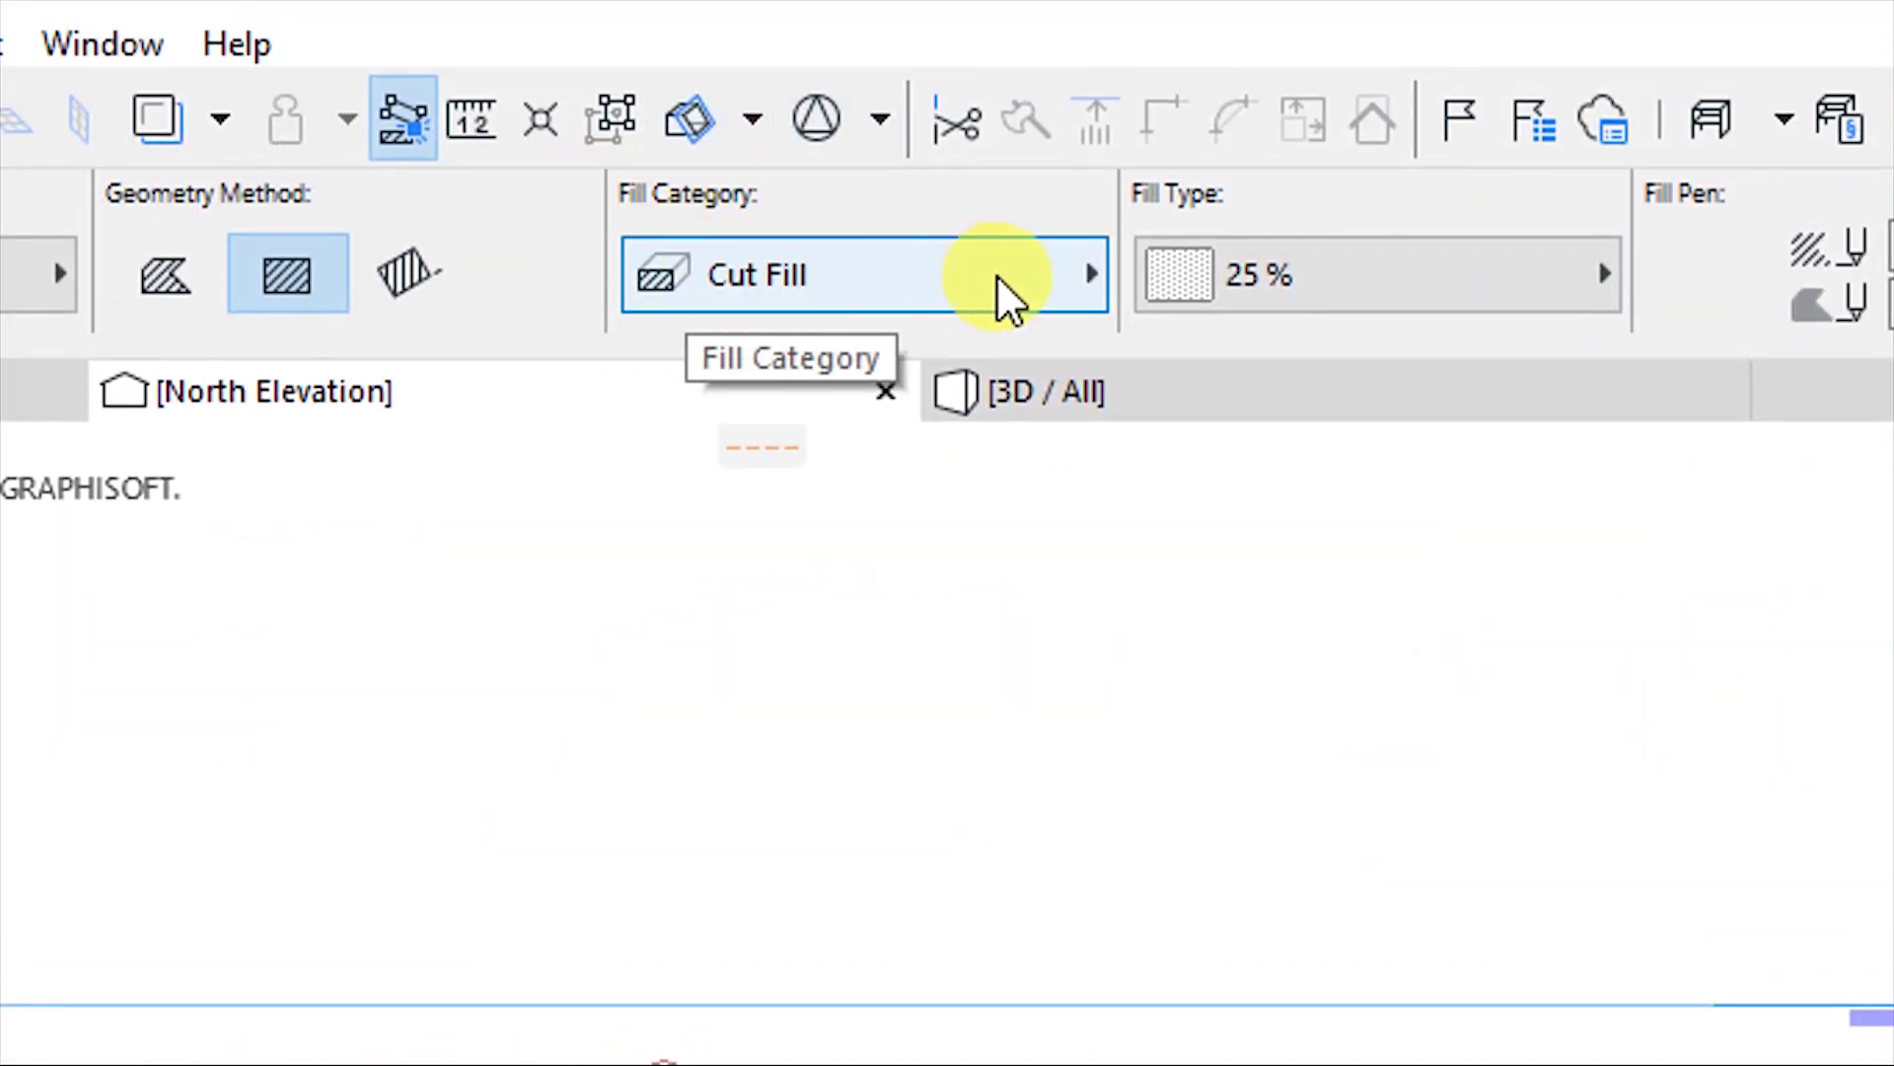
click(1073, 280)
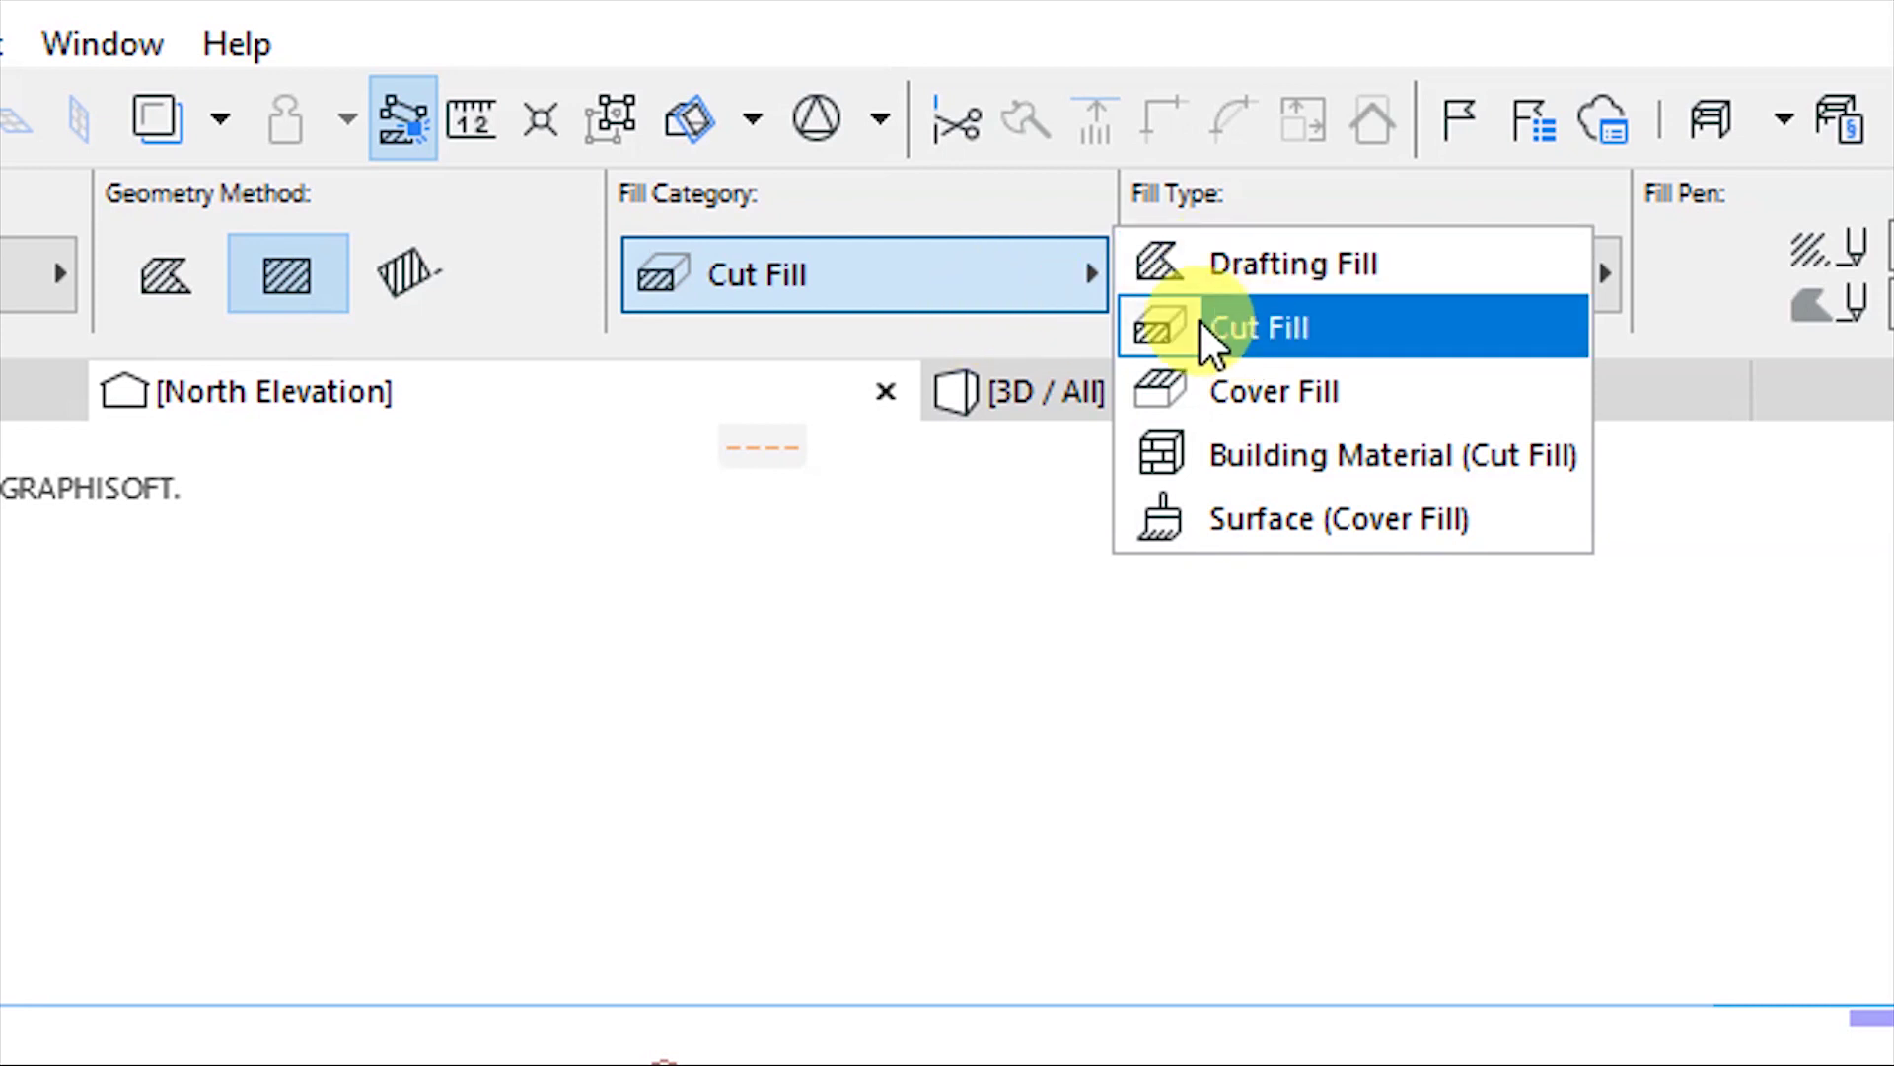
click(1229, 277)
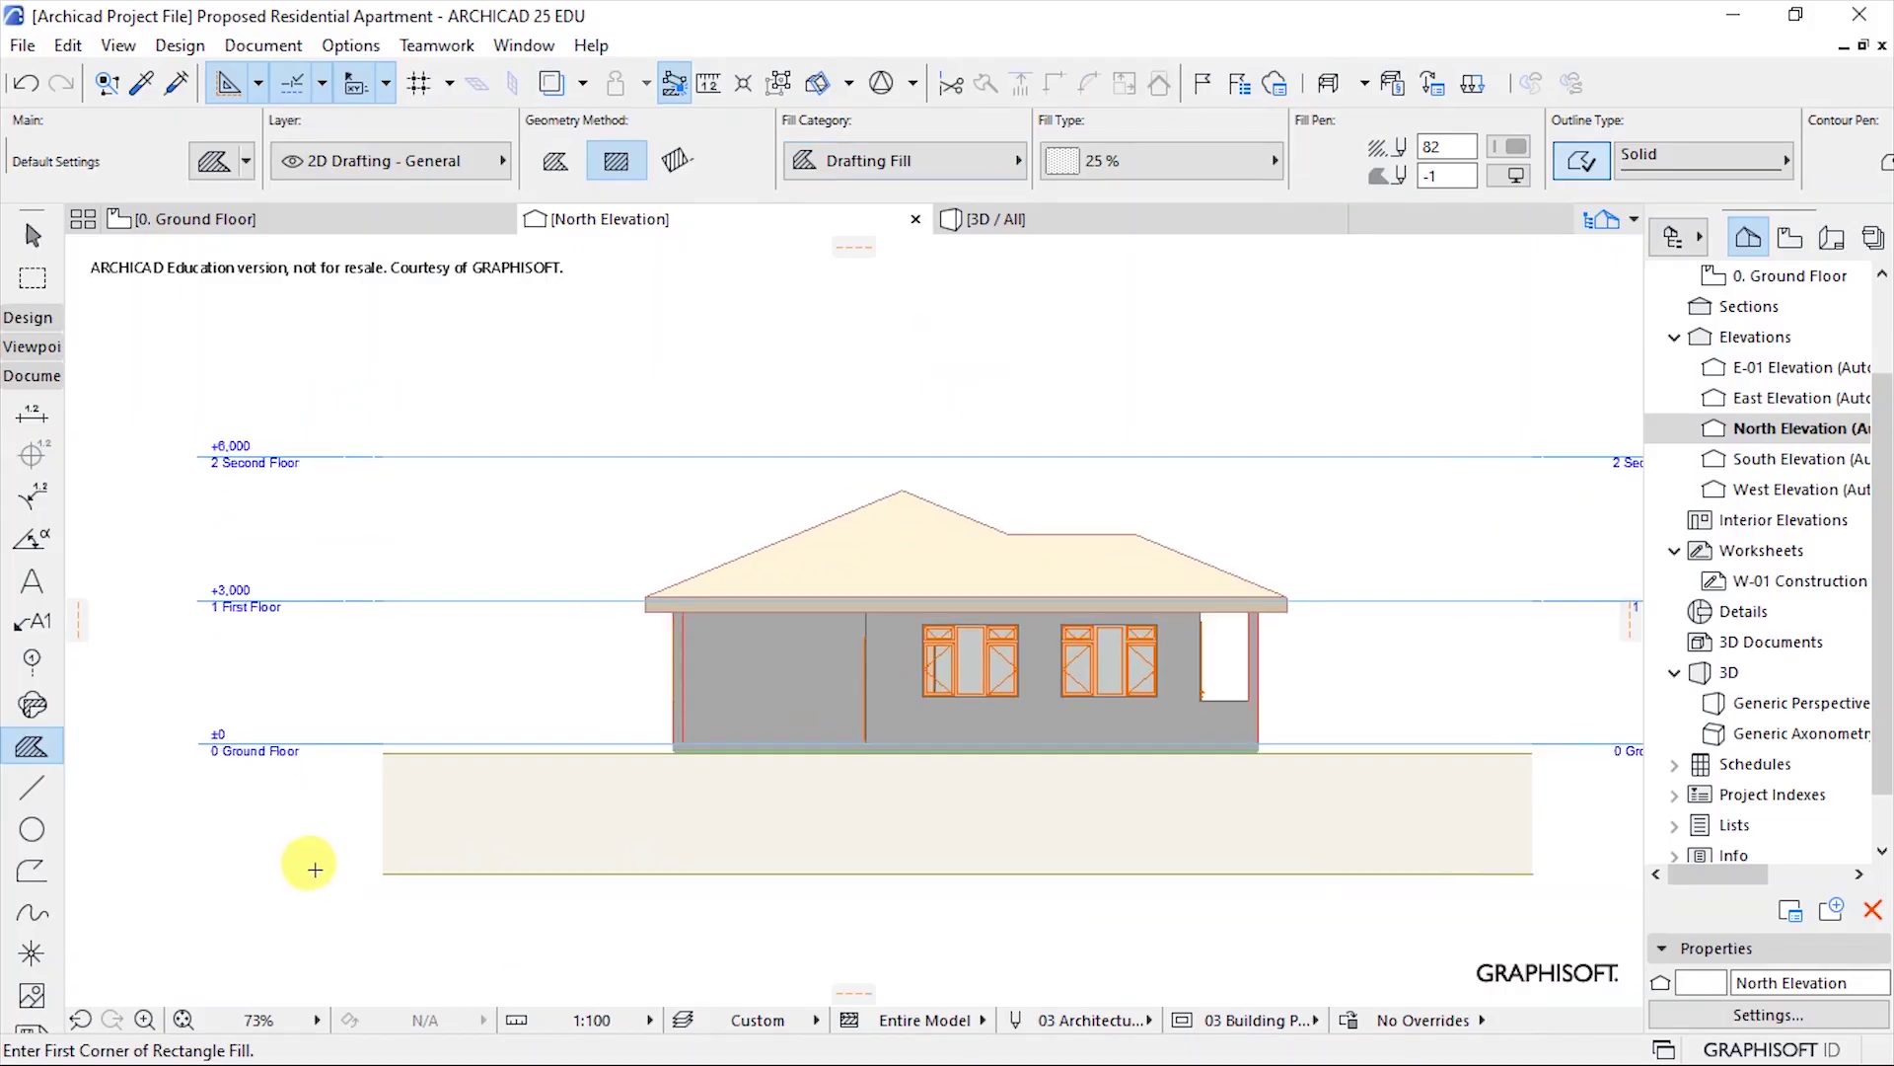
Draw a rectangular drafting fill over the terrain mesh, from its upper-left corner to its lower-right corner.
scroll(316, 861, up, 2)
scroll(388, 875, up, 7)
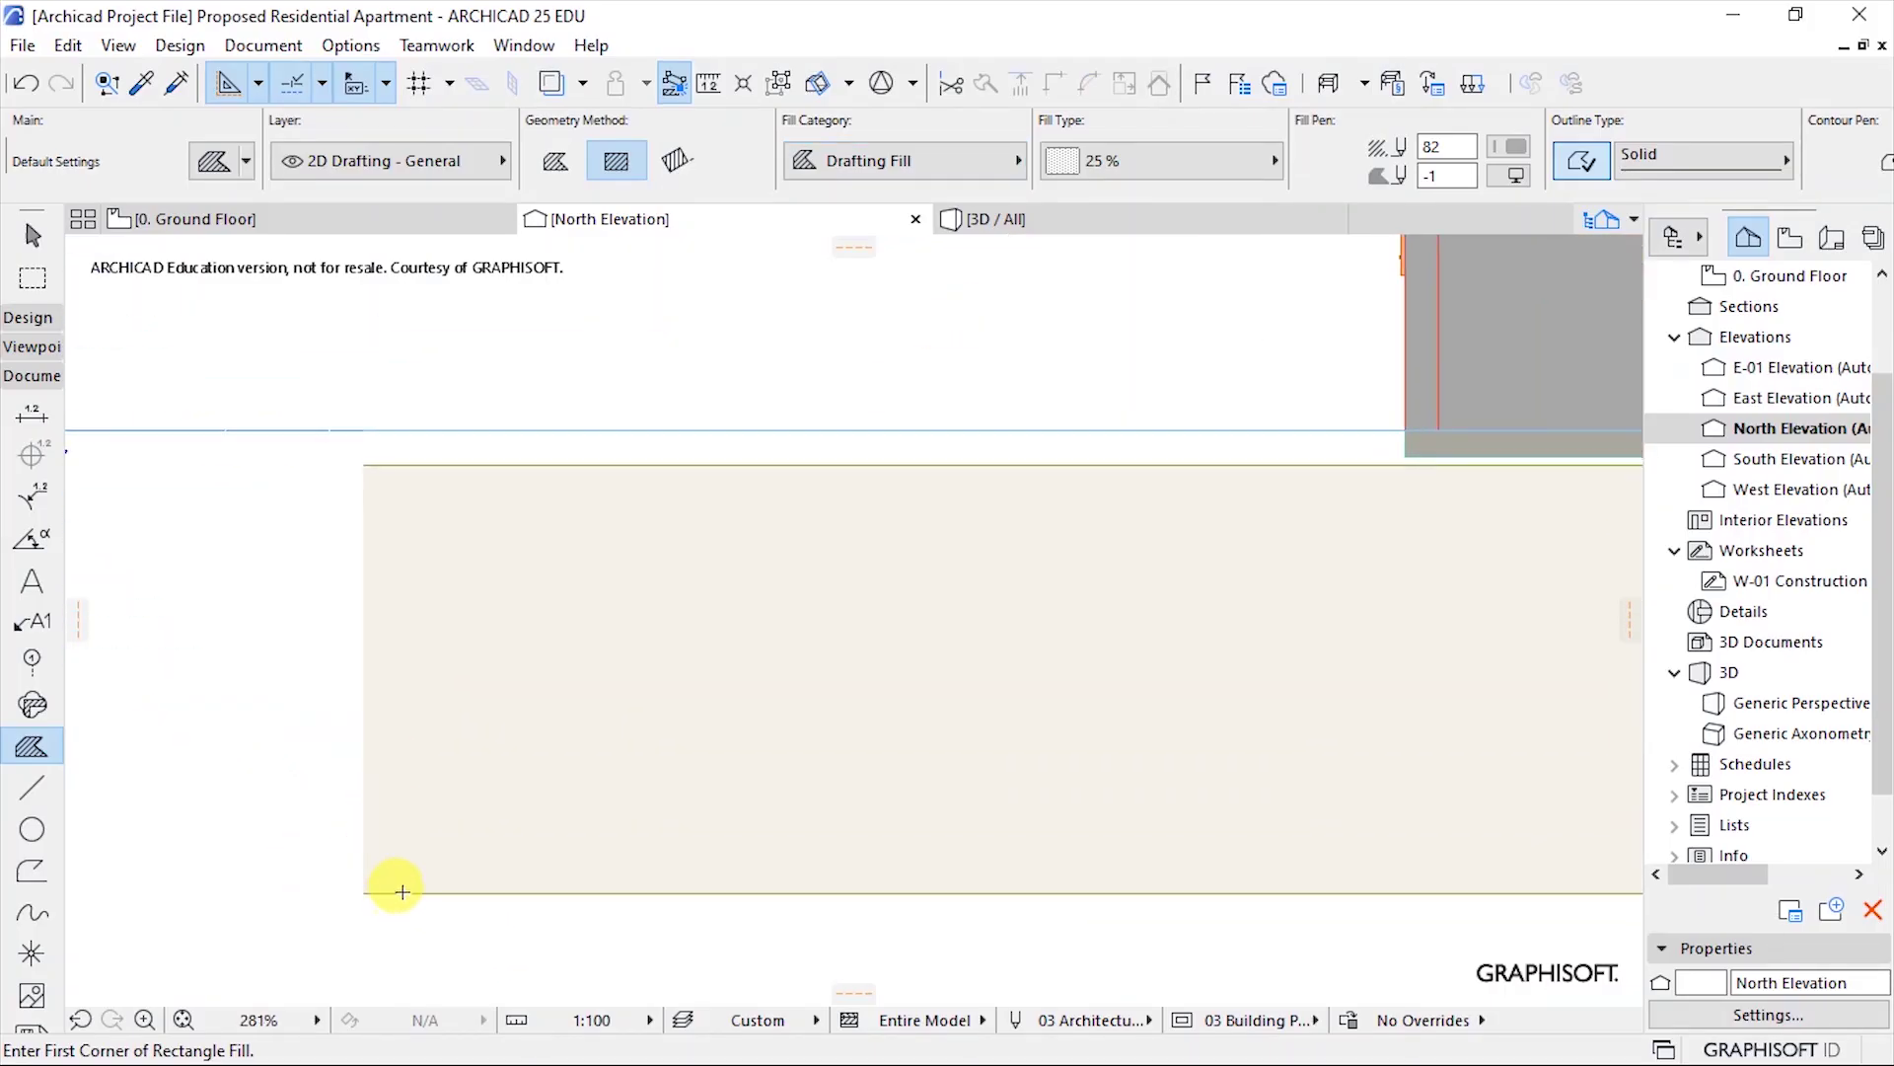
click(358, 377)
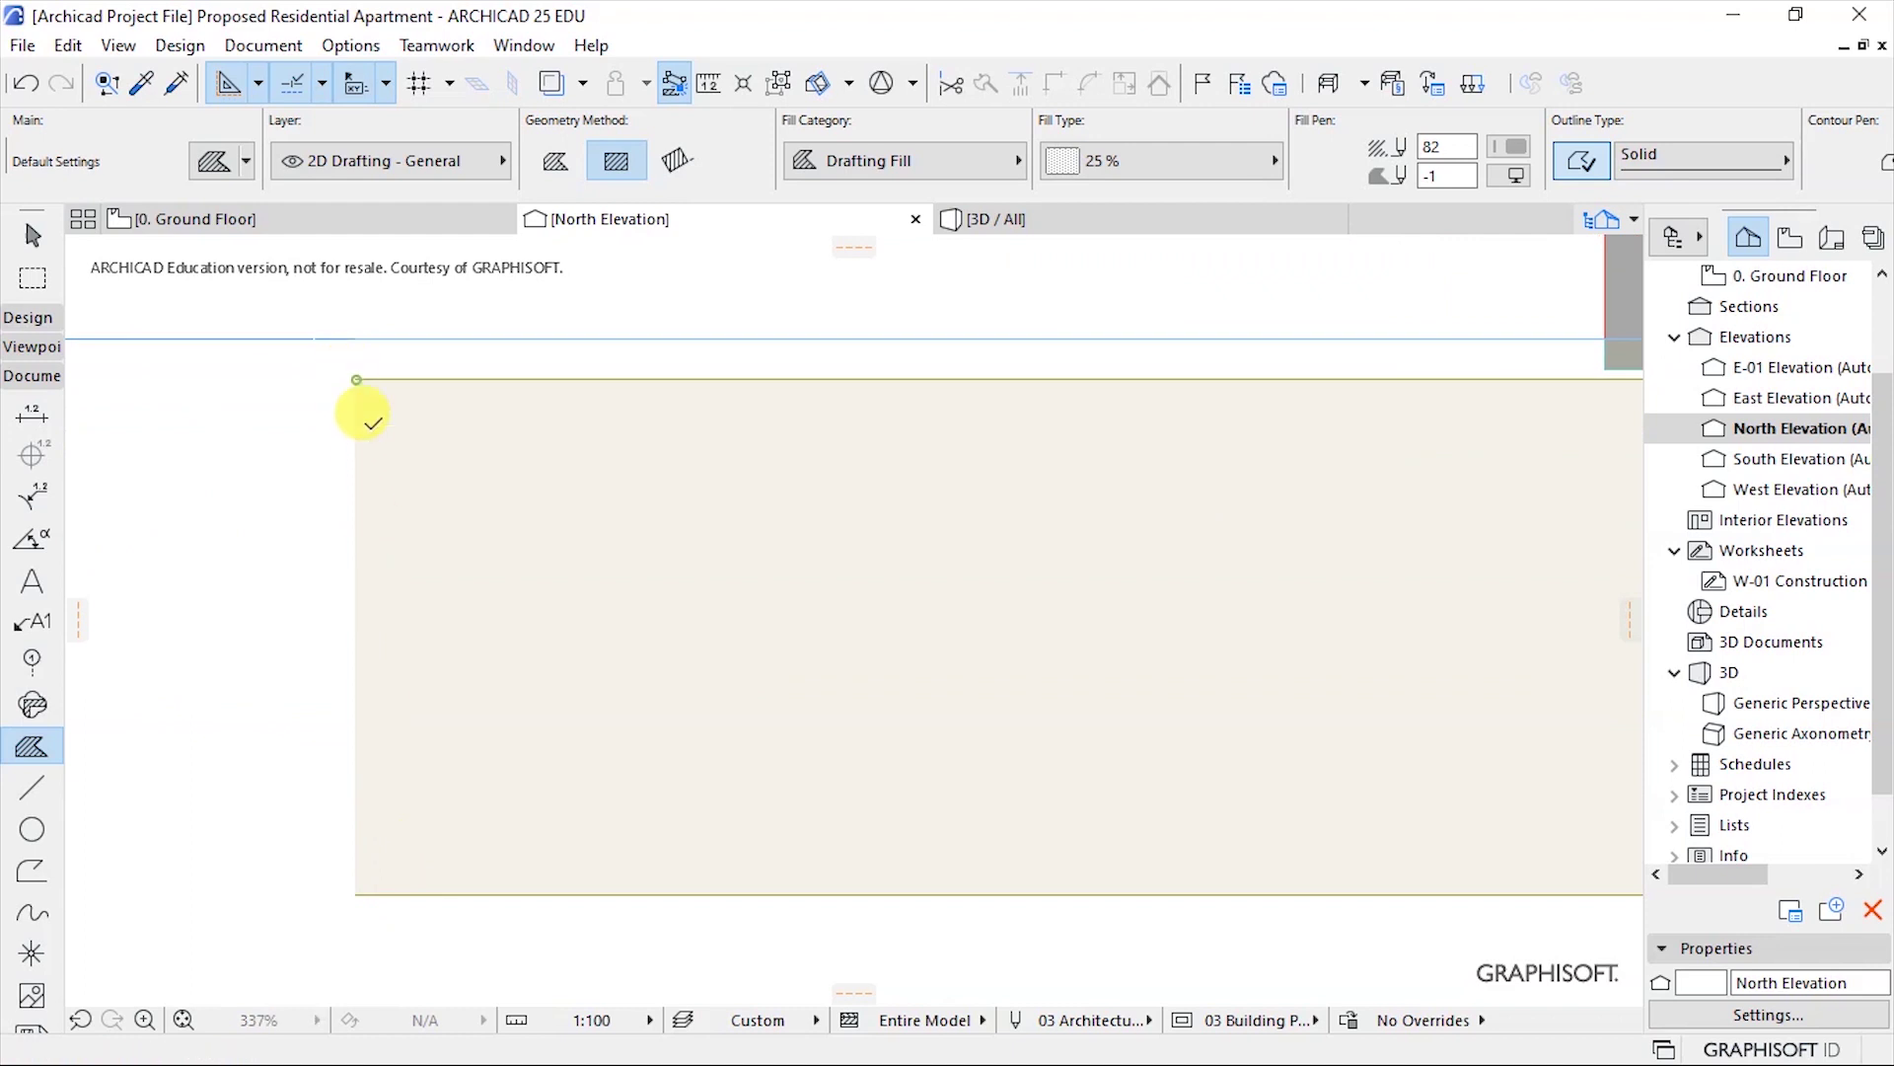
scroll(279, 655, down, 8)
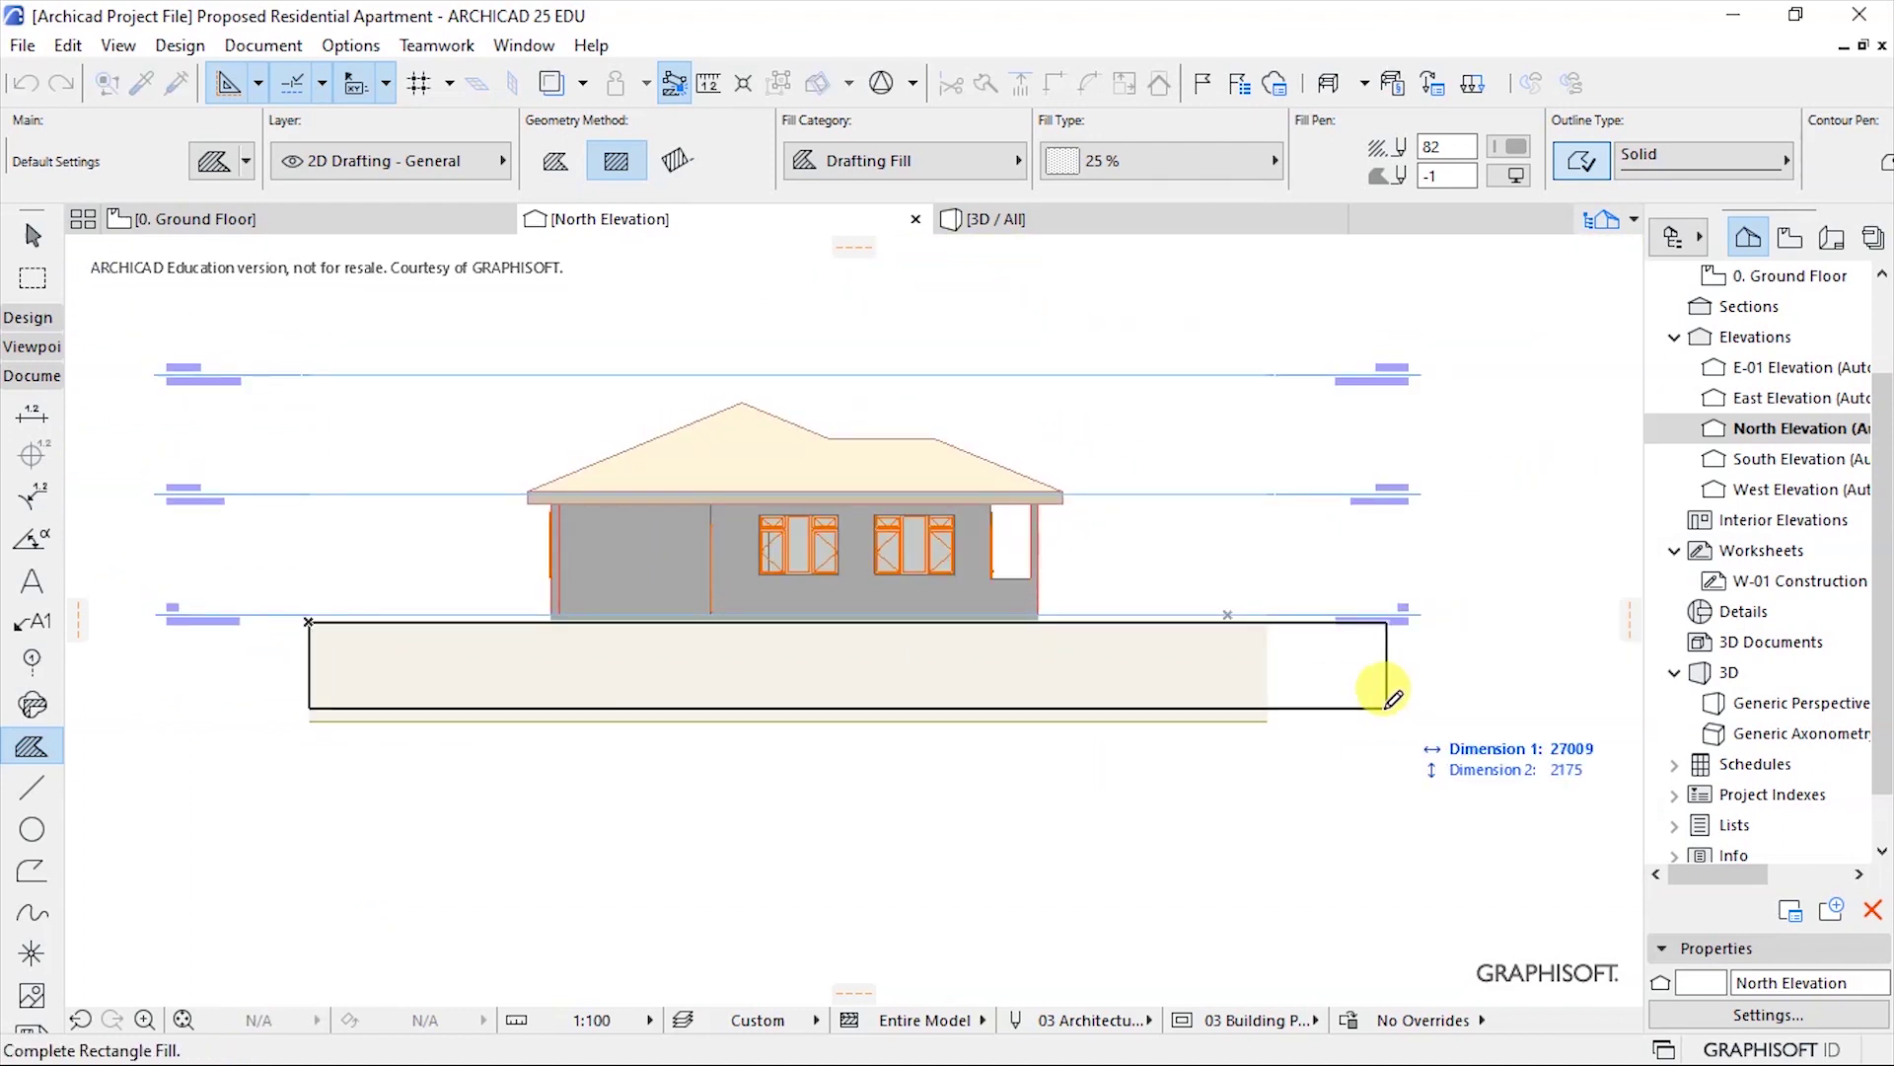
click(1268, 721)
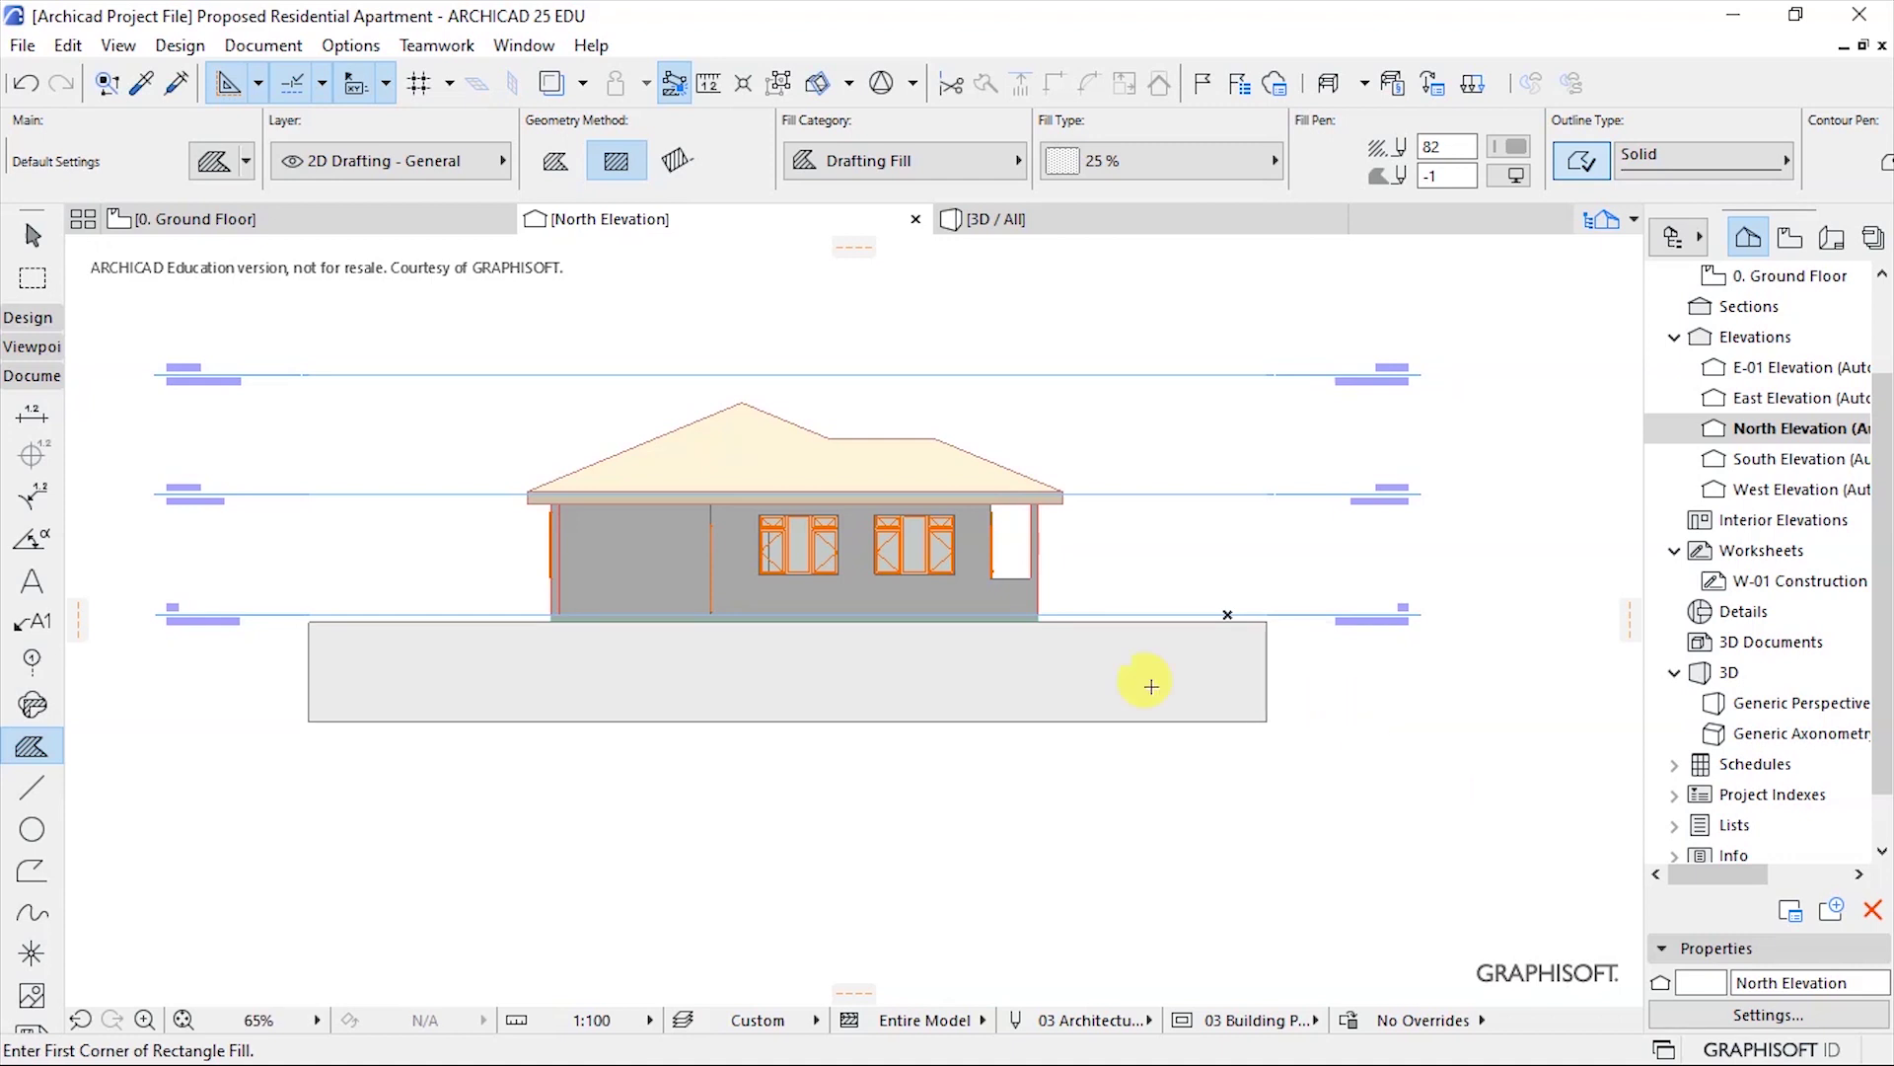
Change the terrain rectangle's fill type to Earth and deselect it.
scroll(1105, 646, up, 1)
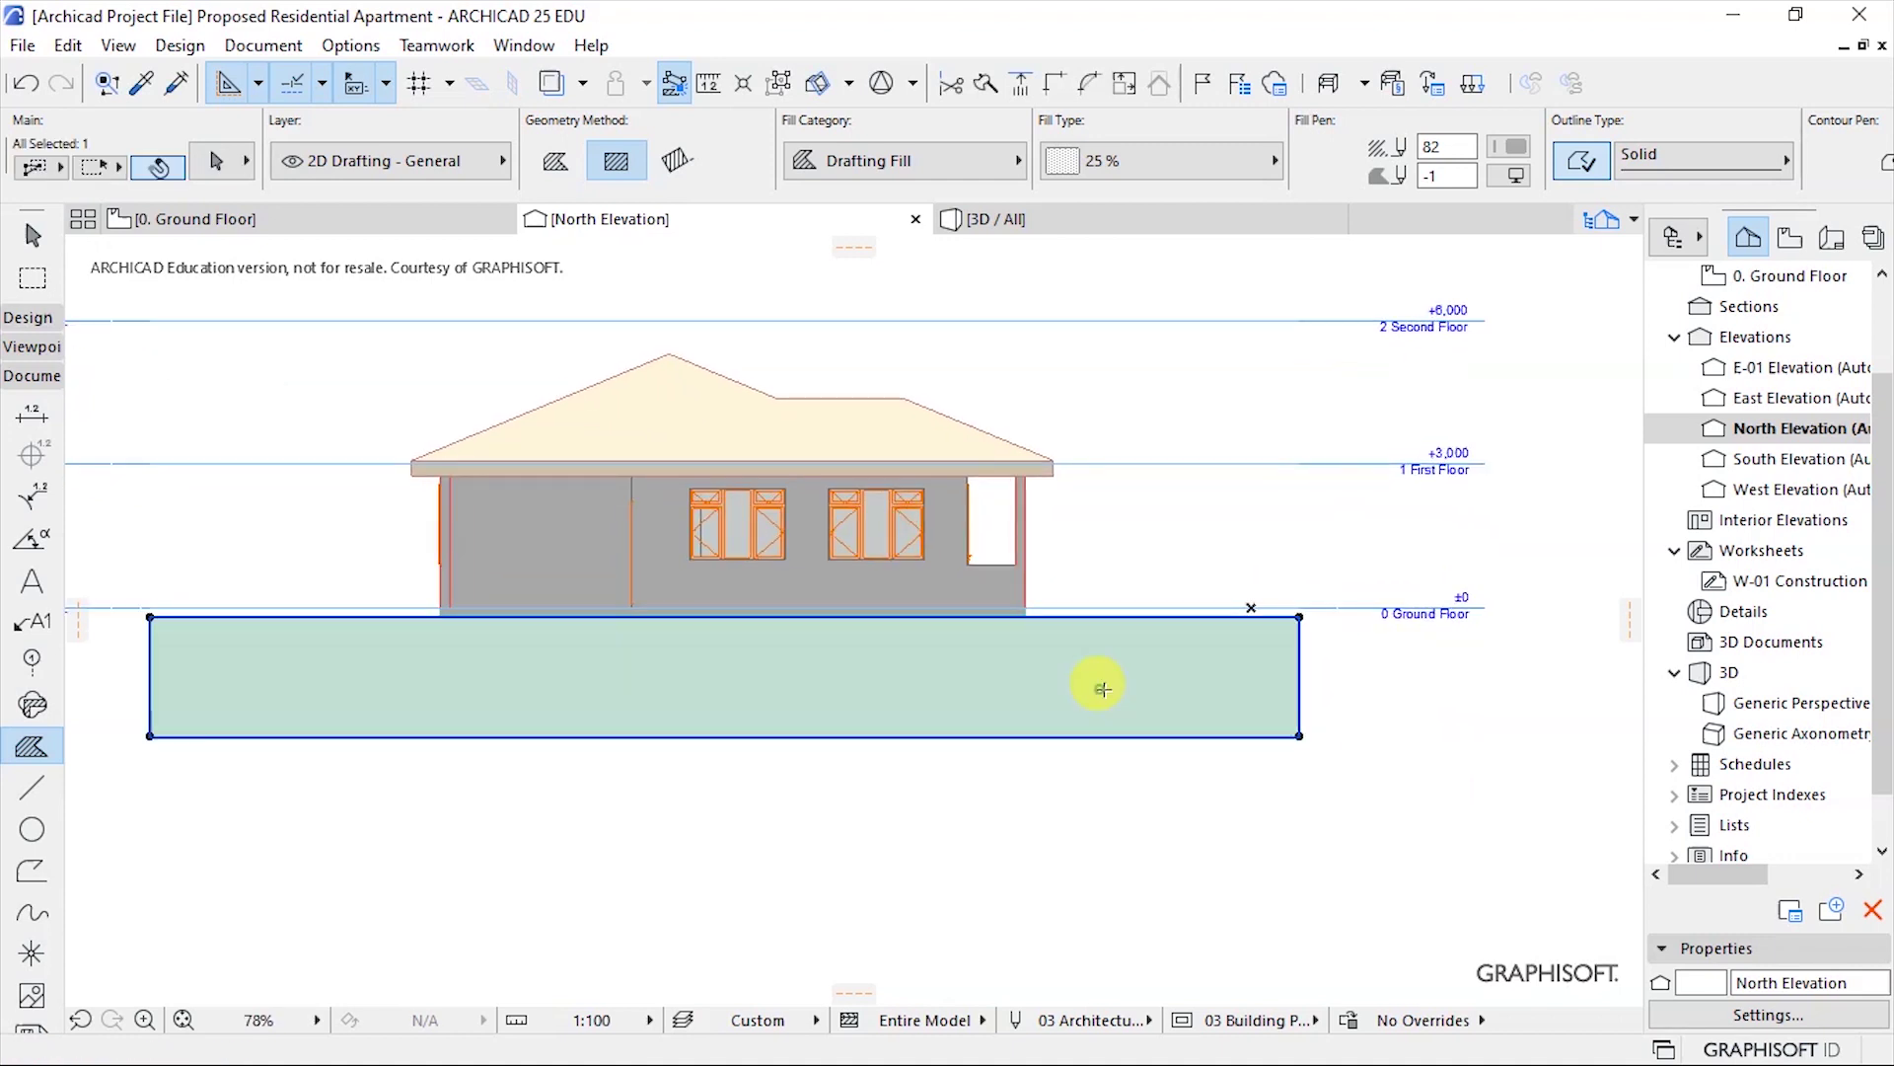
shift+click(1098, 673)
scroll(1233, 552, up, 2)
click(1103, 160)
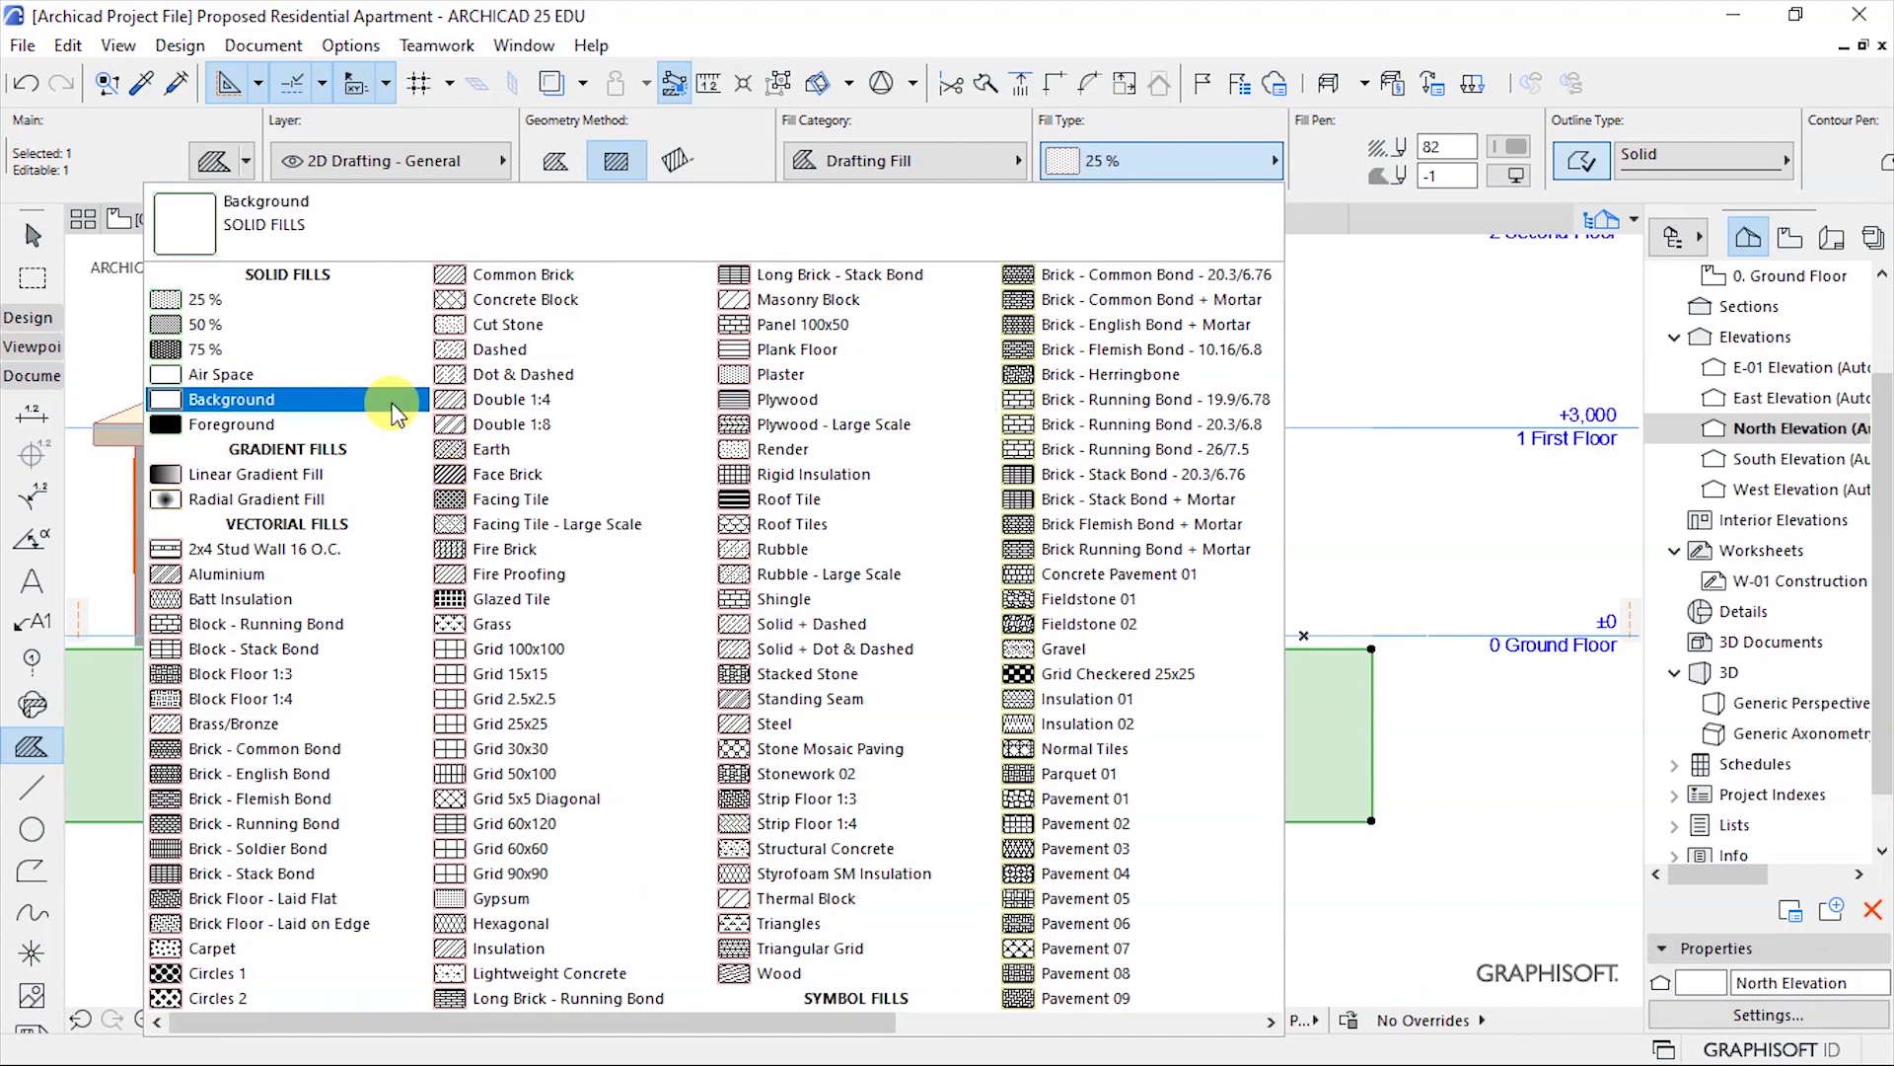
click(510, 449)
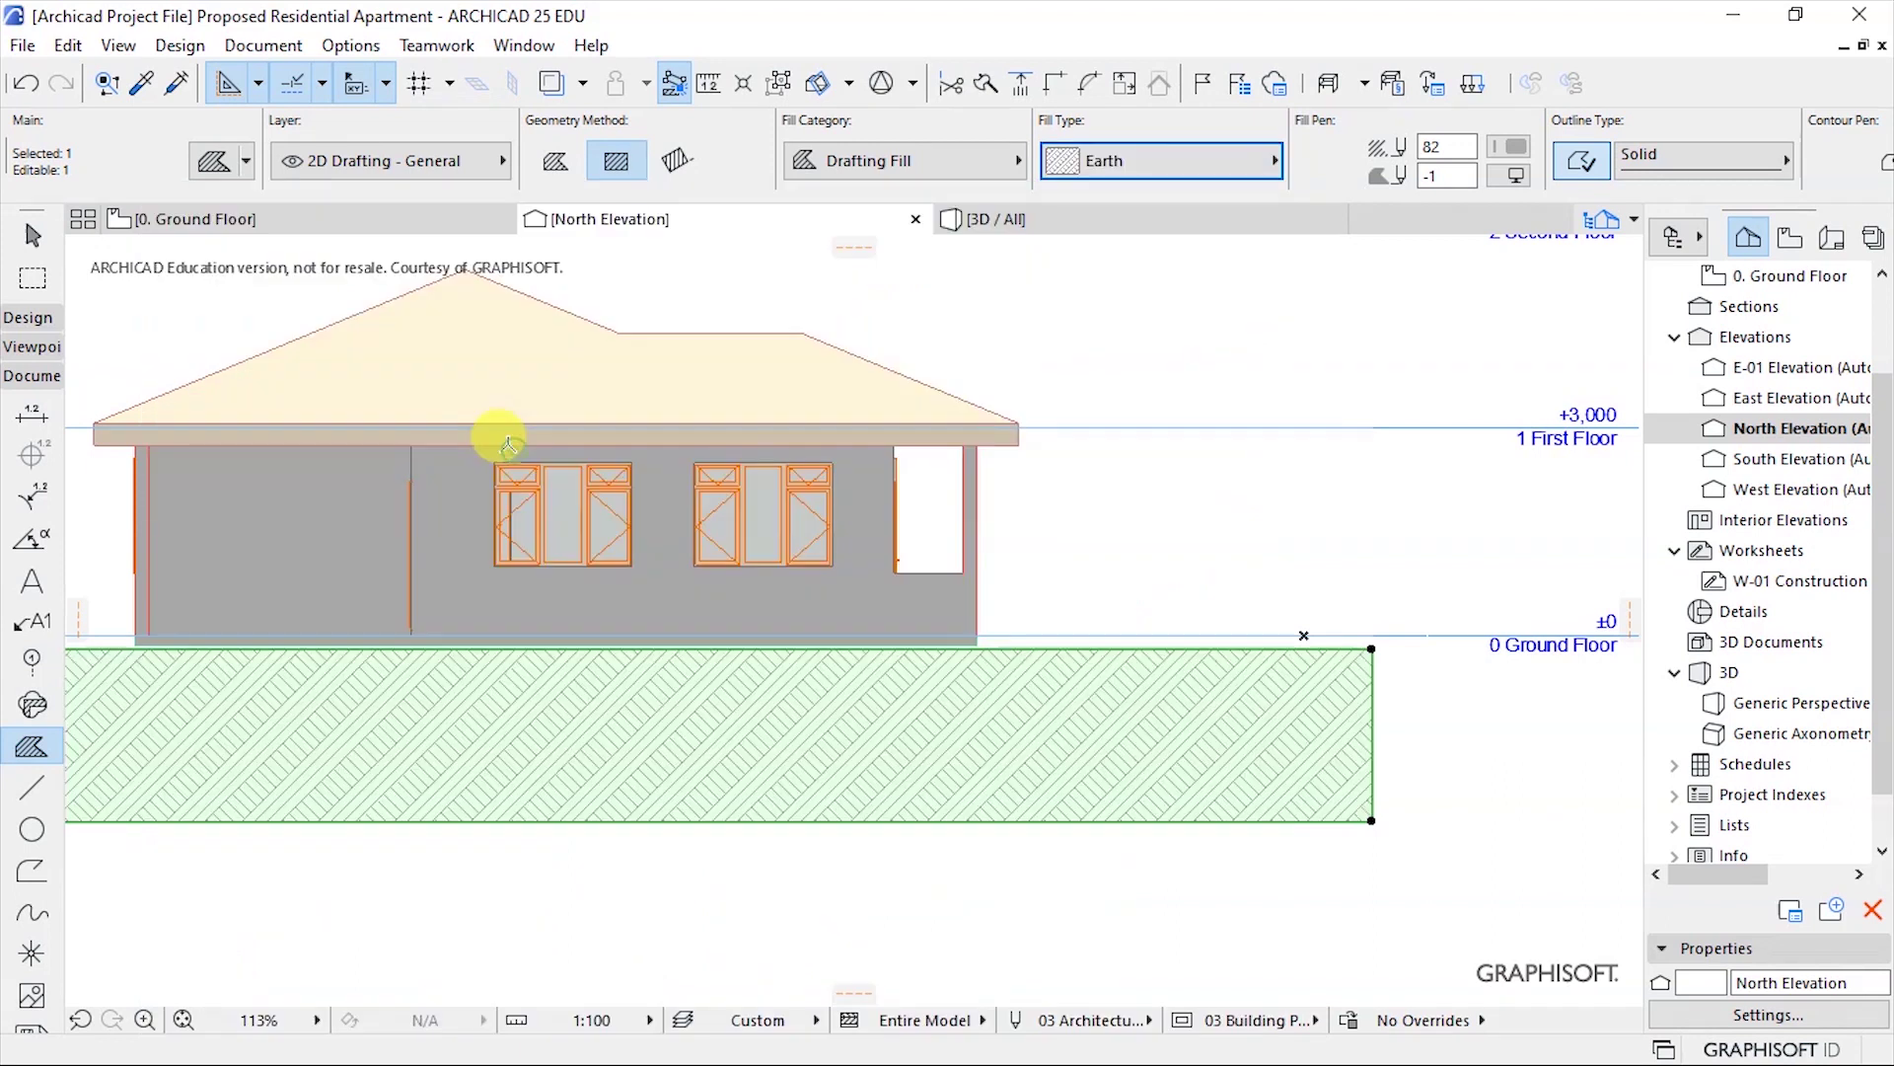
scroll(1086, 816, down, 3)
scroll(774, 905, up, 2)
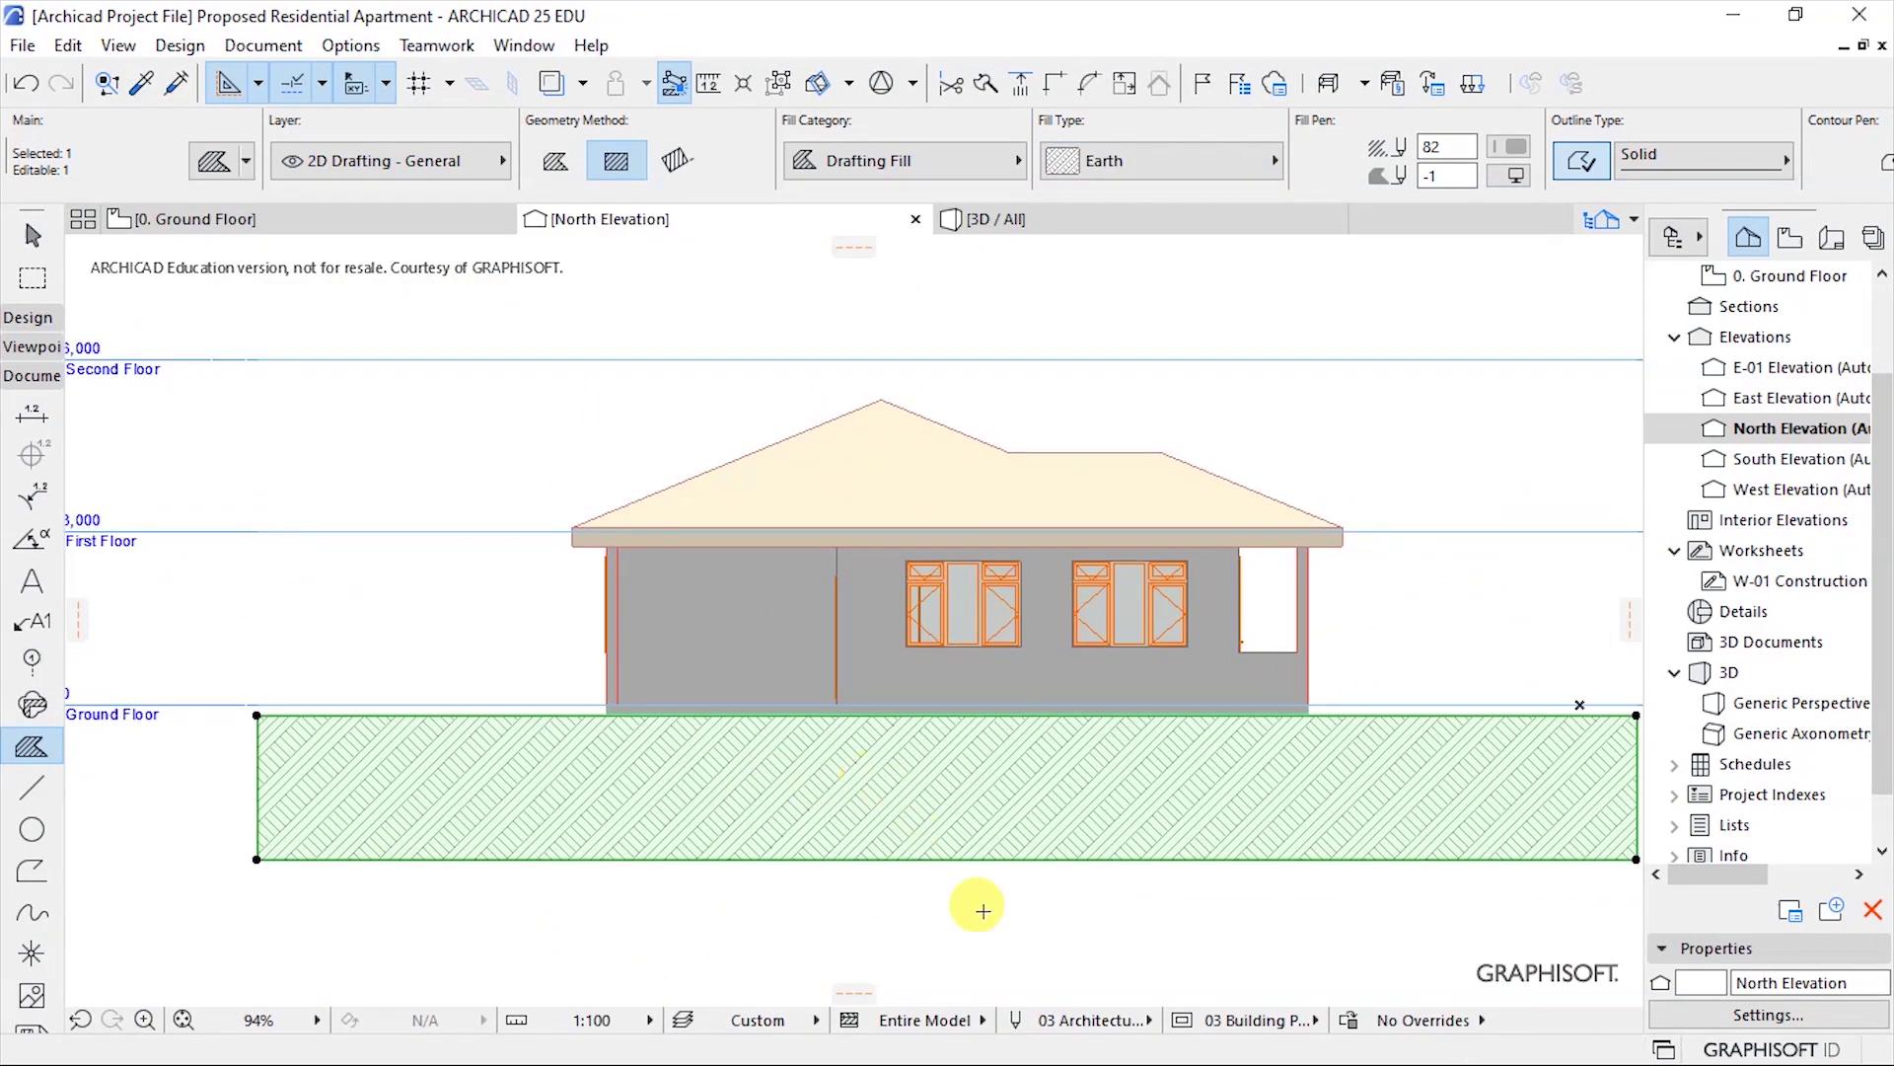
key(Escape)
Move the Earth fill up so its upper edge meets the underside of the building's base.
scroll(1480, 773, up, 3)
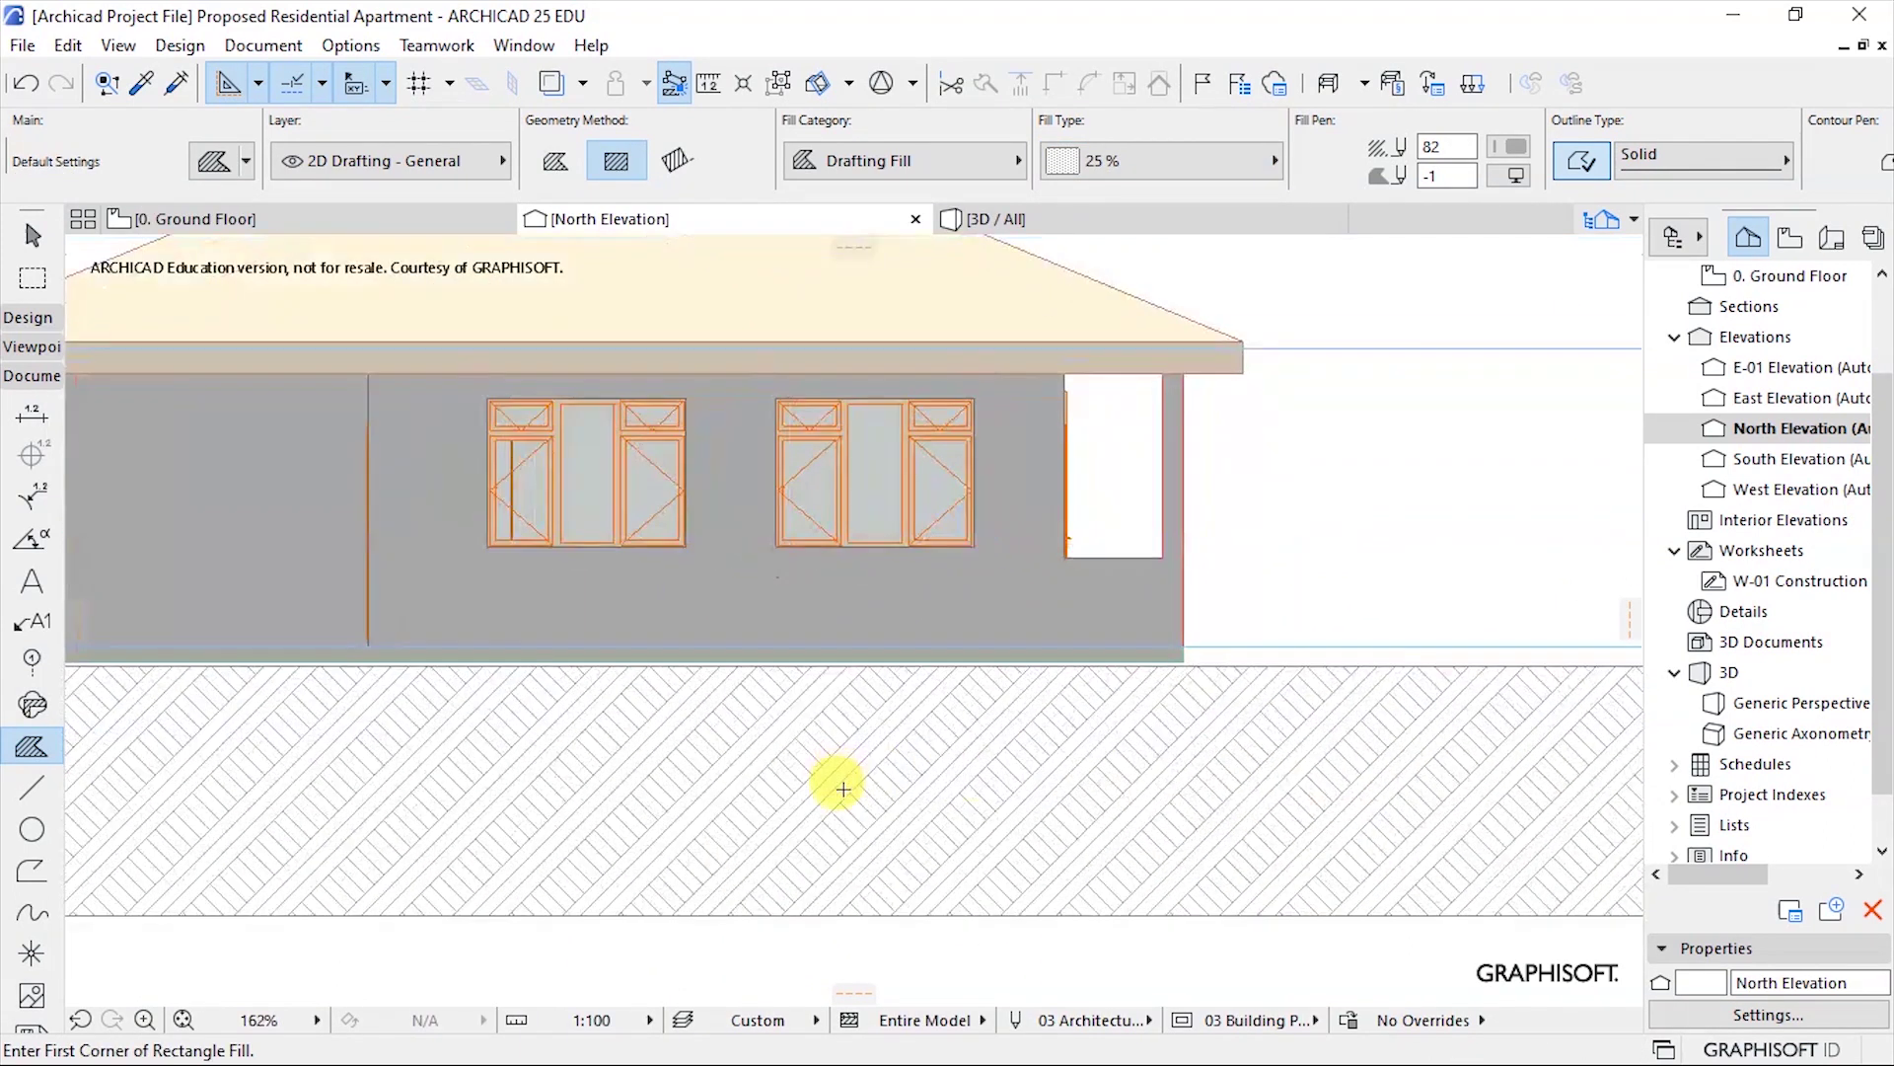
scroll(849, 804, up, 1)
scroll(1112, 765, down, 2)
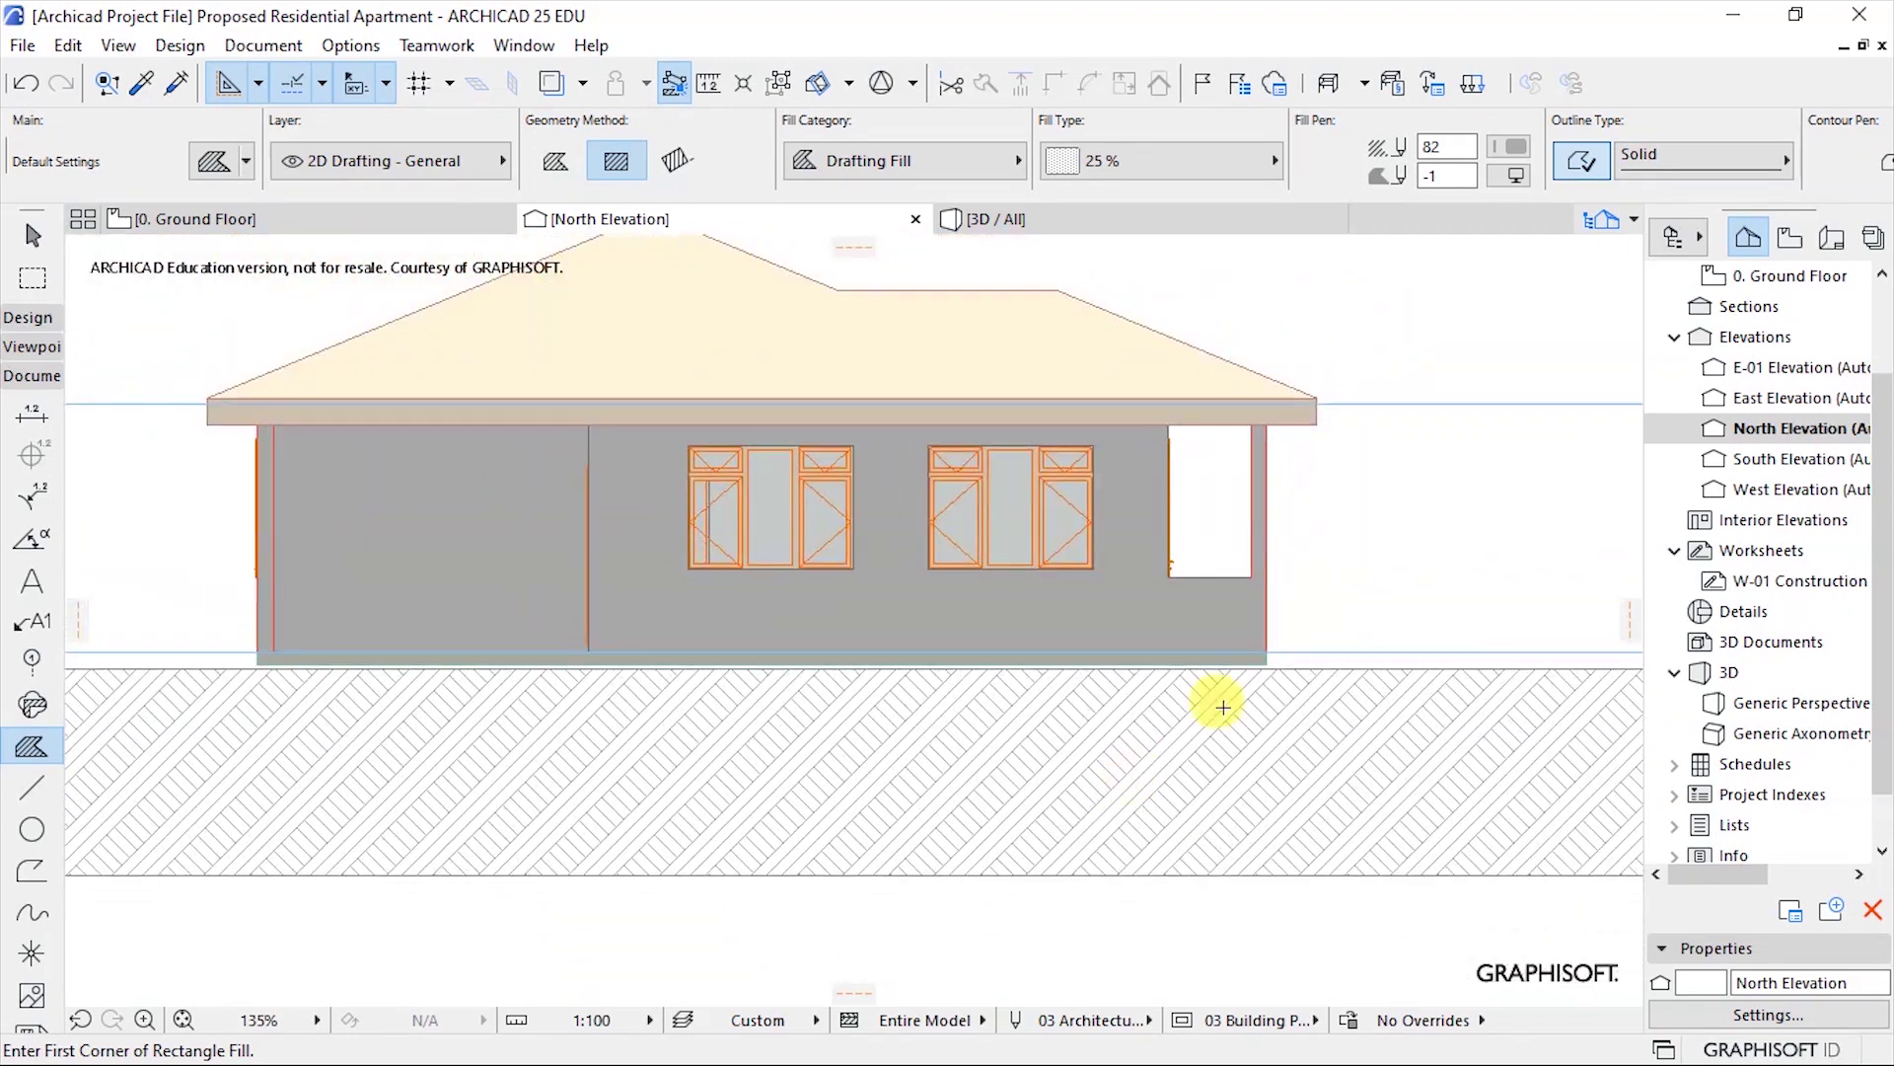
scroll(1264, 634, up, 6)
shift+click(1274, 768)
scroll(1016, 690, down, 8)
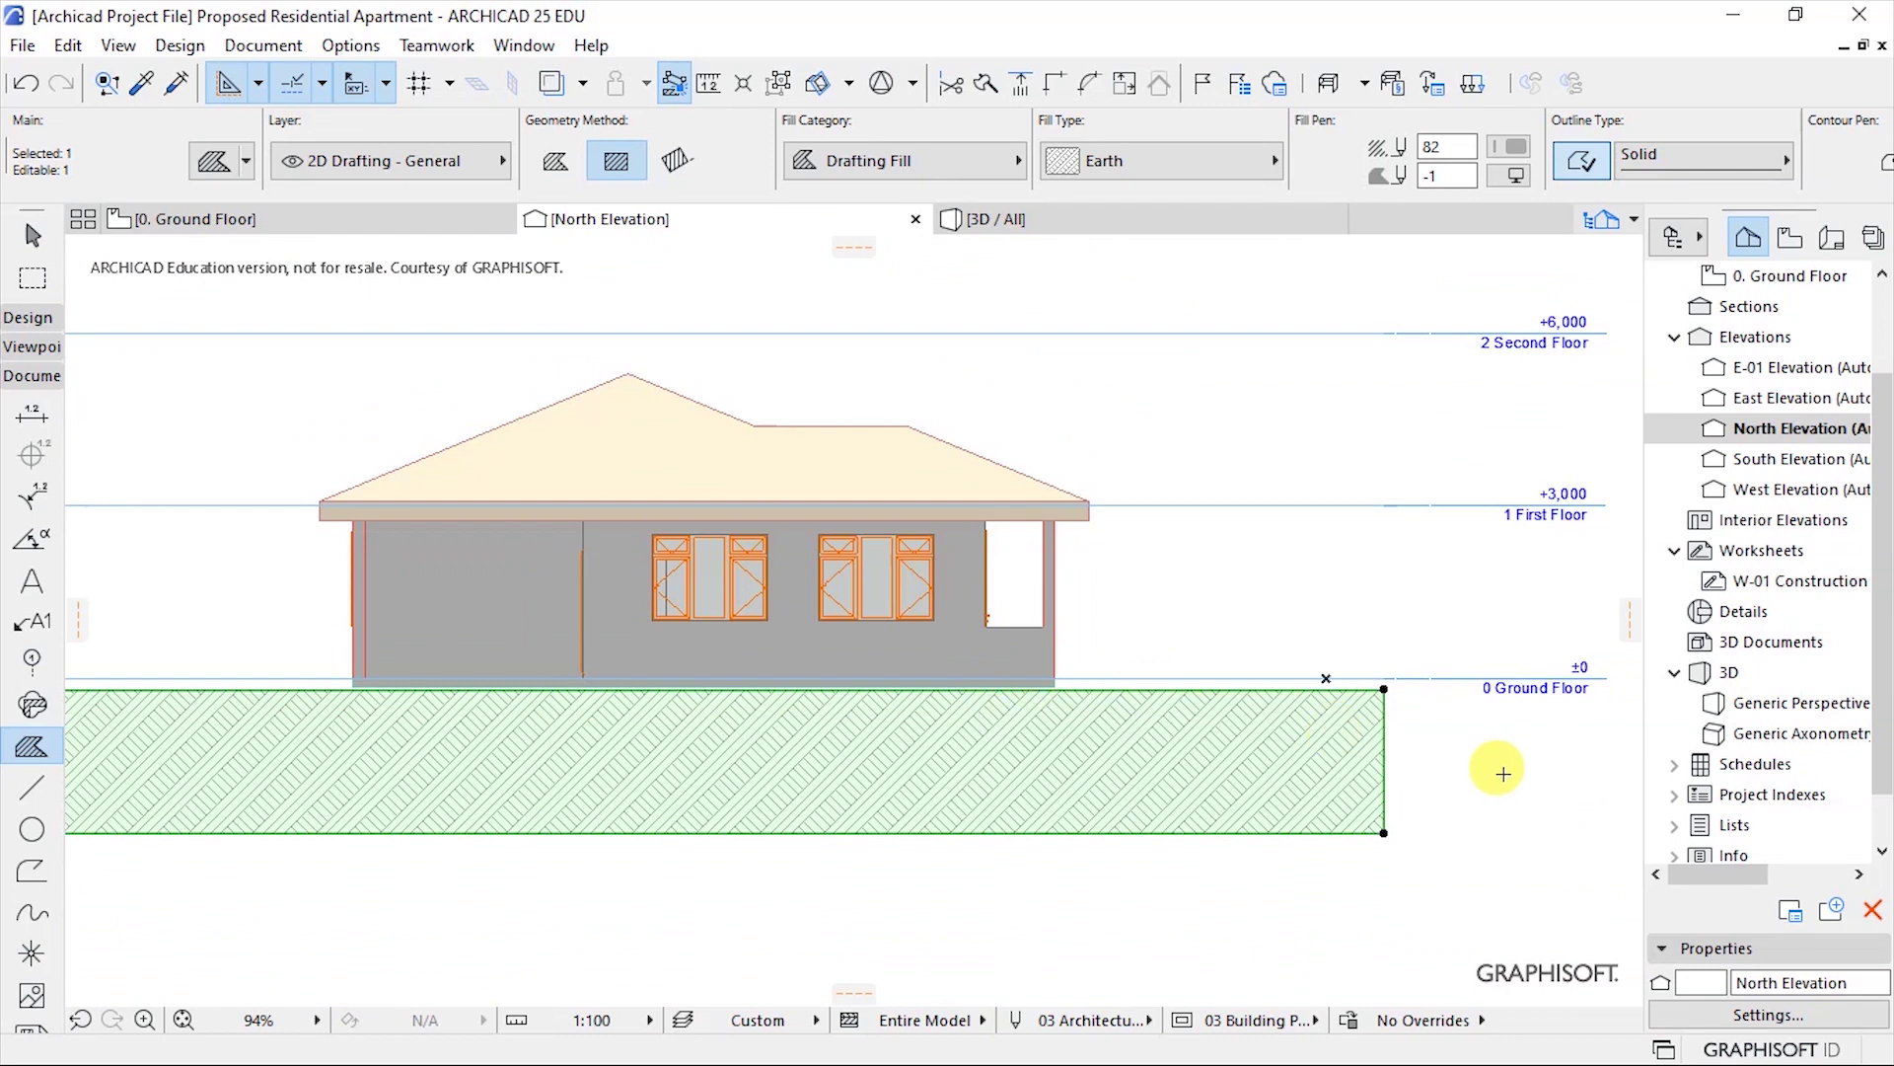
key(ctrl+d)
scroll(1059, 678, up, 5)
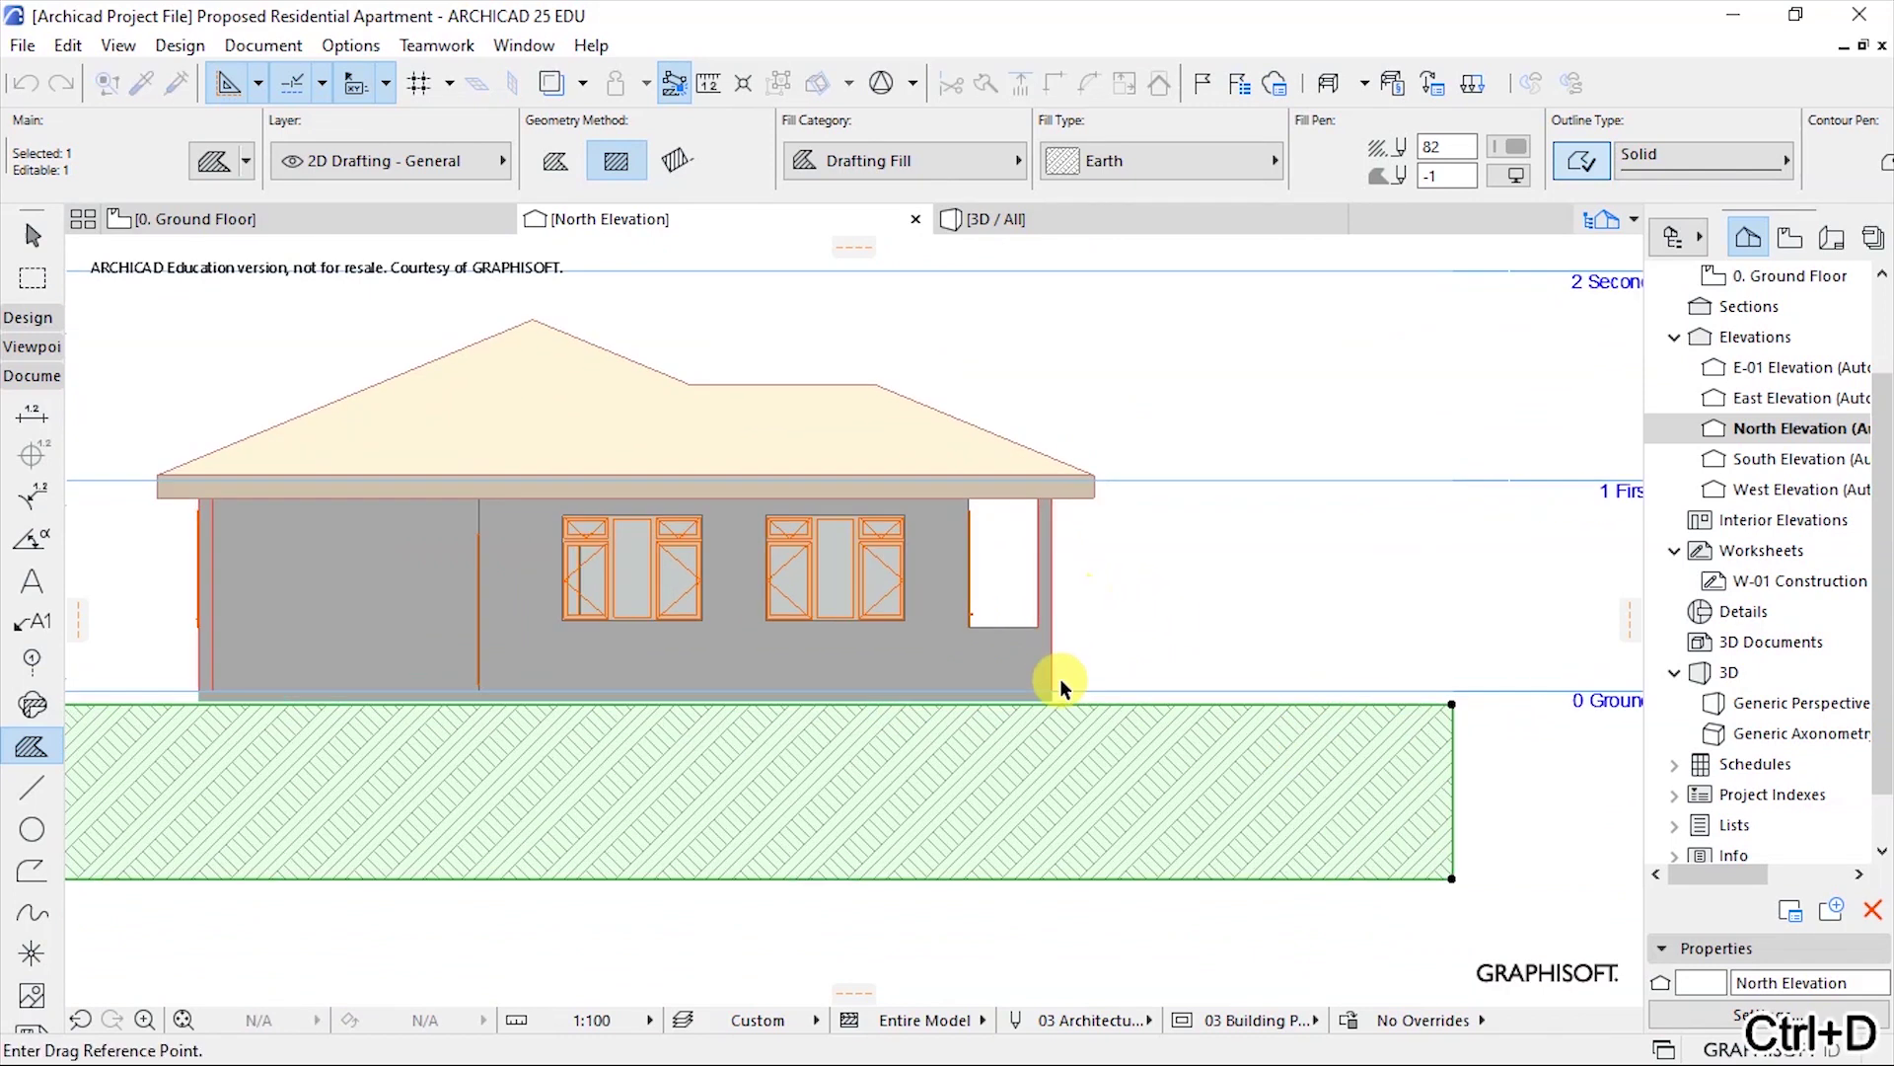
click(1041, 815)
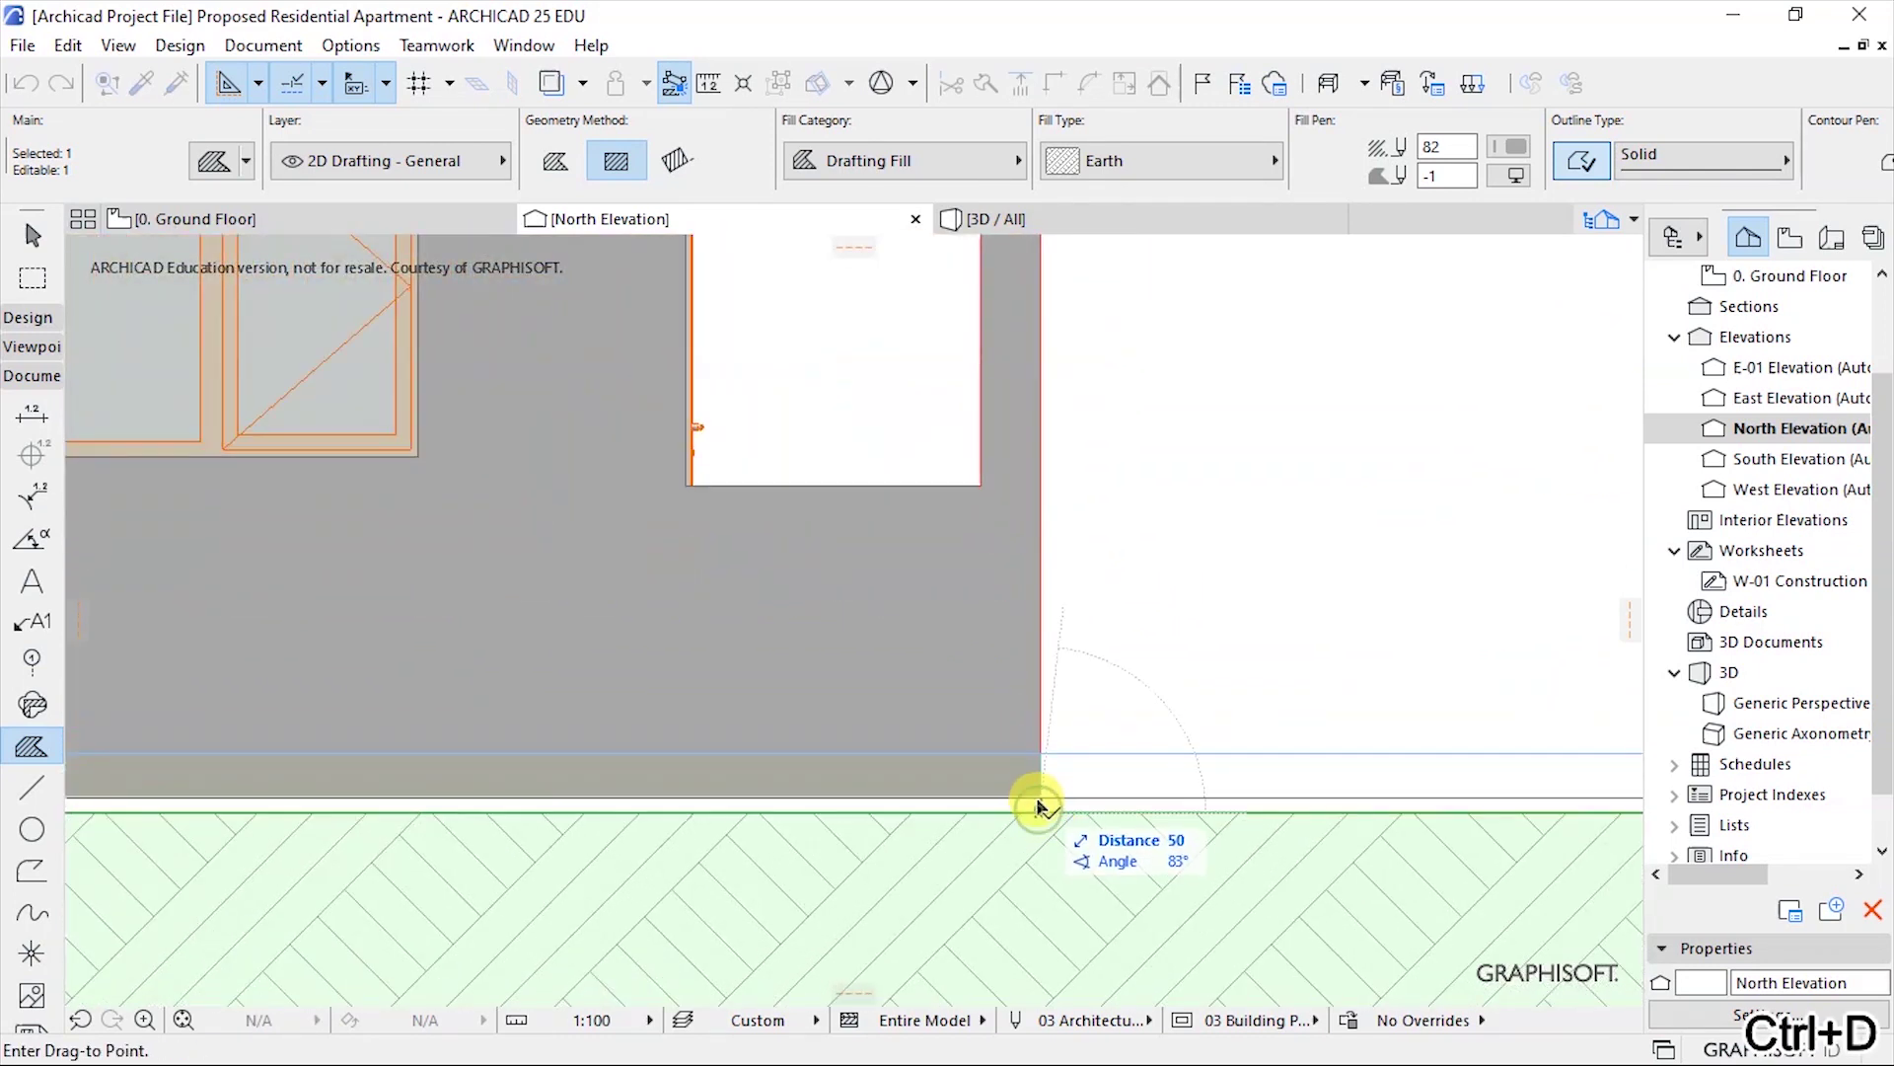
scroll(947, 723, down, 6)
scroll(878, 727, down, 2)
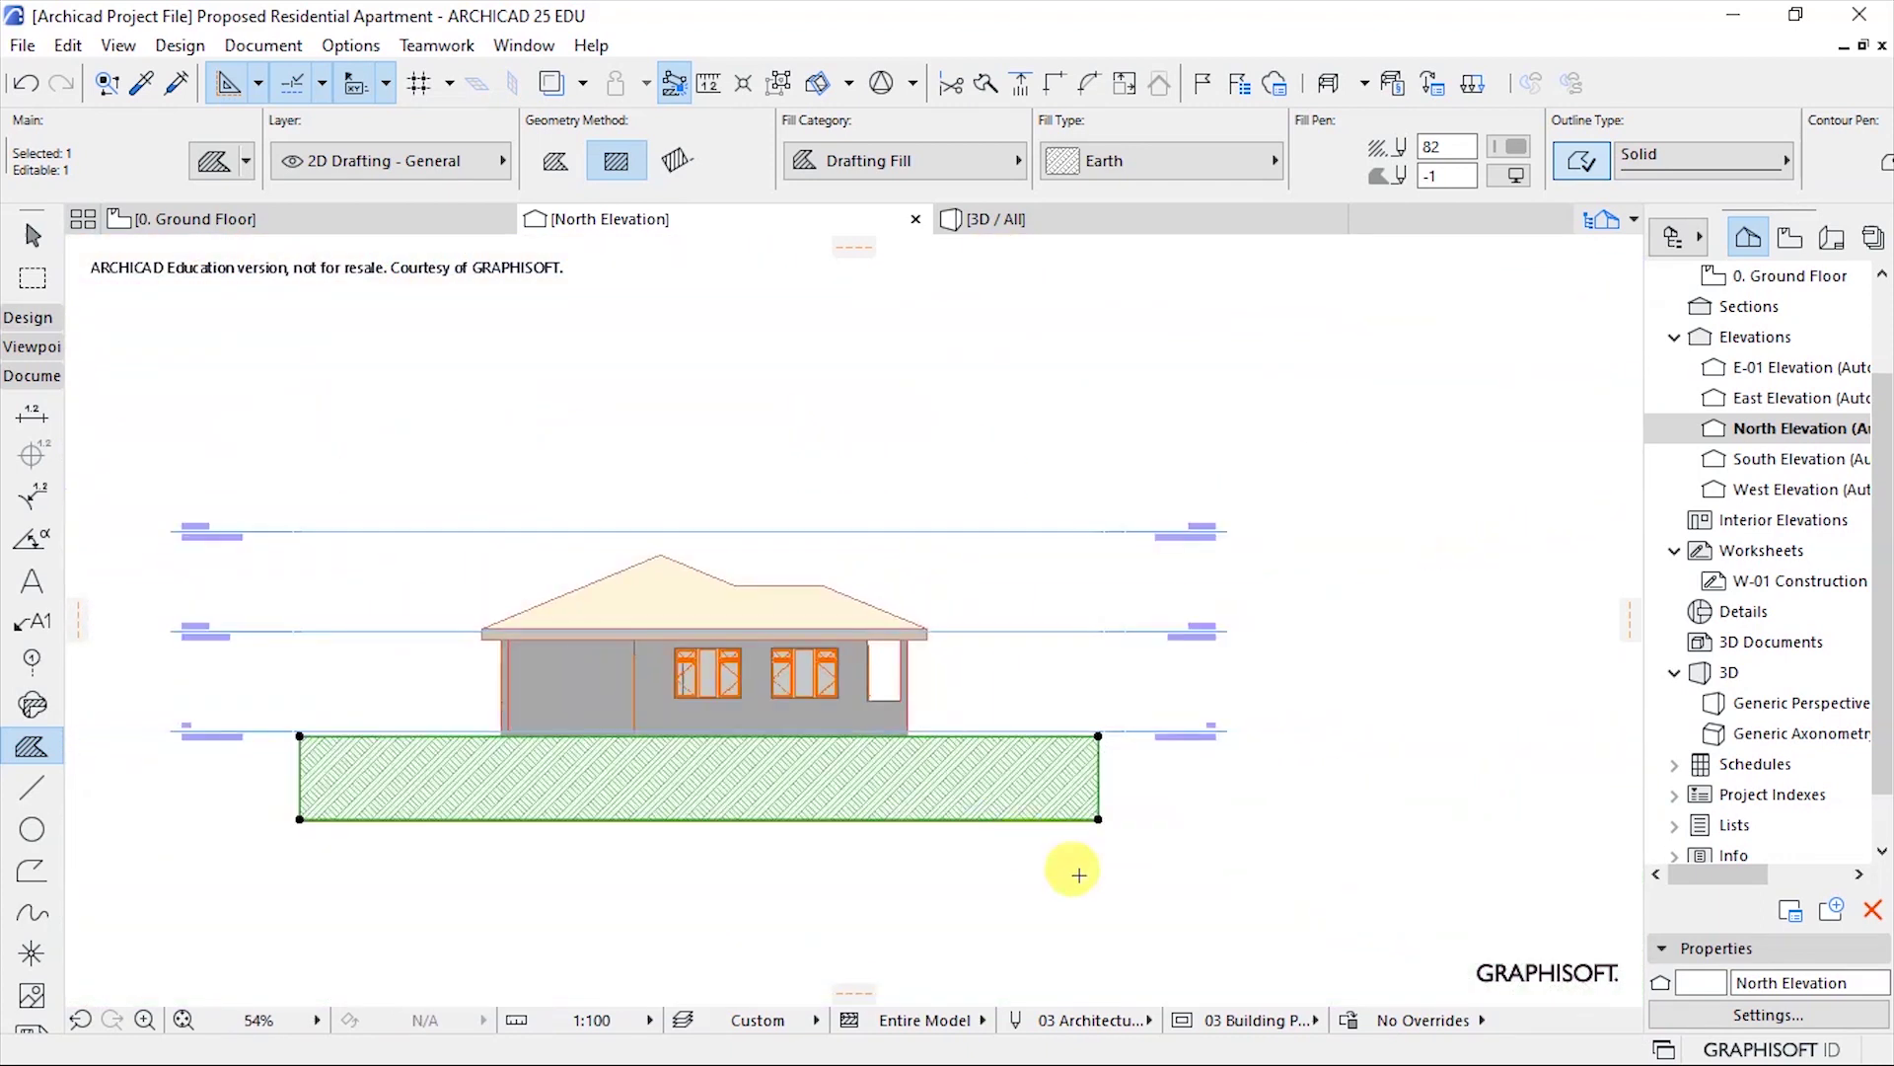
key(Escape)
key(Escape)
Move the terrain mesh up by 50 to align with the raised Earth fill, and deselect it.
scroll(1079, 867, up, 5)
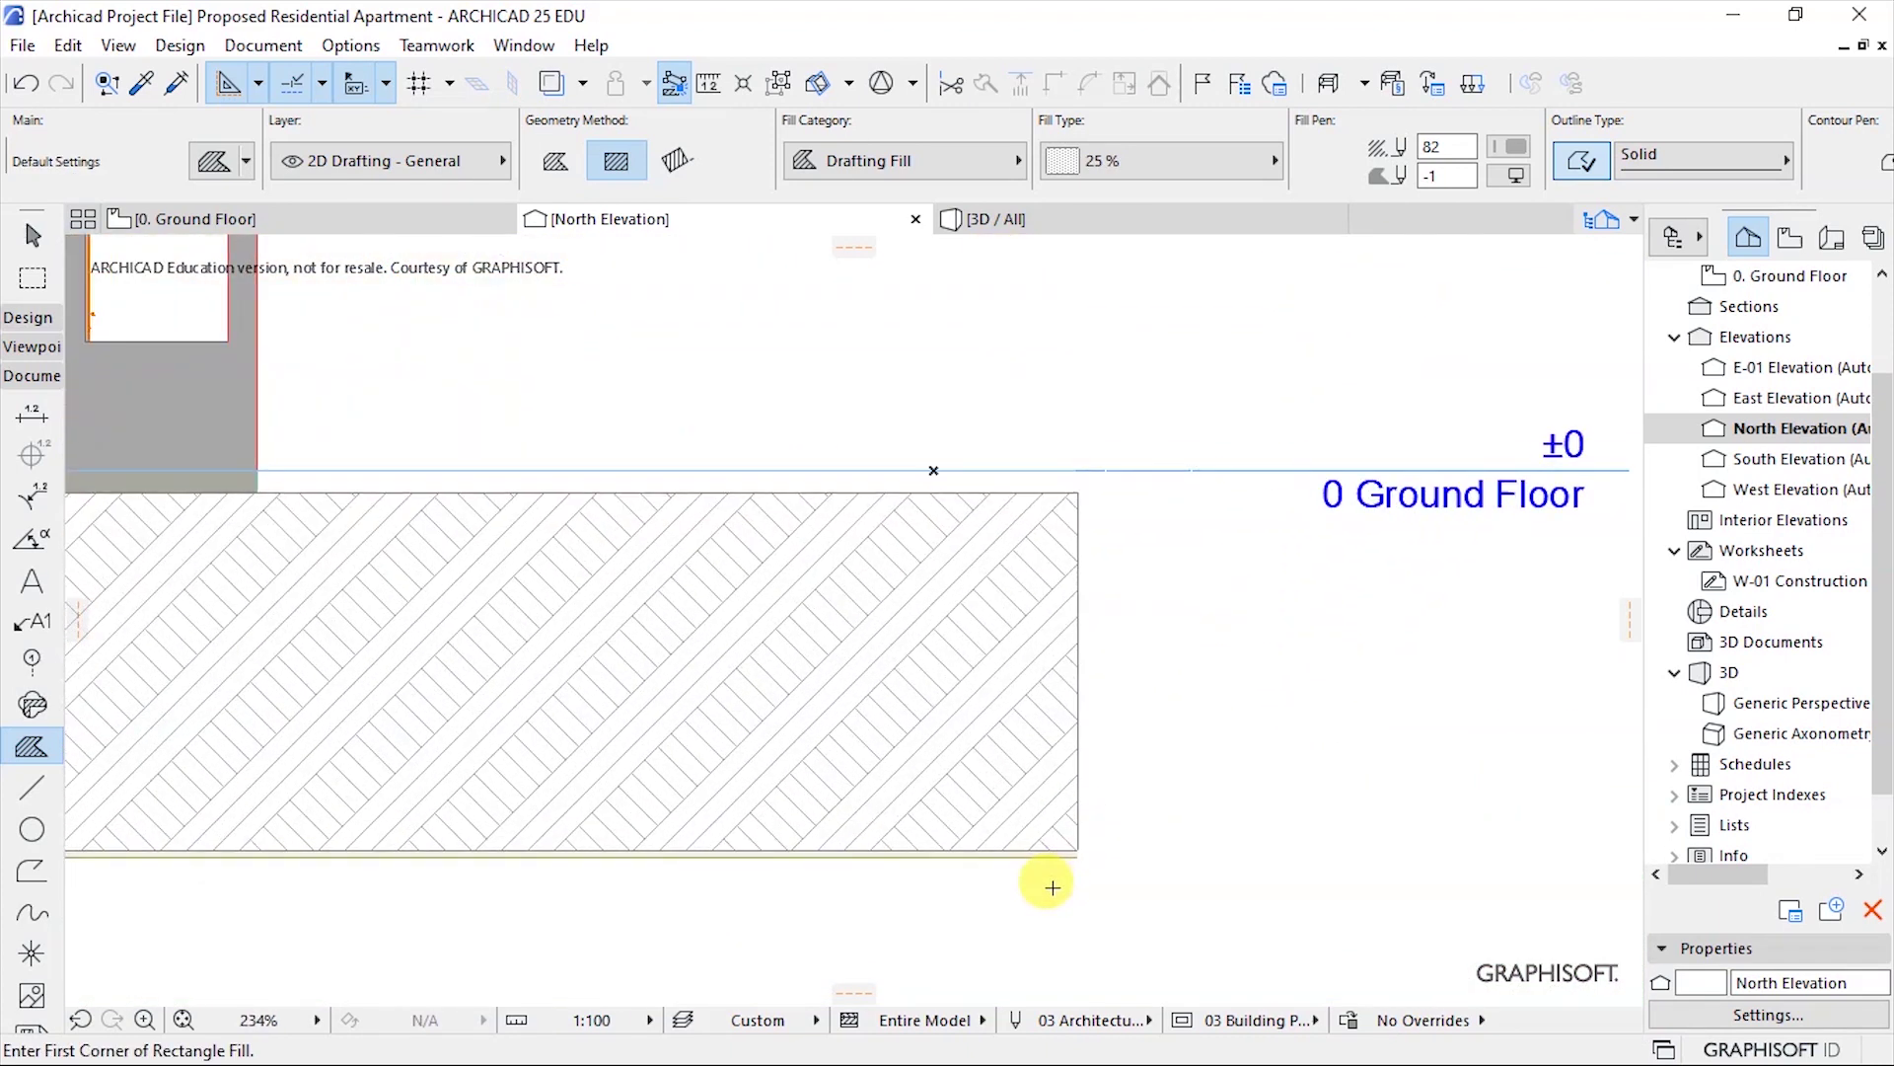
shift+click(1061, 861)
key(ctrl+d)
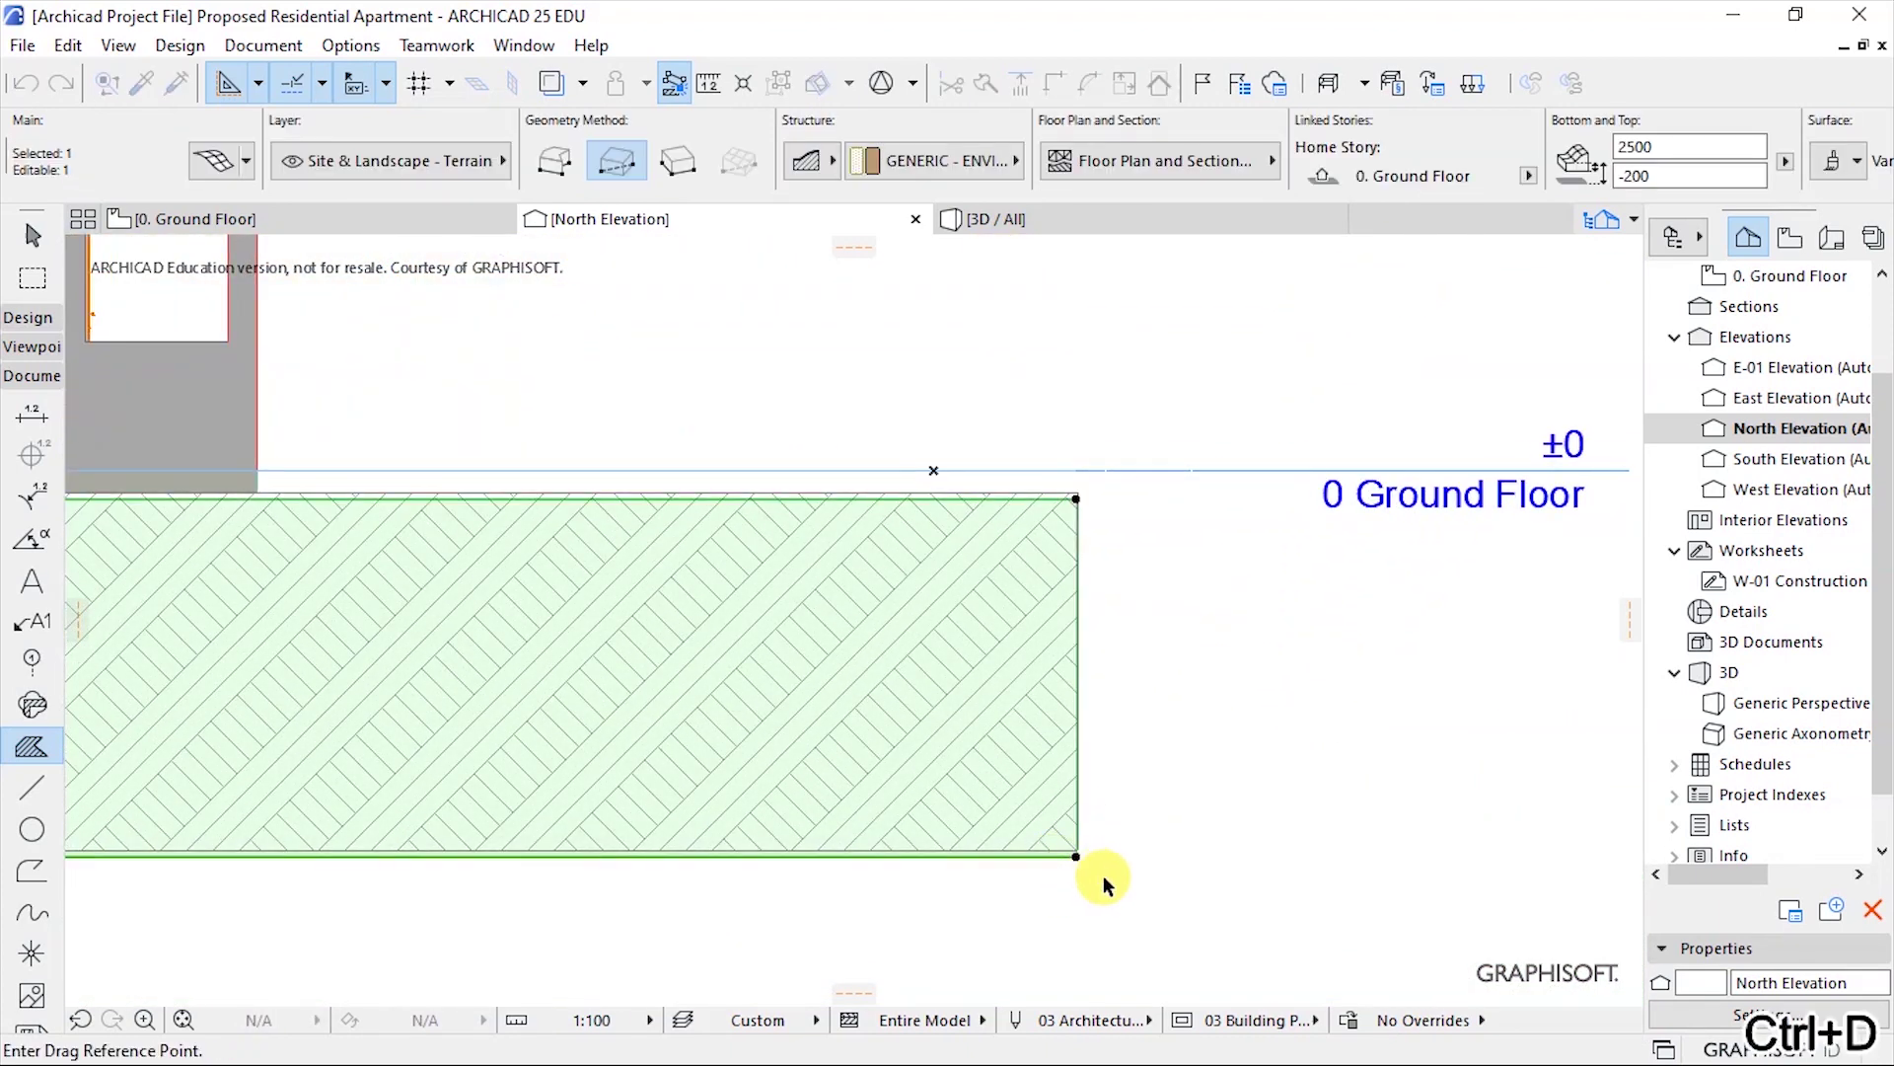
scroll(1095, 863, up, 4)
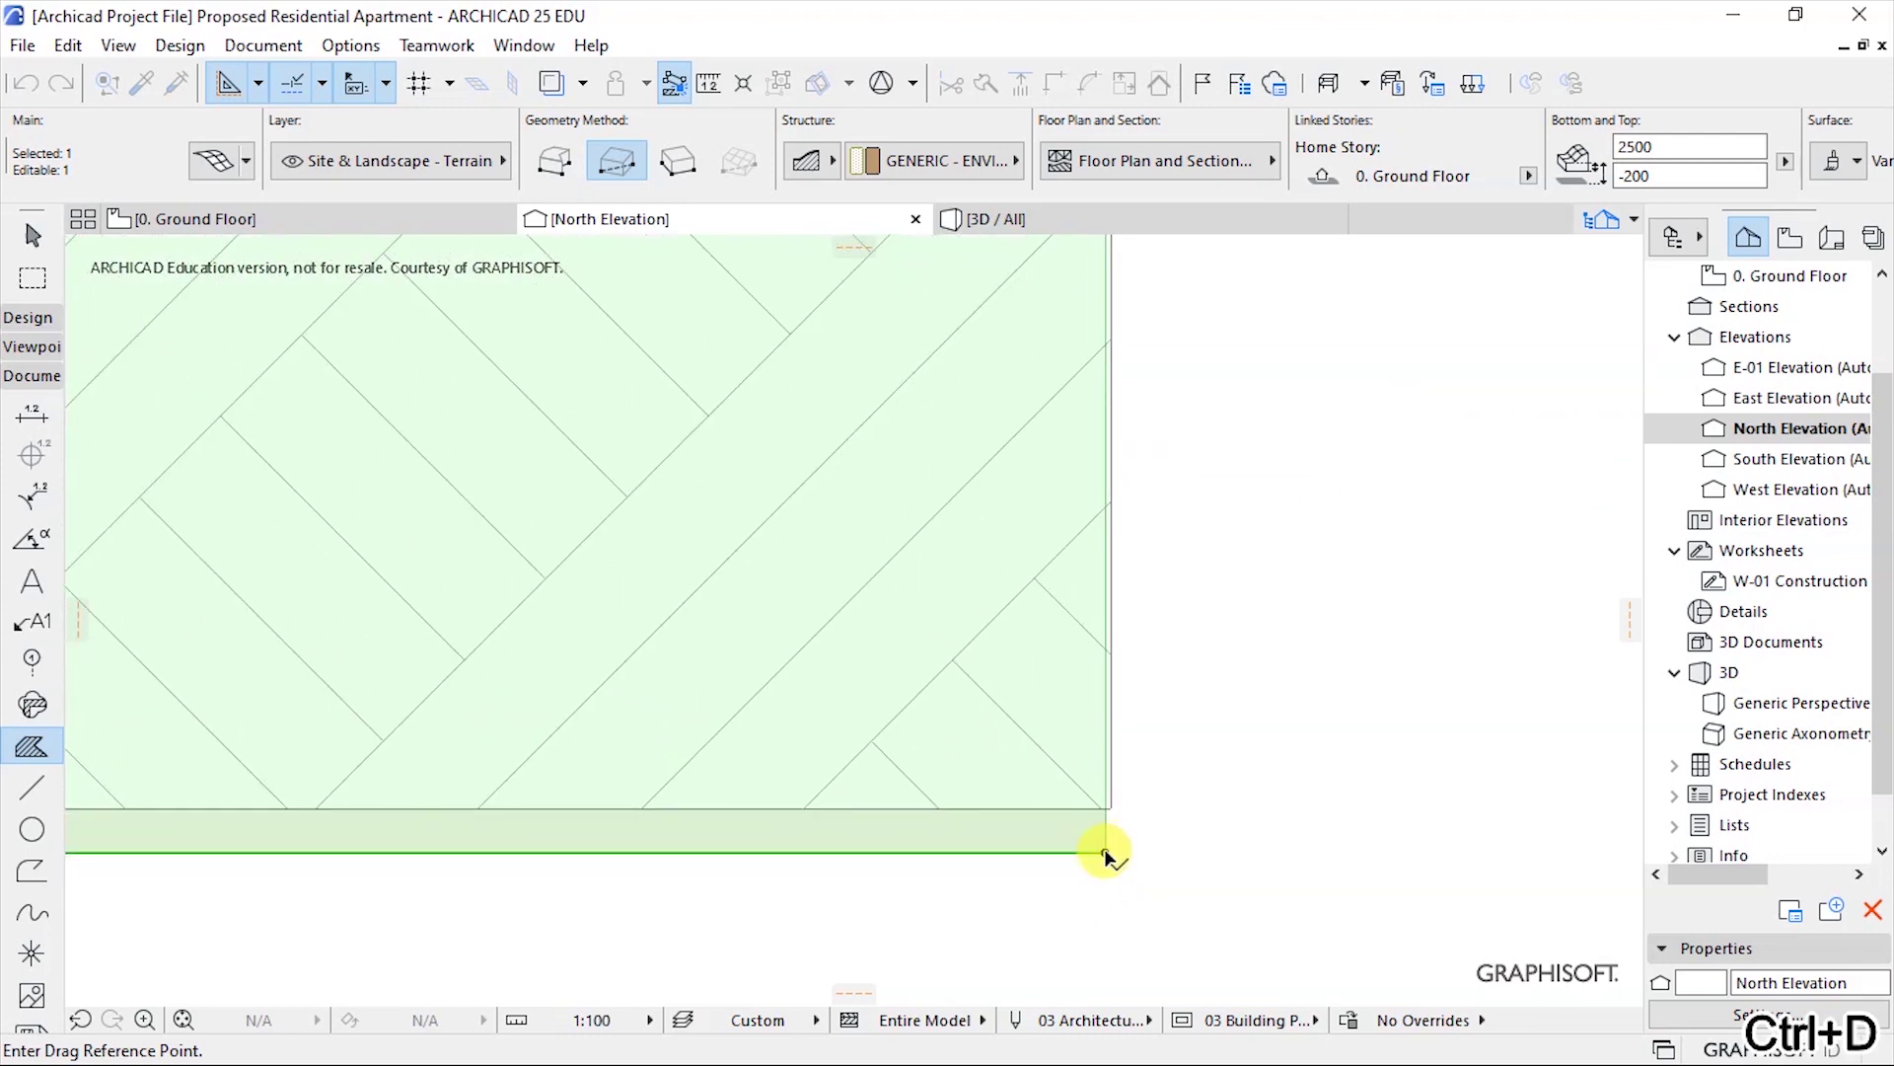
click(1105, 854)
text(50)
key(Return)
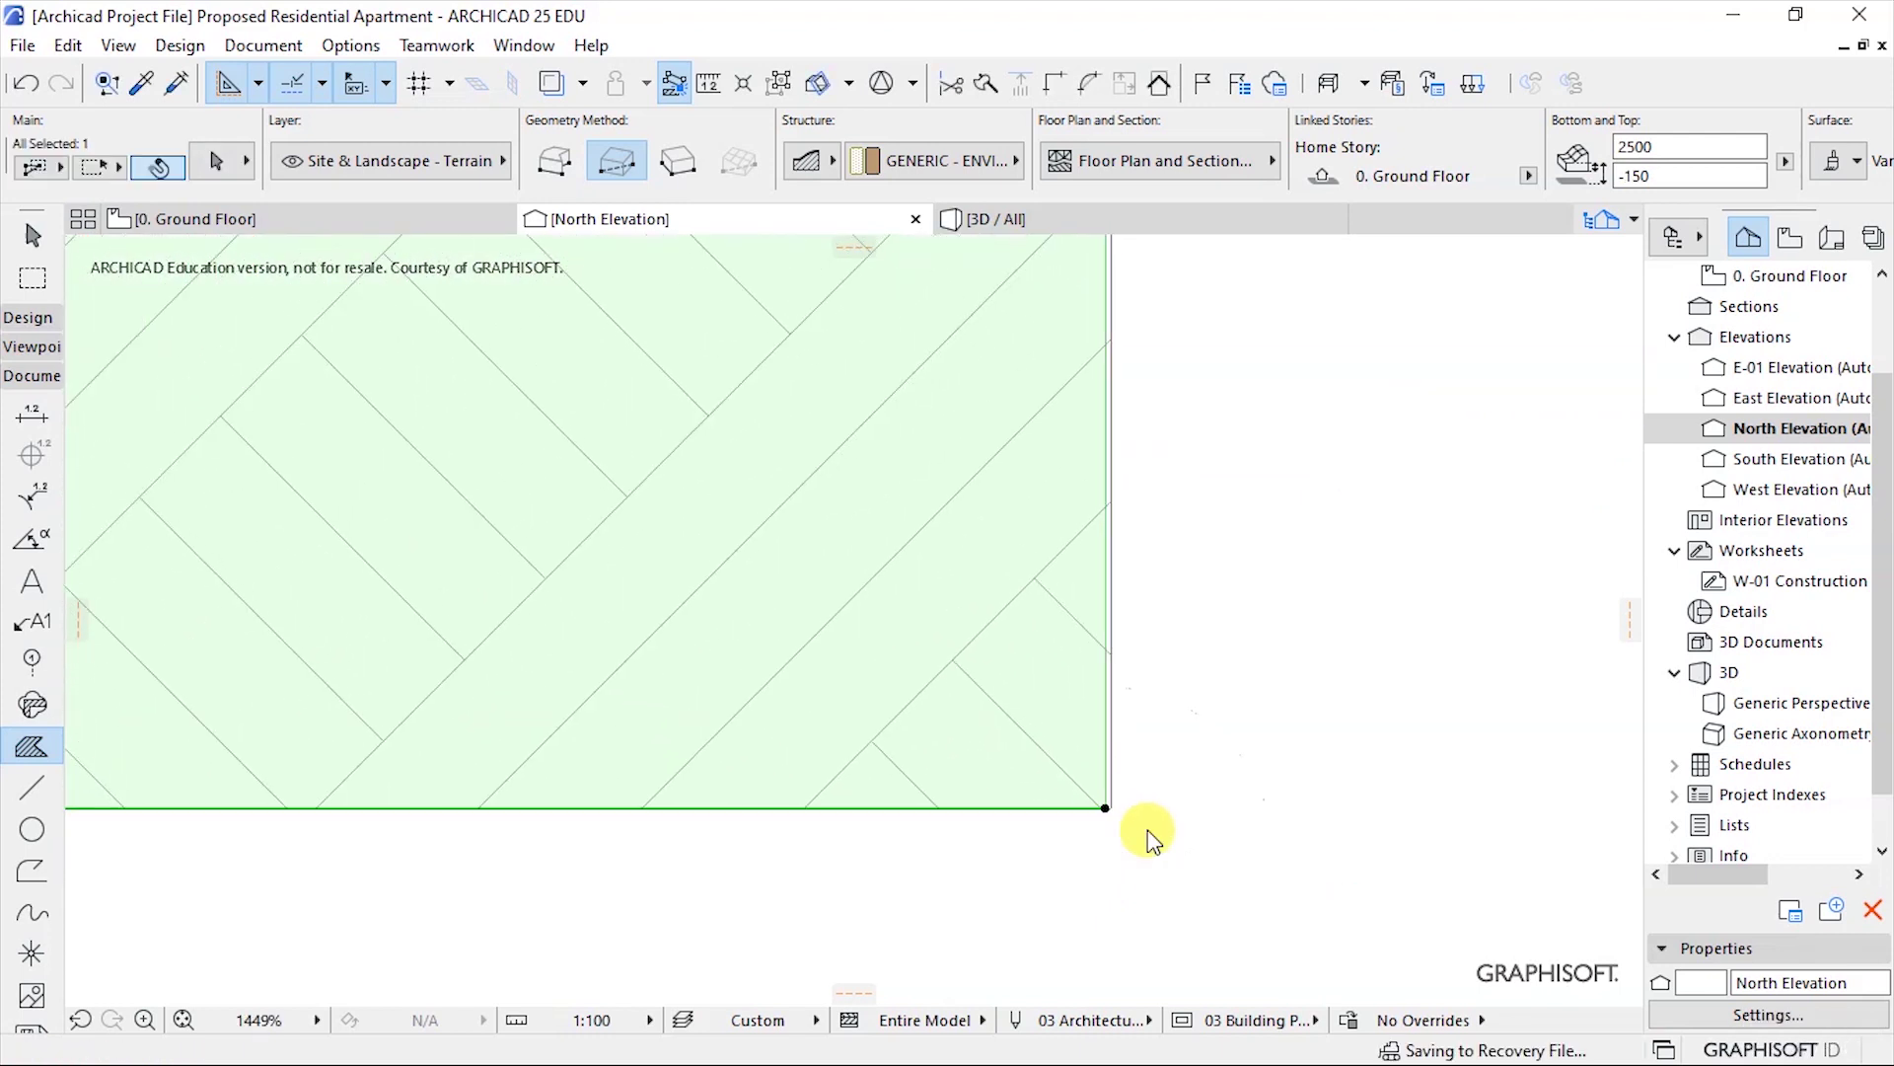
click(1108, 879)
Open the North Elevation's settings, collapse the Grid Tool section and move the dialog lower.
scroll(1273, 917, down, 8)
scroll(1273, 888, down, 6)
scroll(1283, 819, up, 5)
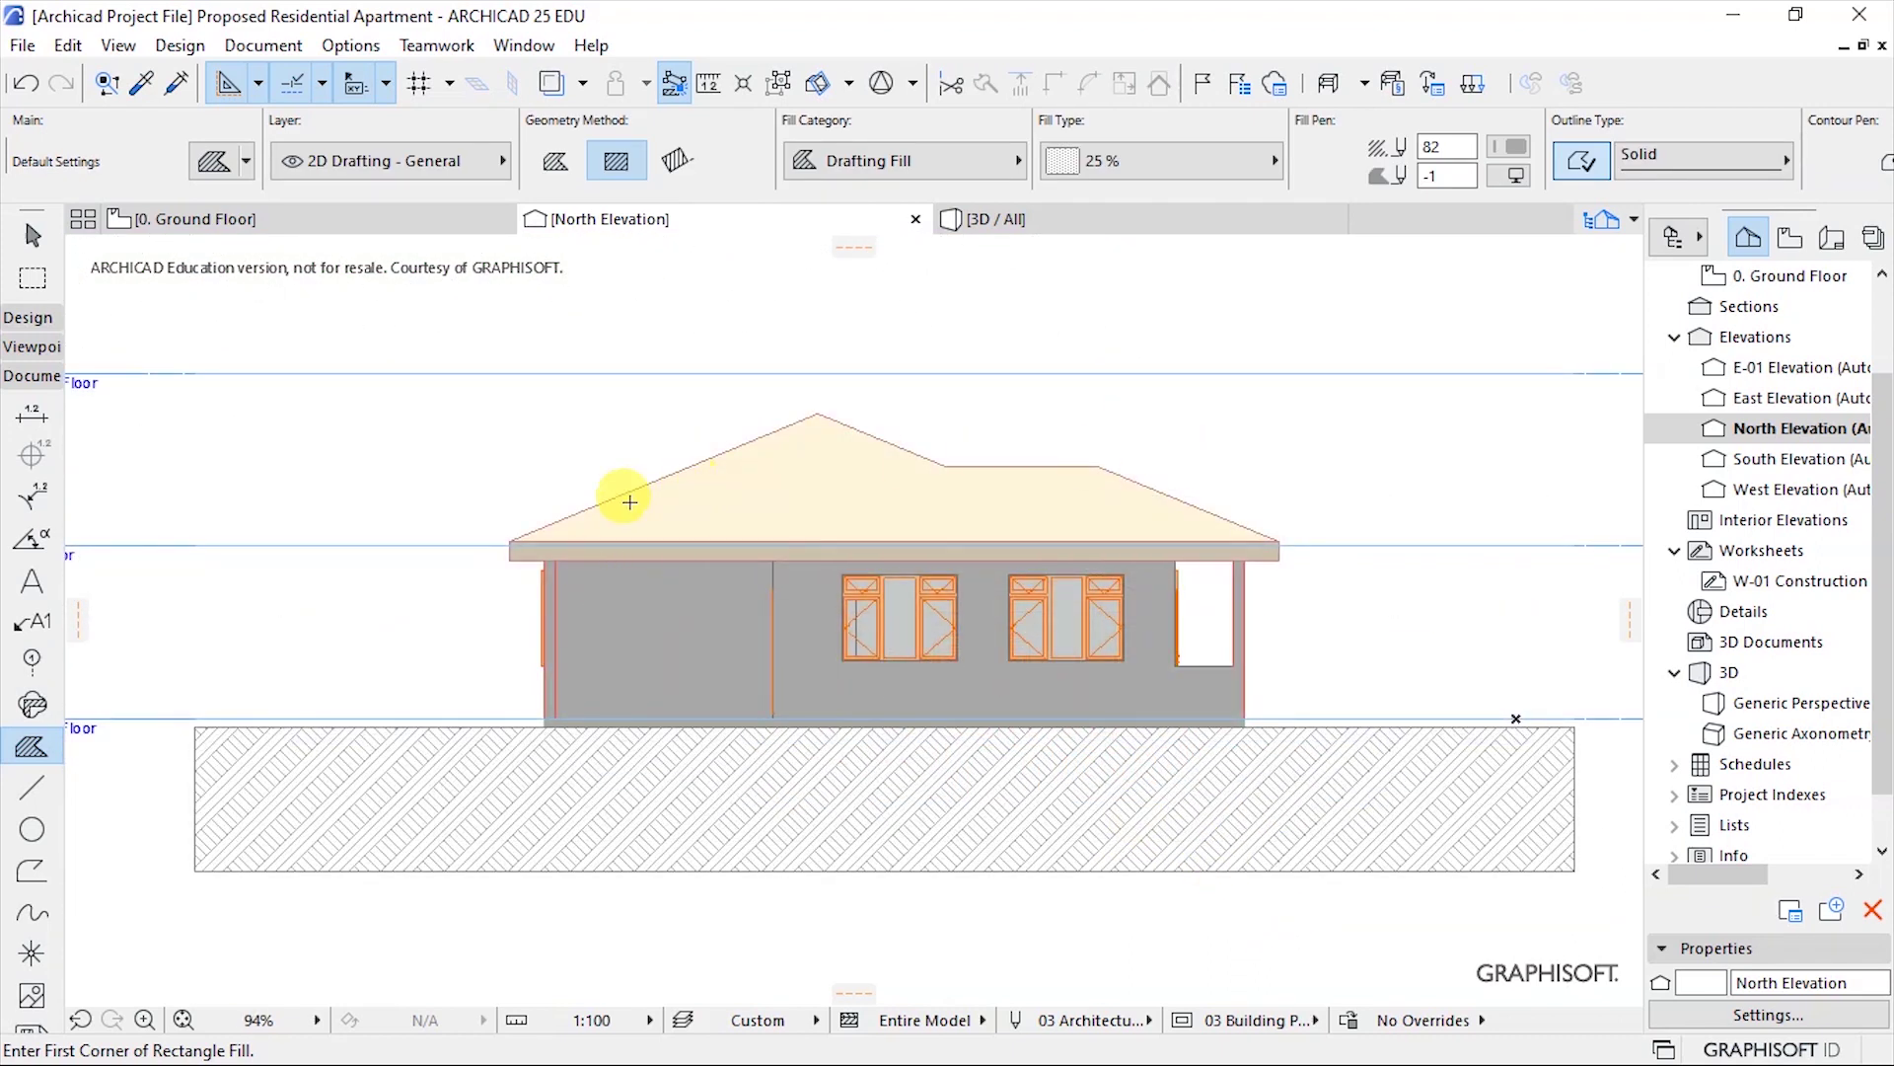
scroll(647, 647, down, 2)
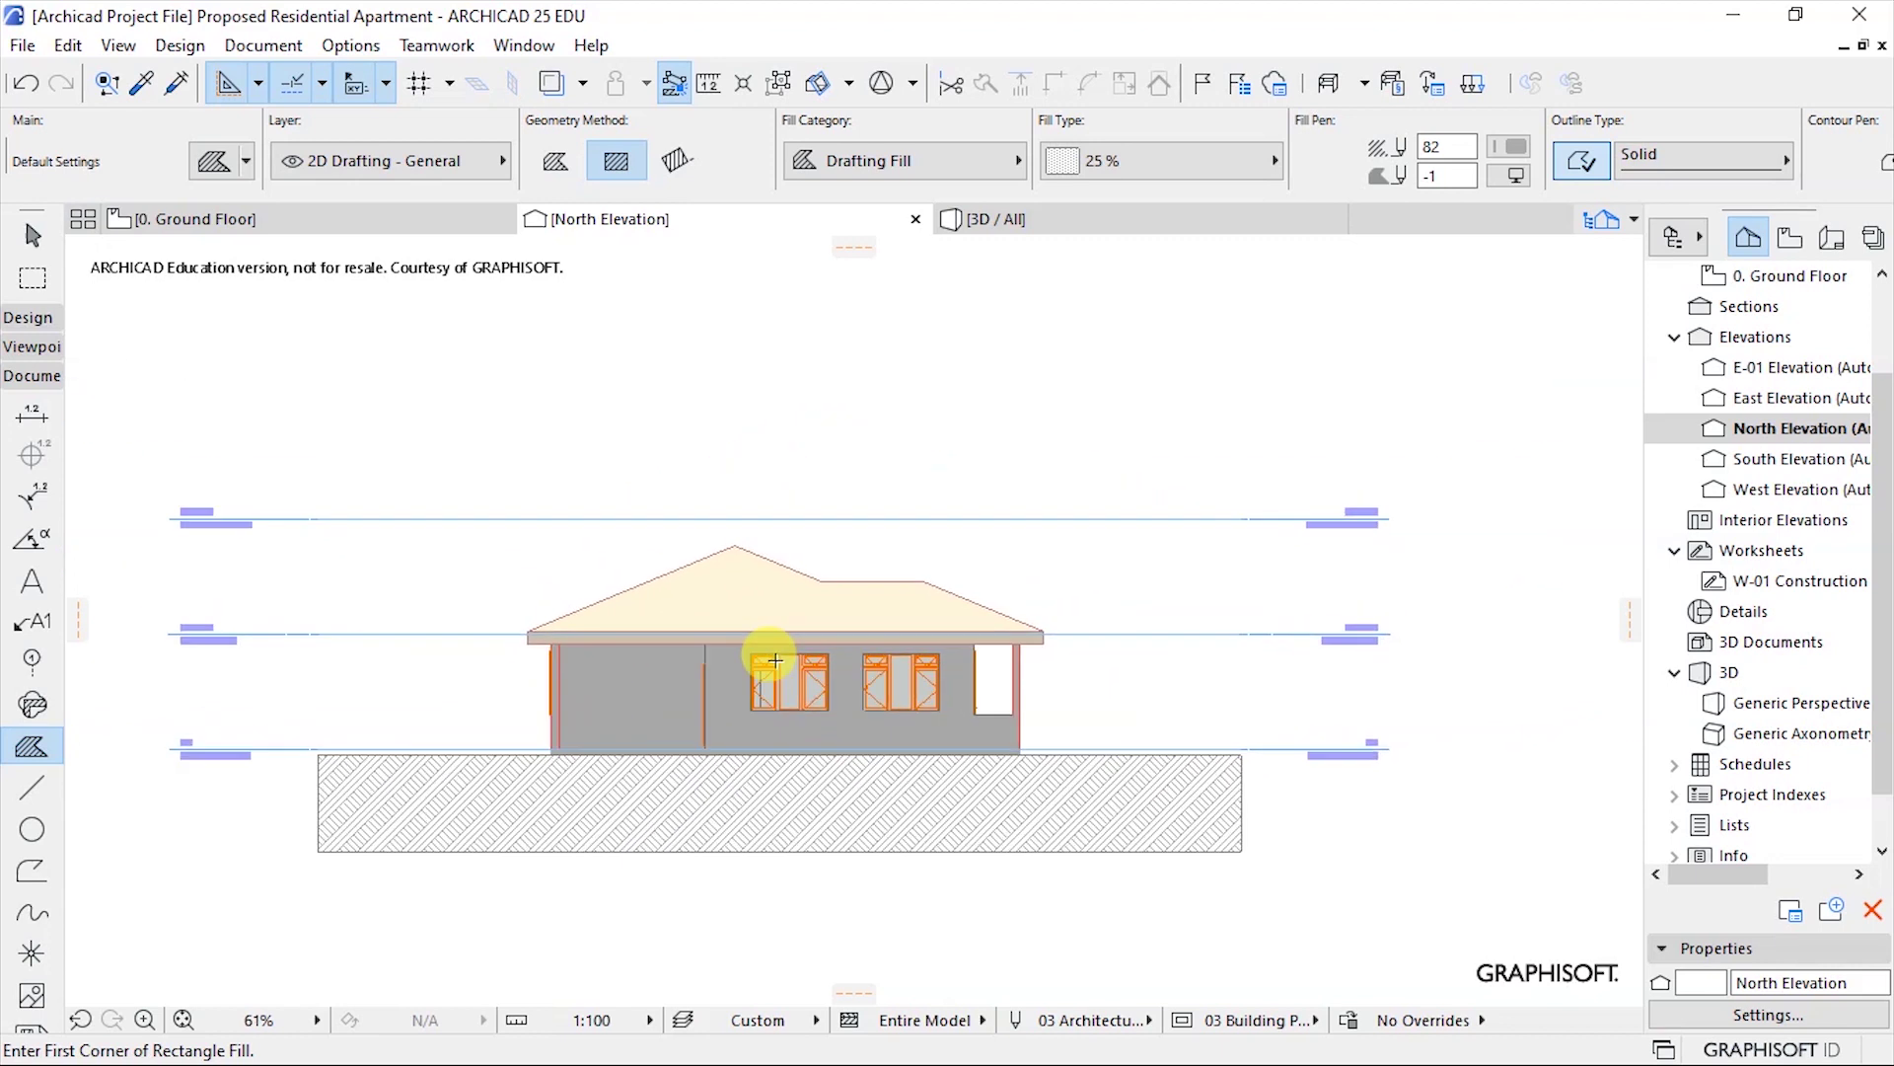
scroll(774, 660, up, 2)
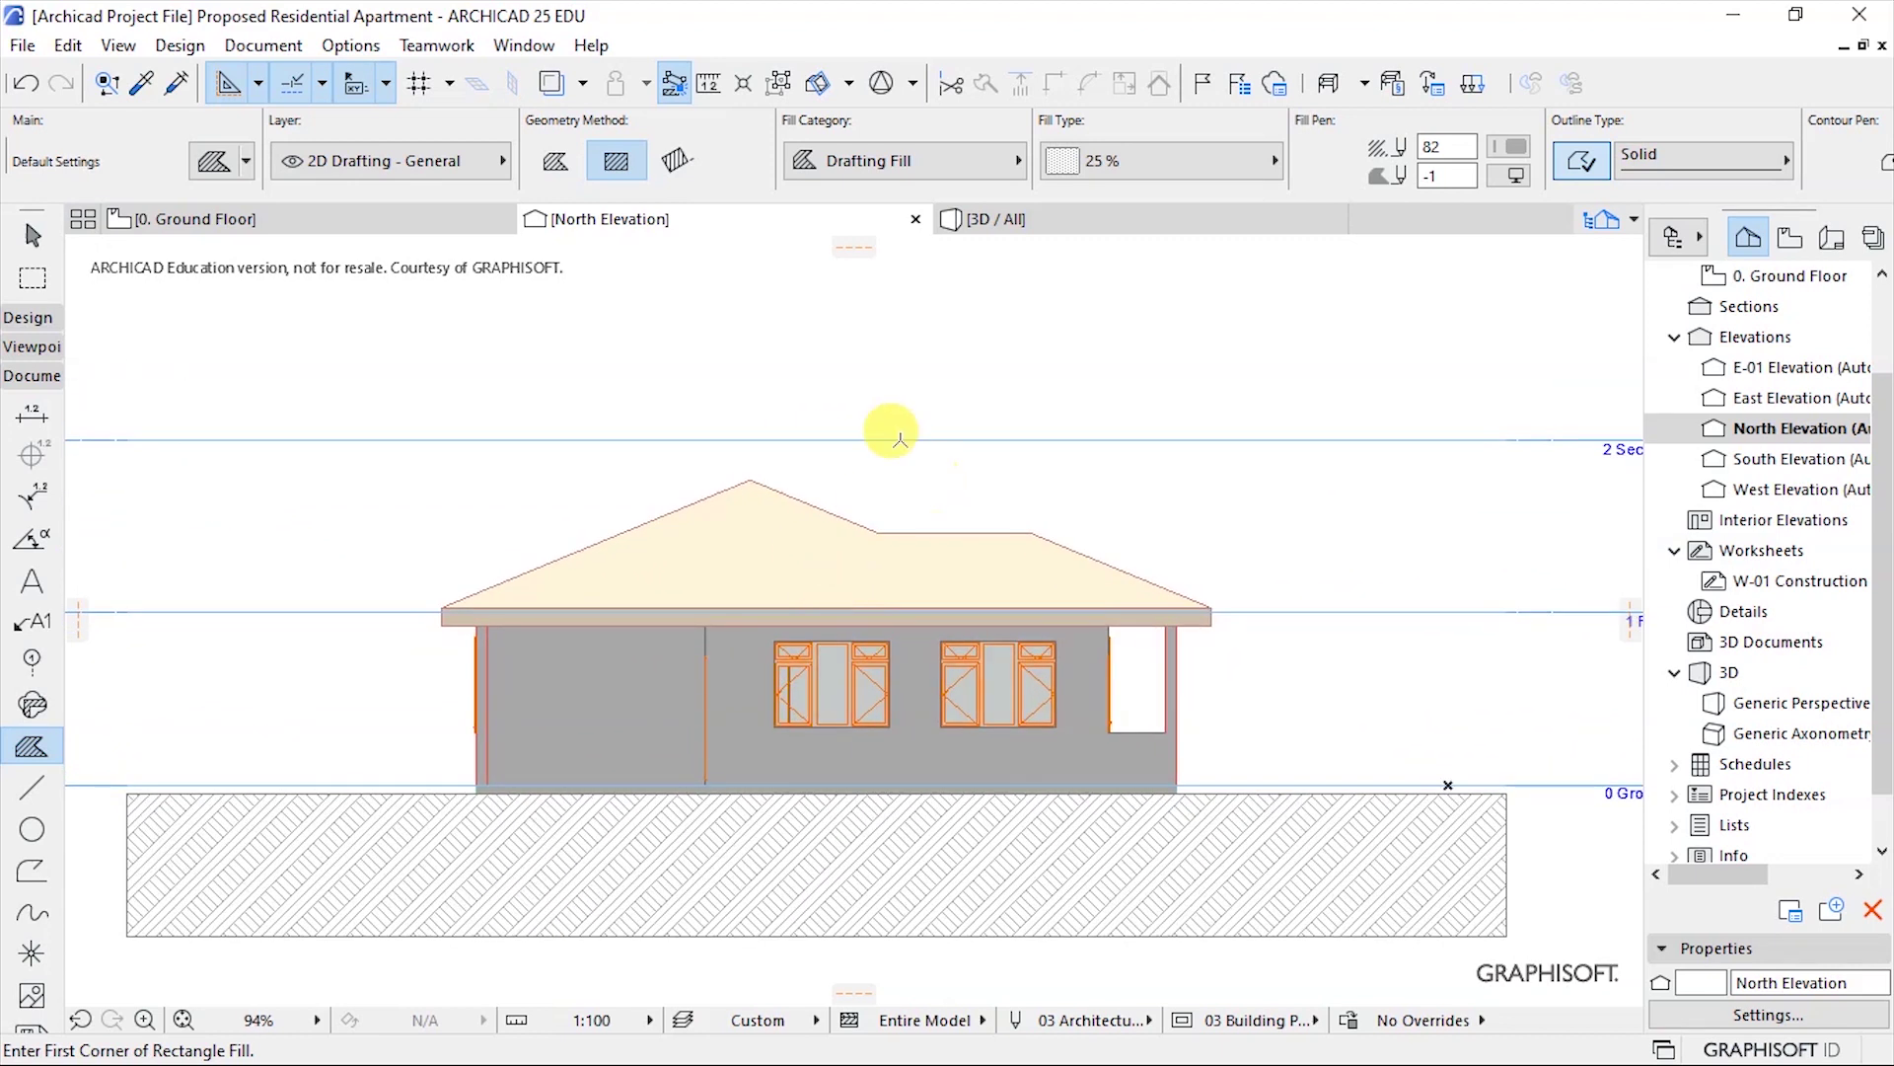
right_click(699, 360)
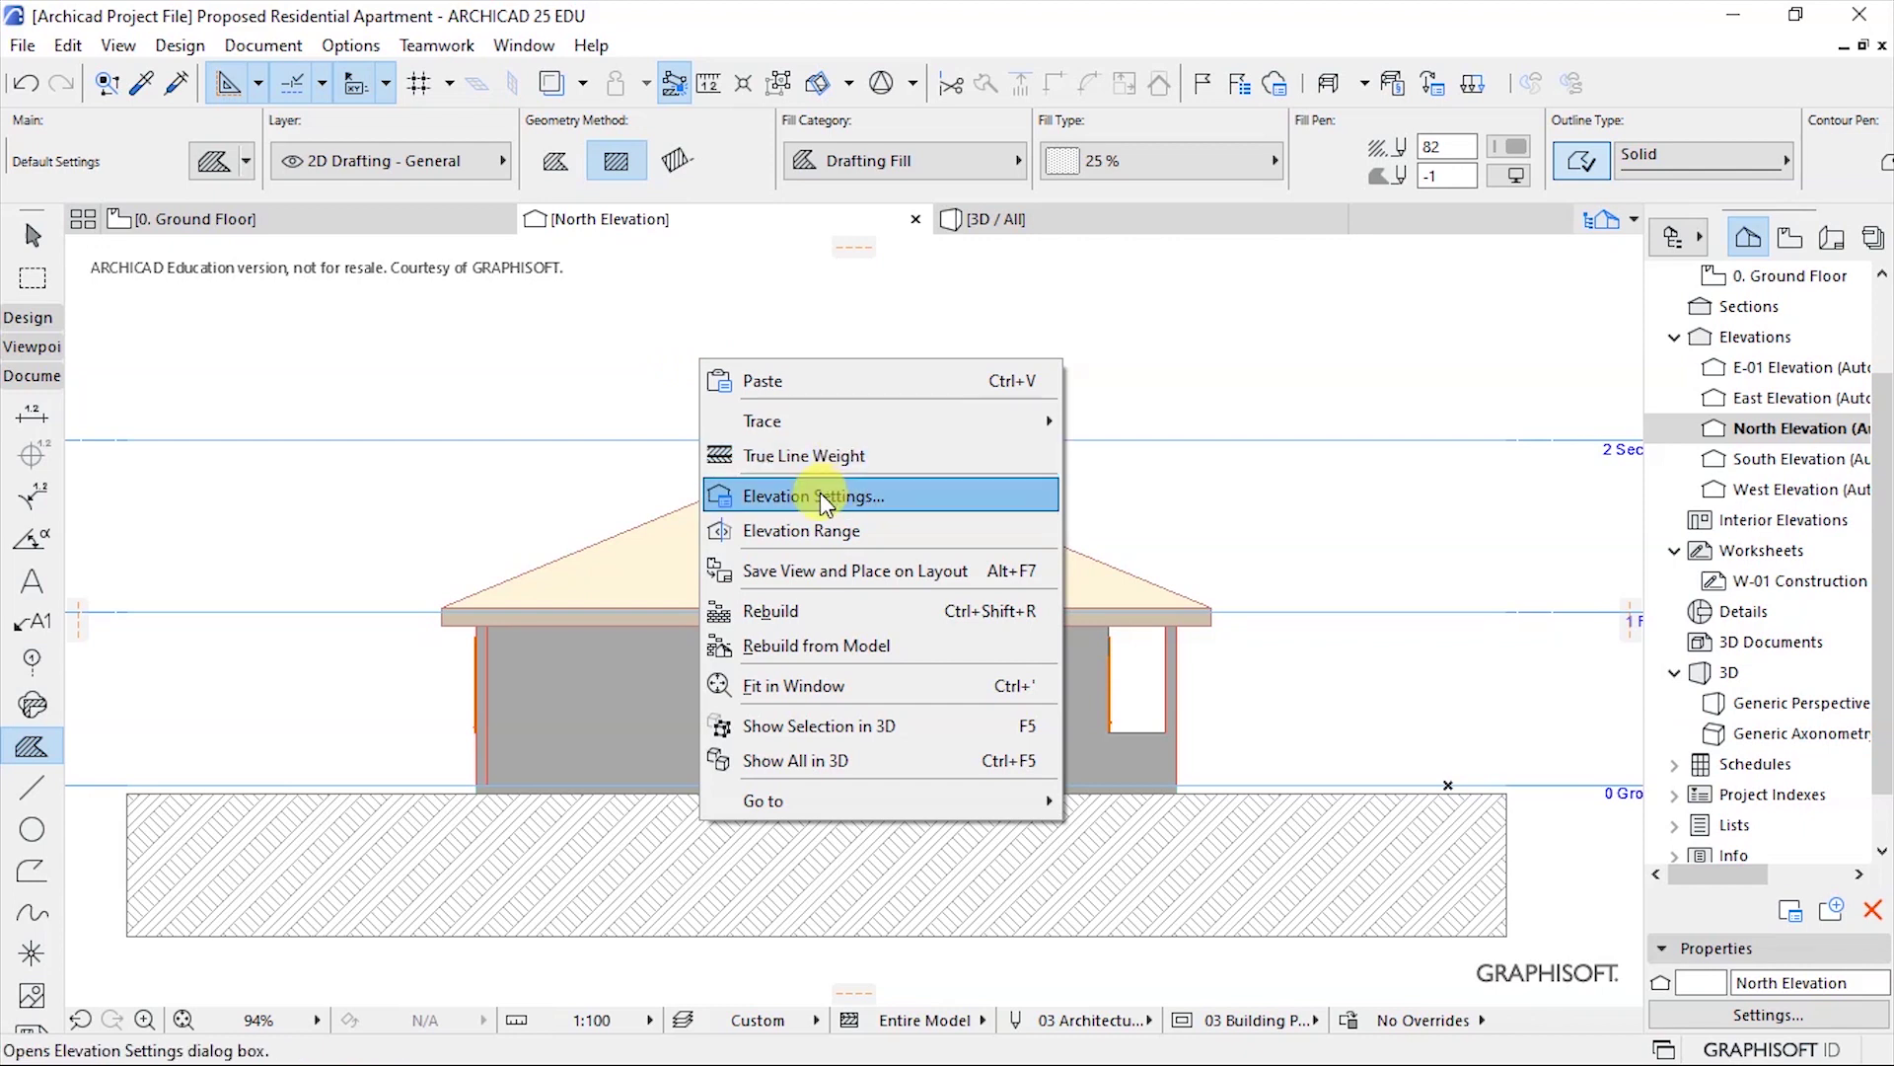
key(Escape)
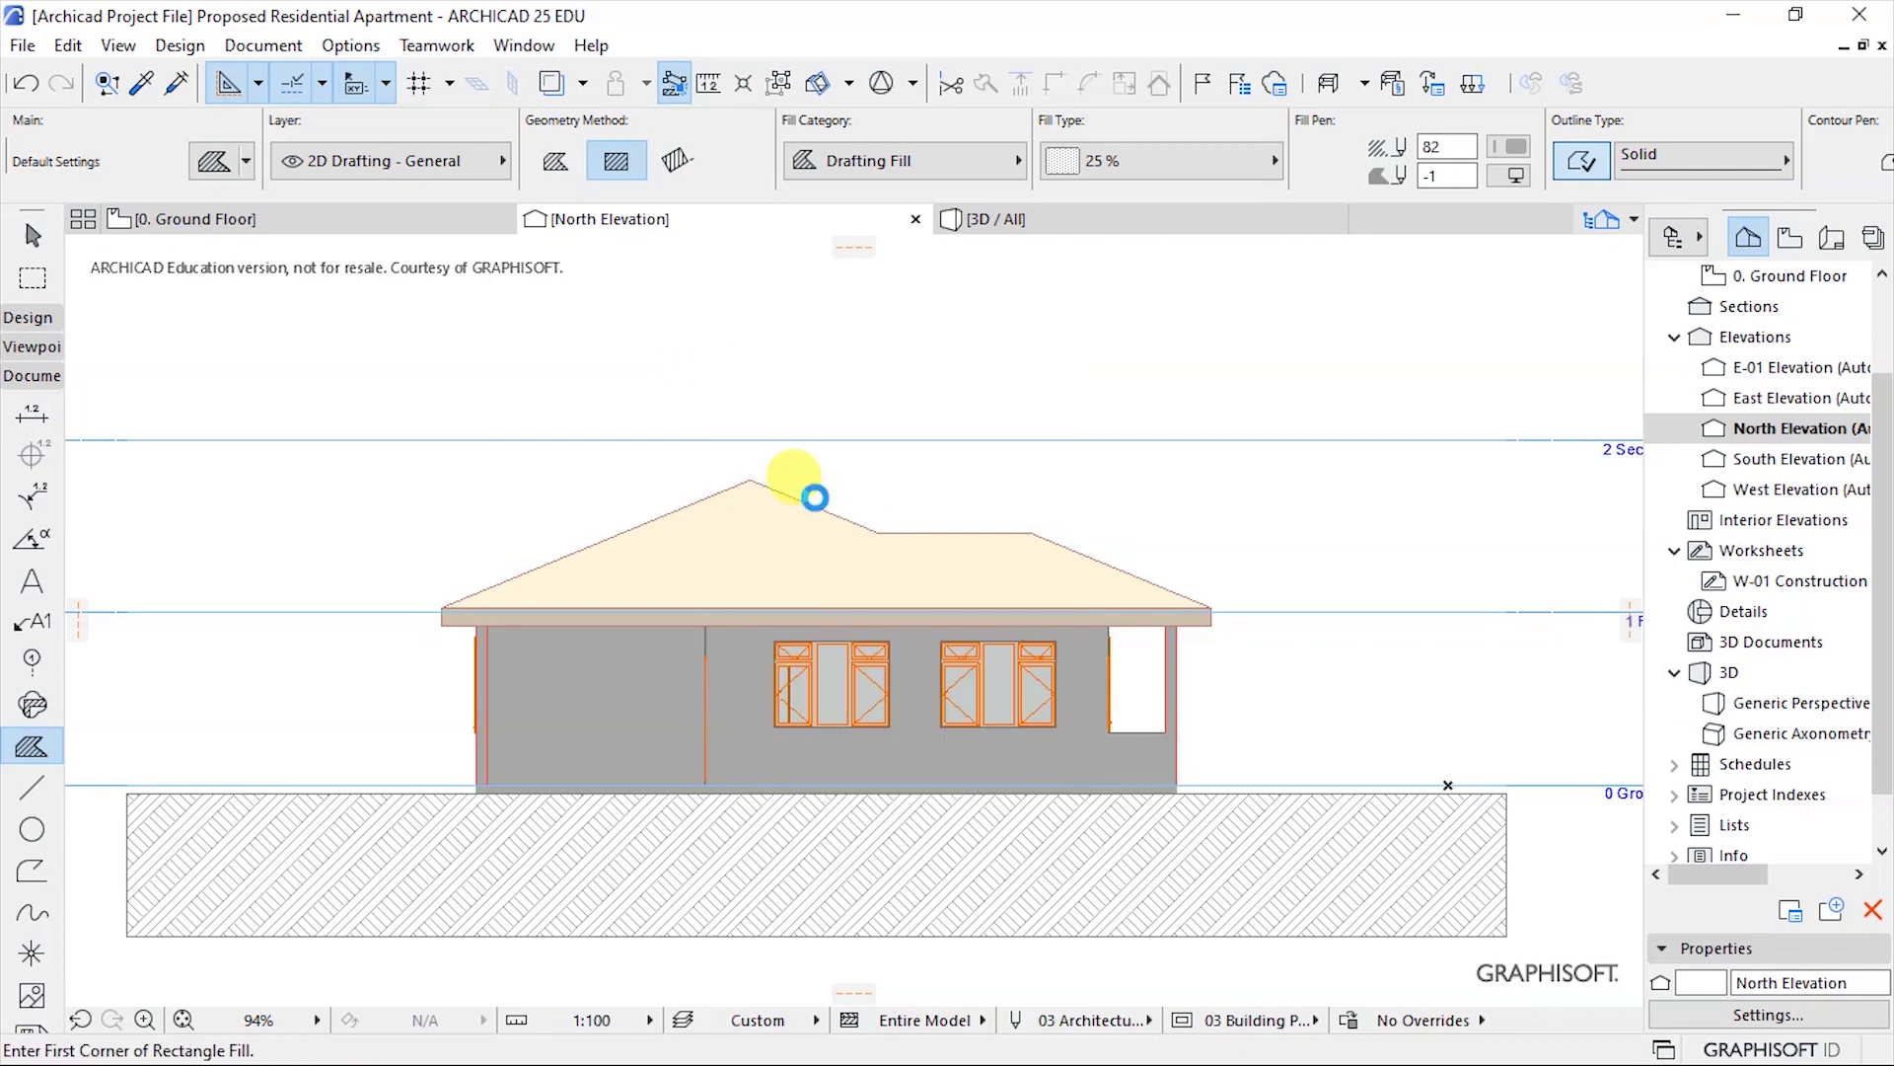
double_click(902, 466)
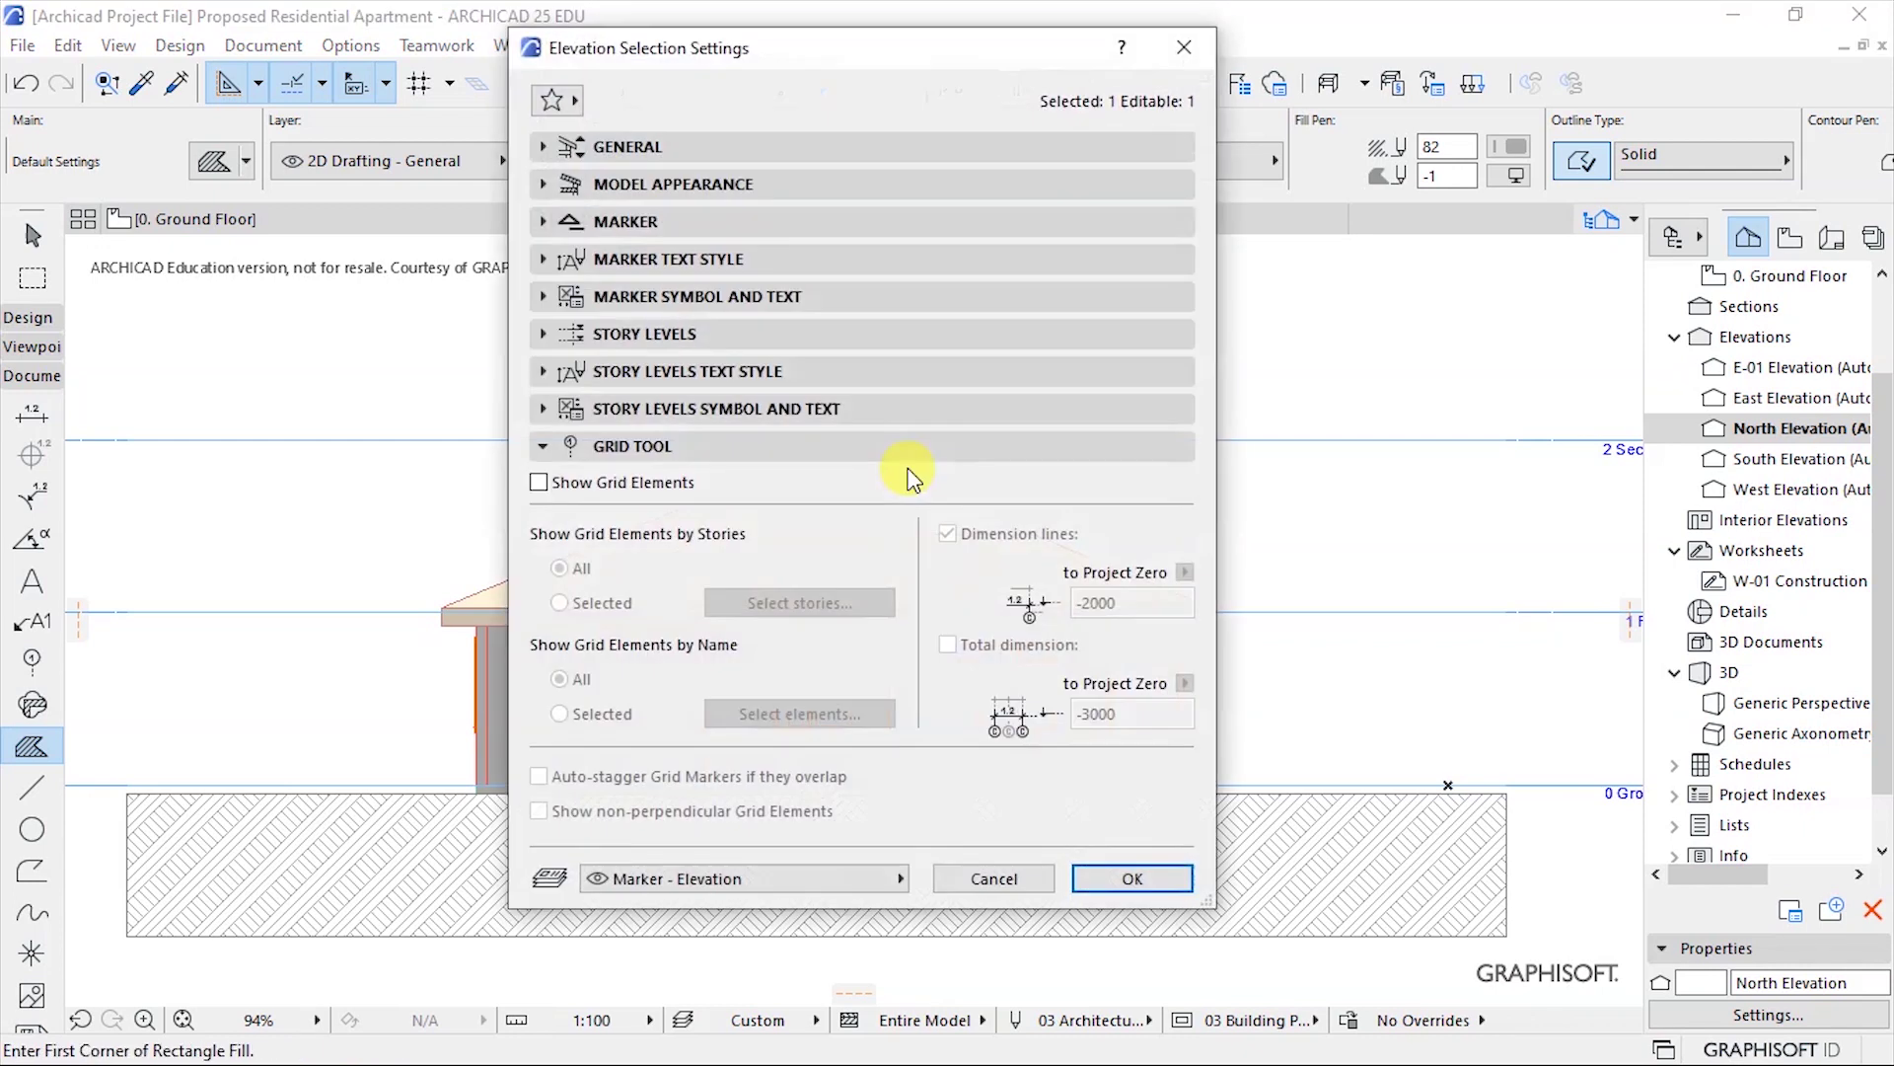
click(623, 446)
drag(801, 56, 845, 220)
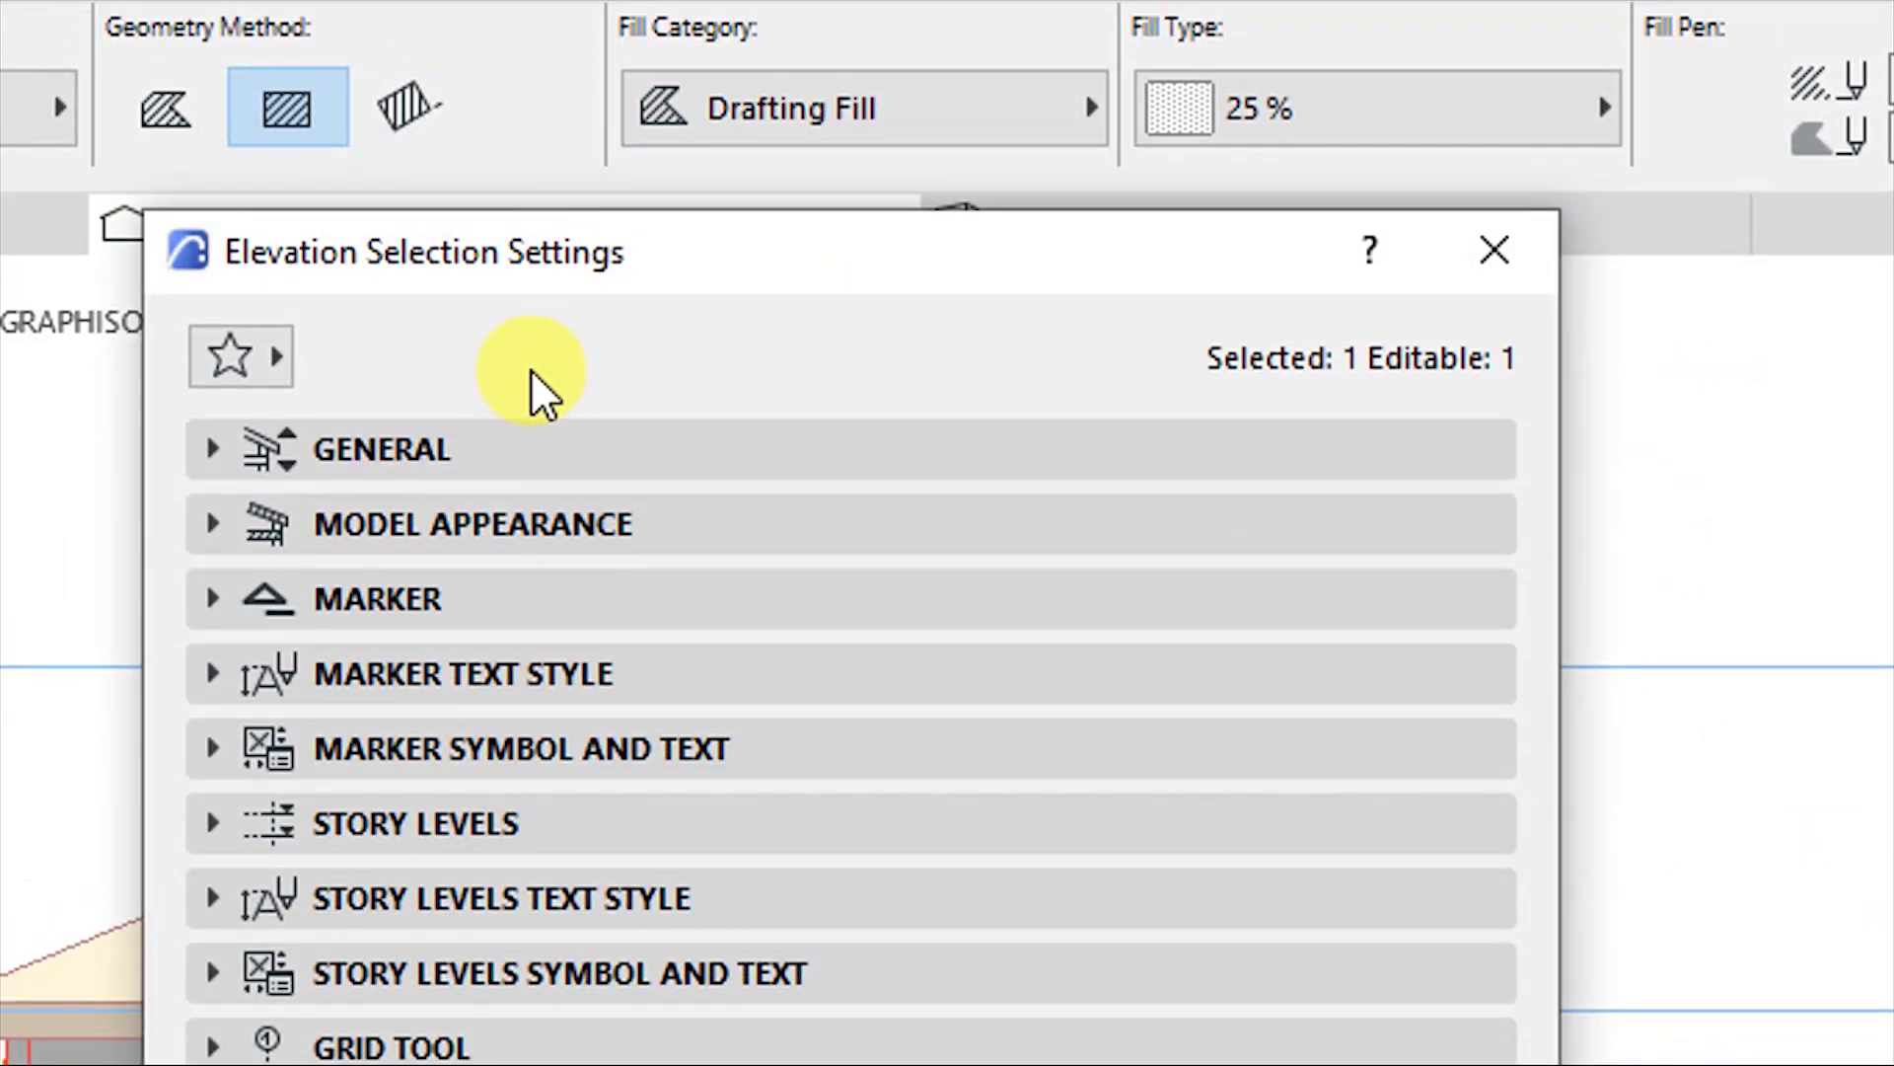
Review the General options, including Reference ID and Name, and the Model Appearance options of the North Elevation.
click(543, 449)
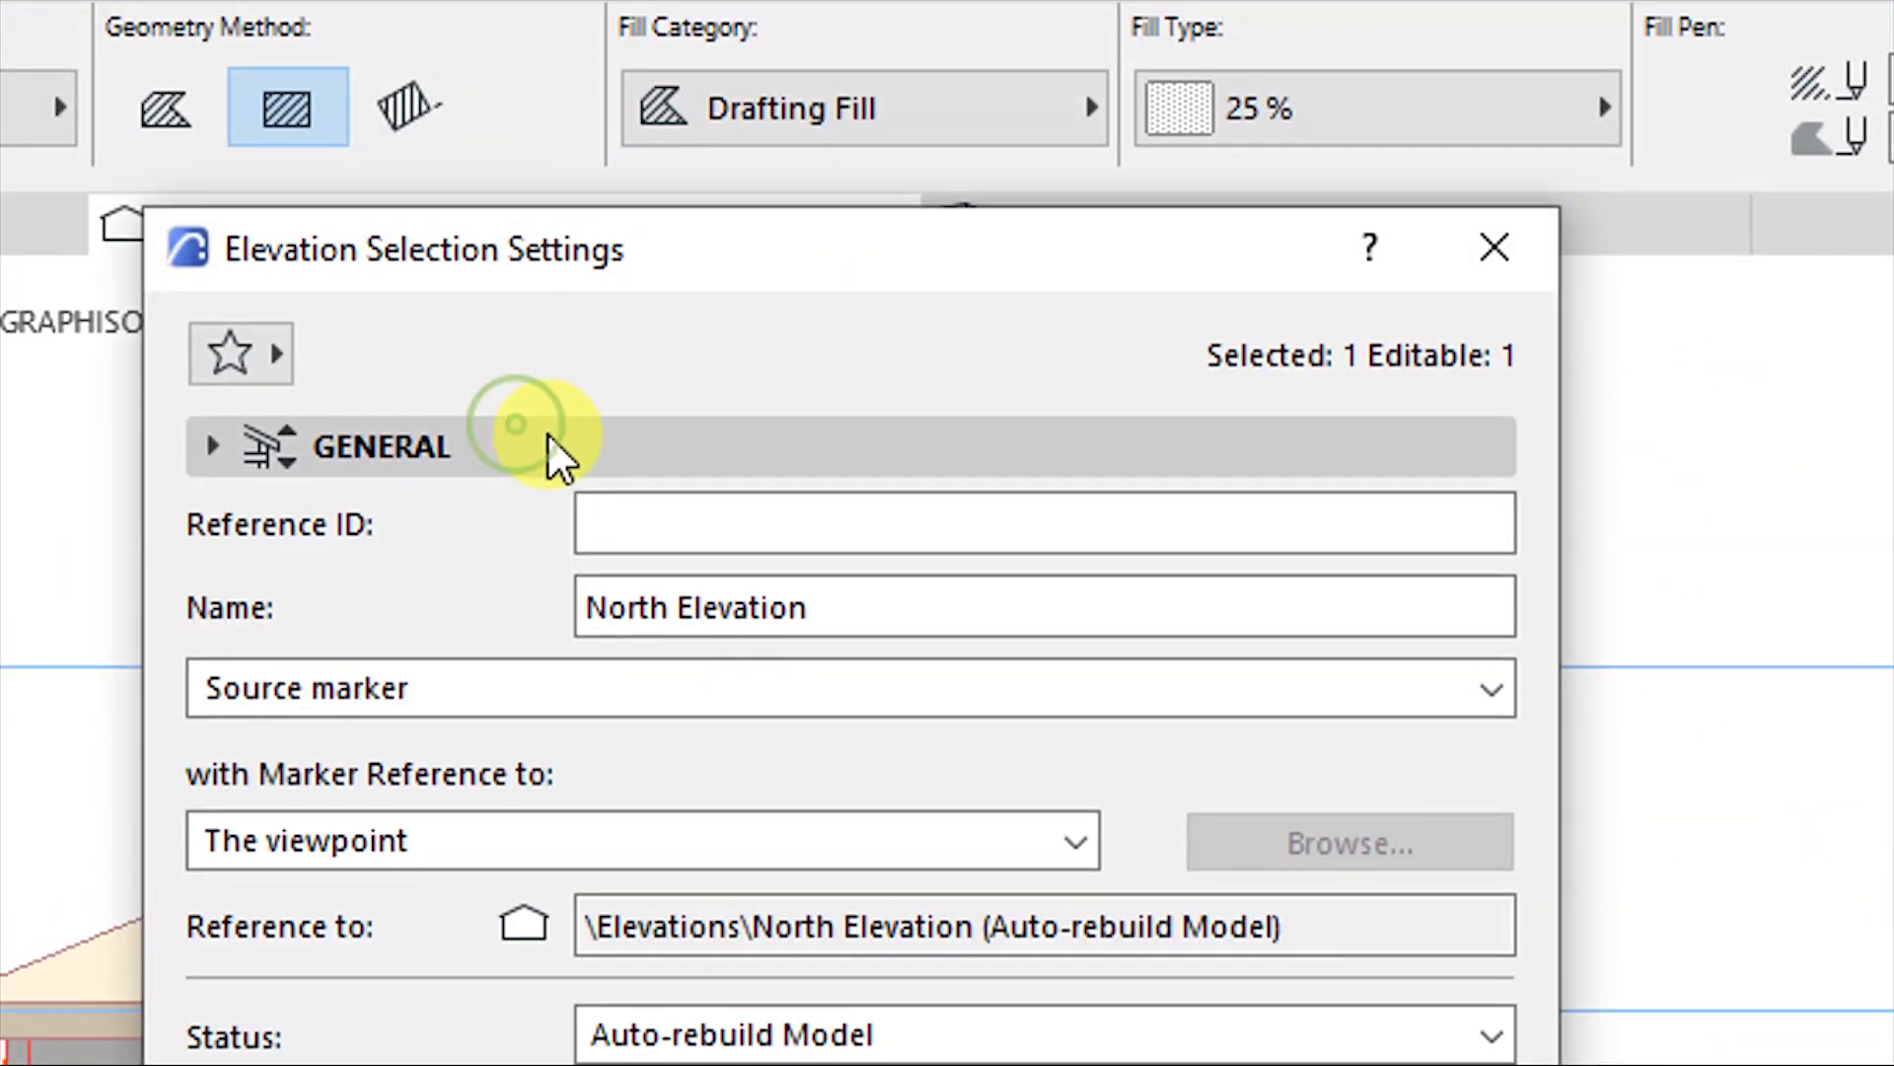
click(614, 160)
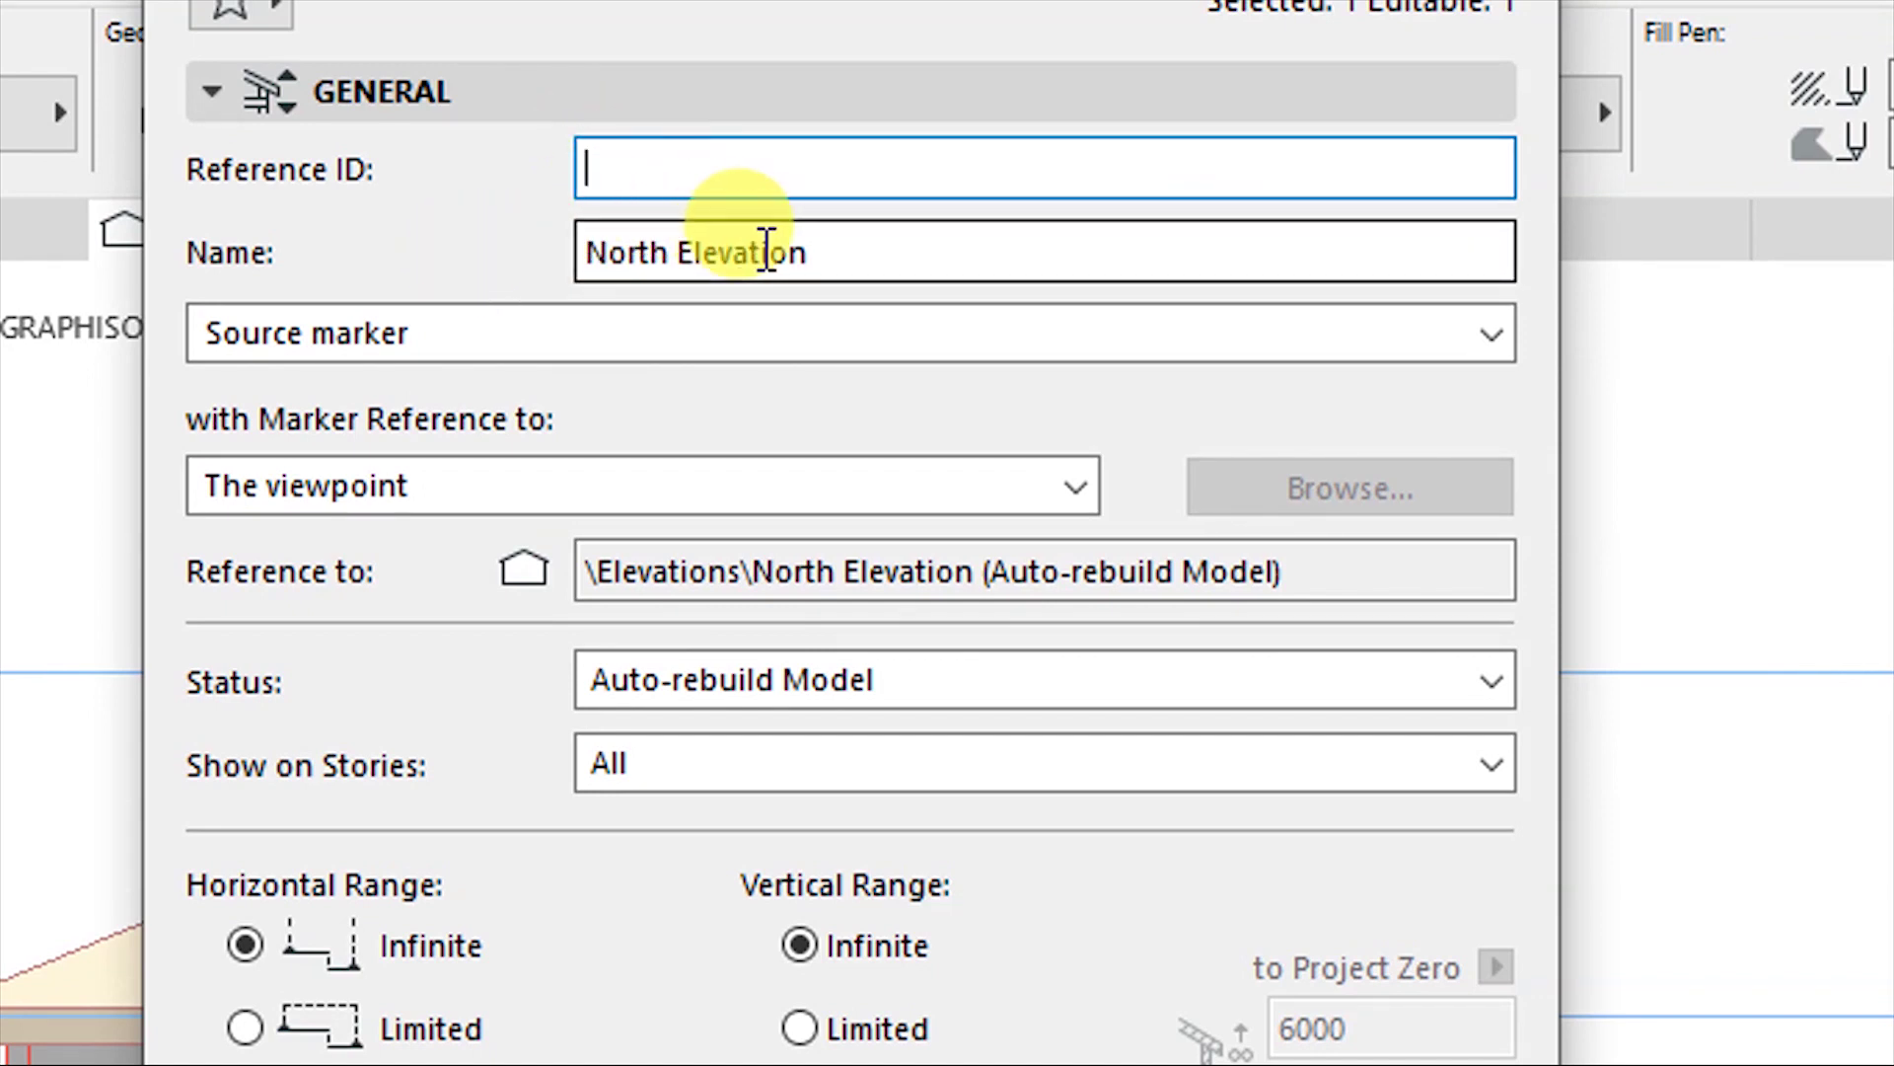
click(825, 251)
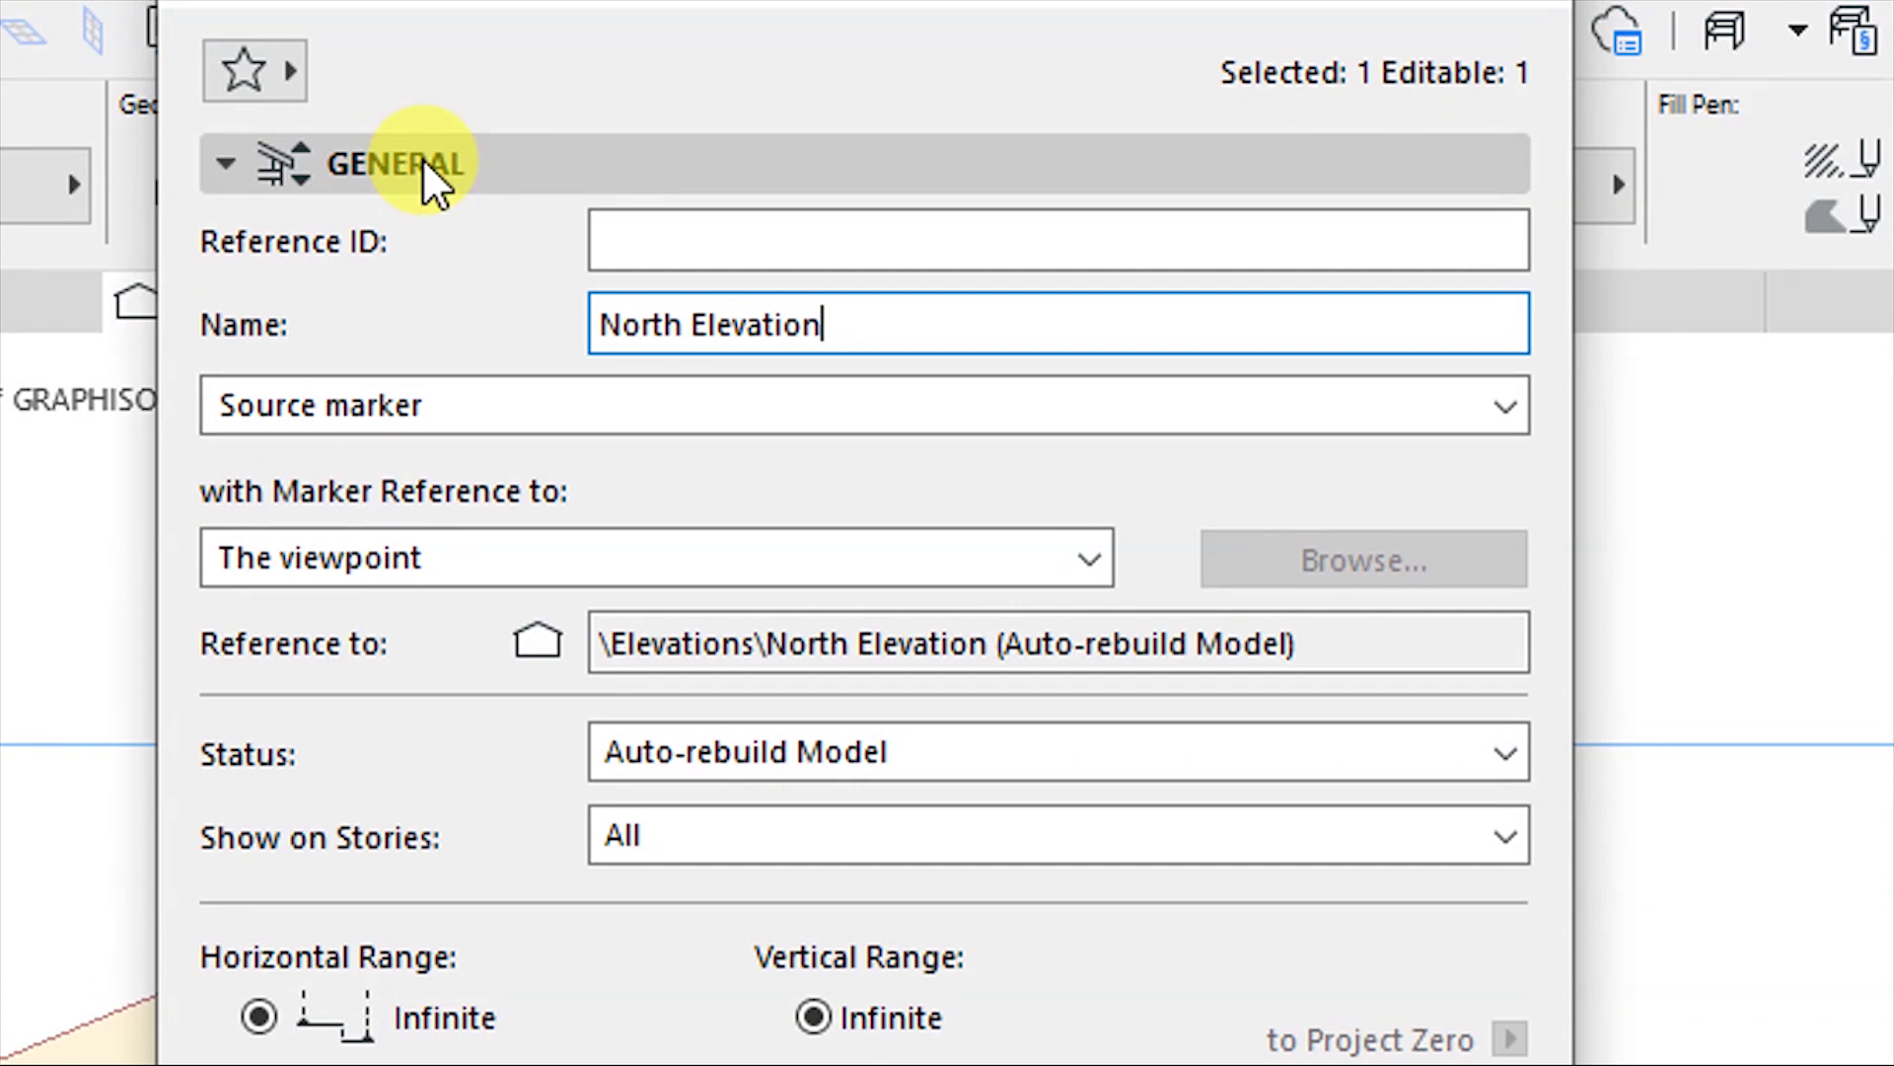
click(423, 161)
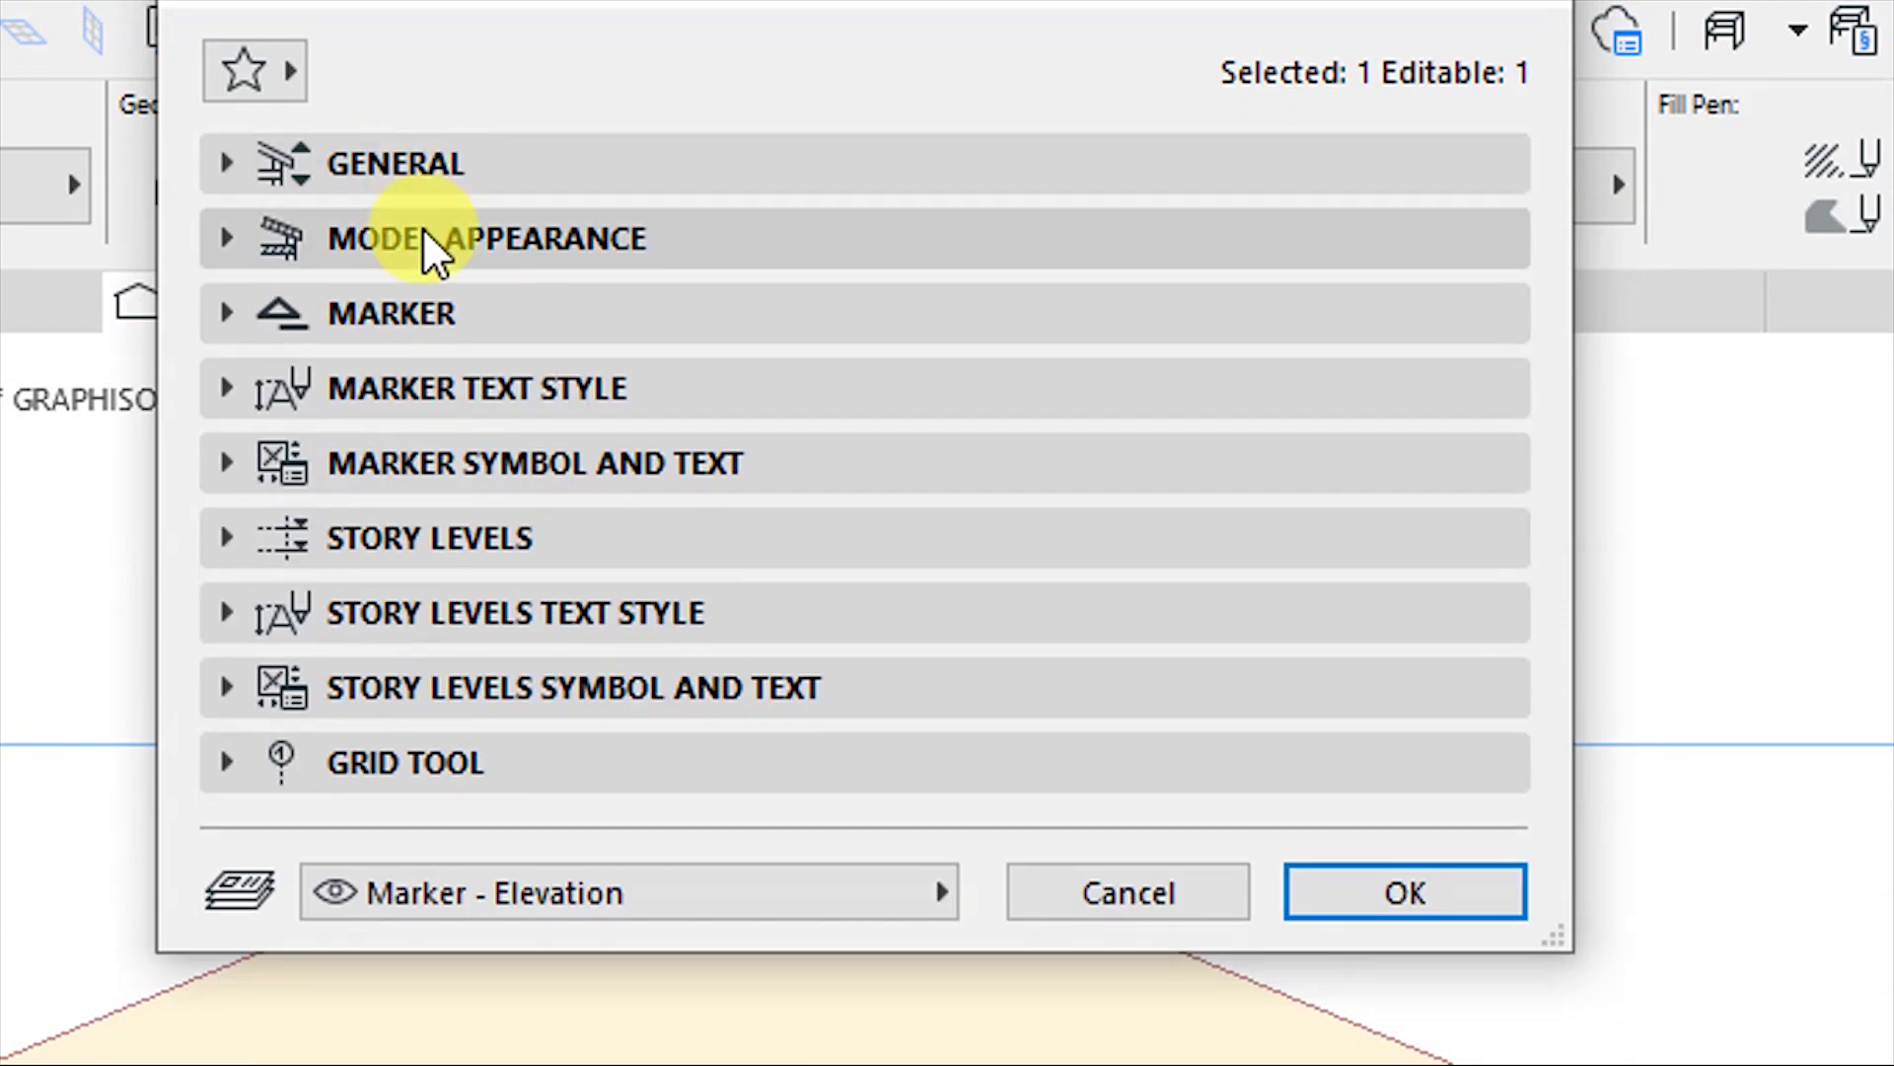
click(422, 237)
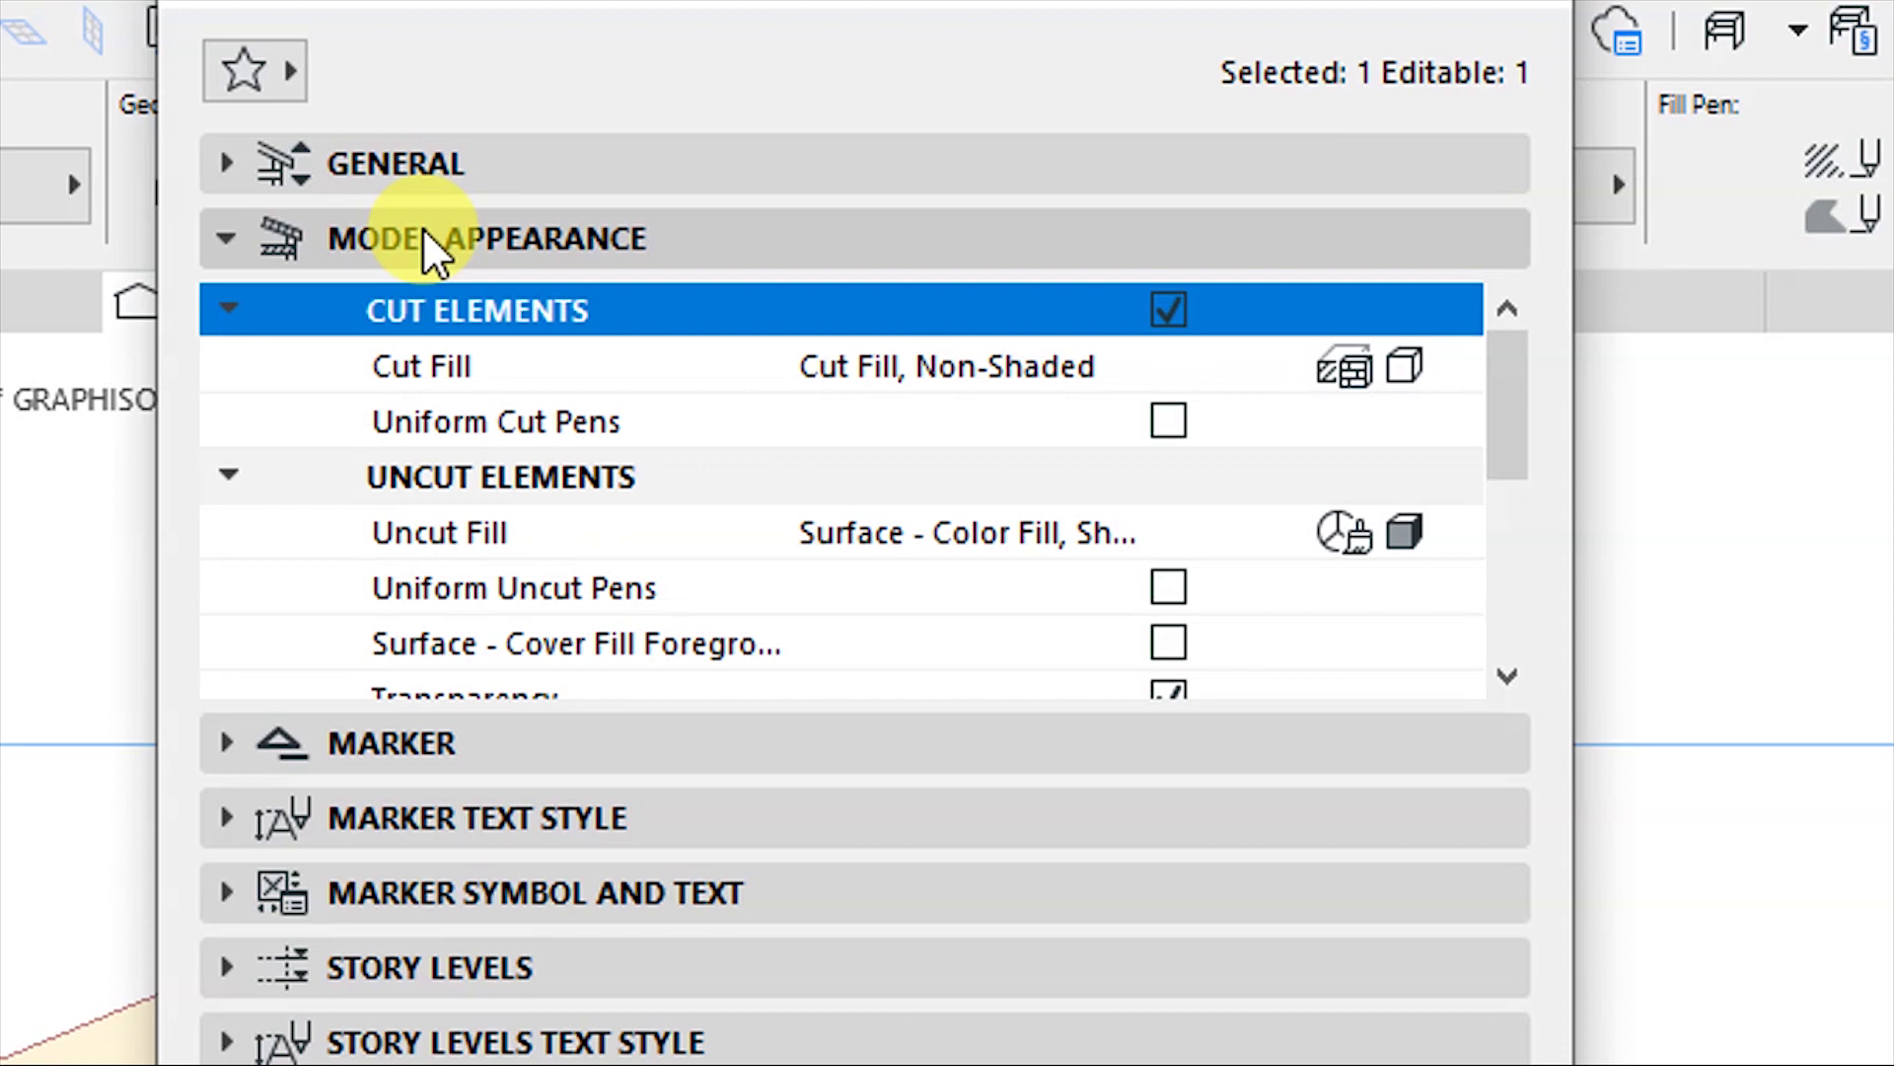
click(442, 238)
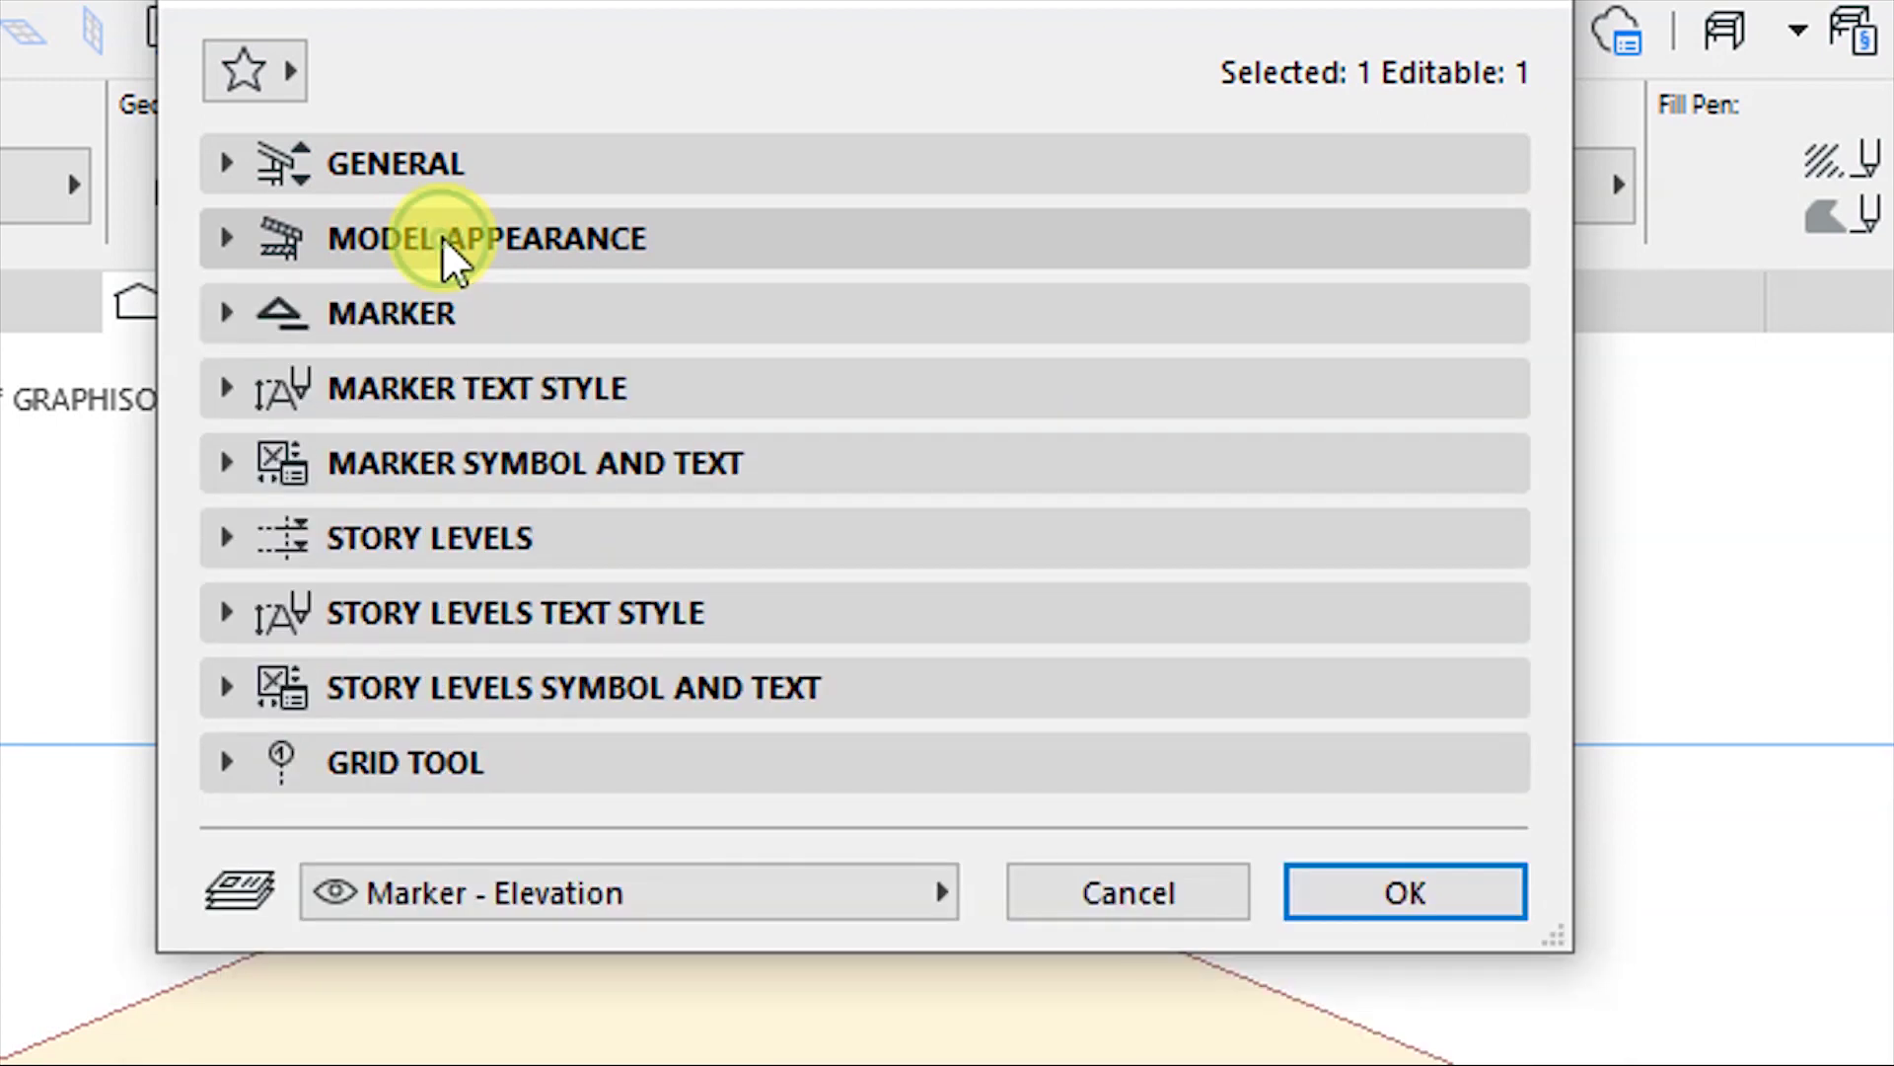
Set the elevation marker's pen to 1 (black) and enable Uniform Marker Pen.
click(434, 311)
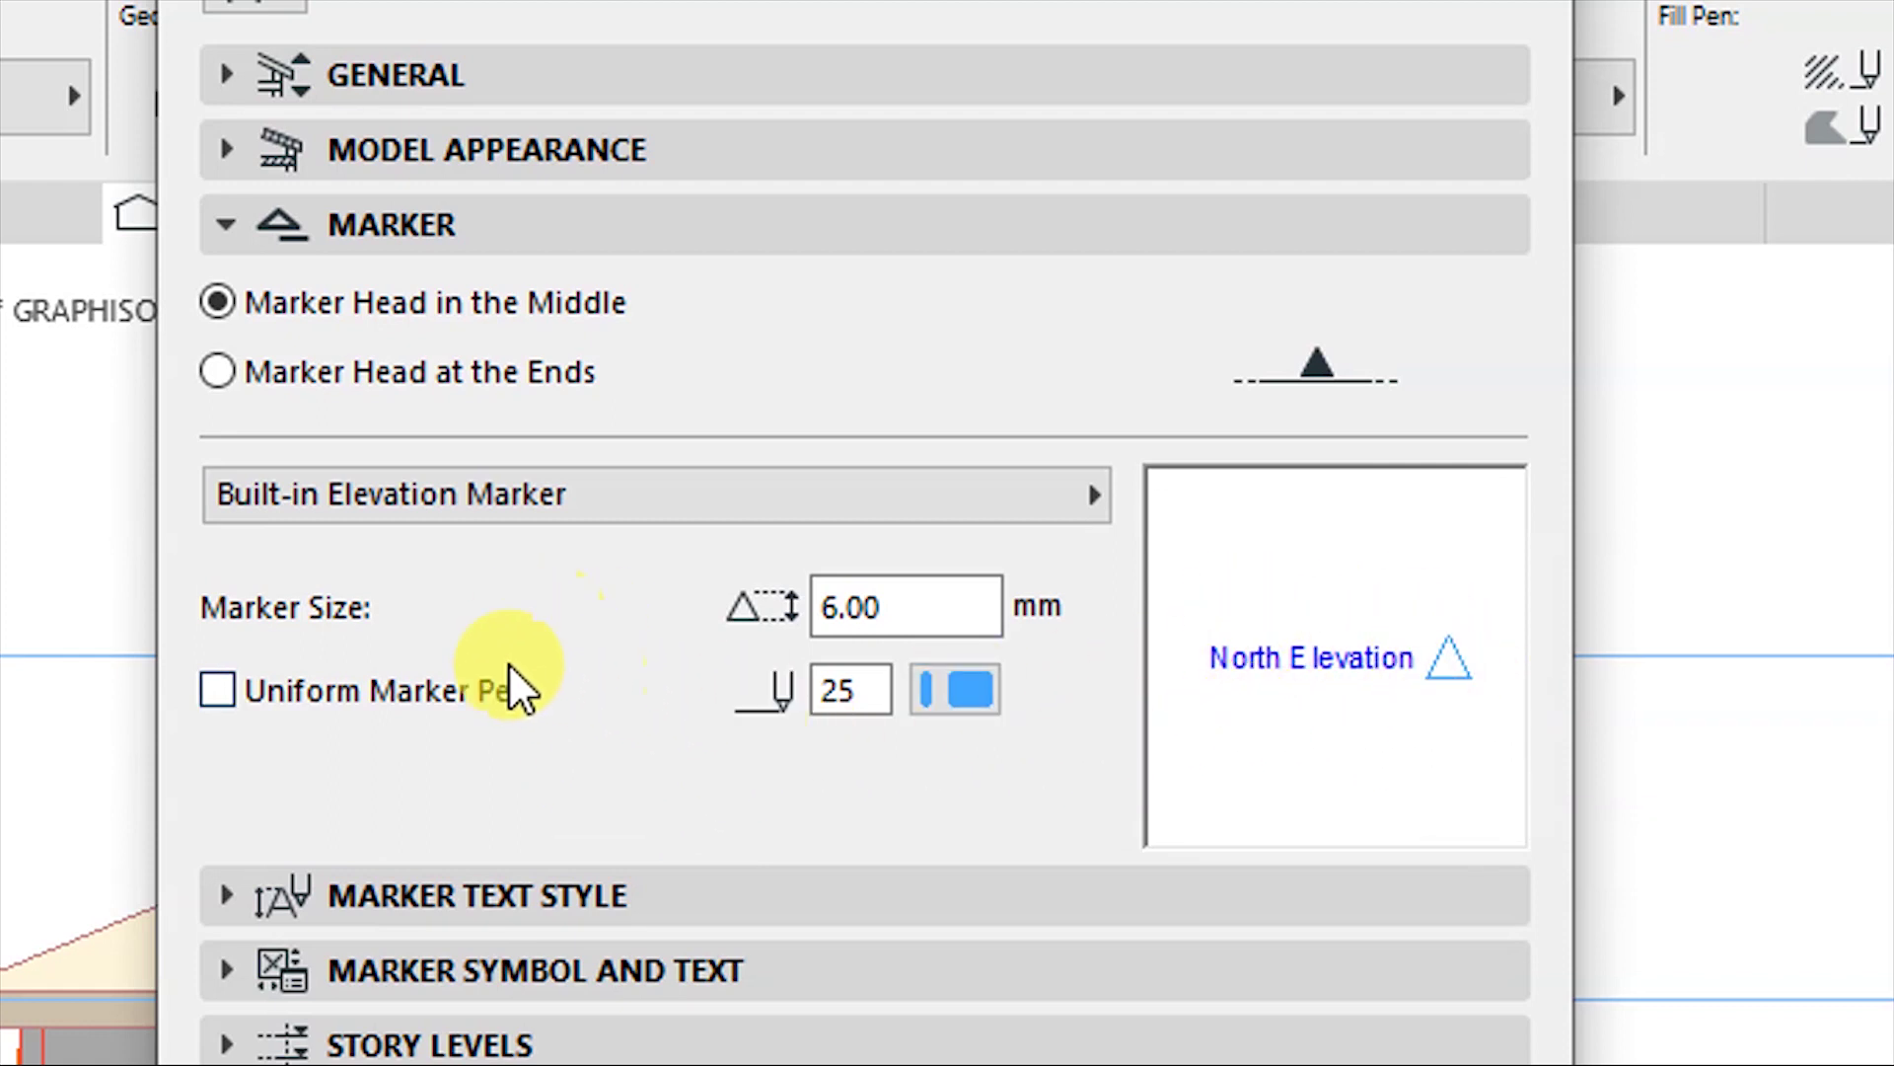
click(949, 696)
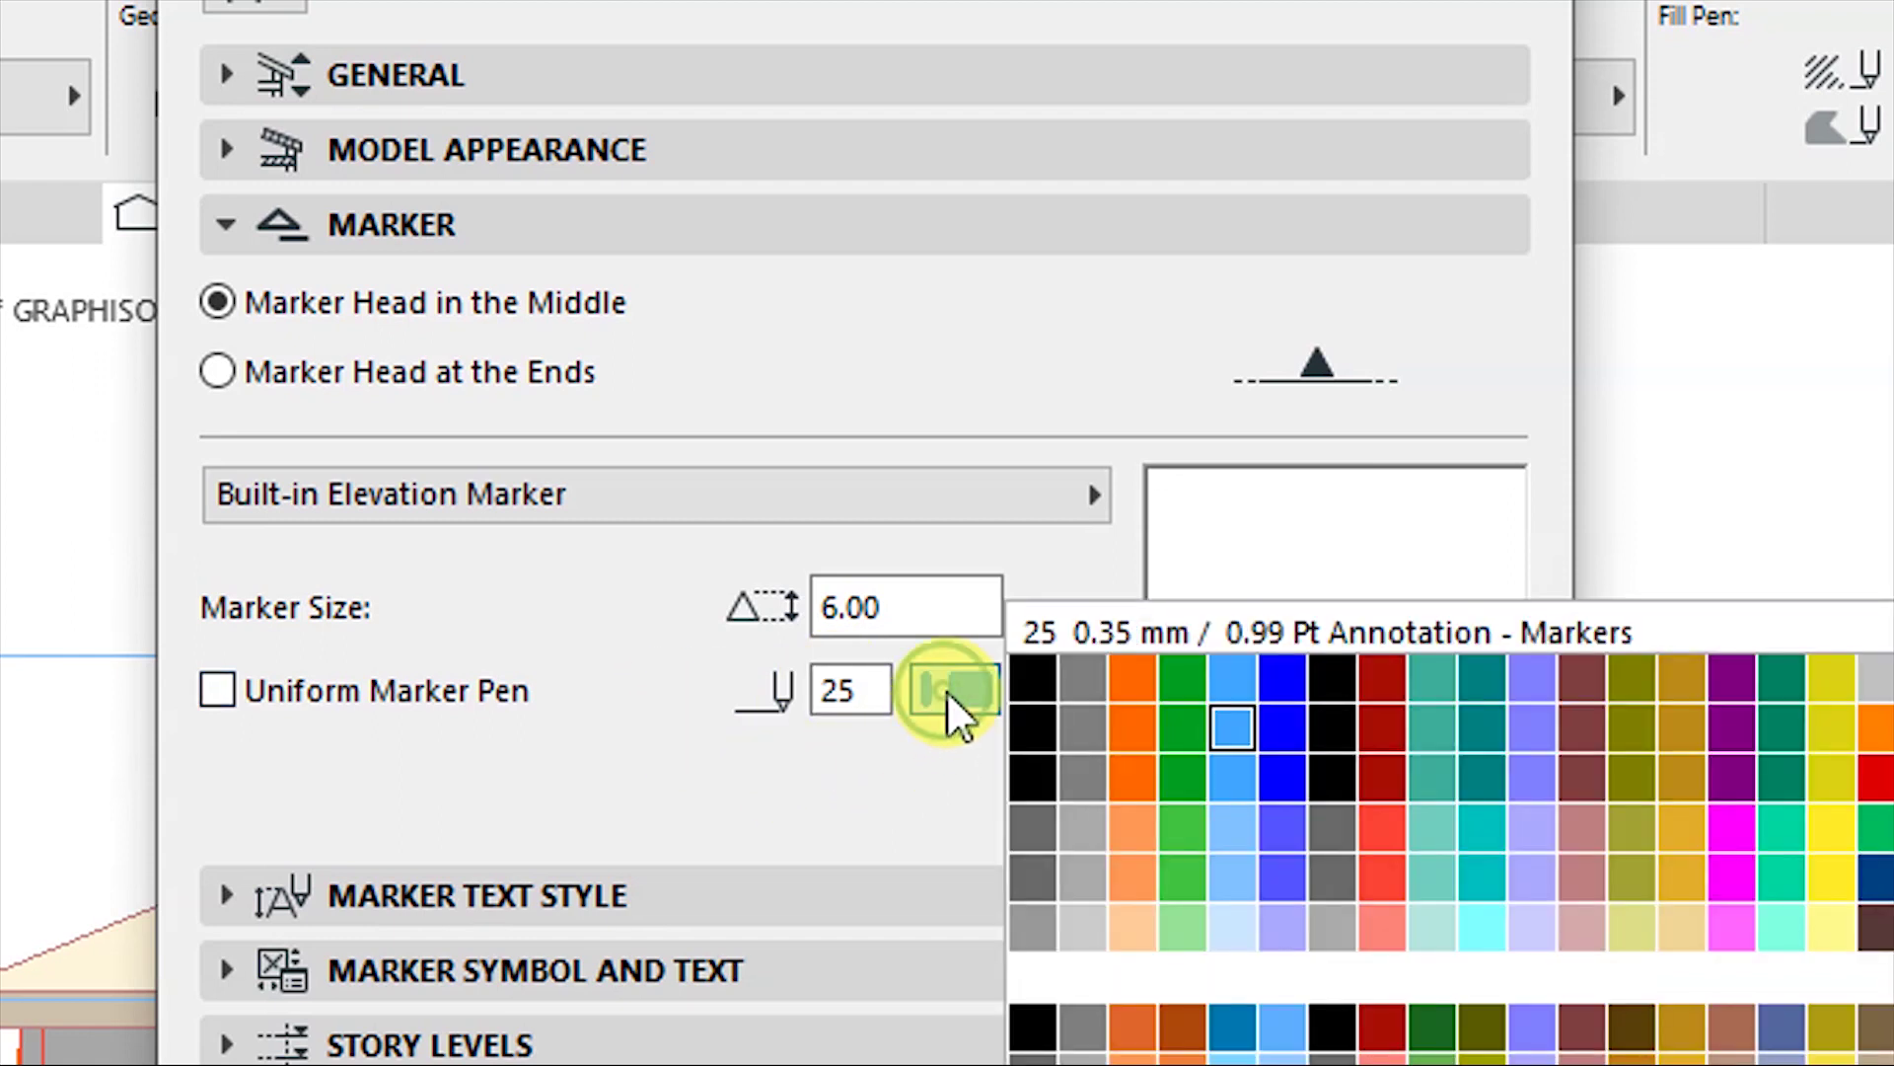
click(1036, 685)
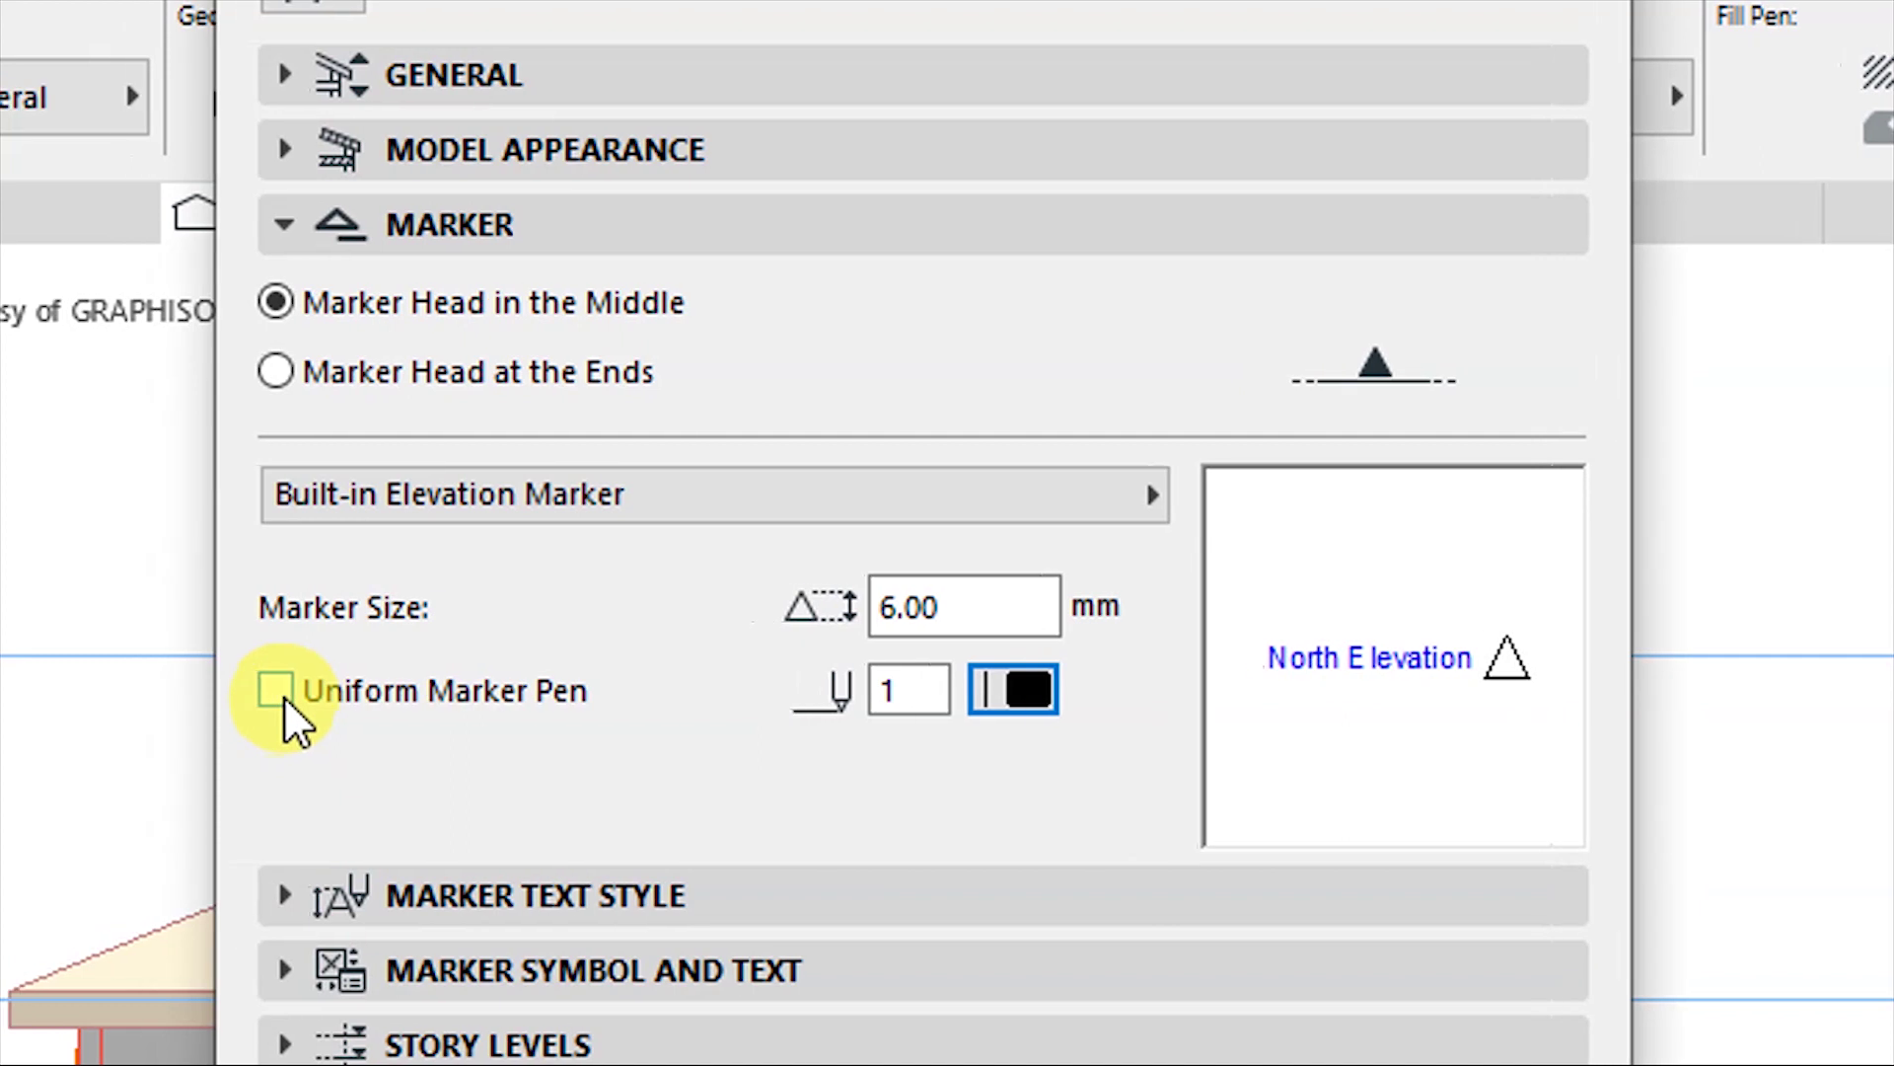
click(217, 690)
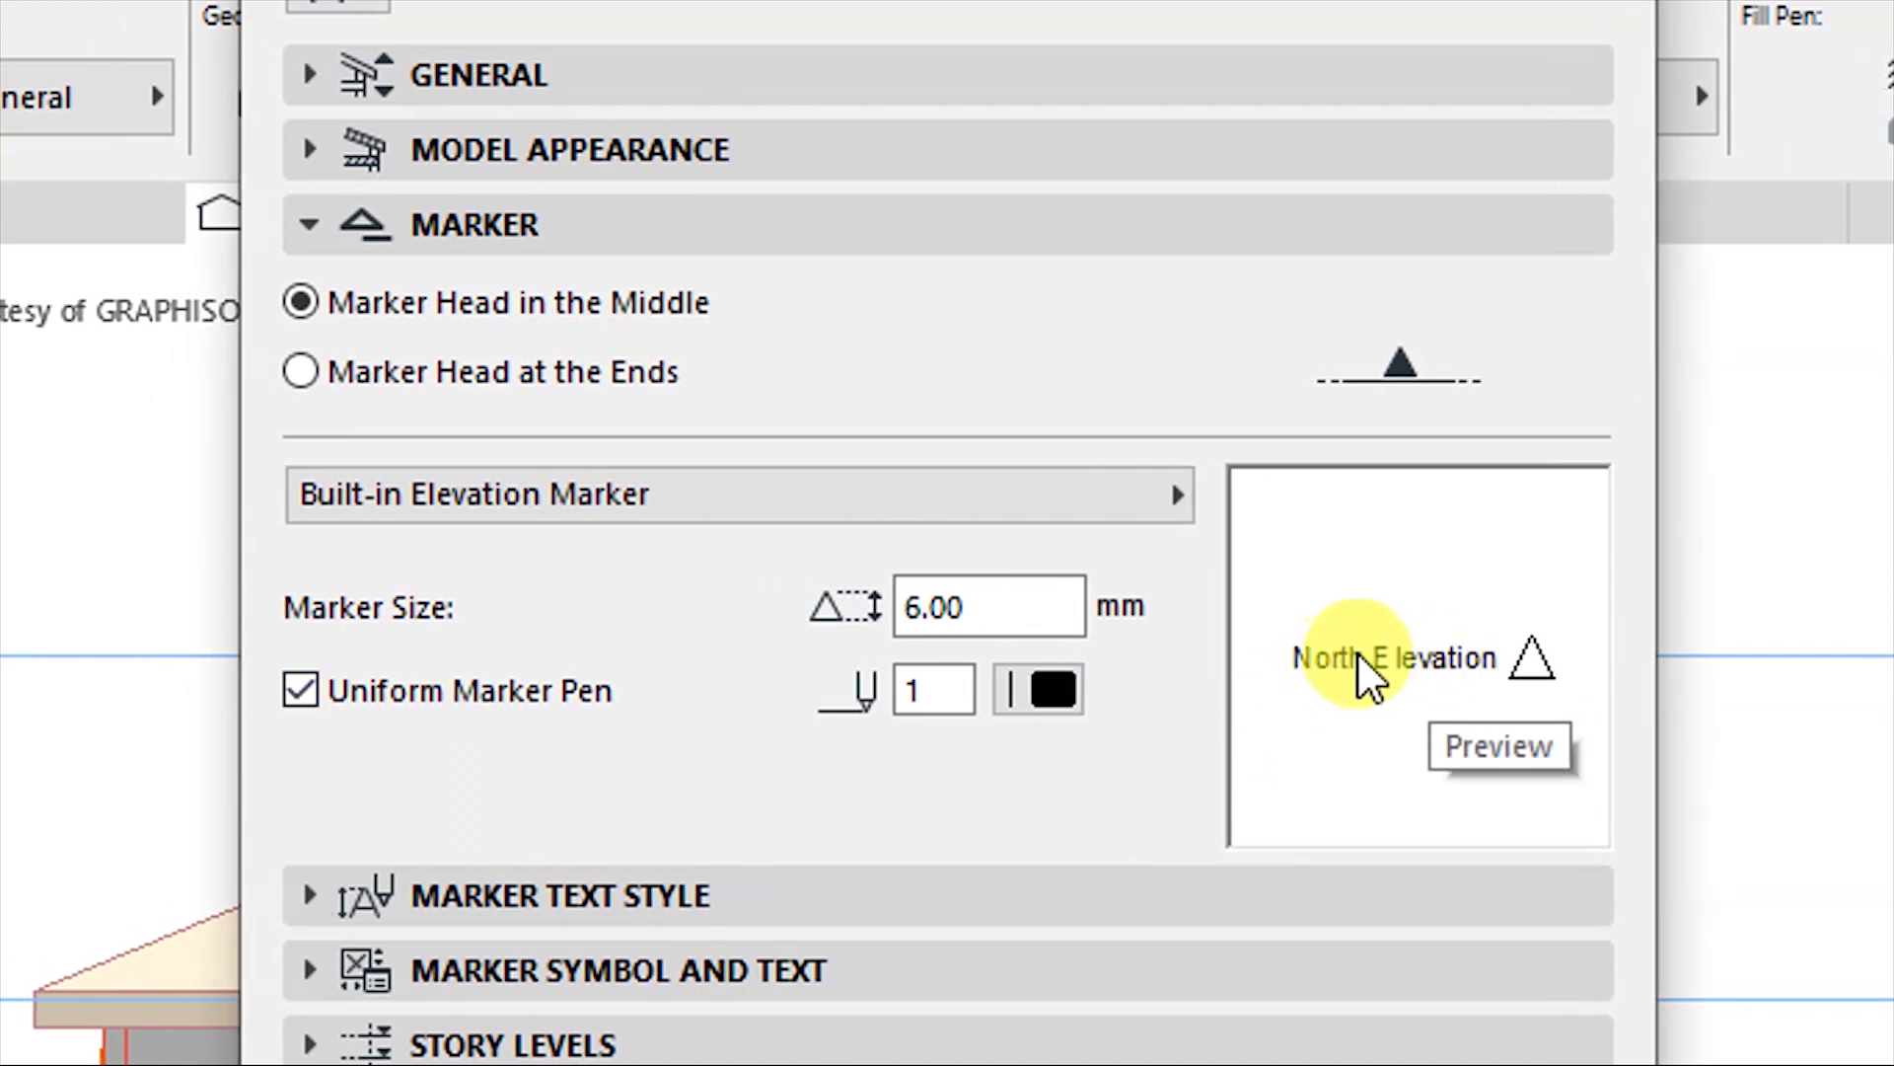
Set the elevation marker's text style to the DM Sans font with pen 1 (black).
click(505, 197)
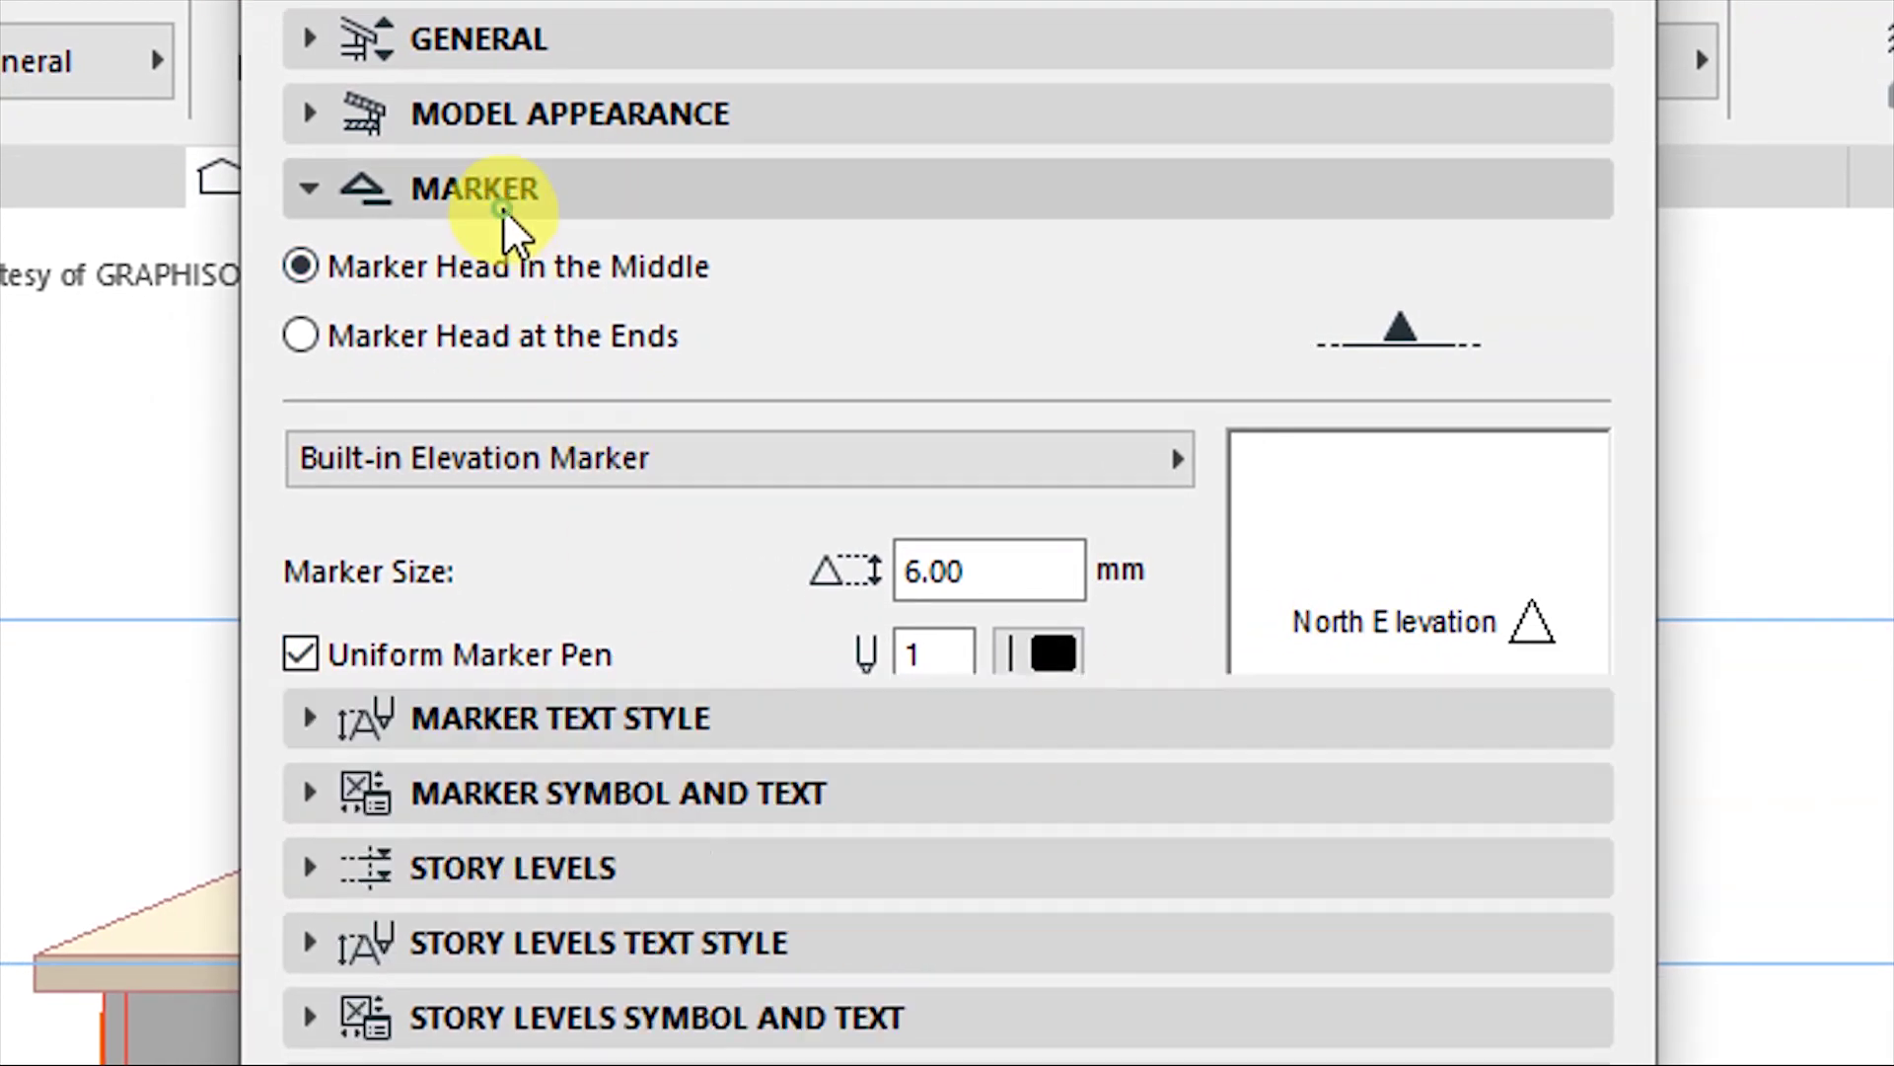
click(526, 269)
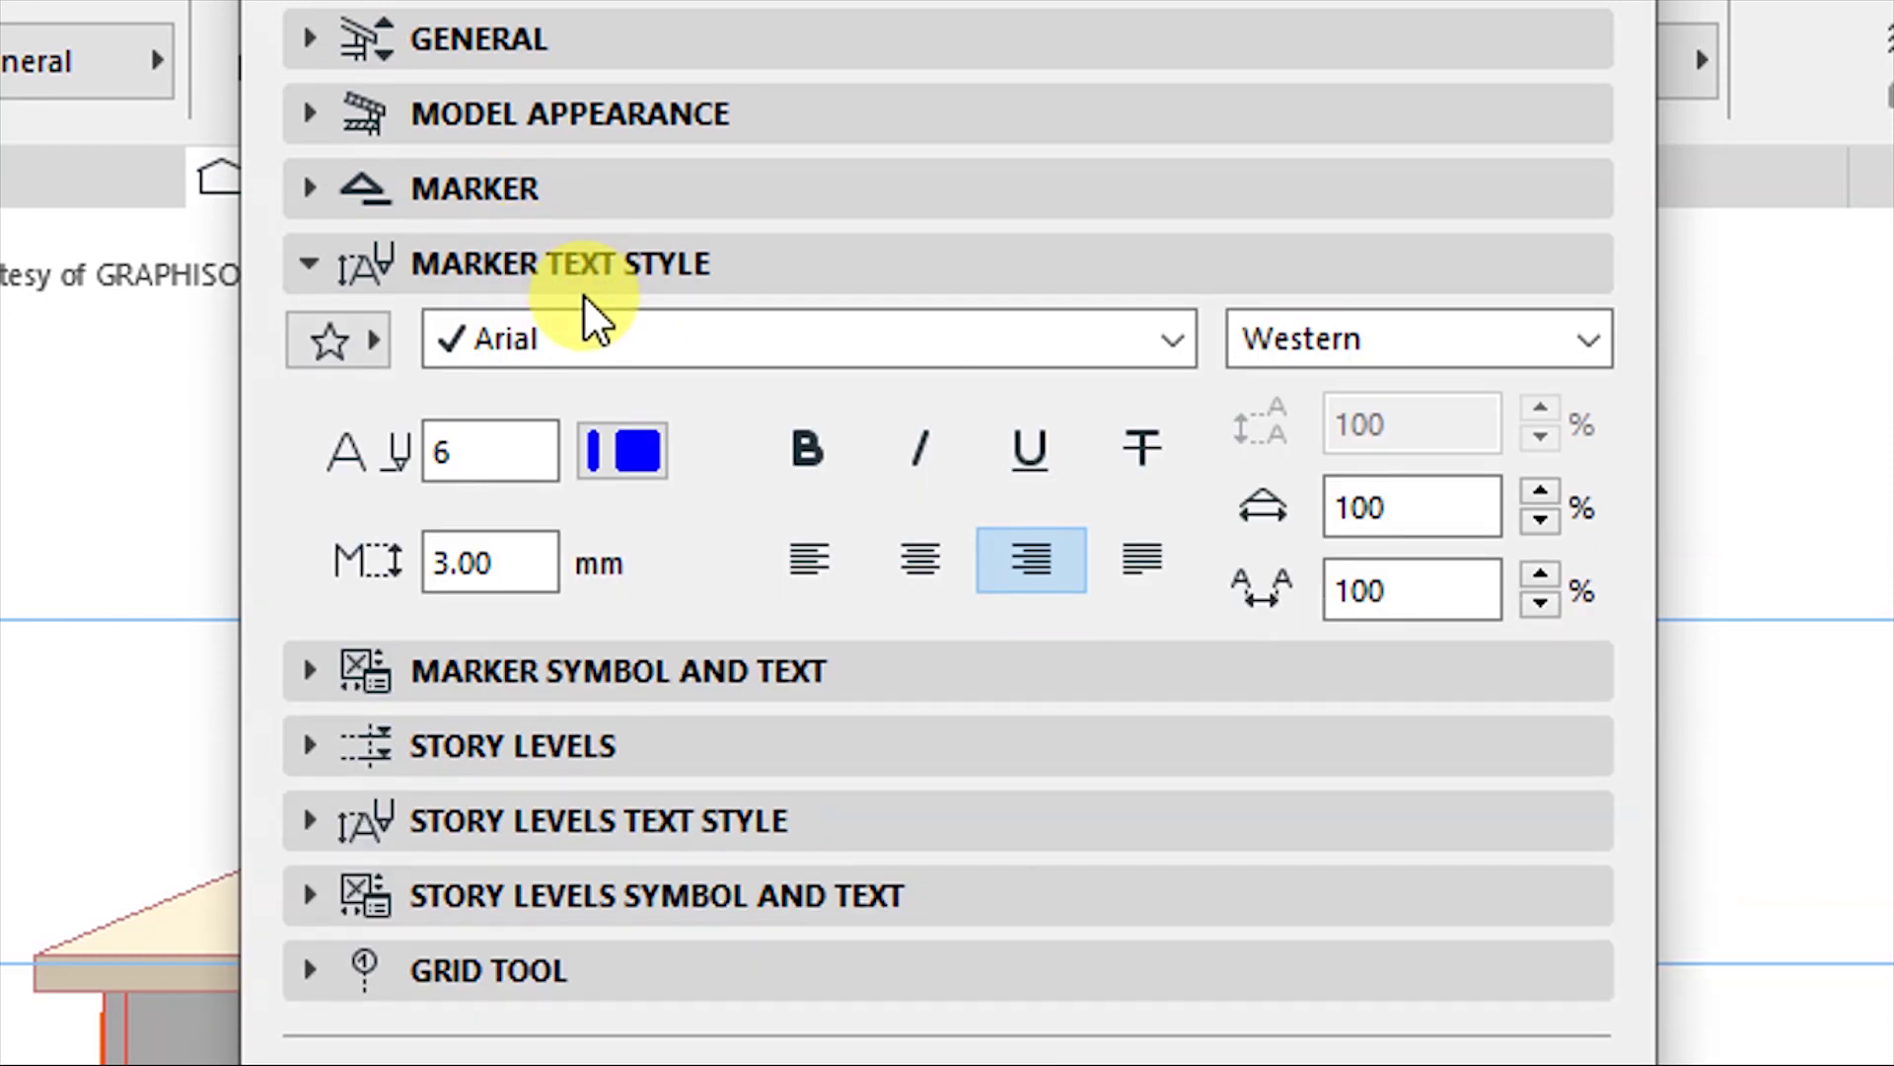
click(577, 340)
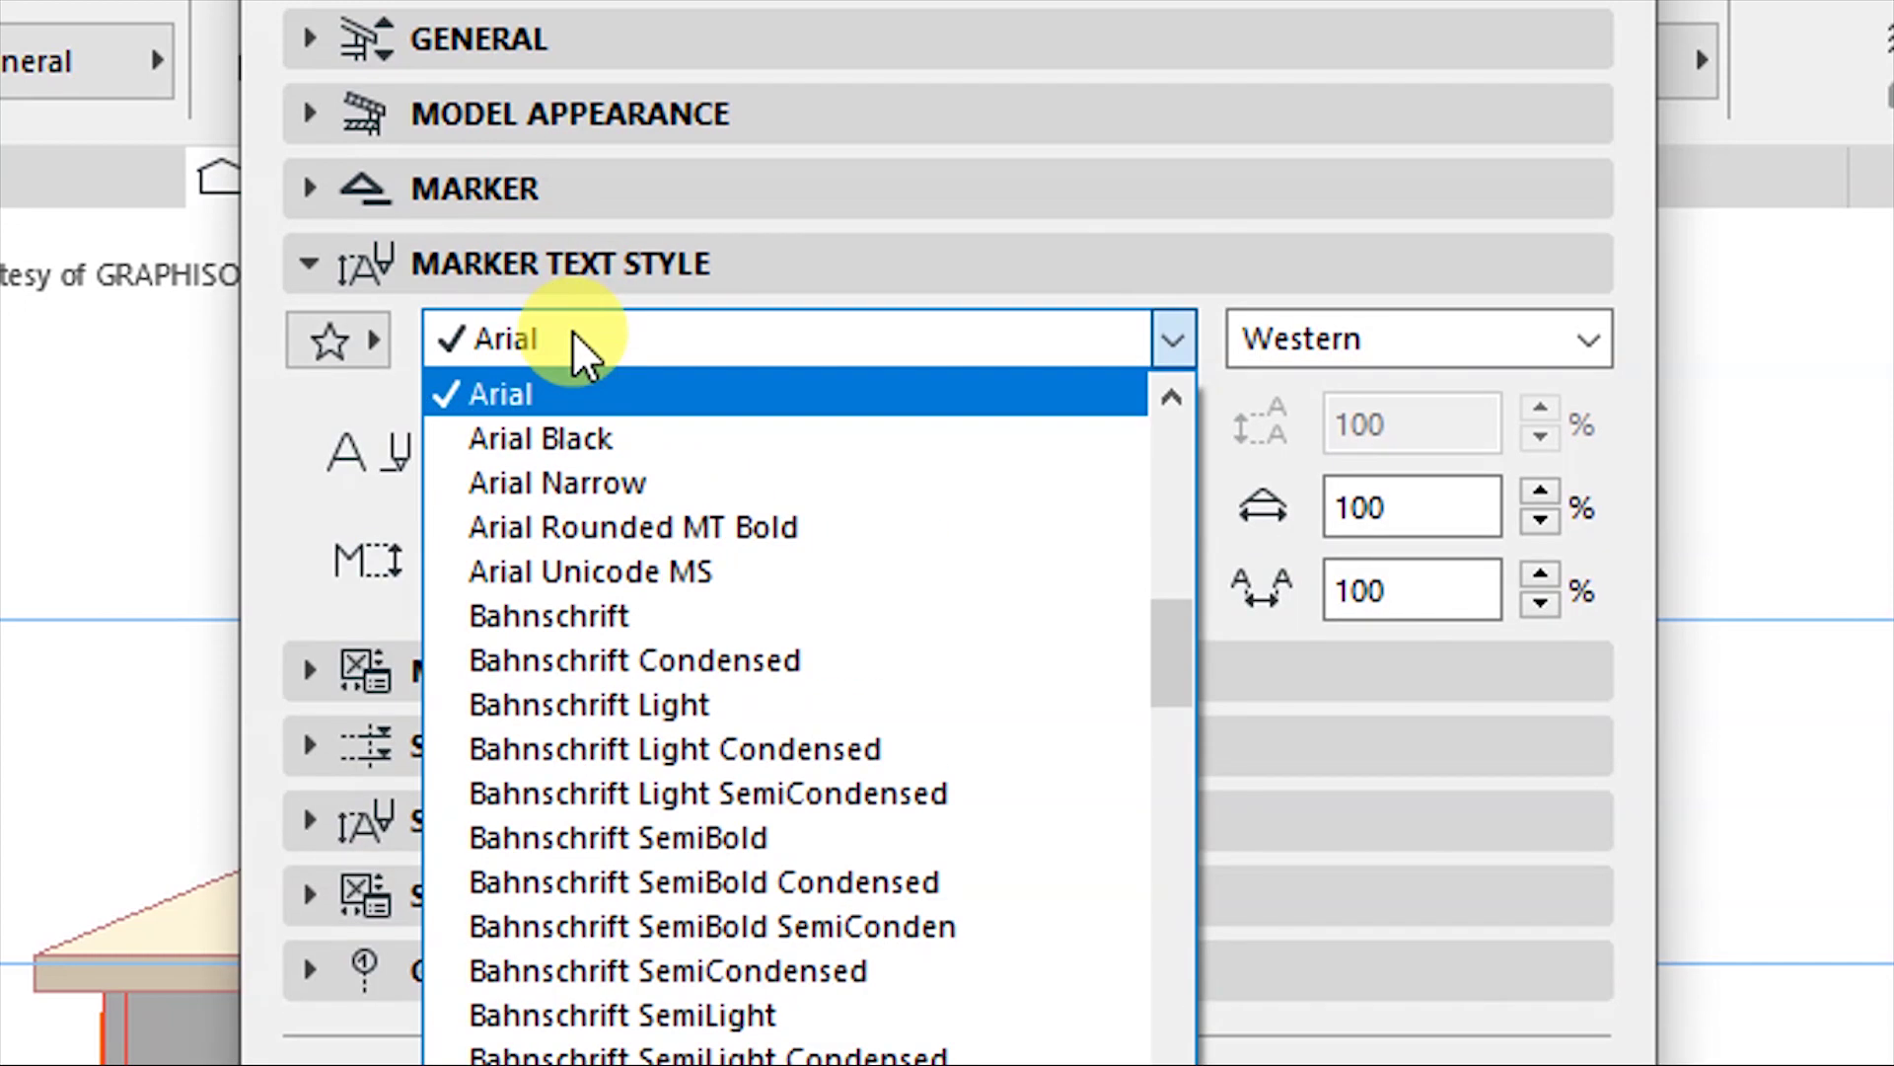
key(d)
click(574, 393)
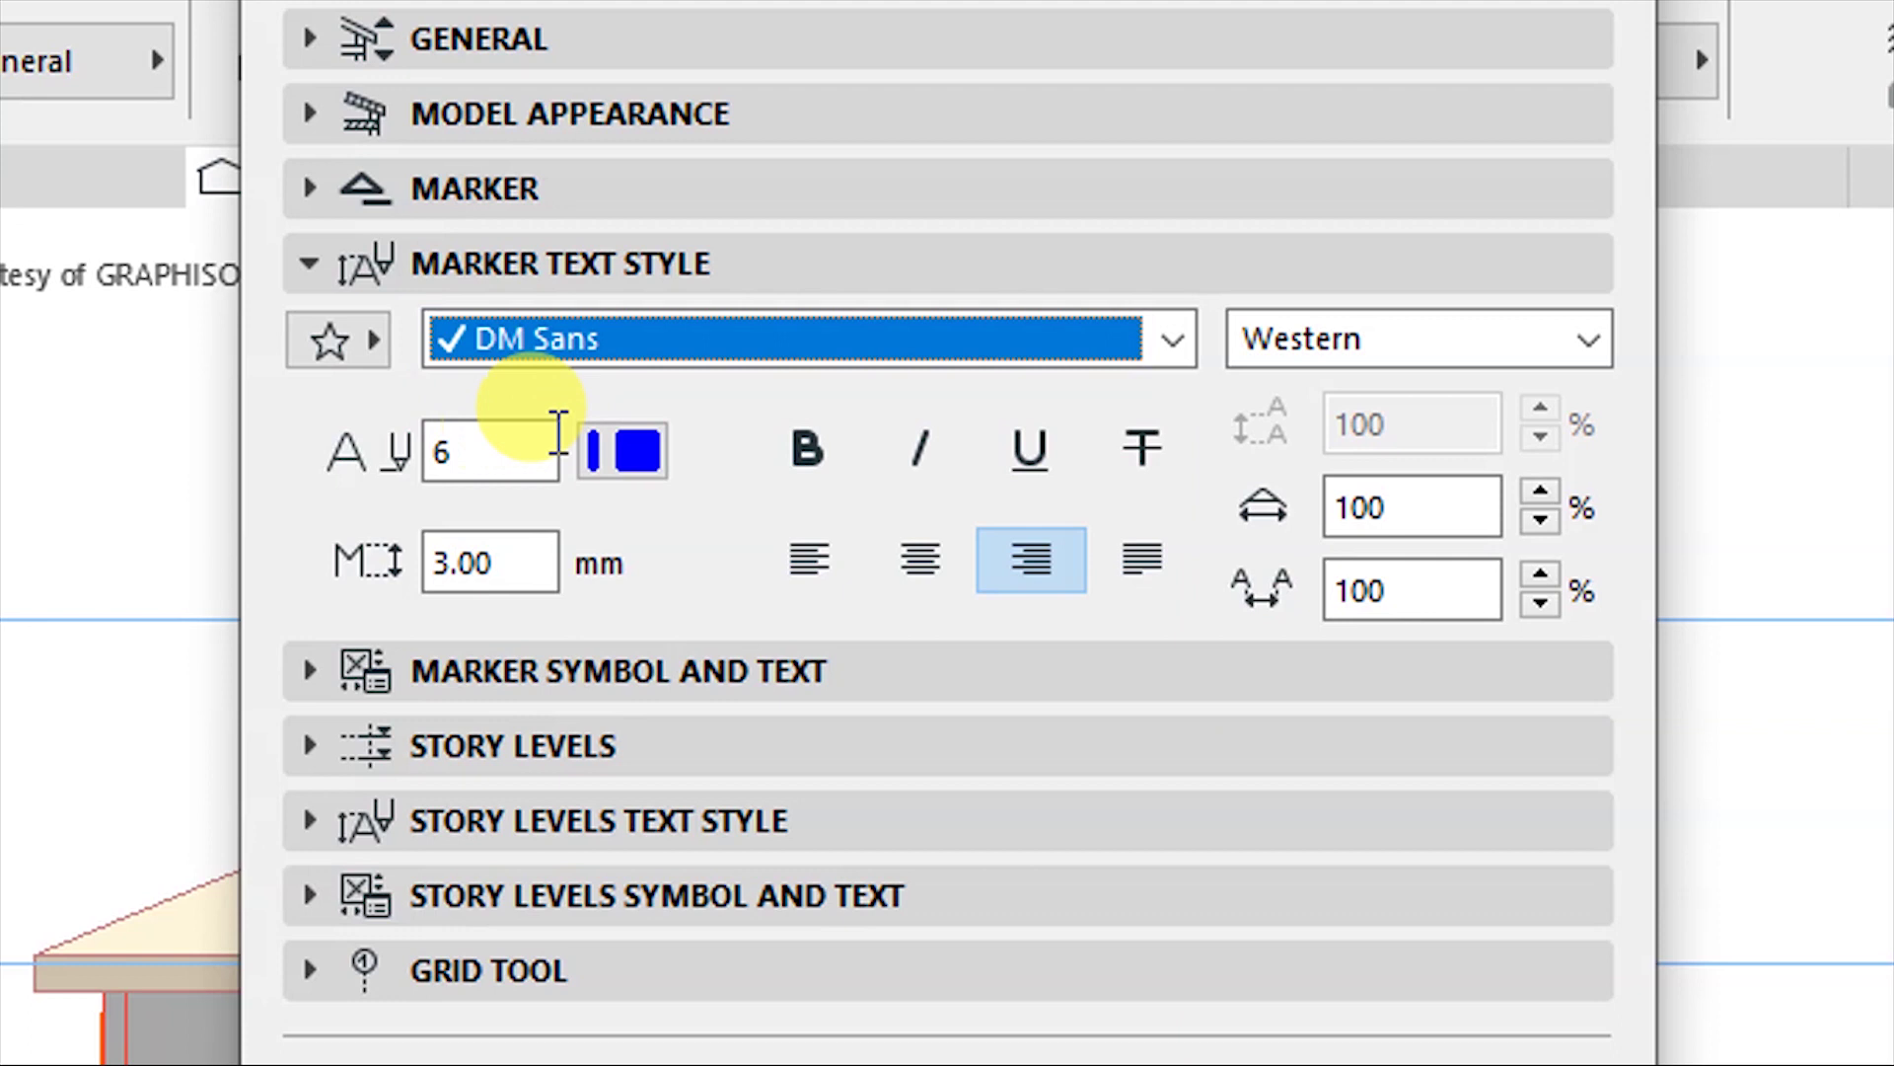
click(632, 469)
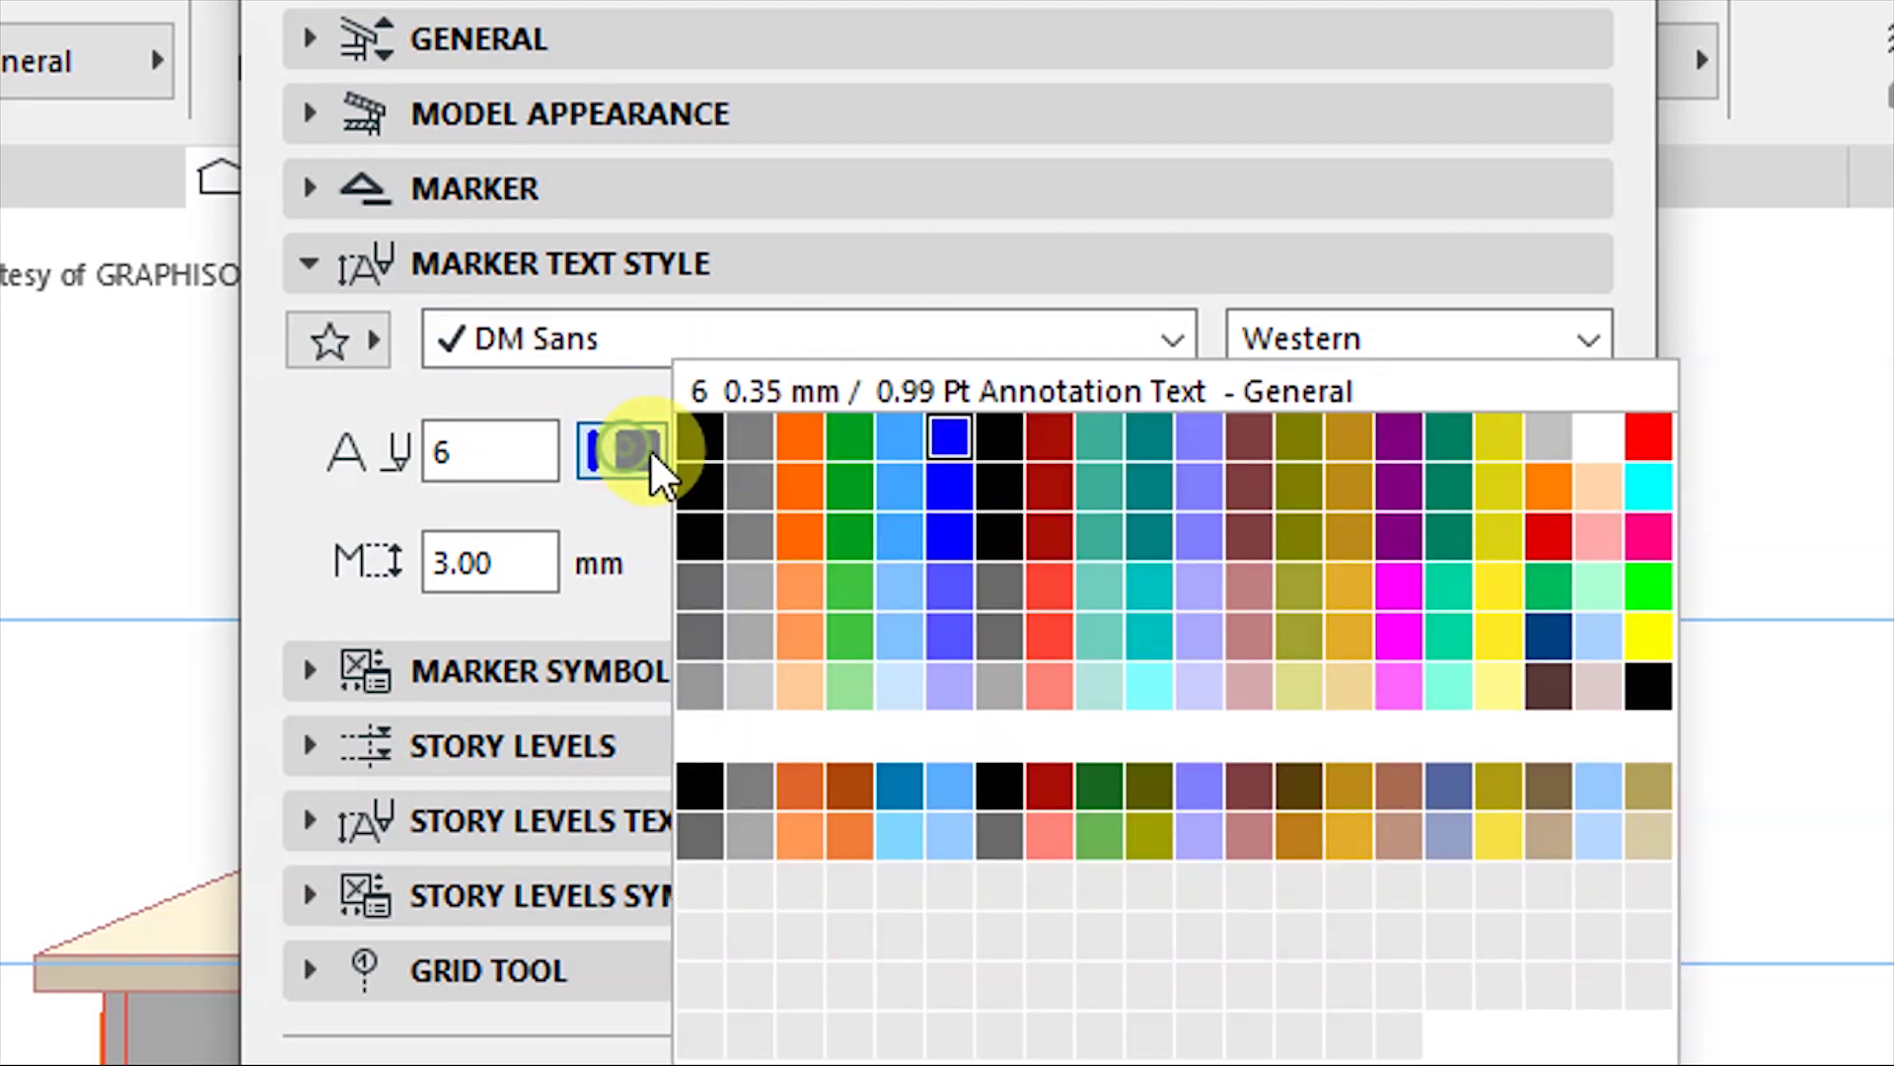
click(703, 434)
click(488, 560)
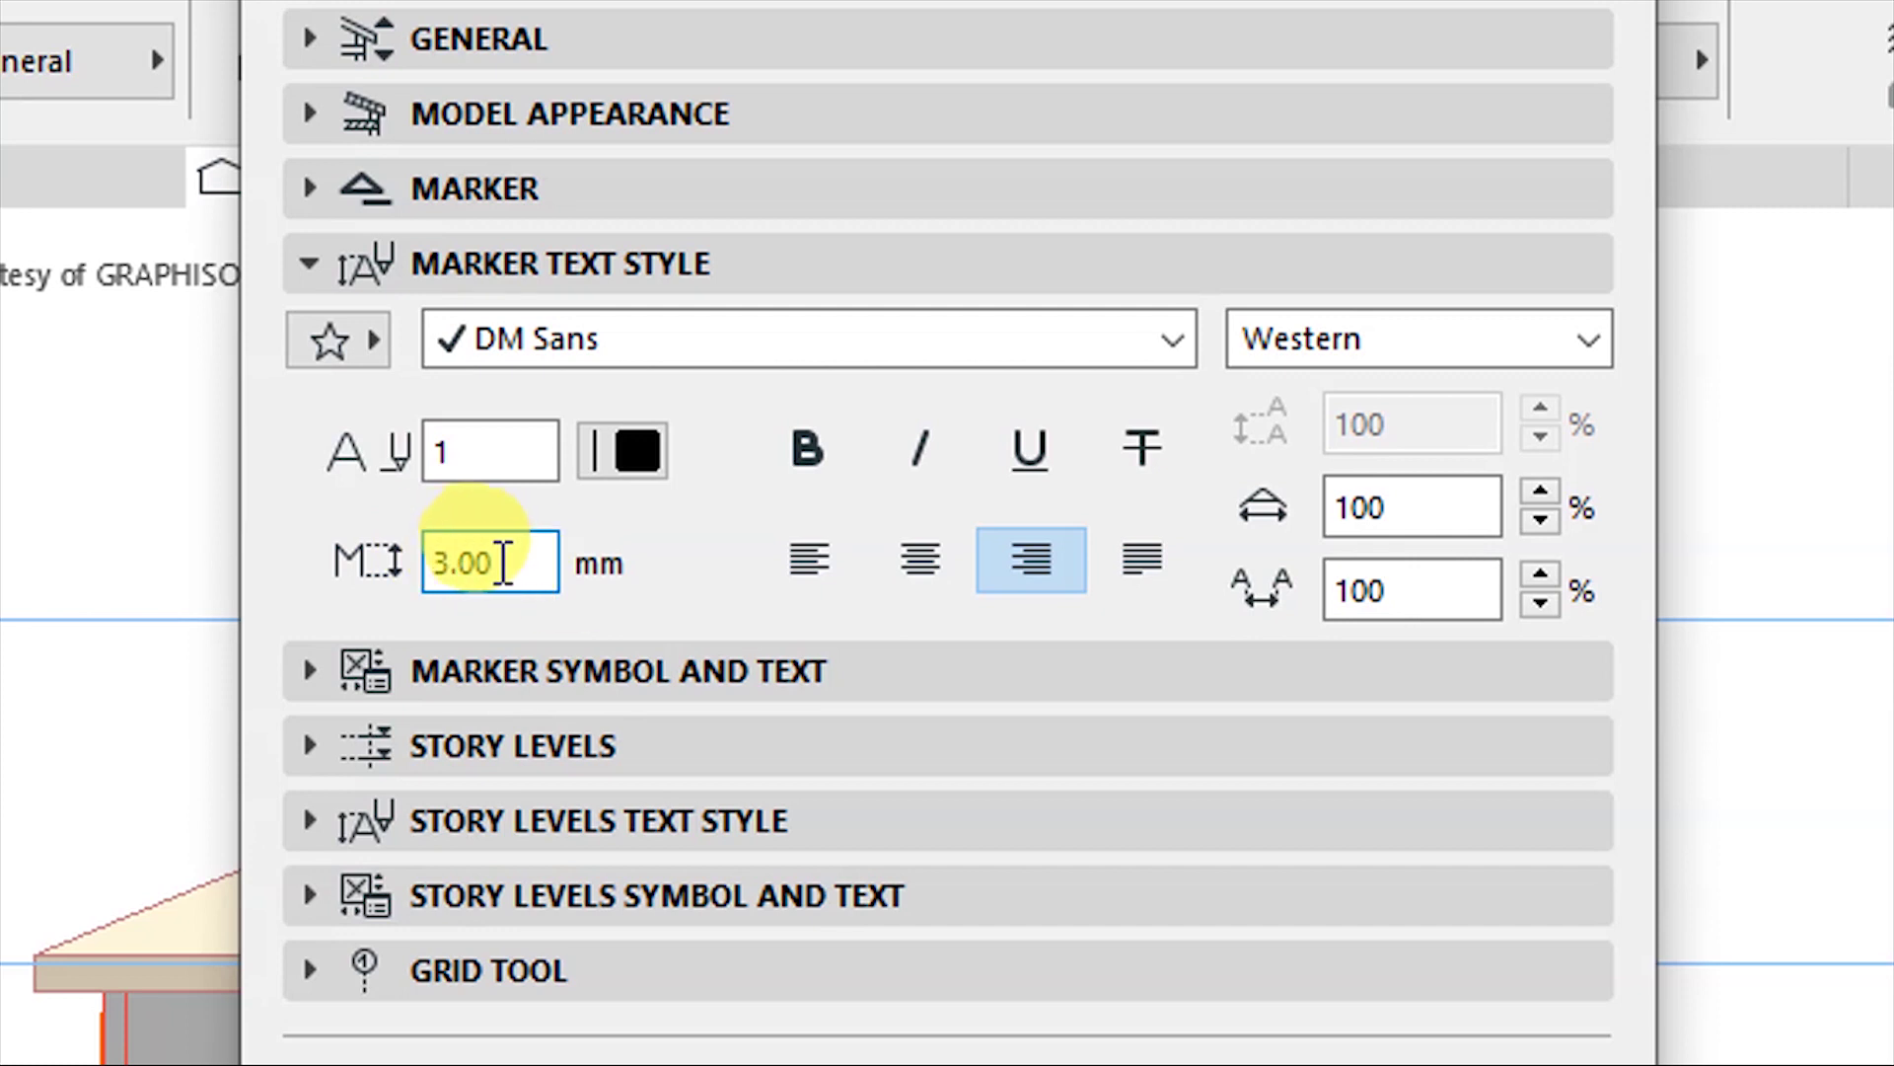
Review the elevation marker's symbol and text options, including the available marker styles.
click(567, 676)
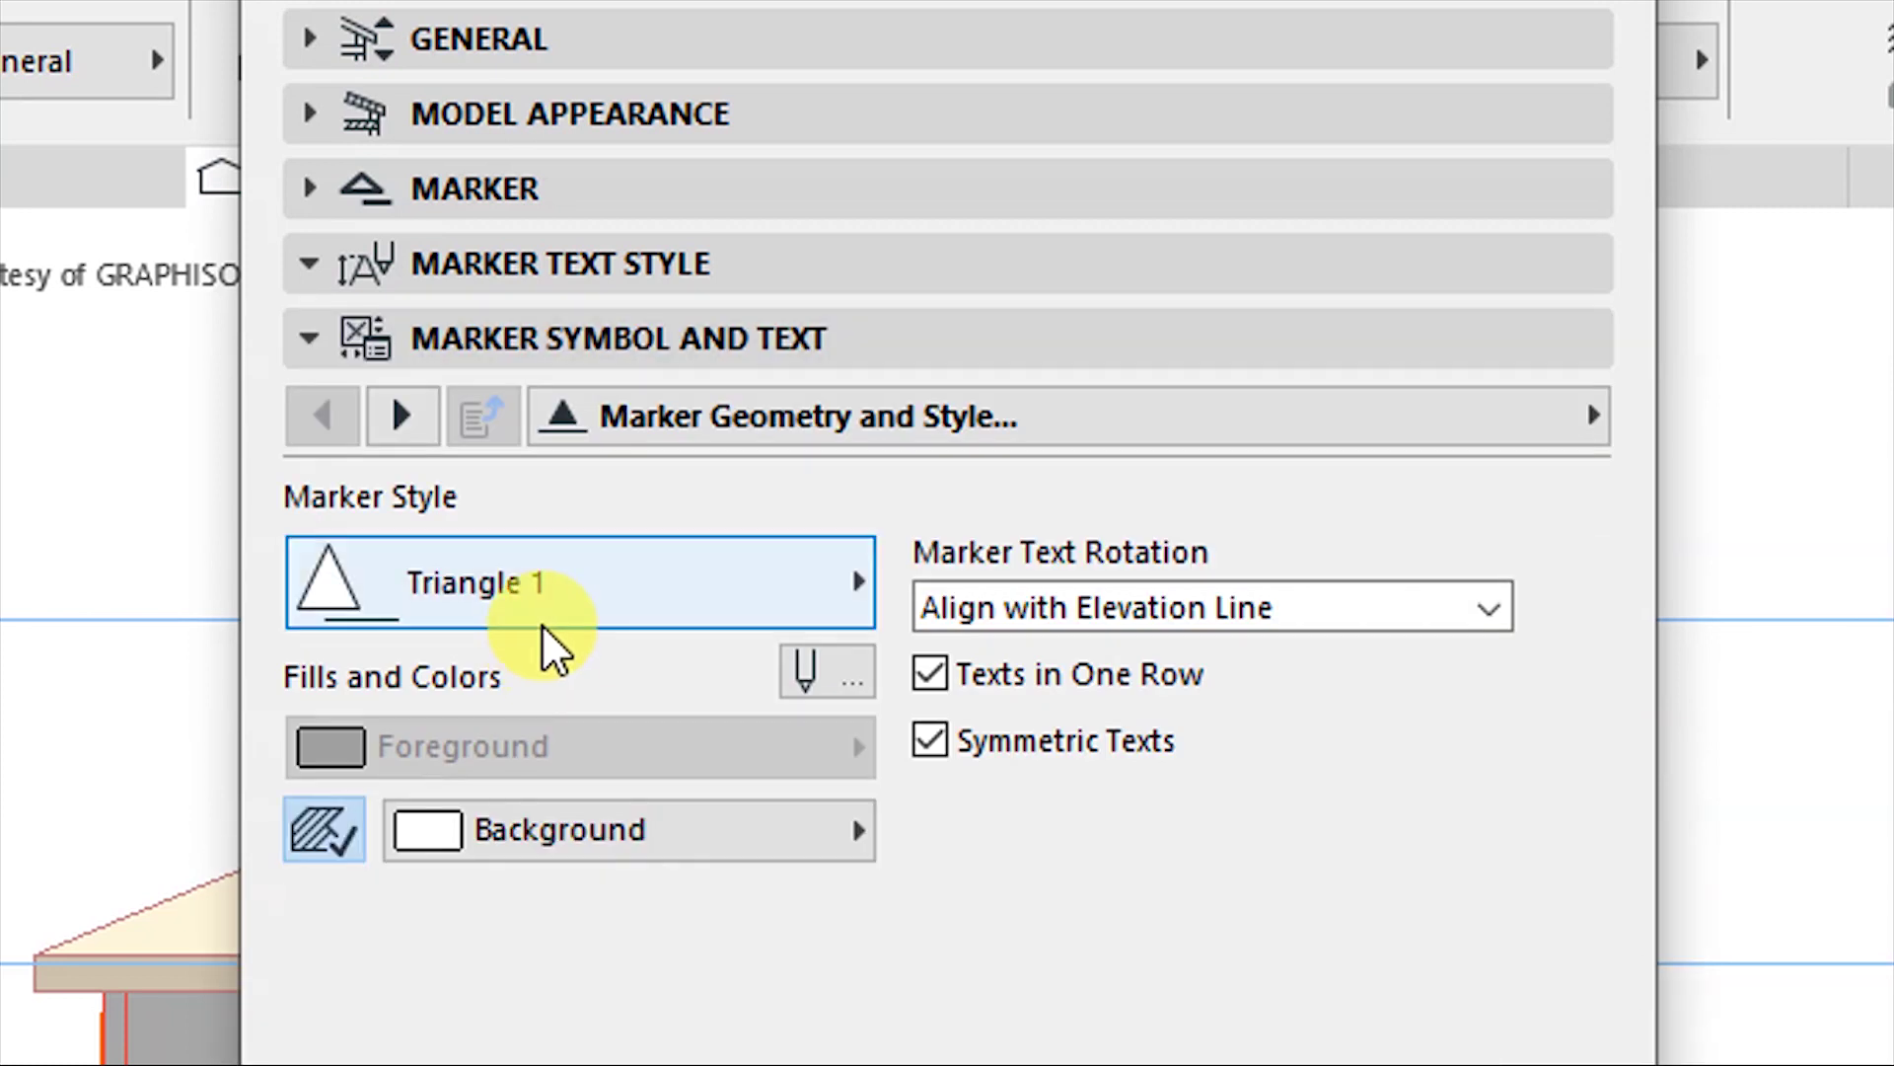
scroll(764, 917, down, 3)
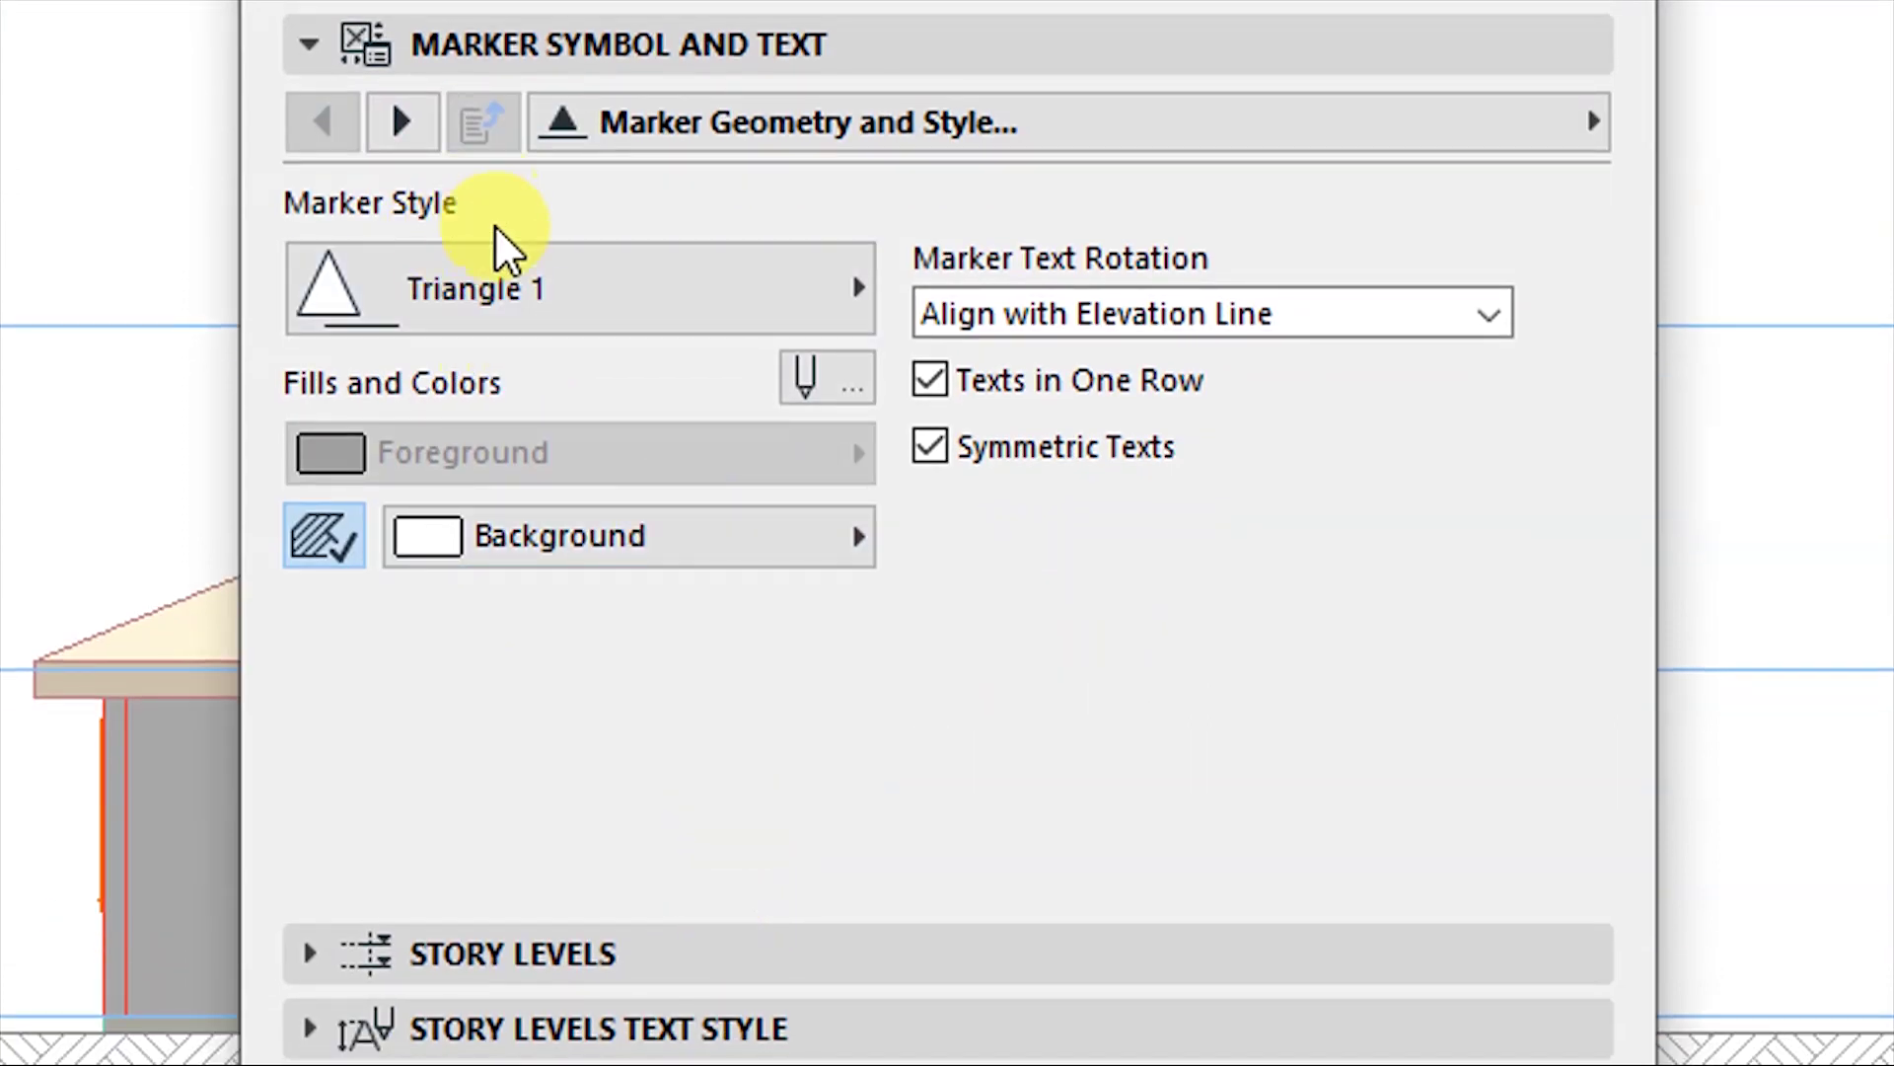
click(480, 284)
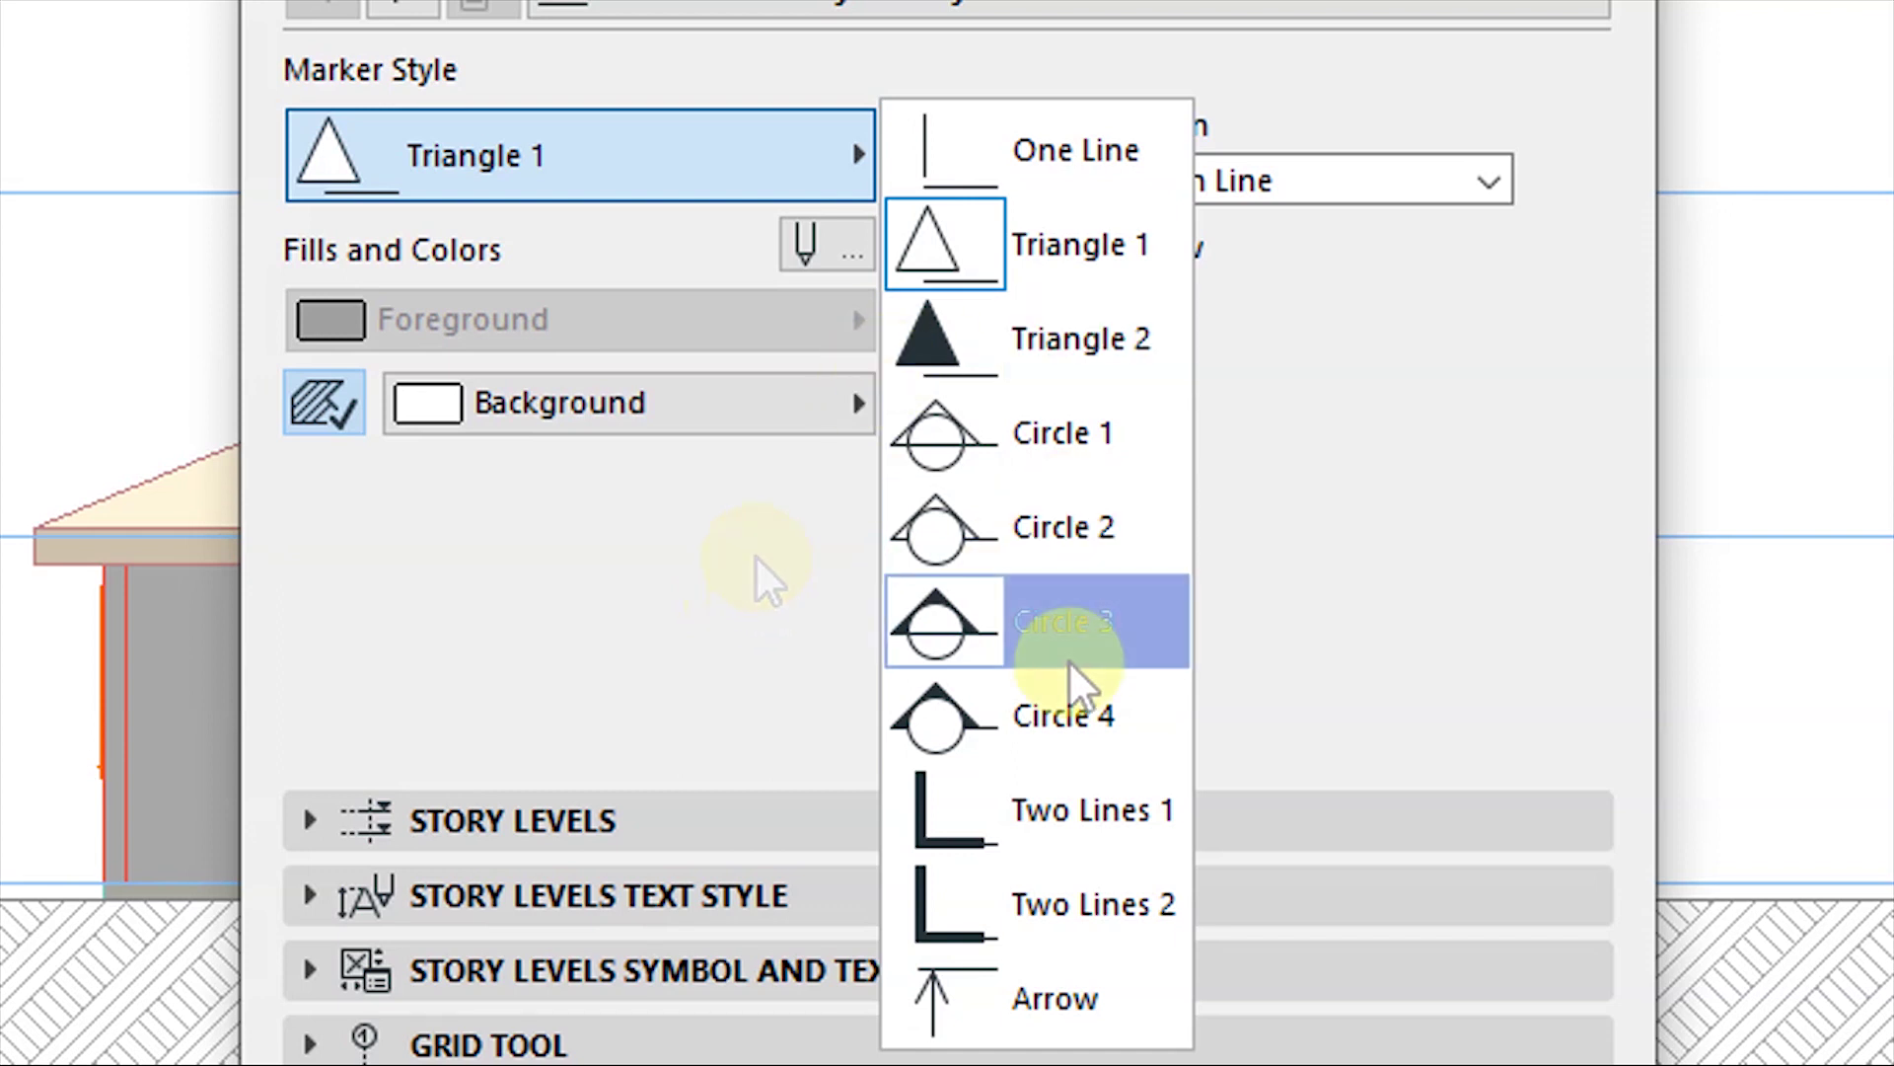
click(723, 597)
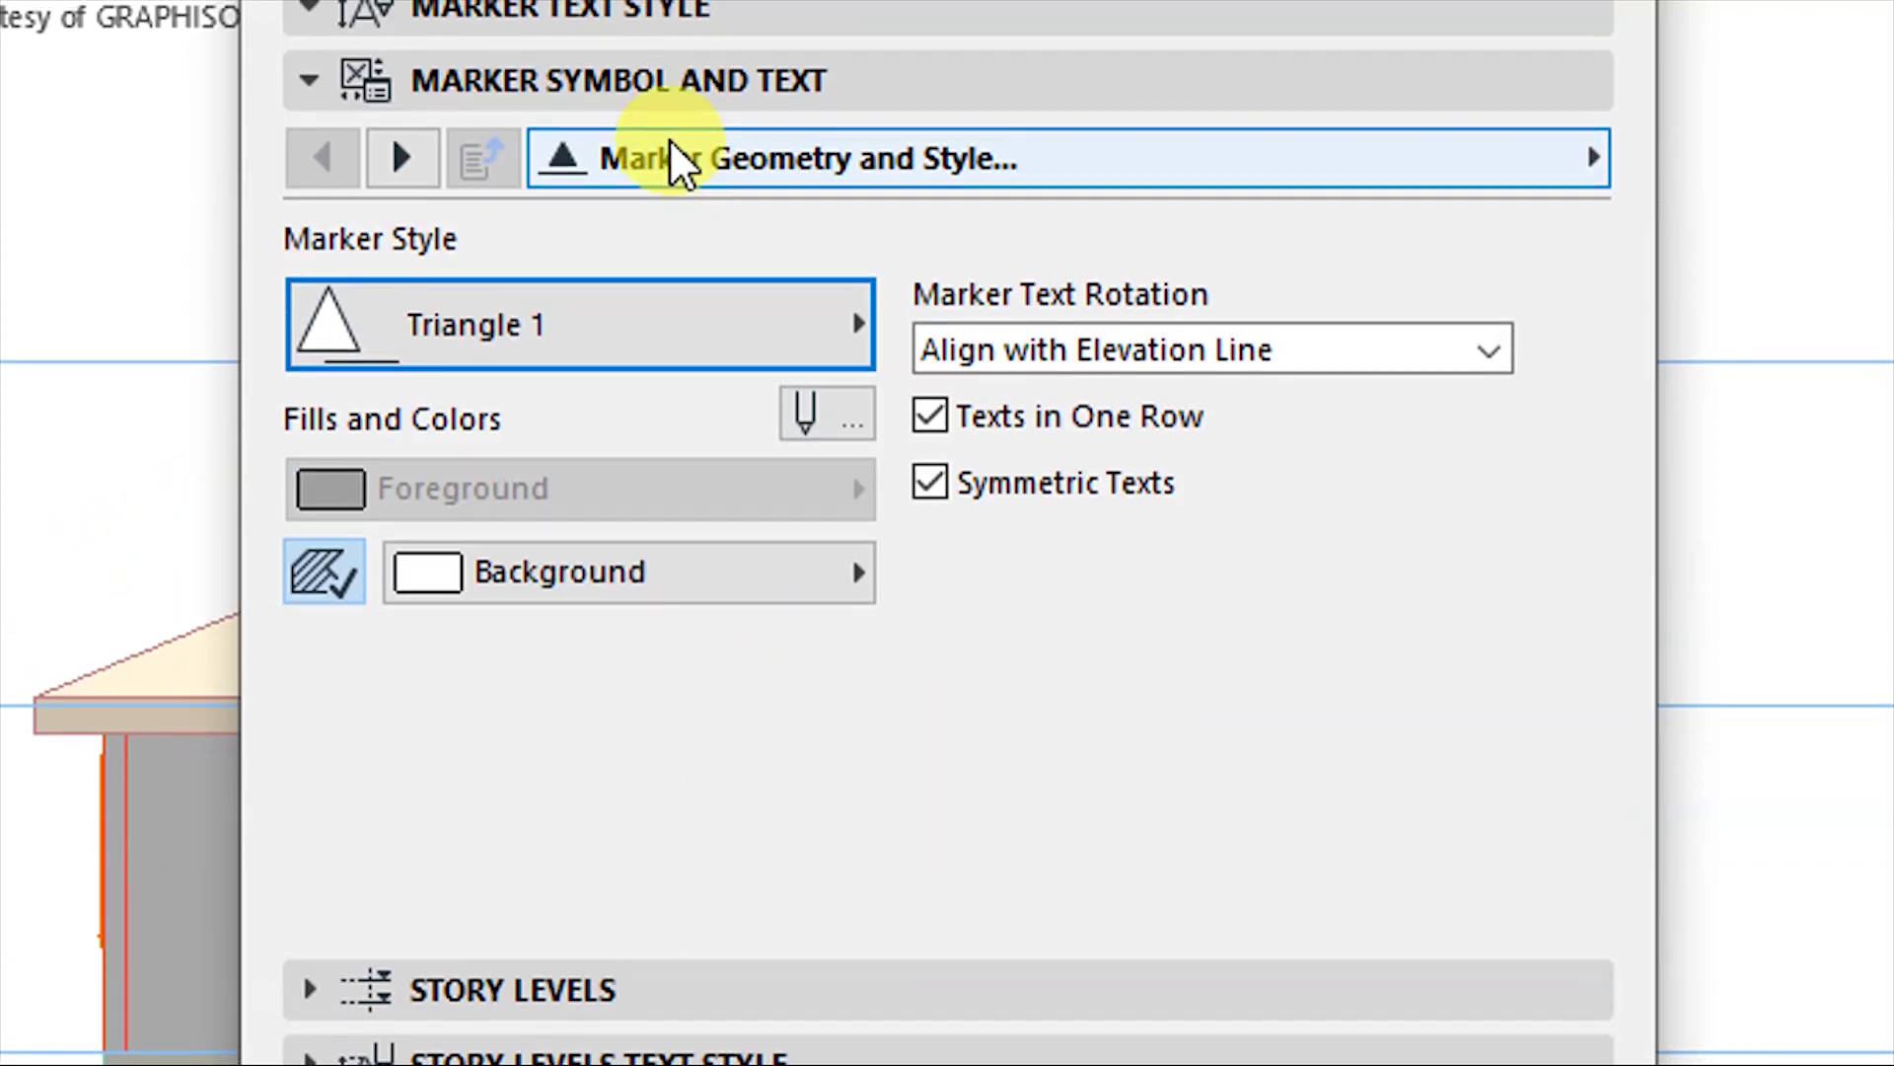
click(618, 89)
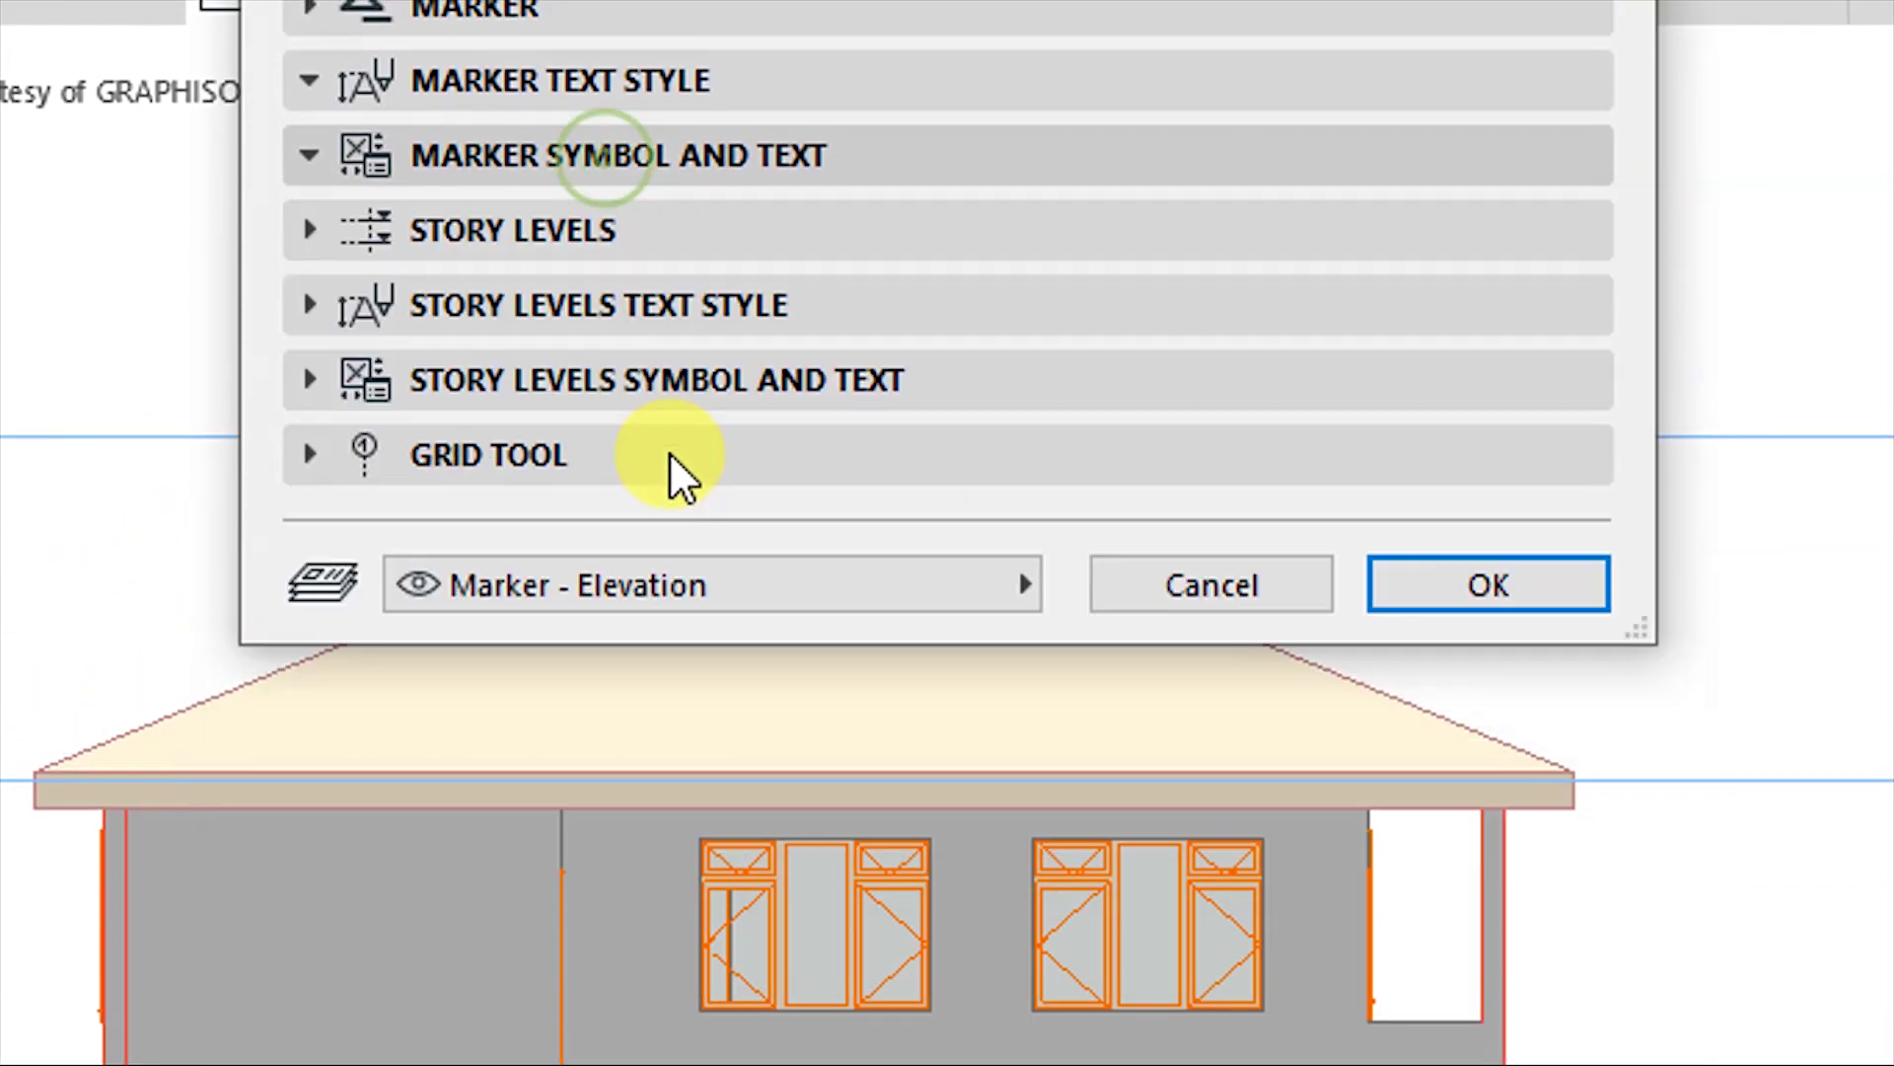
Set Show Story Levels to Display & Output and change the story level line type to Dashed Triple.
click(539, 255)
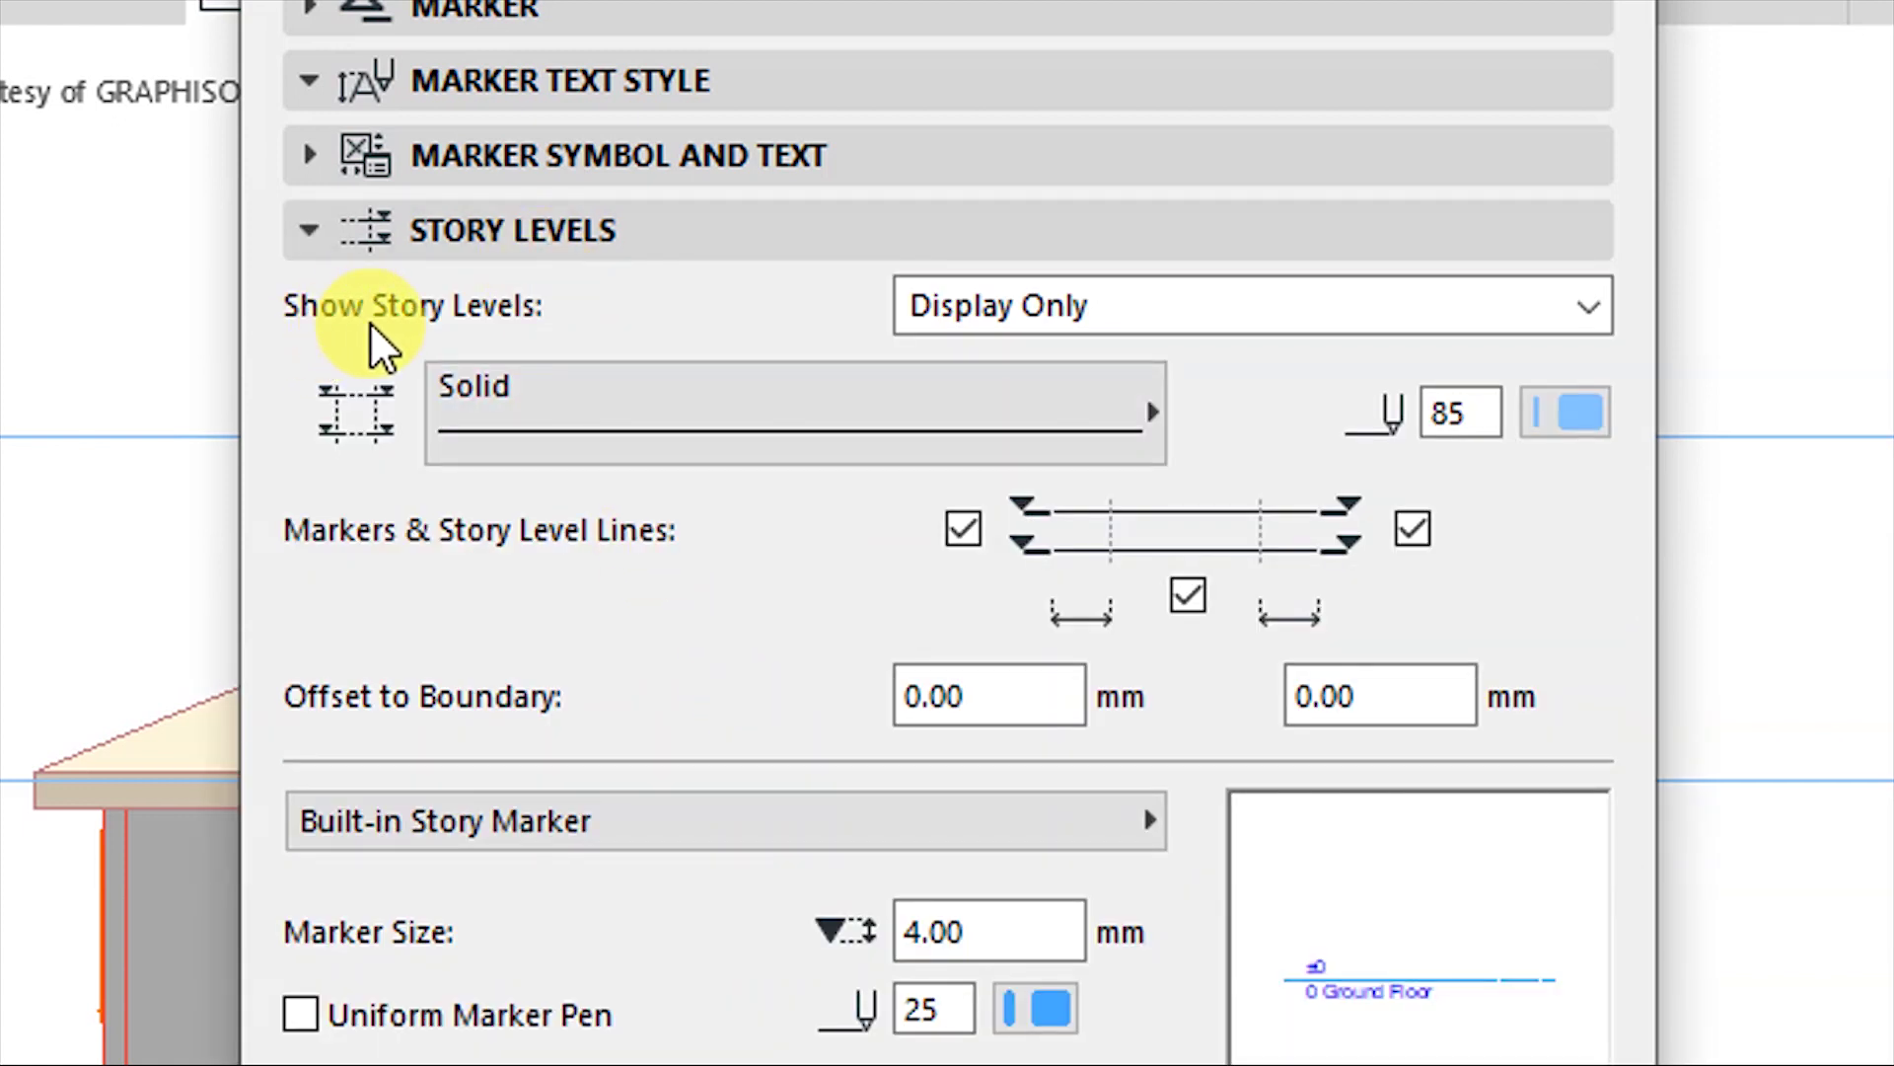
click(996, 311)
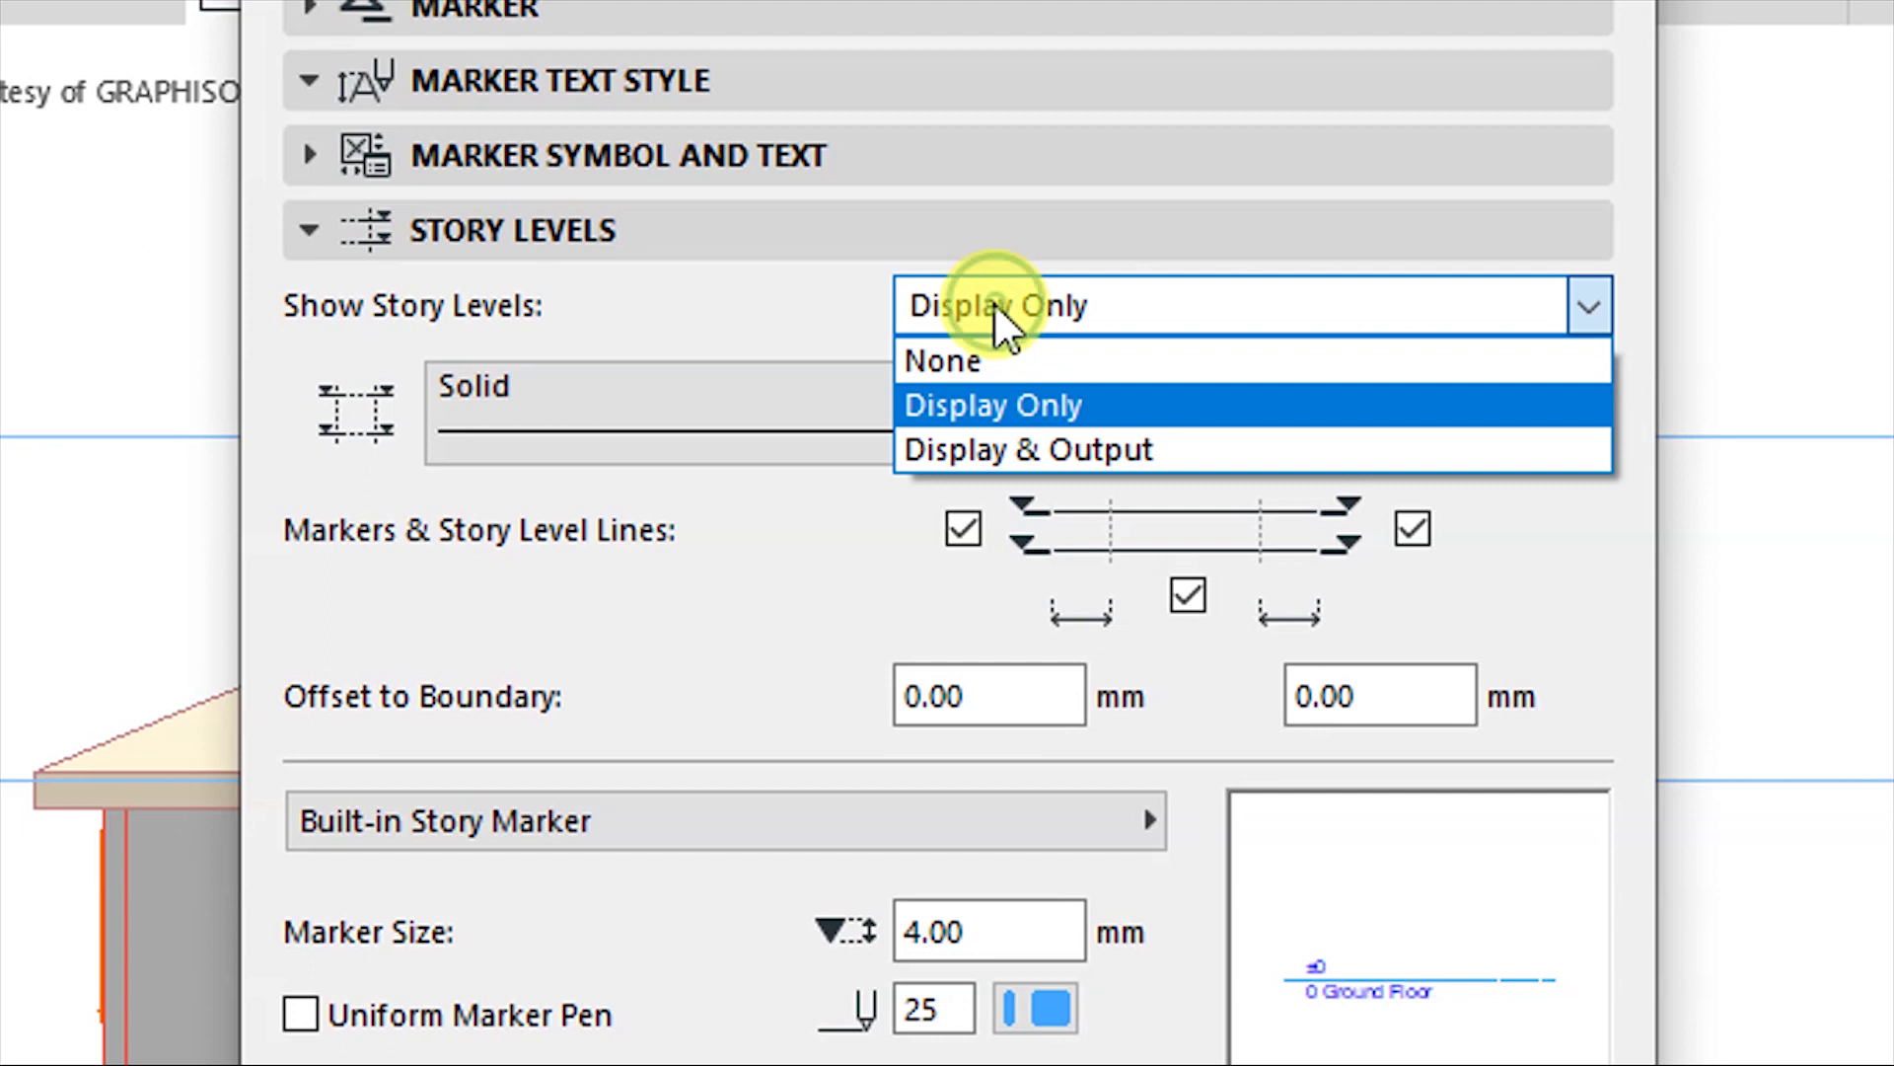
click(968, 316)
click(959, 309)
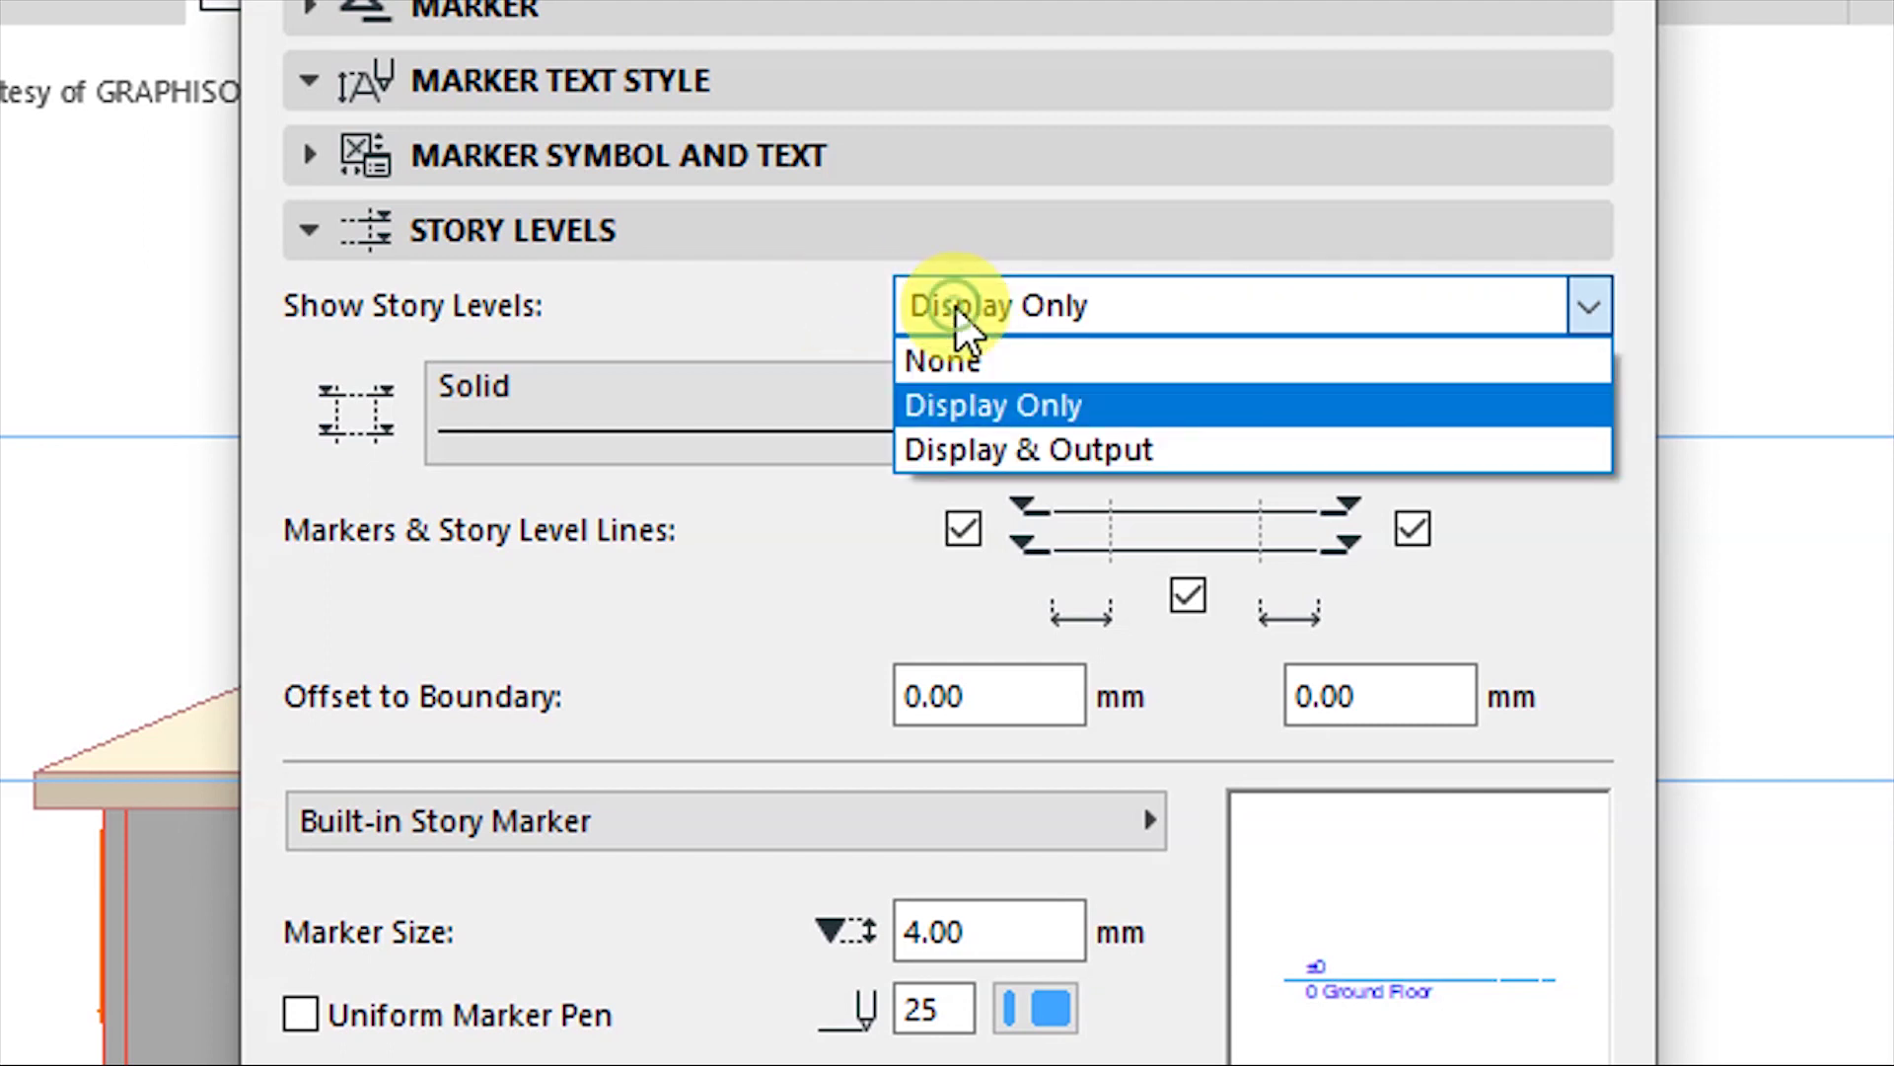
click(977, 446)
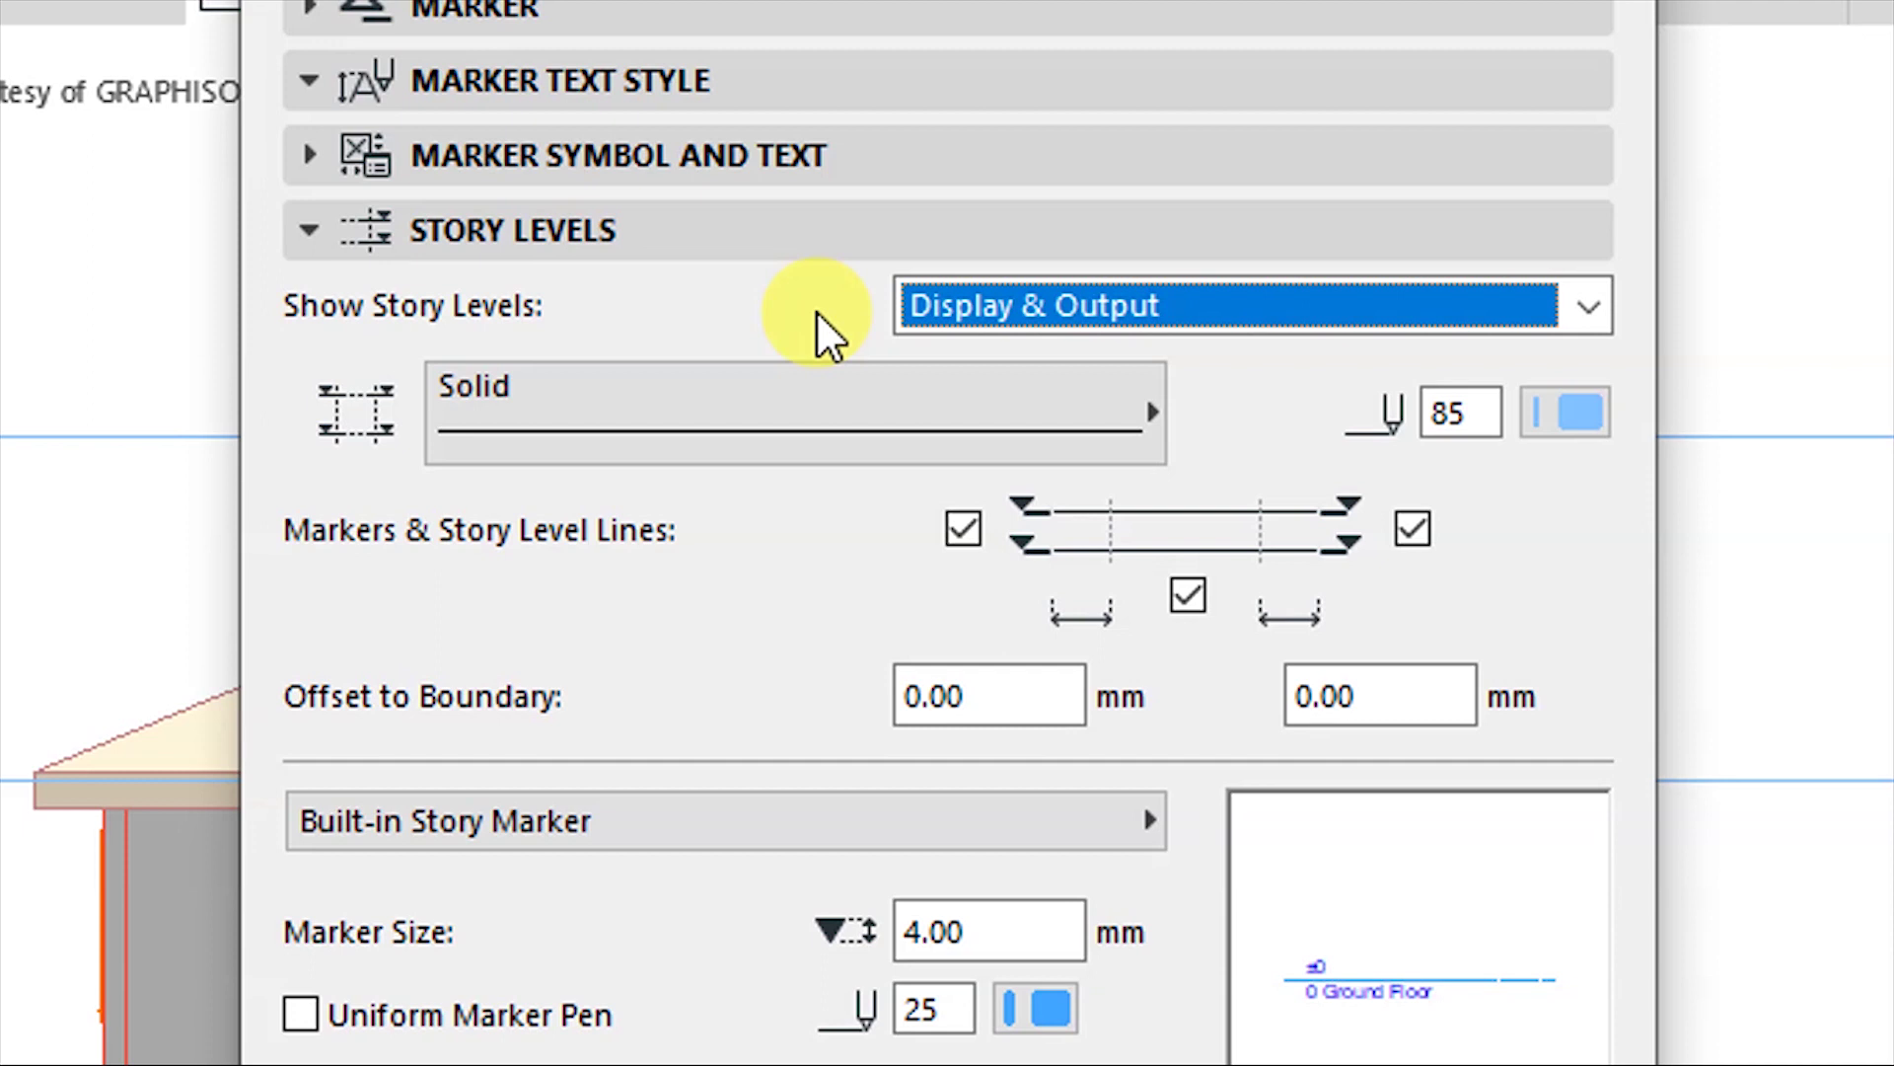
click(646, 449)
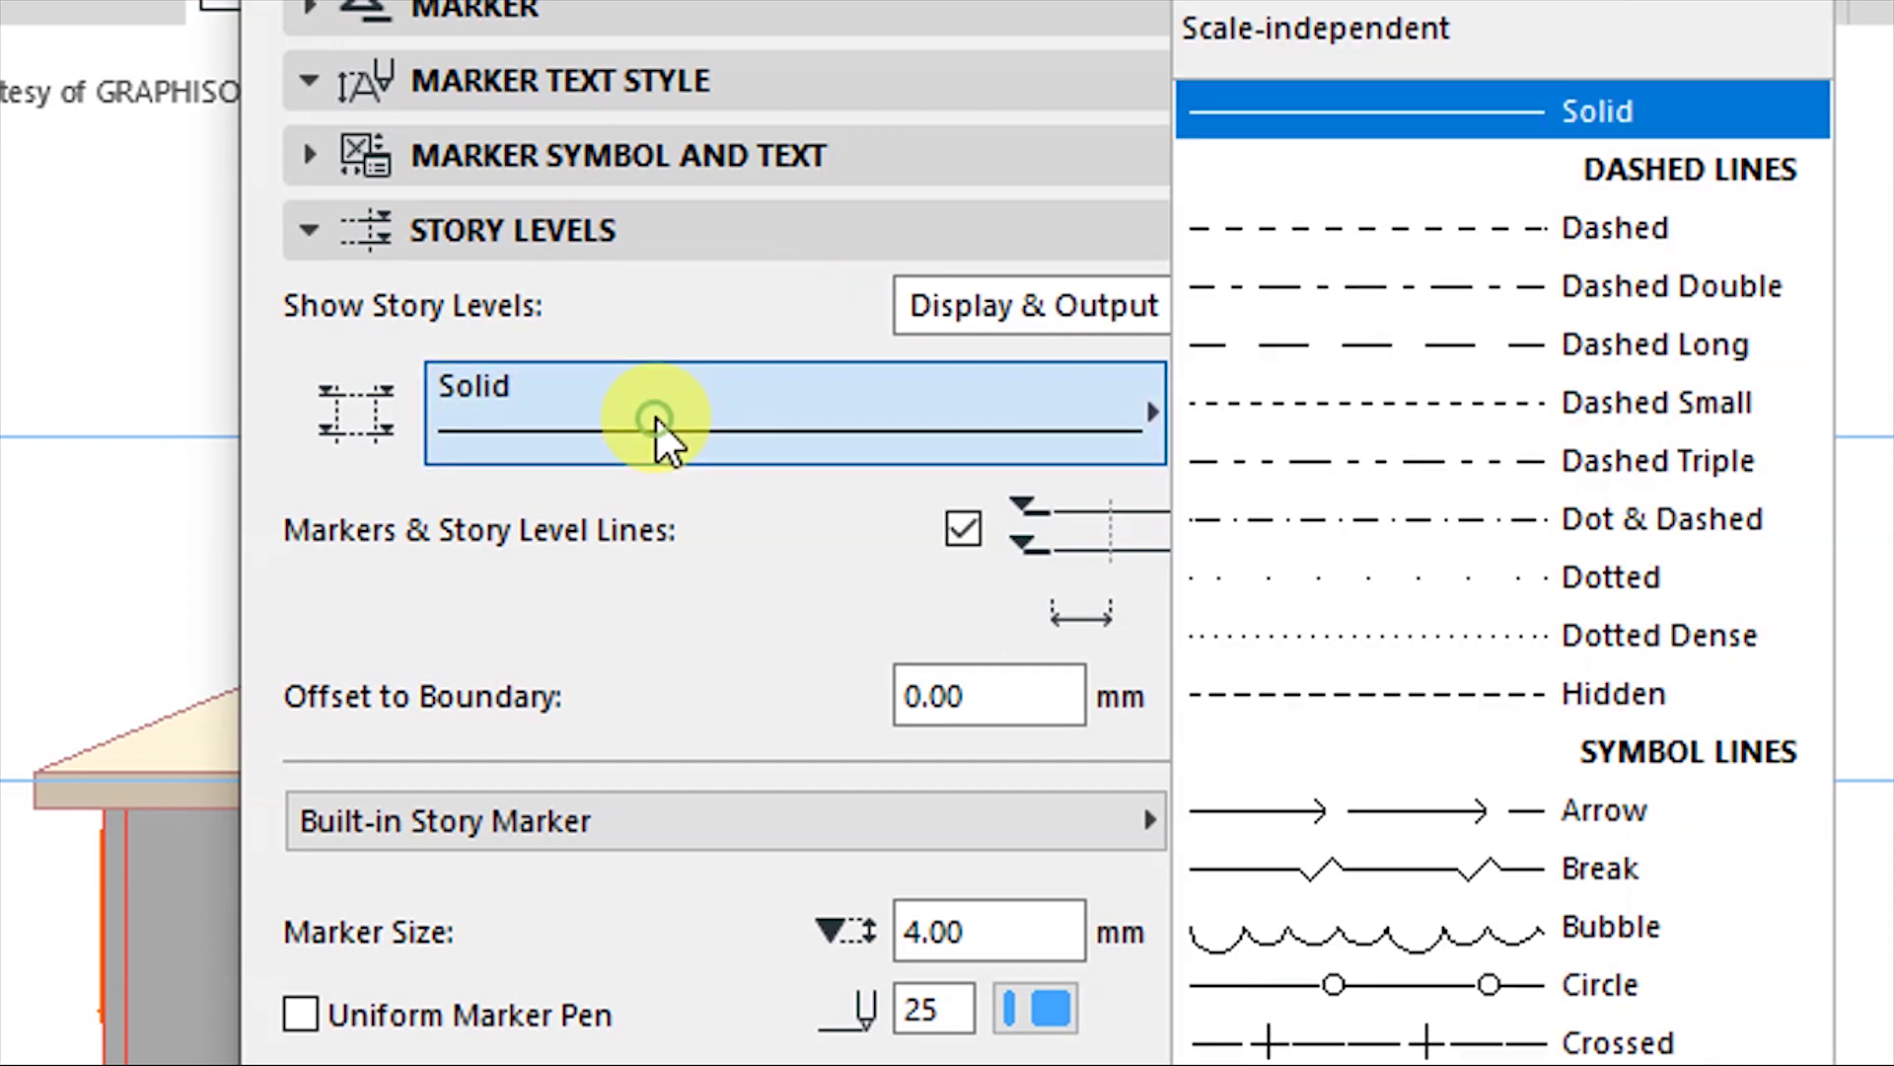
click(1377, 479)
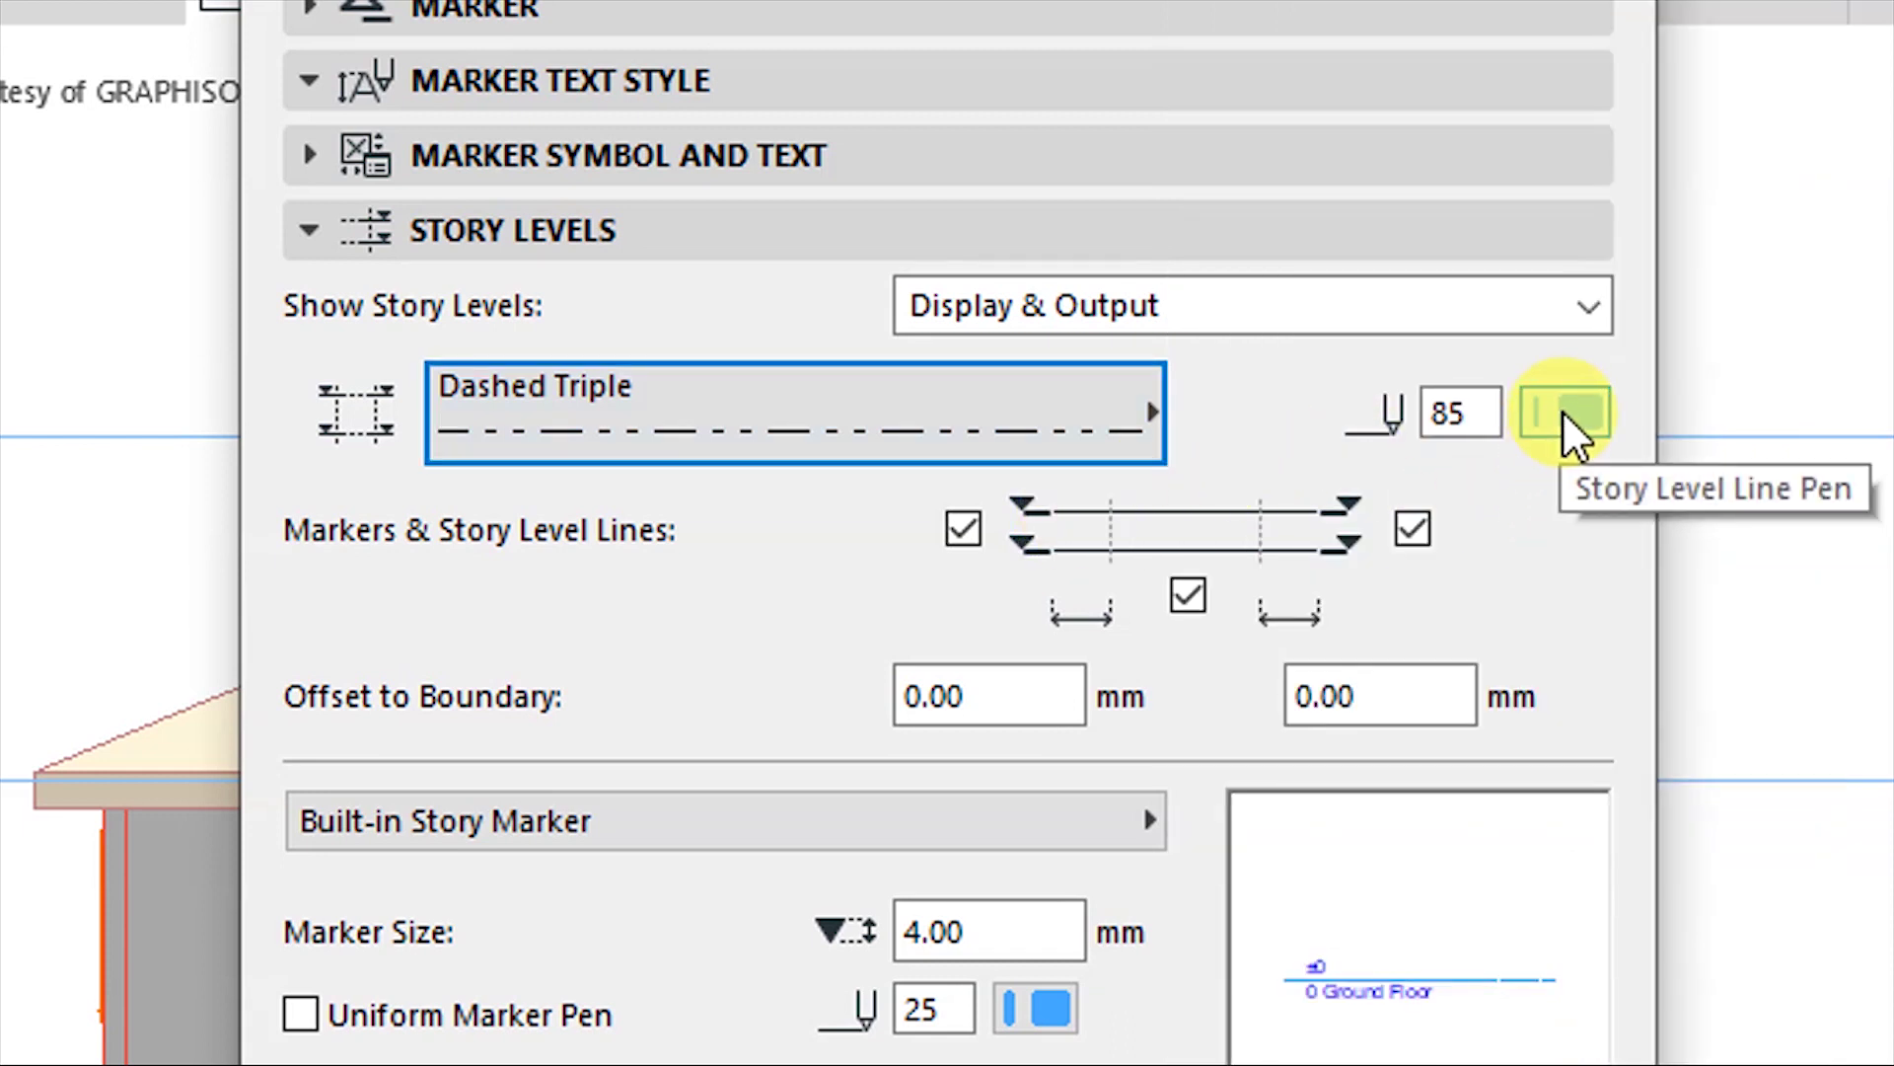
Check the available story level line pens, and give the story level marker a uniform marker pen 1 (black).
click(1574, 435)
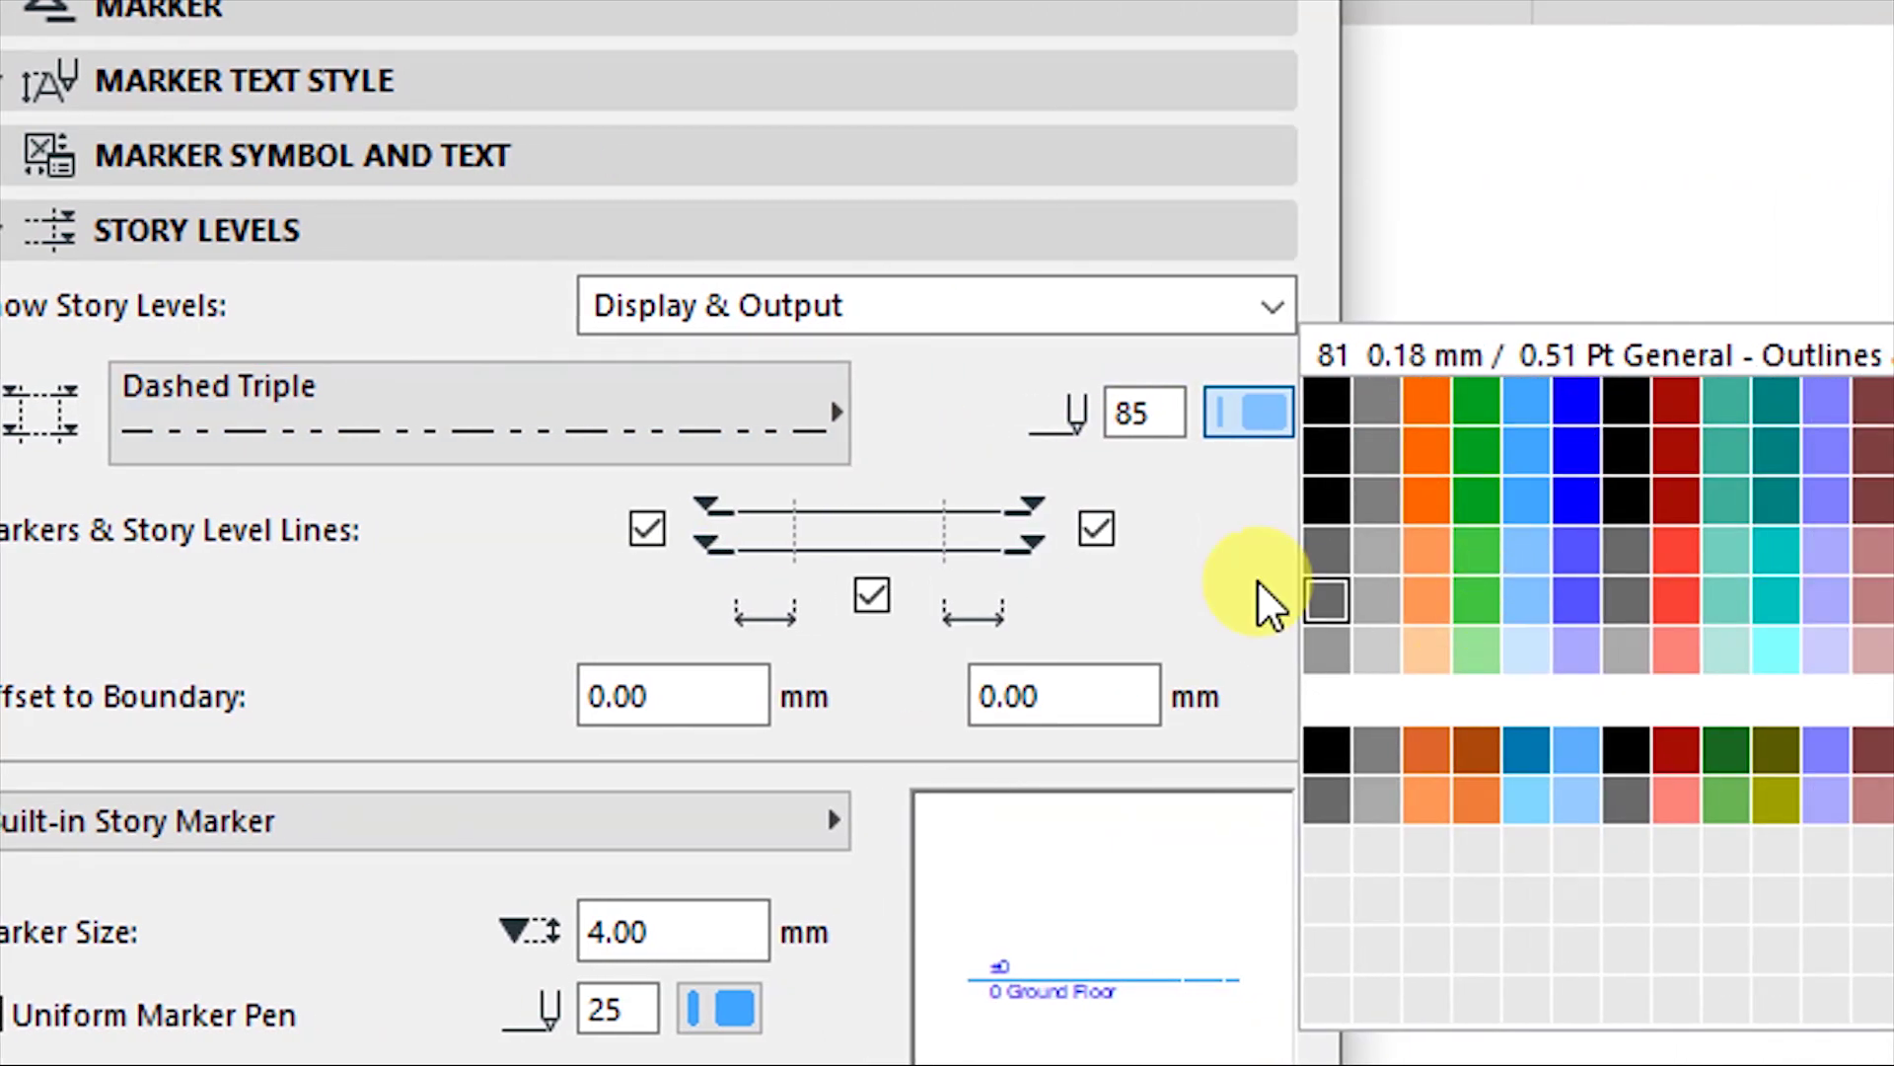
click(1547, 528)
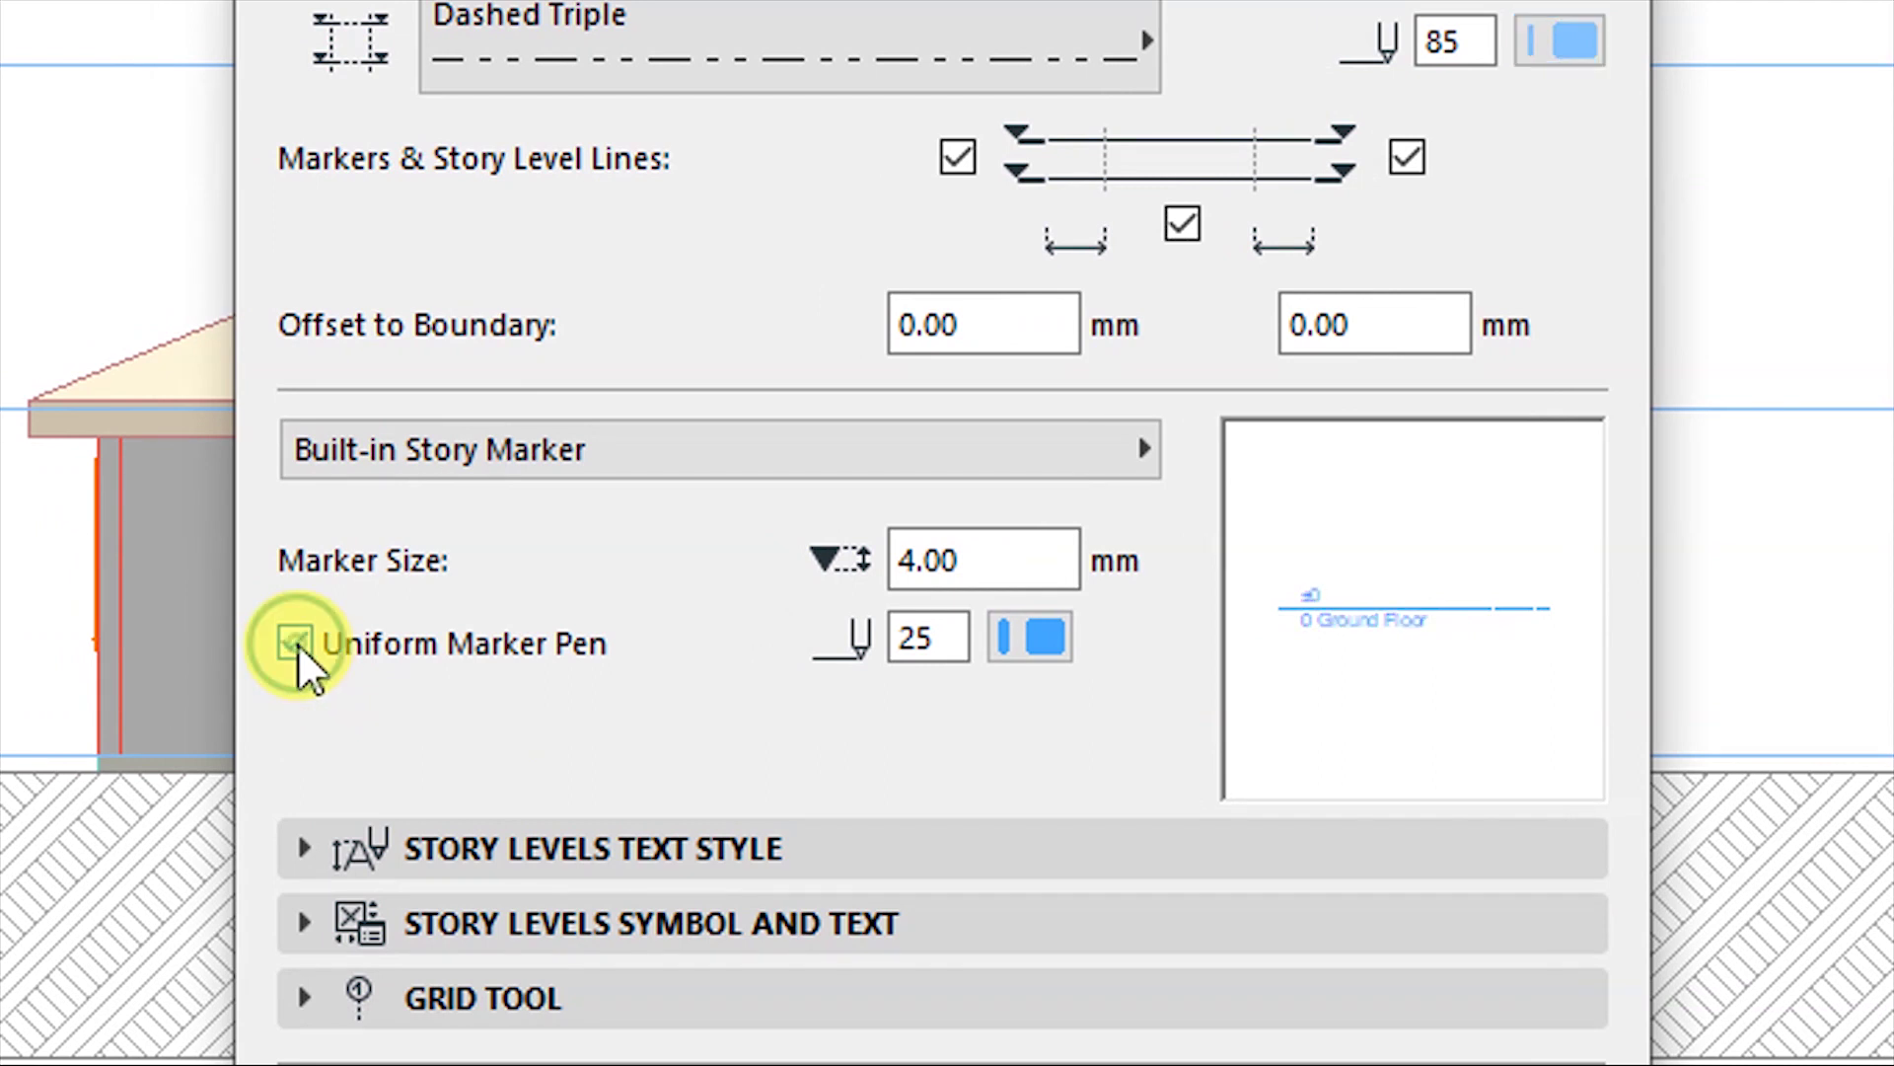
click(1045, 639)
click(1105, 621)
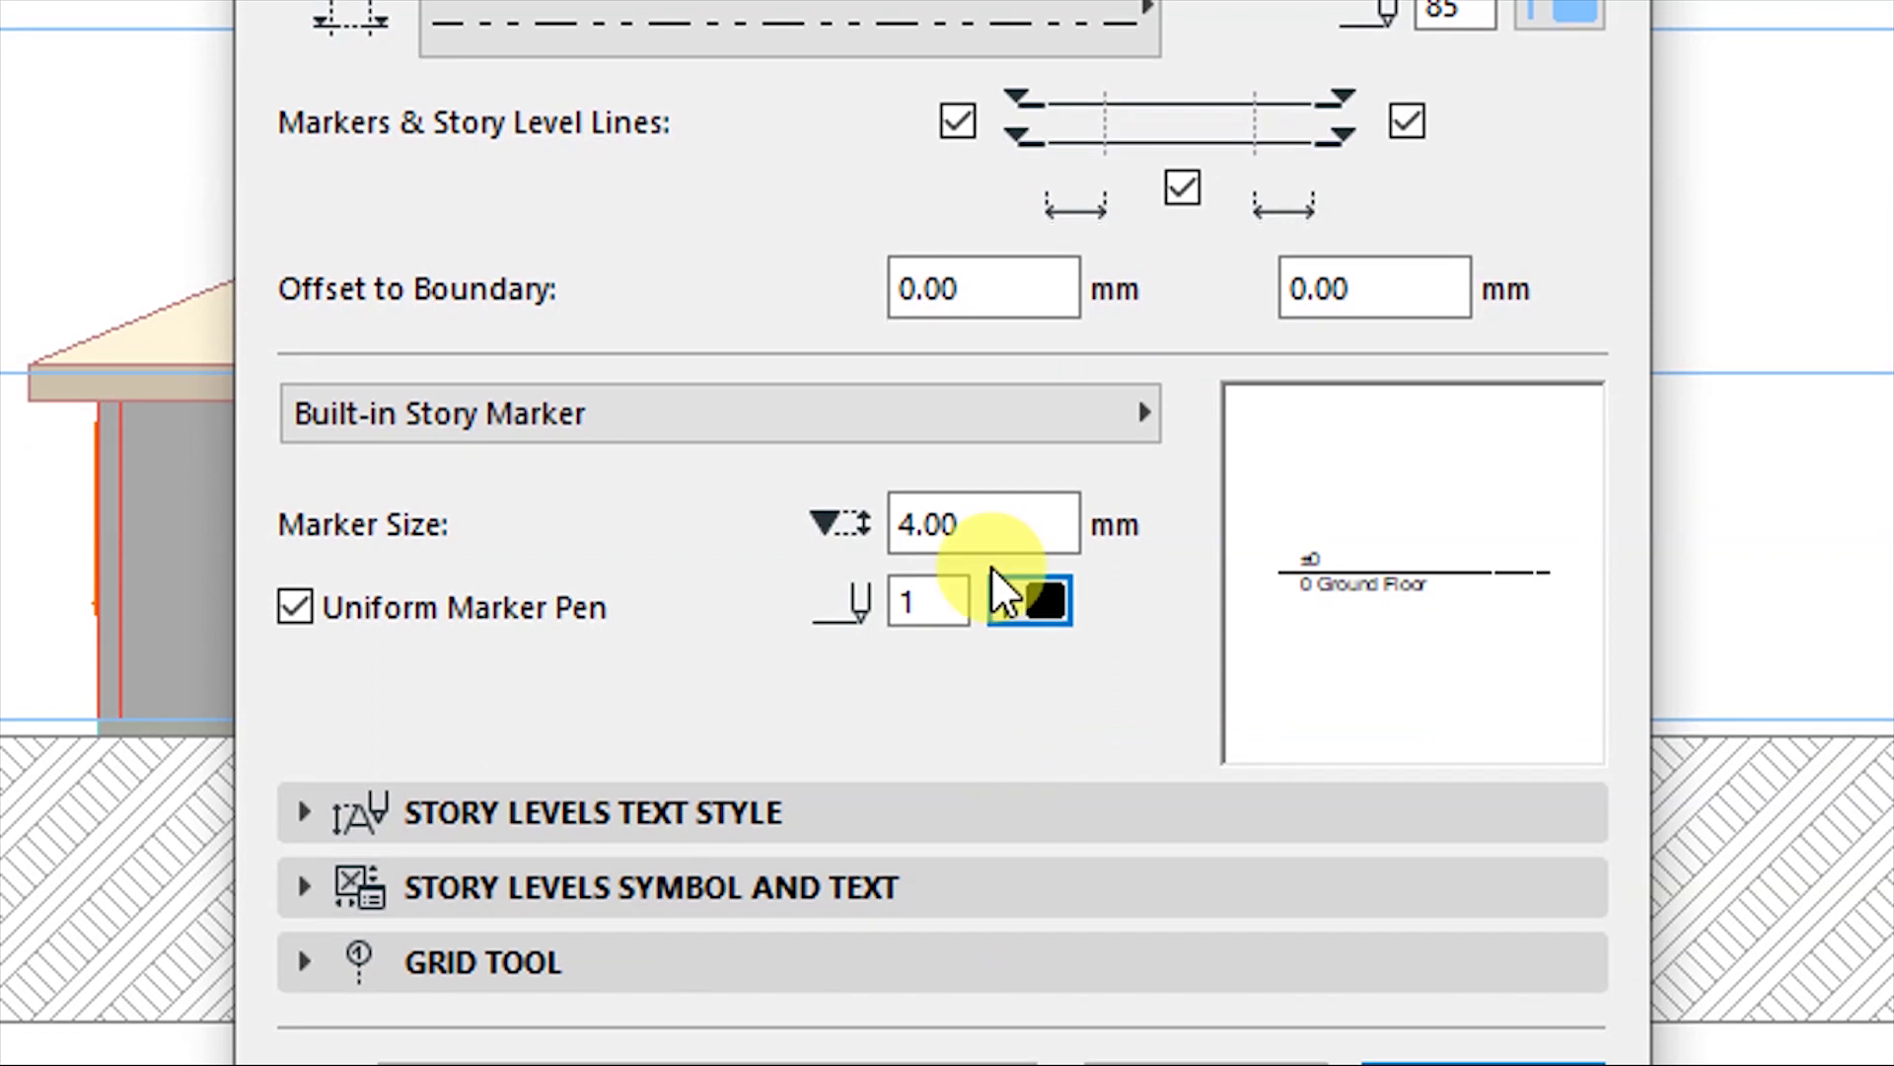
Set the story level text font to DM Sans and apply the North Elevation settings.
click(572, 828)
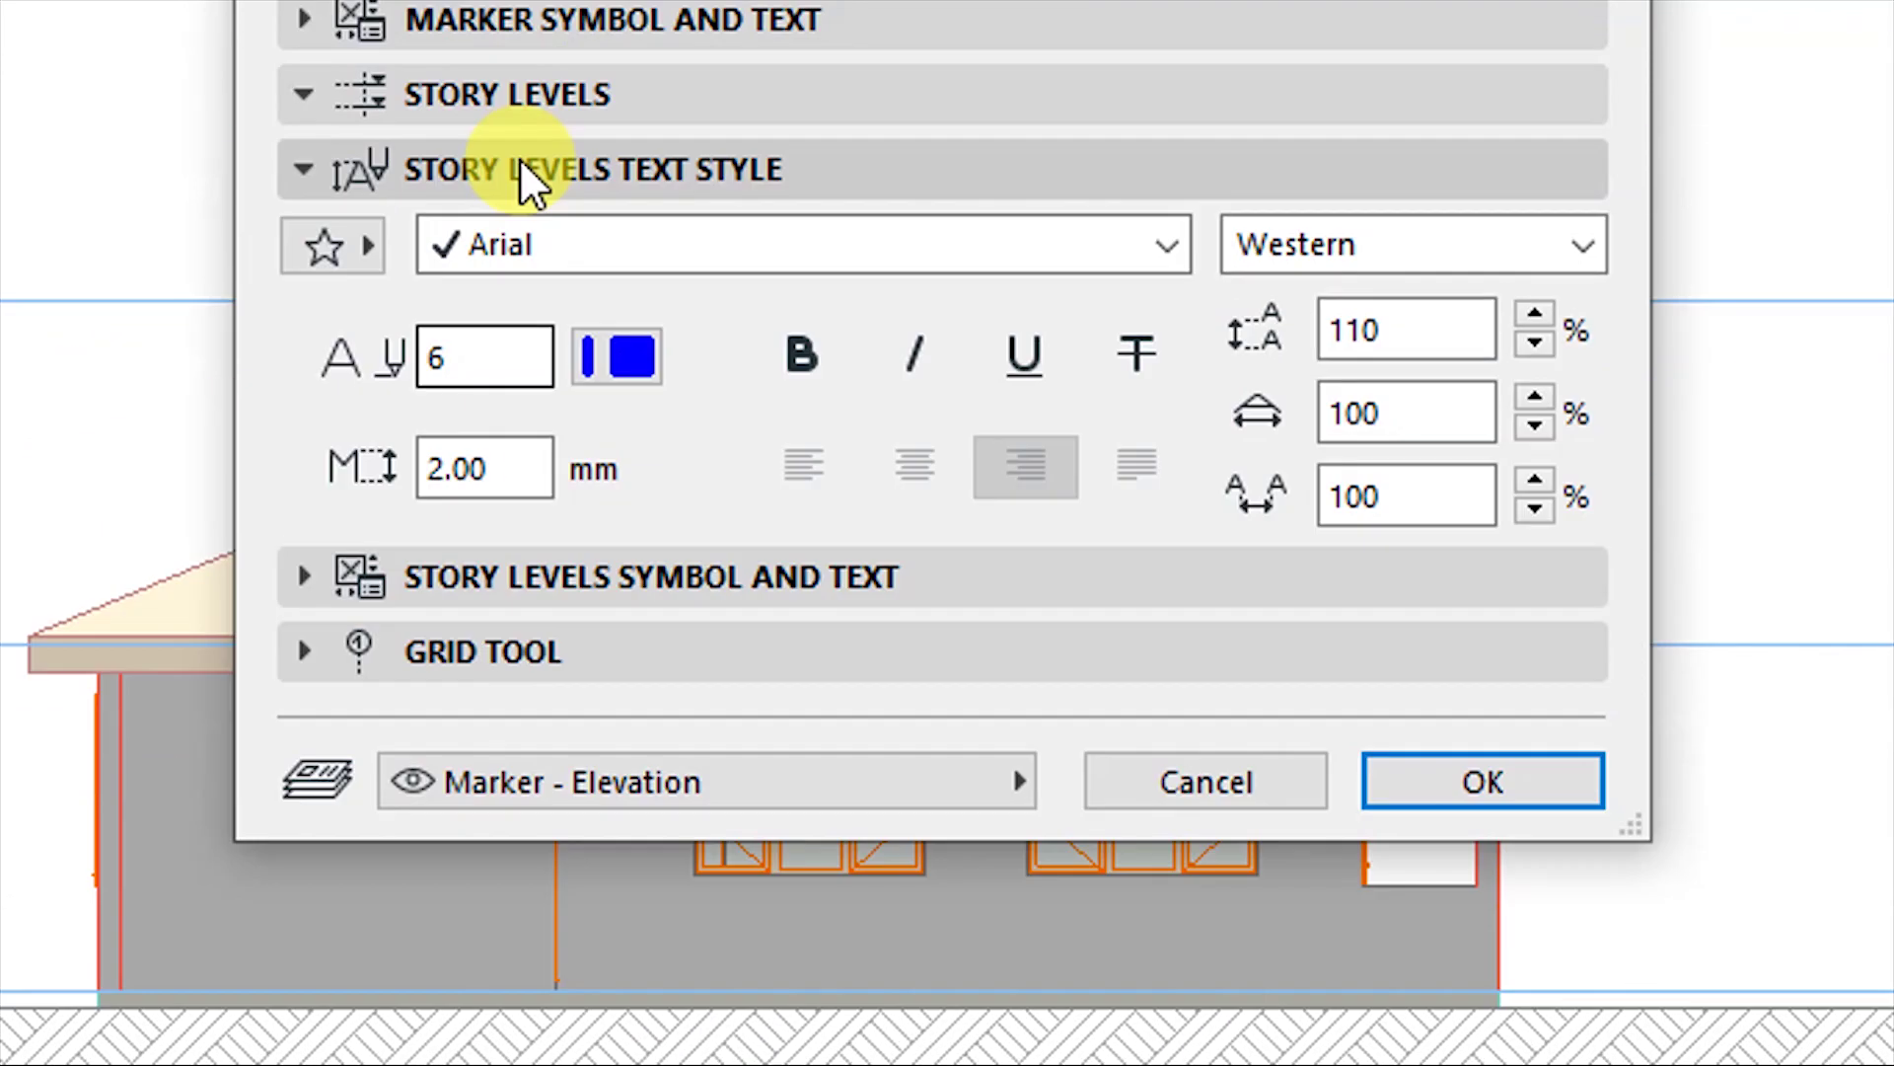
click(606, 367)
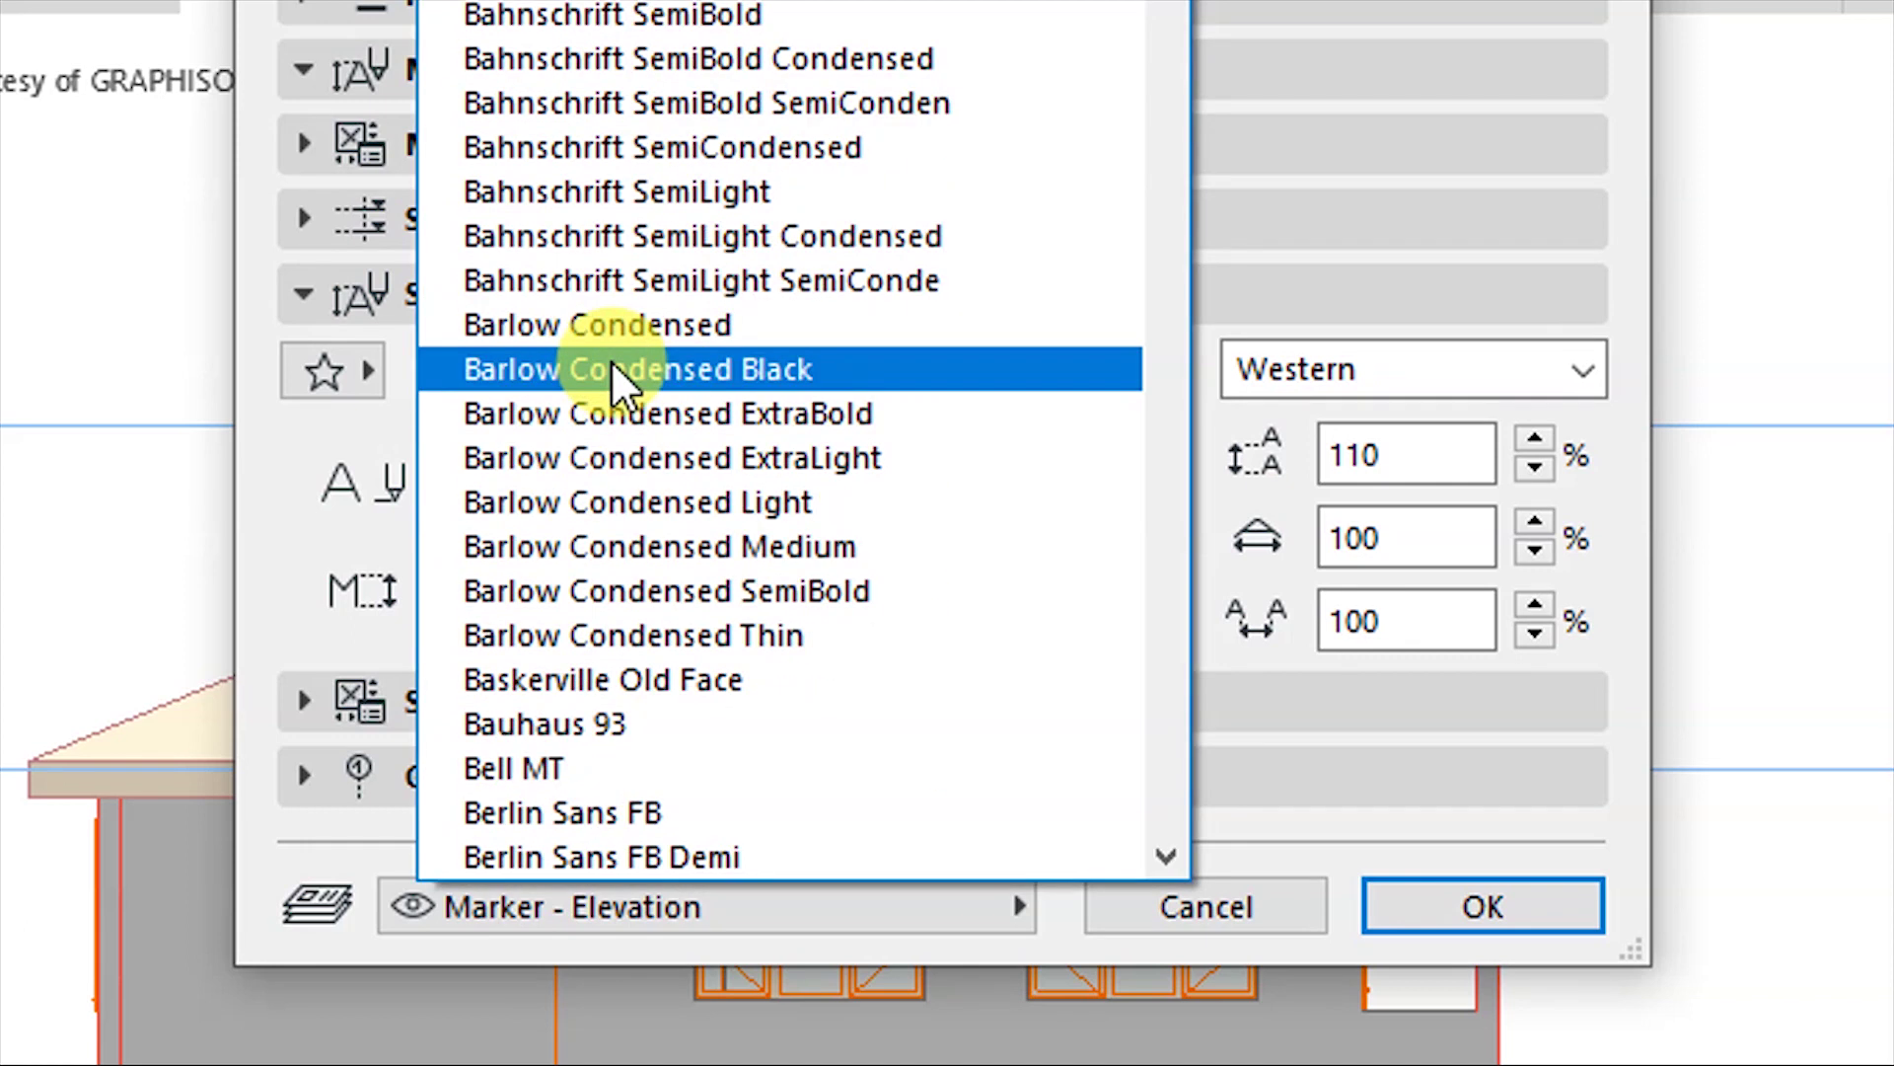
scroll(601, 389, down, 20)
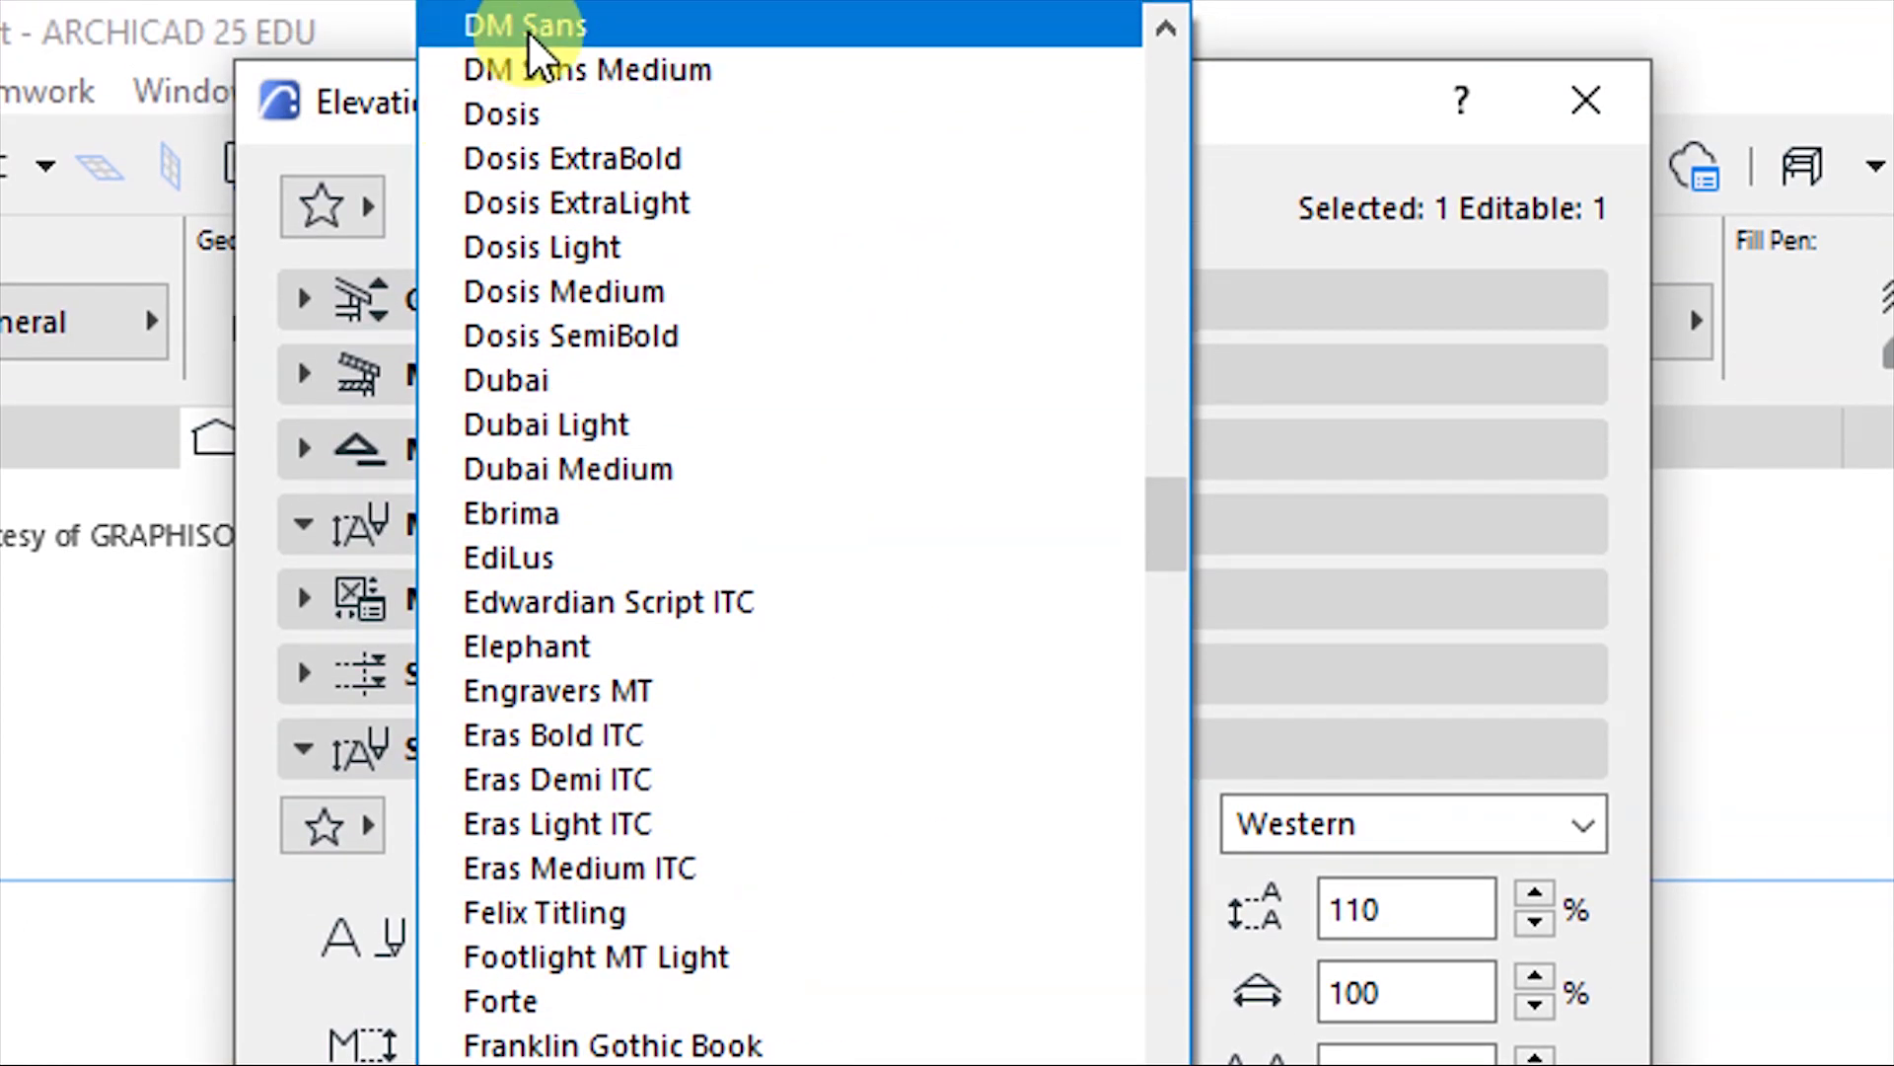
click(531, 41)
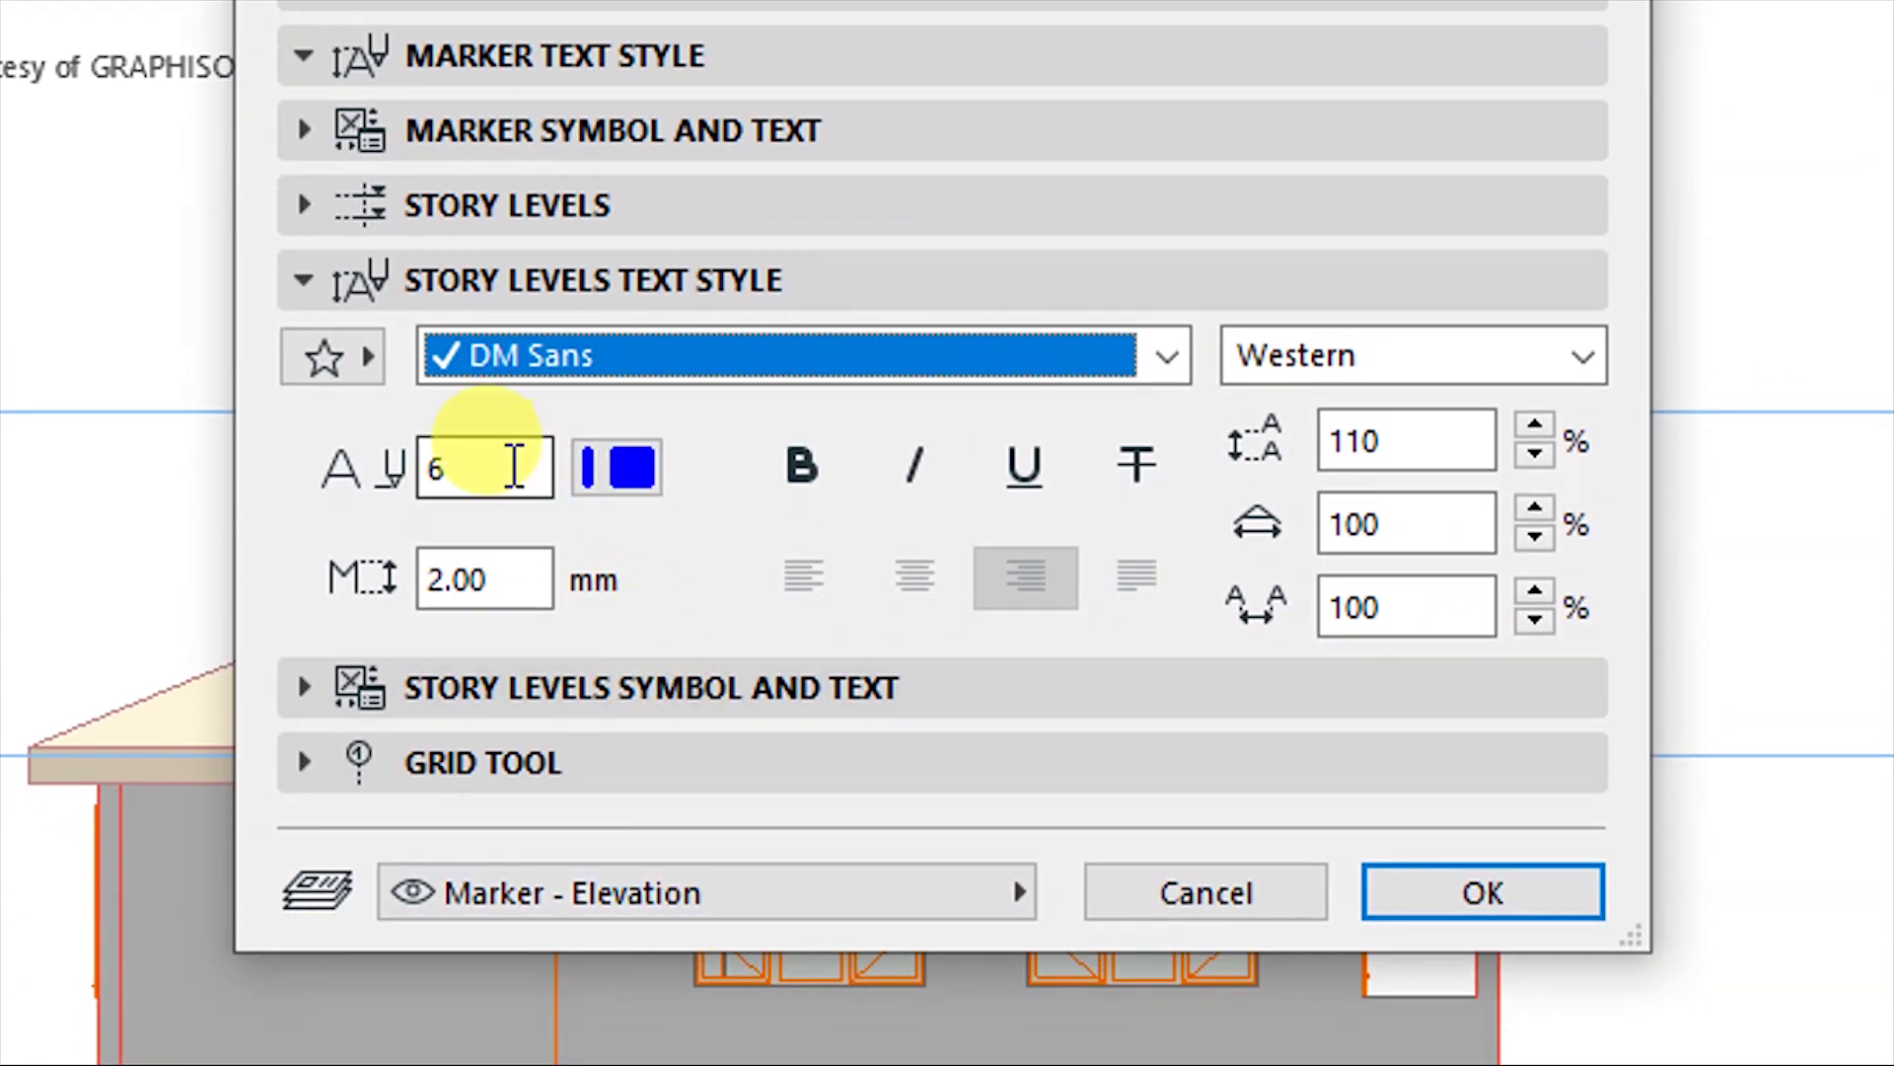
click(503, 500)
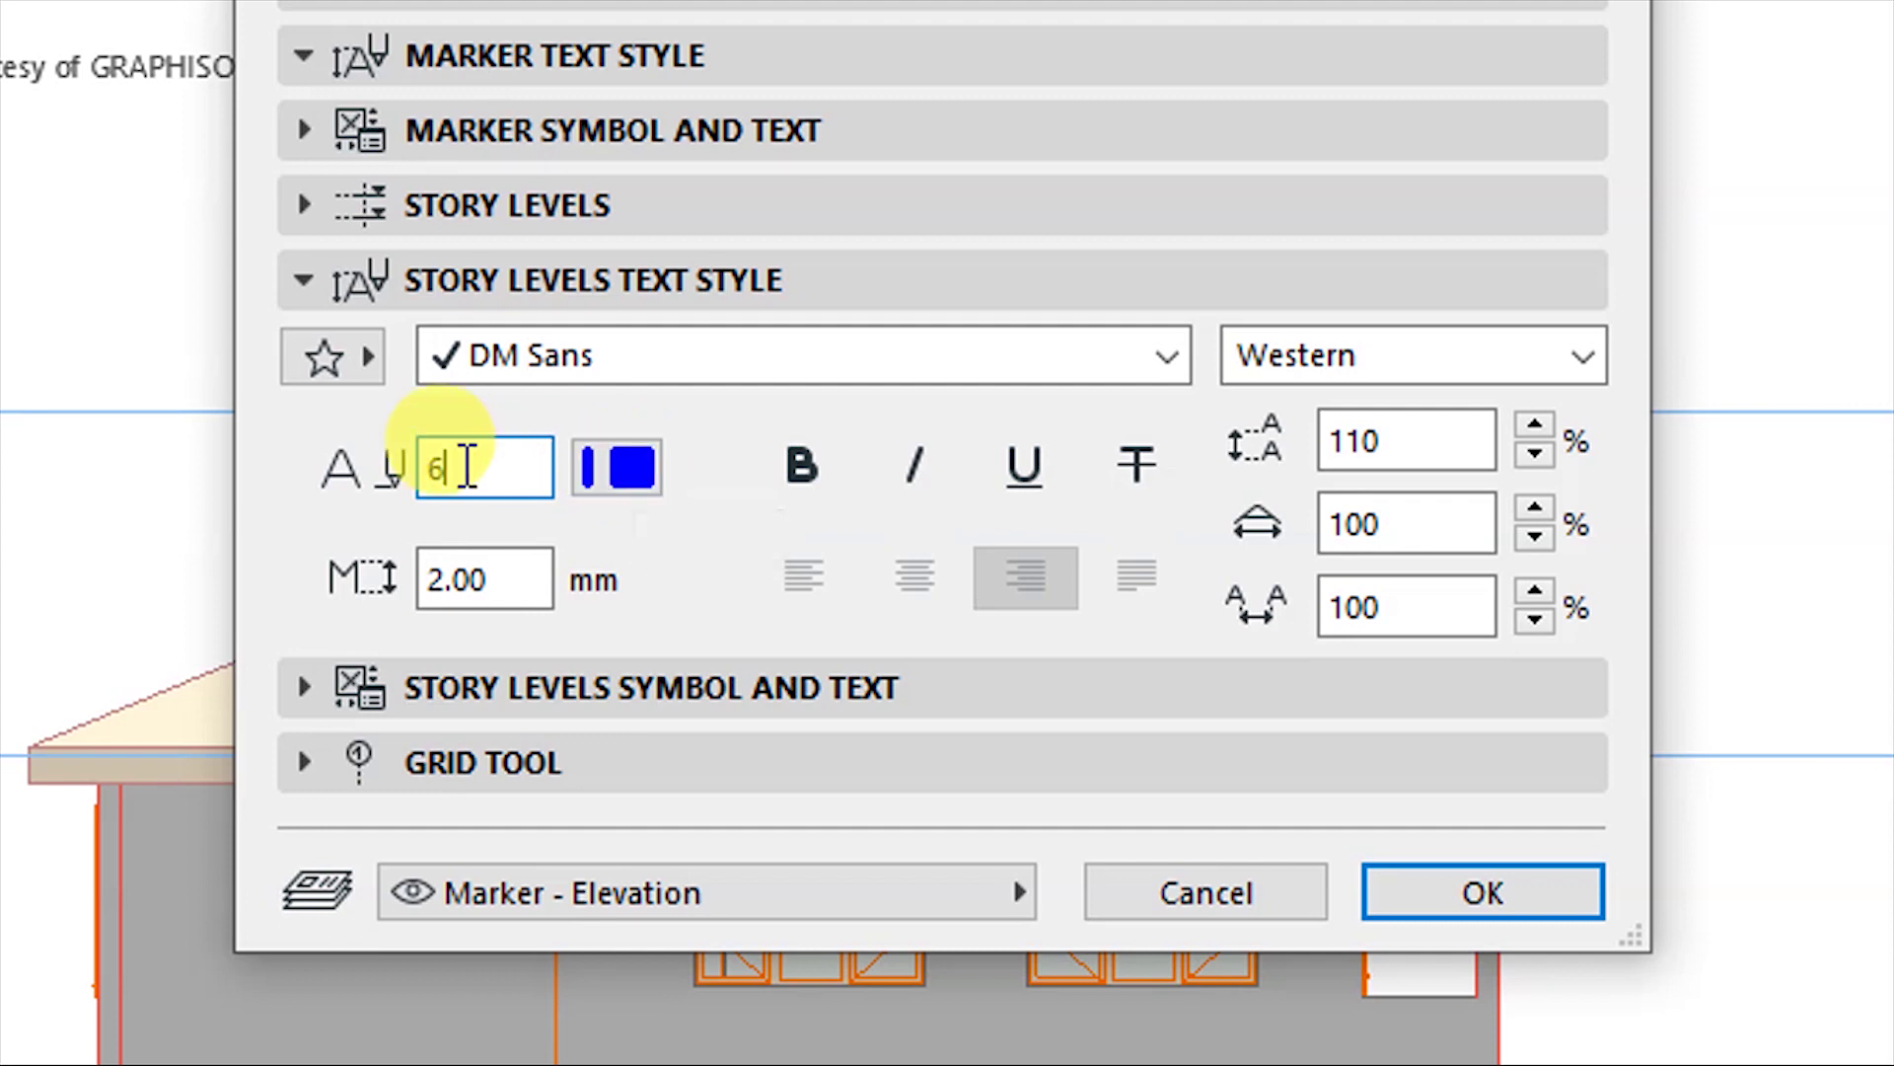
click(513, 563)
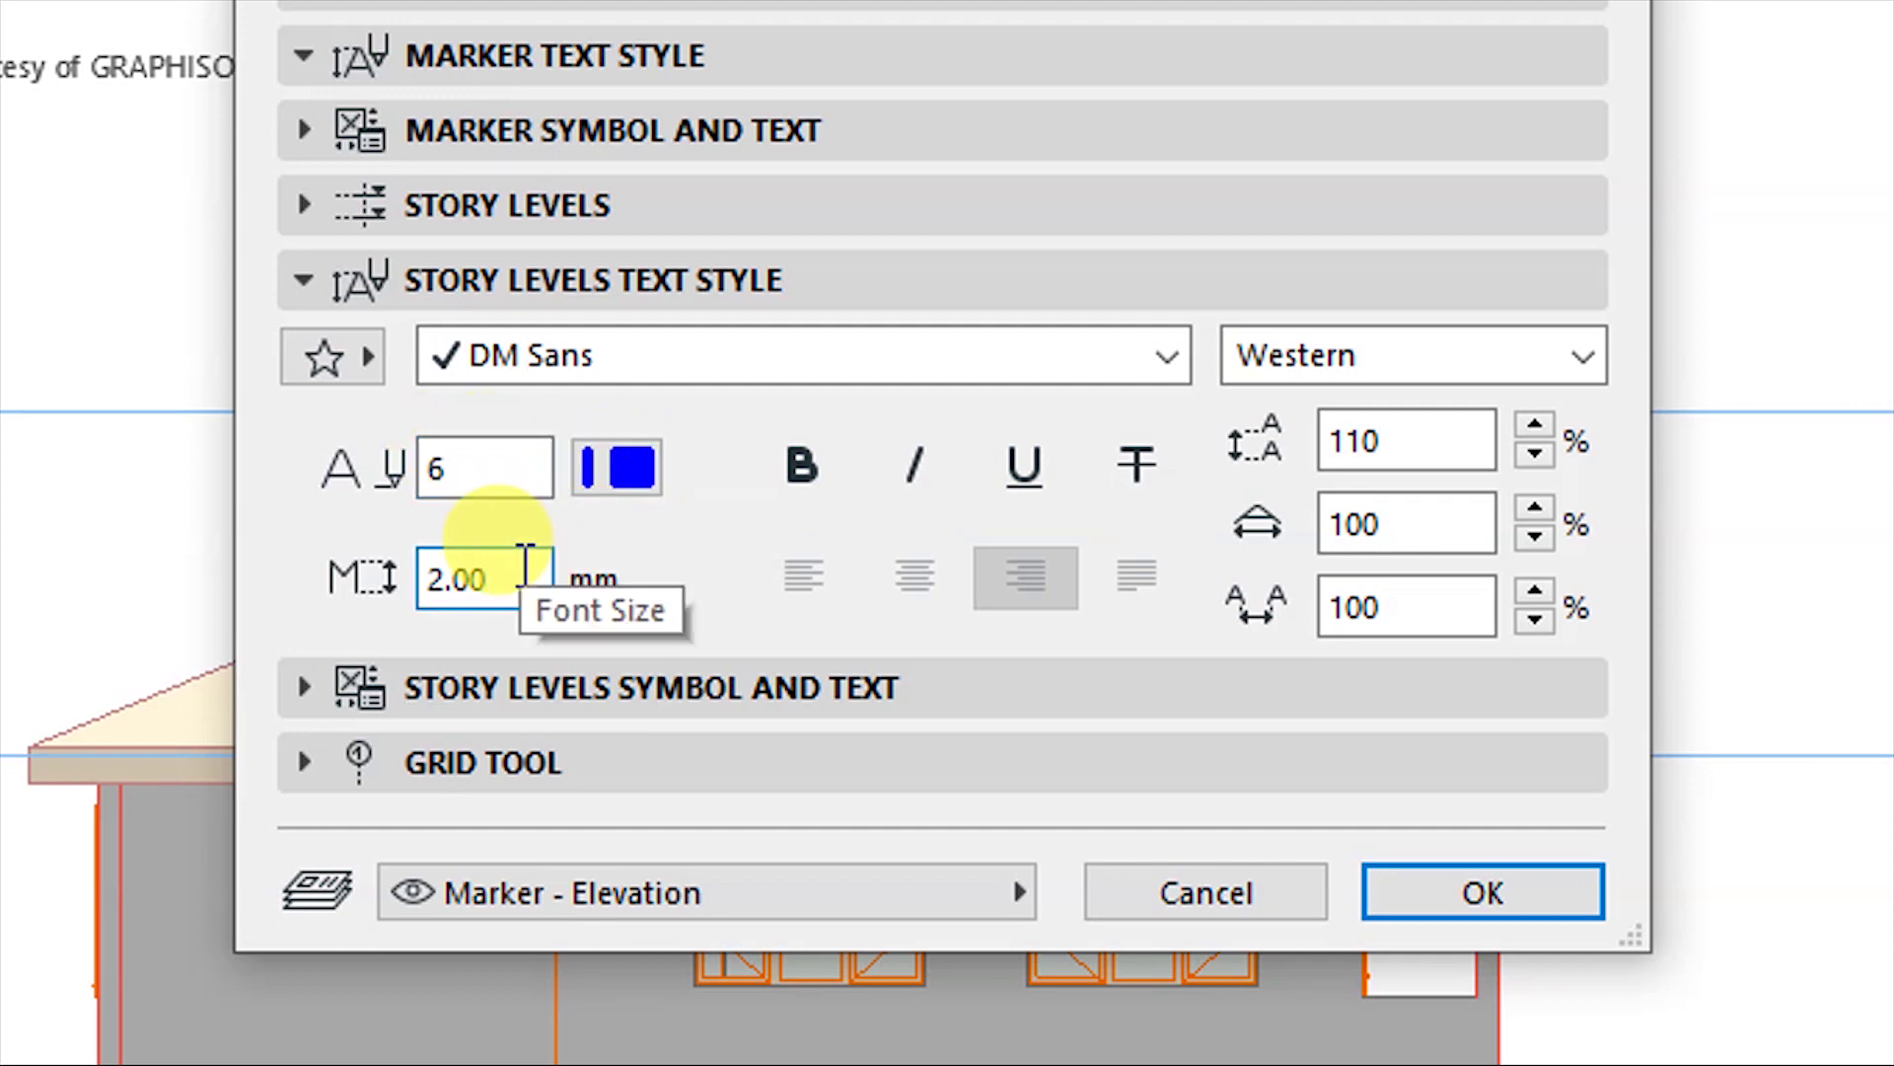
click(579, 687)
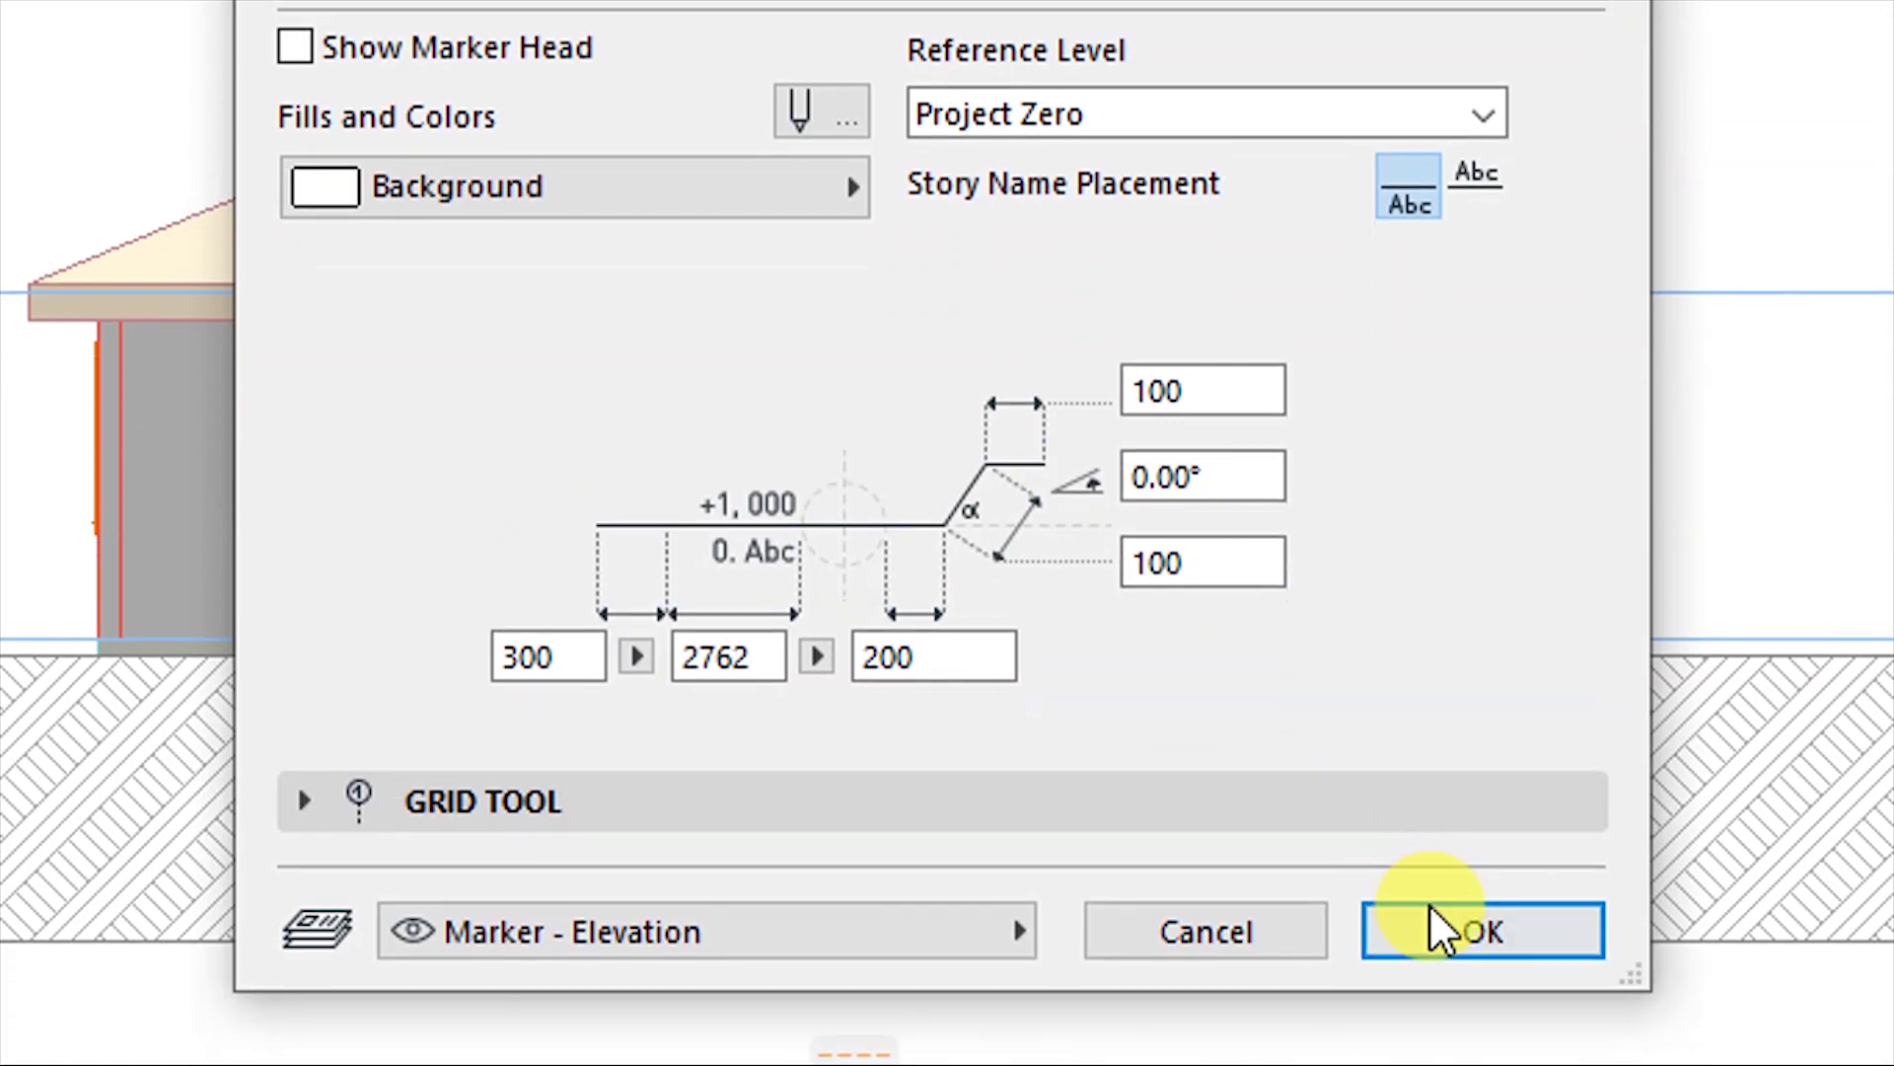
click(1431, 1030)
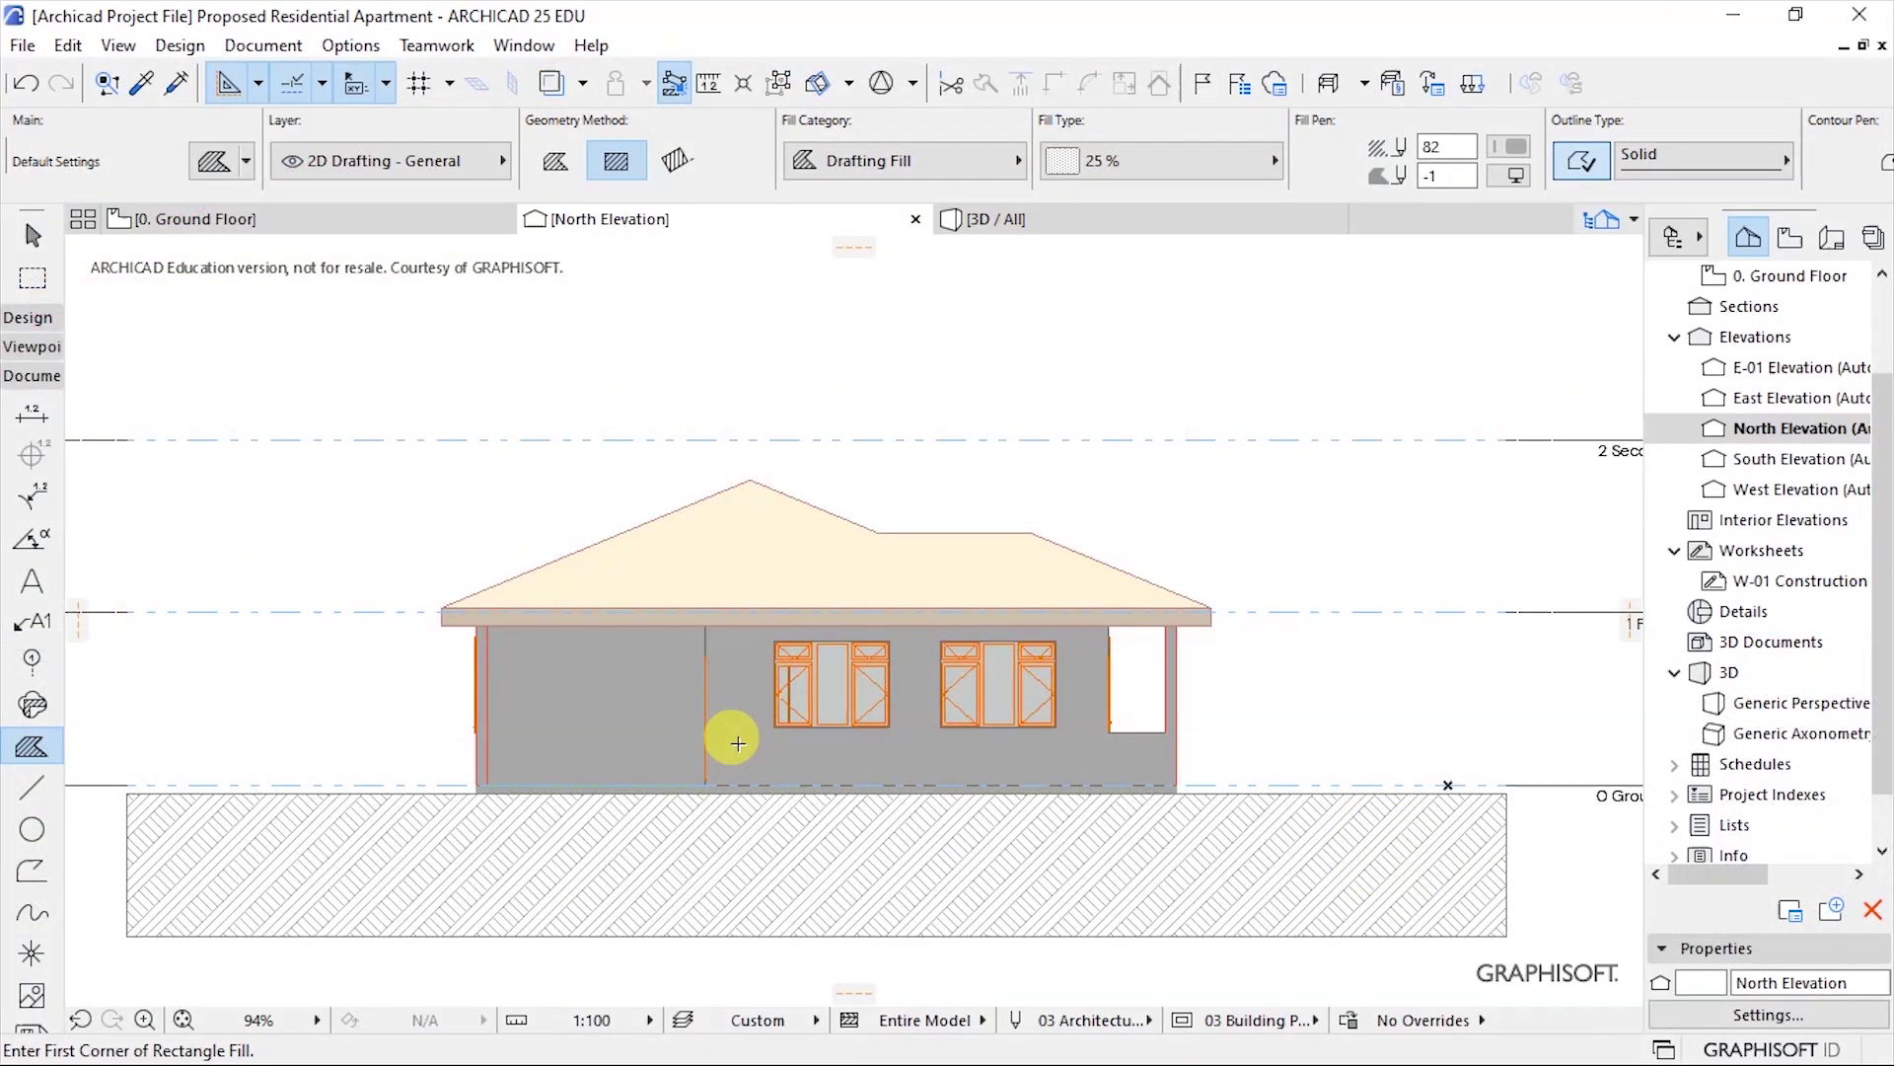
Examine the story level markers, their text and the dashed story lines on both sides of the North Elevation.
scroll(658, 697, down, 3)
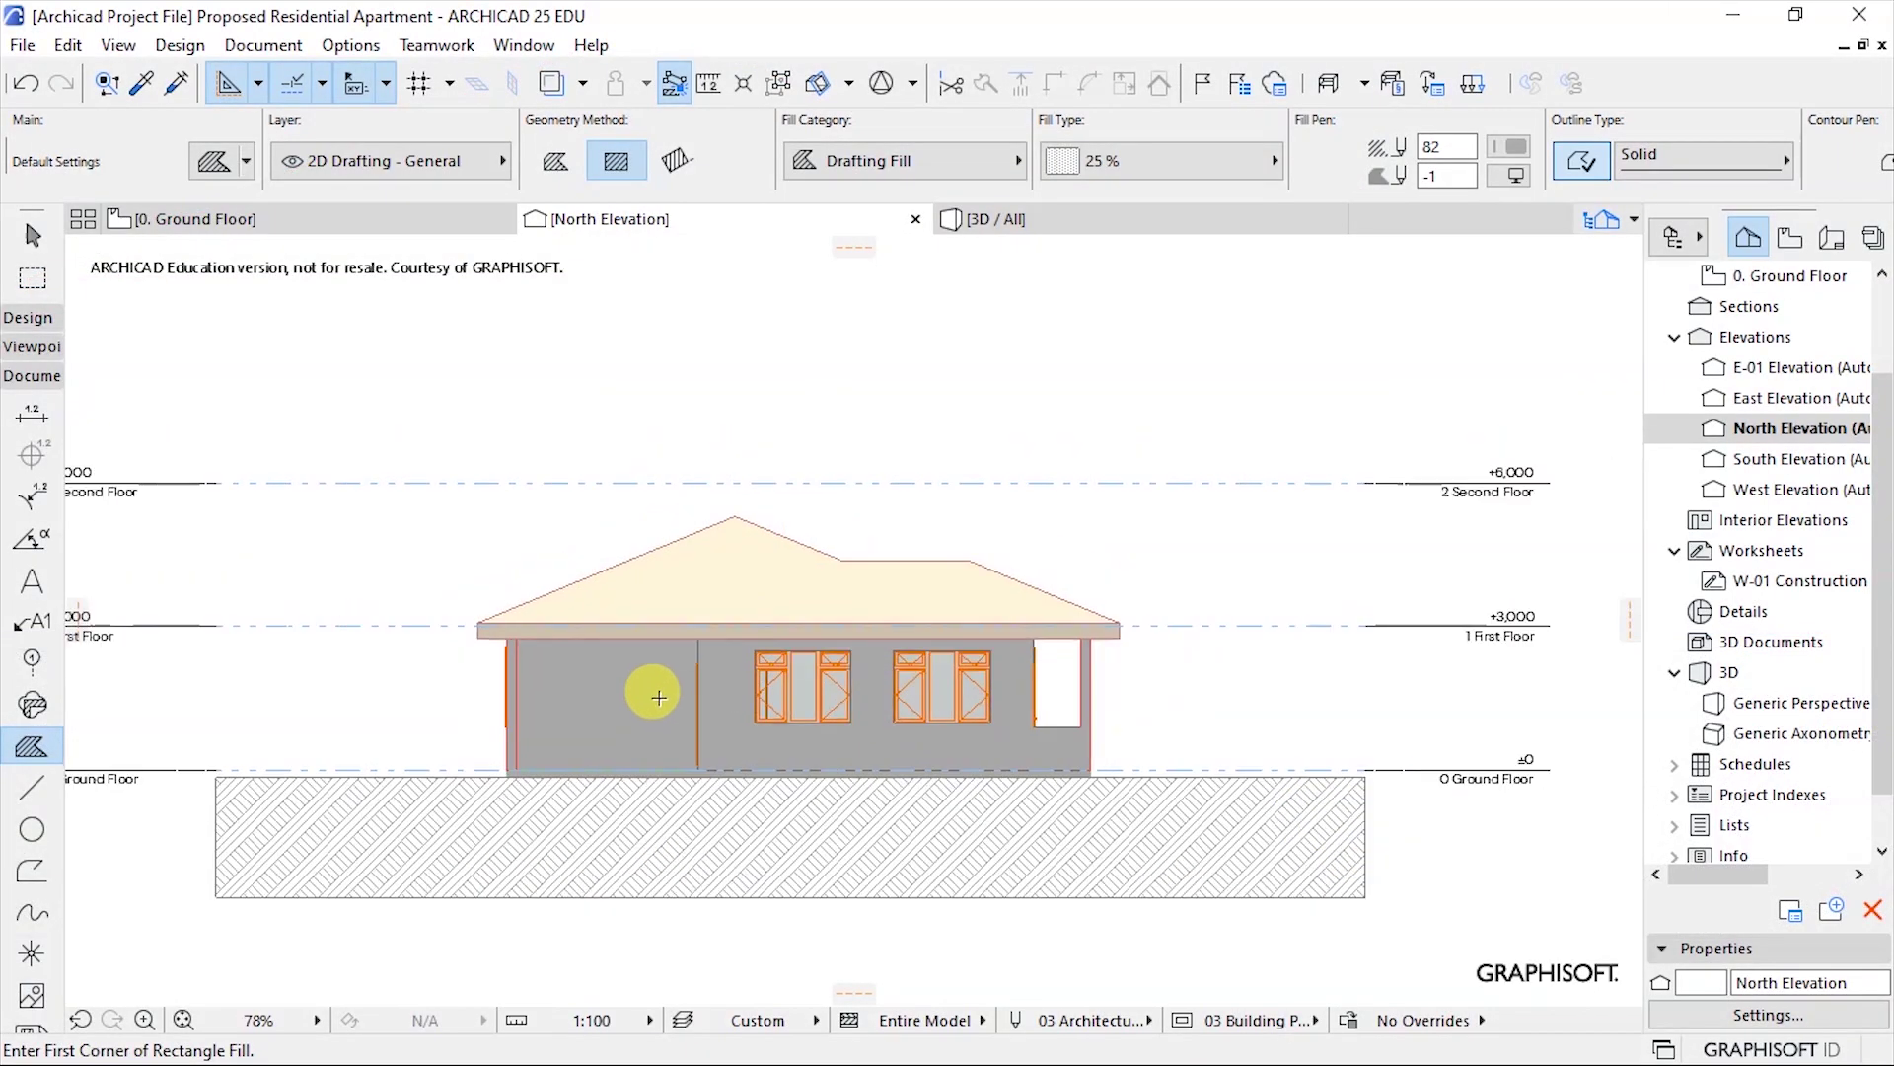
scroll(1278, 673, up, 3)
scroll(1278, 674, up, 3)
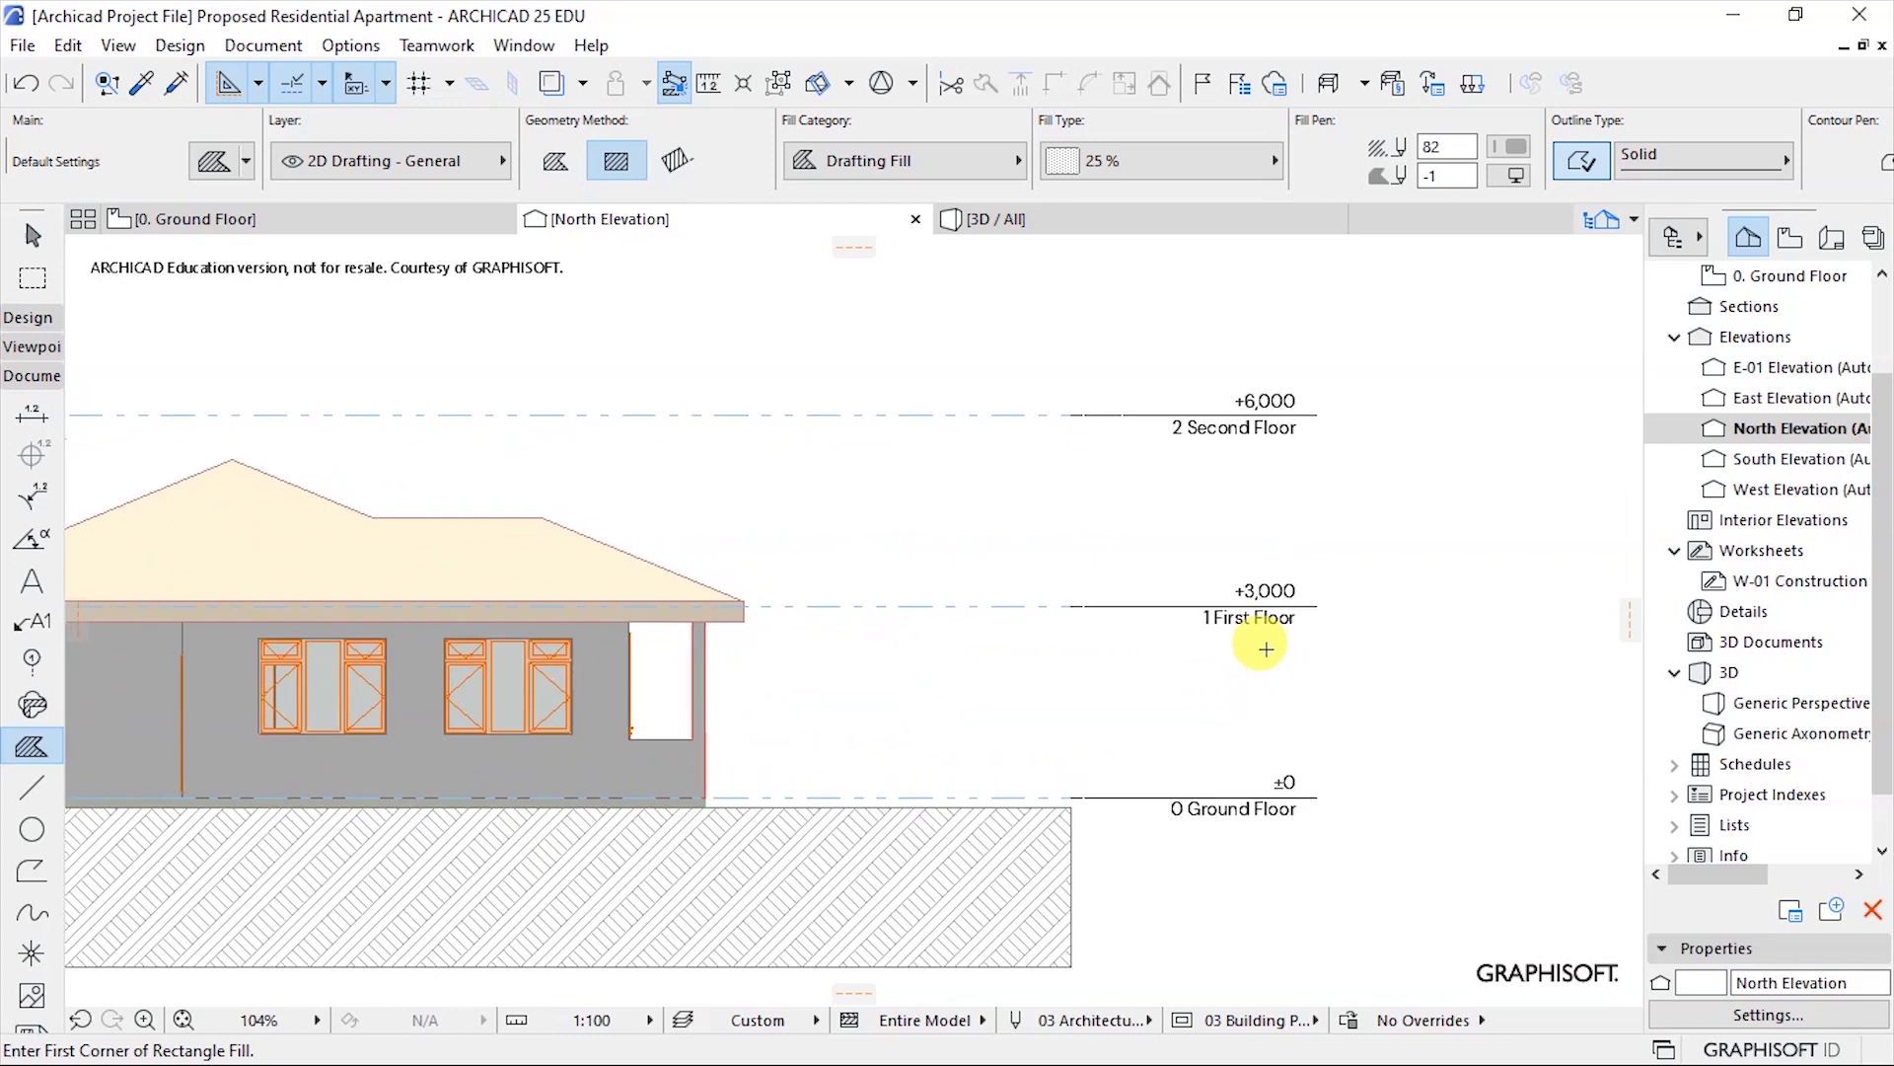
scroll(1226, 430, up, 1)
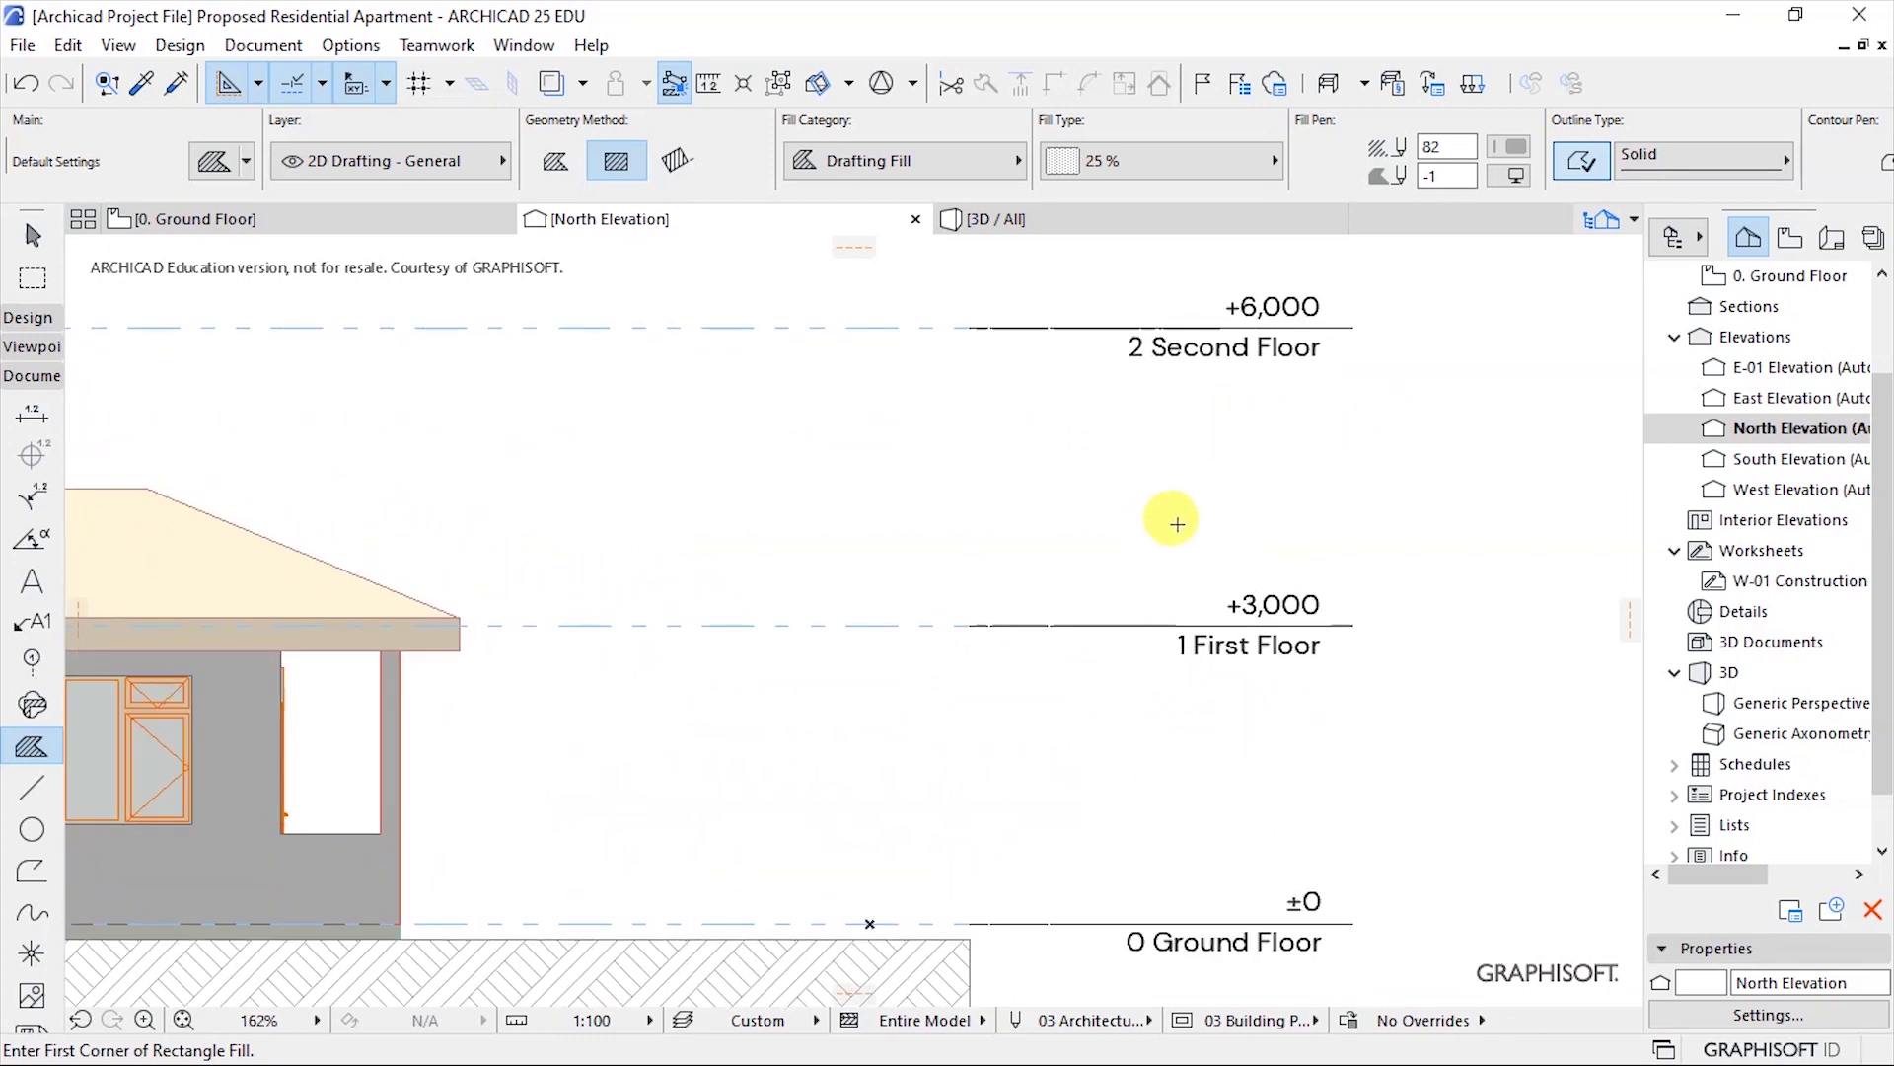
scroll(1171, 520, down, 1)
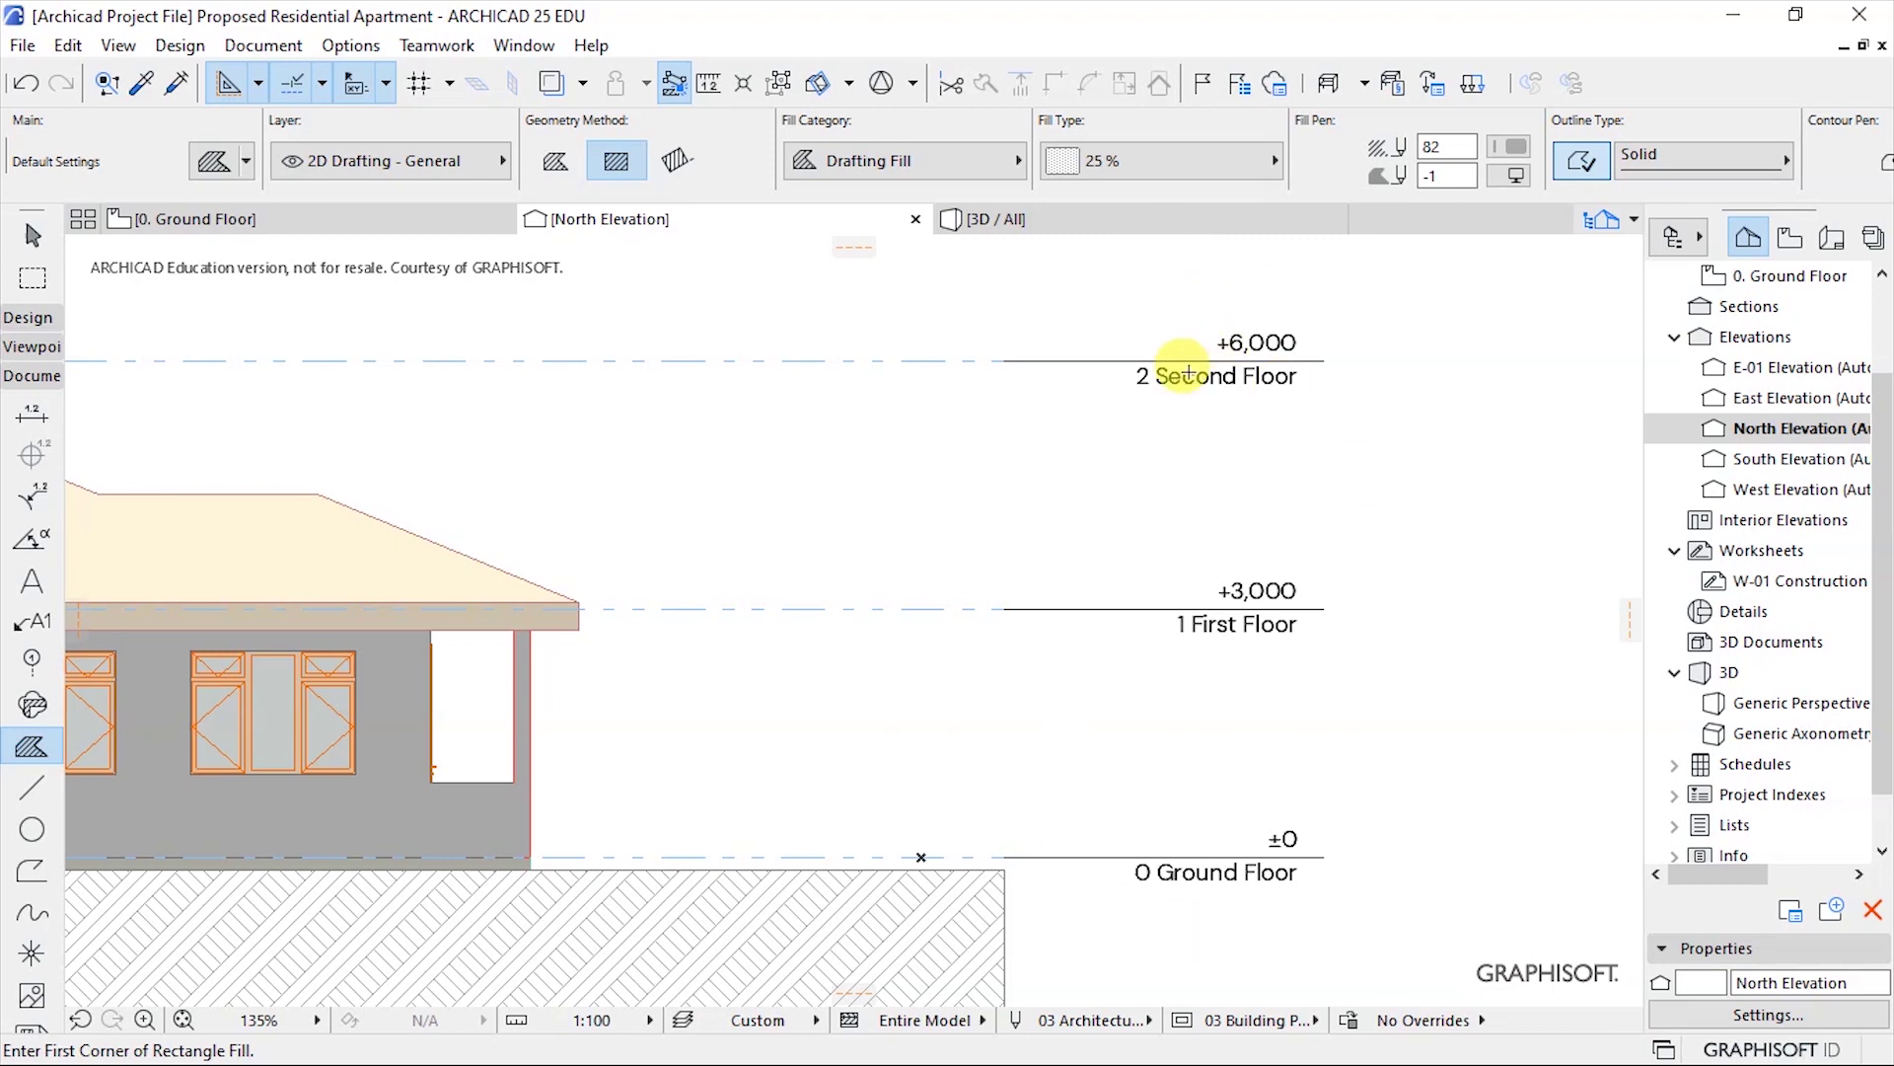
scroll(1342, 702, down, 2)
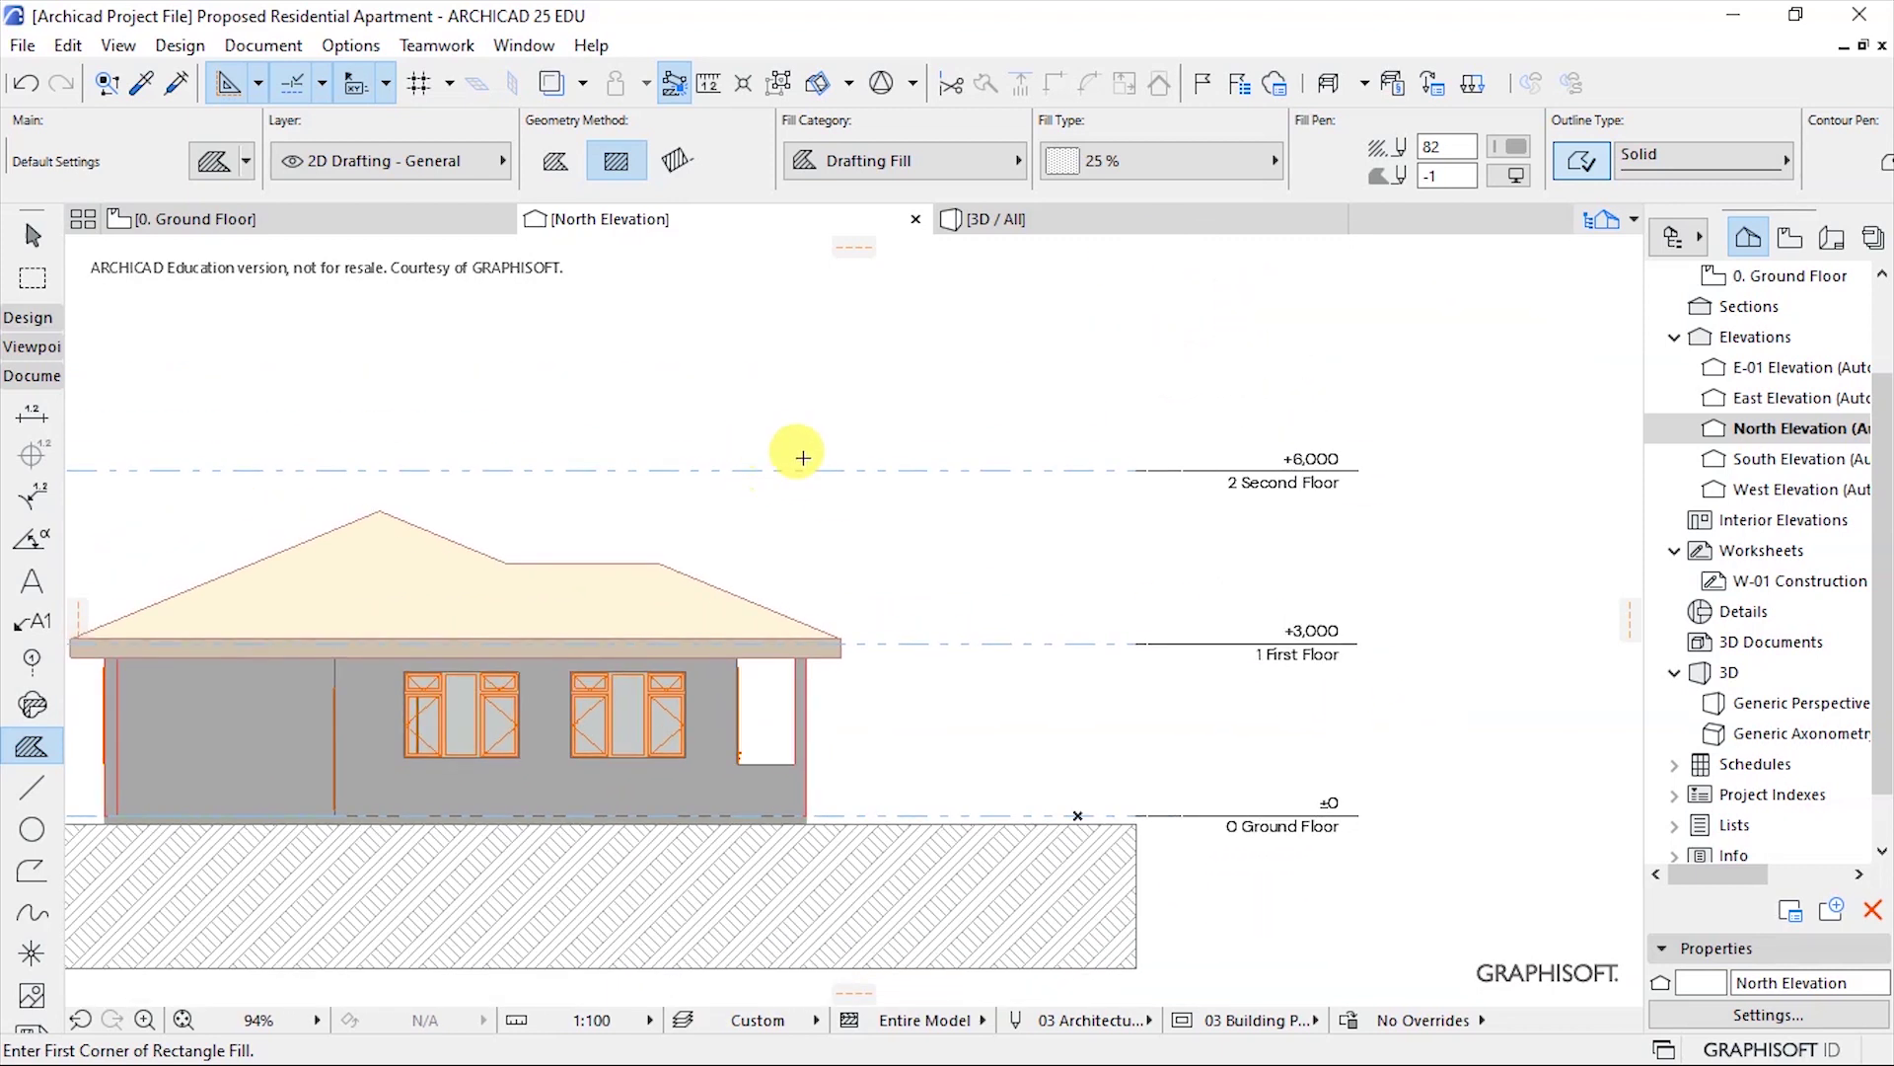
scroll(800, 471, up, 6)
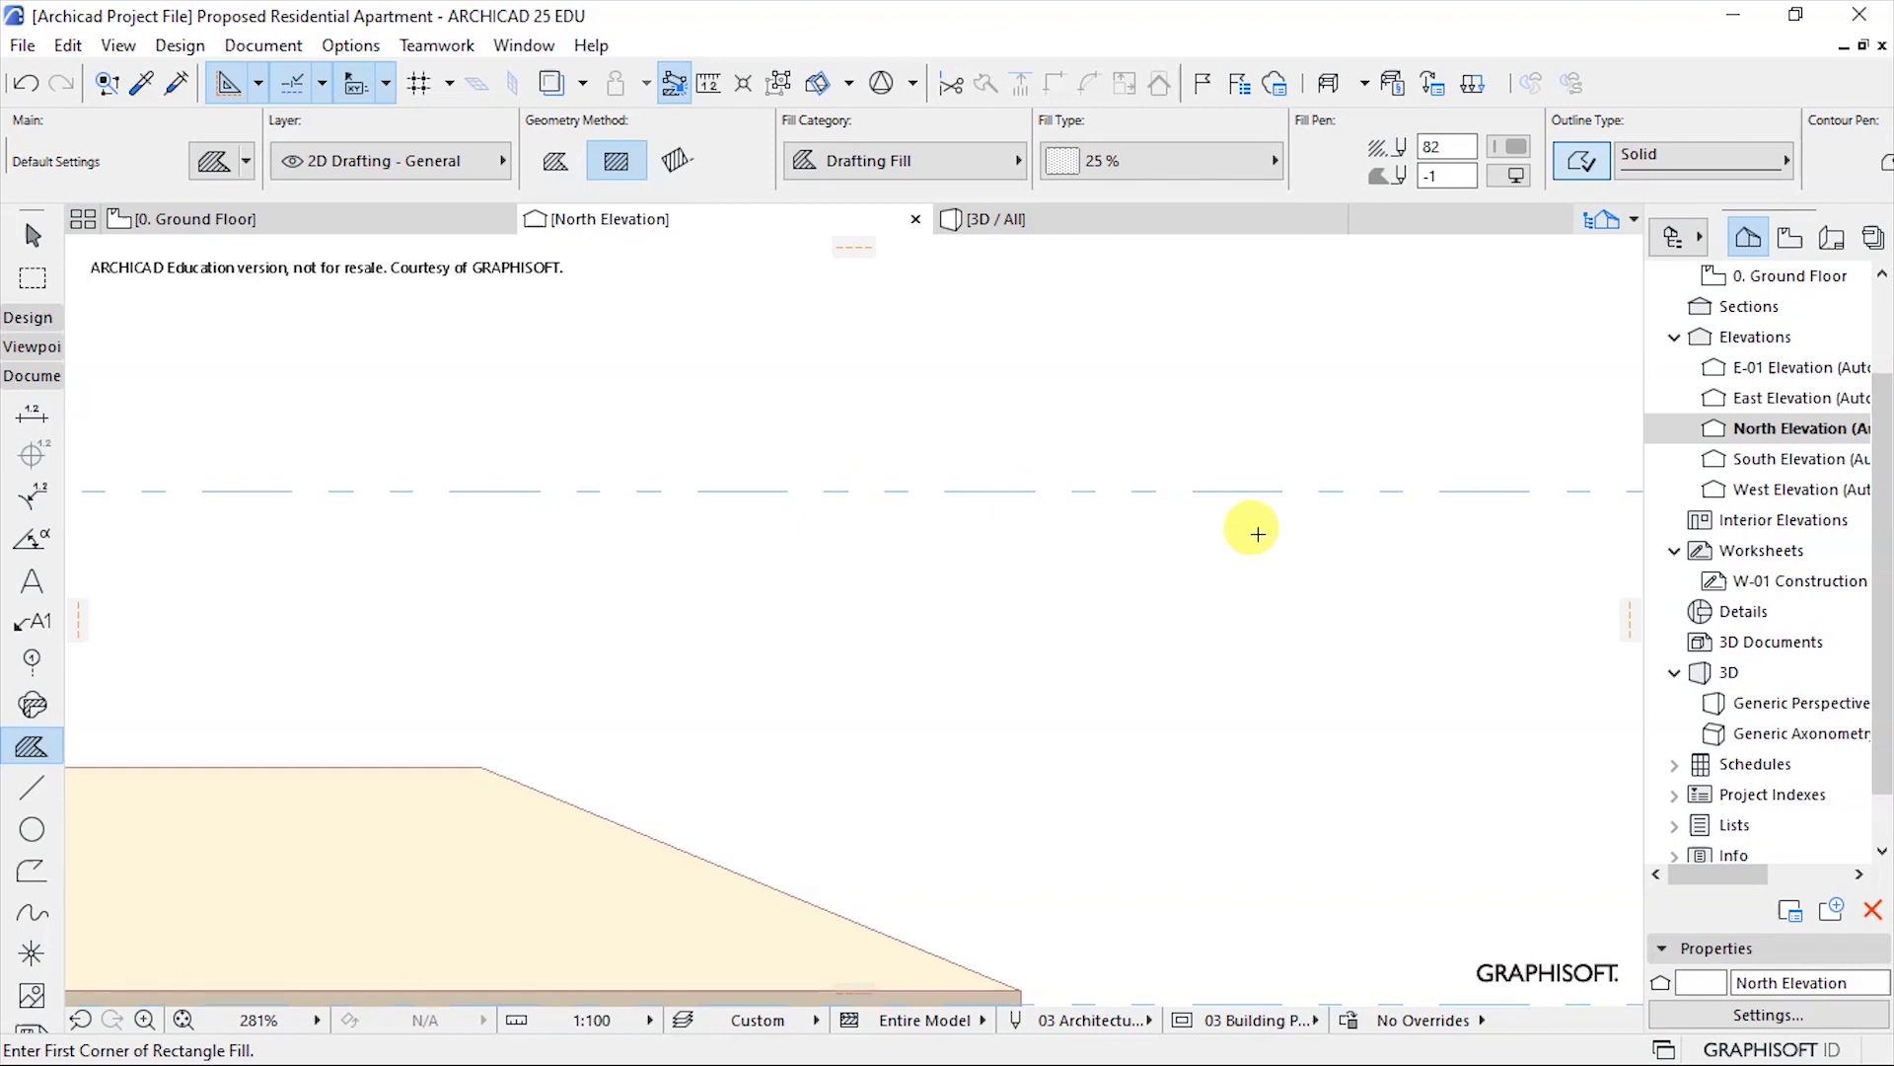
scroll(1259, 489, down, 10)
scroll(724, 520, down, 1)
scroll(1260, 512, down, 1)
scroll(1337, 531, up, 1)
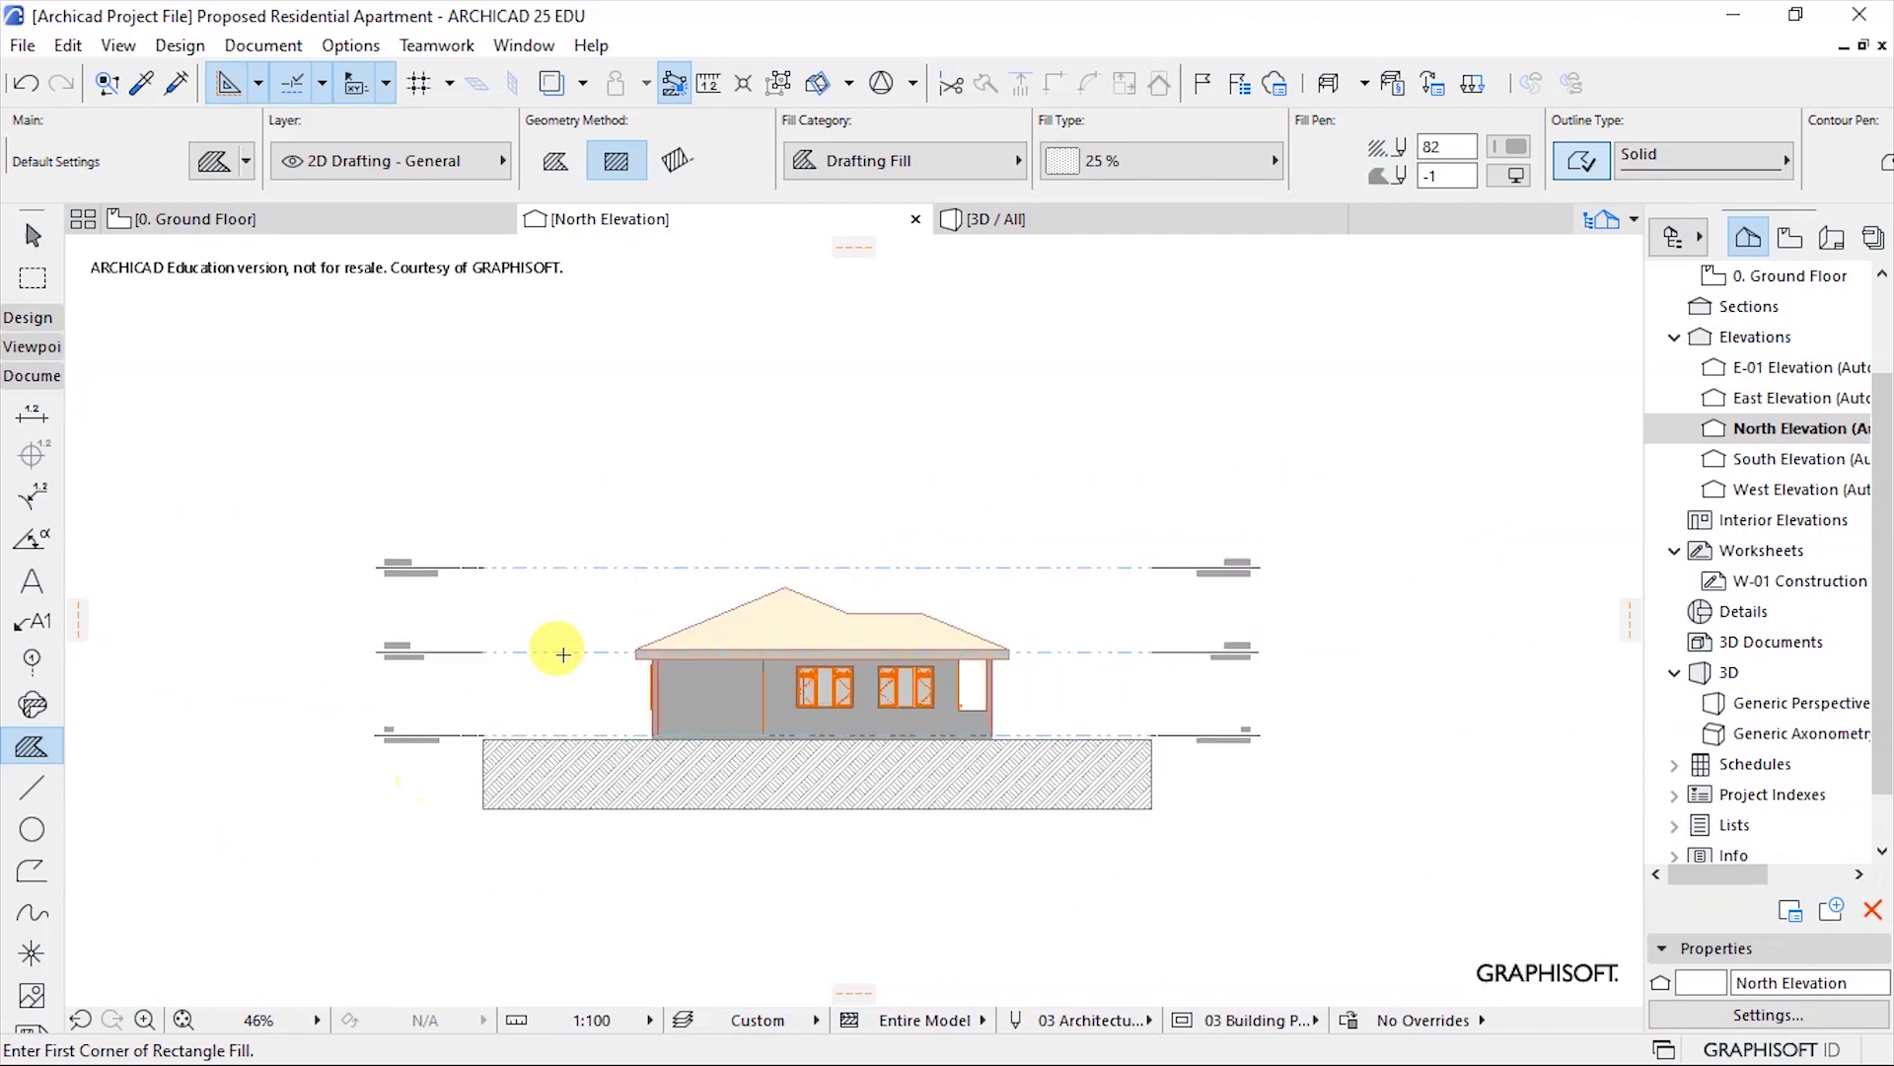
Open the North Elevation's selection settings and show the Model Appearance options instead of Story Levels Symbol and Text.
scroll(630, 681, up, 2)
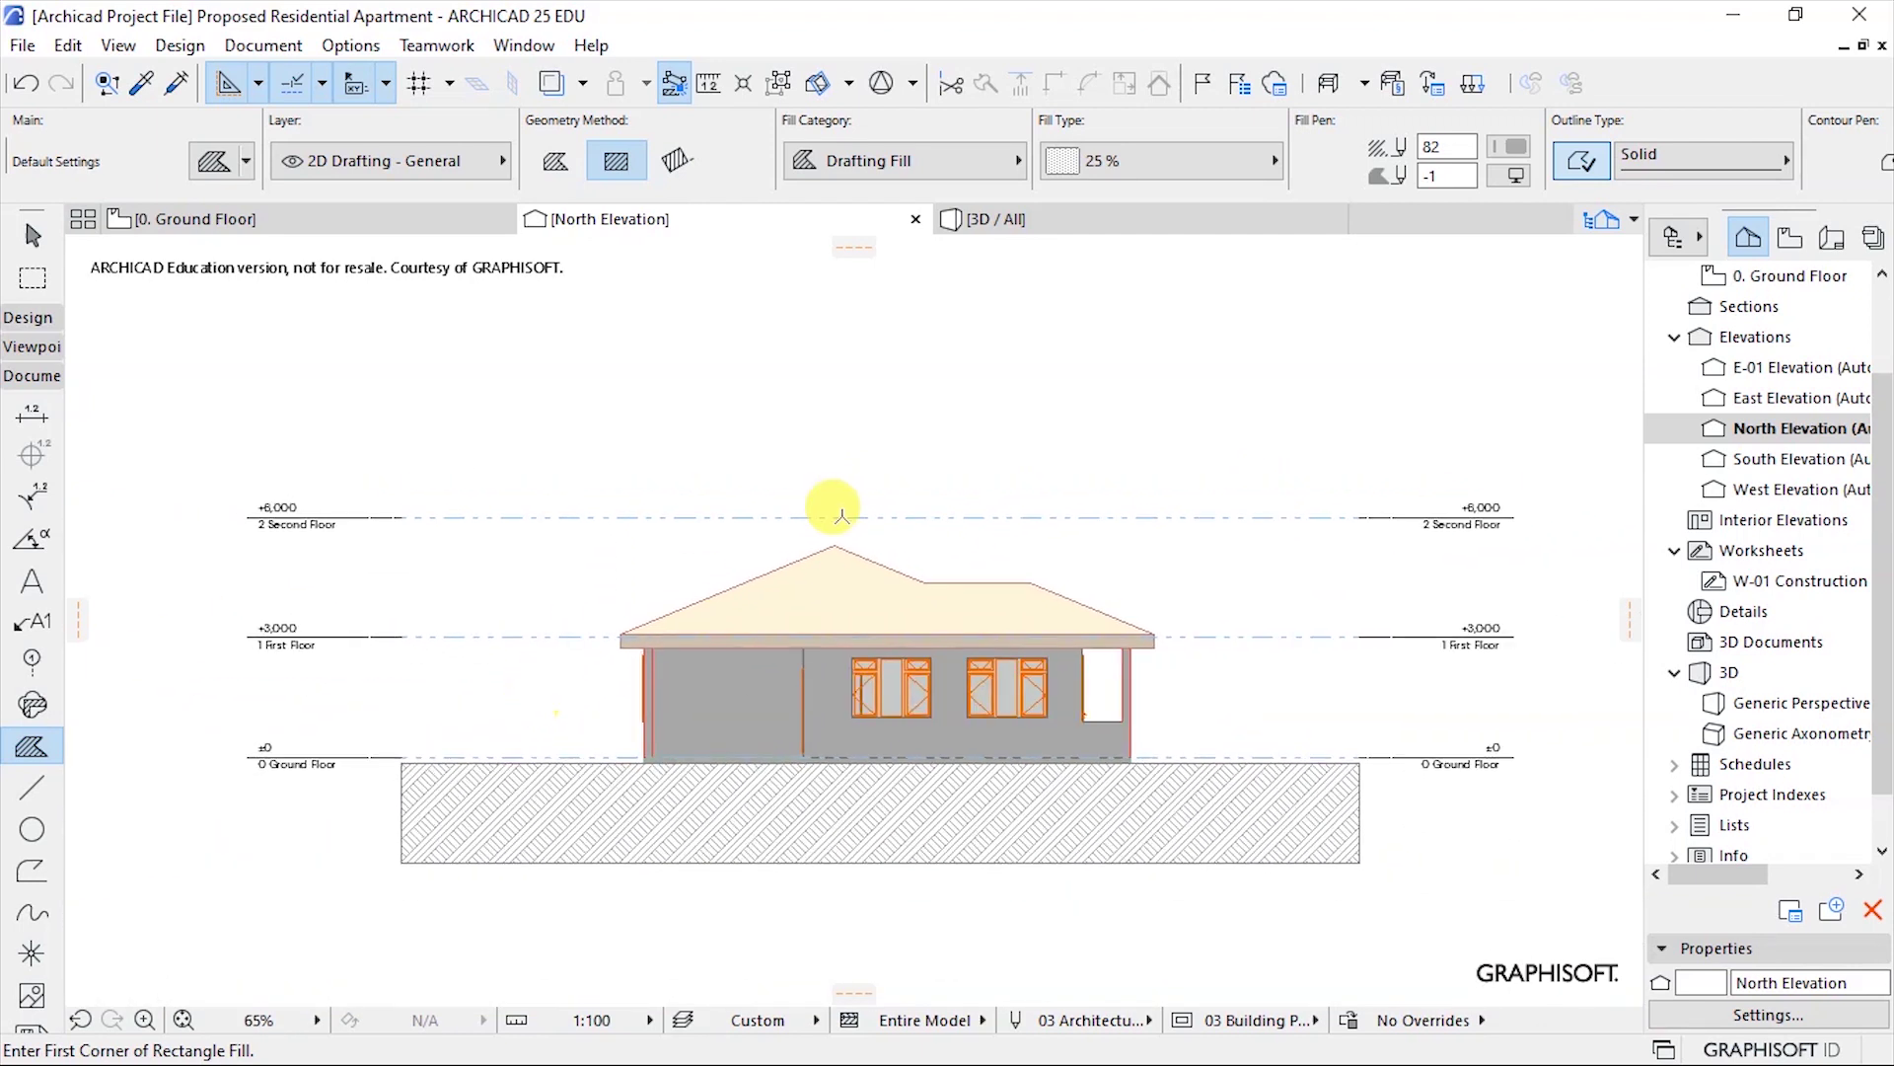
scroll(977, 647, up, 1)
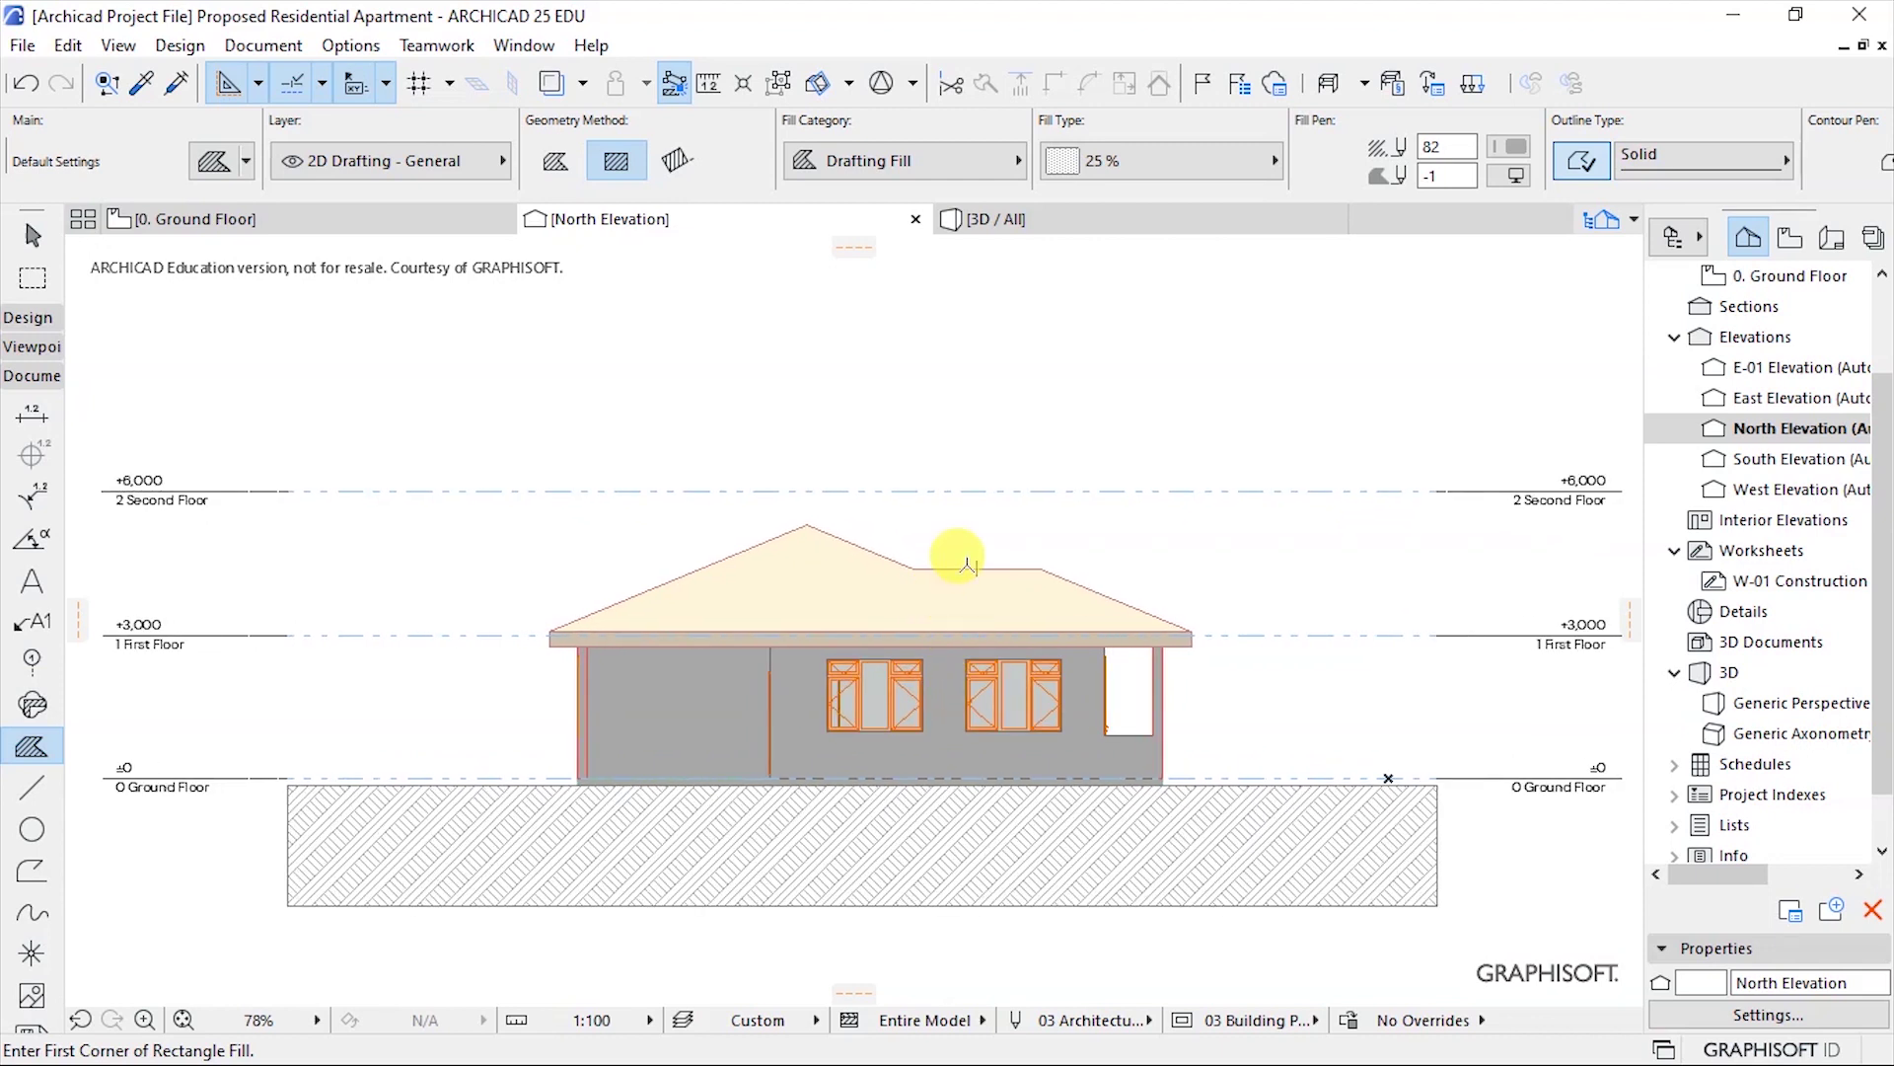
right_click(926, 385)
key(Escape)
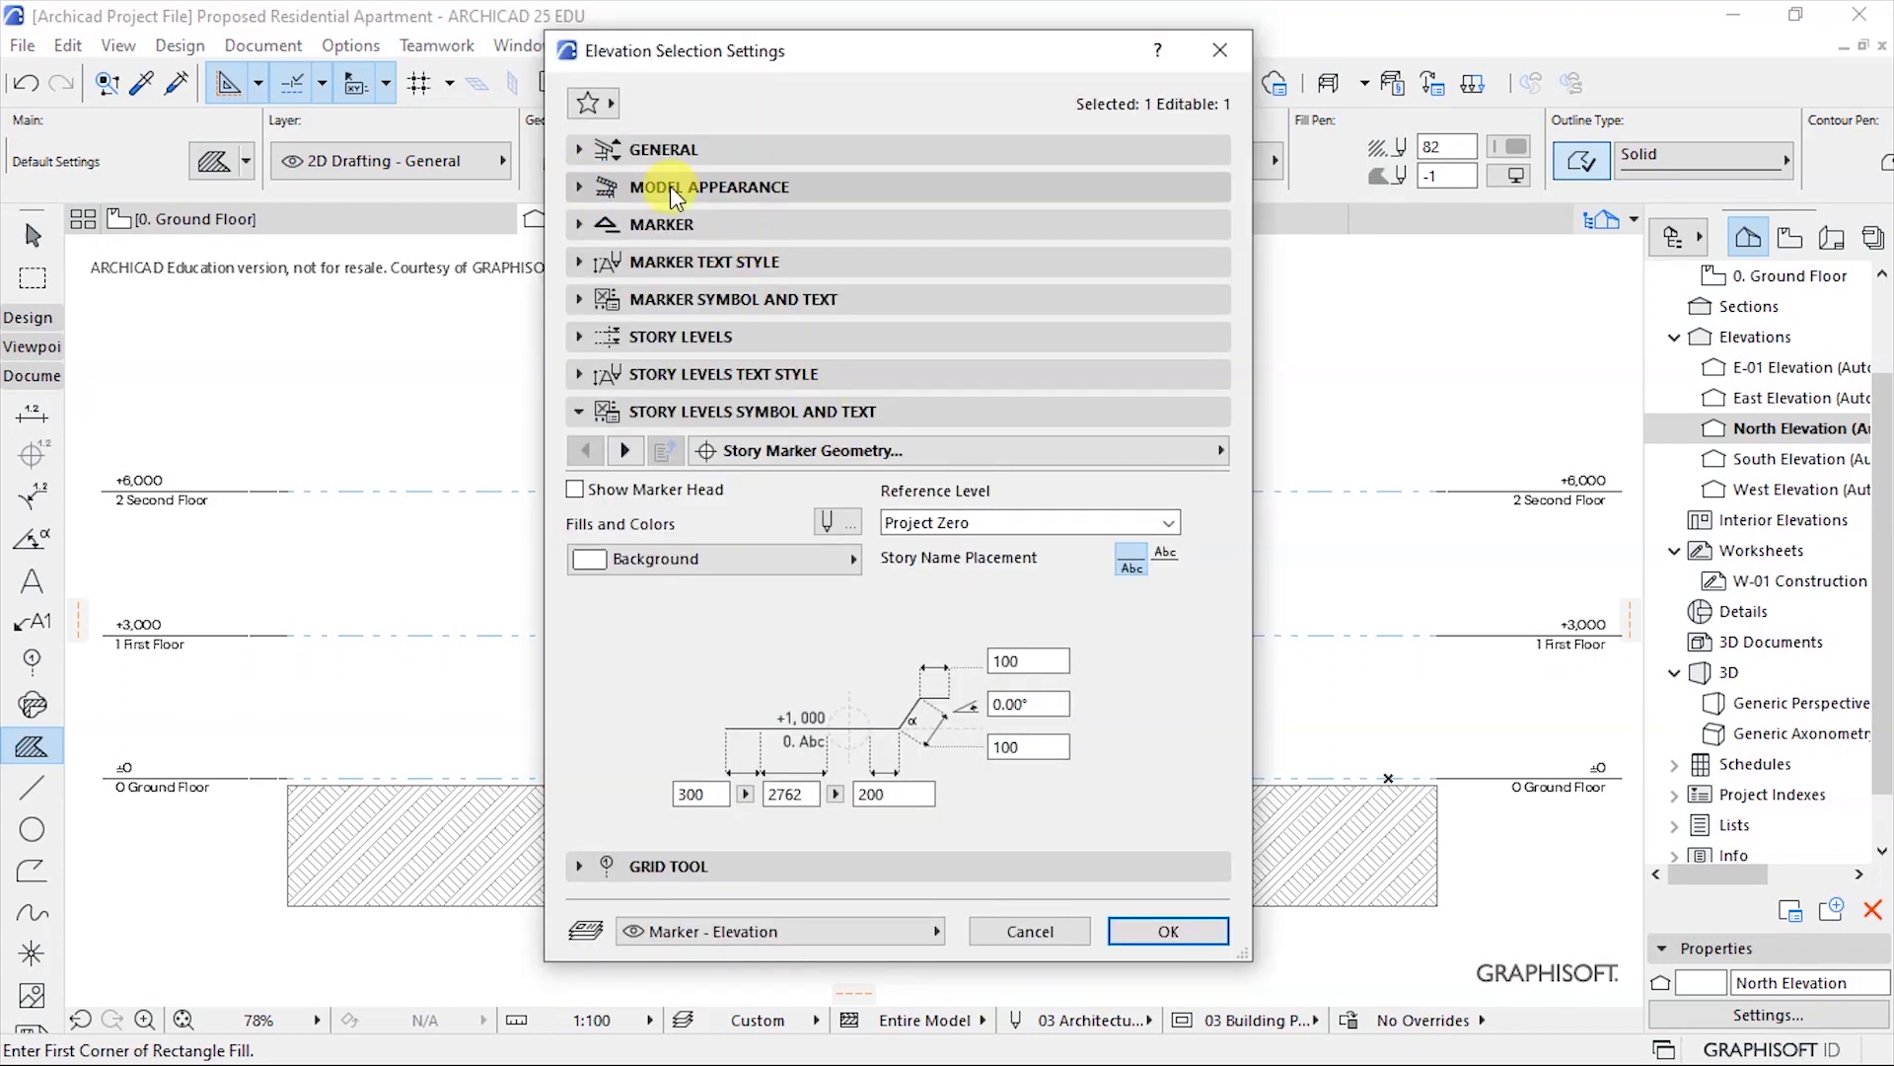
click(726, 412)
click(691, 186)
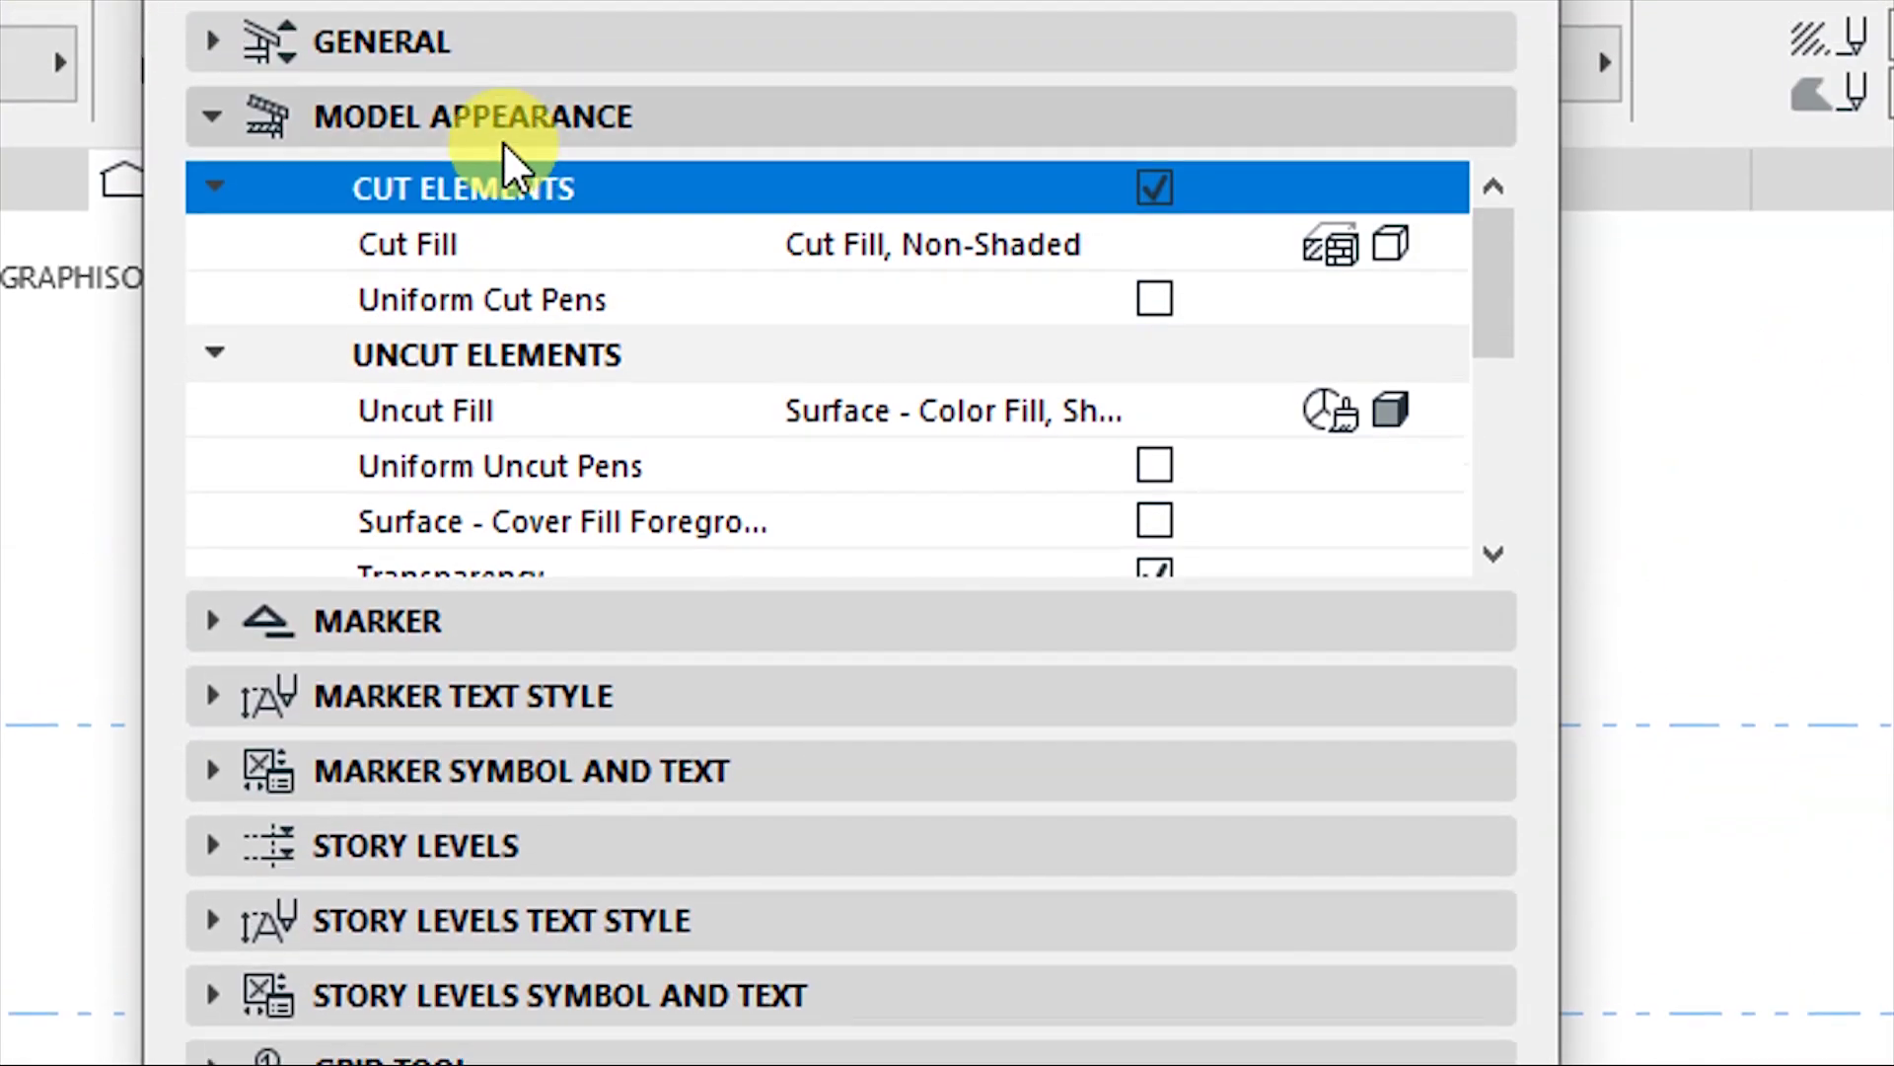
click(724, 187)
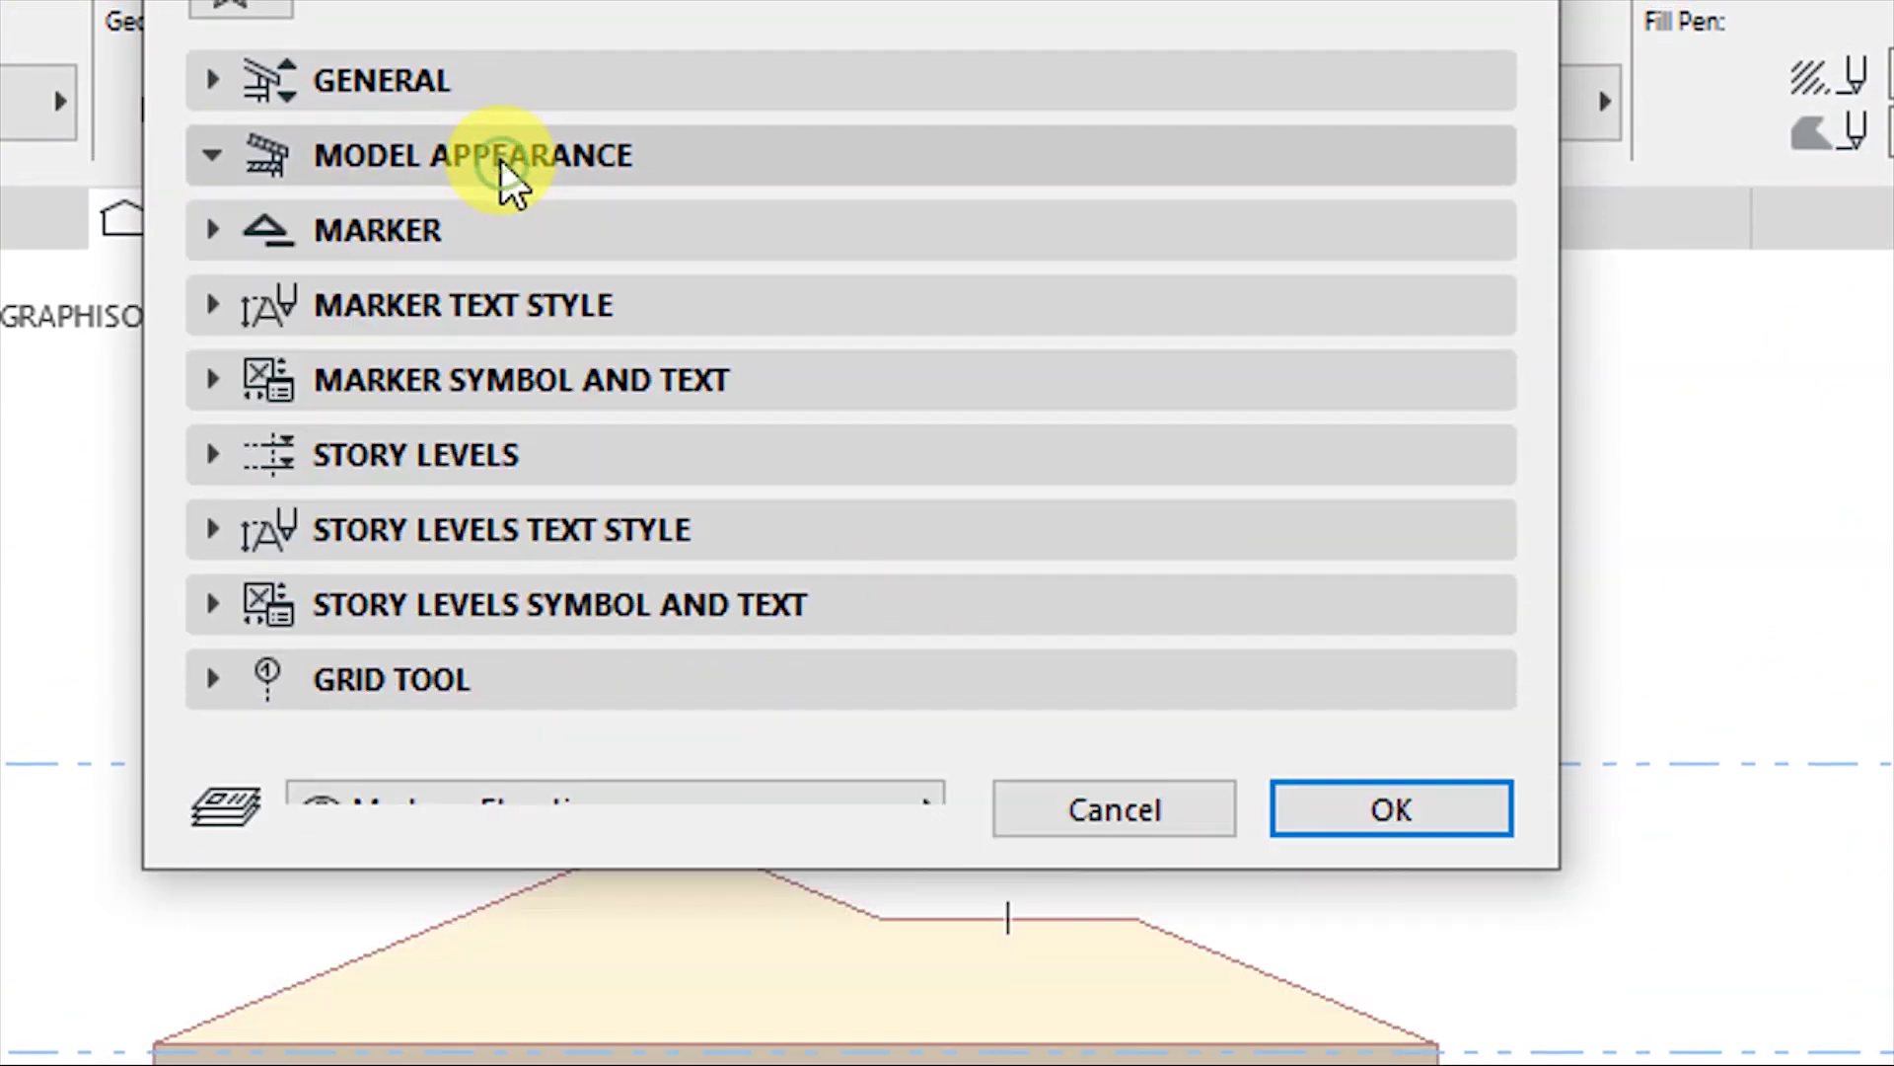
click(724, 187)
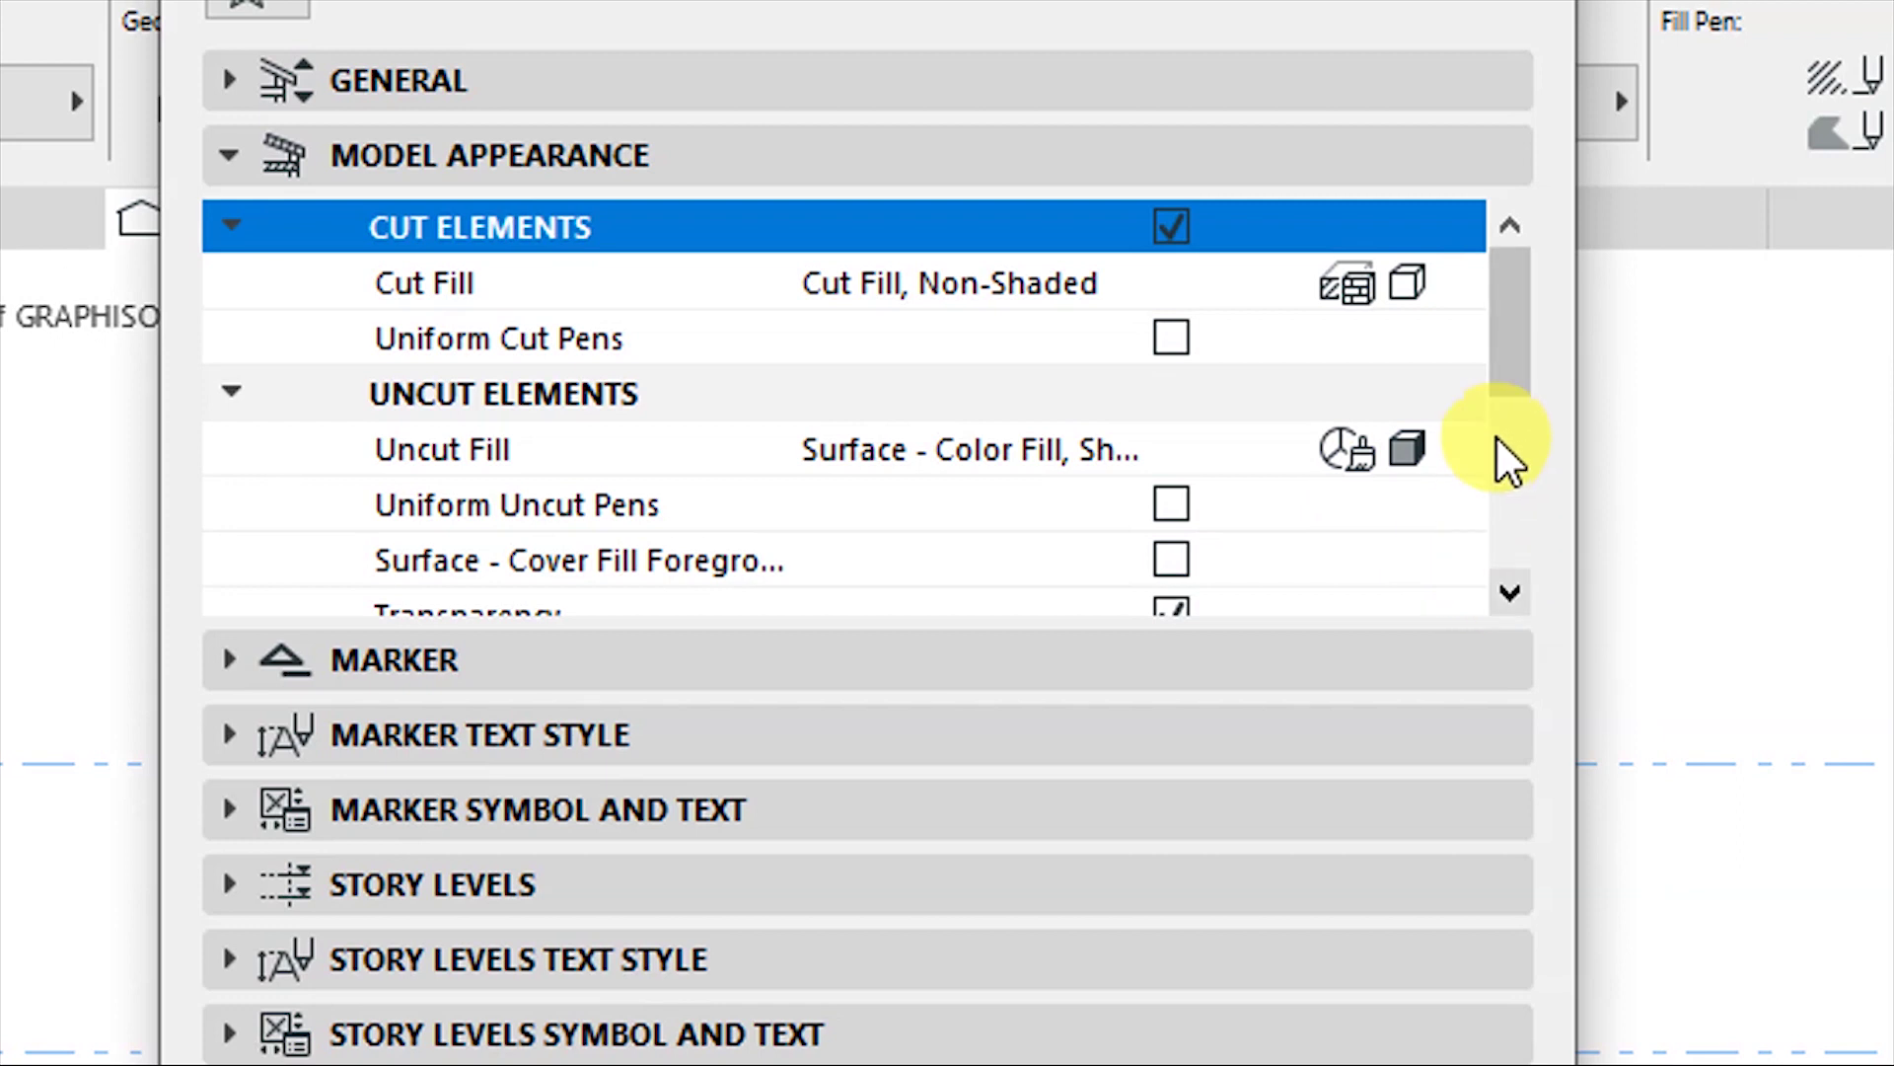
Enable Uniform Uncut Pens for the uncut elements and set the Uncut Line Pen to 1, the black 0.13 mm pen.
drag(1509, 402, 1509, 355)
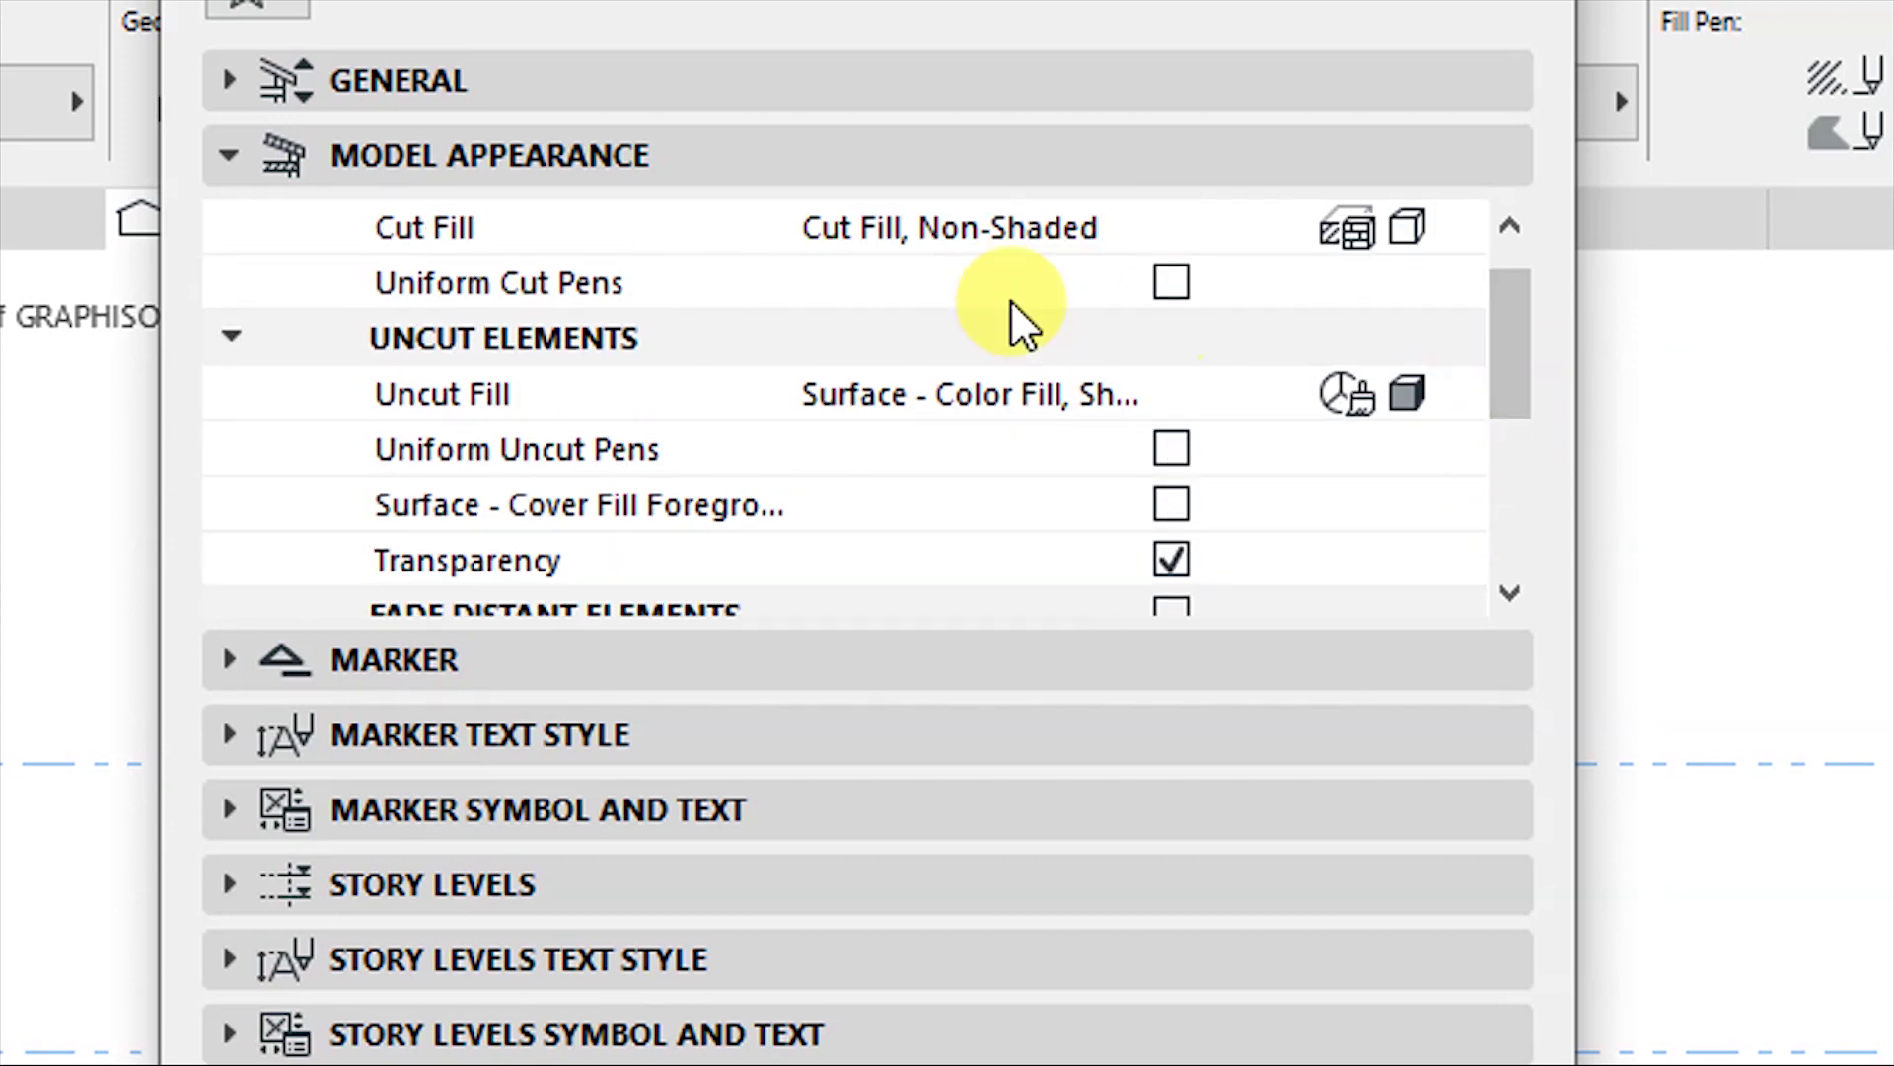
click(521, 287)
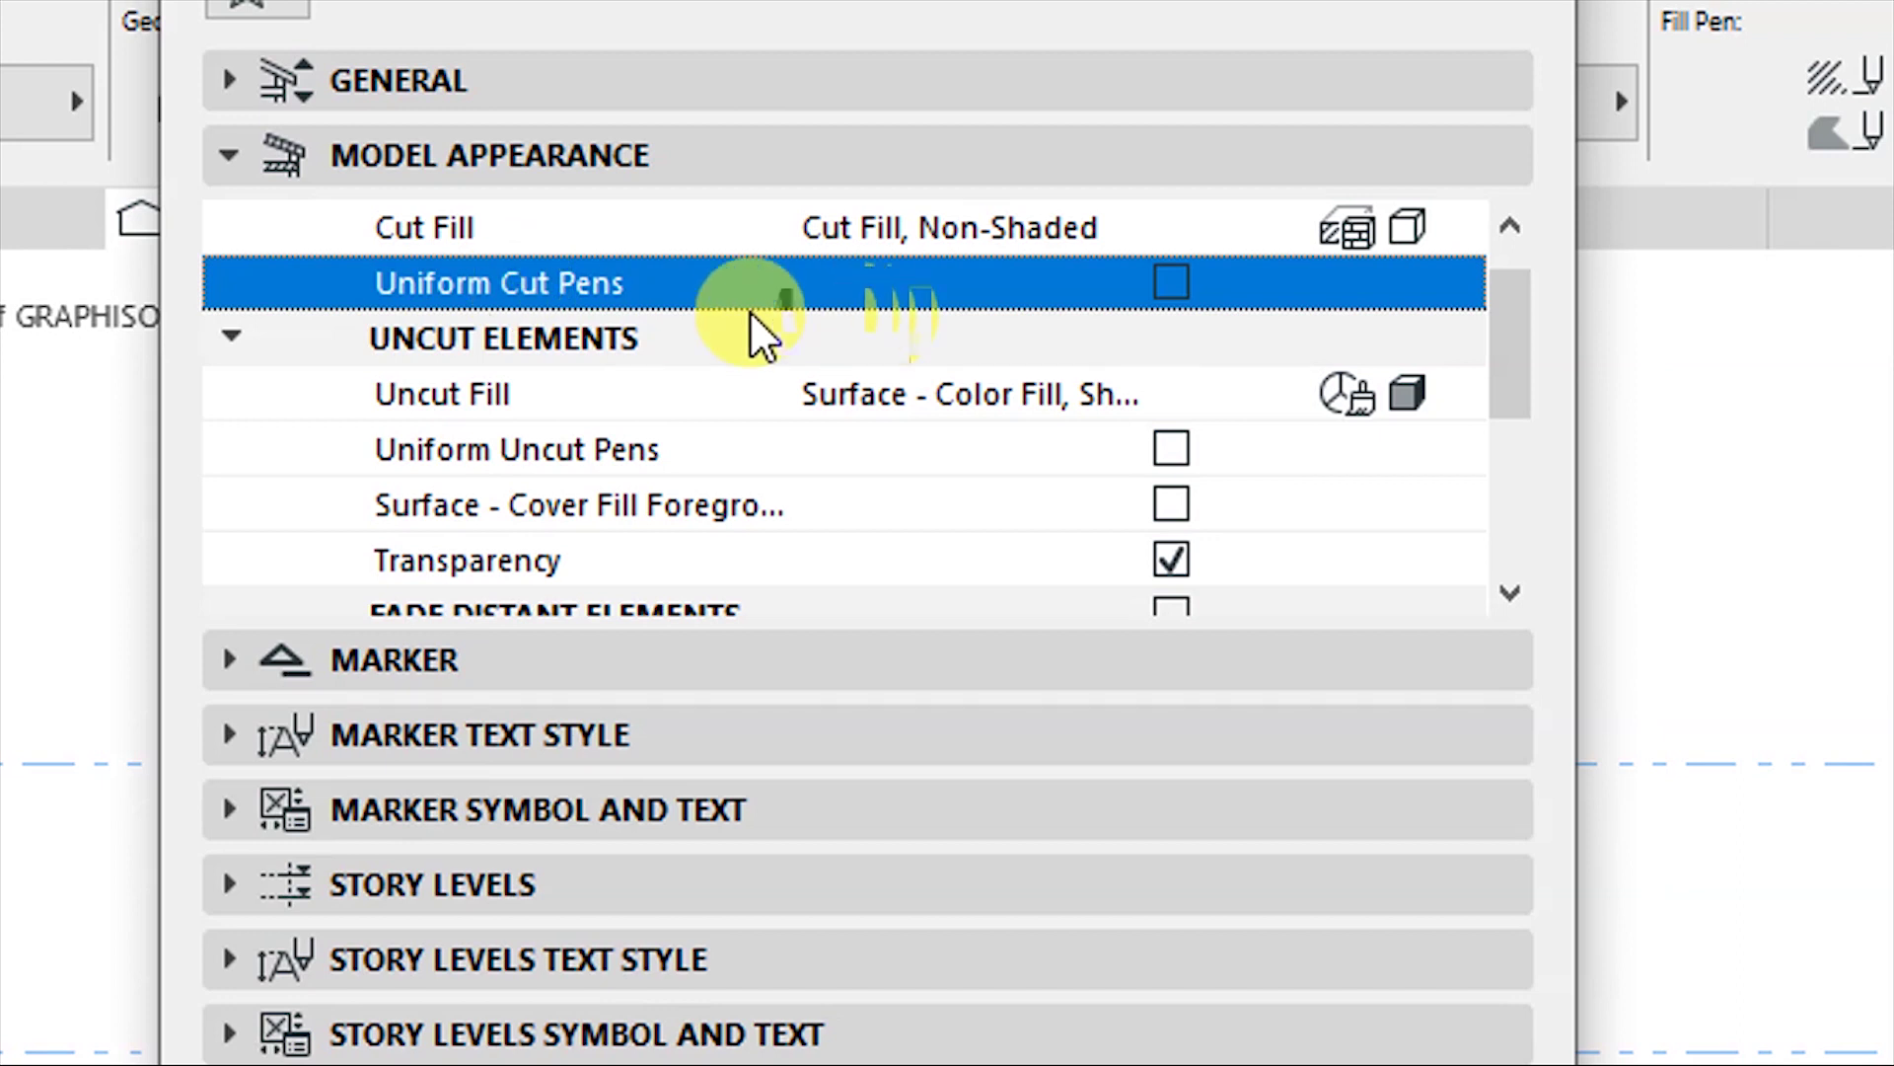
click(513, 340)
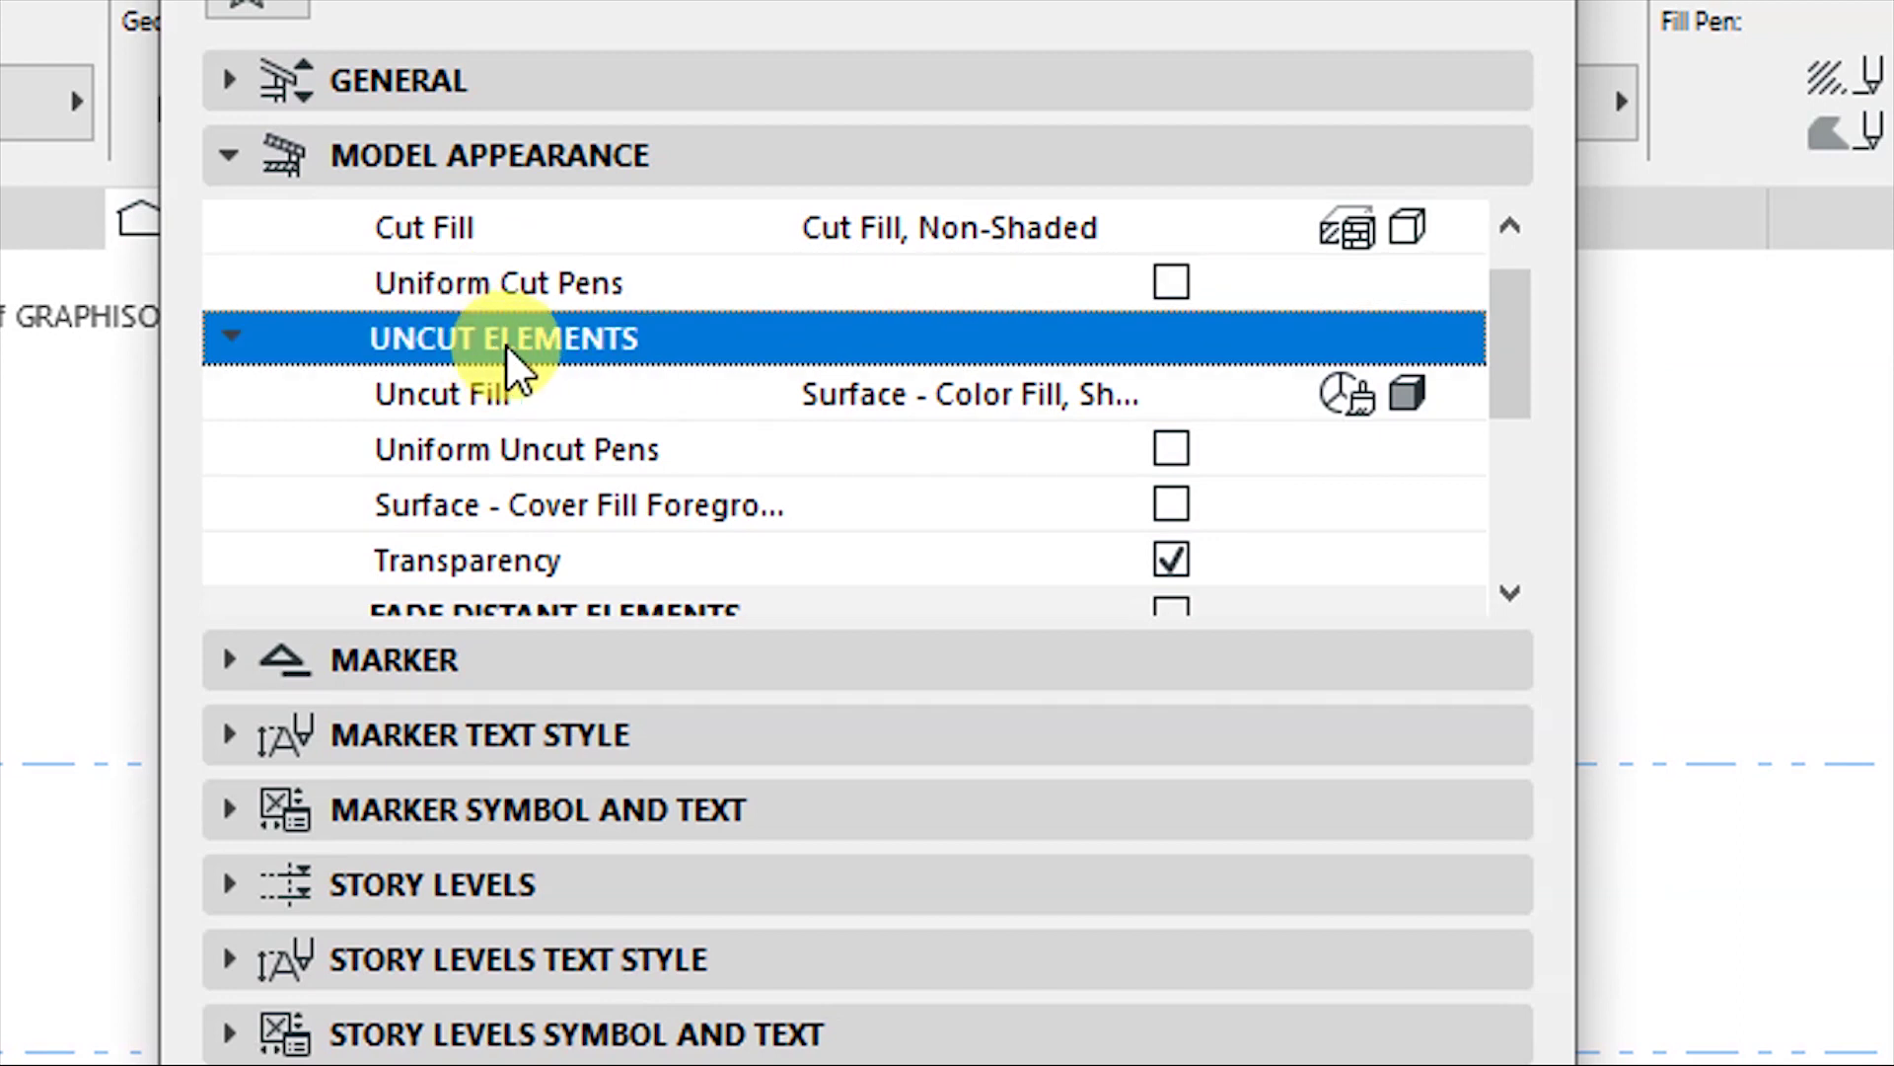
click(498, 452)
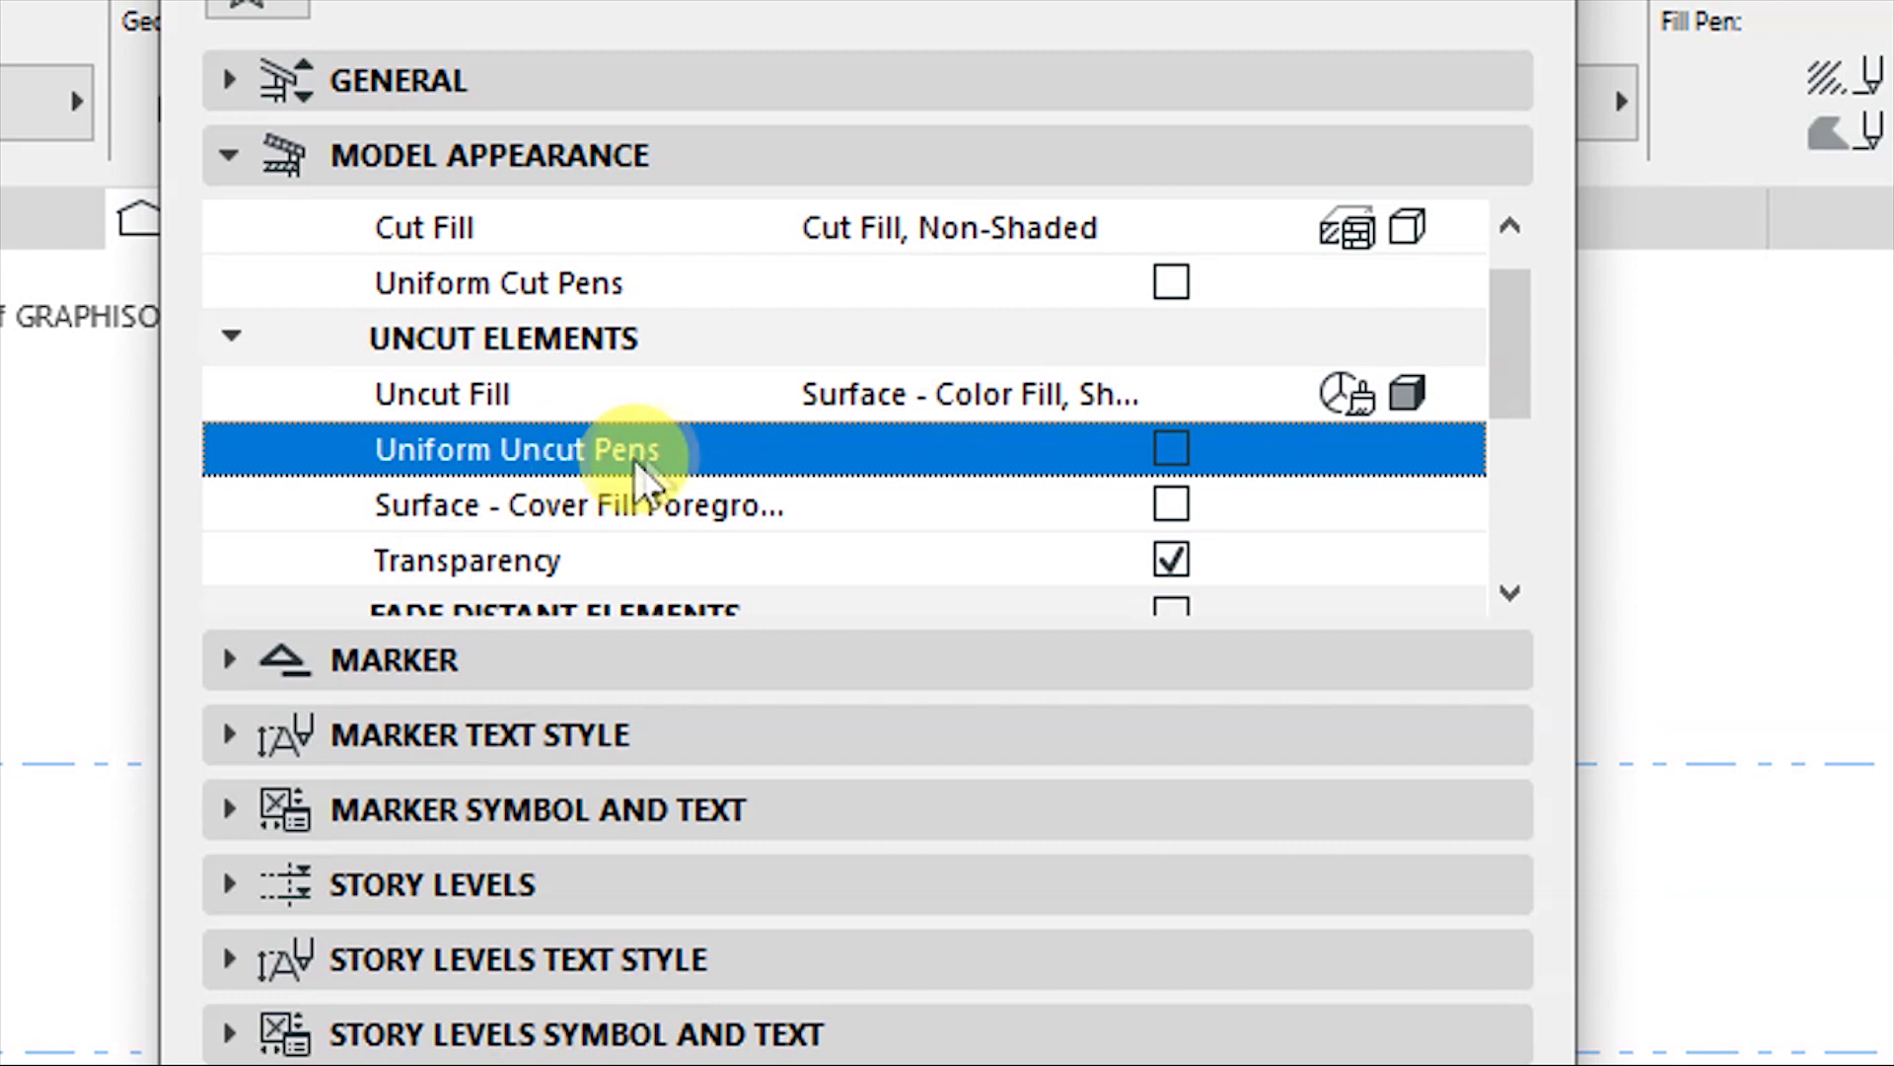
click(1169, 450)
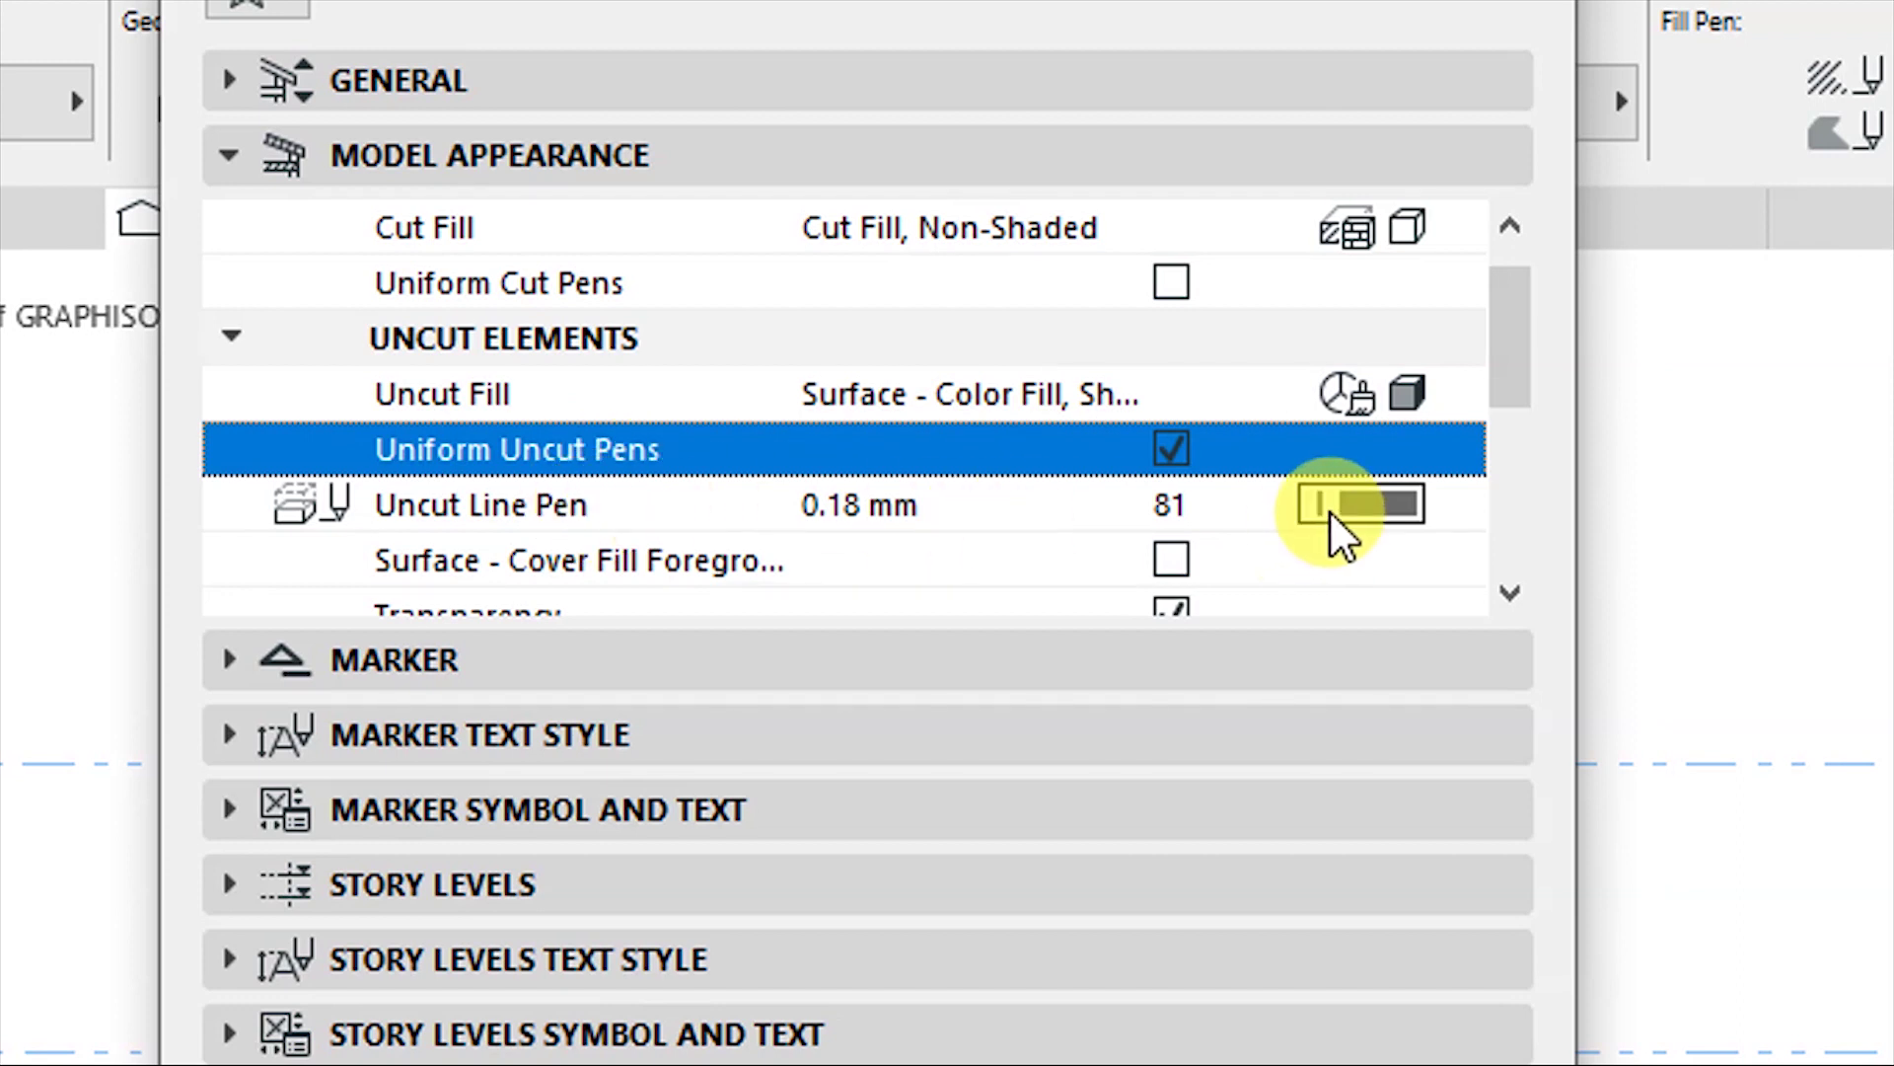
click(1380, 506)
click(1509, 498)
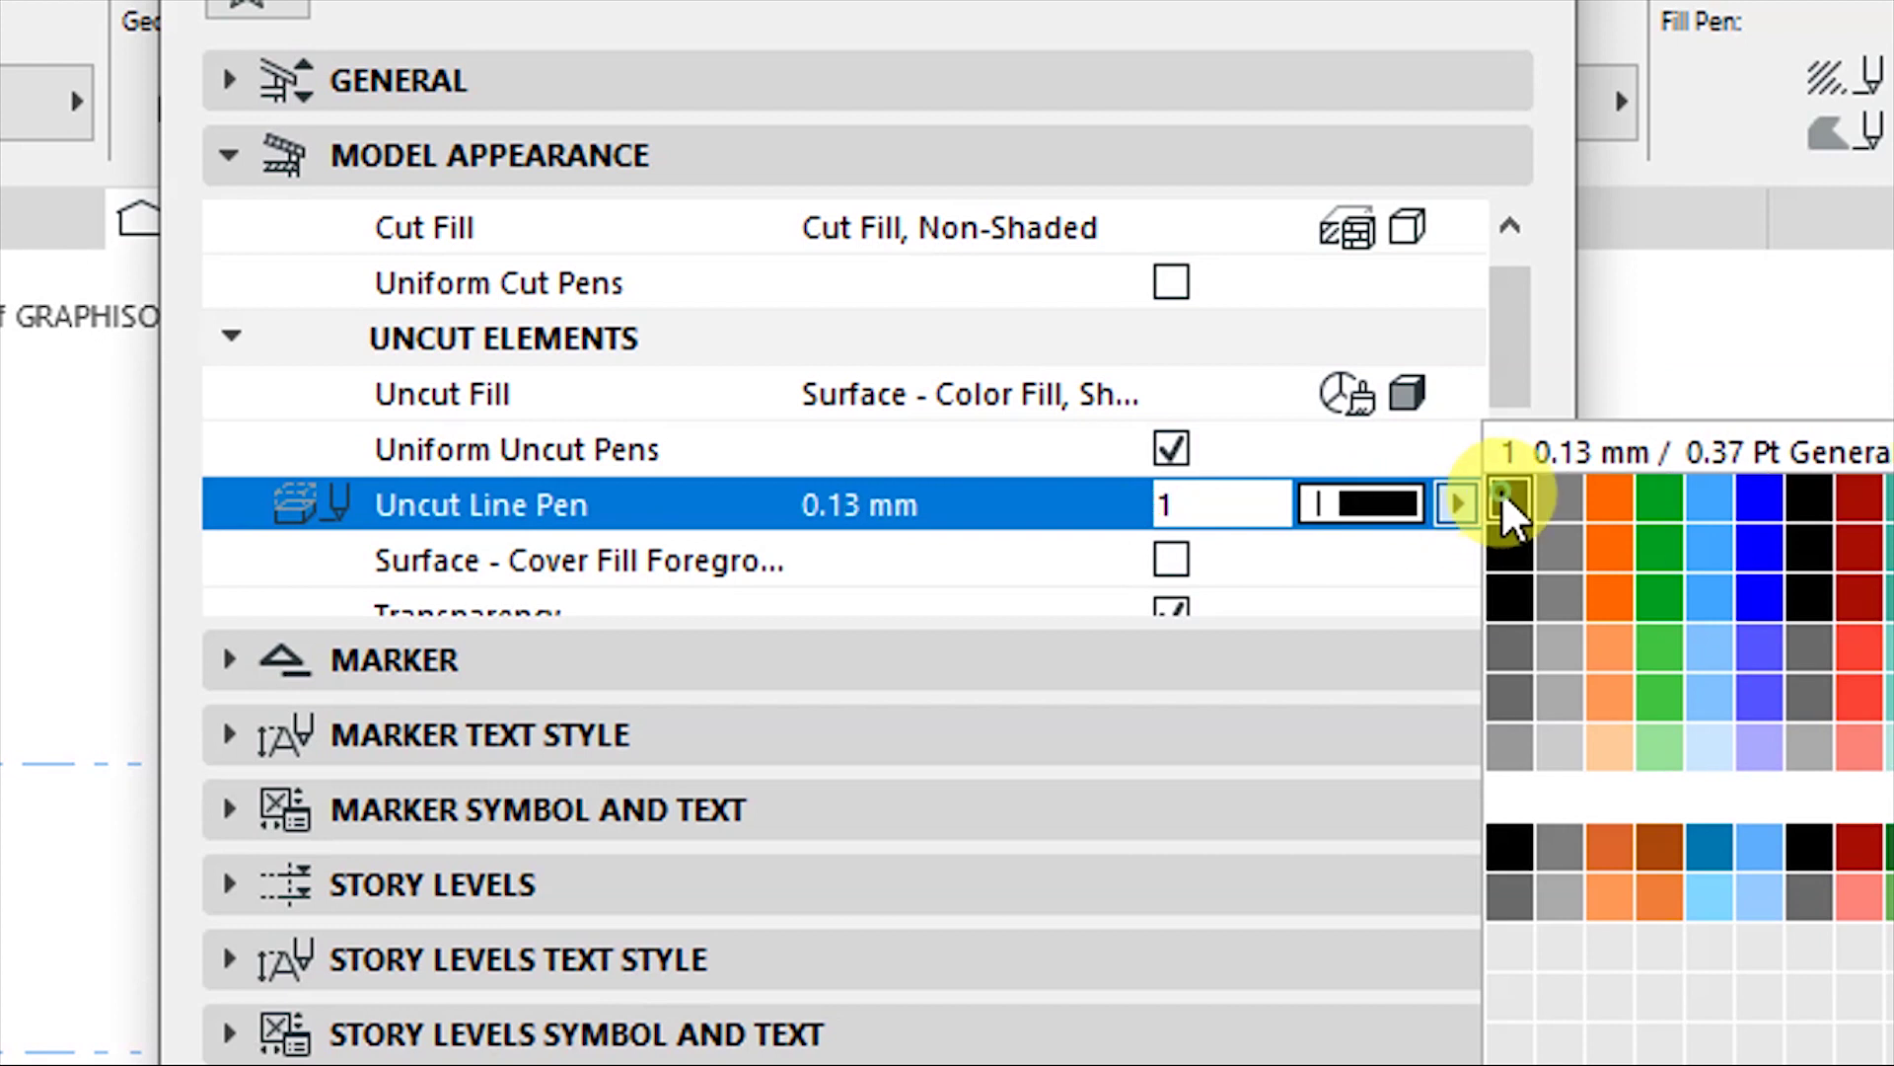
Turn off Transparency for the uncut elements in the Model Appearance settings.
scroll(1277, 452, down, 2)
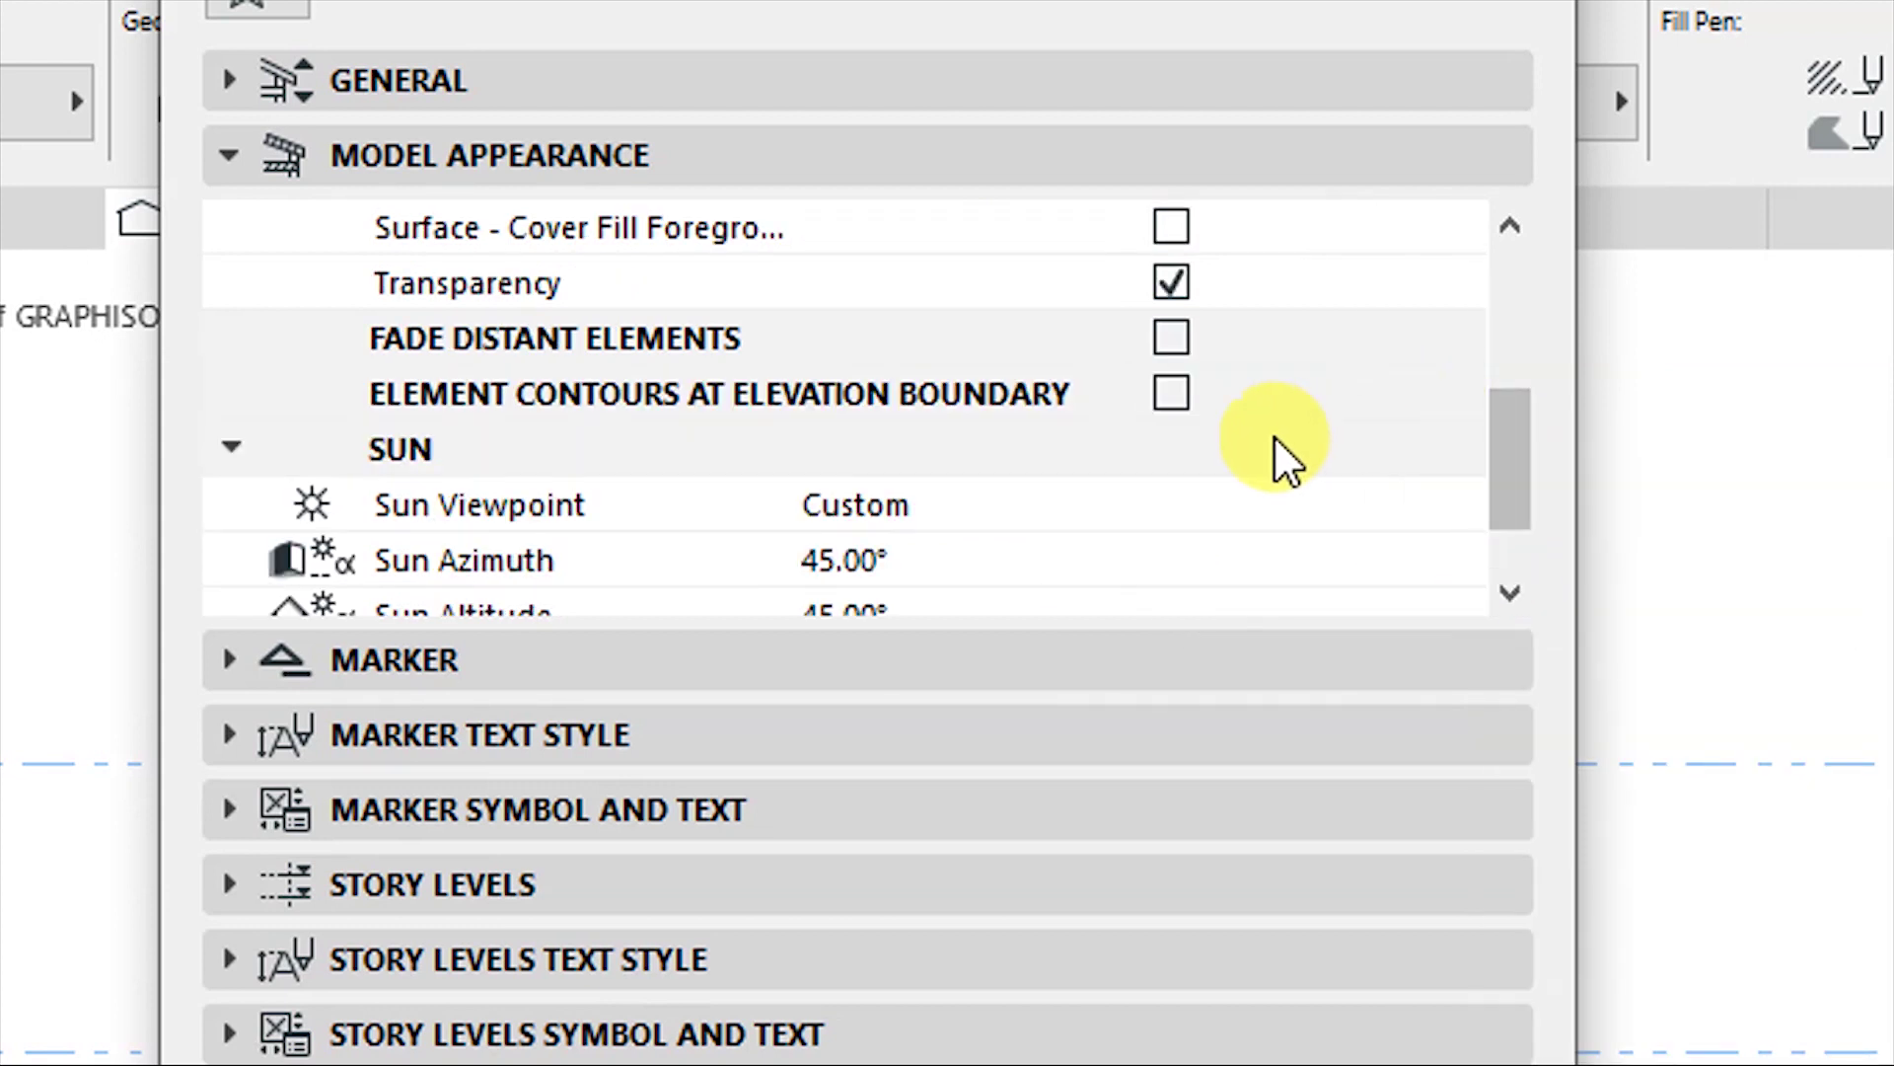
scroll(1134, 474, up, 2)
scroll(671, 464, down, 1)
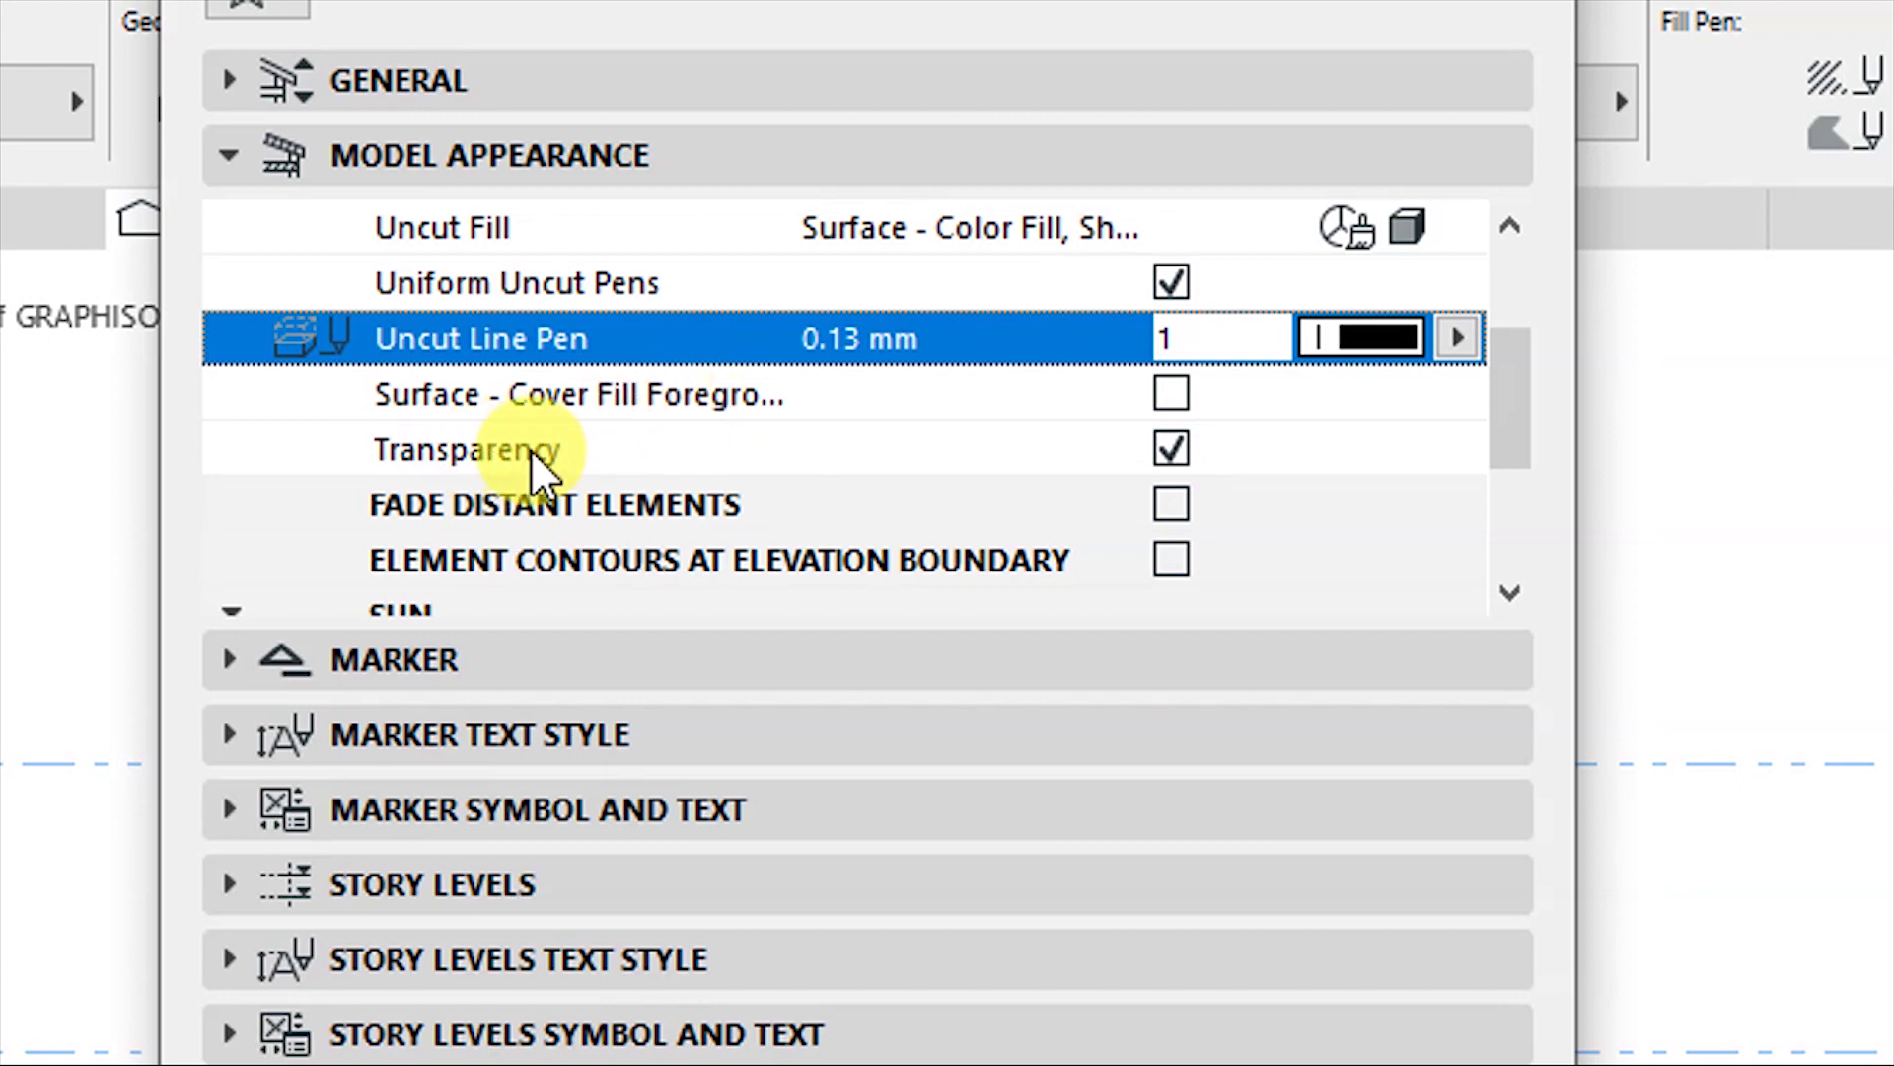
click(1171, 454)
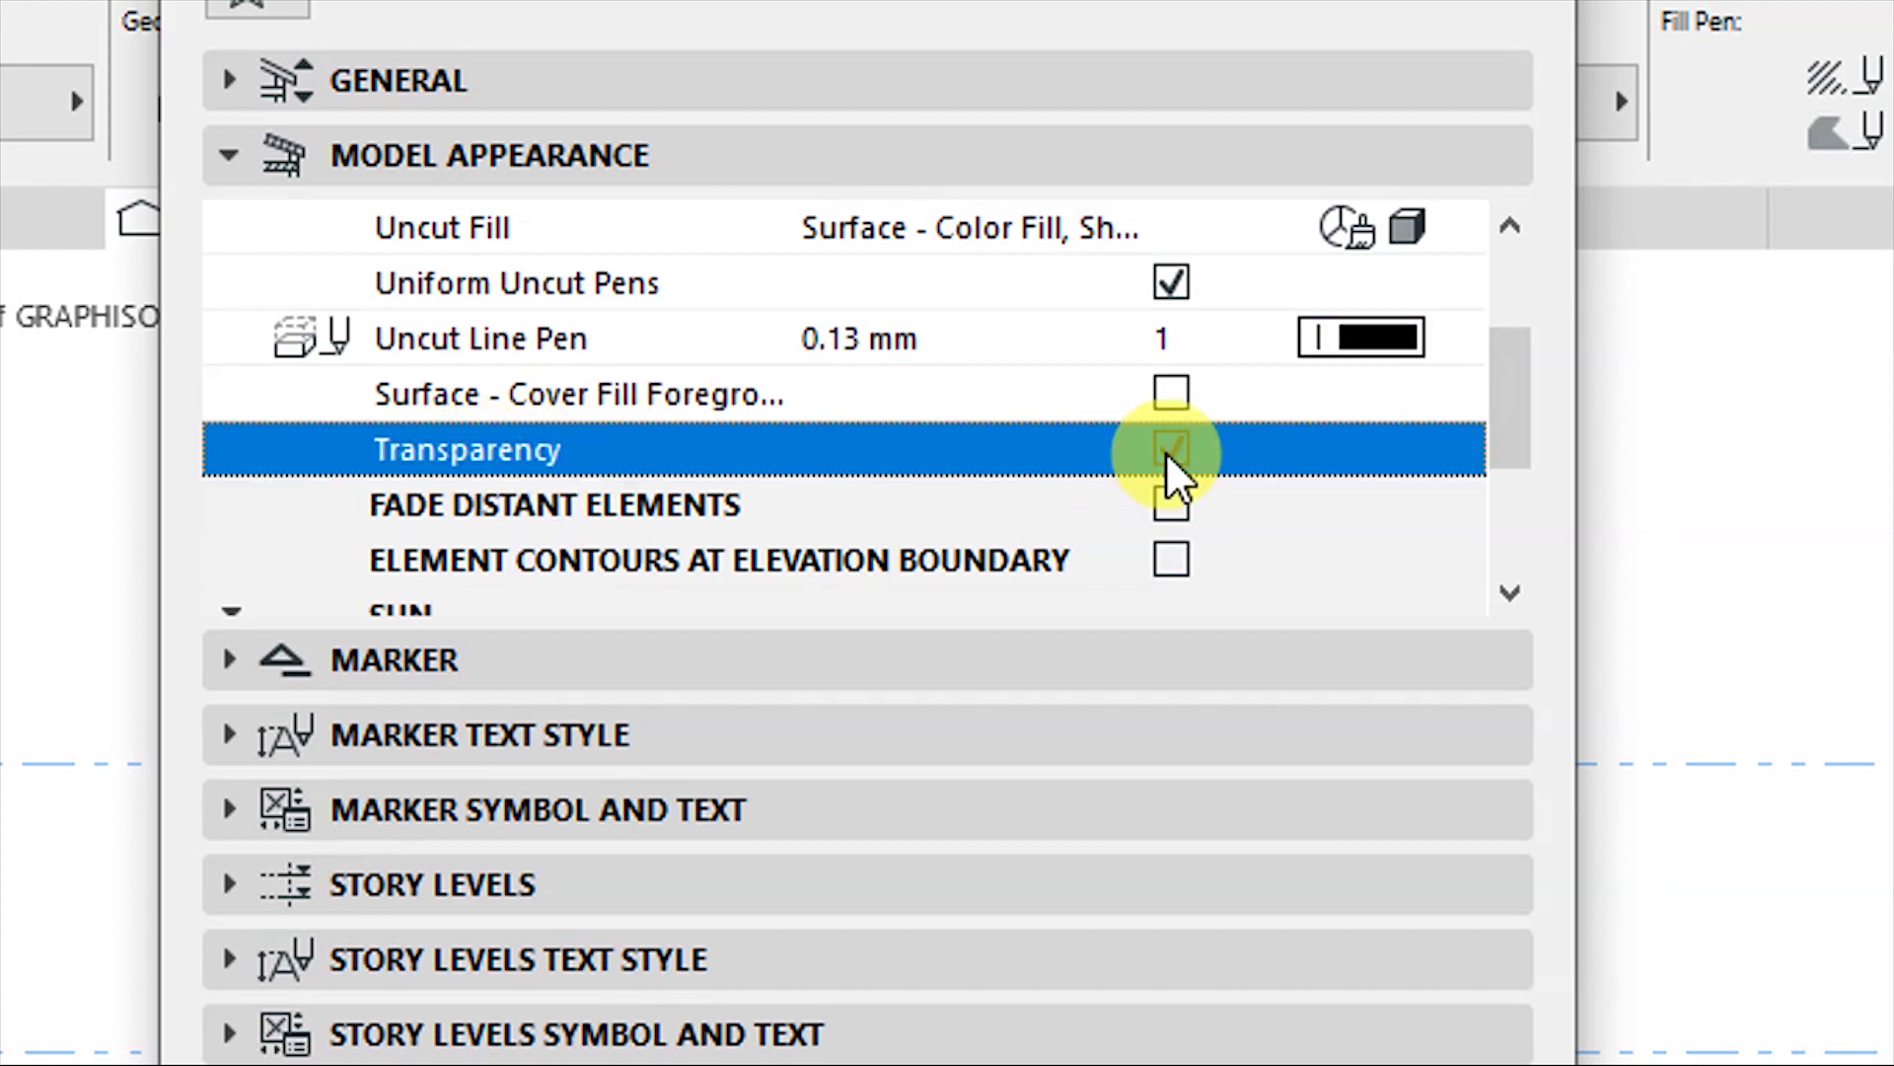
click(1509, 592)
Enable Fade Distant Elements and look through its fill and pen options.
click(1170, 454)
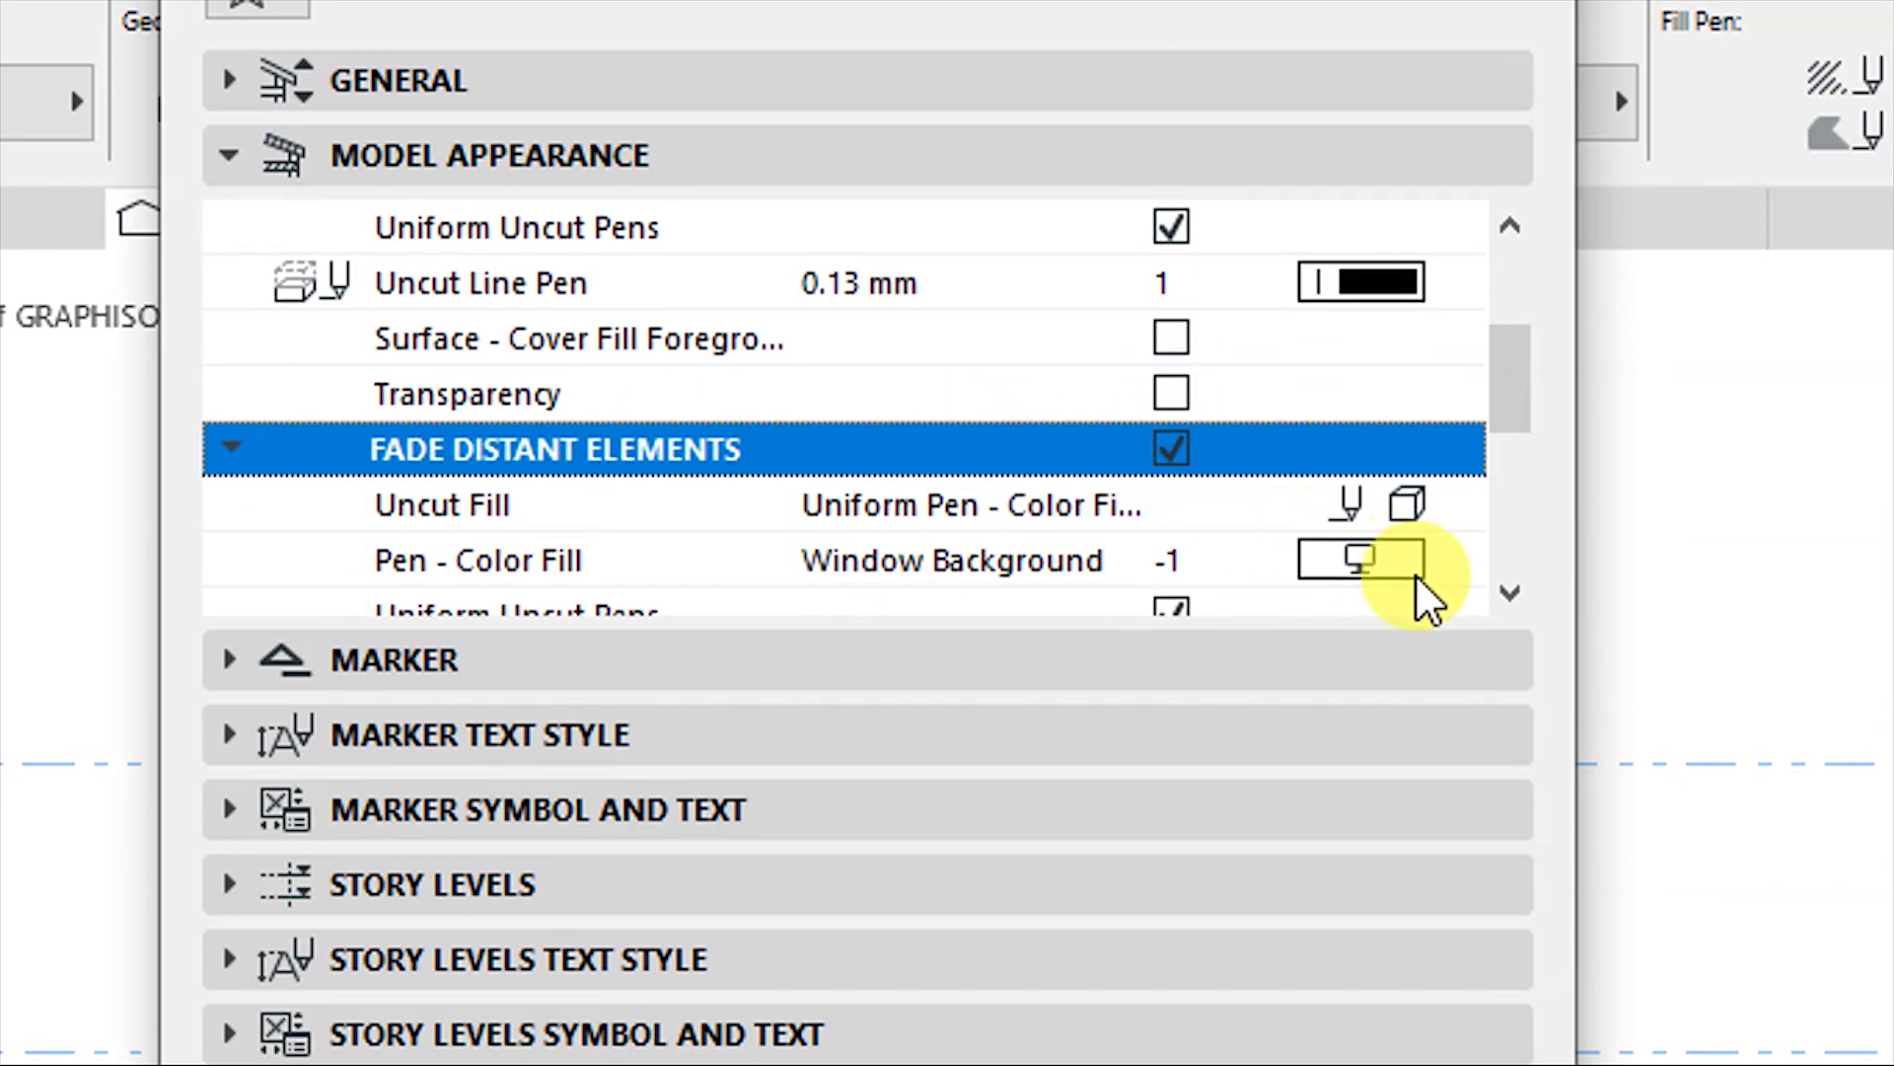
click(1510, 592)
click(1509, 592)
click(1509, 592)
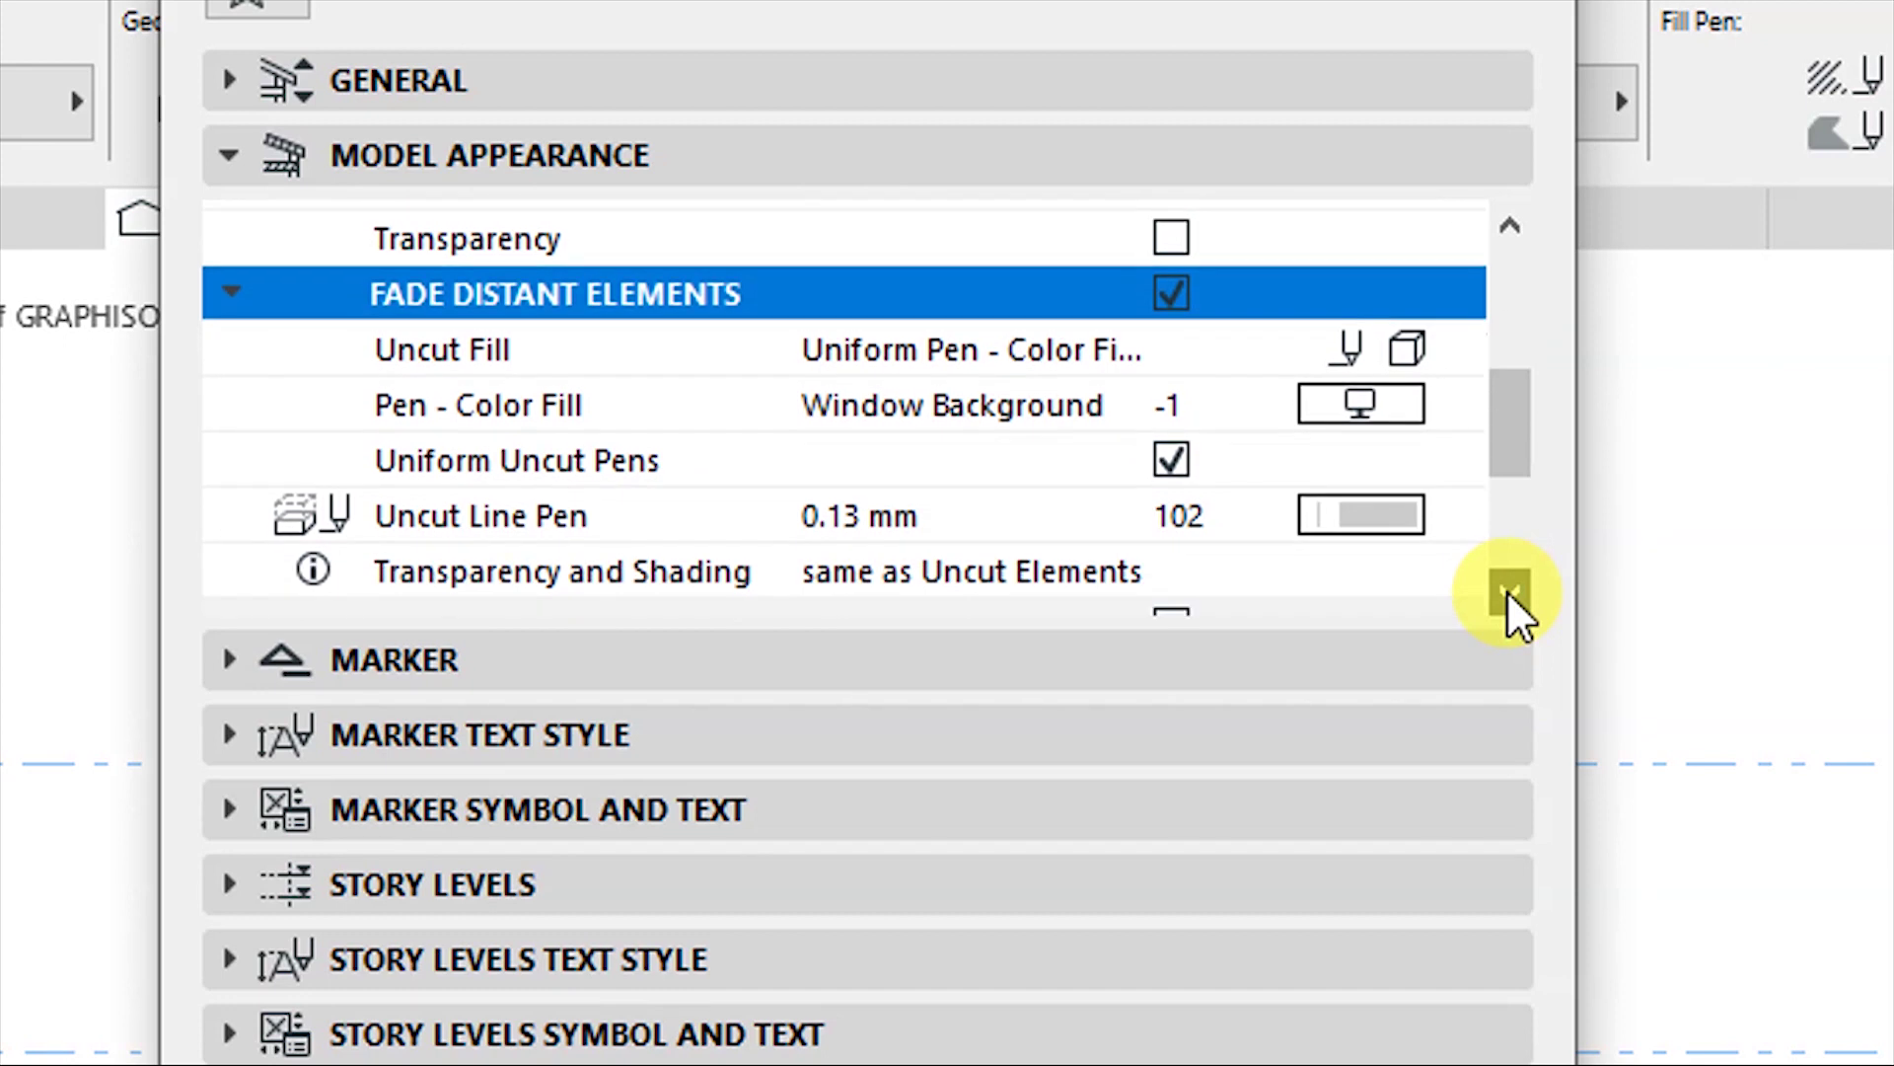
click(1509, 592)
click(1510, 592)
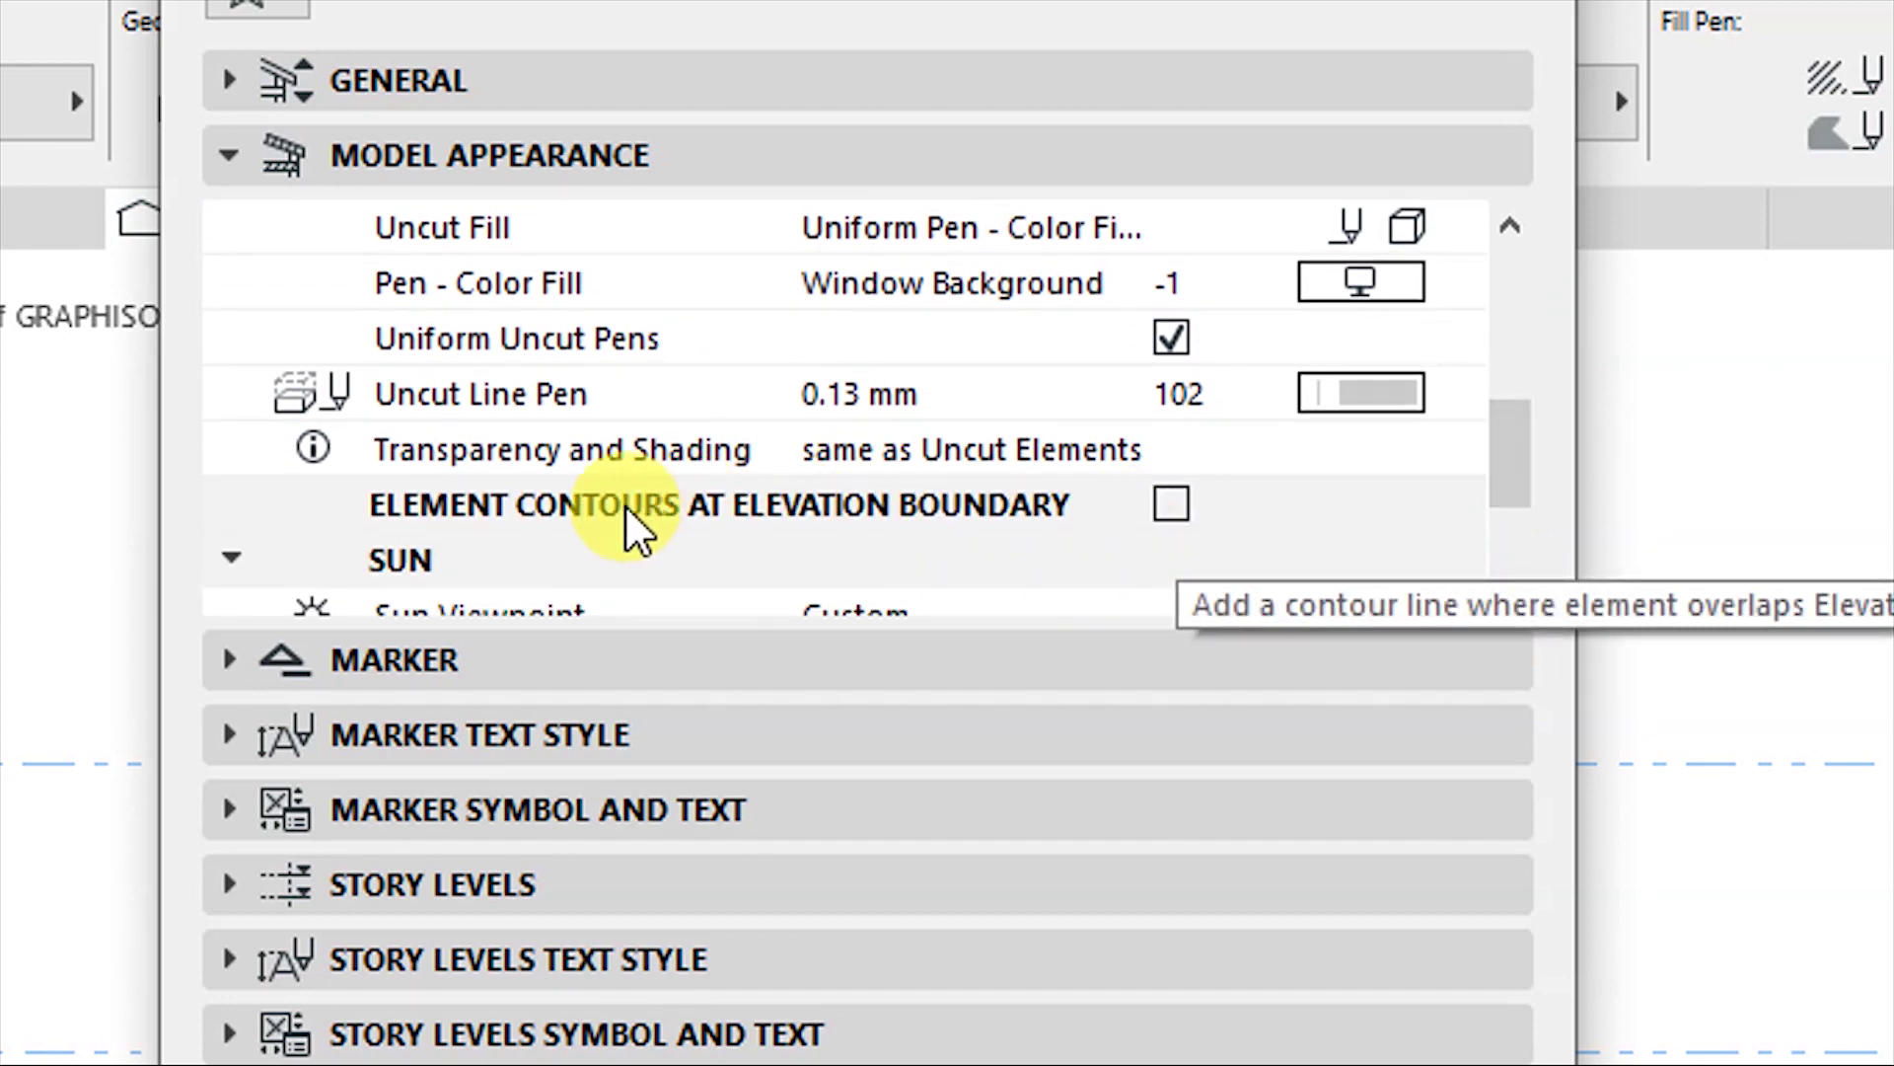
Enable Shadow in the Model Appearance settings and apply the changes to the North Elevation.
click(1509, 592)
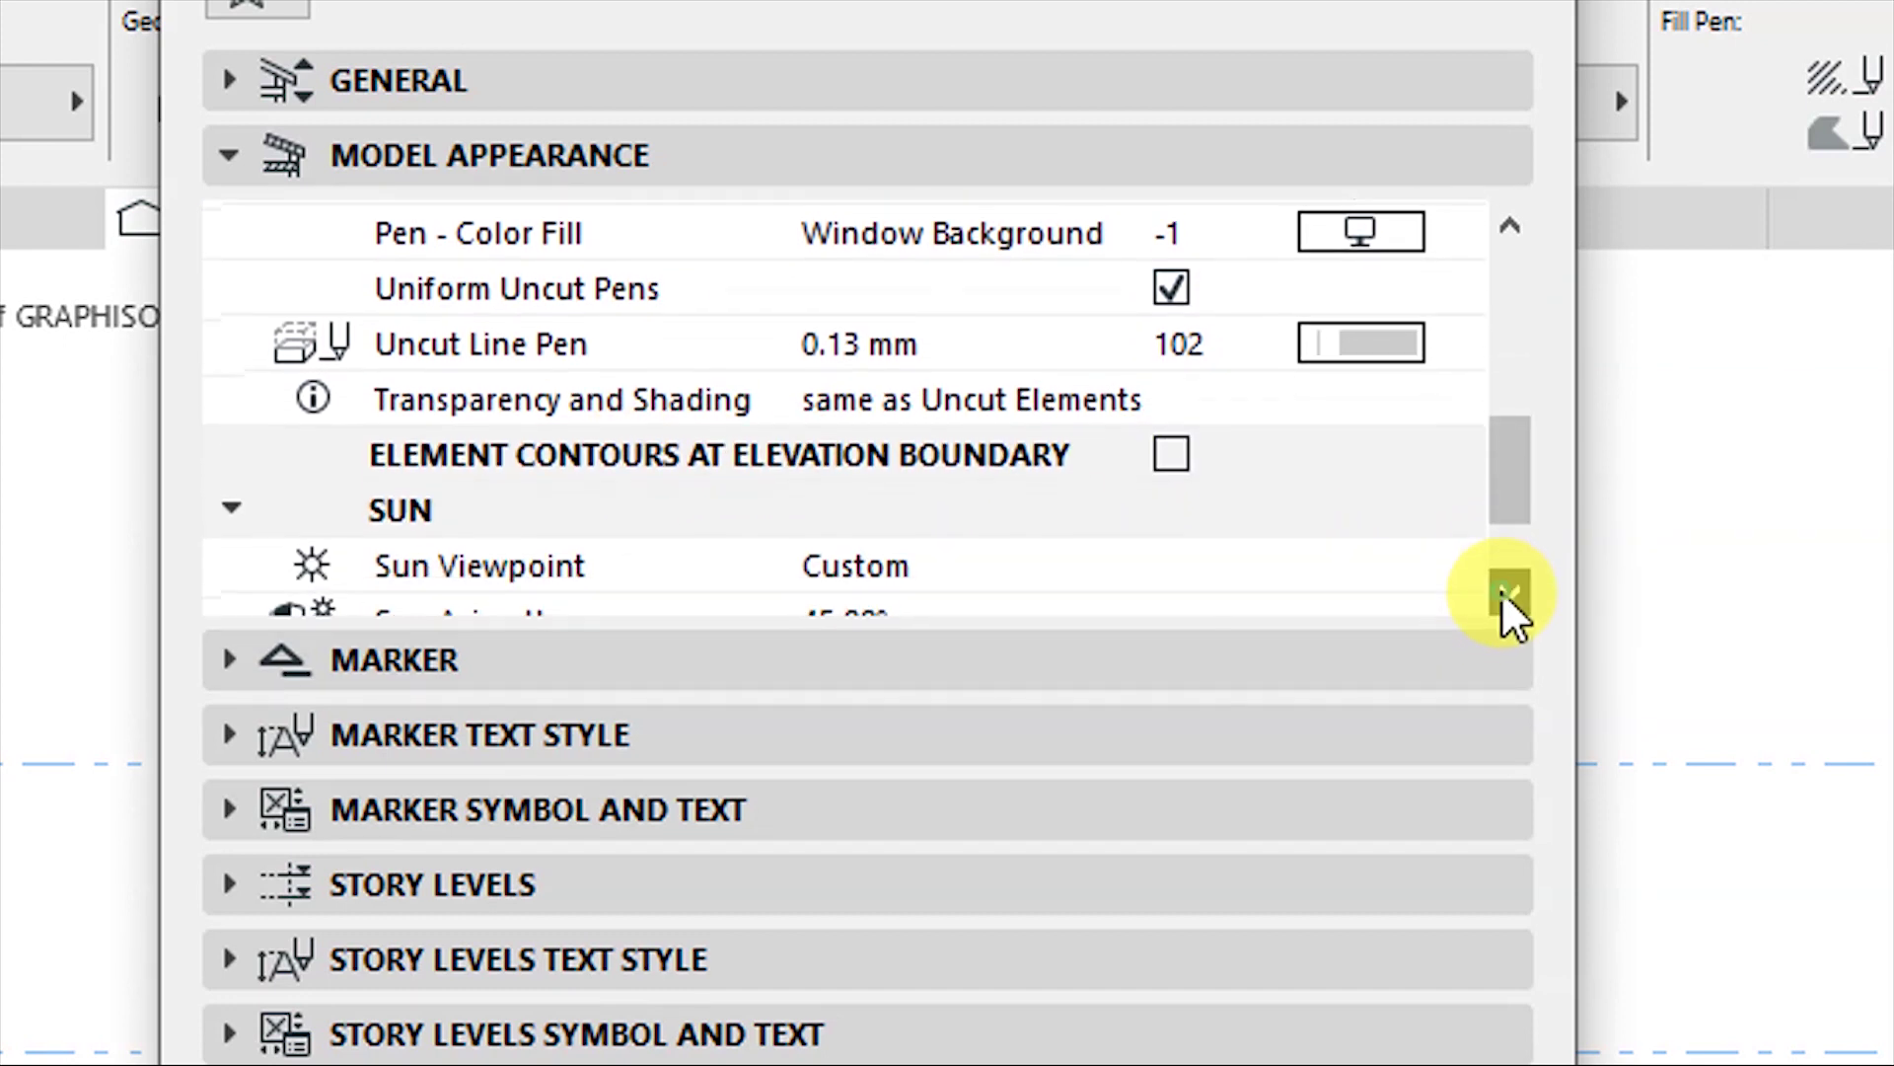
click(1509, 592)
click(1509, 592)
click(1510, 592)
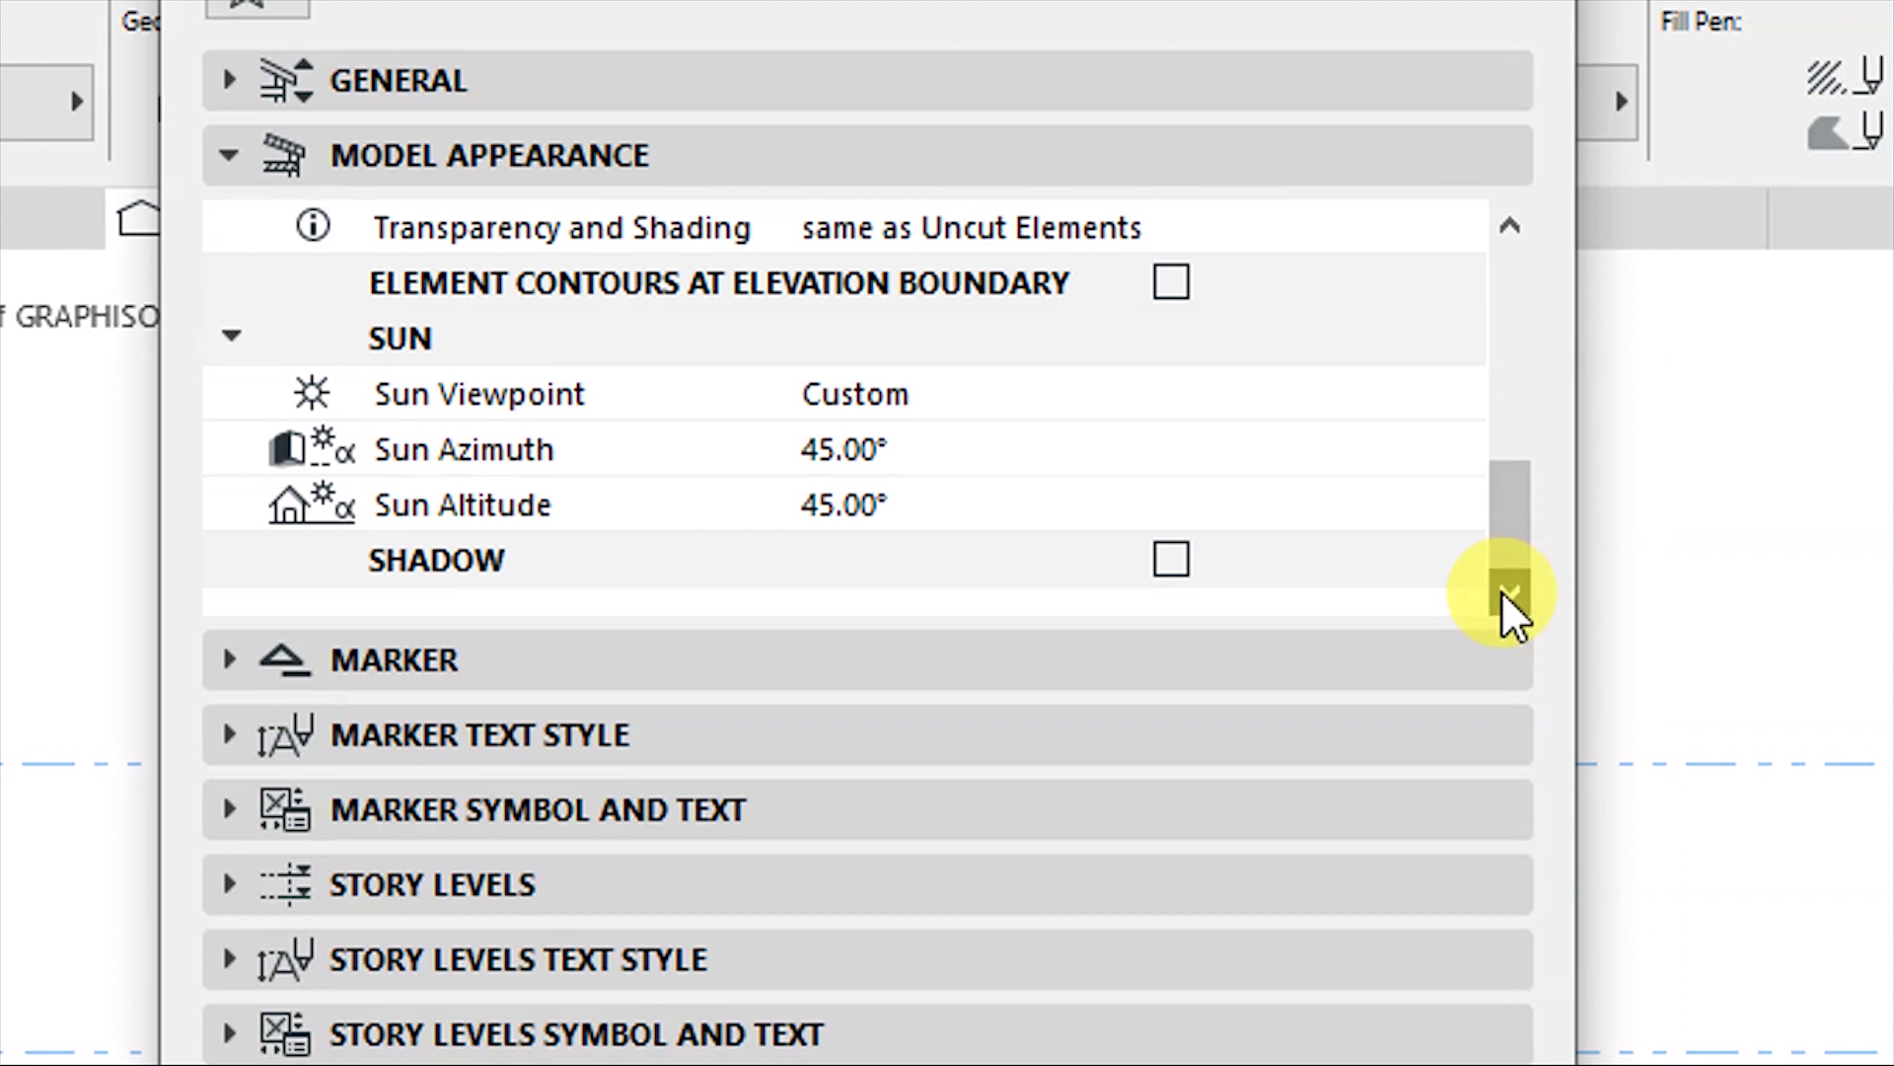
click(1171, 560)
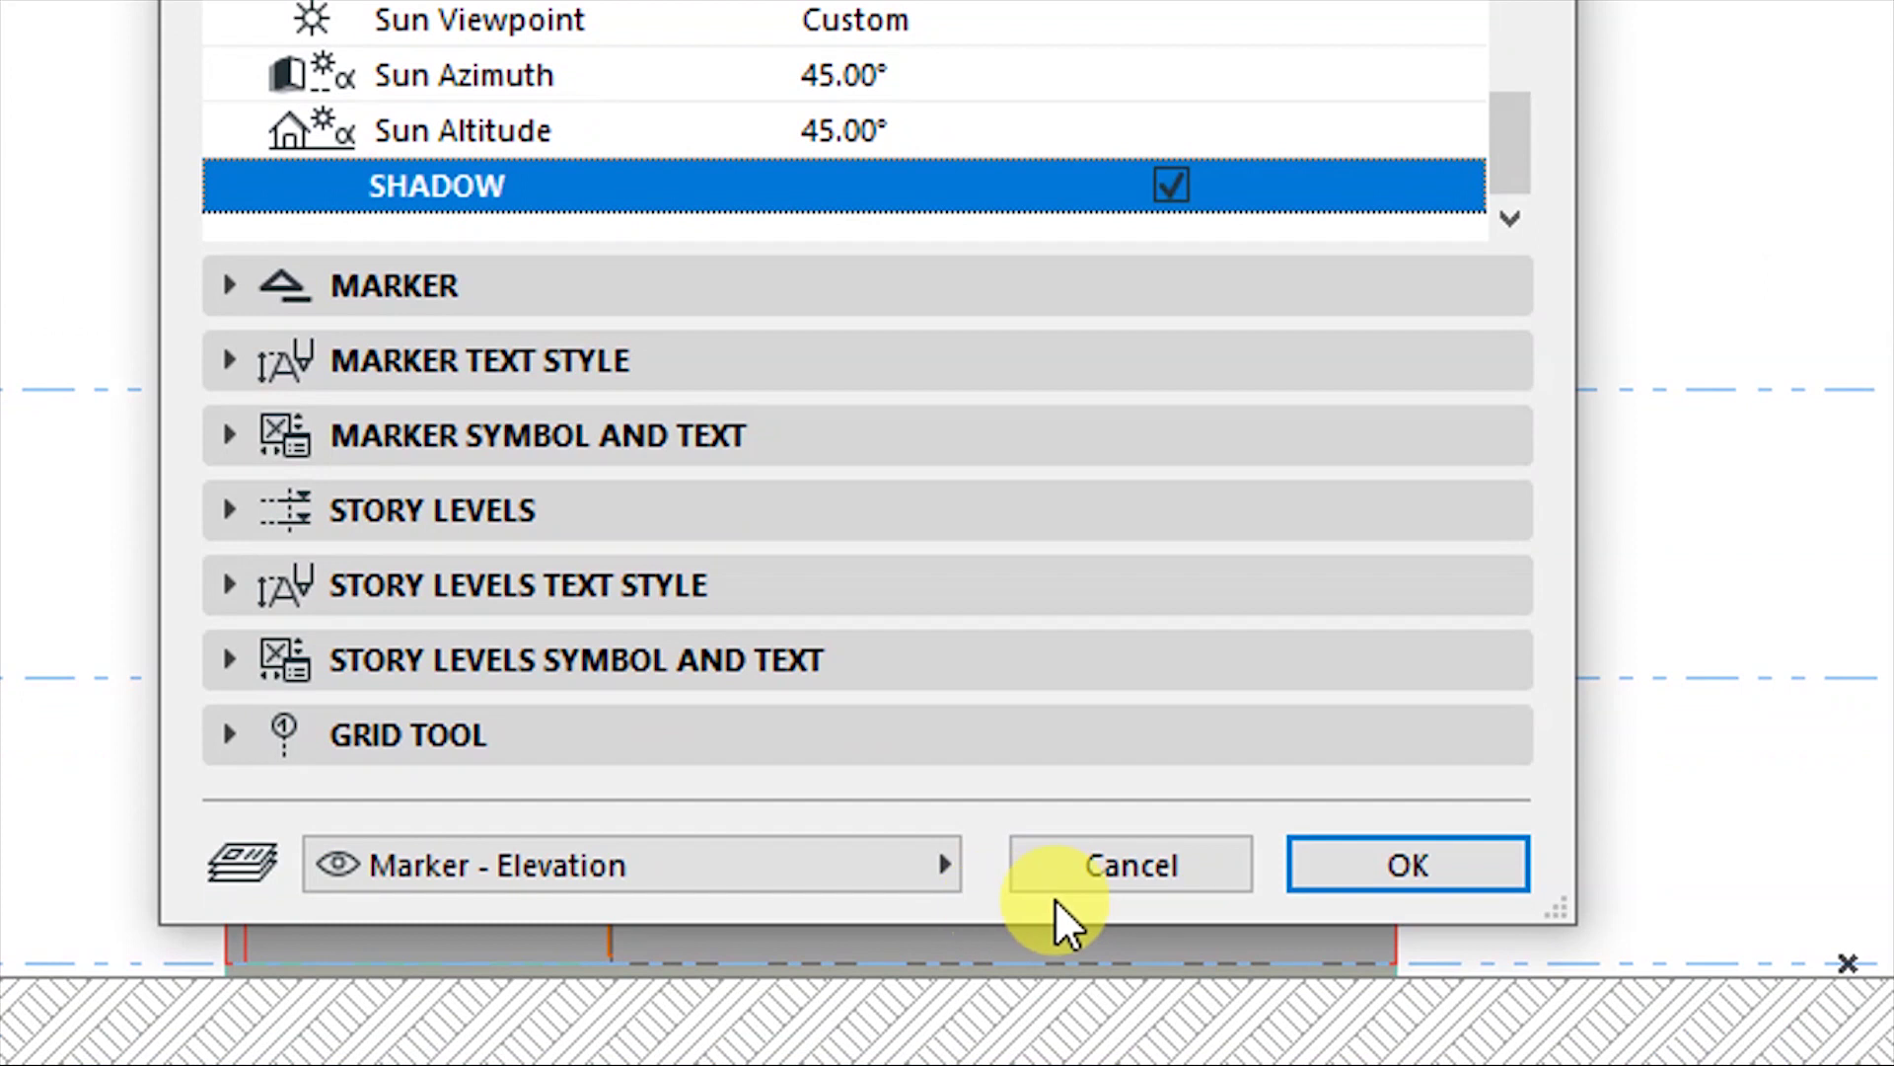
click(1344, 876)
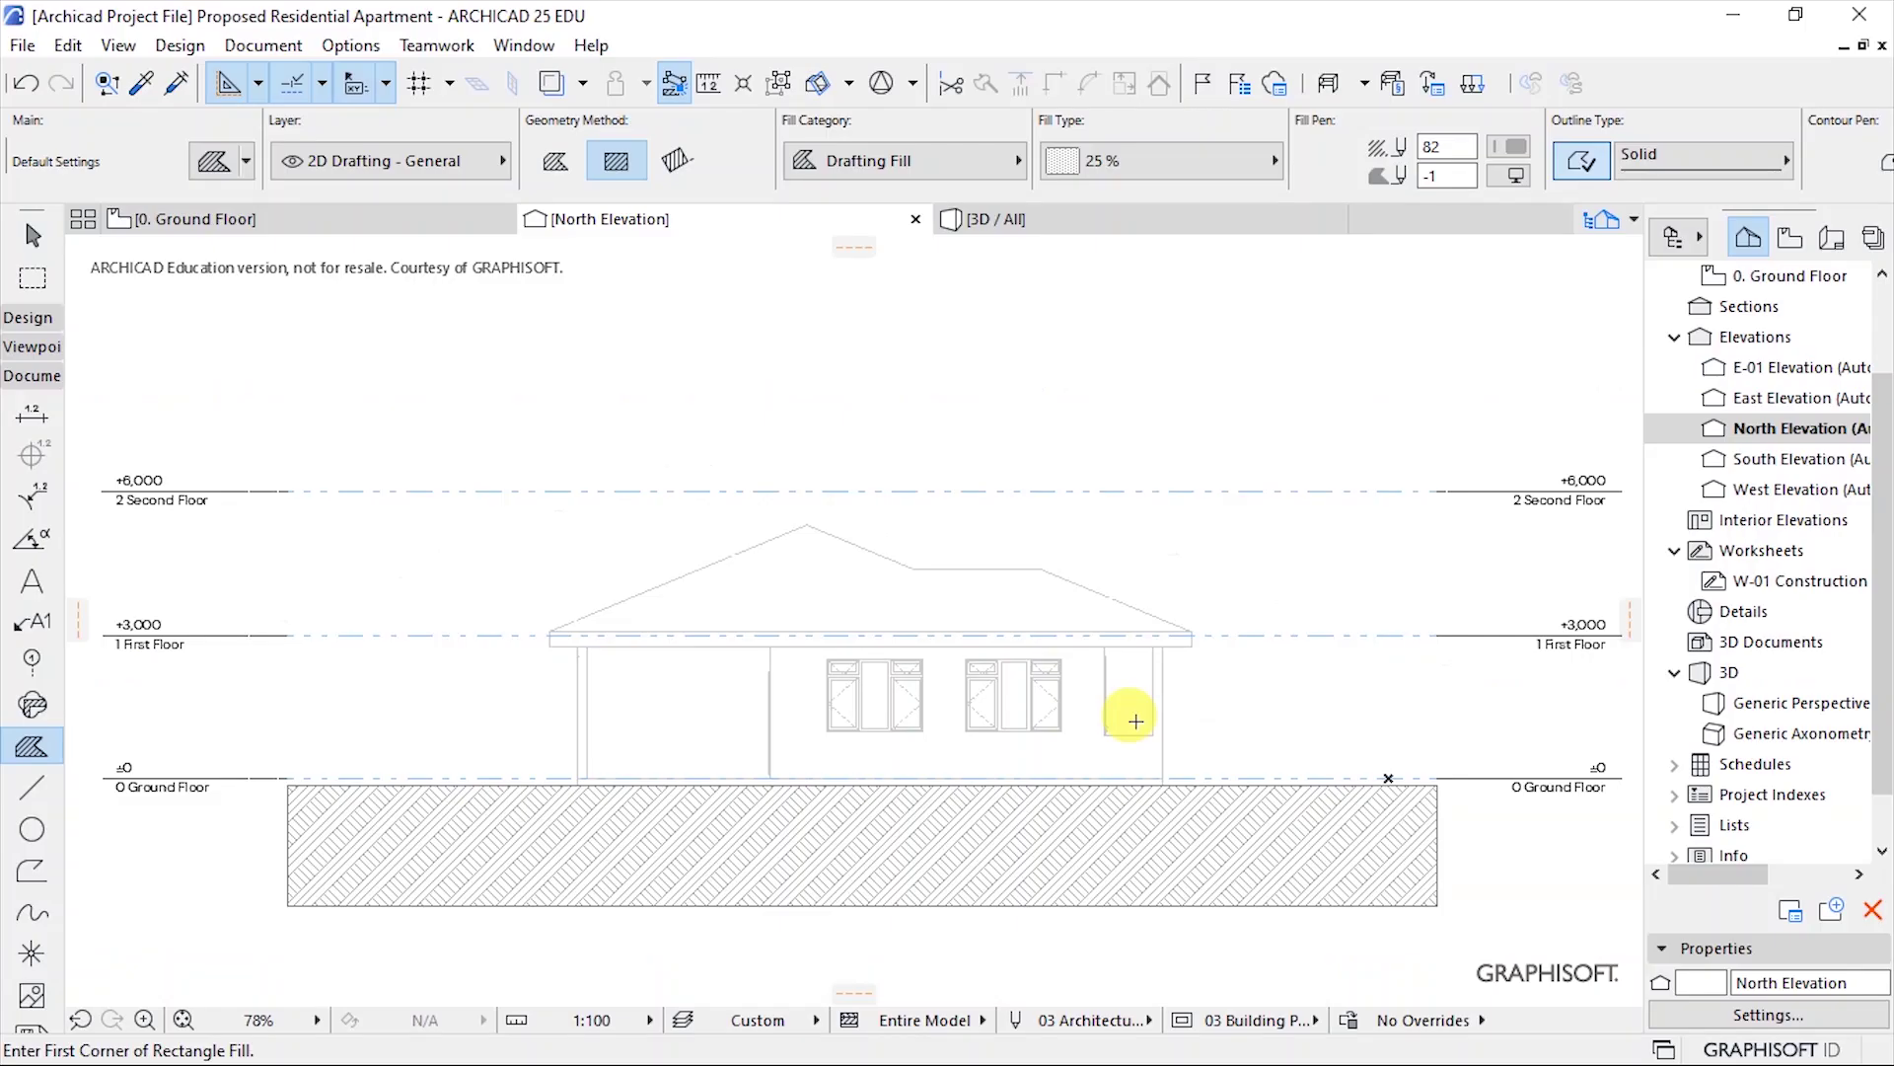
Inspect the North Elevation, turn off Fade Distant Elements in its Model Appearance settings and apply.
scroll(720, 681, up, 1)
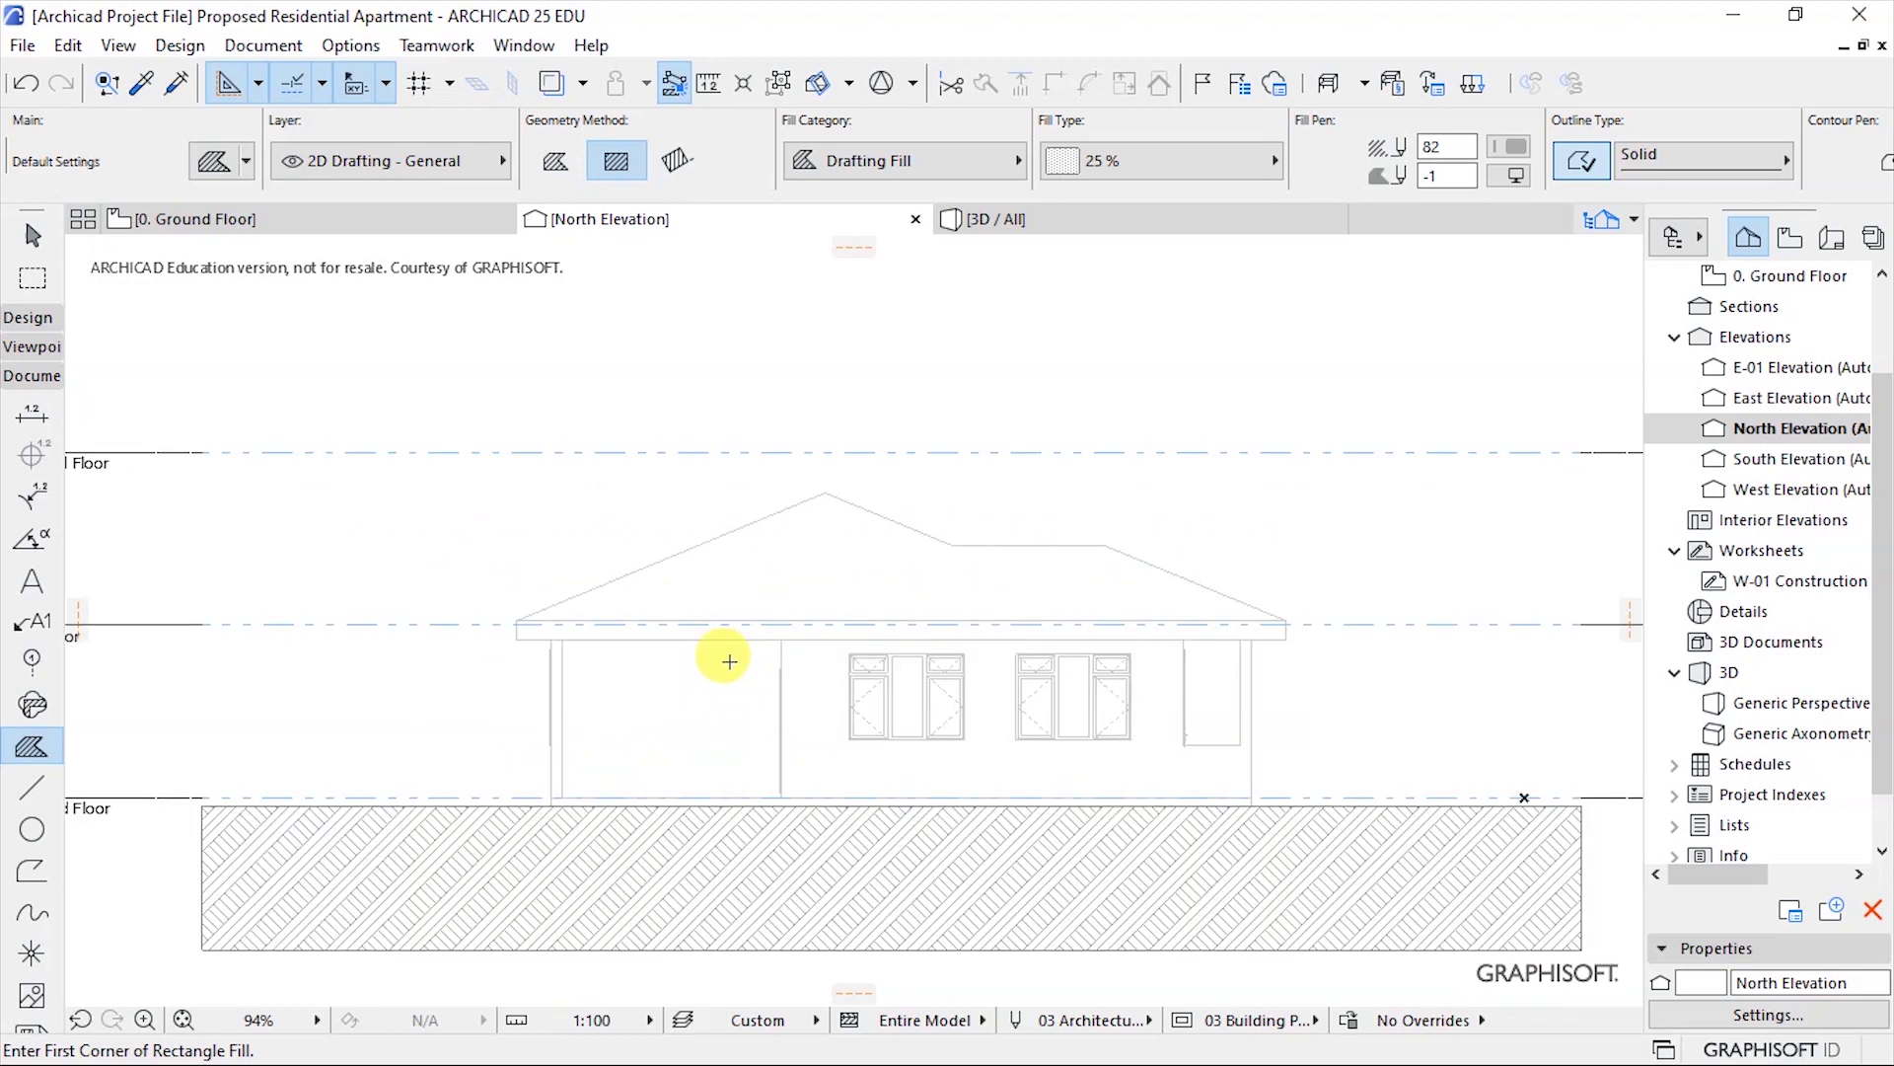
scroll(729, 661, down, 1)
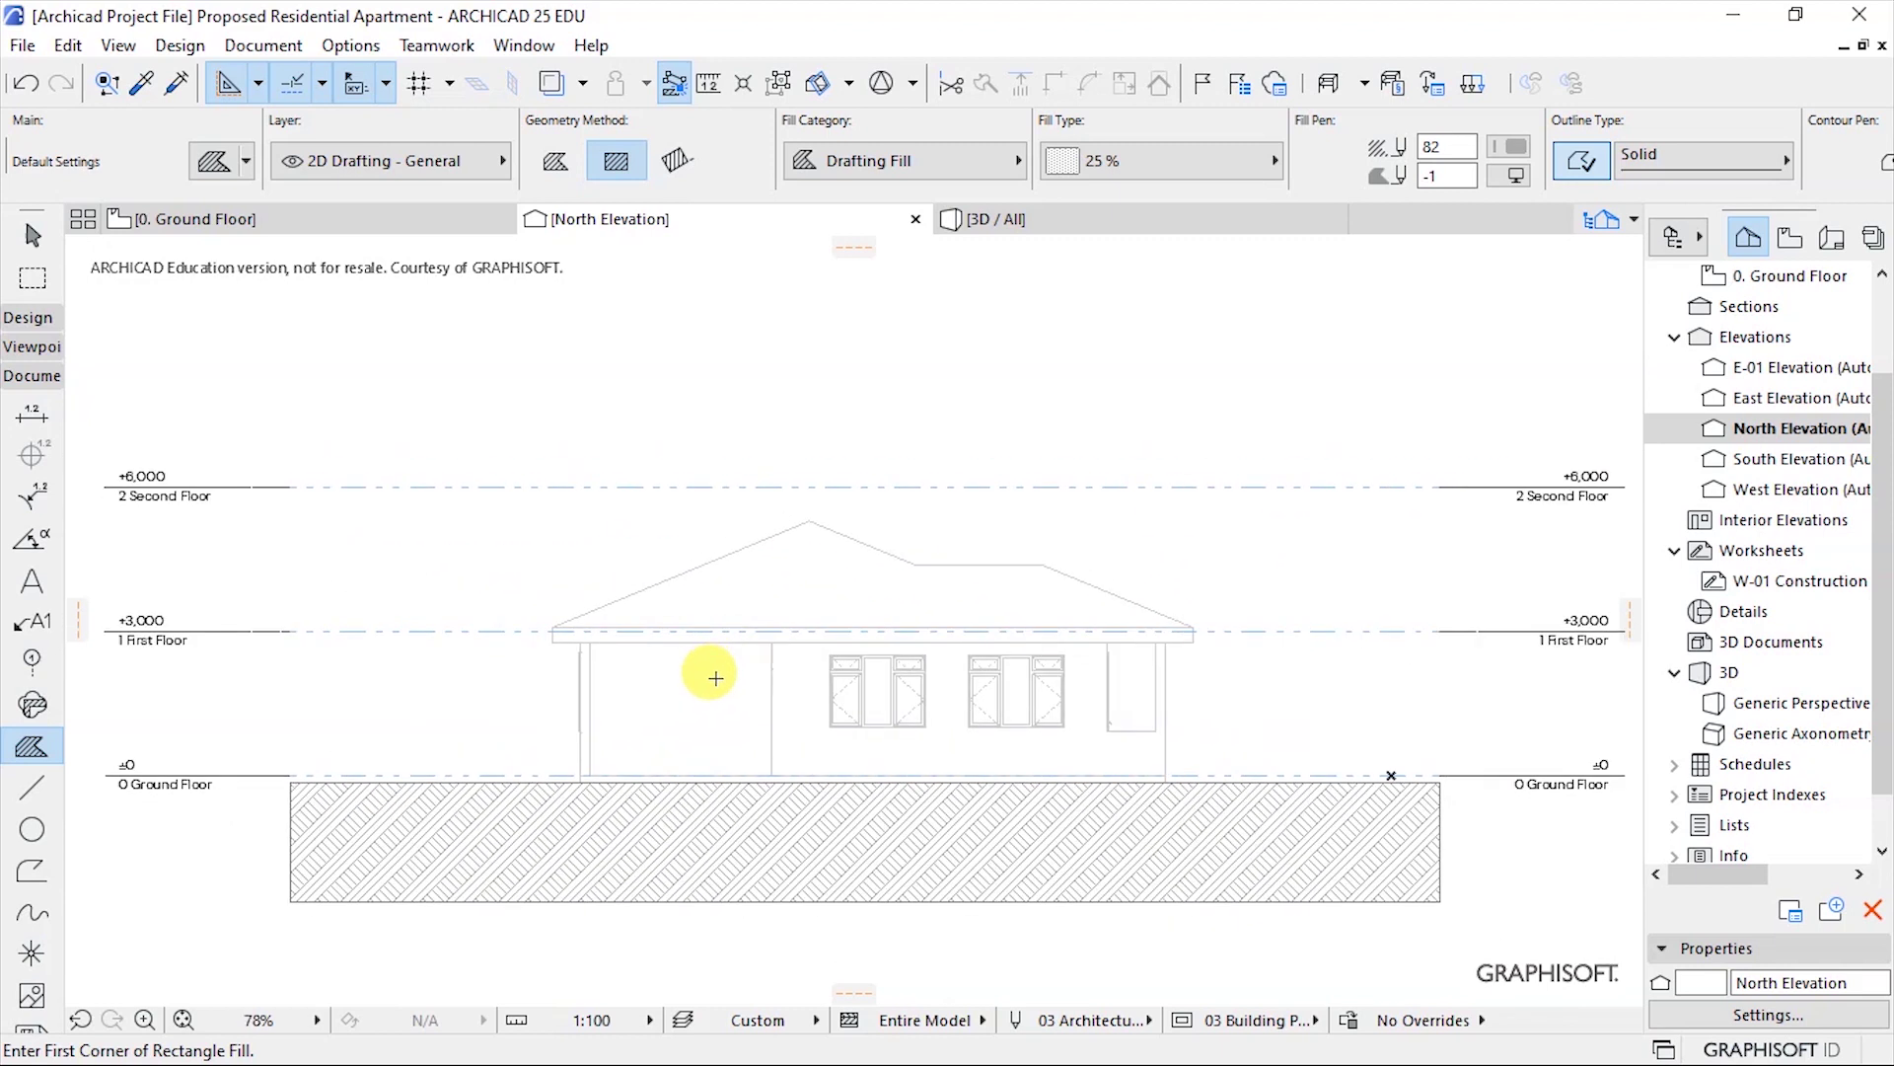
scroll(1088, 713, up, 3)
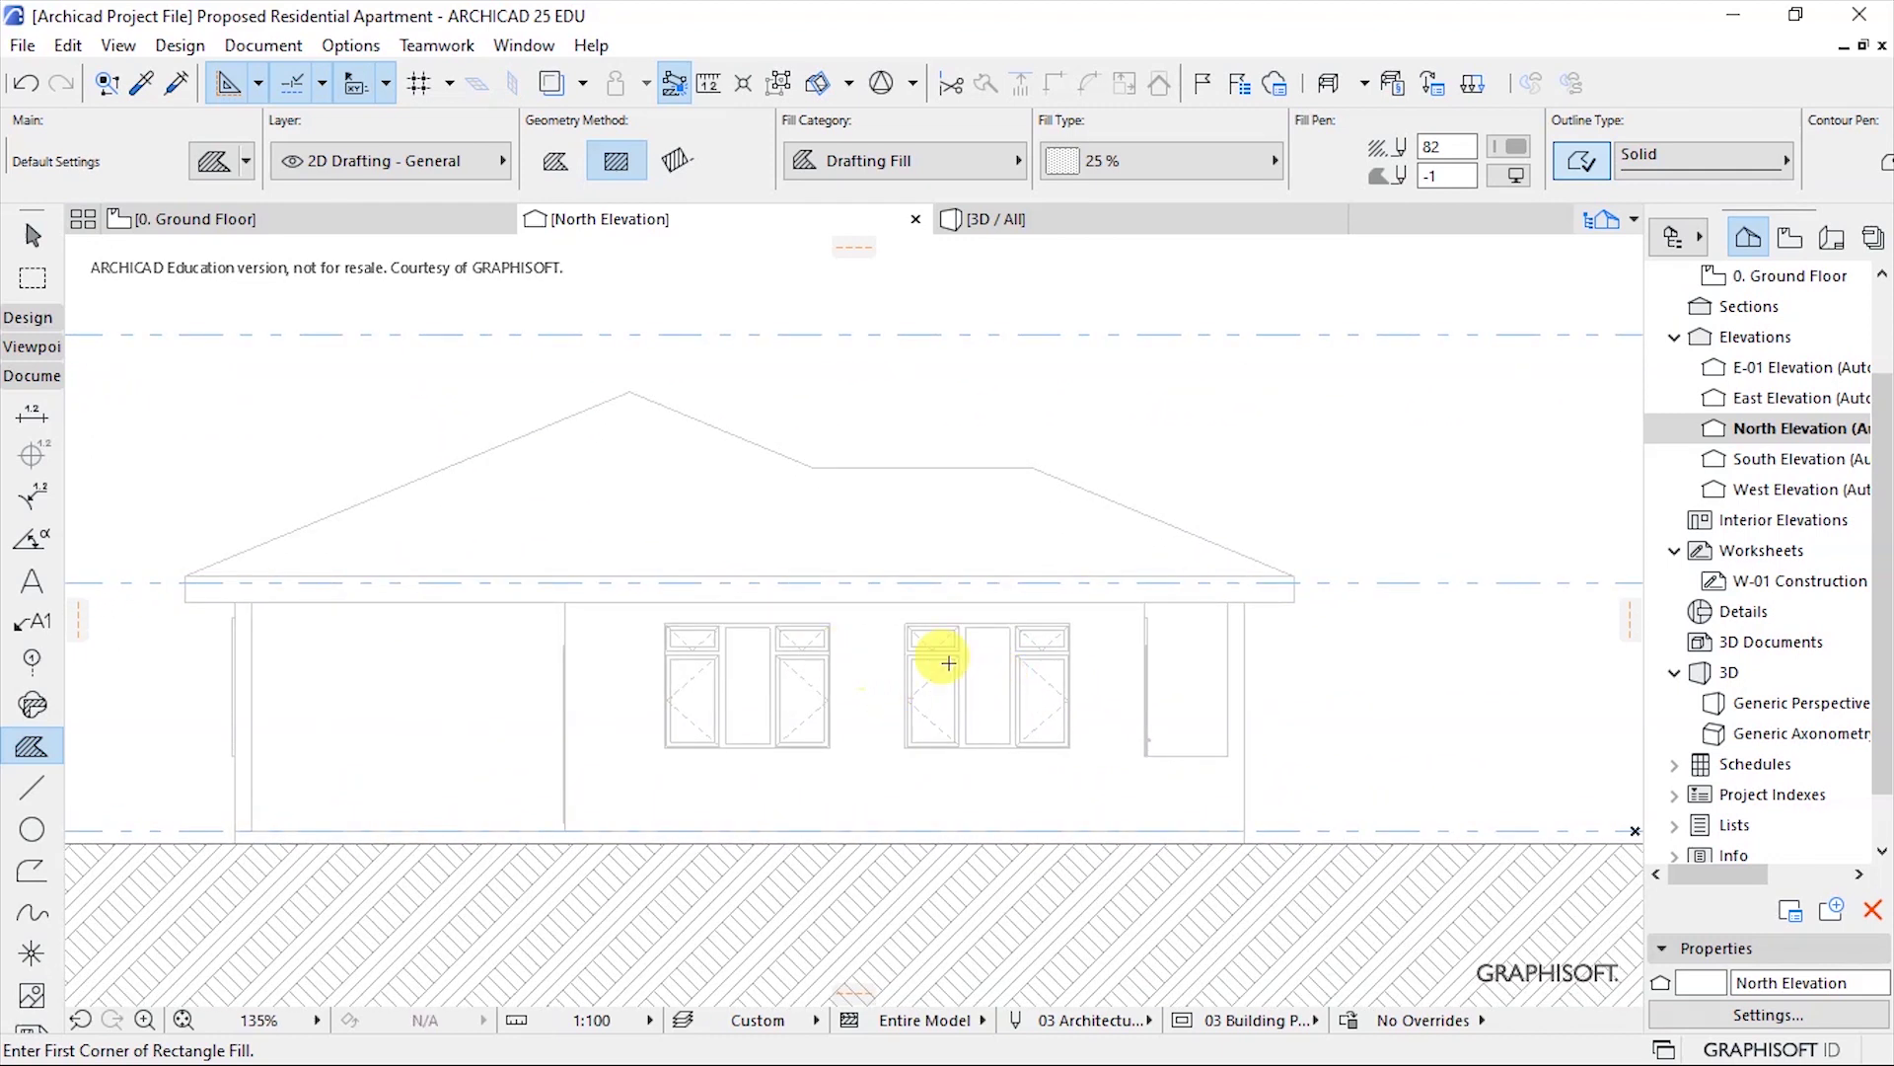
scroll(899, 673, down, 2)
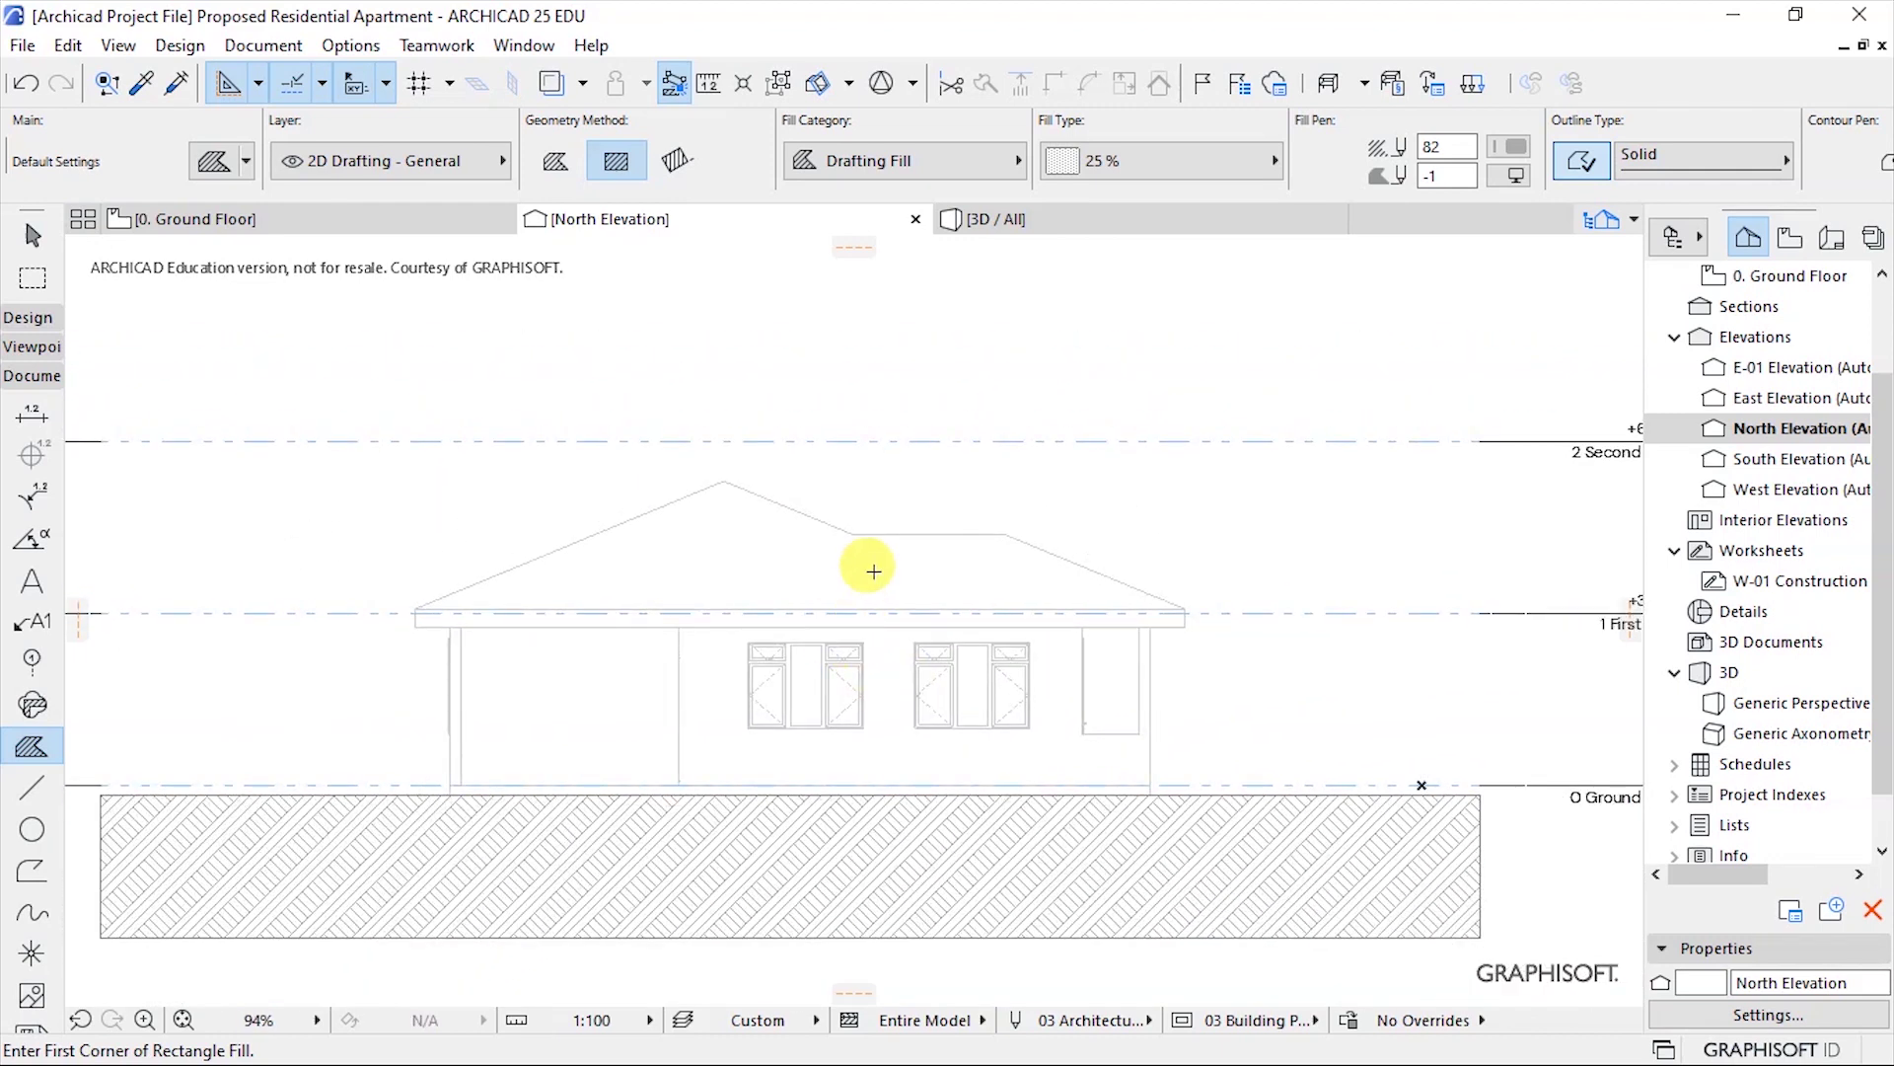
scroll(874, 570, down, 2)
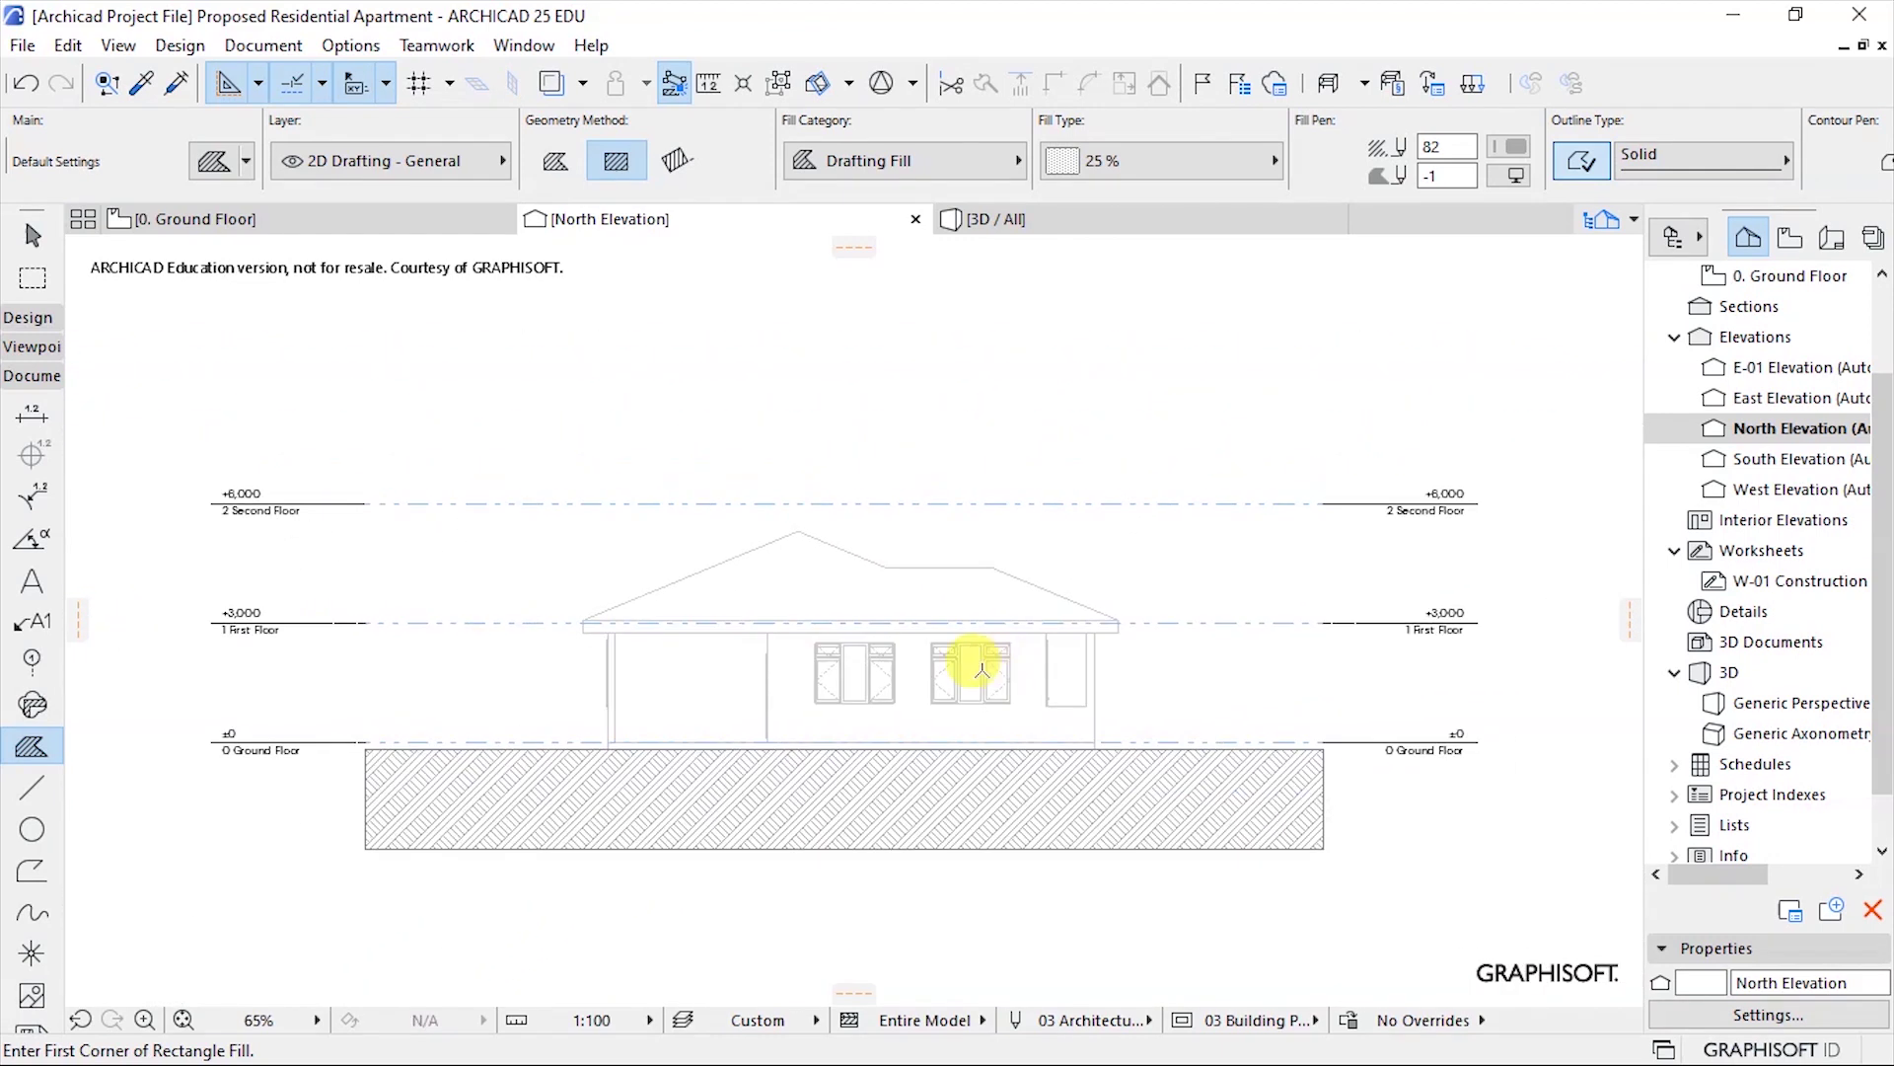
right_click(789, 420)
click(901, 553)
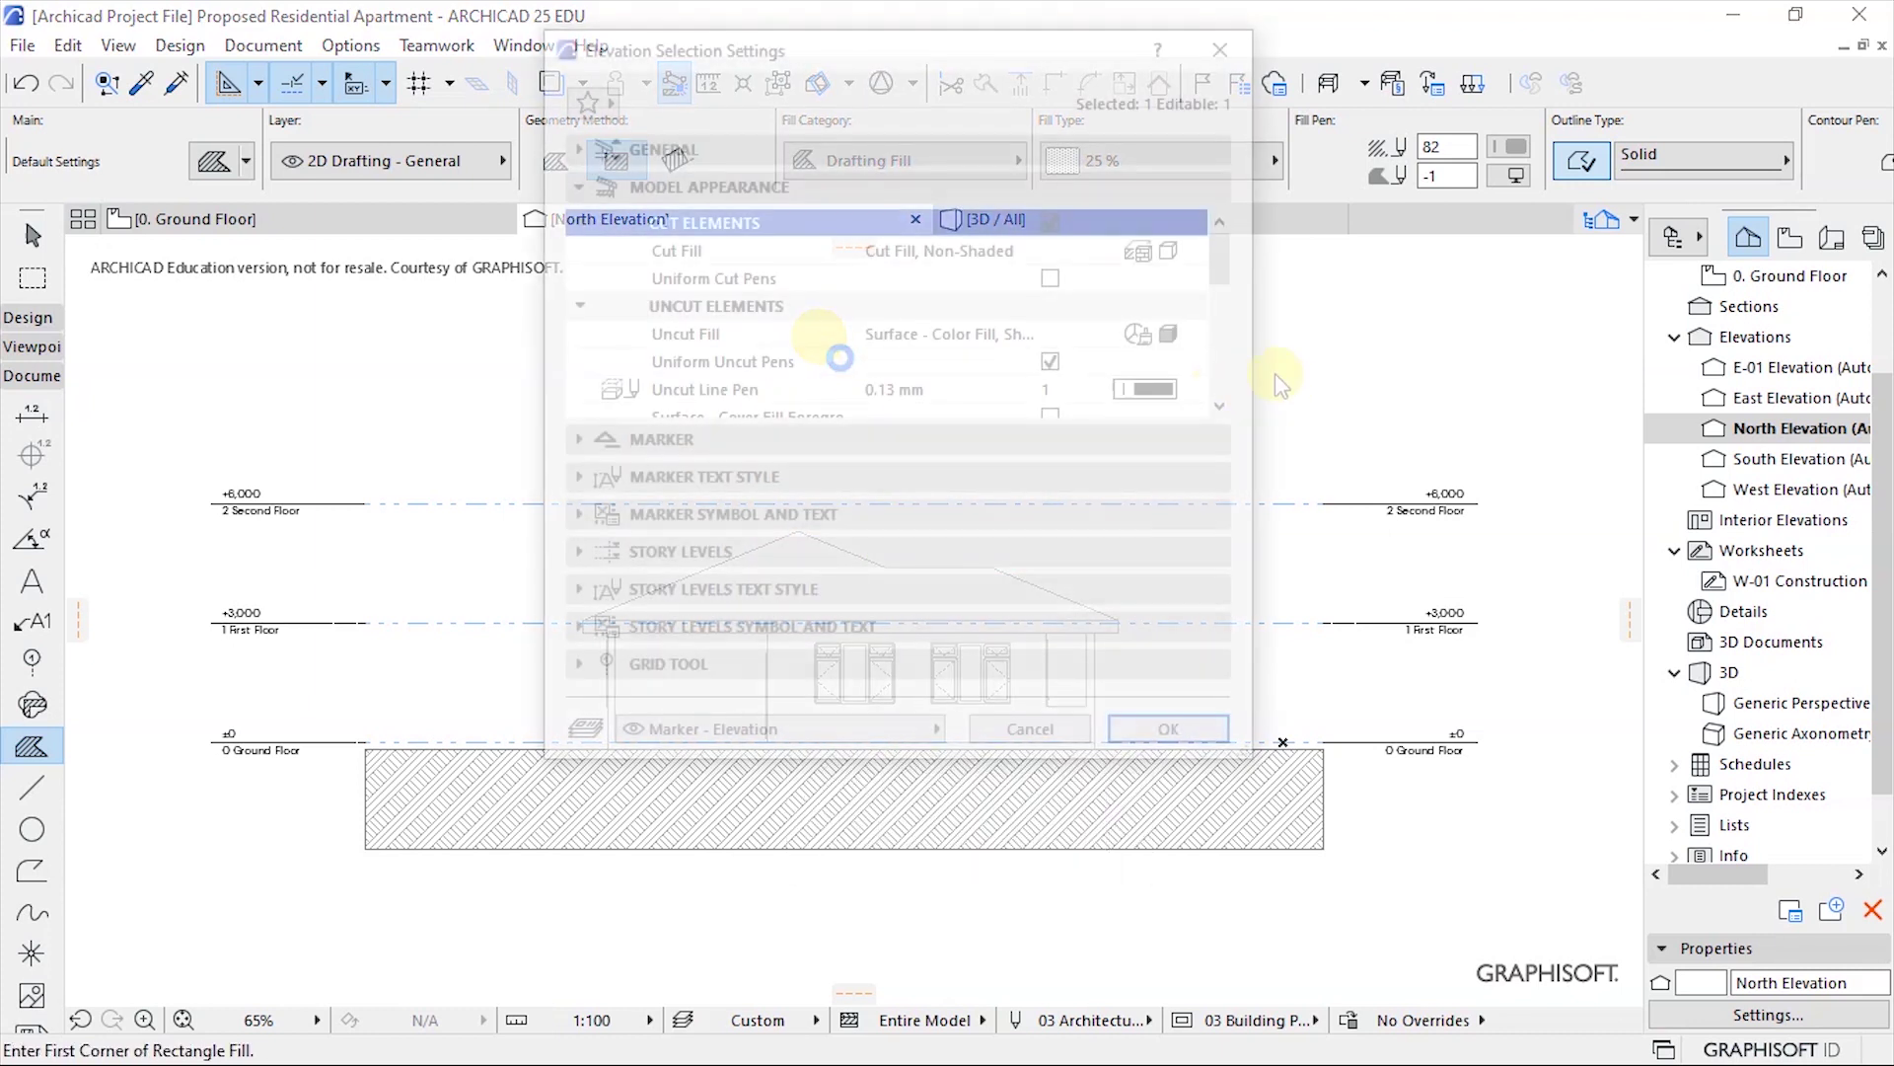
scroll(1135, 395, down, 3)
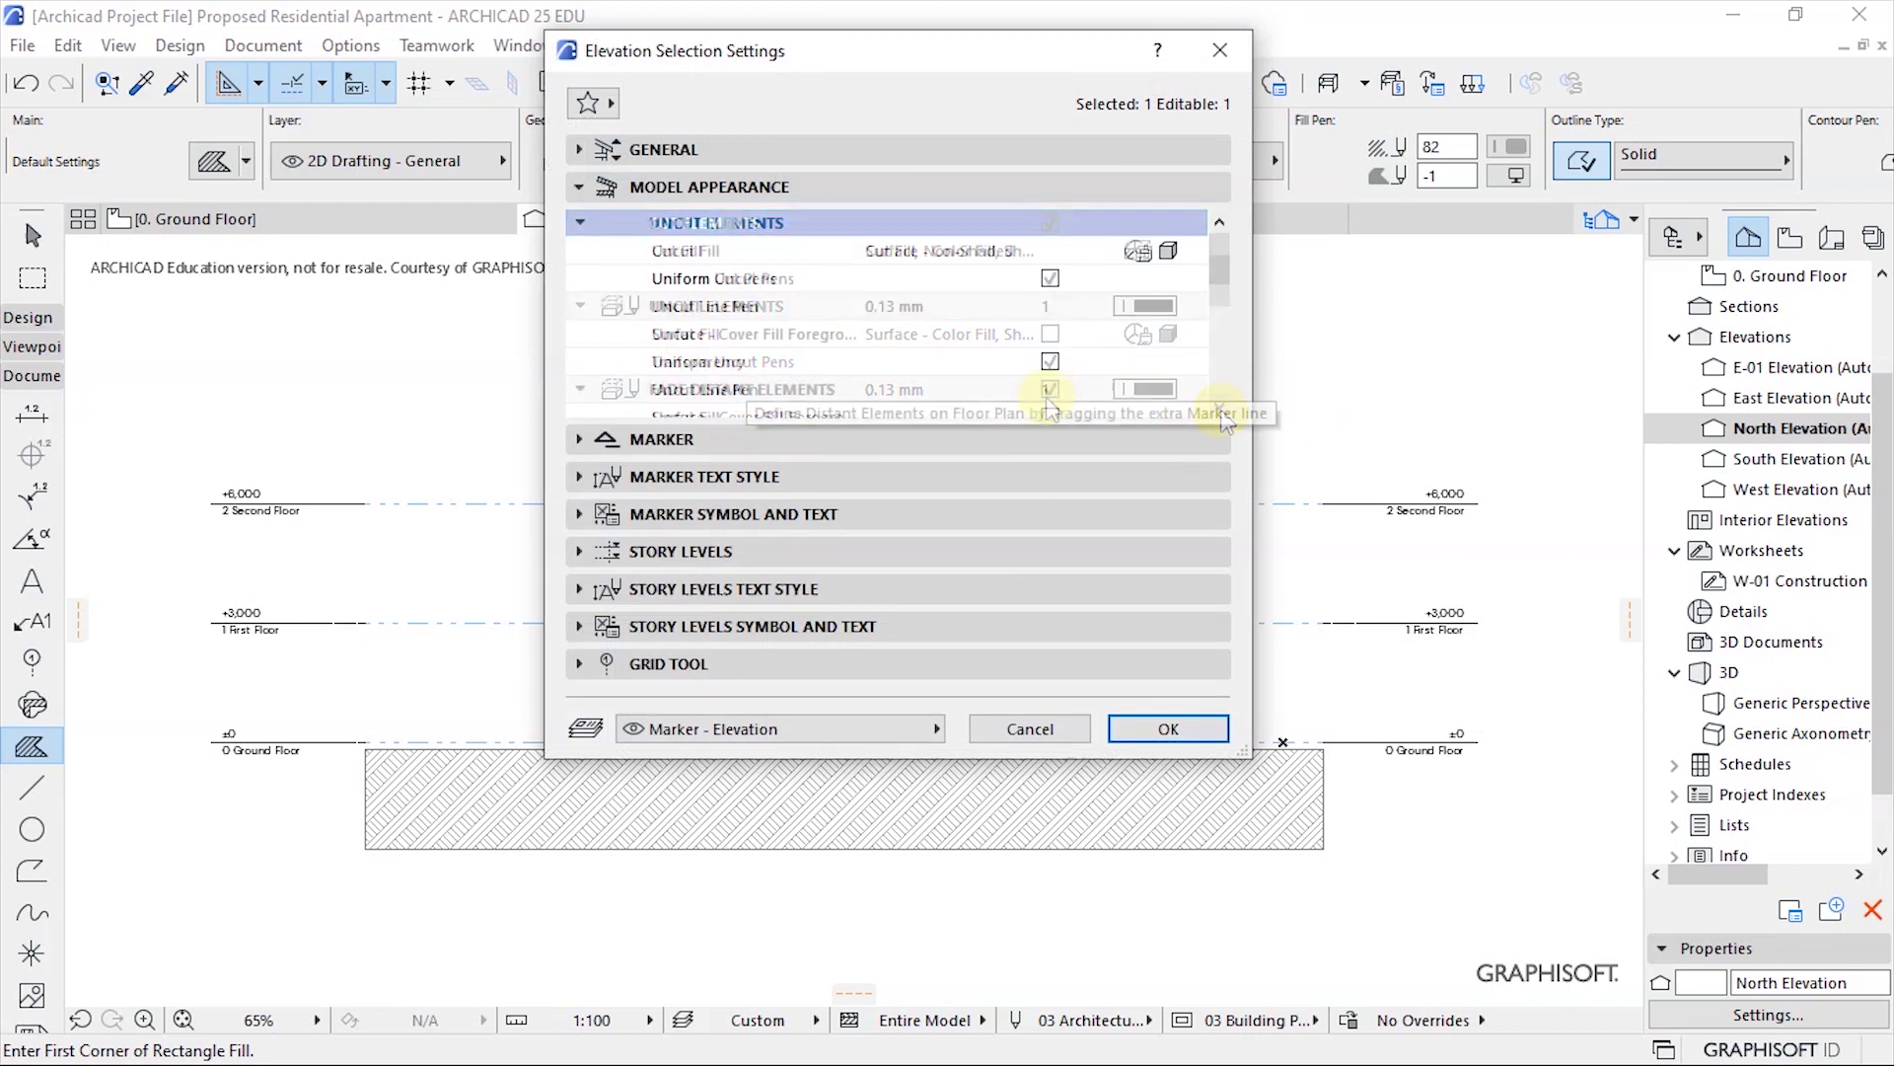
click(1031, 389)
click(1154, 730)
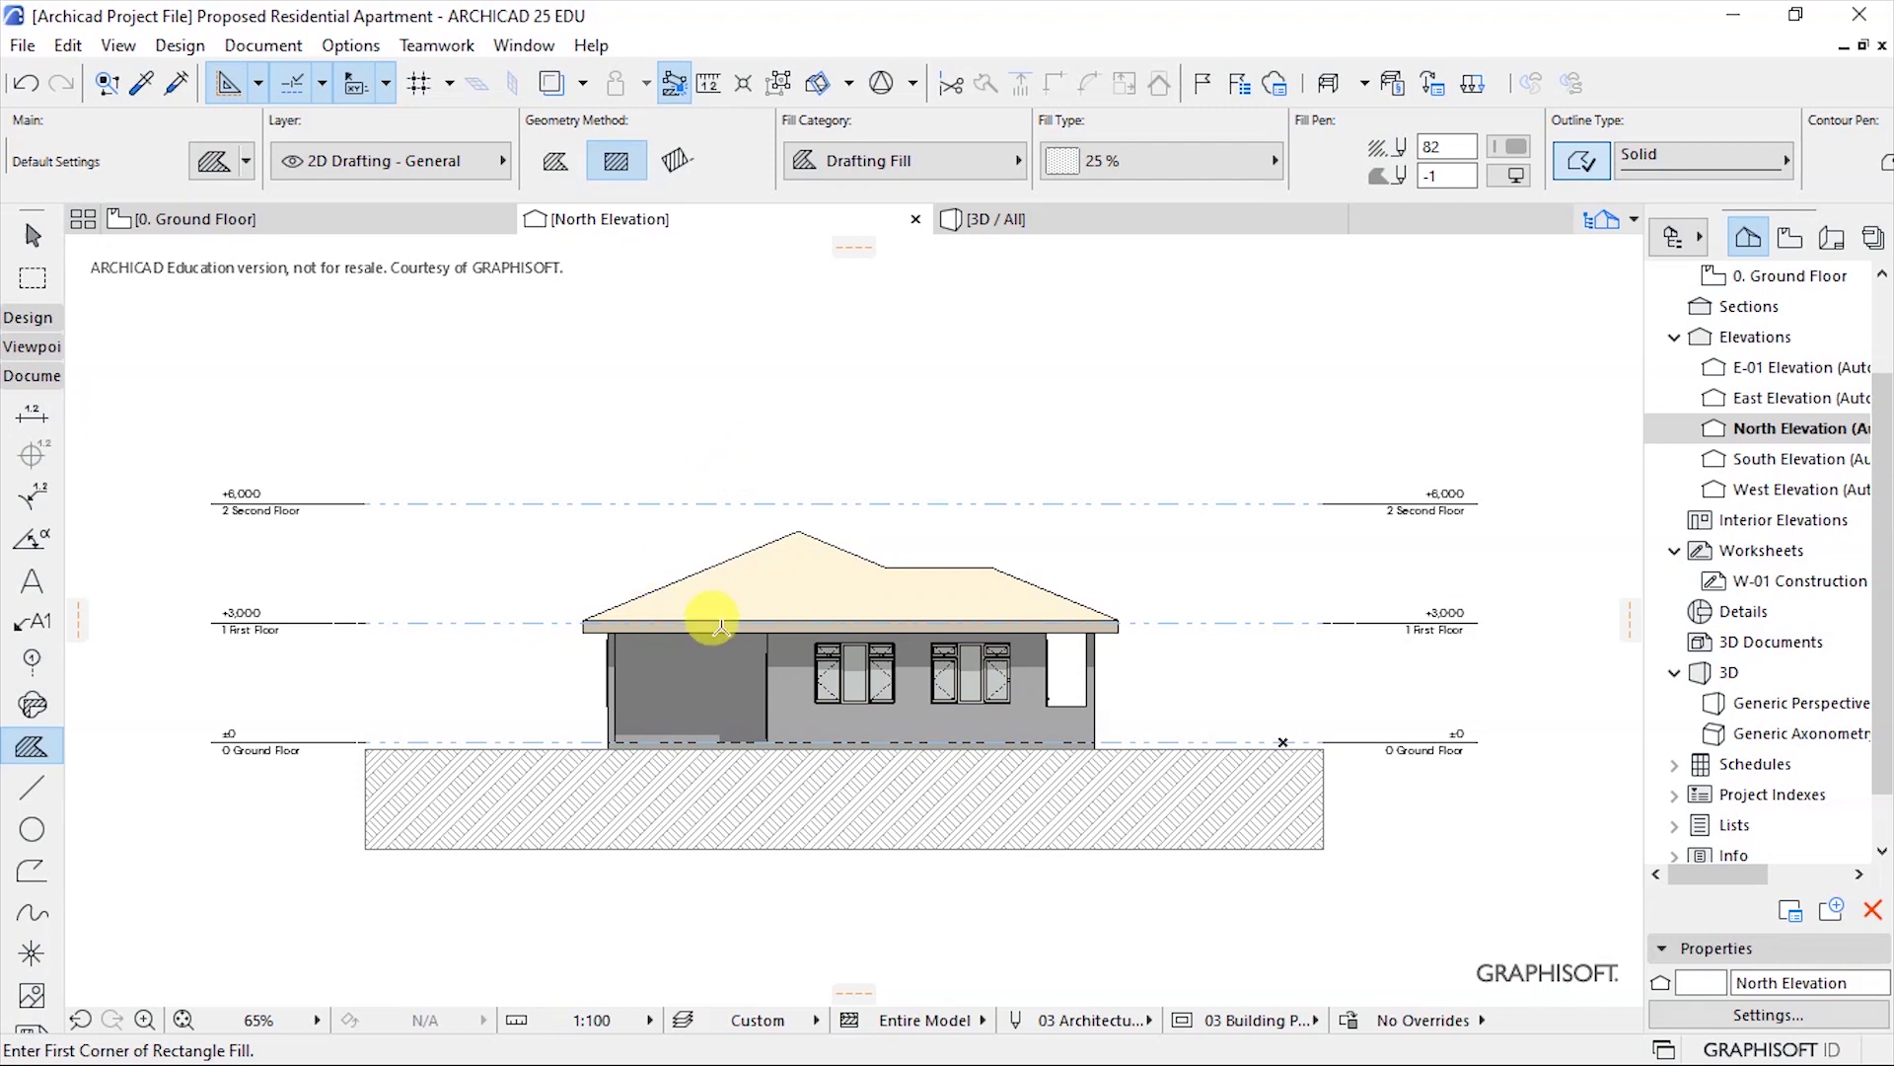
Examine the shadows, uniform line pens and window details on the North Elevation facade.
scroll(680, 685, up, 1)
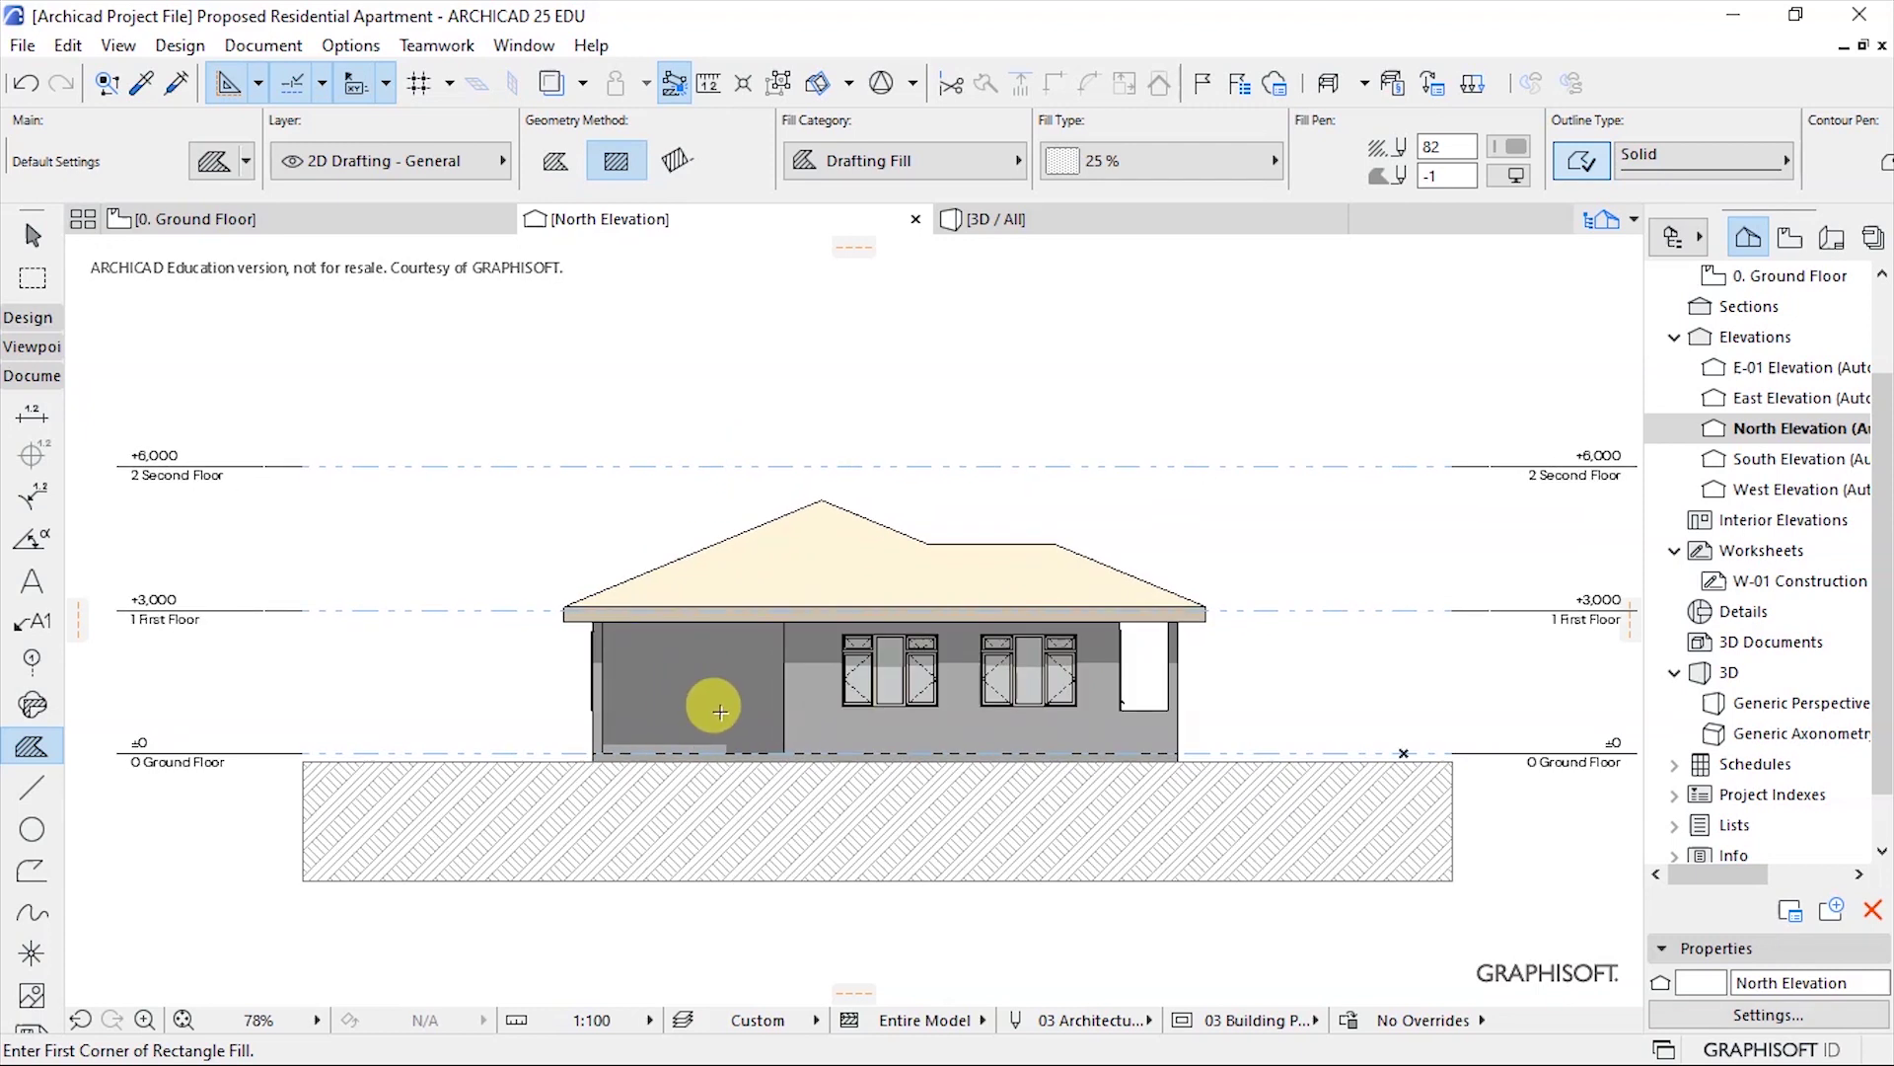
scroll(721, 712, up, 1)
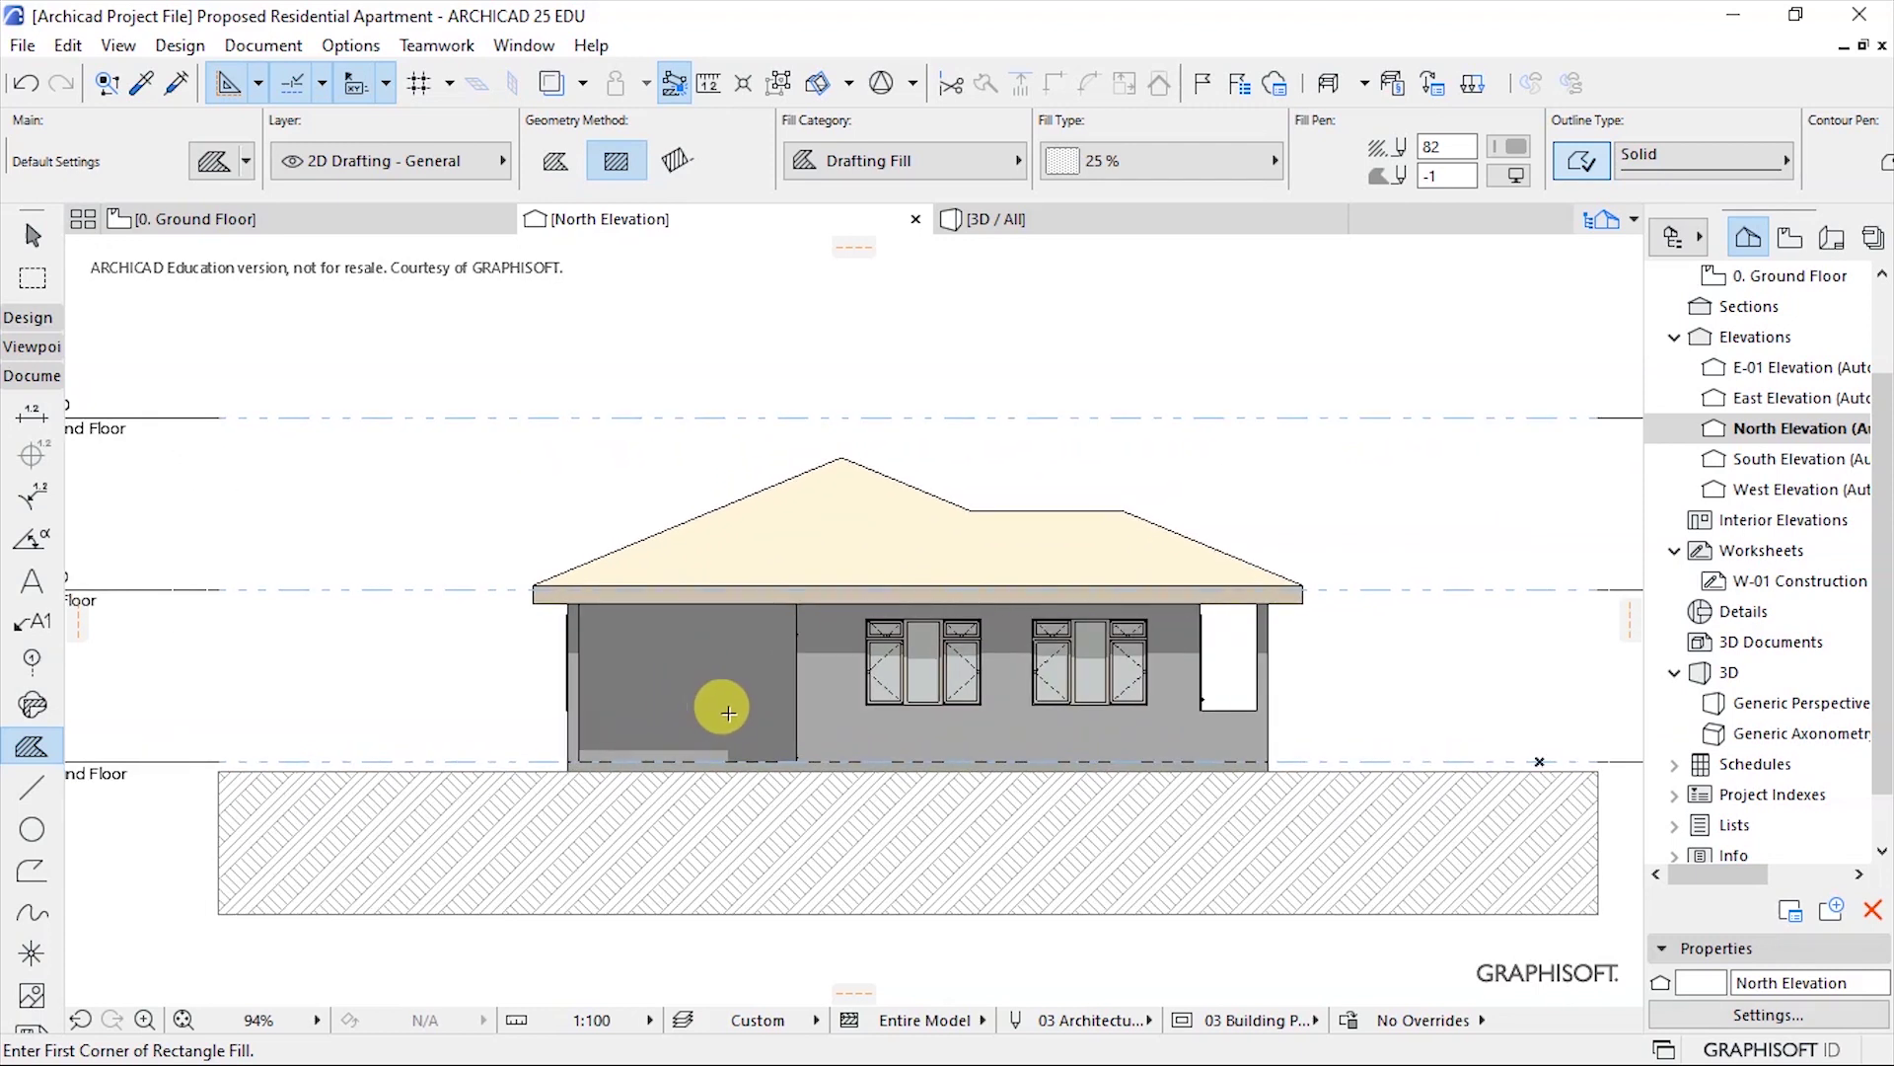
scroll(697, 687, down, 1)
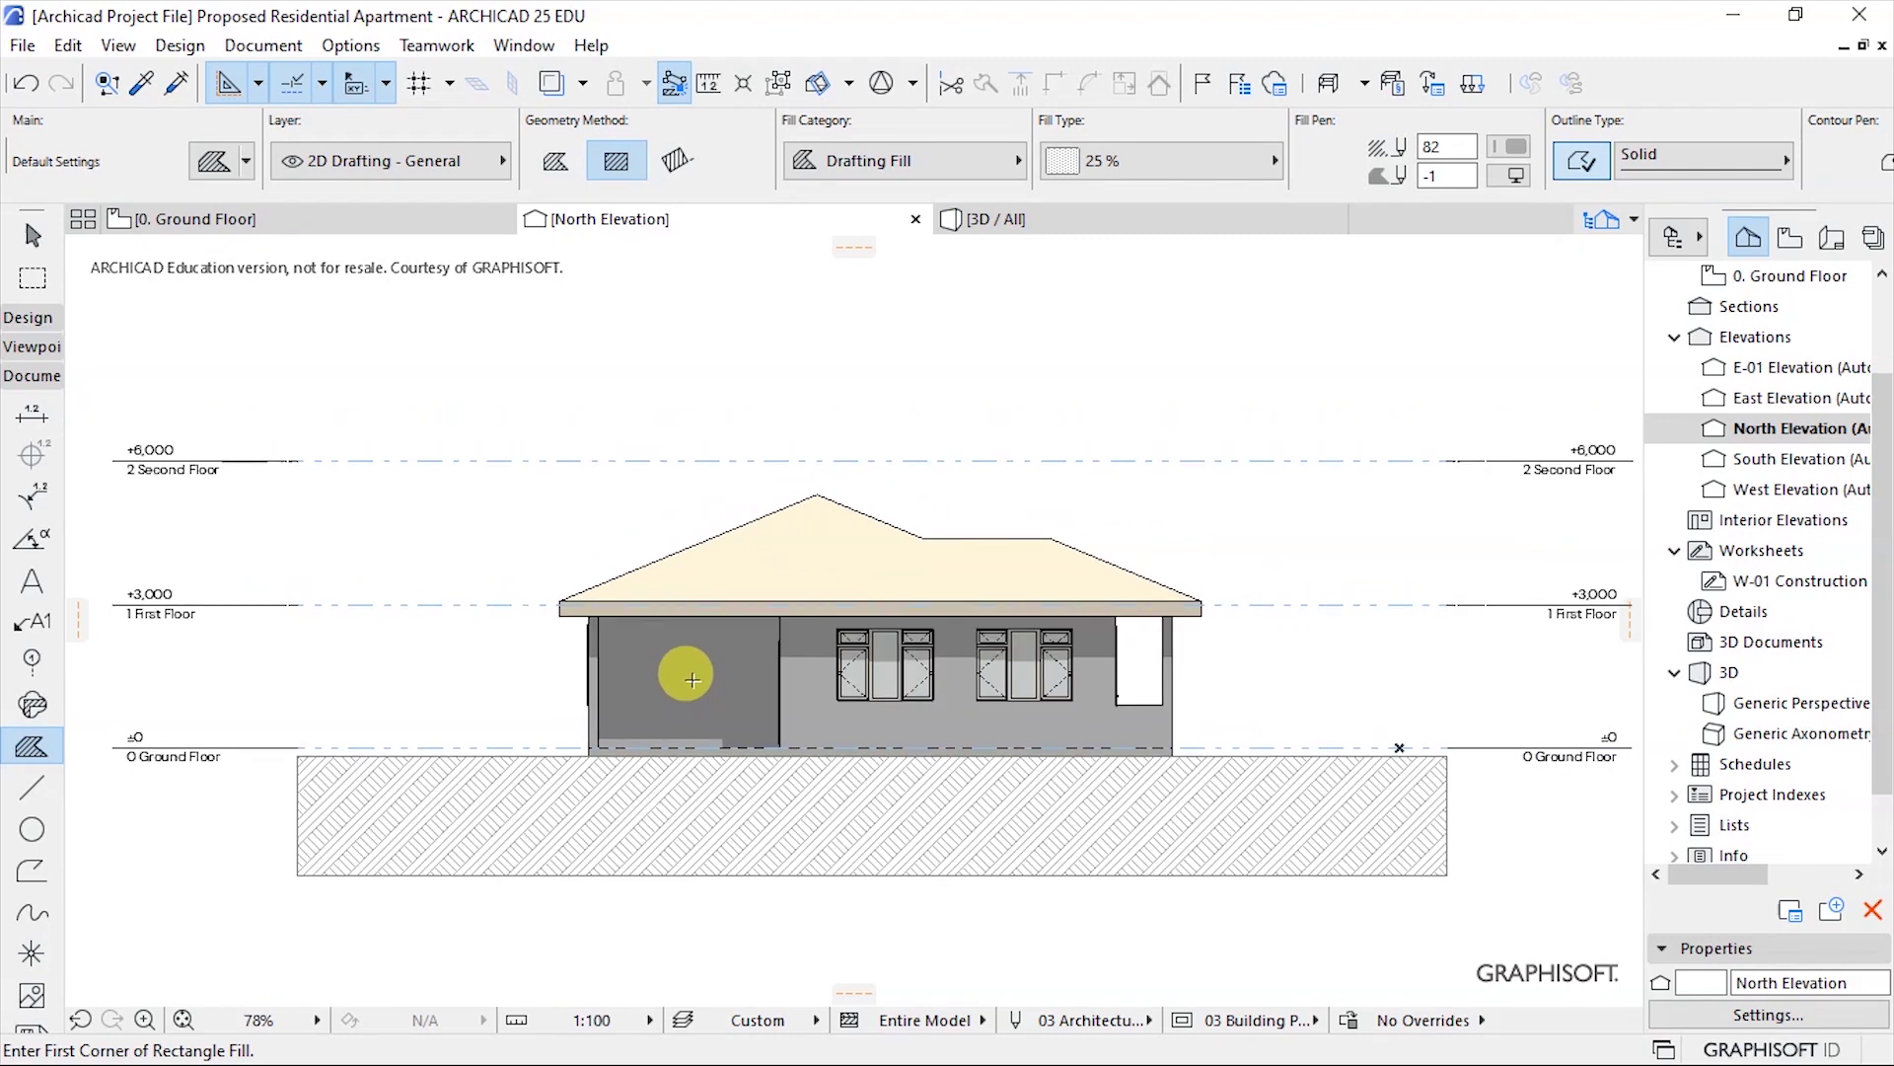
scroll(1044, 676, up, 8)
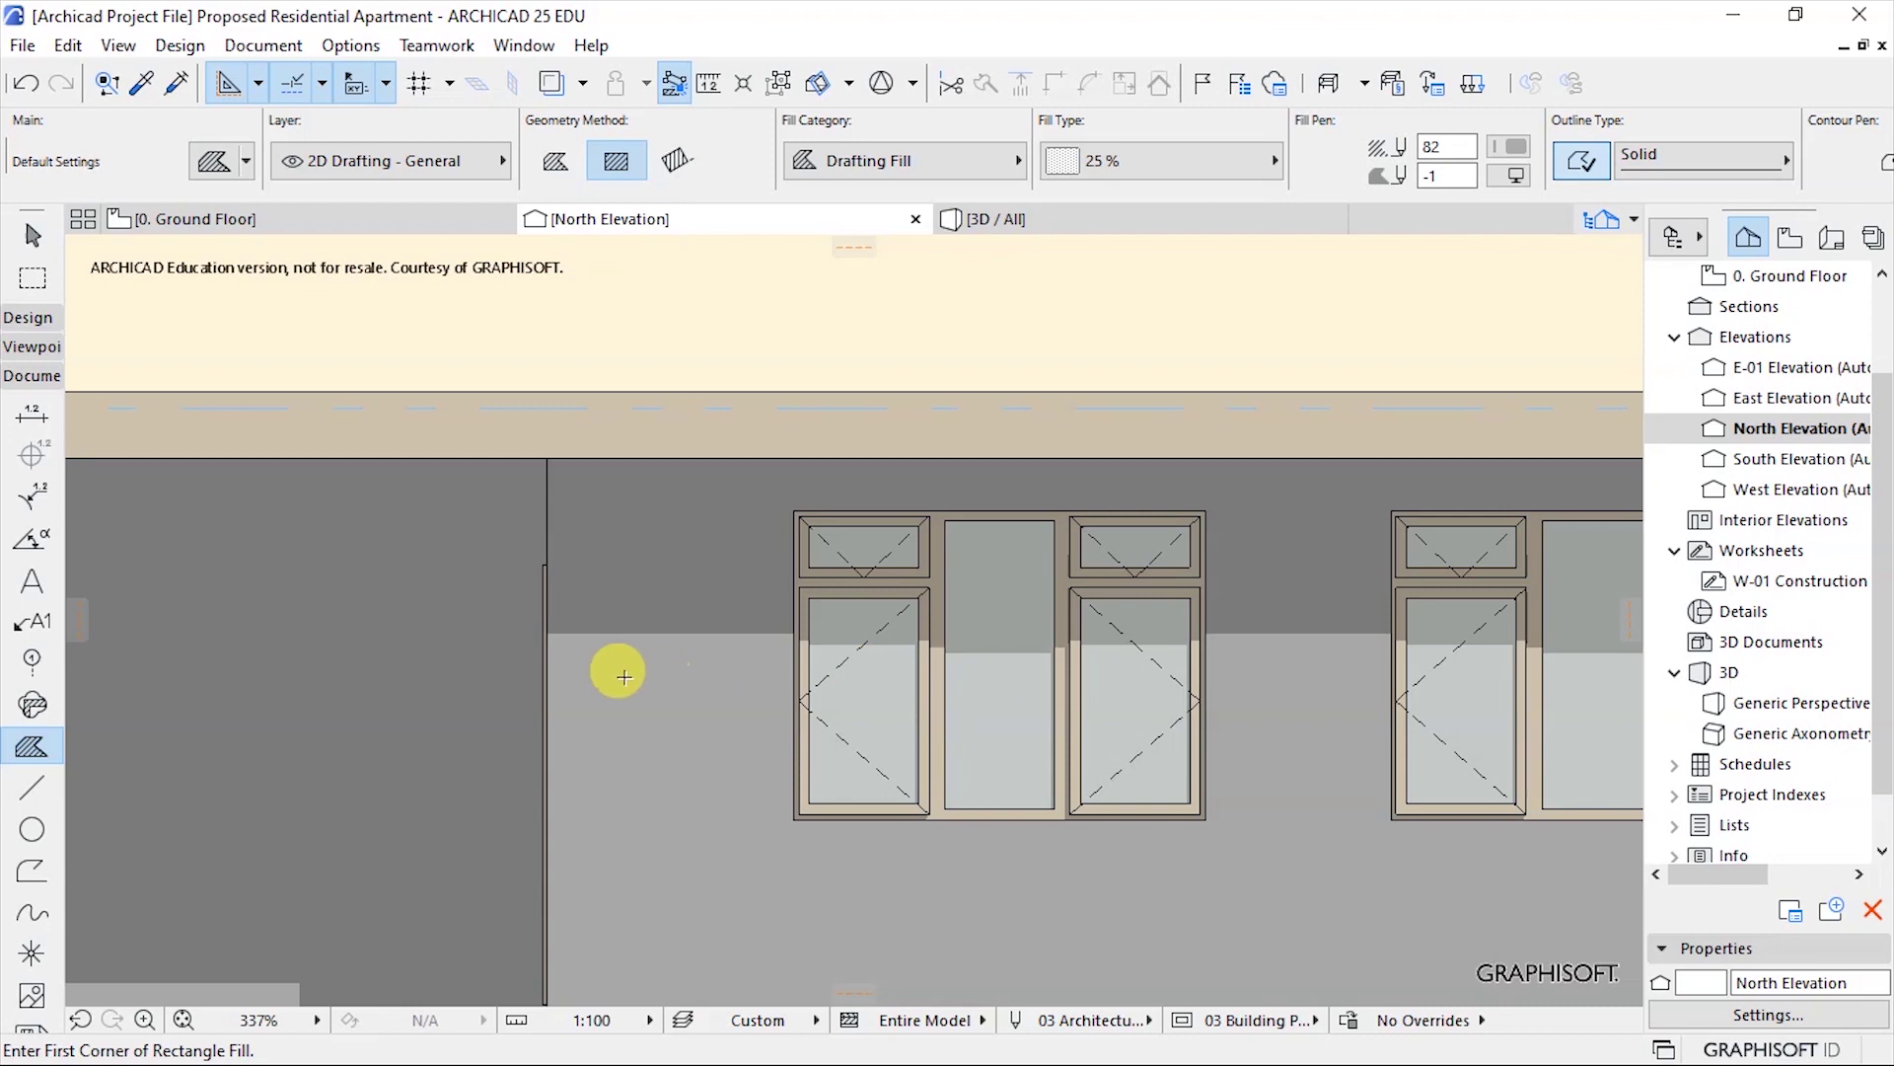
scroll(612, 668, down, 2)
scroll(1184, 680, down, 3)
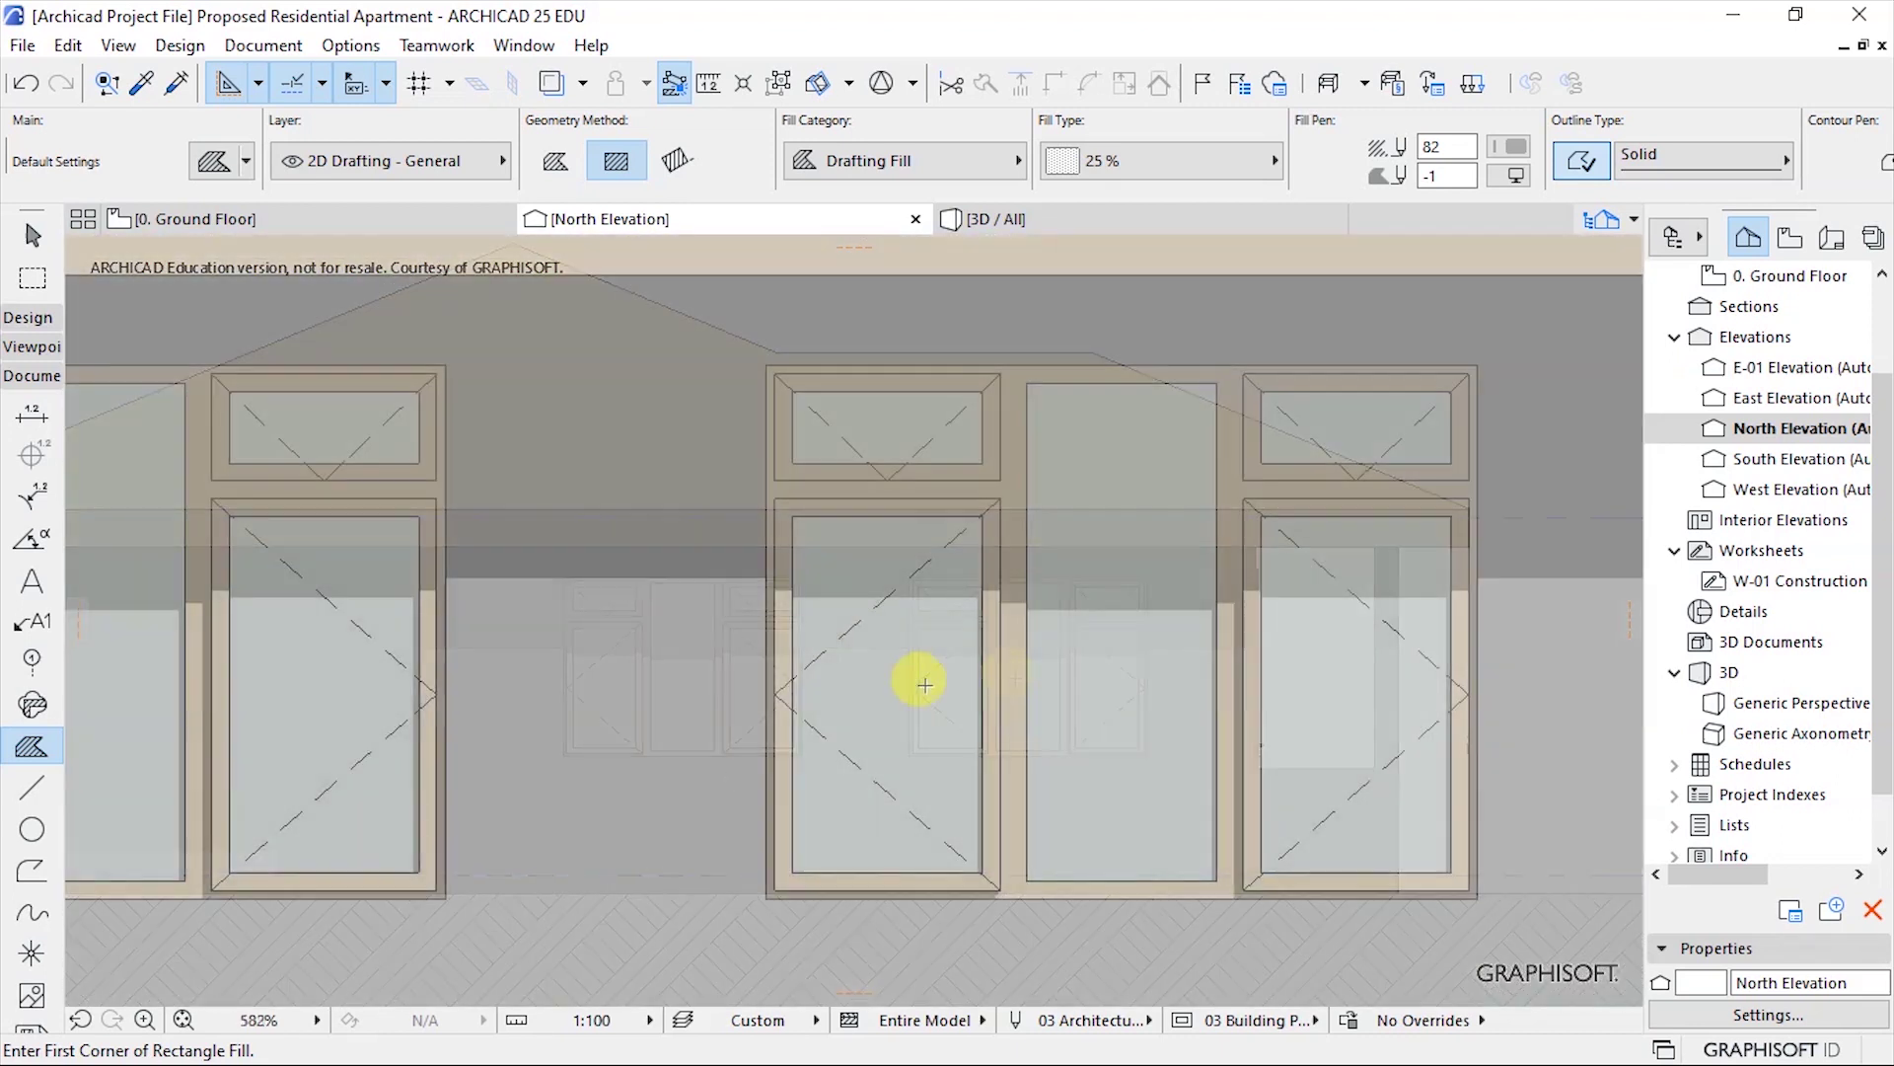
Turn on Surface - Cover Fill Foreground for uncut elements in the North Elevation's Model Appearance settings and inspect the facade.
scroll(671, 716, down, 1)
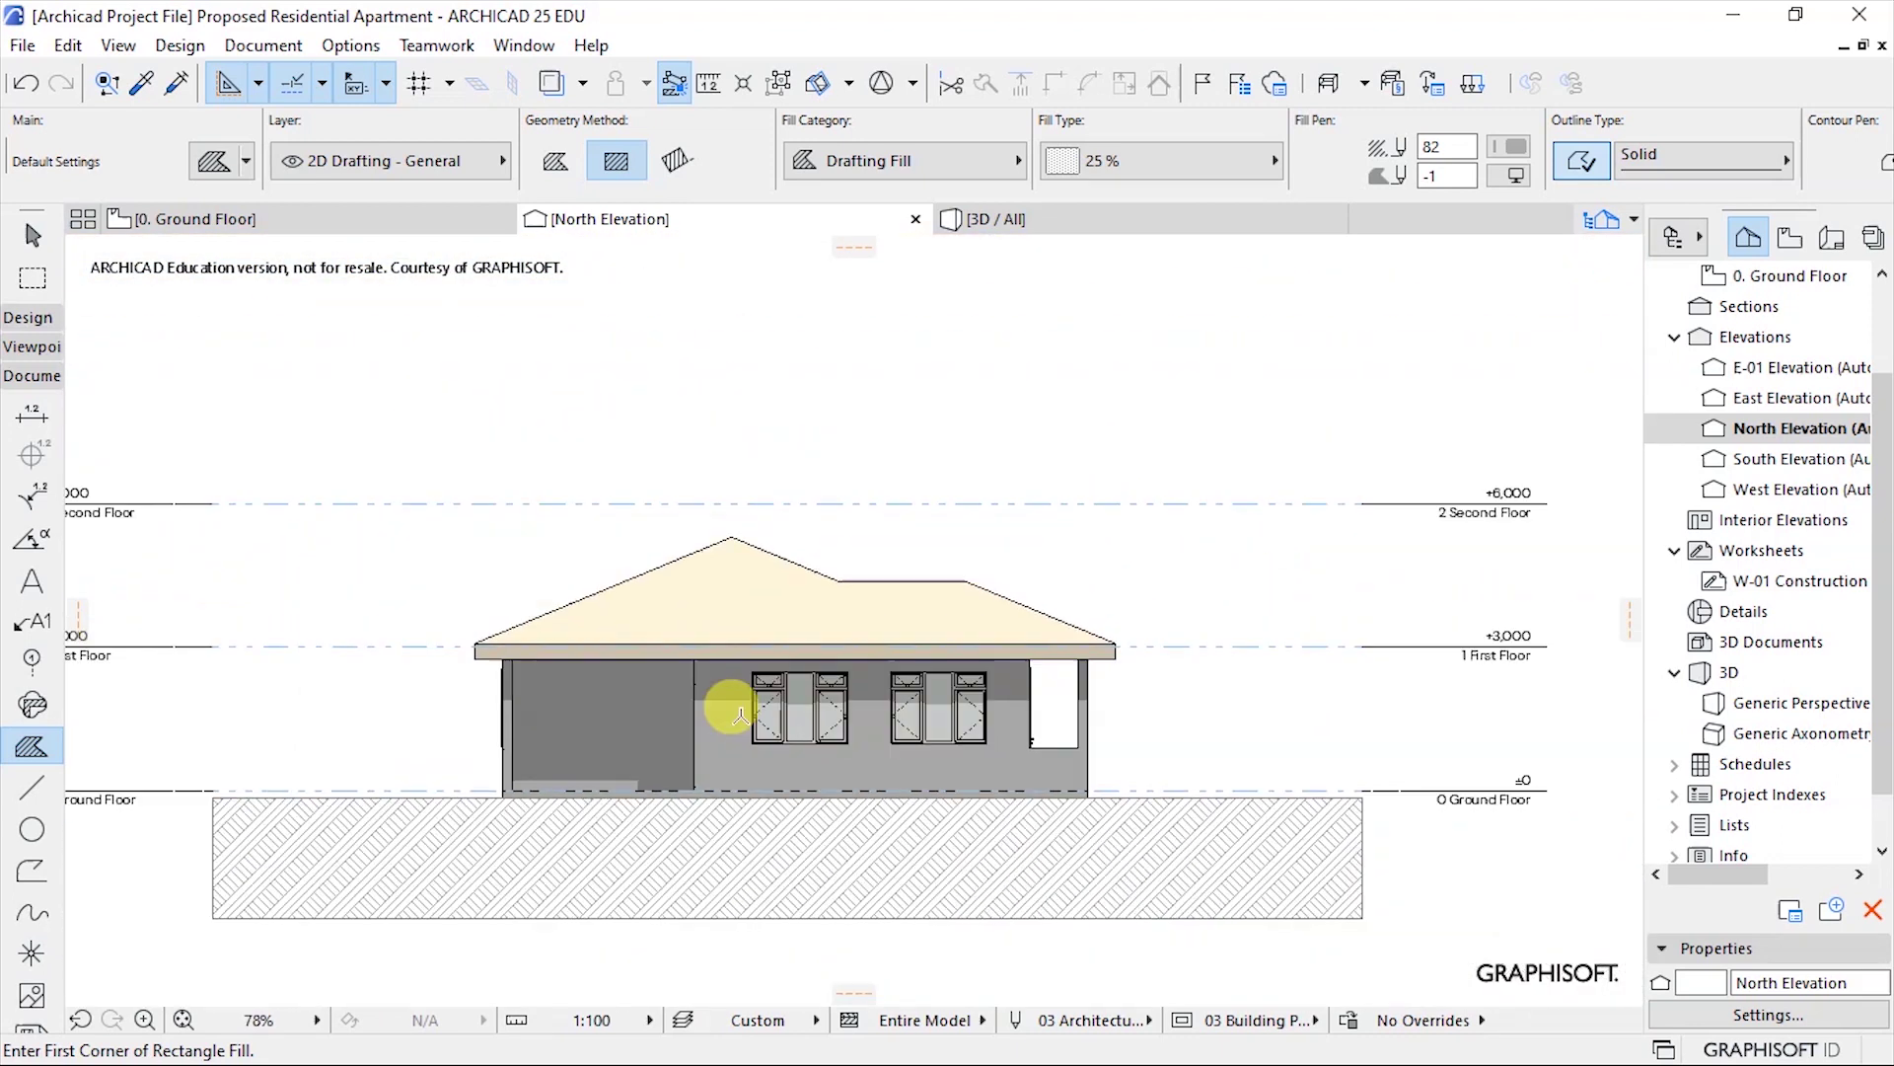
scroll(727, 681, up, 3)
scroll(888, 661, down, 6)
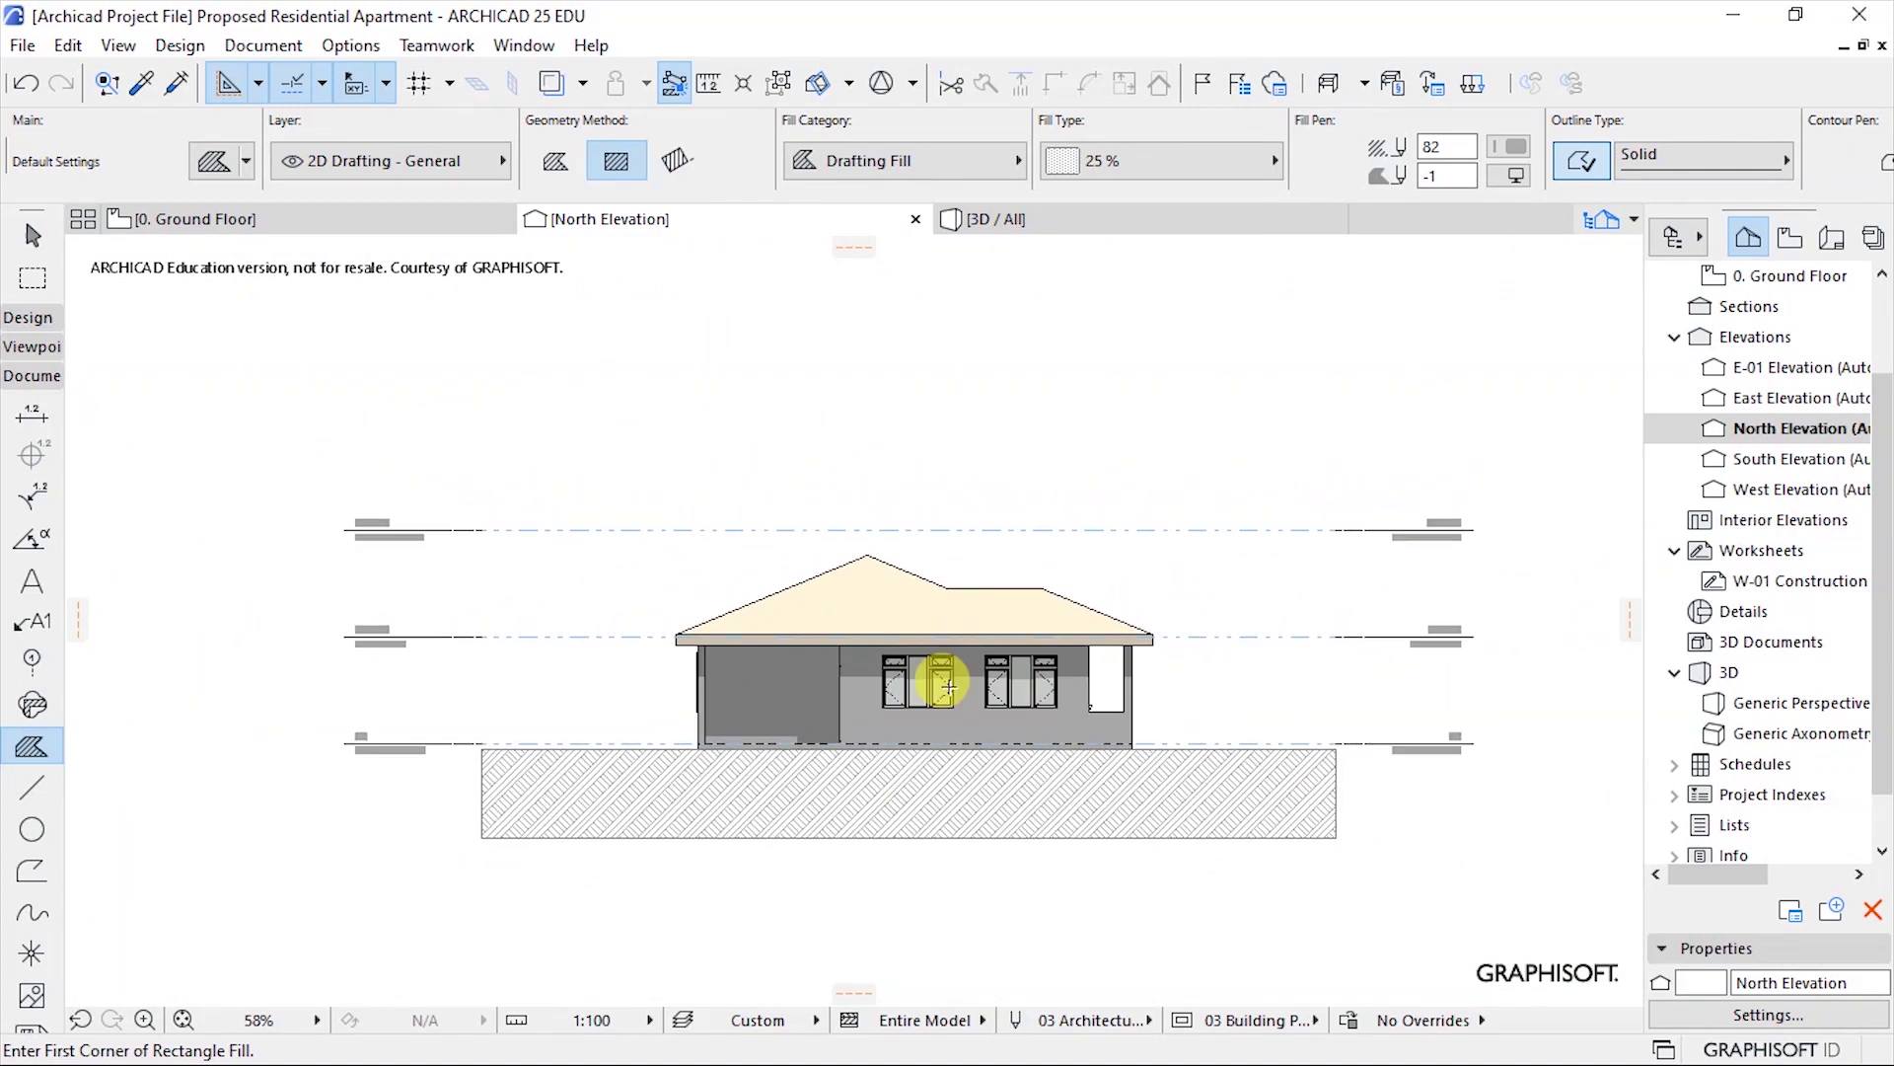
scroll(1086, 671, up, 2)
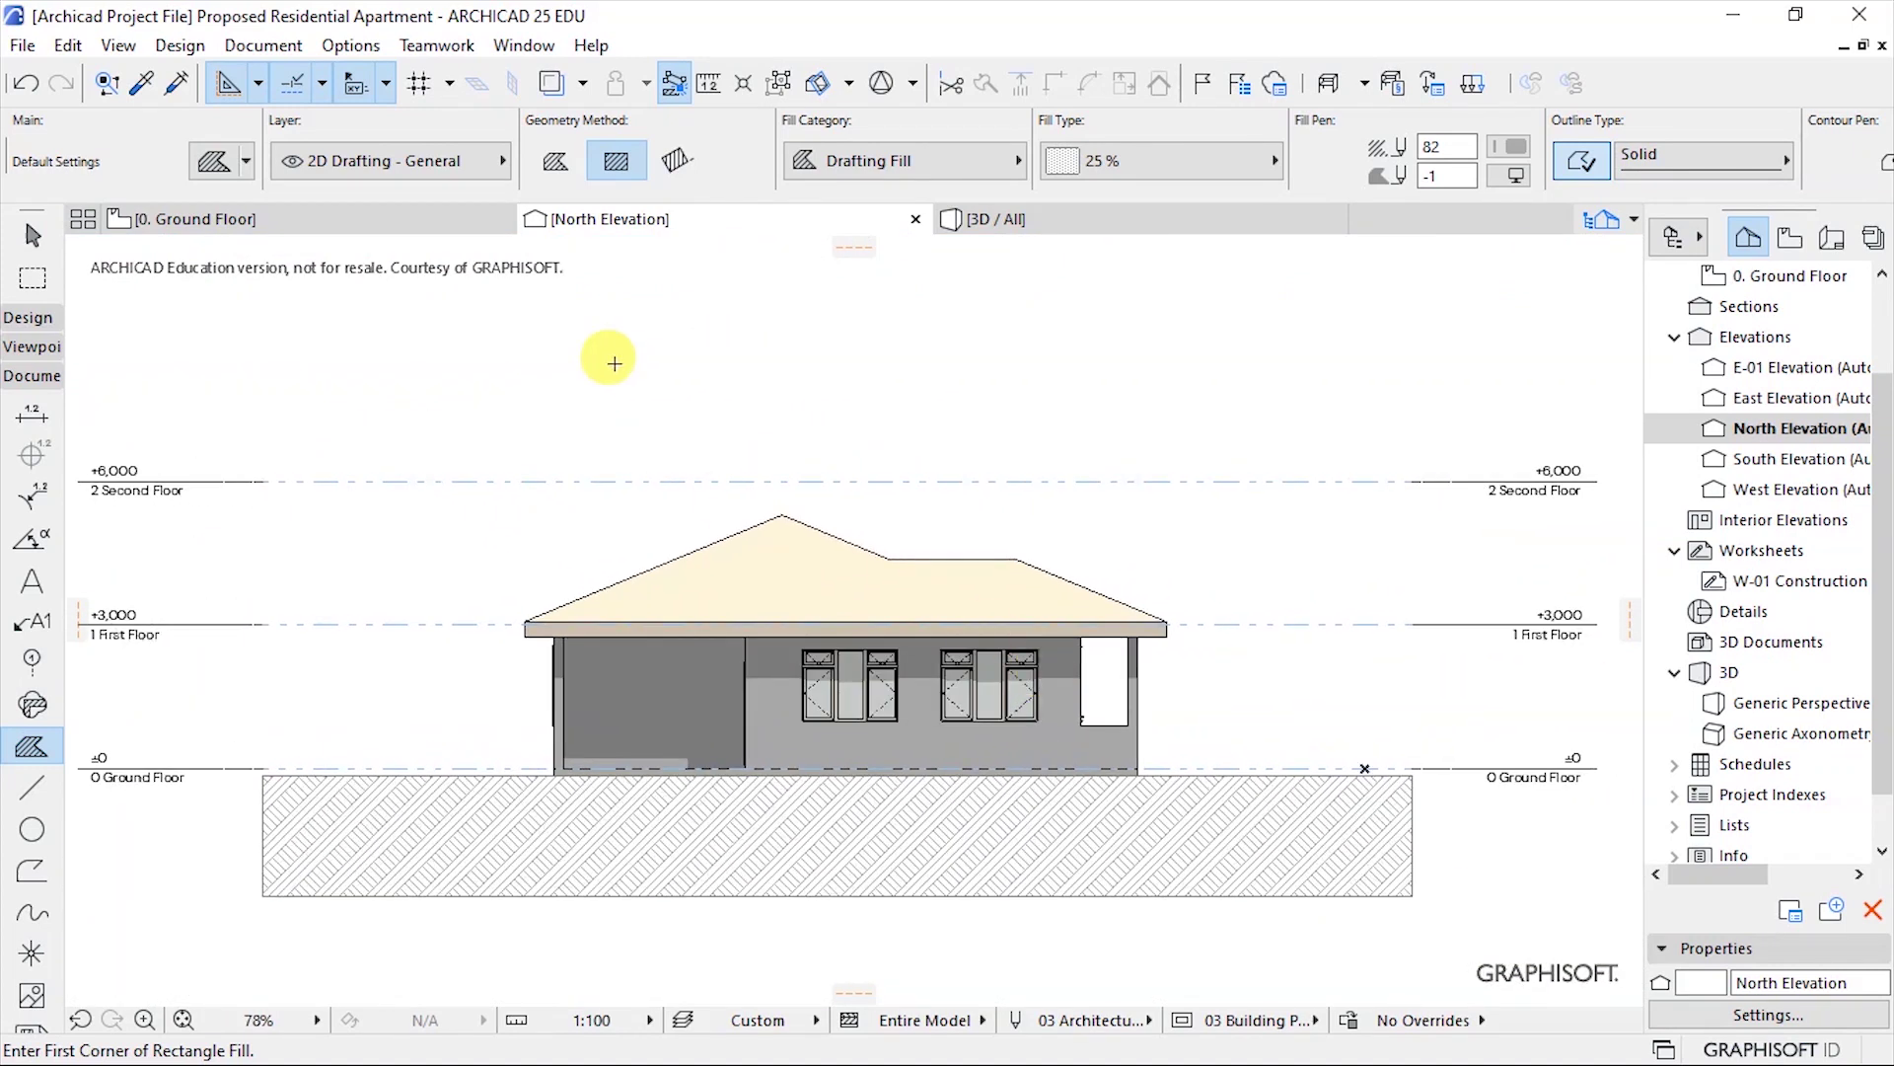
right_click(829, 343)
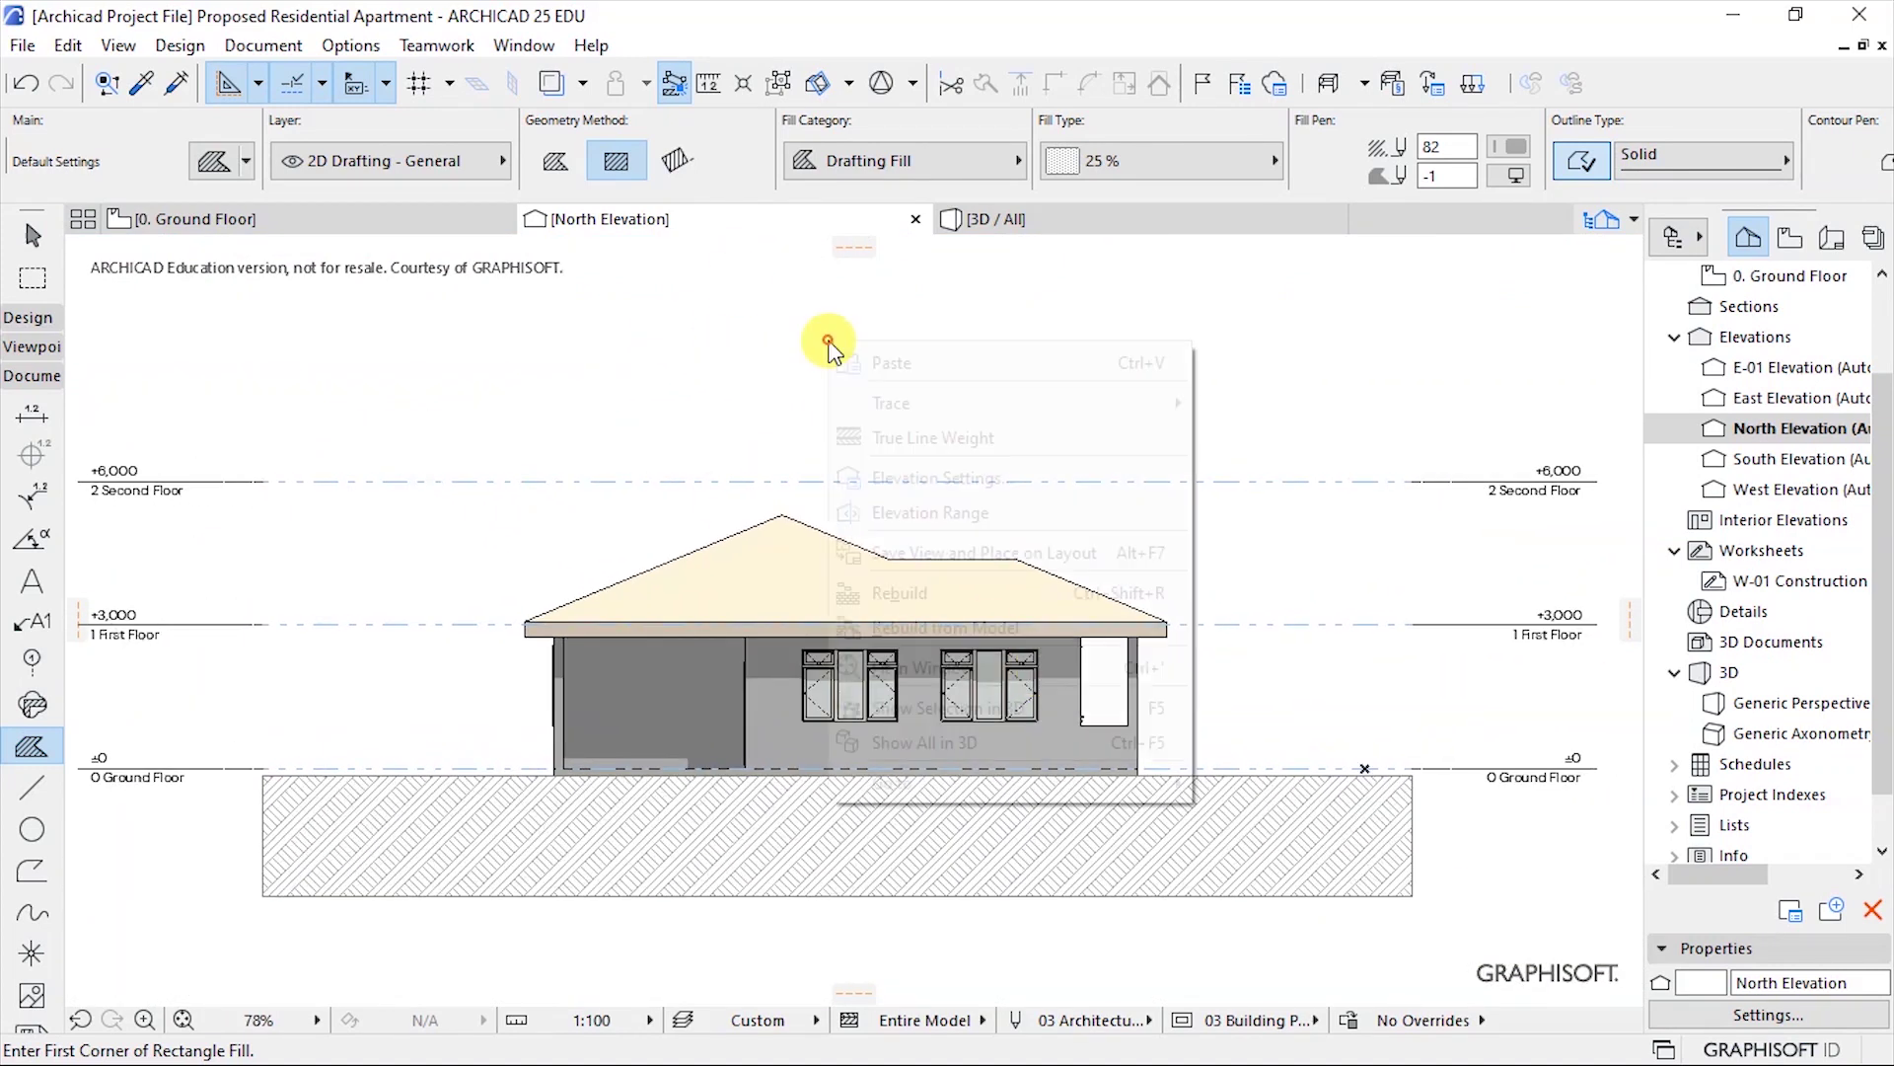
click(963, 481)
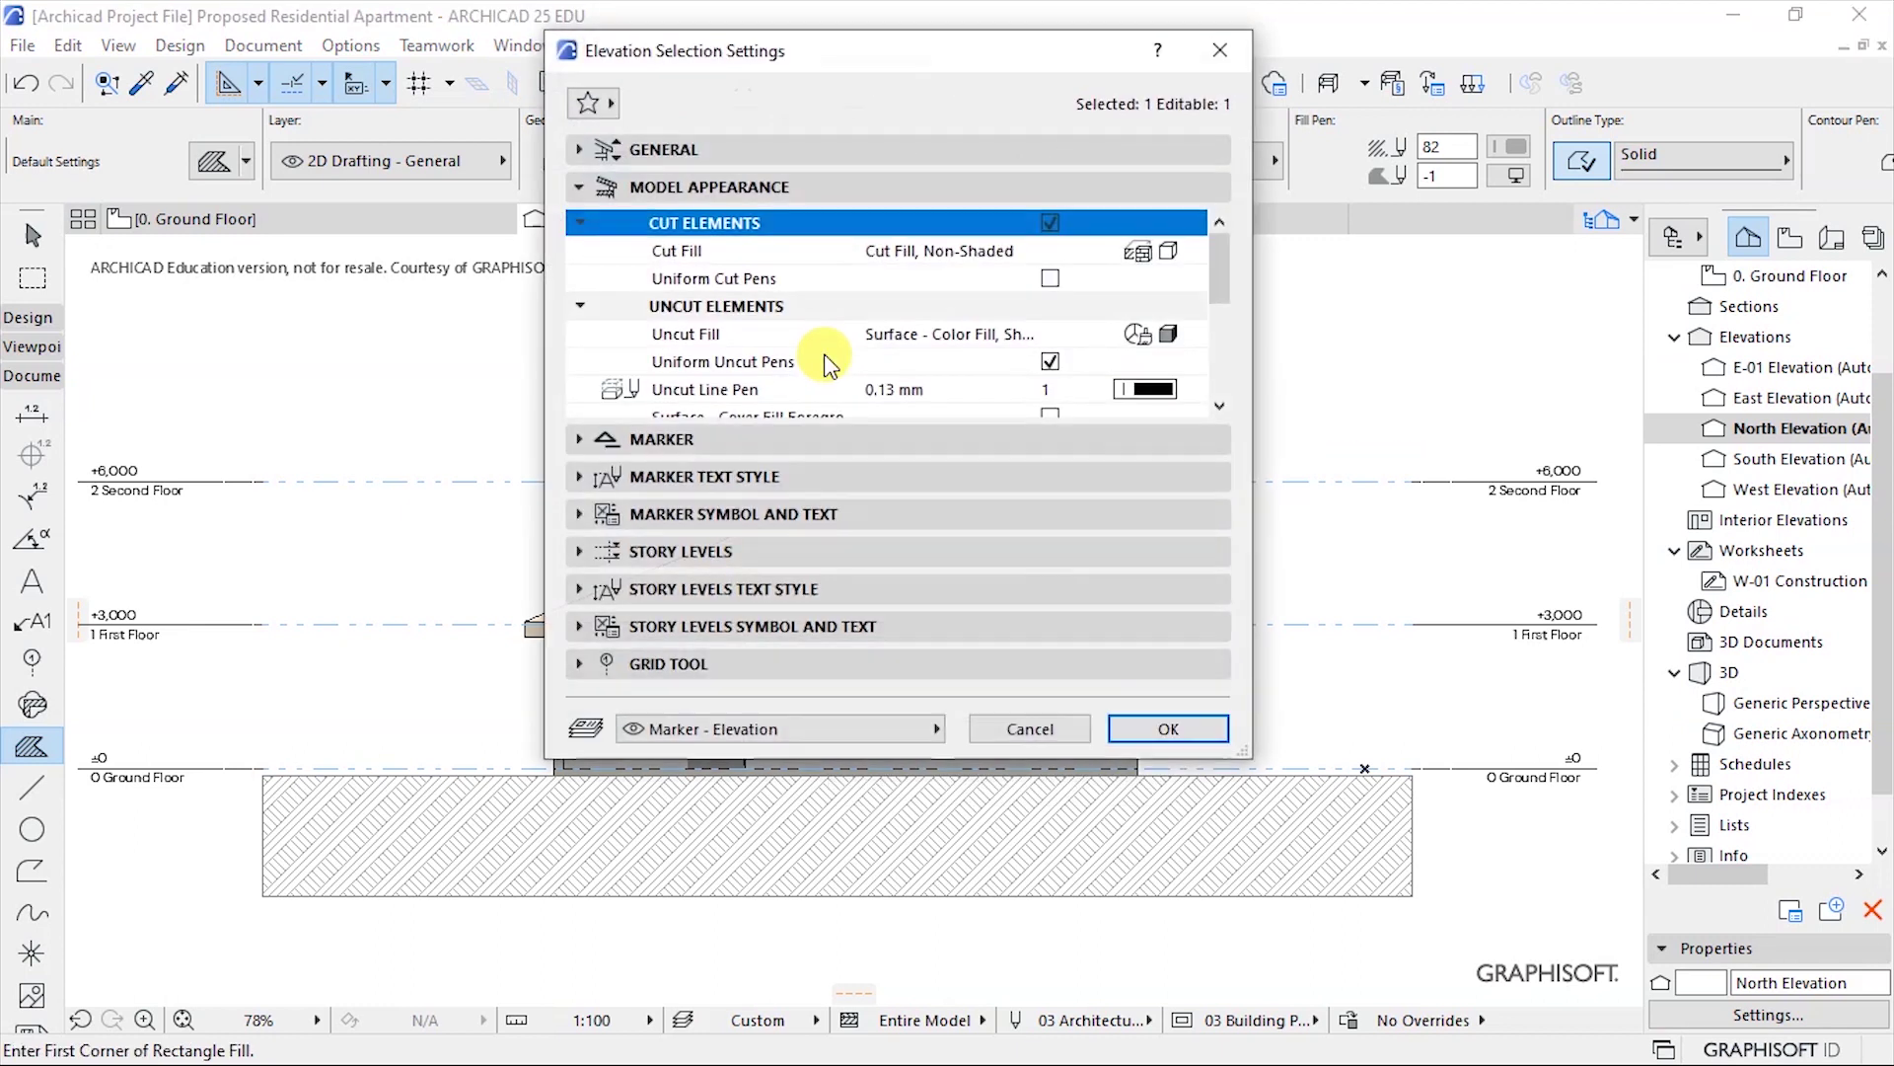
scroll(824, 363, down, 1)
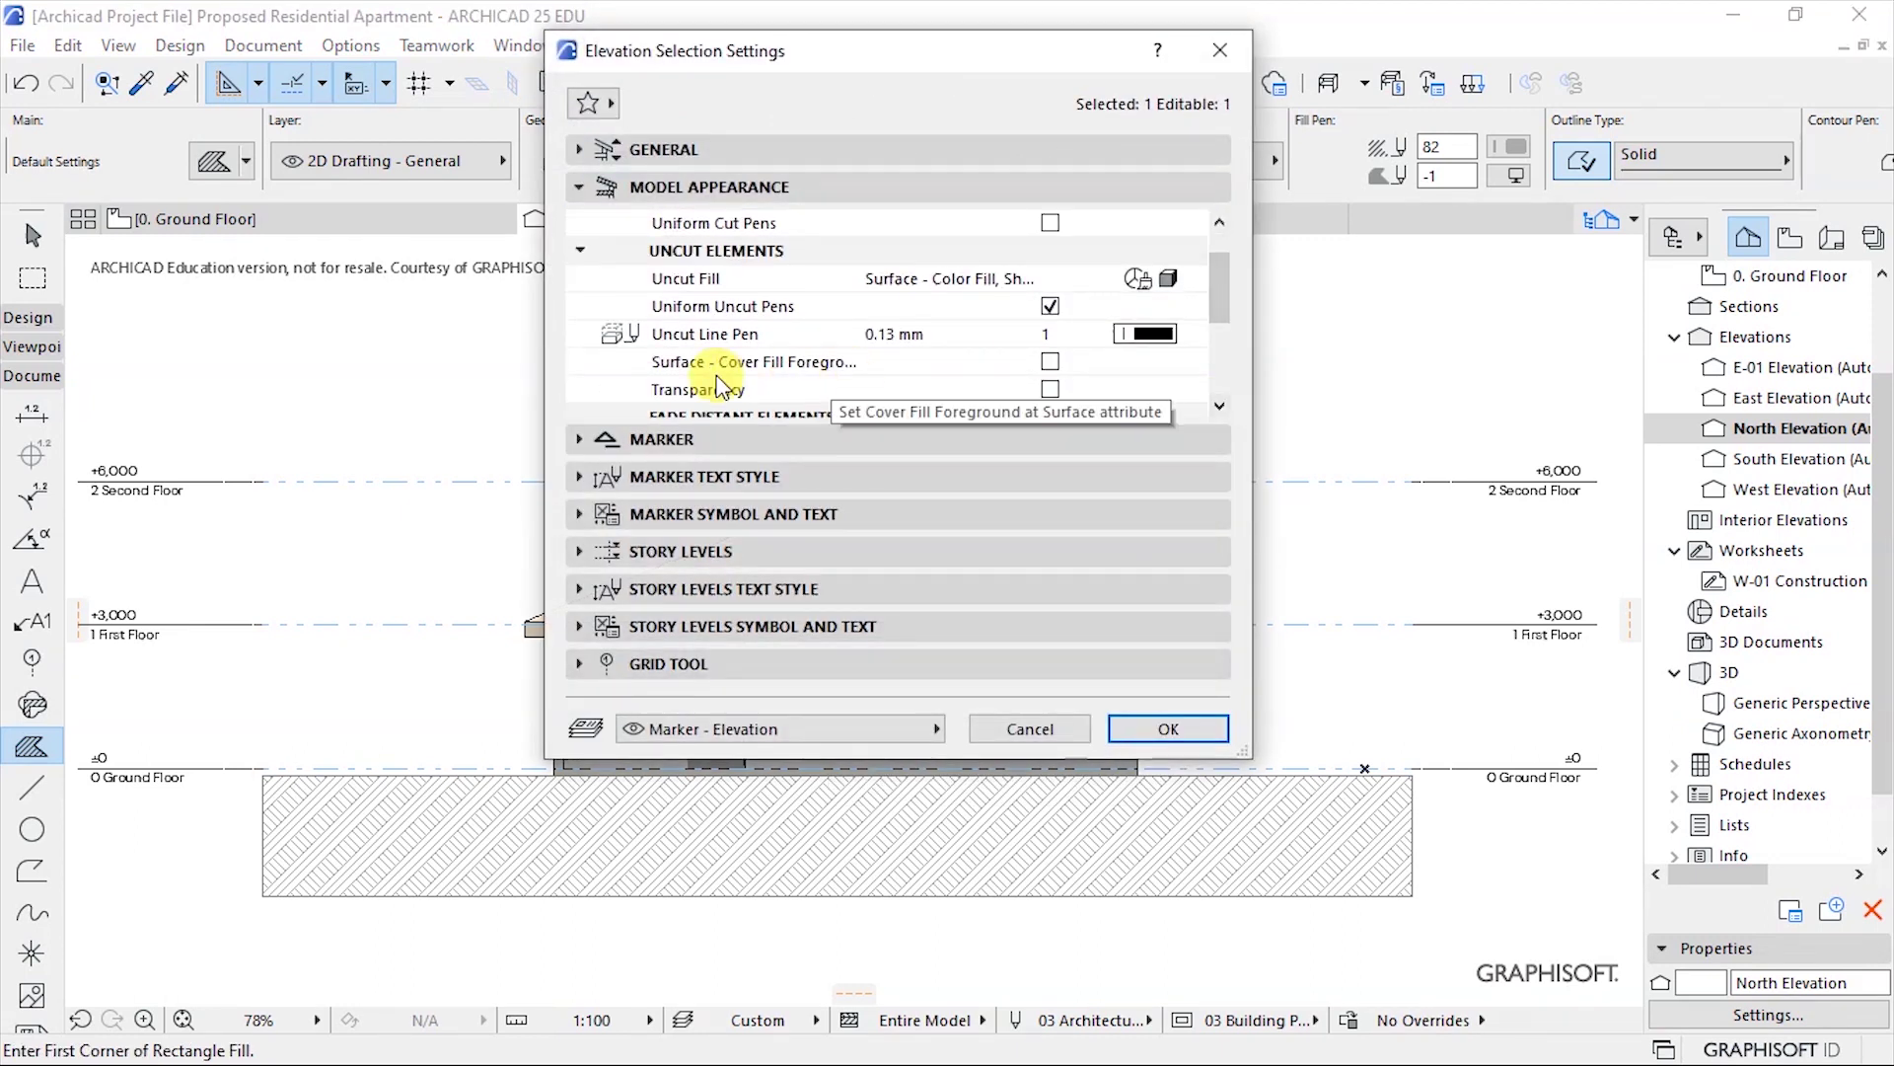
click(1051, 363)
click(1168, 728)
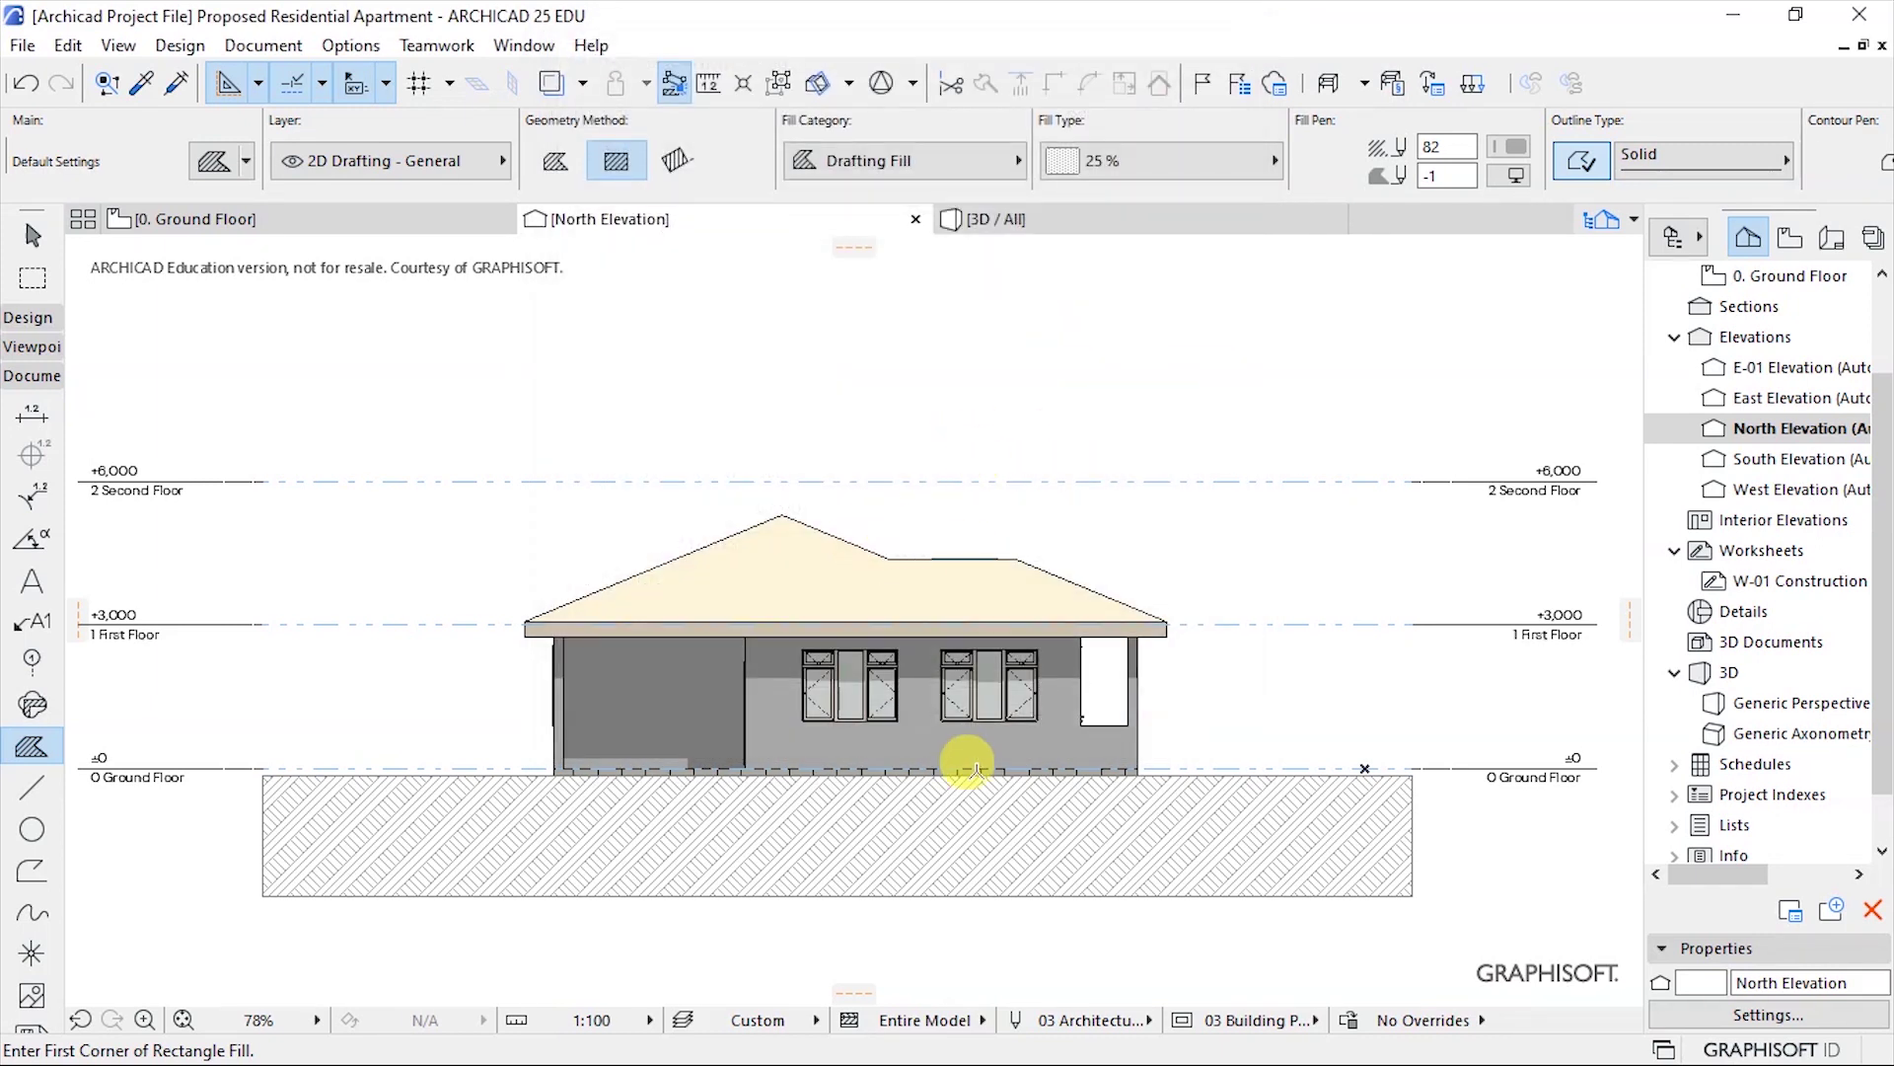
scroll(977, 769, up, 3)
scroll(1015, 845, down, 3)
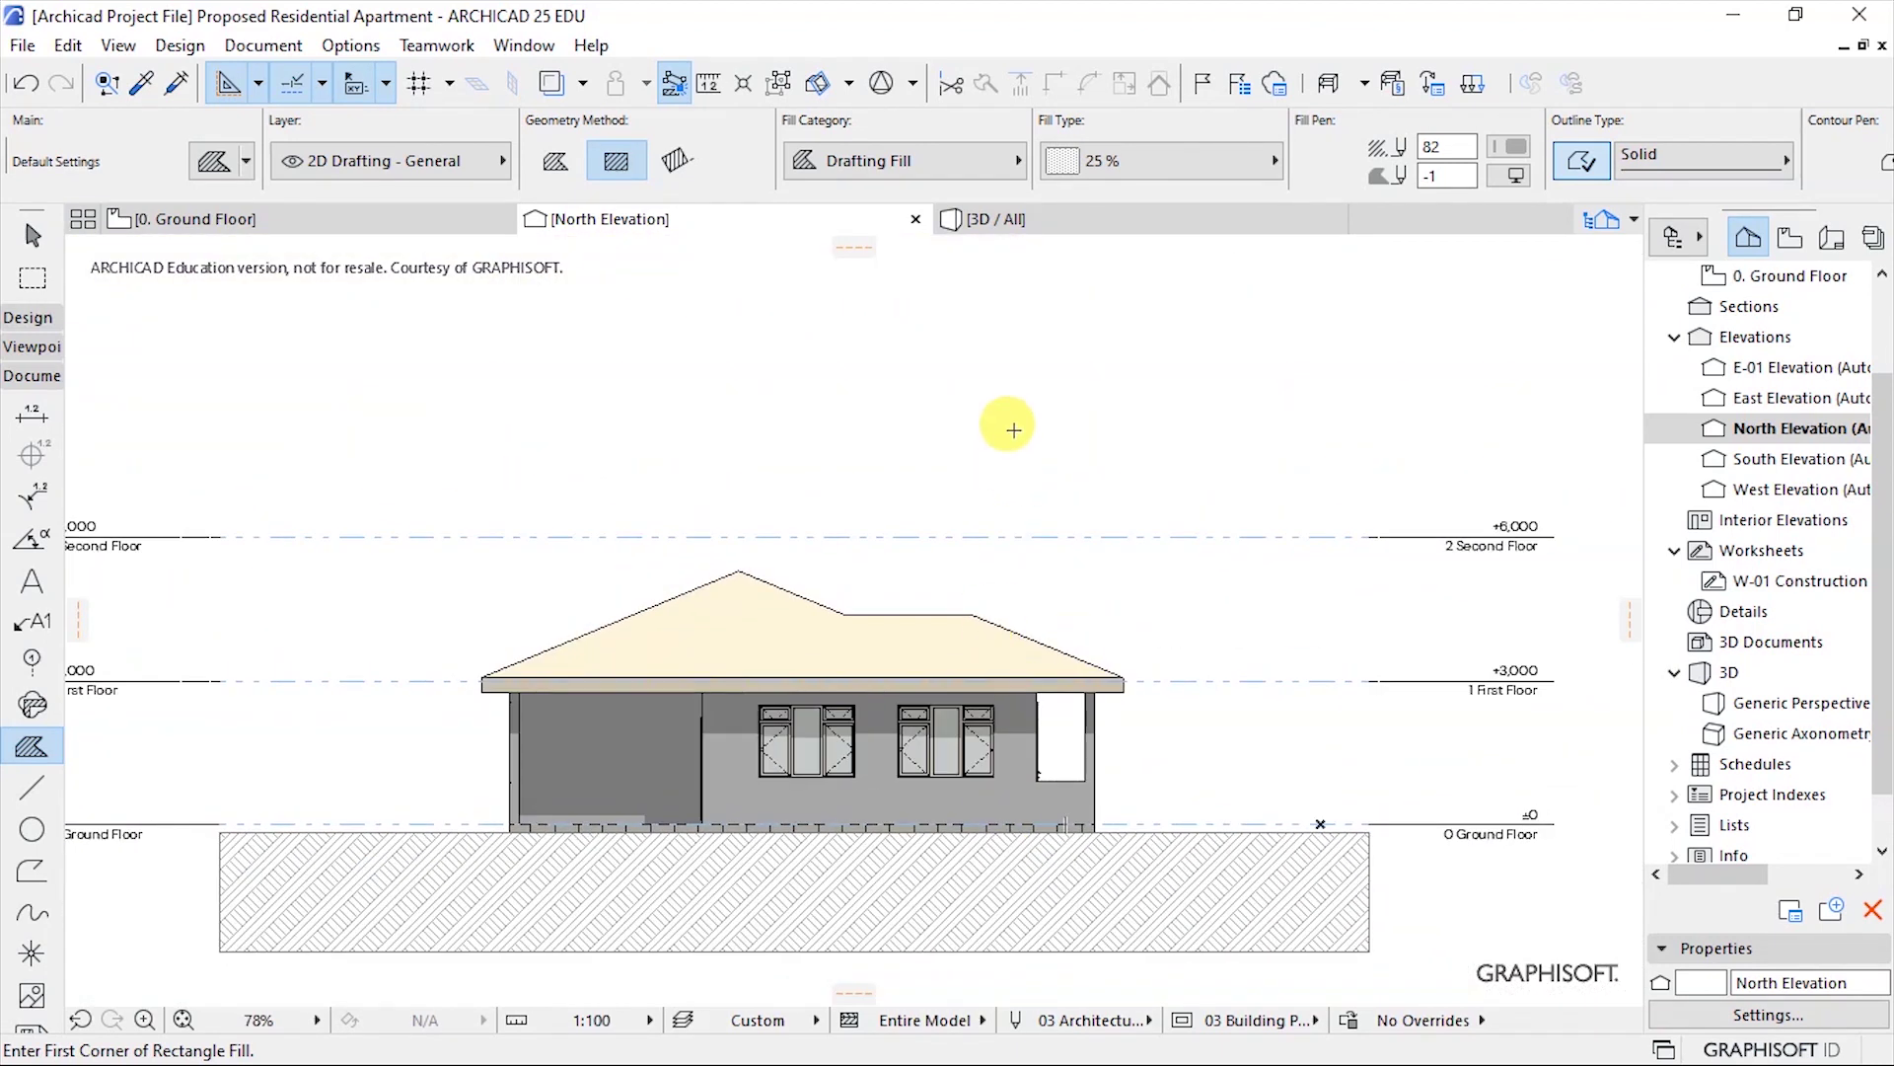
Turn off Surface - Cover Fill Foreground for the North Elevation's uncut elements and apply the settings.
right_click(945, 392)
click(1047, 524)
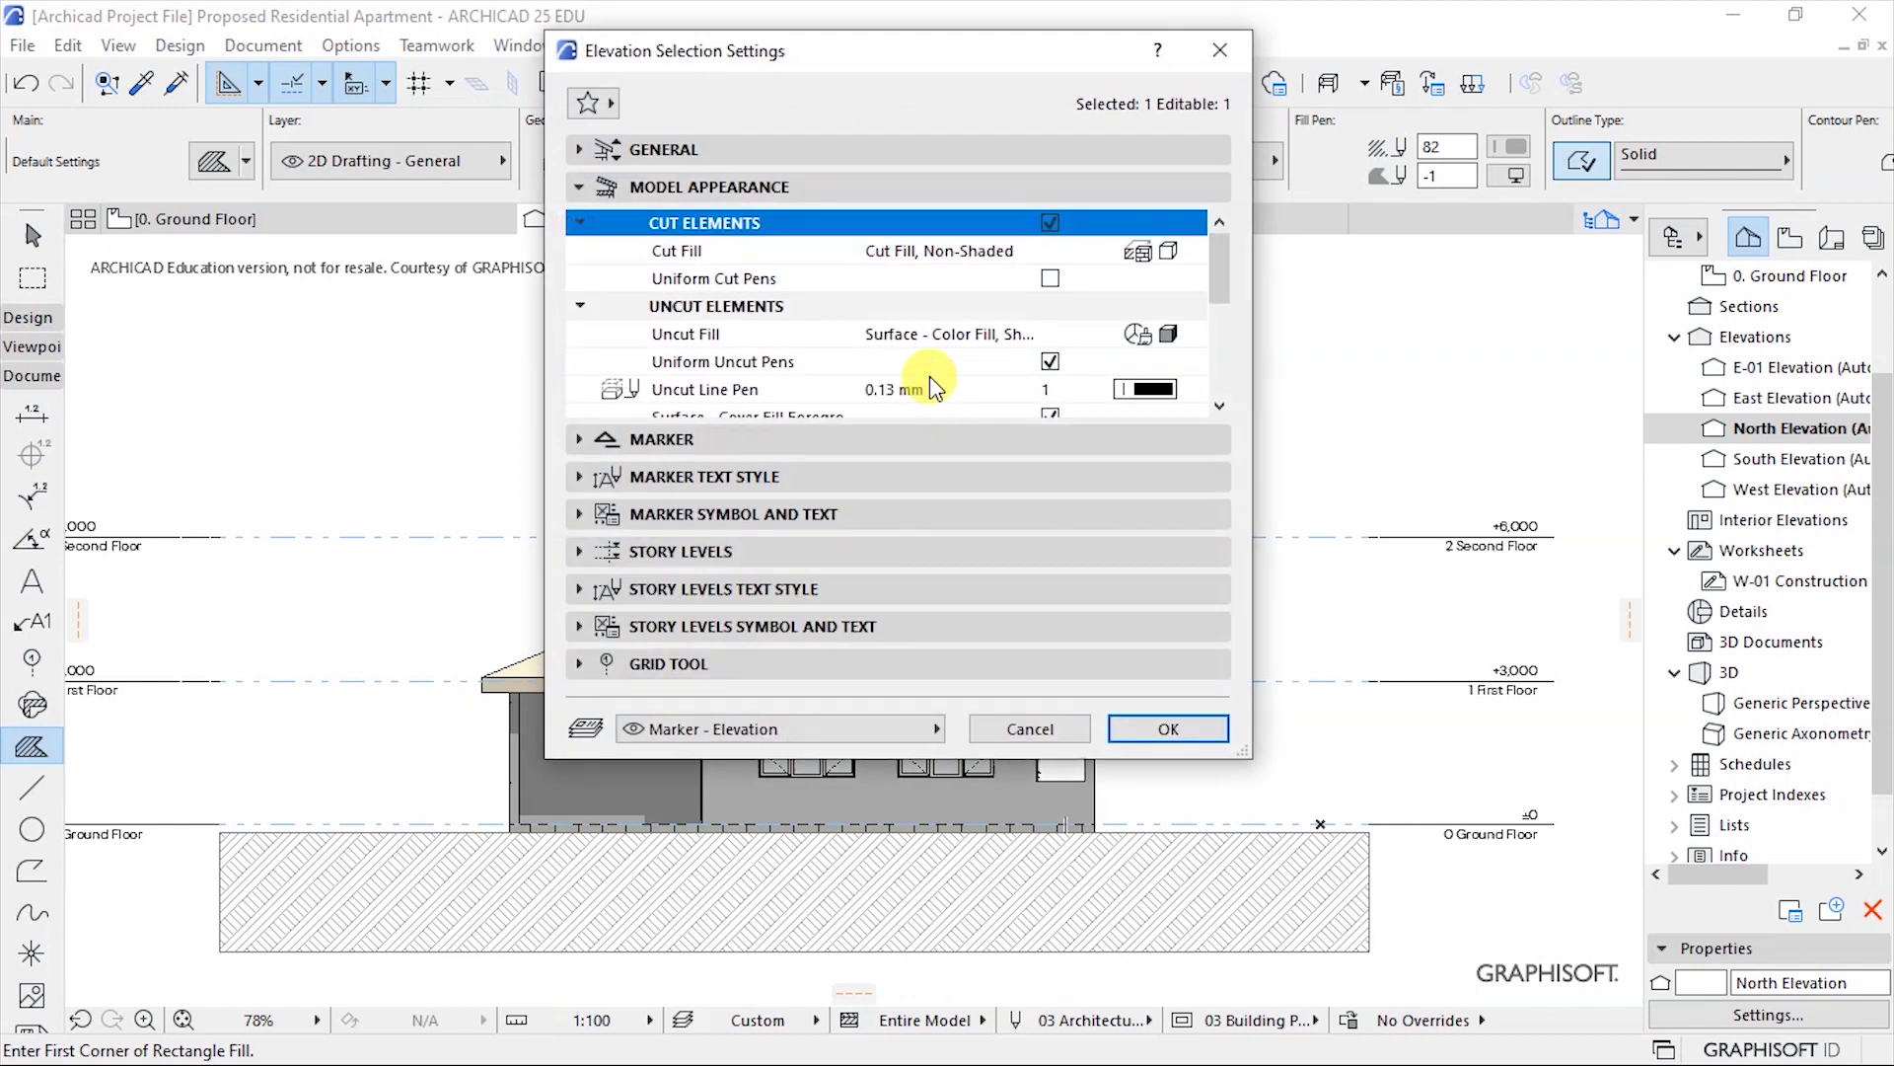
click(1220, 405)
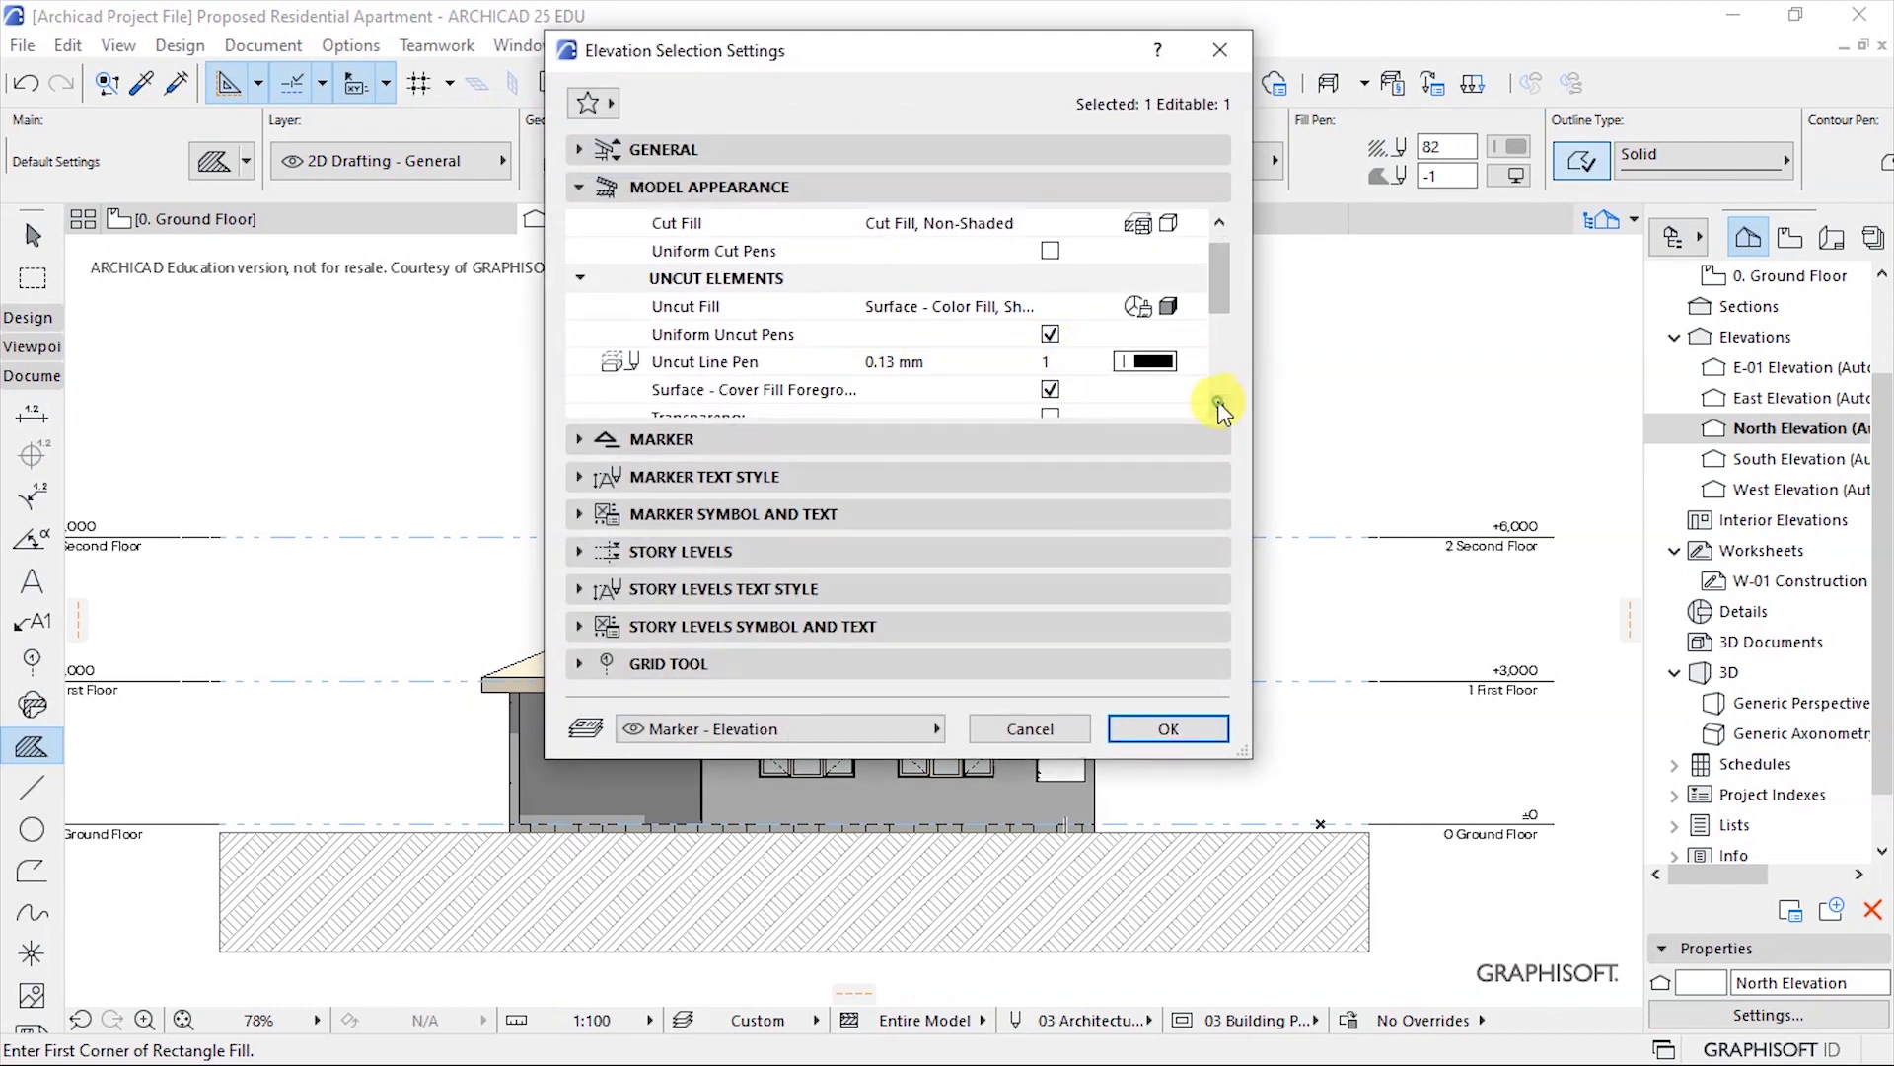
click(1049, 390)
click(1166, 727)
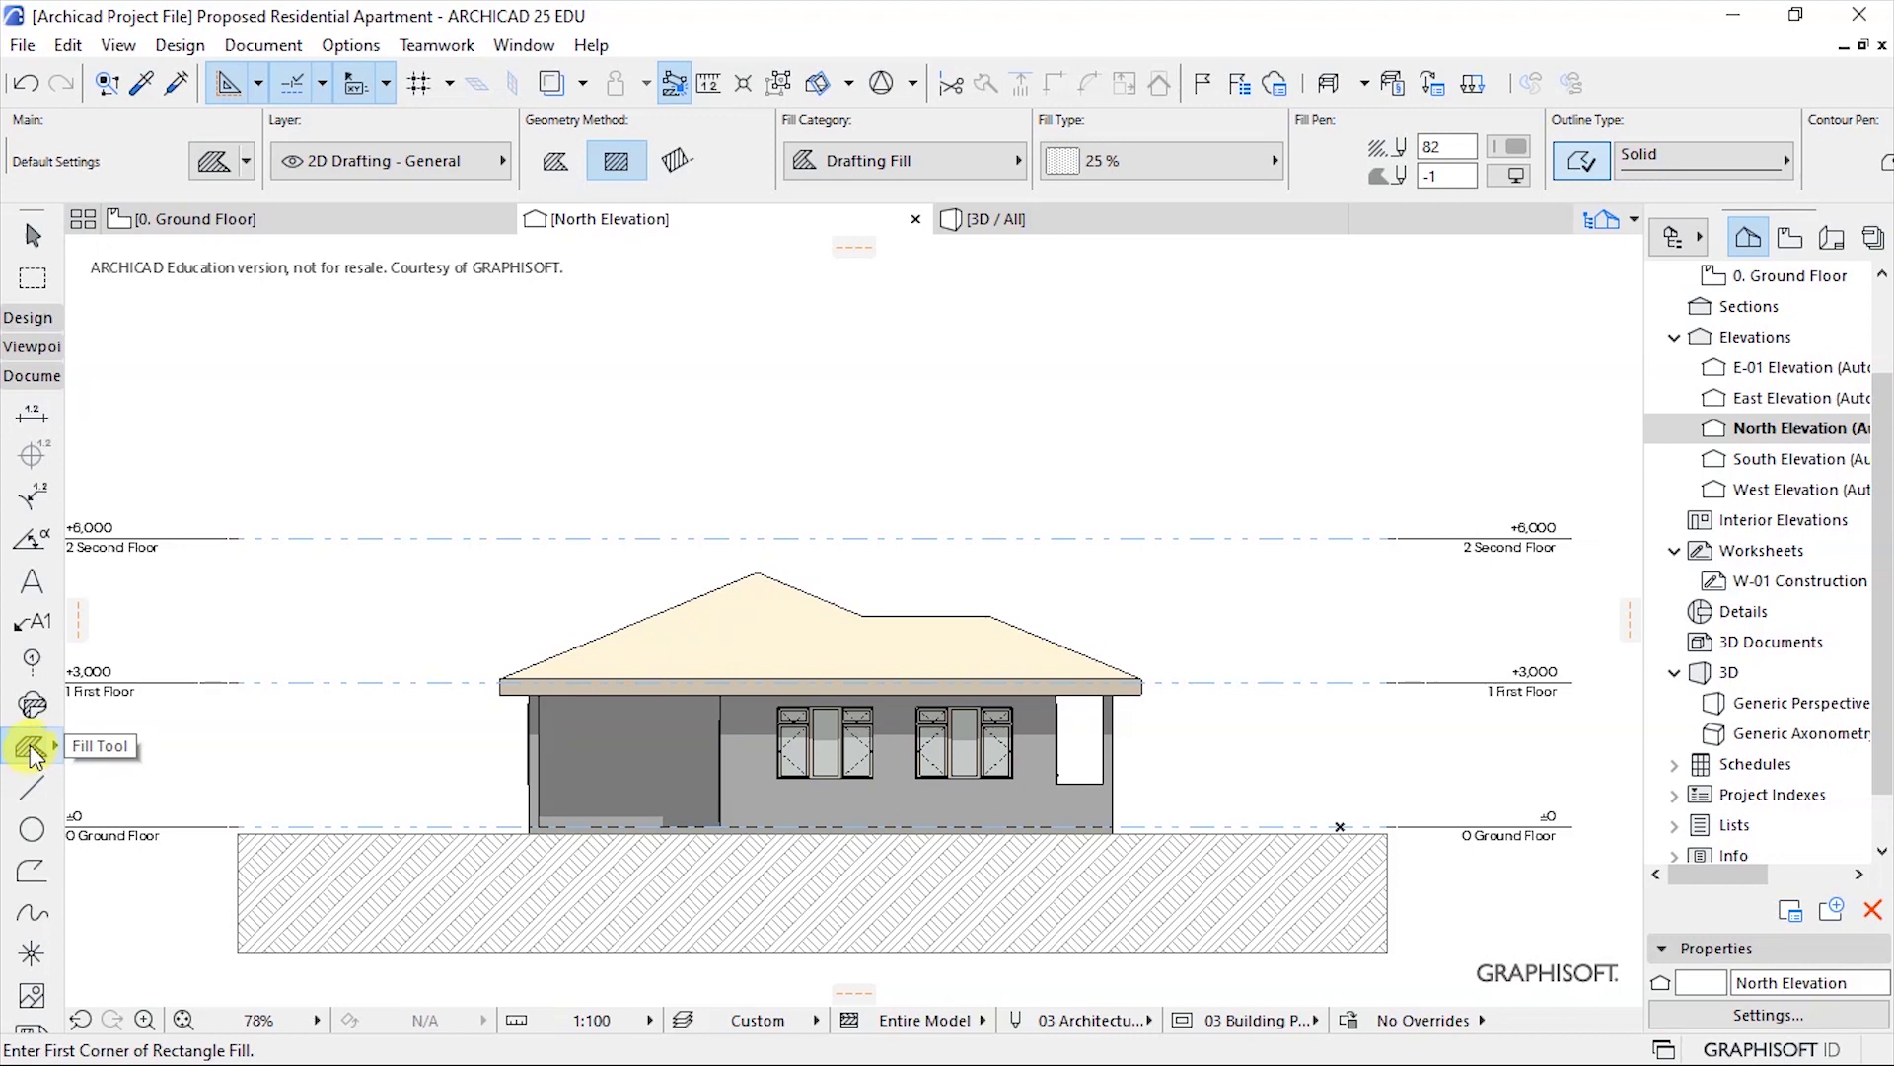
Draw a rectangular 25 % drafting fill over the house, about 24007 by 11371 mm, starting from the terrain's upper-left corner.
click(259, 48)
mouse_move(335, 79)
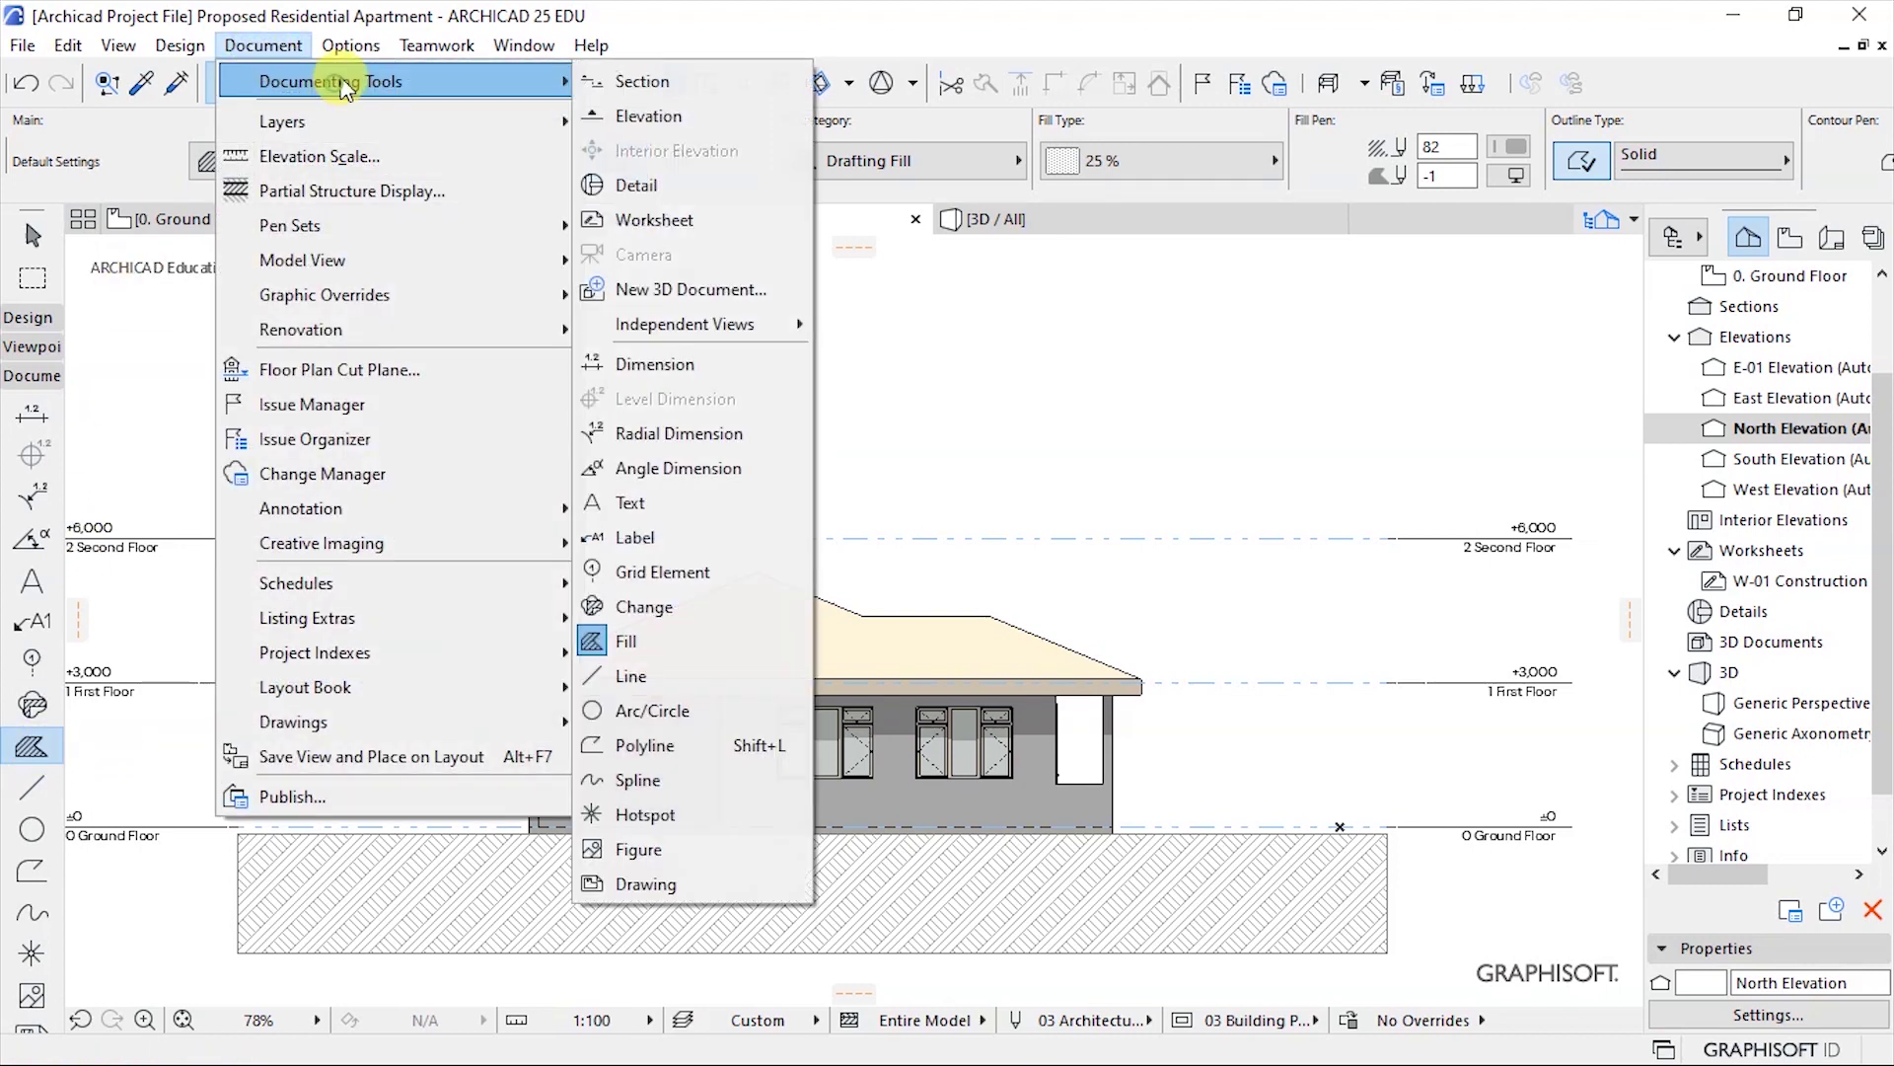
click(651, 651)
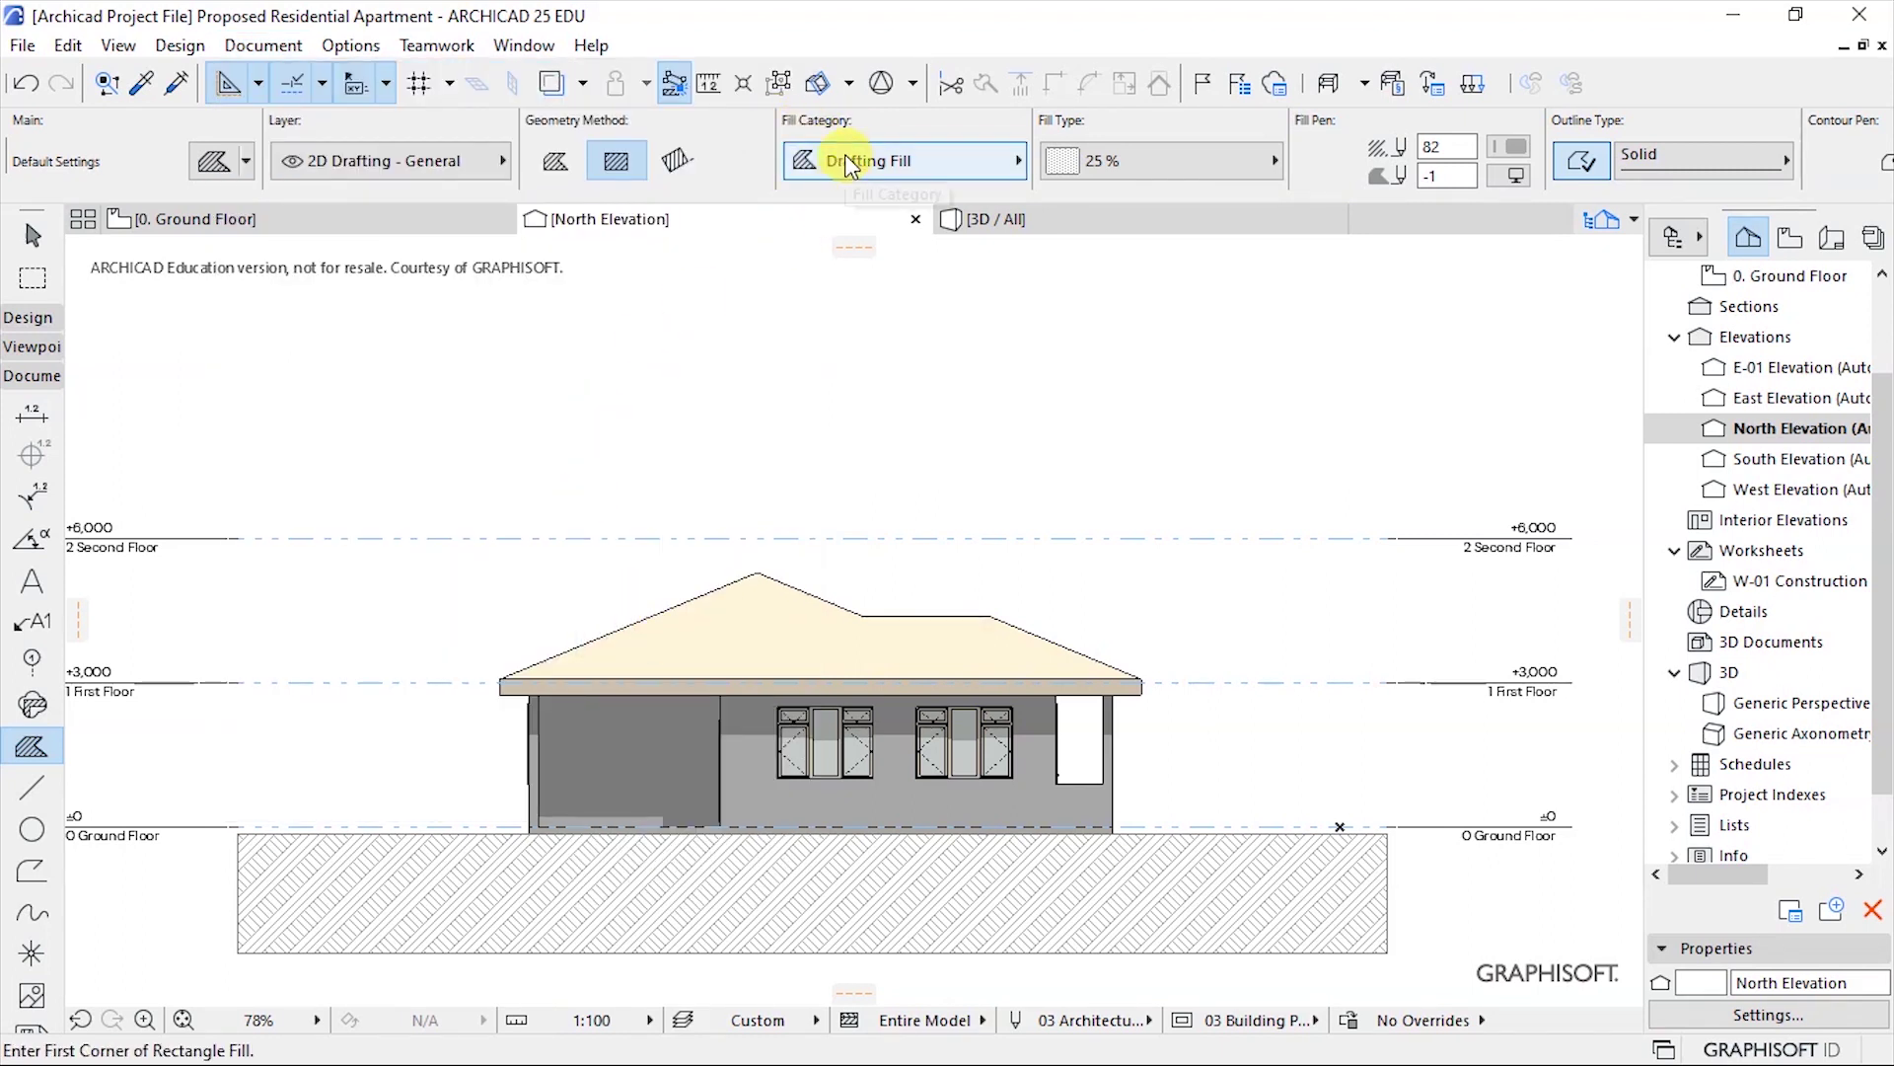
click(1135, 161)
click(1056, 155)
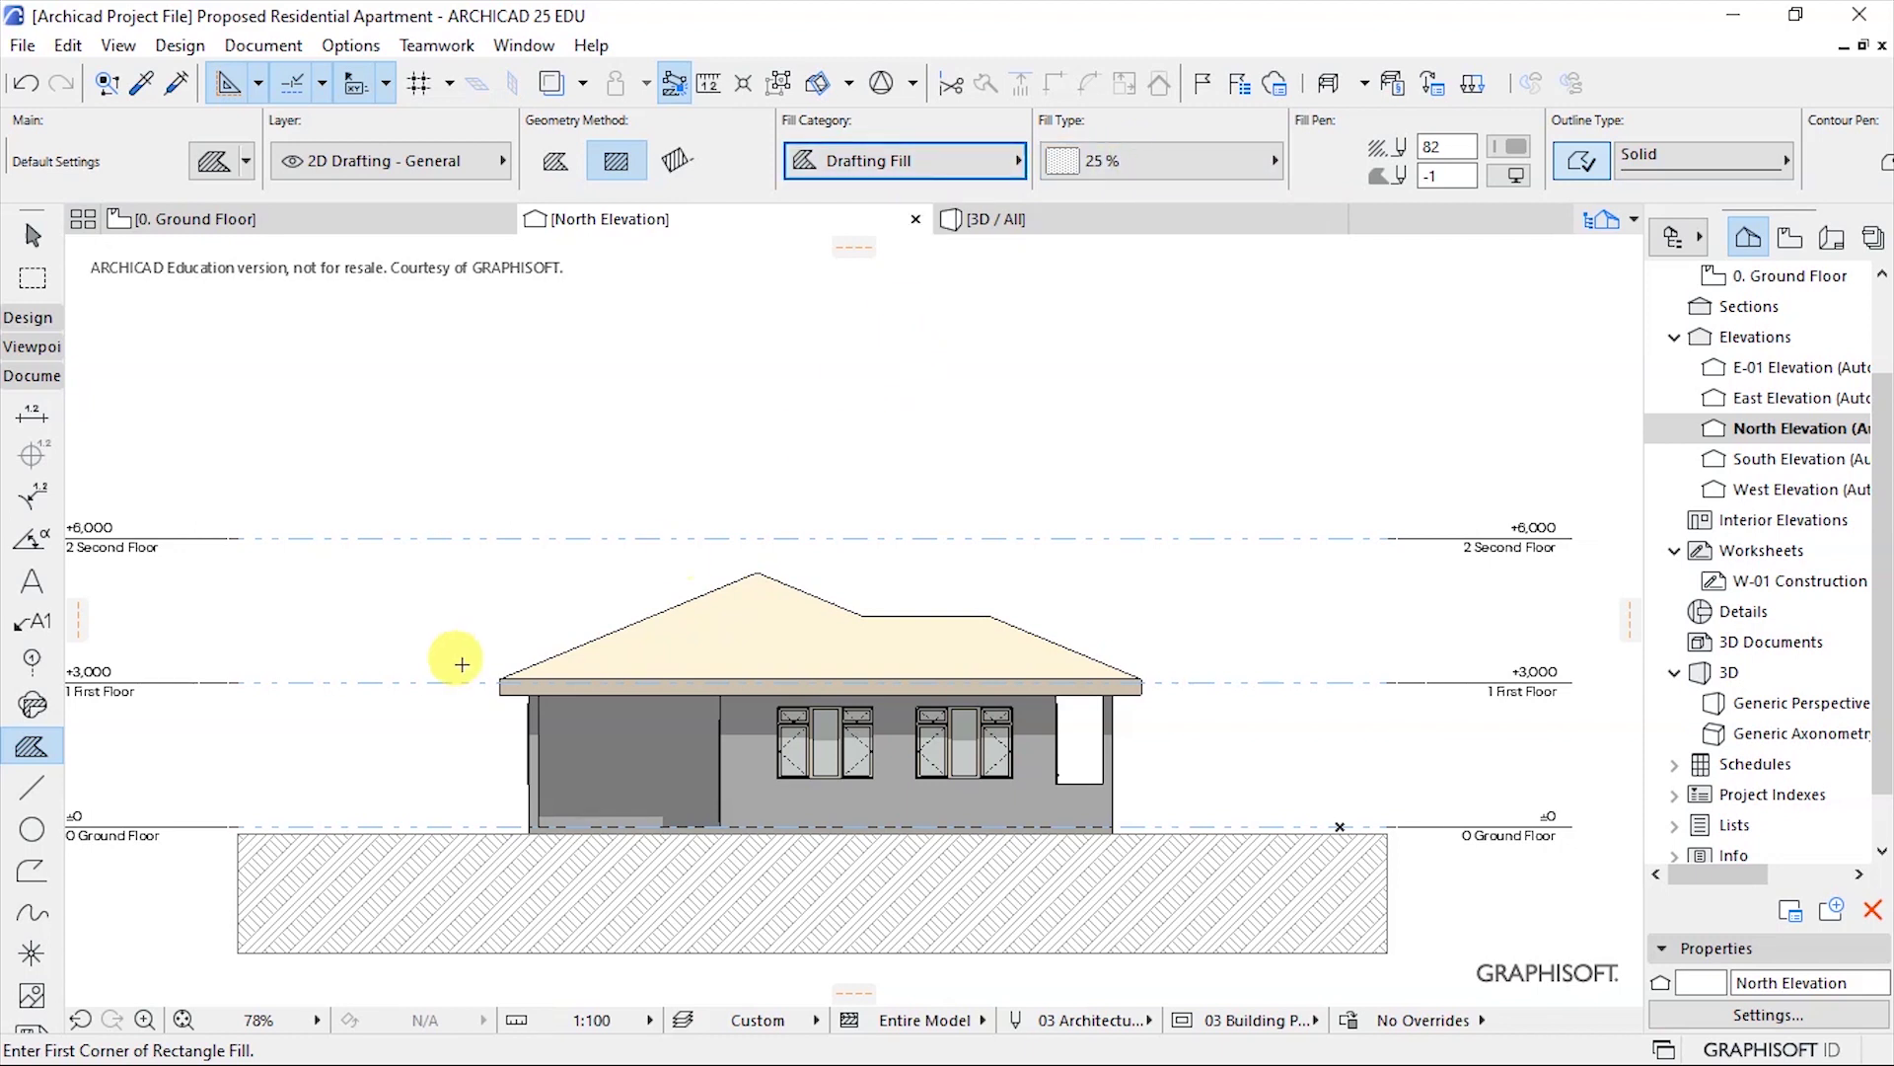
scroll(254, 818, up, 6)
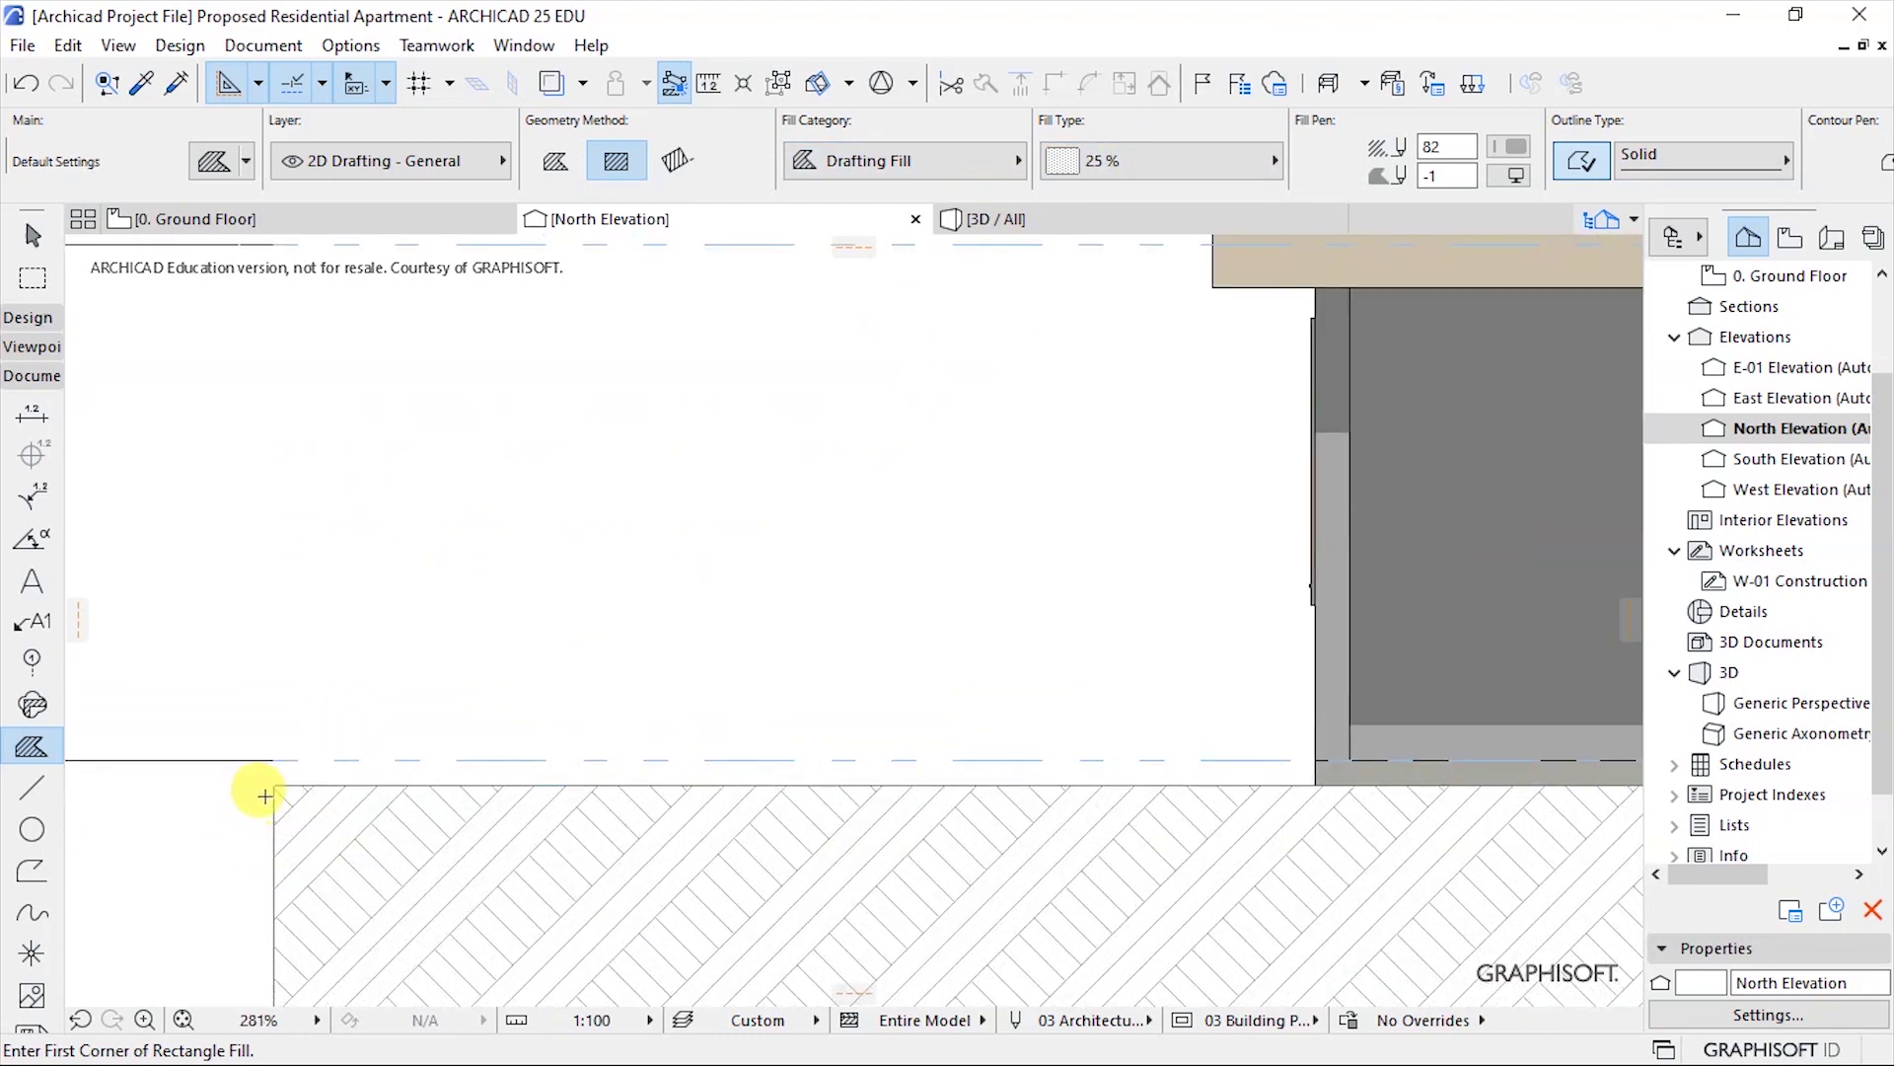
click(274, 779)
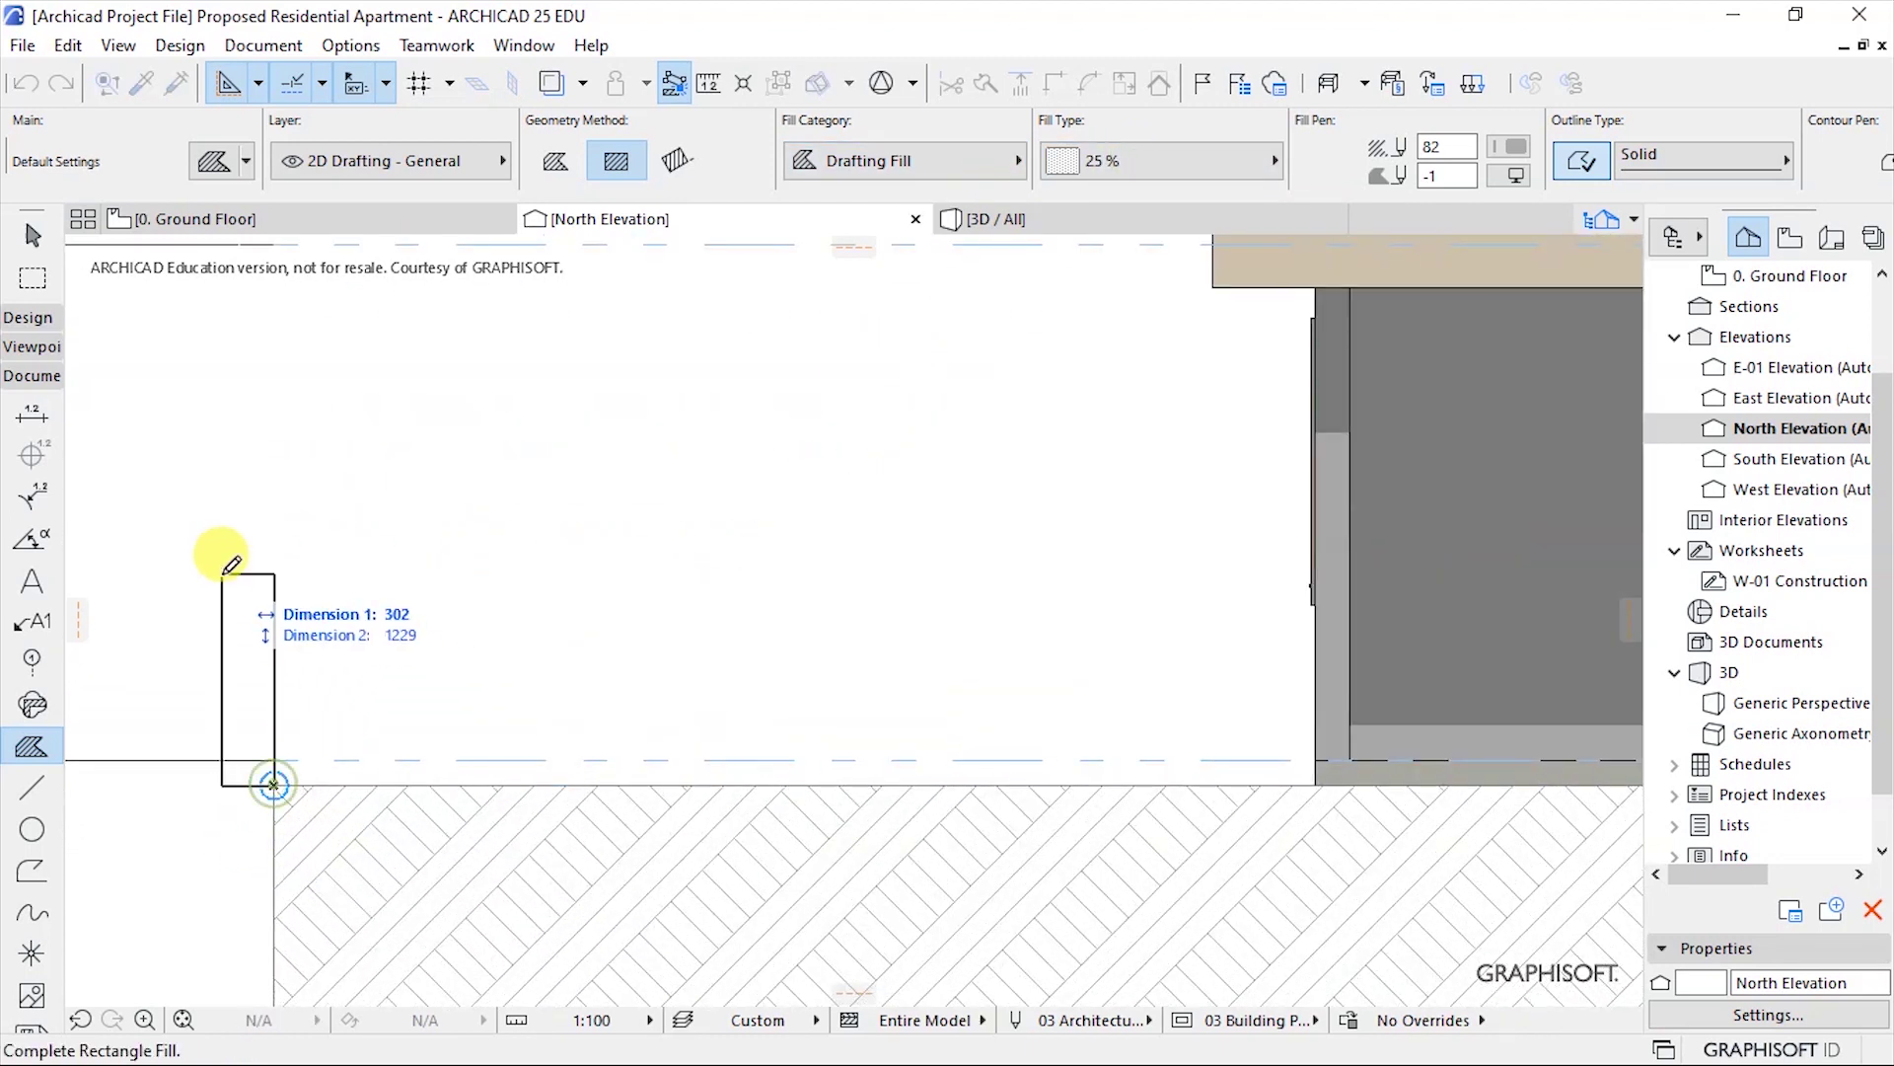
scroll(220, 601, down, 6)
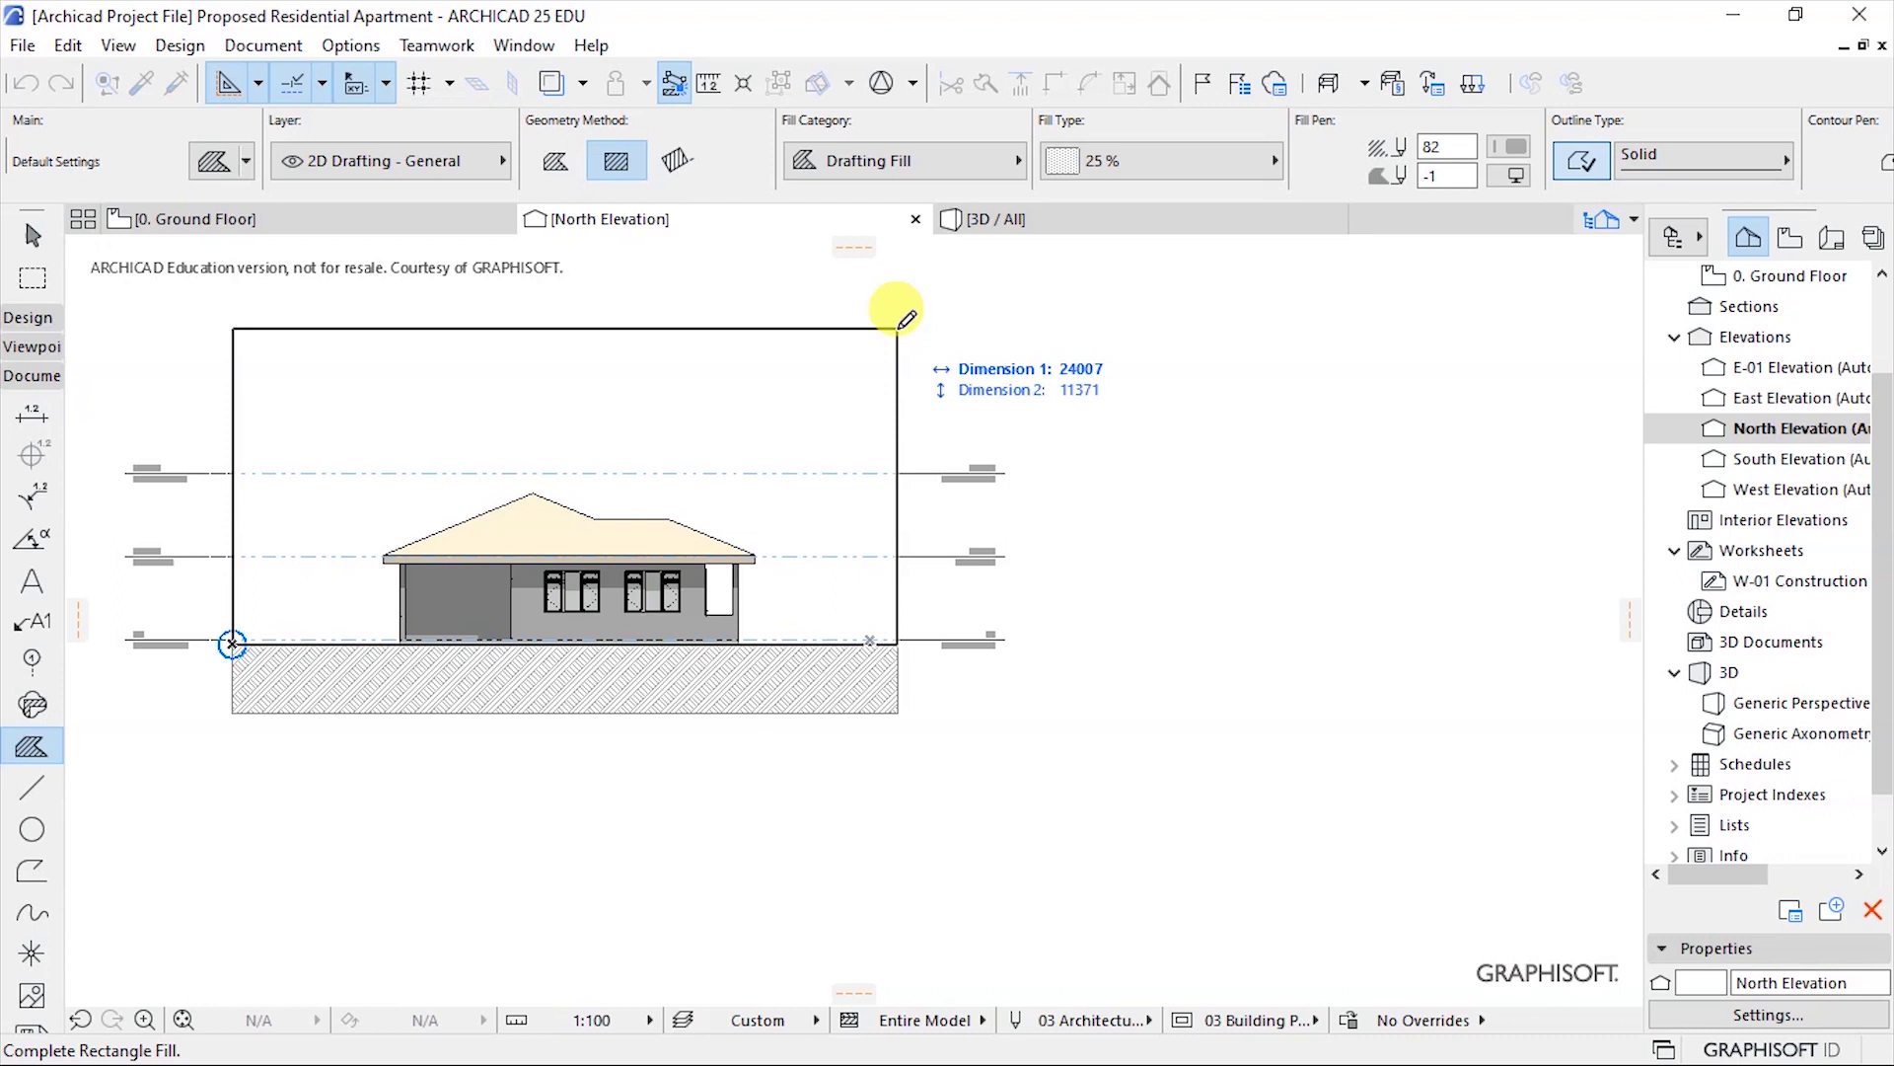
click(906, 320)
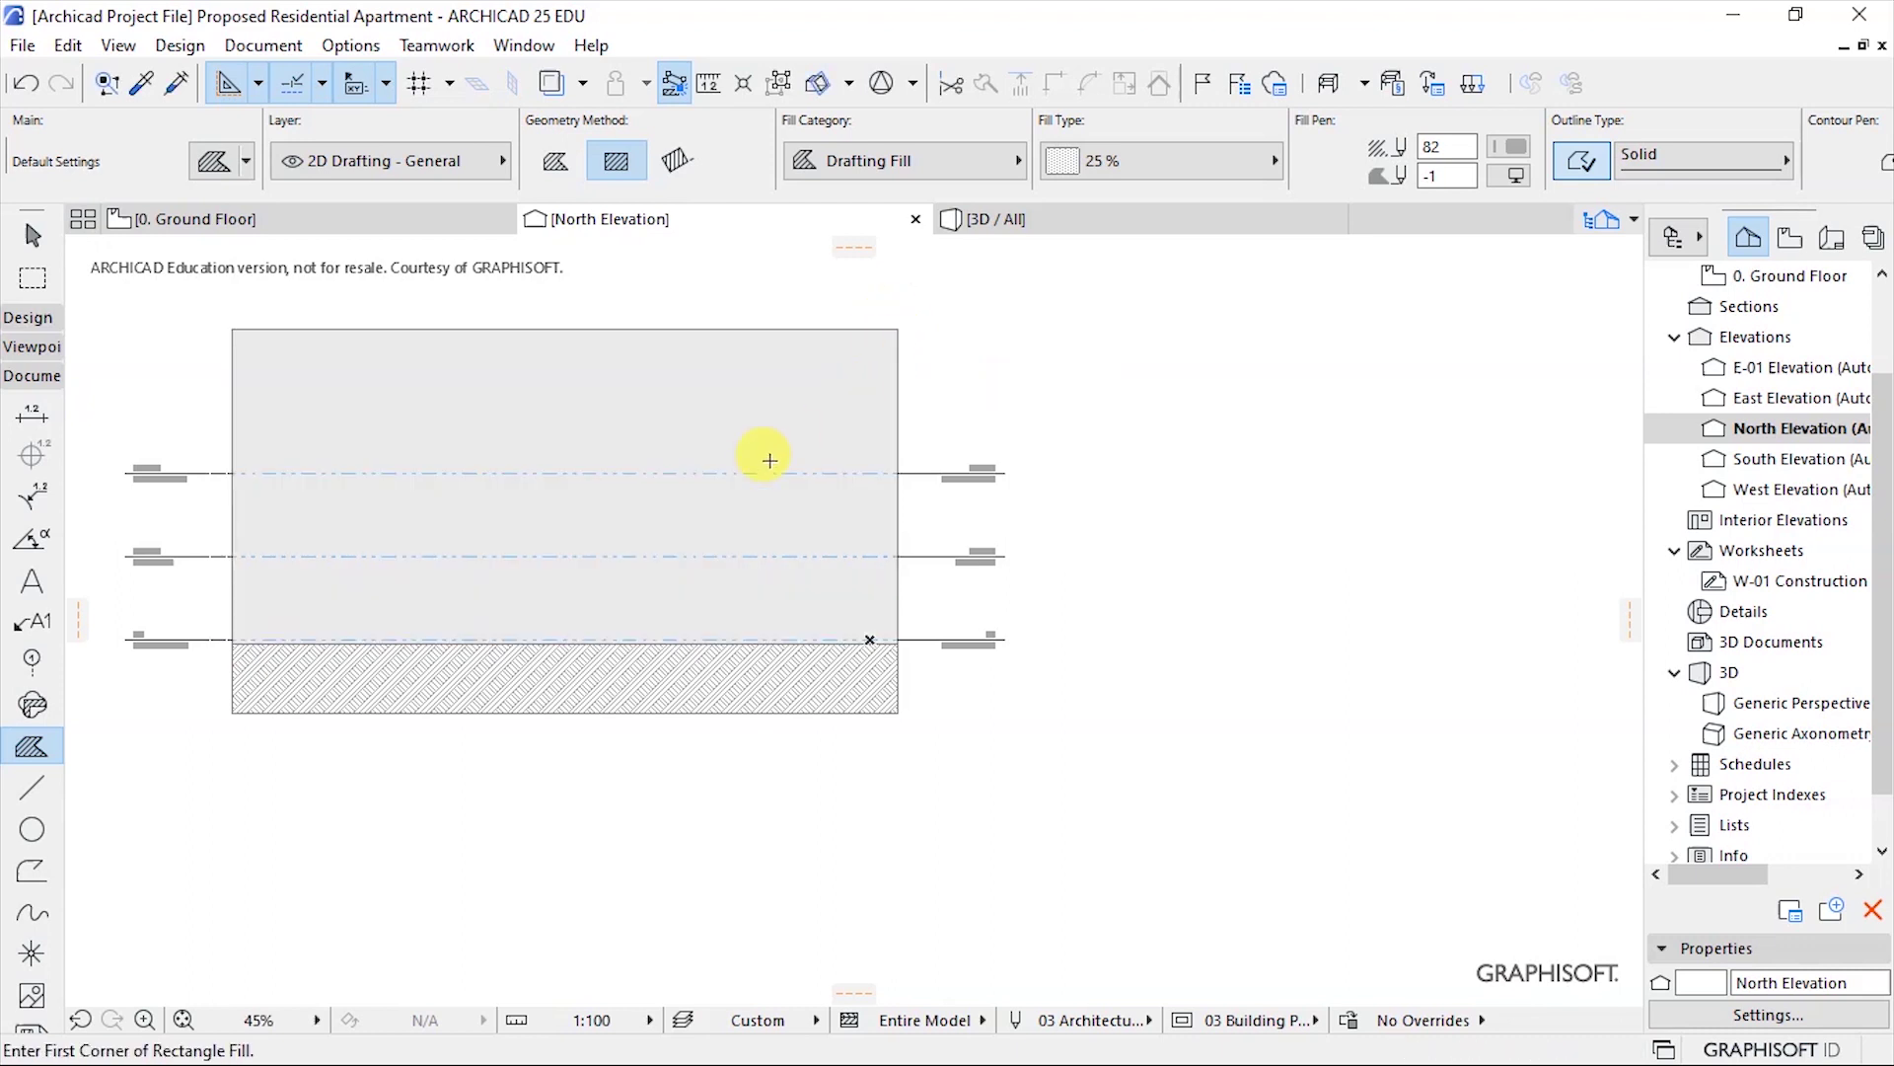
Select the background fill and offset its right edge inward about 7 mm to line up with the terrain's right edge.
shift+click(785, 424)
scroll(866, 639, up, 5)
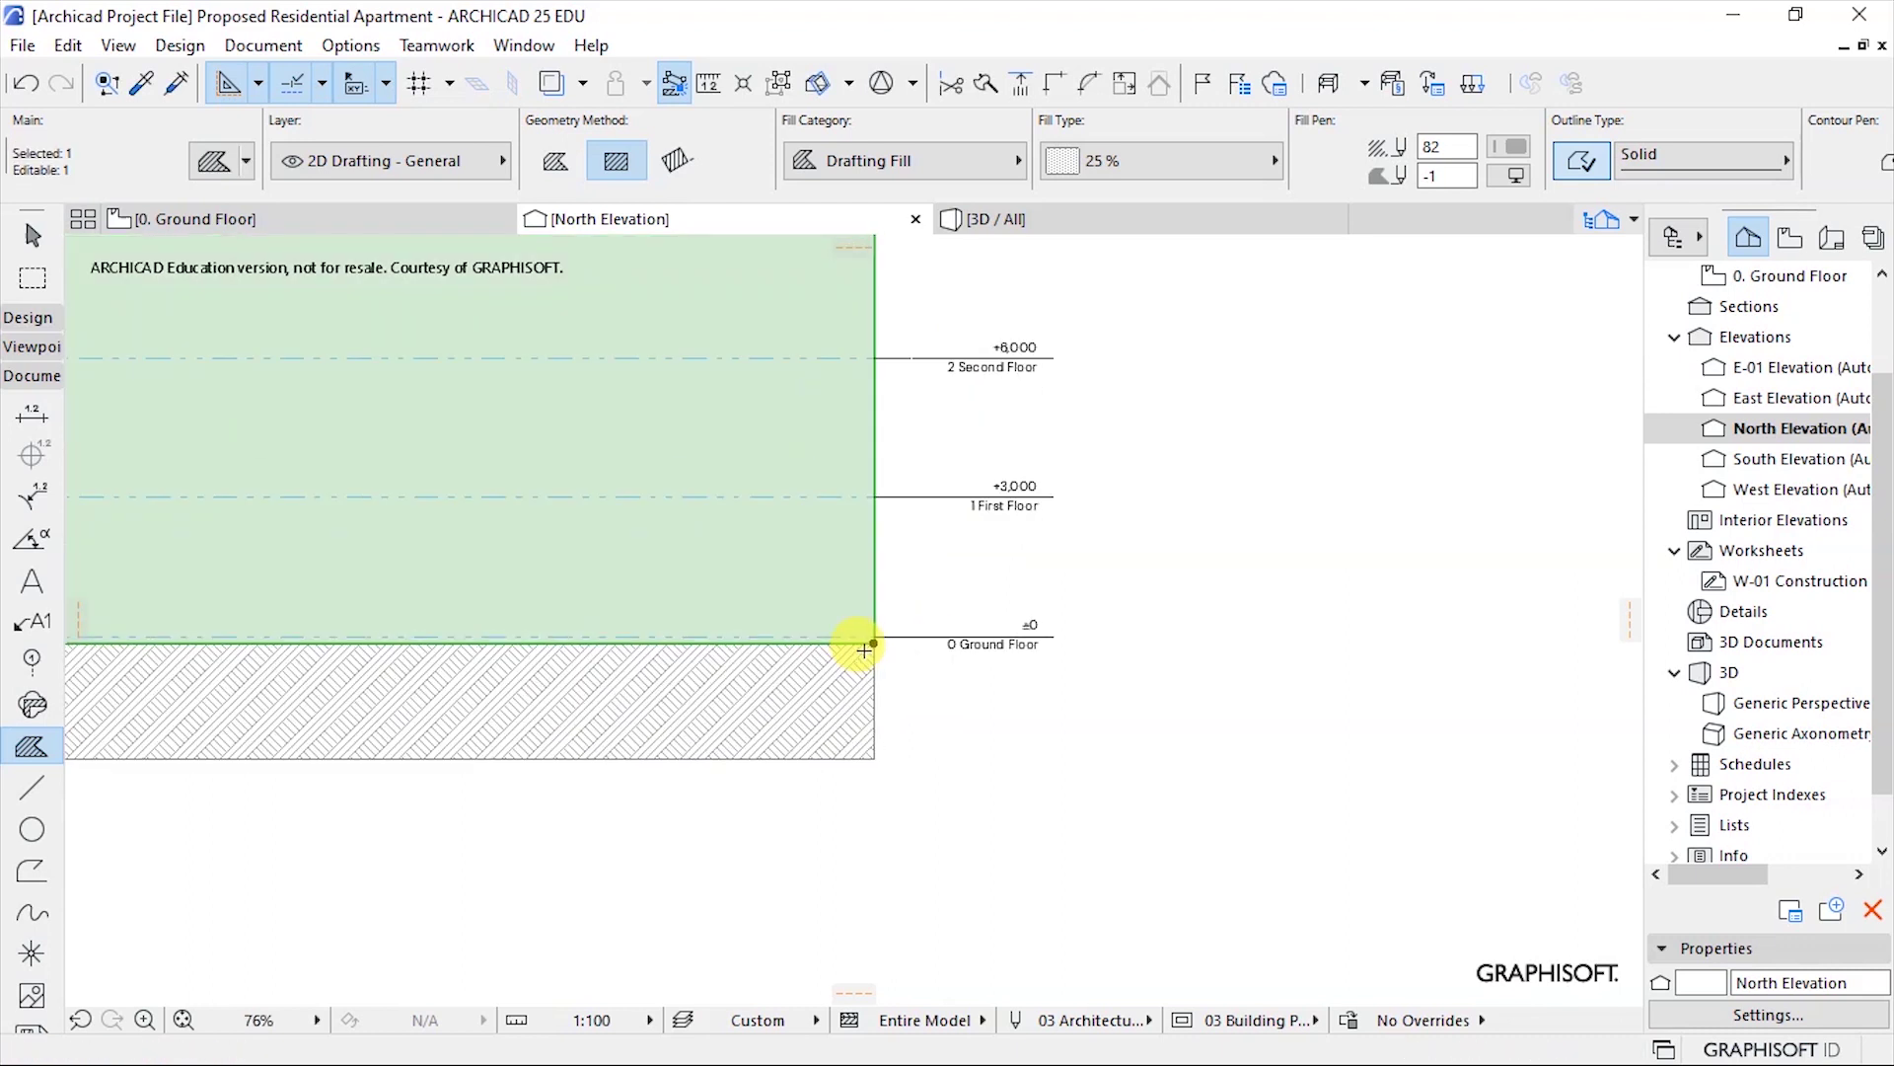
scroll(873, 637, up, 13)
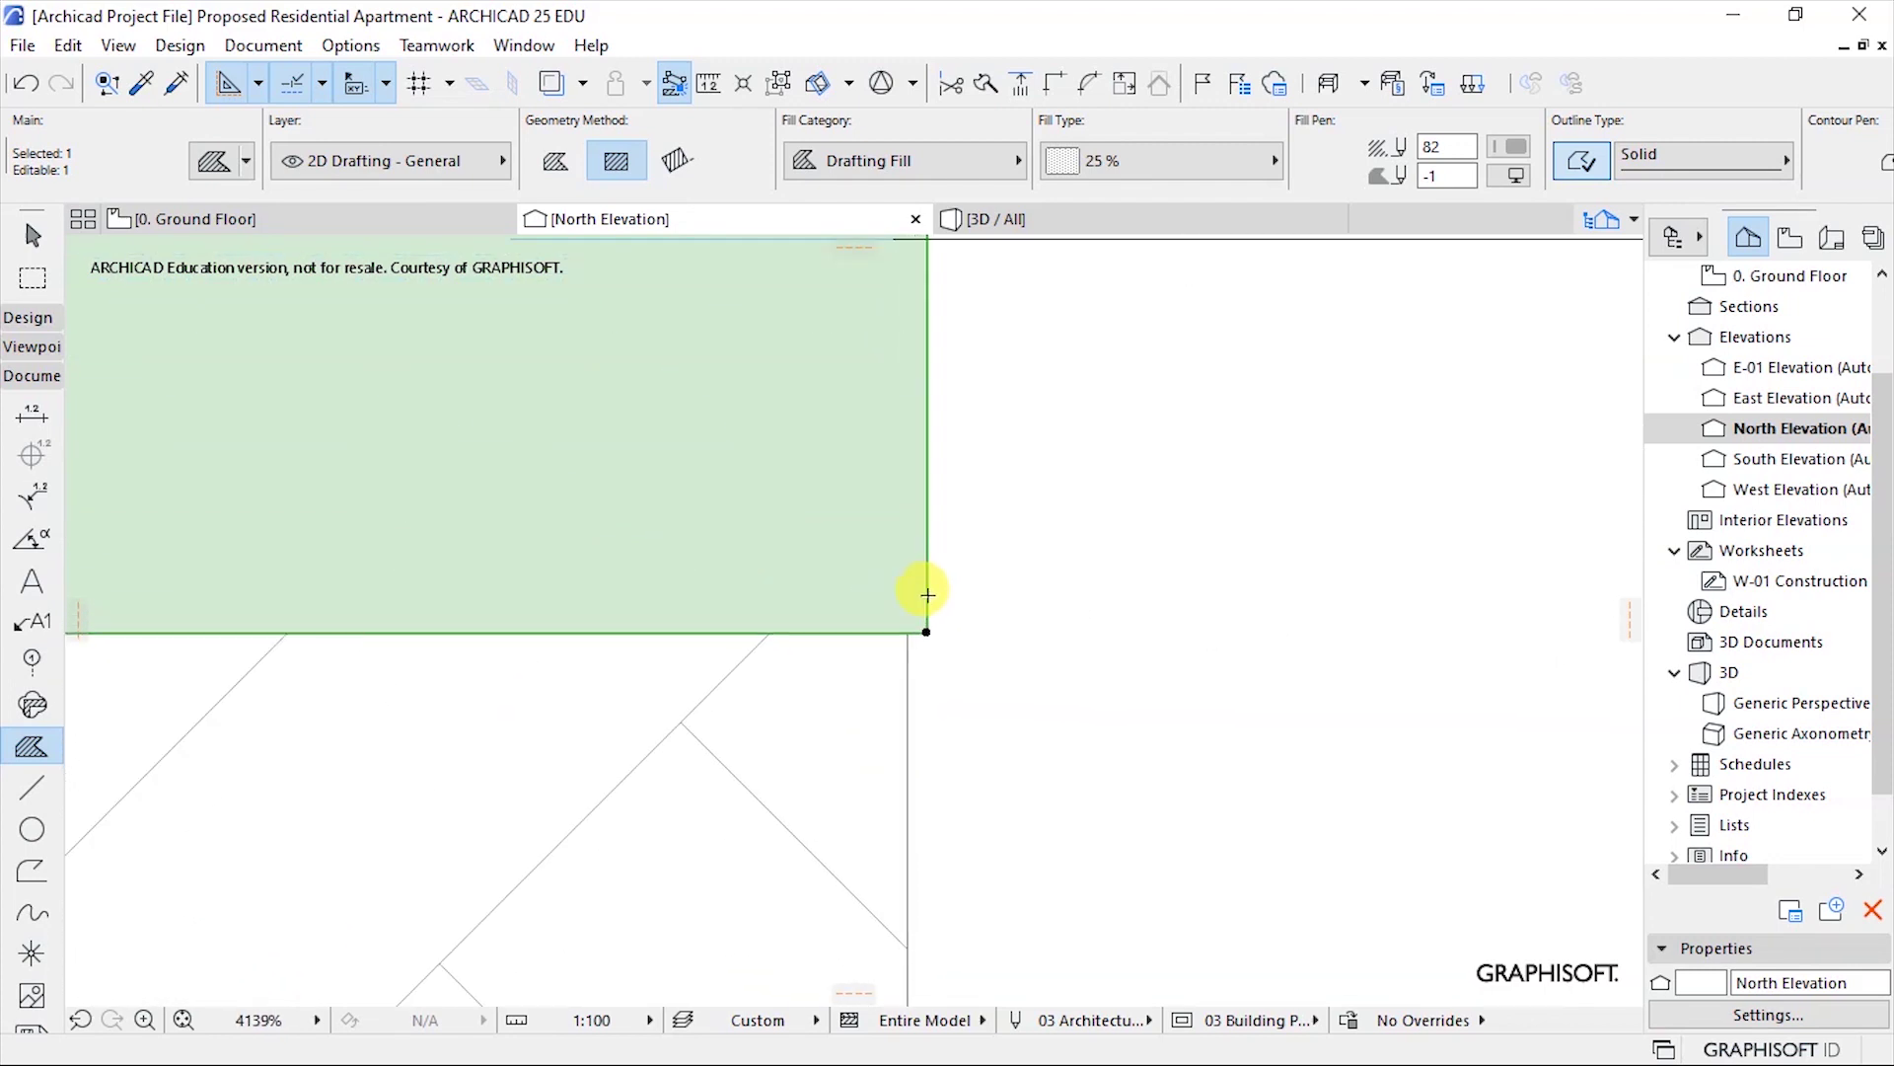
click(900, 539)
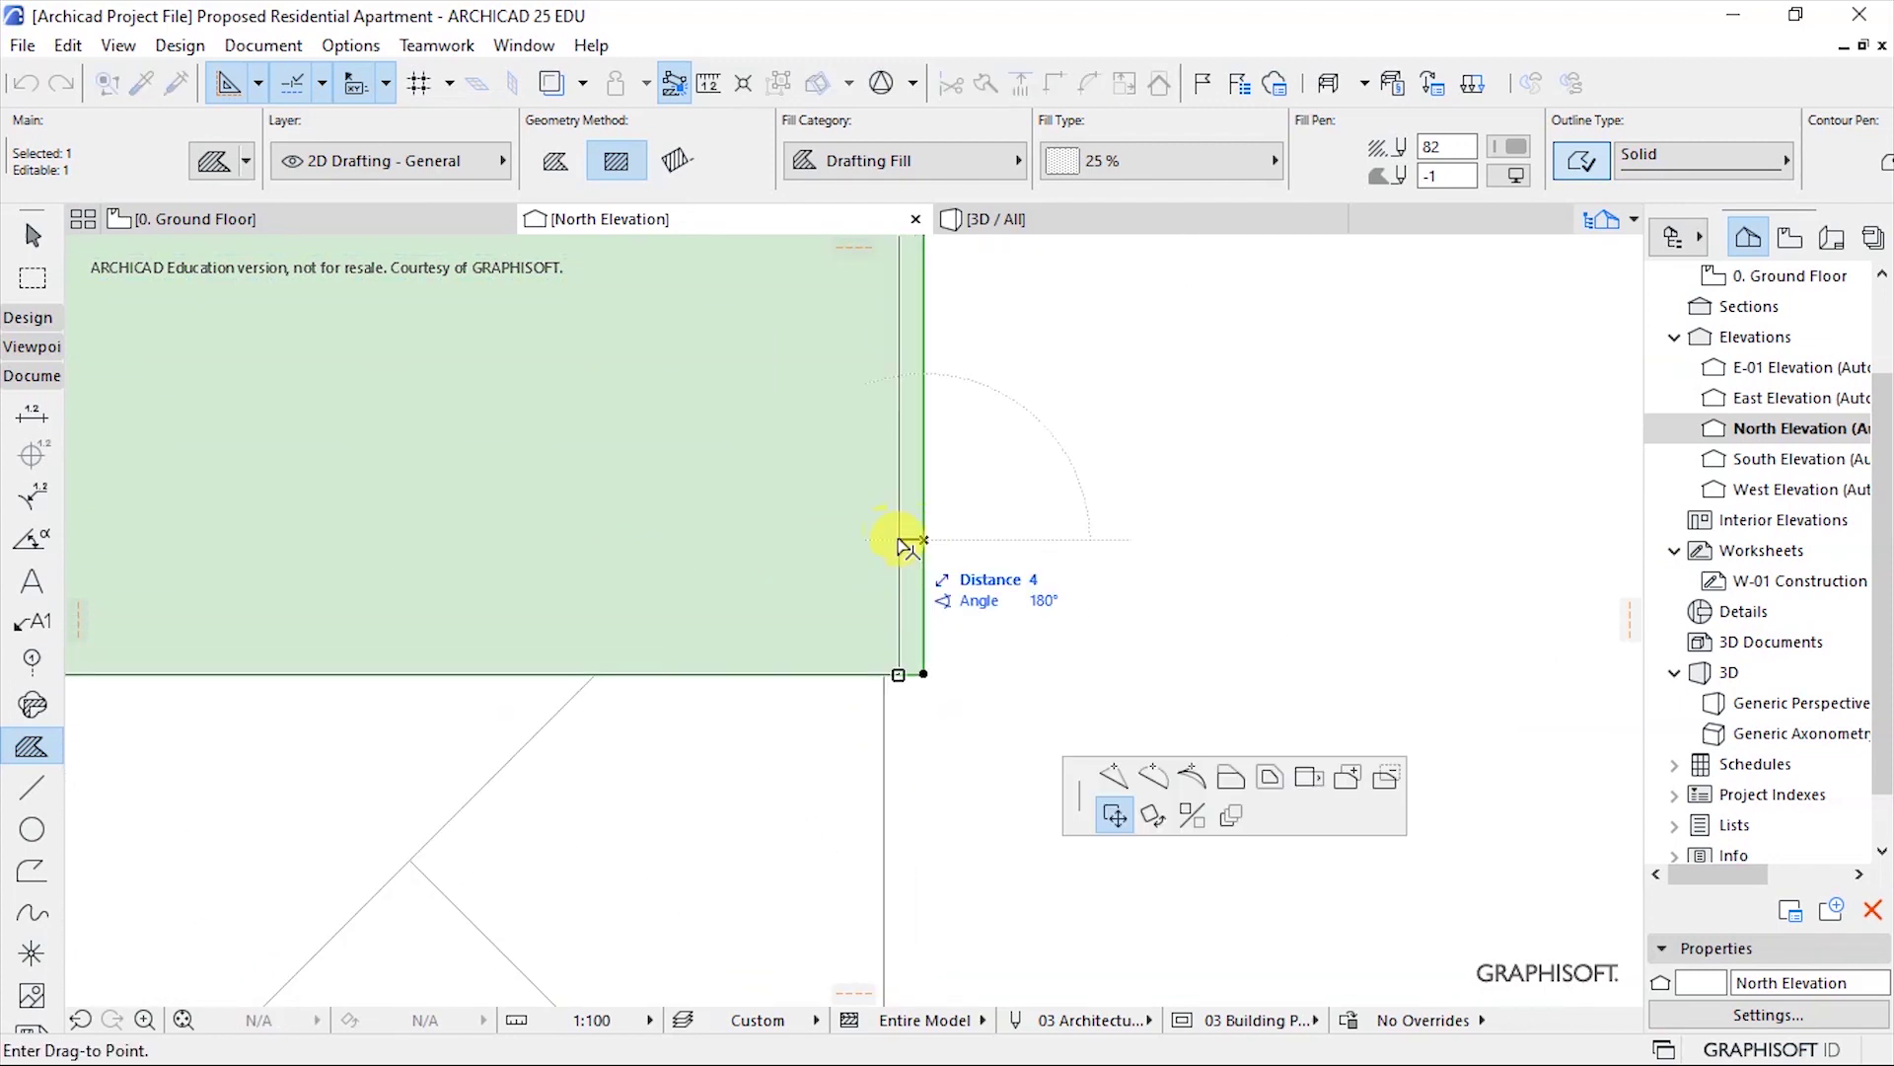
click(1230, 780)
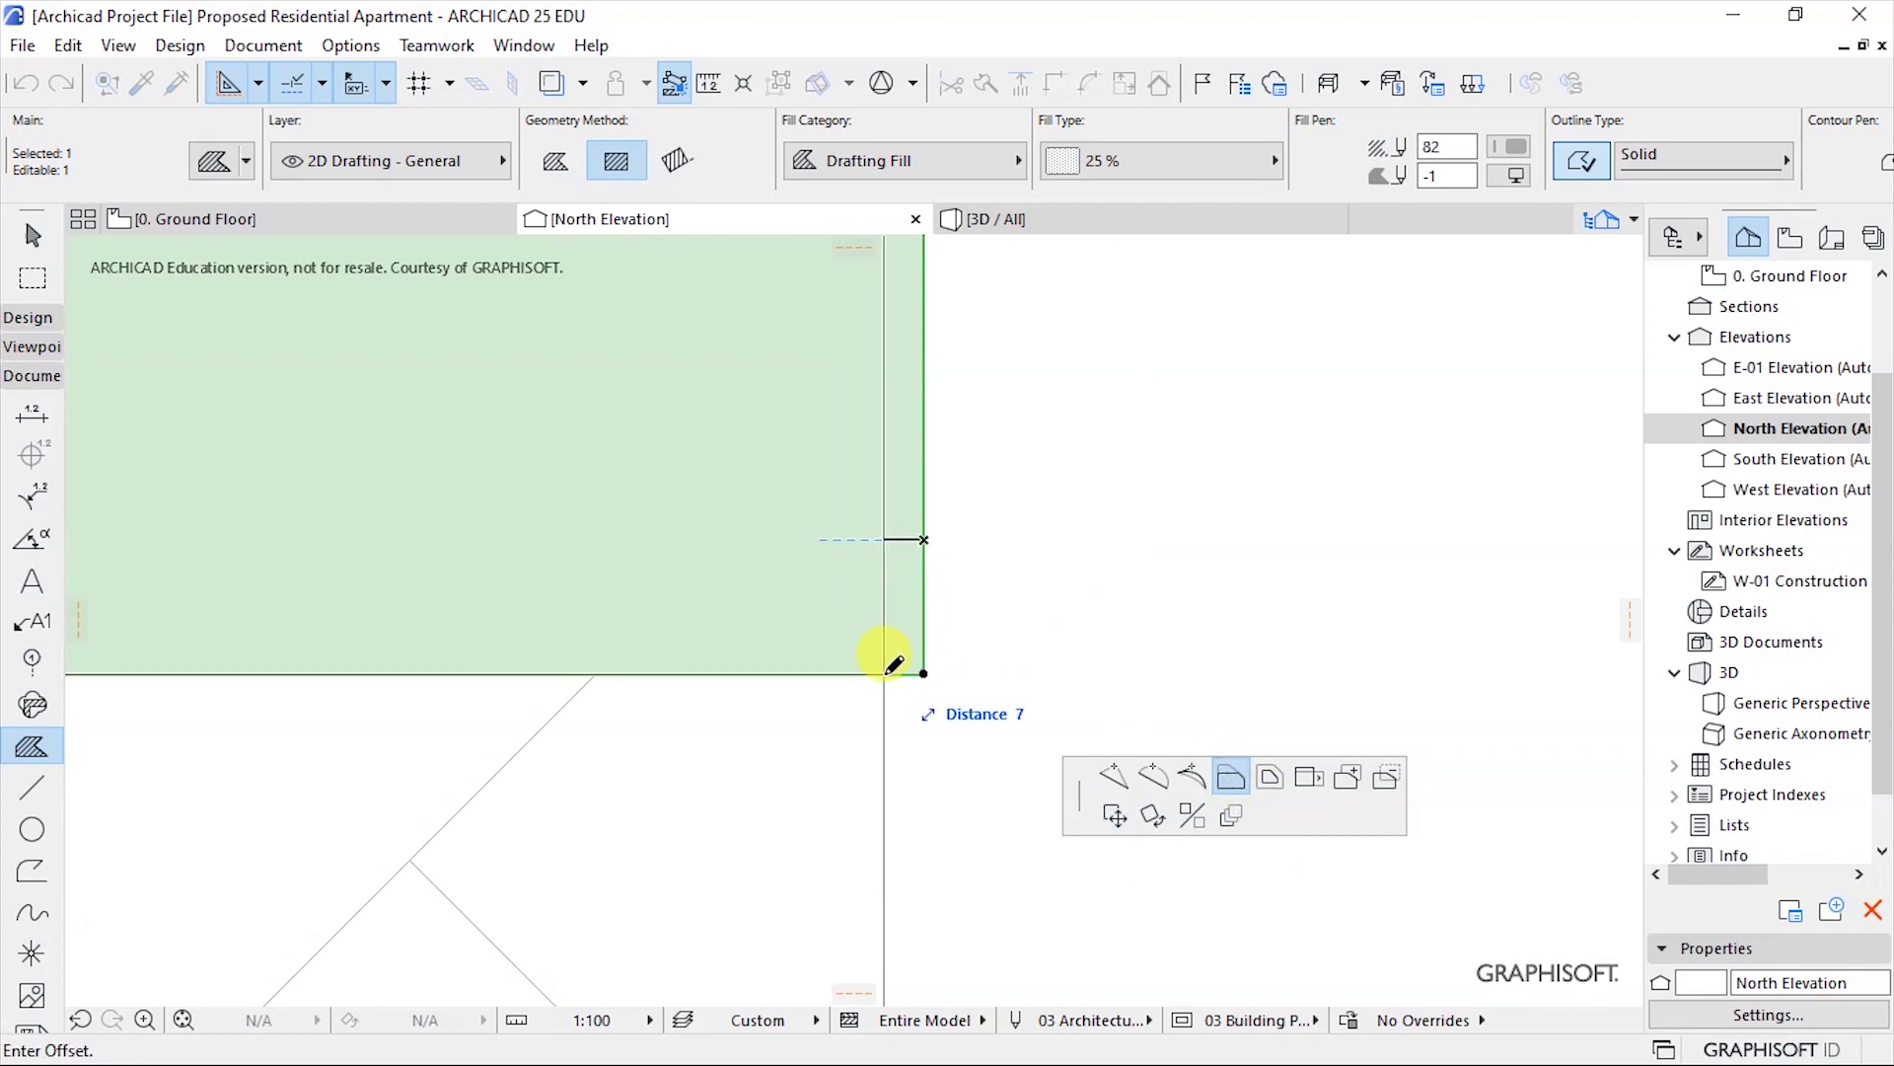
click(886, 674)
scroll(1215, 785, down, 10)
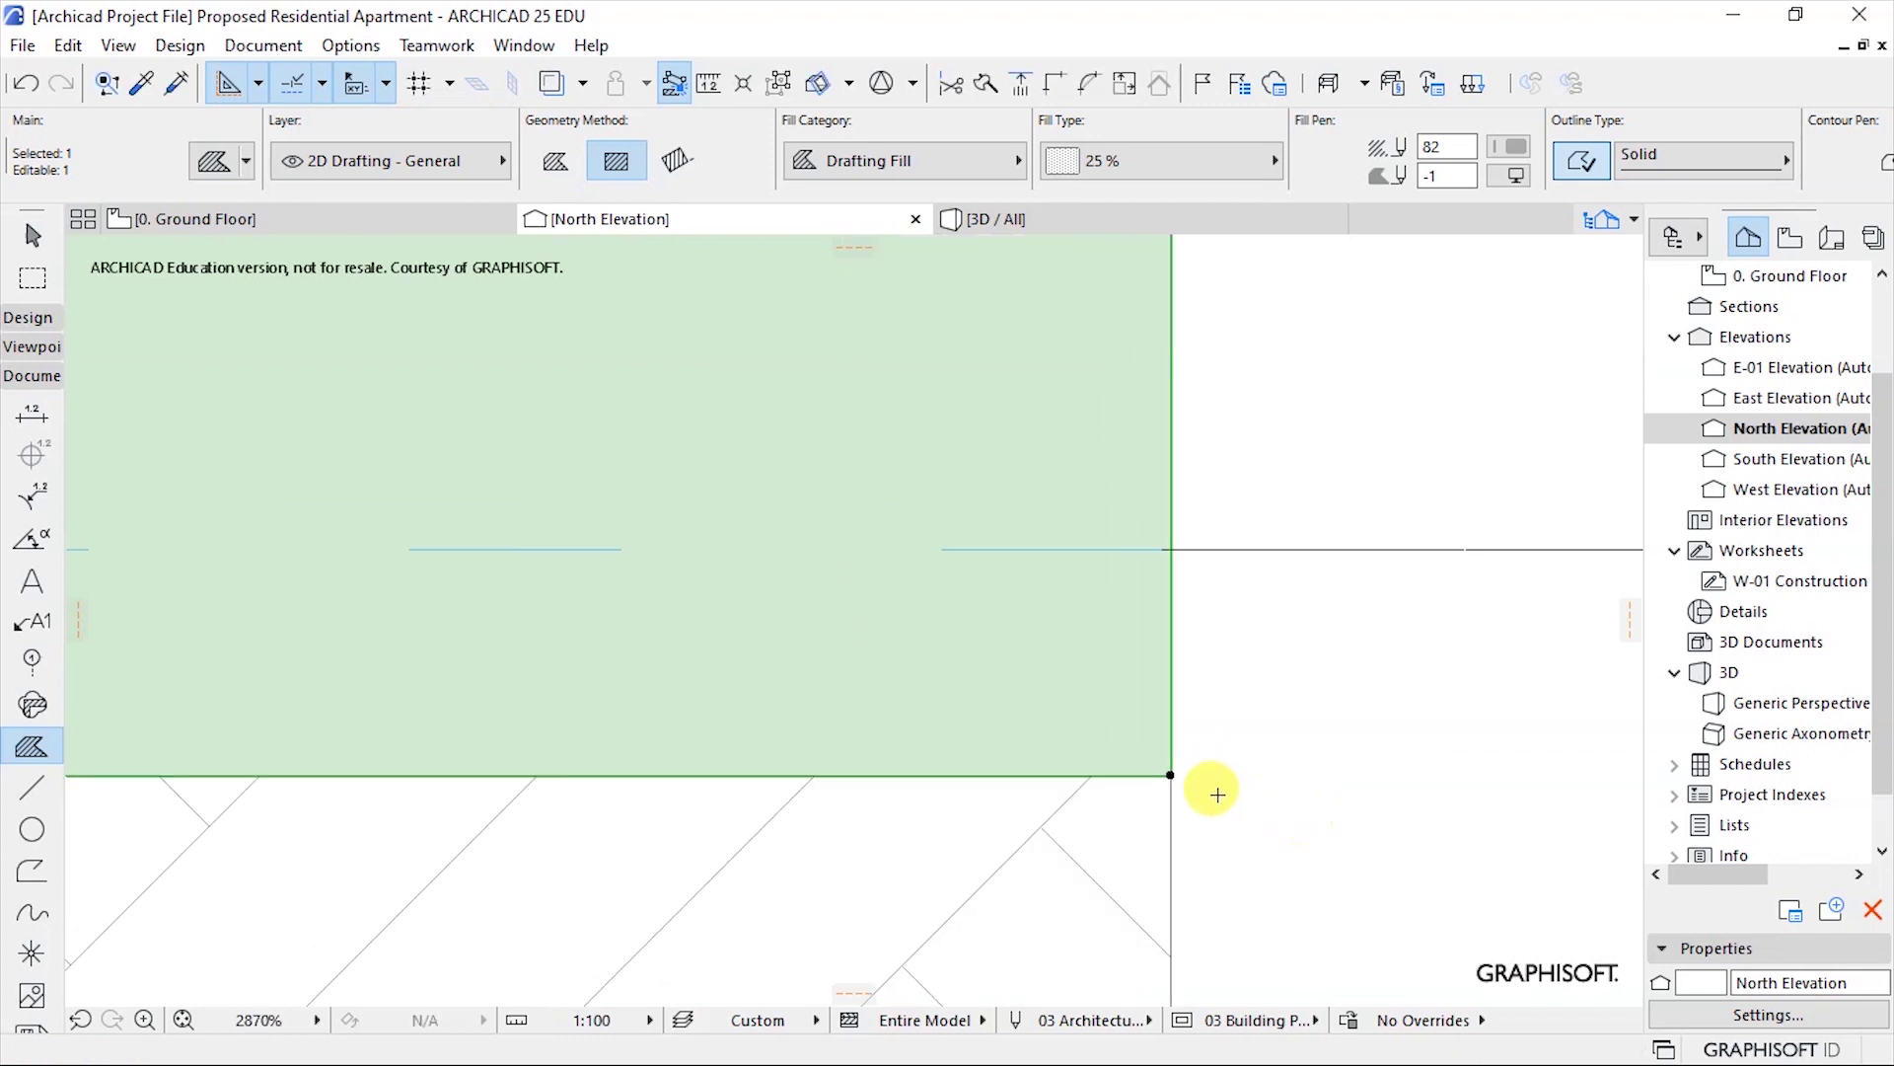
scroll(1219, 781, down, 8)
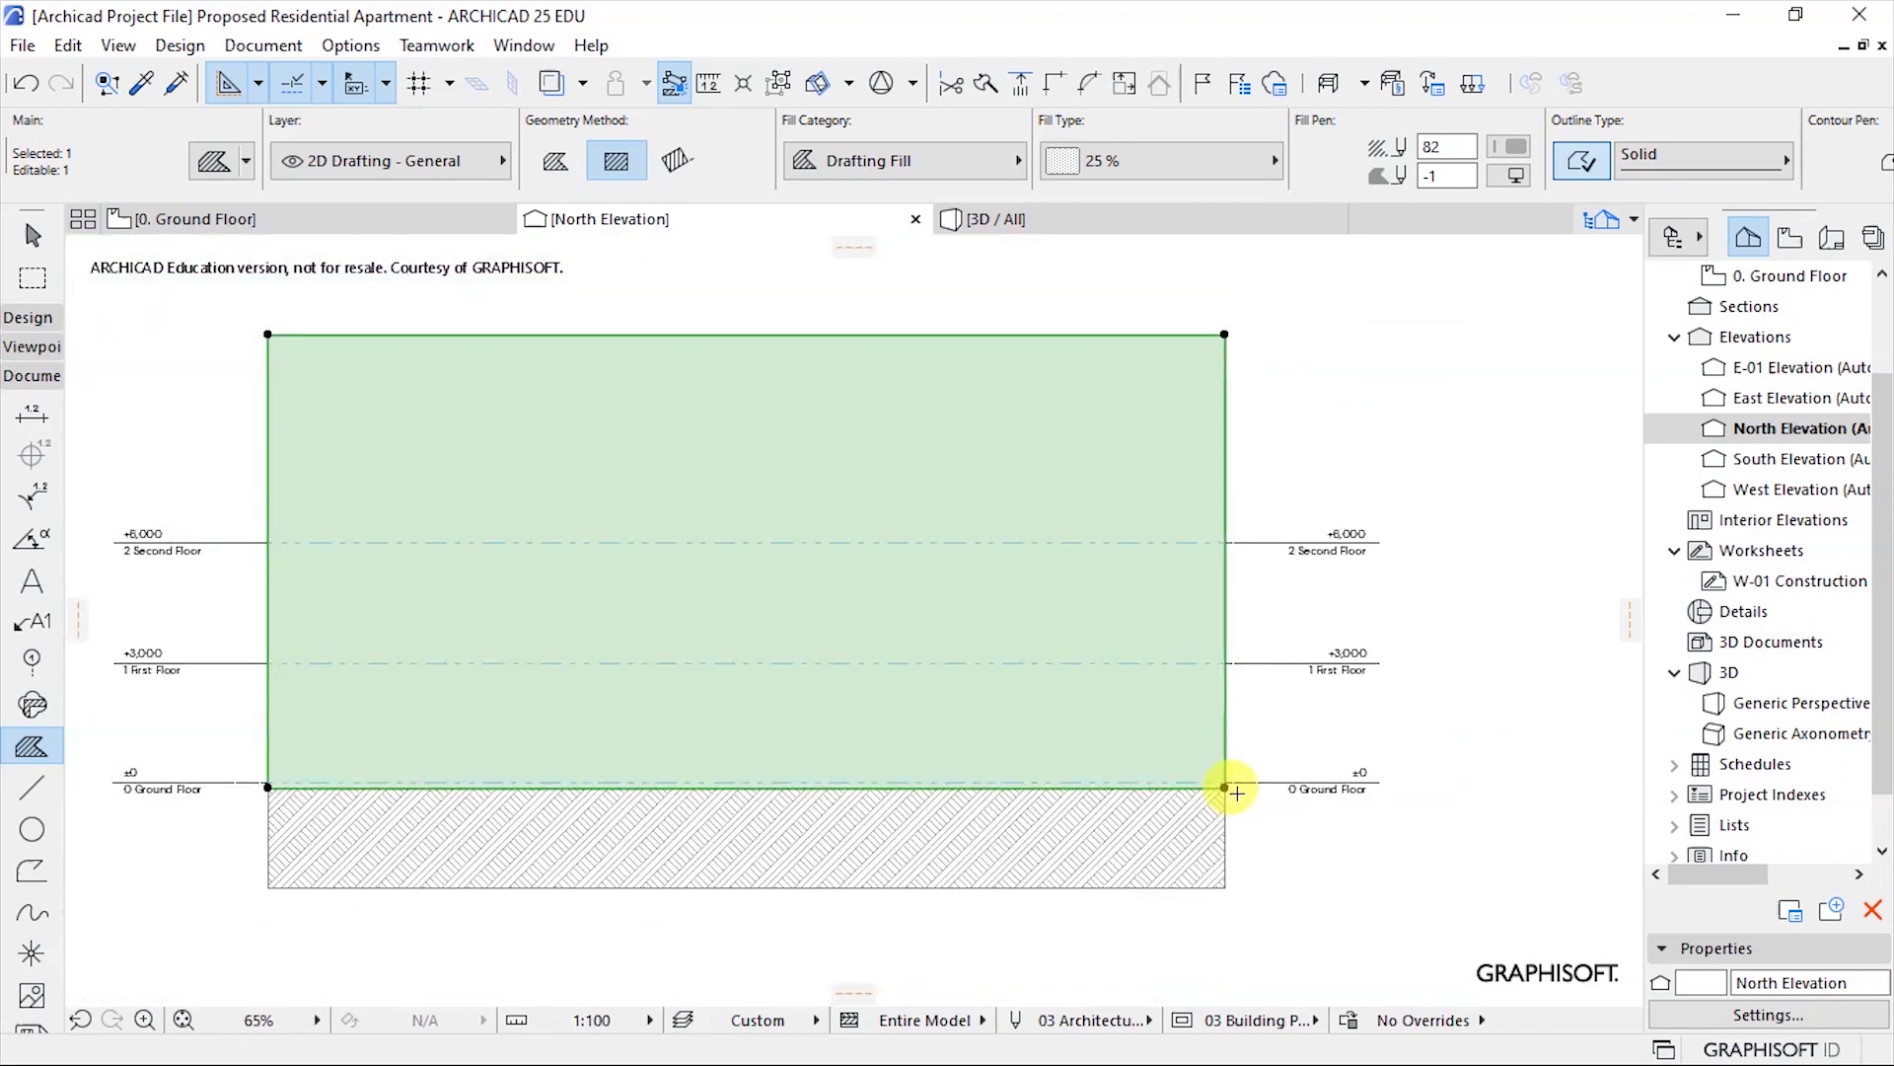
scroll(723, 622, down, 2)
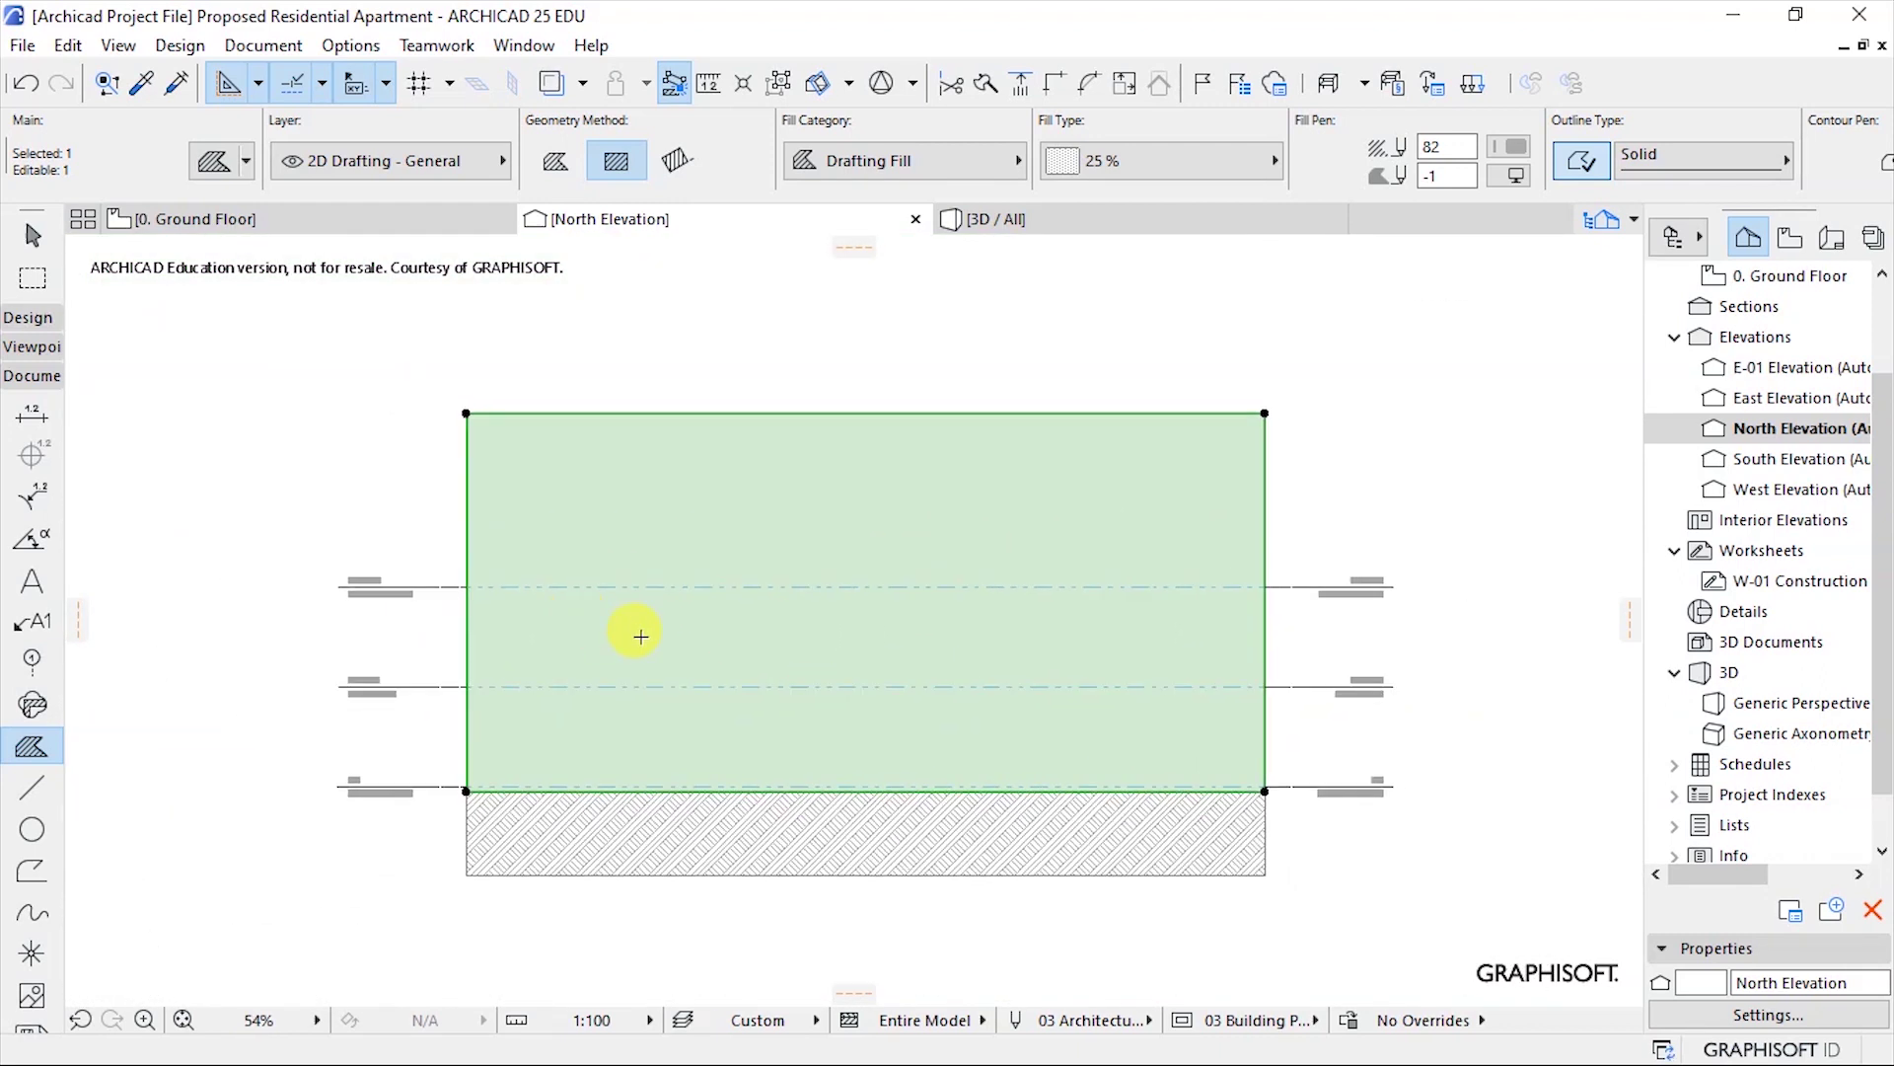
Send the background fill to the back of the display order, deselect it and check the house against it.
scroll(729, 648, up, 1)
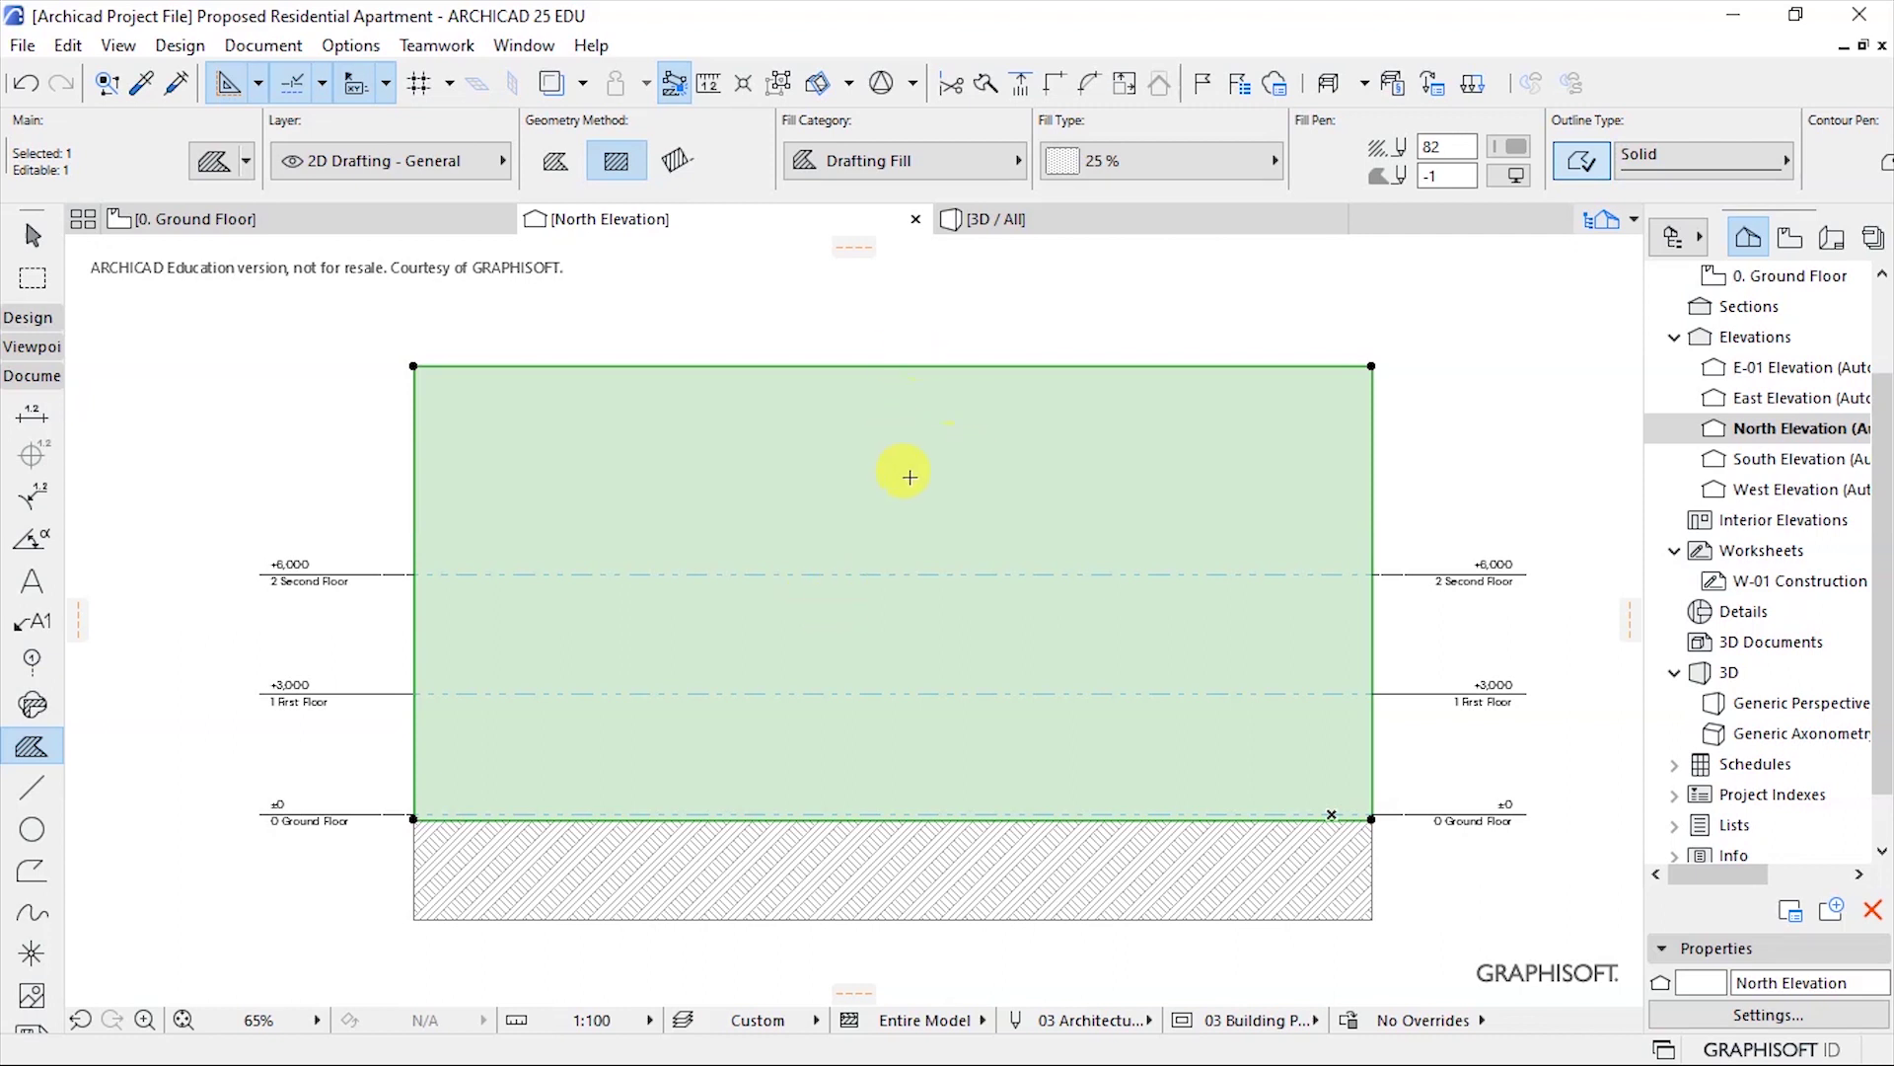
right_click(796, 480)
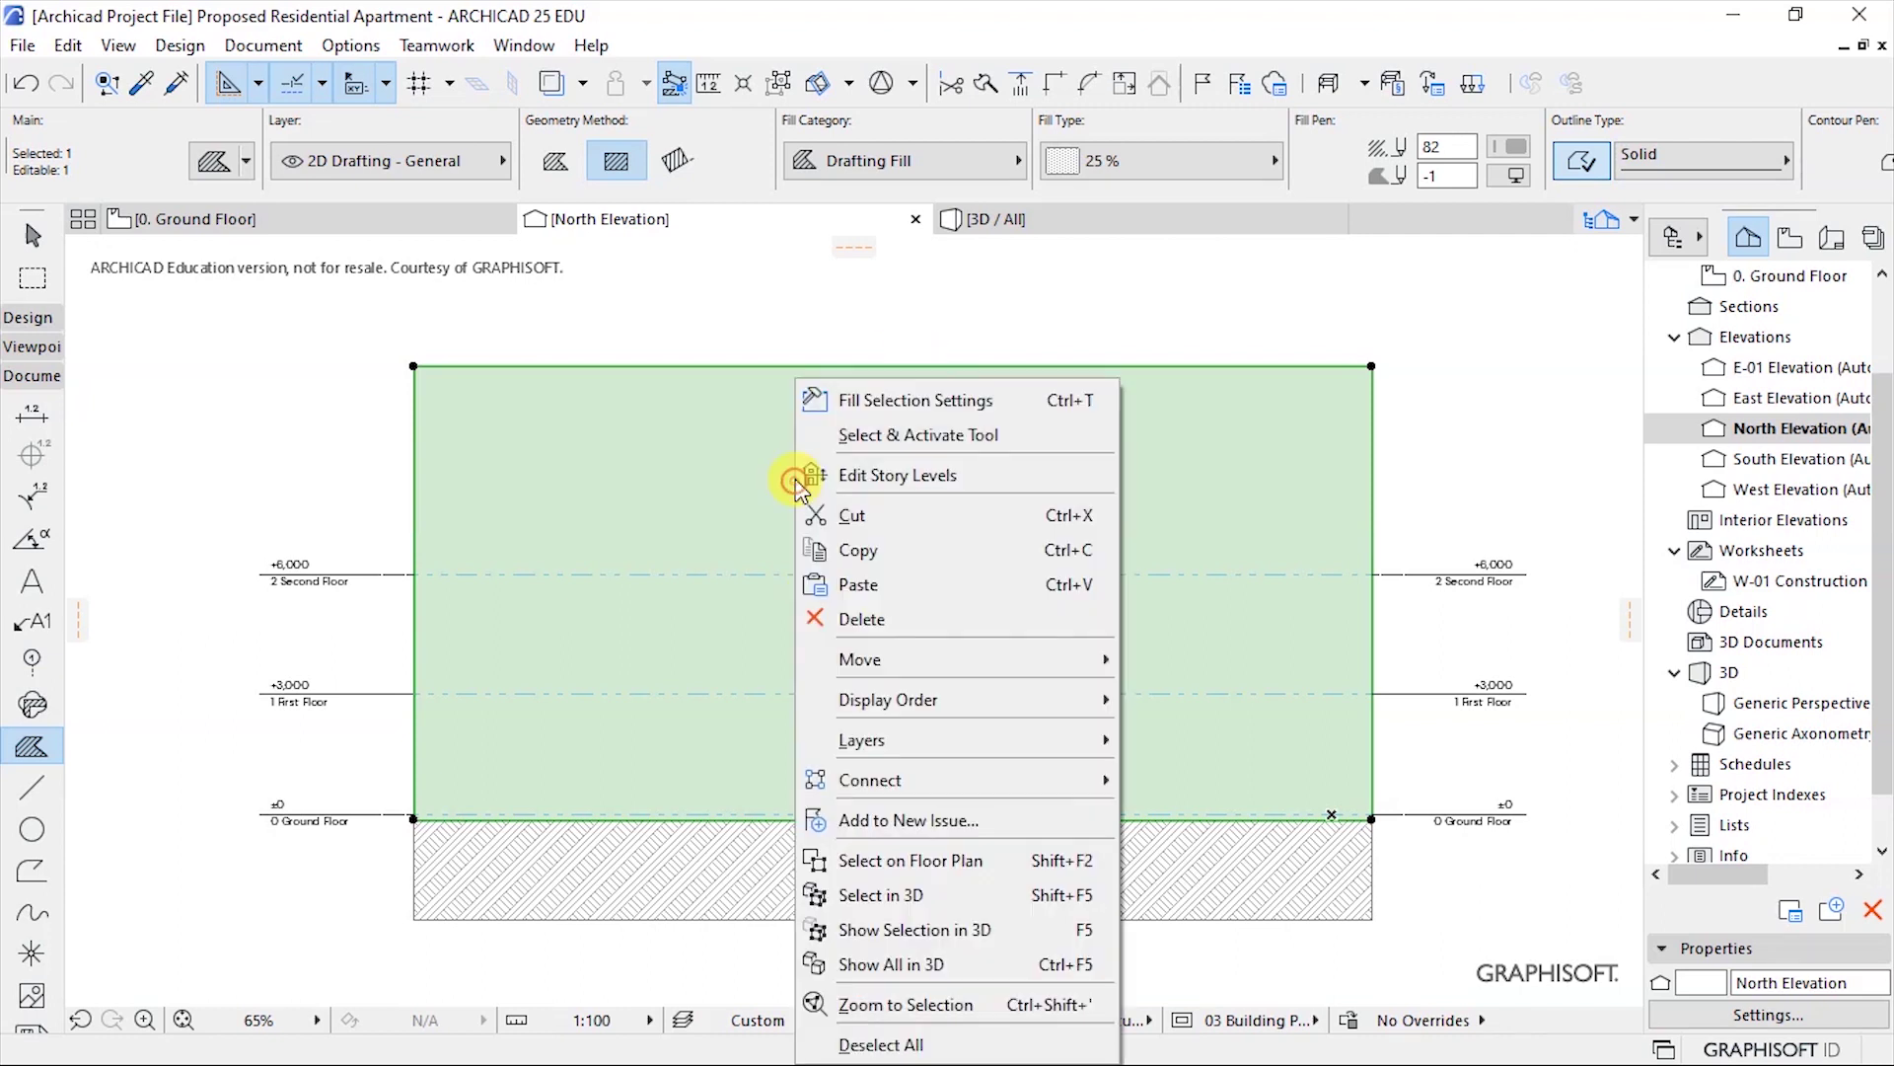
mouse_move(898, 702)
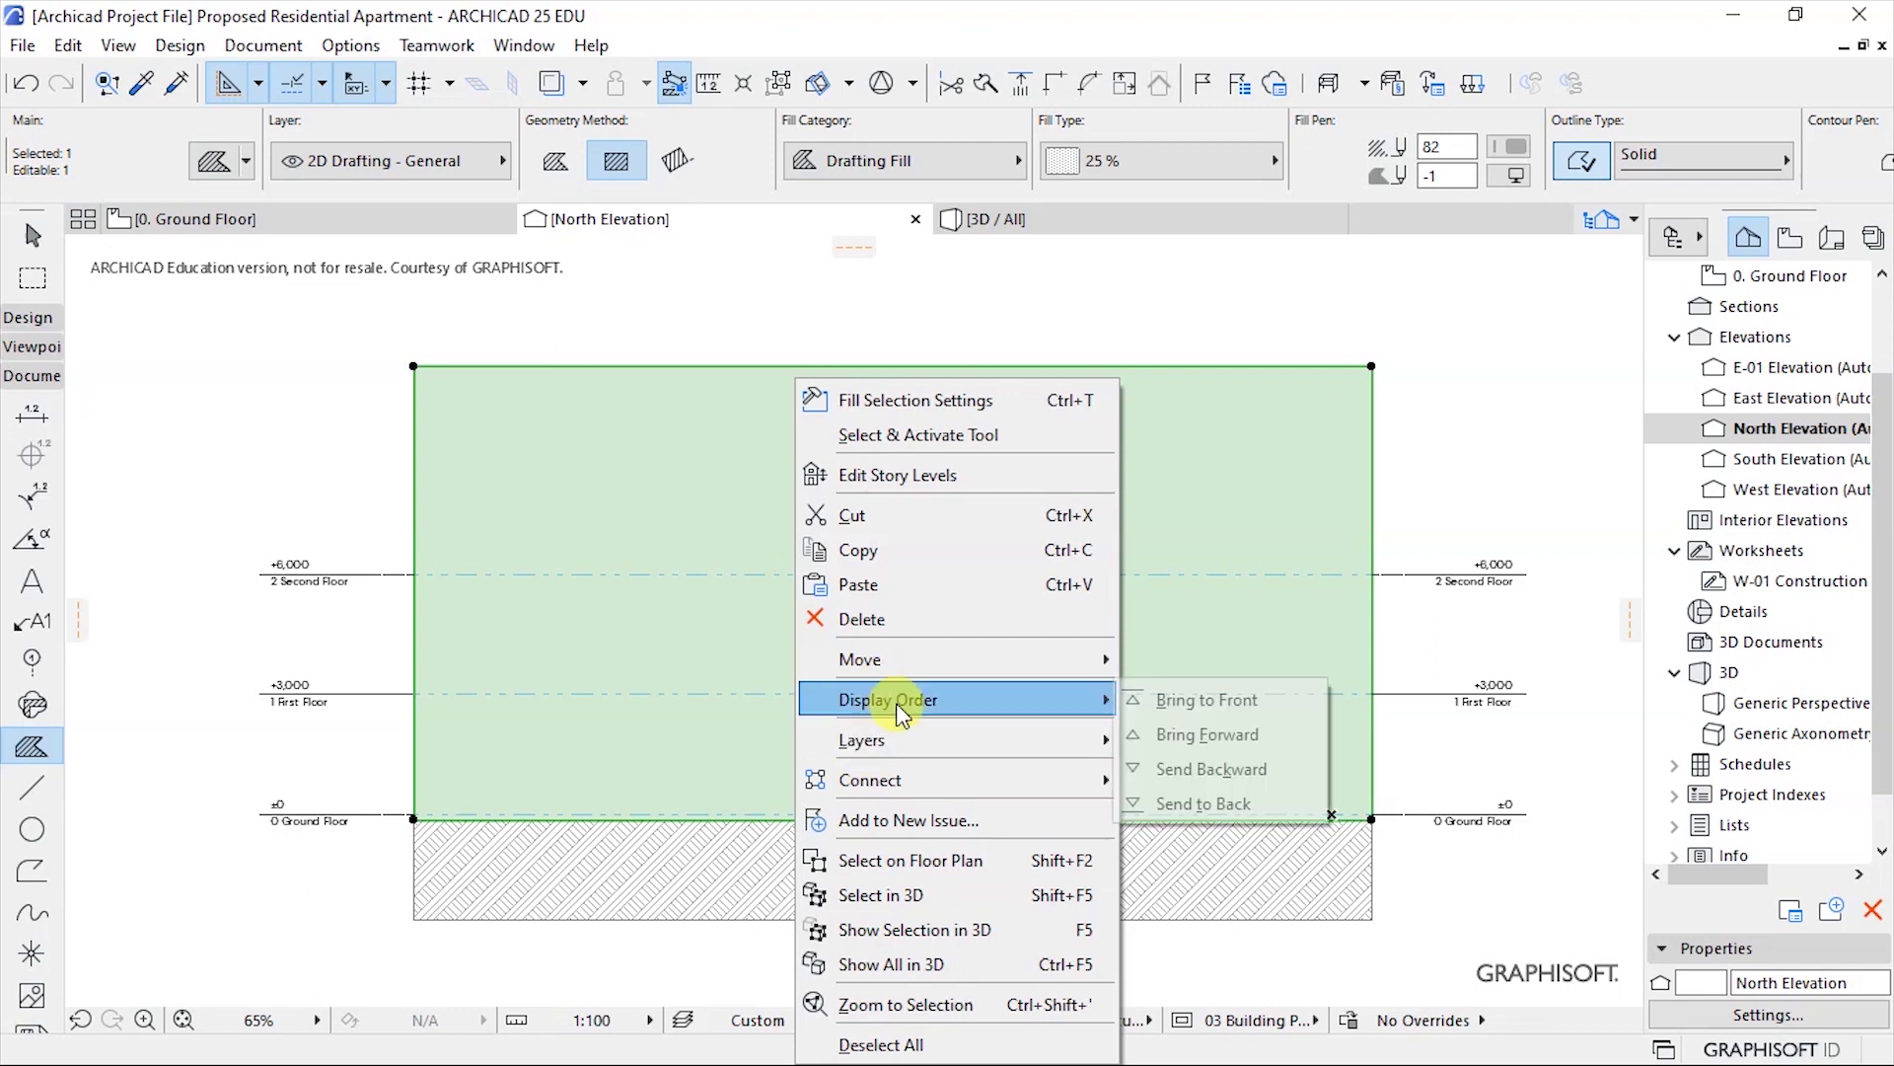
click(1186, 802)
click(1465, 425)
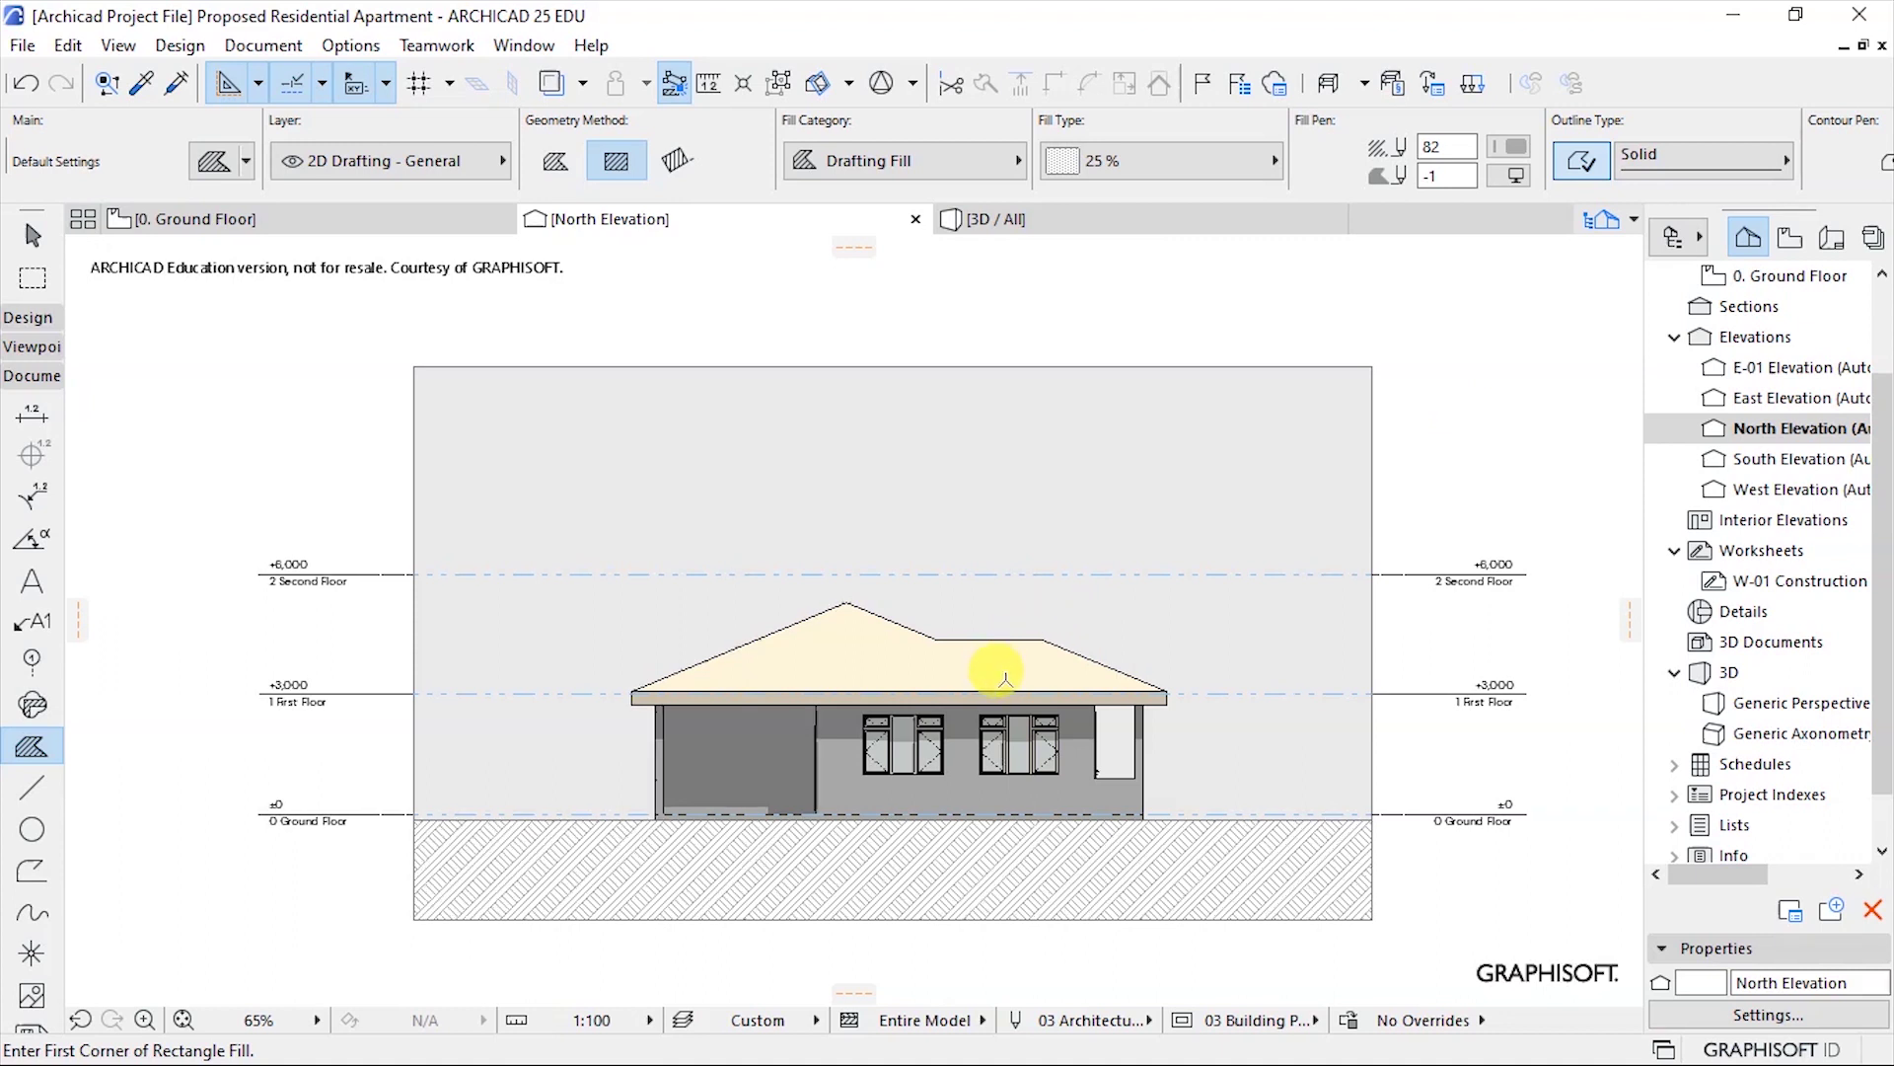
scroll(1006, 679, up, 2)
scroll(971, 684, down, 1)
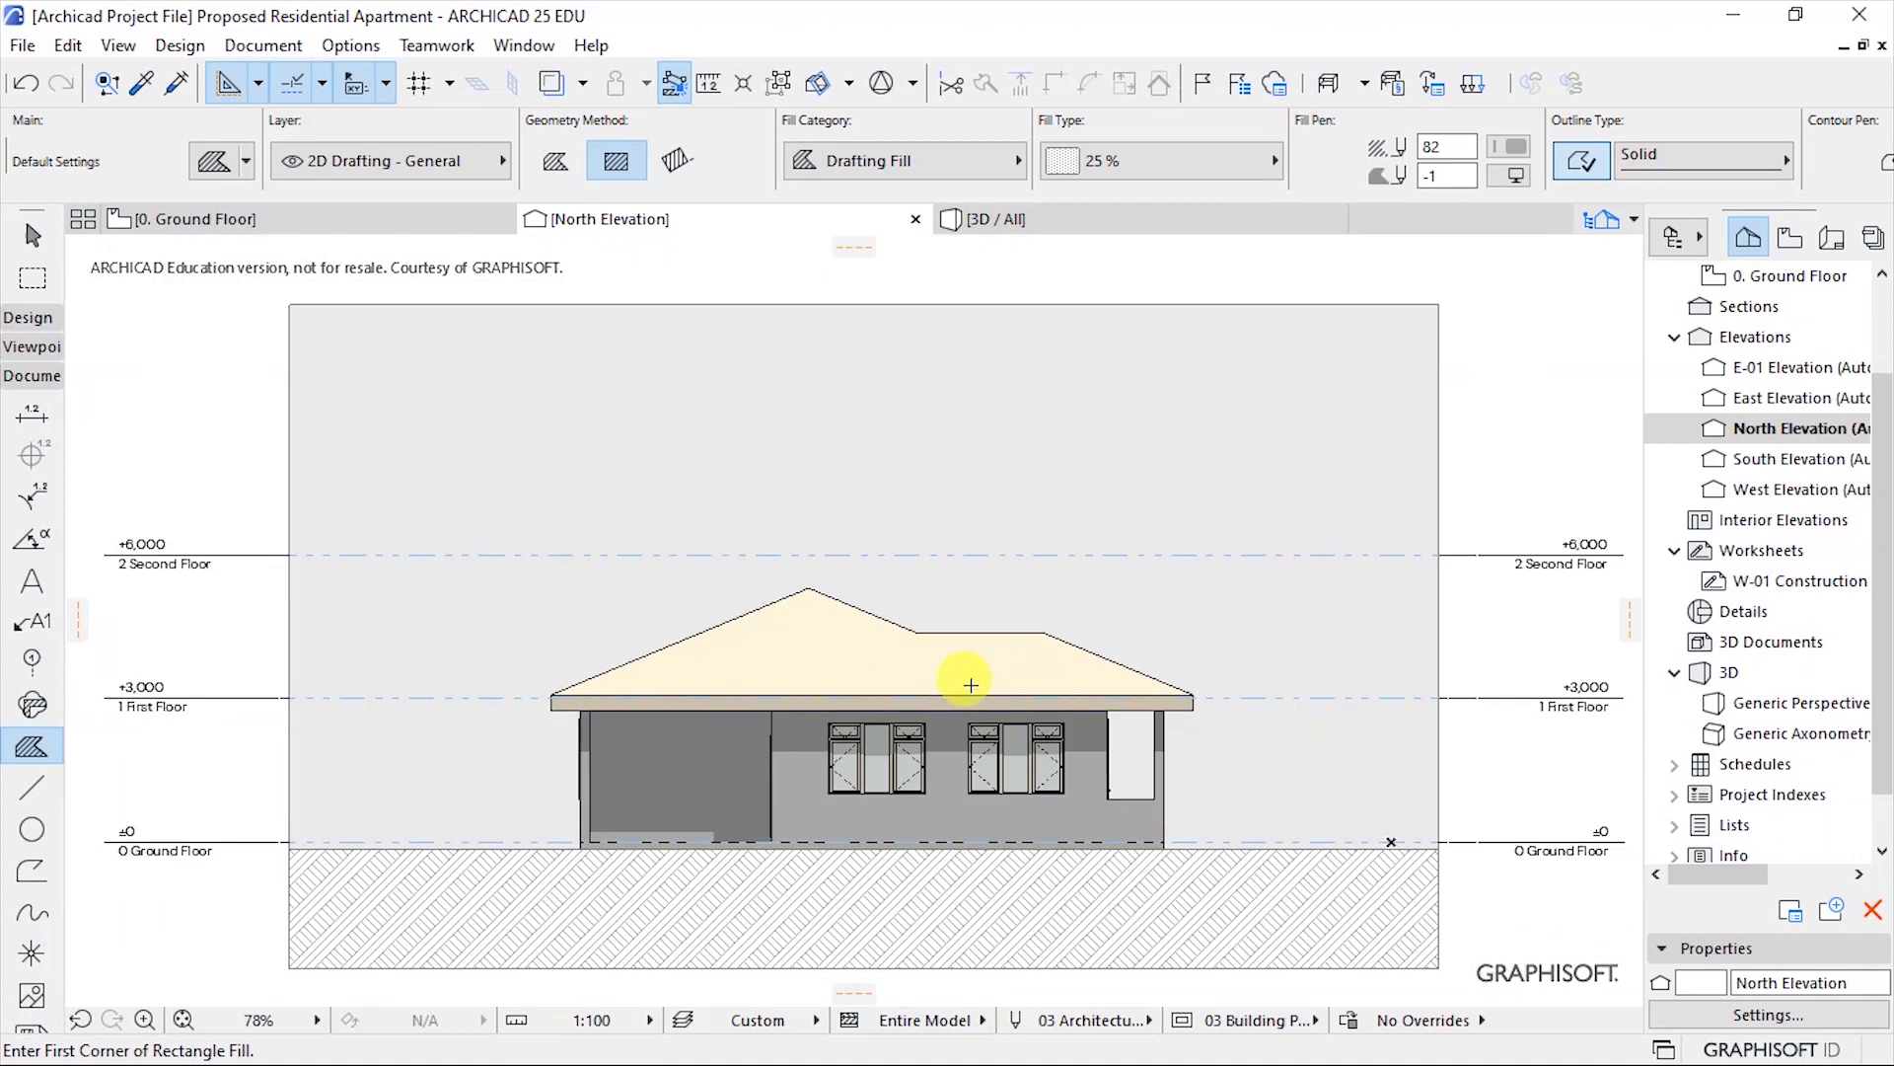
scroll(949, 684, down, 1)
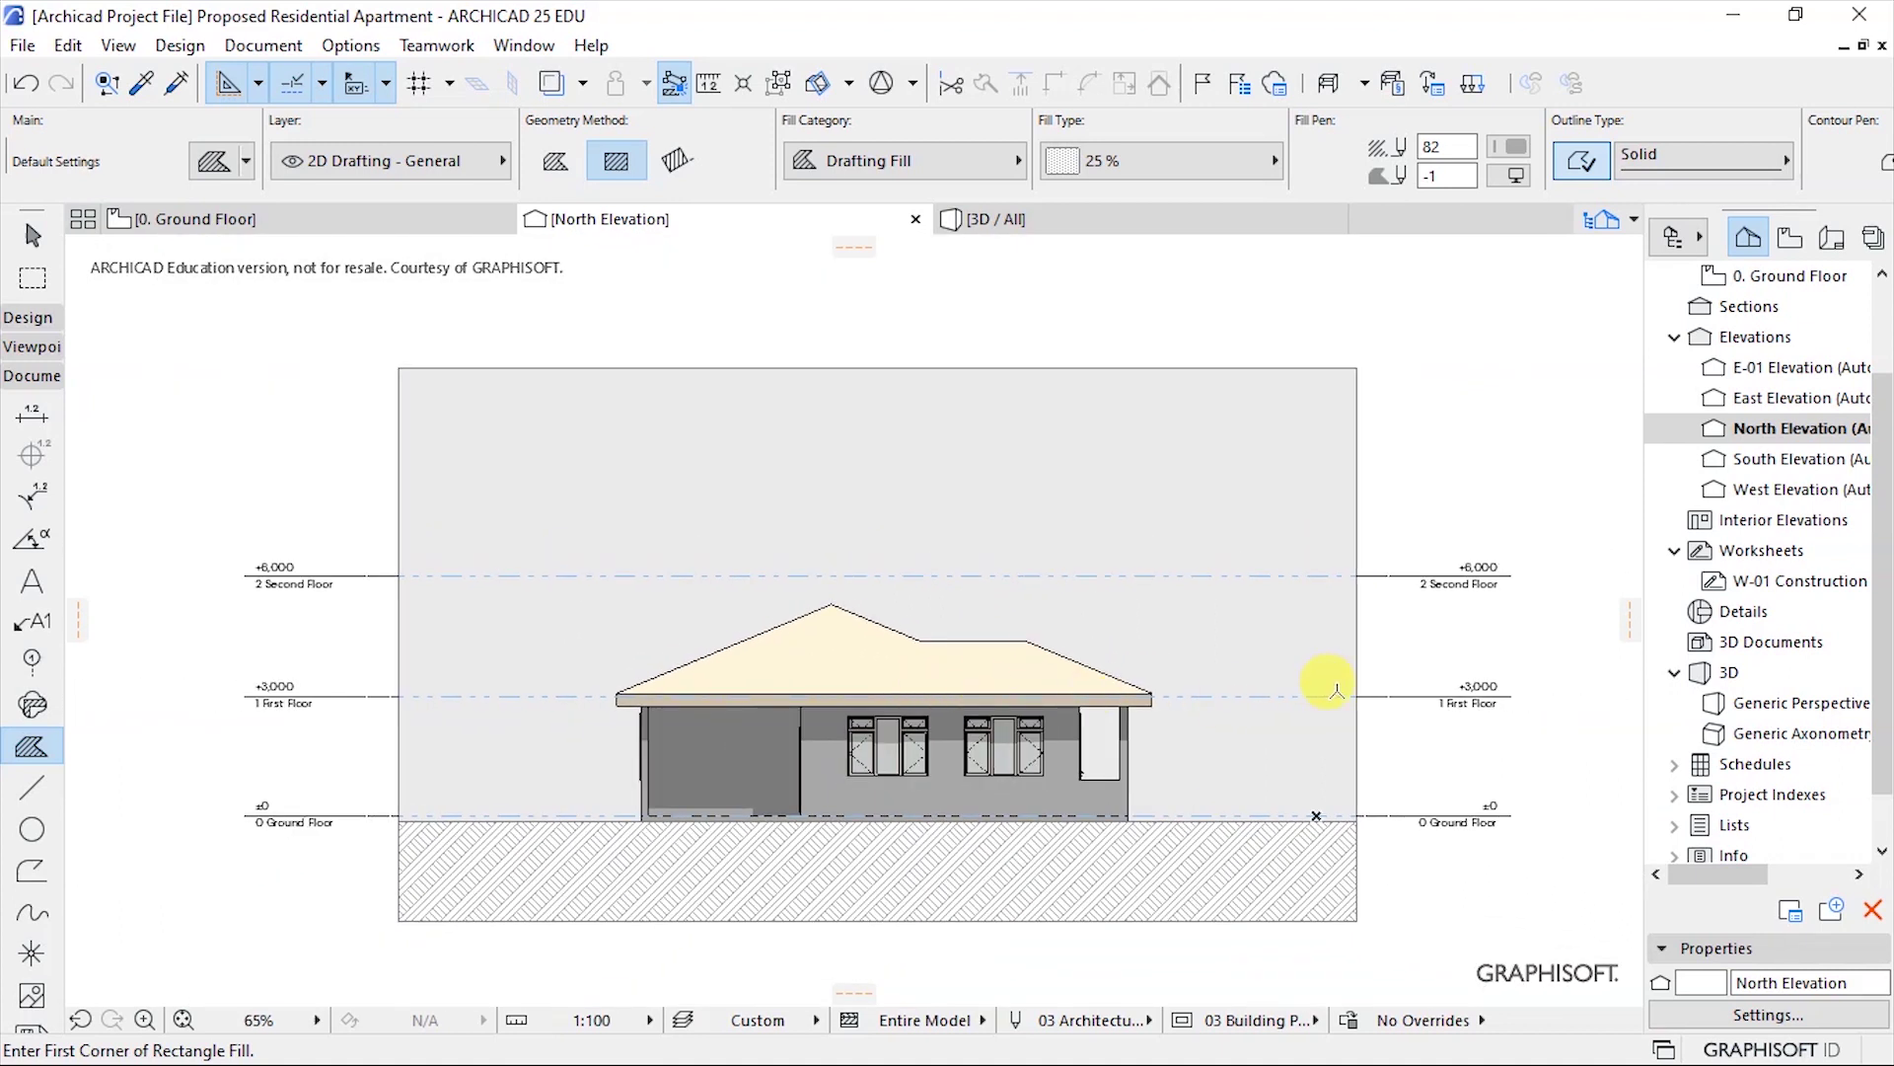
shift+click(1413, 503)
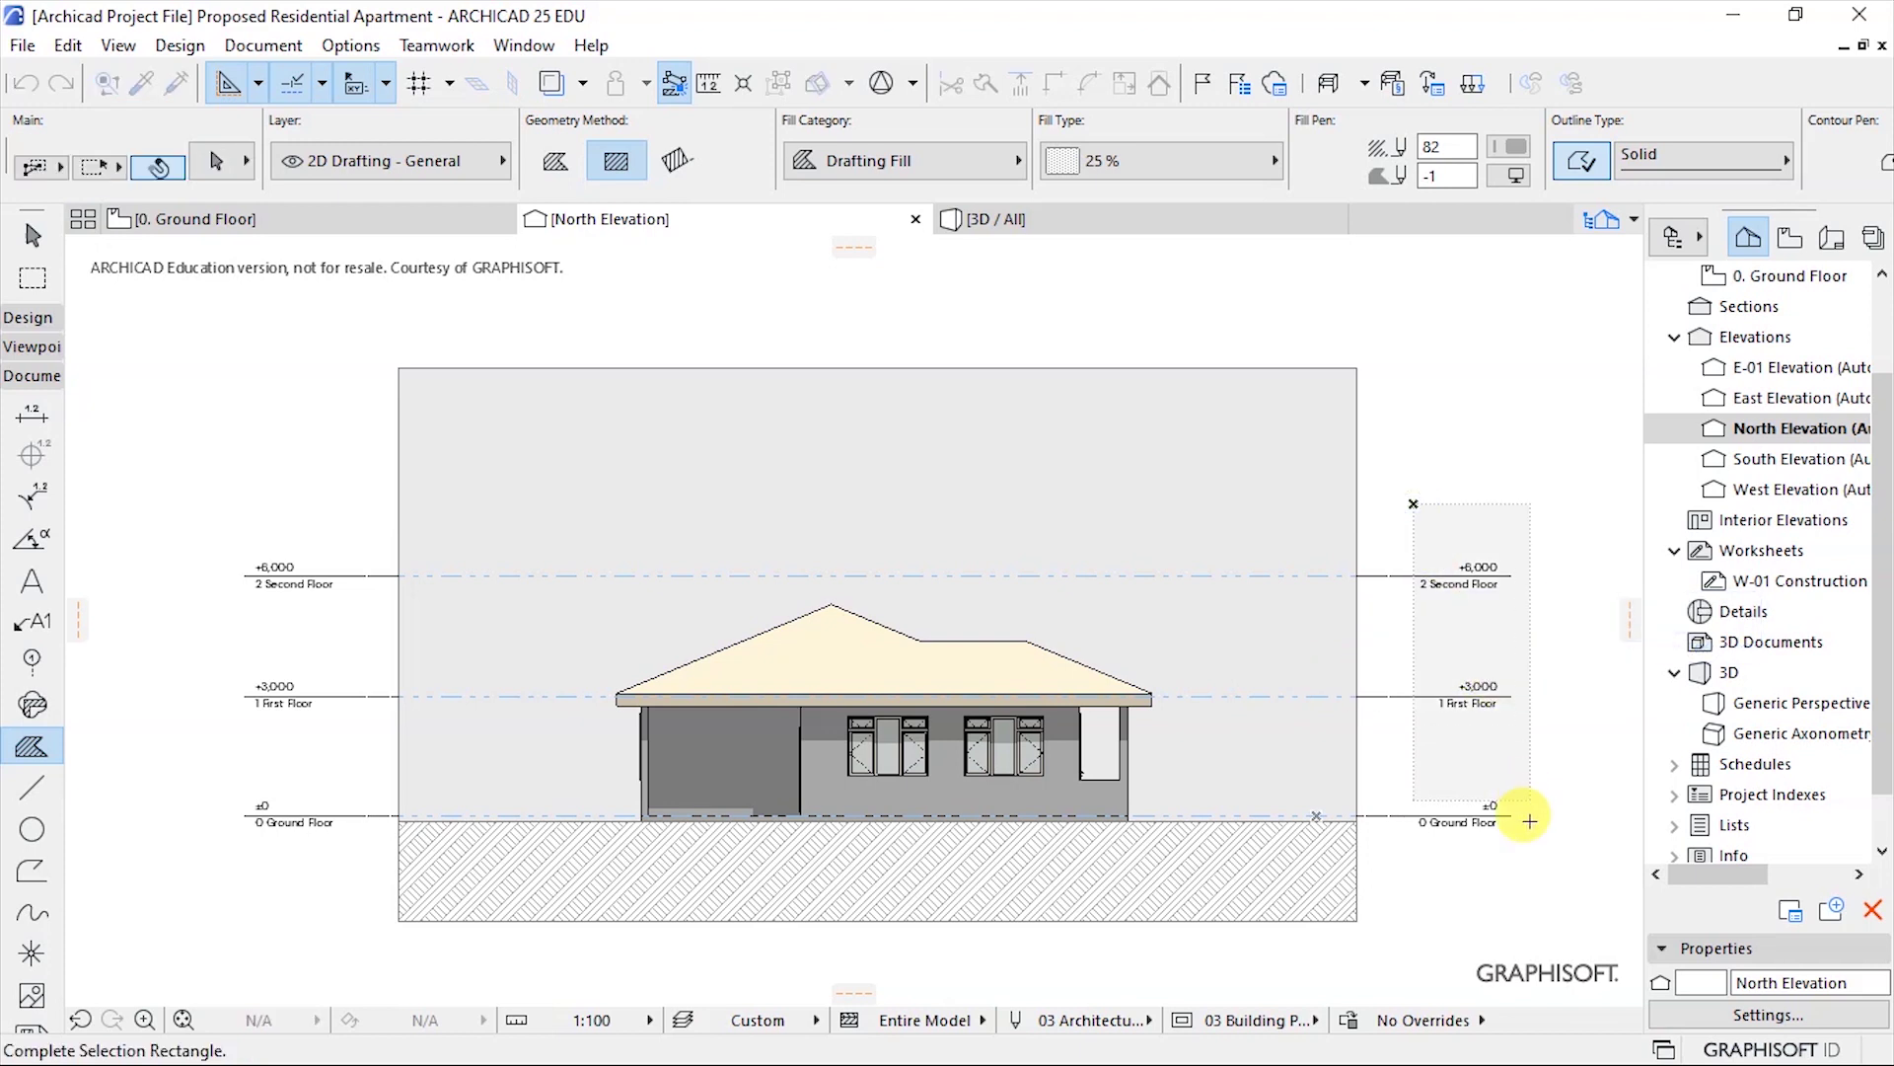
click(1535, 881)
click(1544, 755)
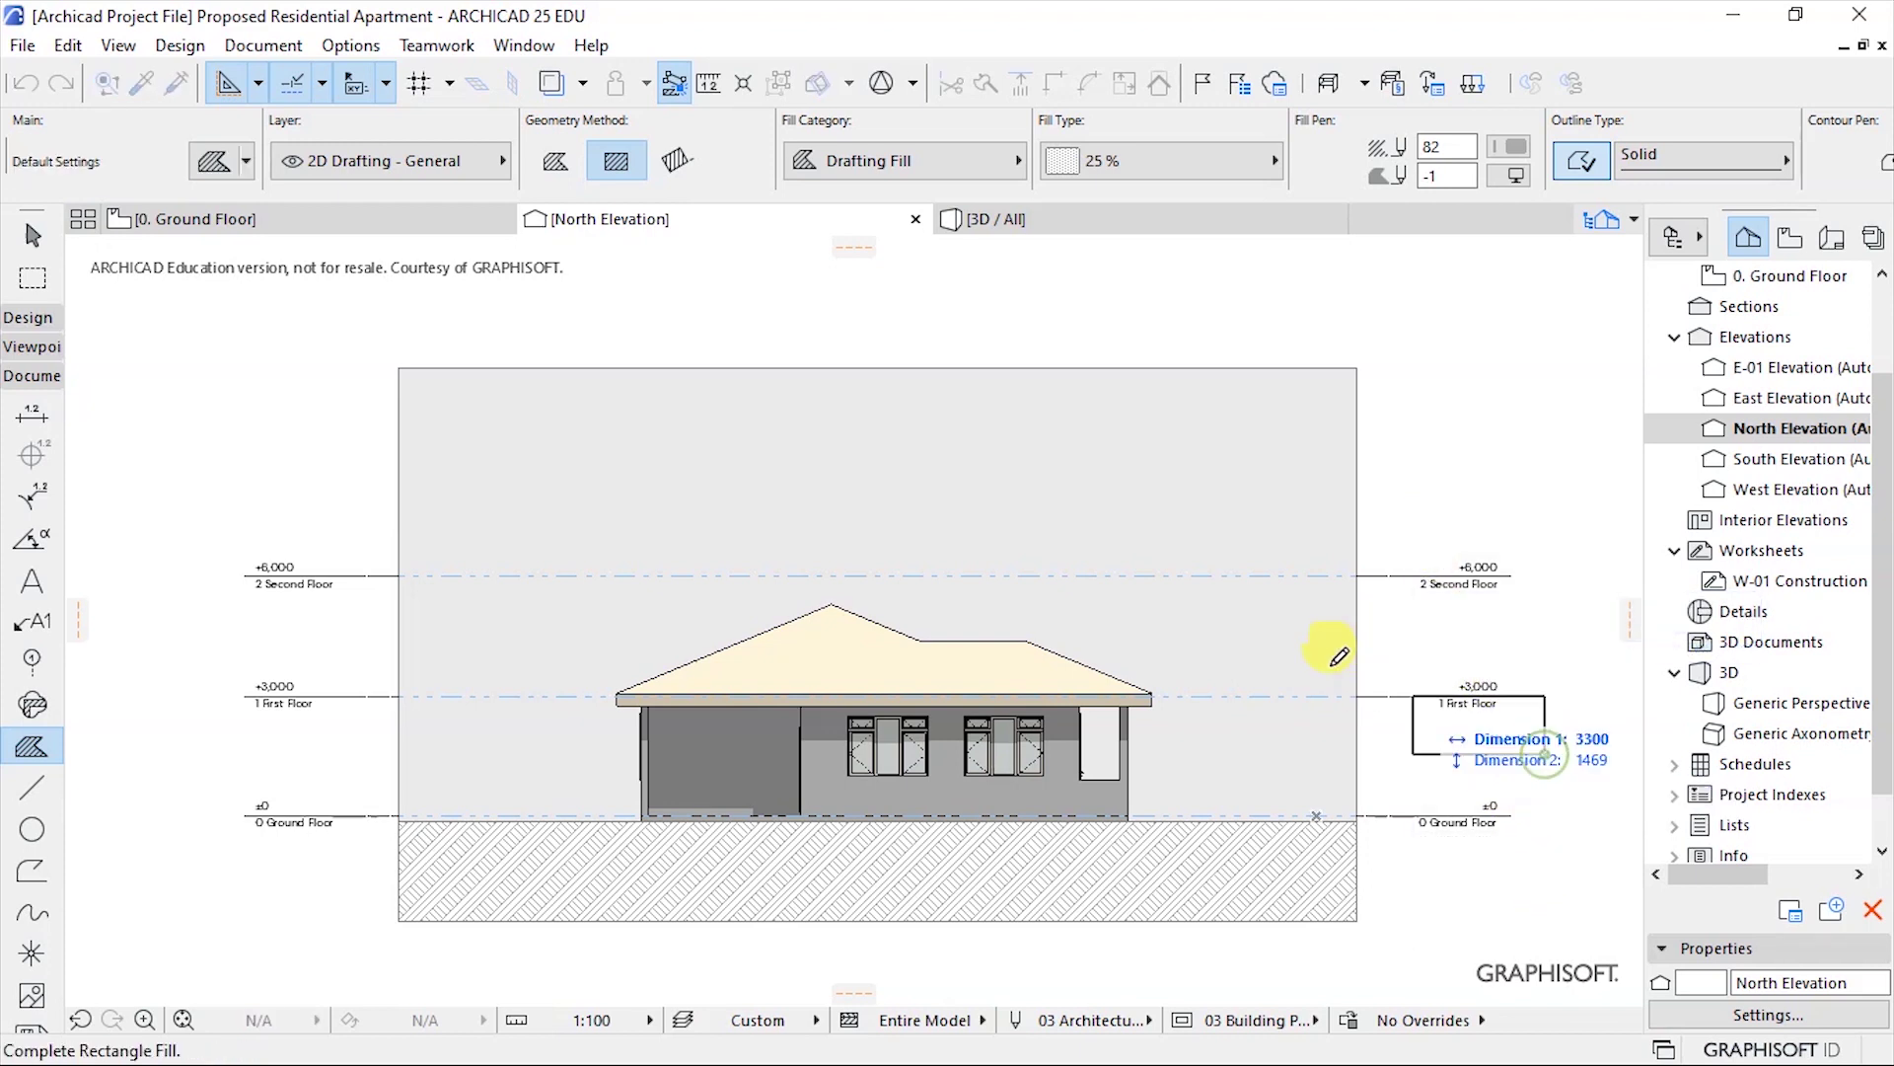
key(Escape)
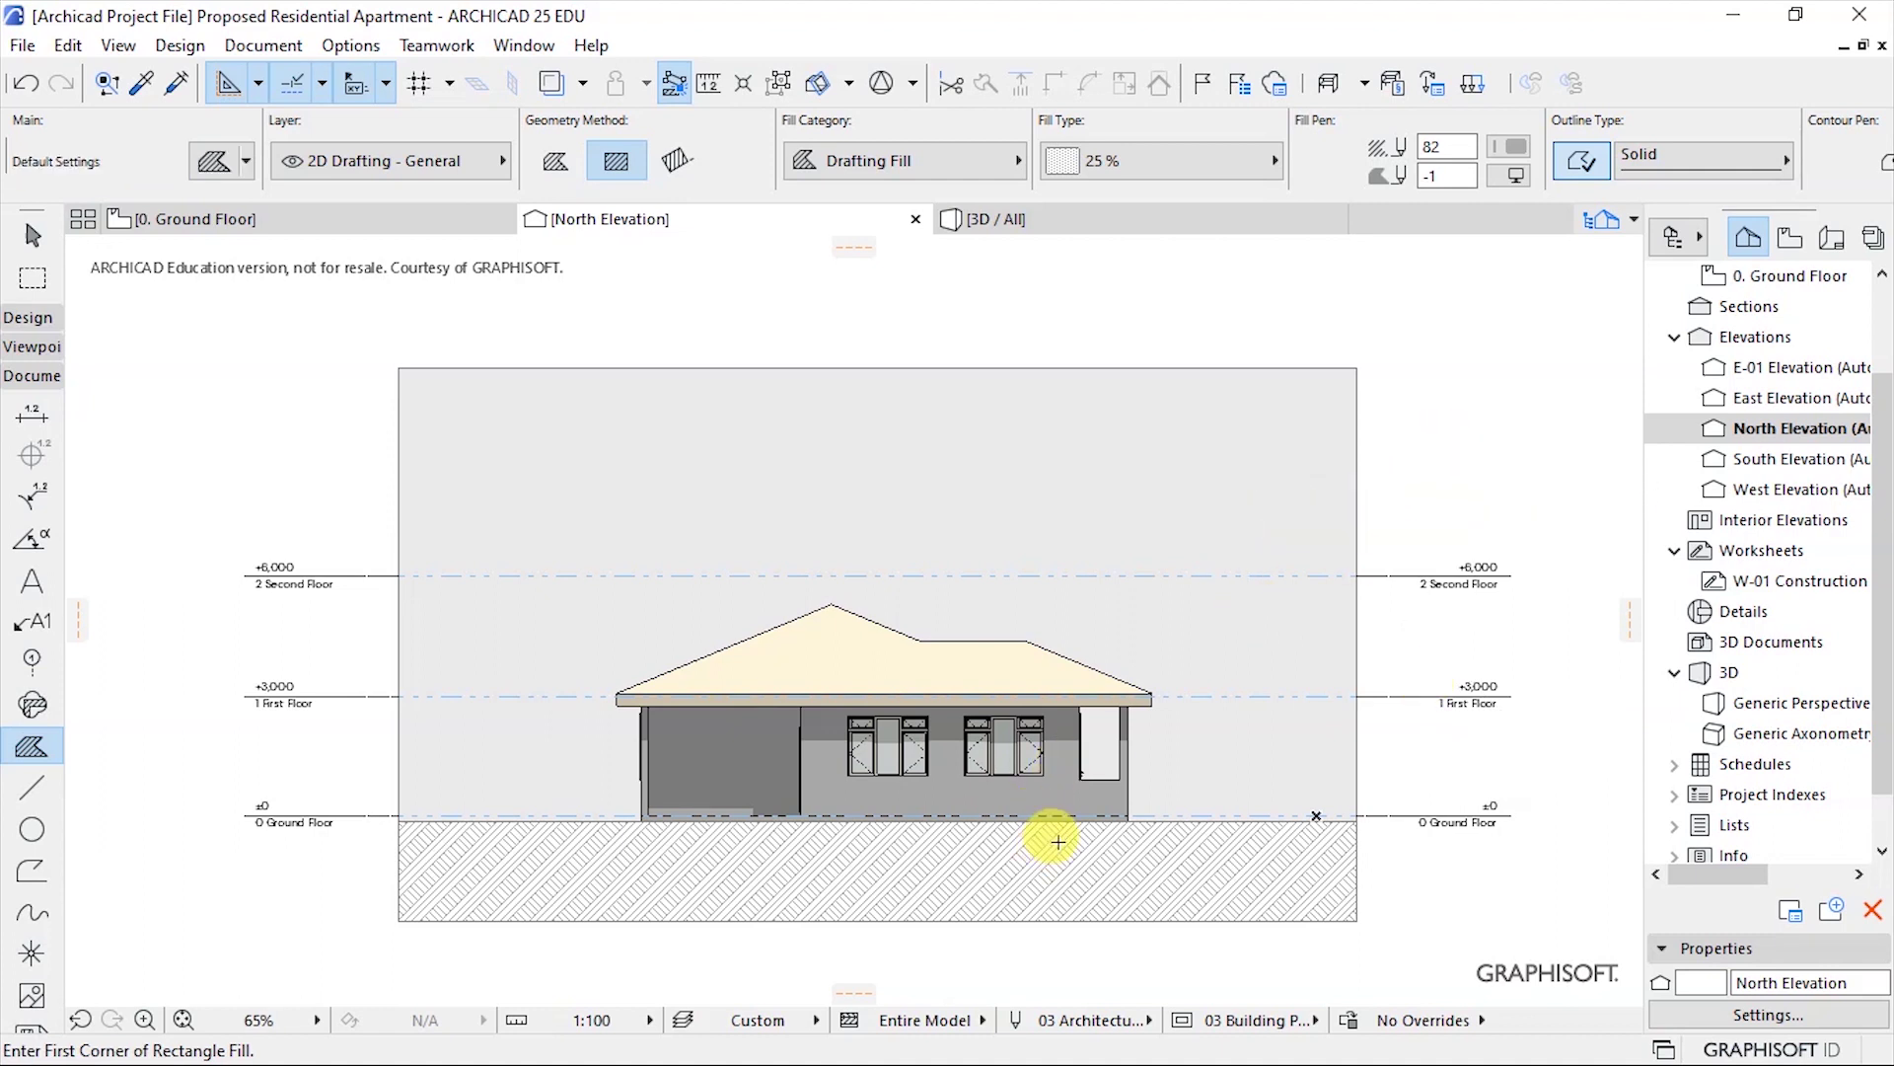
middle_drag(708, 638, 685, 628)
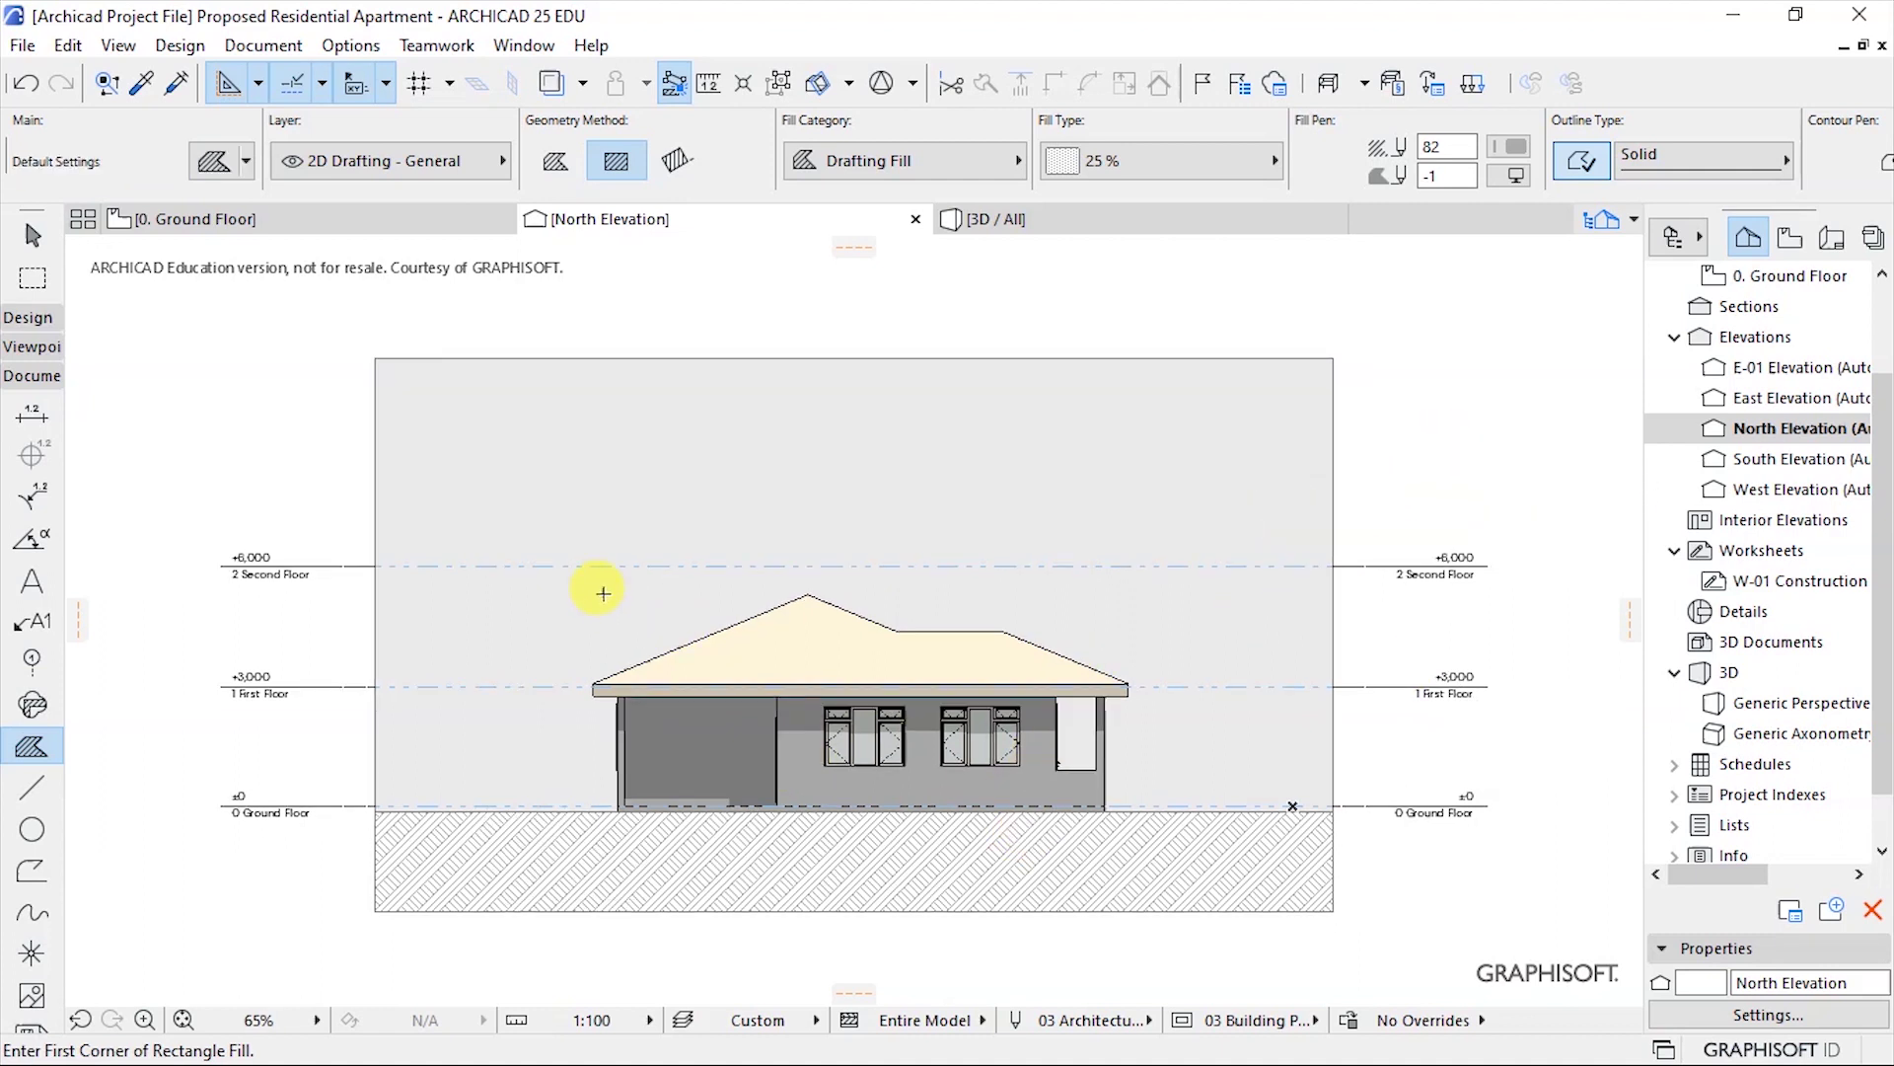
Change the background fill behind the house to Linear Gradient Fill and deselect it.
click(847, 469)
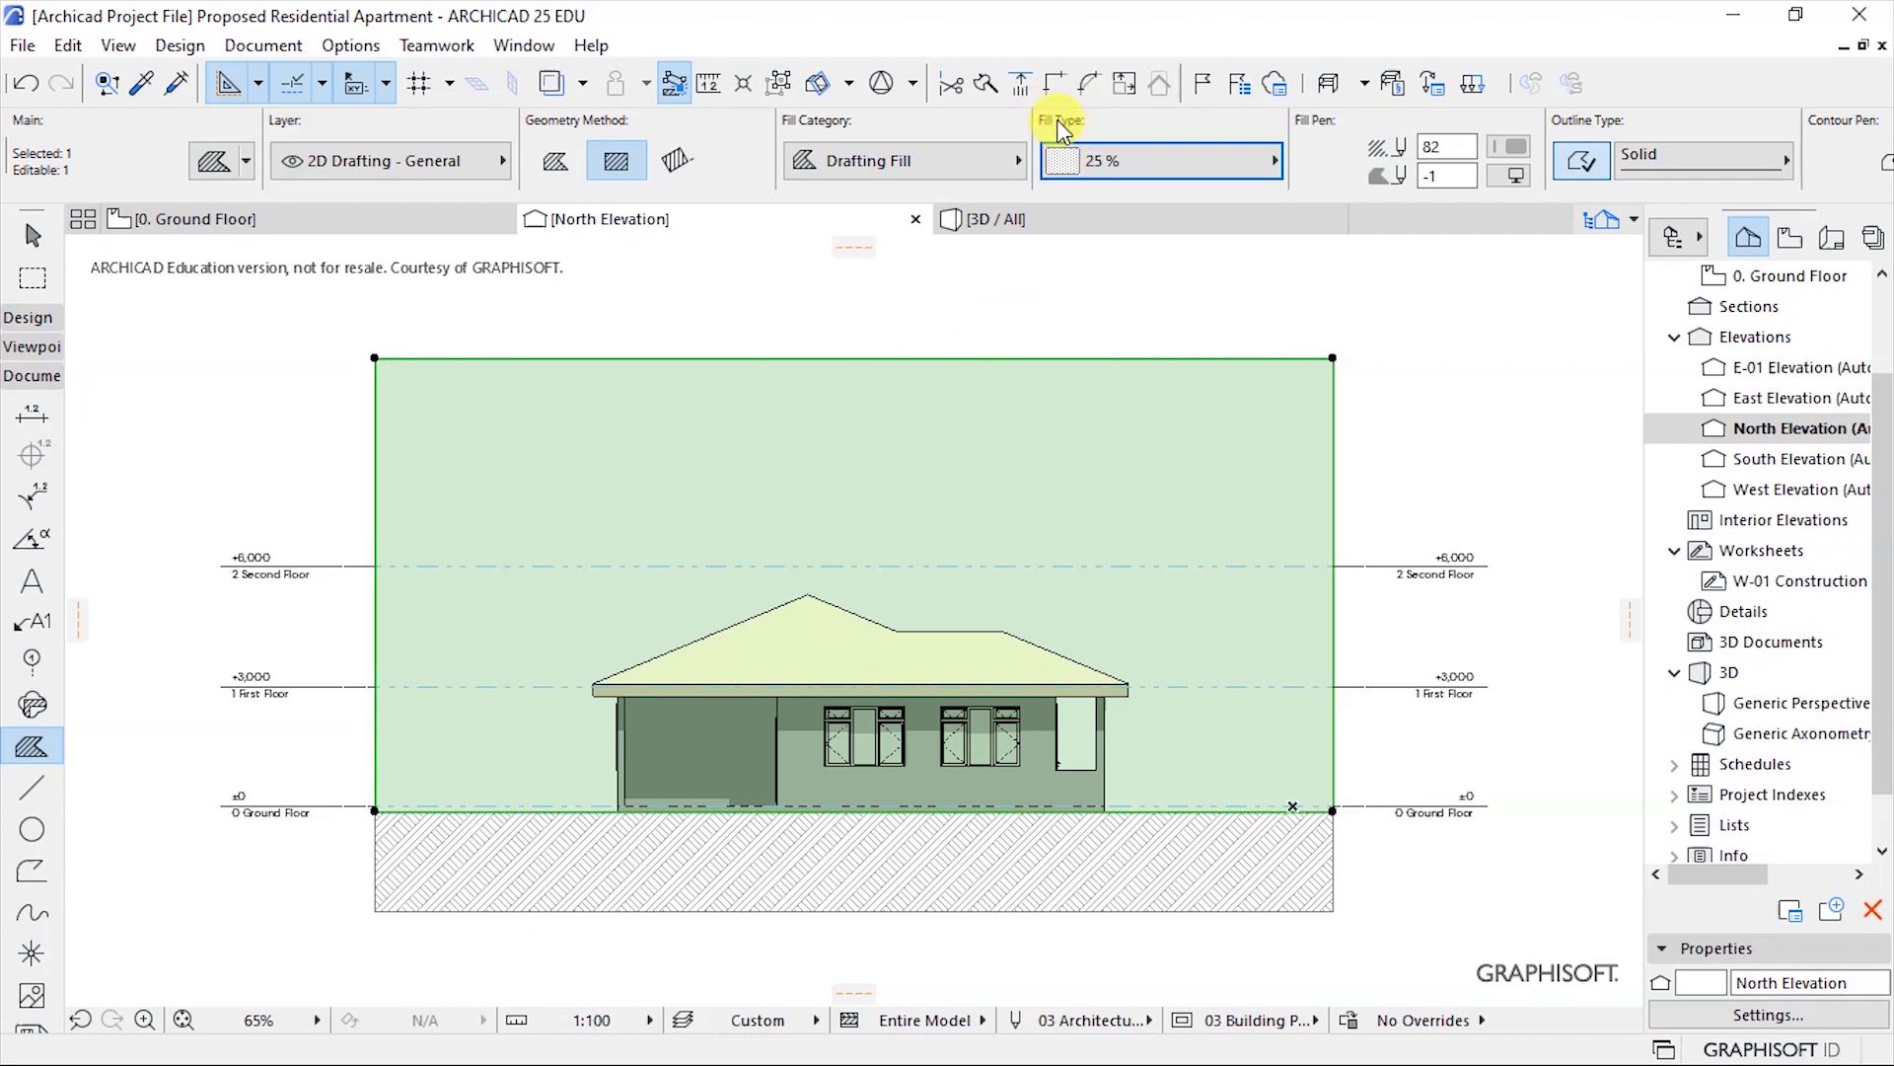
click(1122, 170)
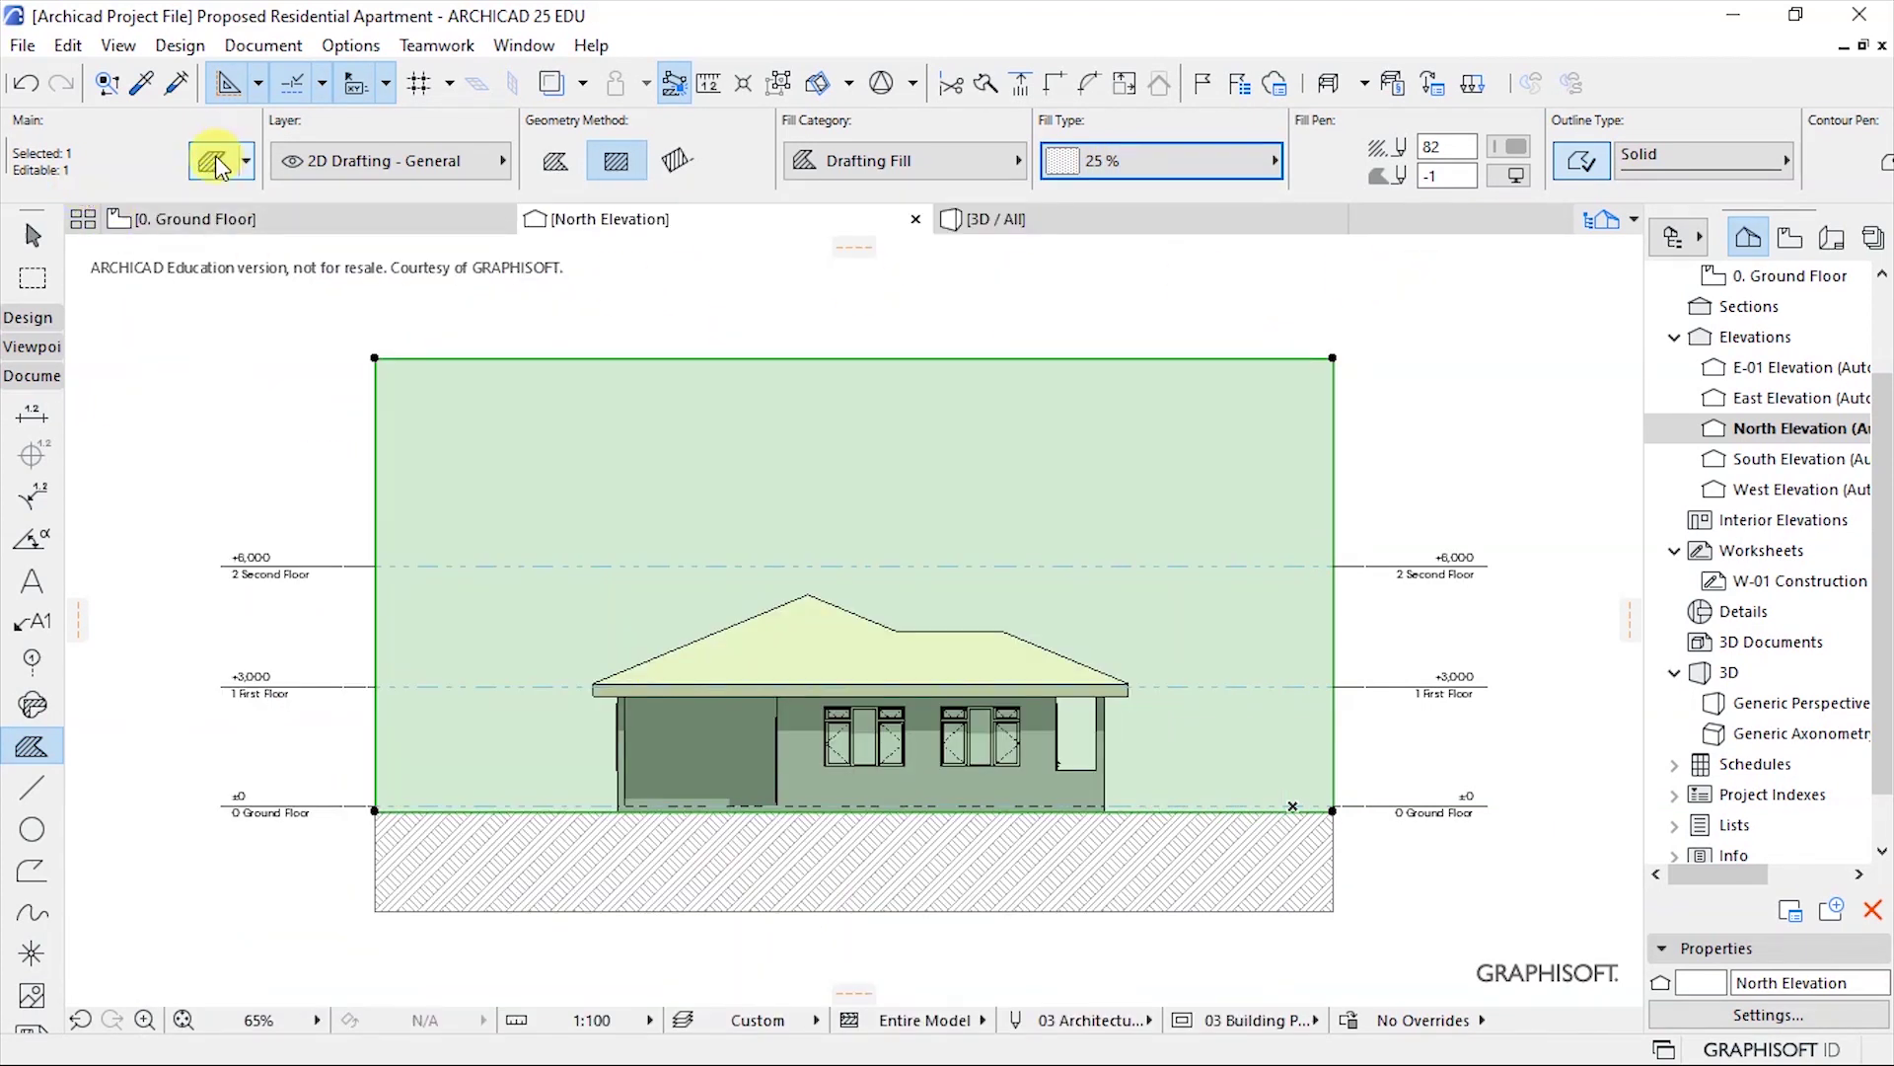
click(217, 160)
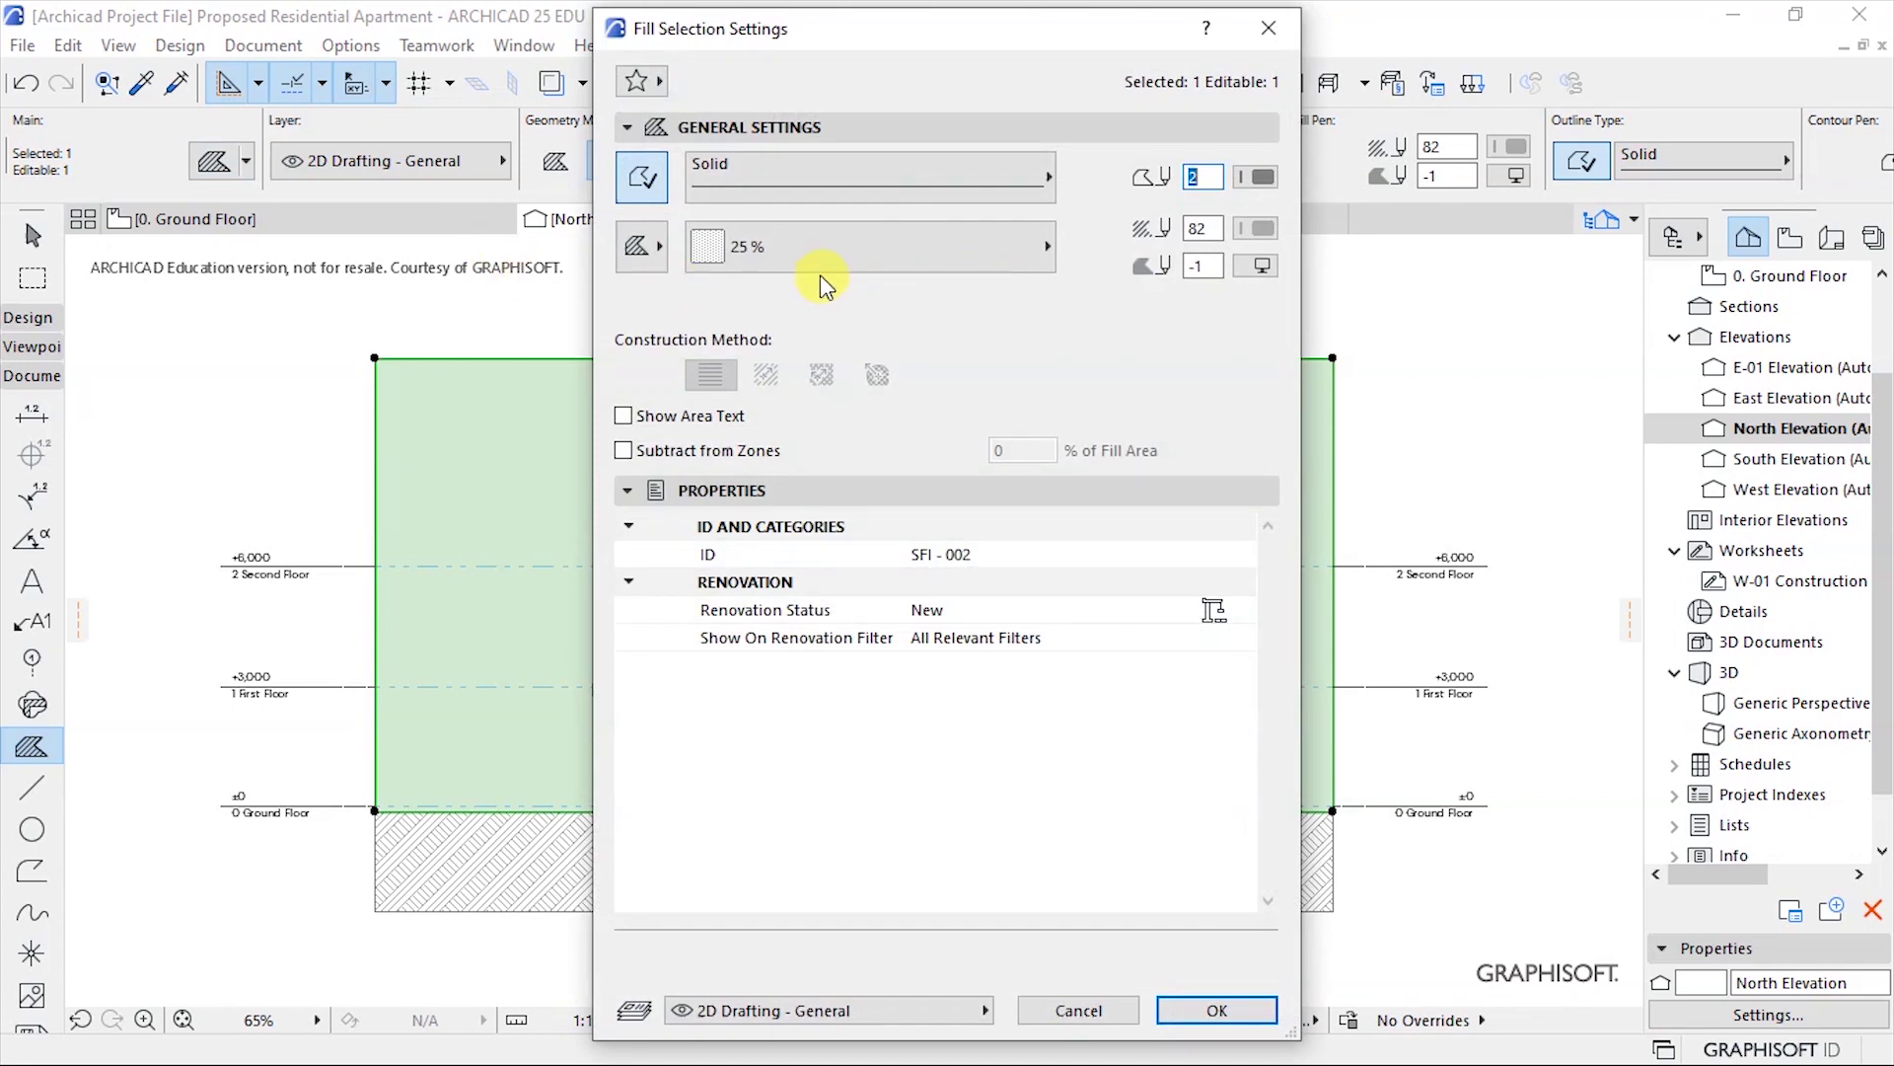
click(740, 249)
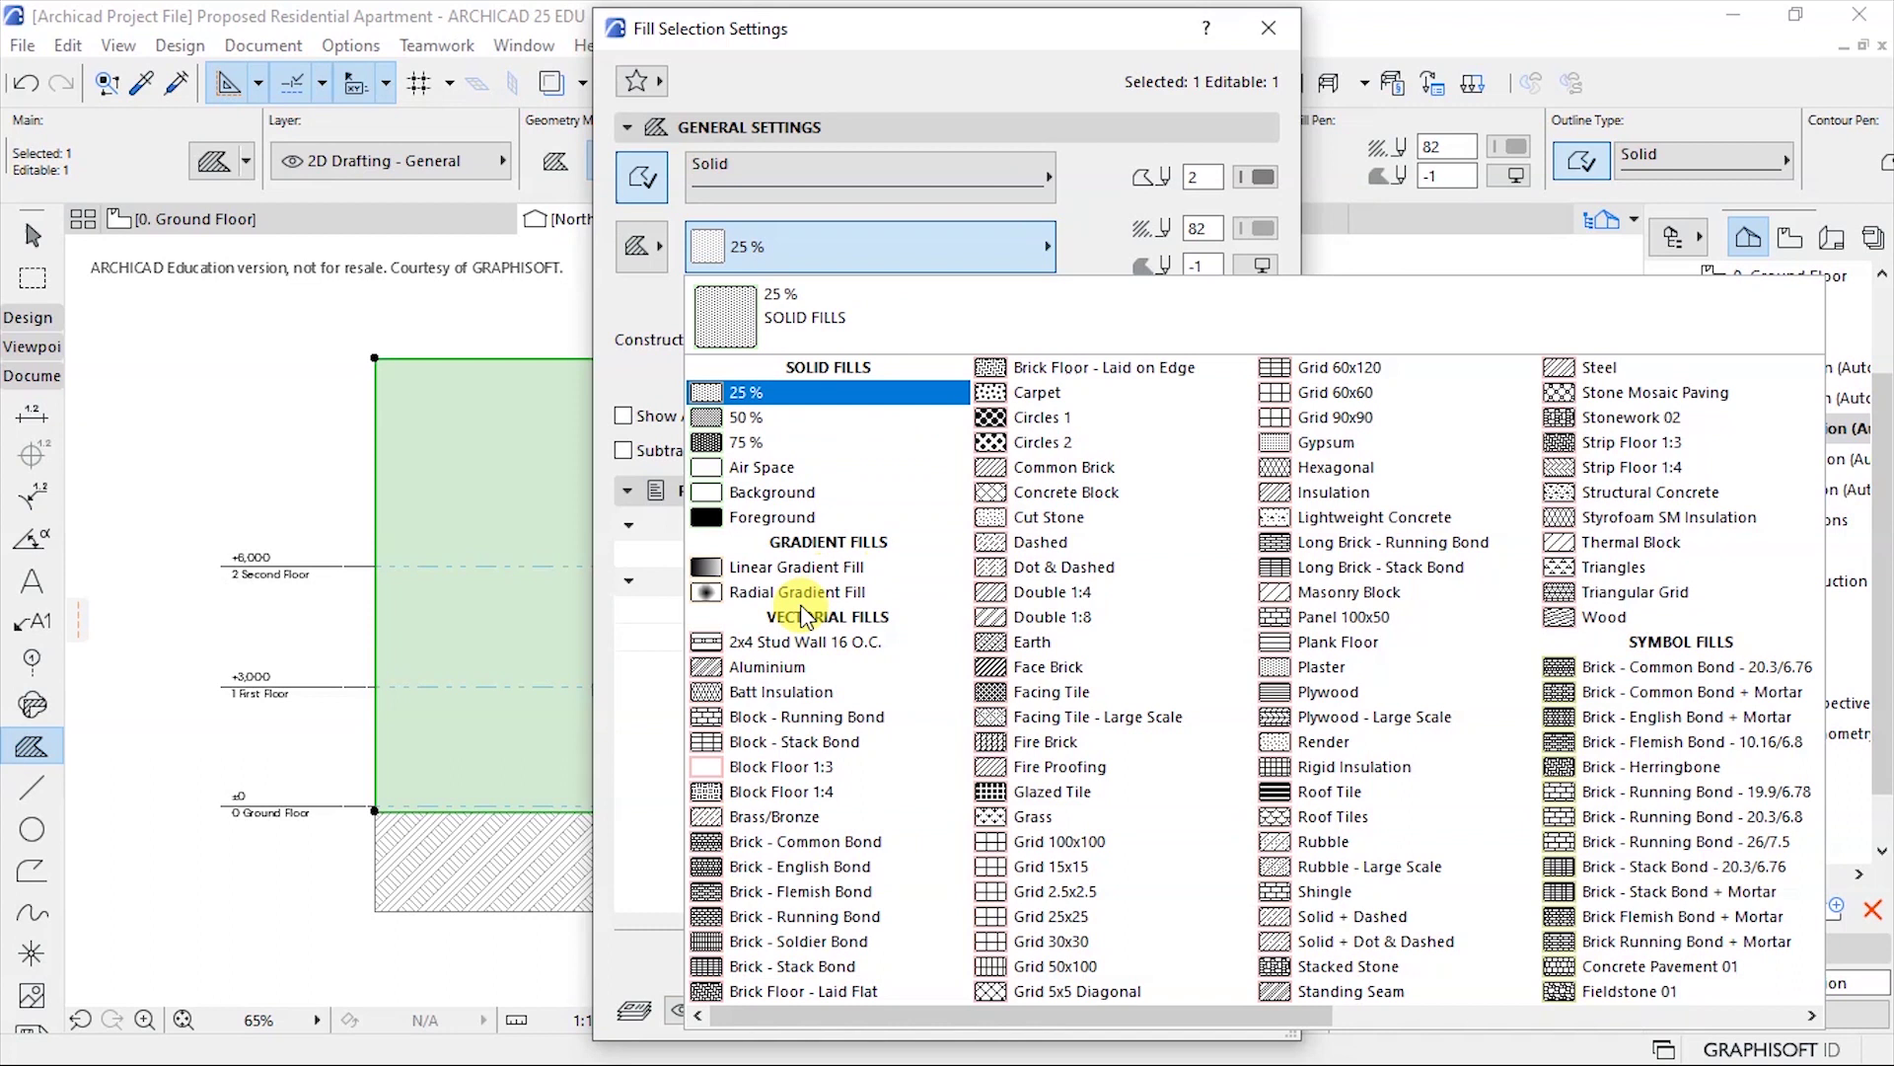
click(756, 570)
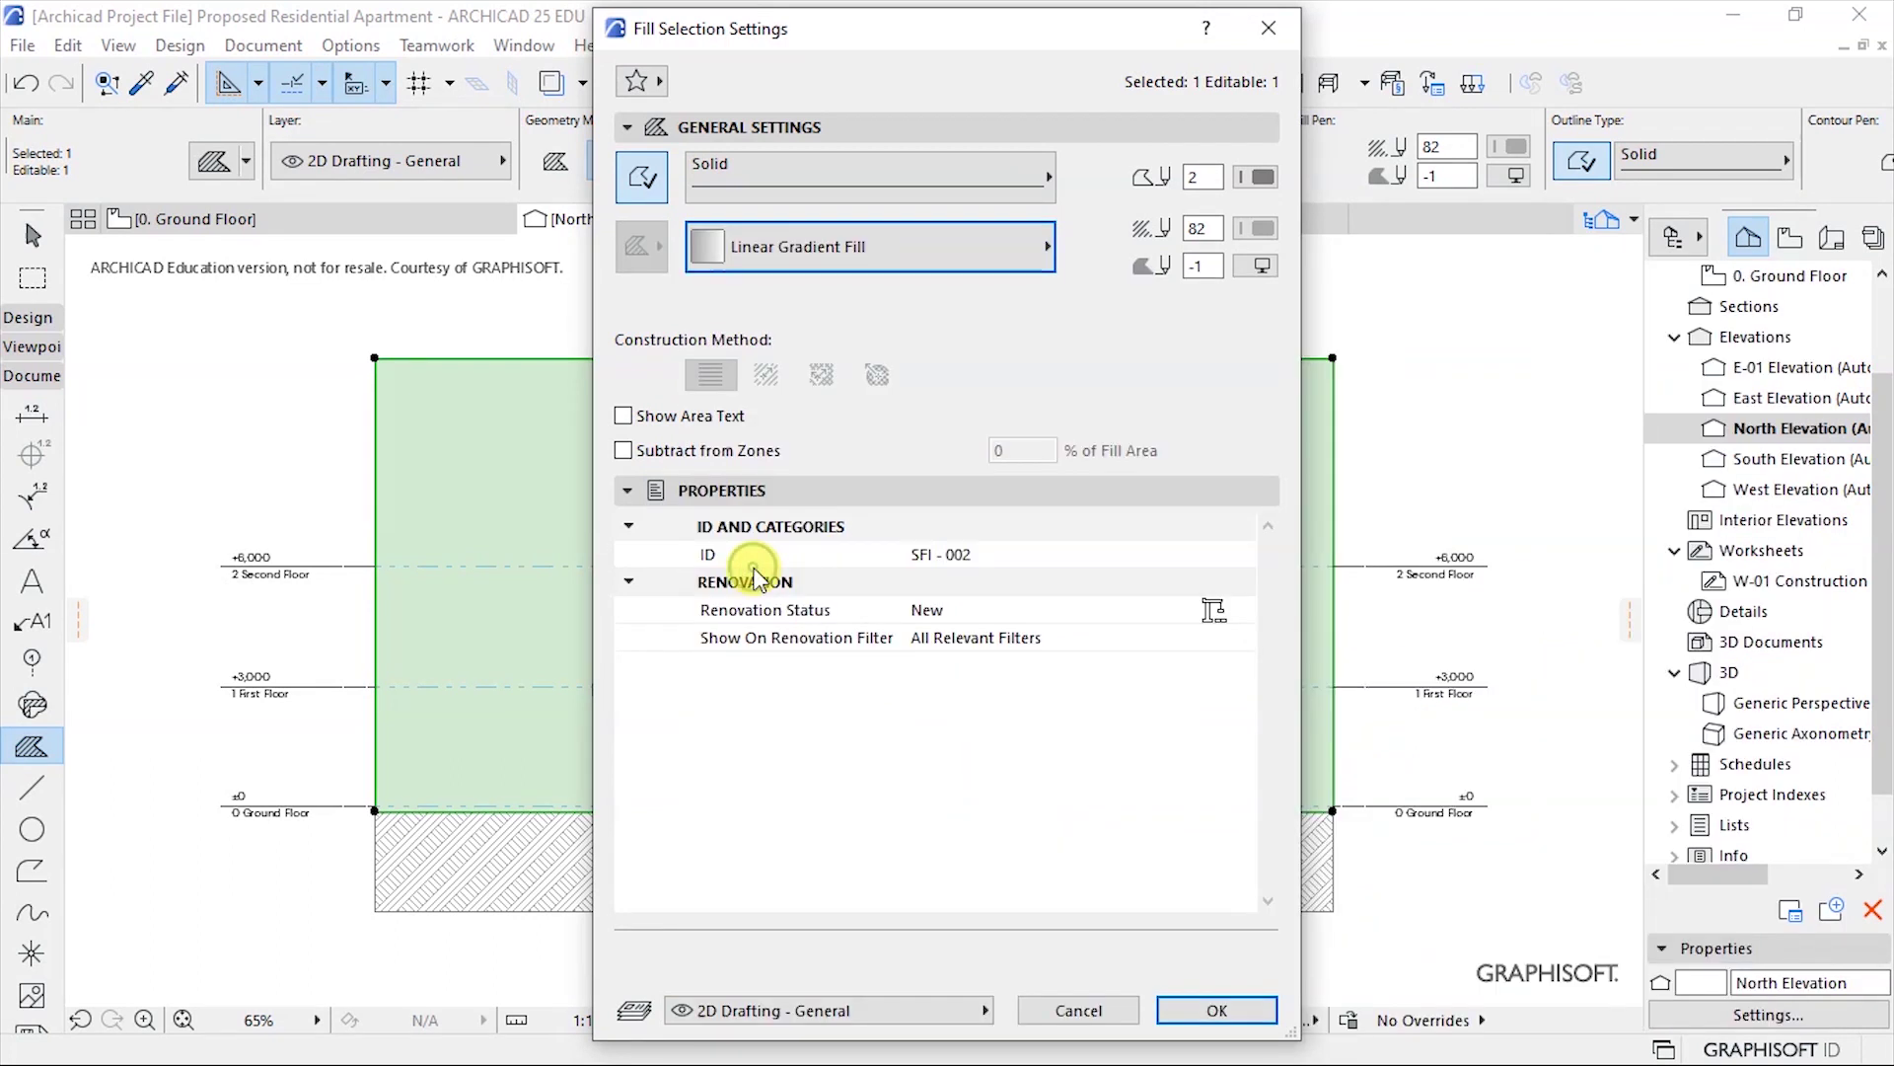
click(1206, 1016)
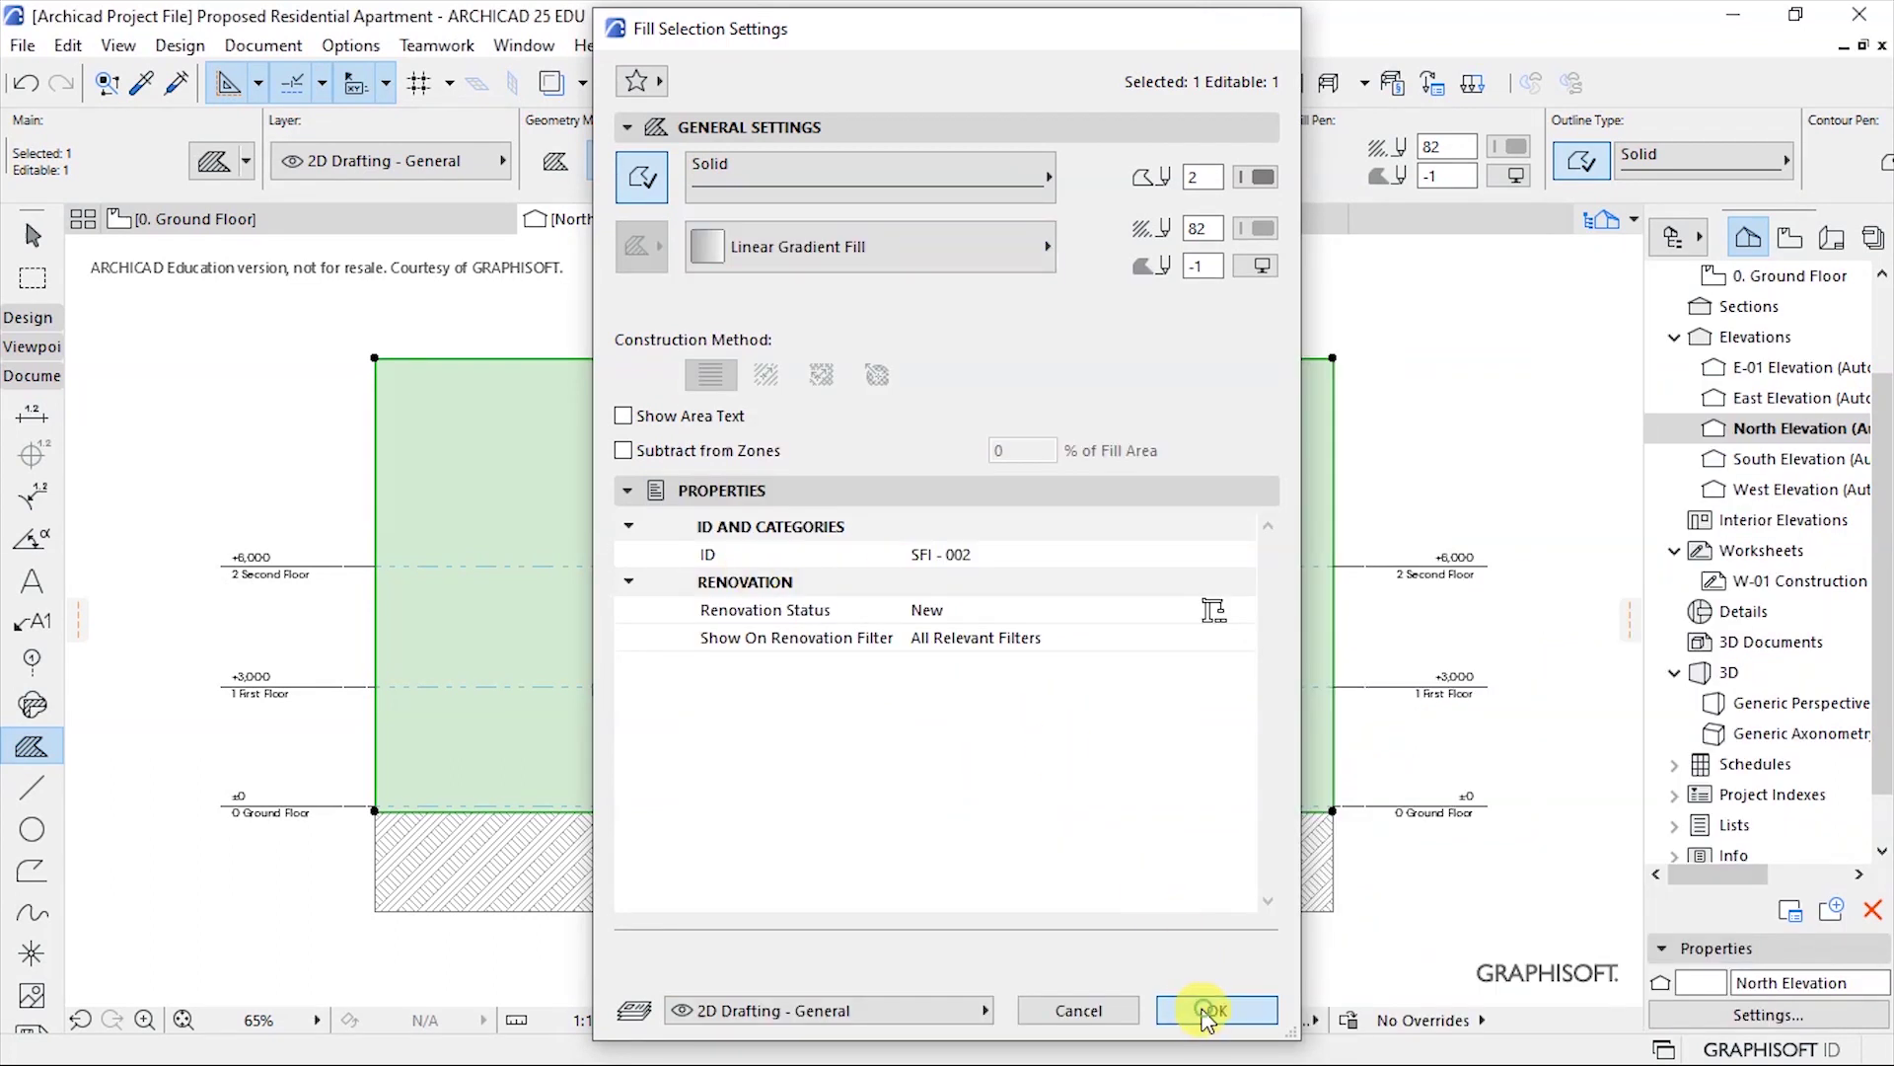
key(Escape)
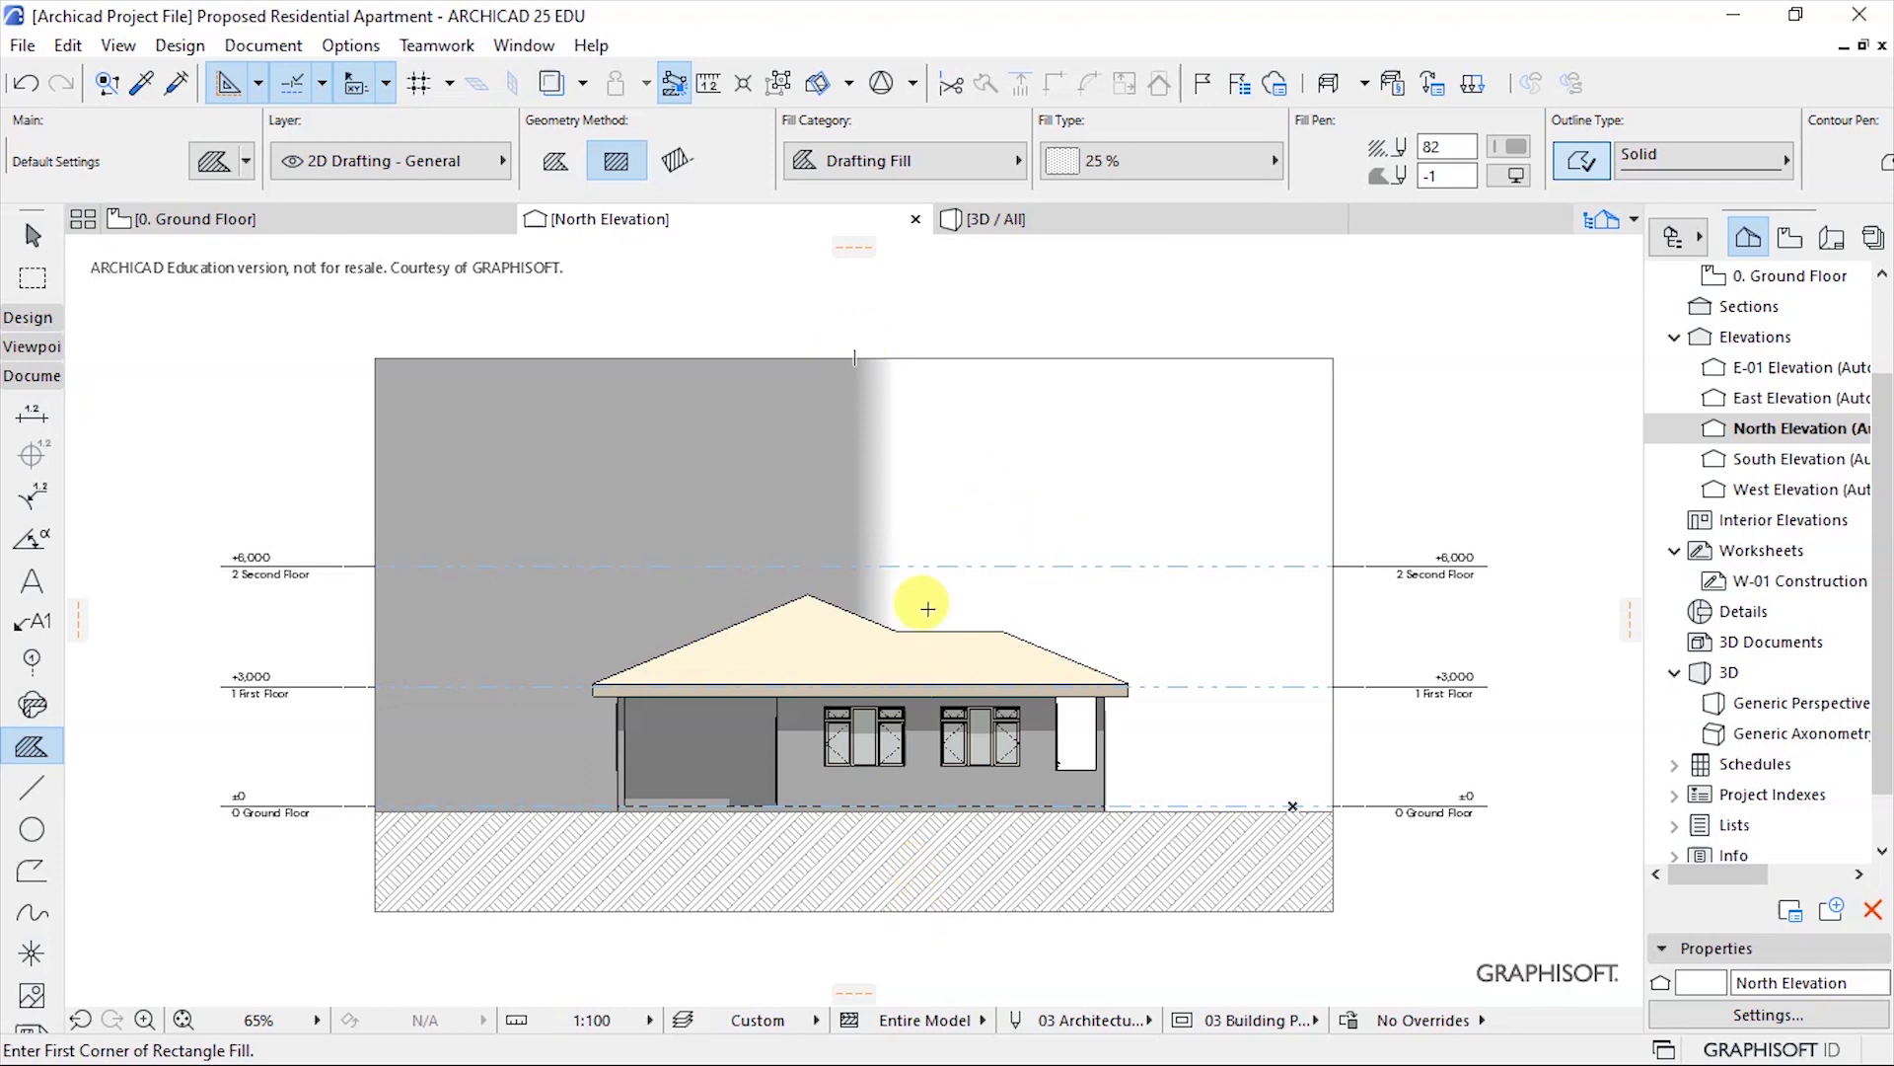
Move the background fill's gradient handle so its end points straight down from the start point, making the gradient run vertically.
key(shift)
shift+click(929, 503)
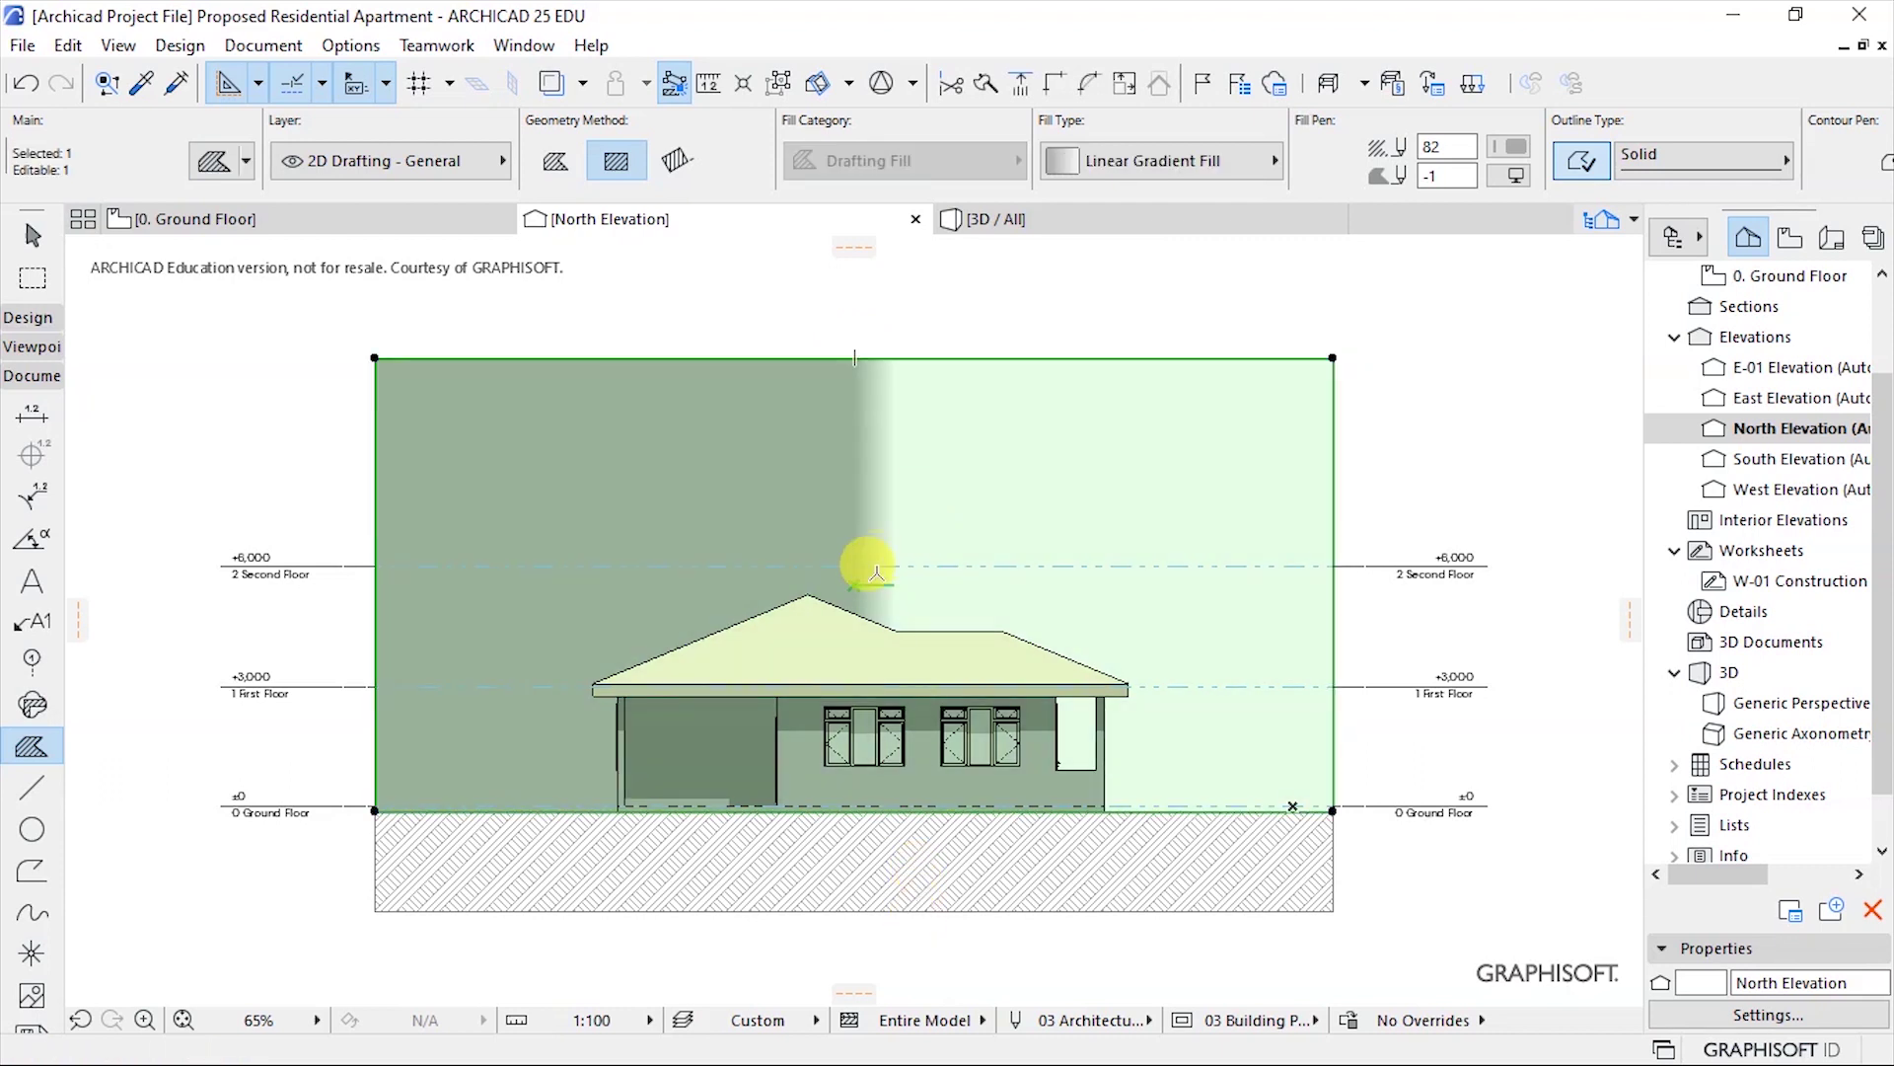
scroll(849, 563, up, 5)
scroll(854, 564, up, 3)
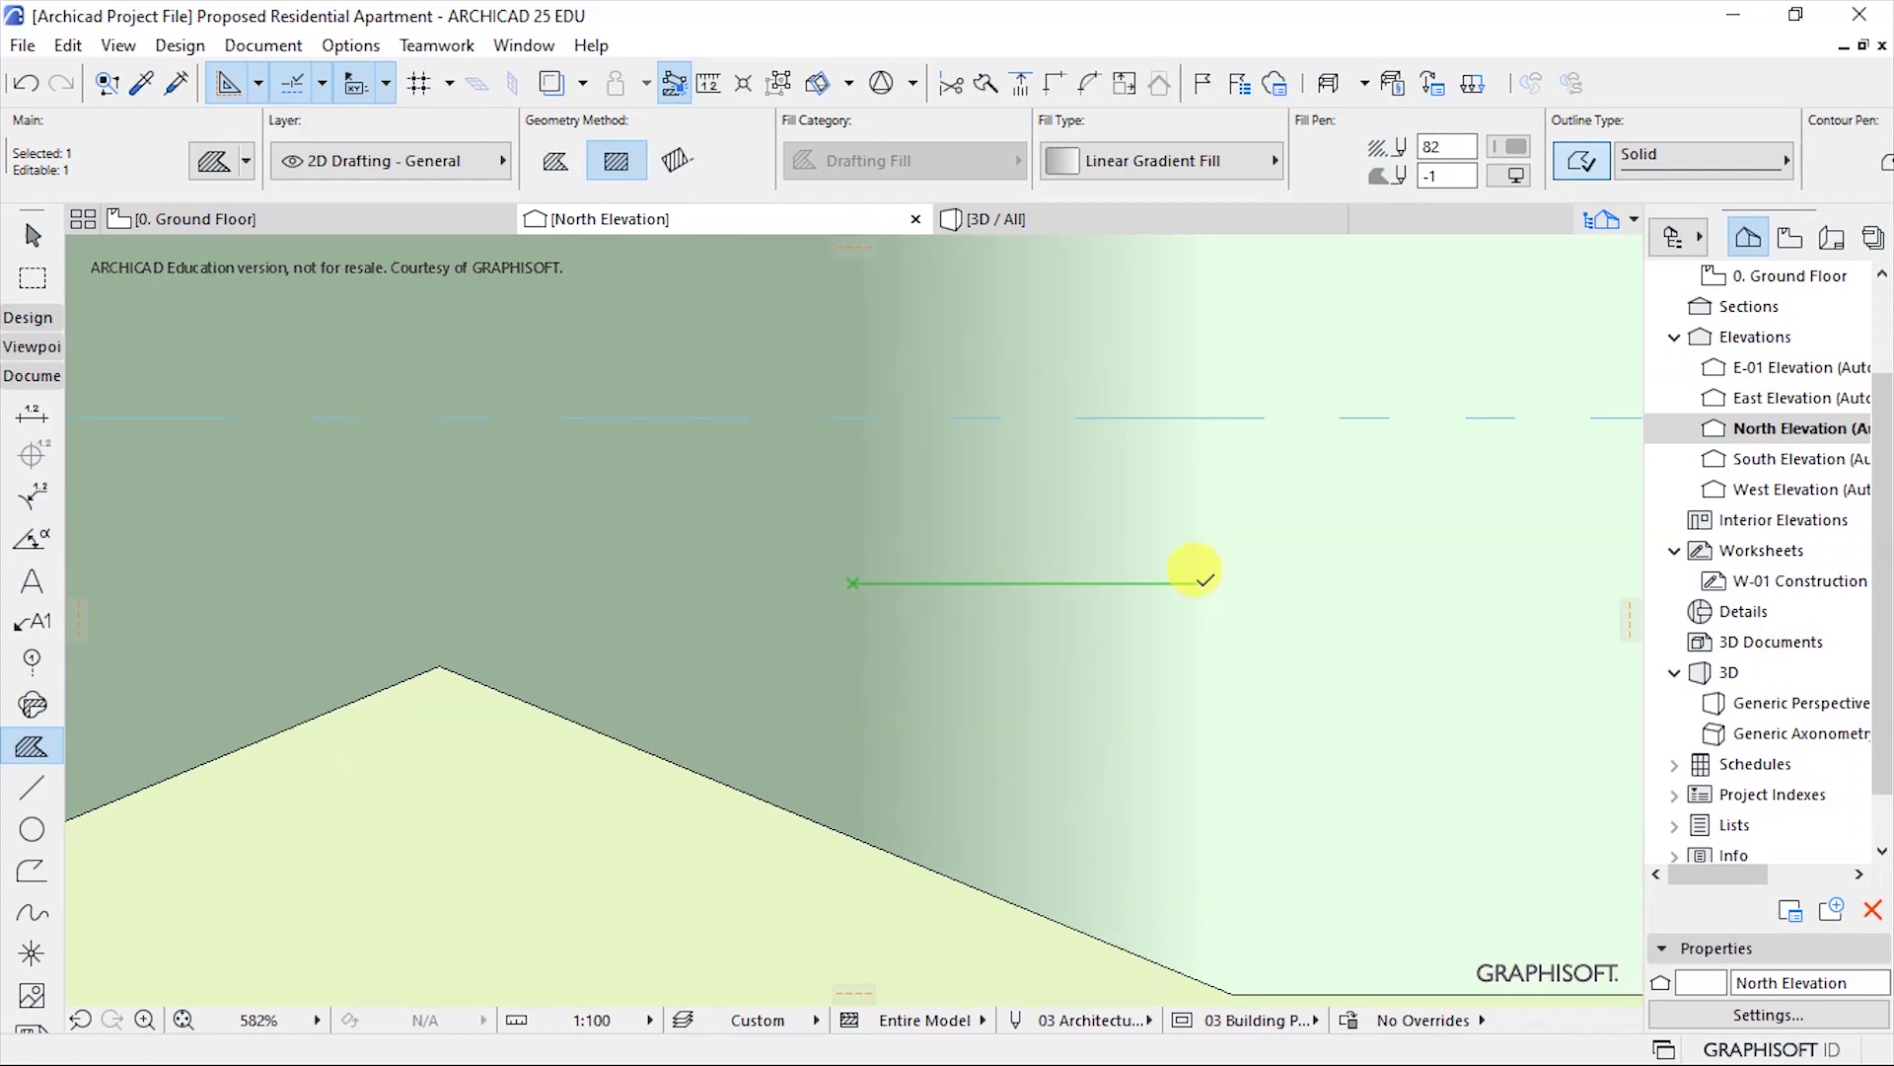
click(1207, 582)
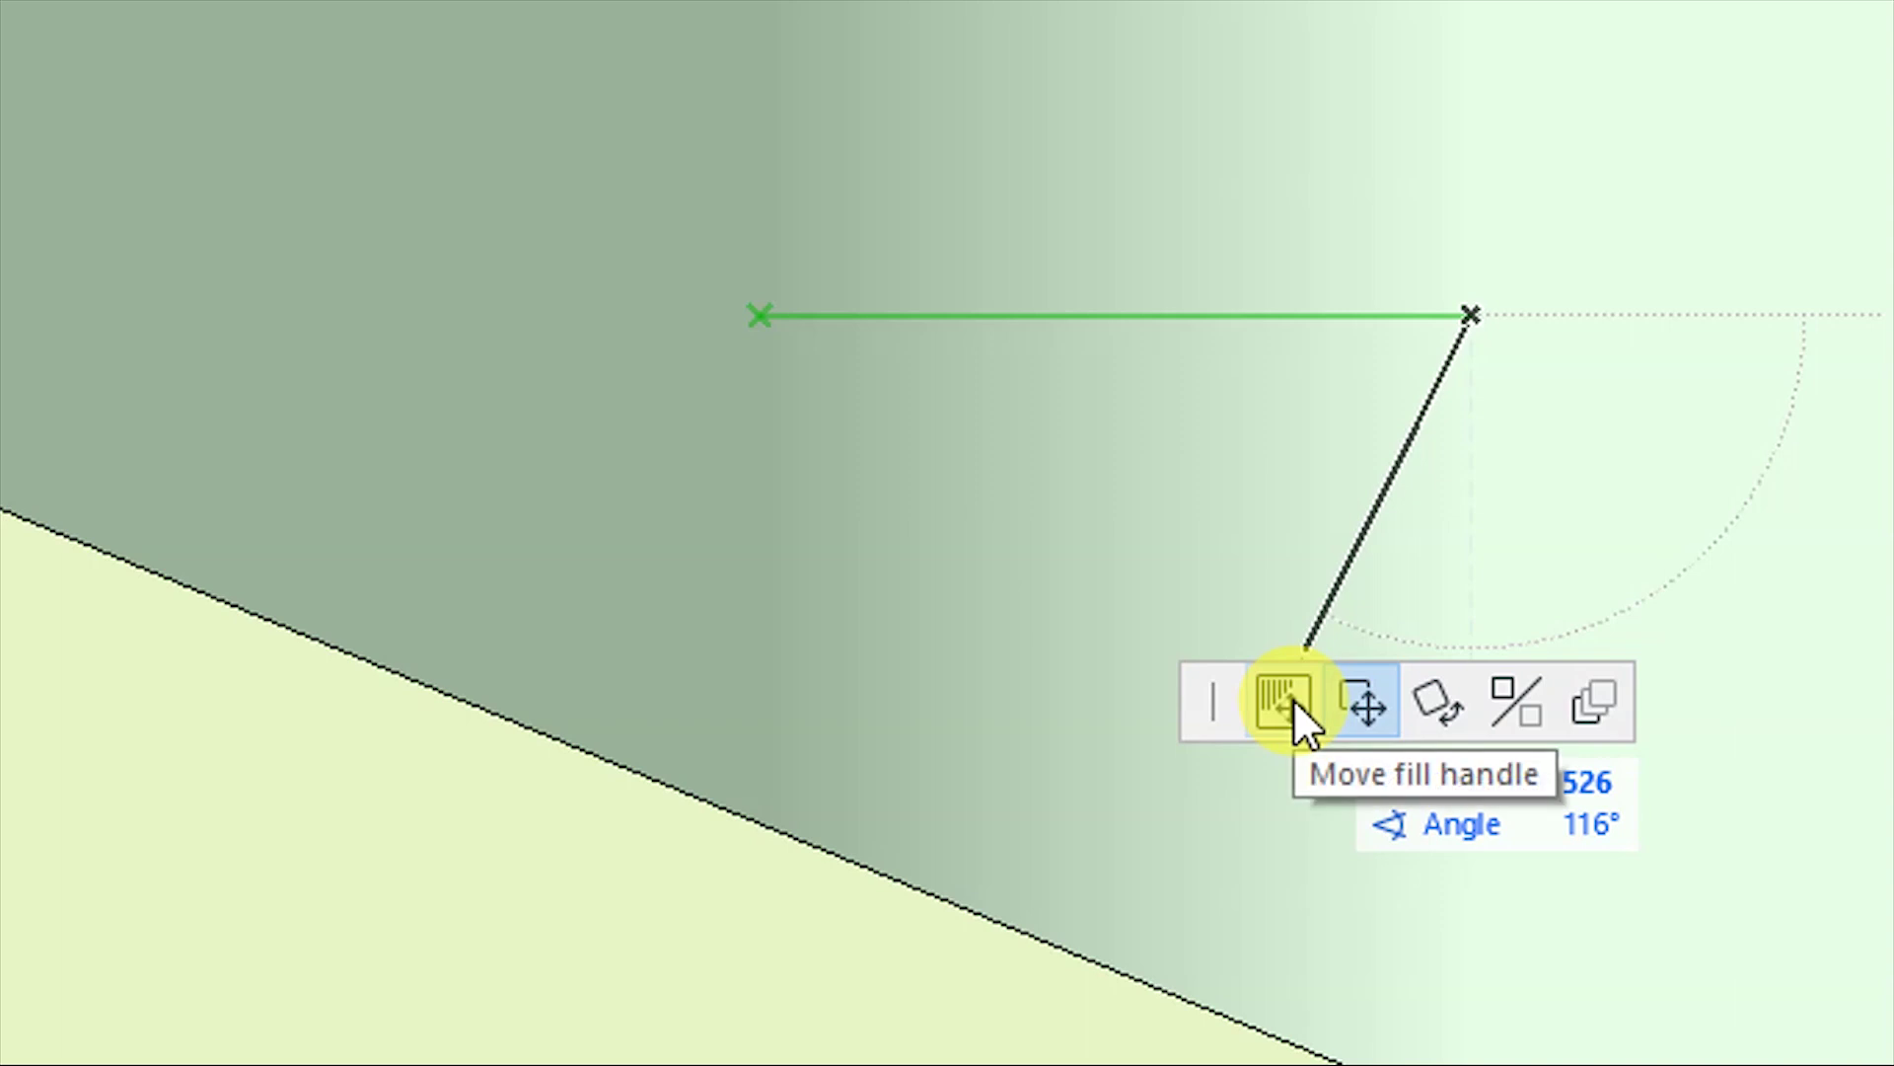
click(1293, 699)
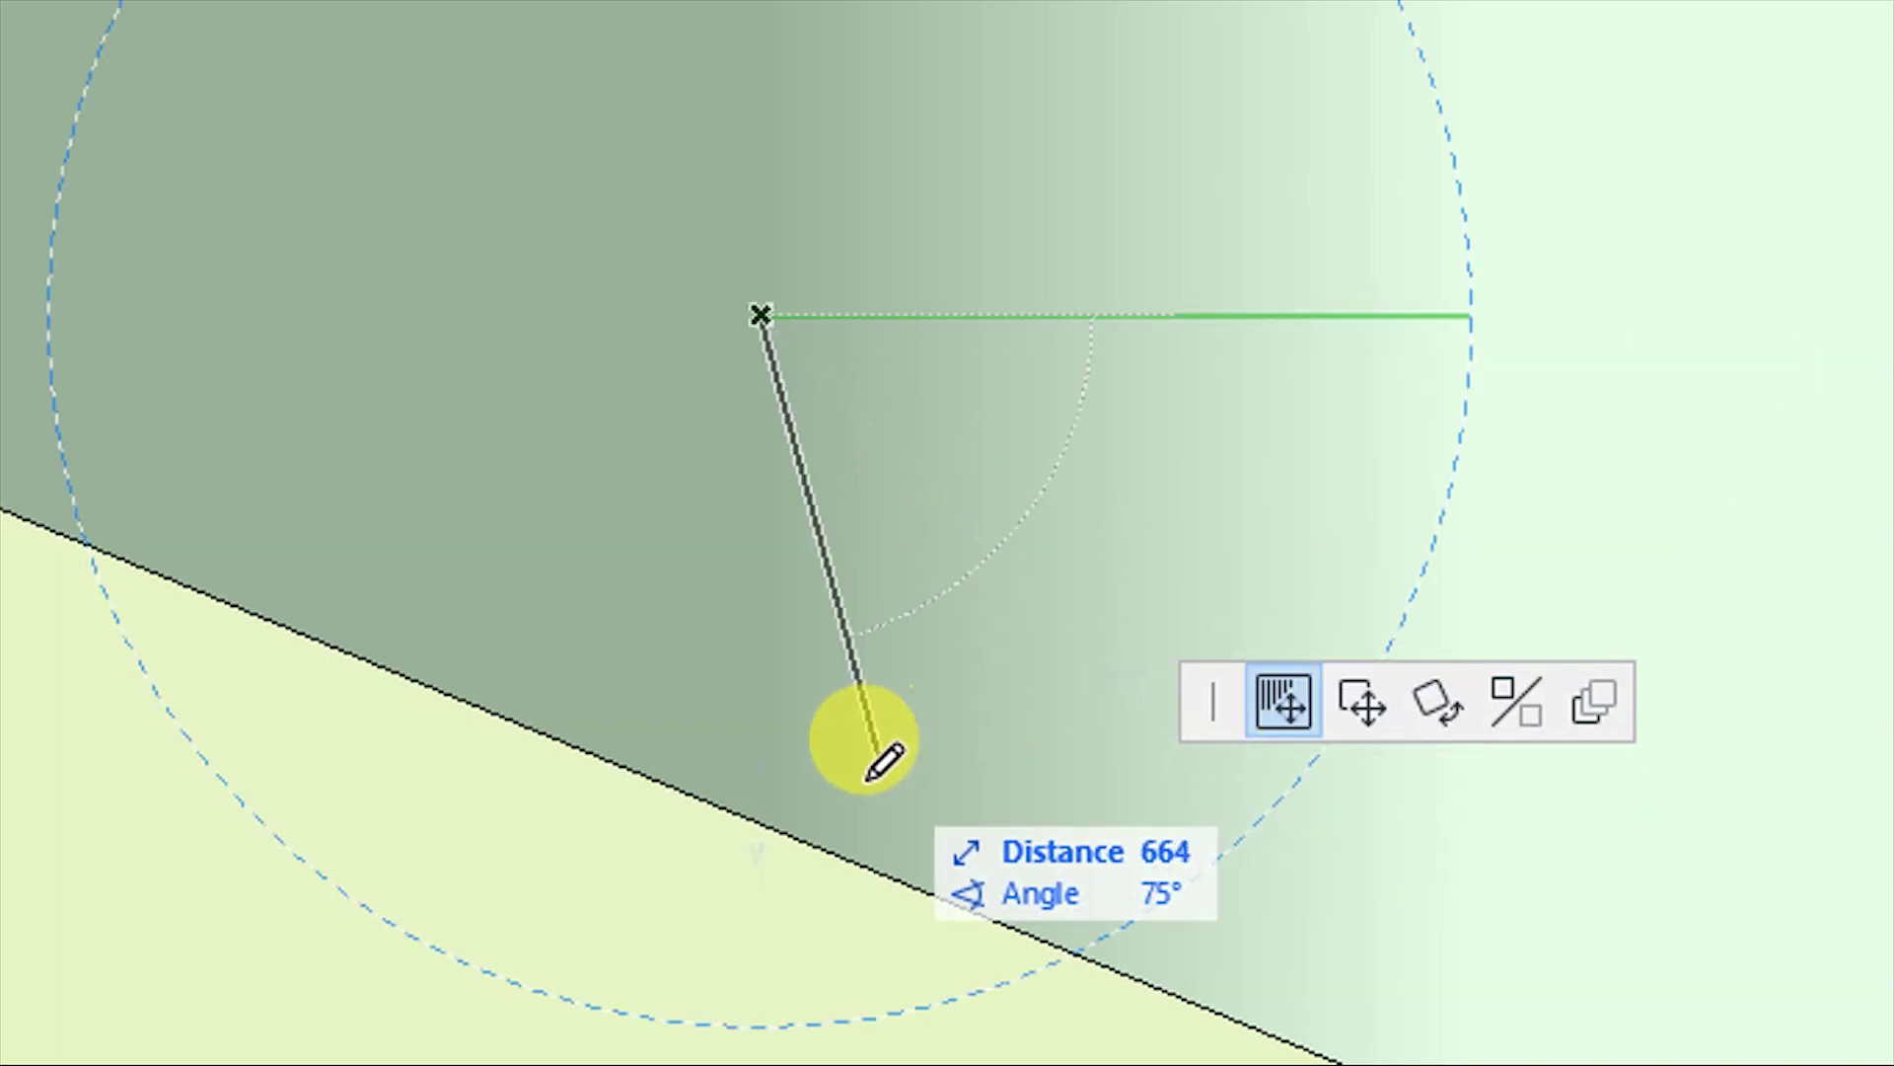
click(762, 823)
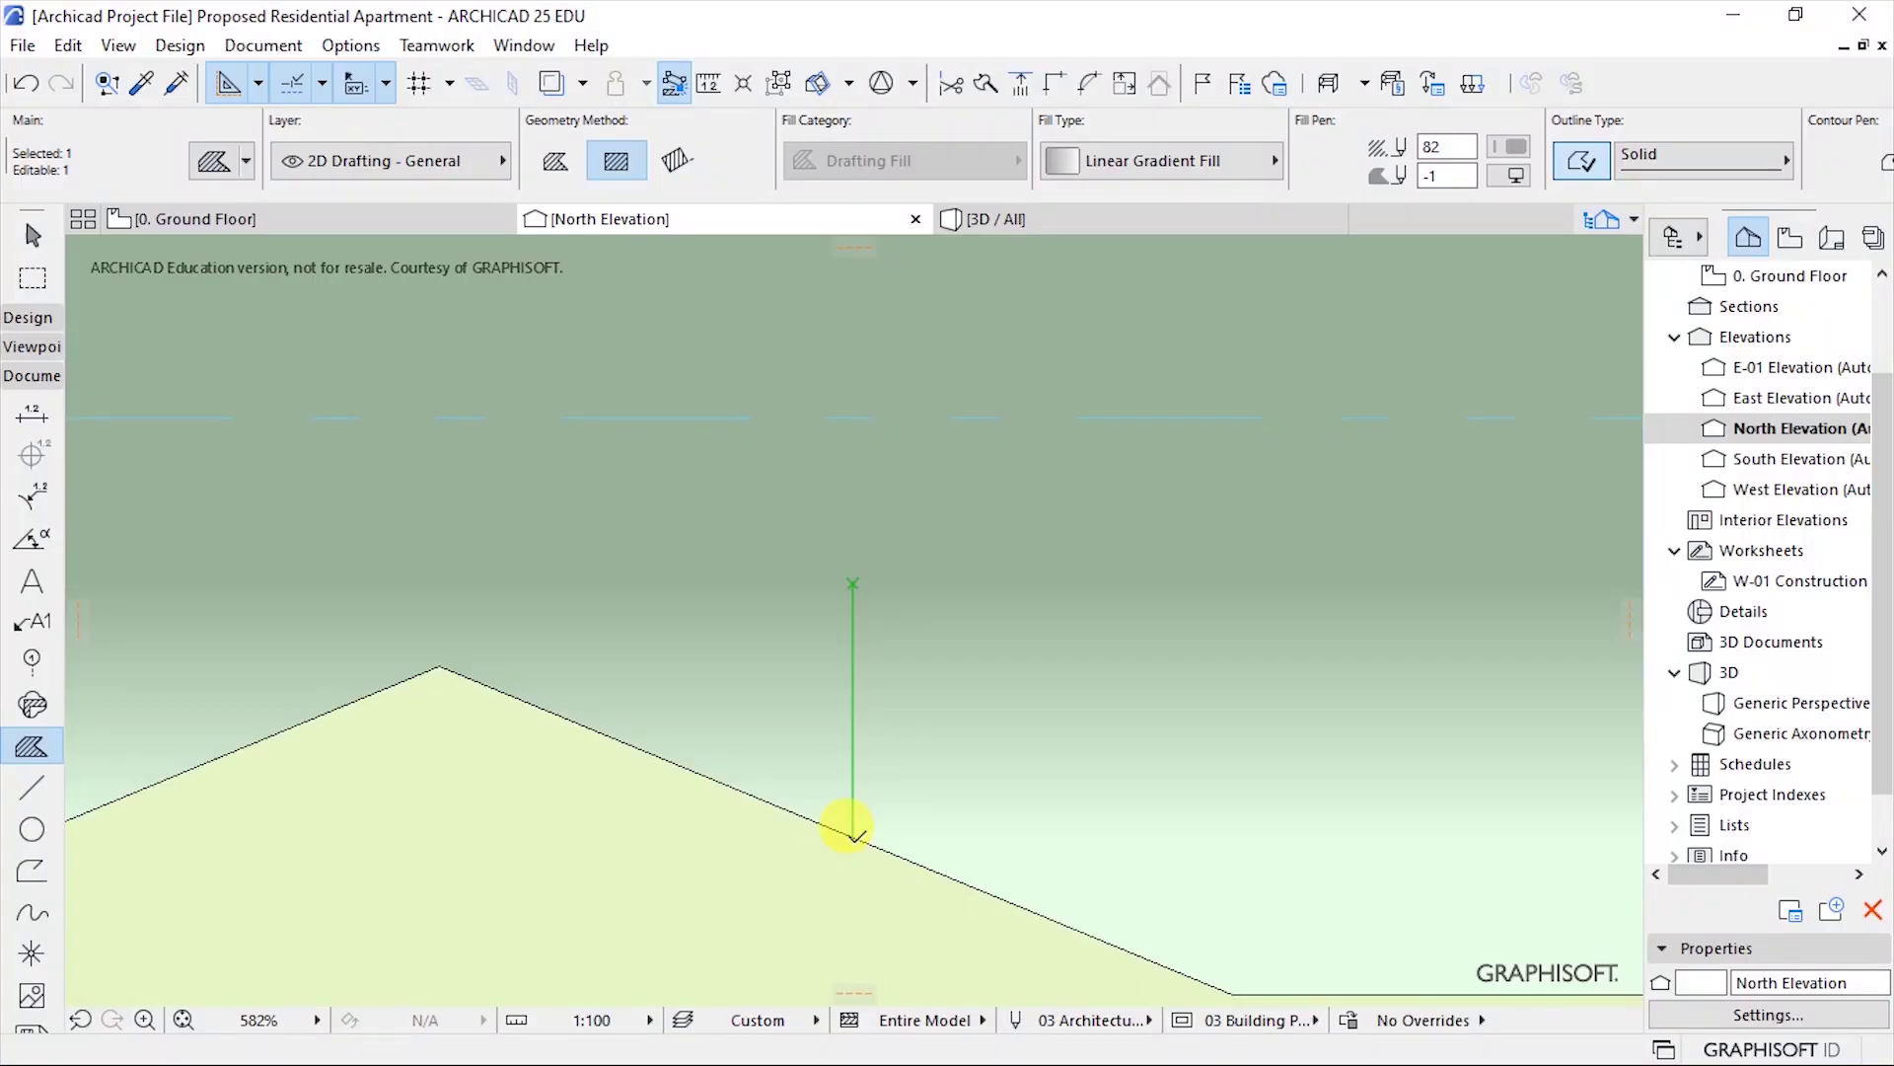
scroll(851, 834, down, 10)
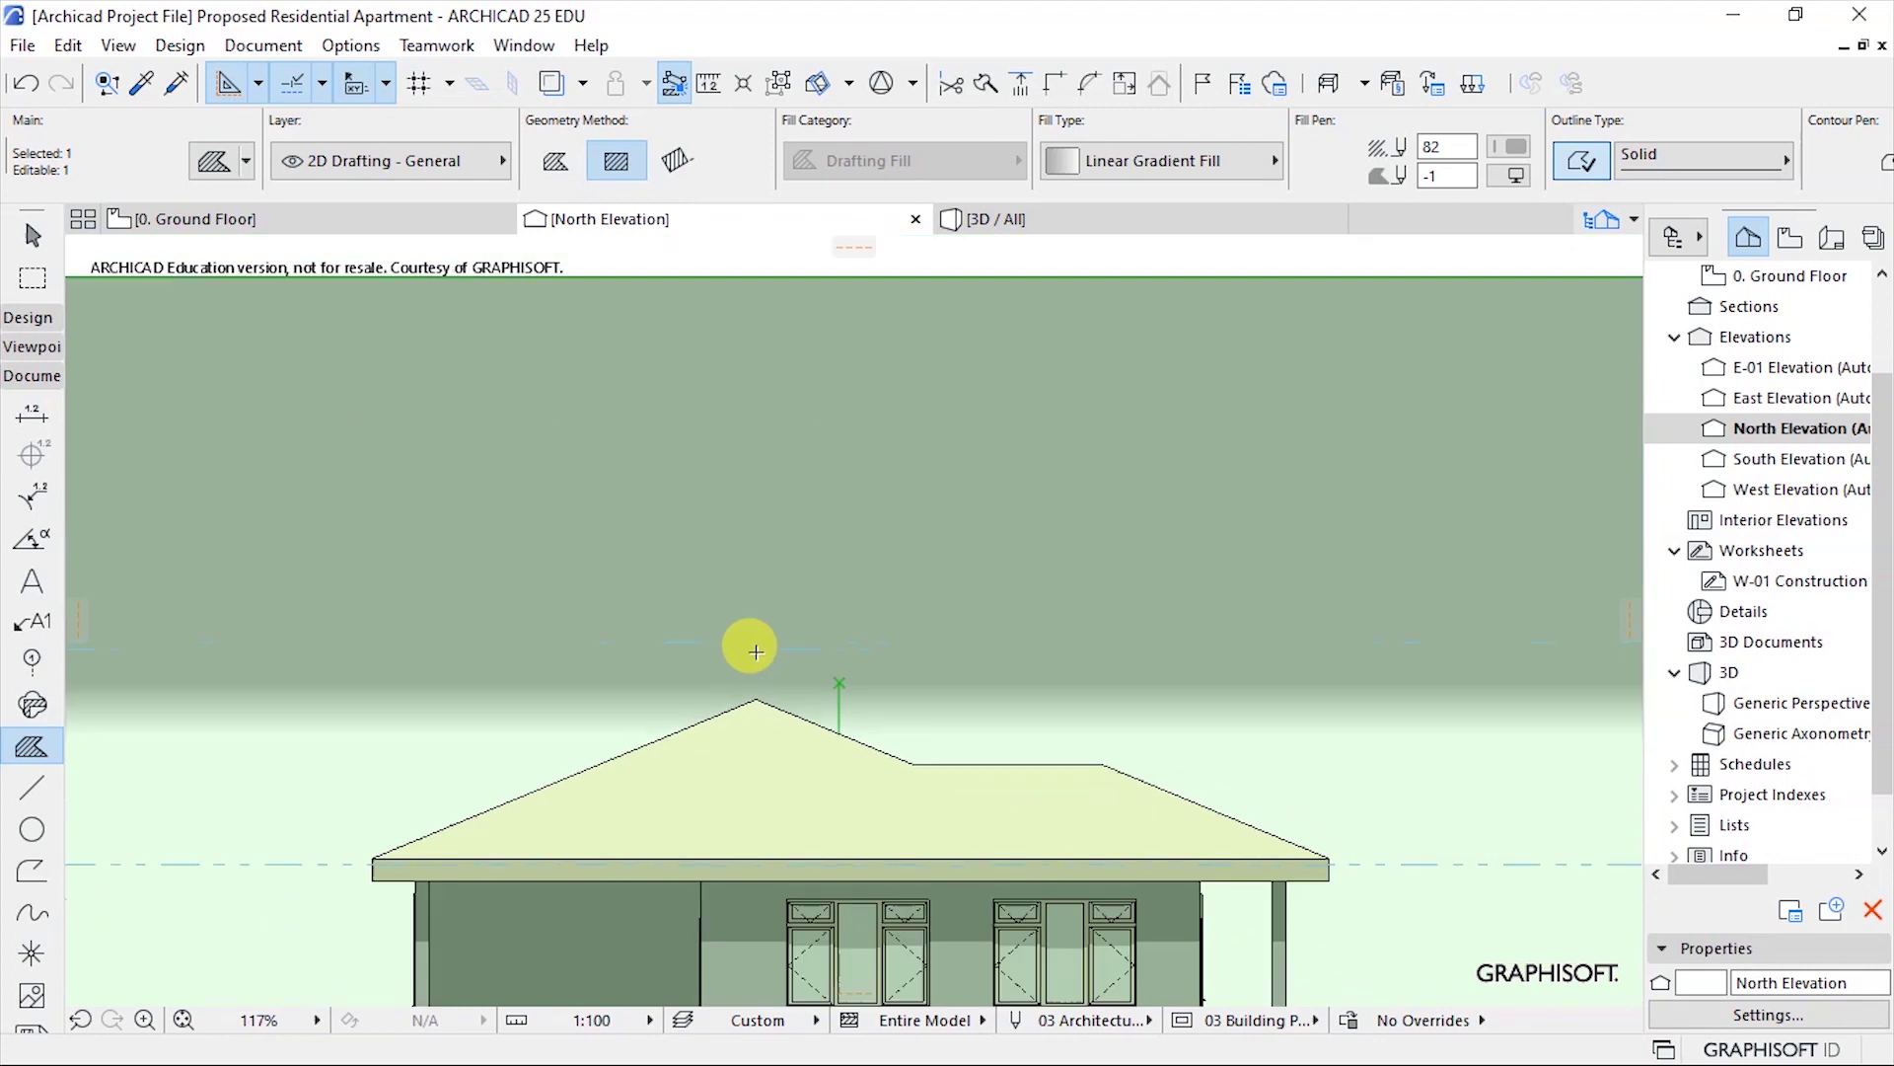
key(Escape)
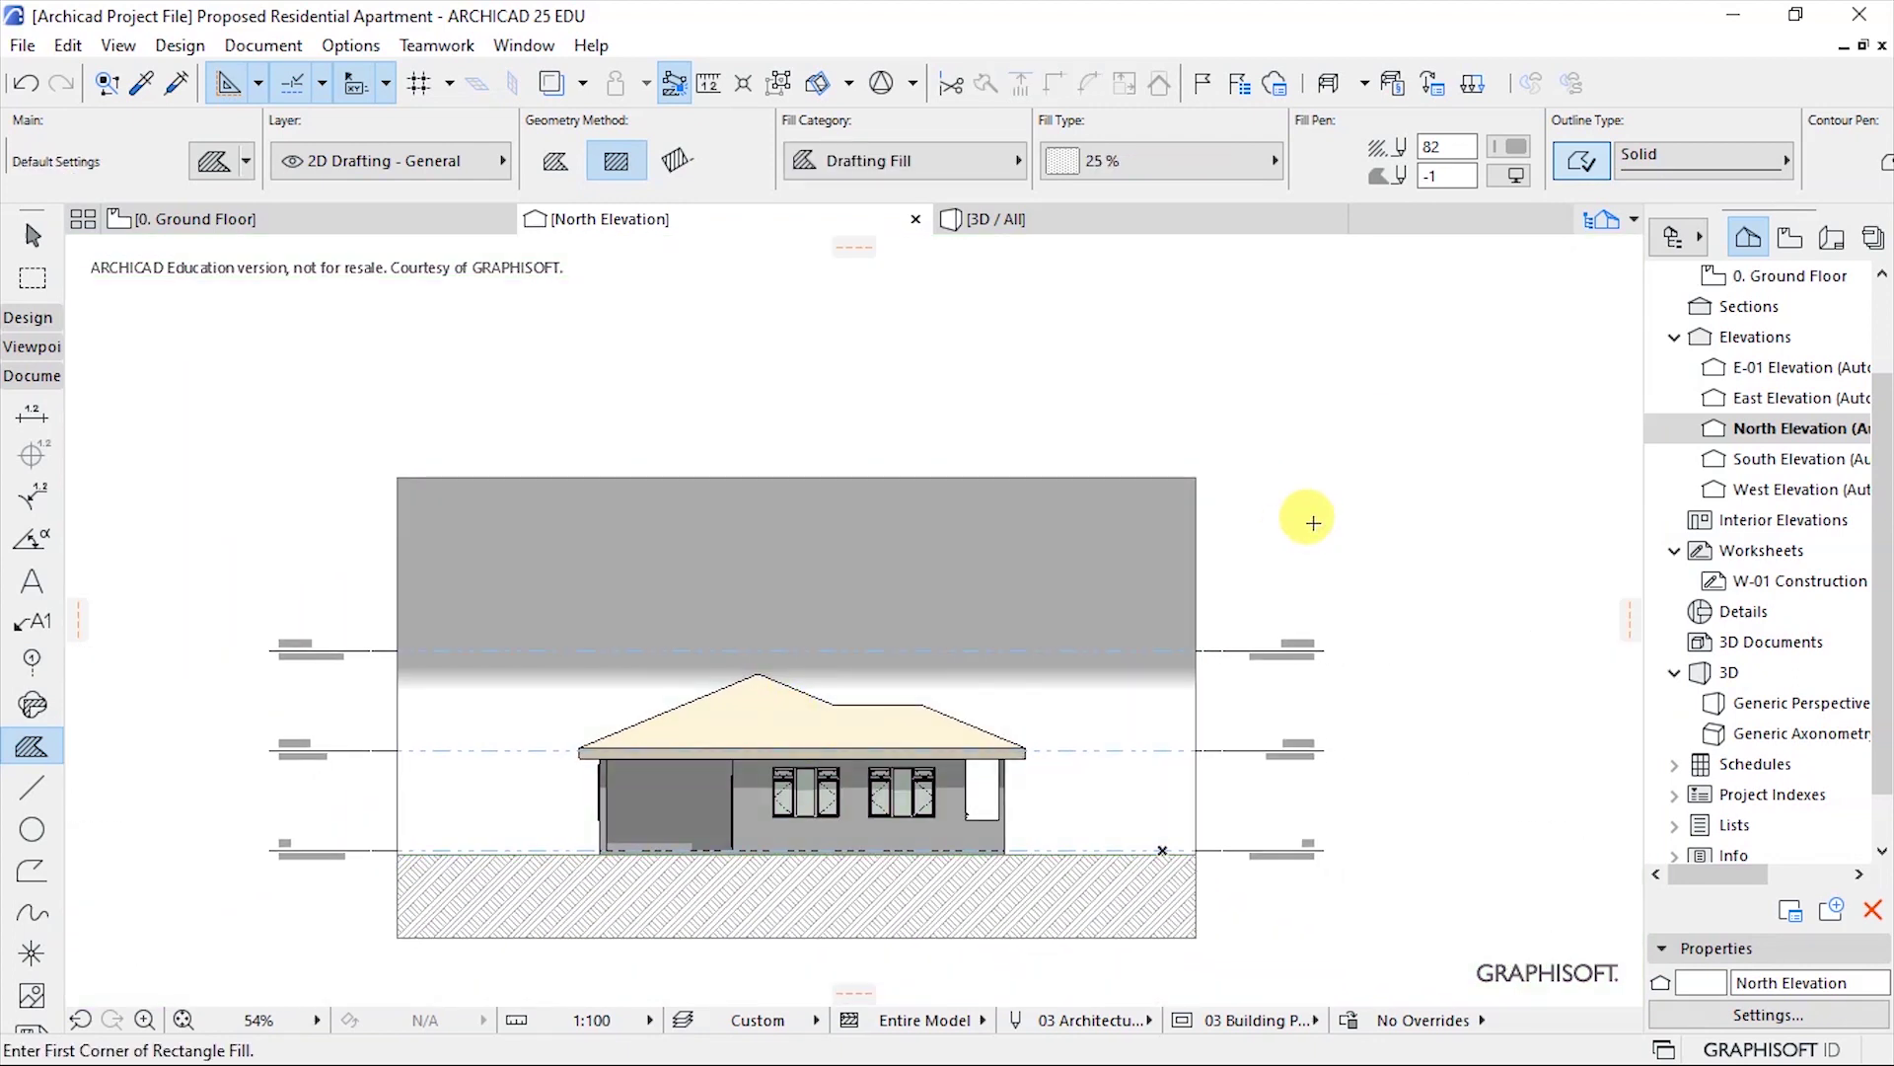
Move the gradient's start near the fill's upper edge and stretch its end straight down about 10880 mm, just below the ground line.
shift+click(1058, 682)
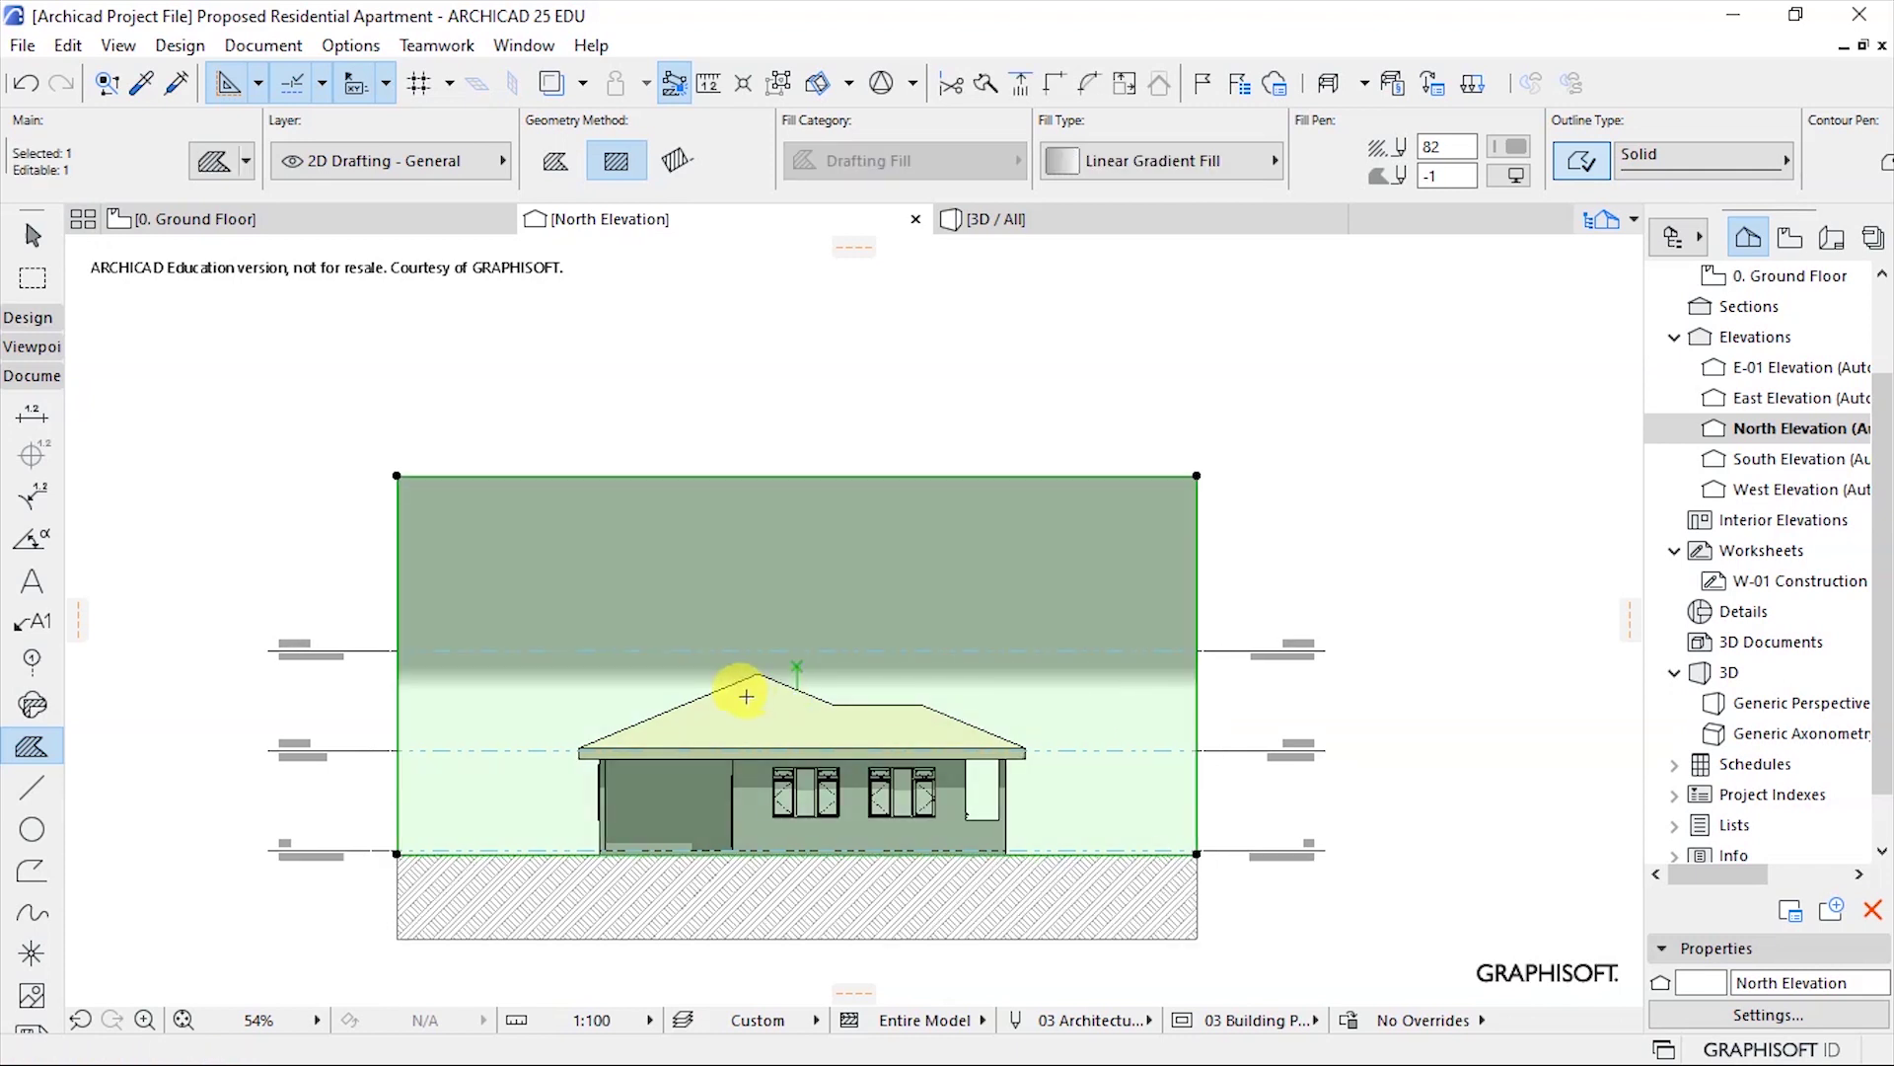
scroll(779, 671, up, 4)
scroll(844, 636, down, 4)
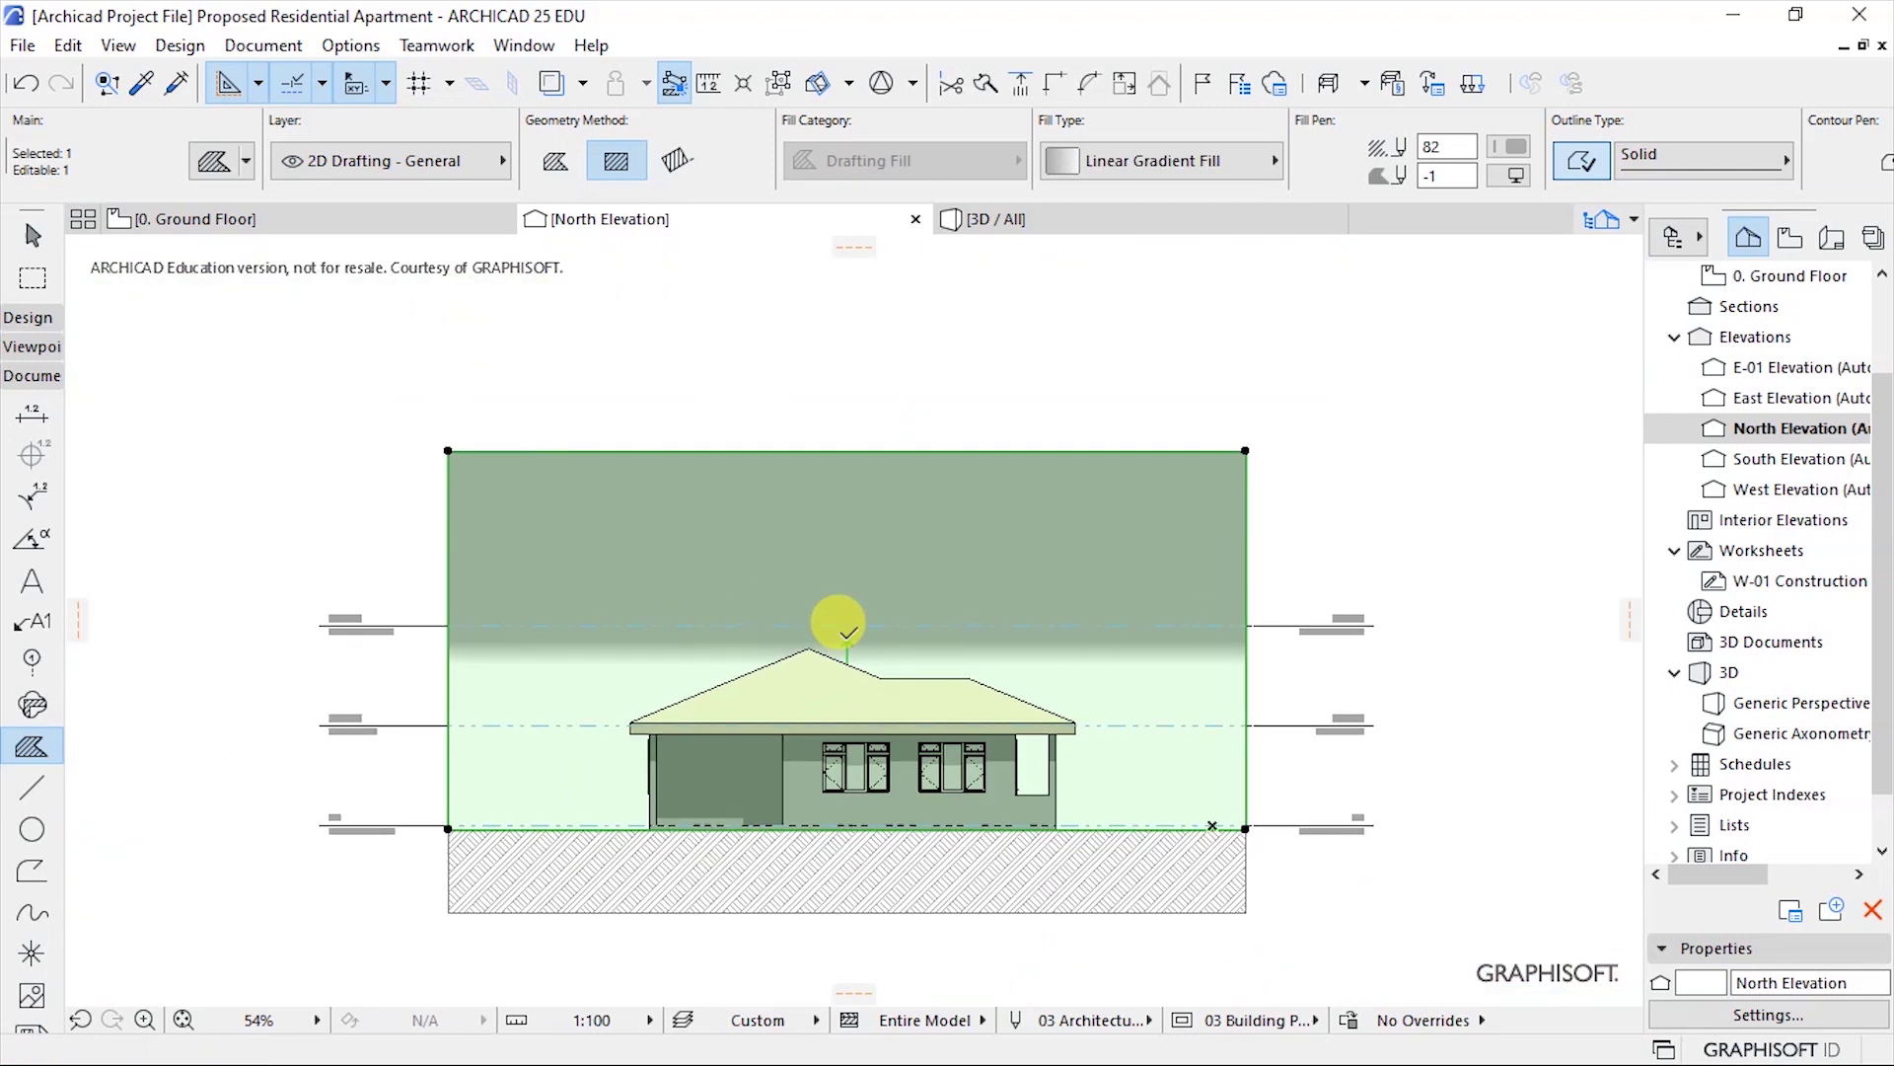
click(847, 628)
click(836, 512)
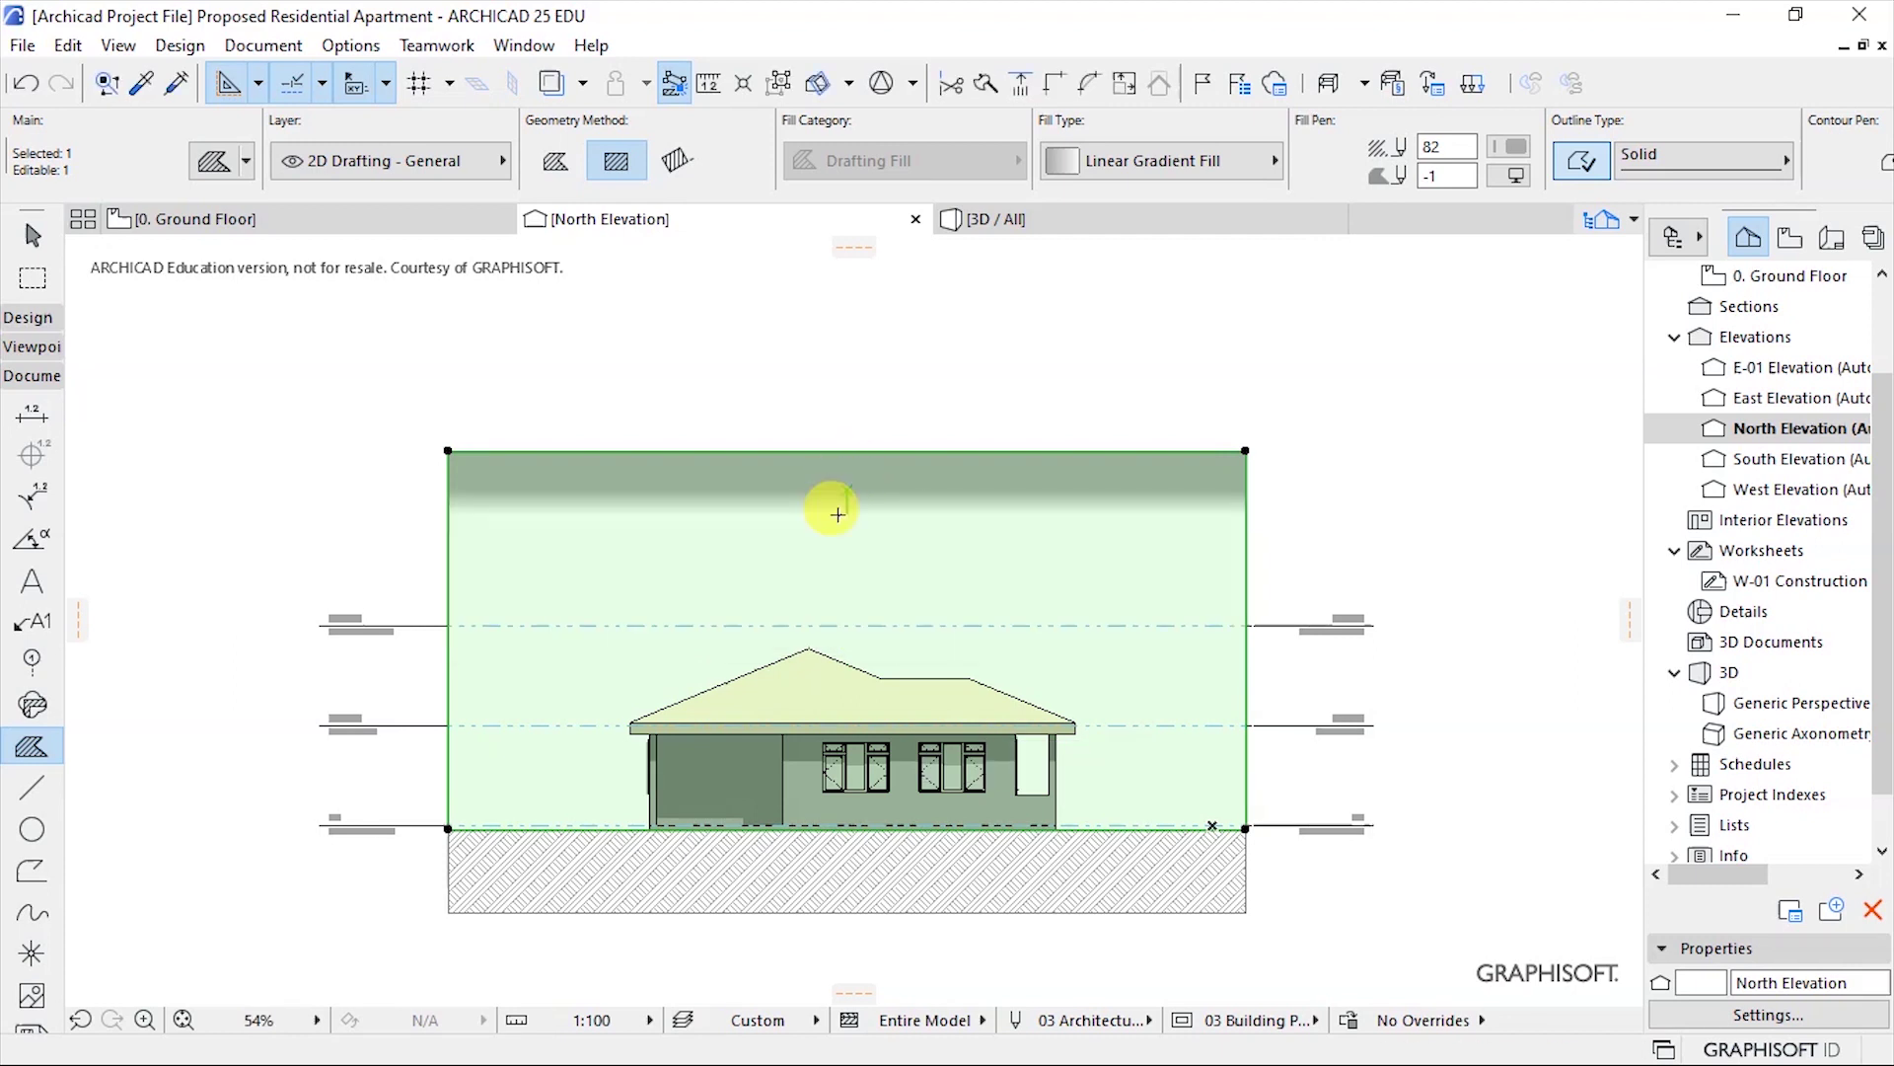
click(846, 493)
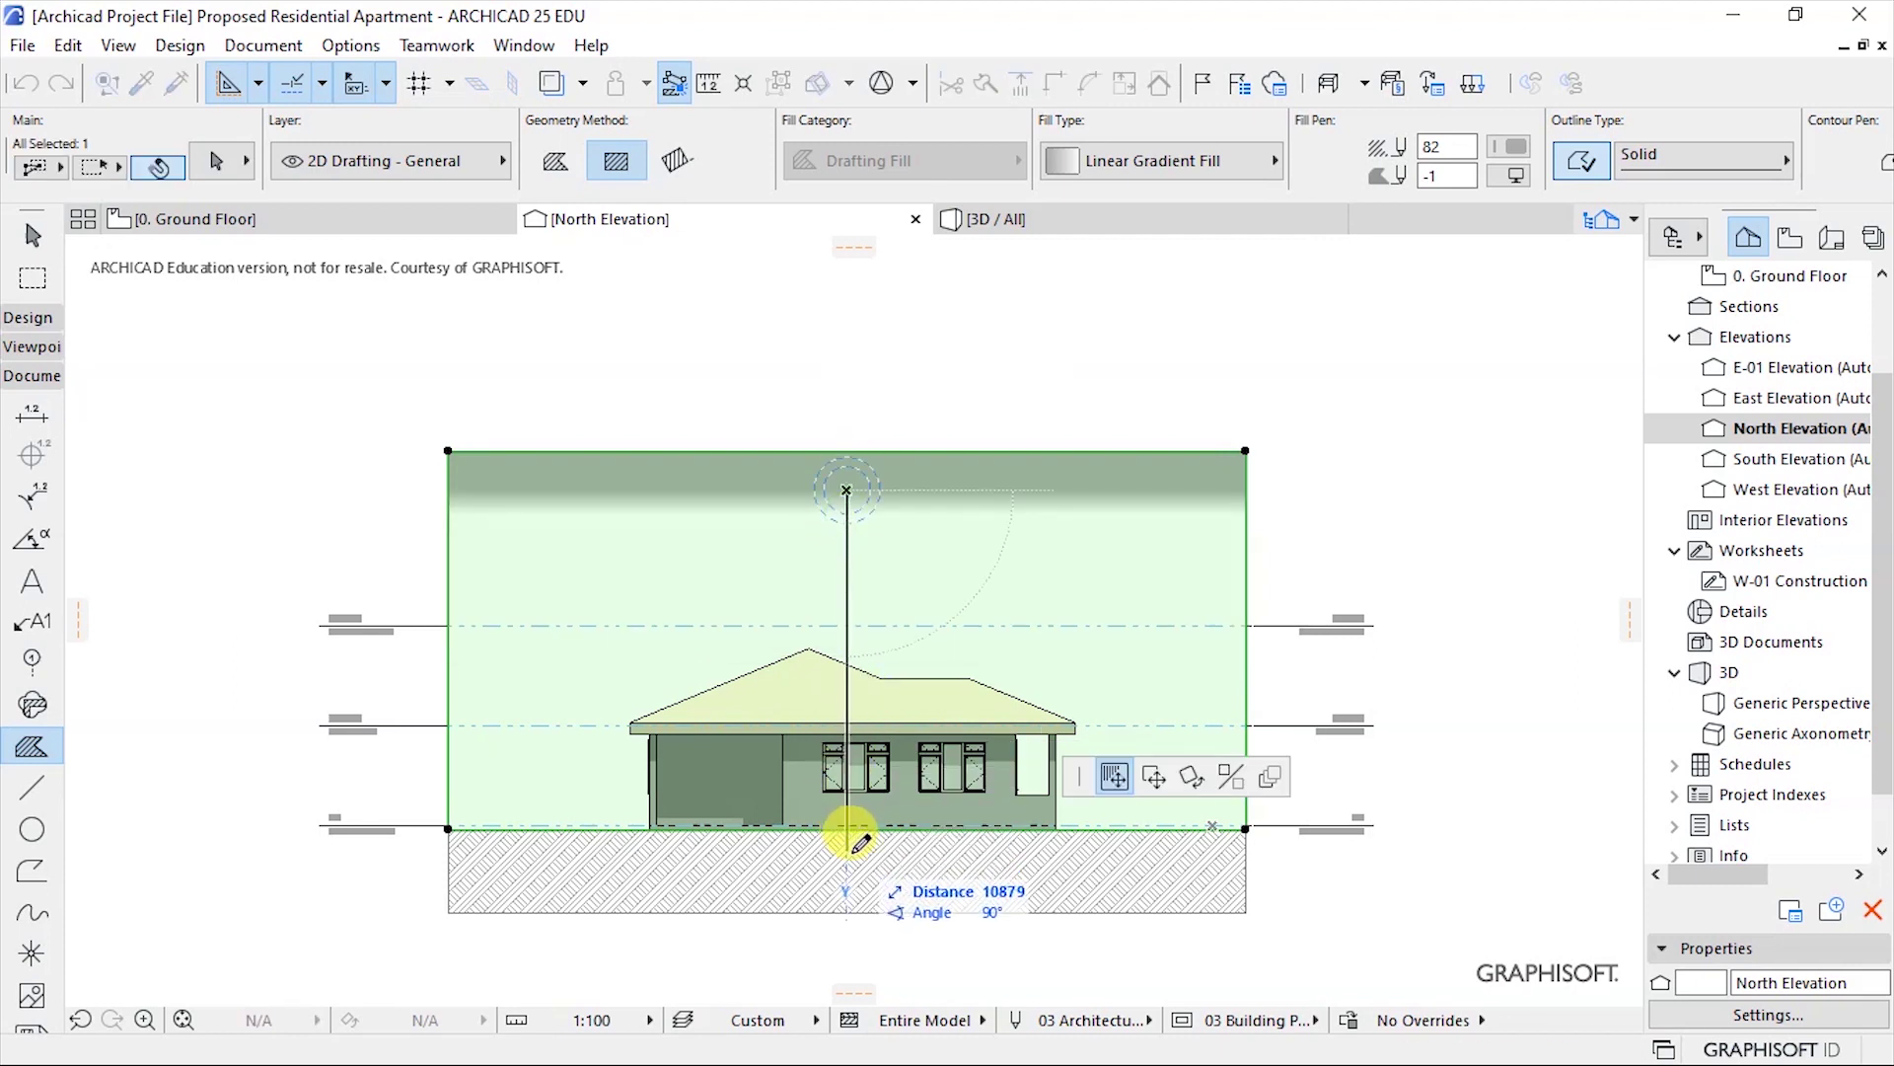
click(853, 851)
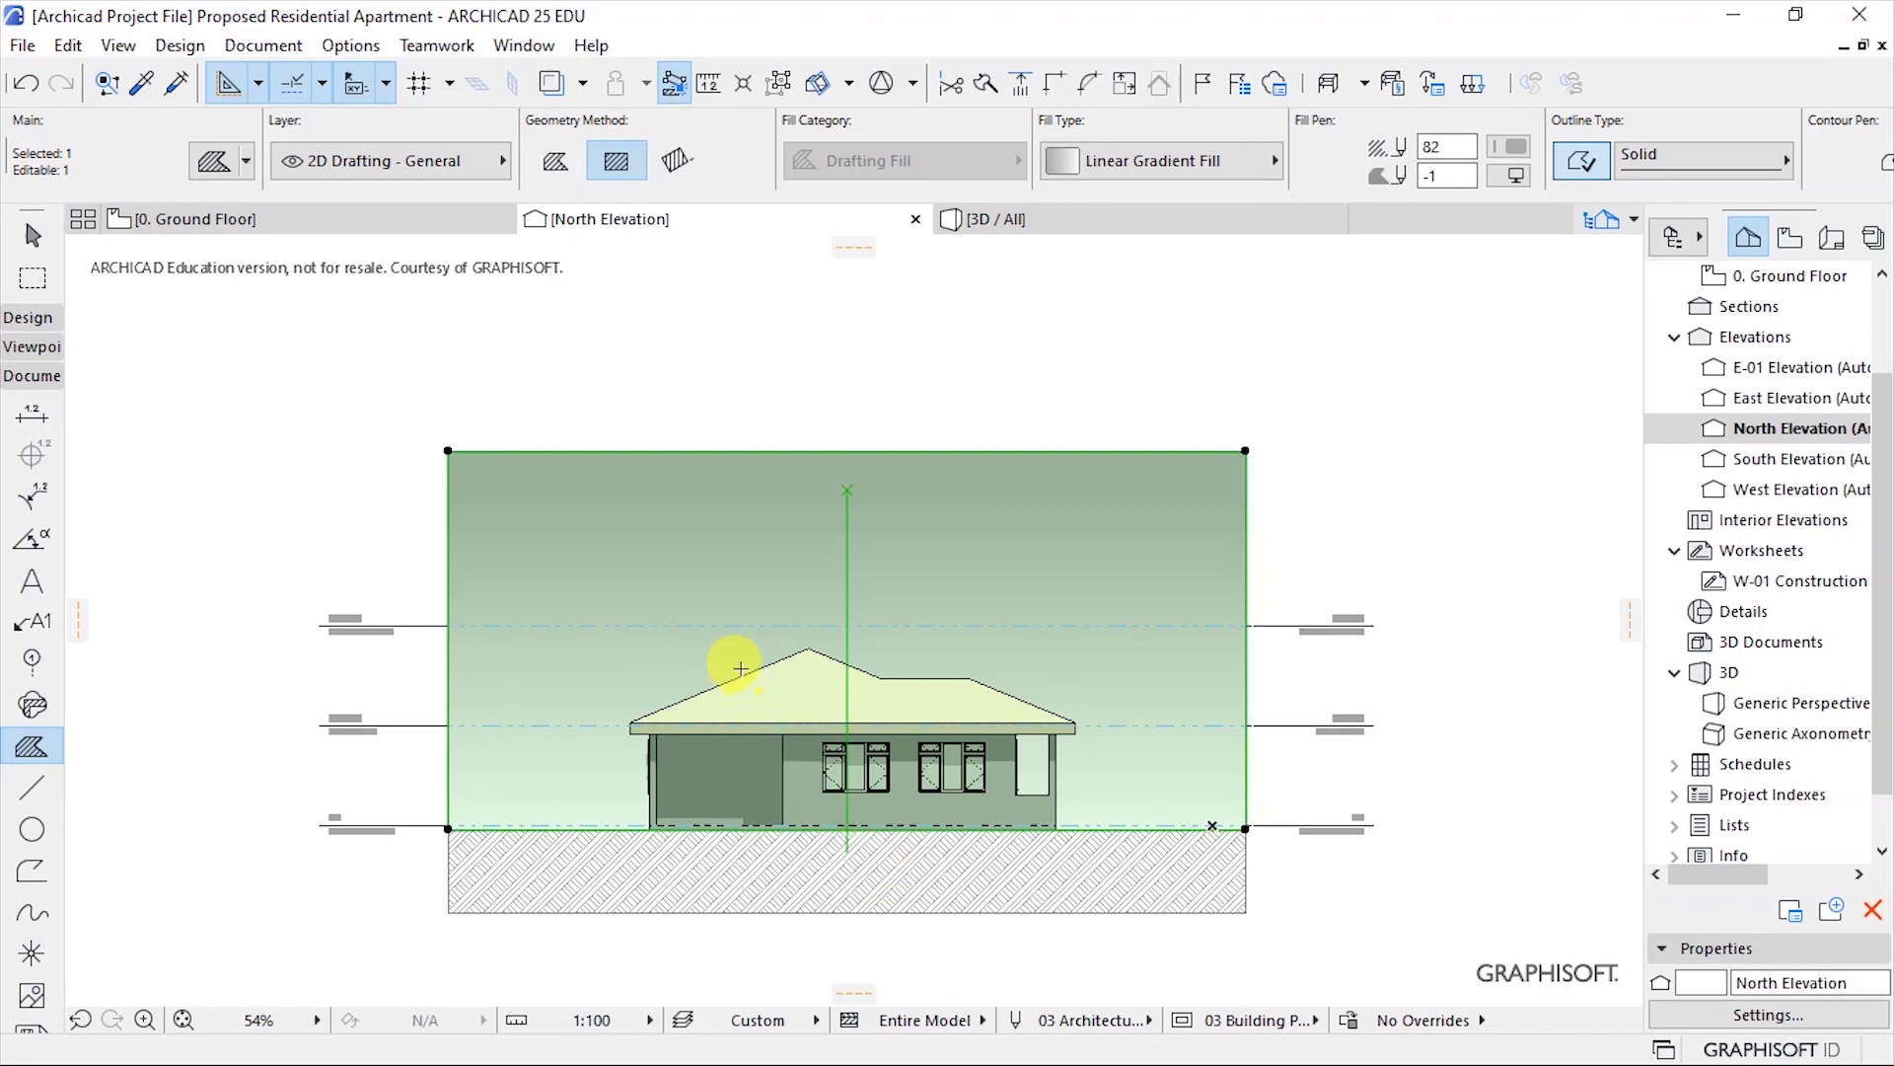
key(Escape)
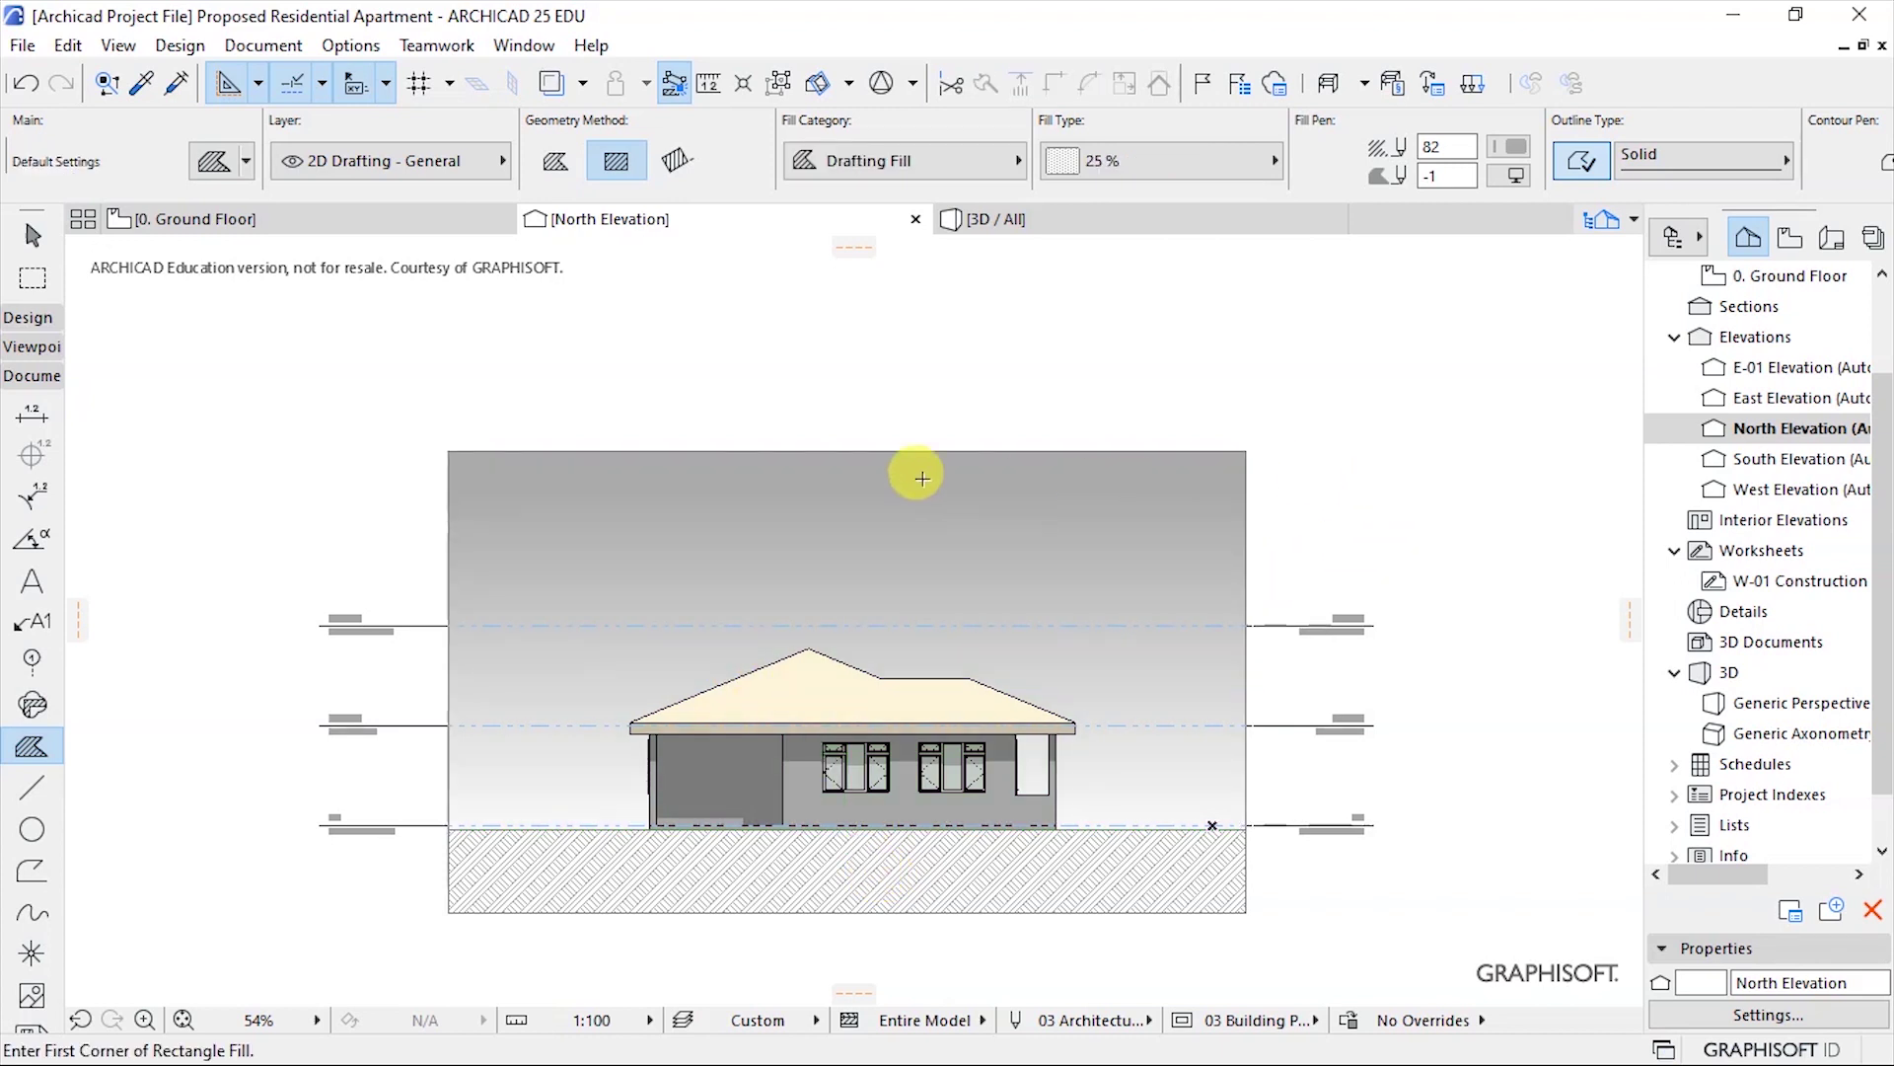
Extend the gradient handle's lower end to the terrain's bottom edge, deselect the fill and save the project.
shift+click(836, 552)
click(845, 846)
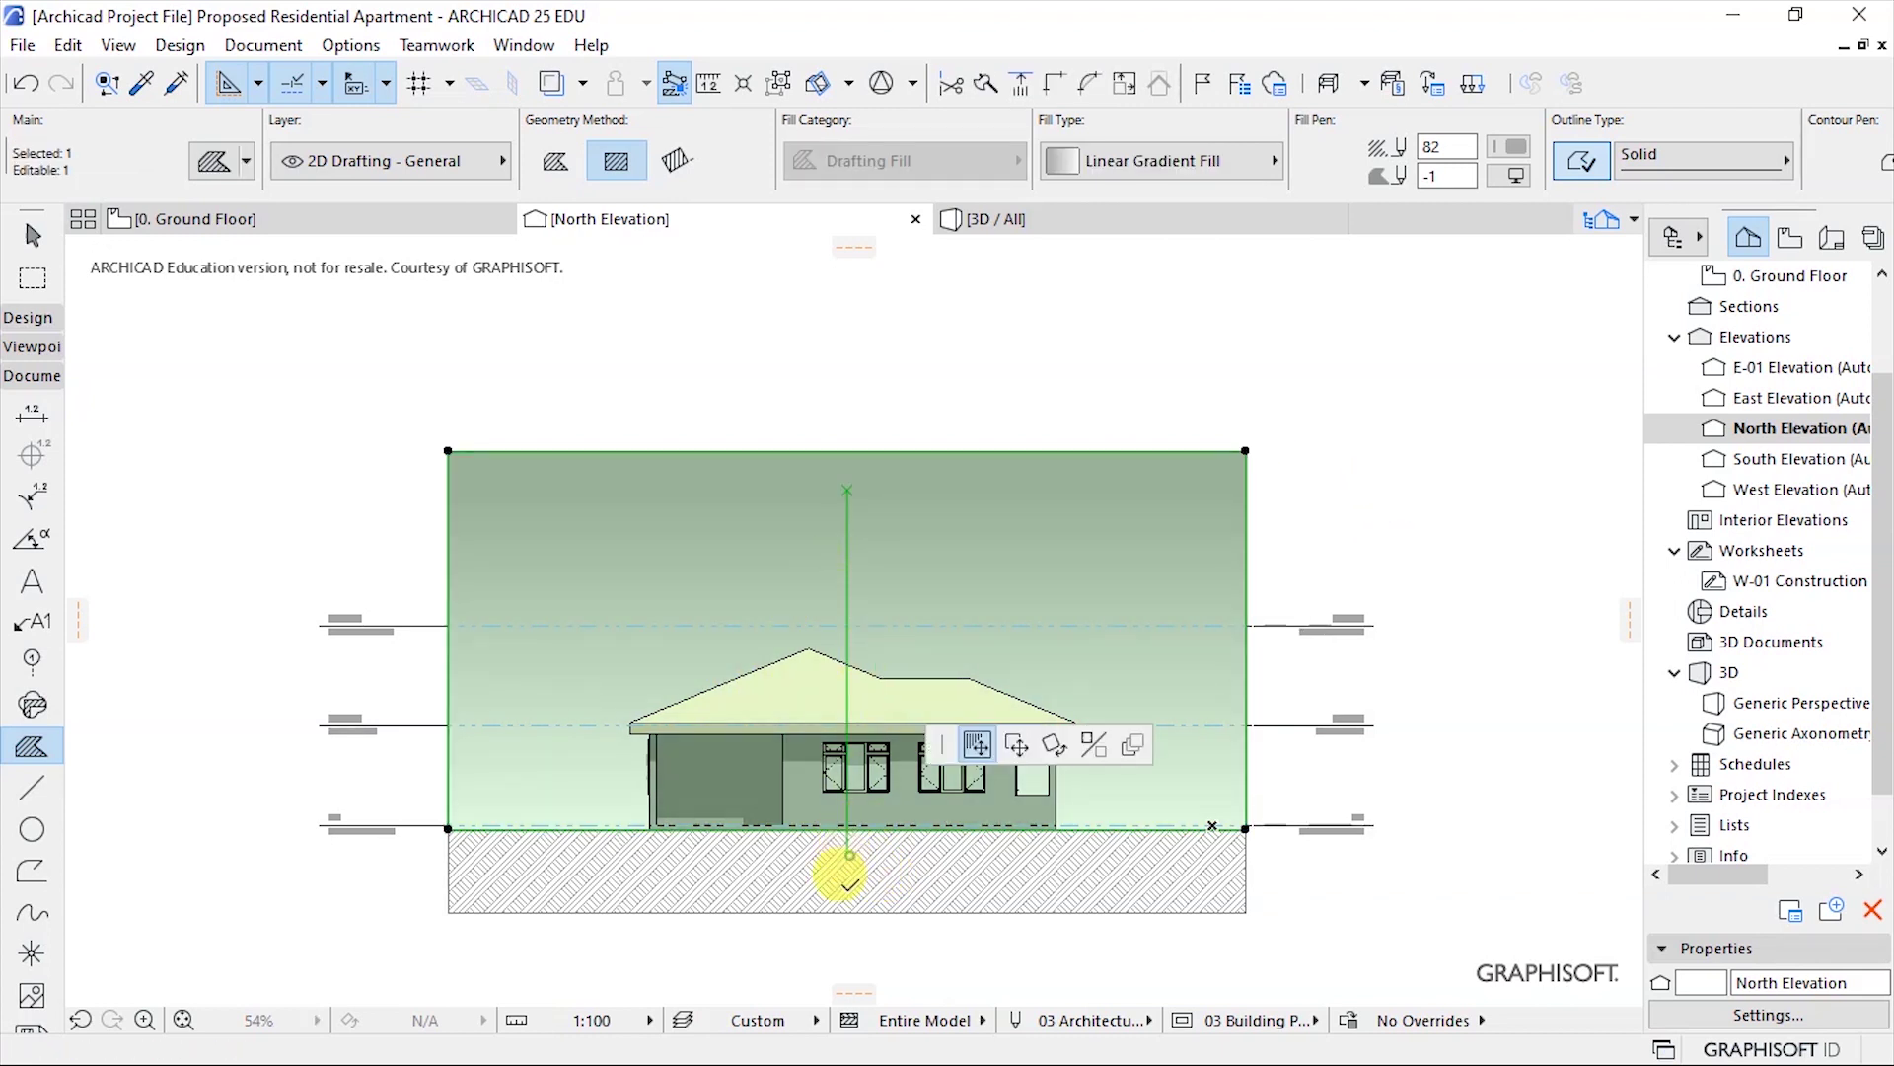
click(849, 914)
scroll(644, 865, down, 4)
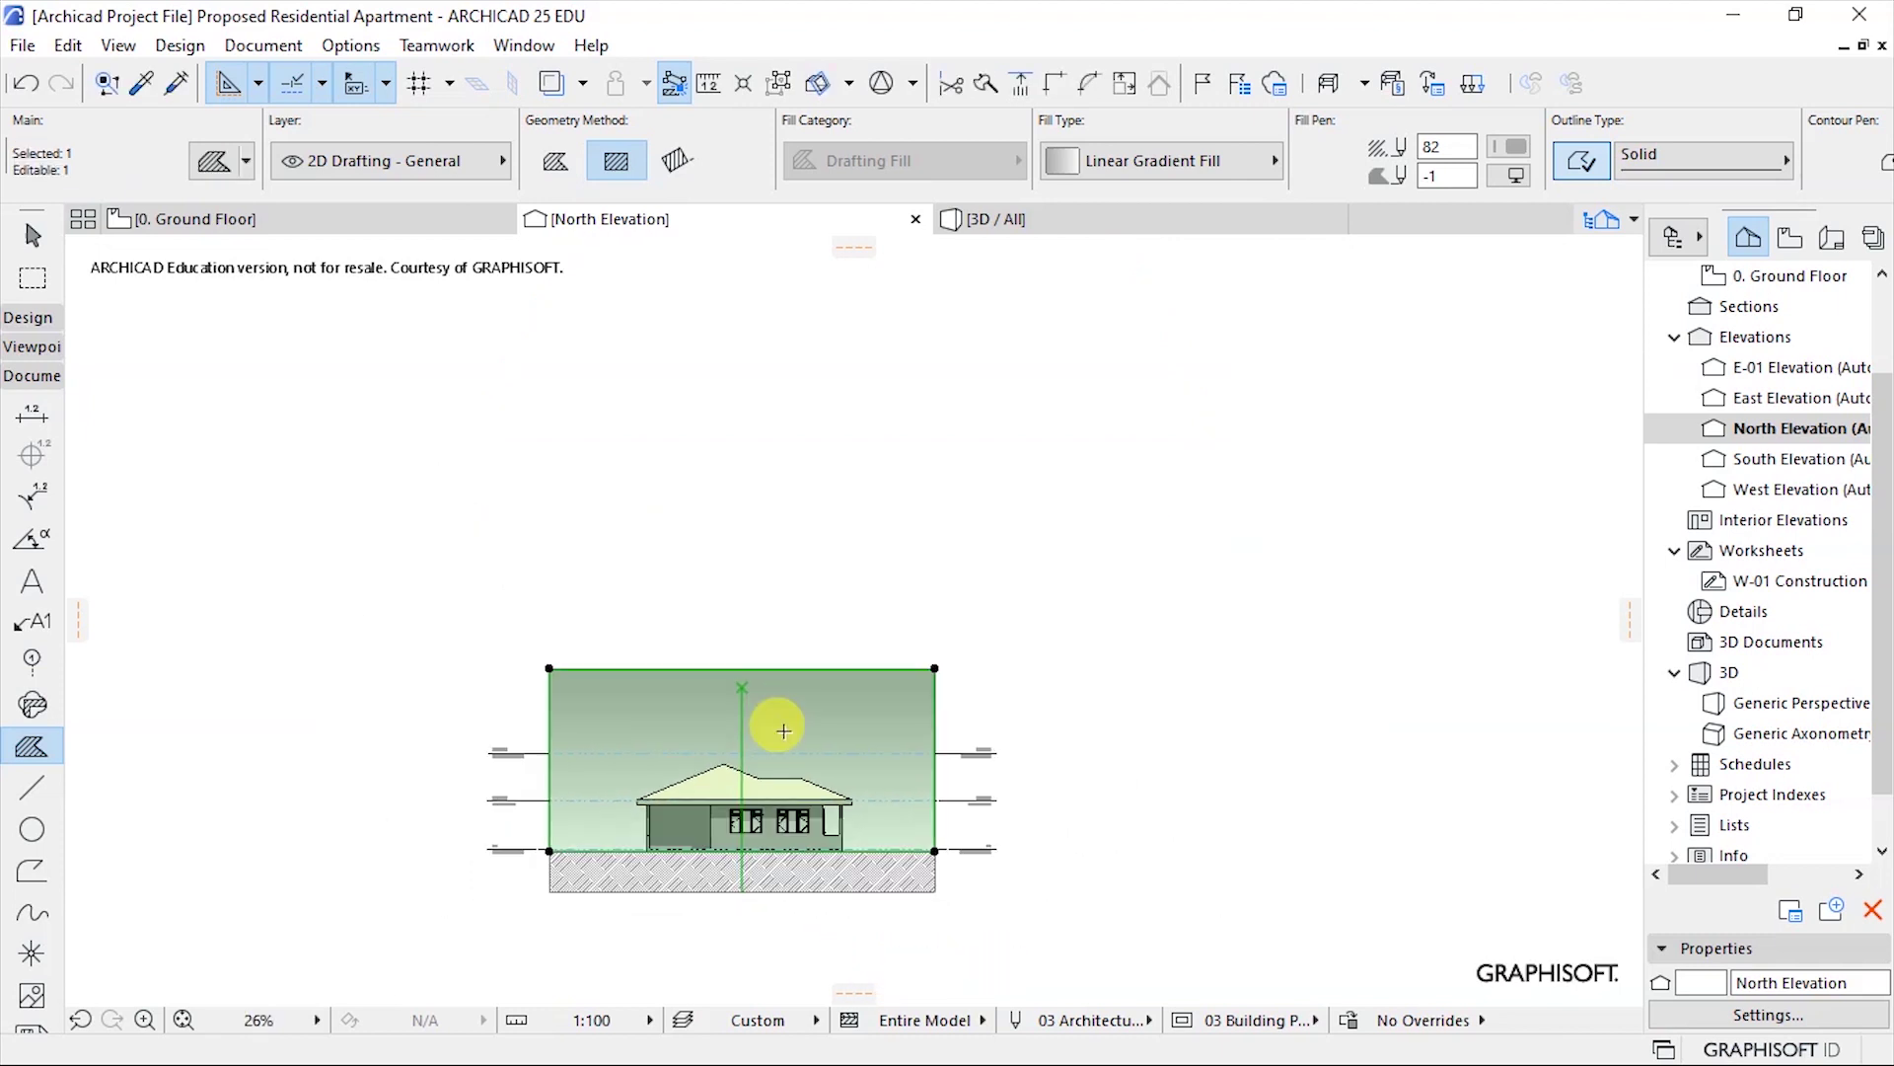
scroll(641, 862, up, 3)
scroll(638, 862, up, 4)
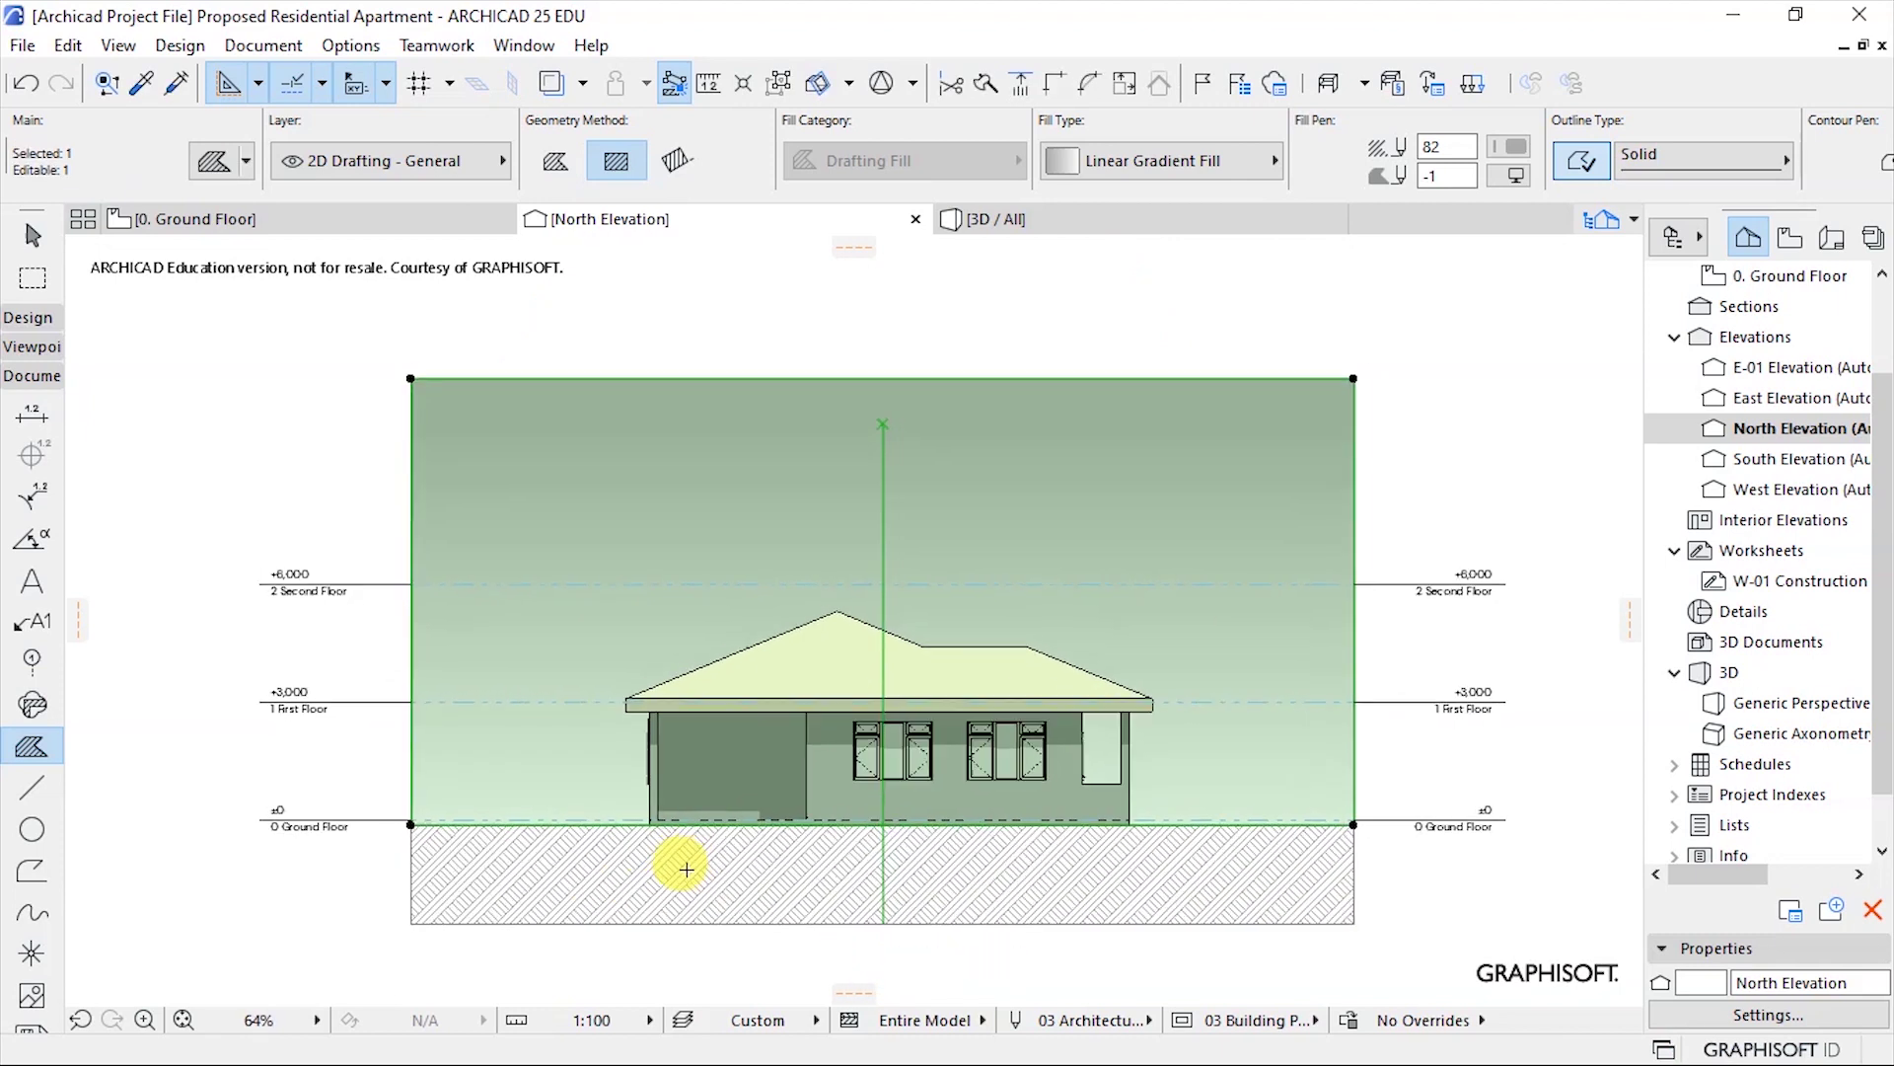
key(Escape)
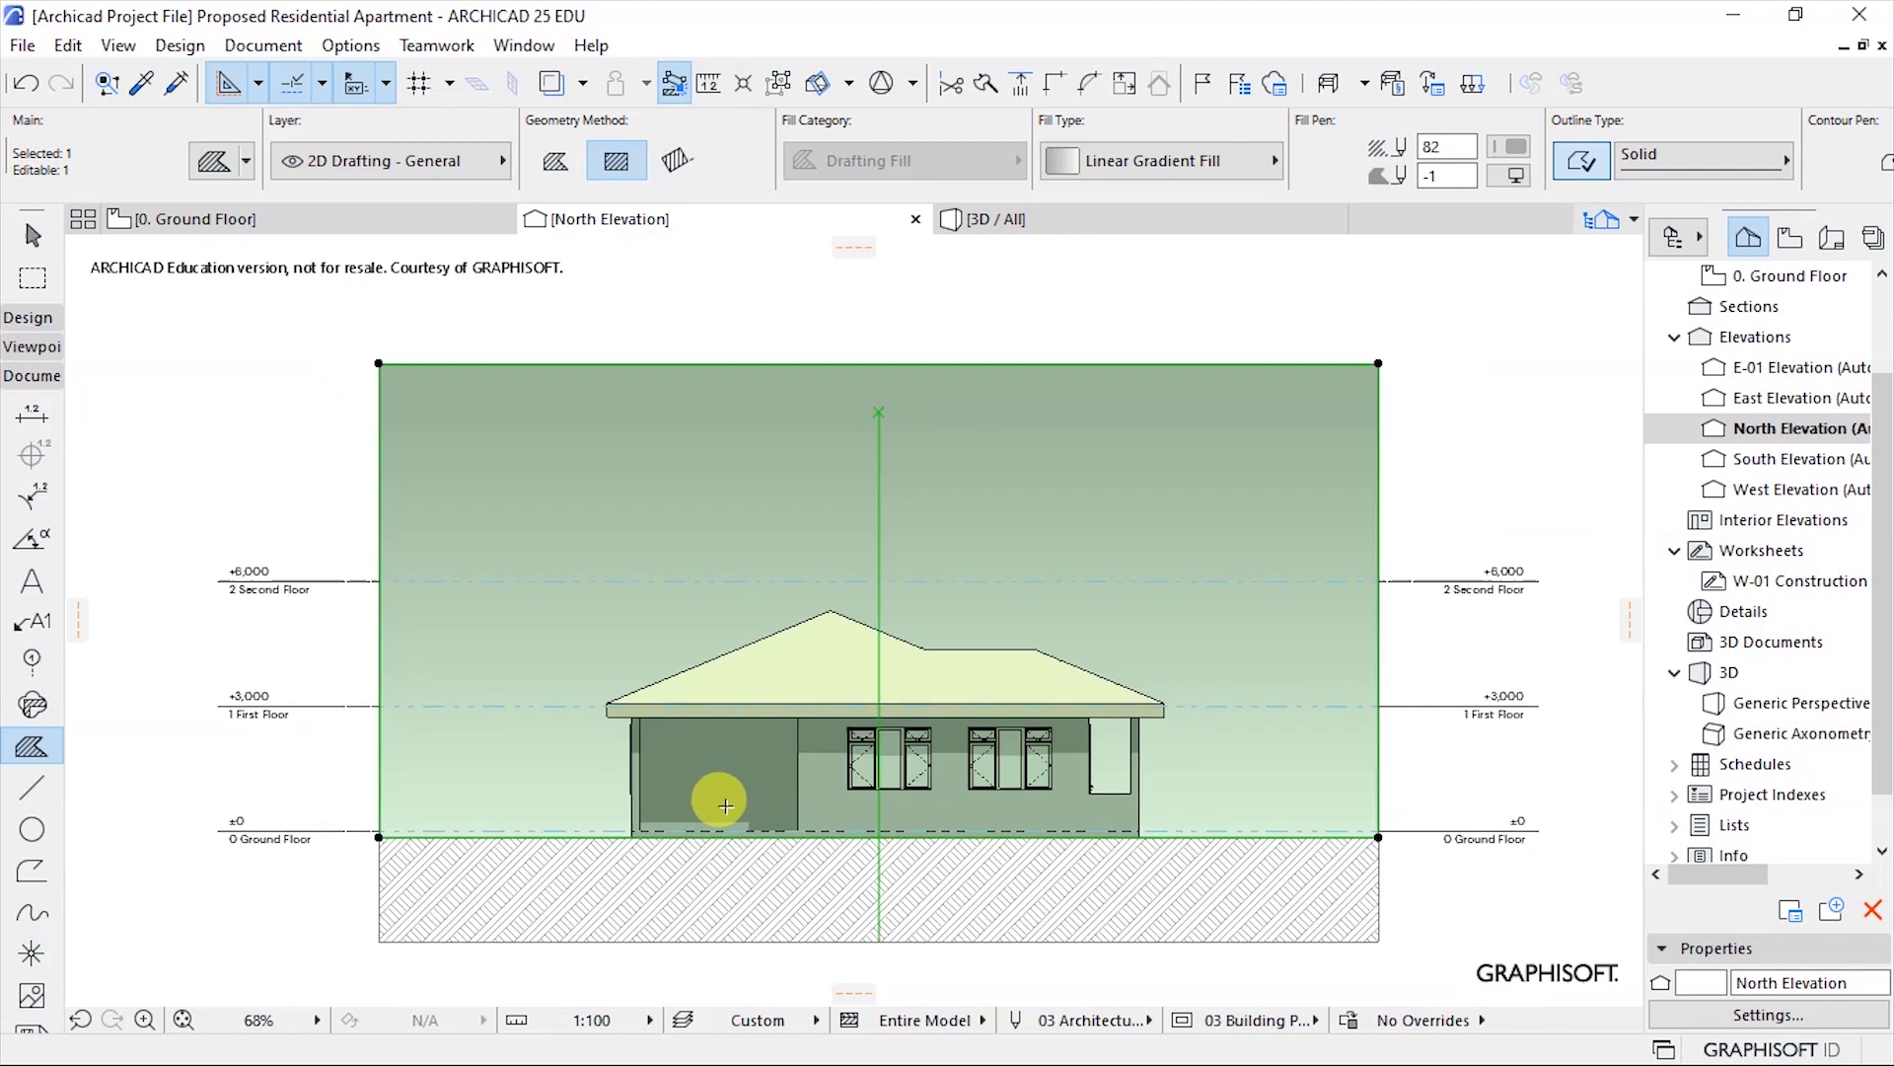
scroll(726, 787, down, 1)
key(ctrl+s)
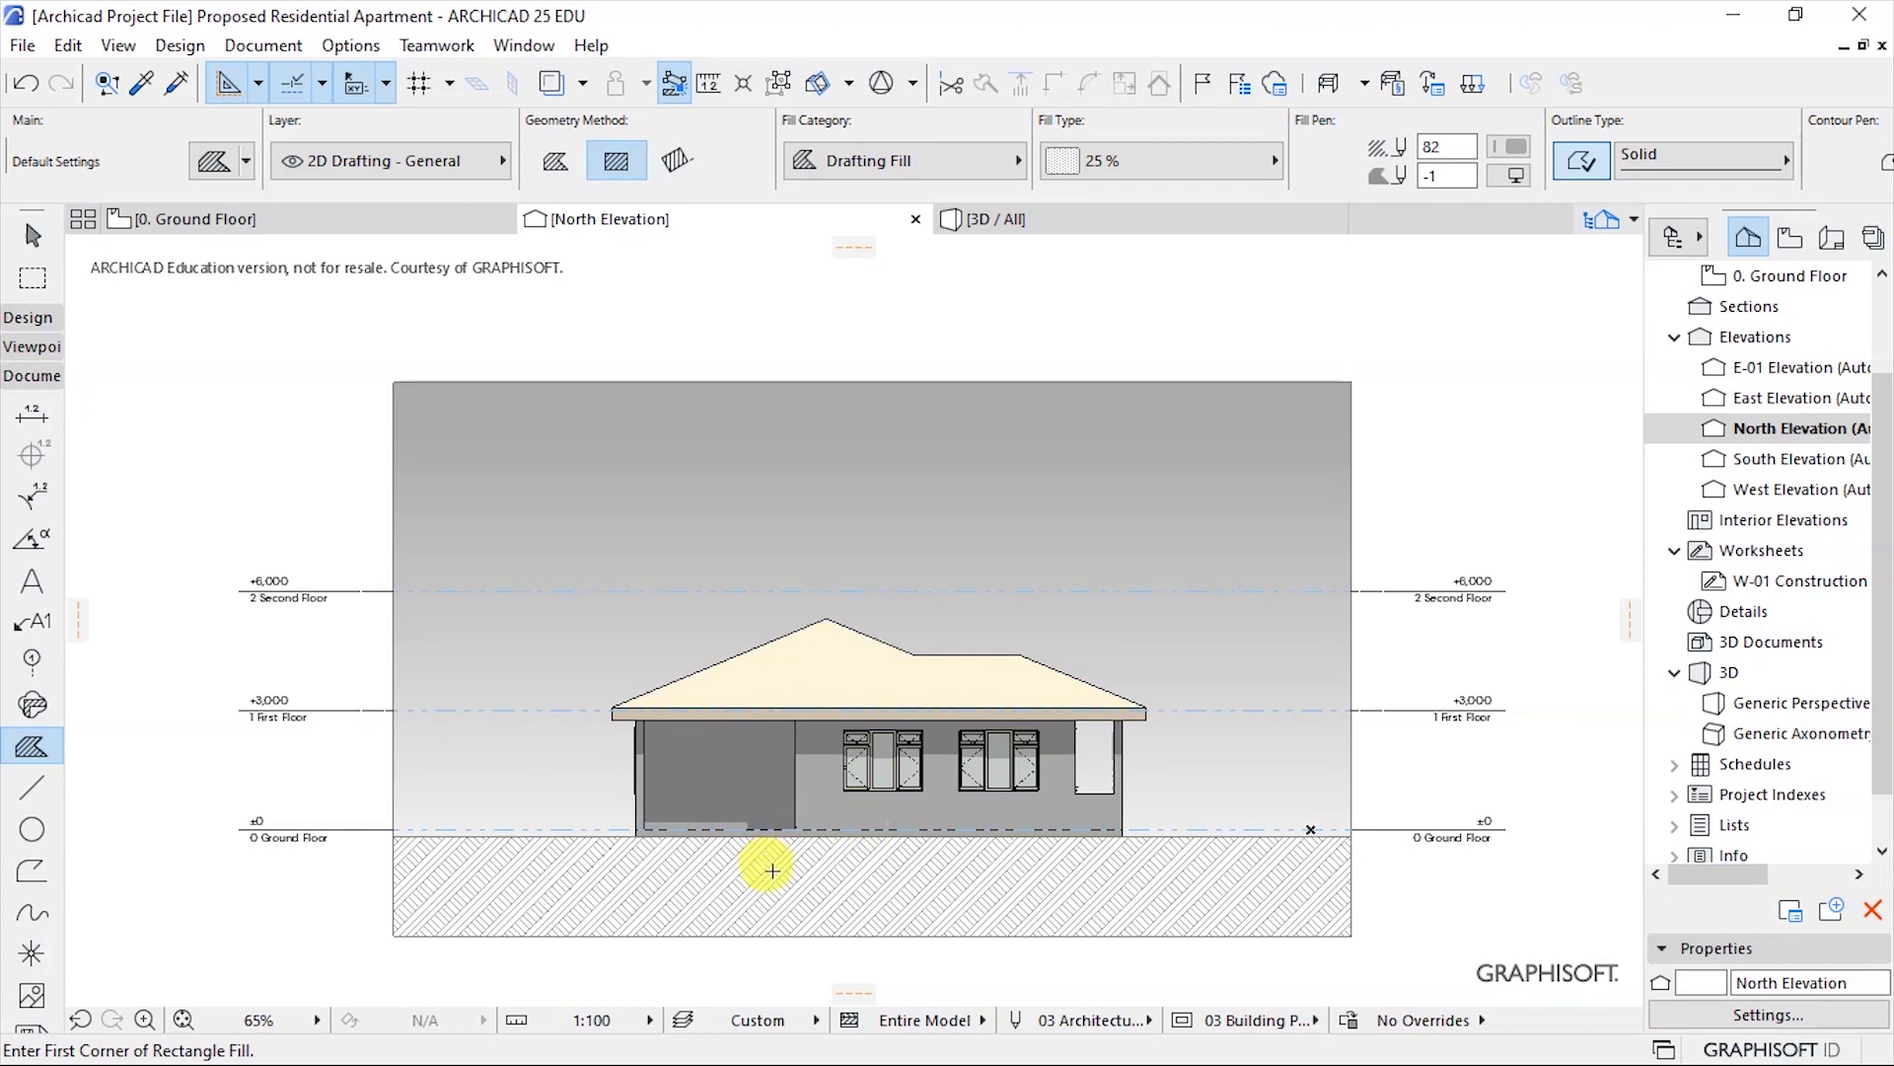
Place elevation dimensions left of the house at the terrain surface and at the ground, first and second floor levels.
click(15, 420)
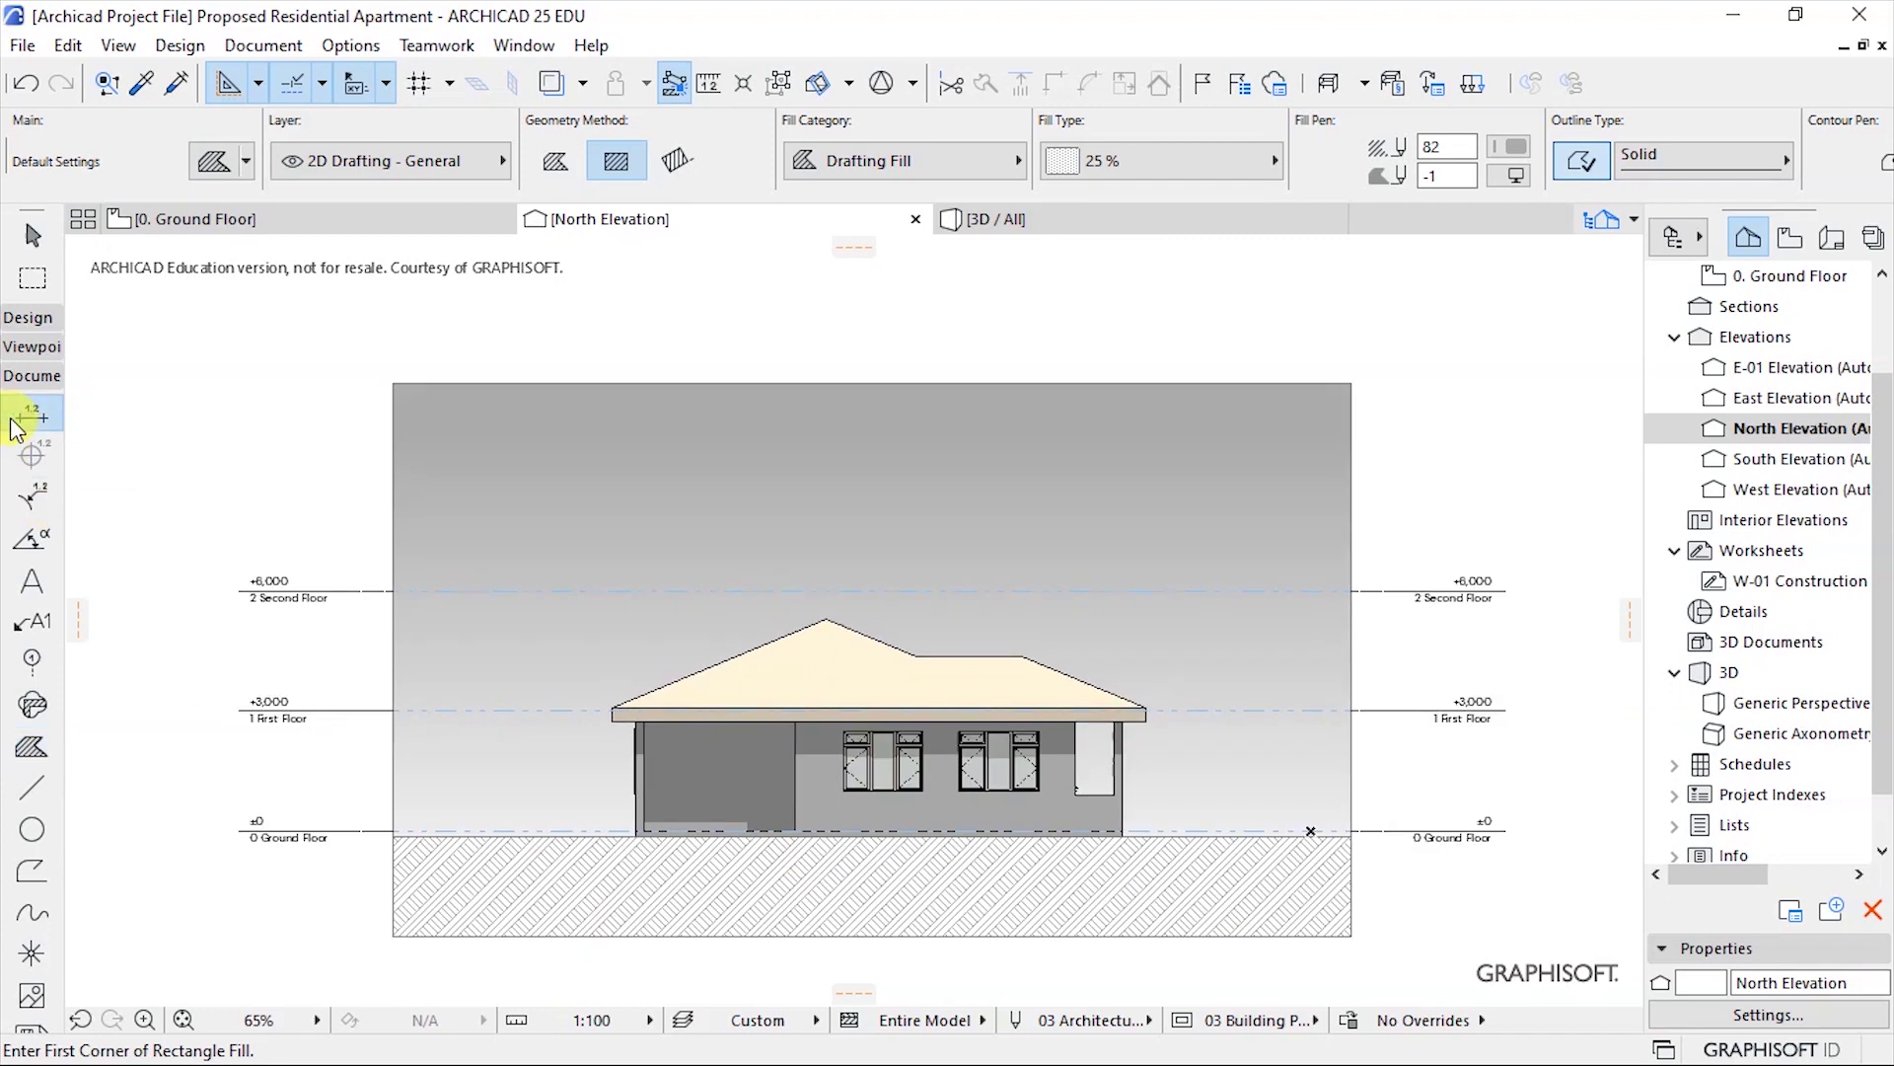
click(33, 422)
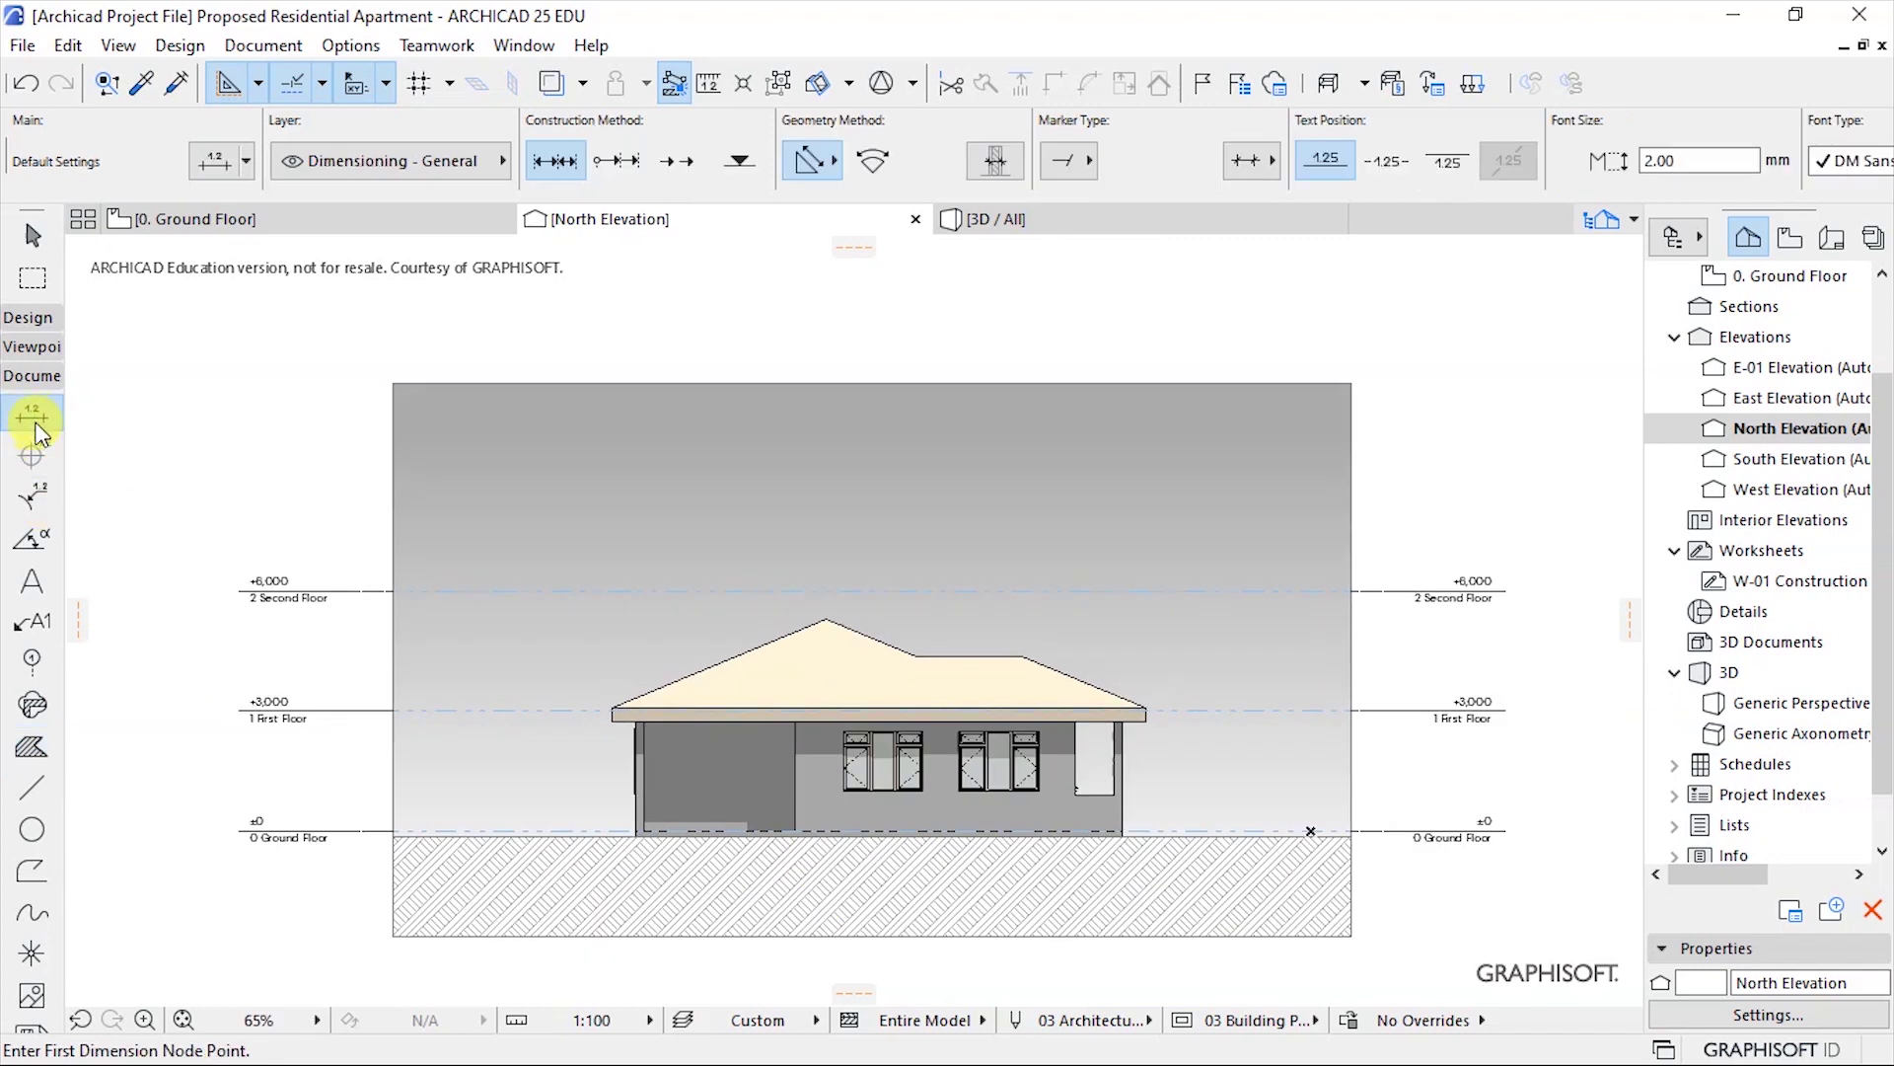
click(731, 161)
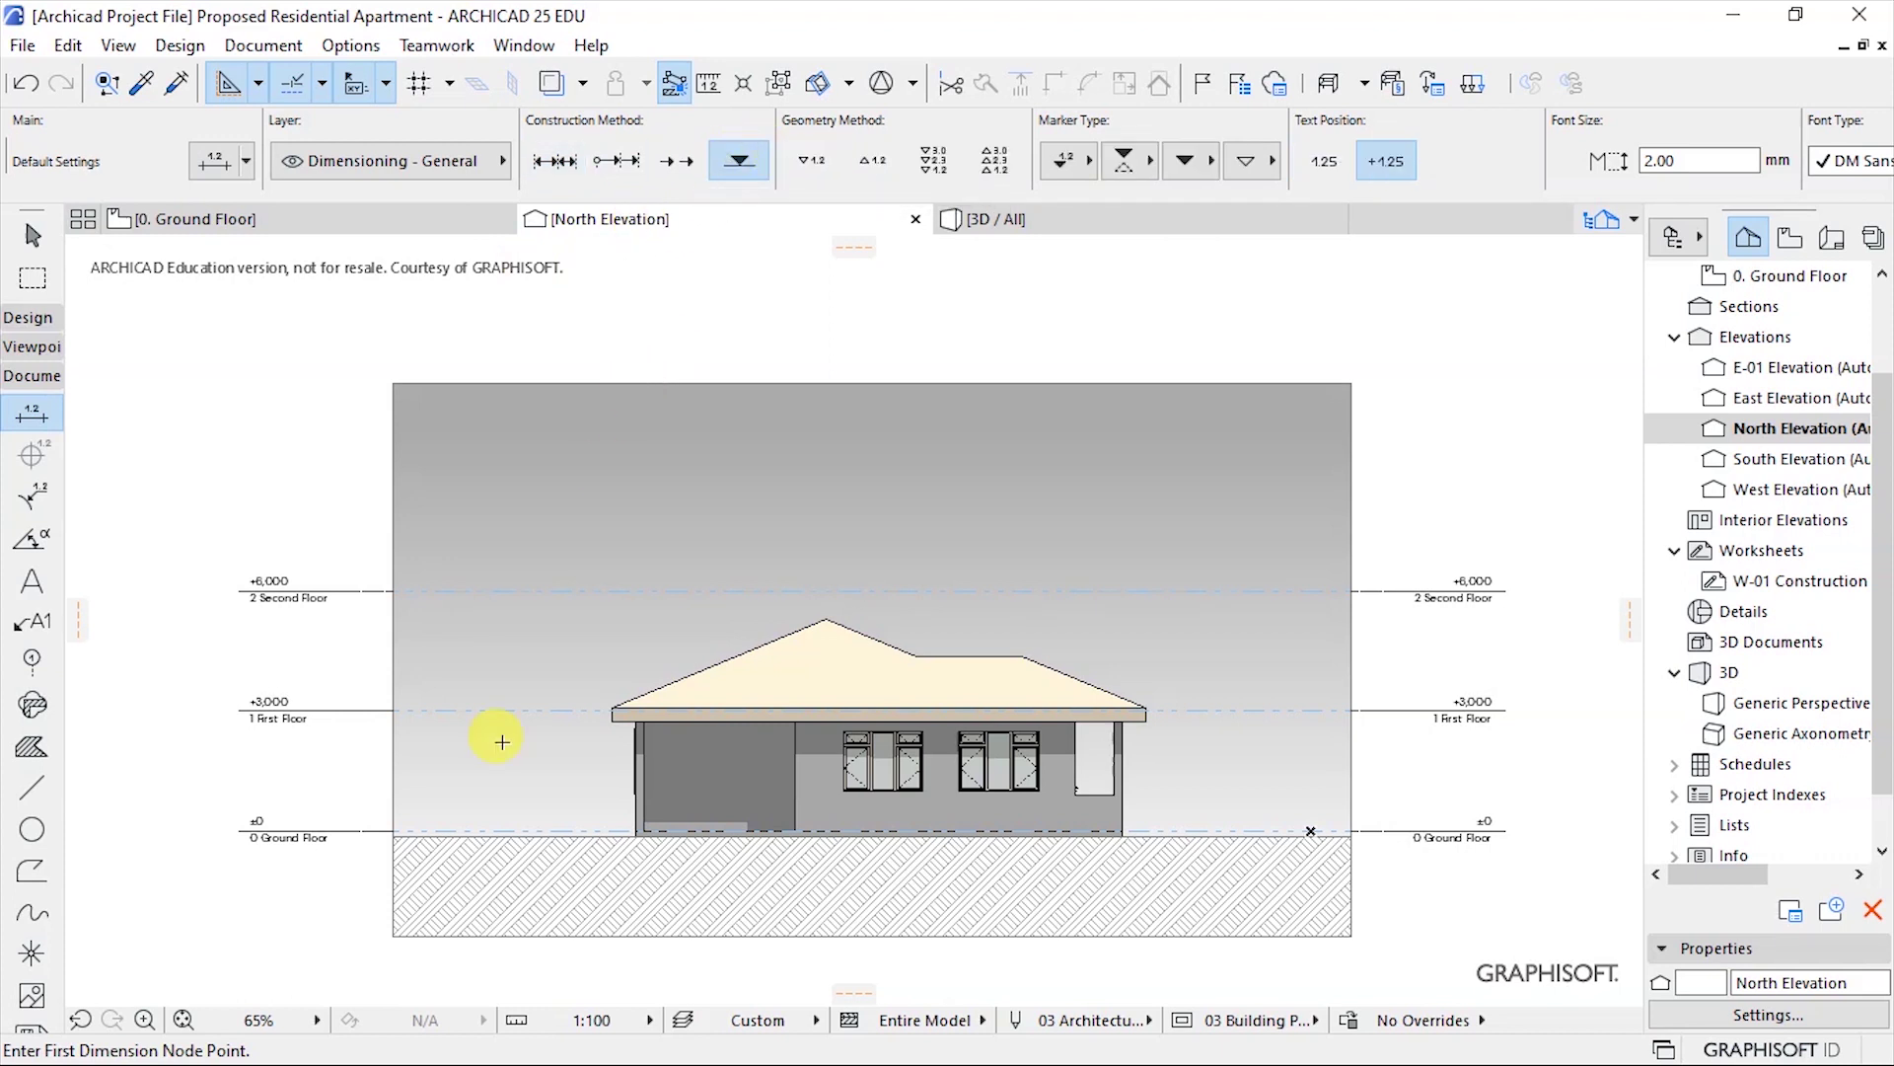
click(444, 830)
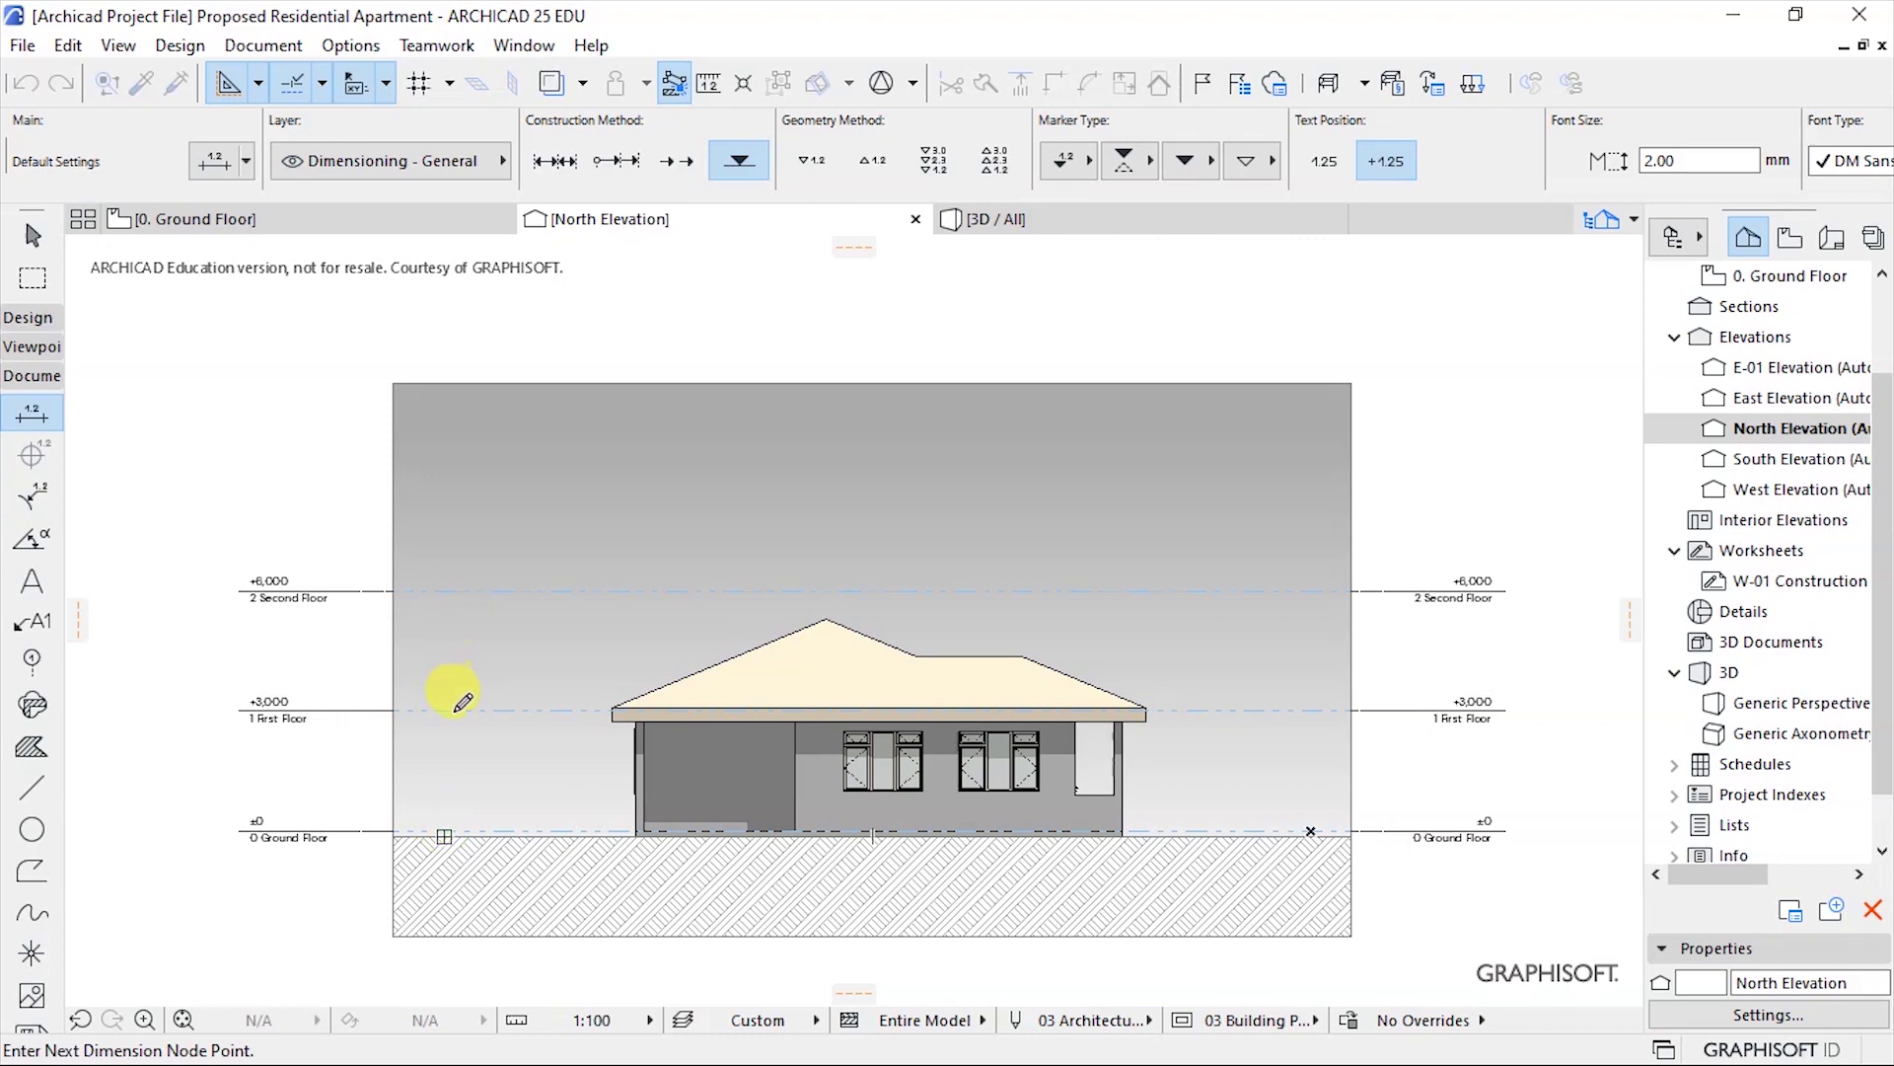
scroll(468, 831, up, 9)
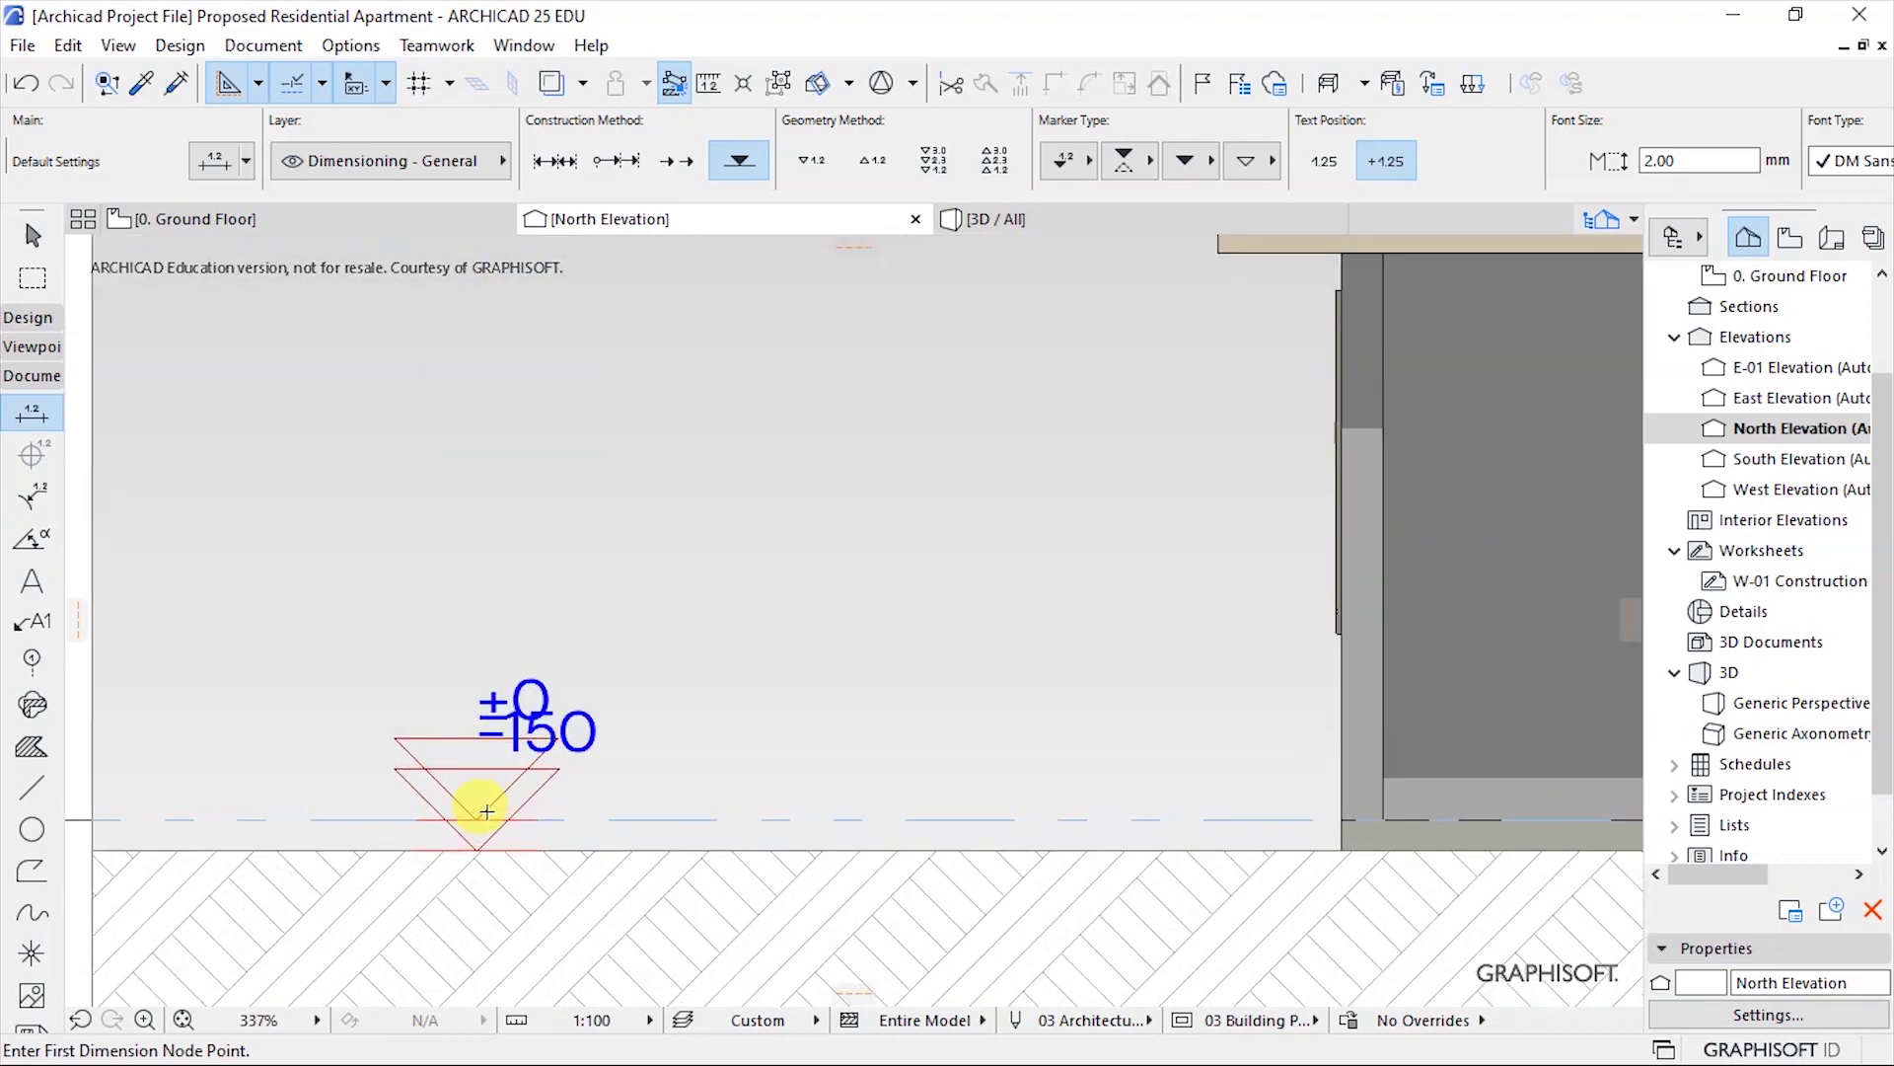
scroll(424, 853, down, 6)
scroll(414, 855, down, 5)
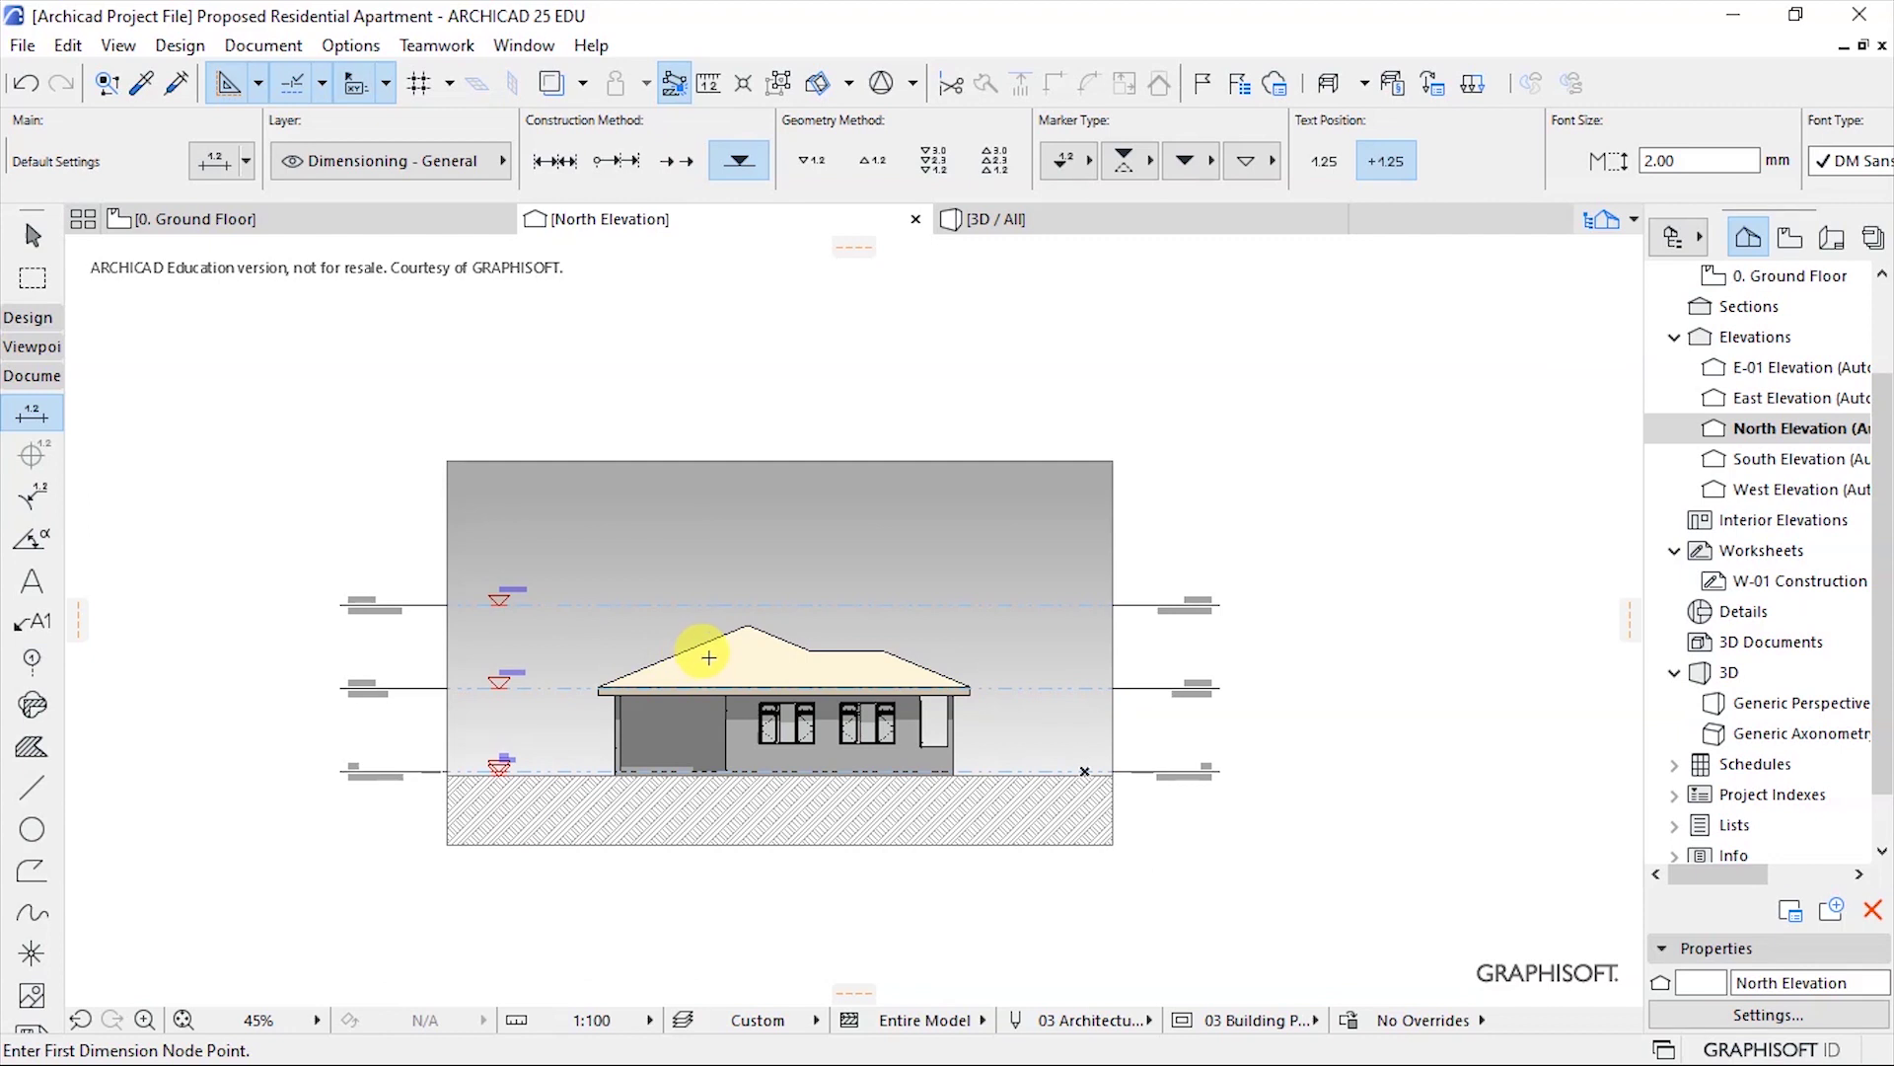
scroll(563, 779, up, 2)
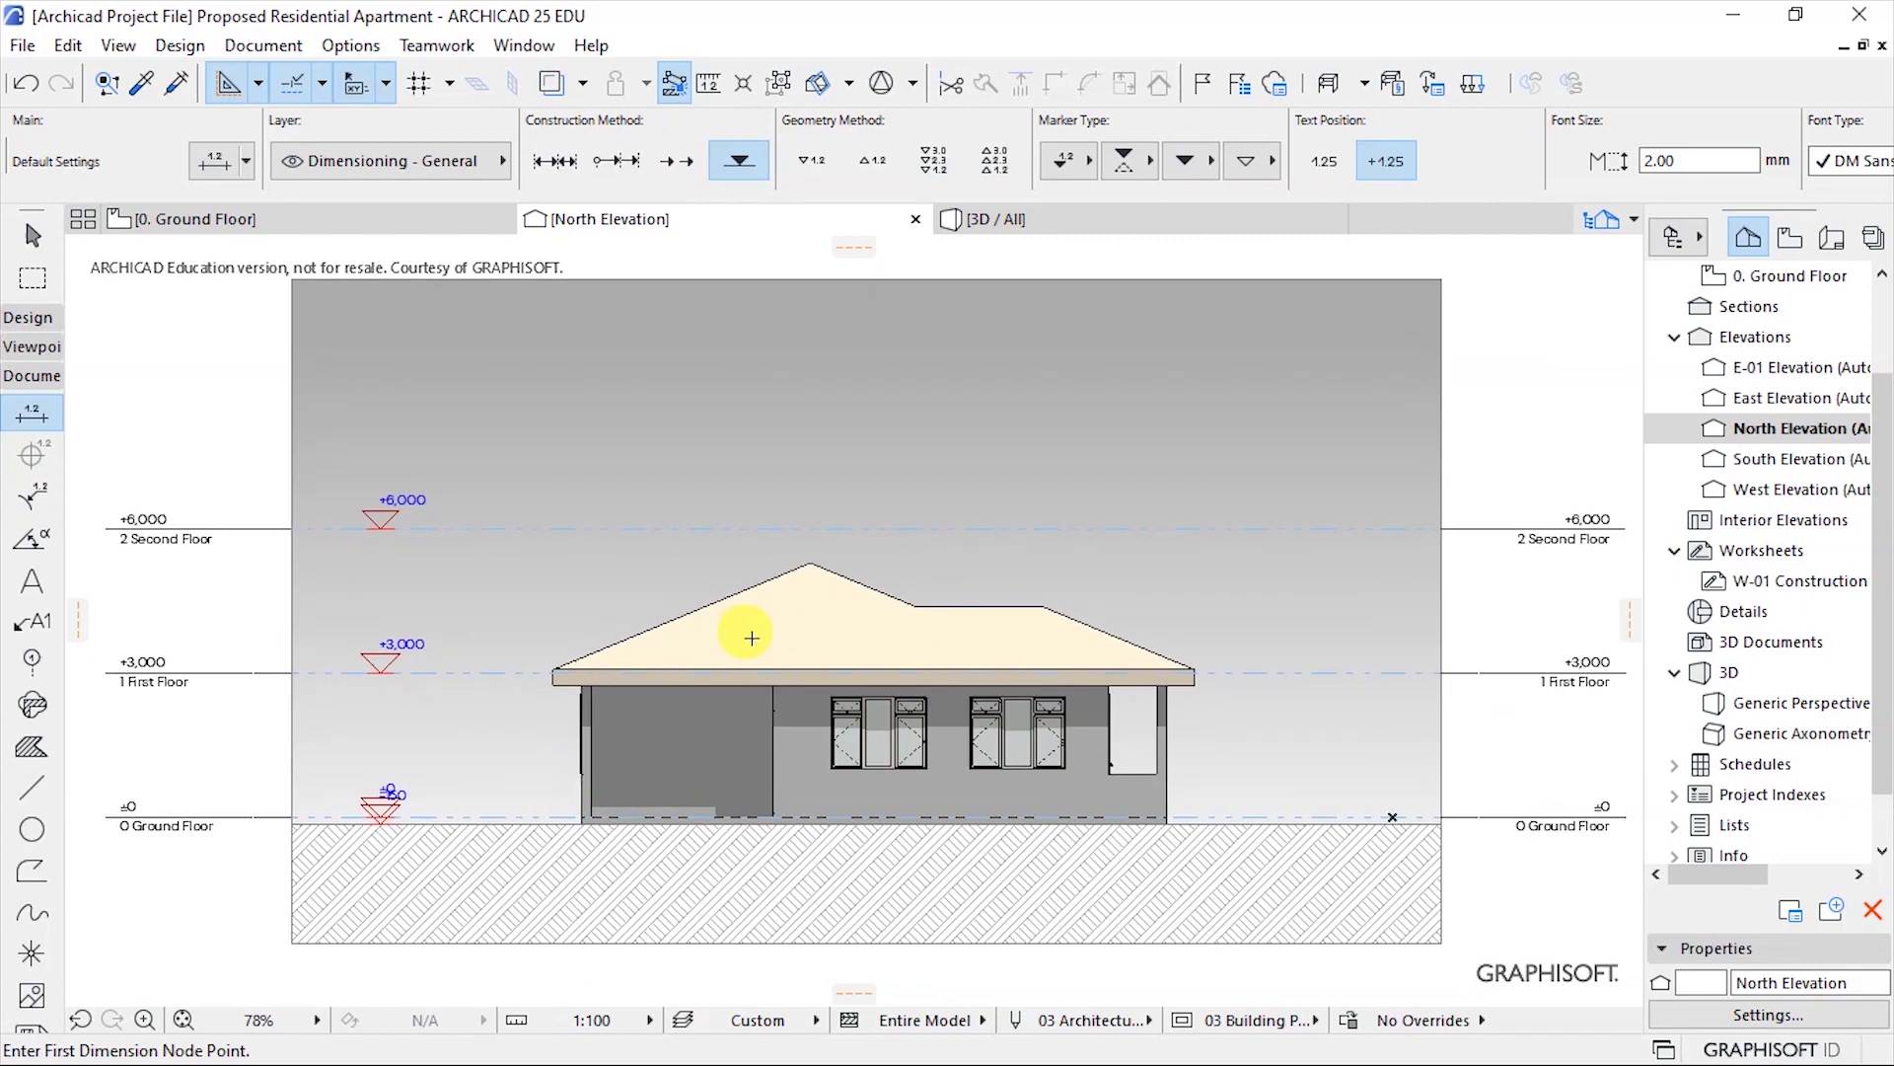
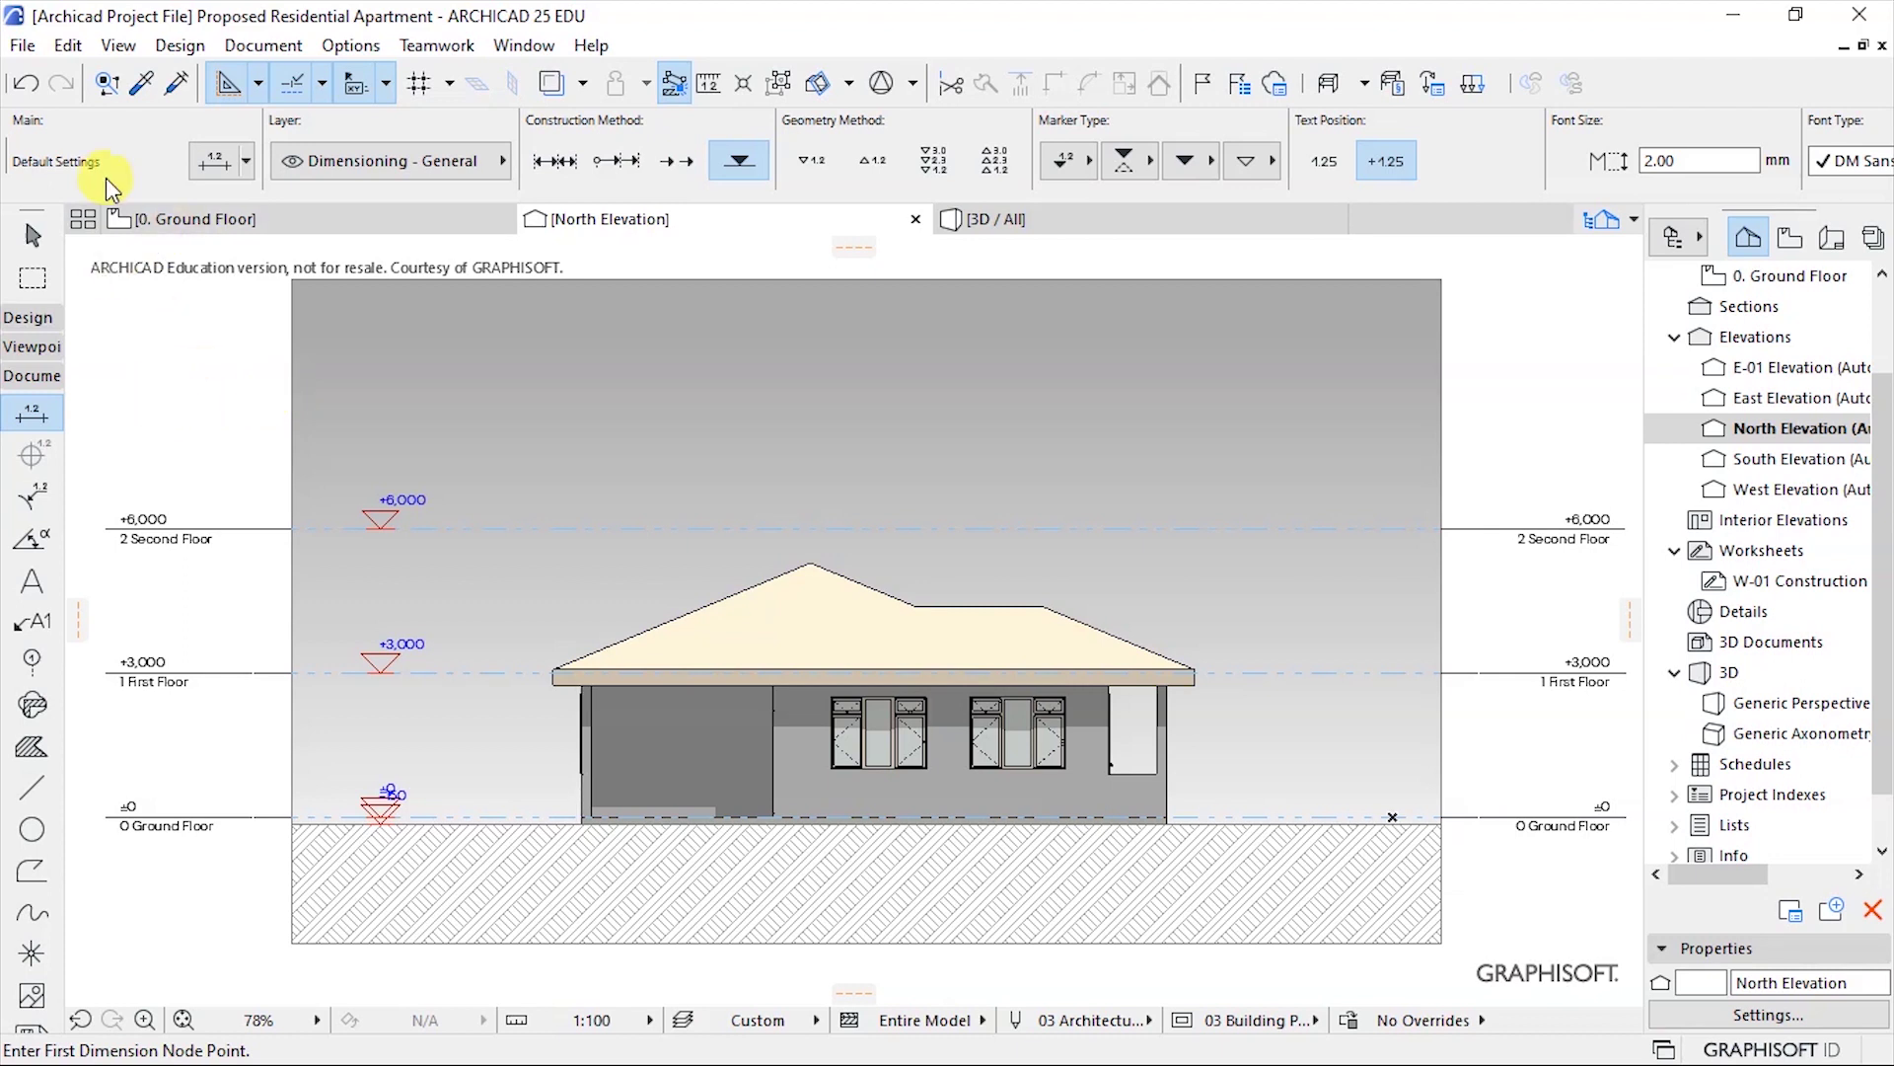
Start the Object tool, search the library for "standing" and choose Woman Contour 01 25.
click(179, 45)
mouse_move(274, 79)
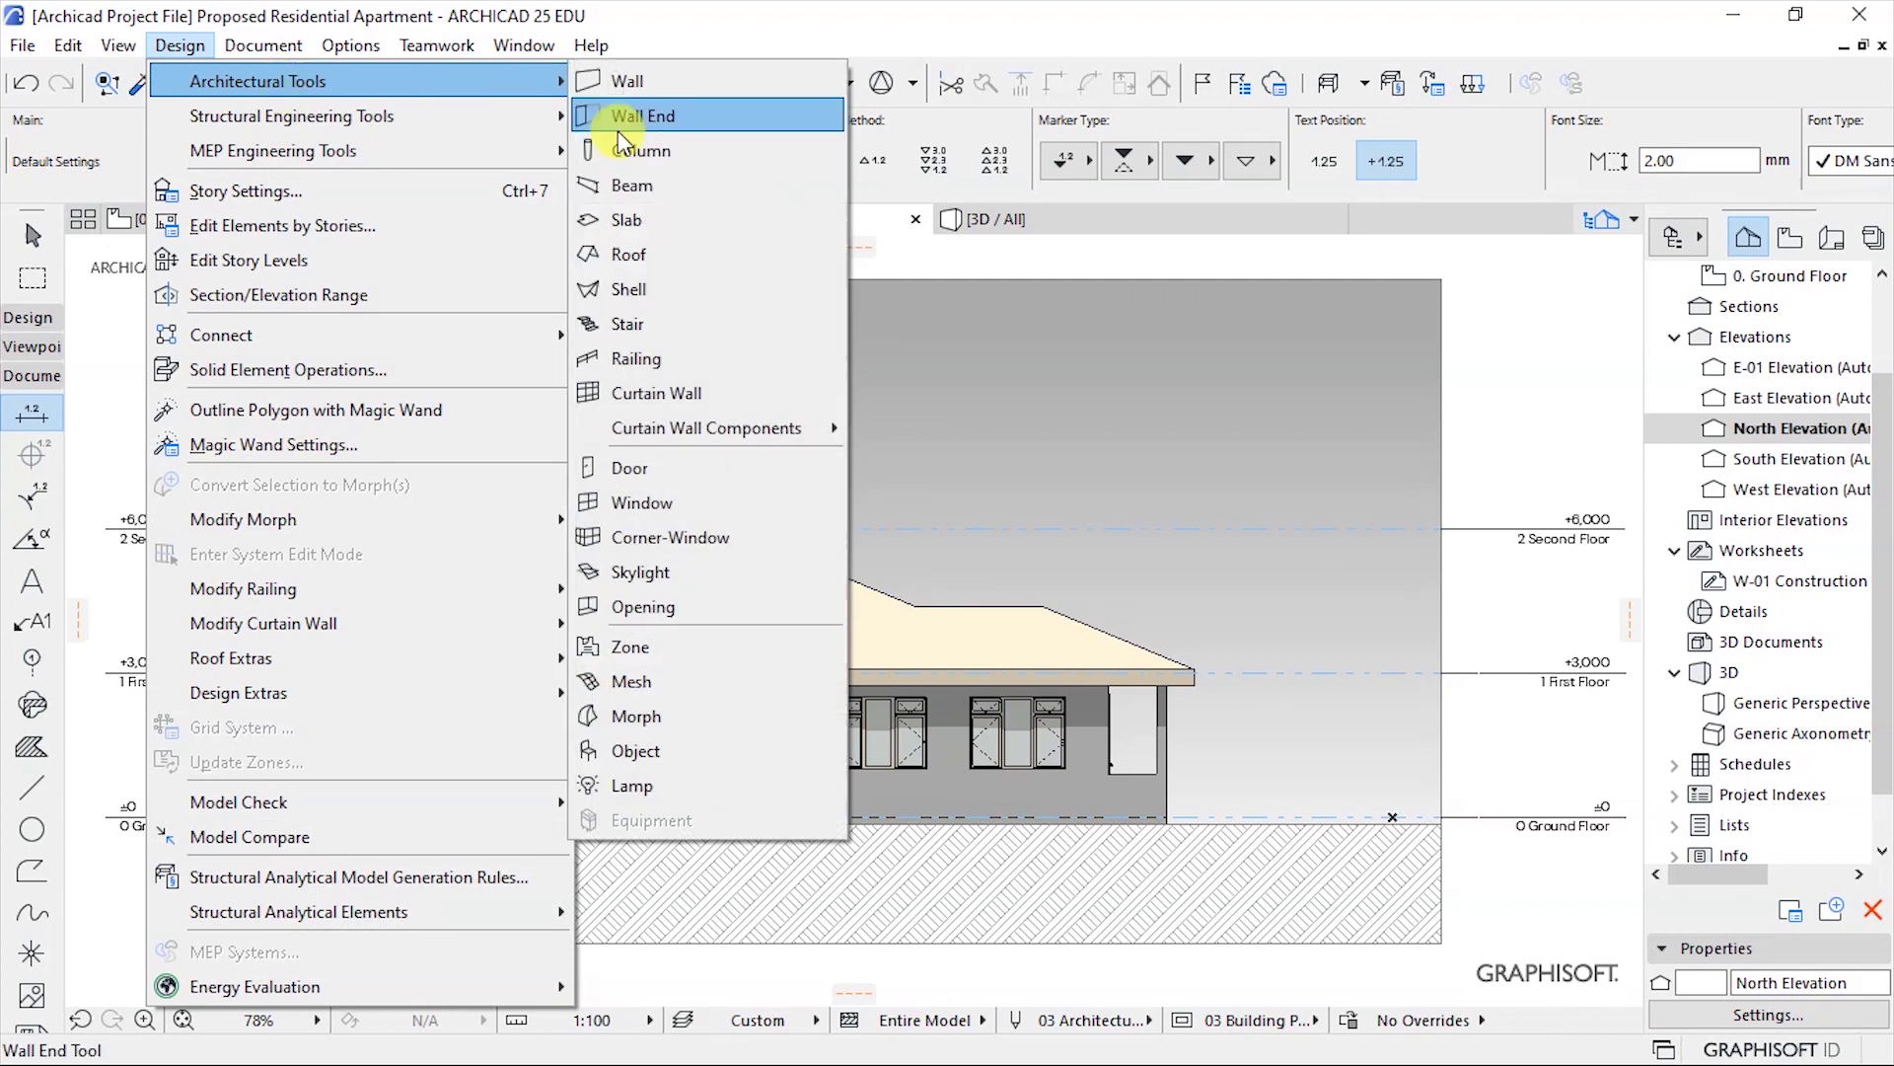
click(642, 748)
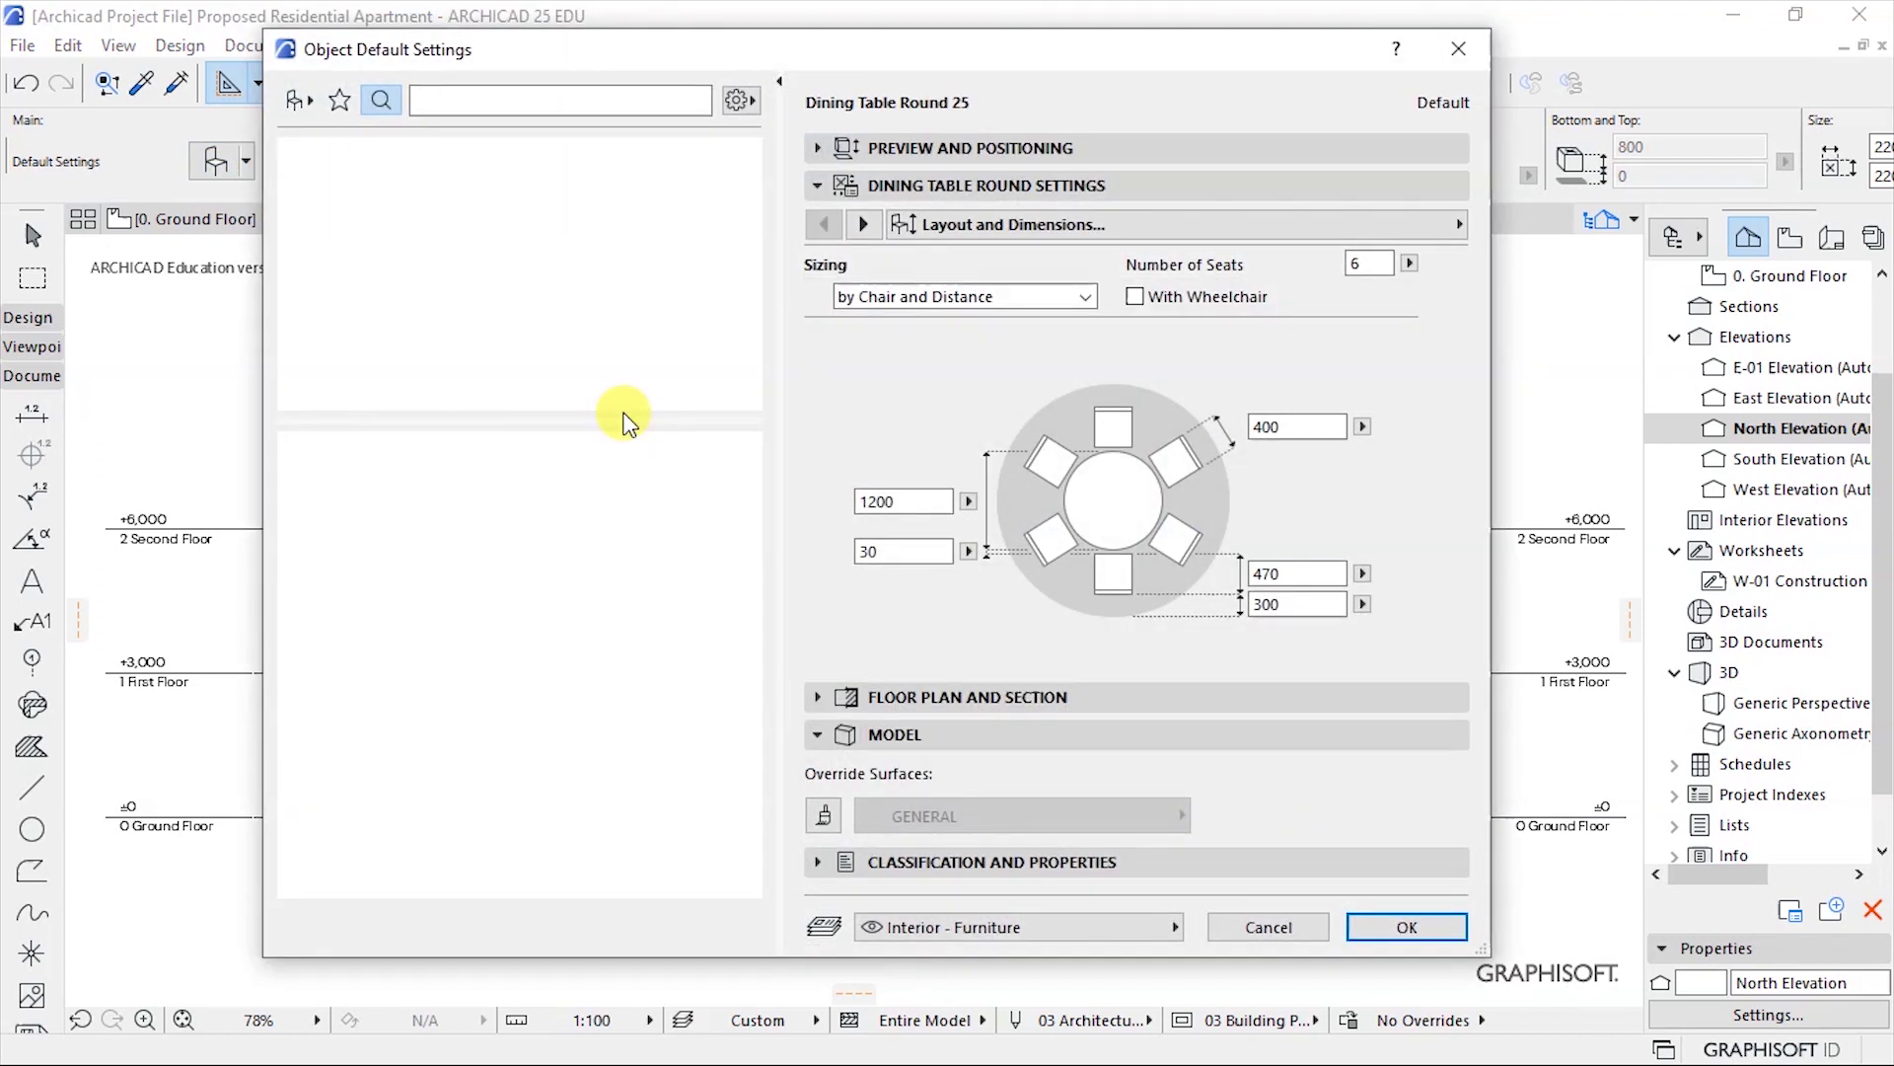
click(580, 102)
text(s)
key(BackSpace)
text(standing)
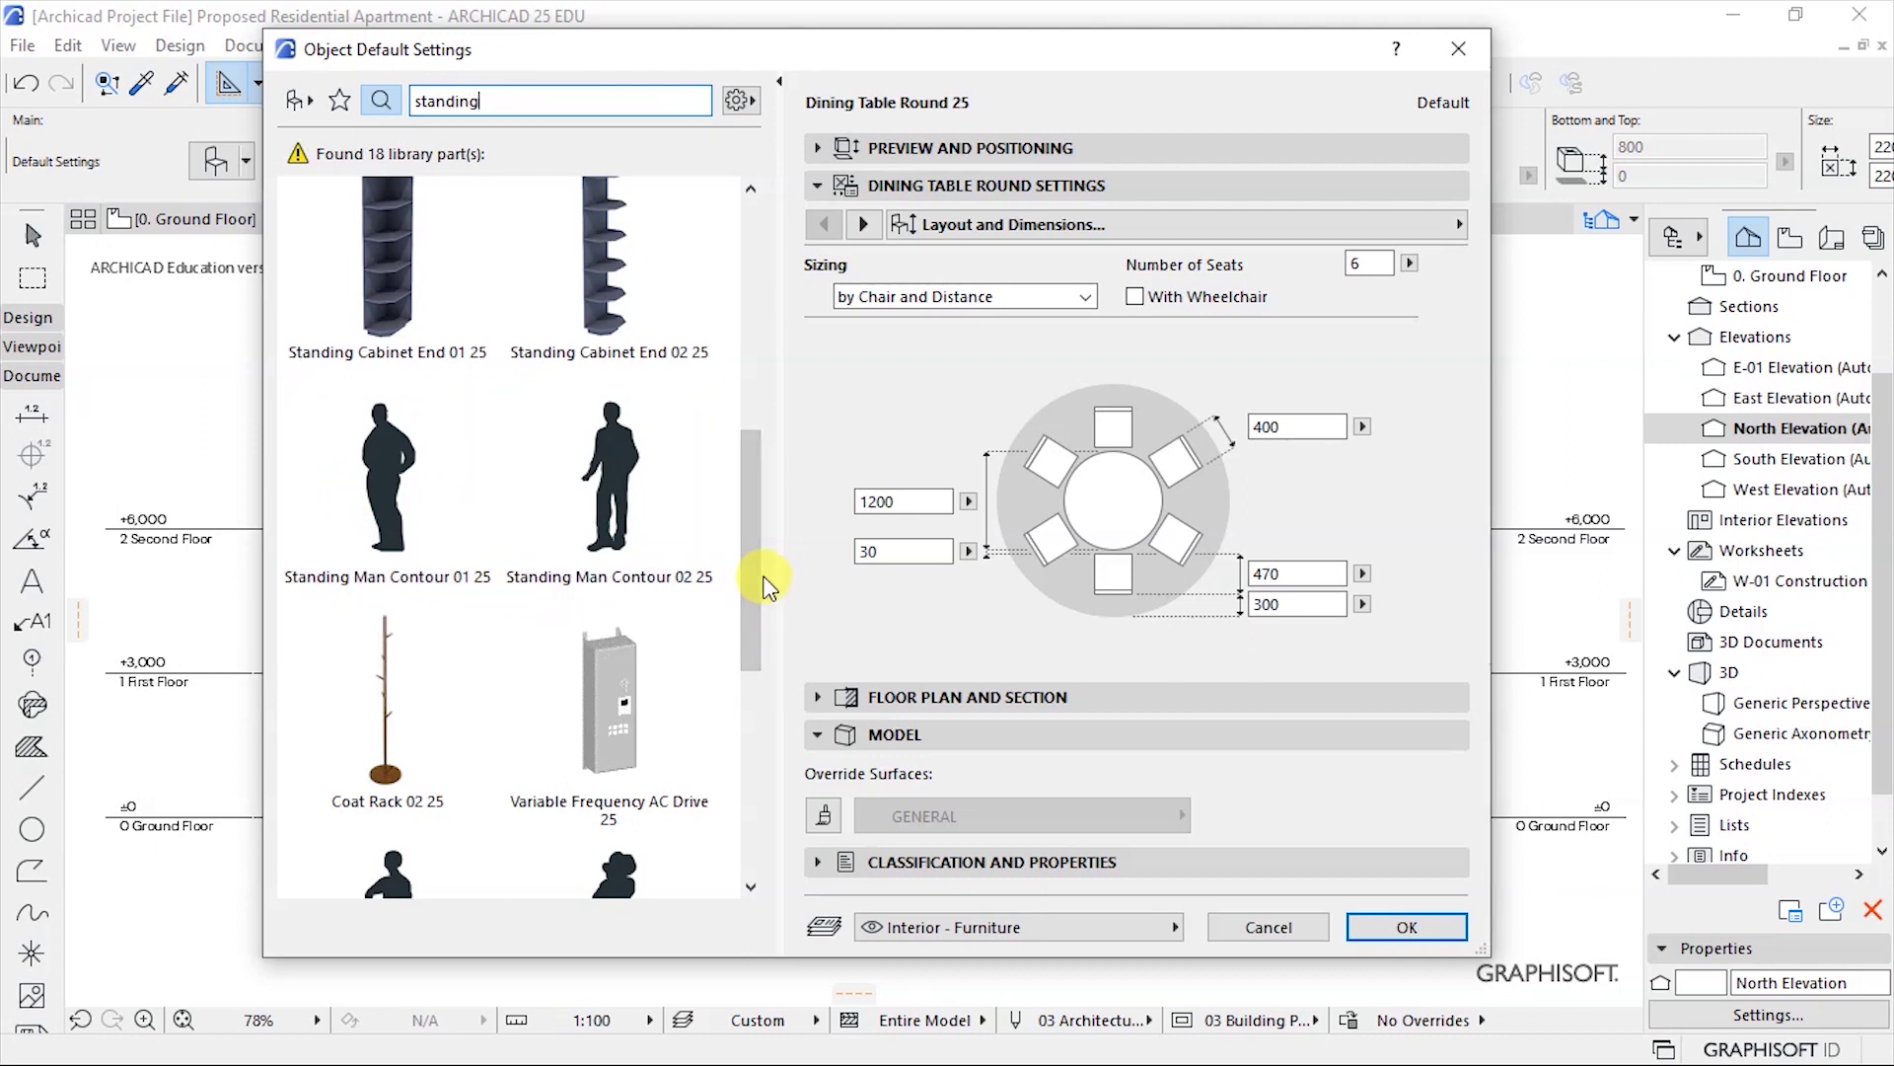
drag(748, 626, 748, 722)
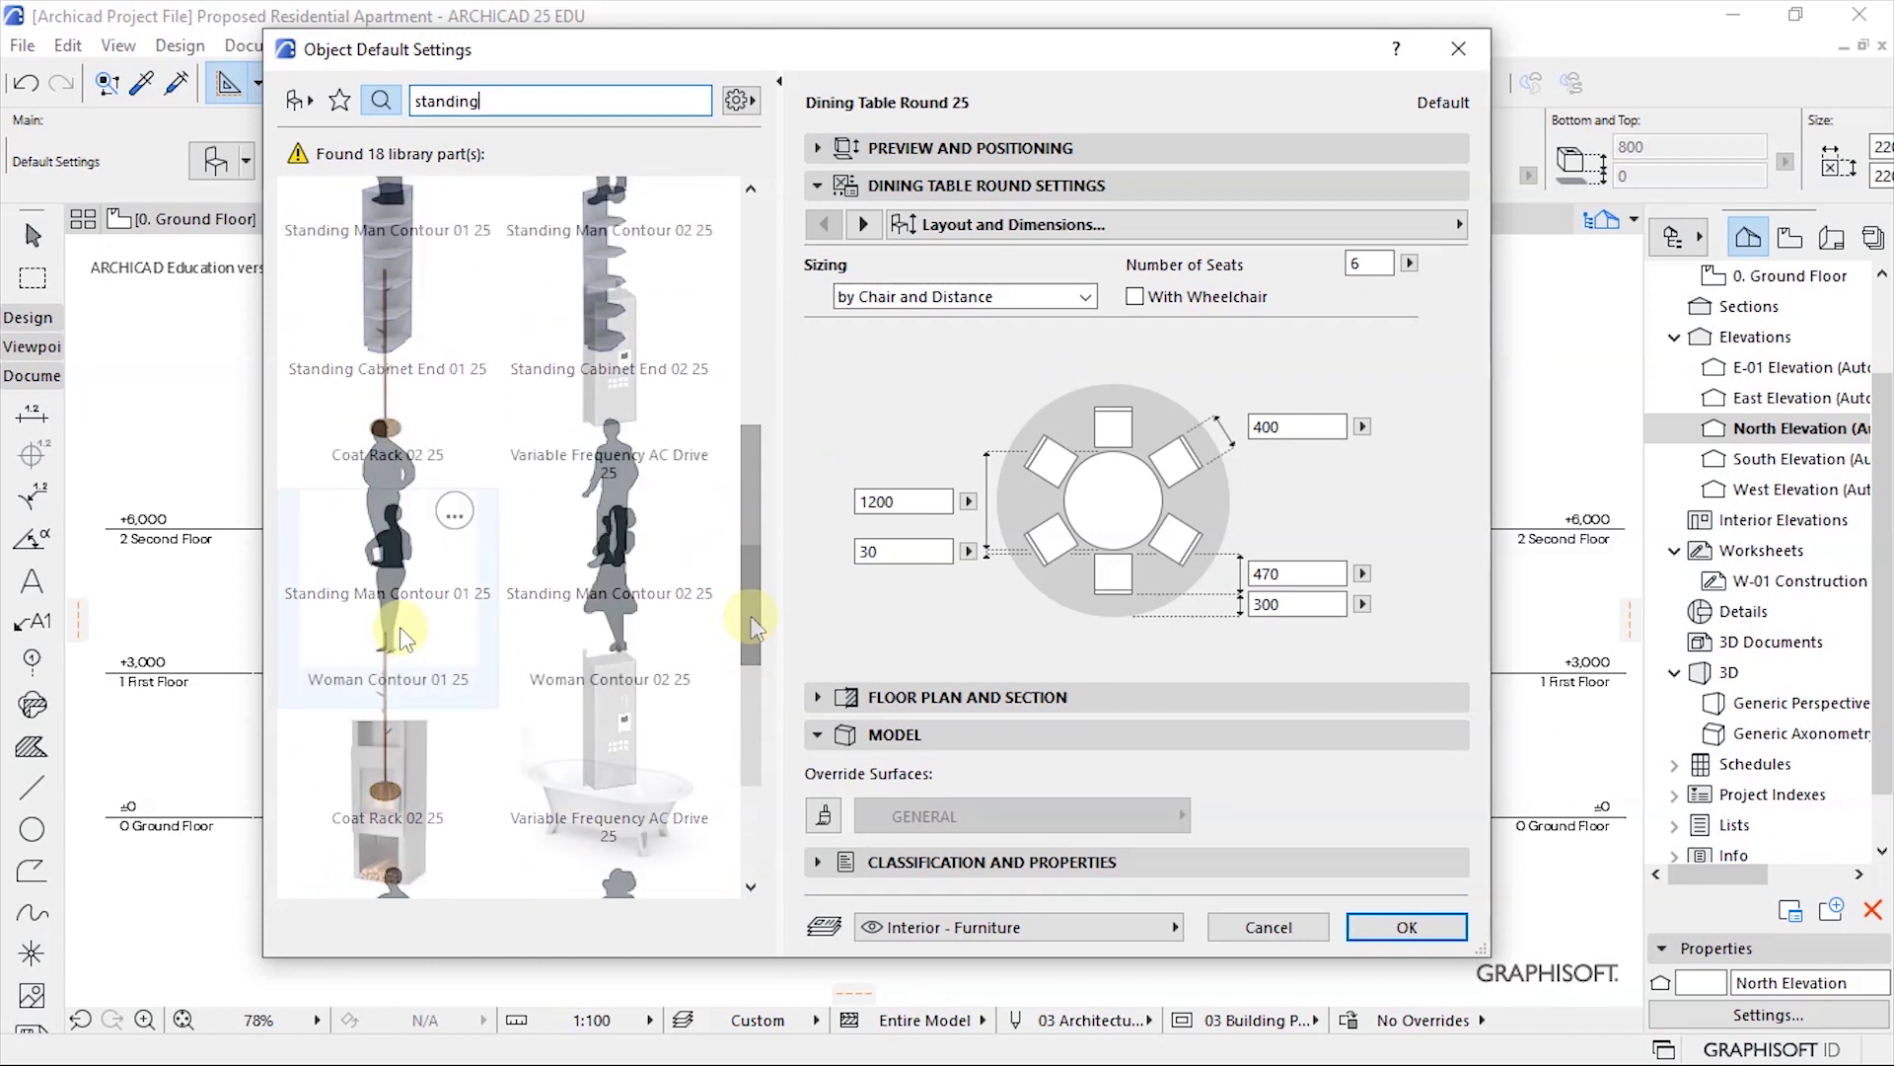
click(394, 612)
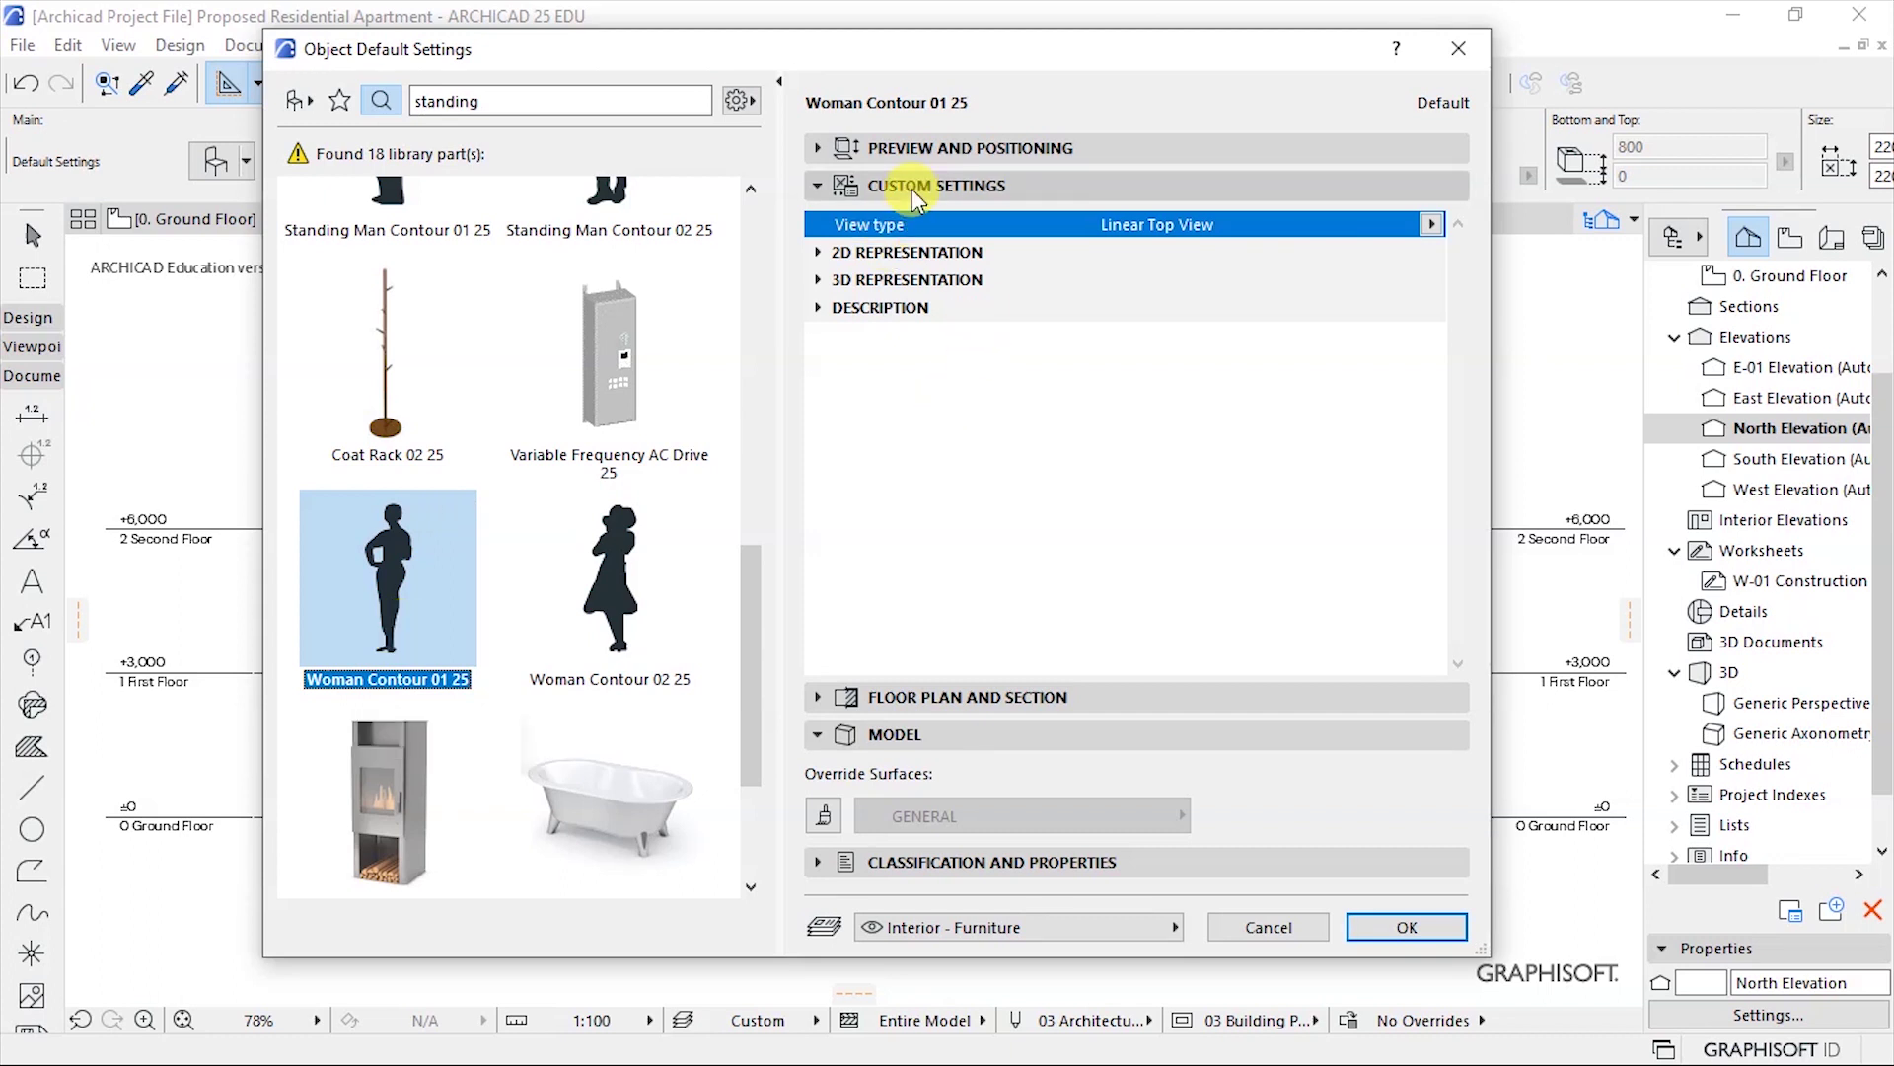
Set the Woman Contour's view type to Front View, check its preview and accept the object settings.
click(928, 150)
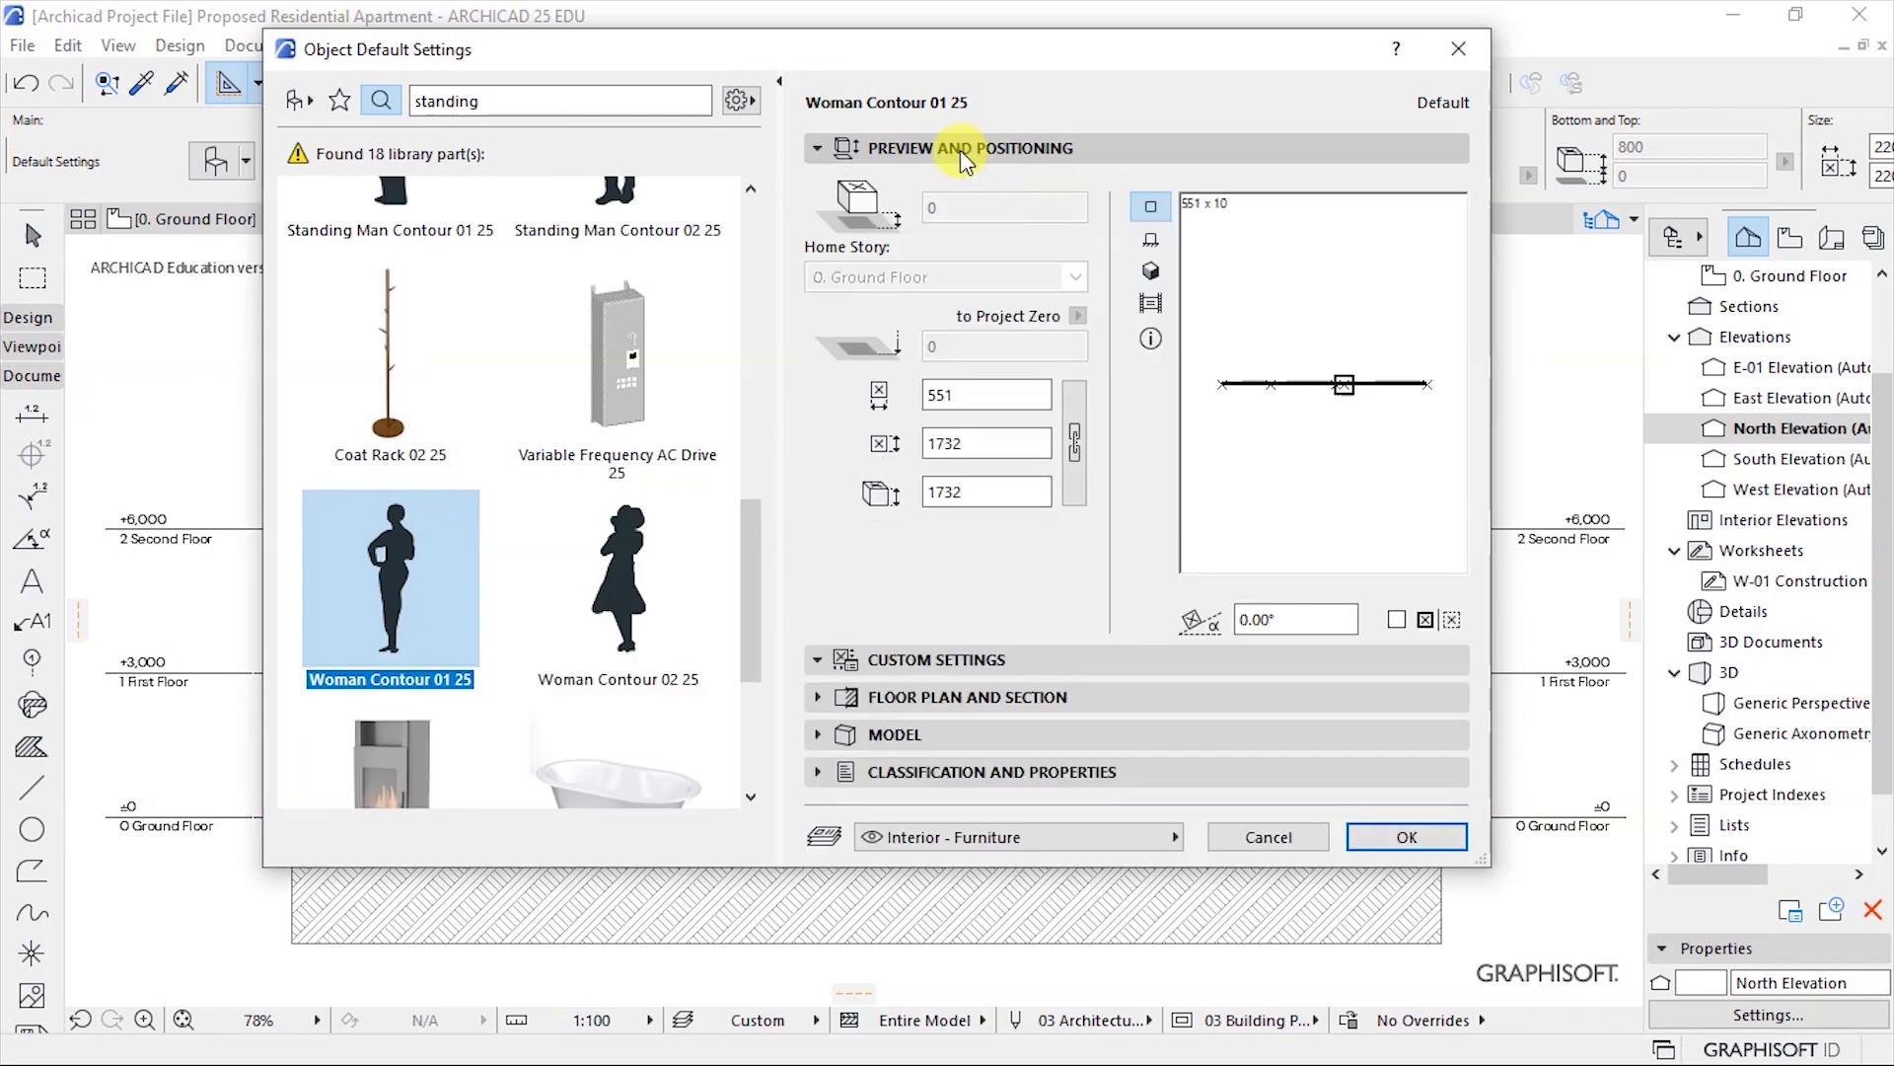
click(959, 149)
click(912, 187)
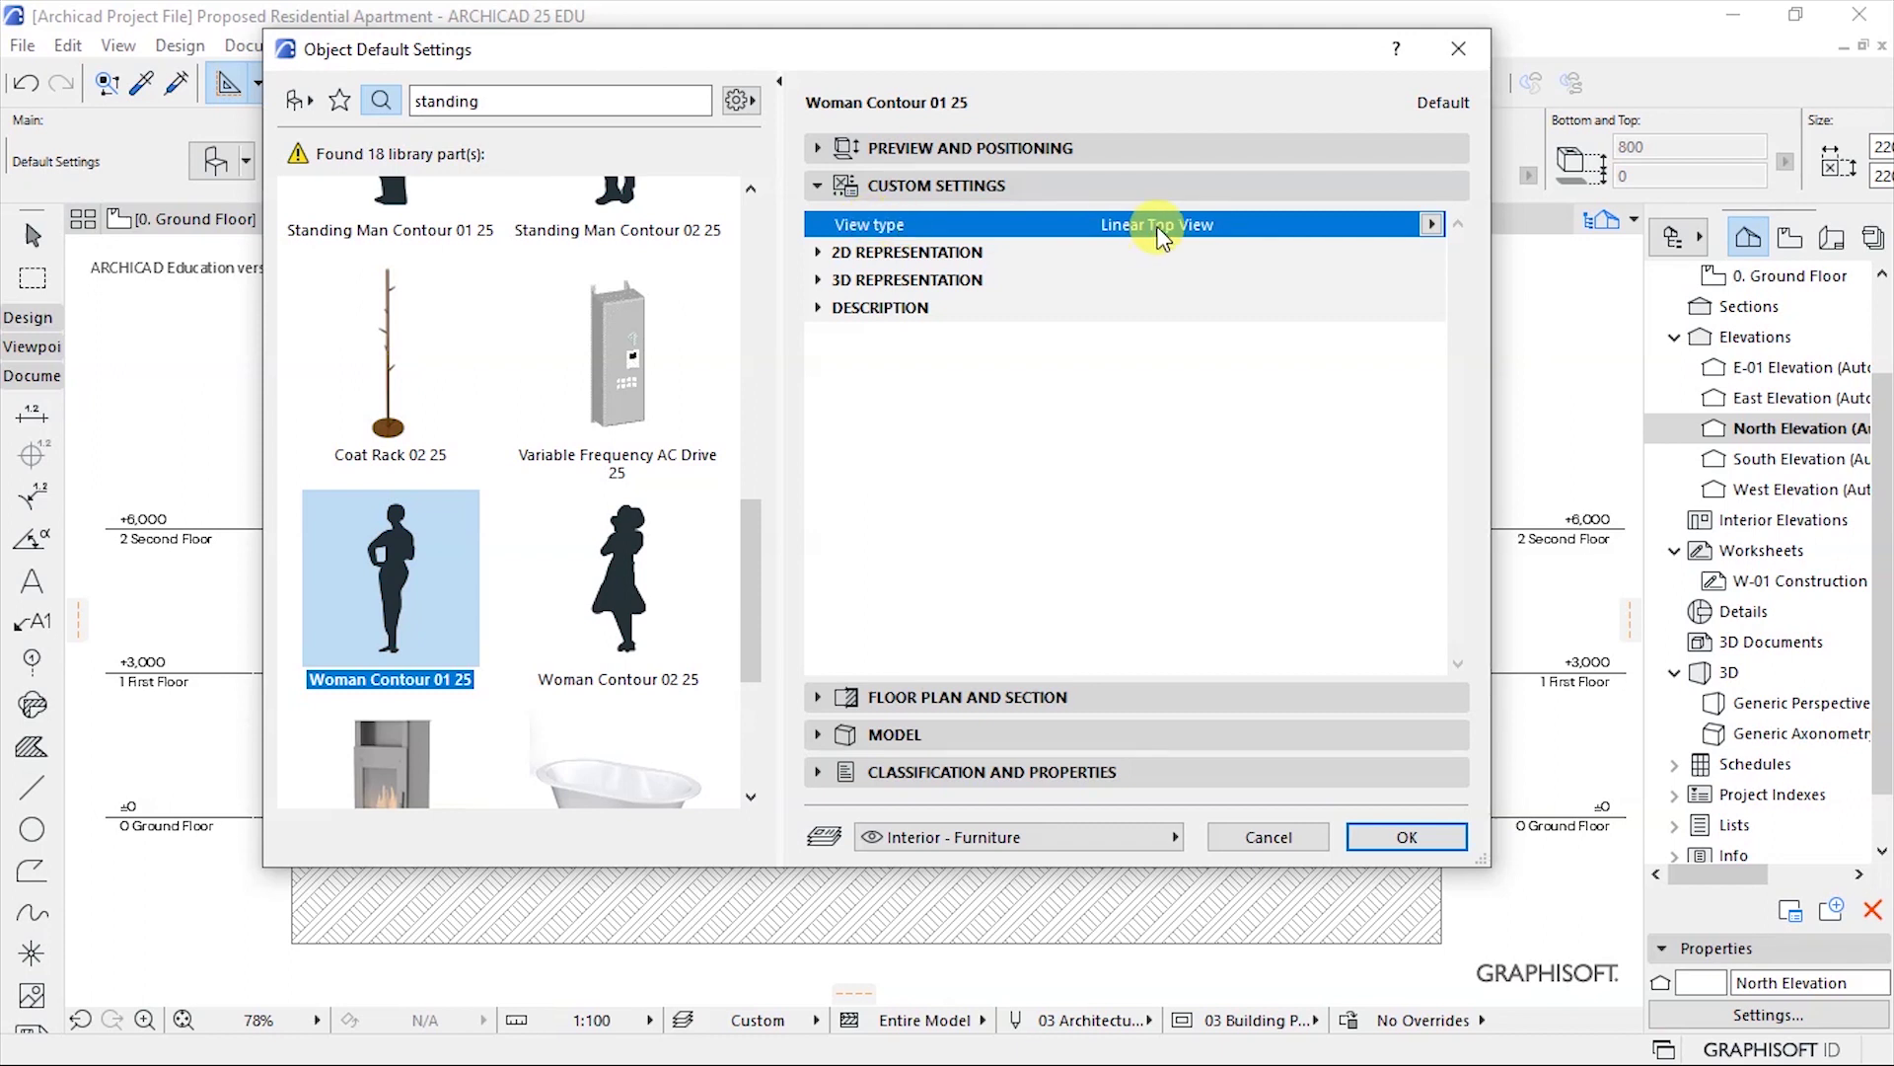
click(1431, 225)
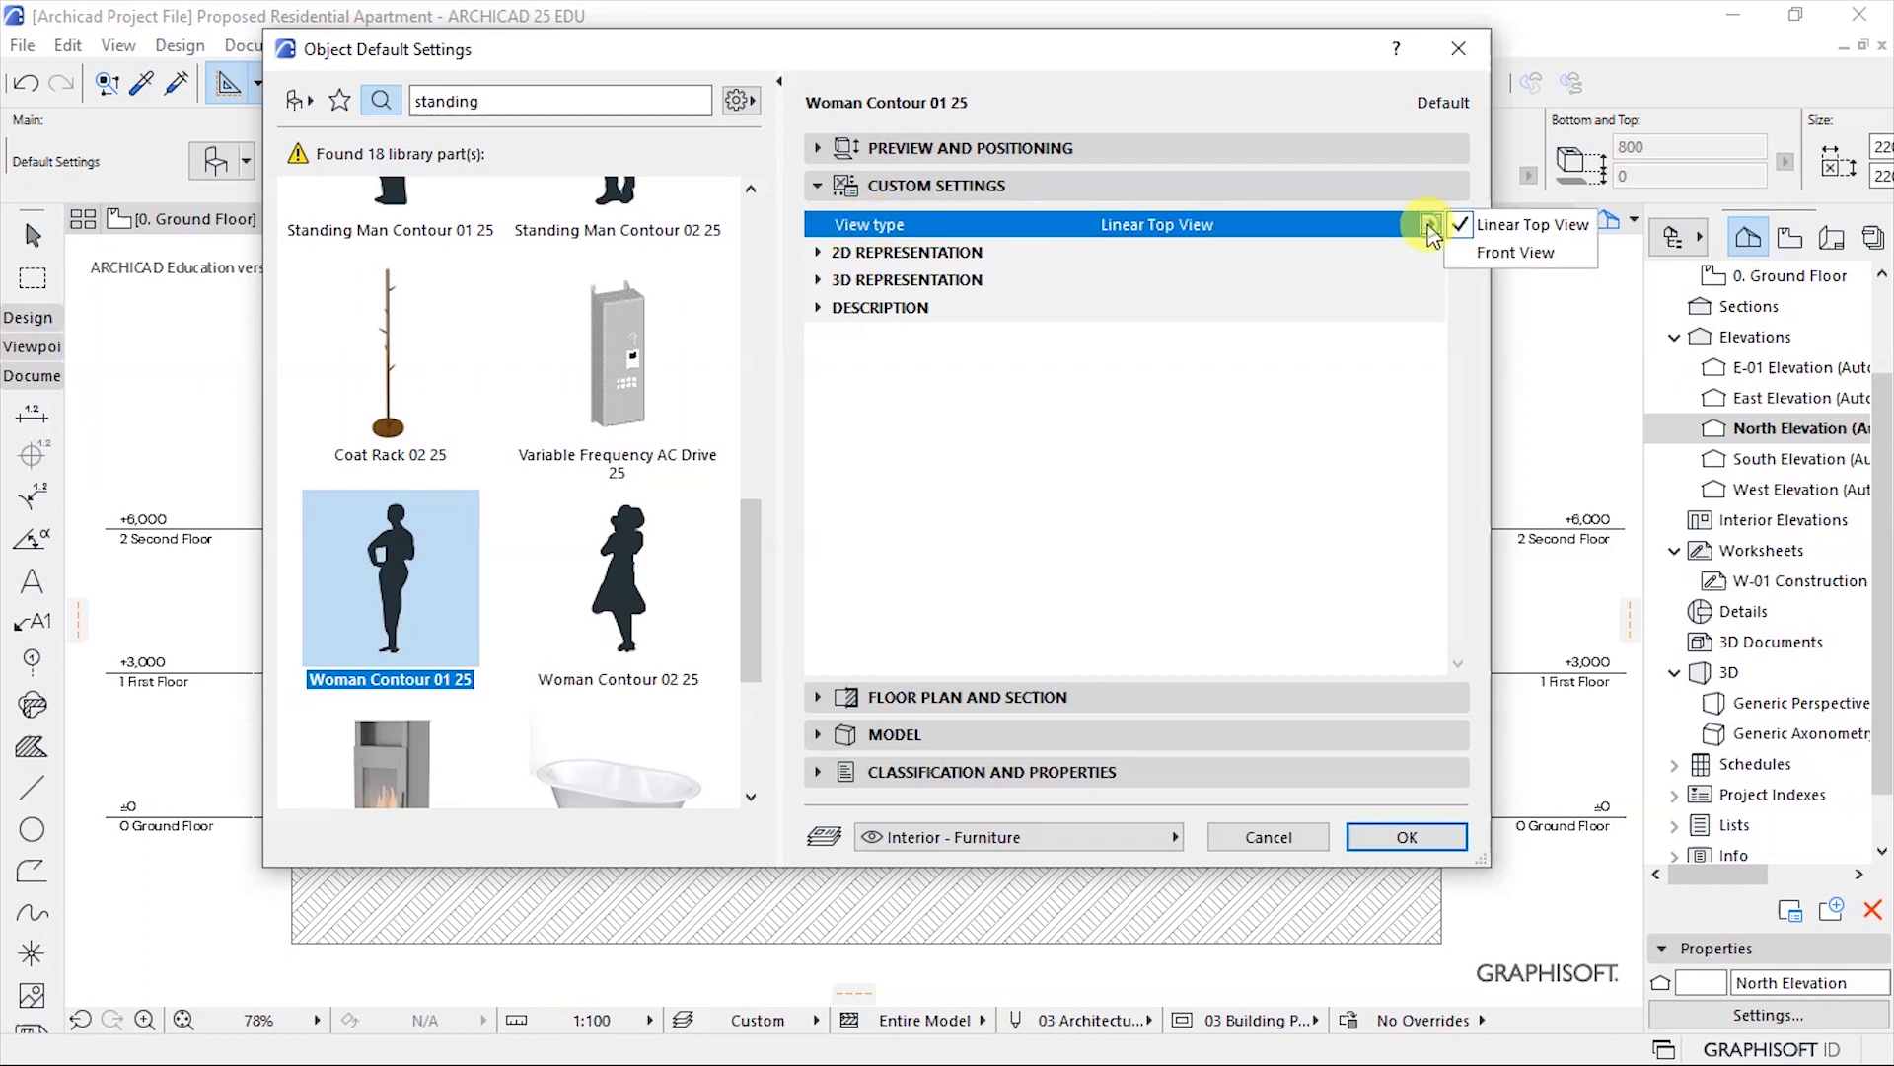
click(1510, 252)
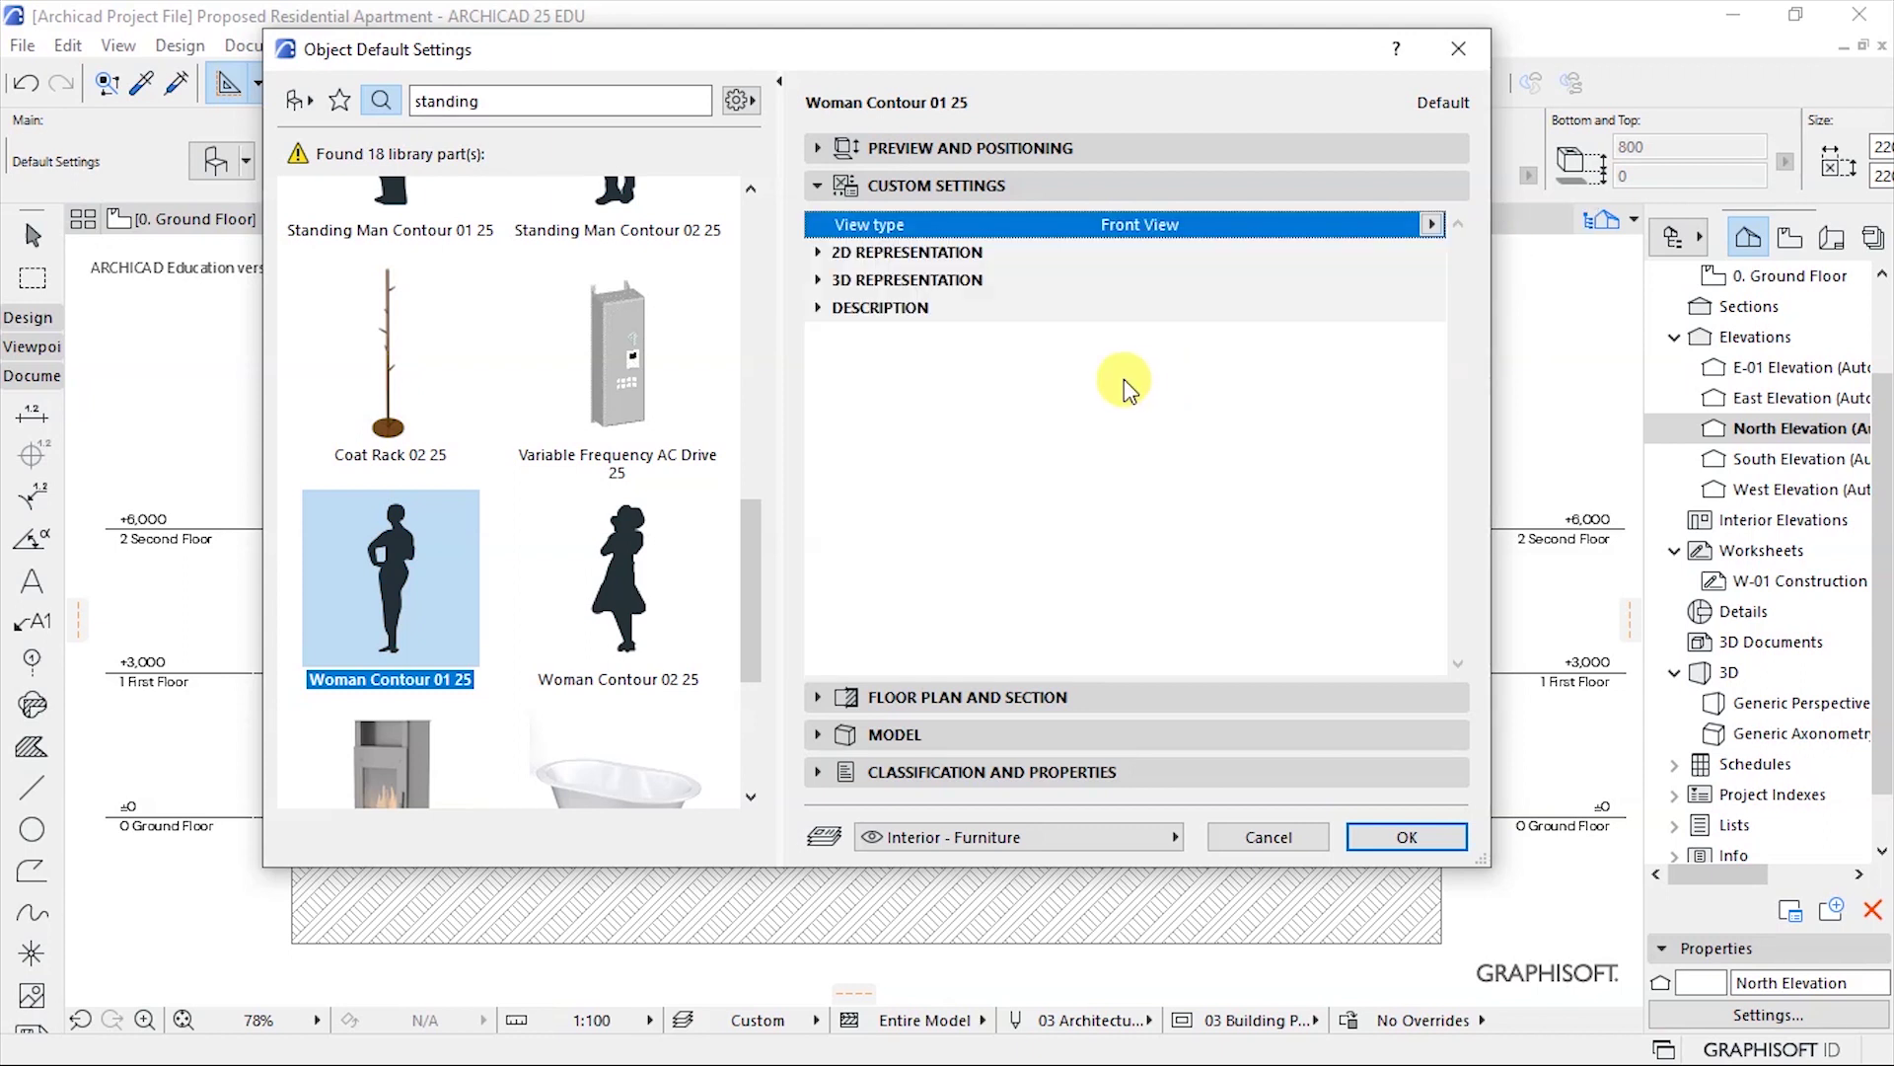
click(1028, 146)
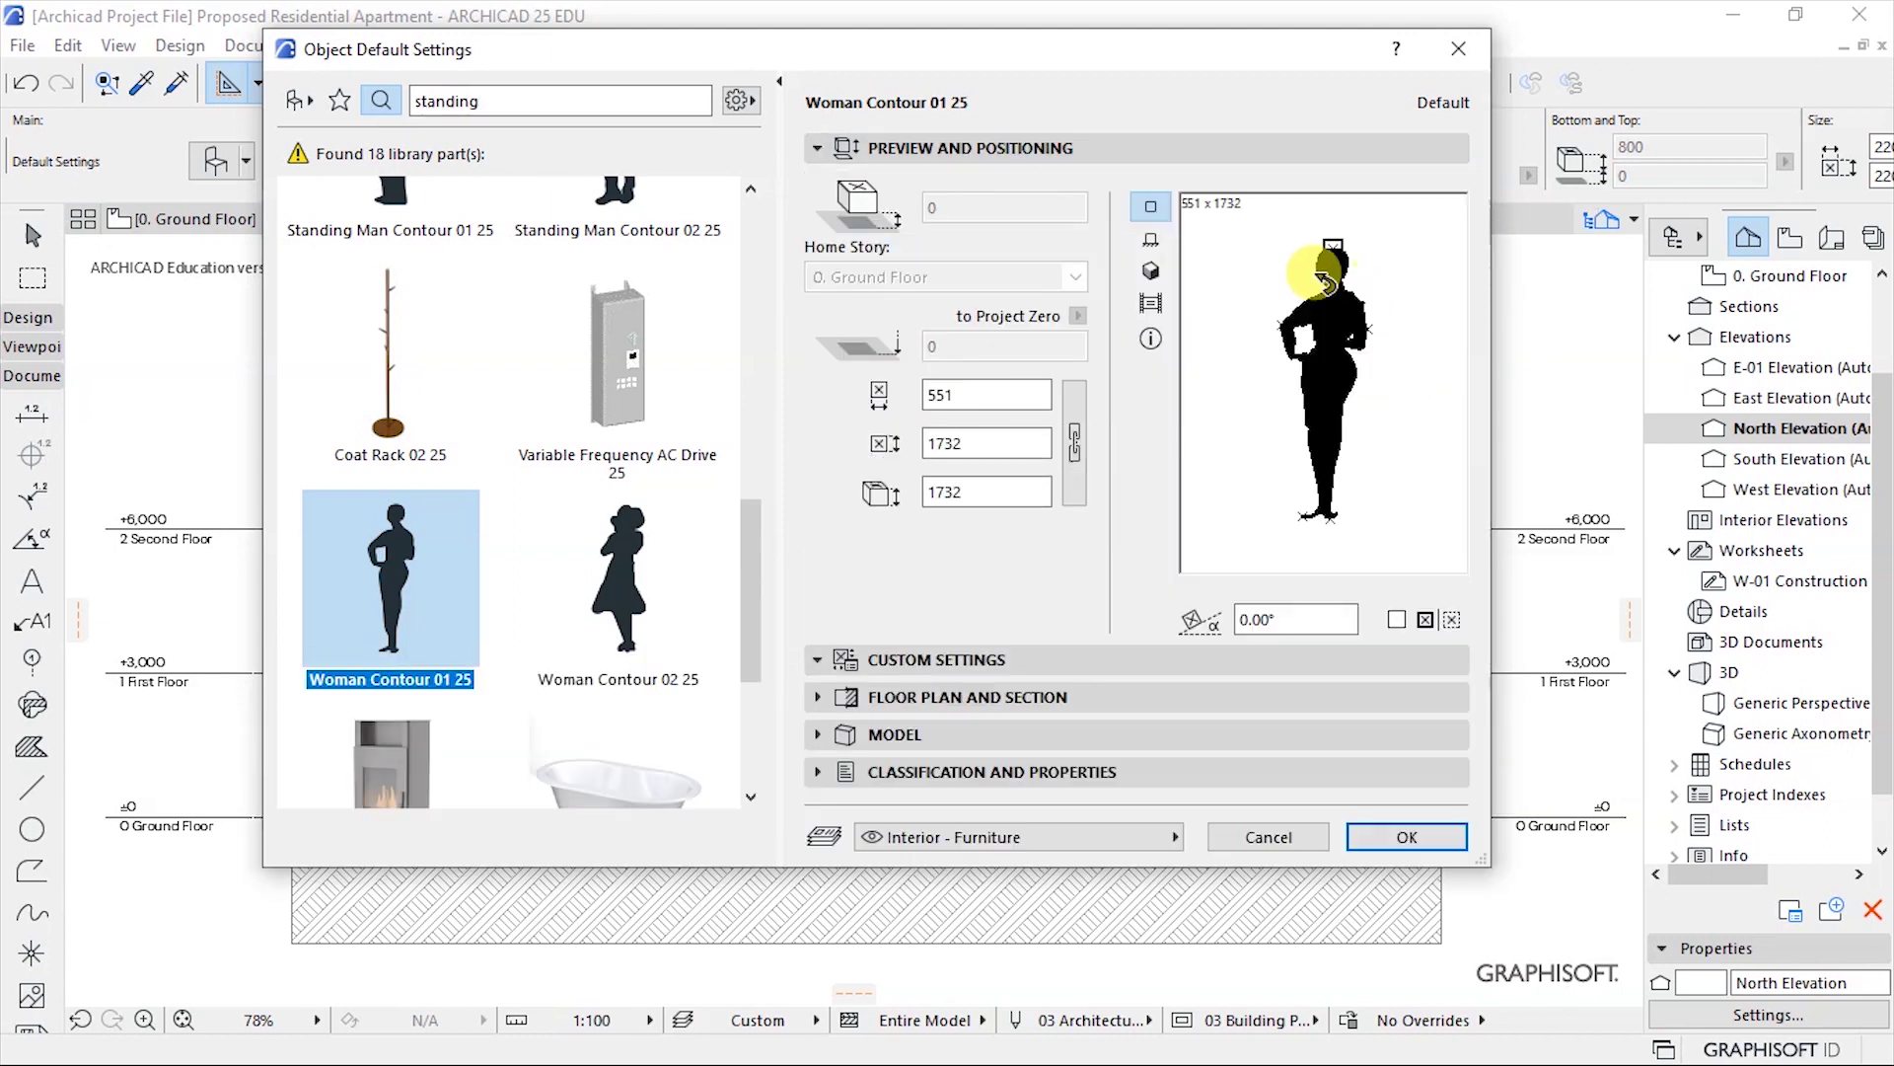
drag(1355, 353, 1256, 372)
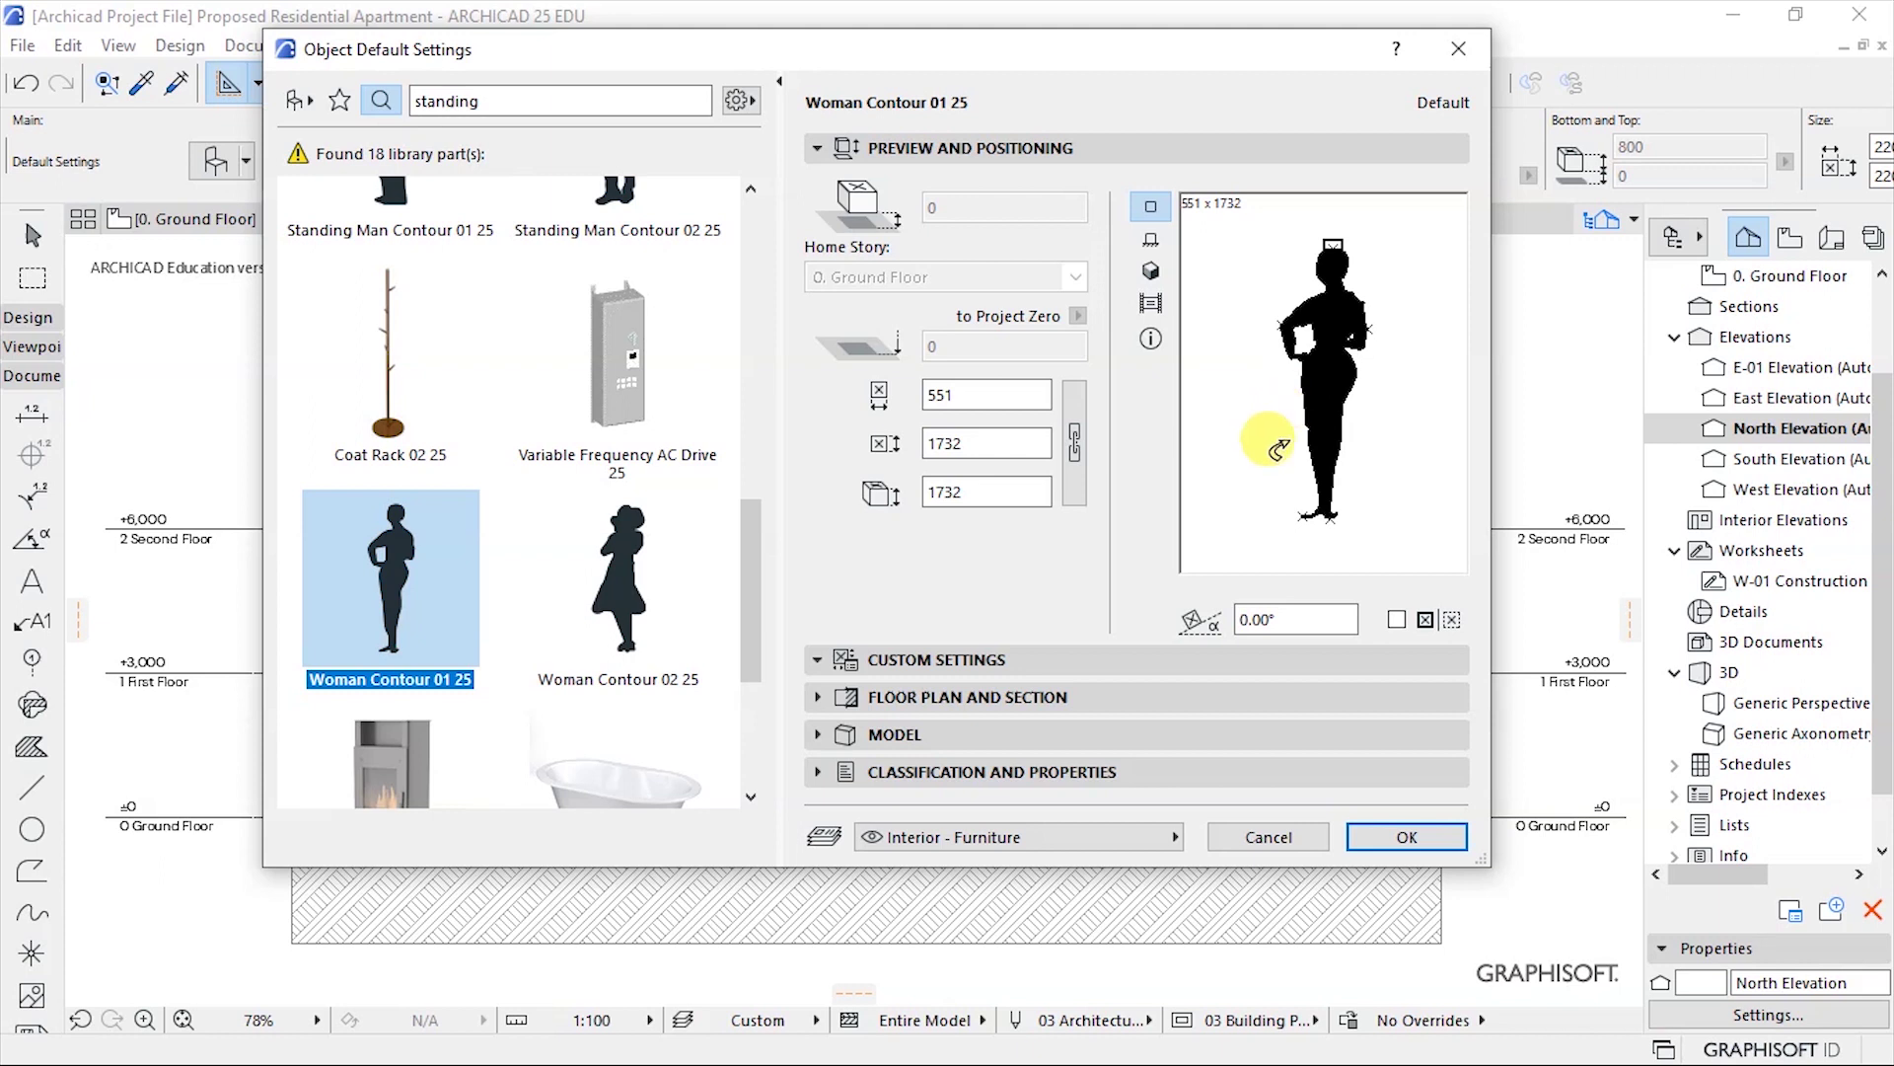
click(1388, 839)
Place the woman figure in front of the recessed wall at the house's left end.
scroll(685, 799, up, 5)
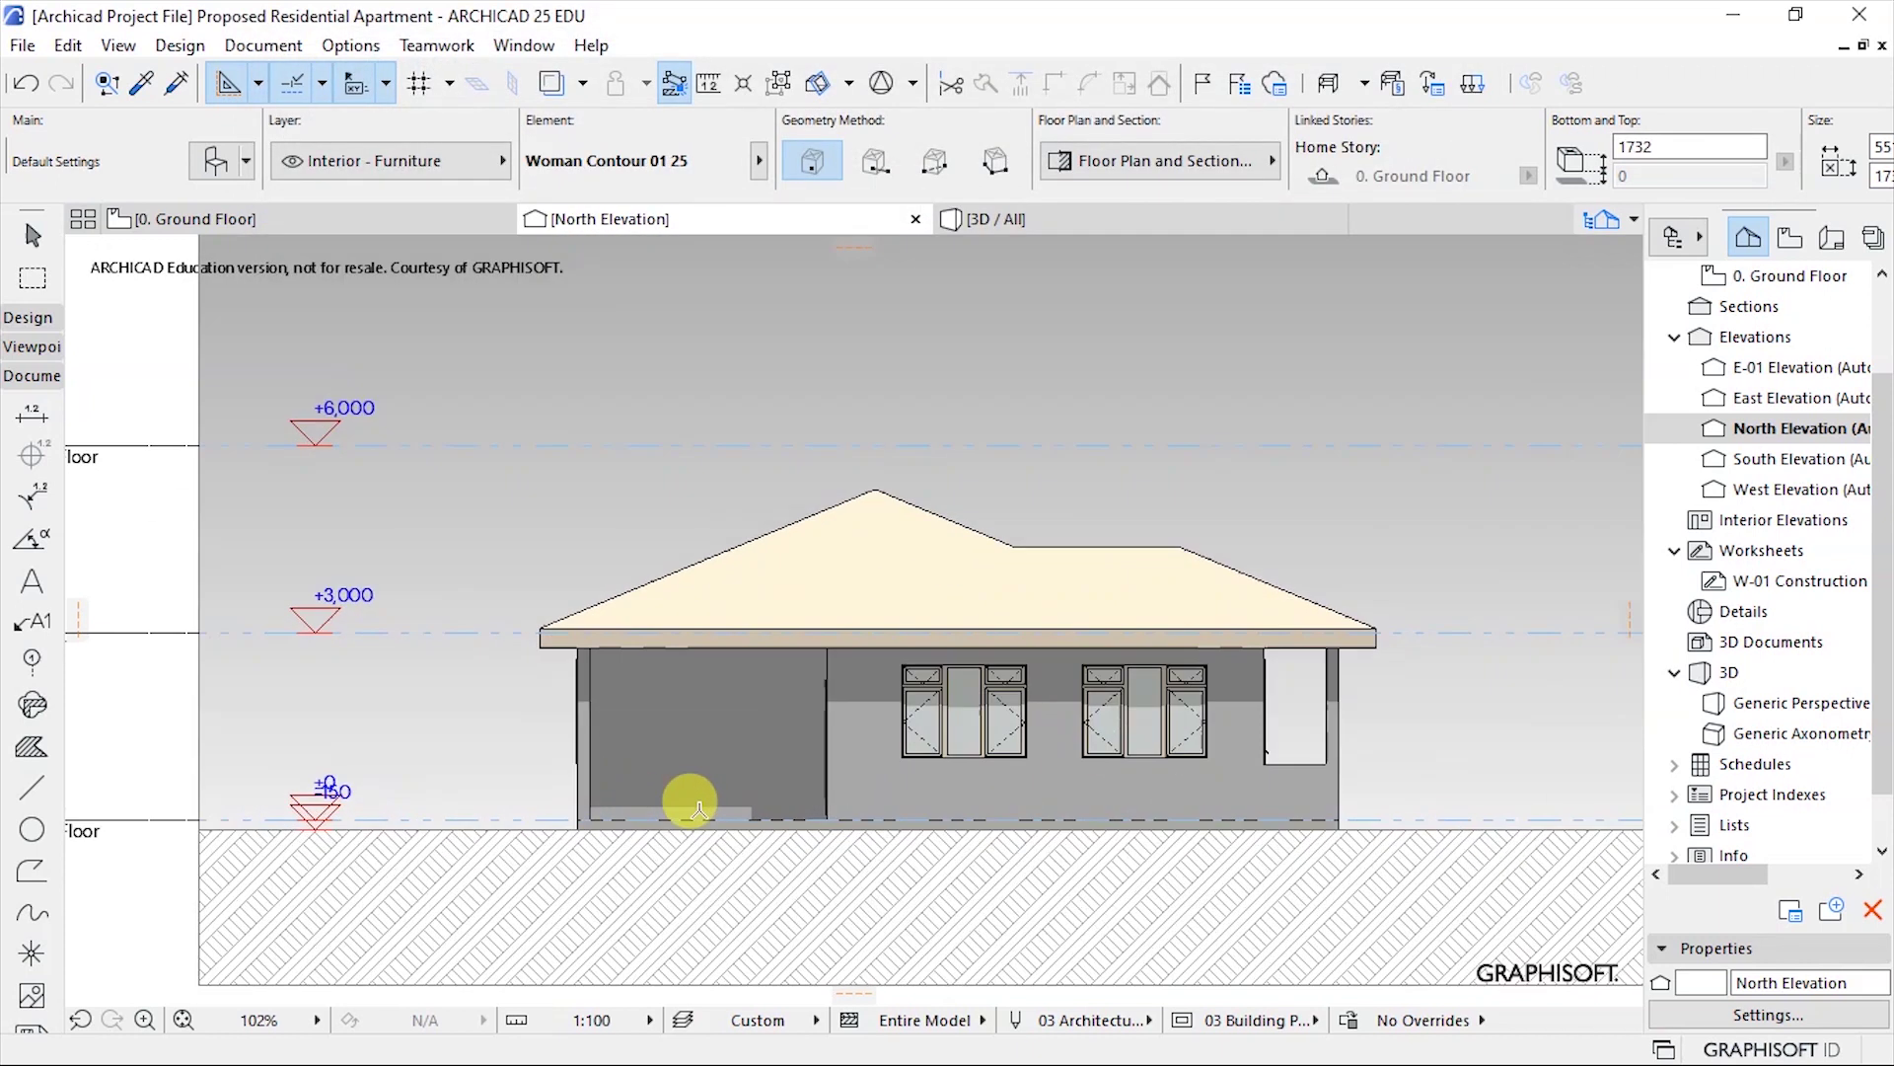
scroll(693, 809, up, 1)
click(720, 661)
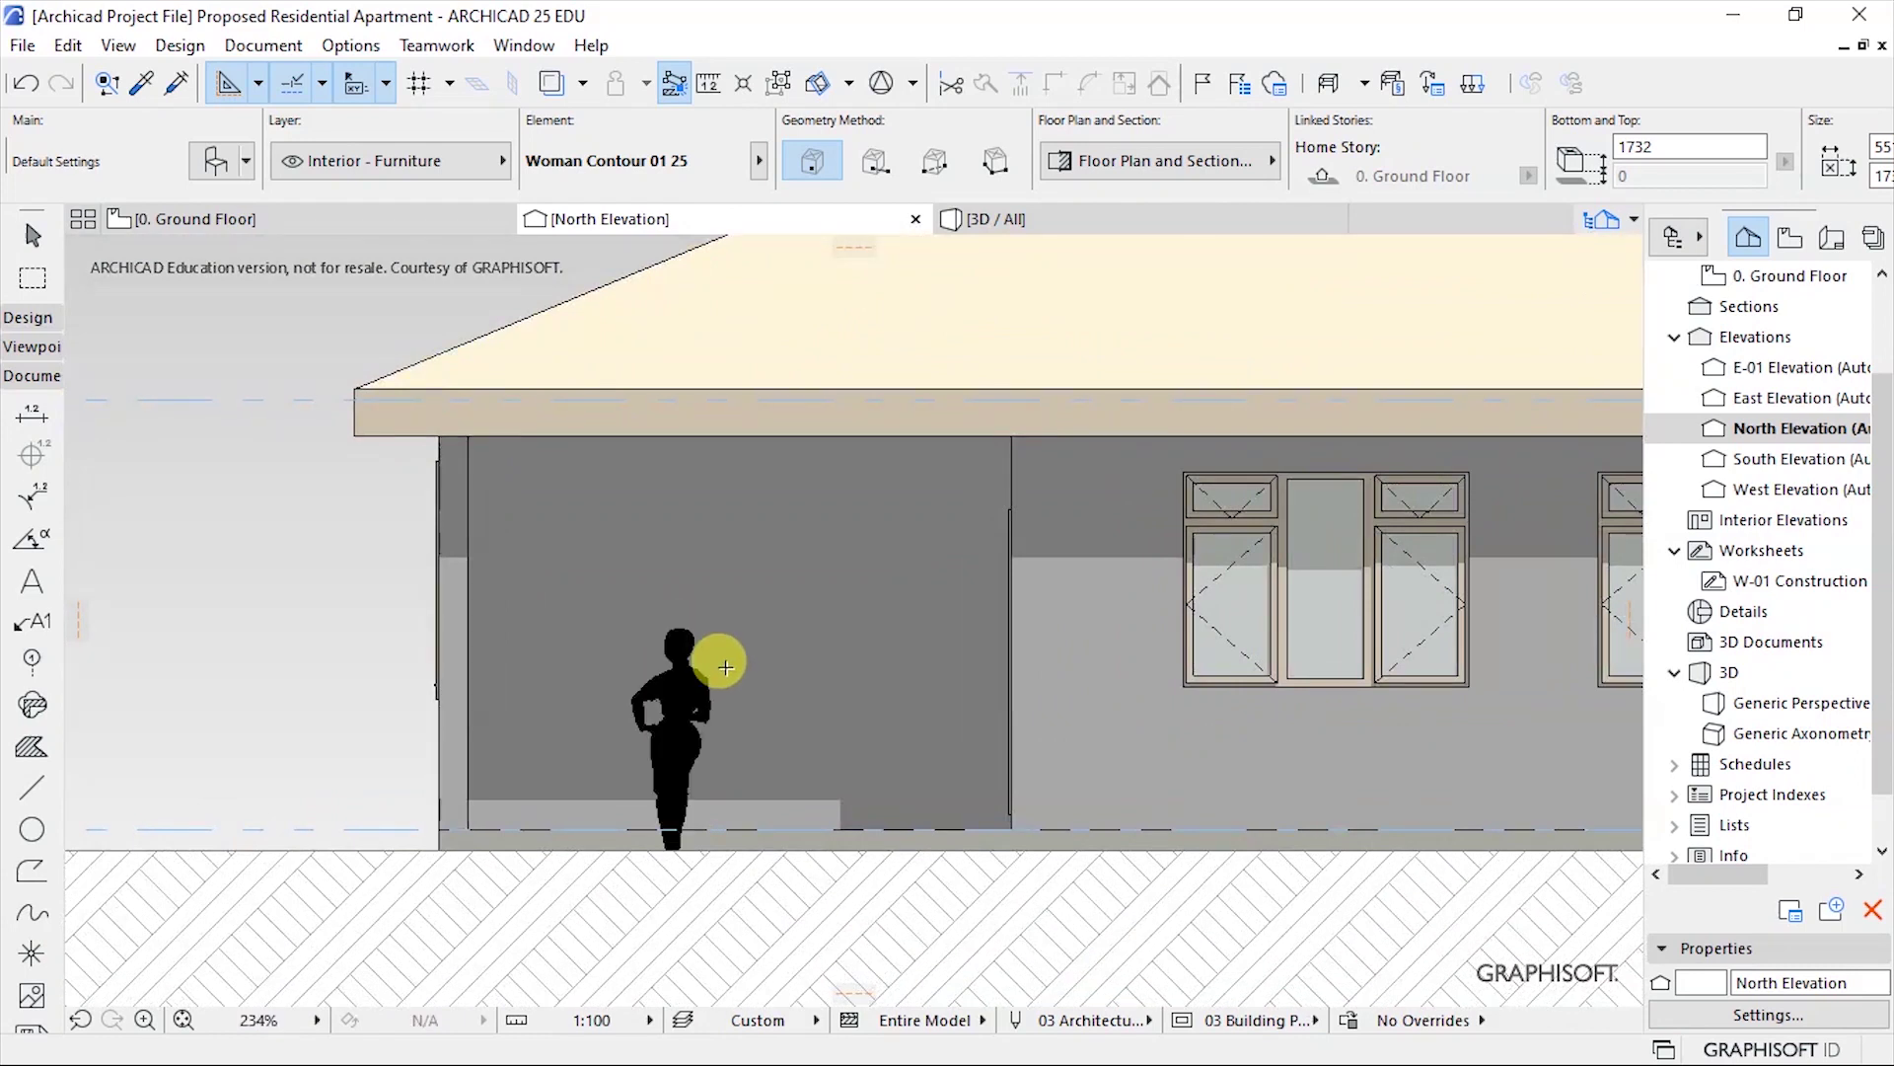
Move the woman figure straight up about 328 mm from its foot to the ground floor line, and deselect it.
click(671, 730)
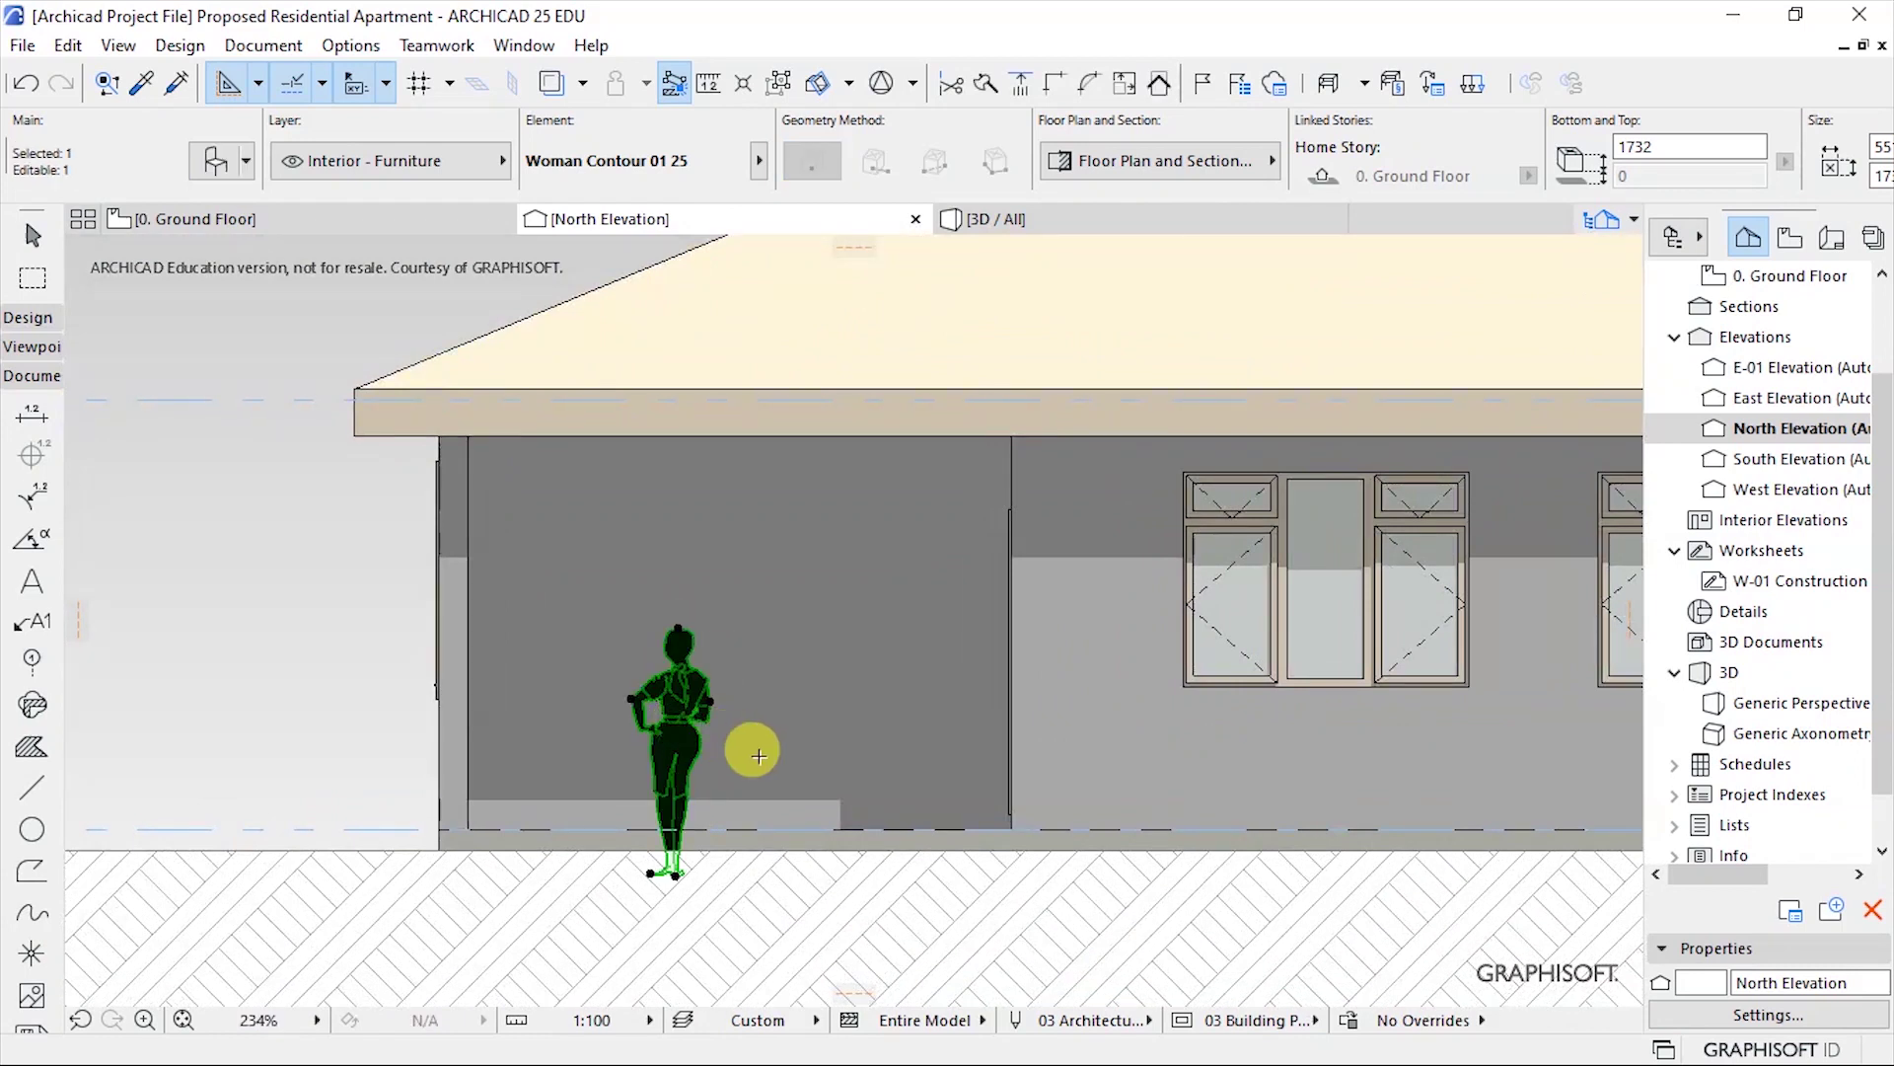
key(ctrl+d)
scroll(647, 878, up, 4)
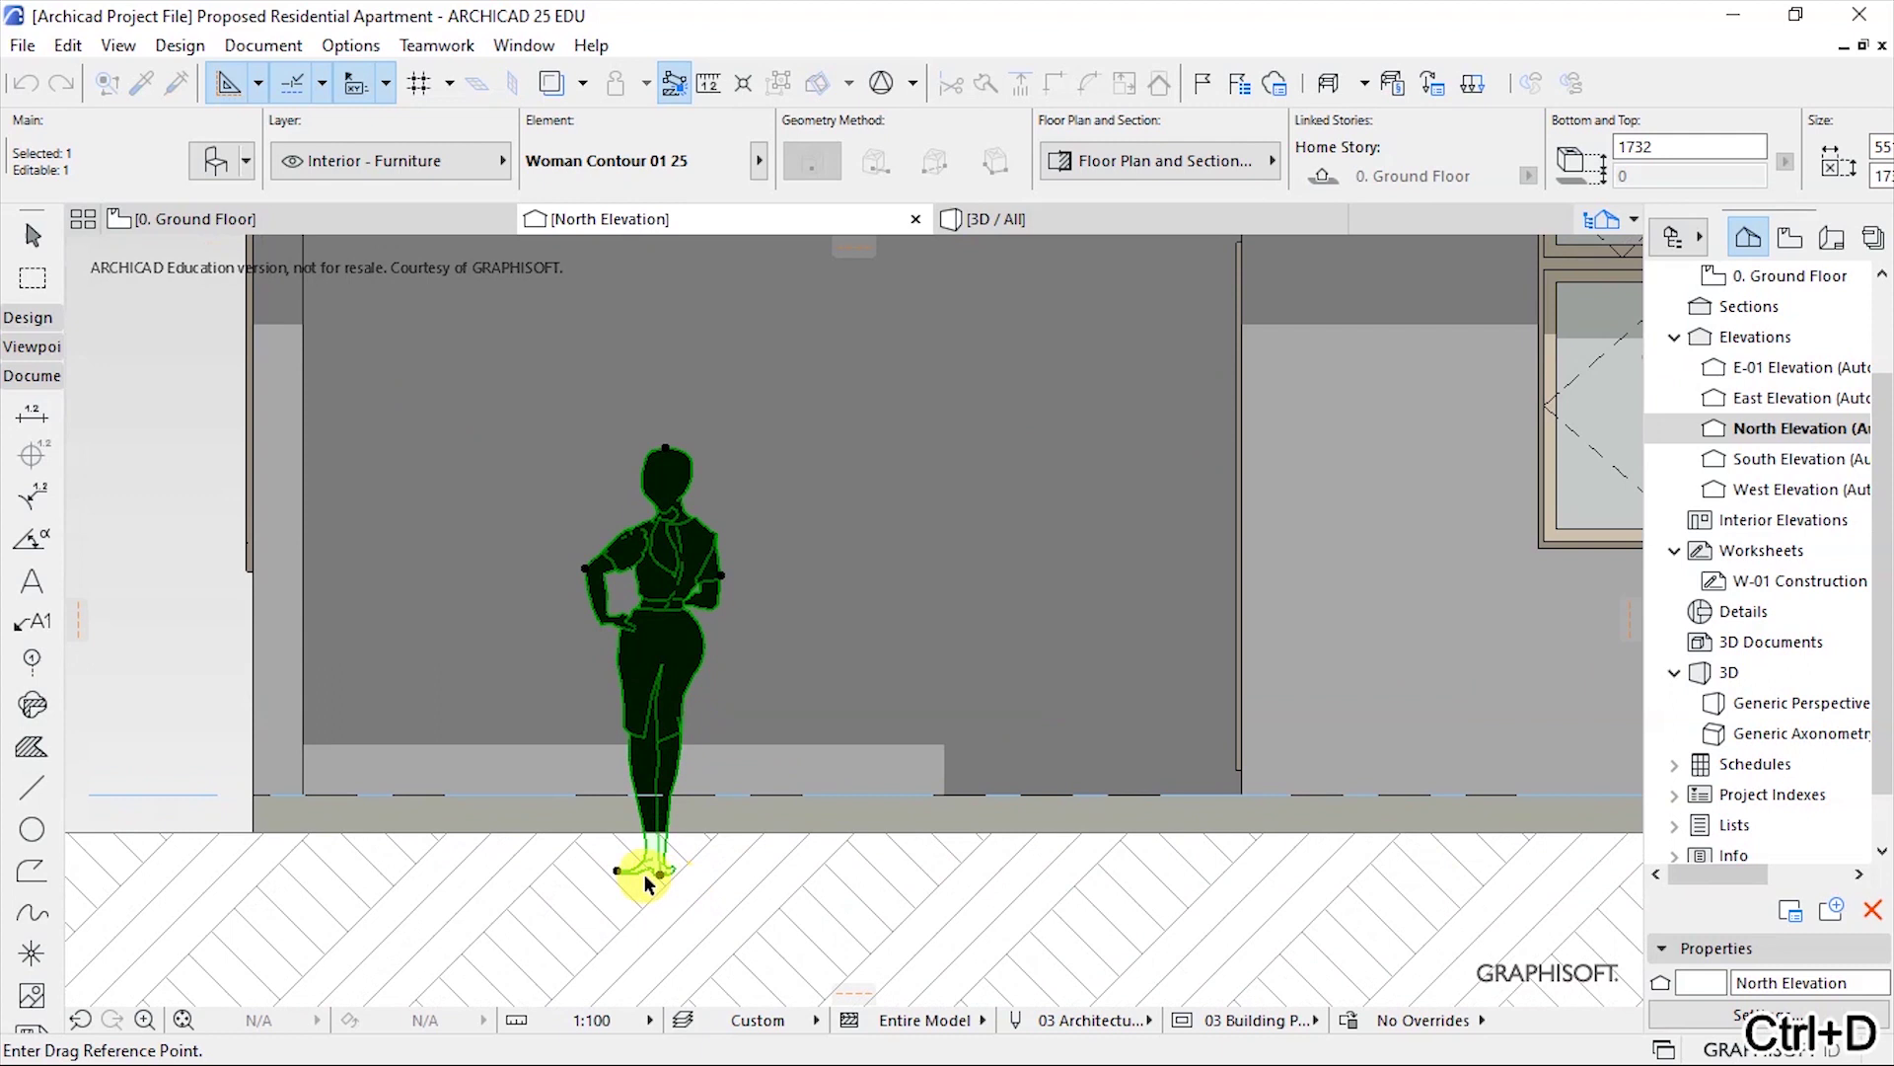
click(660, 873)
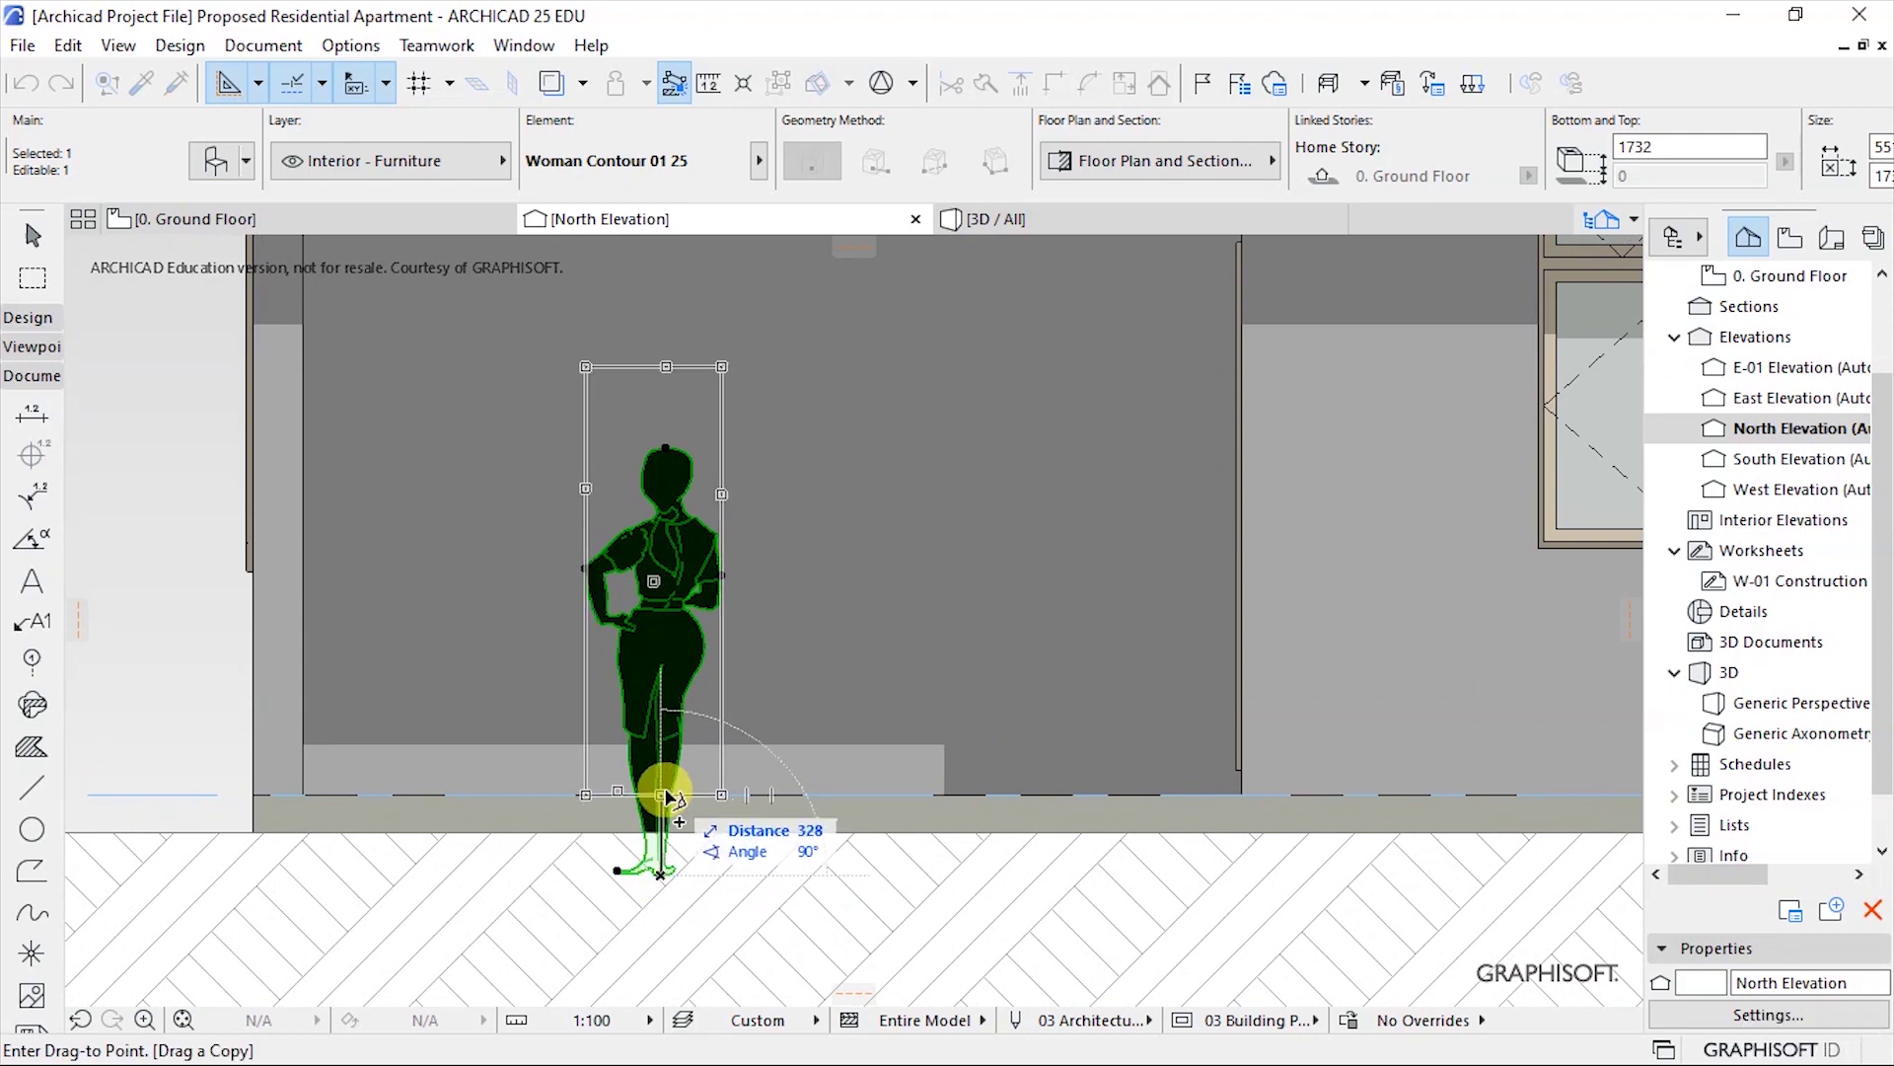
click(667, 795)
scroll(677, 770, down, 4)
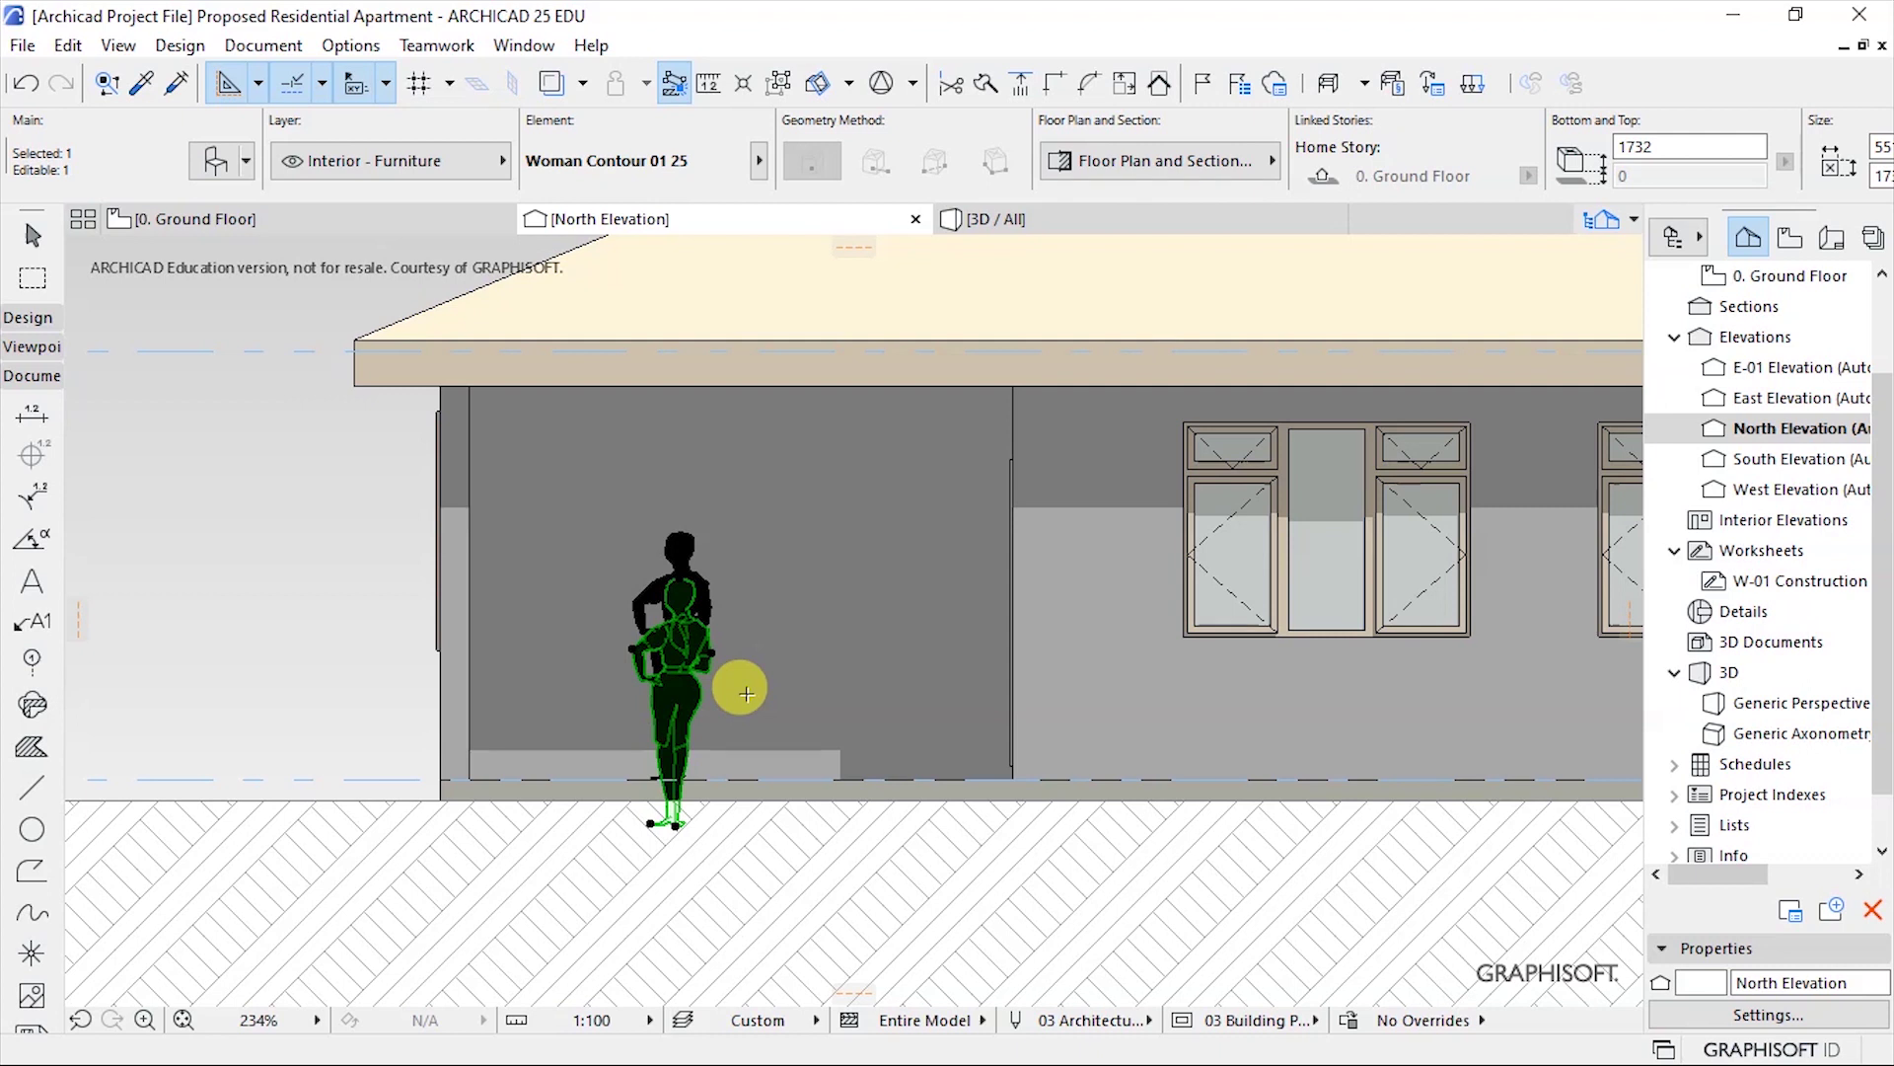
key(Escape)
scroll(698, 740, down, 5)
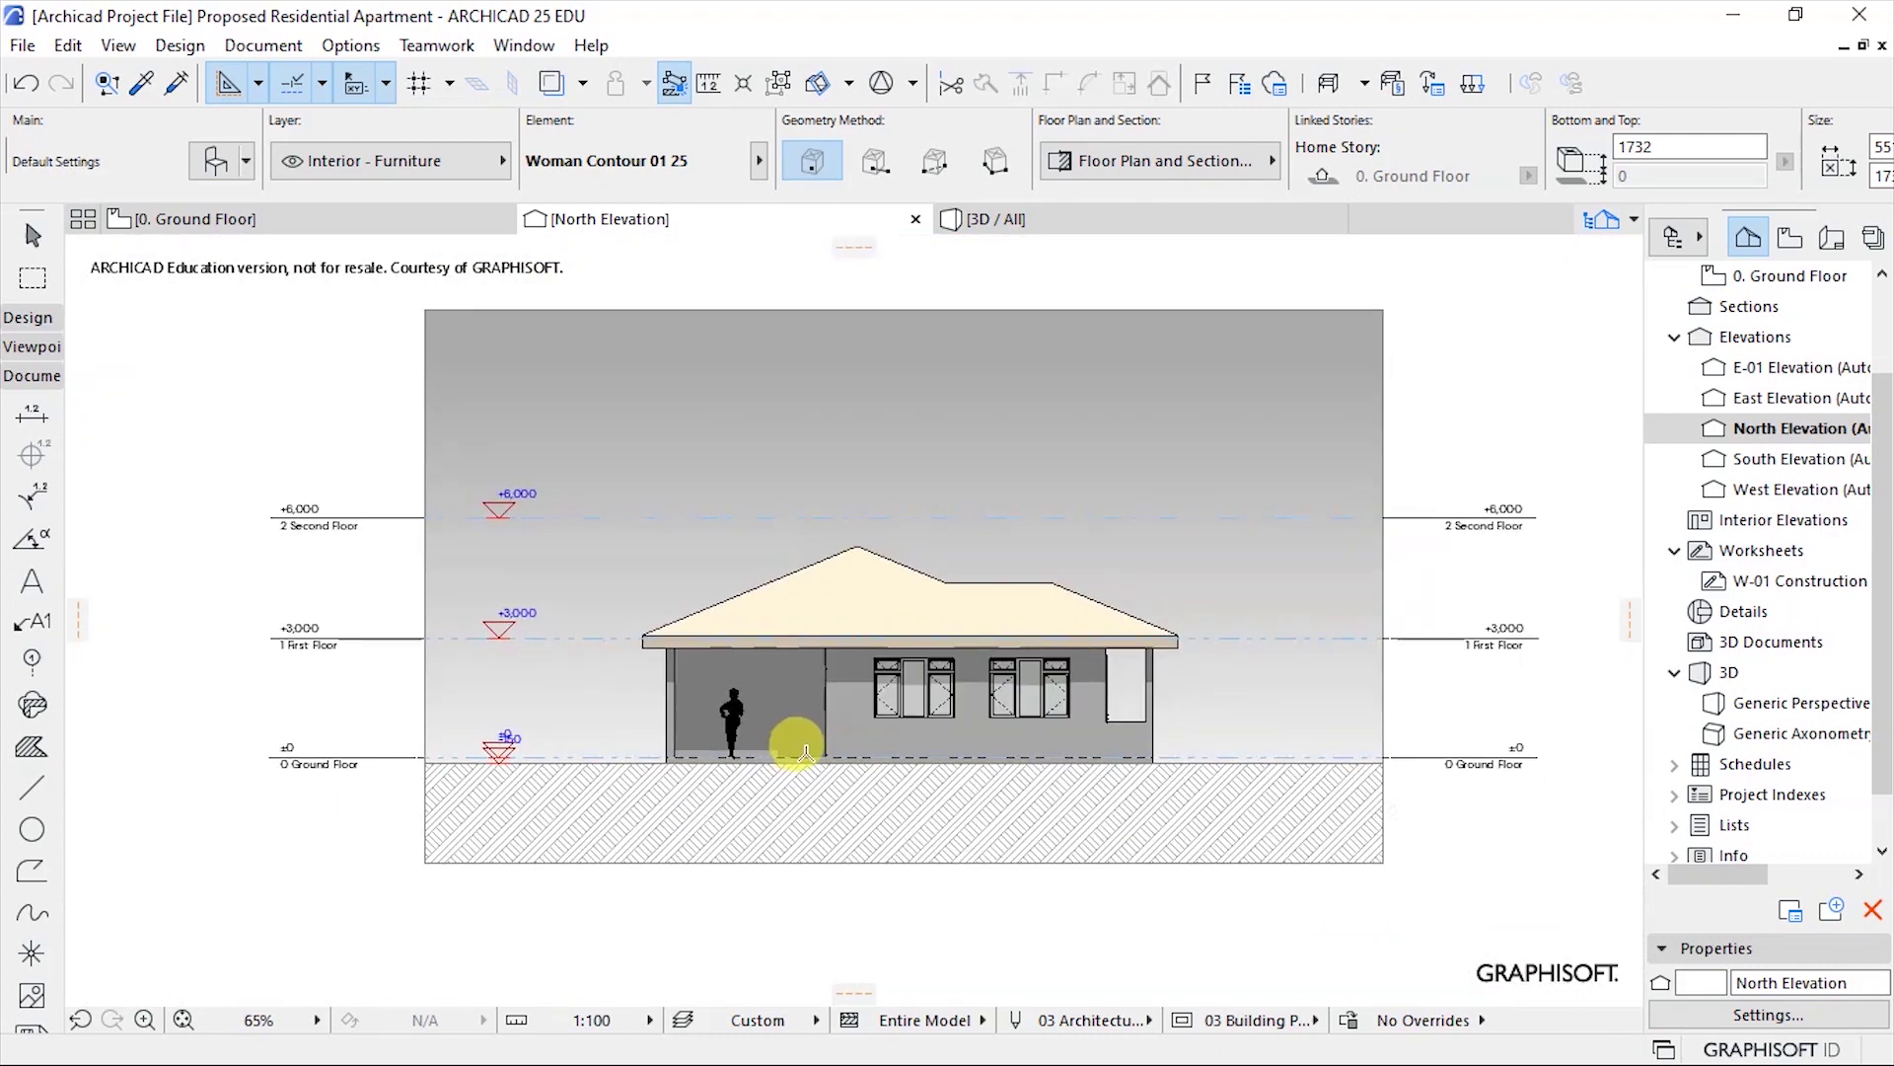
scroll(750, 735, up, 1)
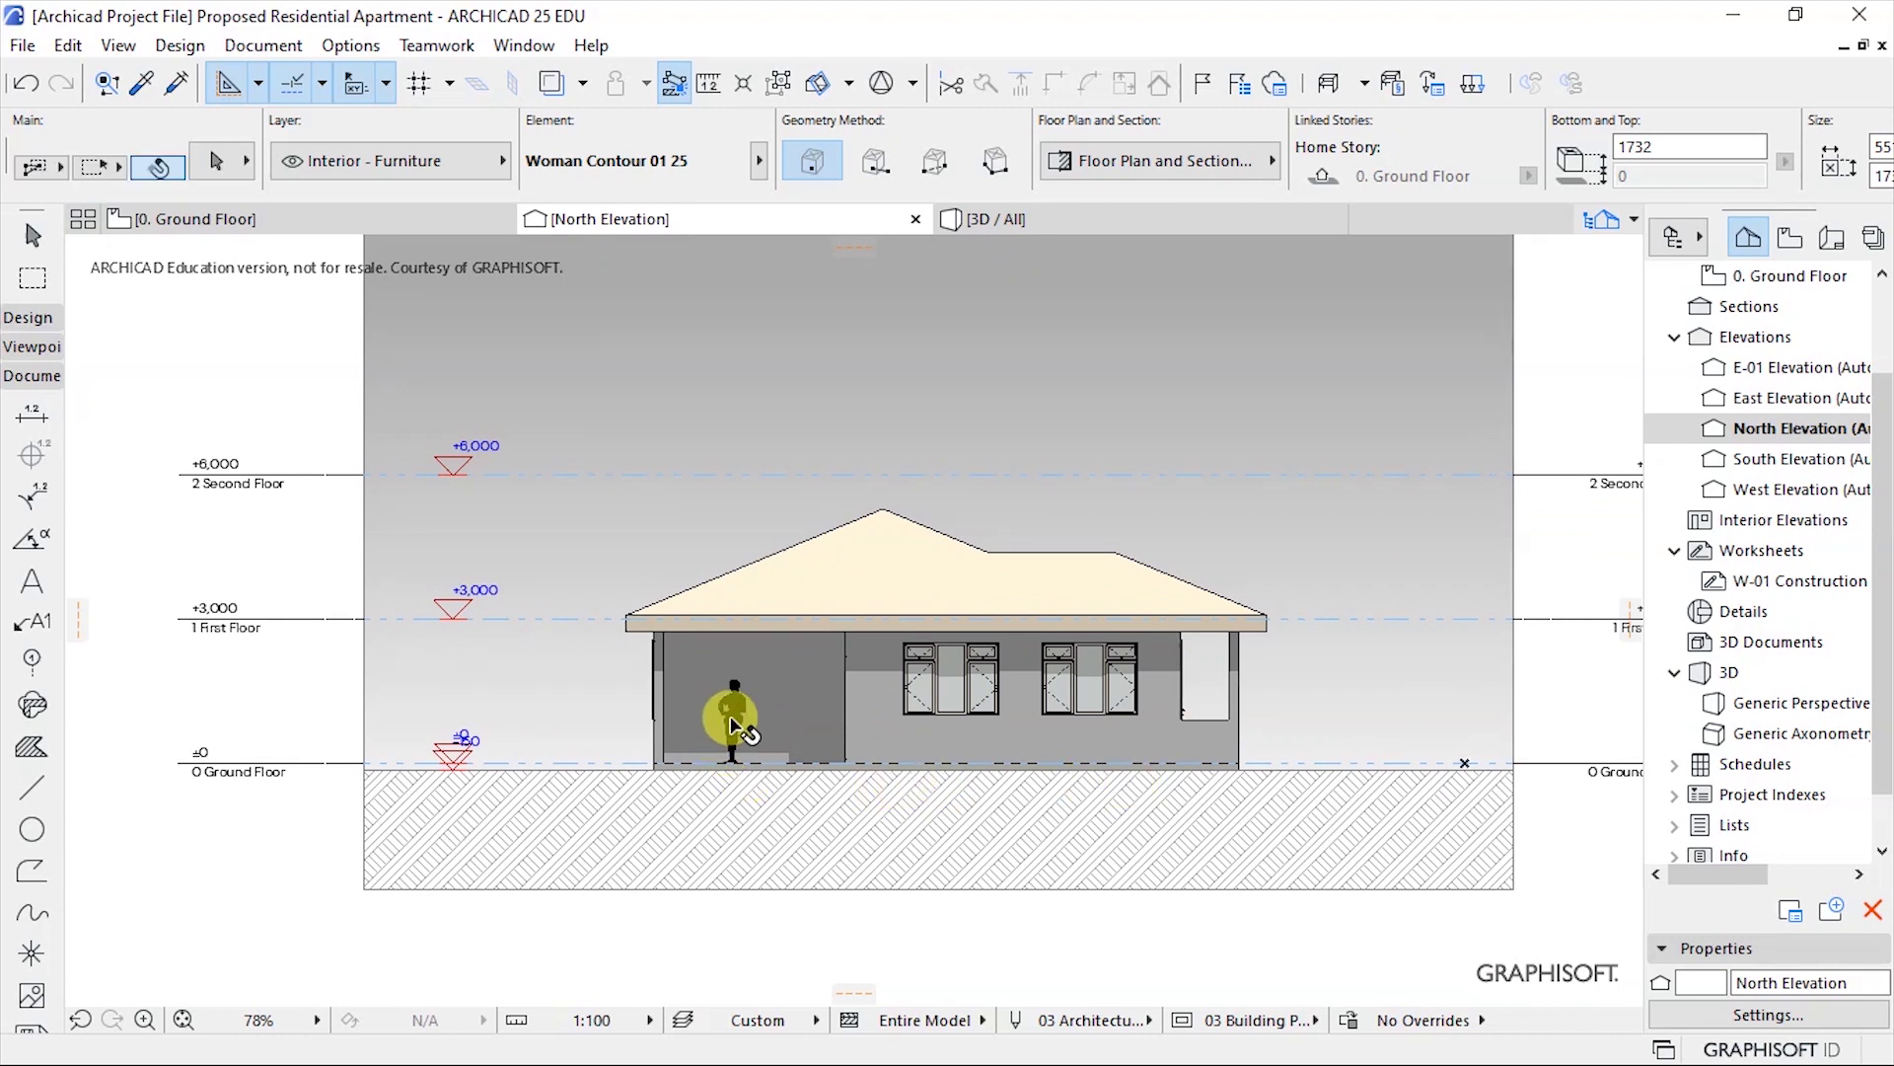
click(738, 725)
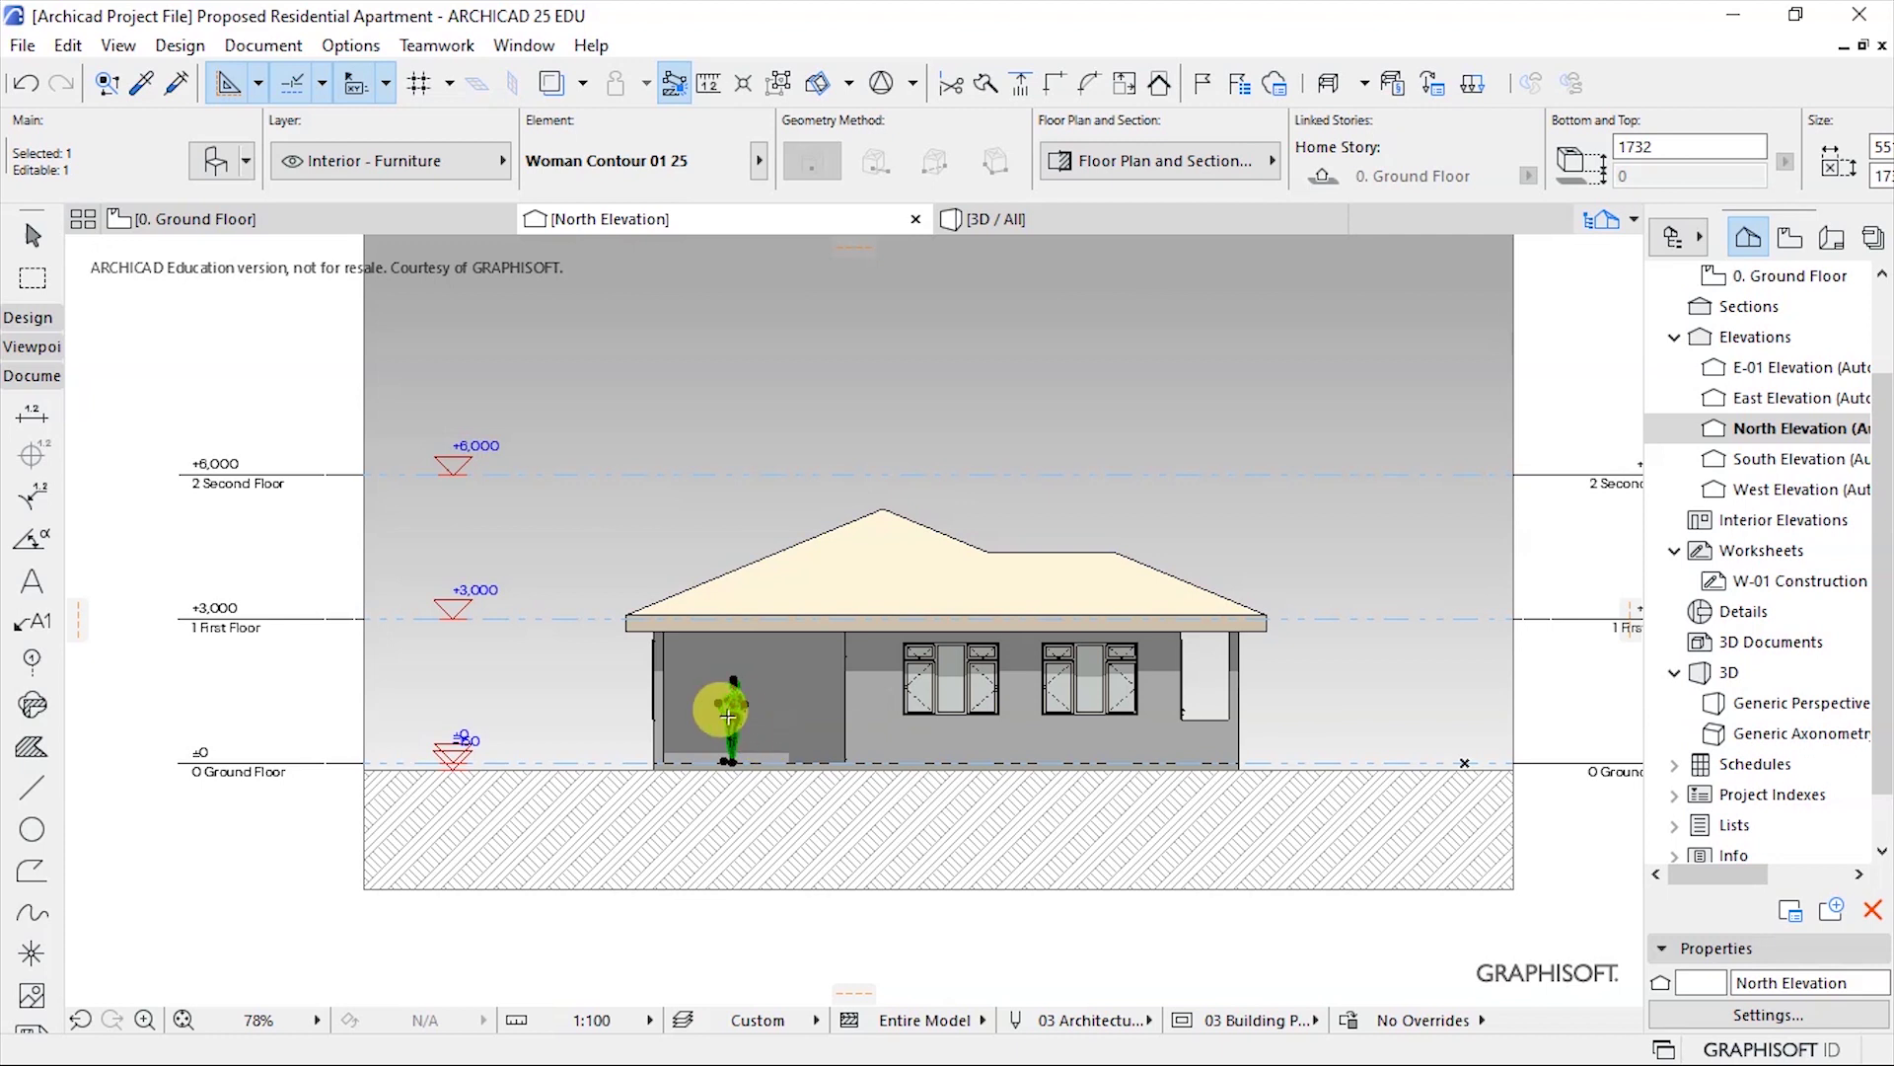
right_click(728, 717)
click(831, 750)
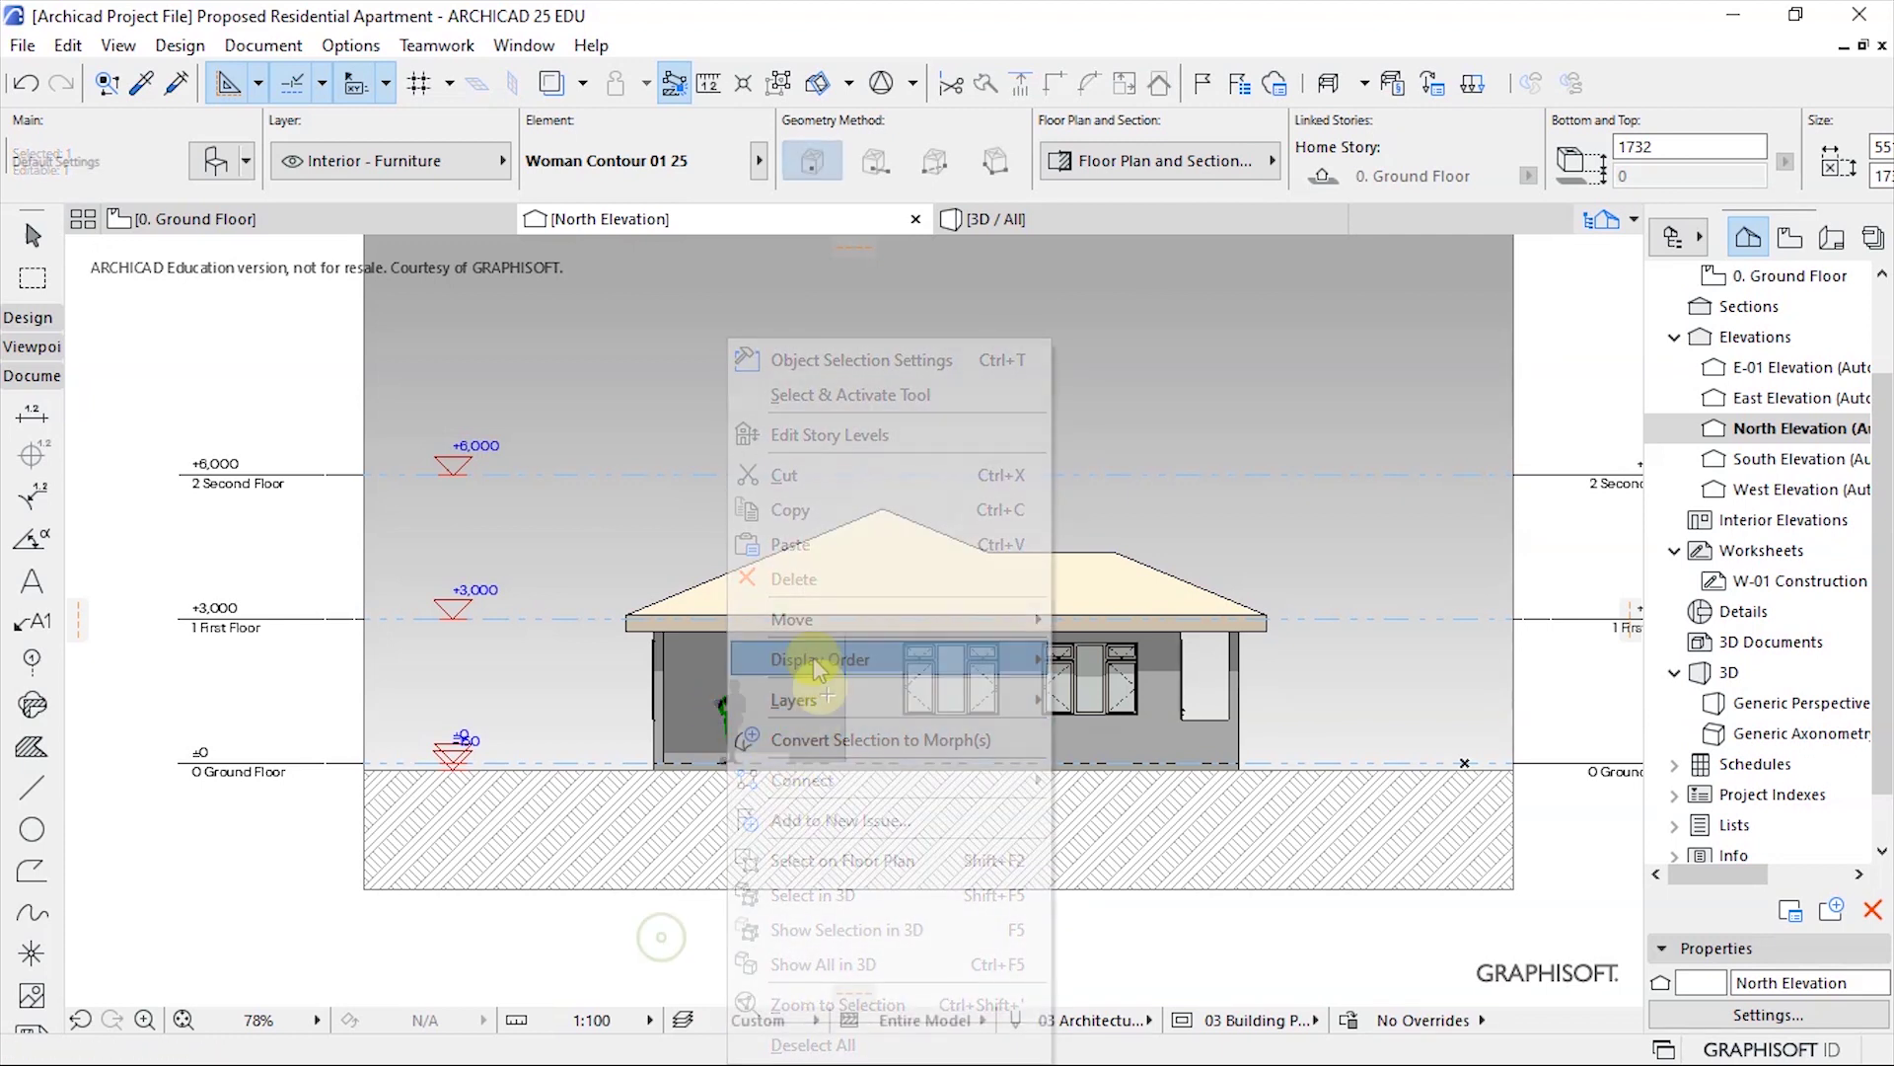
Place a second woman figure at the porch opening on the house's right and move it up about 90 mm onto the ground floor line.
scroll(908, 695, up, 2)
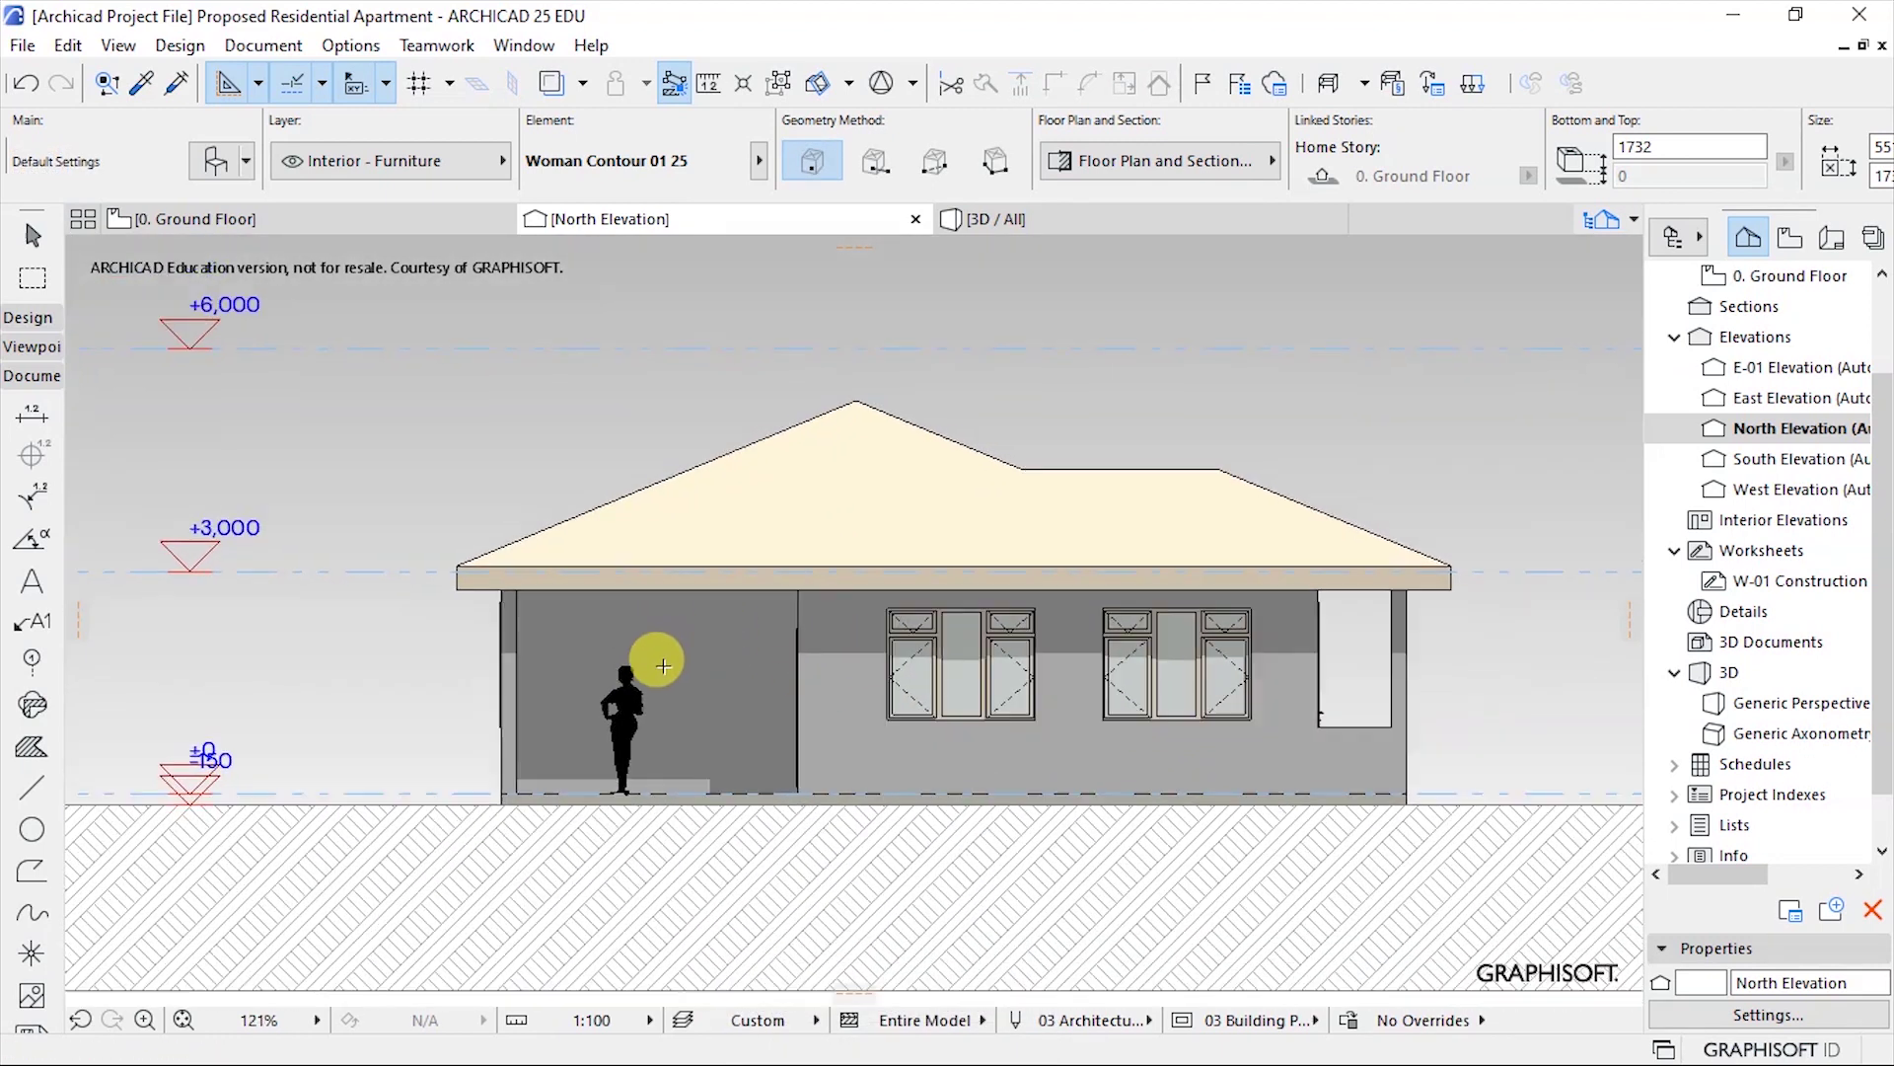
scroll(663, 666, down, 1)
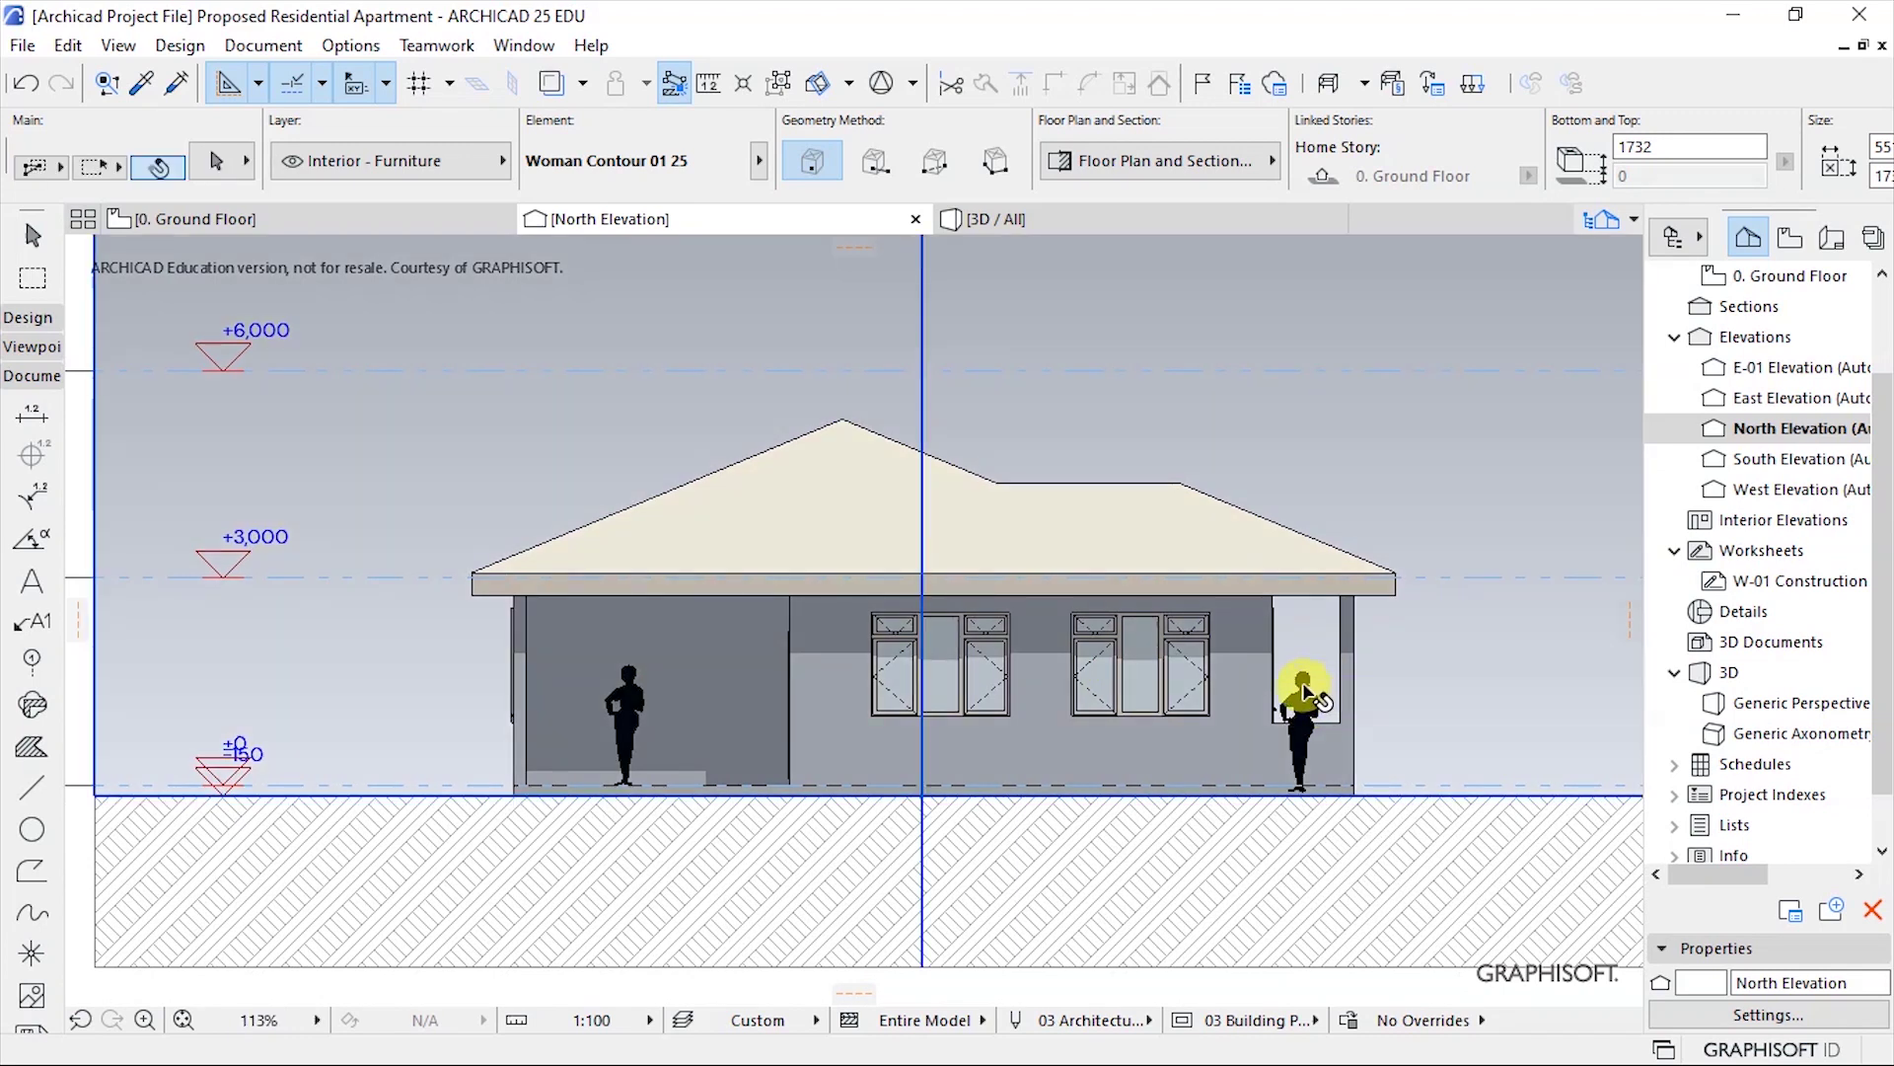
click(1310, 712)
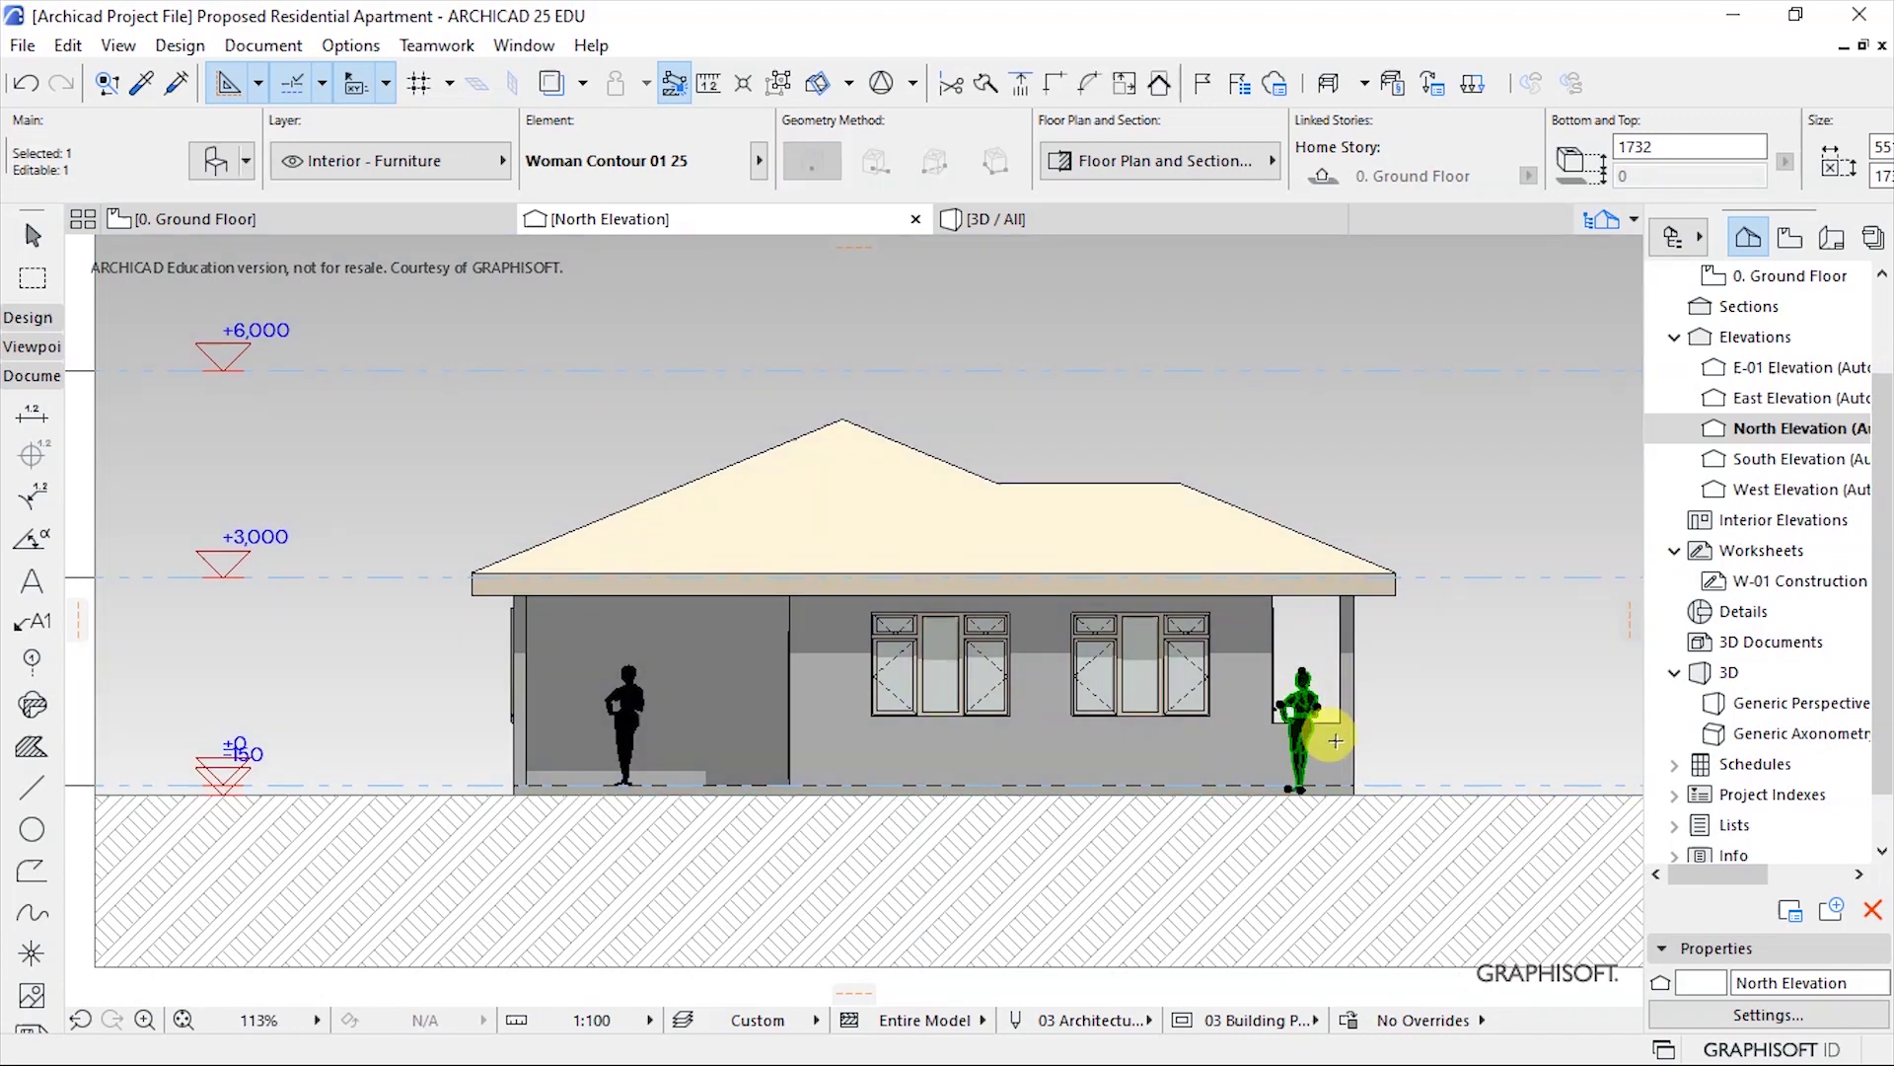
key(ctrl+d)
scroll(1302, 779, up, 5)
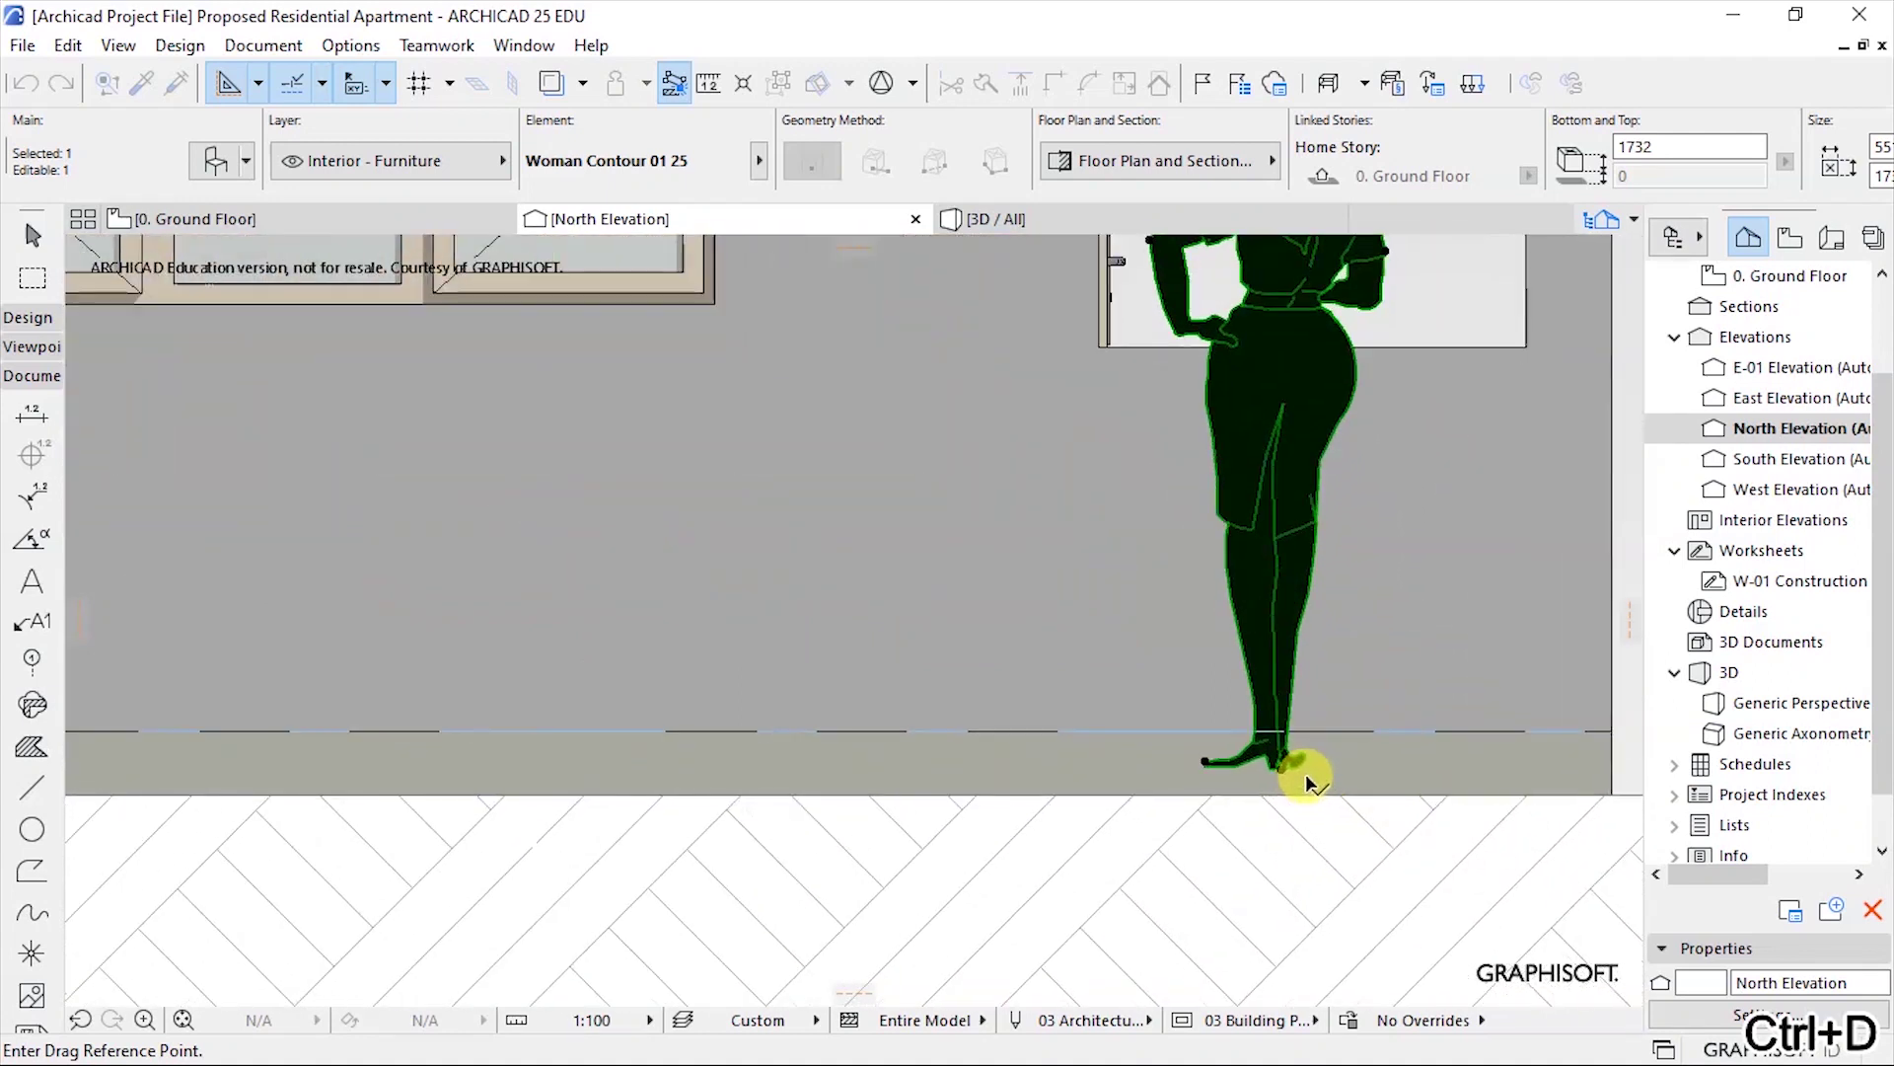
click(1283, 768)
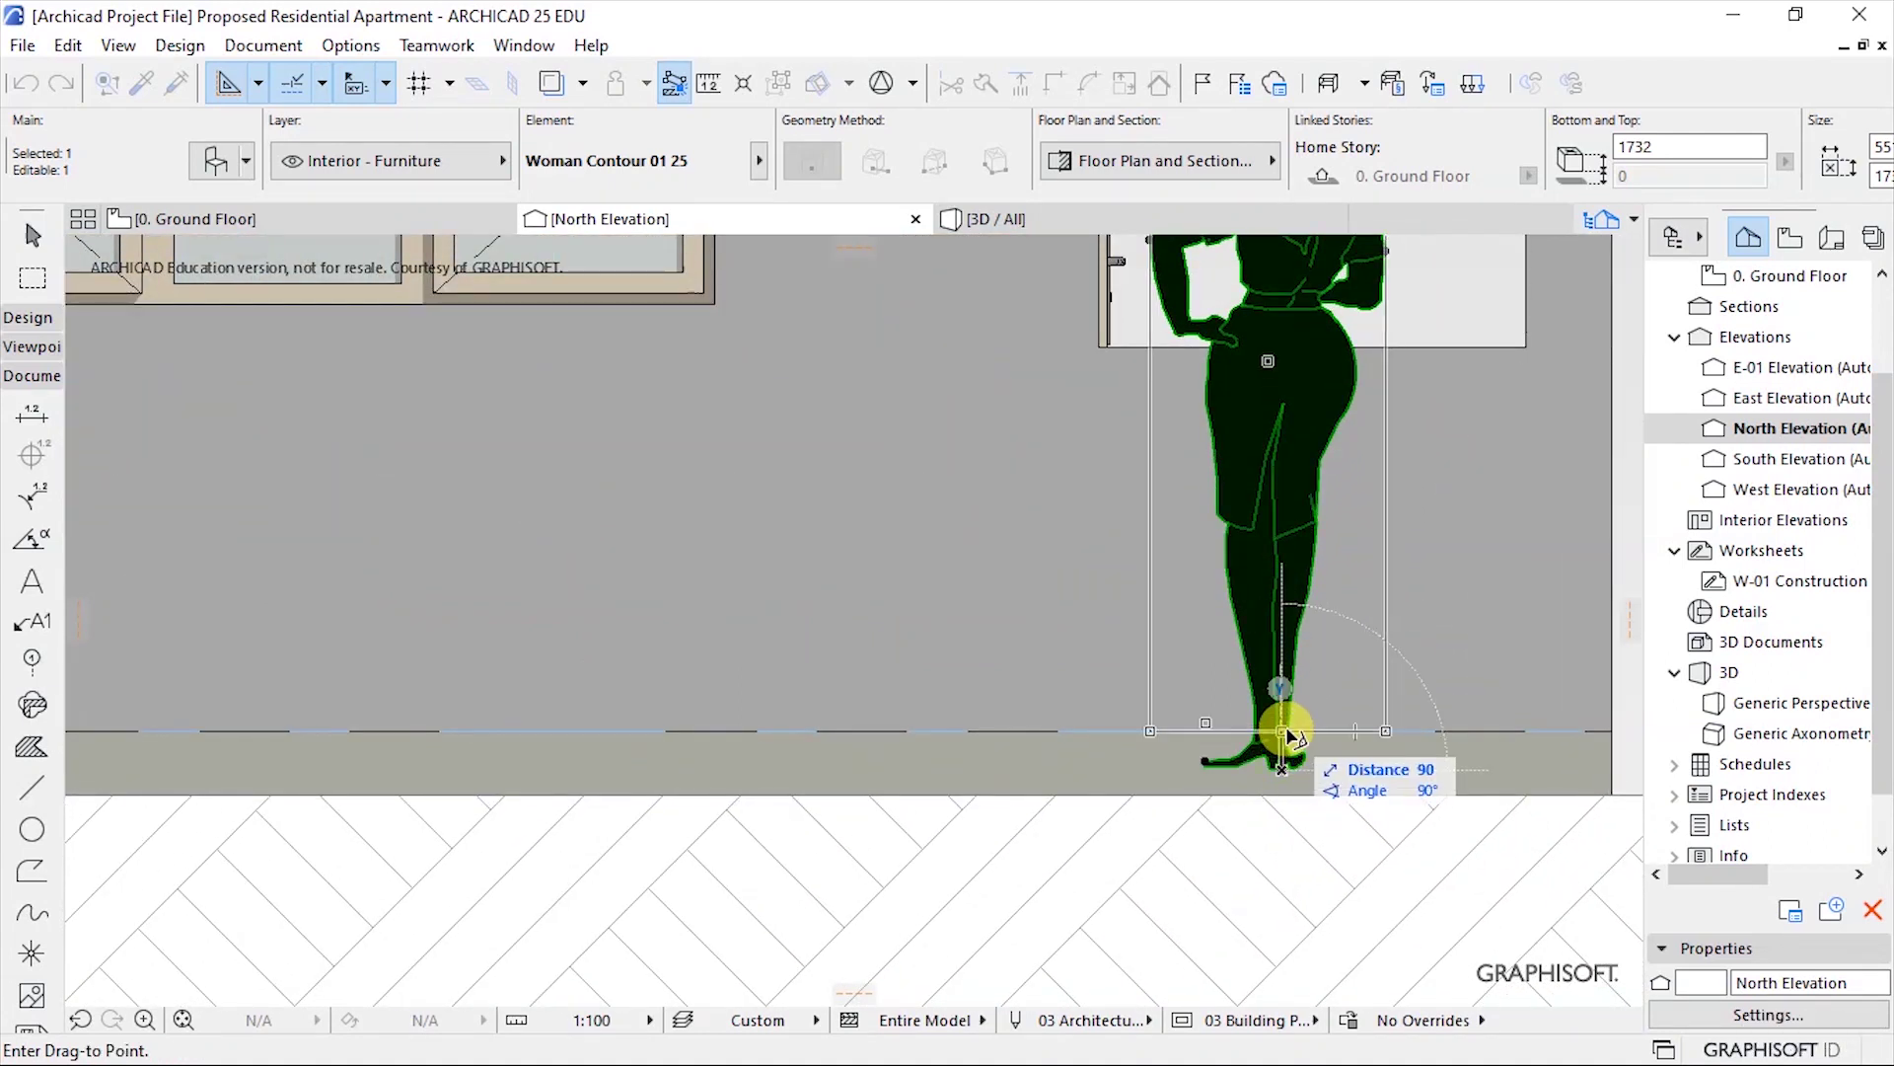
click(1213, 744)
scroll(1027, 744, down, 6)
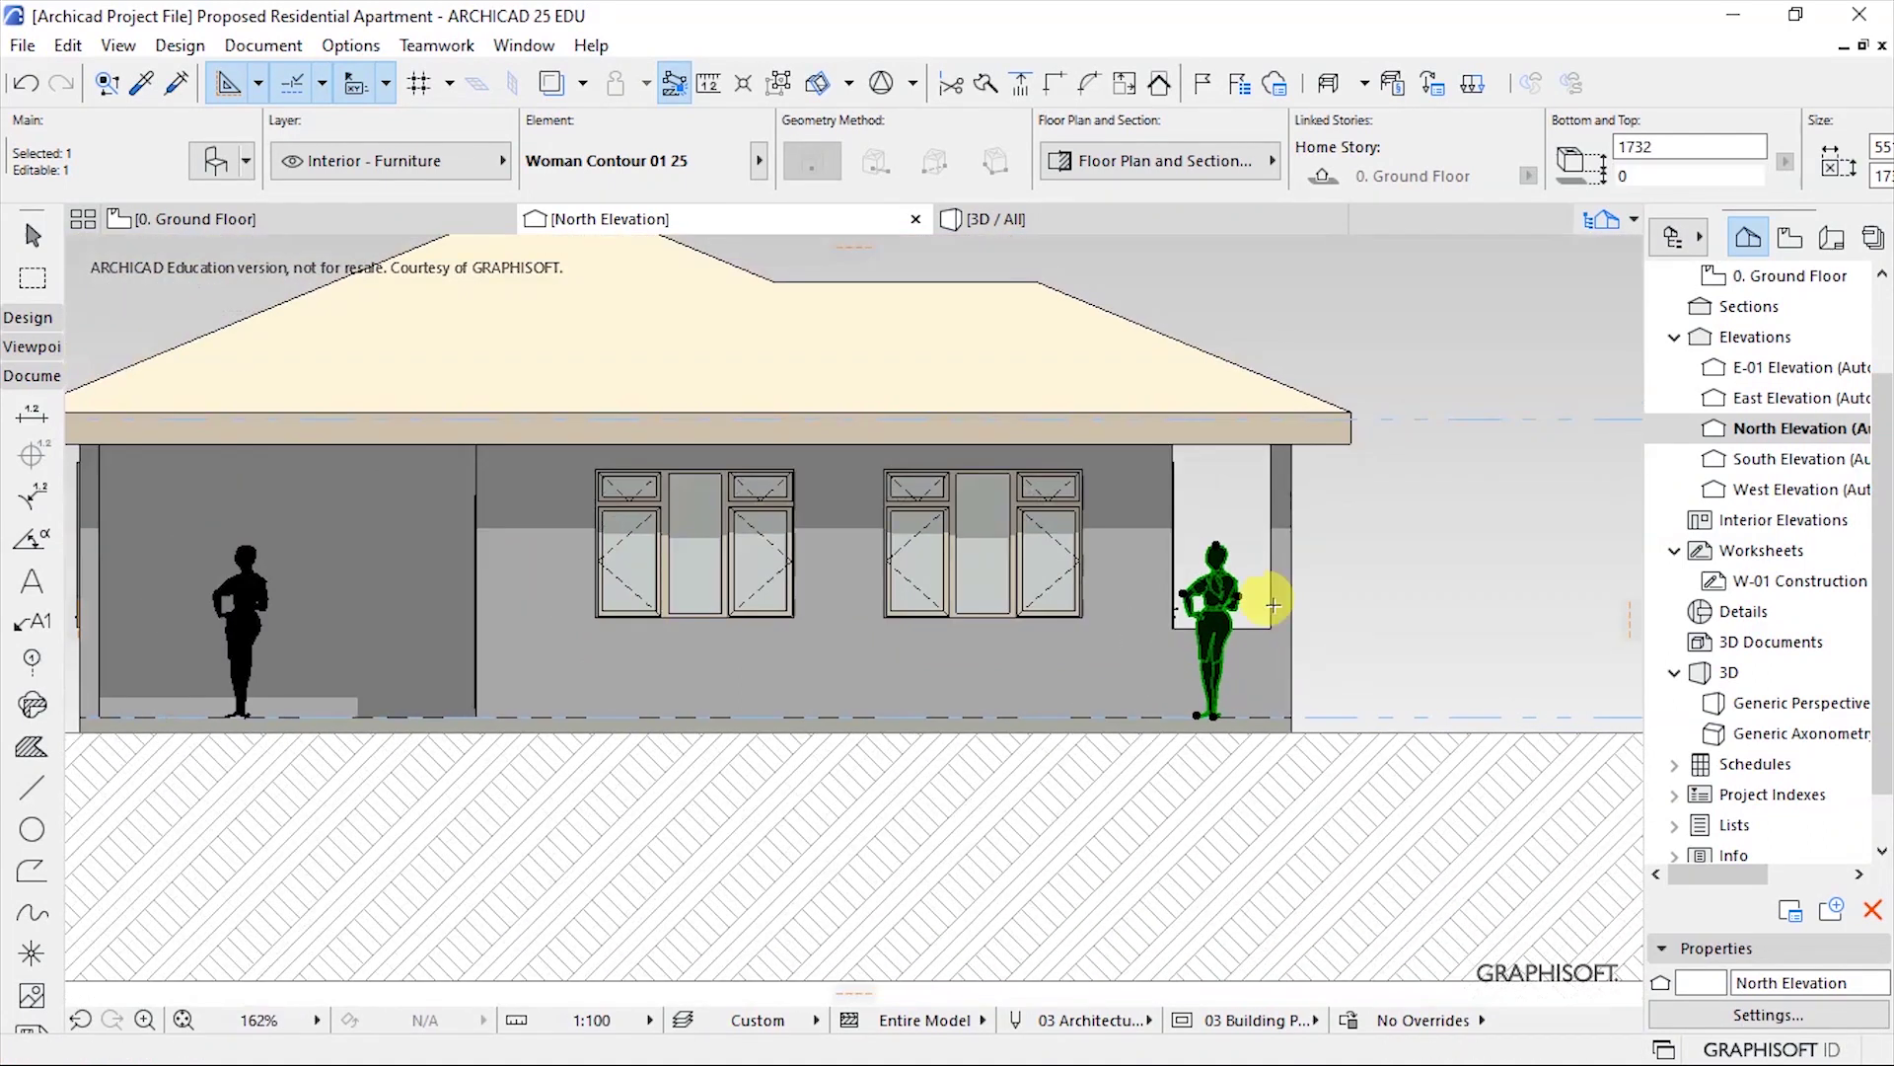
Send the porch woman figure backward and all the way to the back in the display order, and deselect it.
right_click(1225, 511)
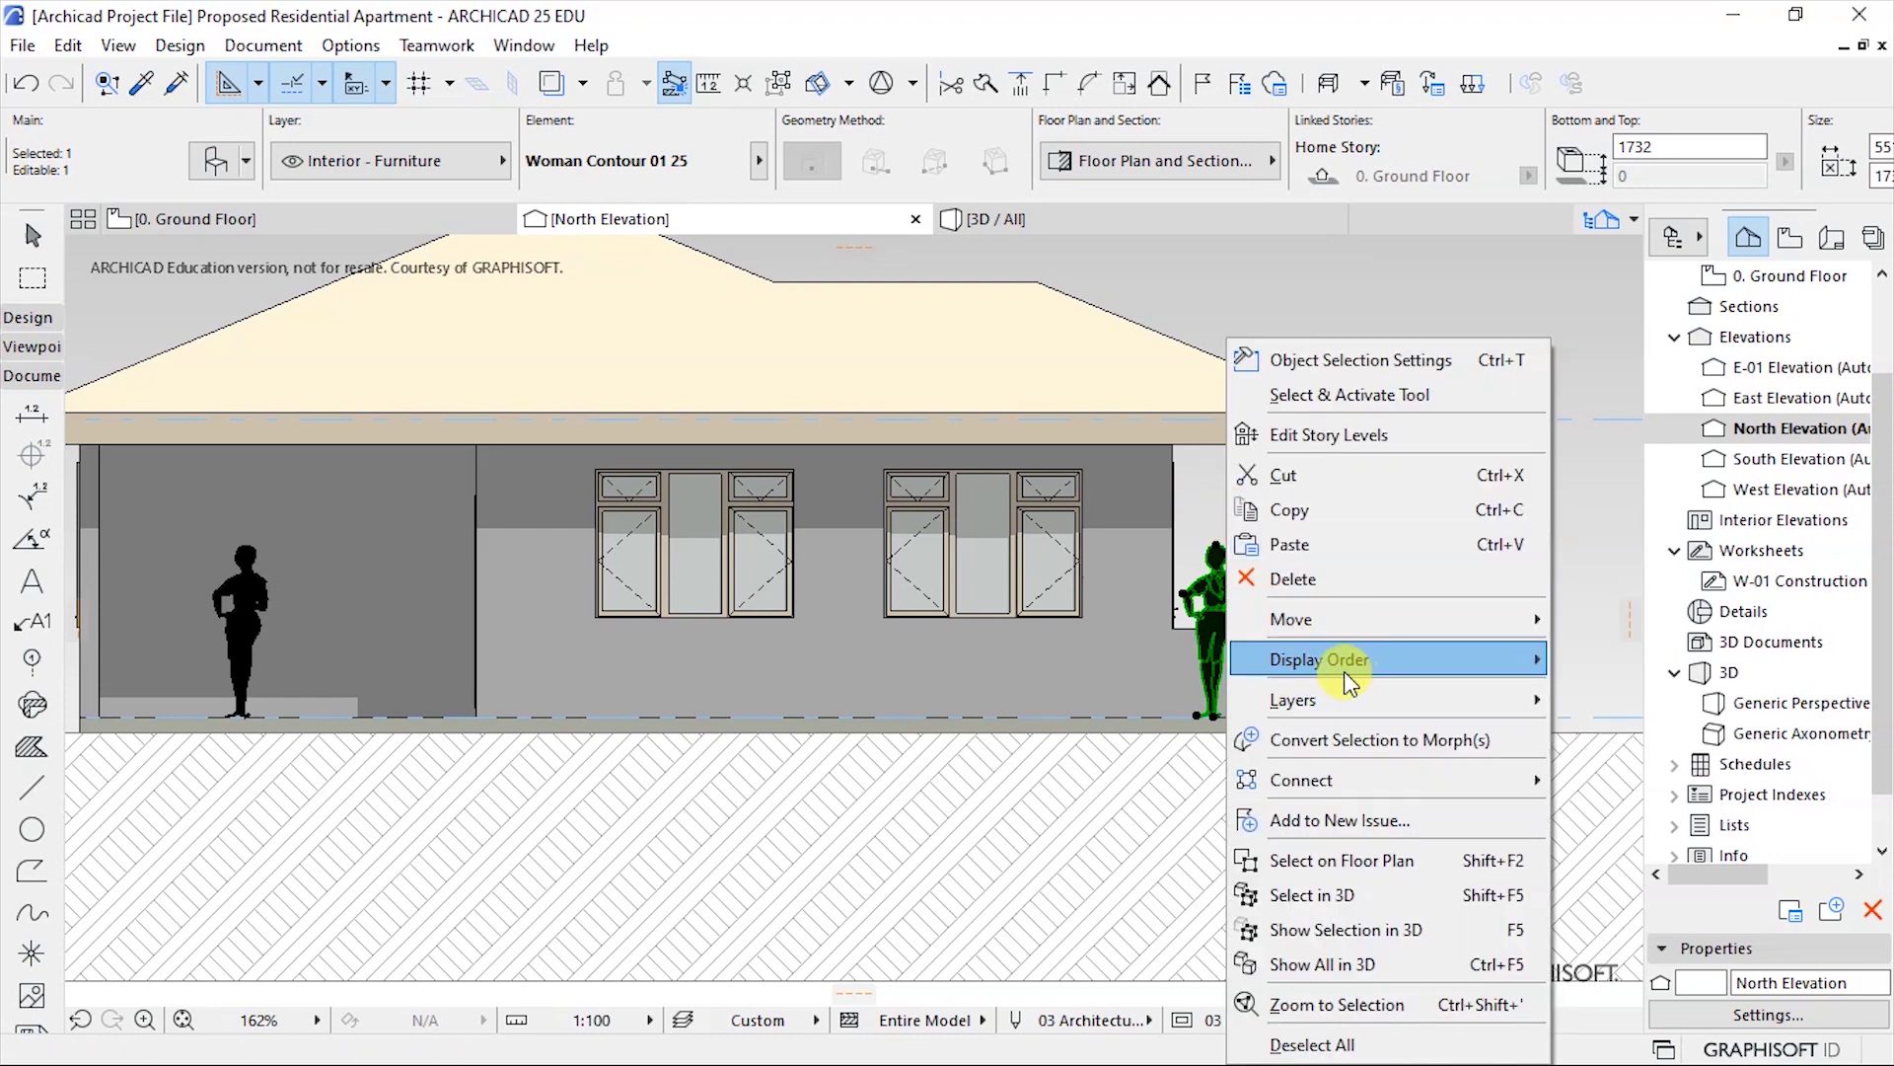
click(1621, 728)
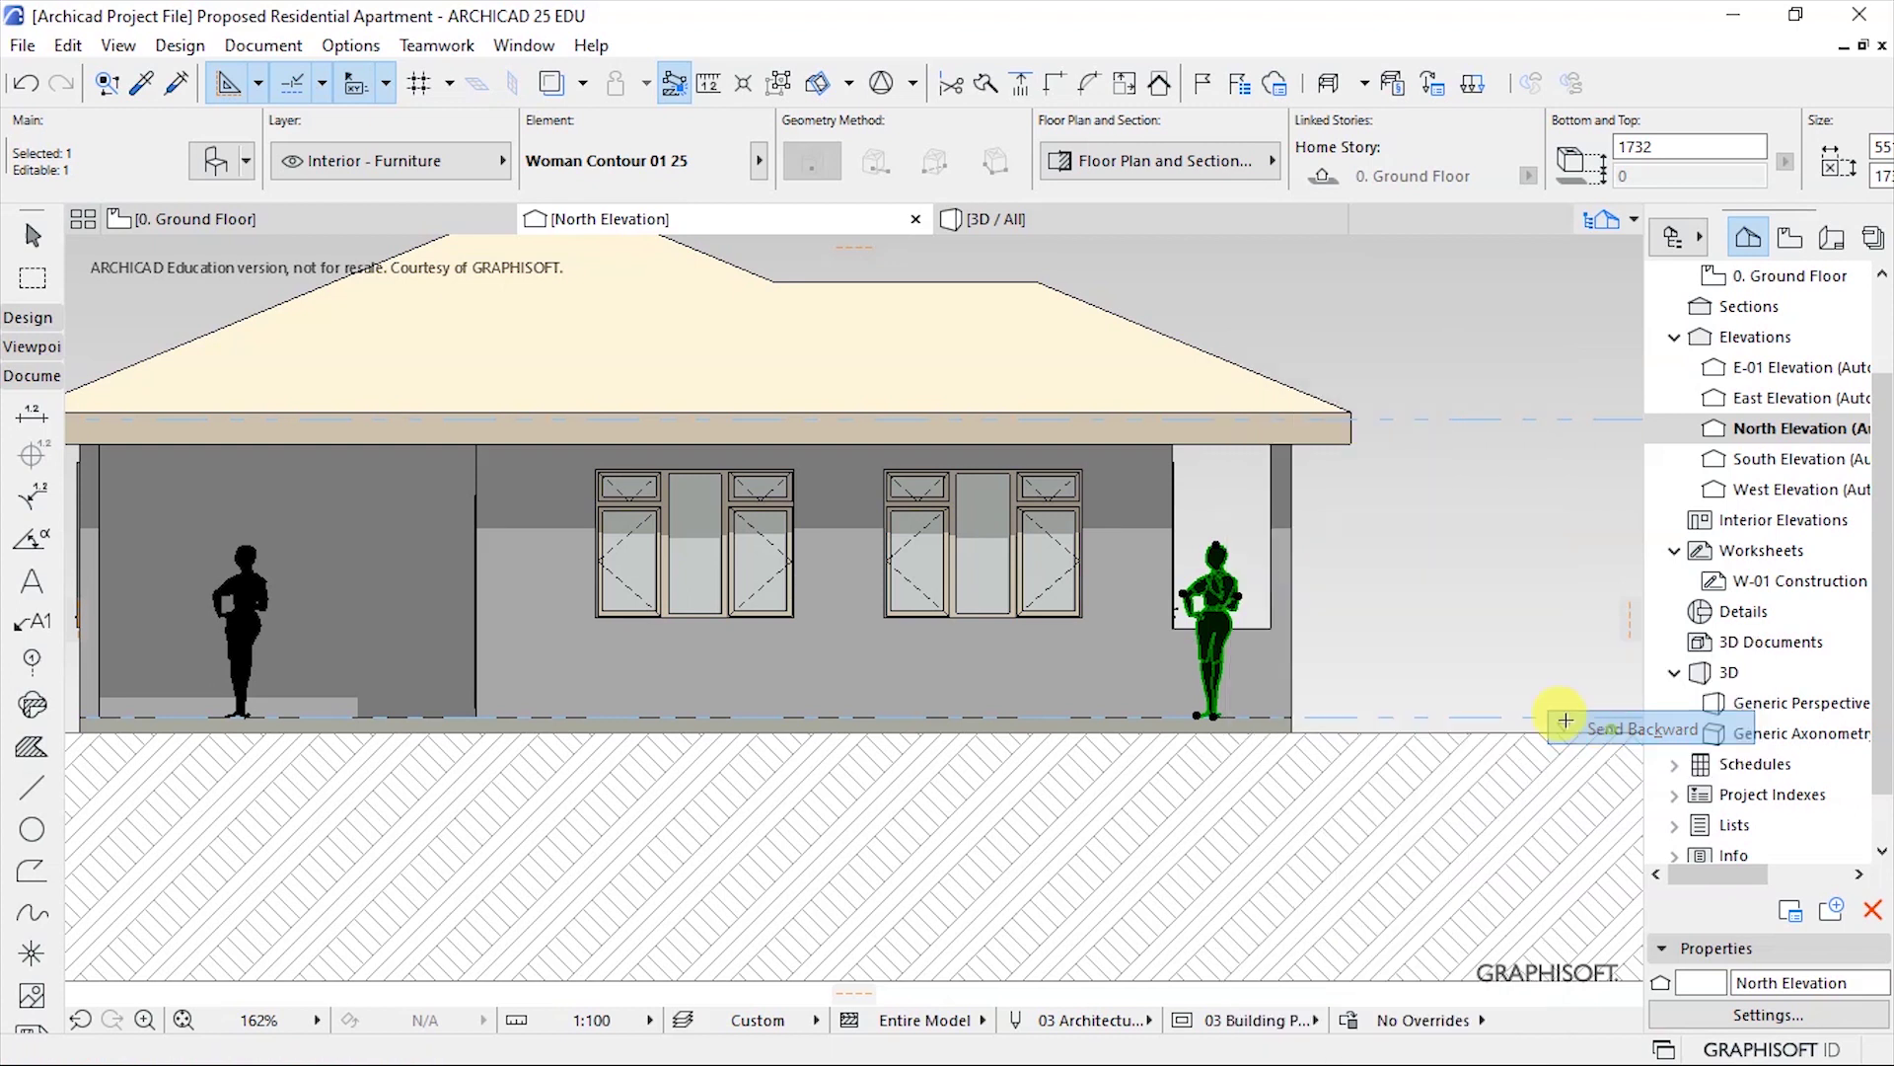
right_click(1212, 597)
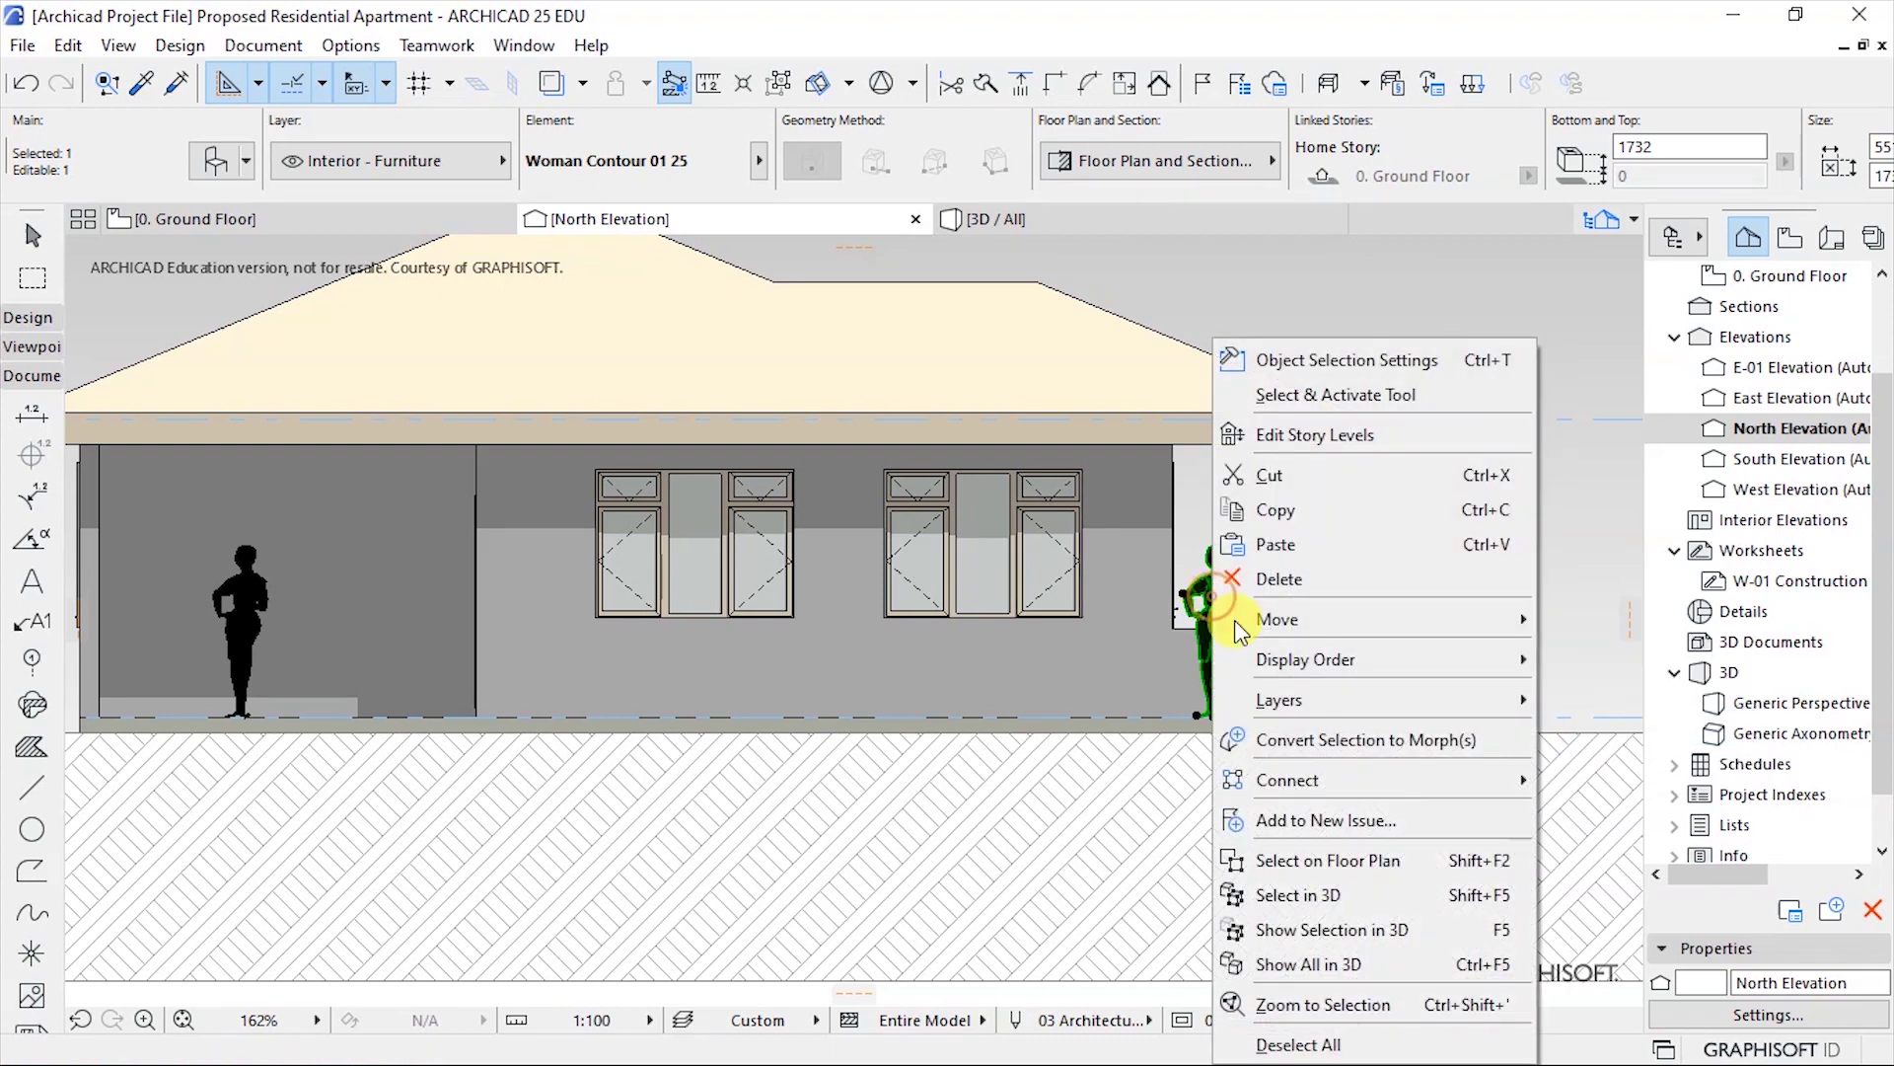
mouse_move(1298, 660)
click(1592, 764)
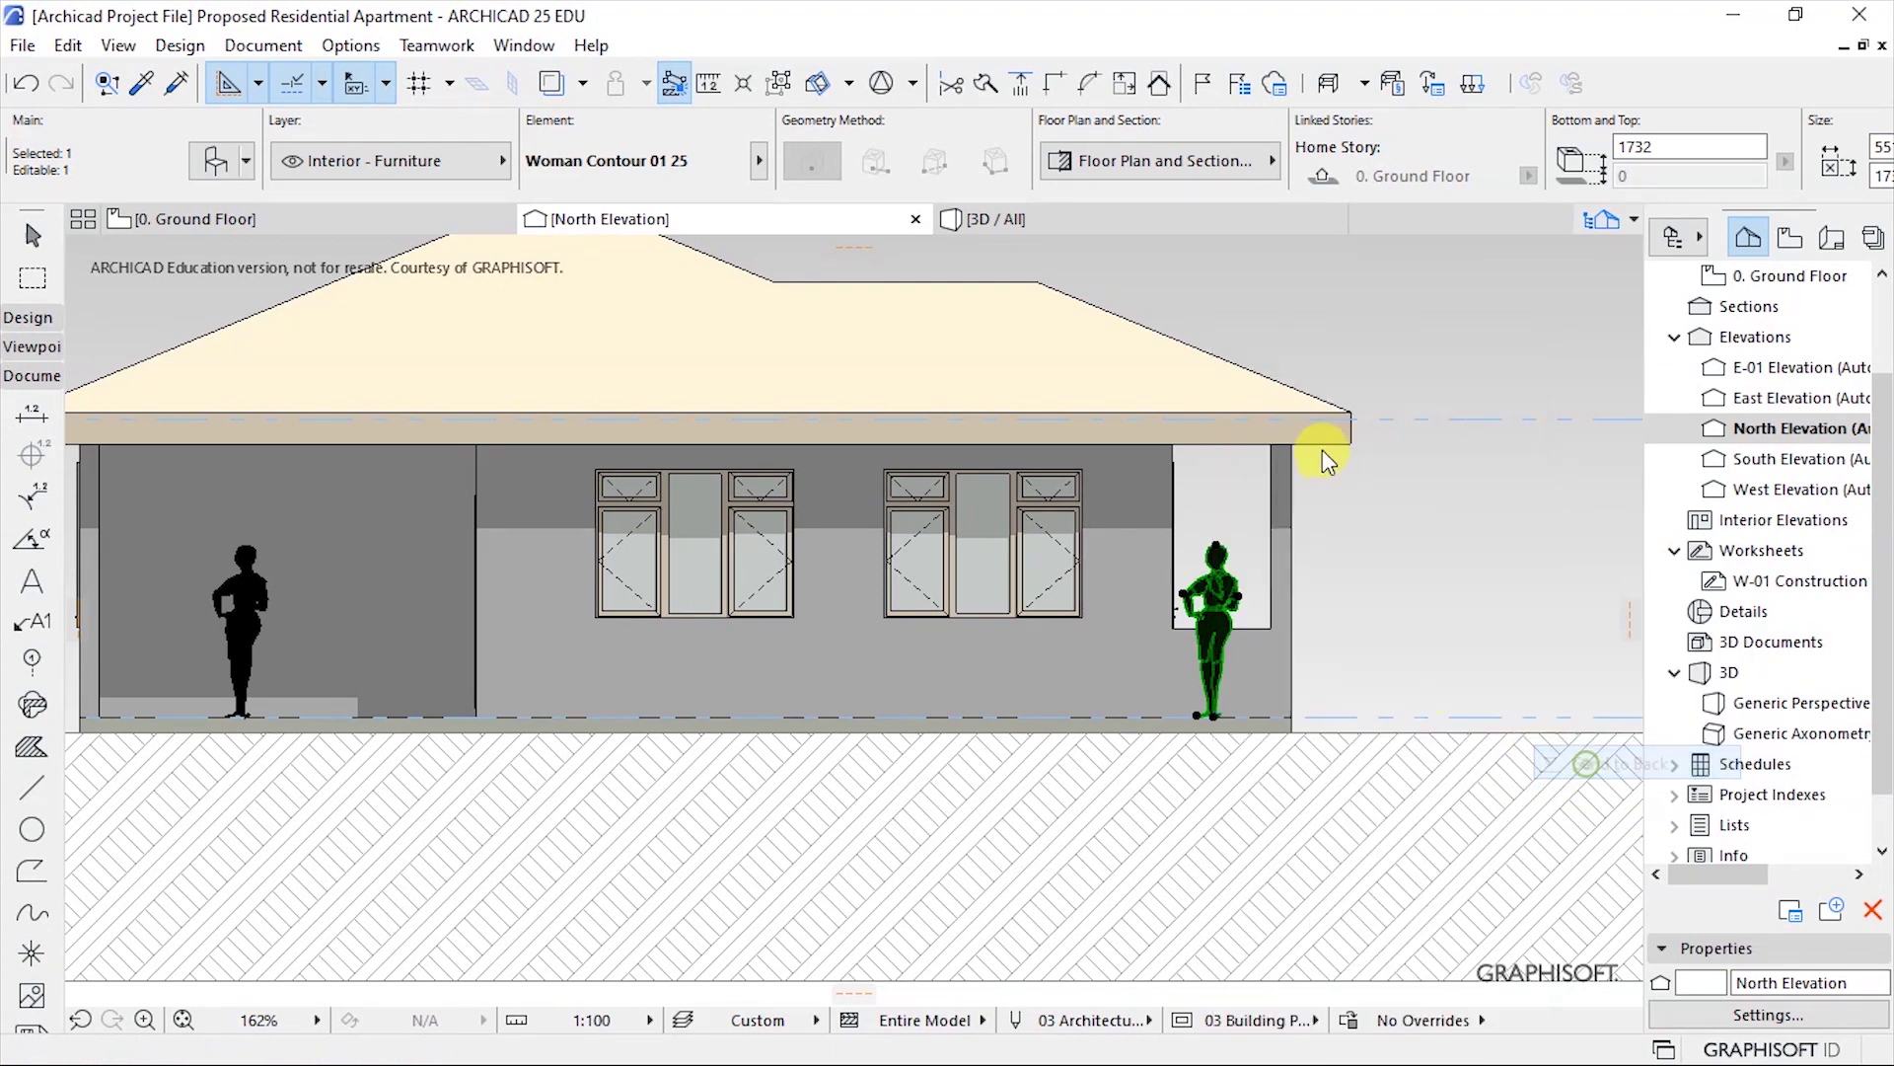
click(1367, 548)
Bring the porch woman figure forward and send it backward again in the display order, and deselect it.
click(1215, 590)
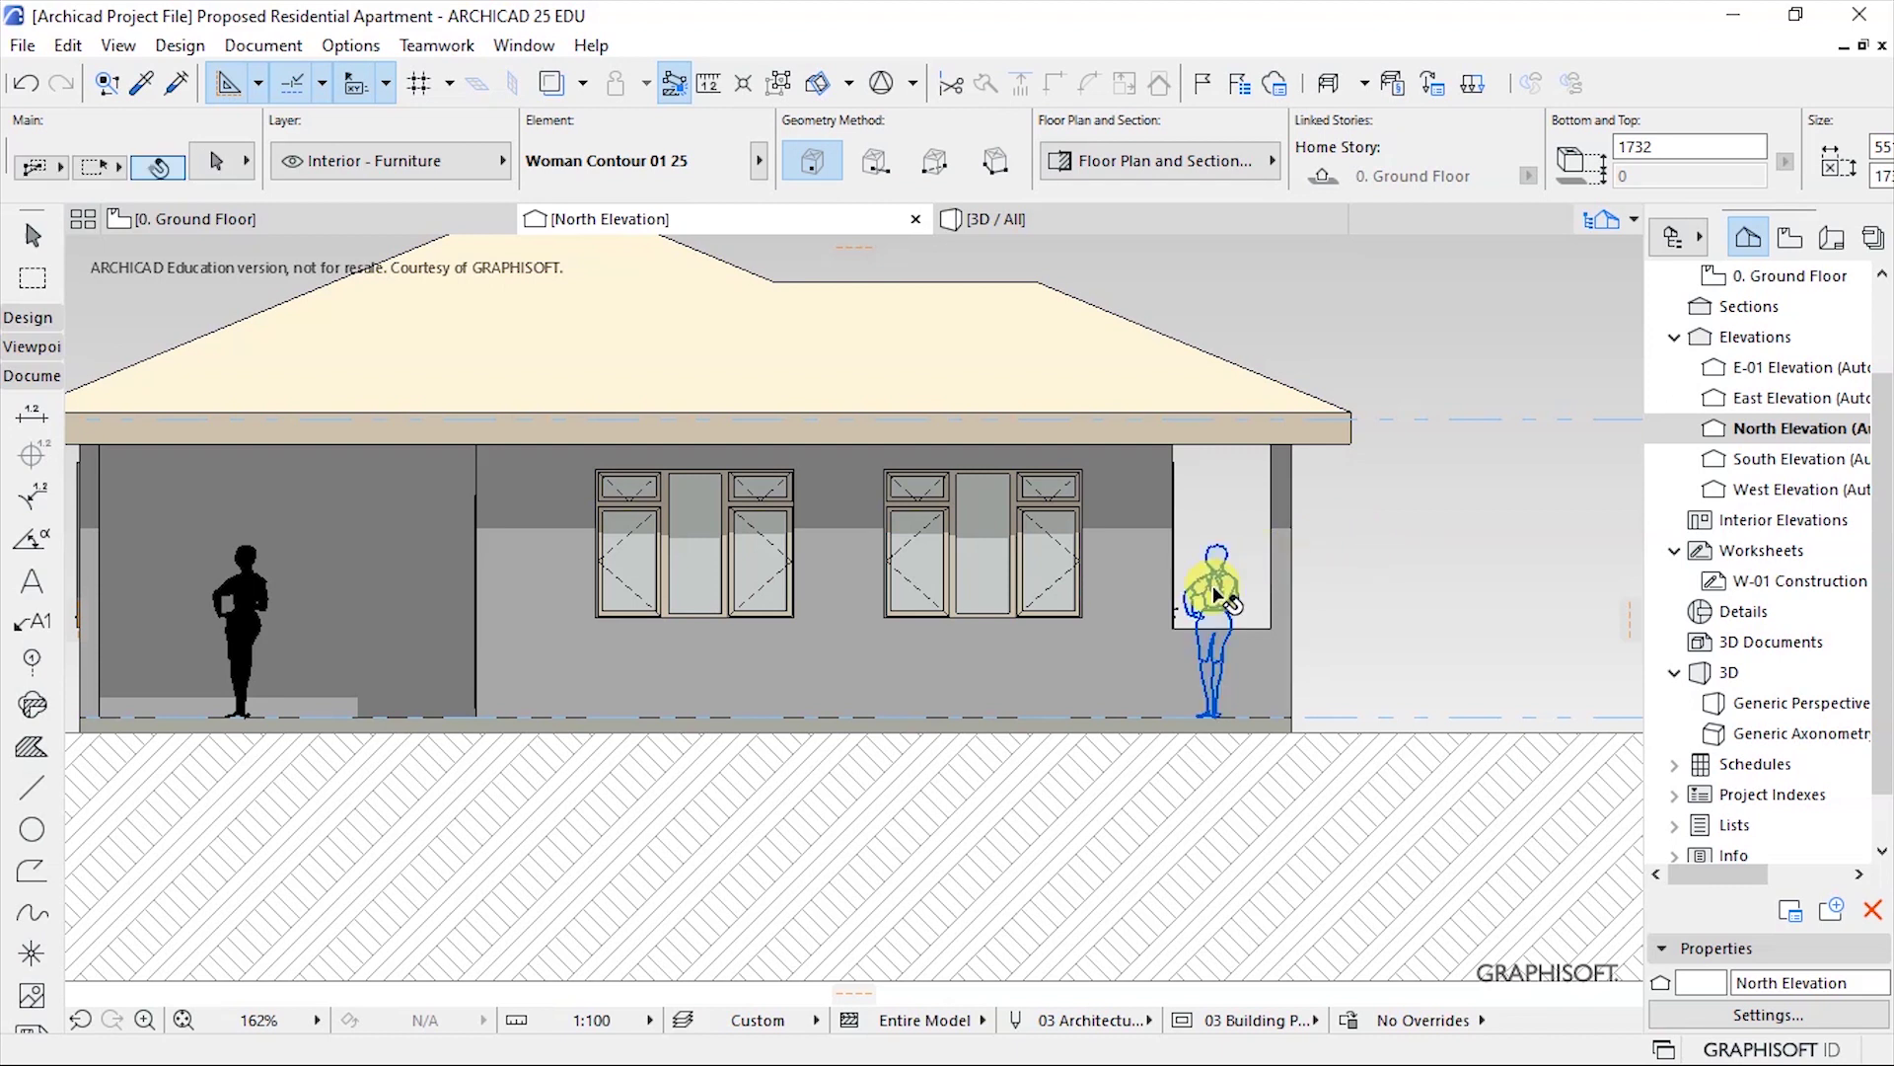
right_click(1216, 592)
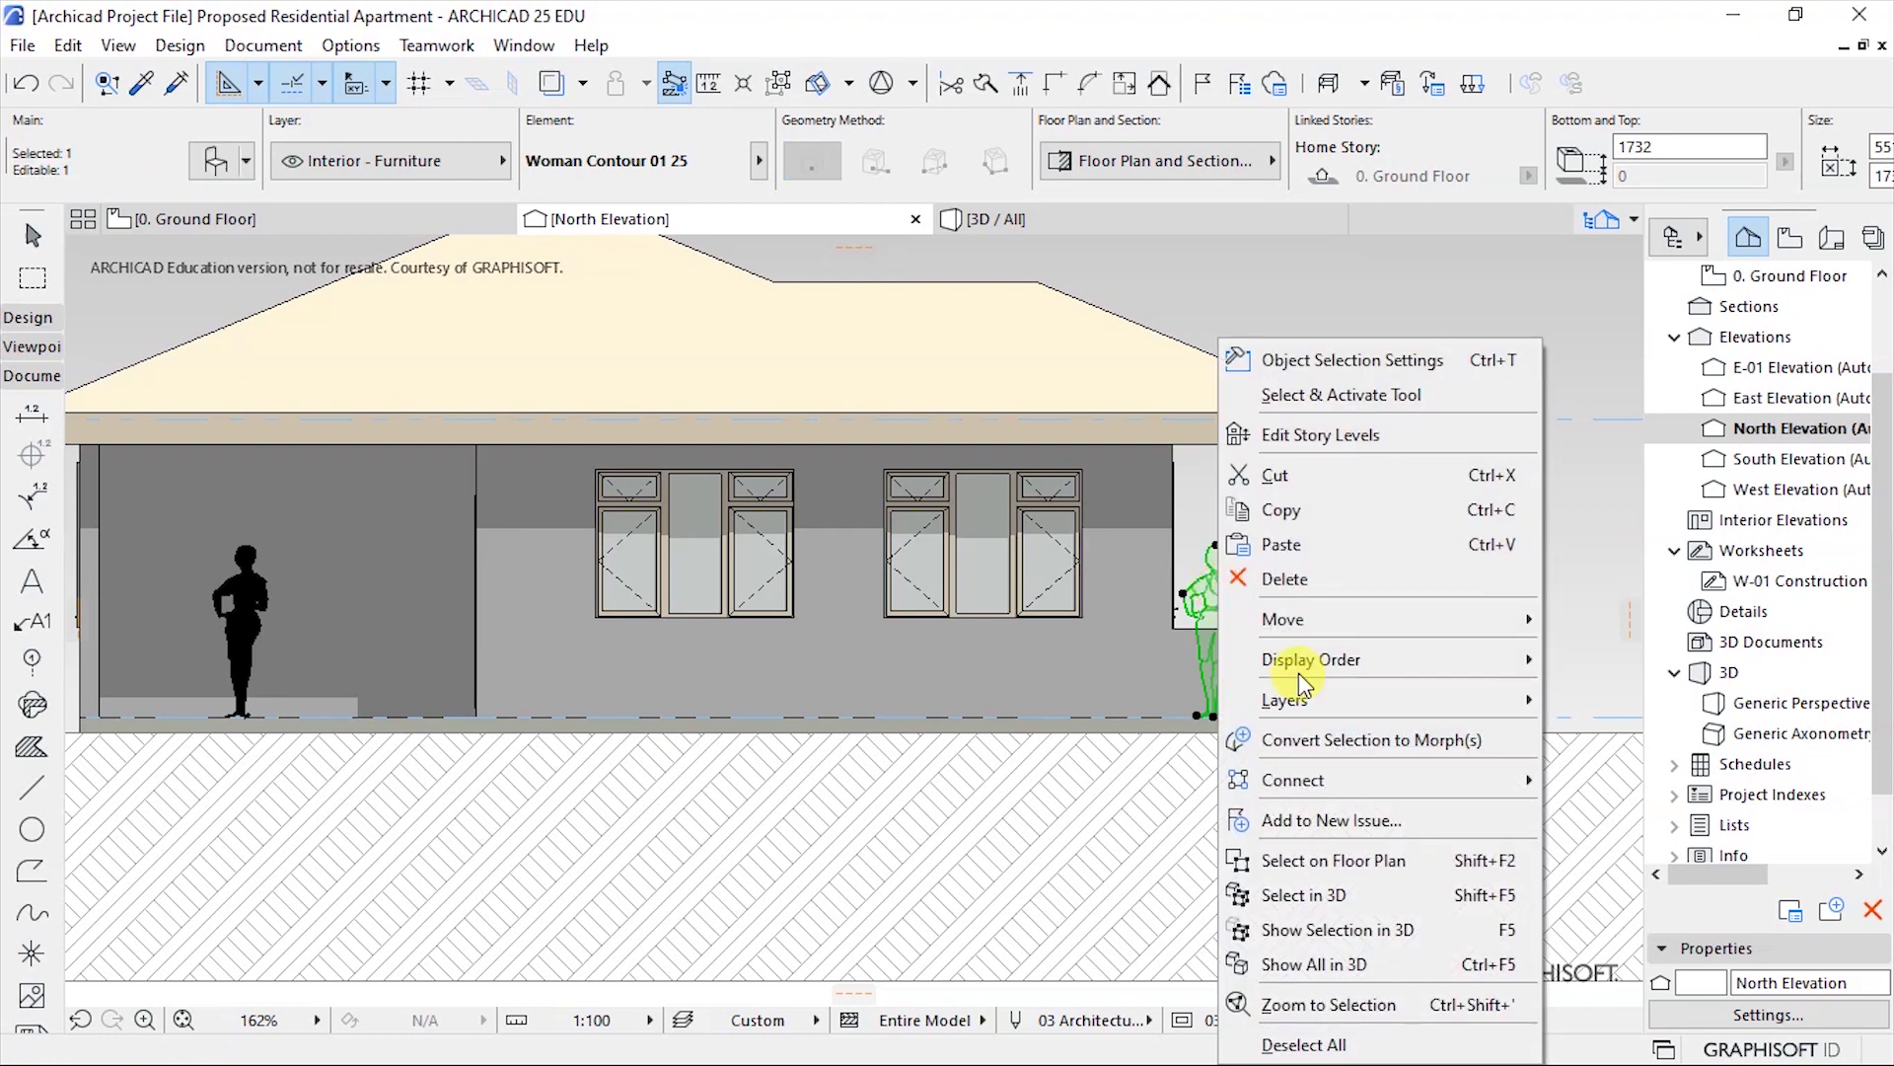
mouse_move(1292, 659)
click(1618, 696)
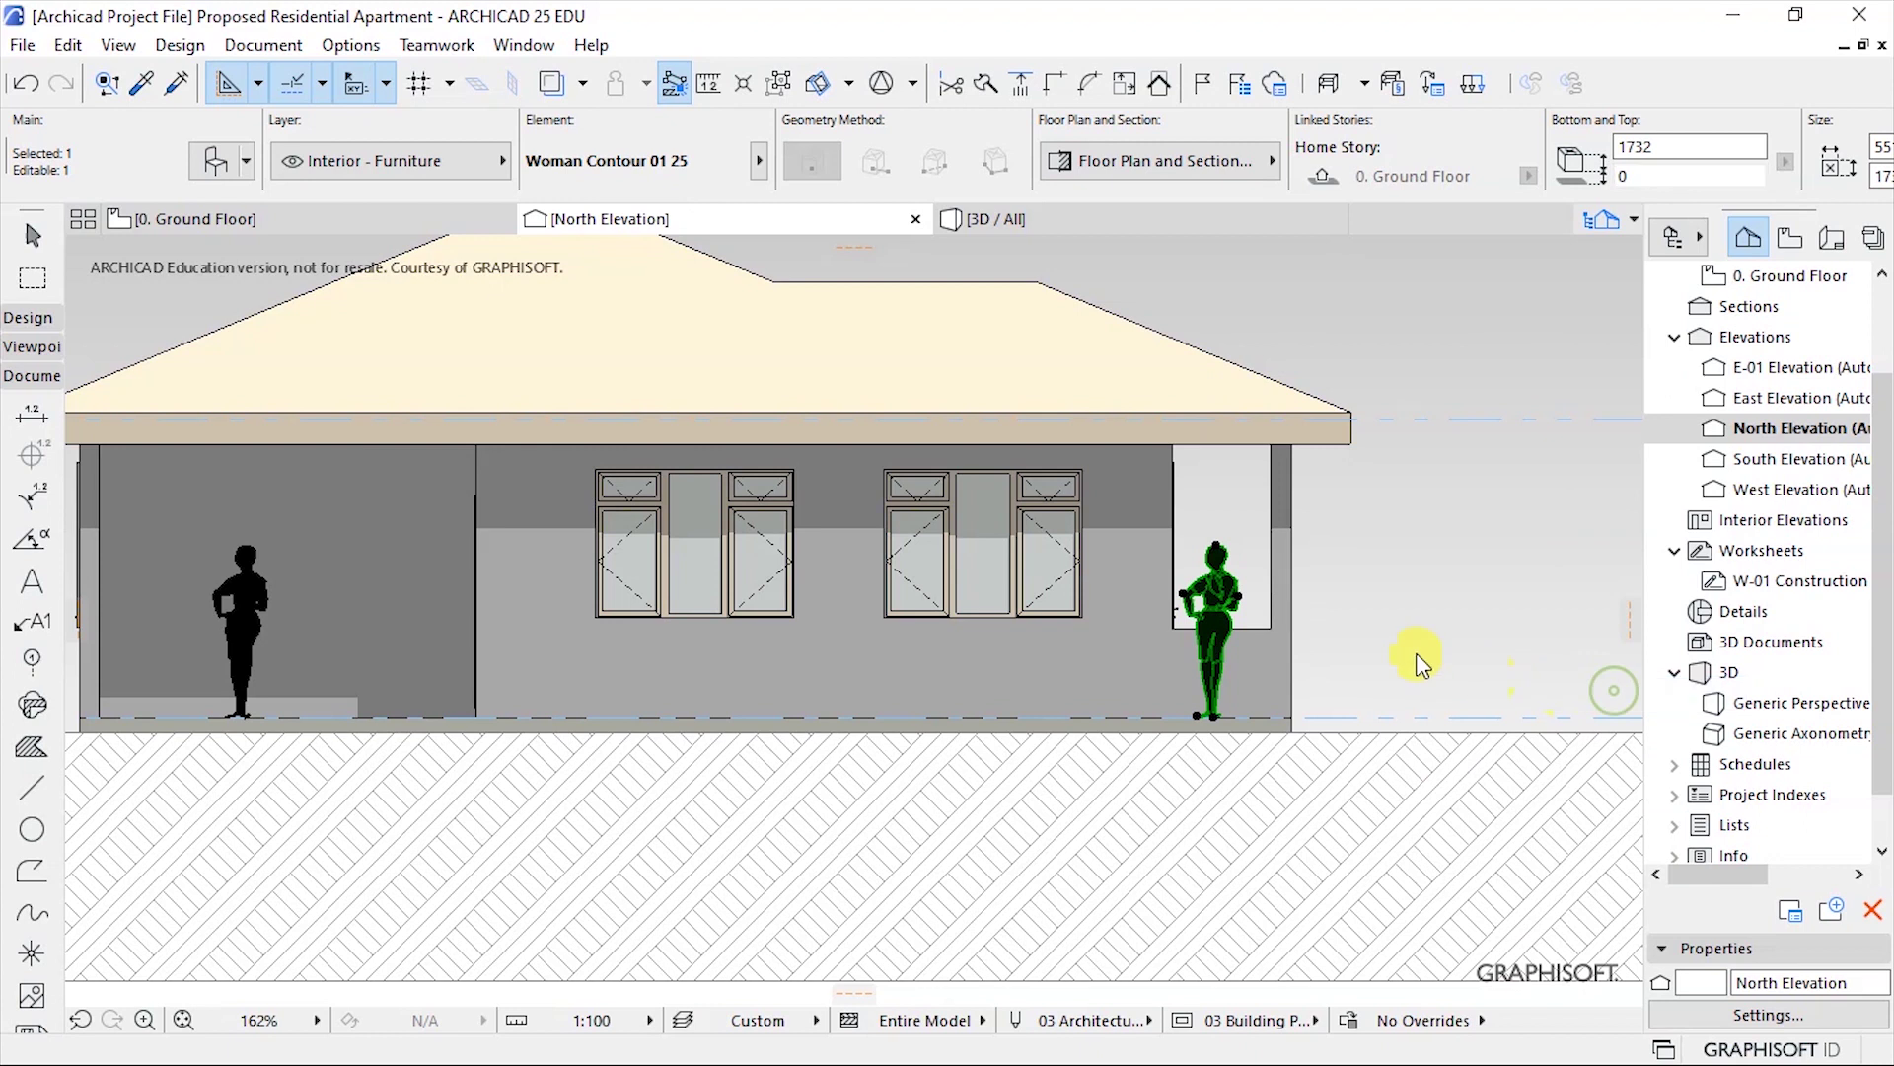
right_click(1227, 553)
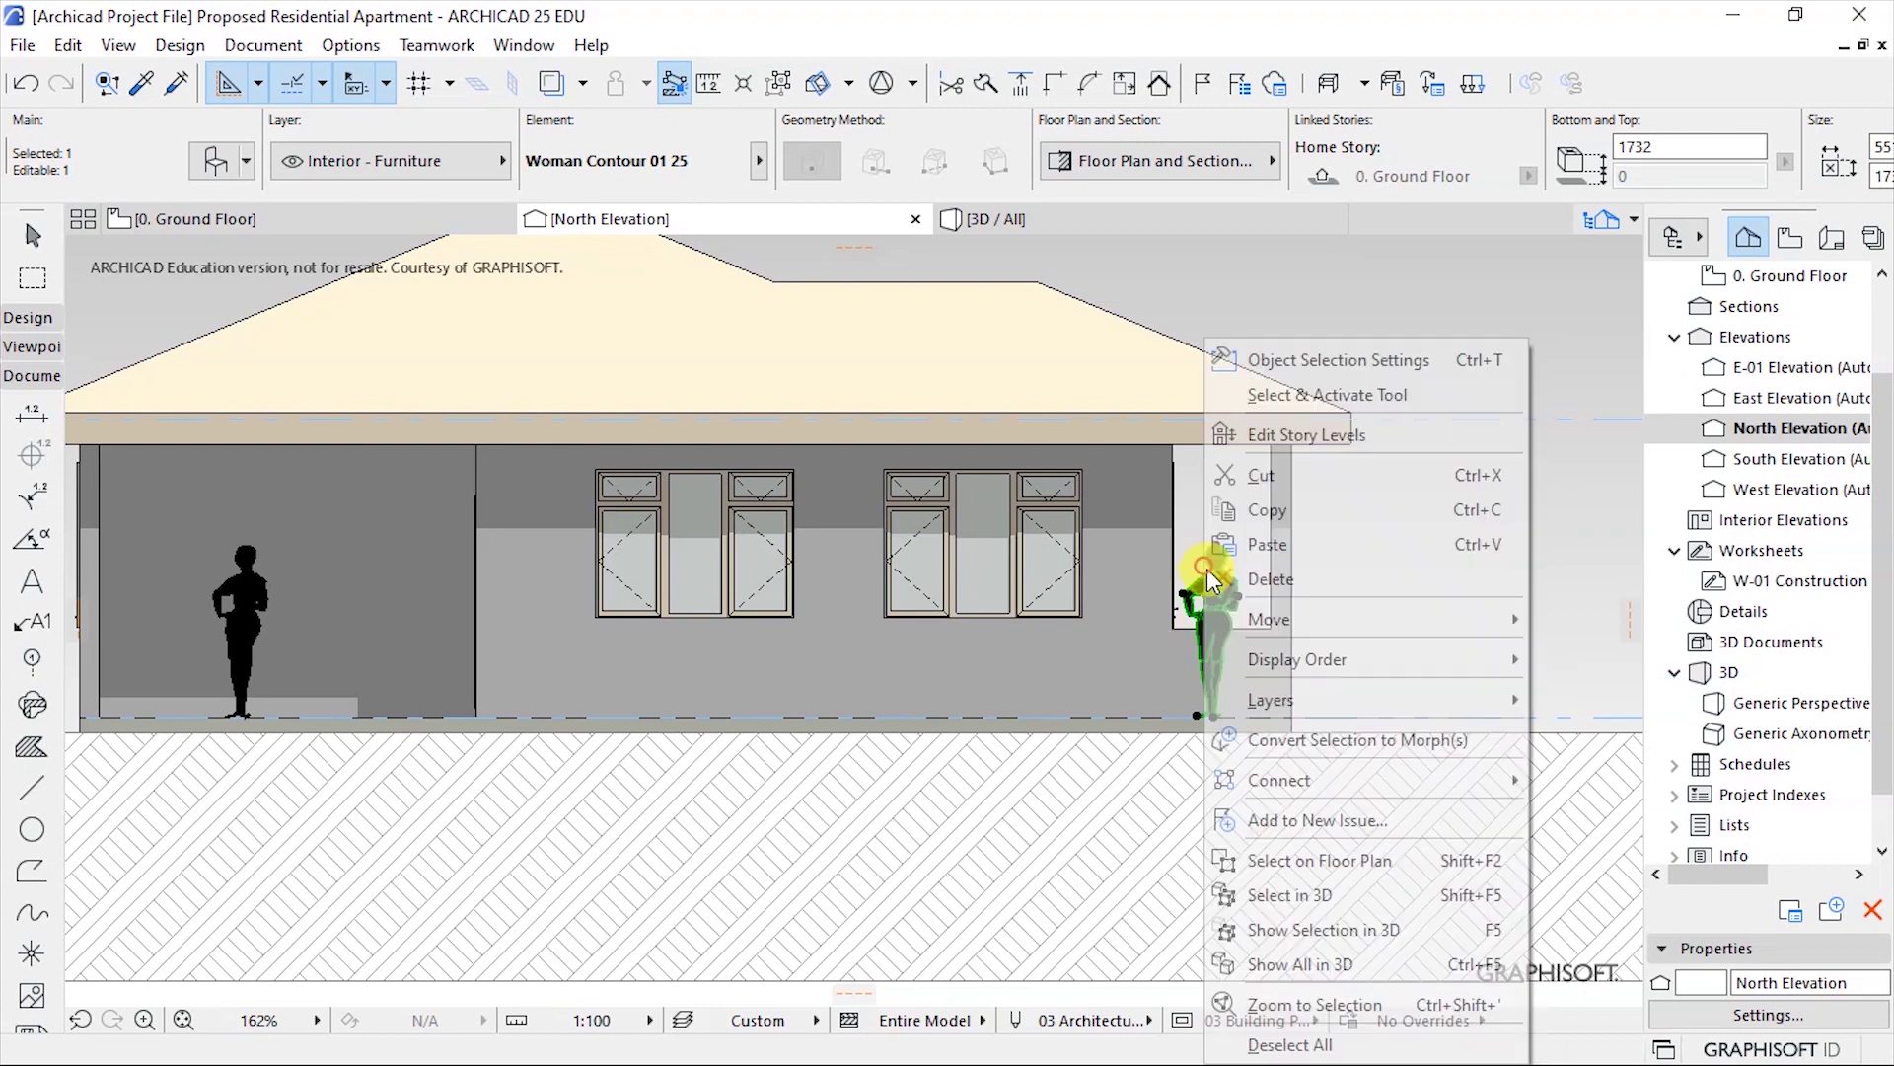
mouse_move(1311, 669)
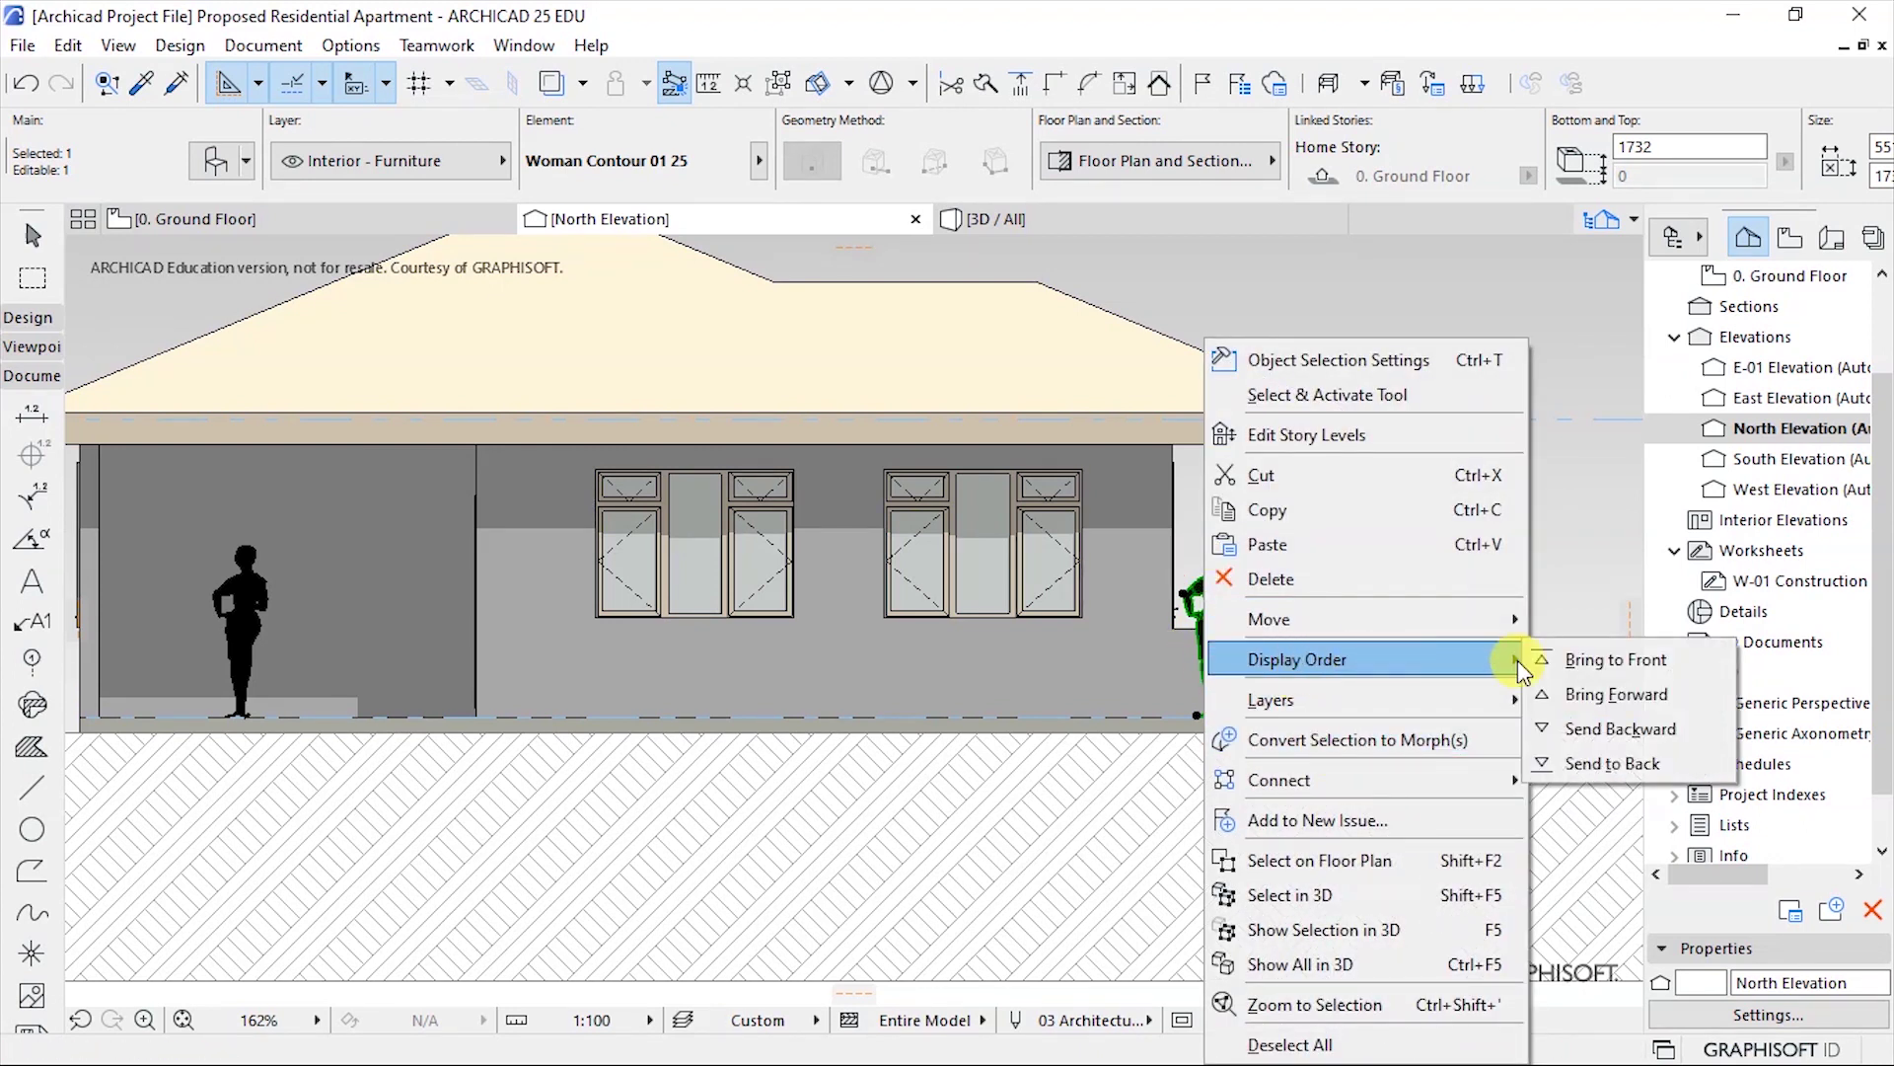
click(1587, 728)
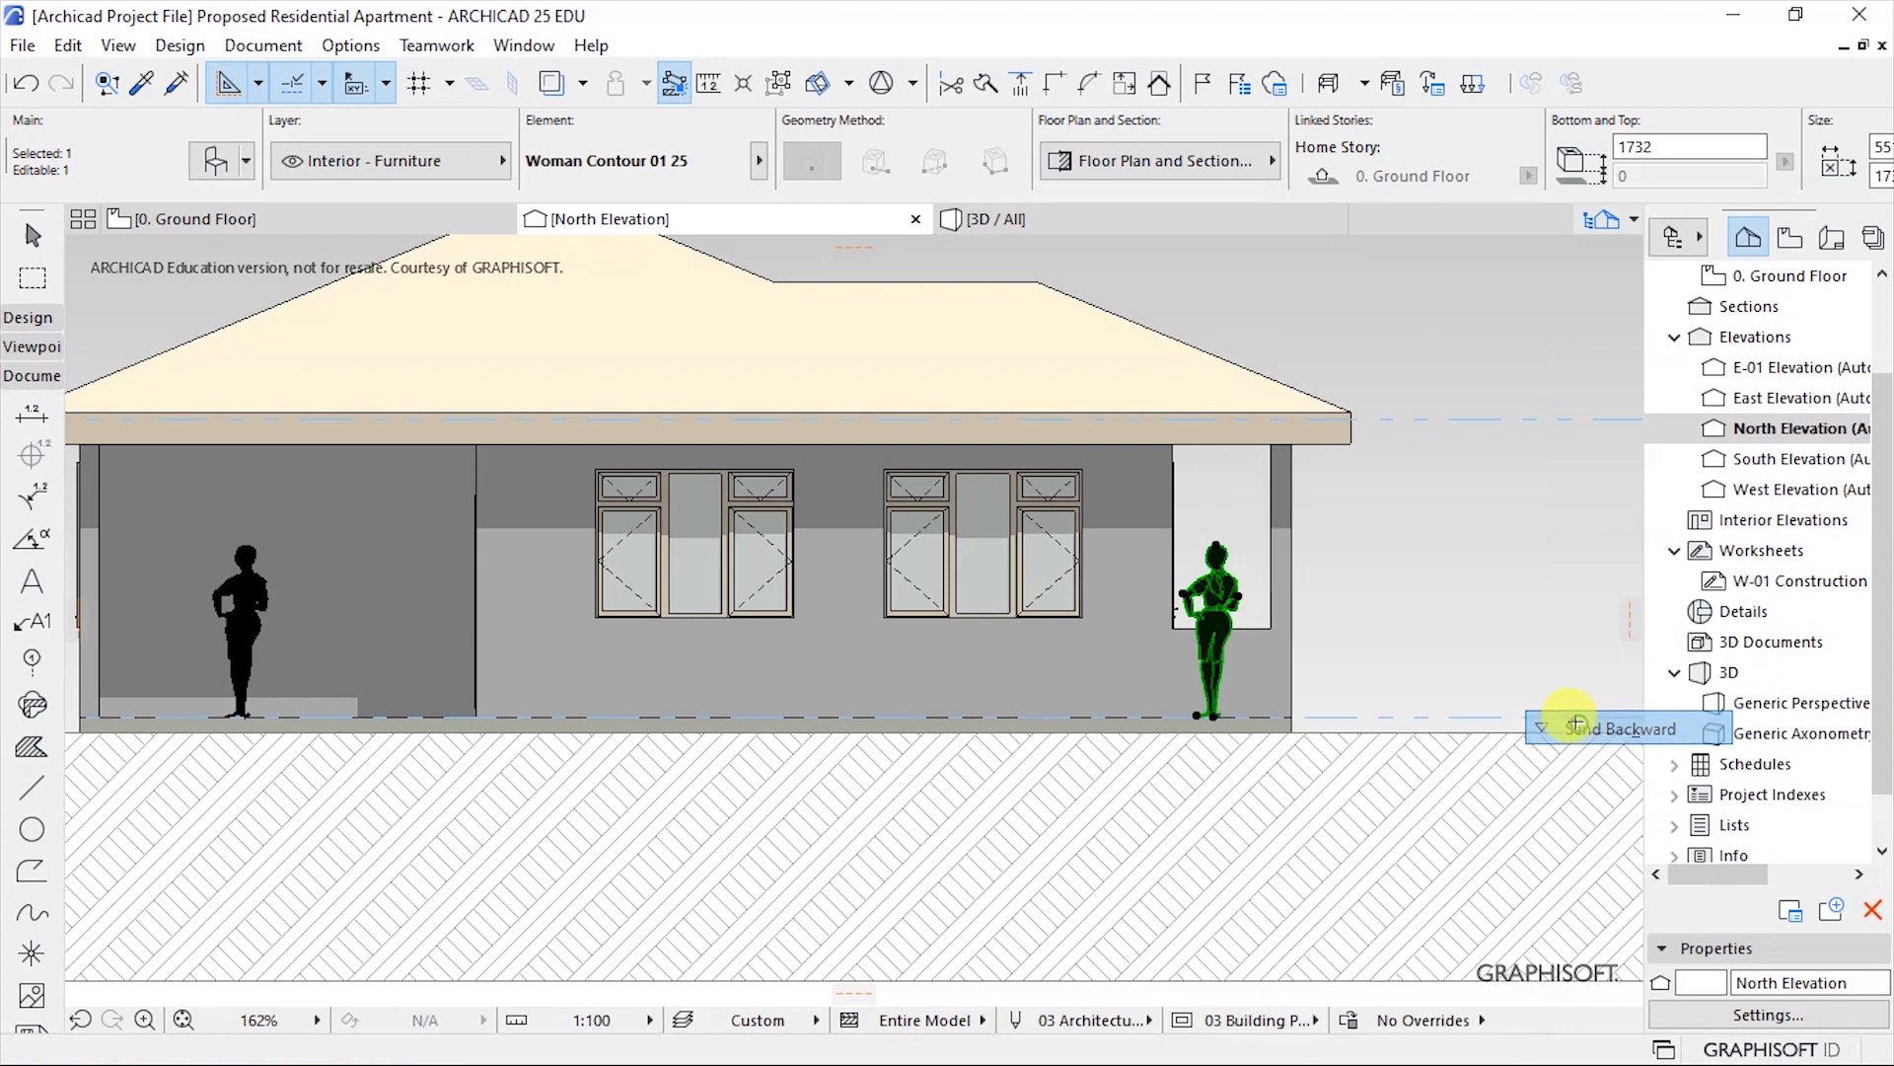
click(1209, 506)
Send the gradient background fill all the way to the back in the display order, and deselect it.
scroll(955, 723, down, 3)
scroll(955, 722, down, 2)
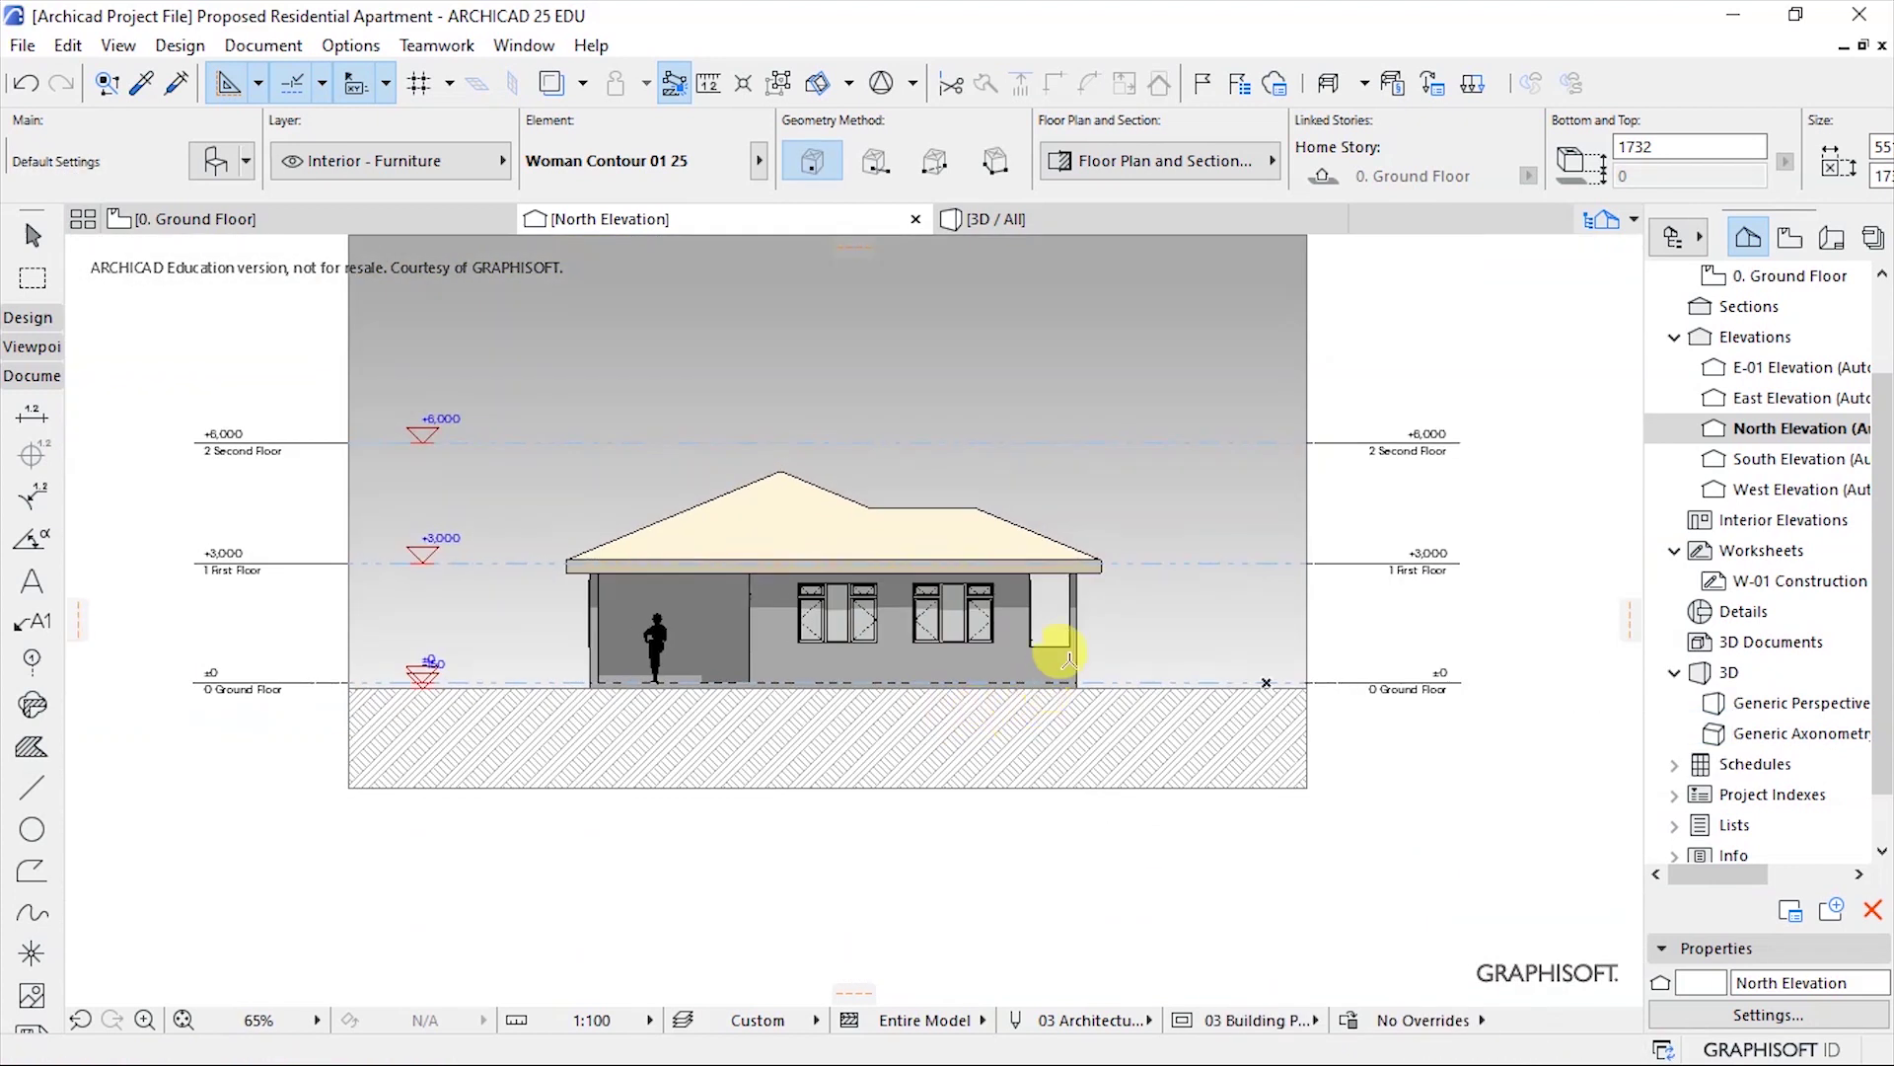
right_click(1147, 649)
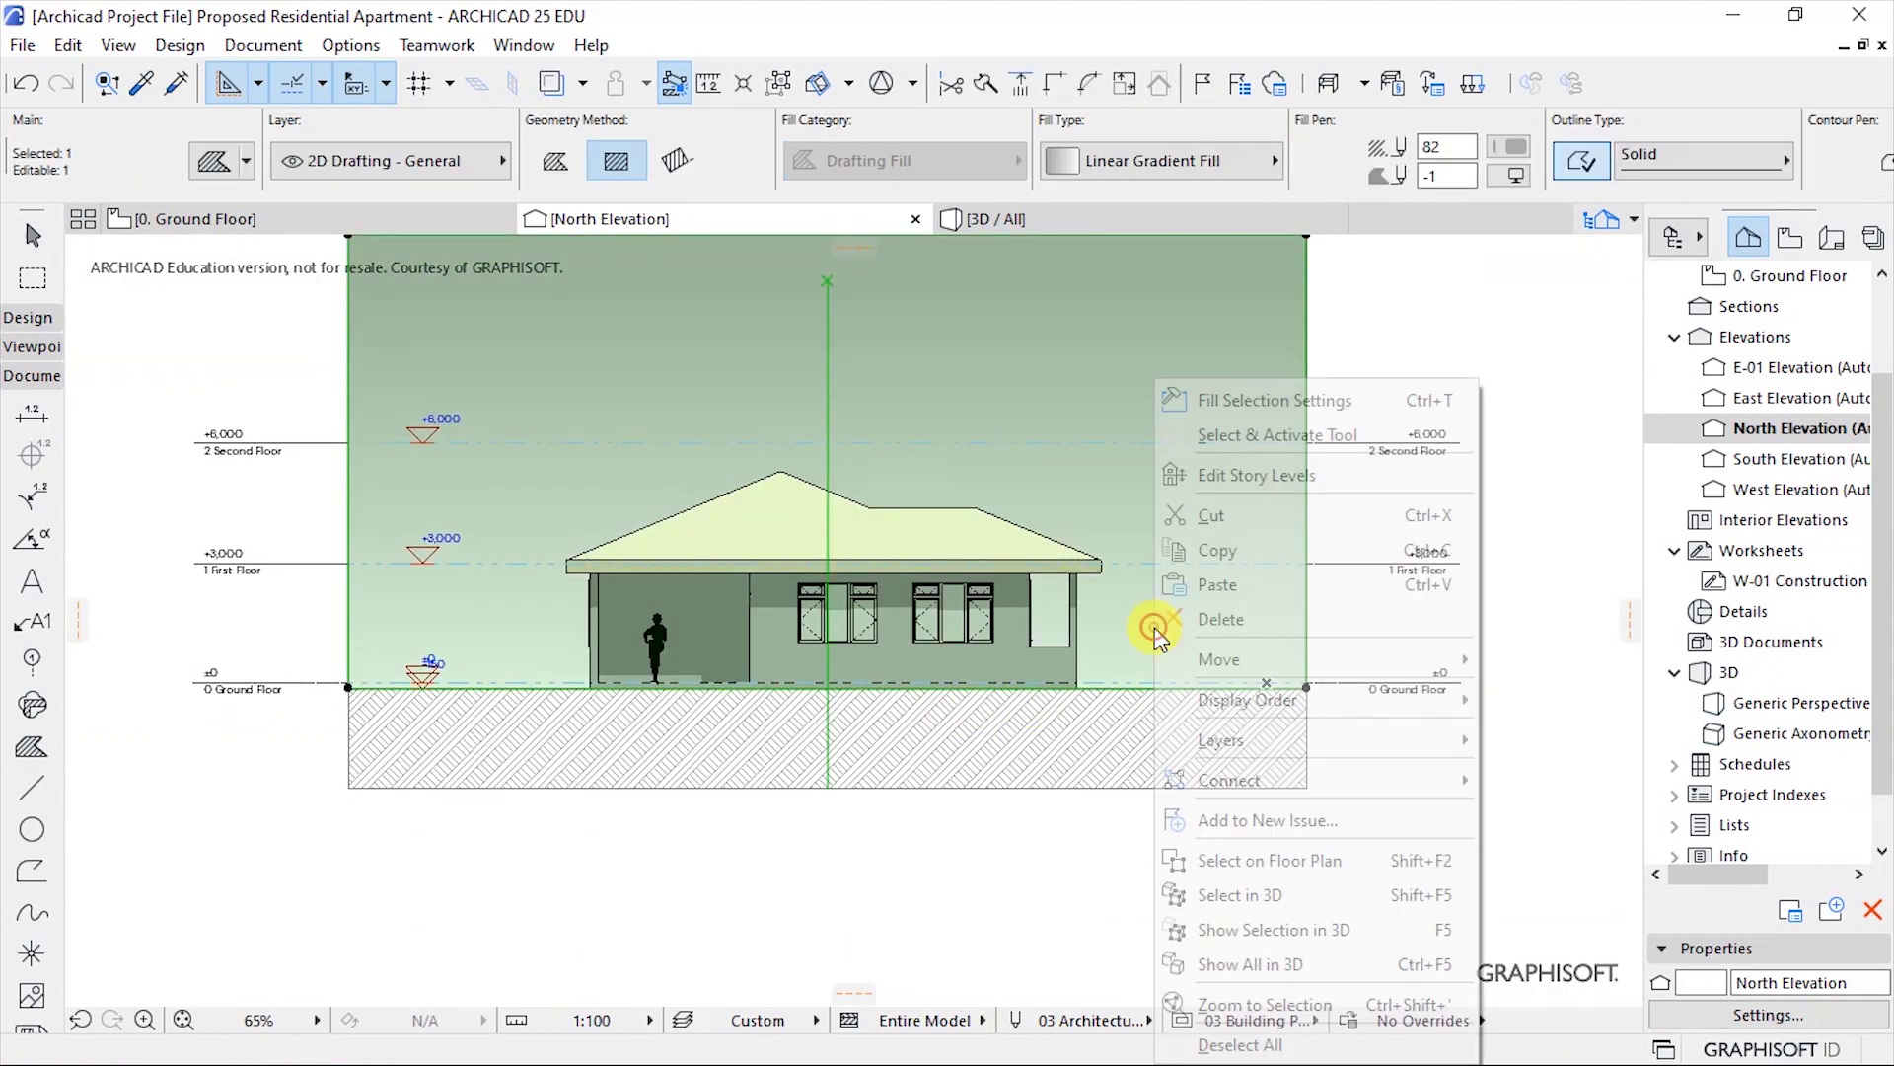
click(1247, 699)
click(1552, 799)
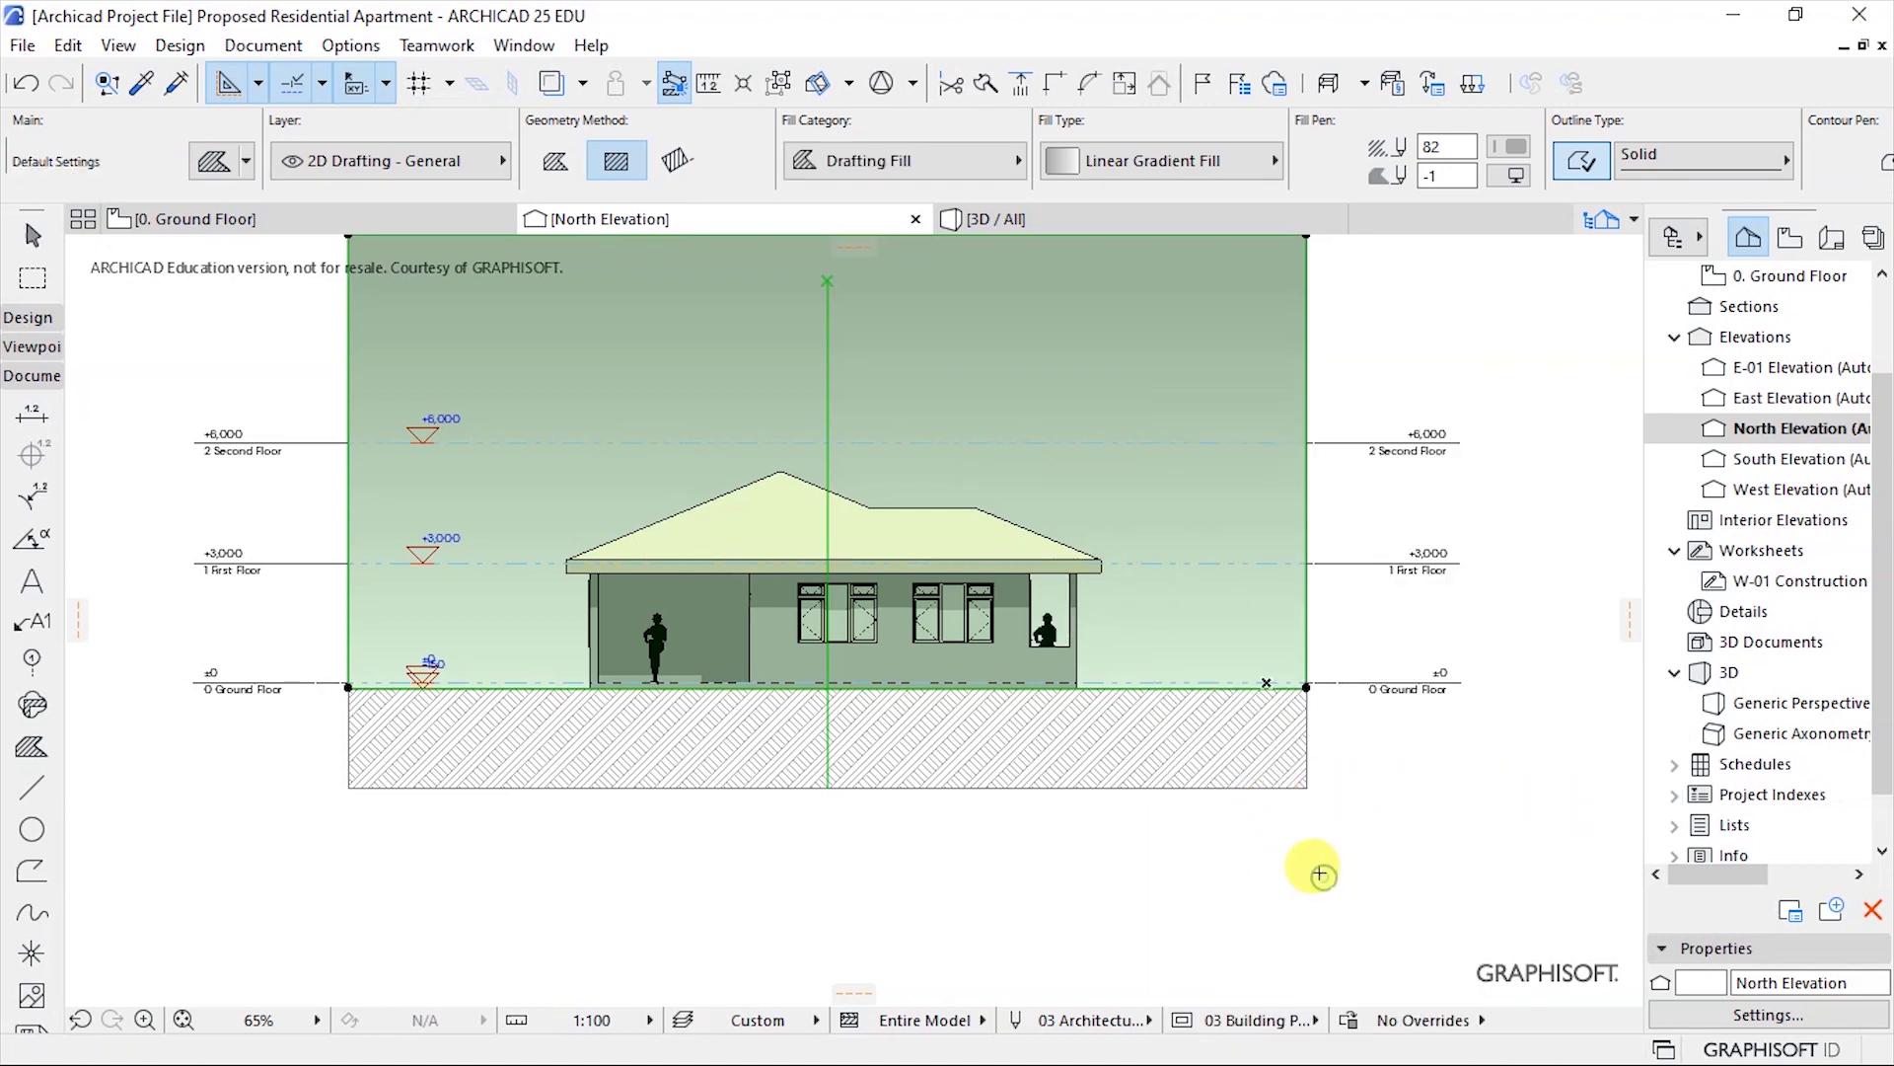
key(Escape)
scroll(901, 494, up, 2)
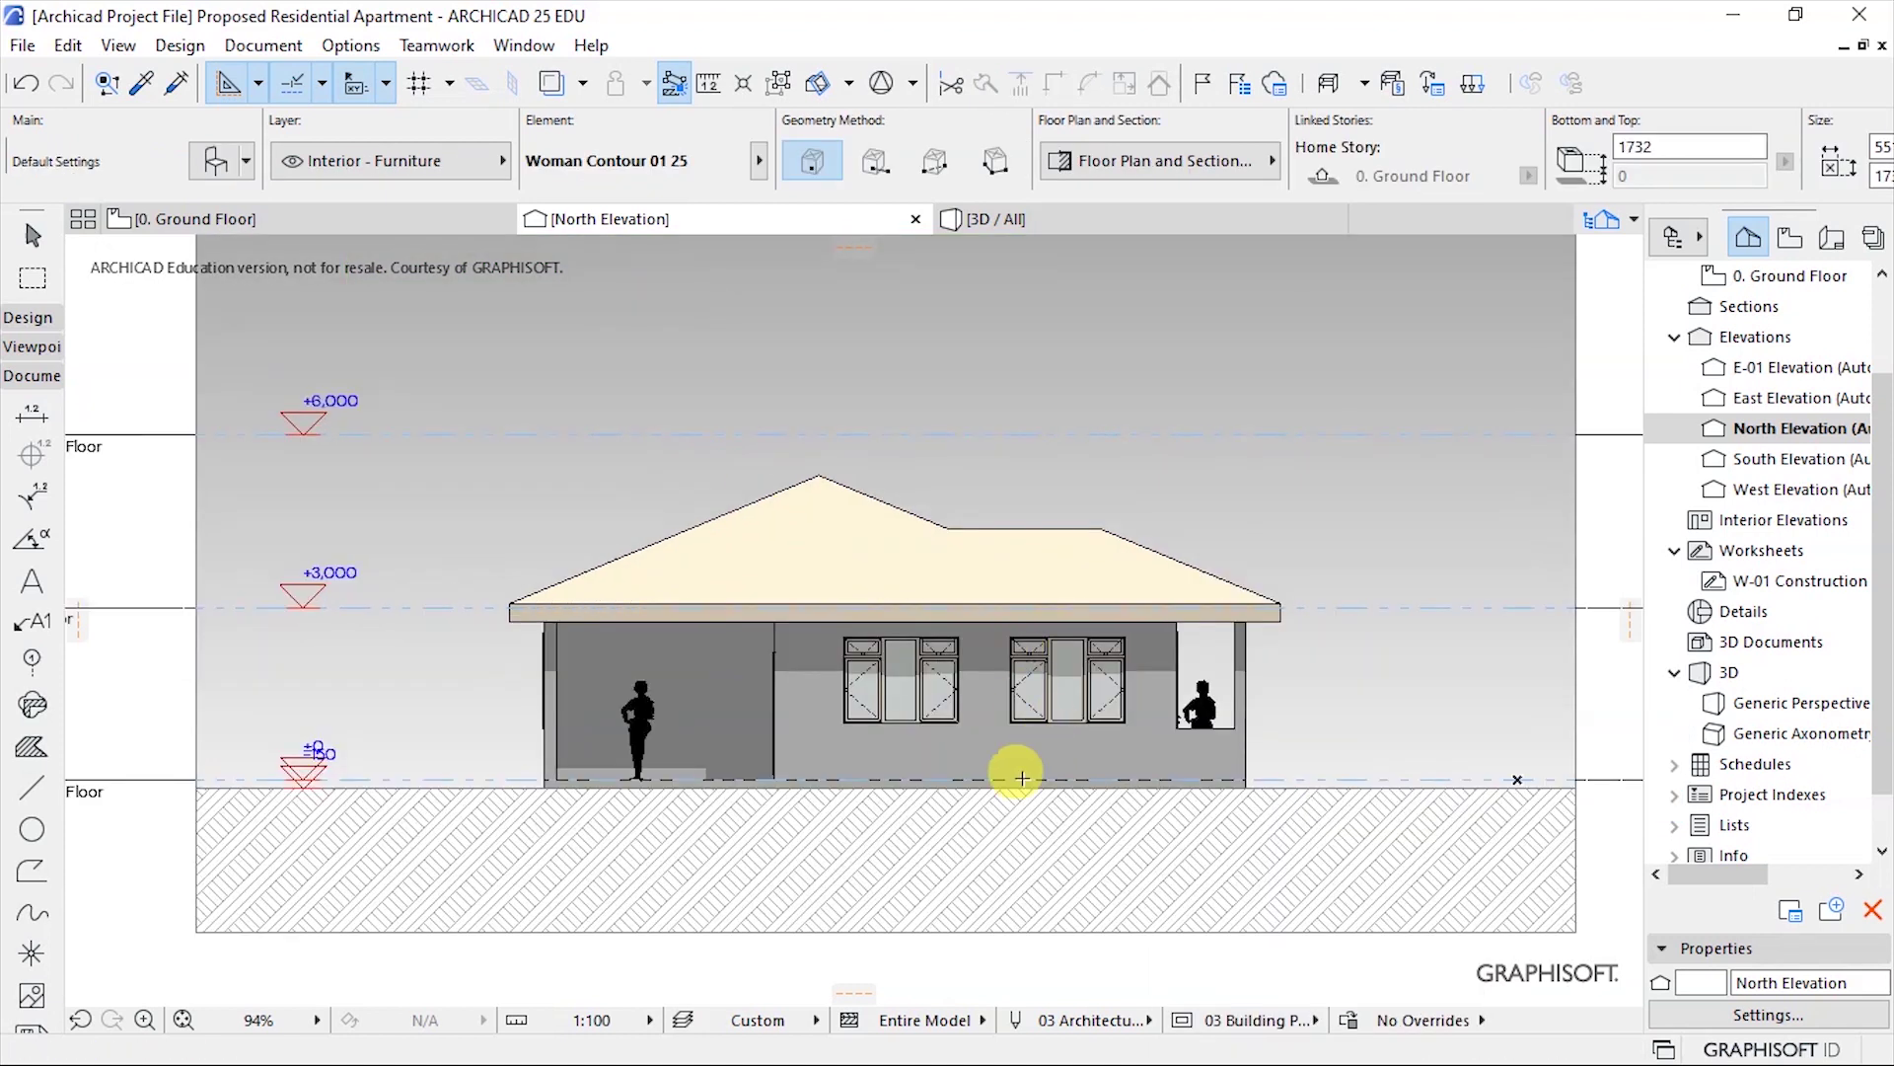
scroll(974, 853, down, 1)
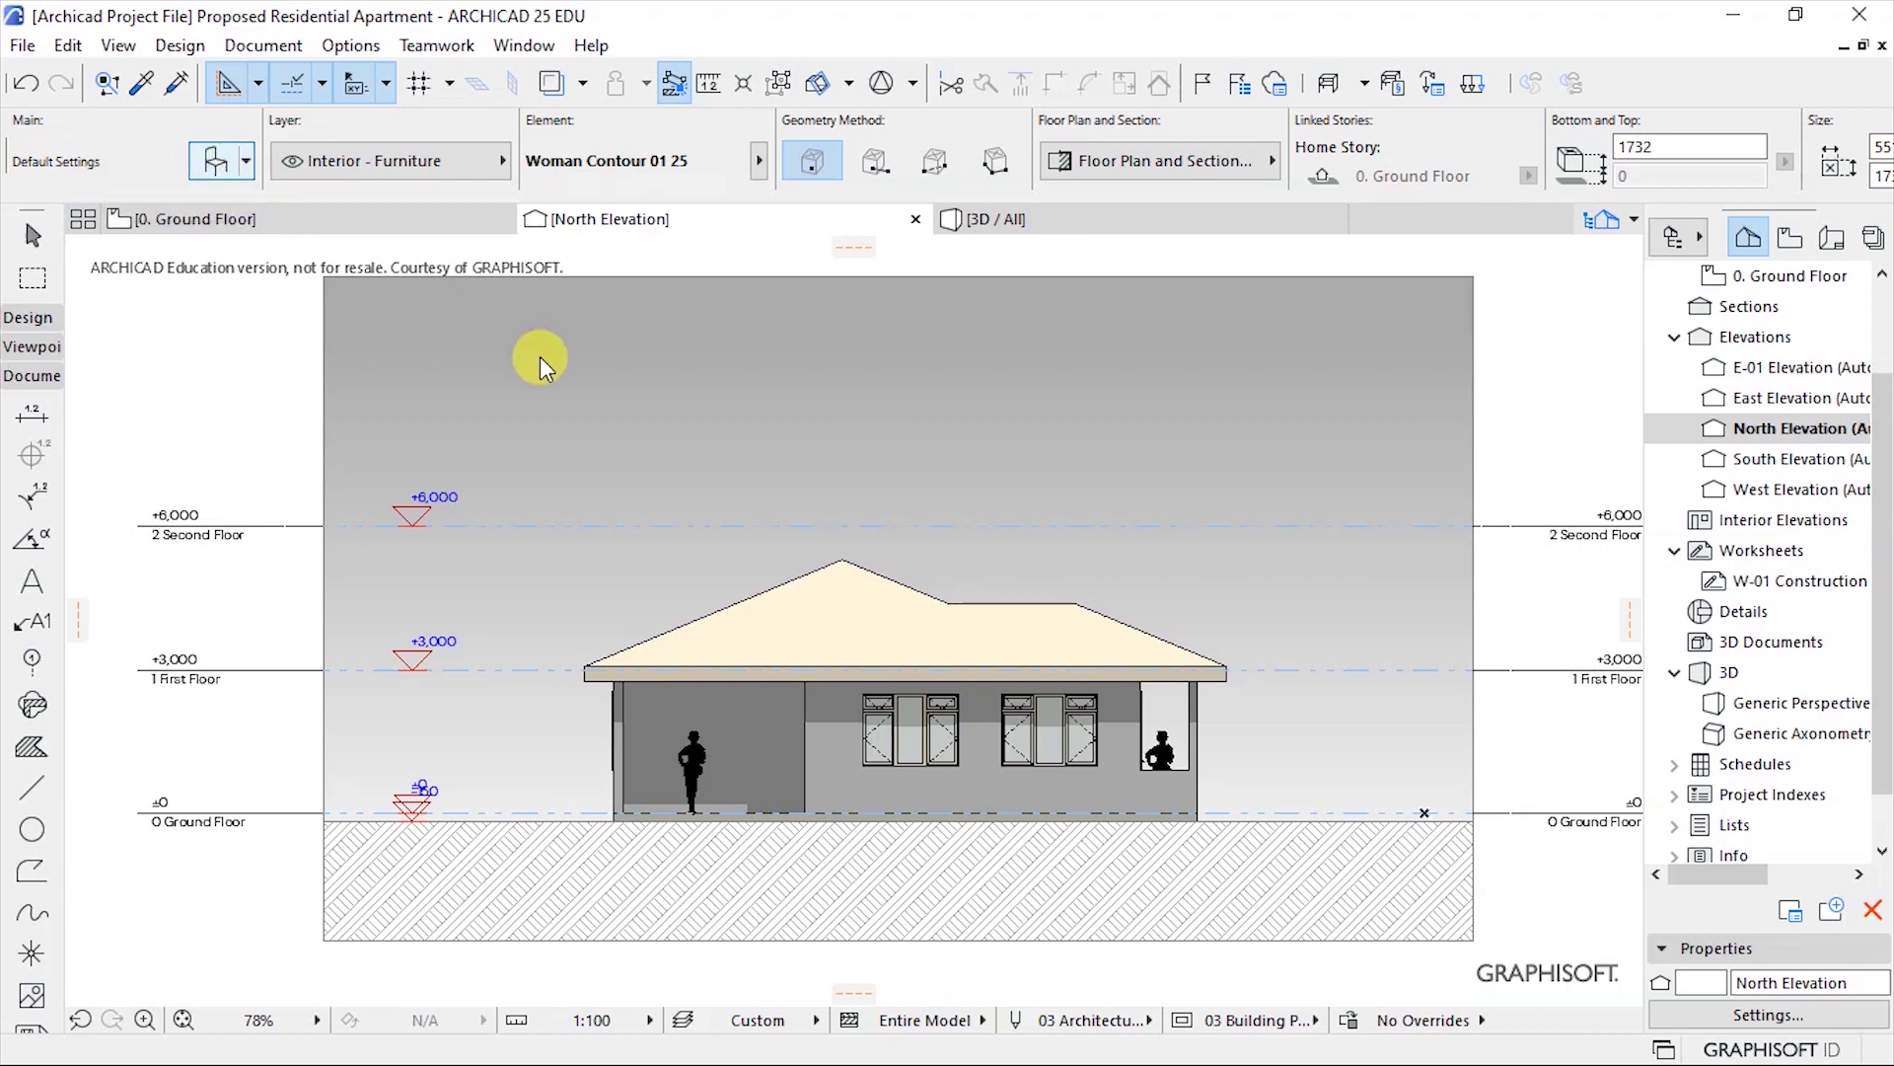
Open the default object settings and search the library for "tree".
key(ctrl+t)
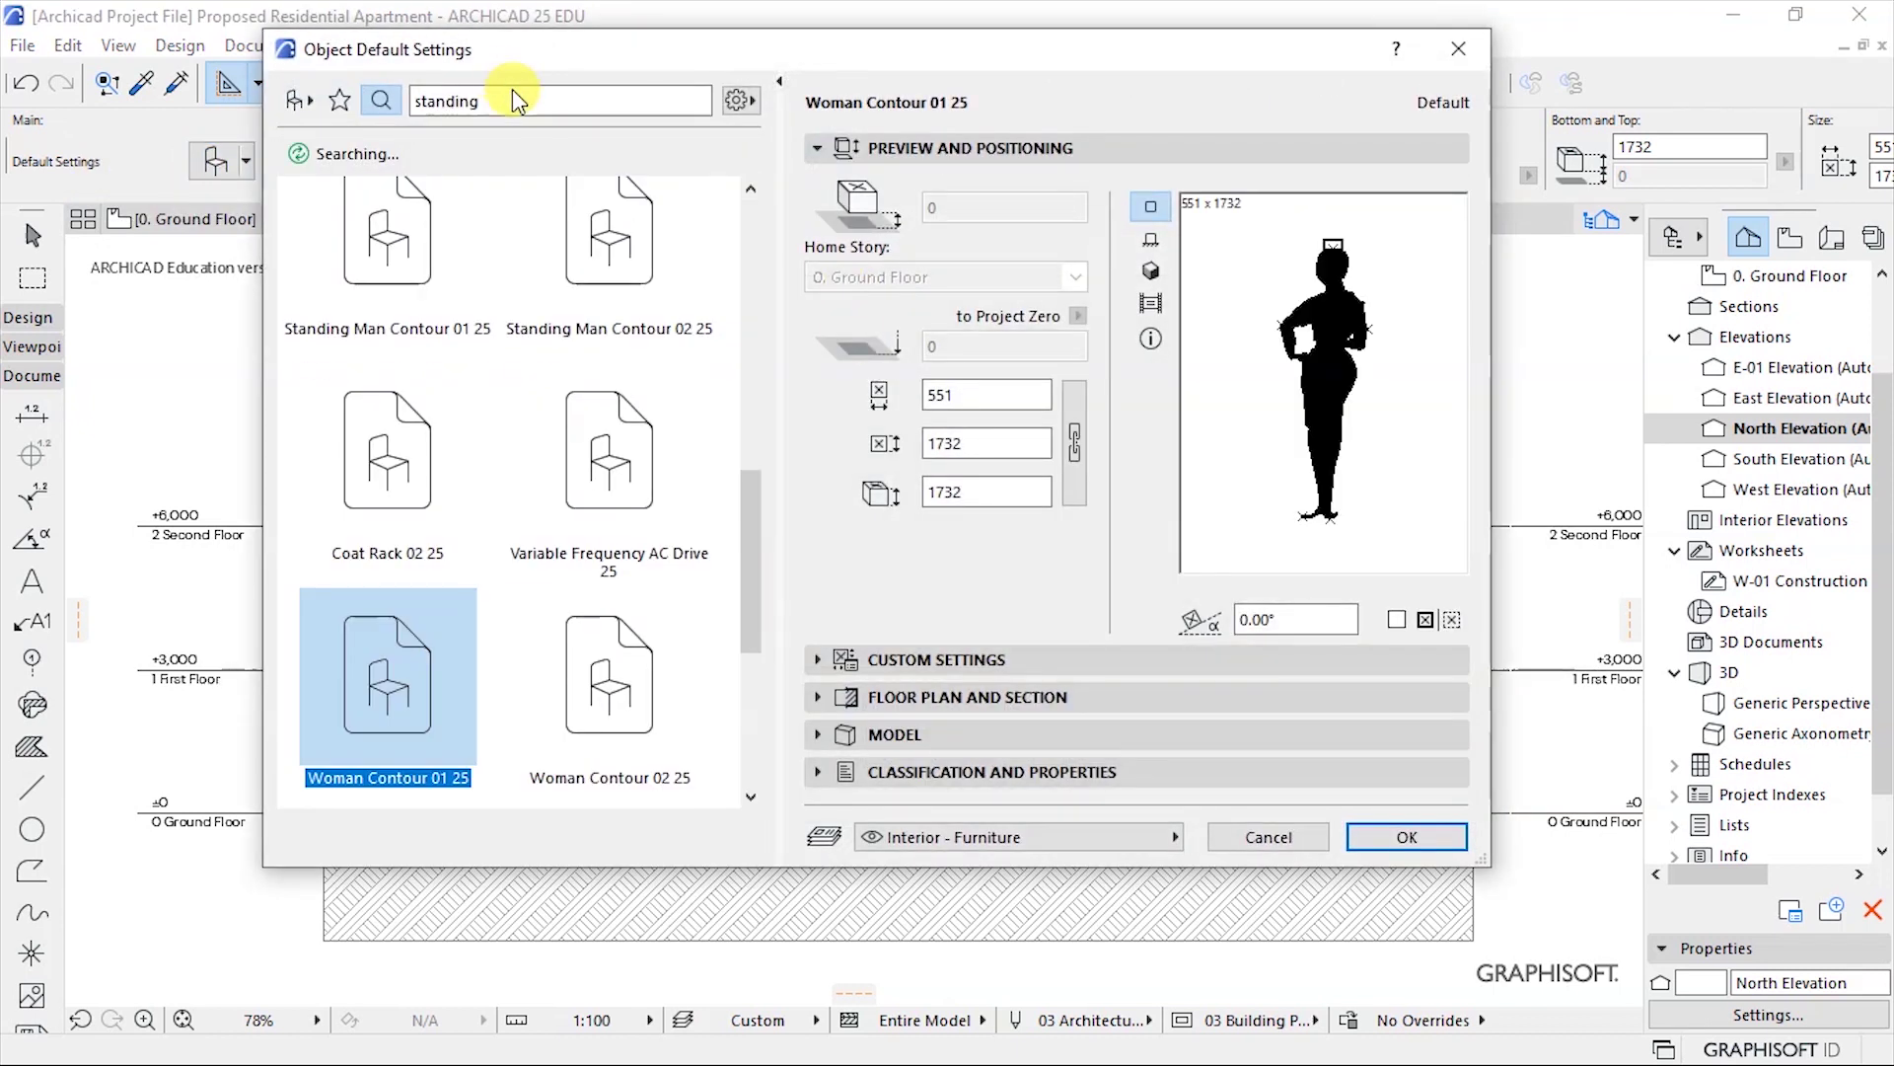
double_click(512, 99)
text(tree)
Examine the 2D representation options of Pine Tree Model 25 and Tree Model Simple 1 25.
click(405, 553)
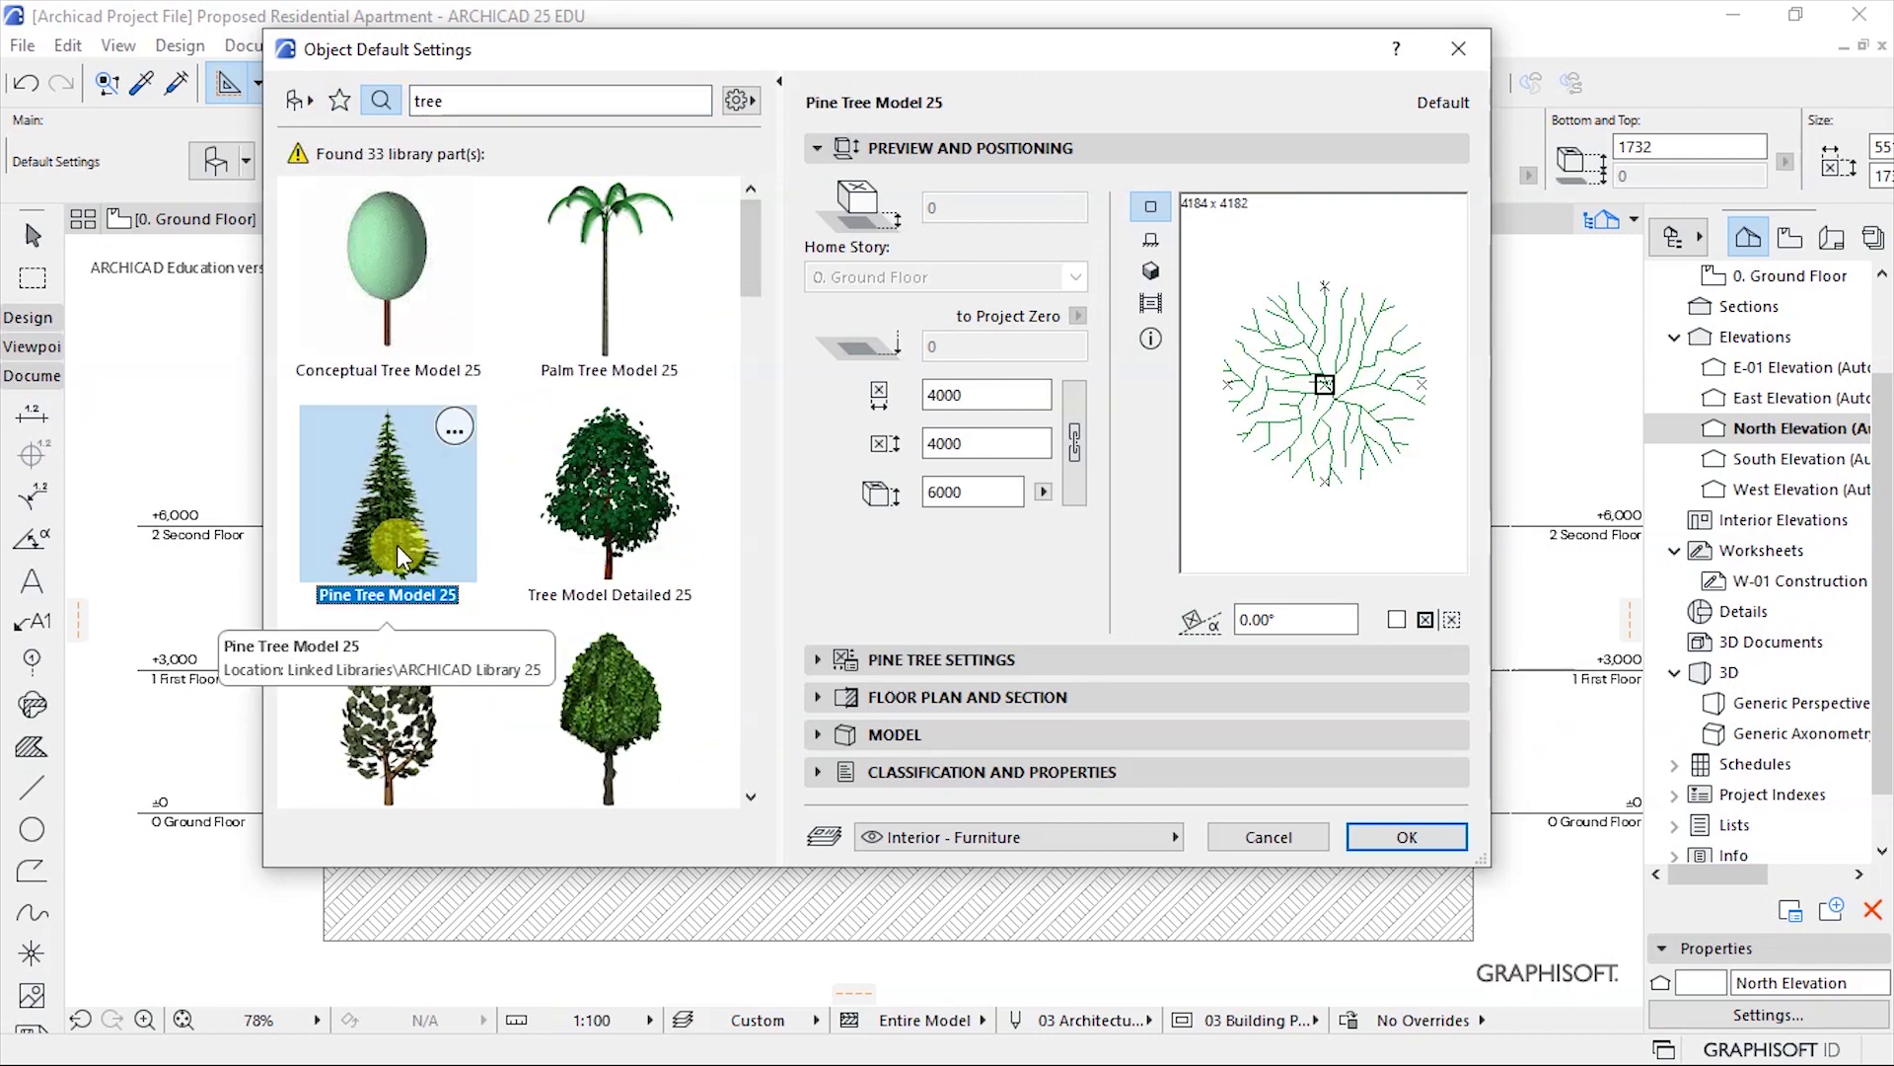
click(938, 659)
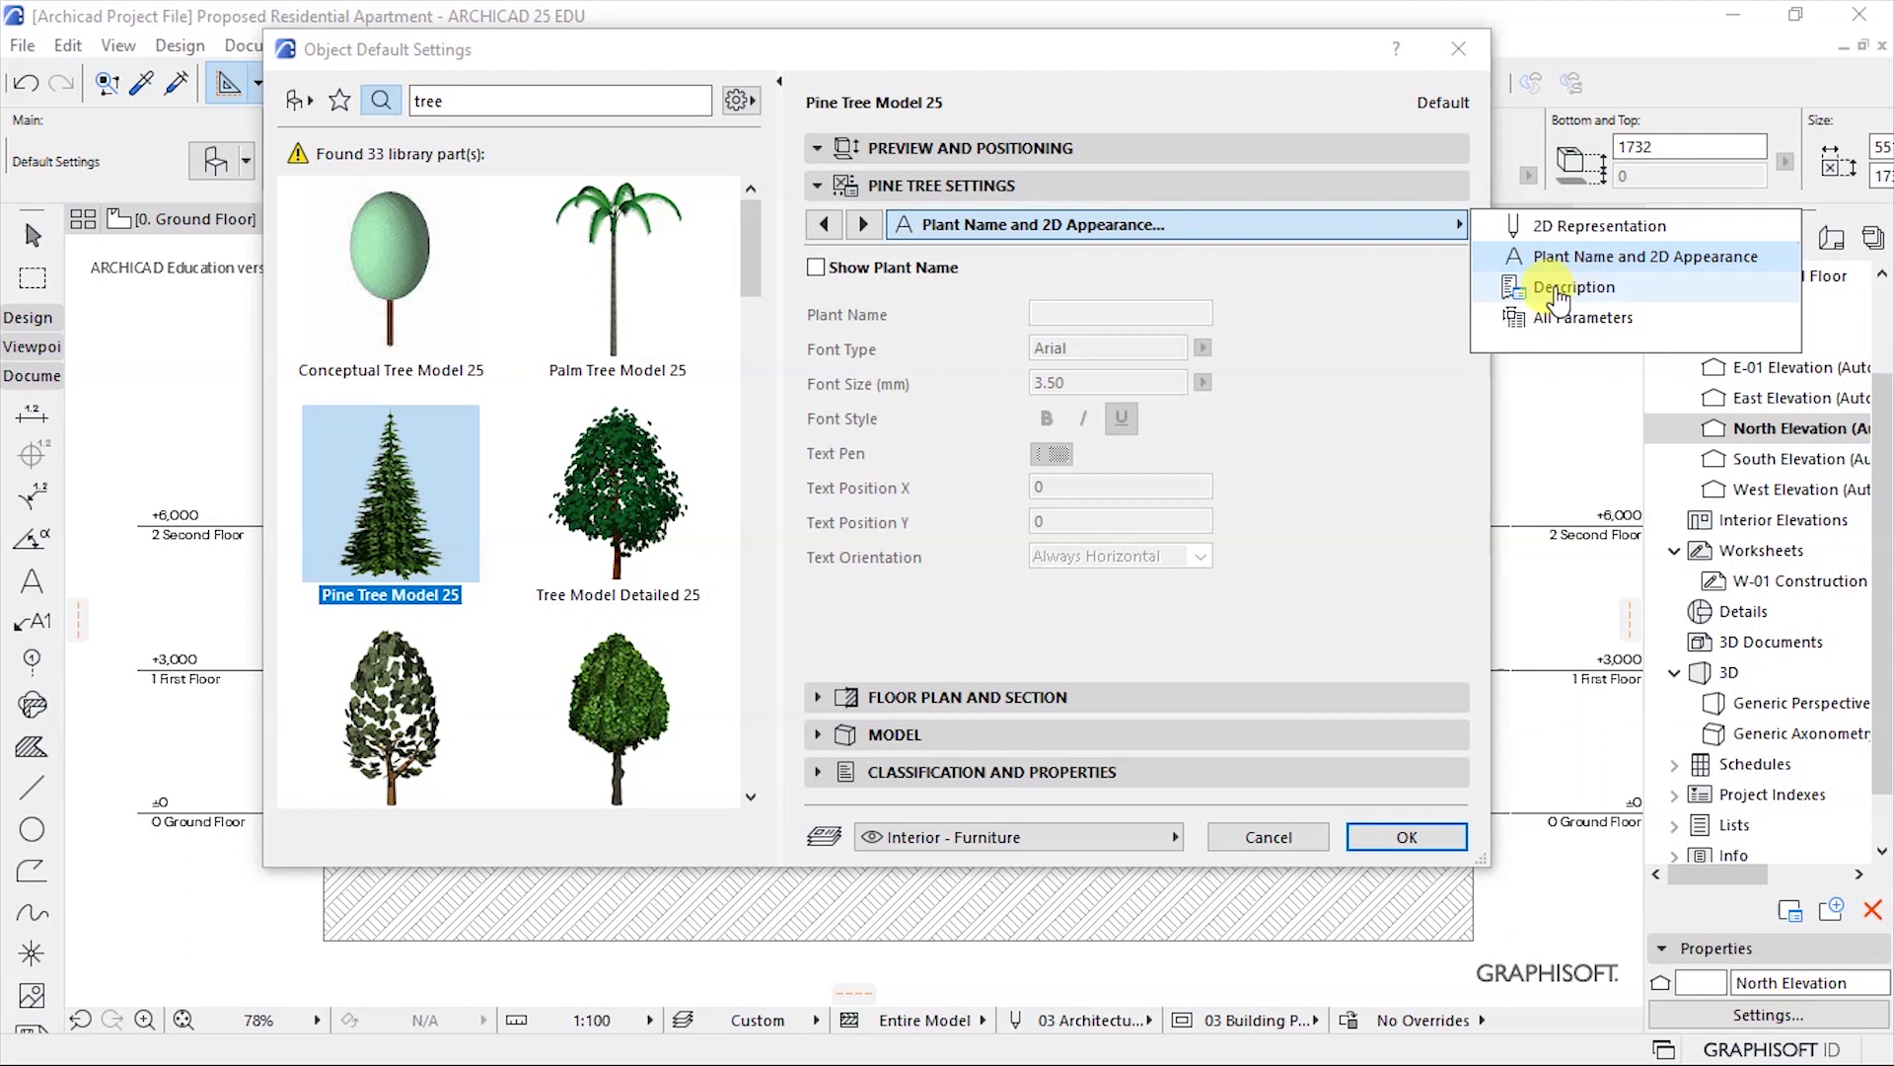
click(1108, 222)
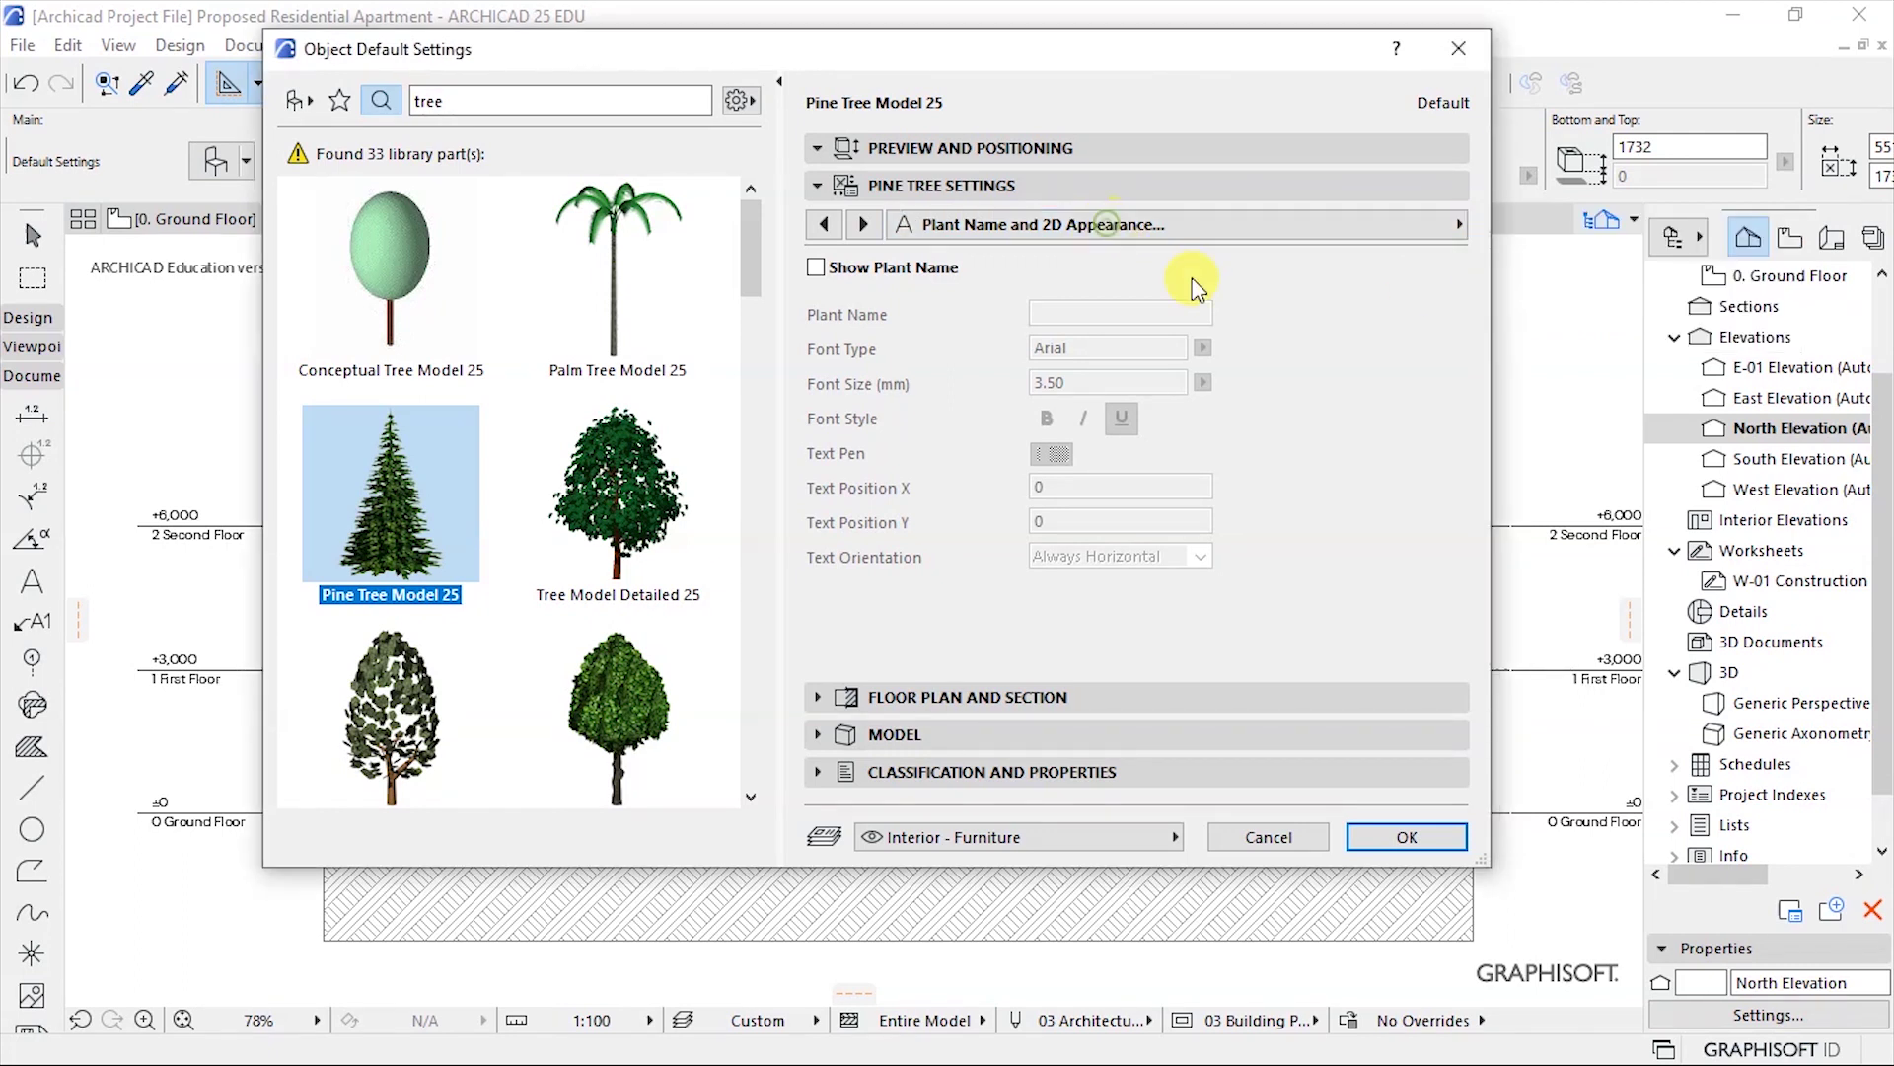
click(1452, 221)
click(1589, 225)
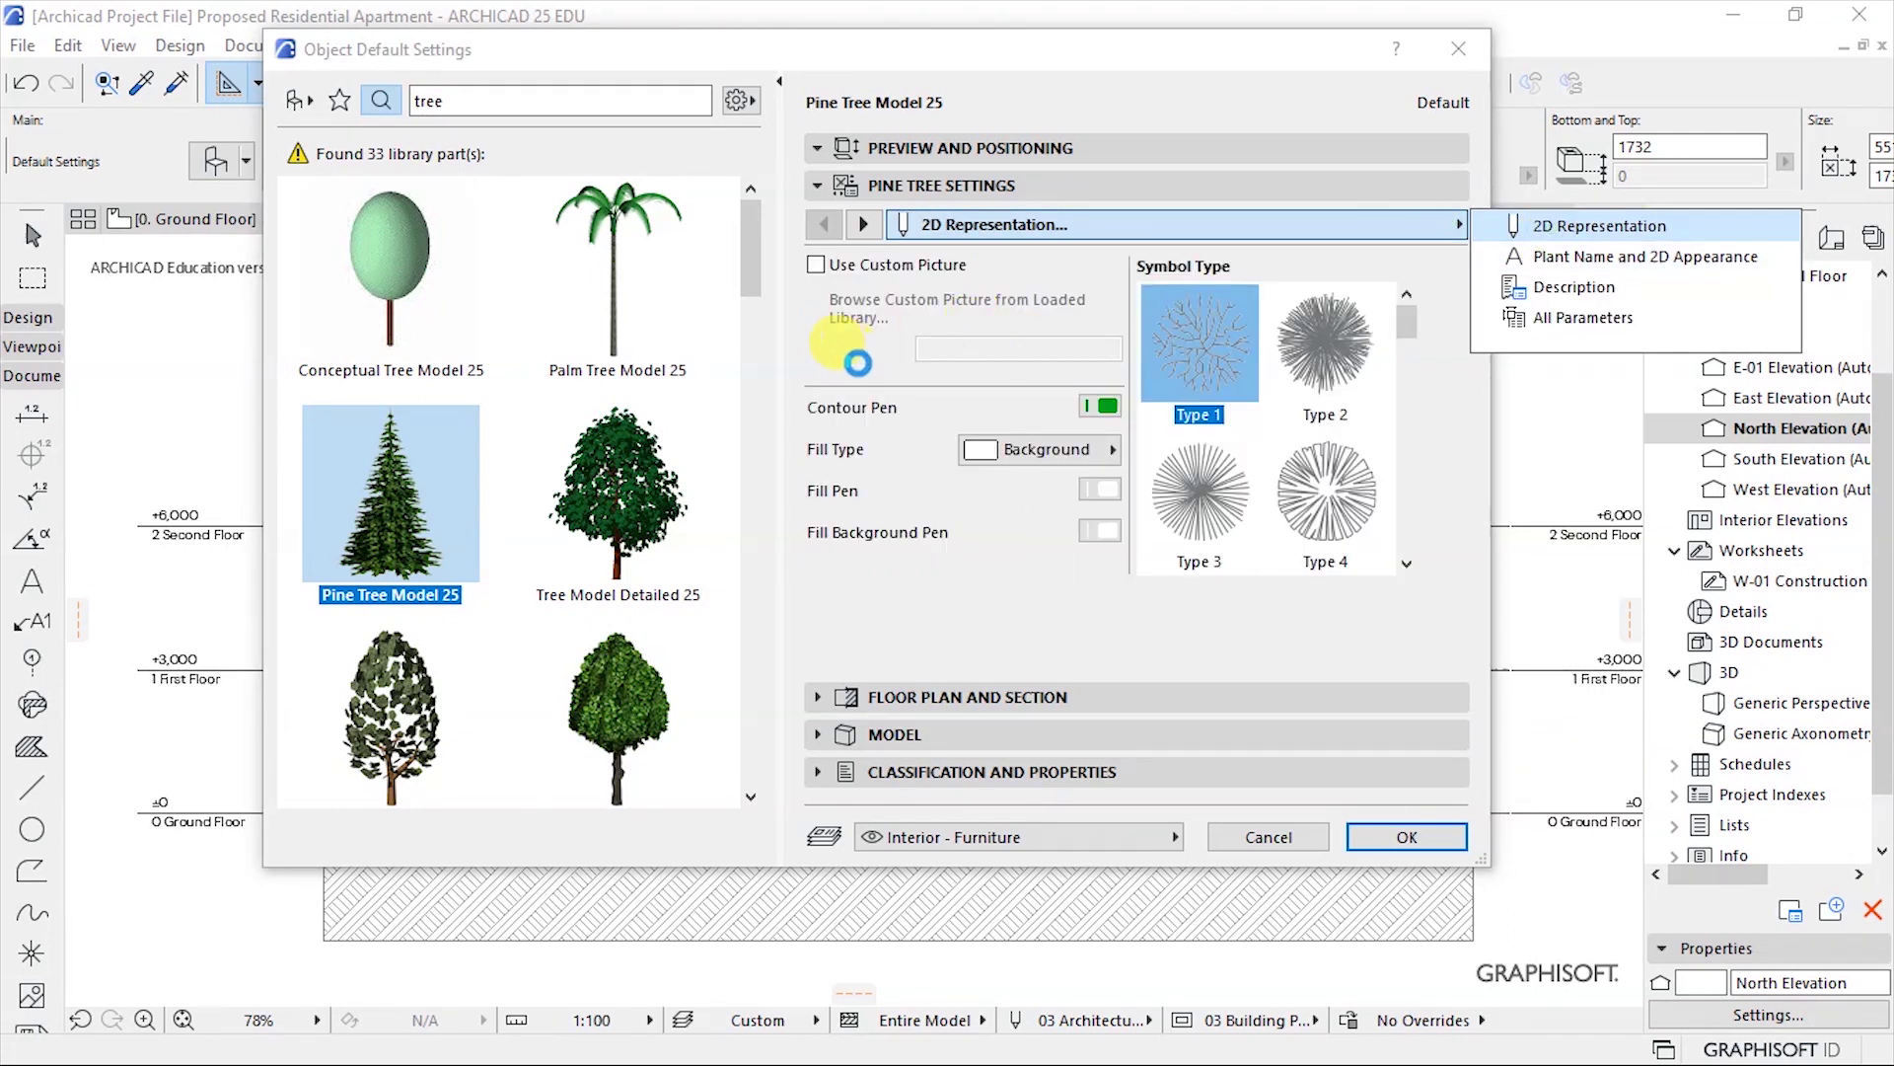
click(410, 708)
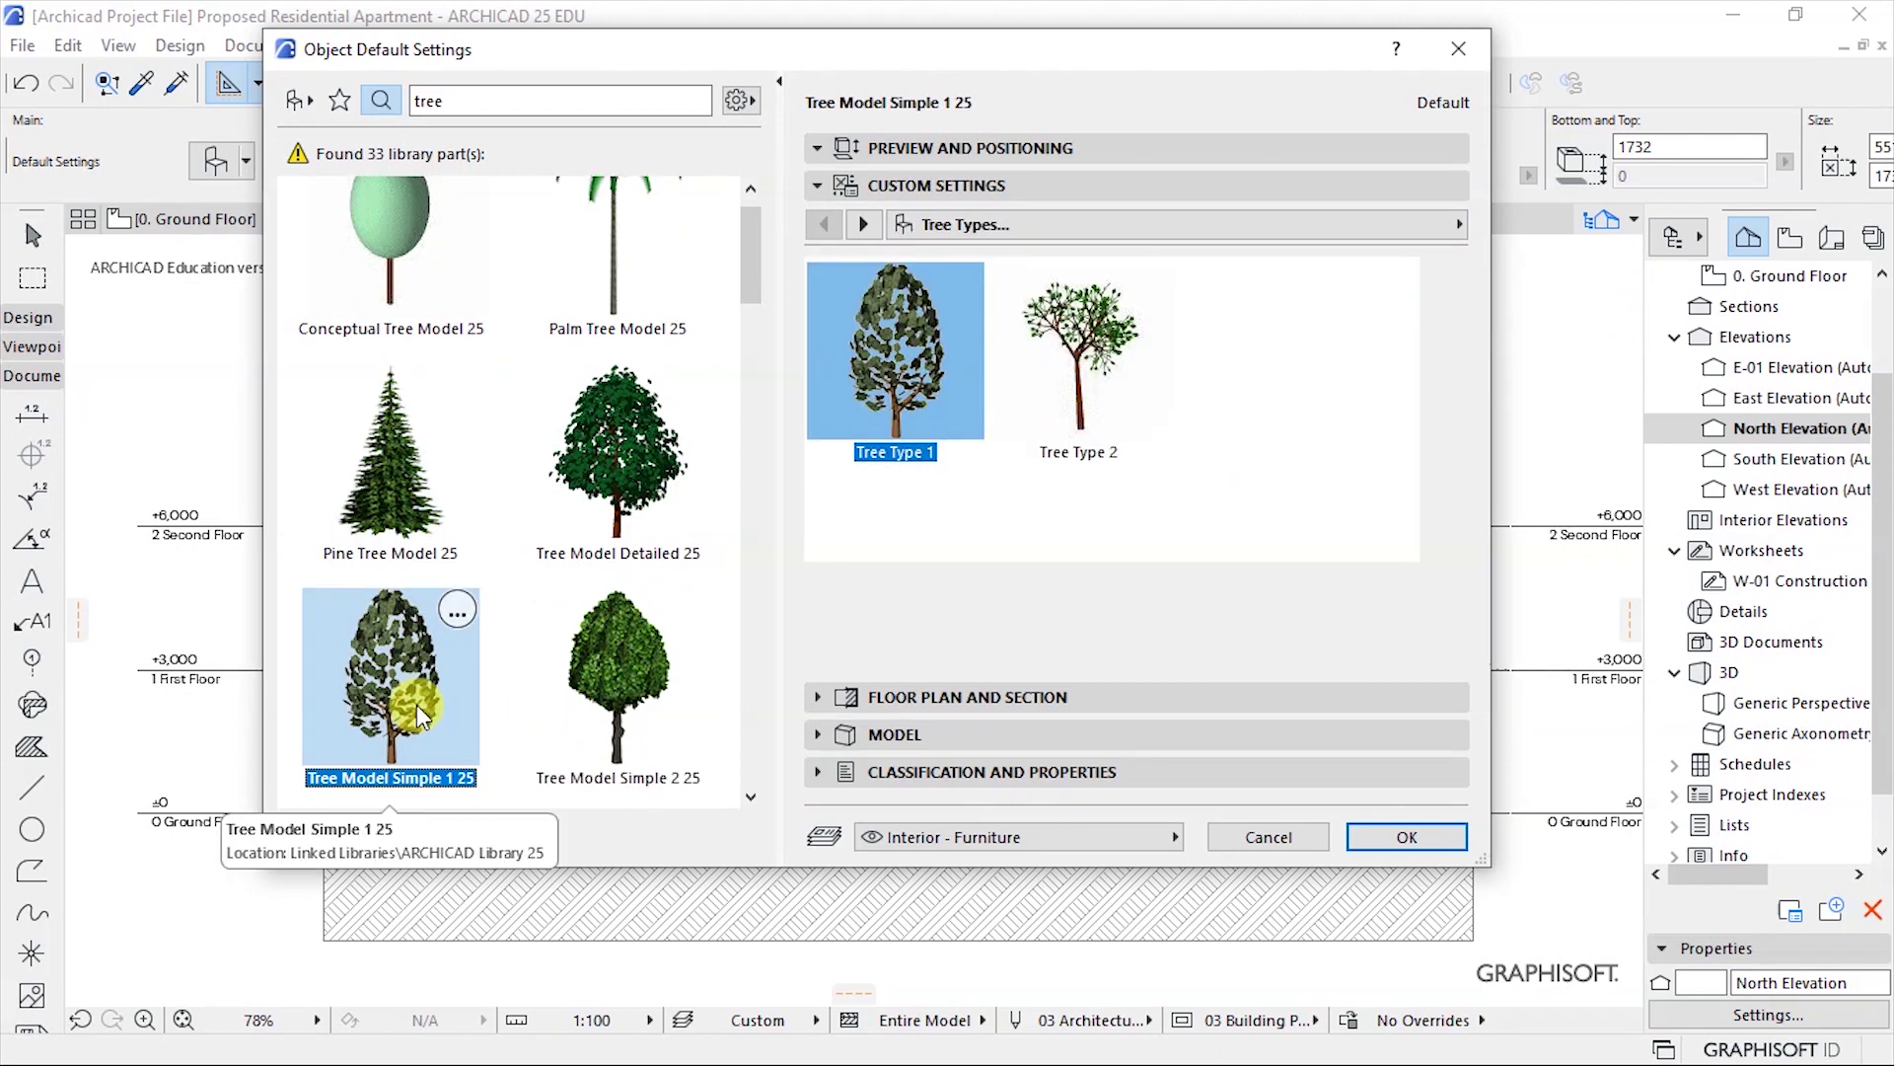
click(1003, 186)
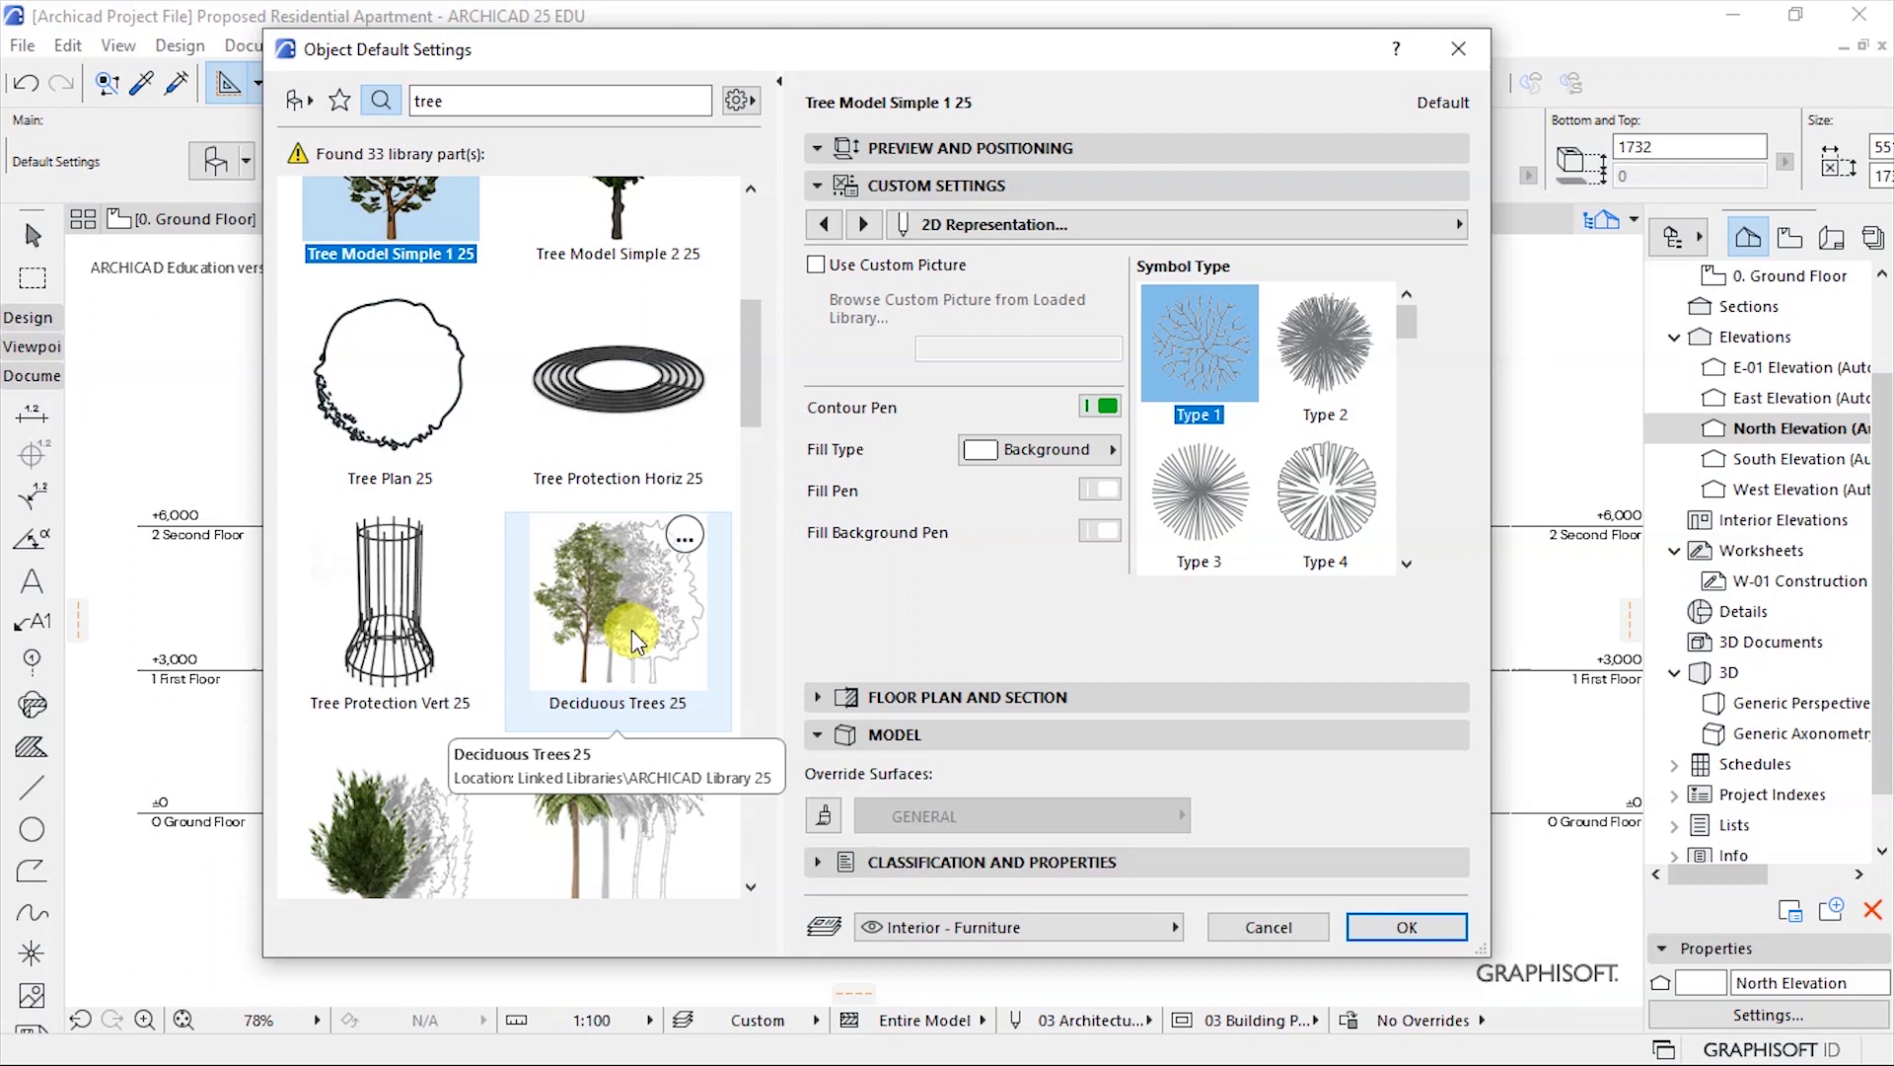
Choose Deciduous Trees 25 as the default object and set its 2D view type to Symbolic Side View.
click(577, 618)
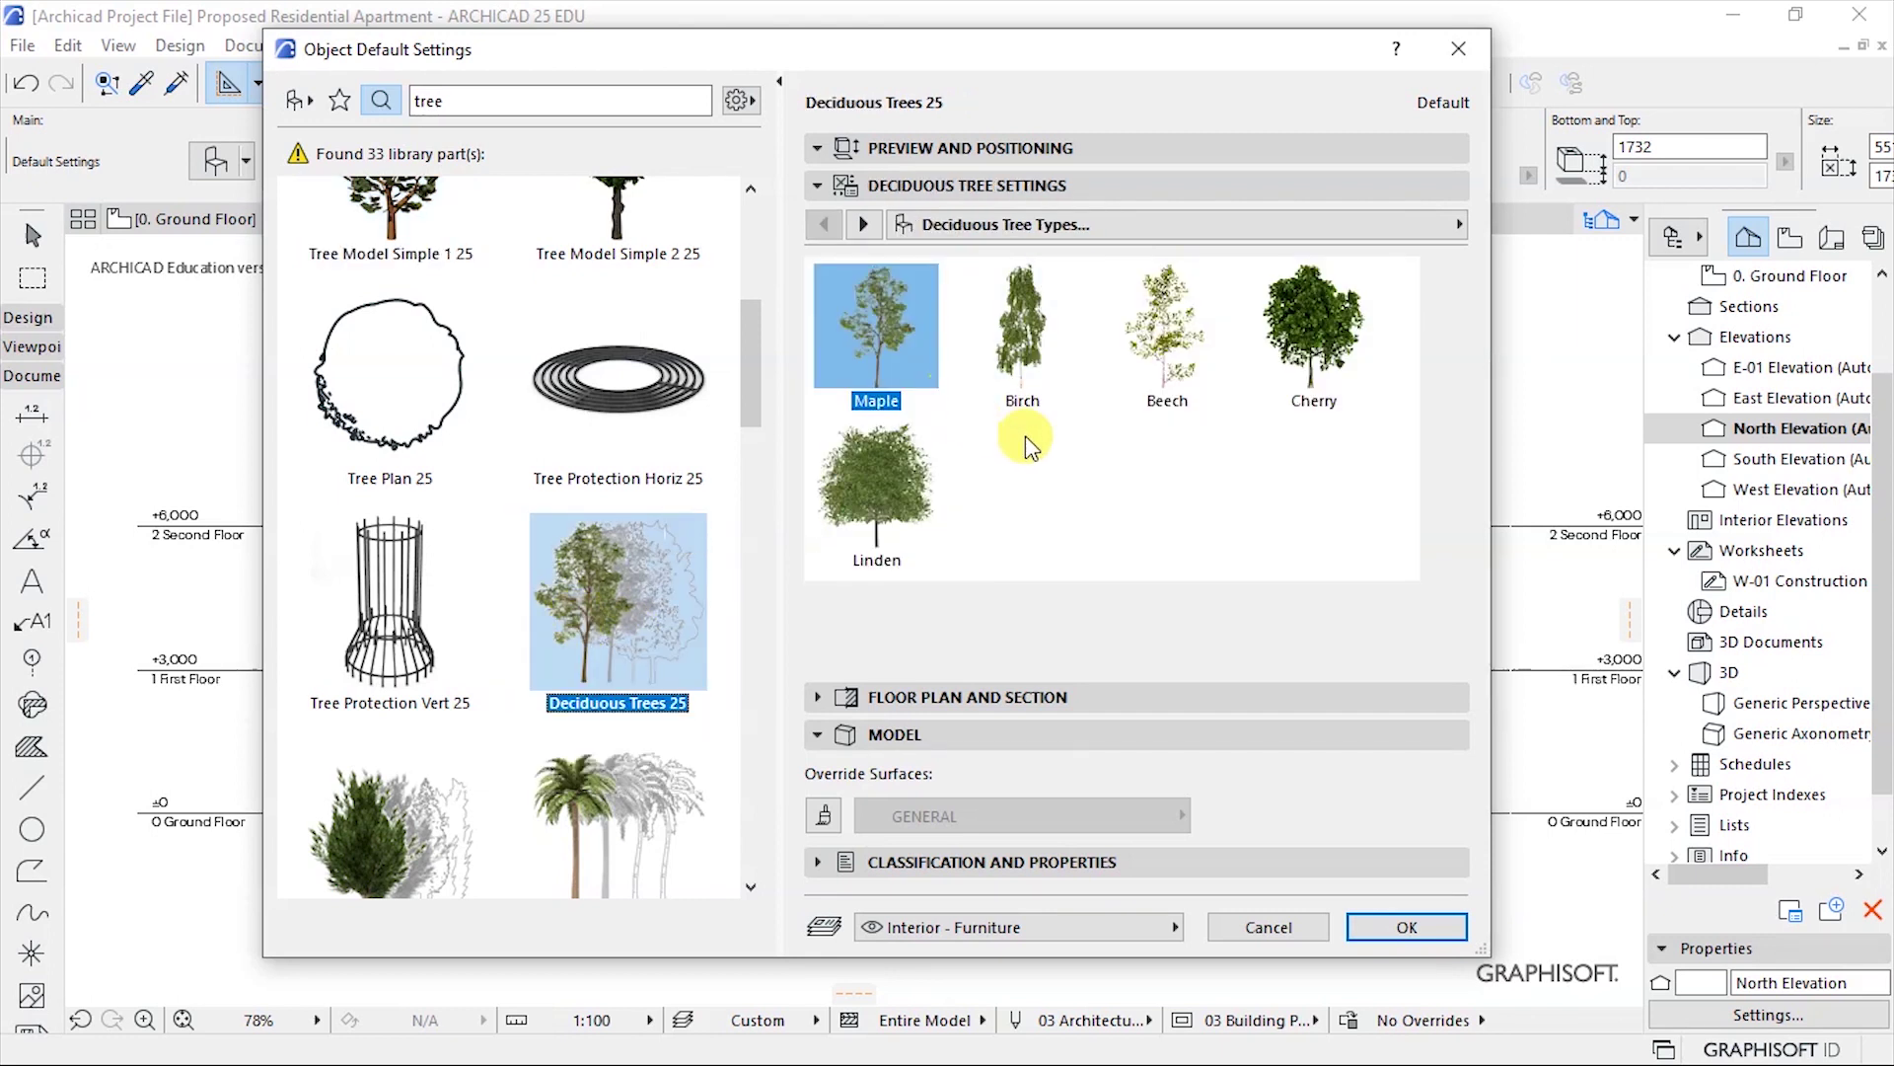
click(981, 148)
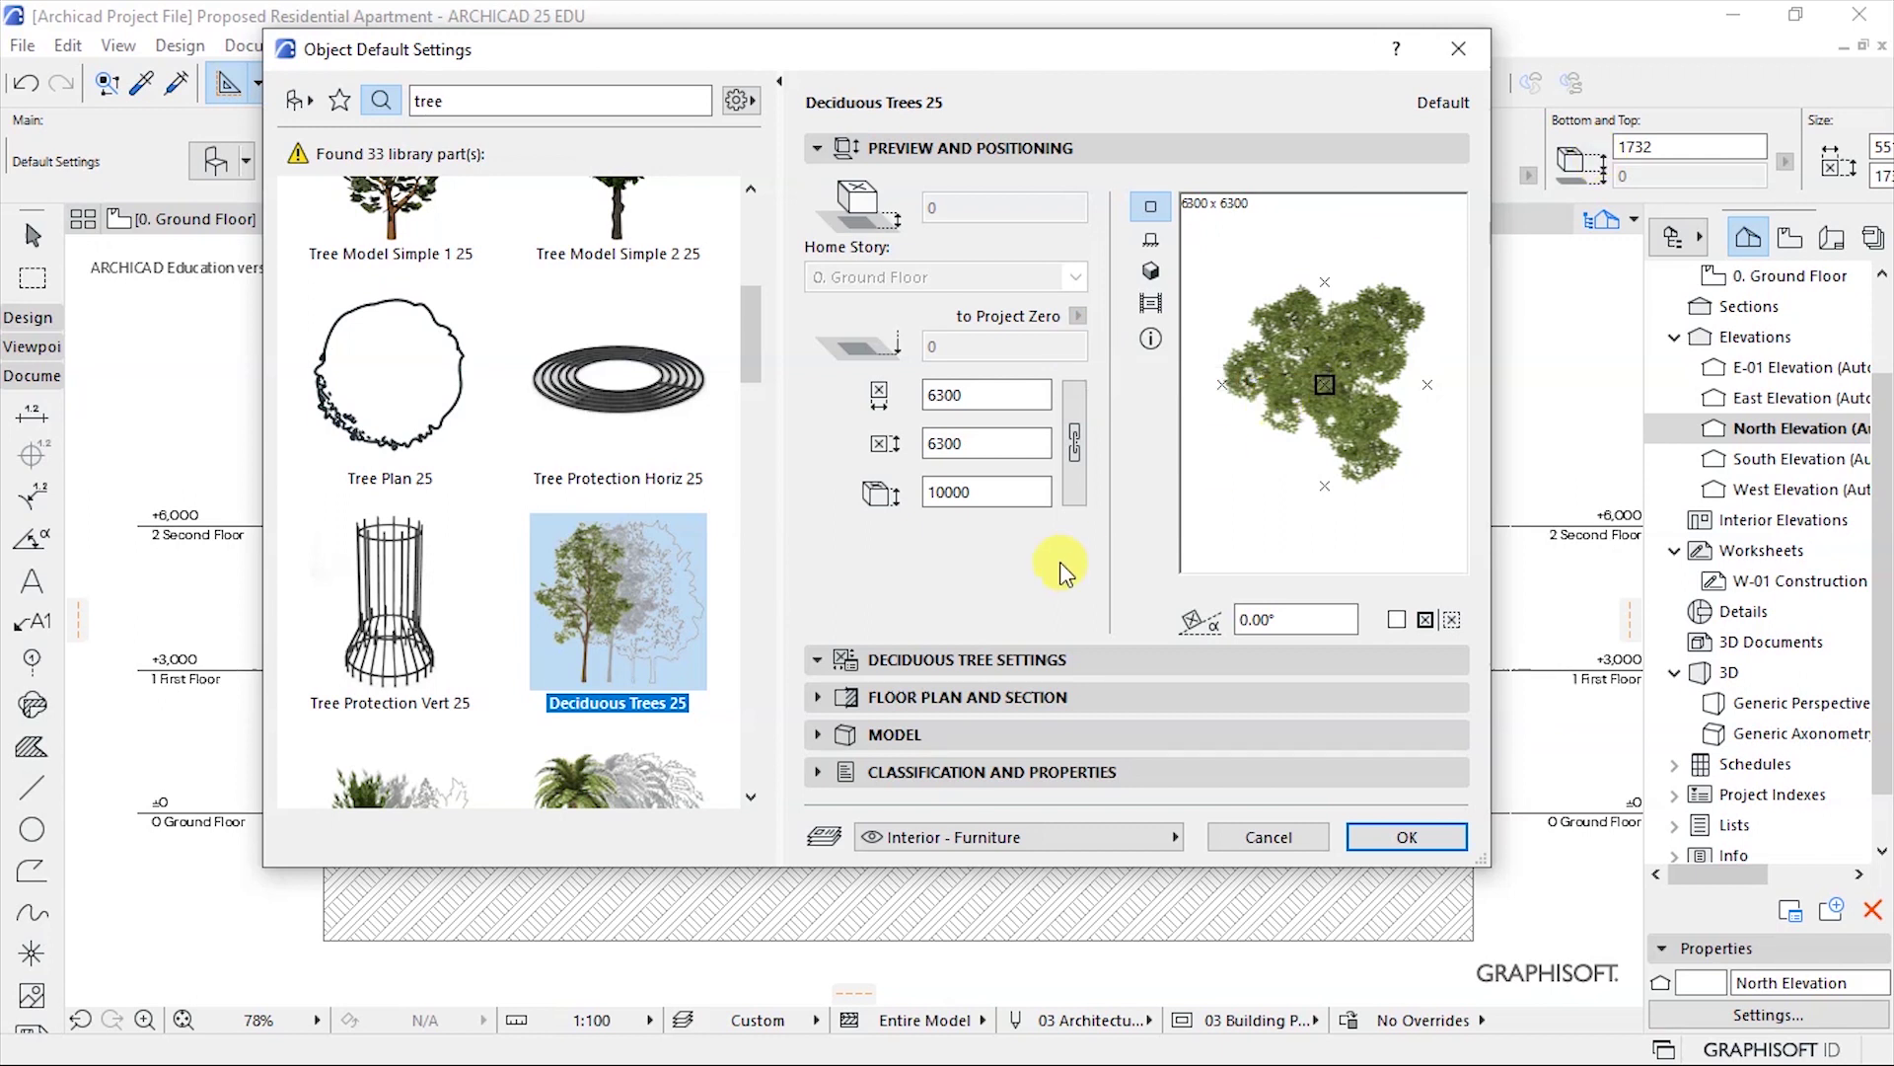
click(977, 659)
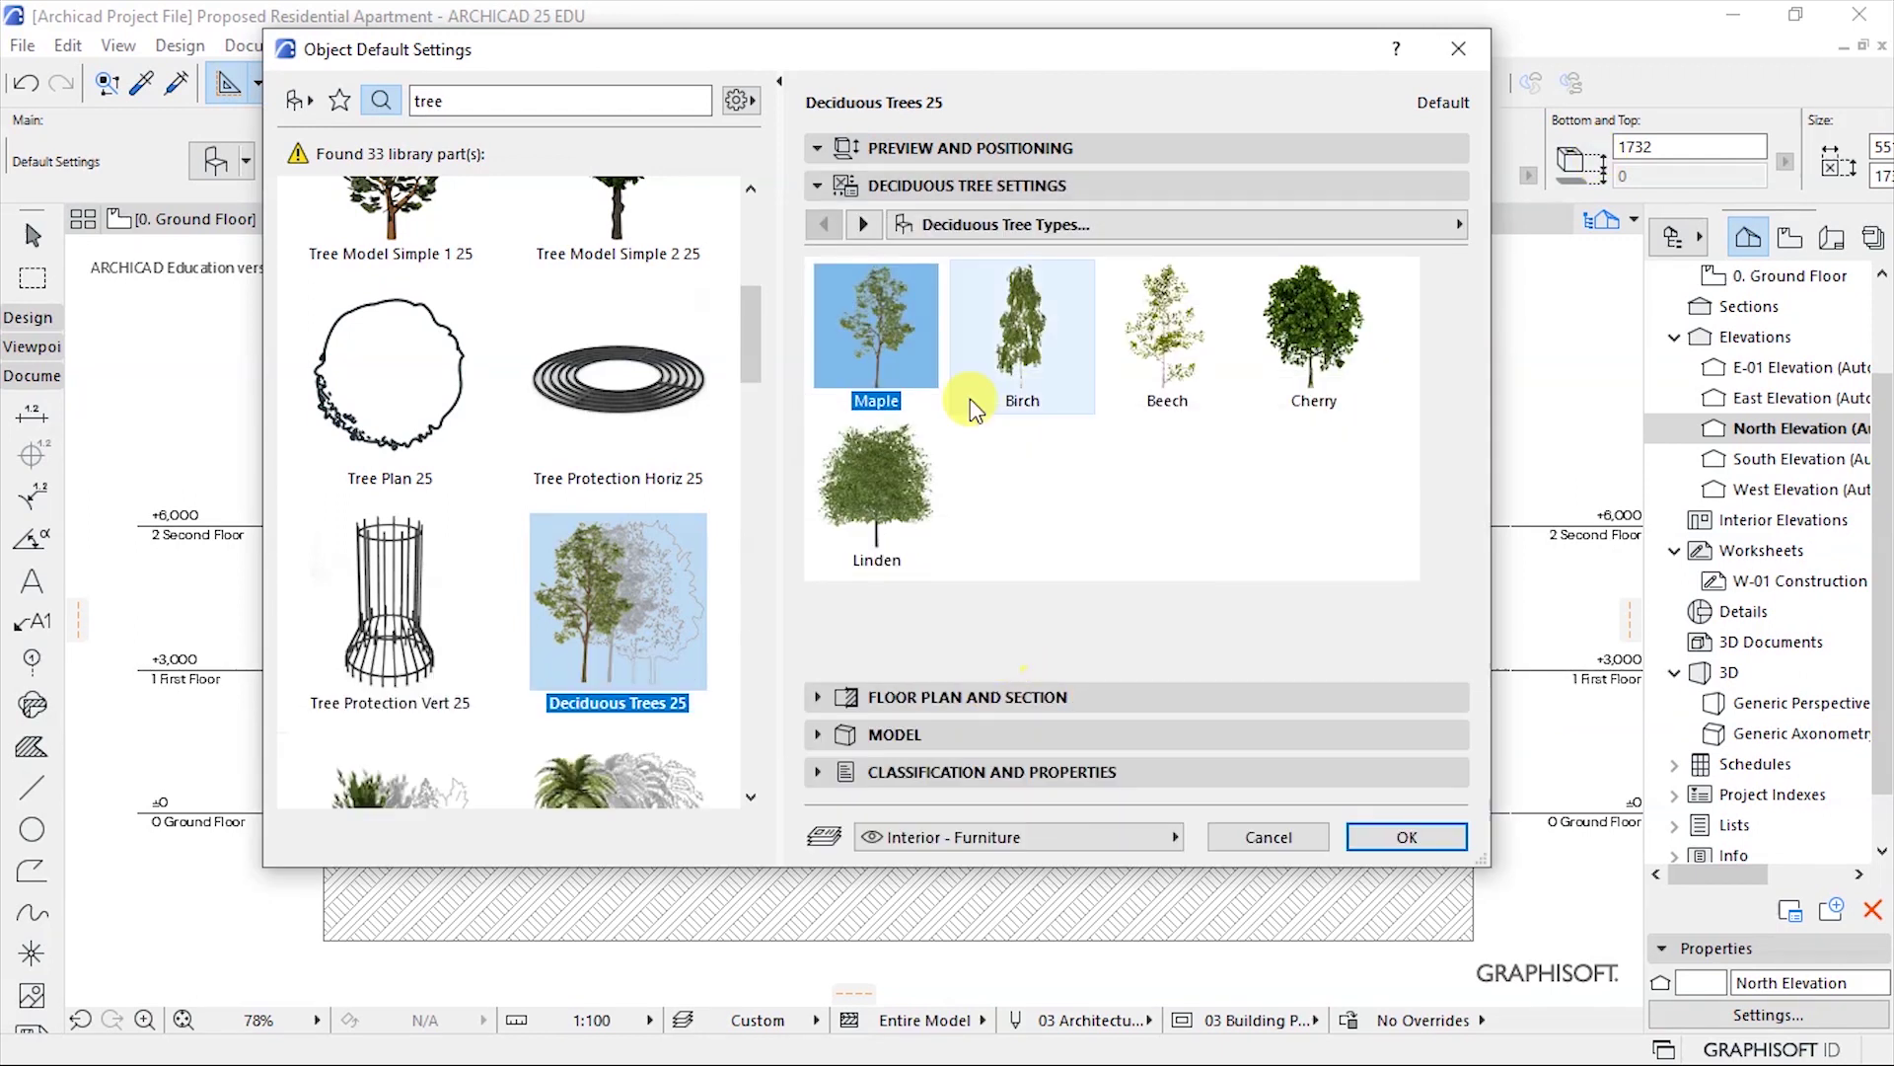
click(1056, 227)
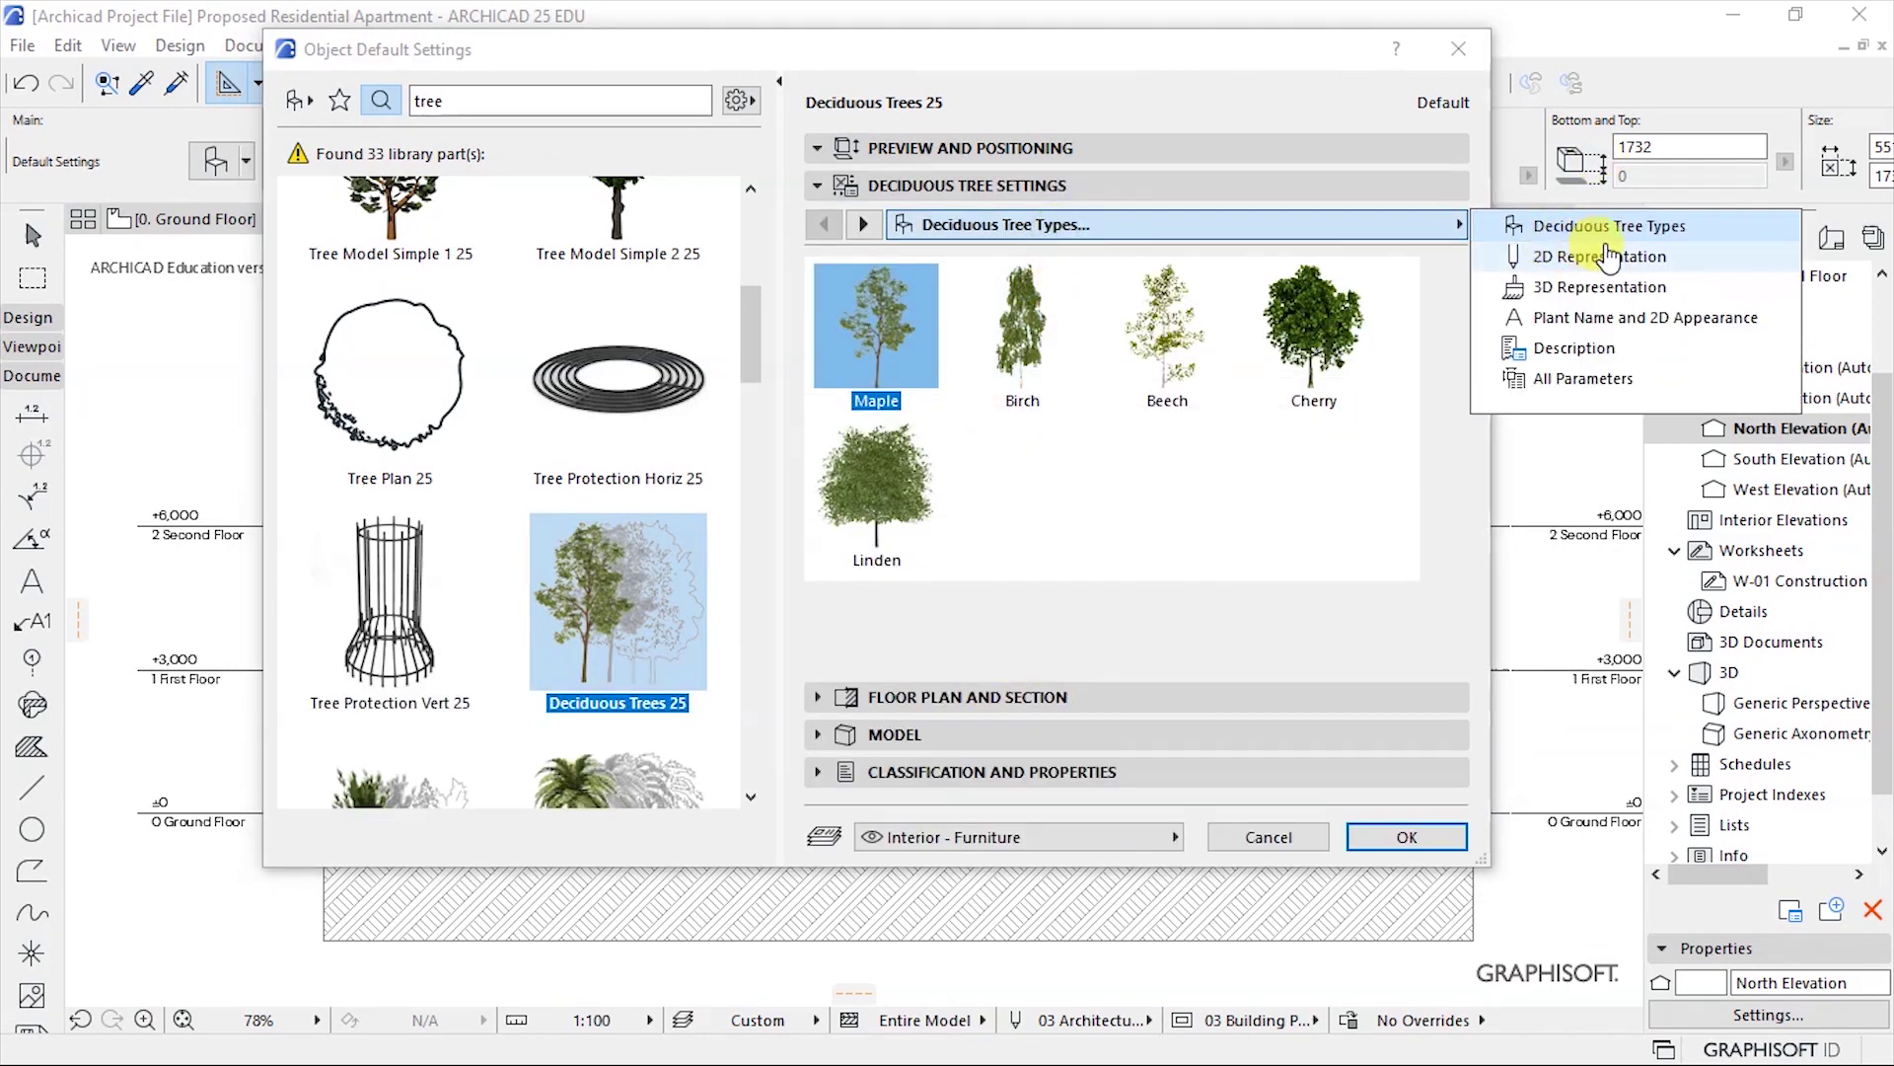
click(1496, 259)
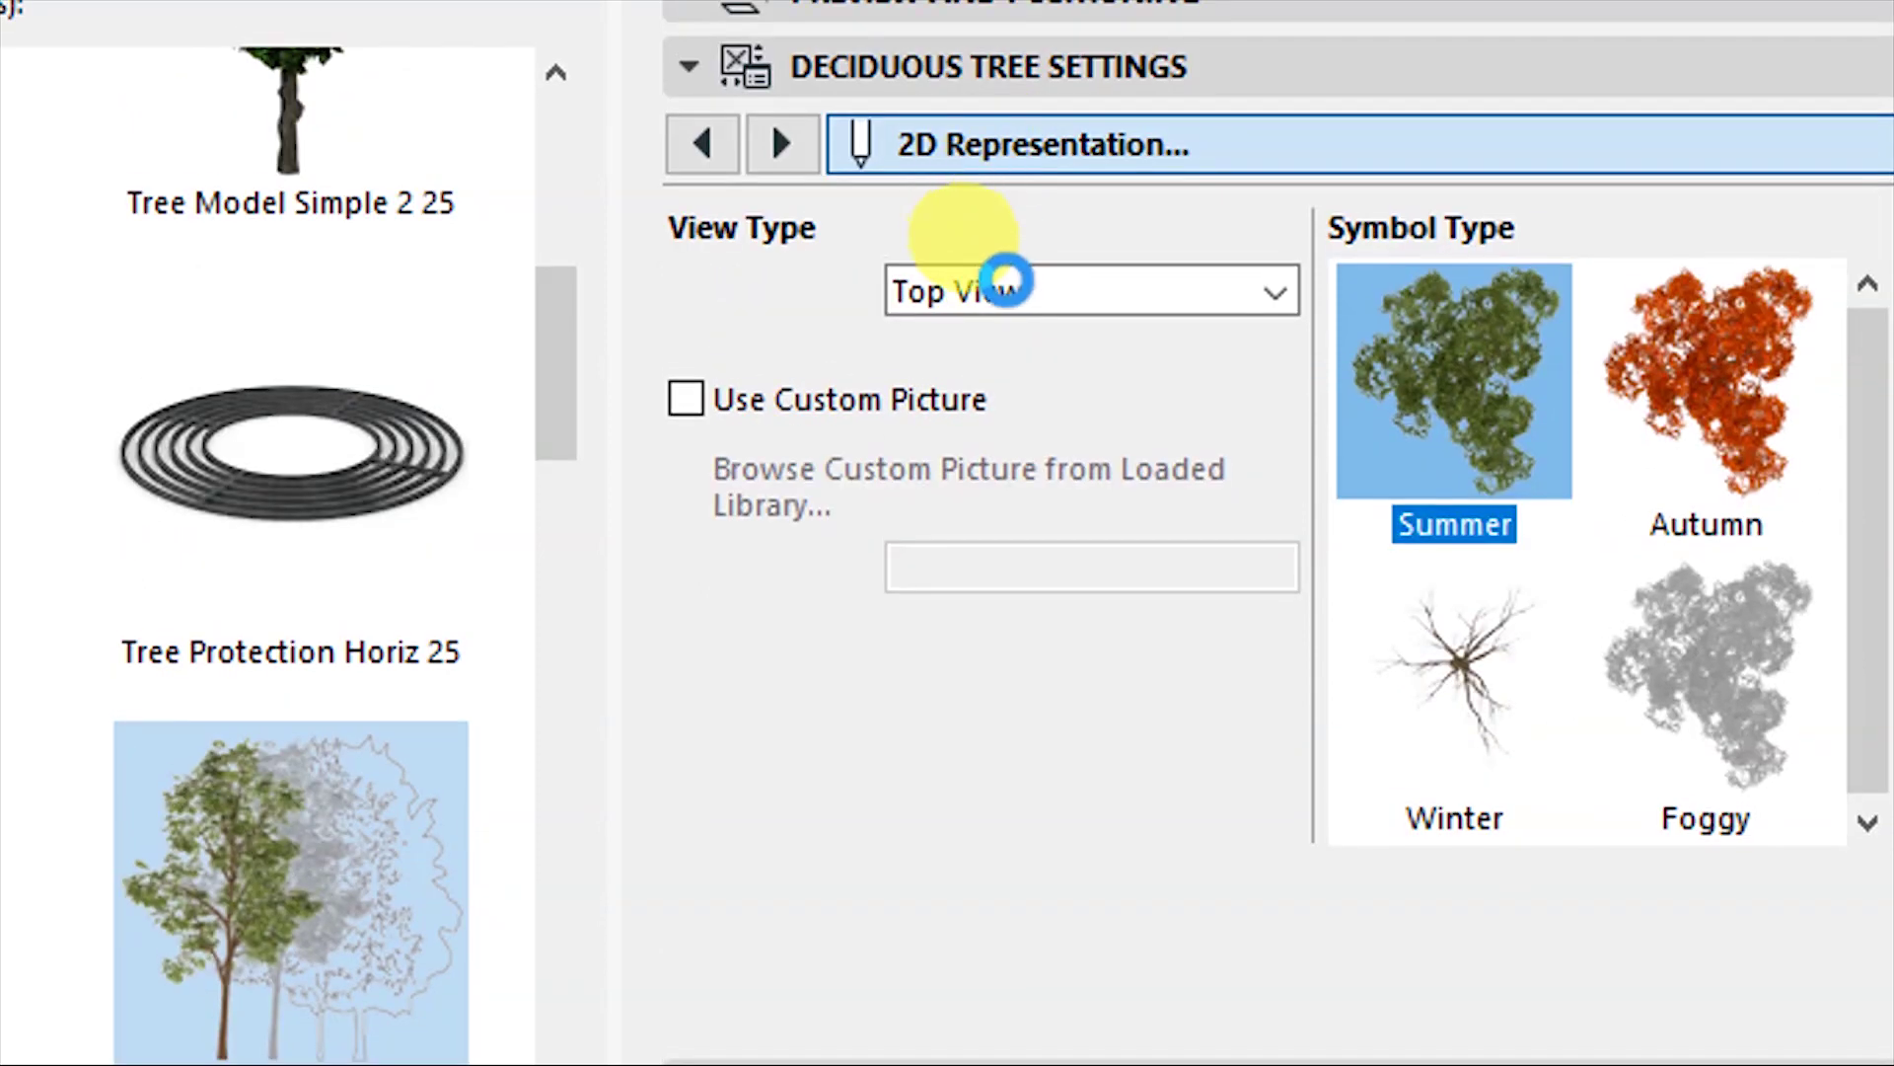
click(982, 293)
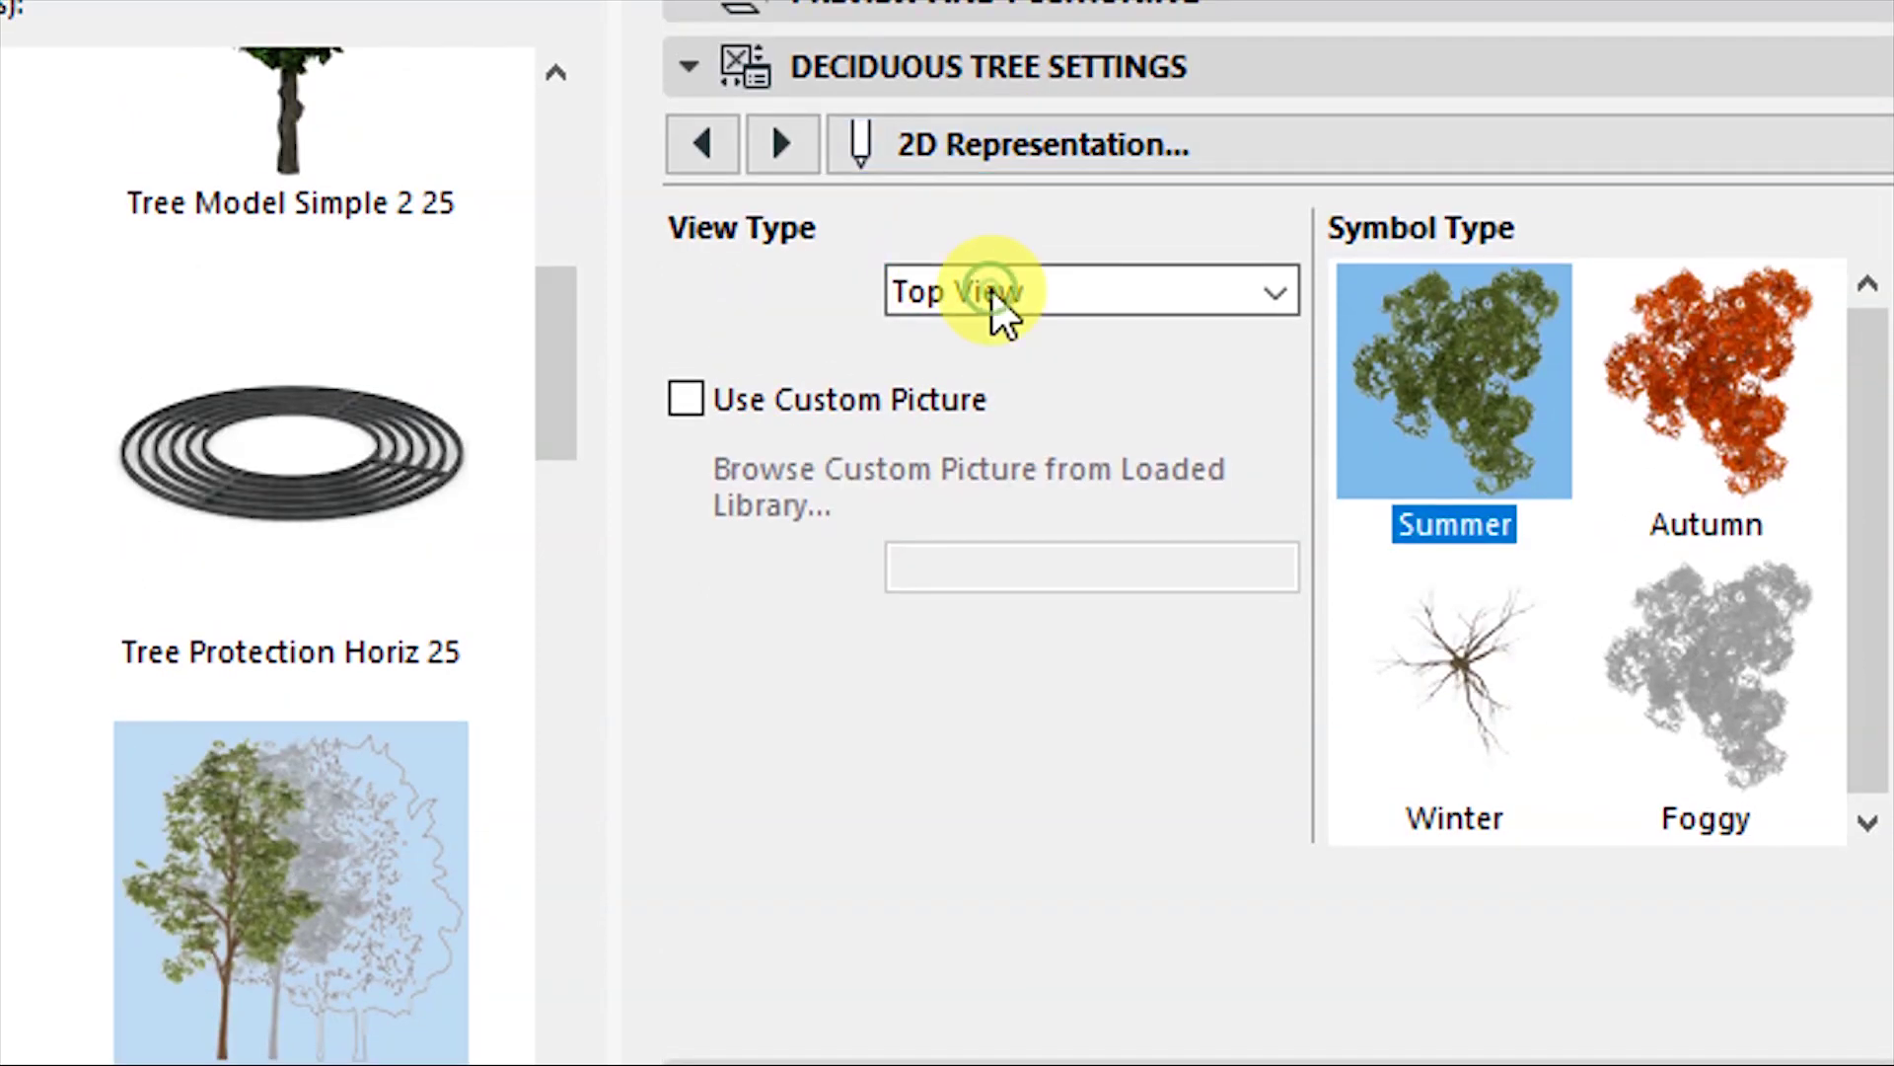
click(1073, 287)
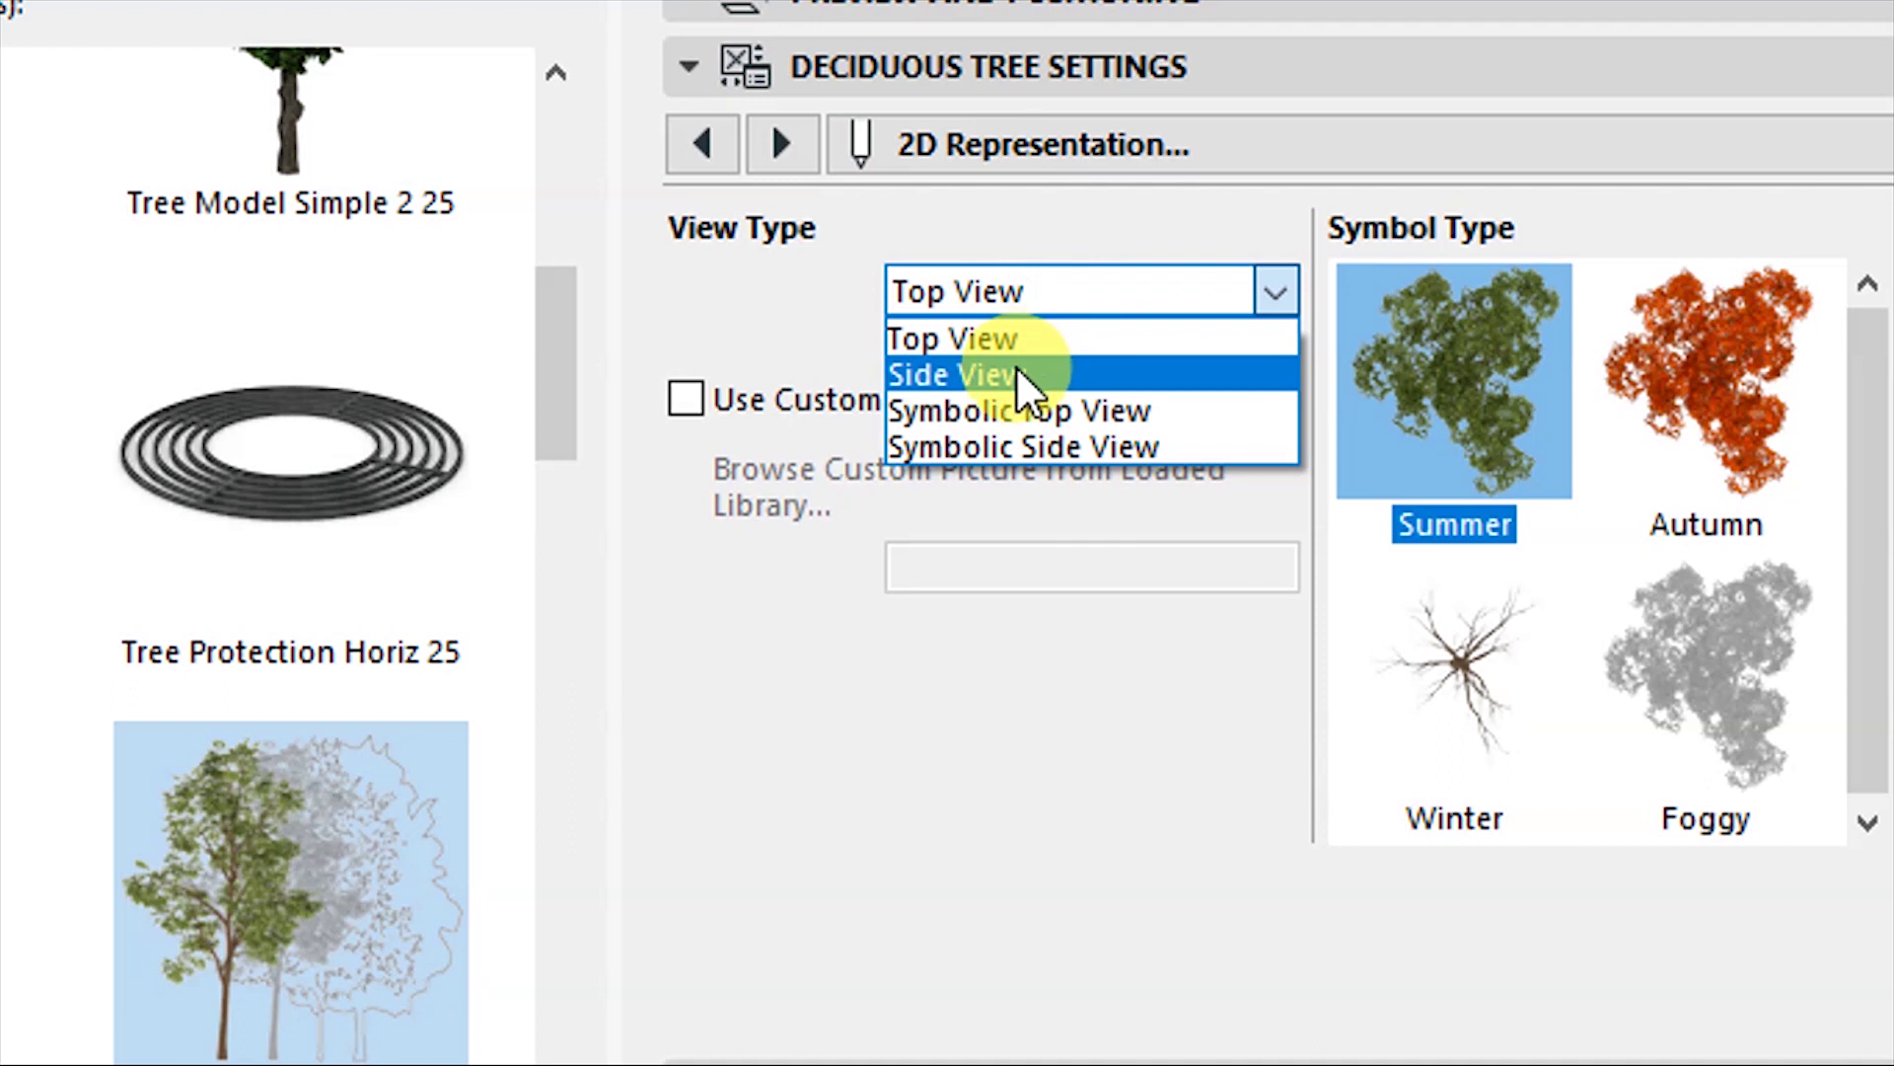
click(977, 446)
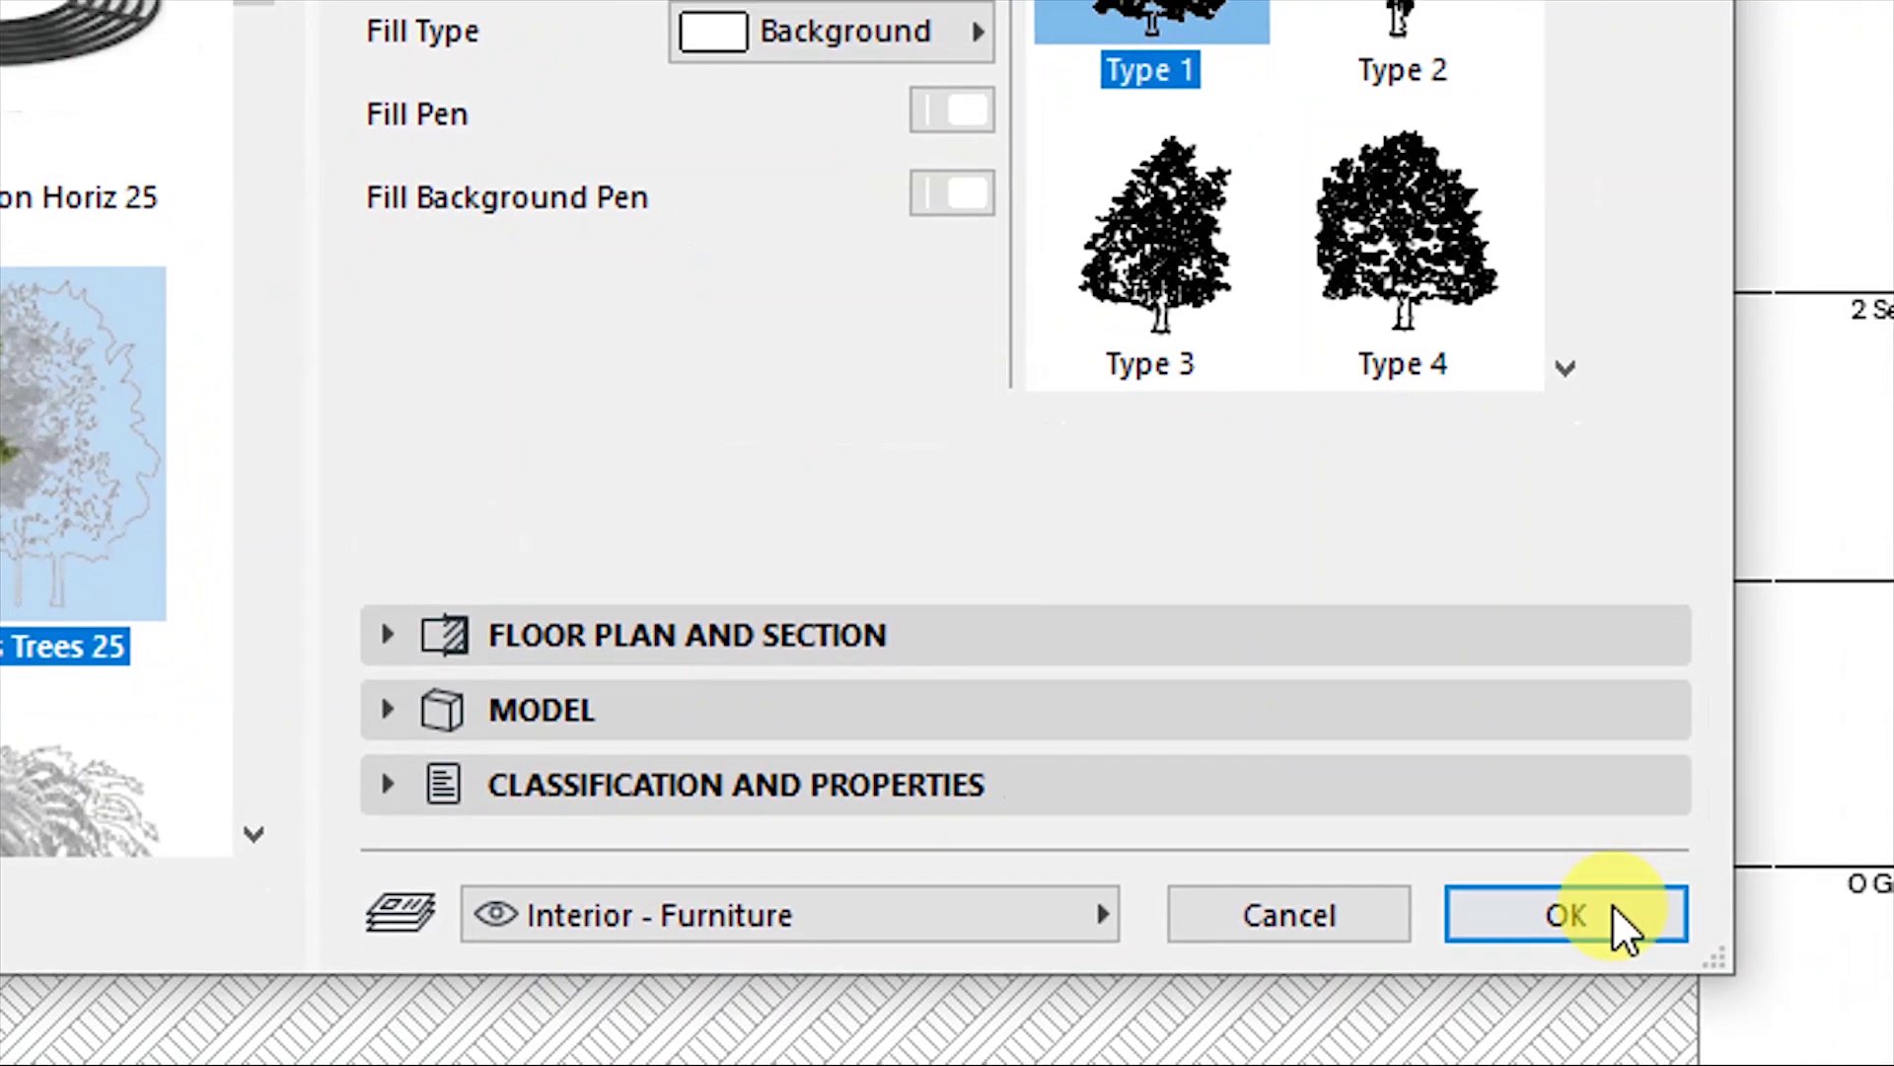
click(1628, 920)
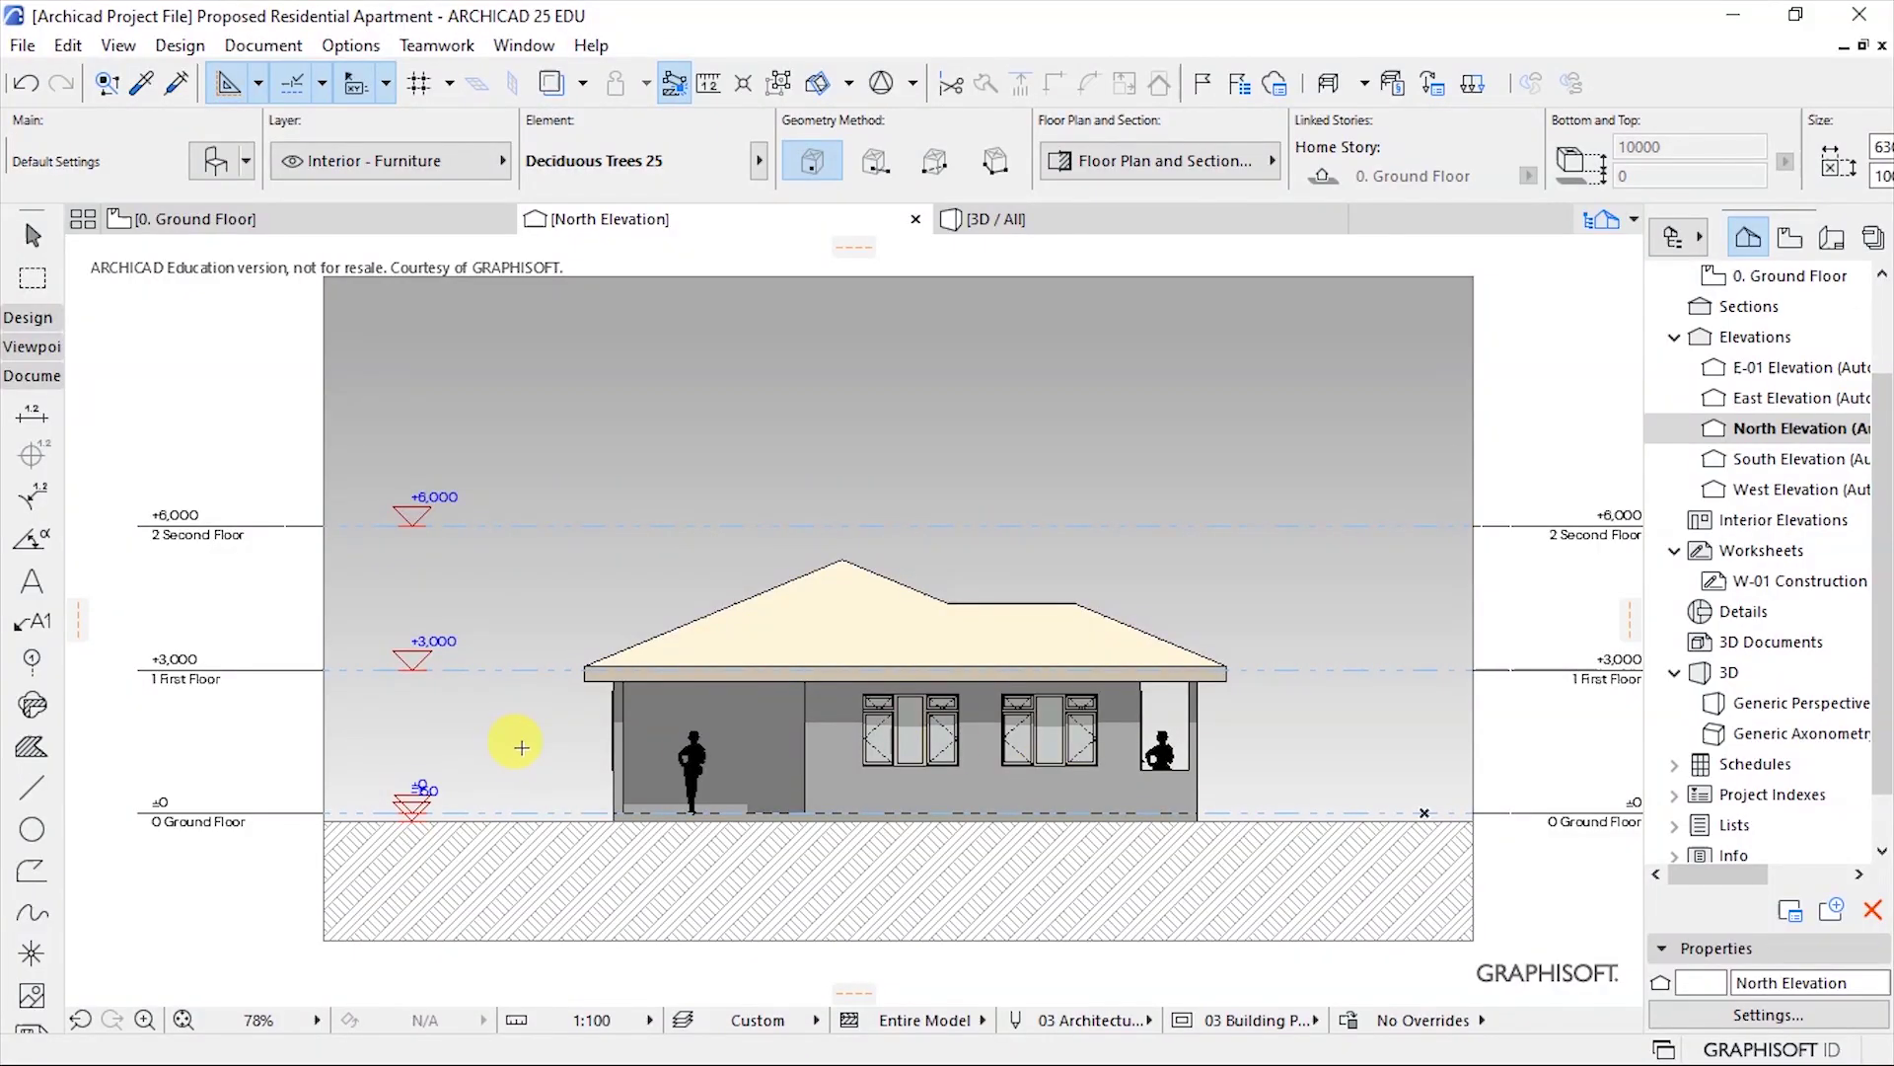
Place one deciduous tree in front of the house's left end and a second one above the roof.
click(509, 641)
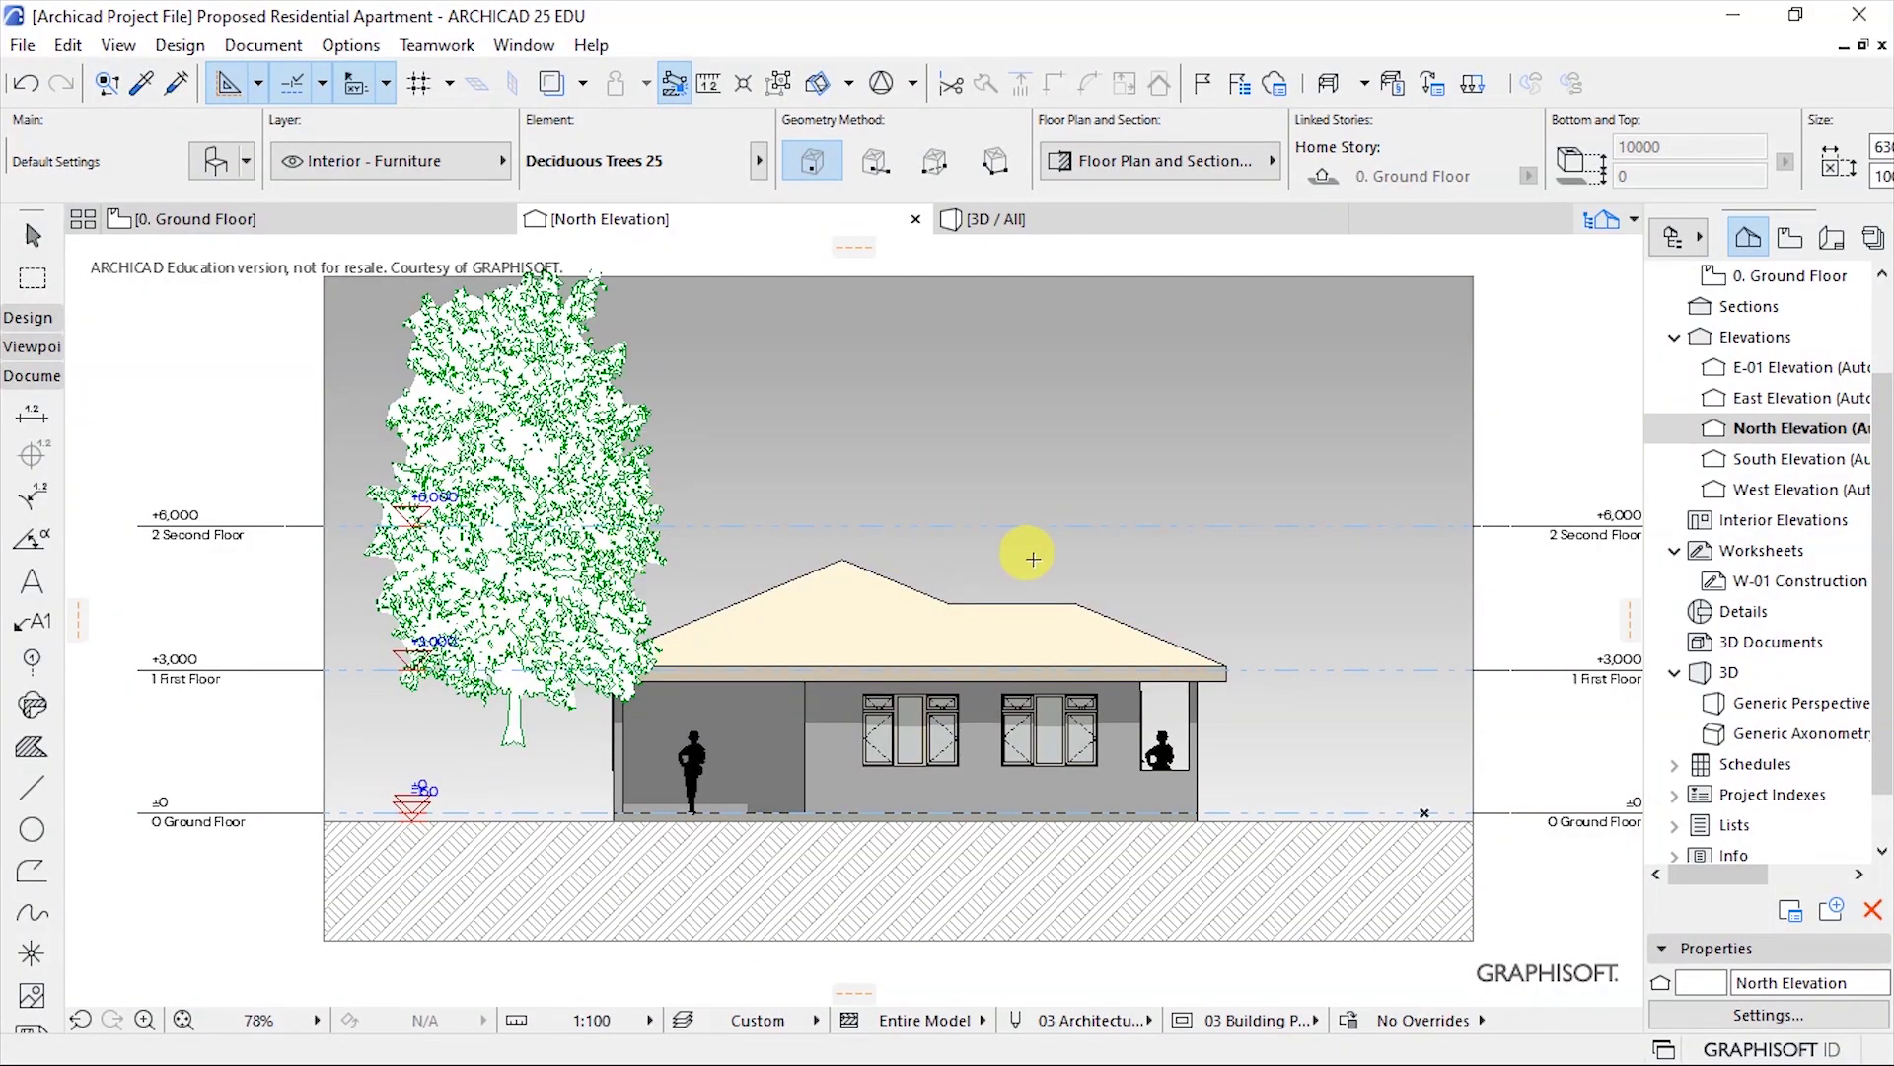
click(725, 568)
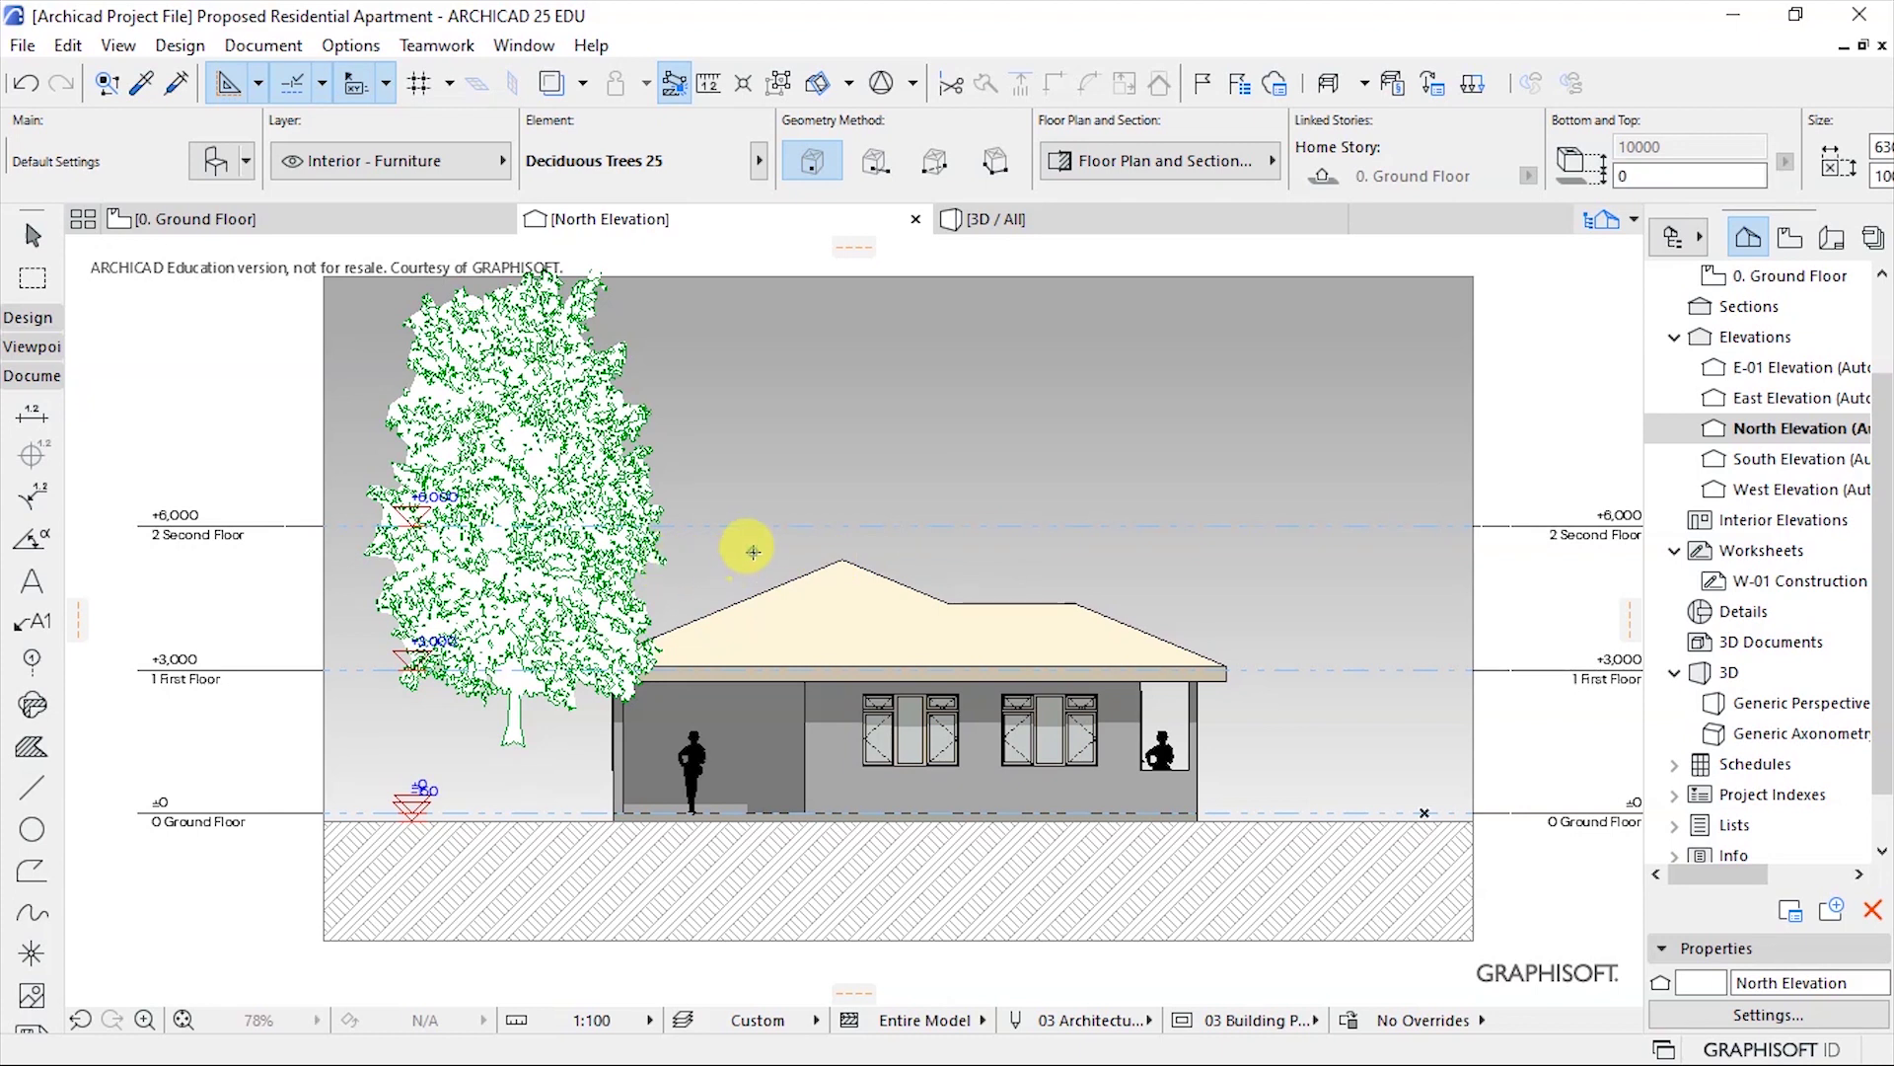
click(804, 523)
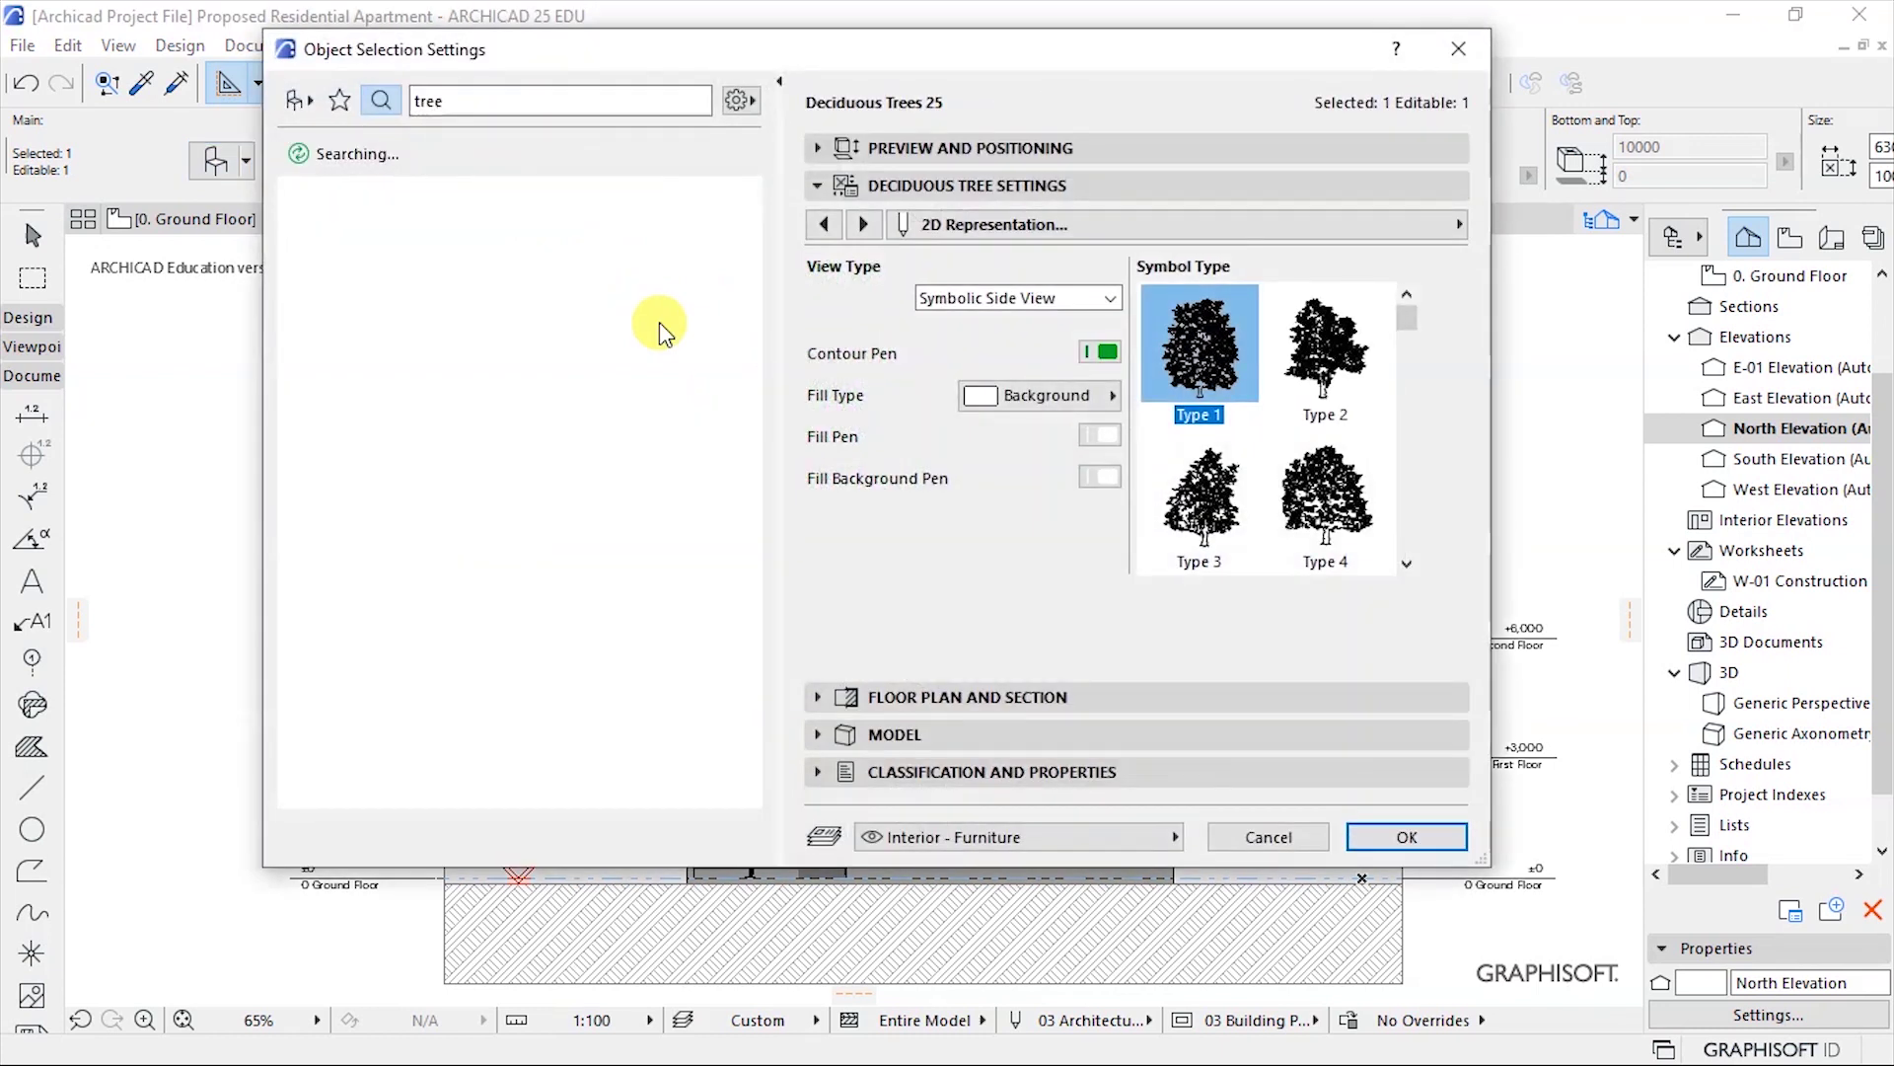
Select symbol Type 9 for the tree above the roof.
click(1407, 563)
click(1407, 563)
click(1407, 563)
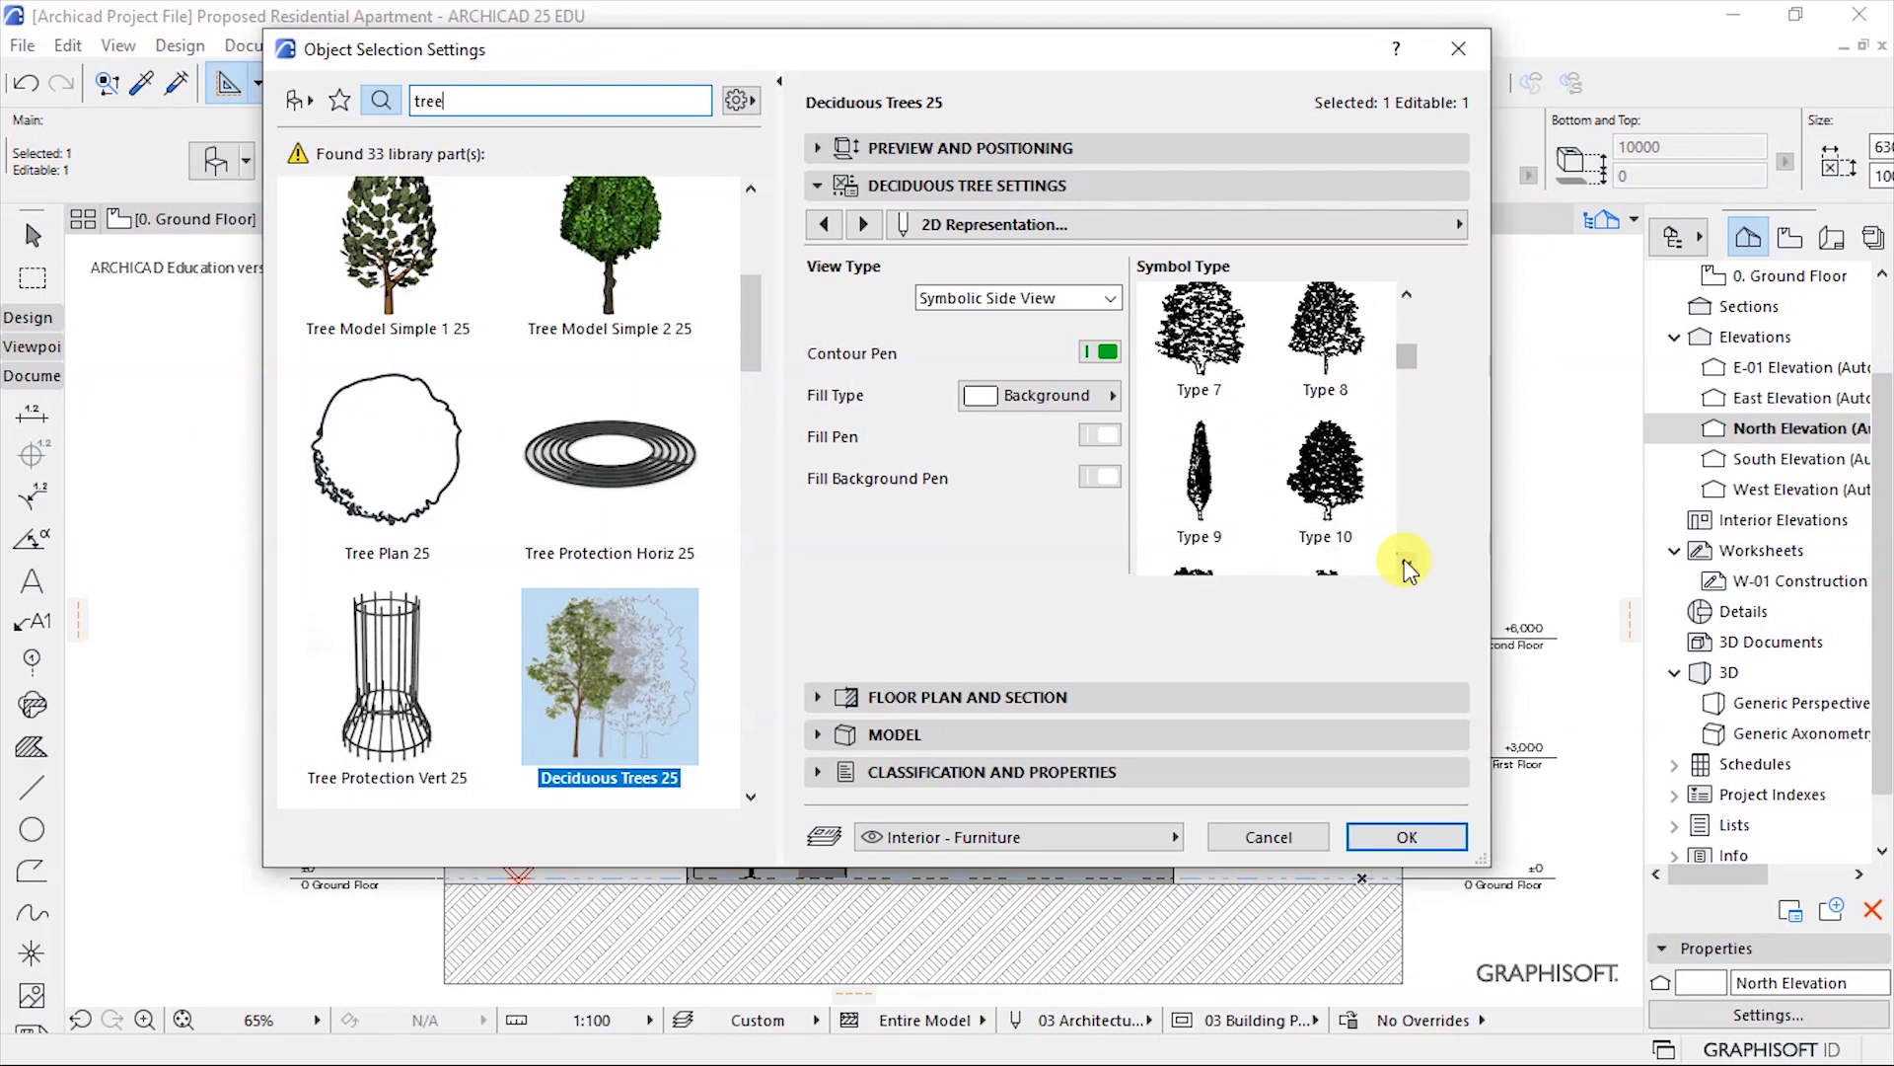
click(1200, 473)
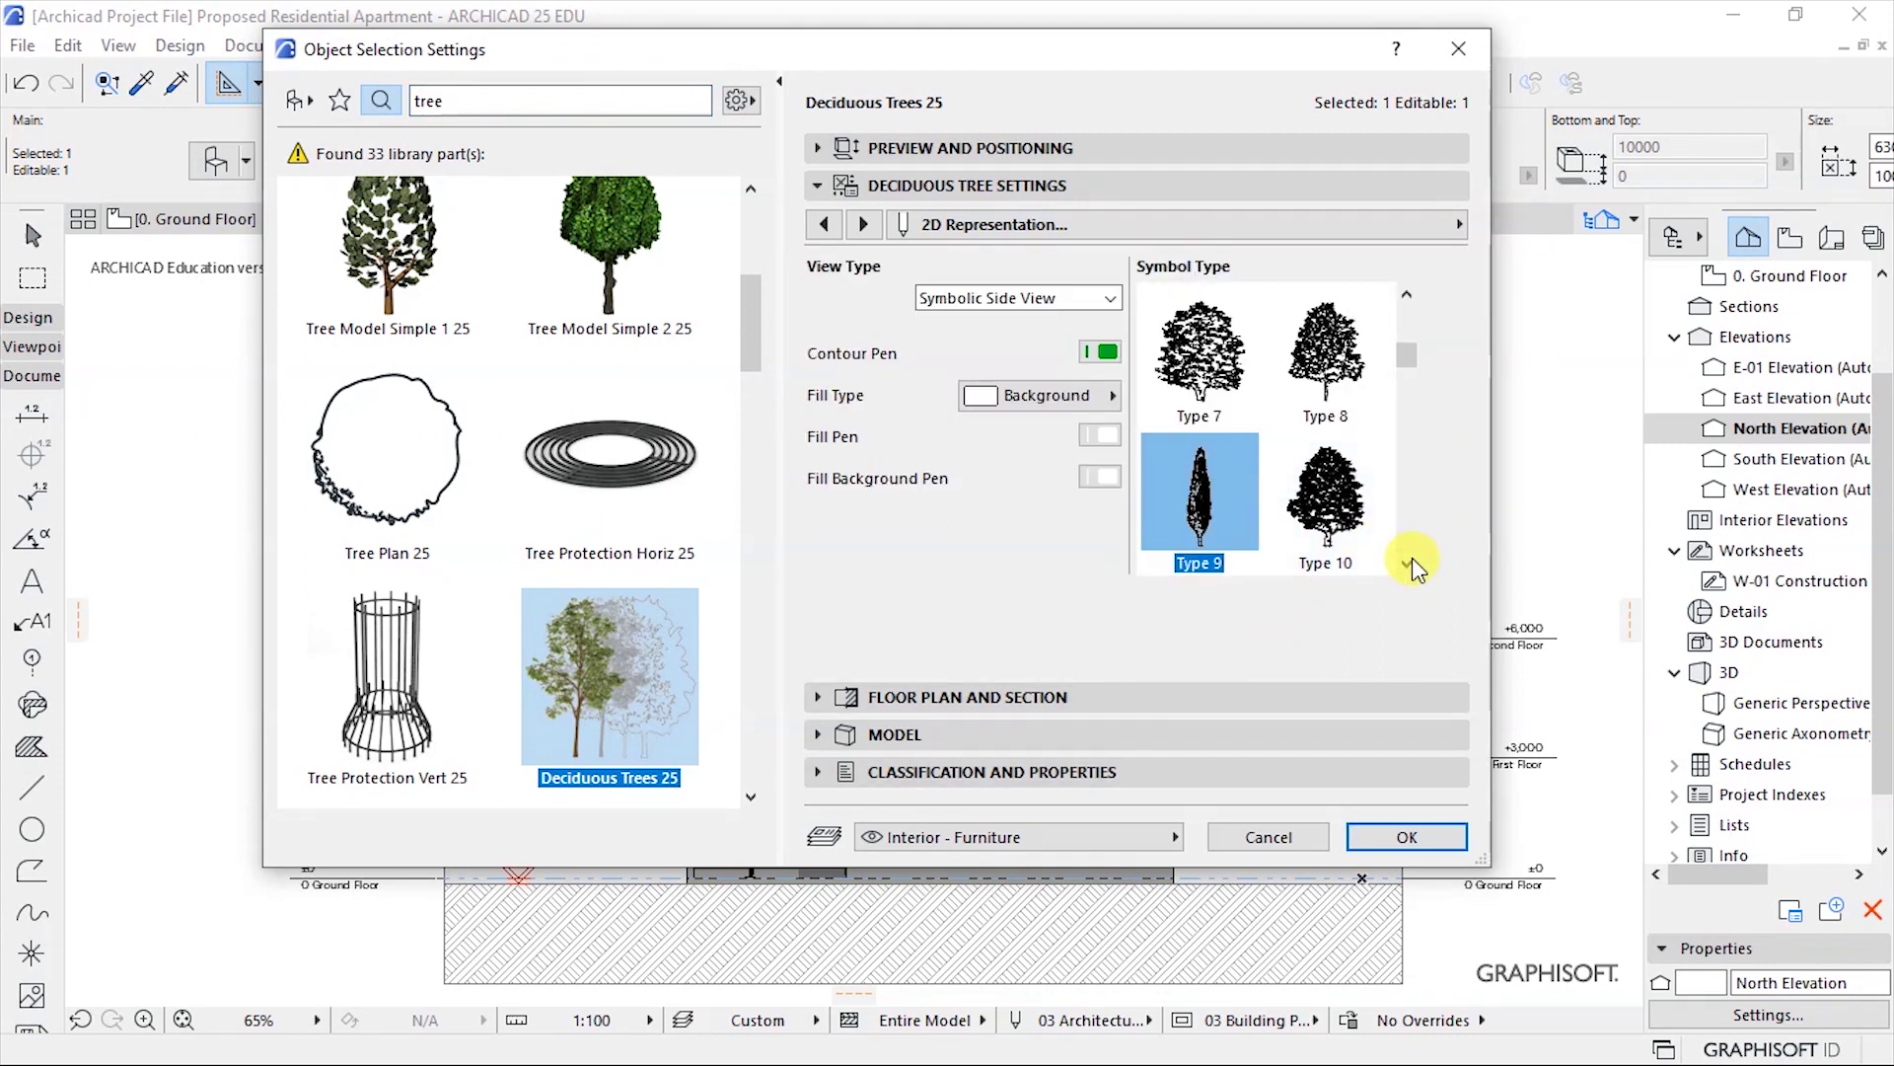
Set the symbol type of the tree above the roof to Type 18.
click(1407, 565)
click(1407, 566)
click(1406, 567)
click(1407, 567)
click(1407, 566)
click(1407, 566)
drag(1405, 429, 1405, 411)
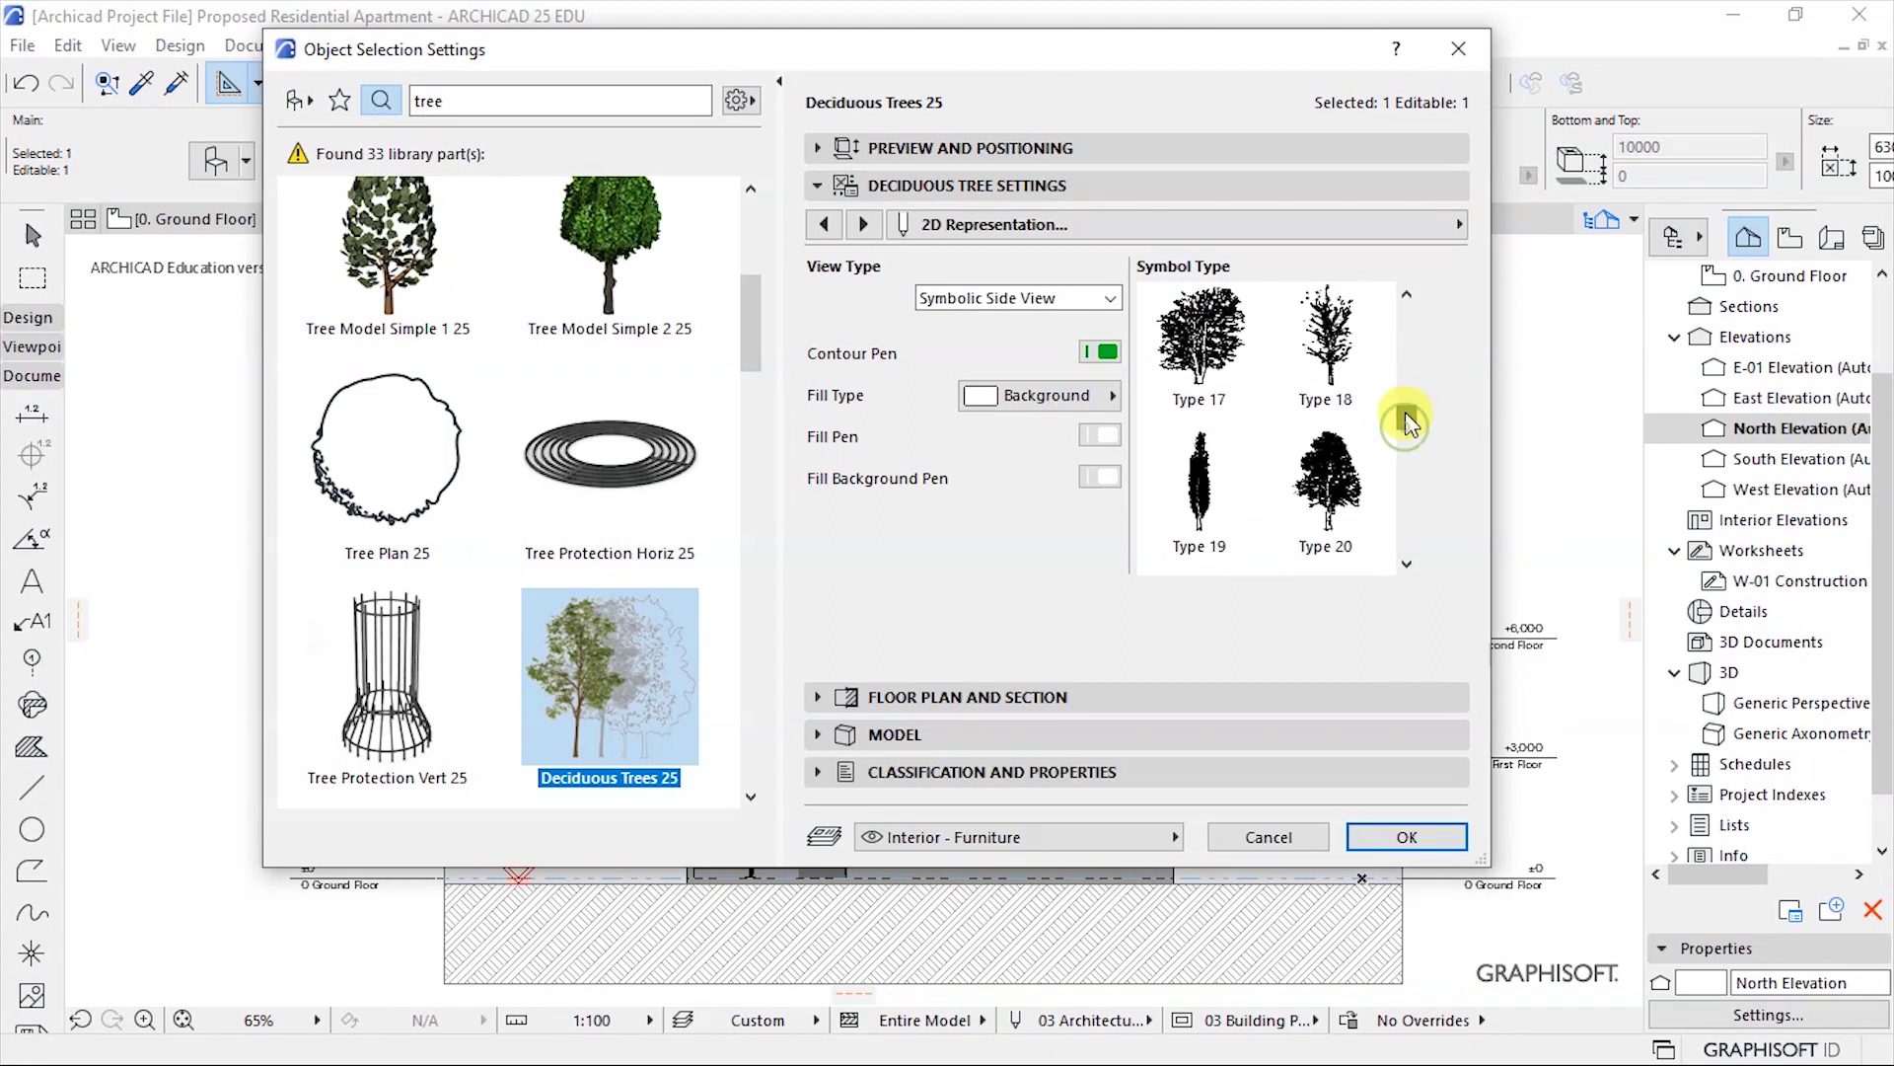
click(1322, 384)
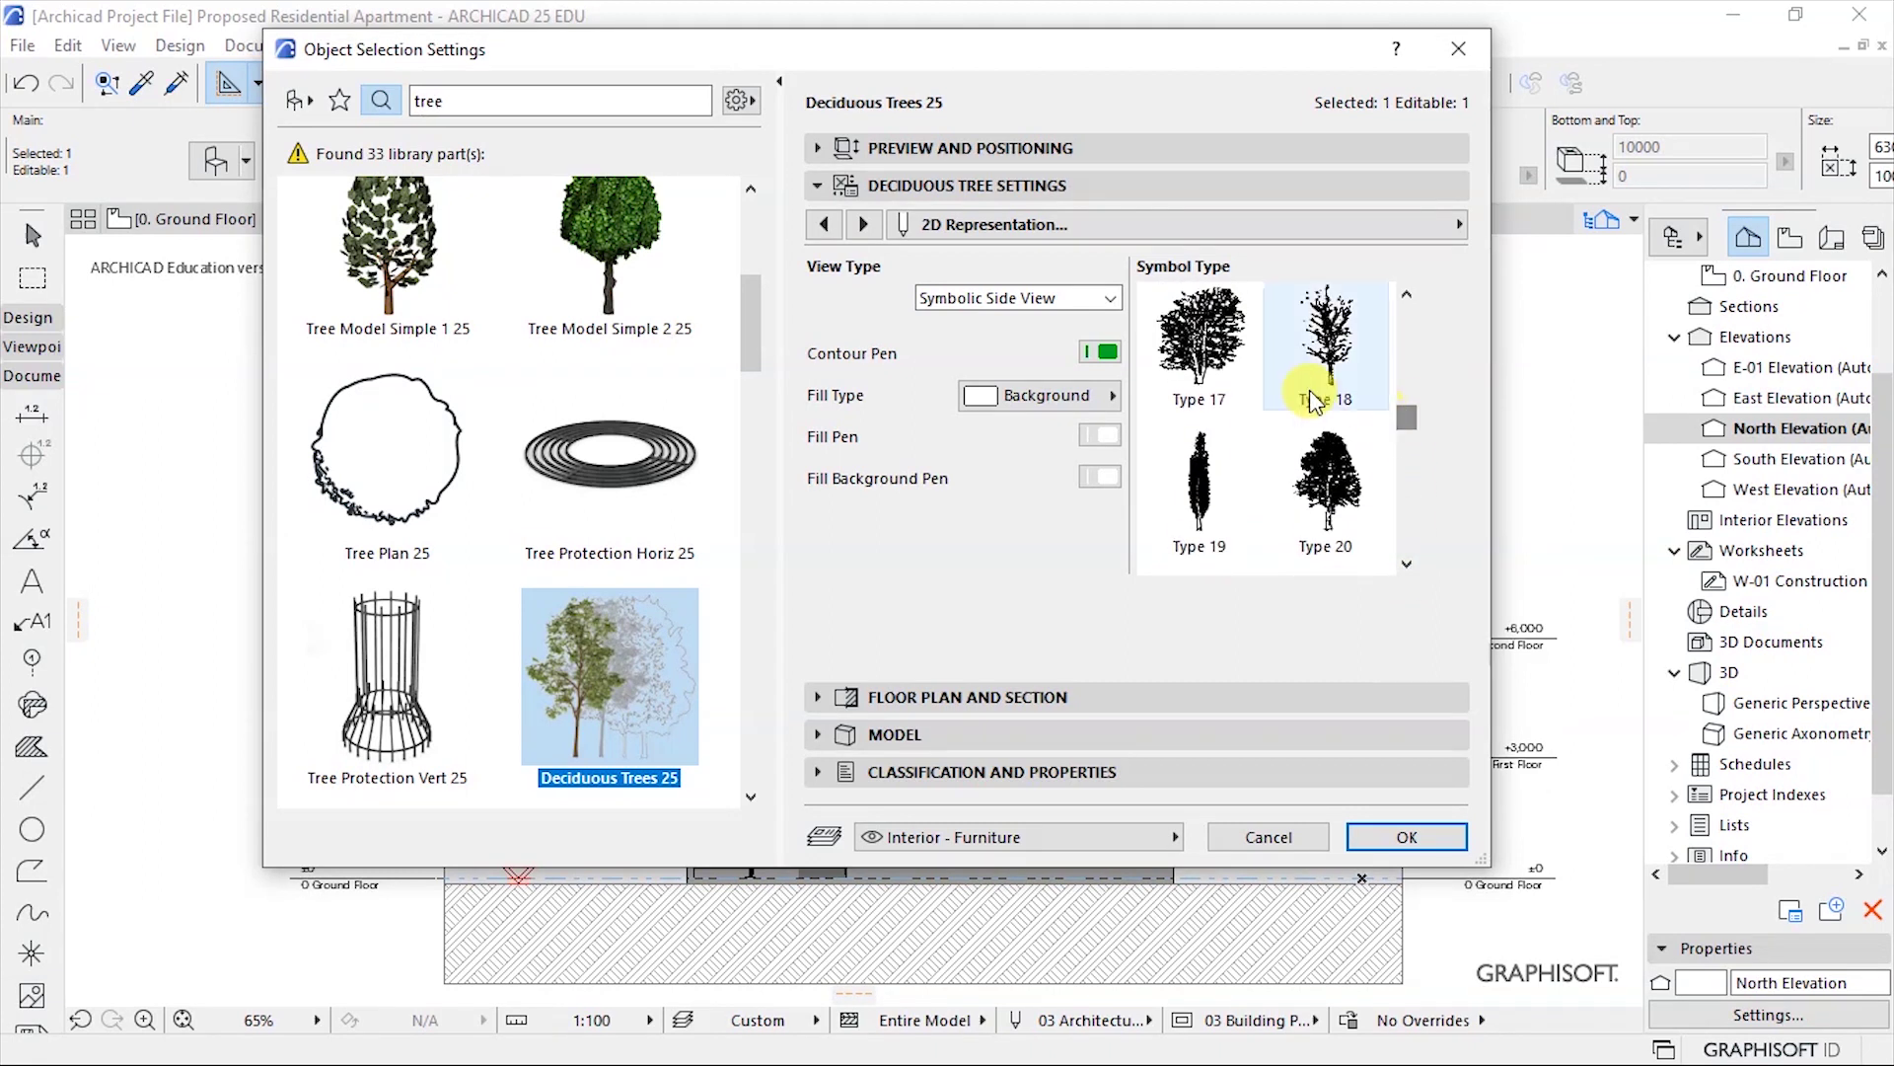
click(1401, 838)
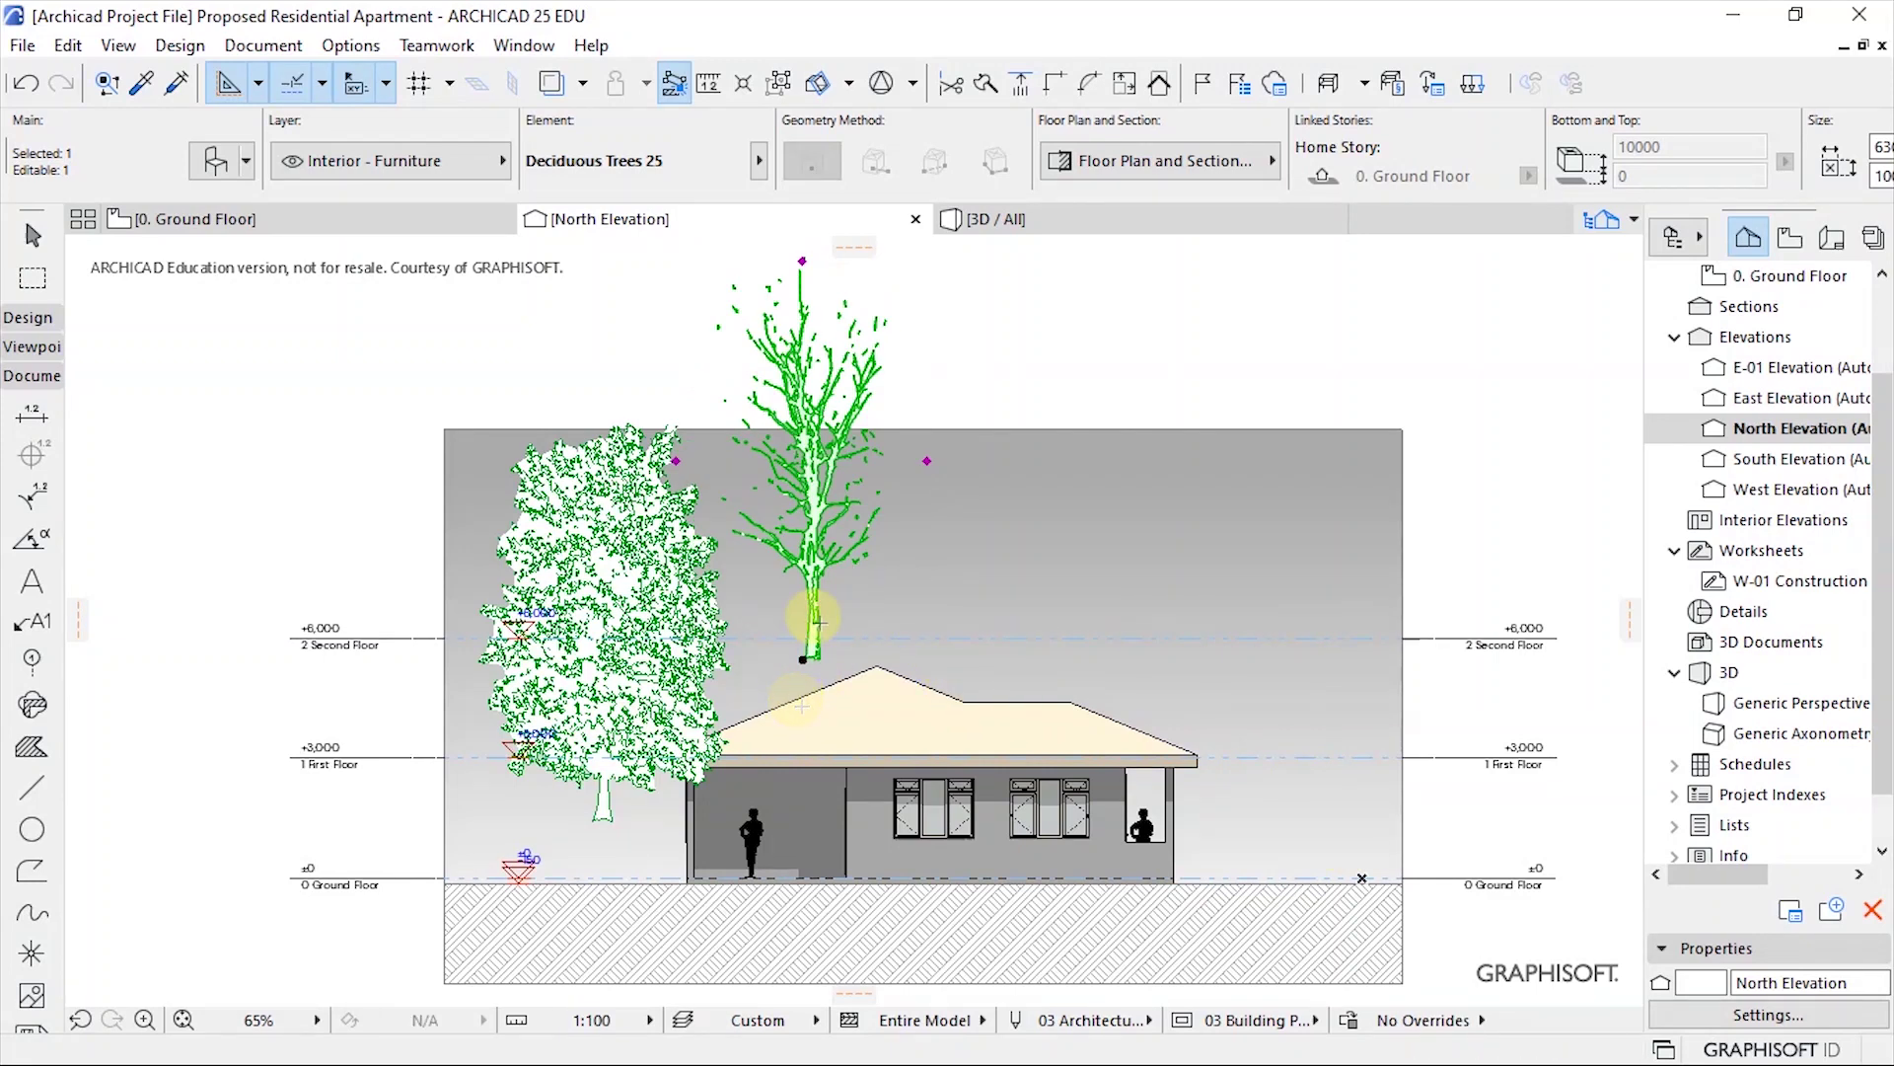
Move the bare tree from above the roof down to the base corner at the house's right end.
key(ctrl+d)
click(801, 659)
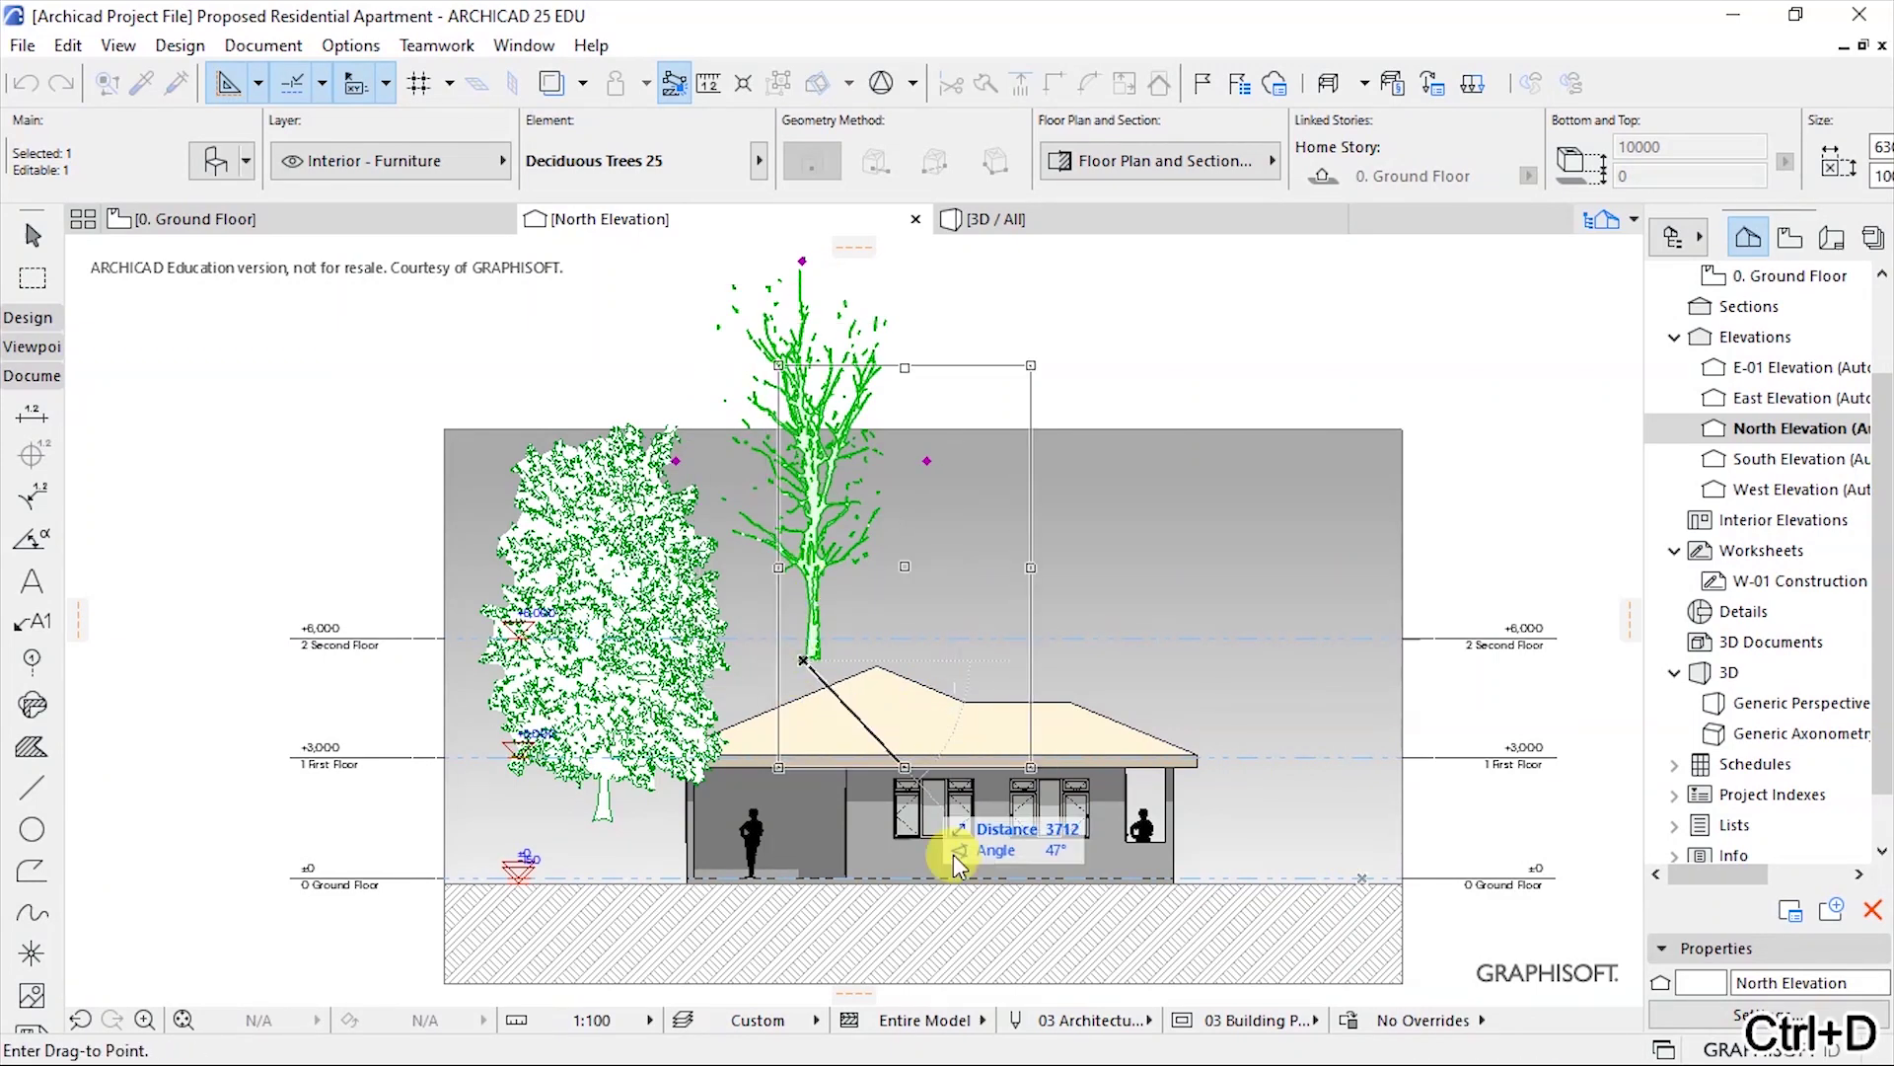
click(1170, 884)
click(1469, 483)
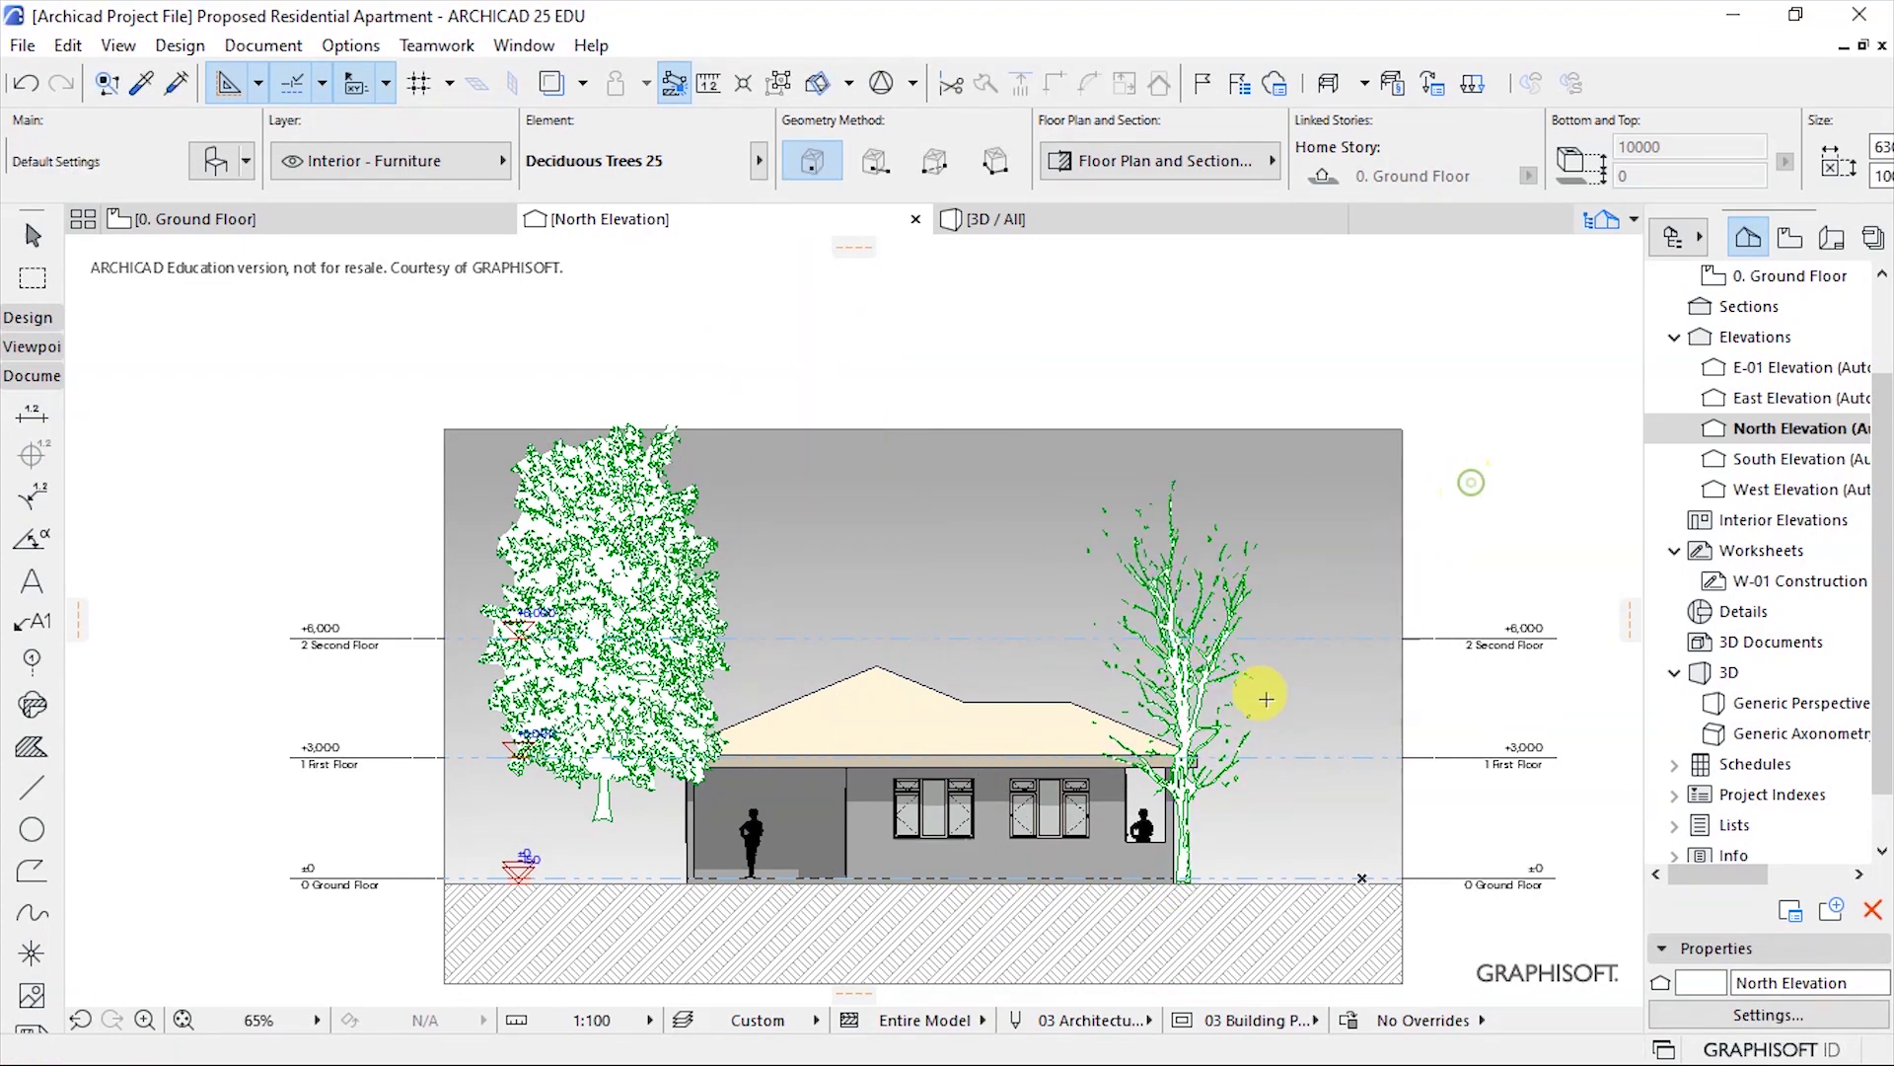
Send the bare tree at the house's right end to the back of the display order.
click(1169, 699)
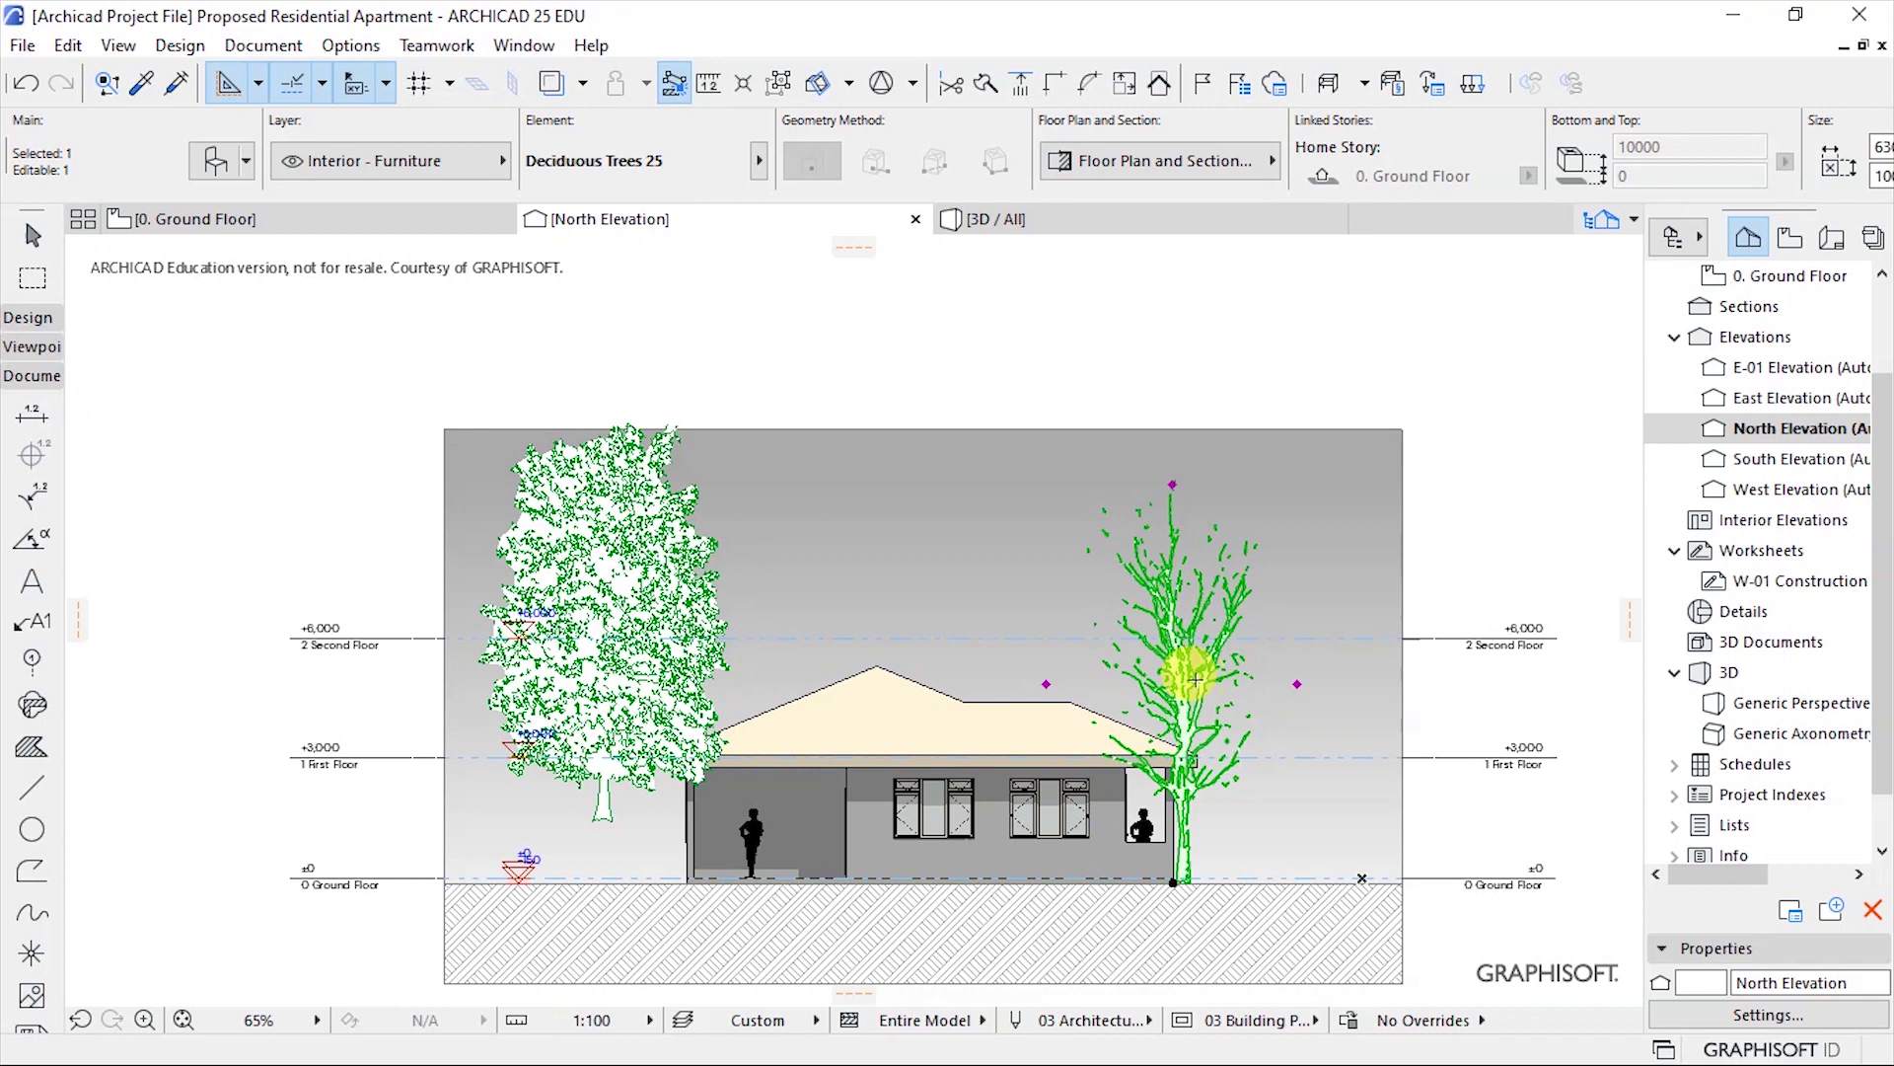
right_click(1195, 679)
mouse_move(1271, 674)
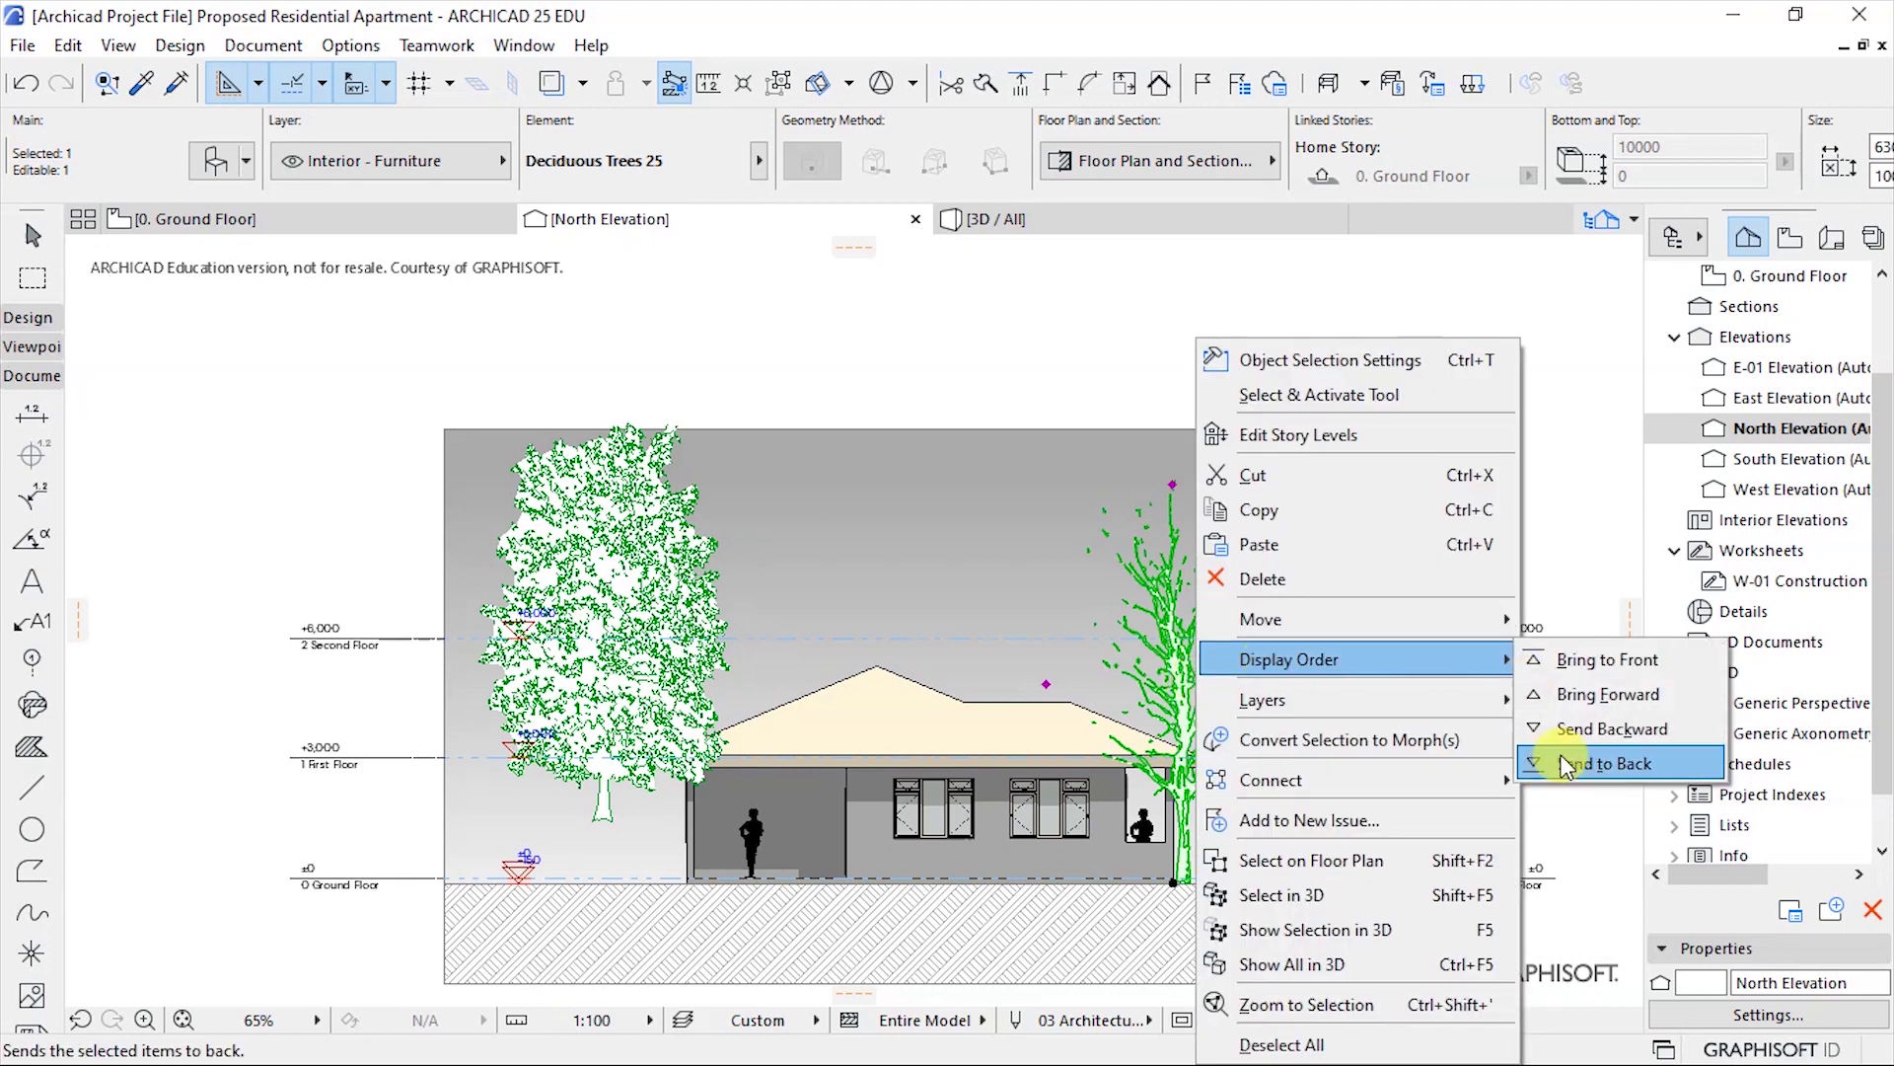
click(1578, 732)
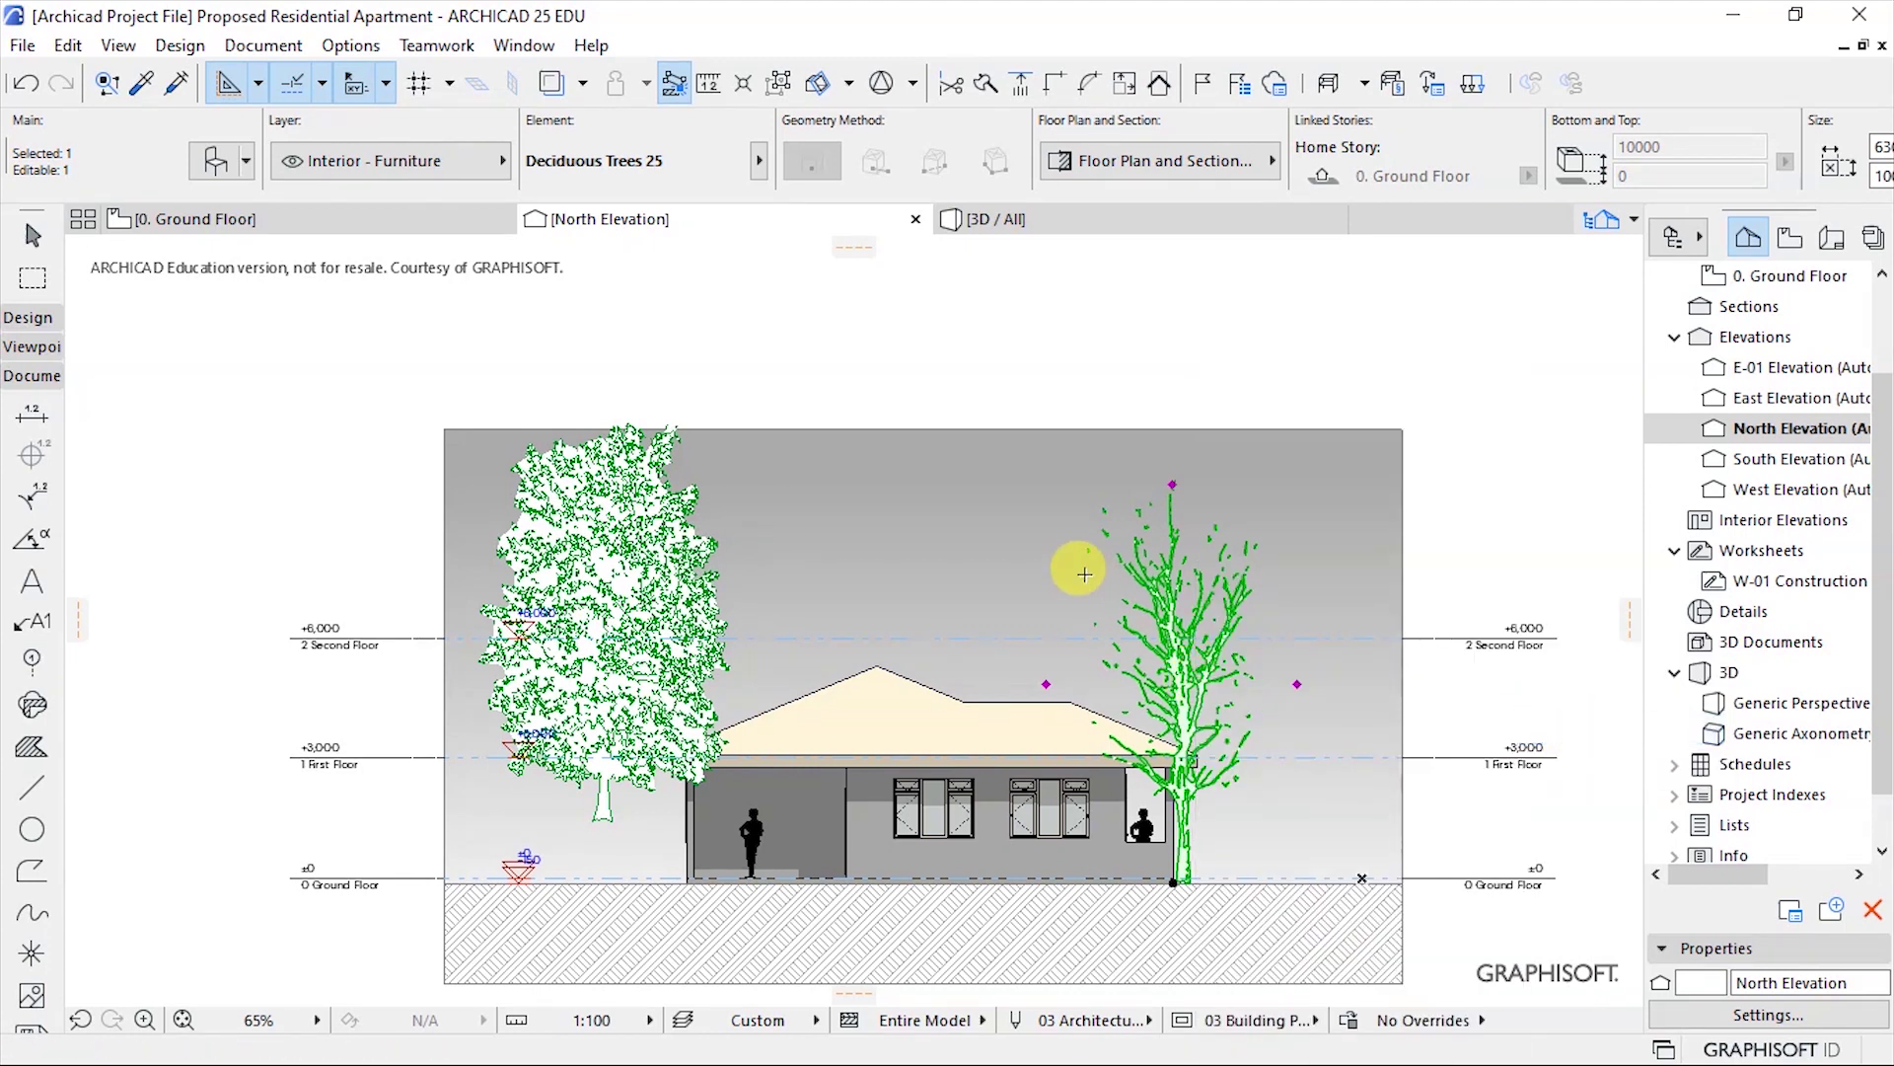
right_click(1182, 670)
mouse_move(1302, 659)
click(1583, 763)
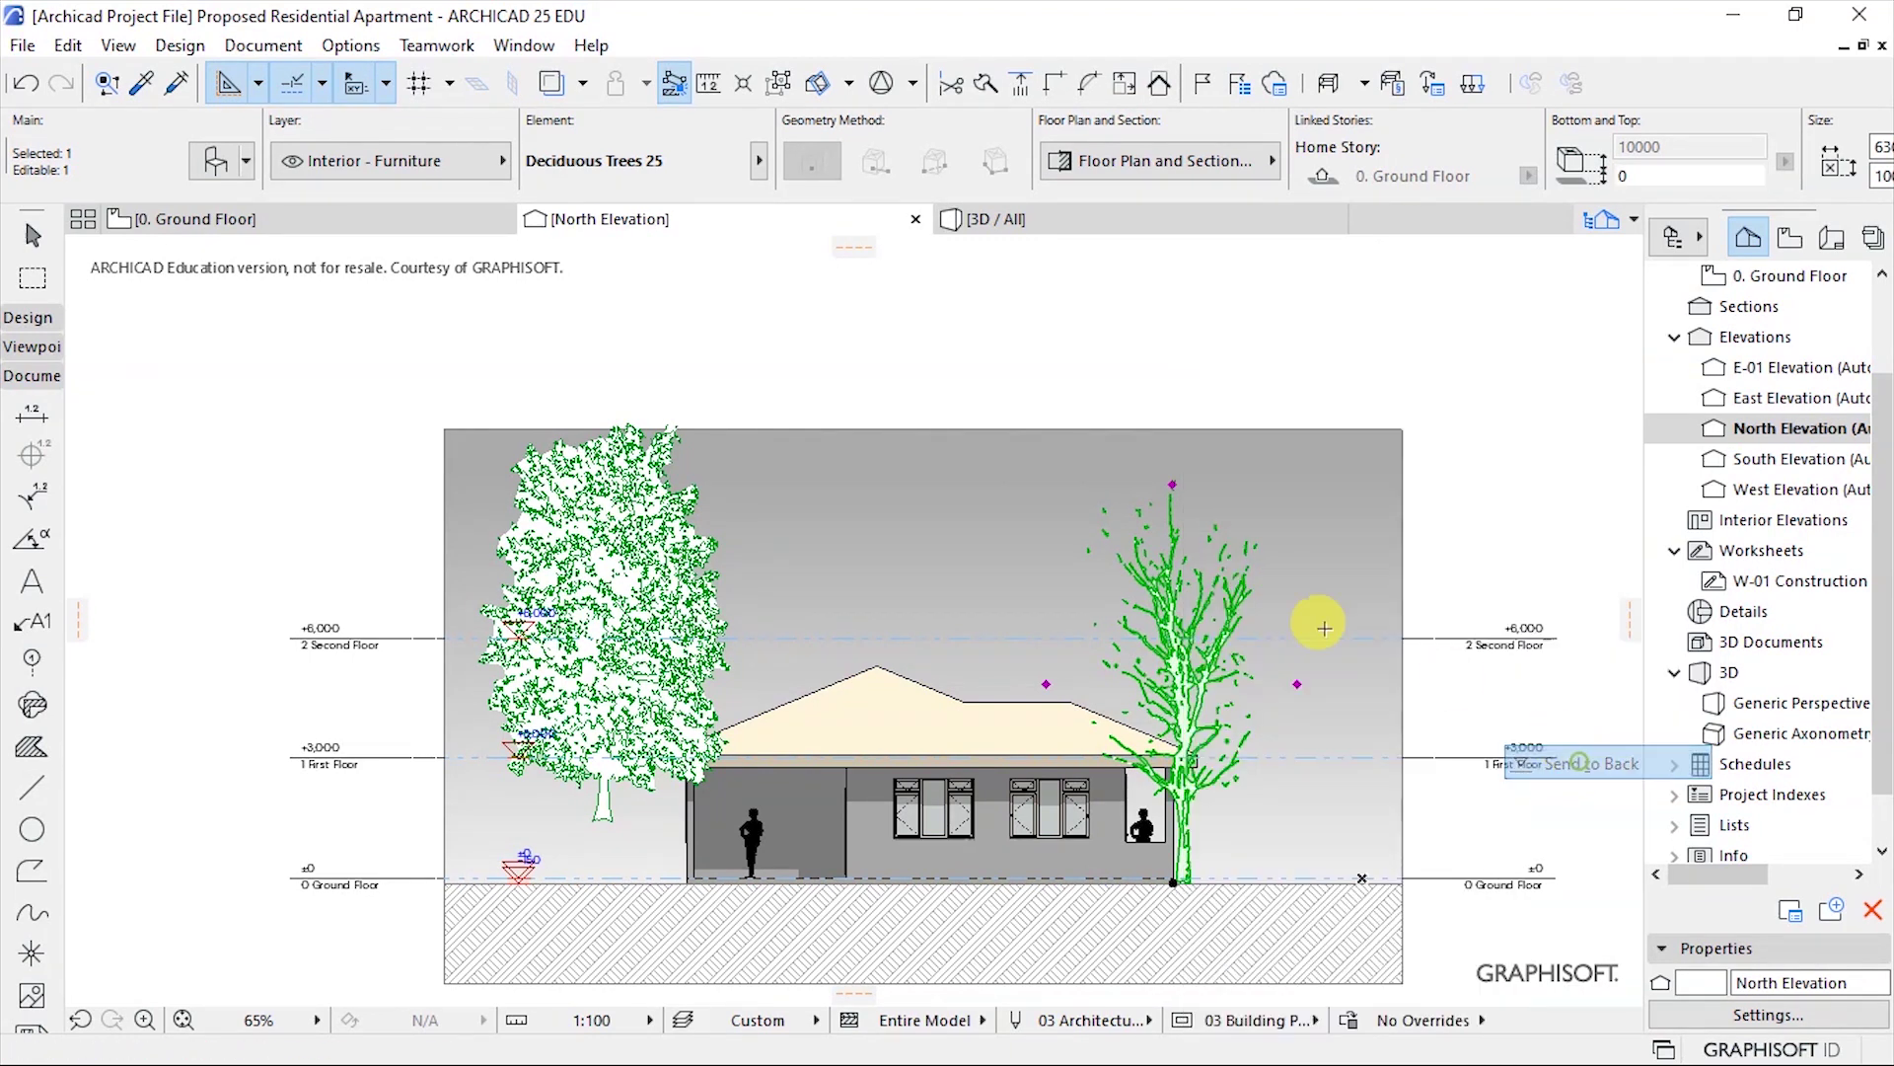
click(1474, 455)
Move the leafy tree by its trunk base to the ground-level corner at the house's left end.
scroll(922, 481, down, 3)
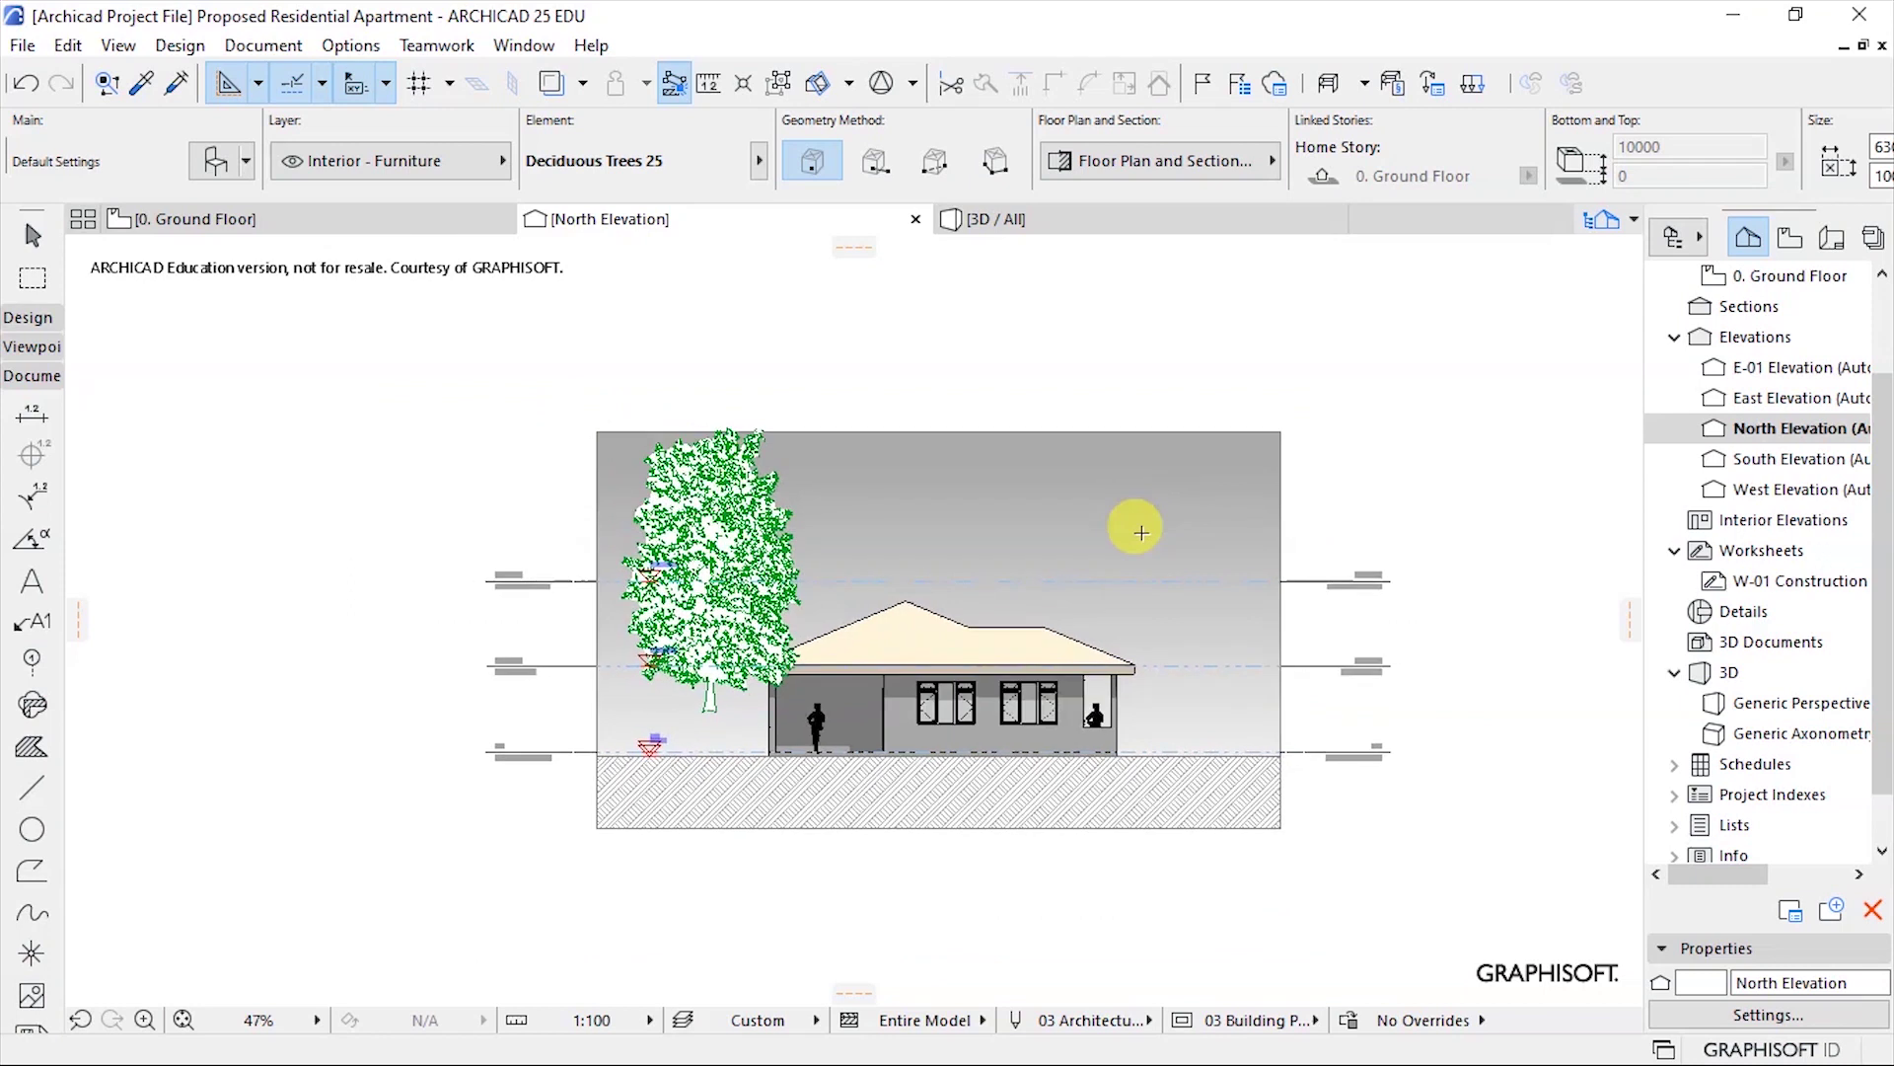
click(708, 703)
key(ctrl+d)
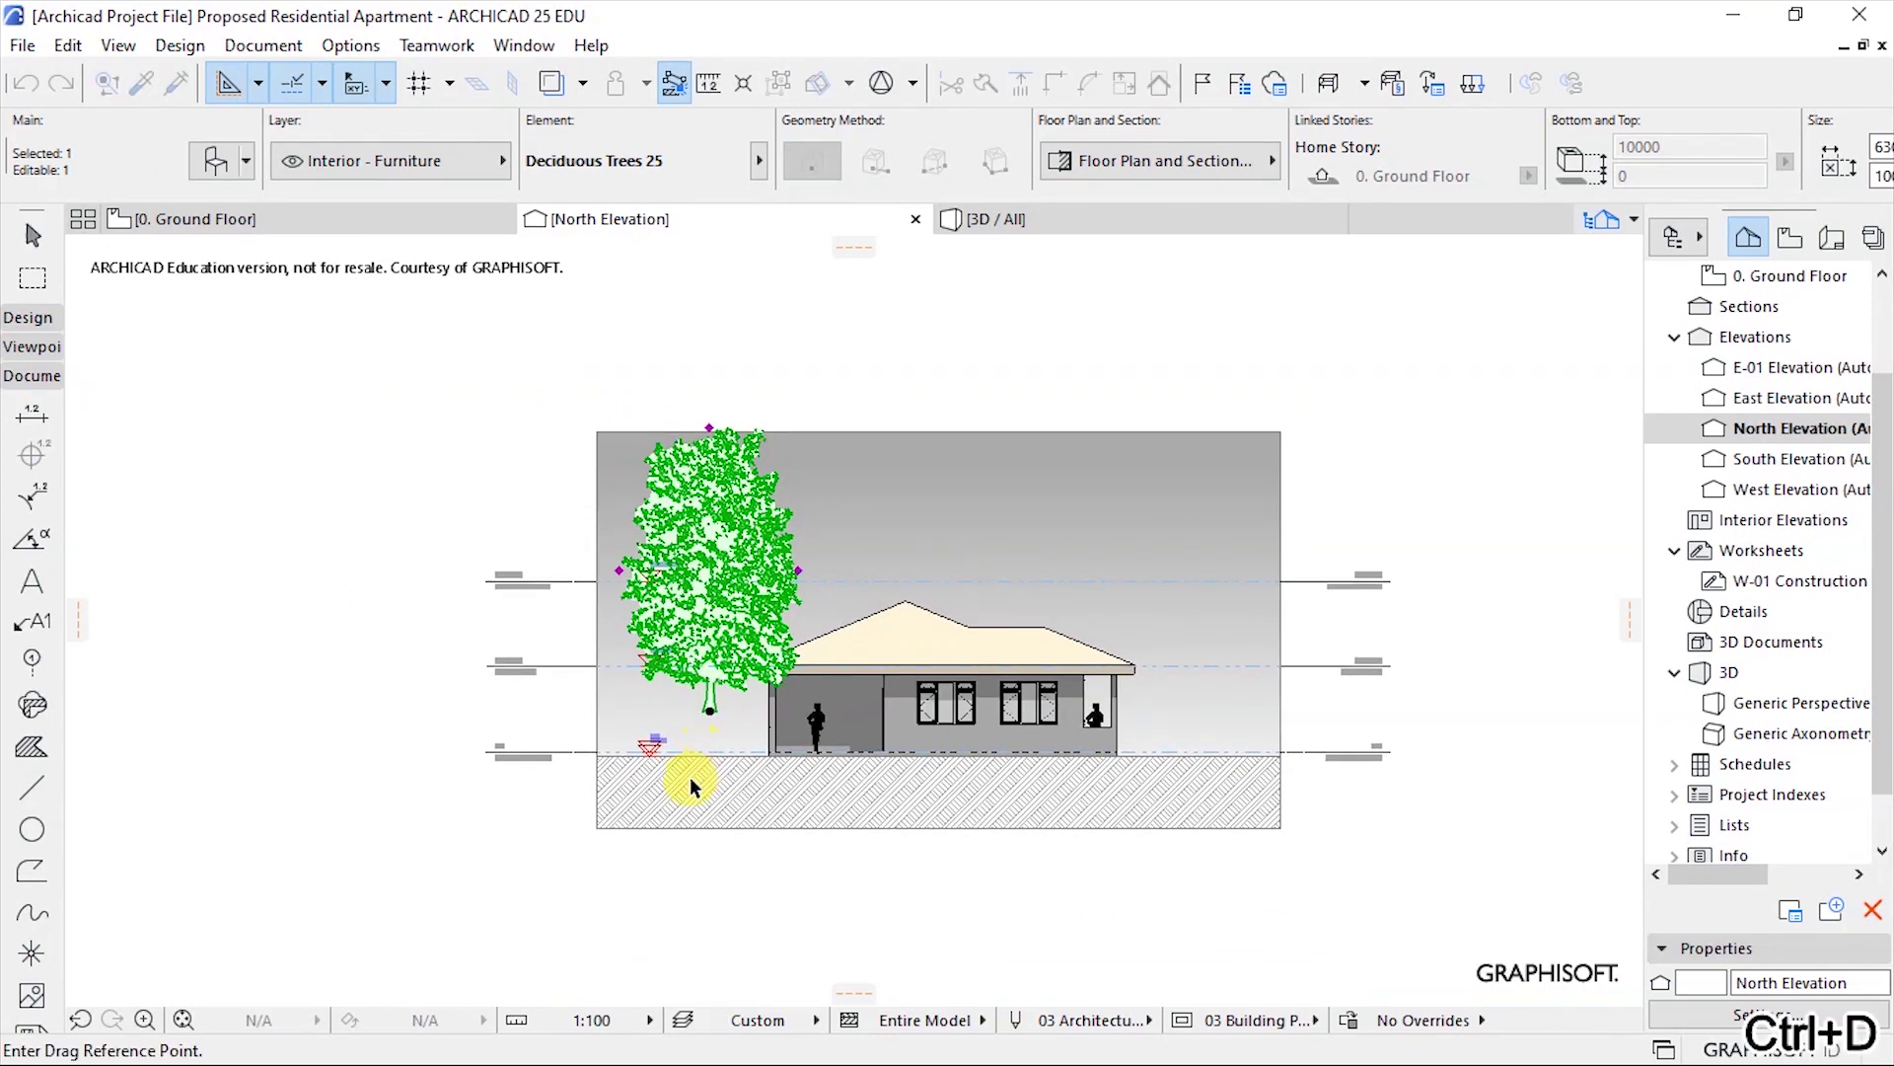
scroll(689, 777, up, 3)
click(728, 642)
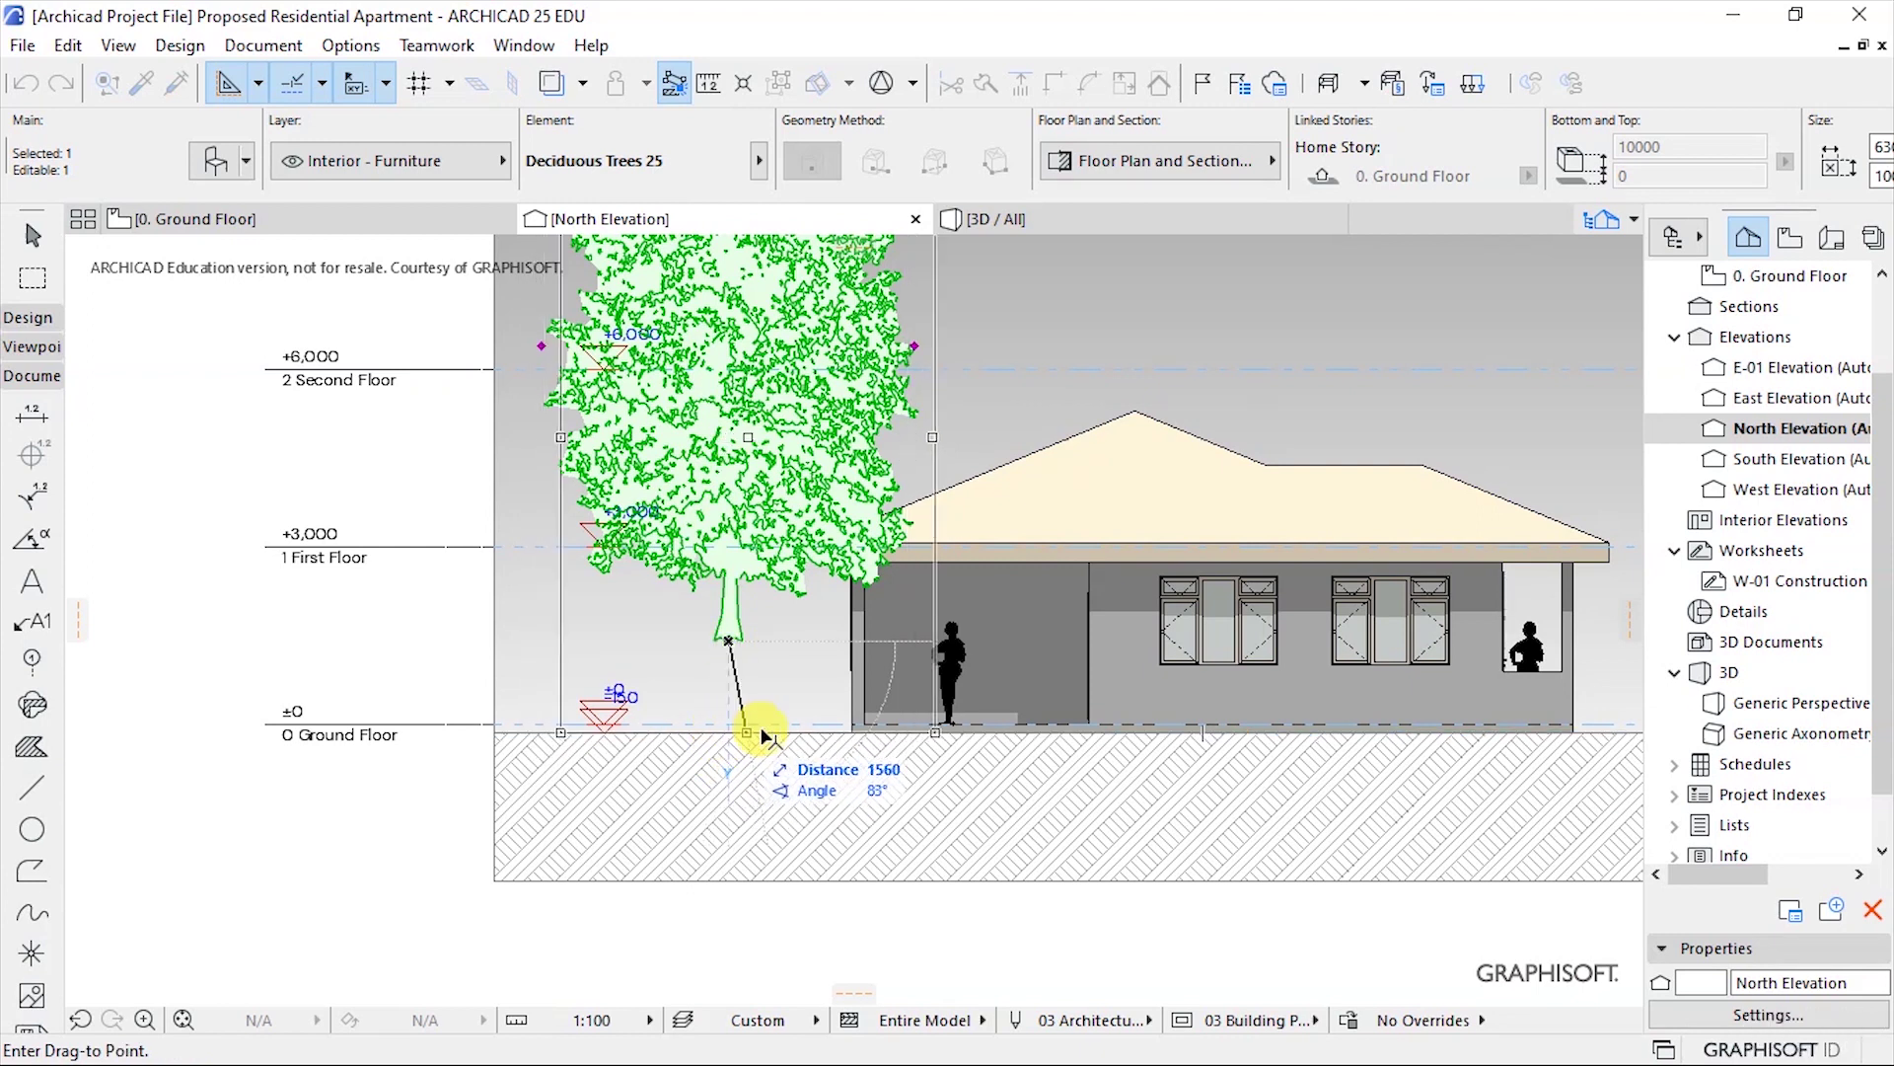
click(851, 732)
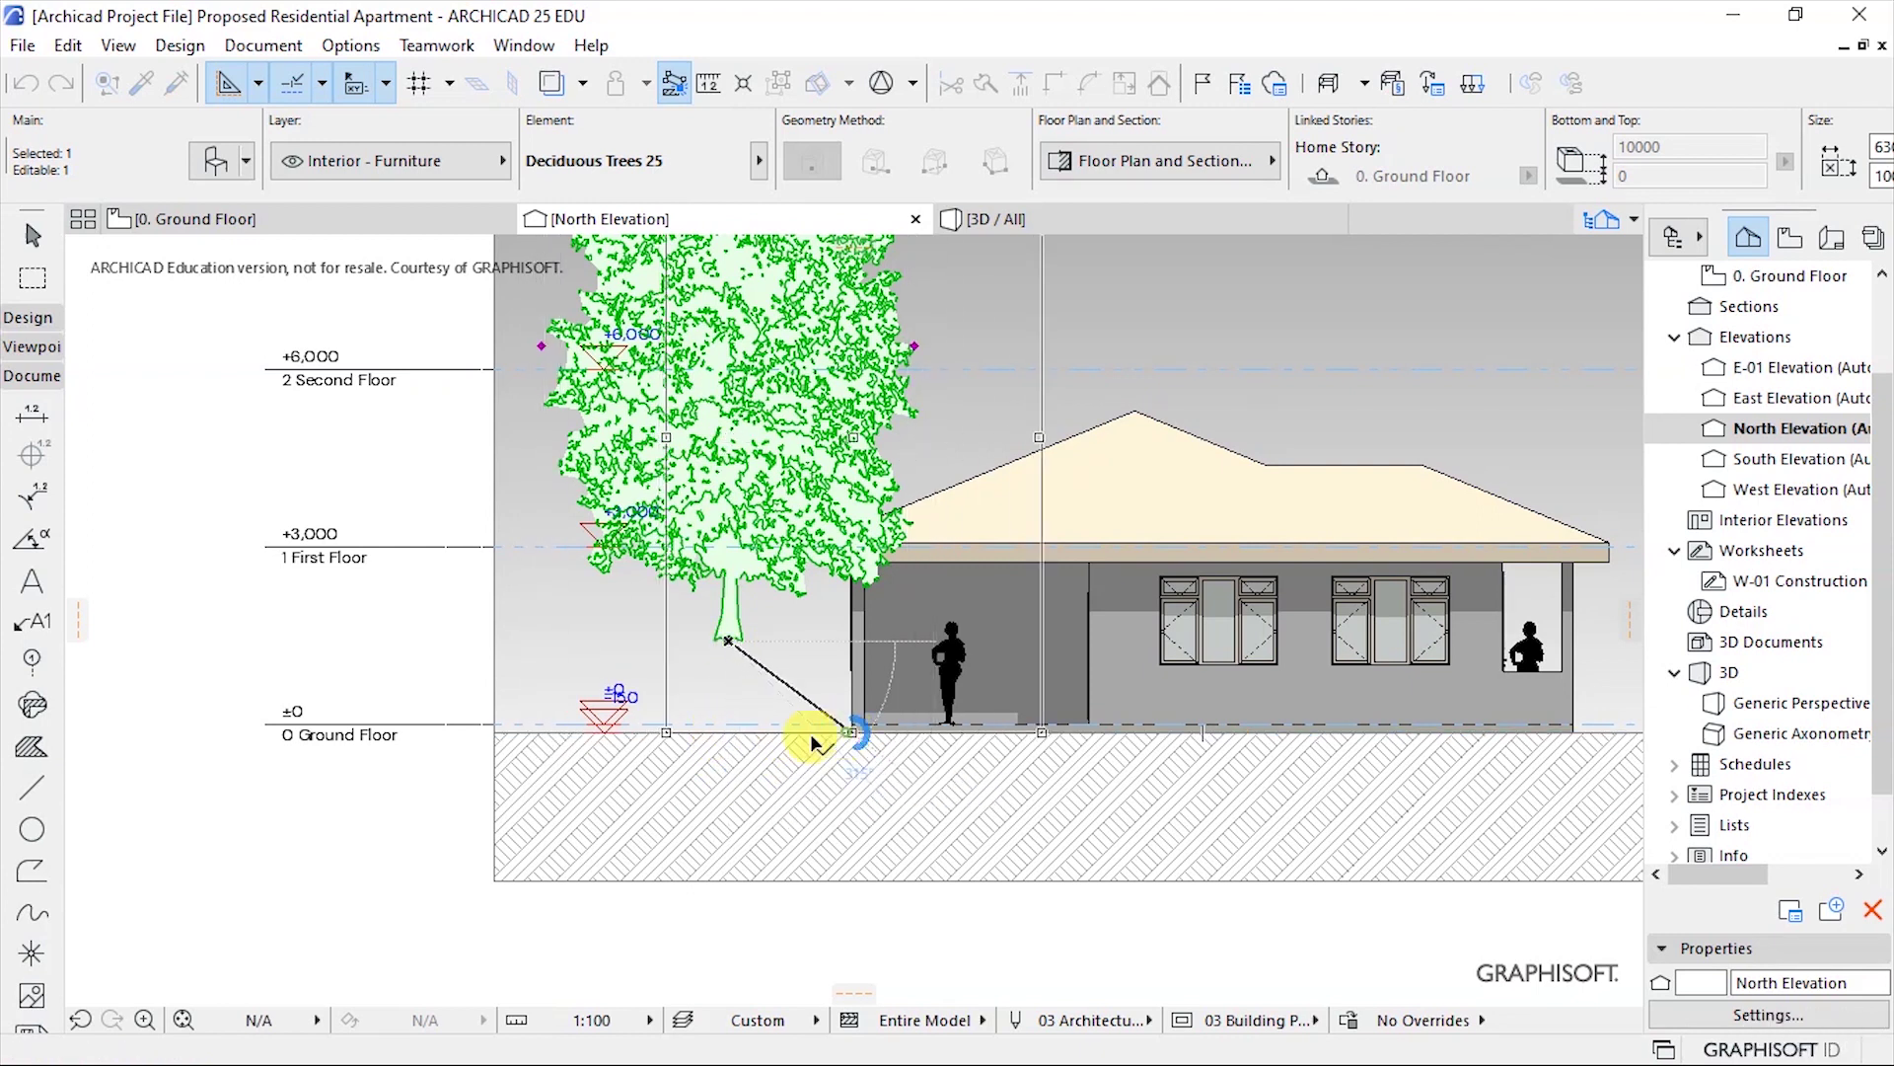
Send the leafy tree at the house's left end to the back of the display order.
scroll(699, 730, down, 3)
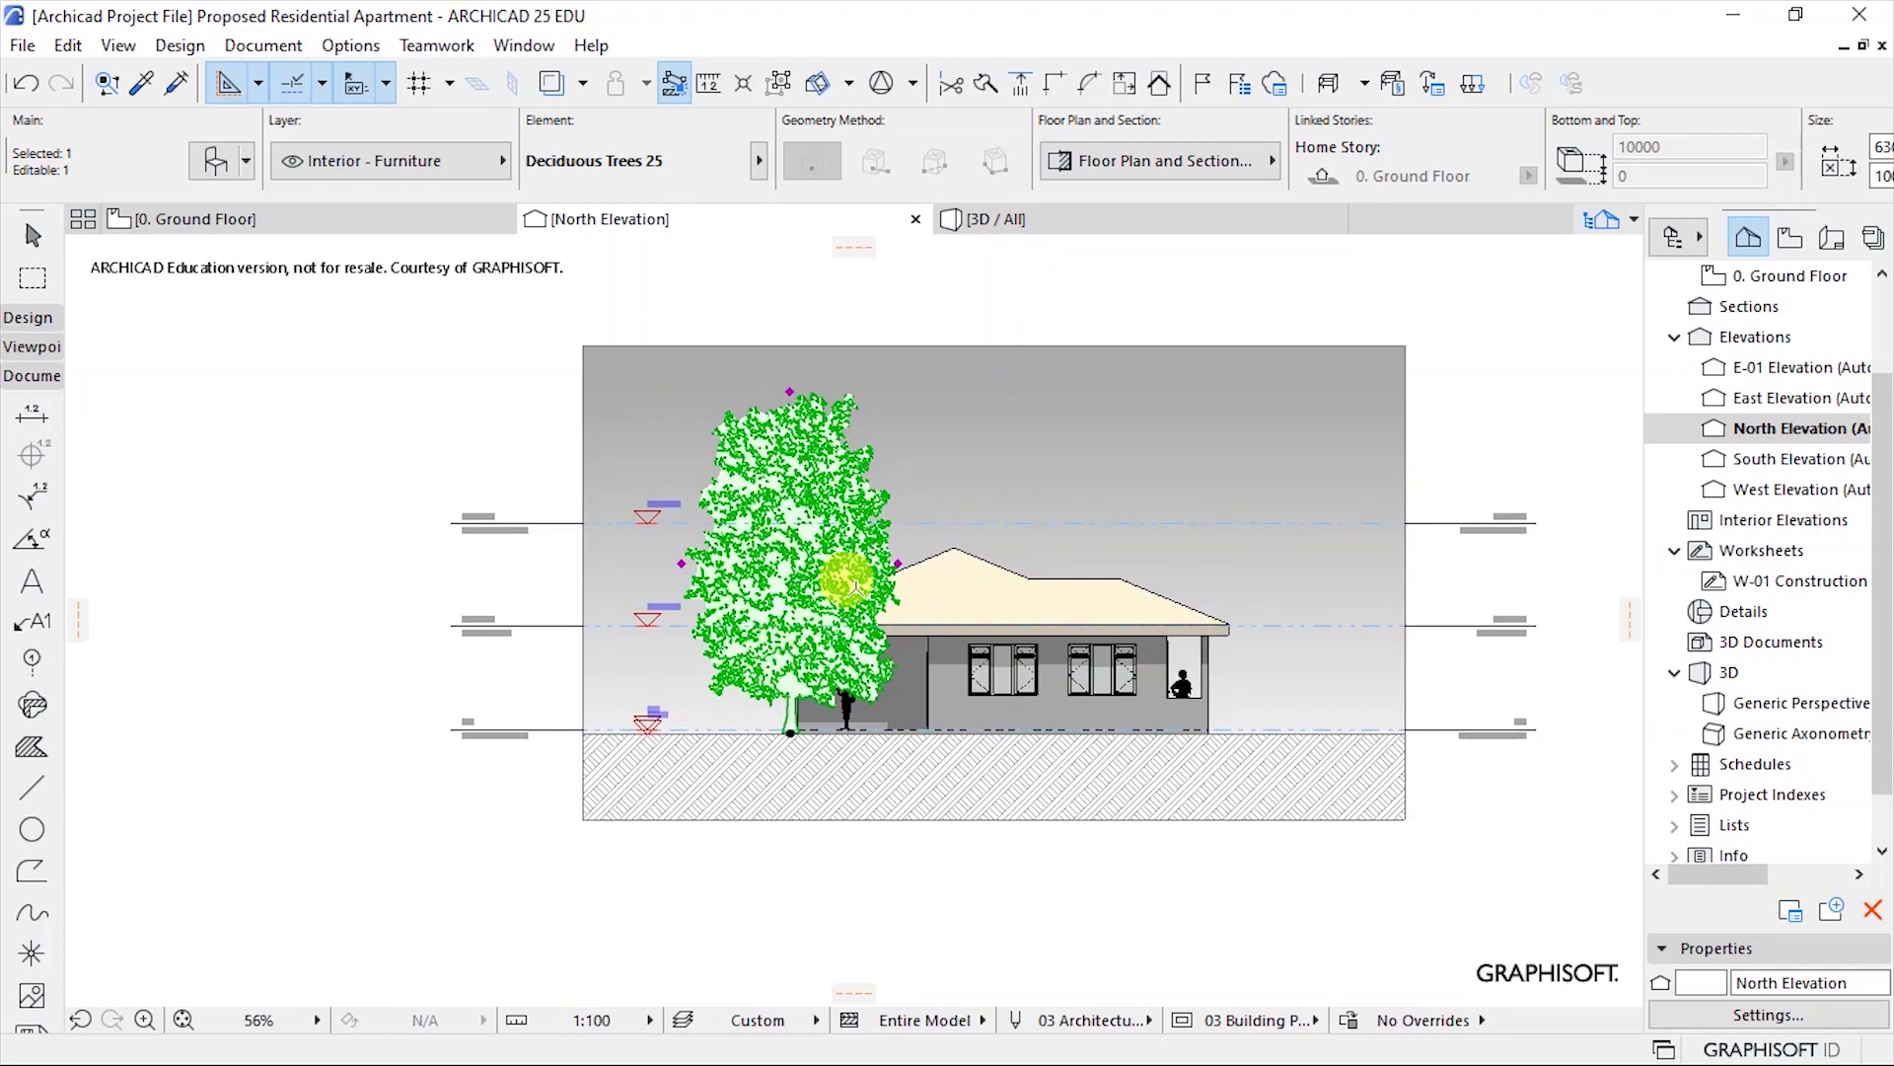
right_click(807, 565)
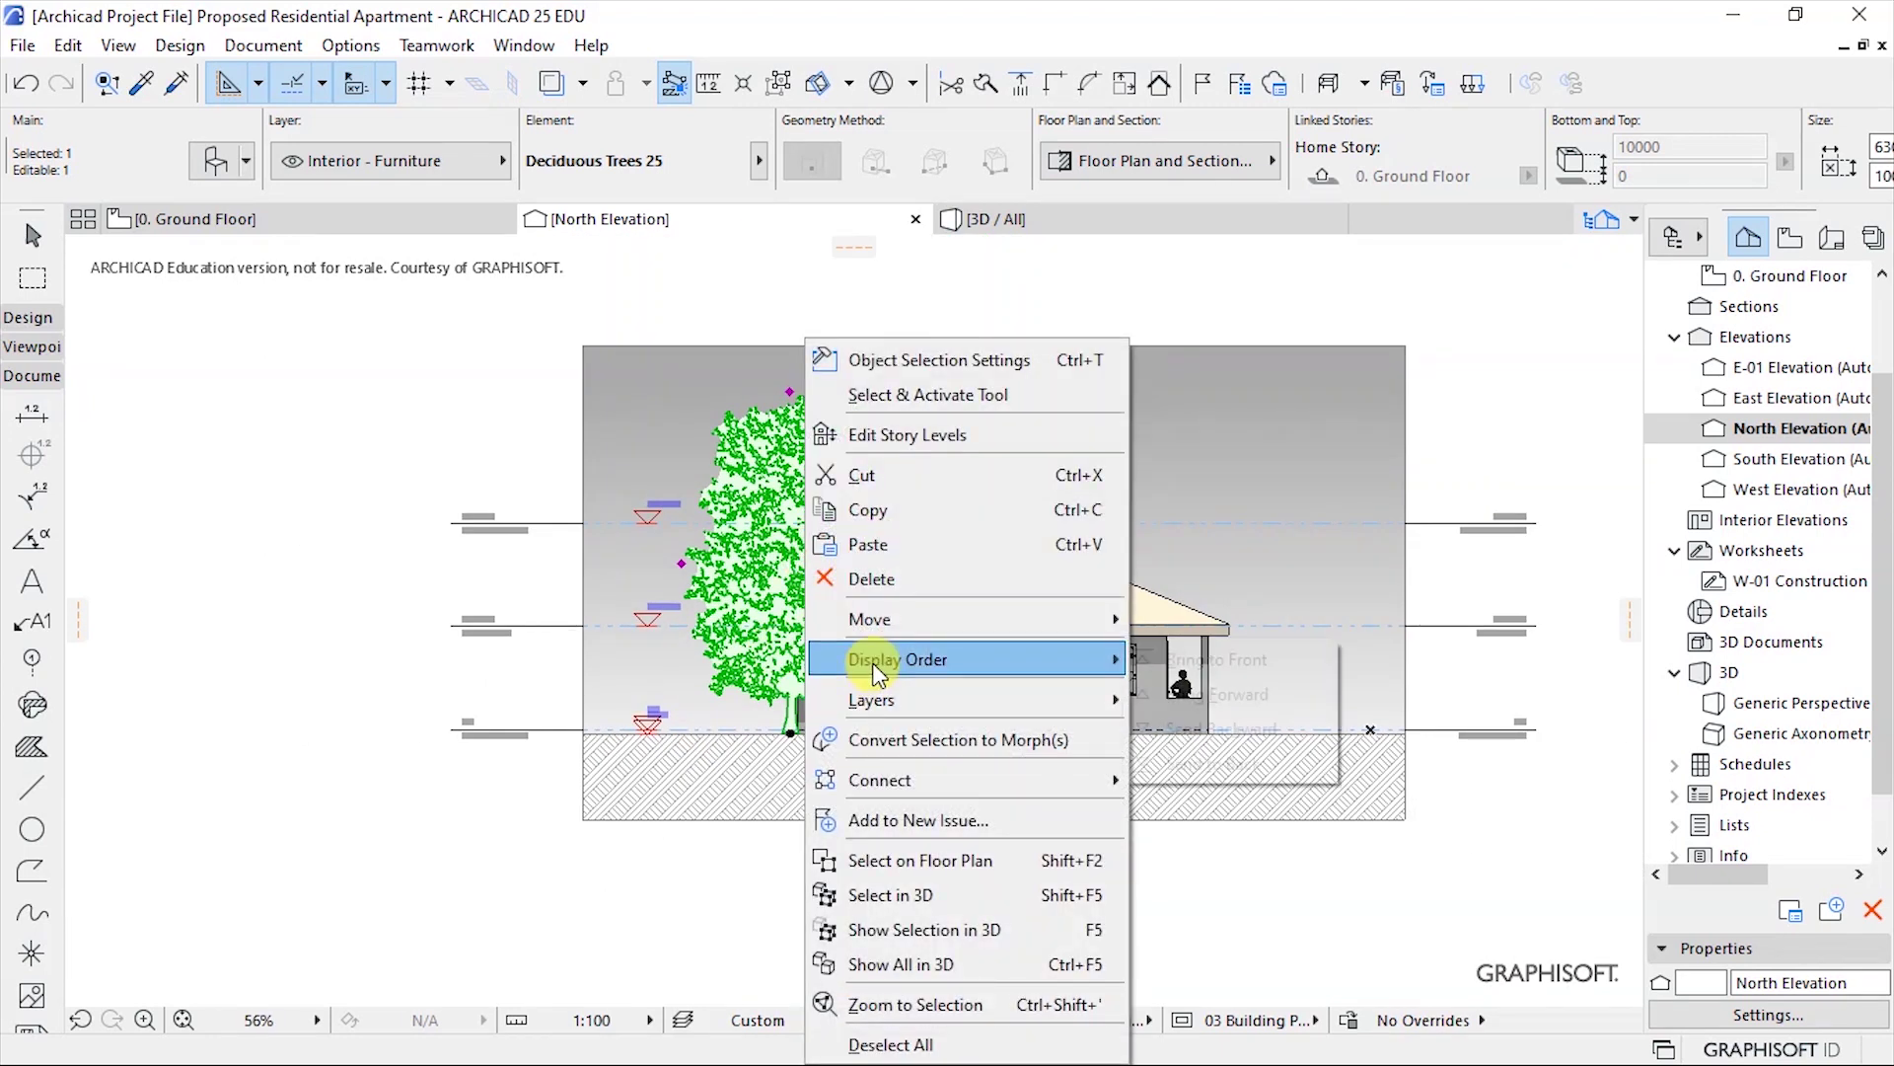
mouse_move(867, 656)
click(1196, 761)
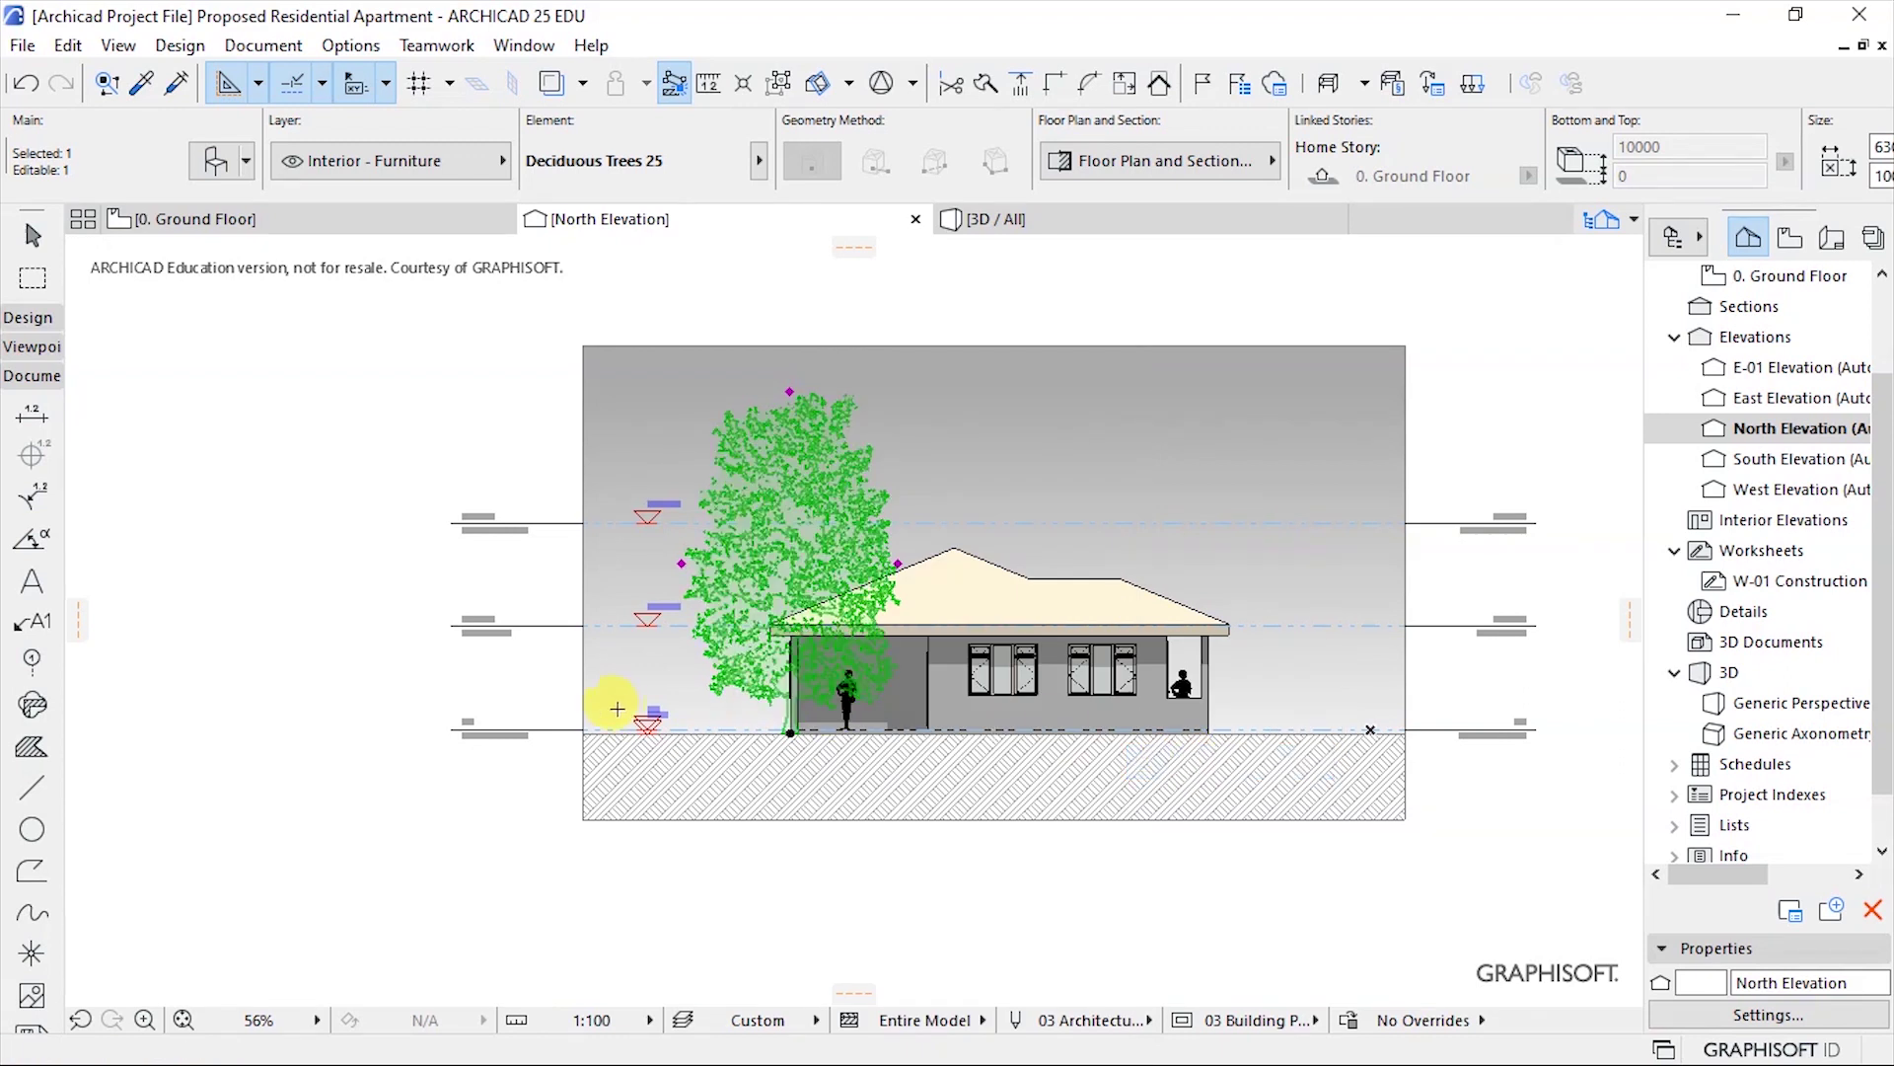
click(1479, 396)
Send the gradient background fill to the back of the display order, behind both trees.
click(1292, 433)
right_click(1137, 432)
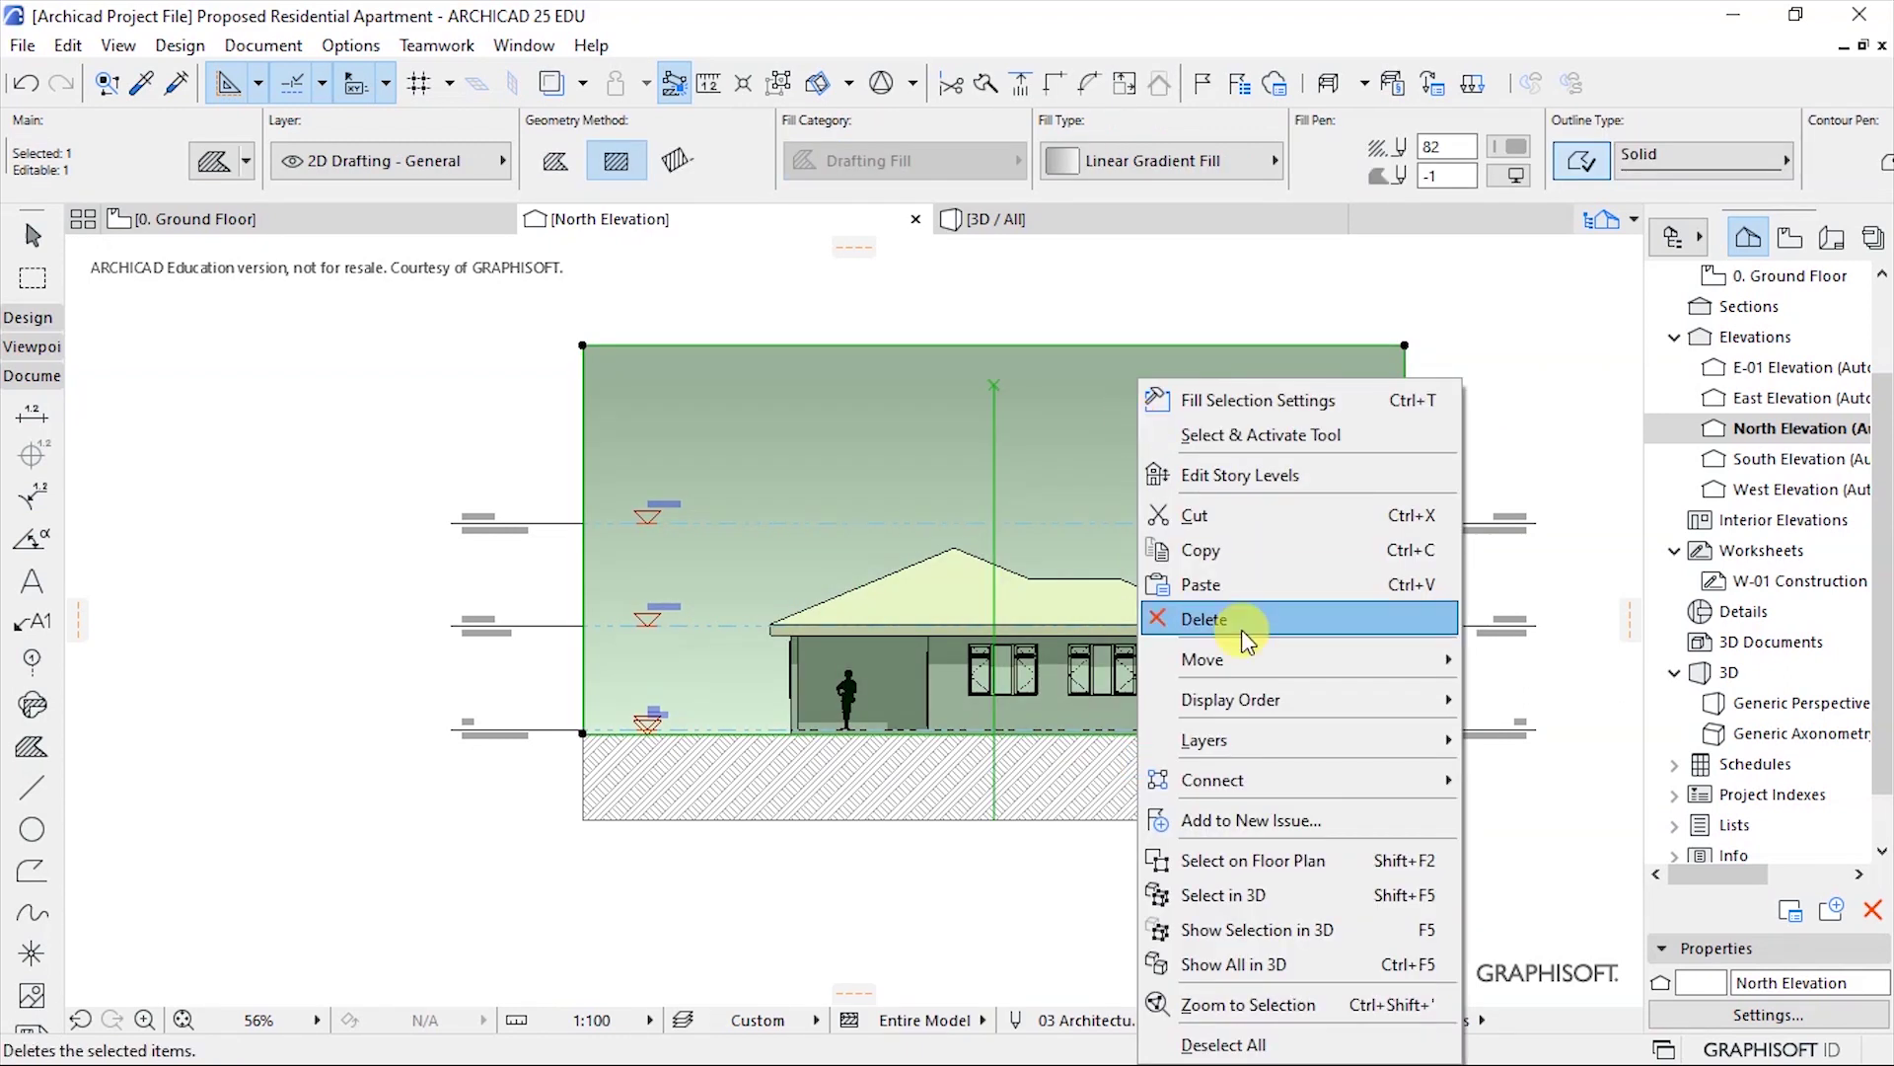
mouse_move(1237, 700)
click(1548, 804)
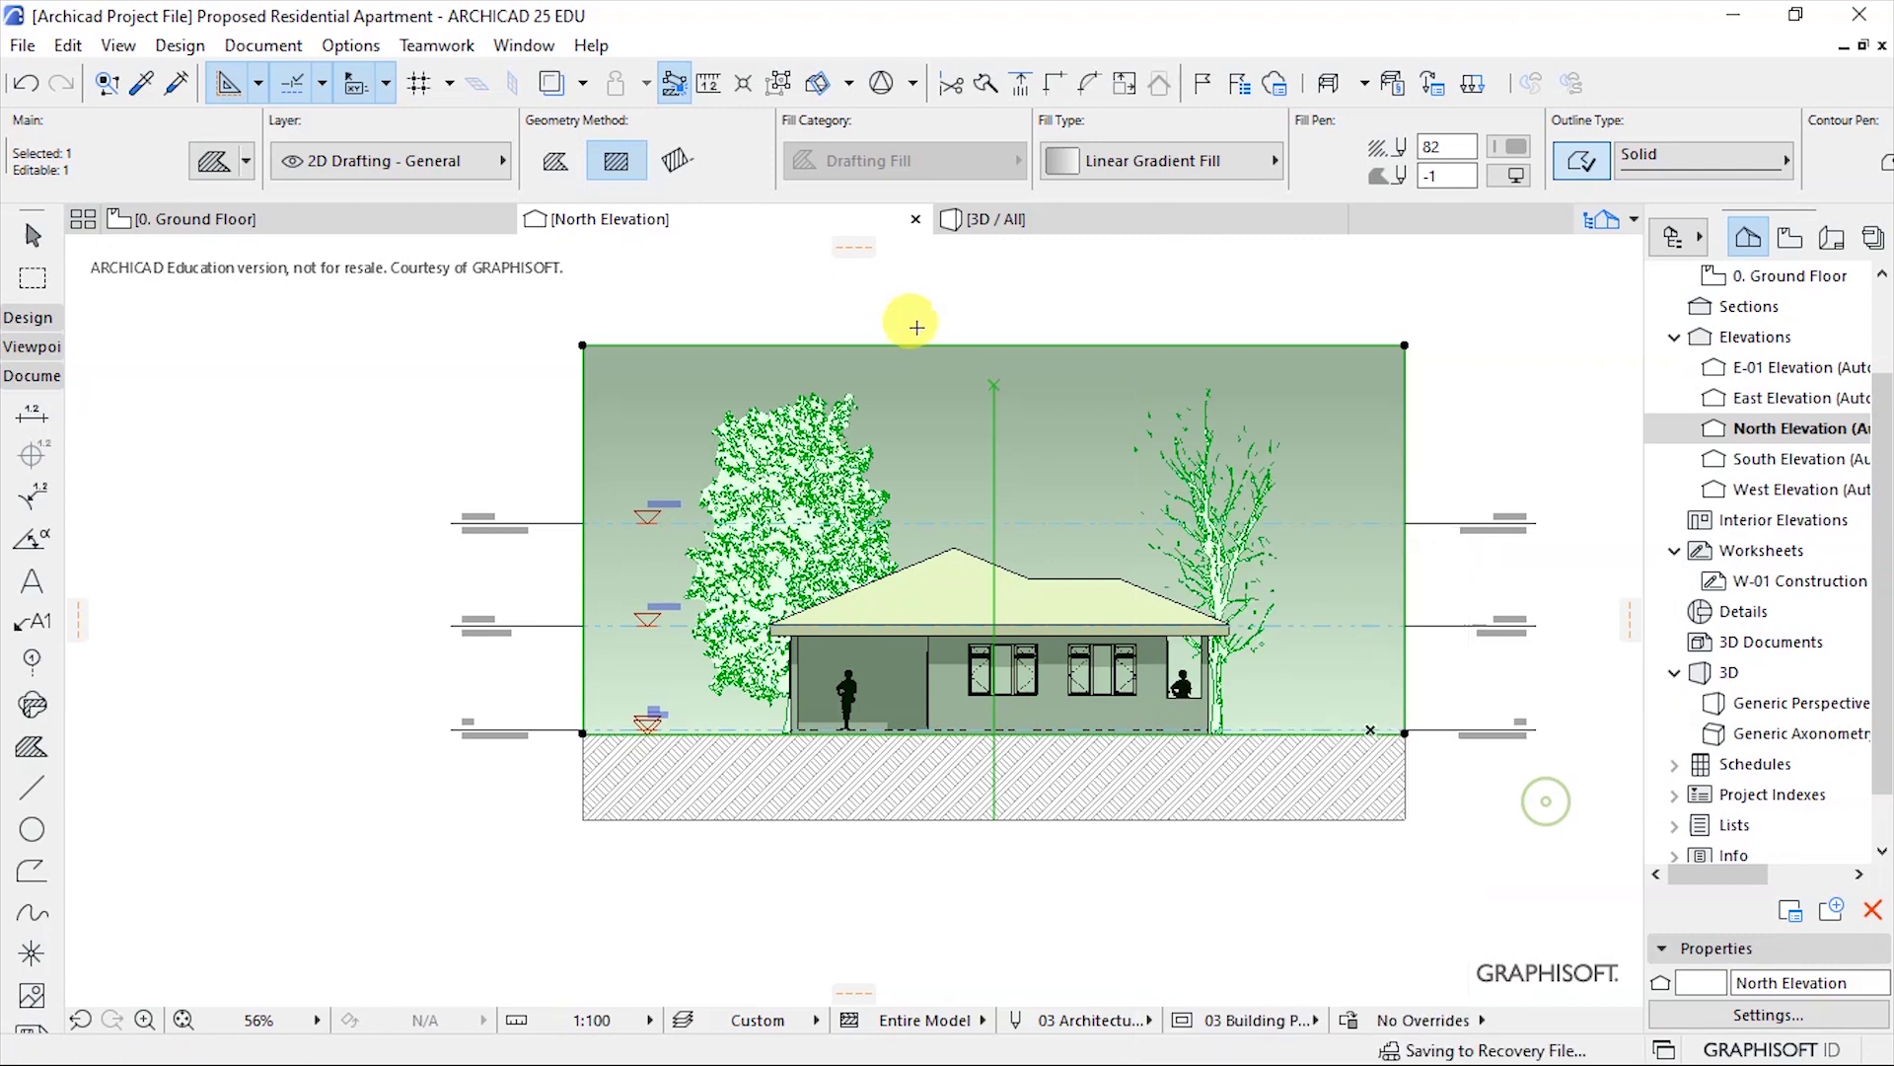
click(1495, 381)
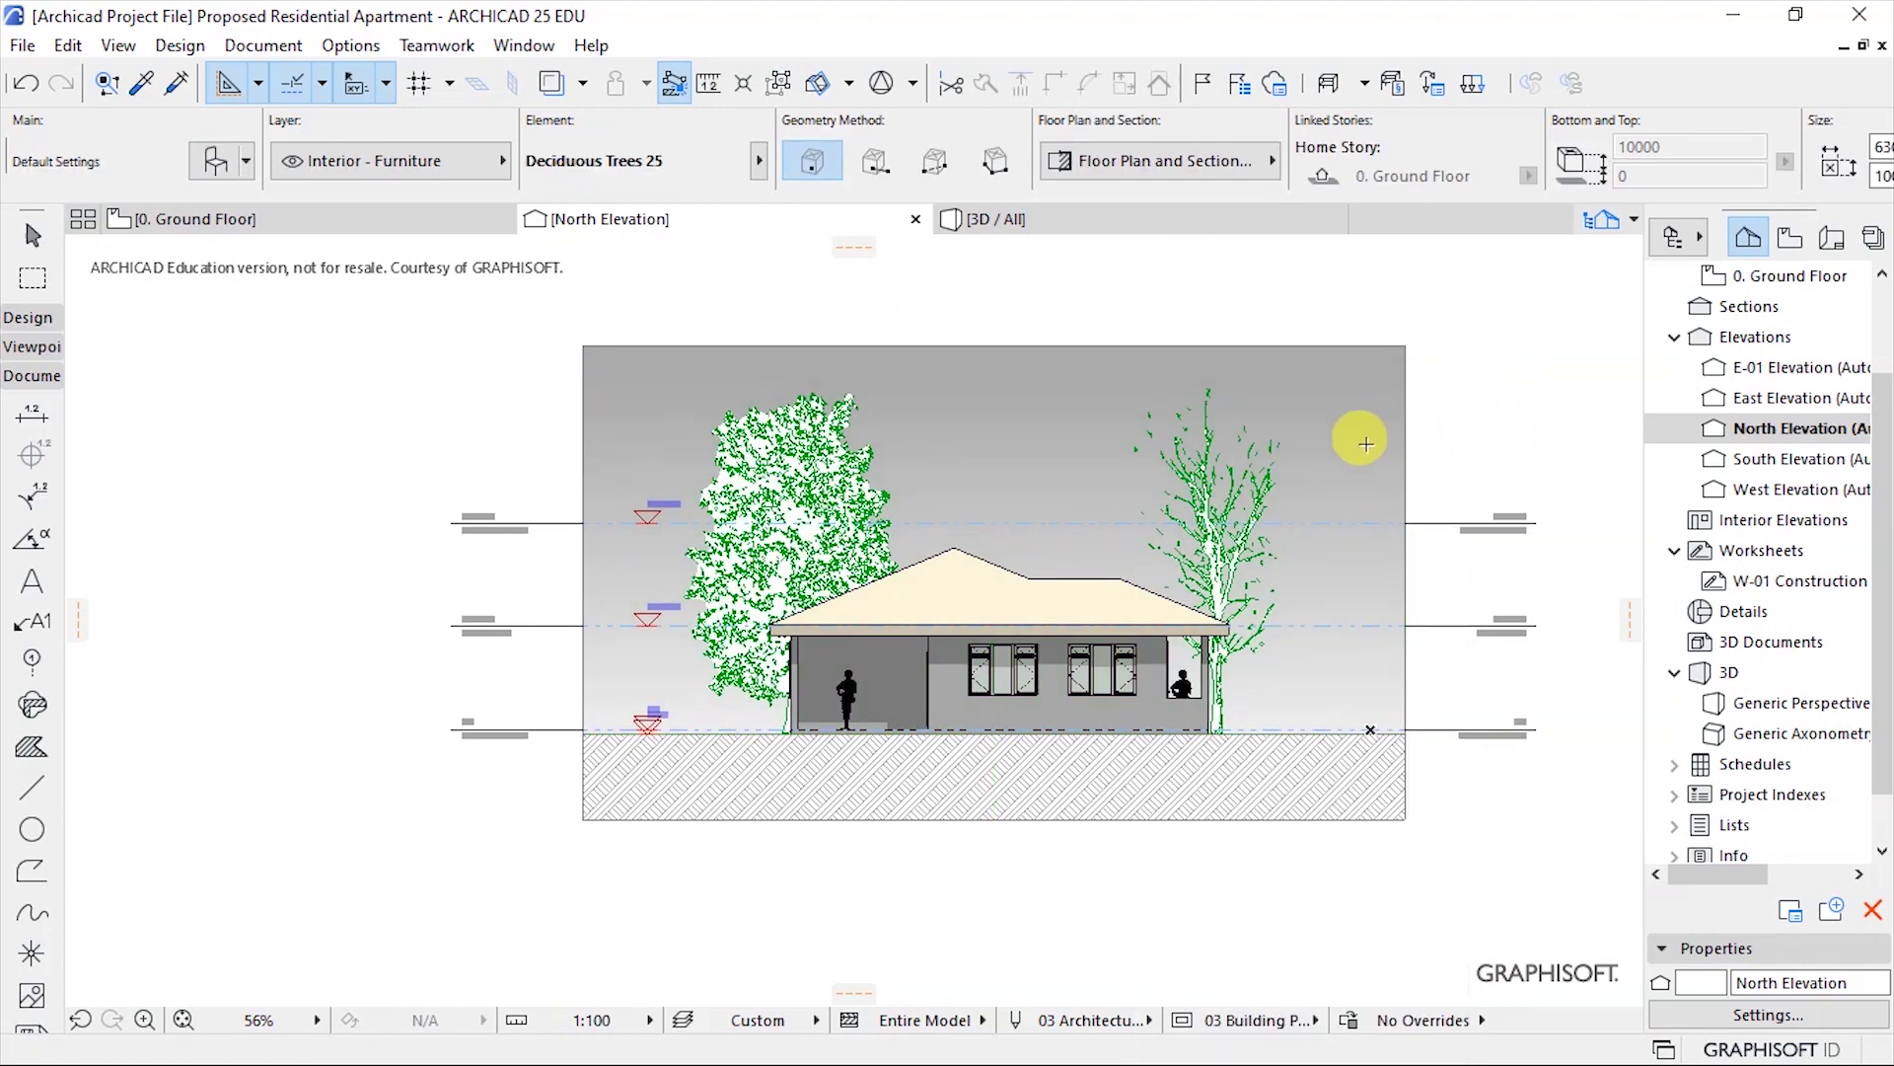
Save the project with both trees arranged behind the house.
scroll(1095, 449, up, 2)
scroll(1088, 460, up, 1)
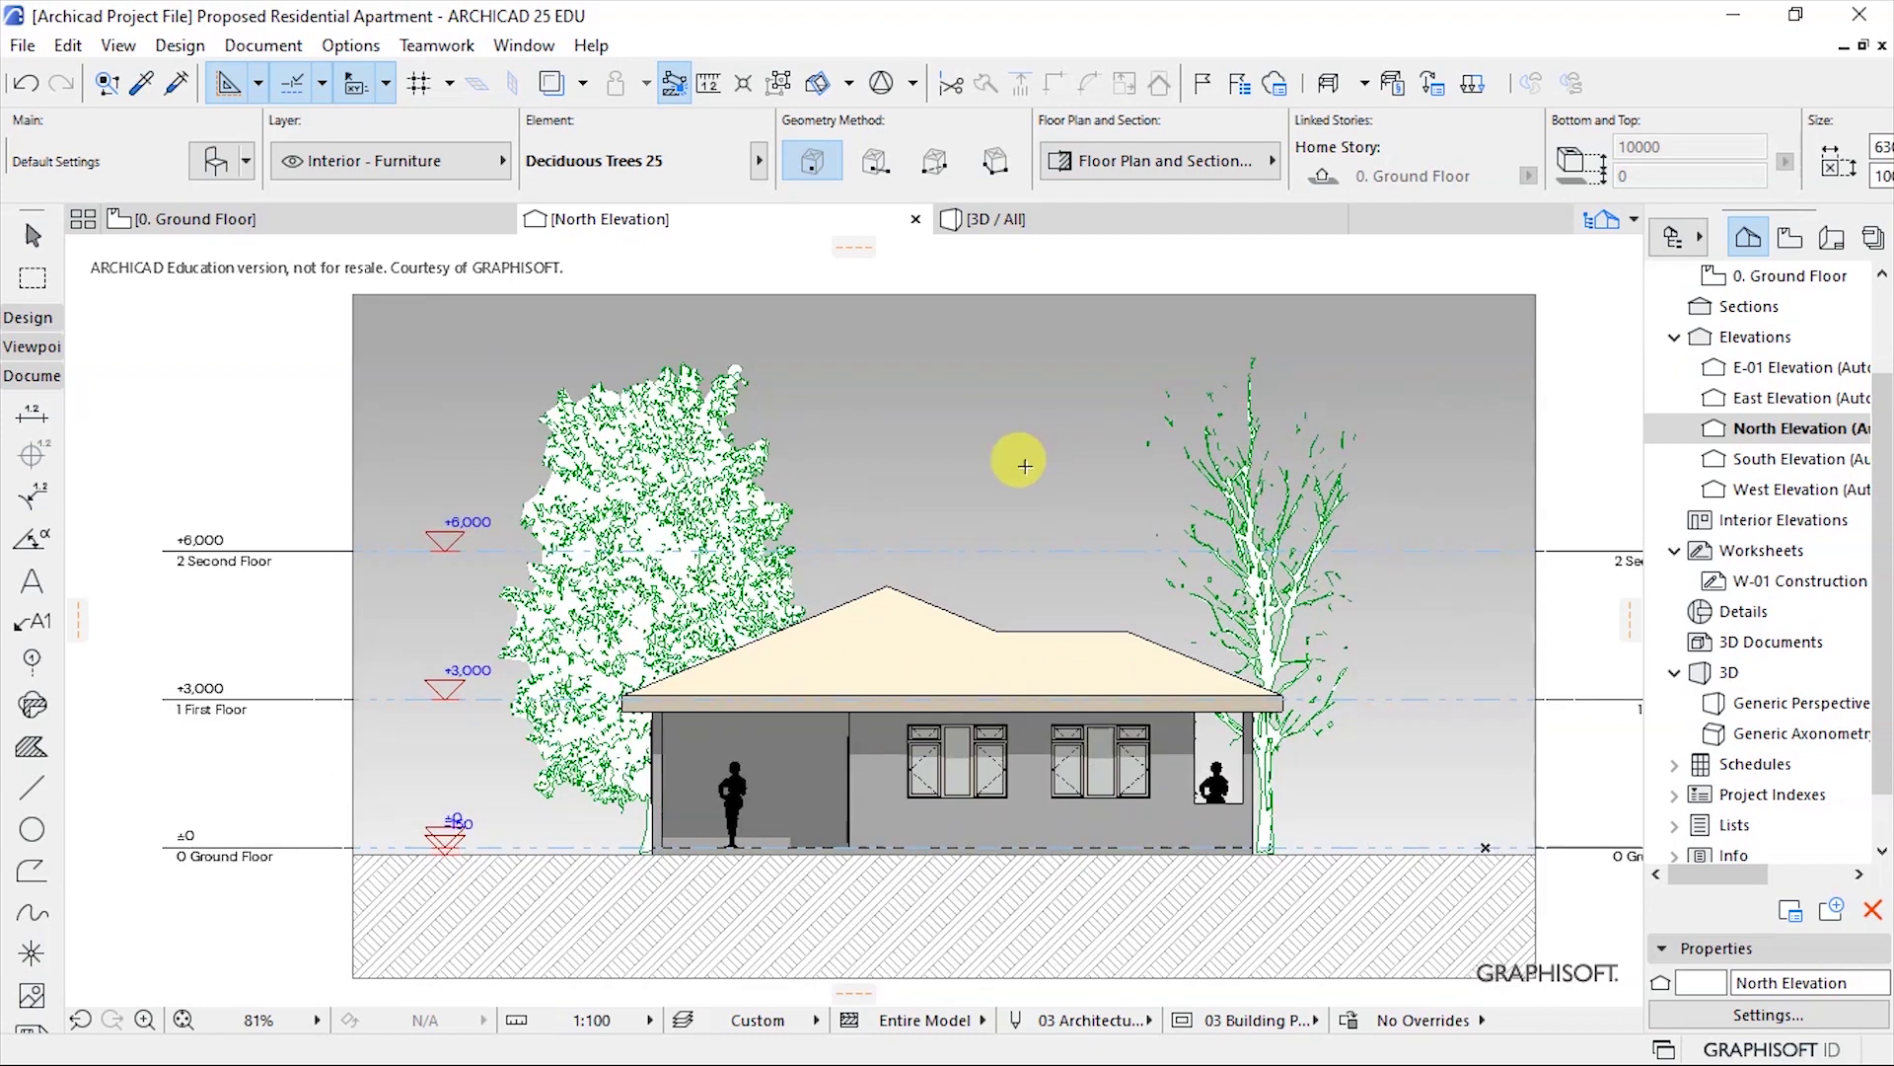
scroll(608, 445, down, 2)
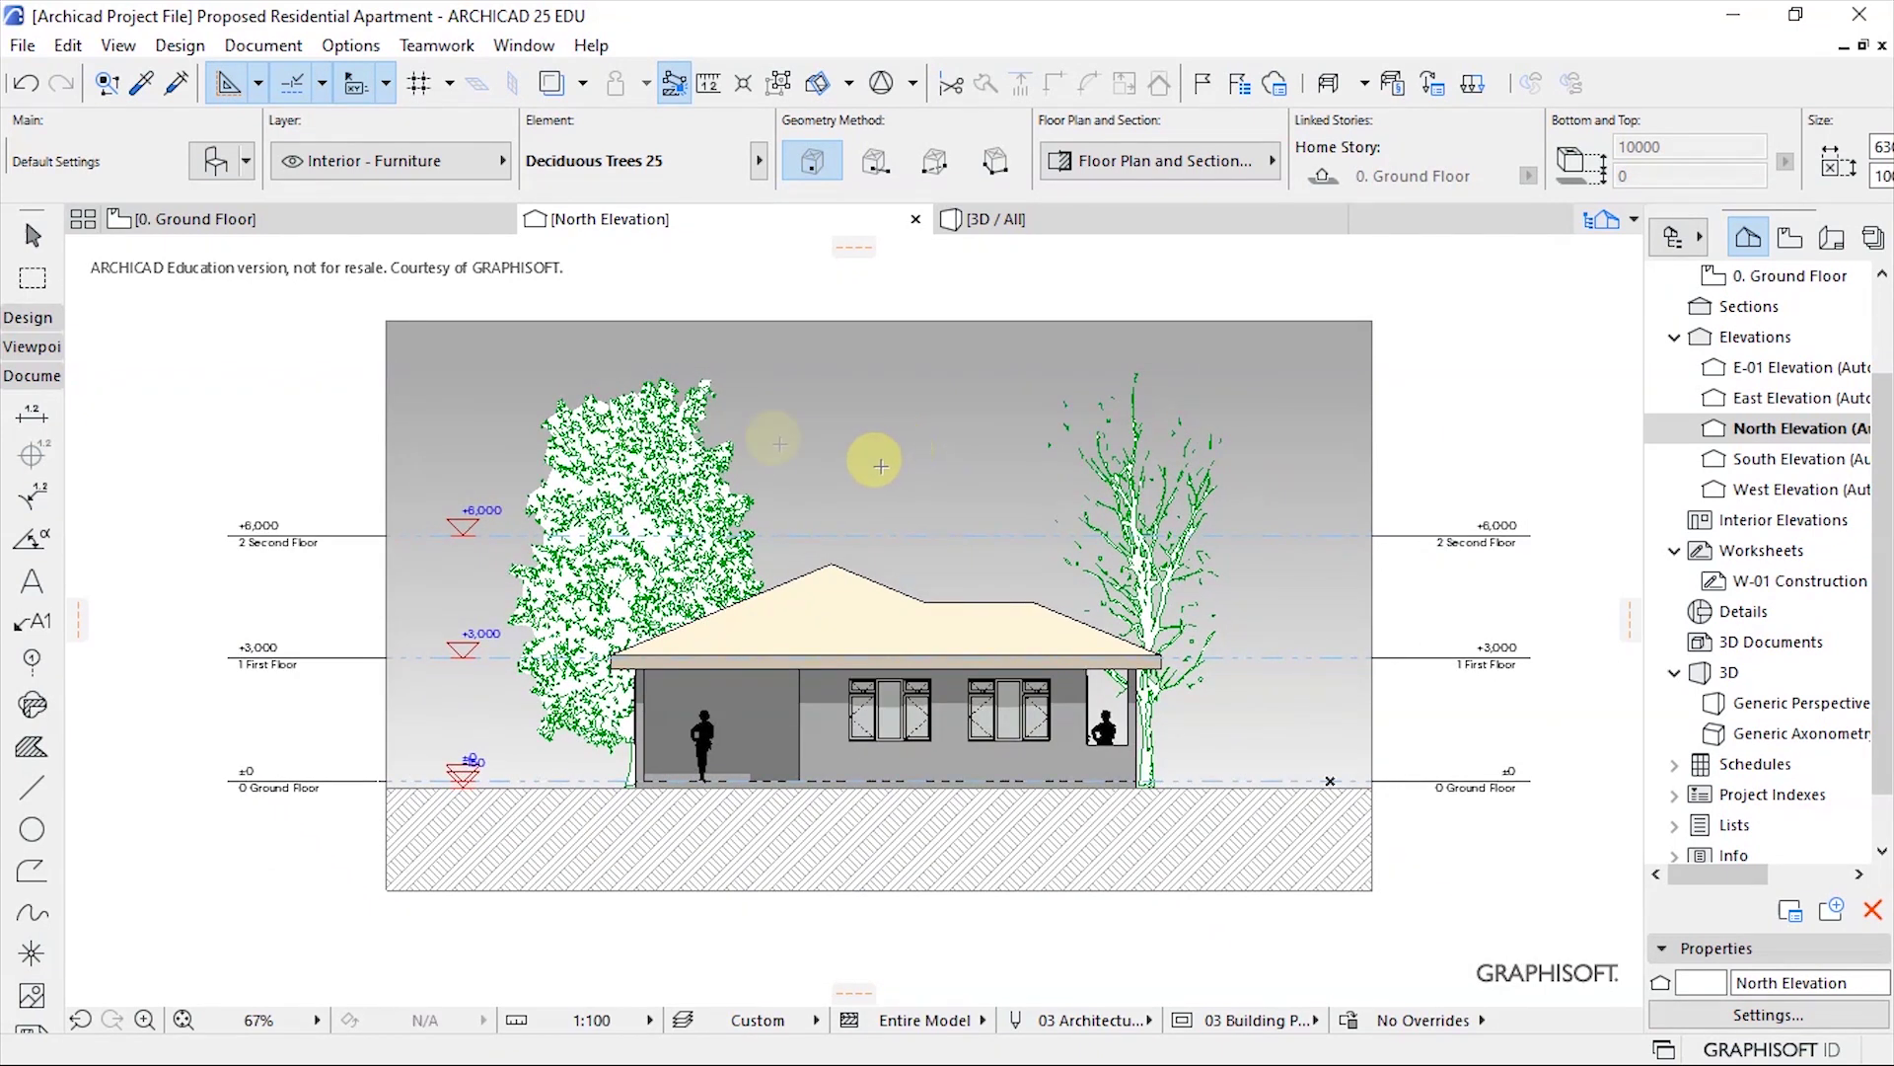
scroll(759, 439, up, 2)
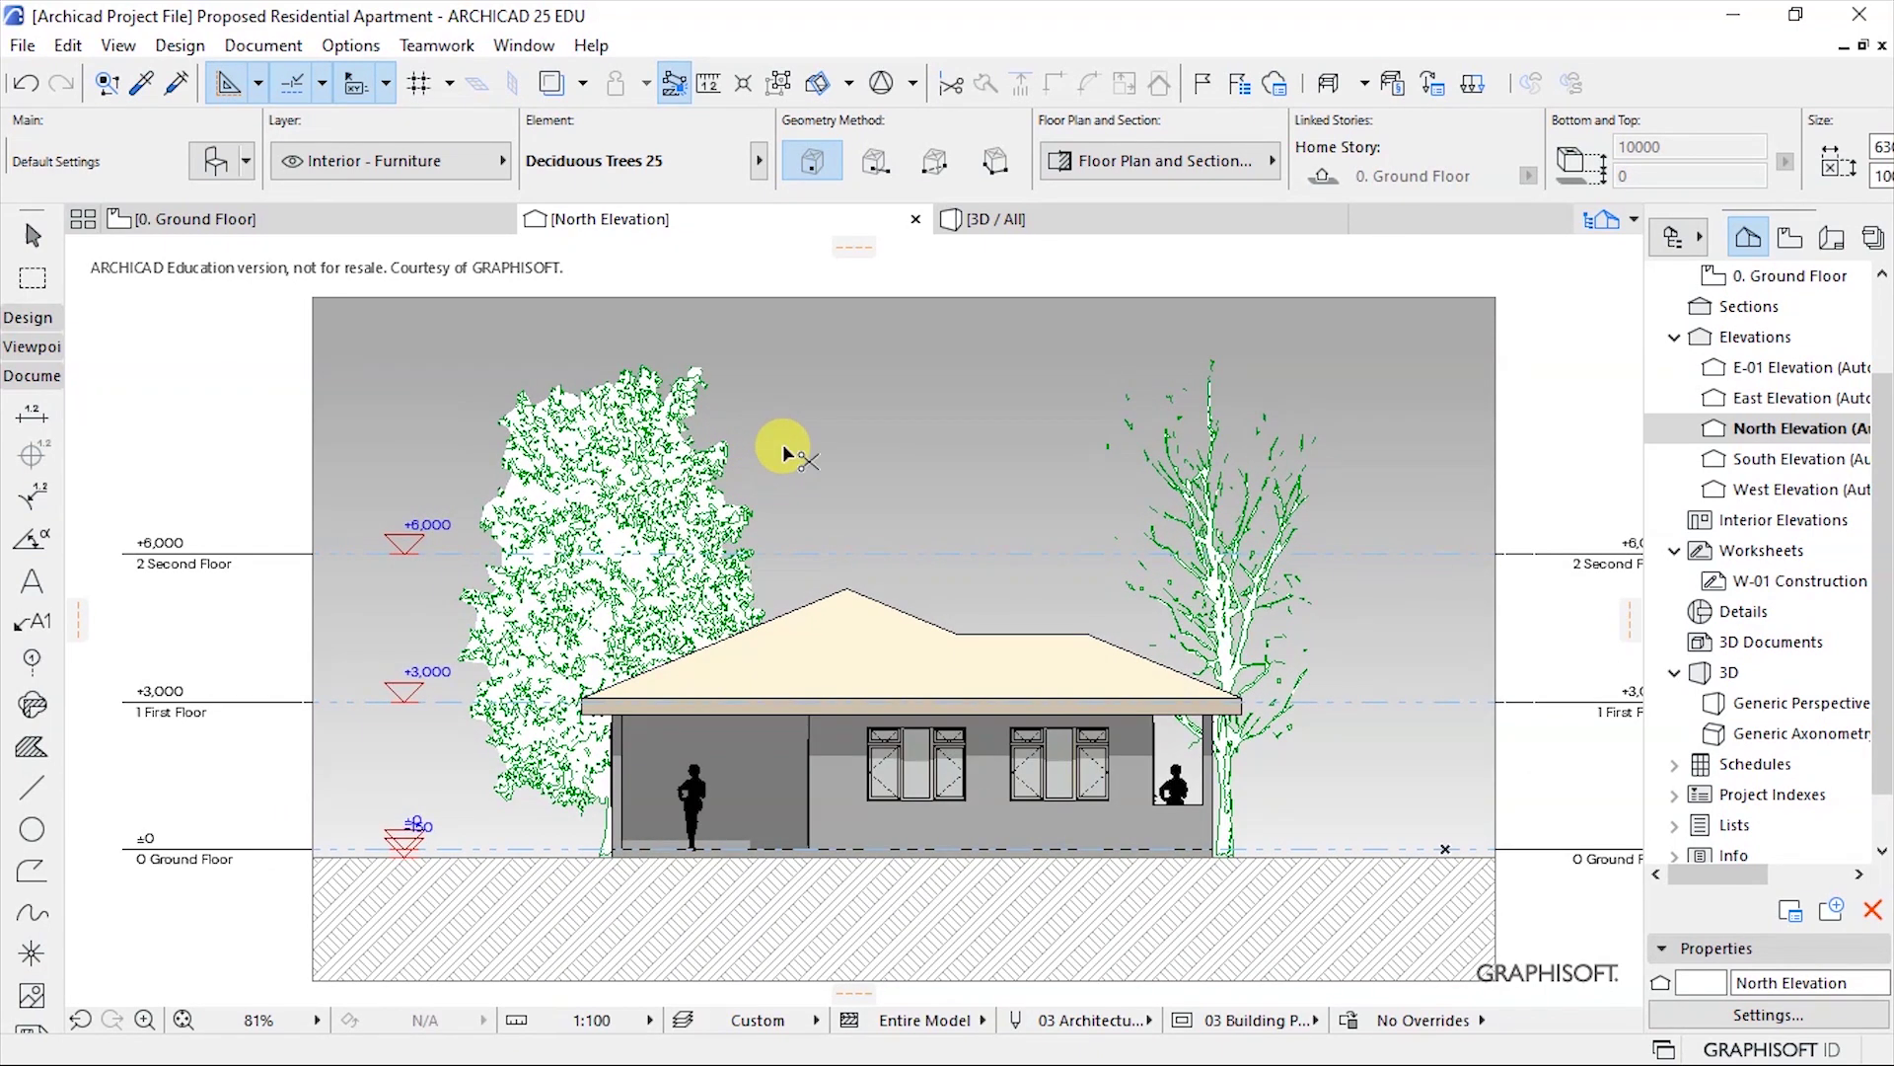
key(ctrl+s)
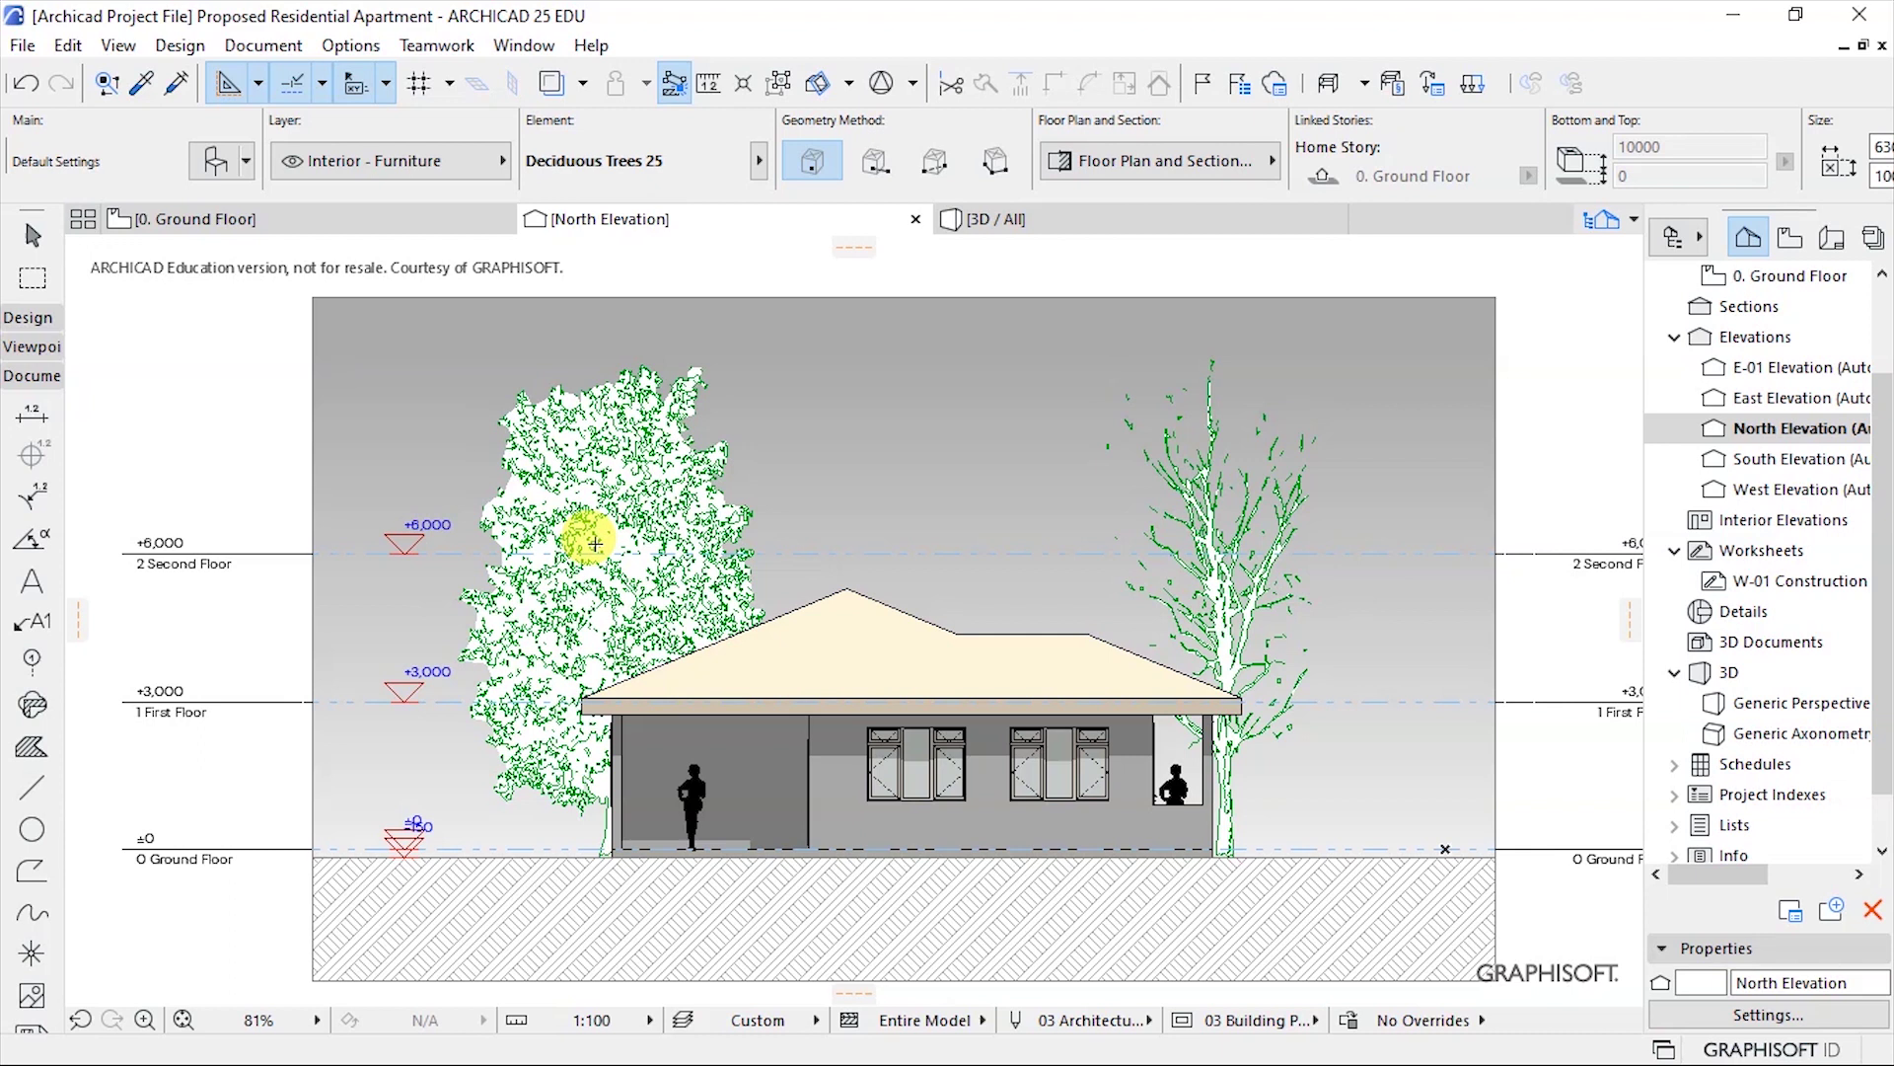
Replace the bare tree at the house's right end with Evergreens 25 and set its 2D view type to Symbolic Side View.
click(1216, 608)
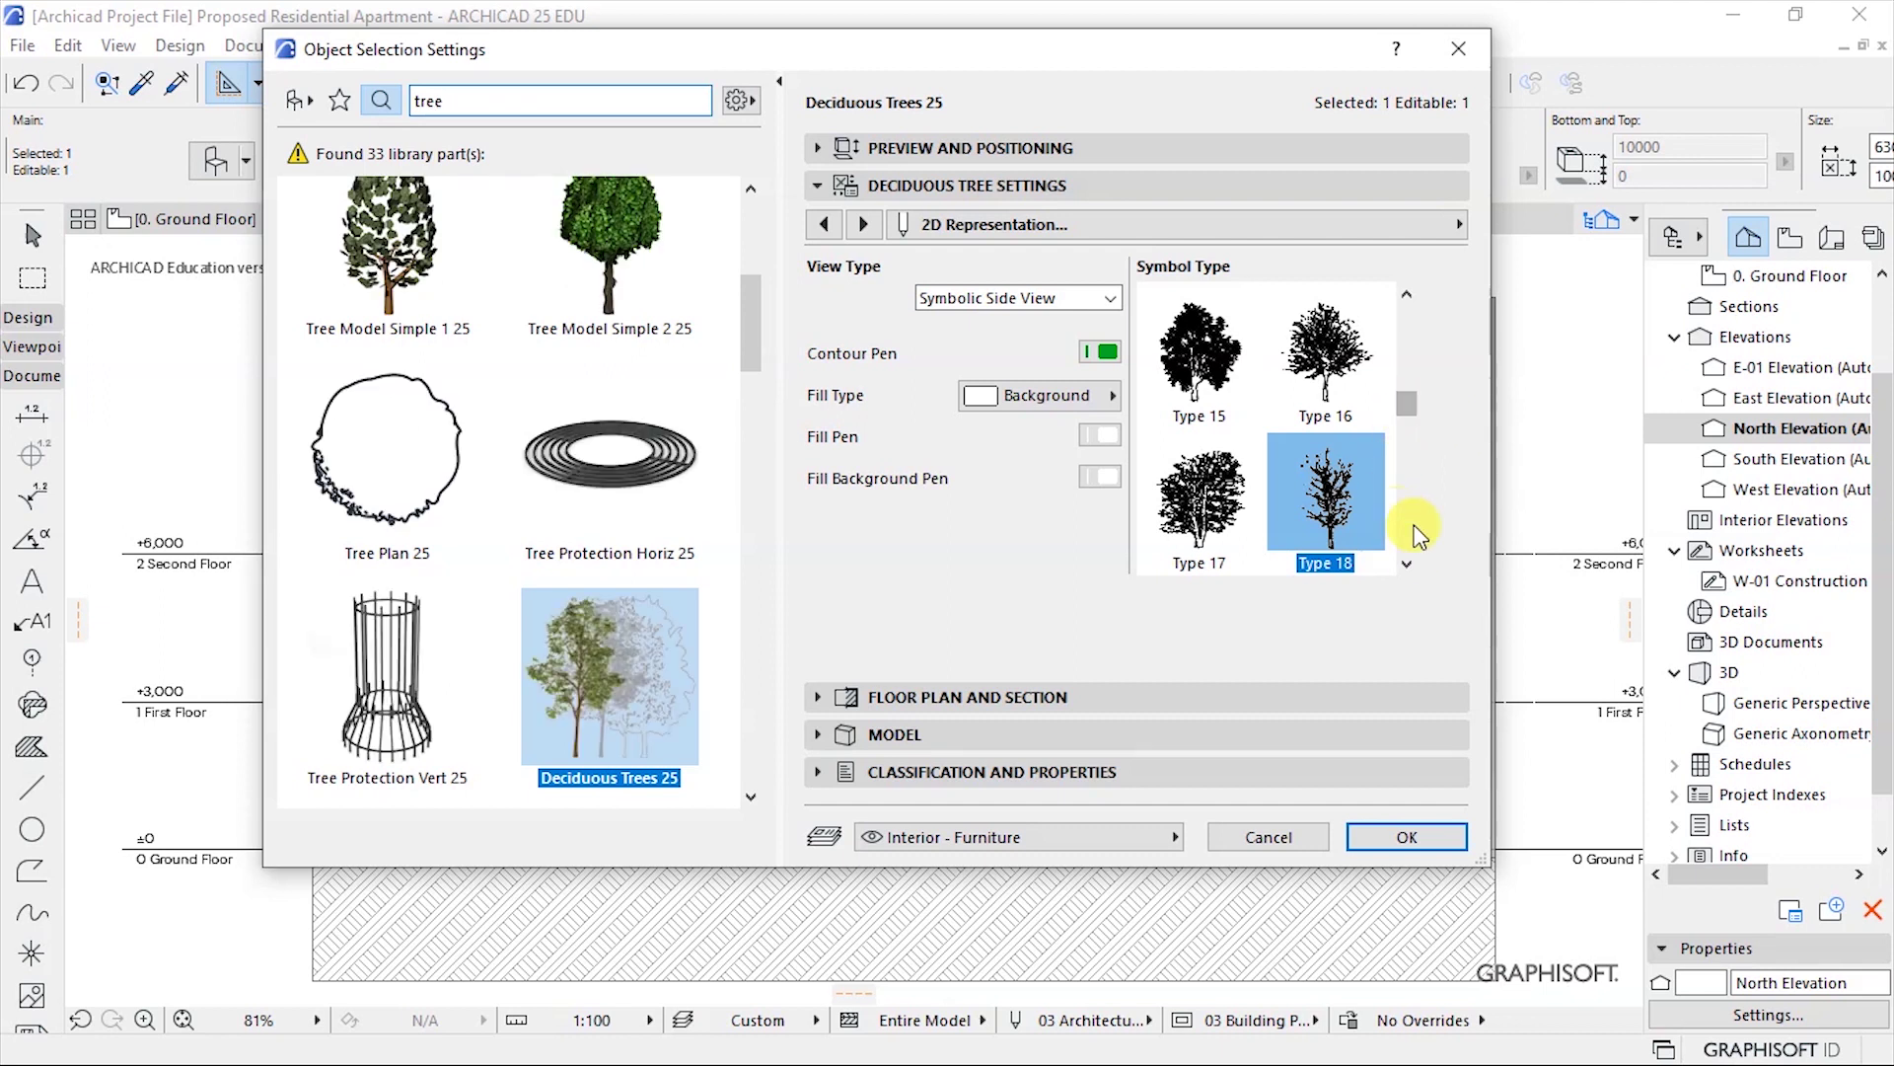
scroll(710, 495, down, 3)
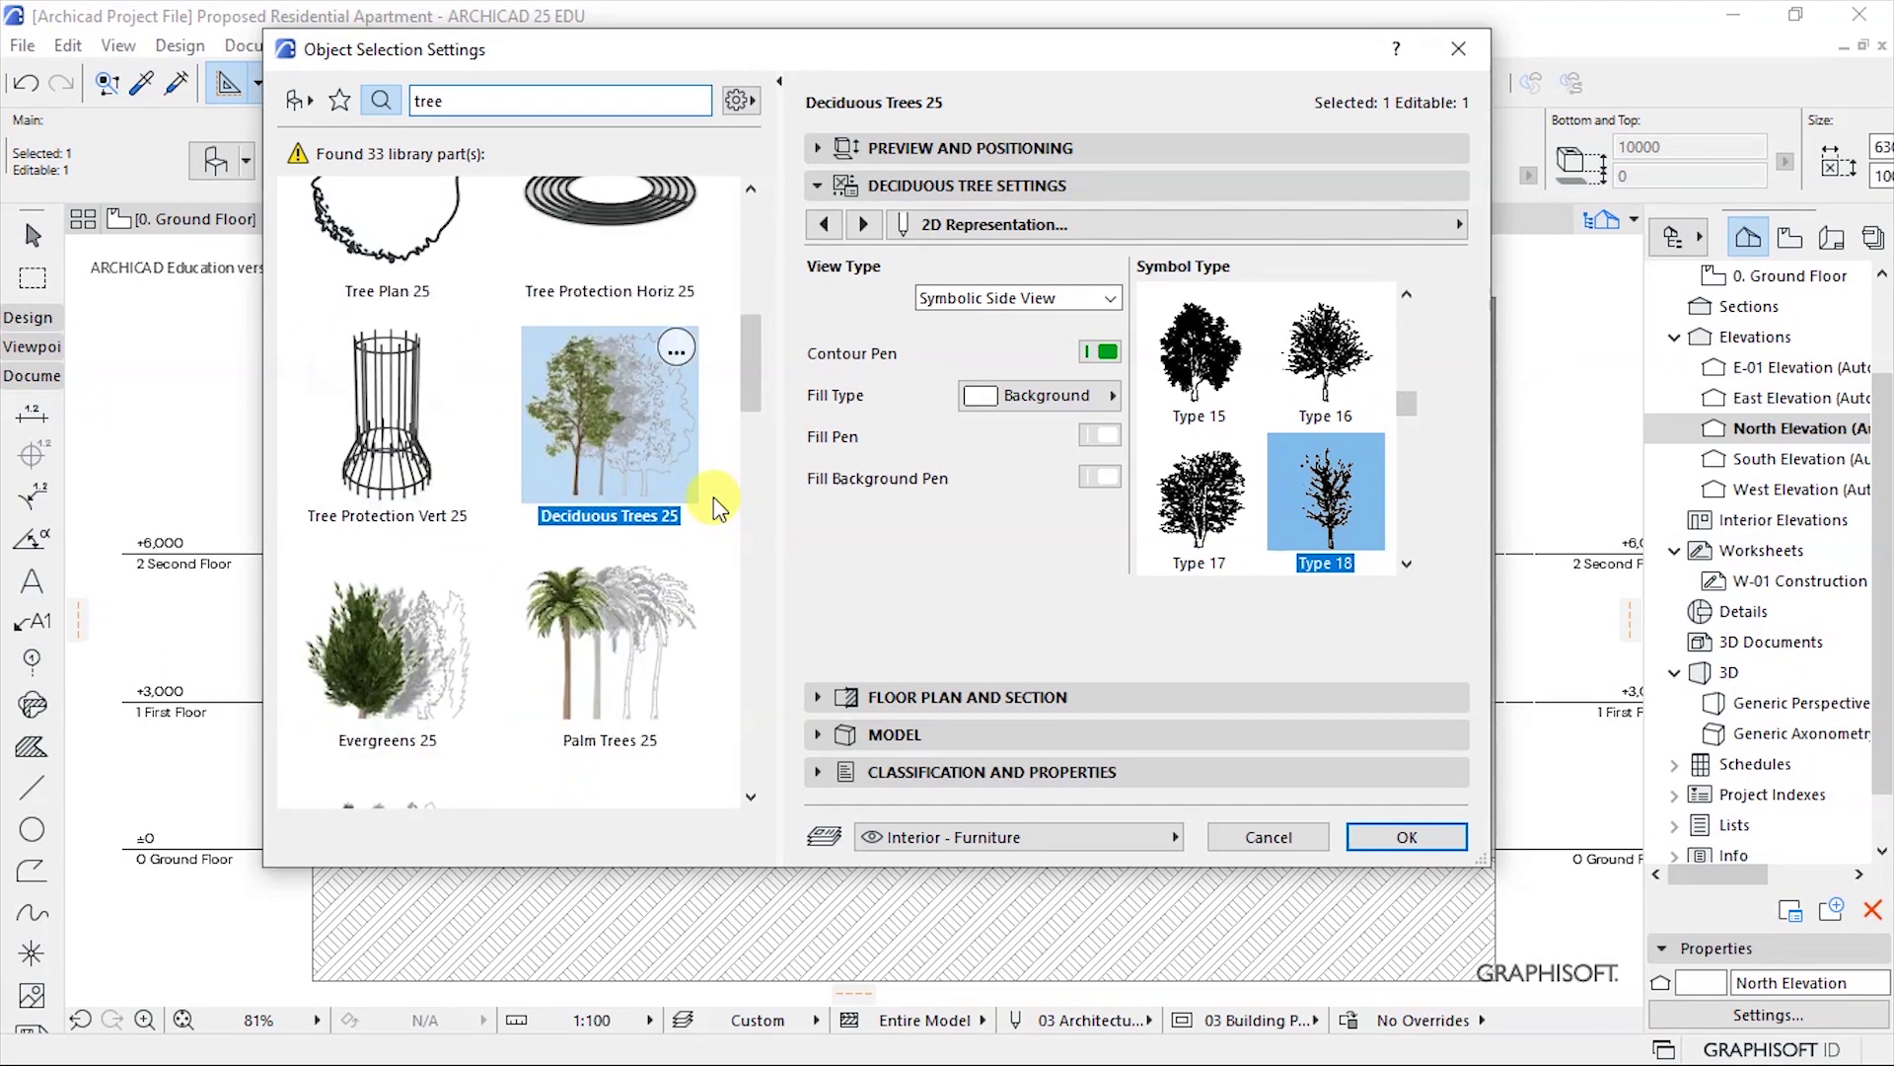
scroll(596, 517, down, 2)
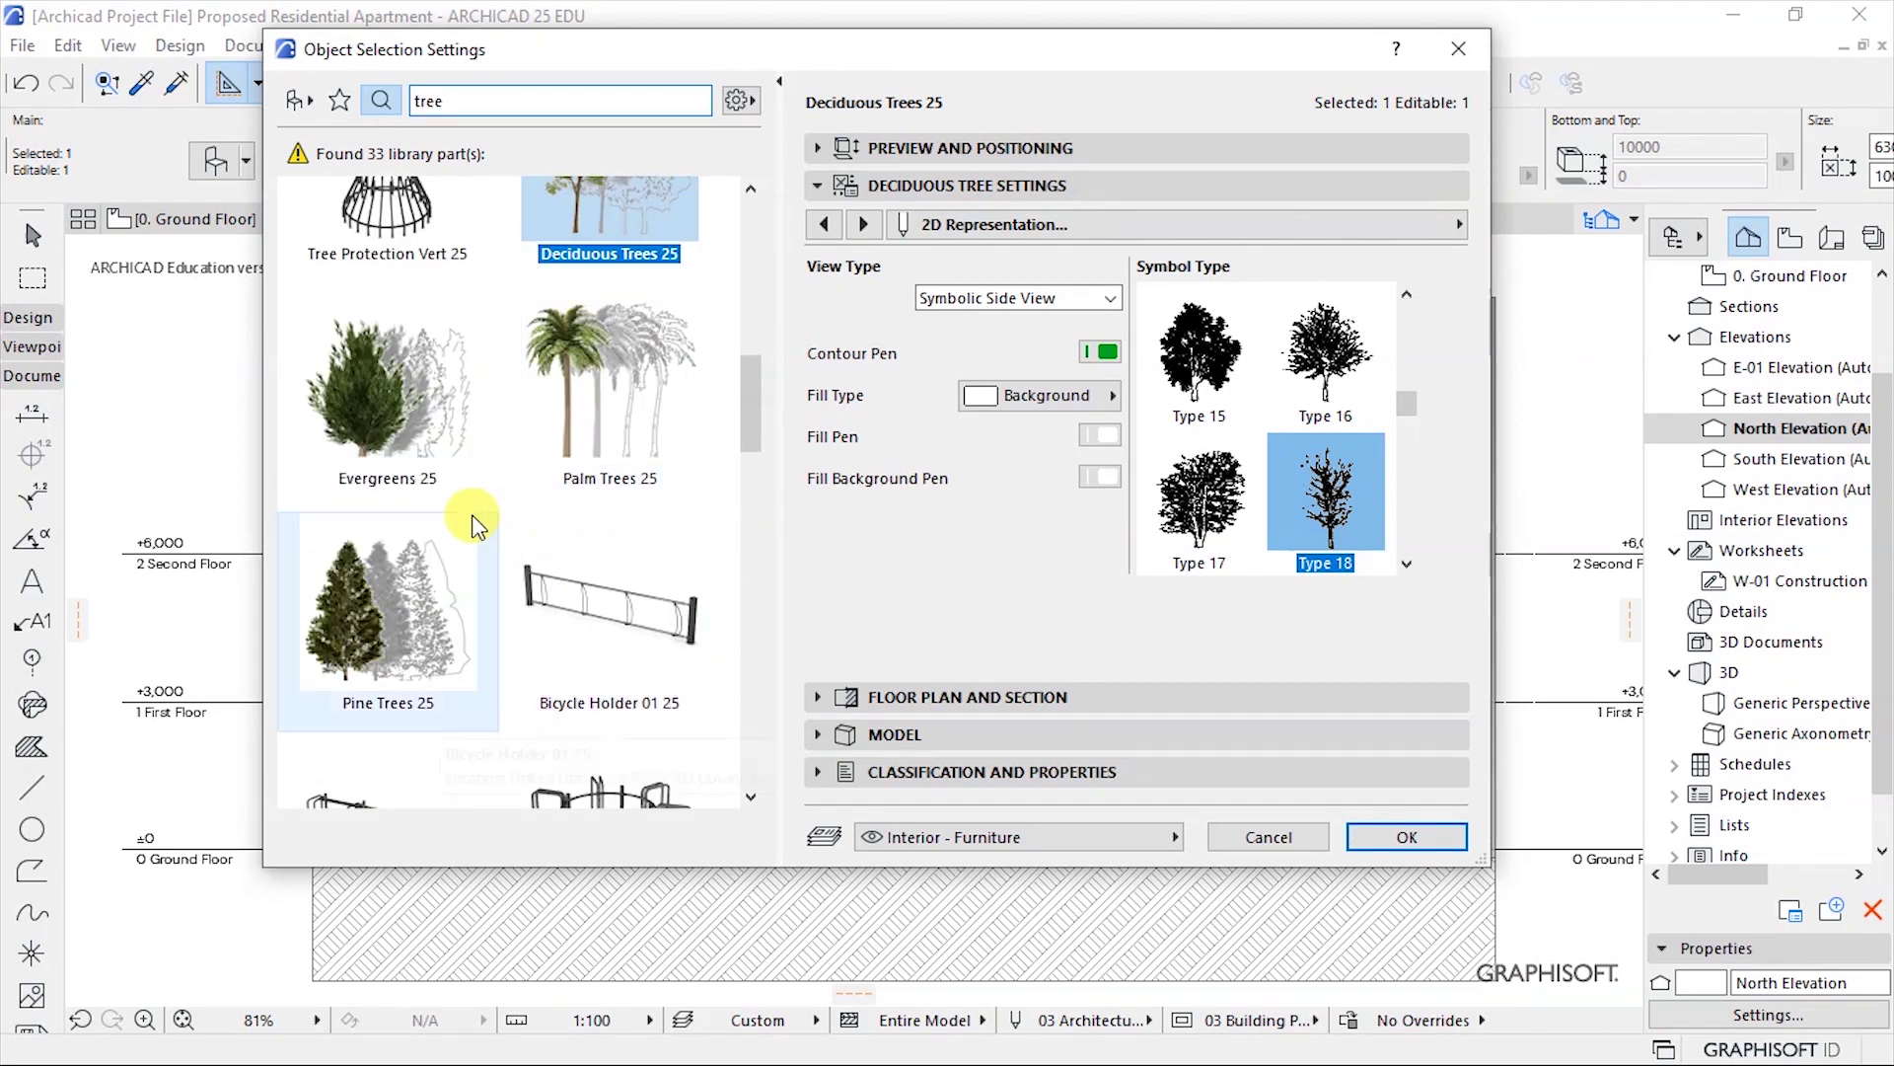
click(392, 424)
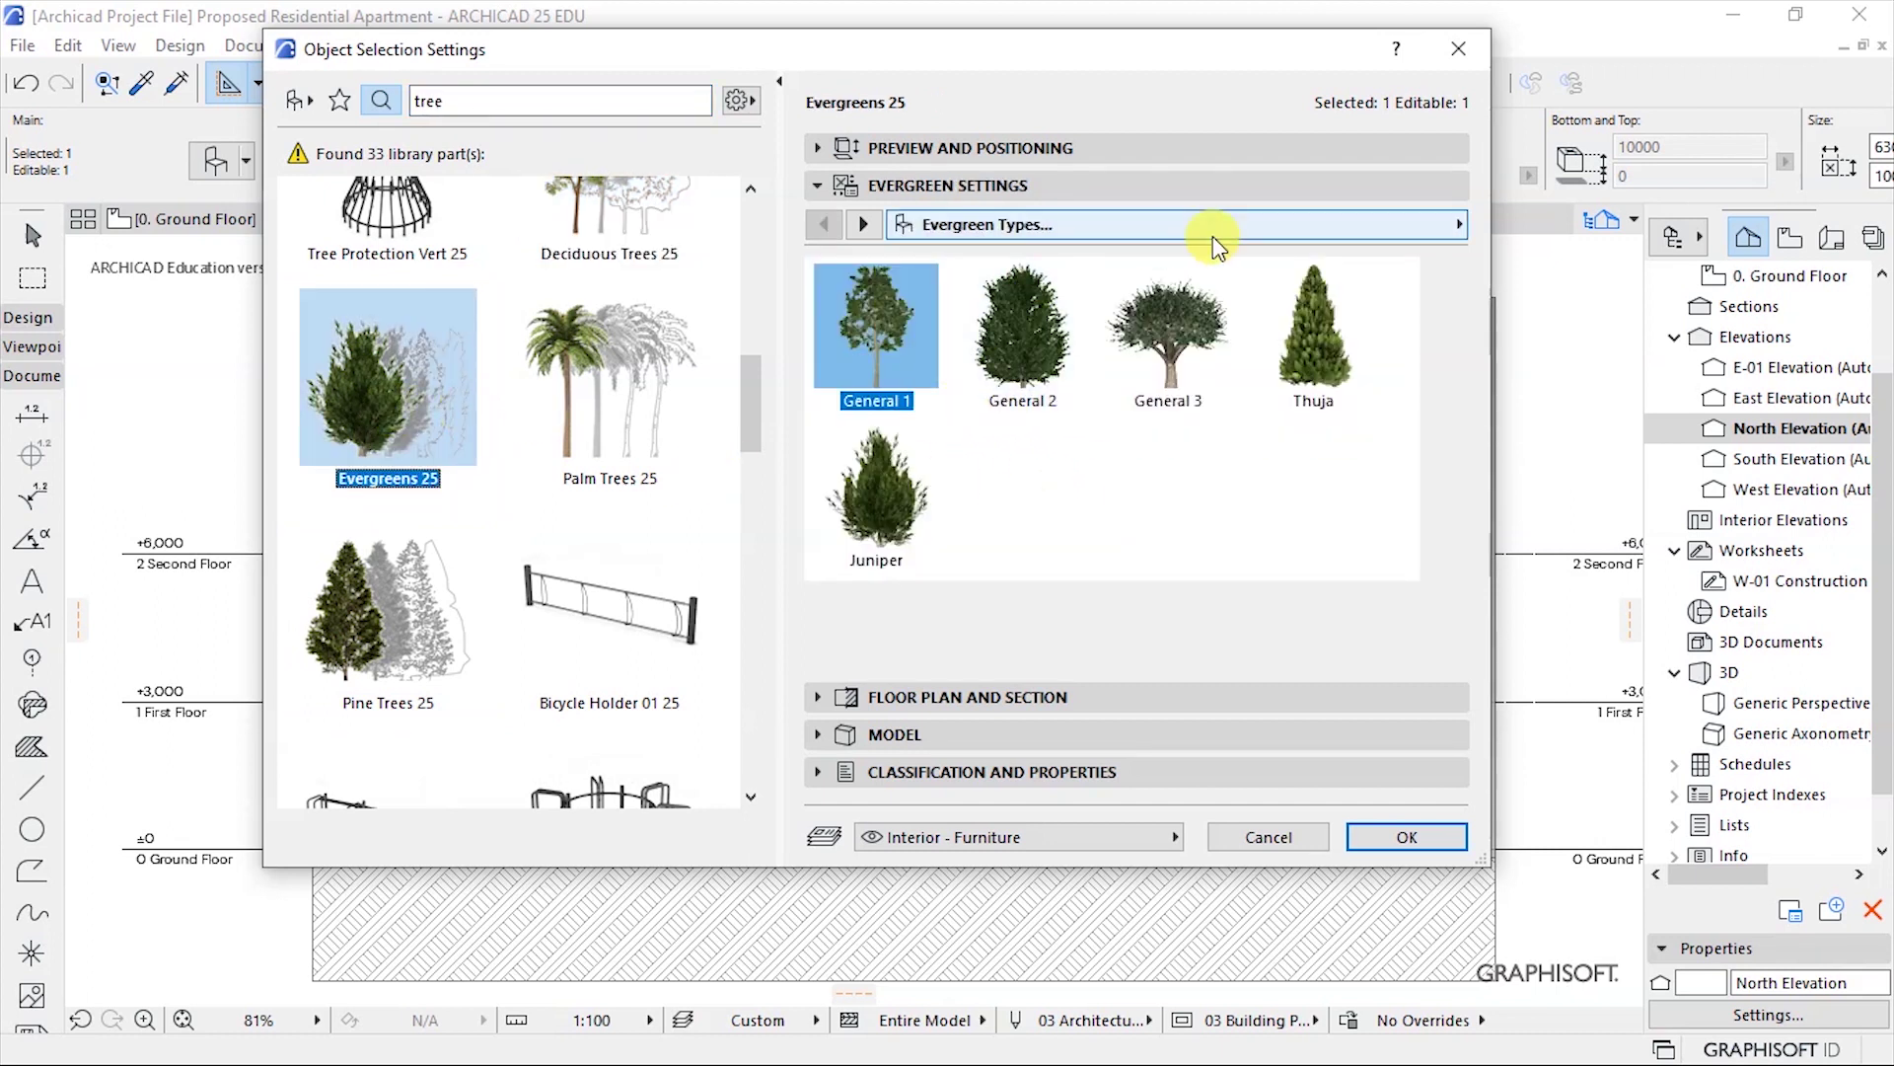
click(1075, 230)
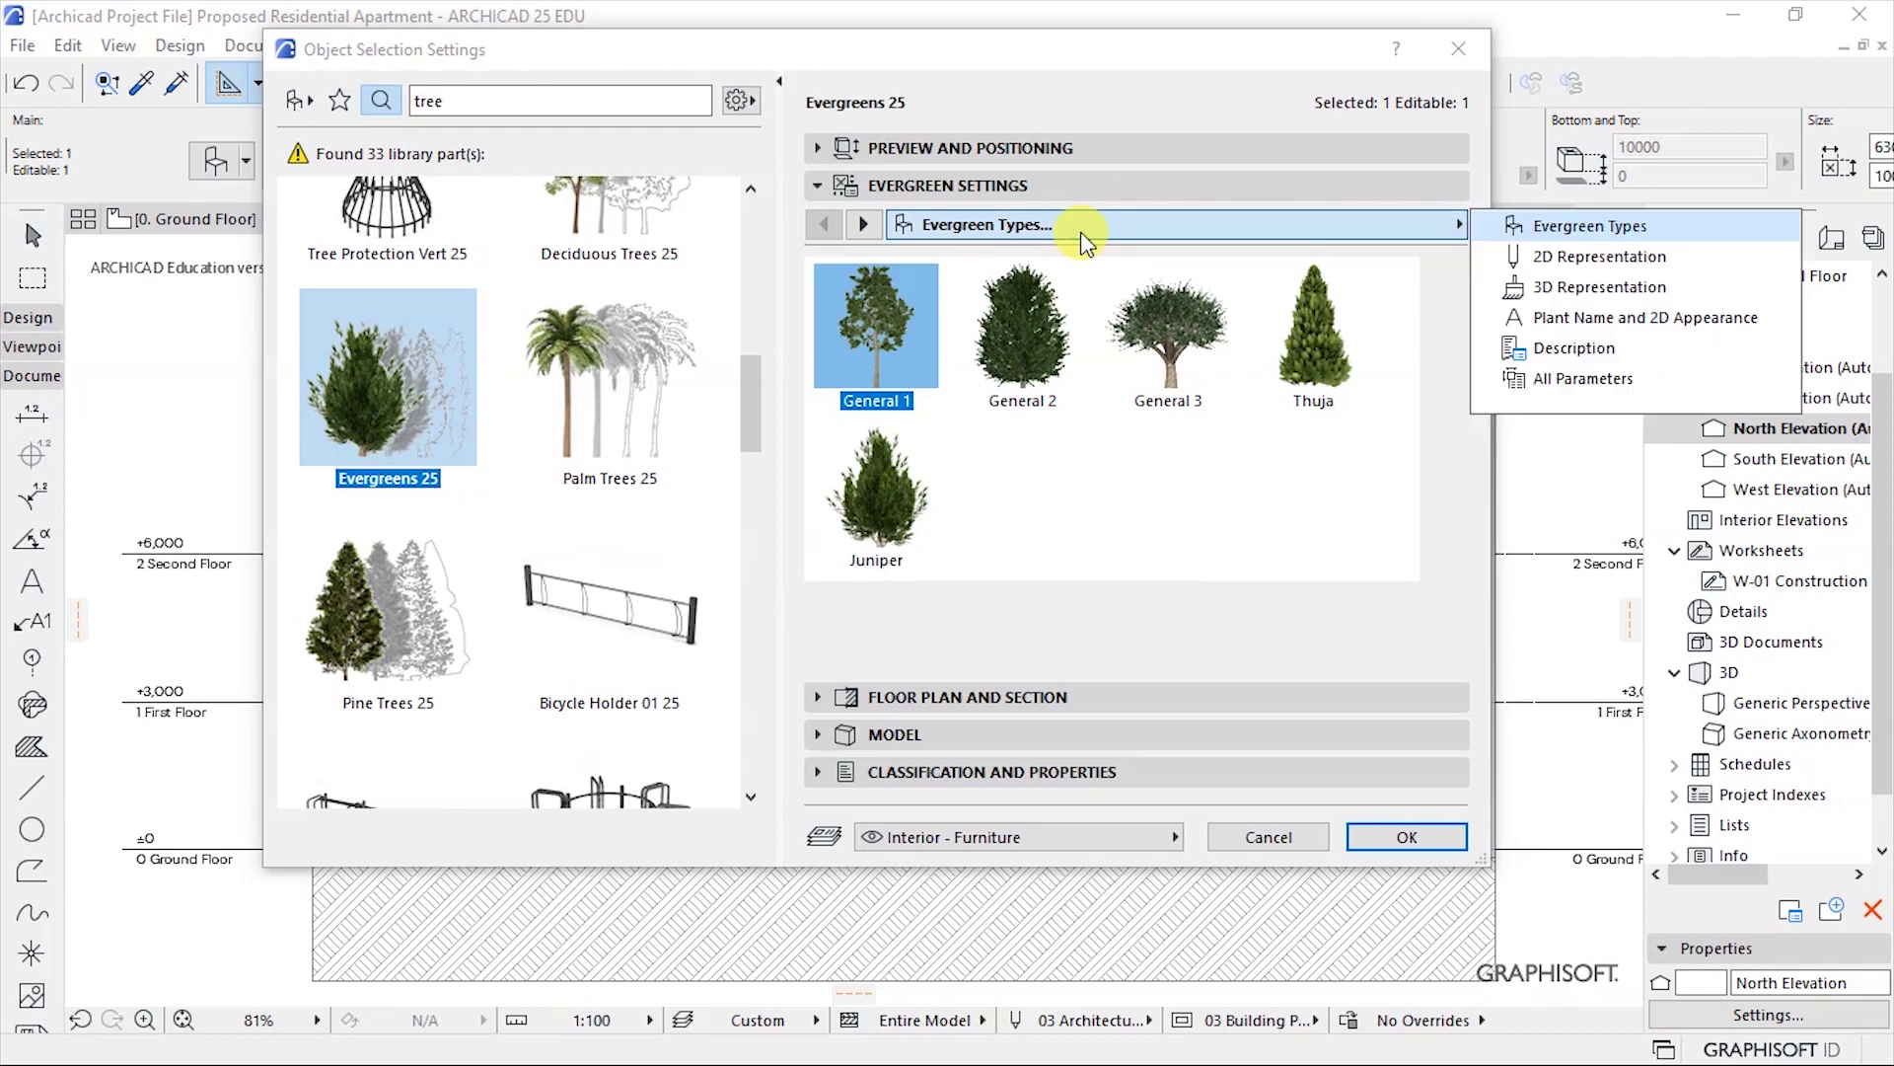
click(1598, 257)
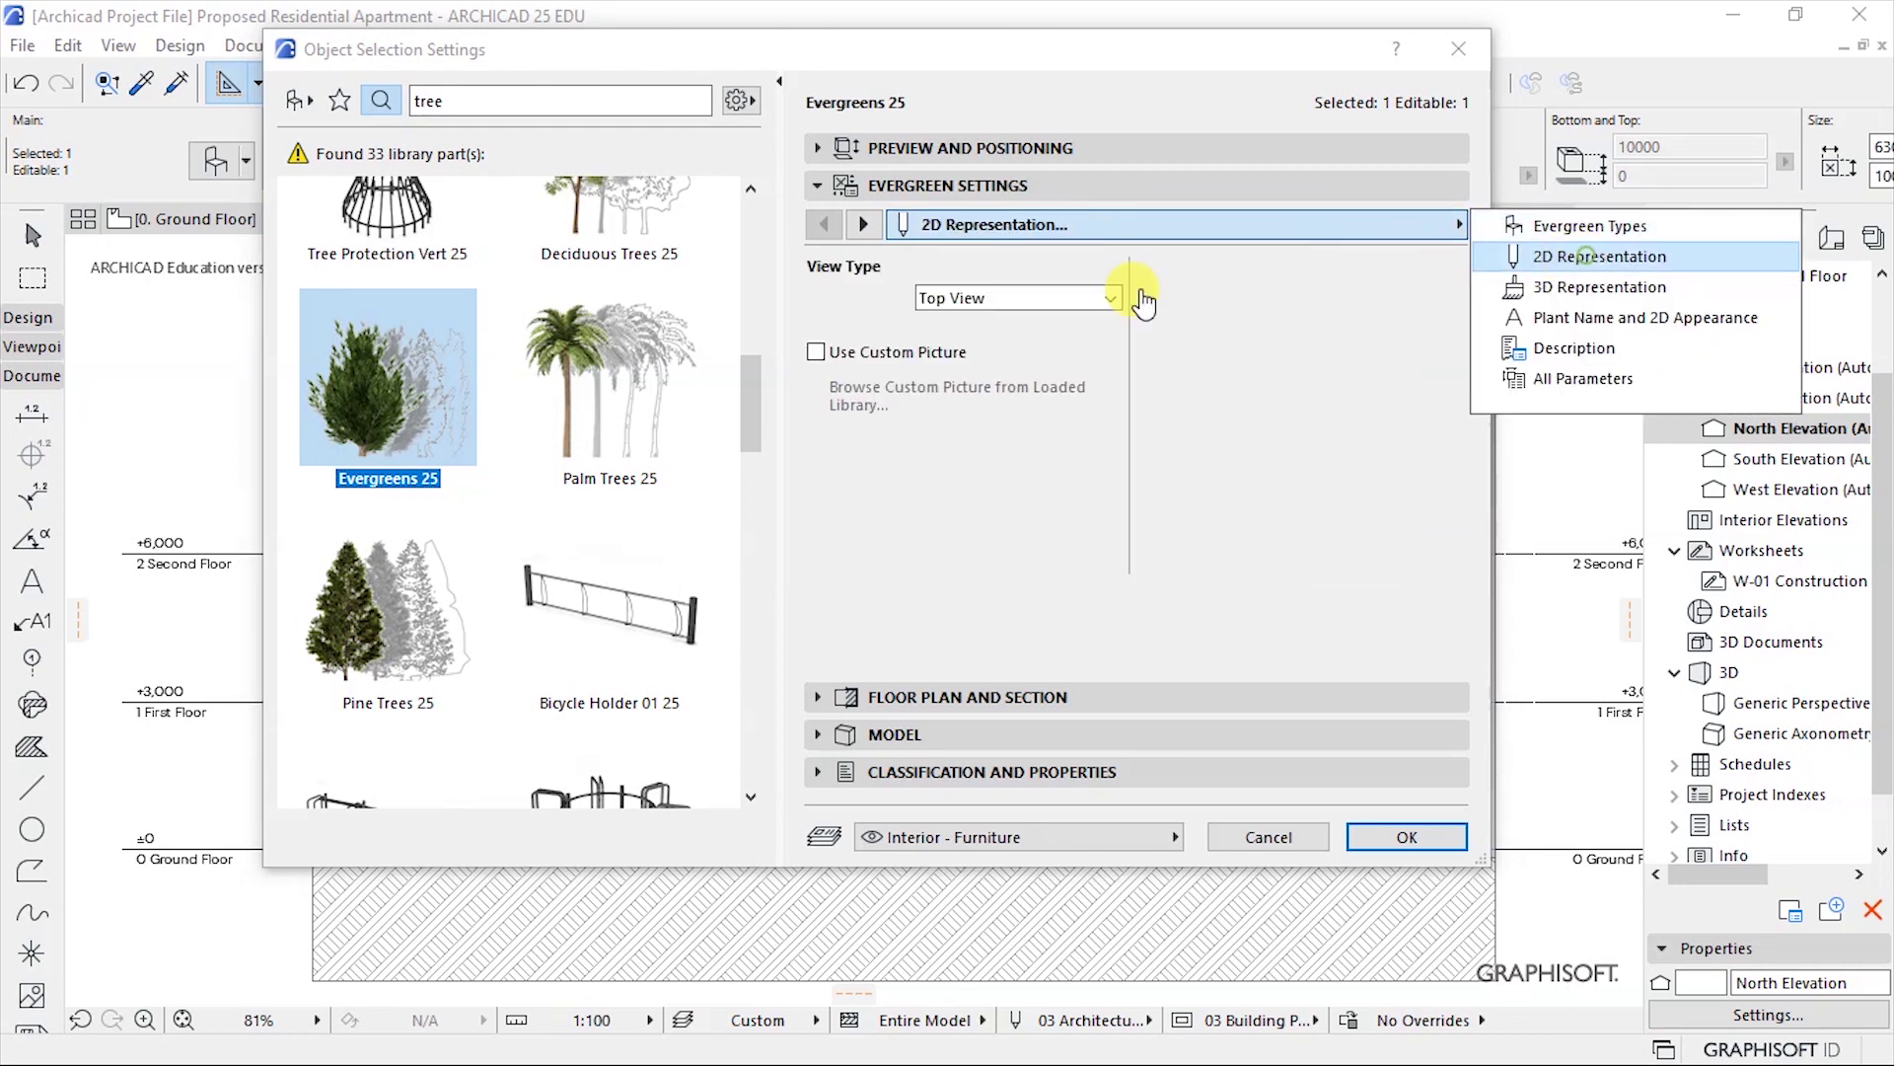
click(991, 295)
click(1004, 377)
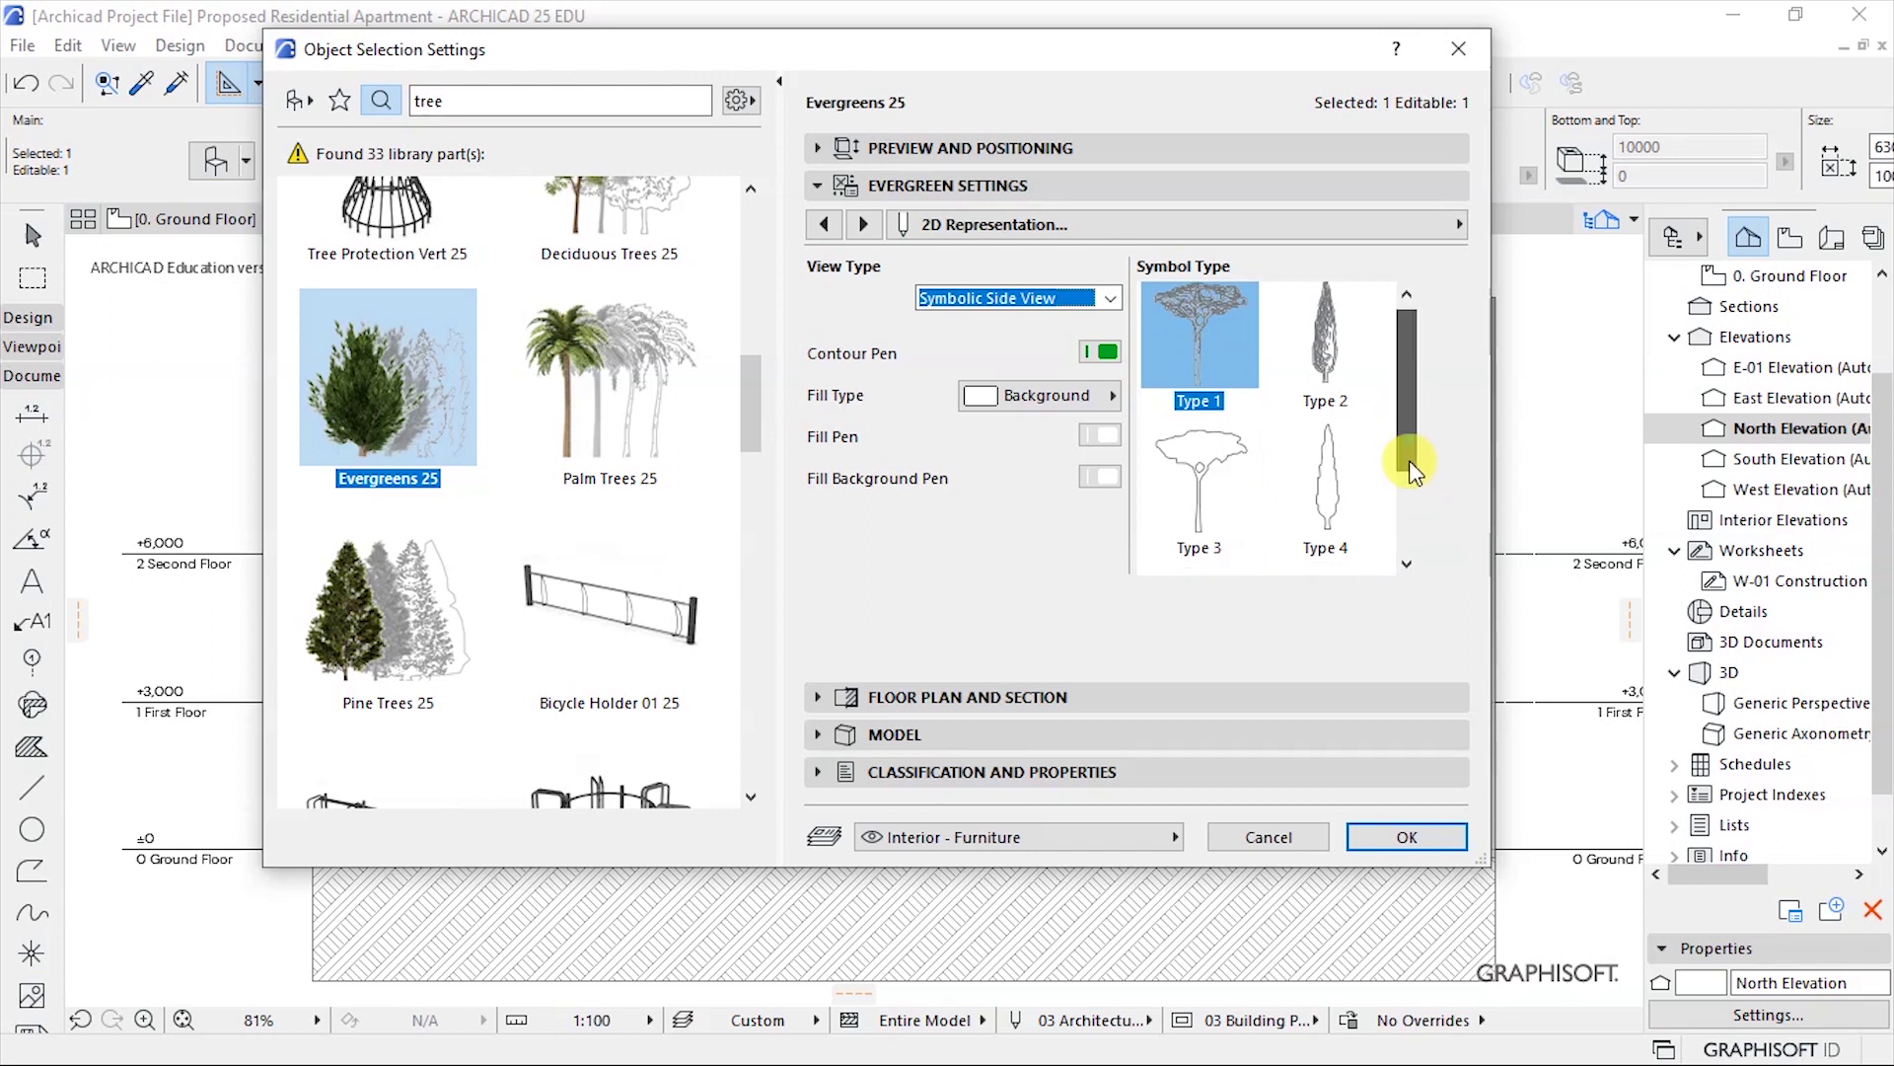
Choose symbol Type 5 for the evergreen at the house's right end and apply the object settings.
drag(1409, 459, 1409, 540)
click(1313, 550)
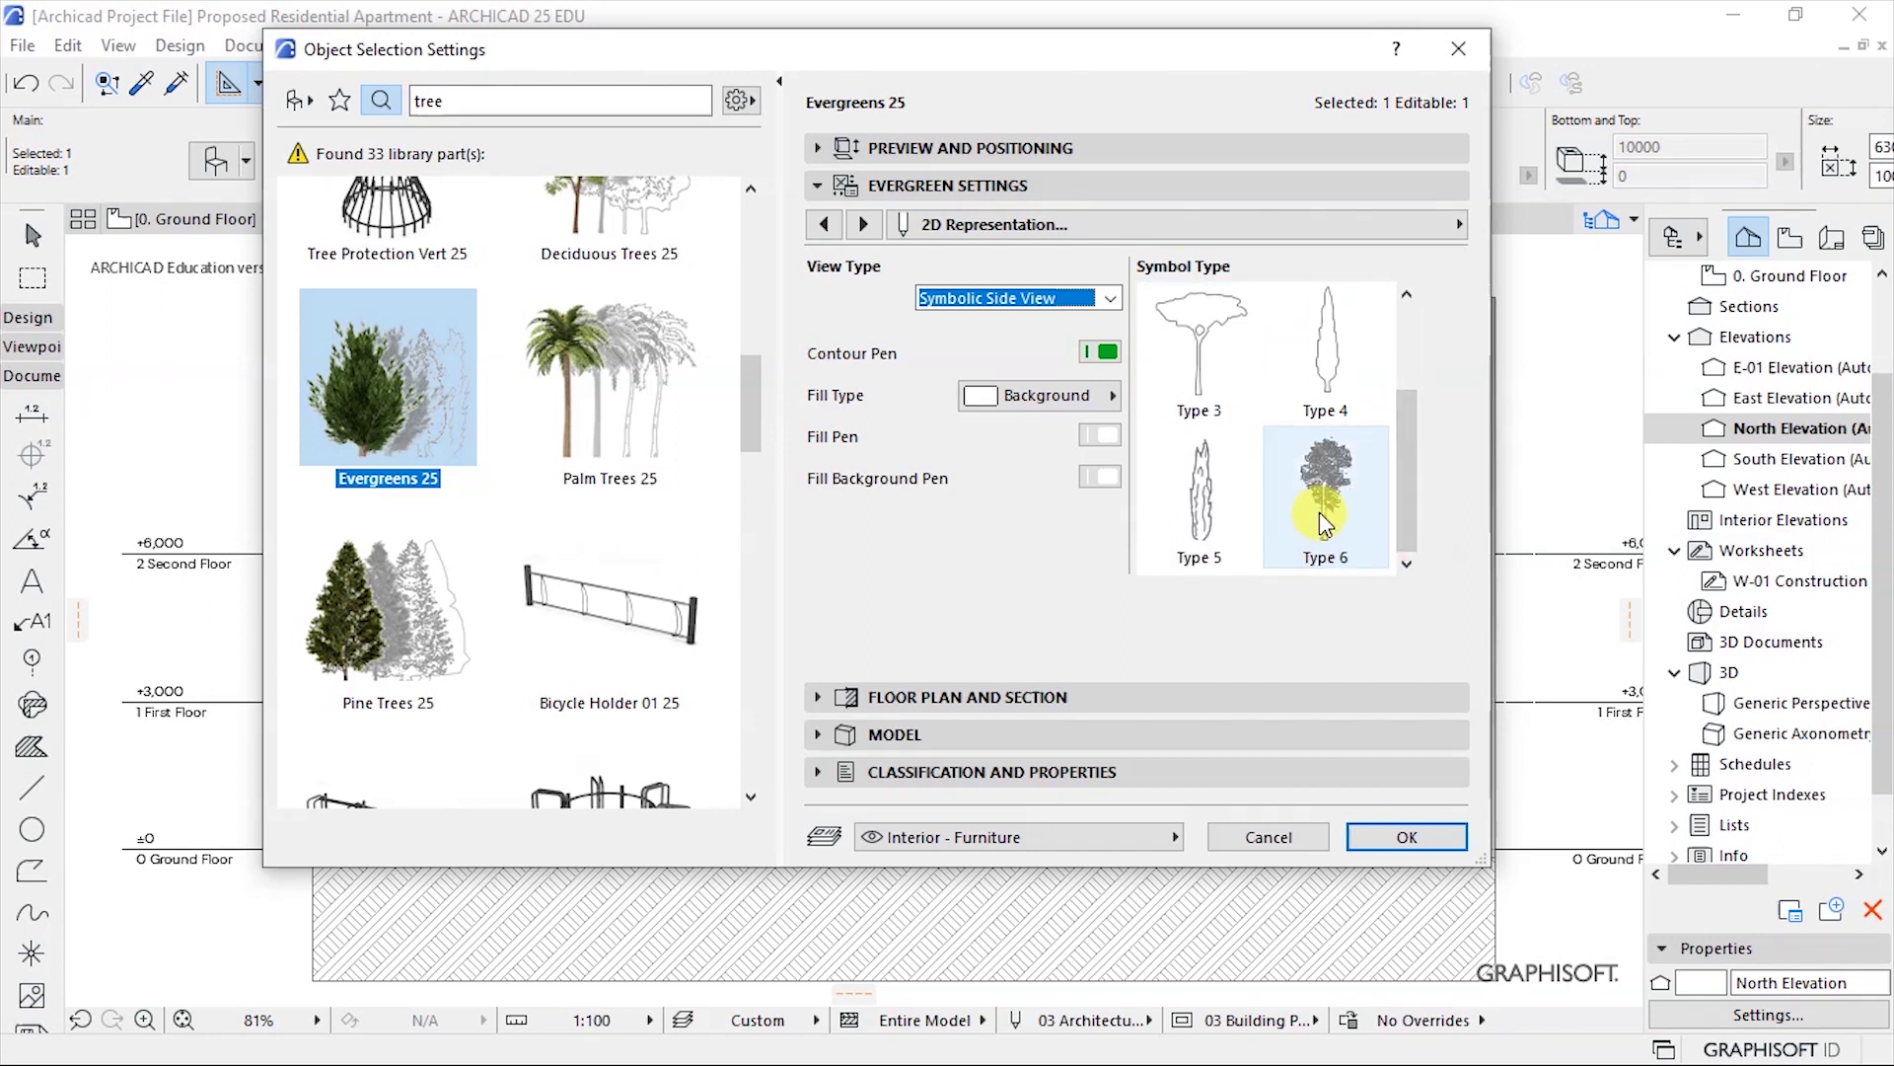
click(1230, 513)
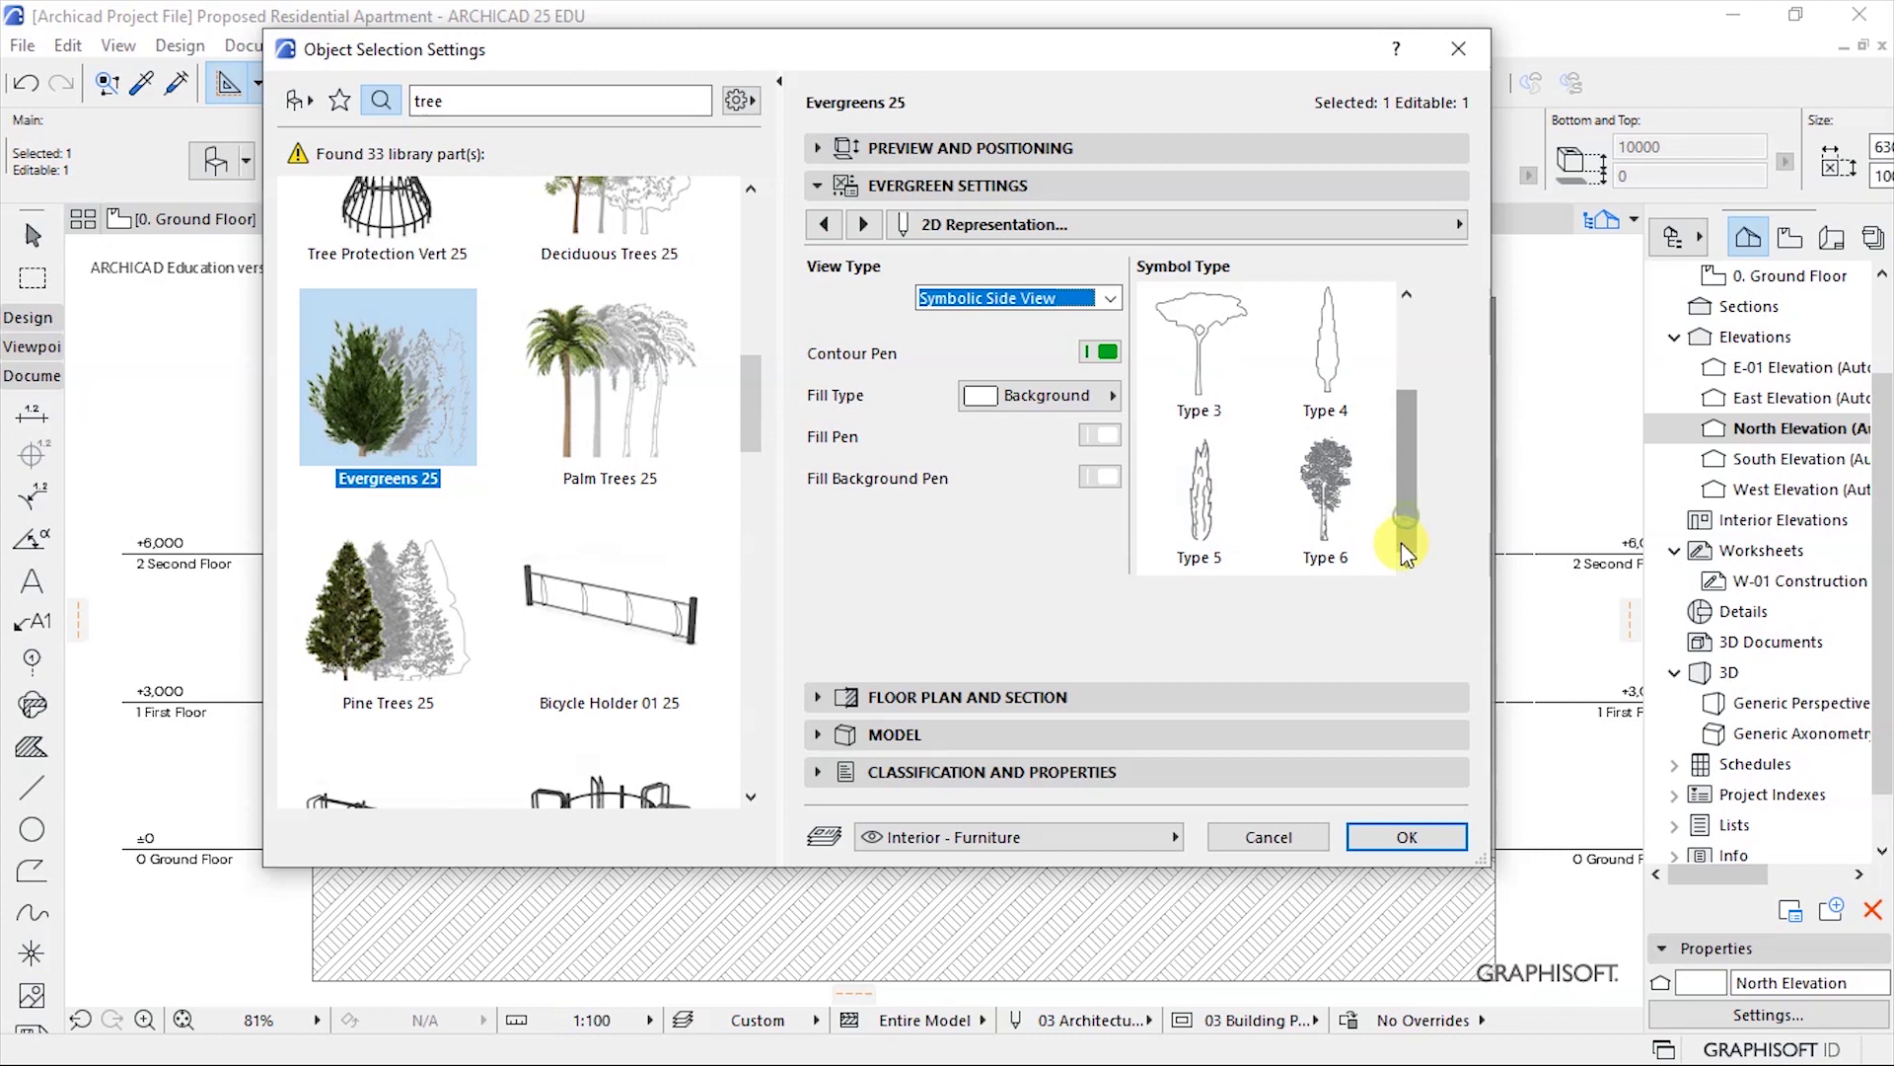
click(1199, 493)
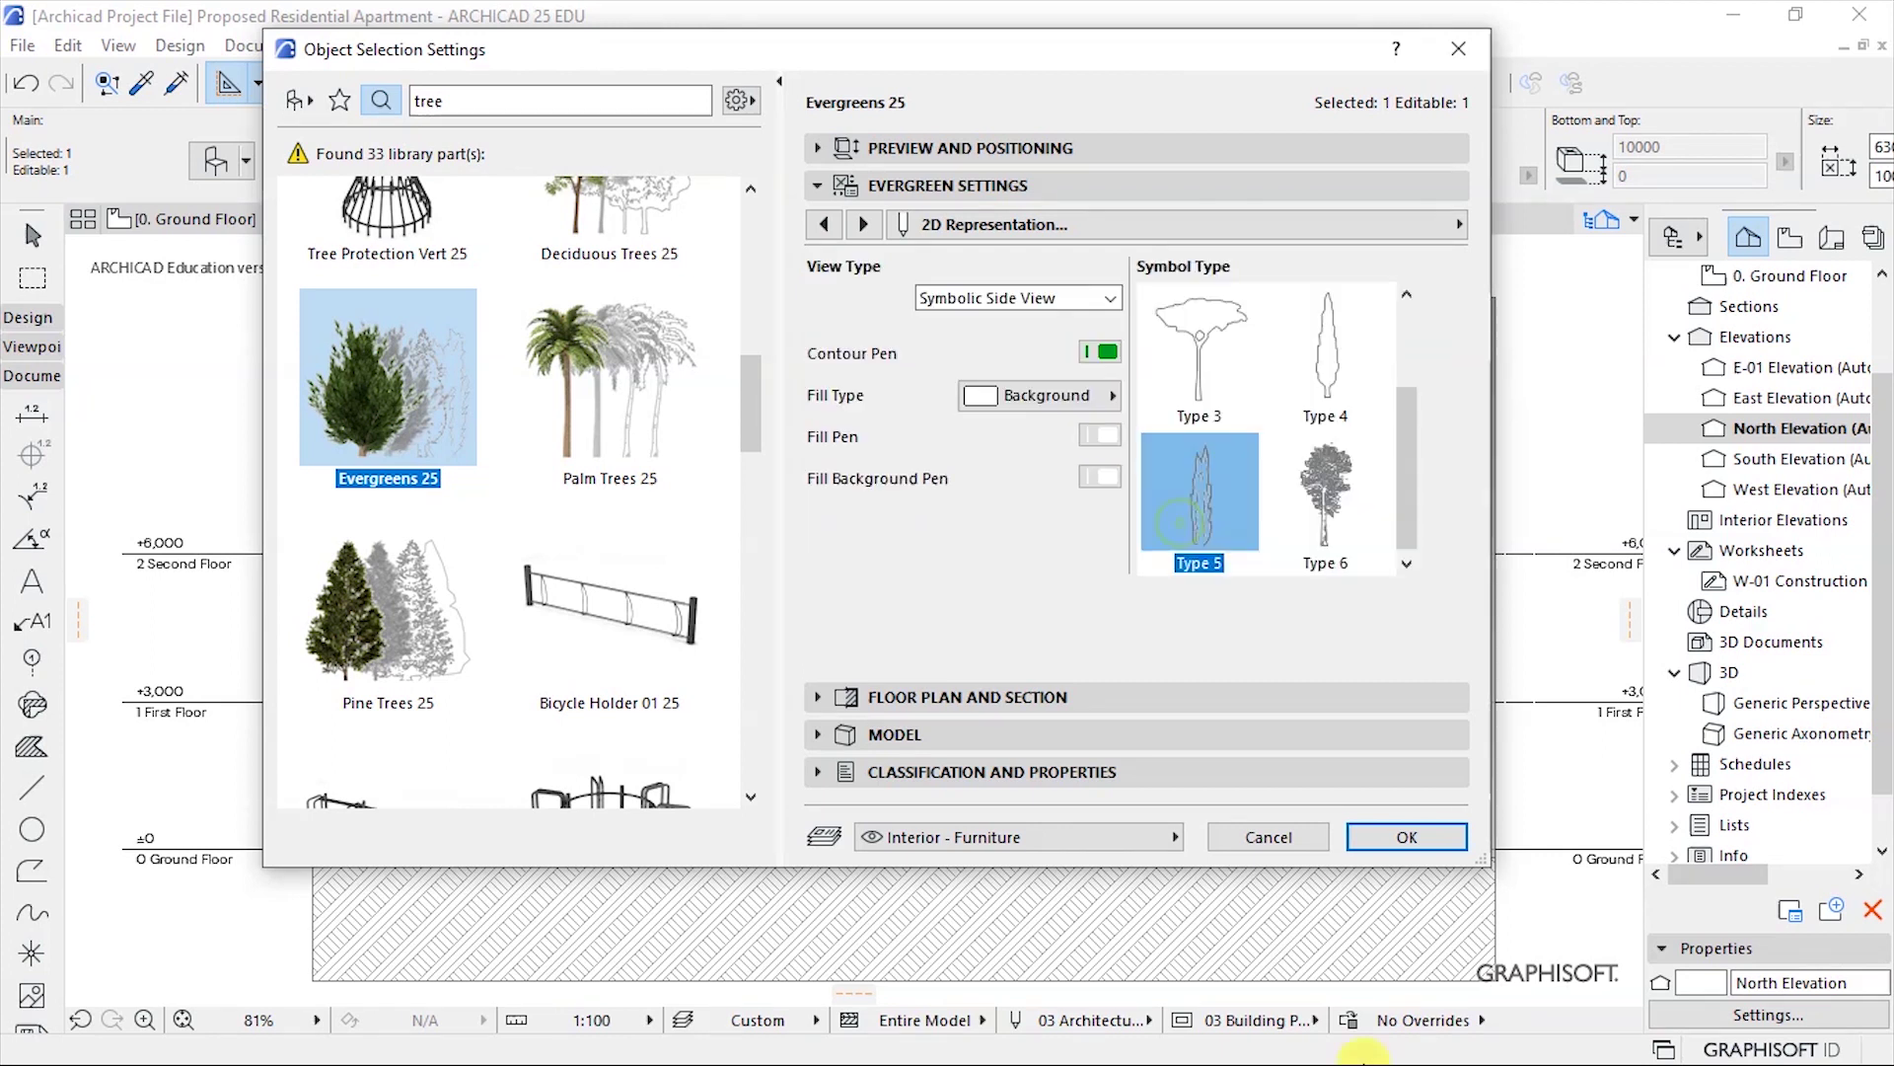
click(1382, 863)
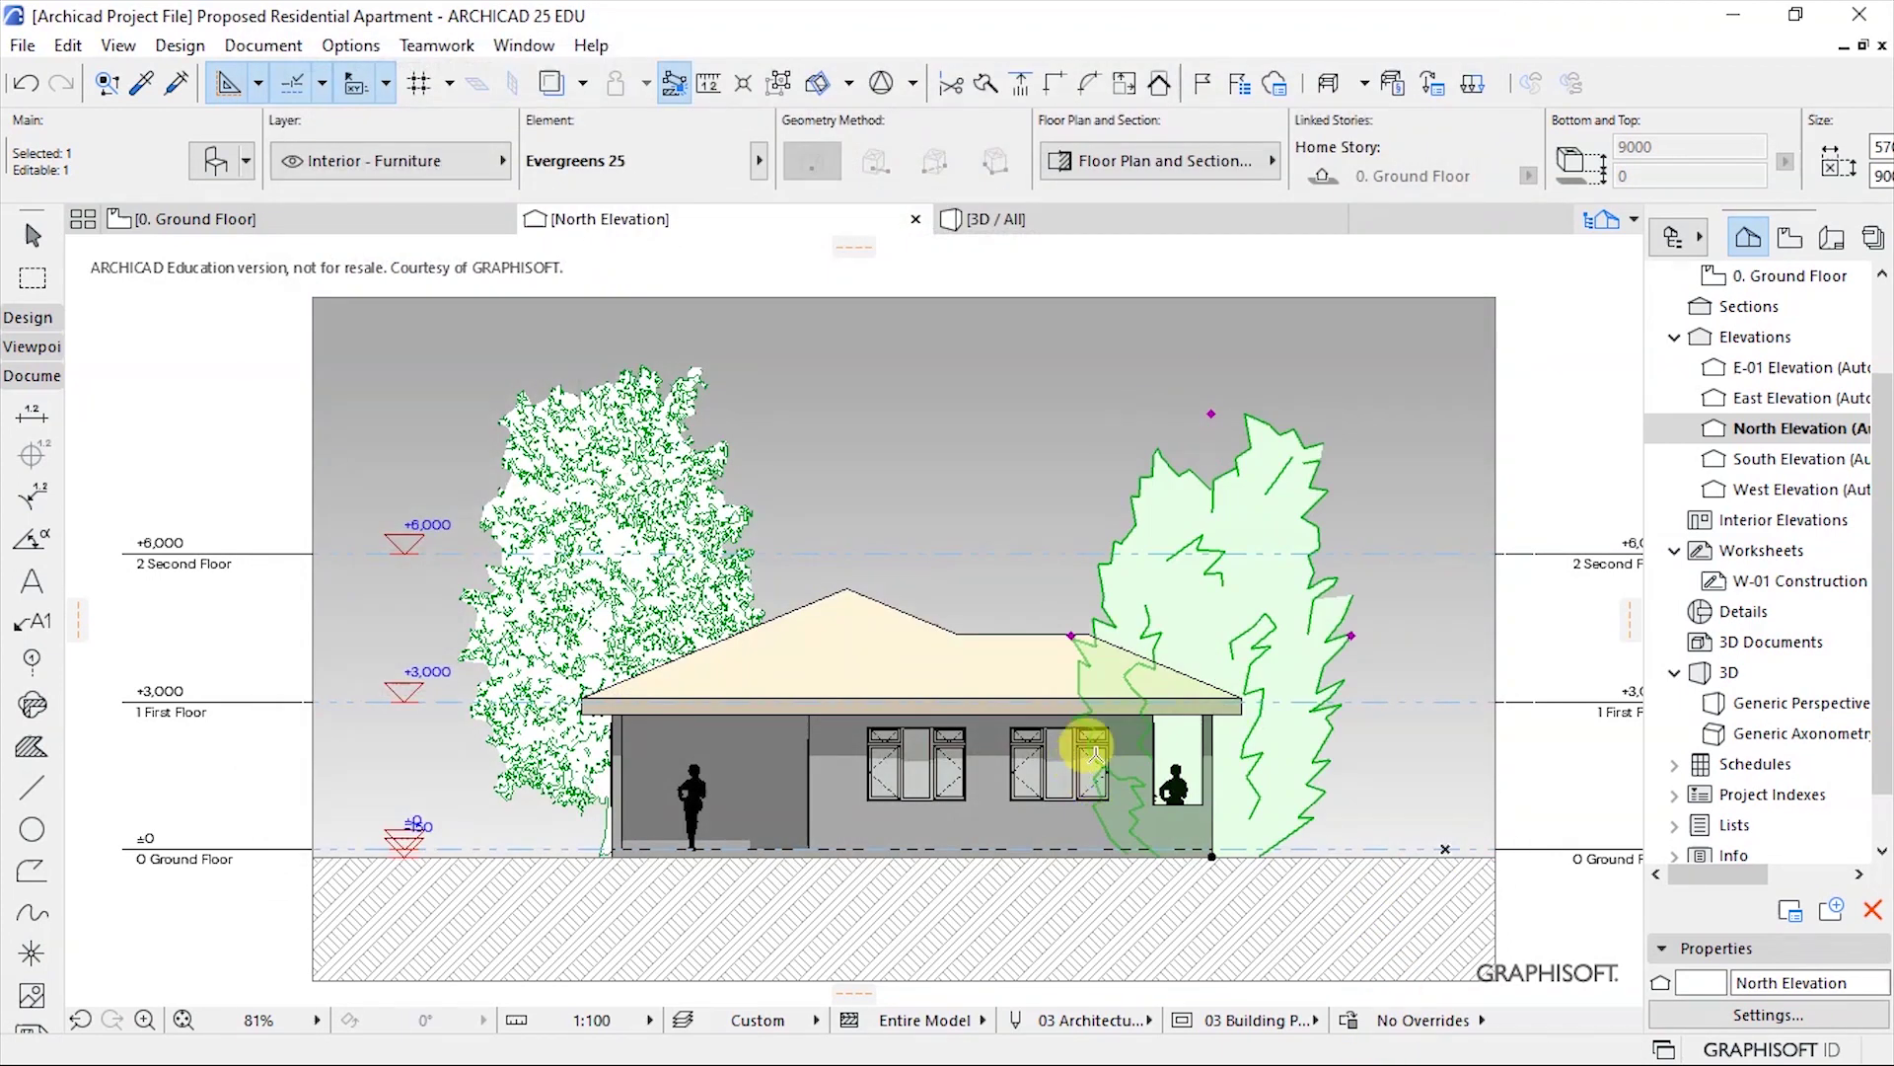
key(Escape)
Save the project with the evergreen in place of the bare tree.
scroll(1085, 436, down, 2)
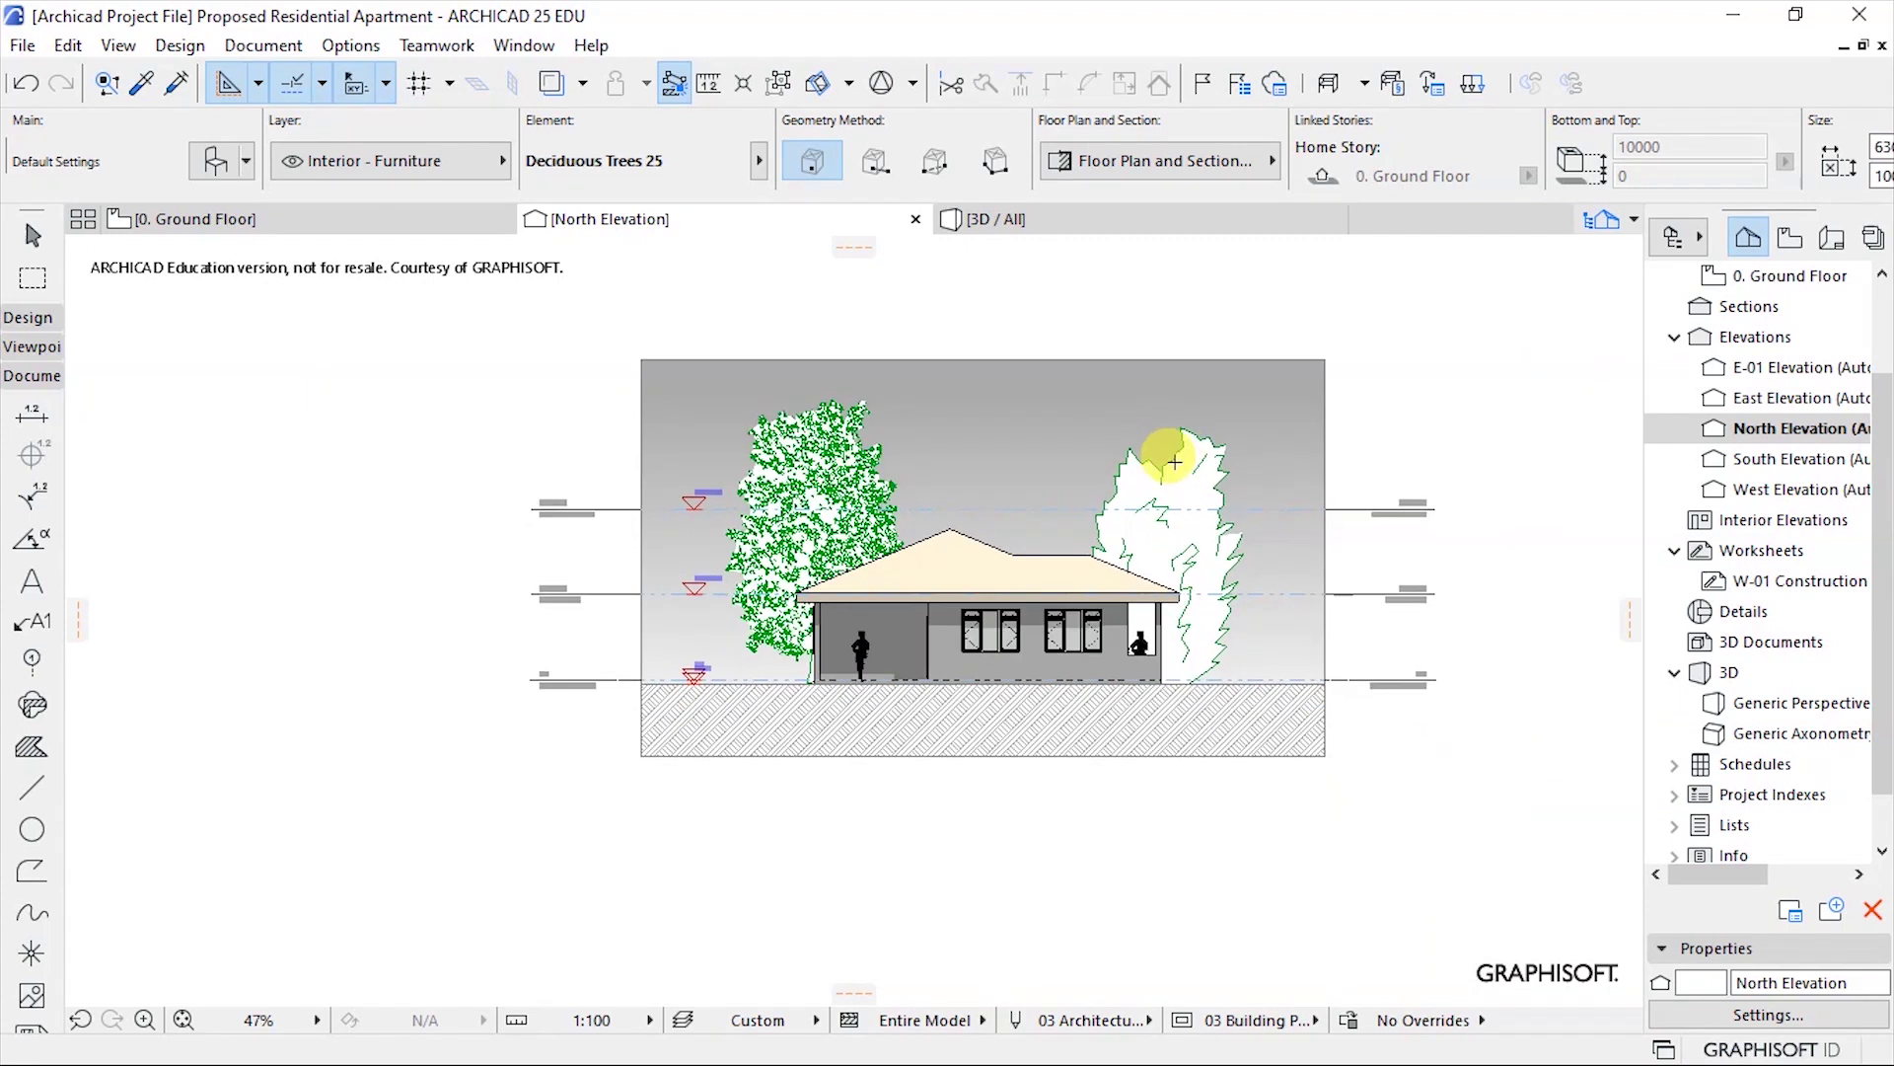
scroll(961, 455, up, 1)
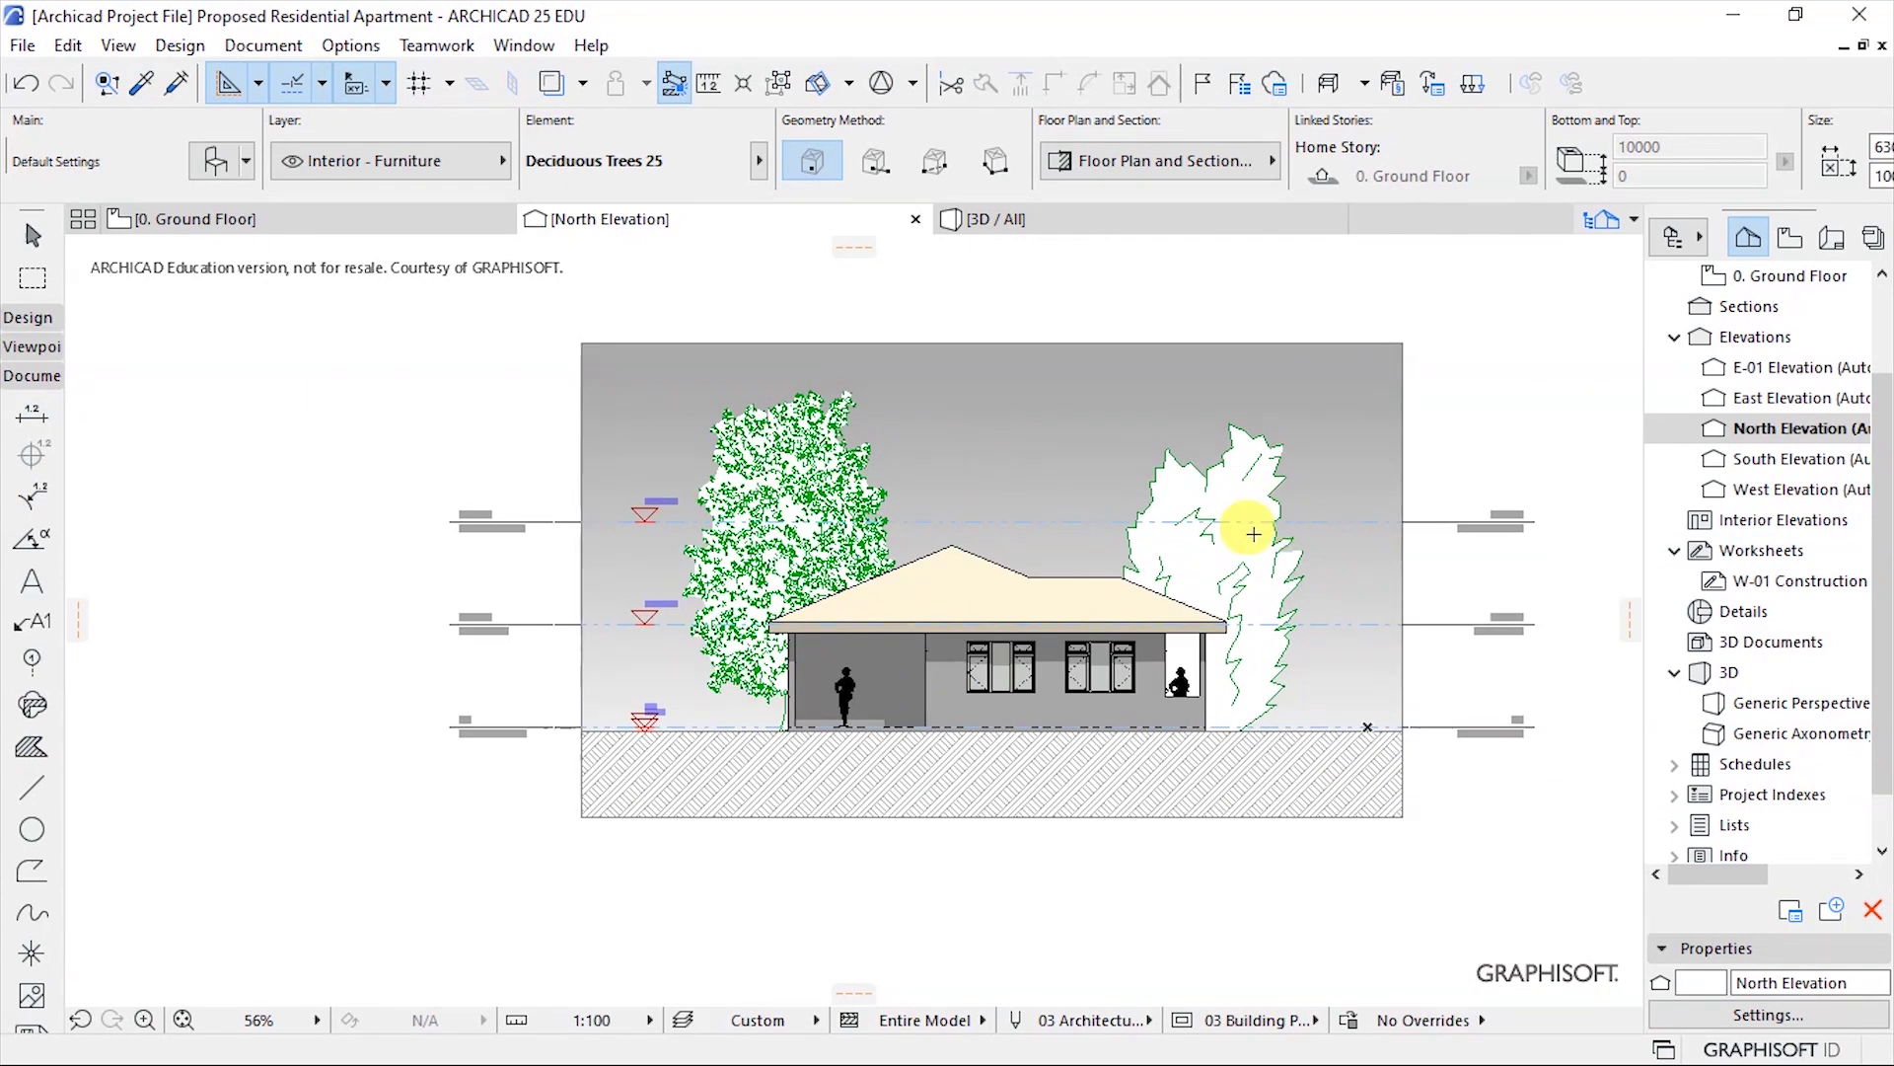
scroll(1160, 459, up, 2)
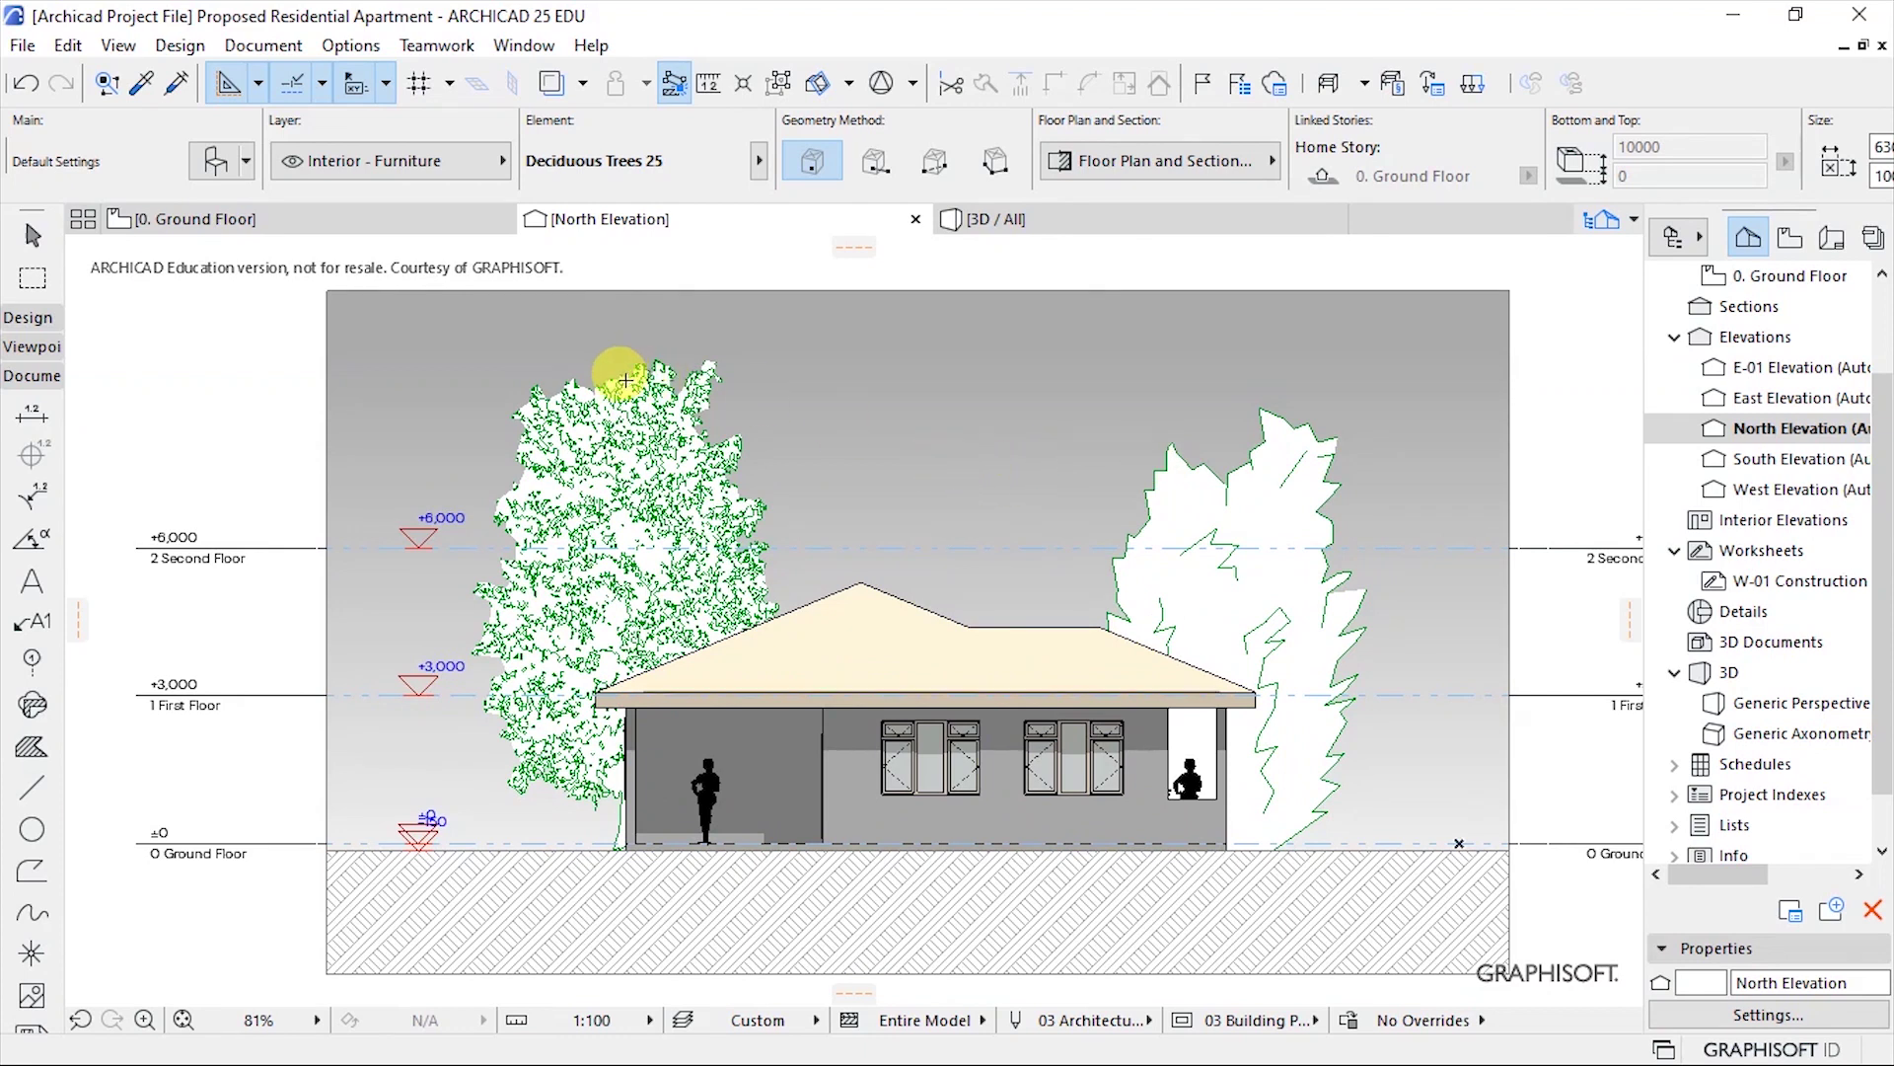
key(ctrl+s)
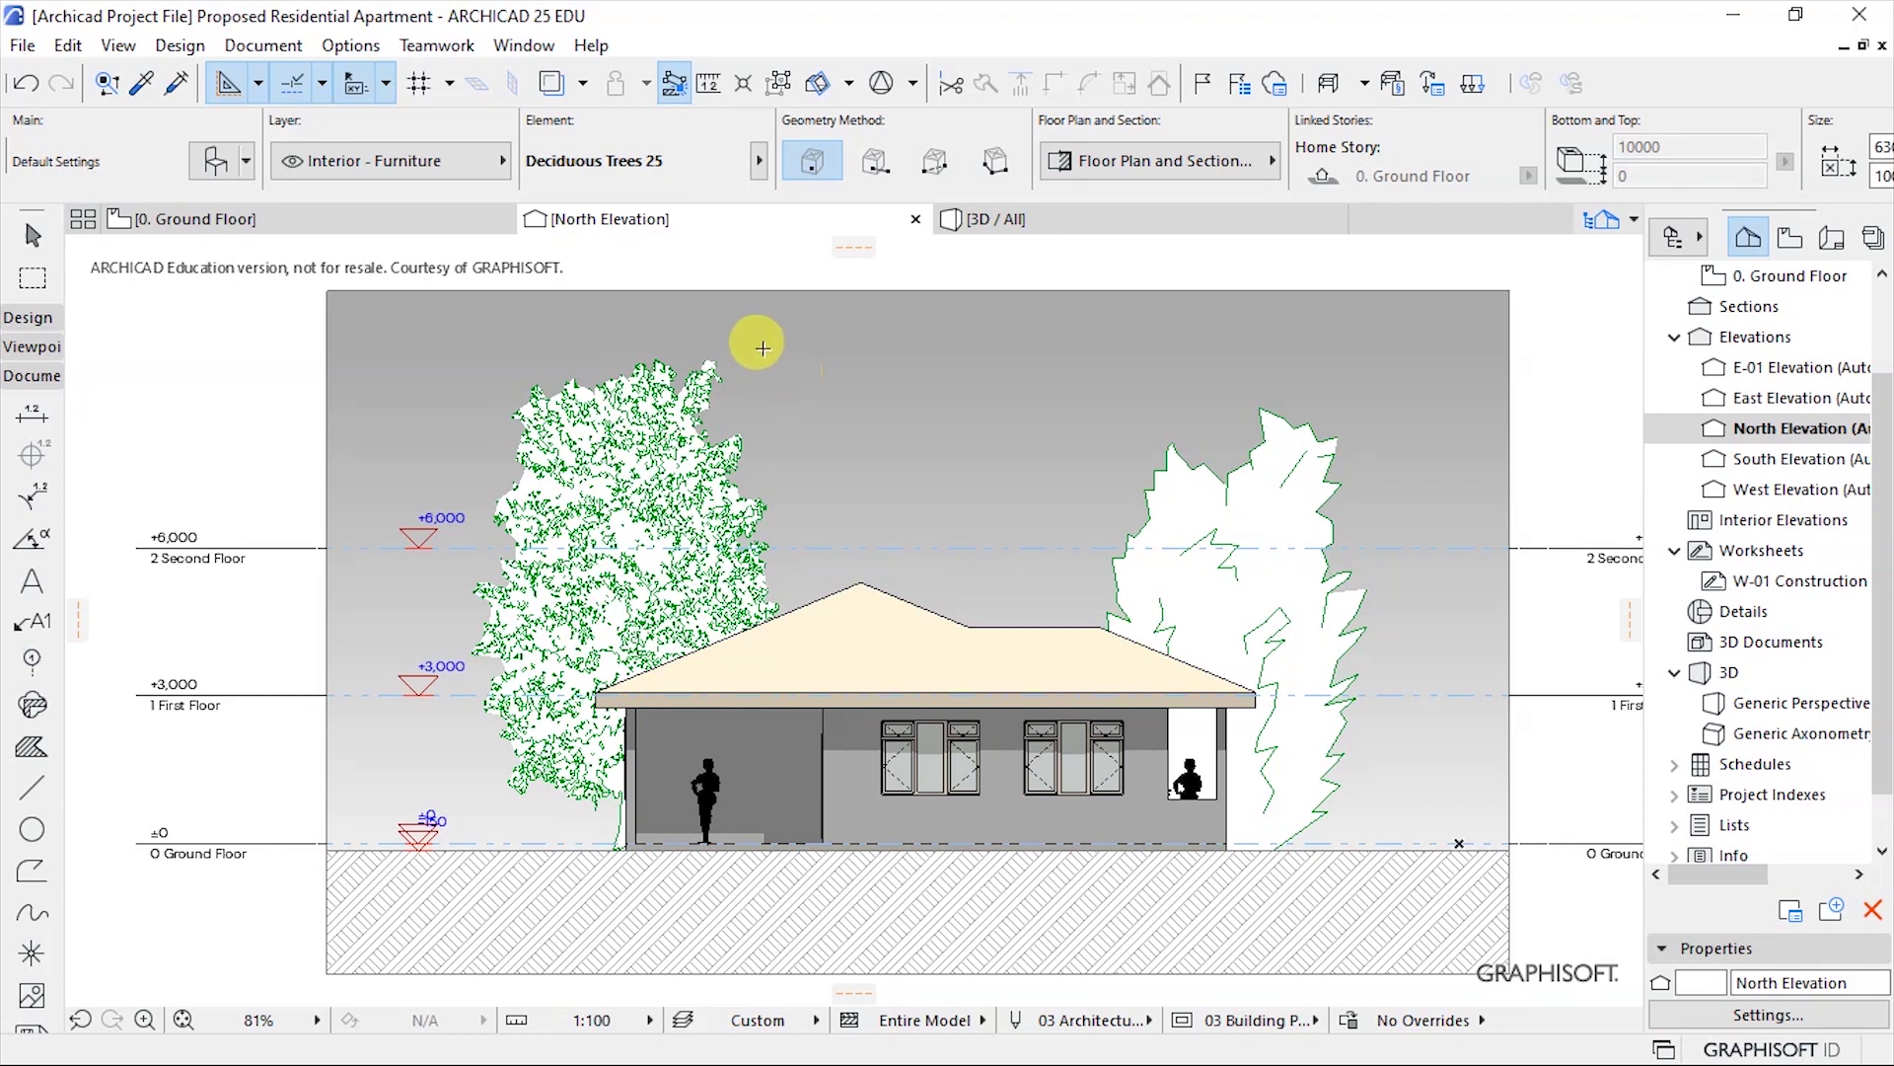
Save the project with the completed North Elevation.
key(ctrl+s)
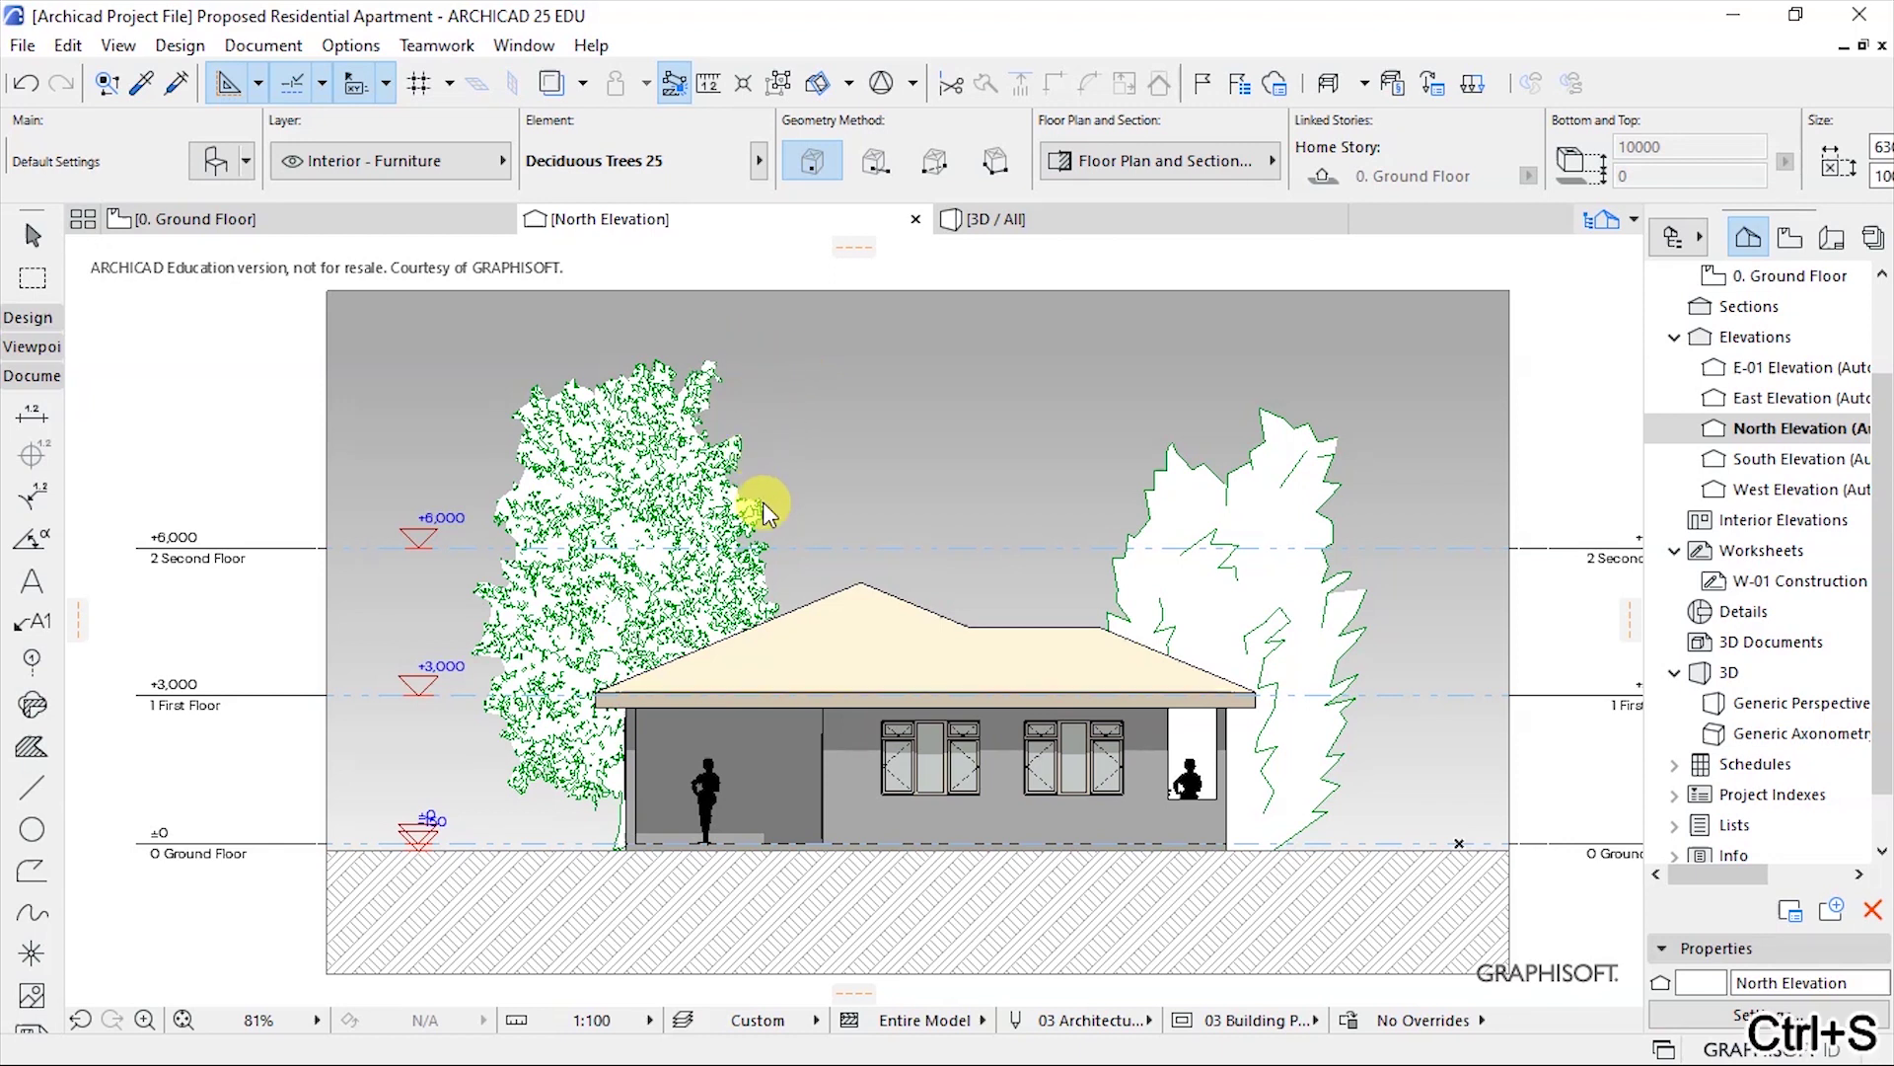
scroll(755, 493, down, 2)
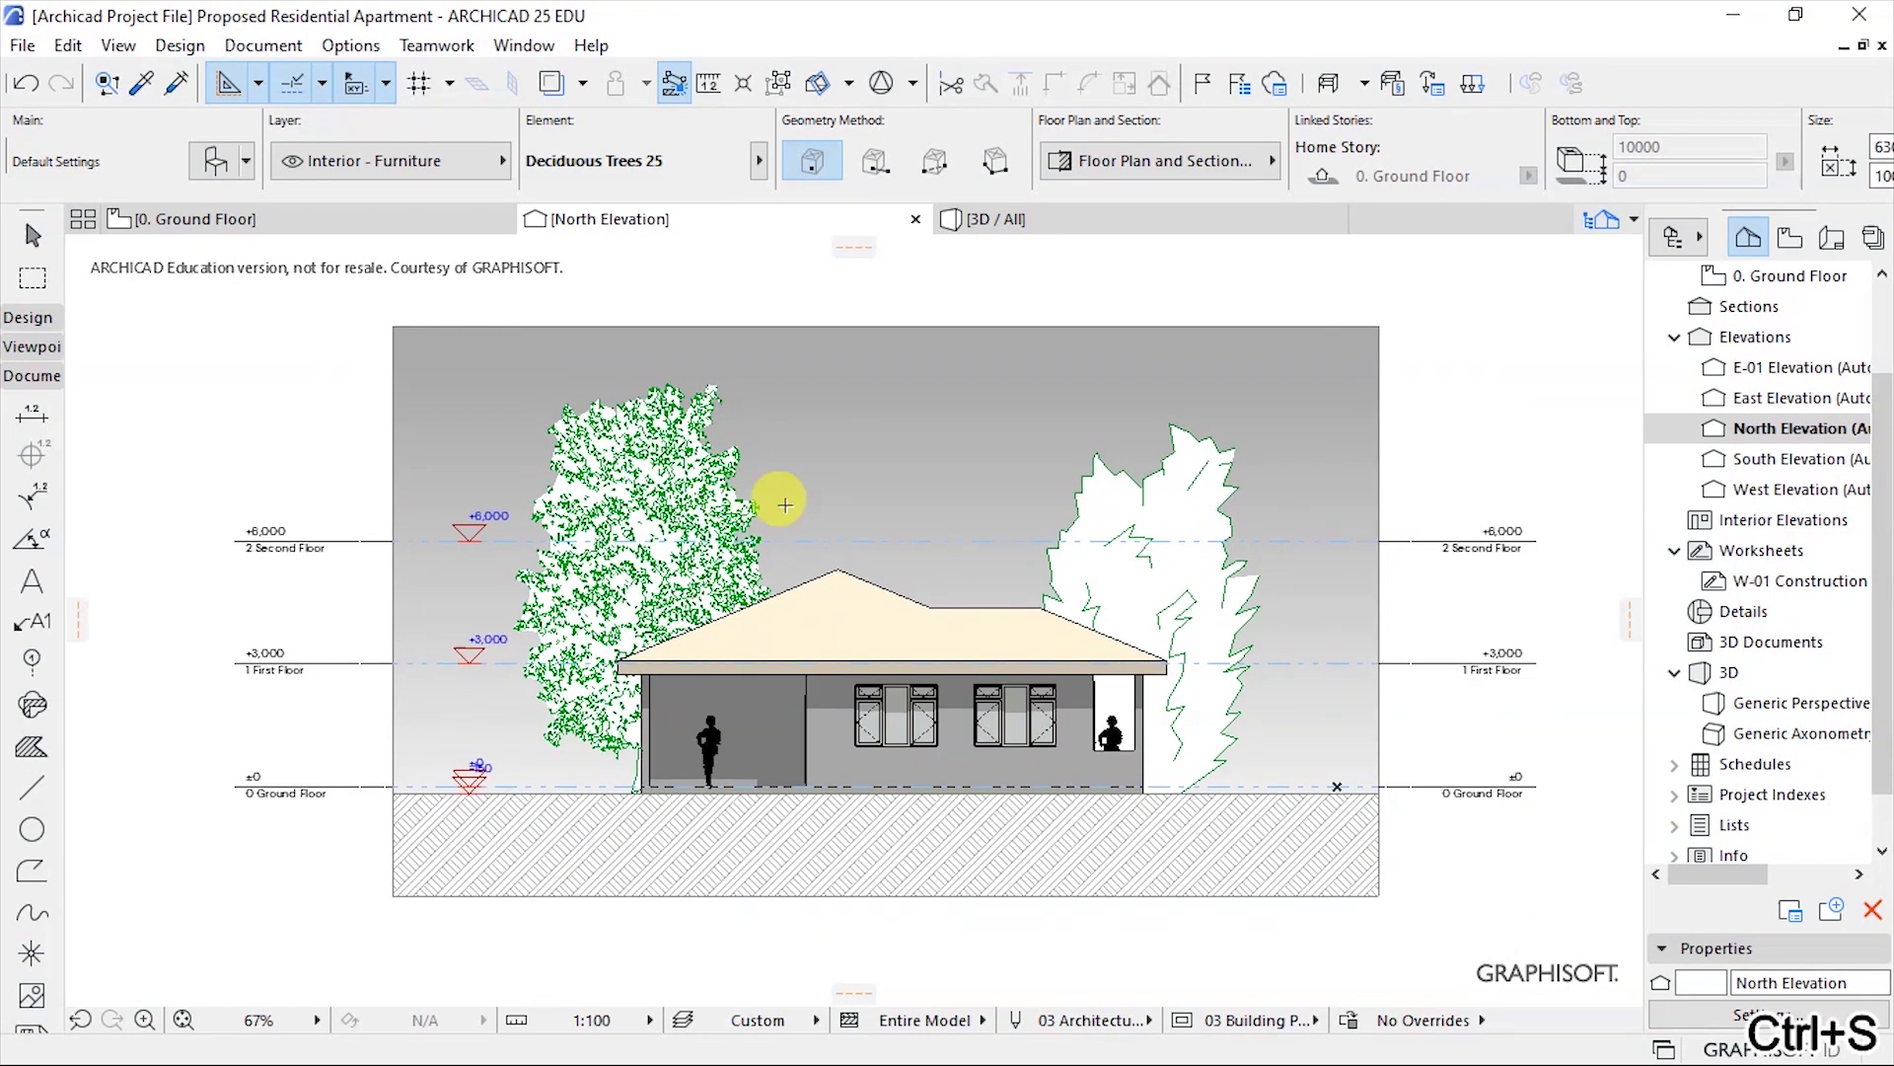
Switch to the Ground Floor plan and deselect the North Elevation marker.
click(321, 229)
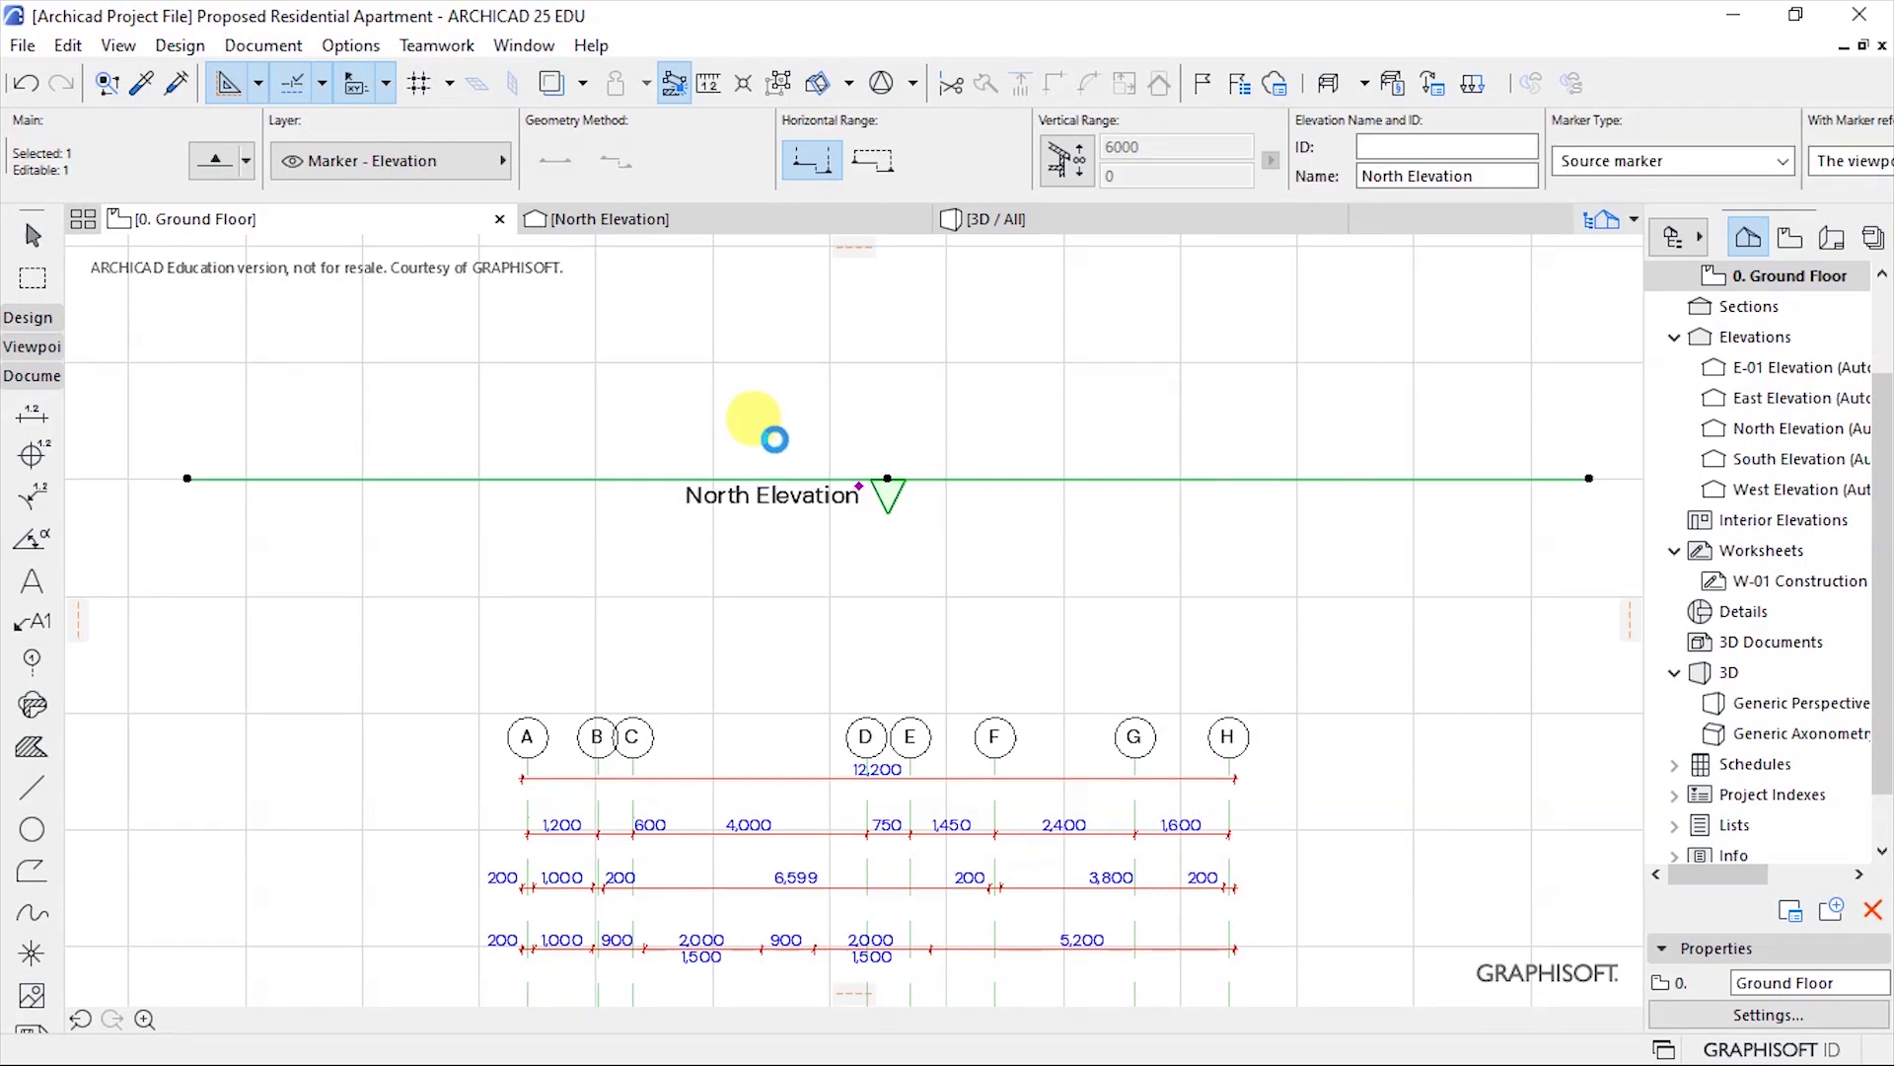
scroll(747, 439, down, 5)
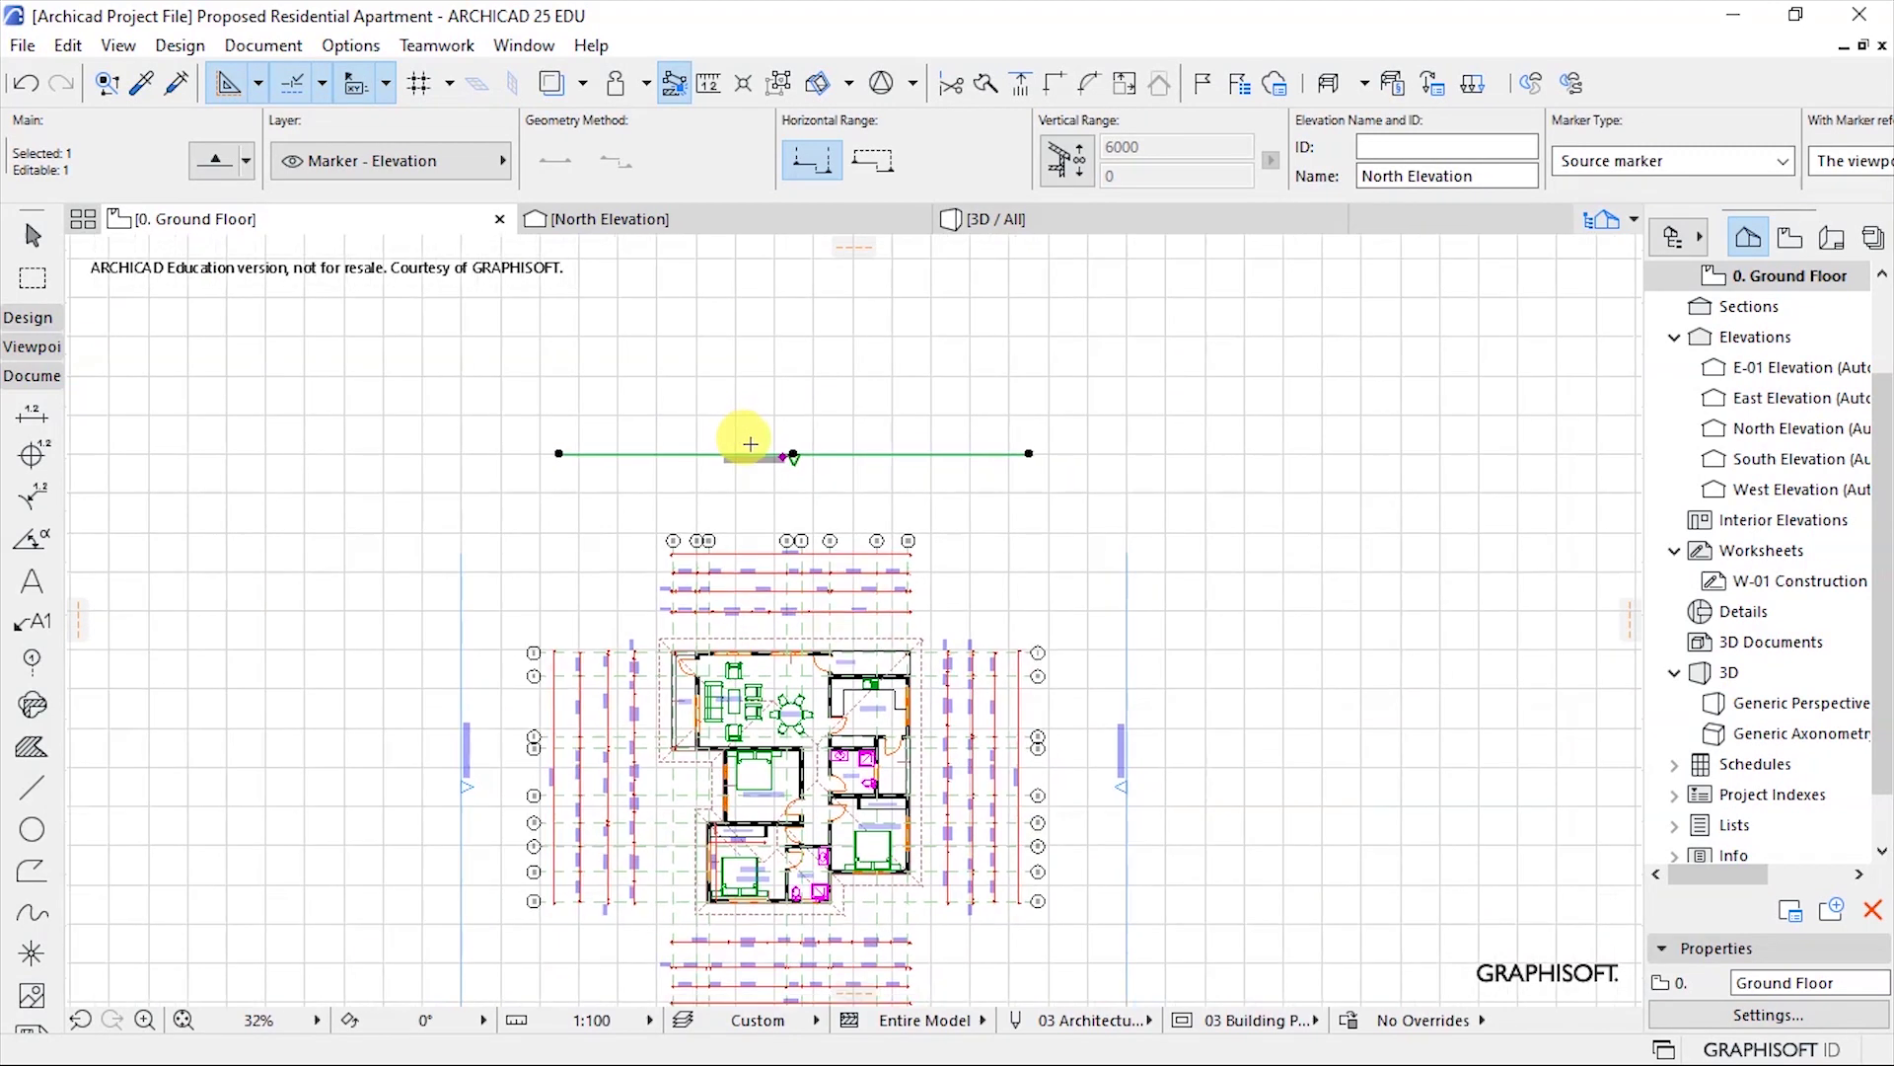
key(Escape)
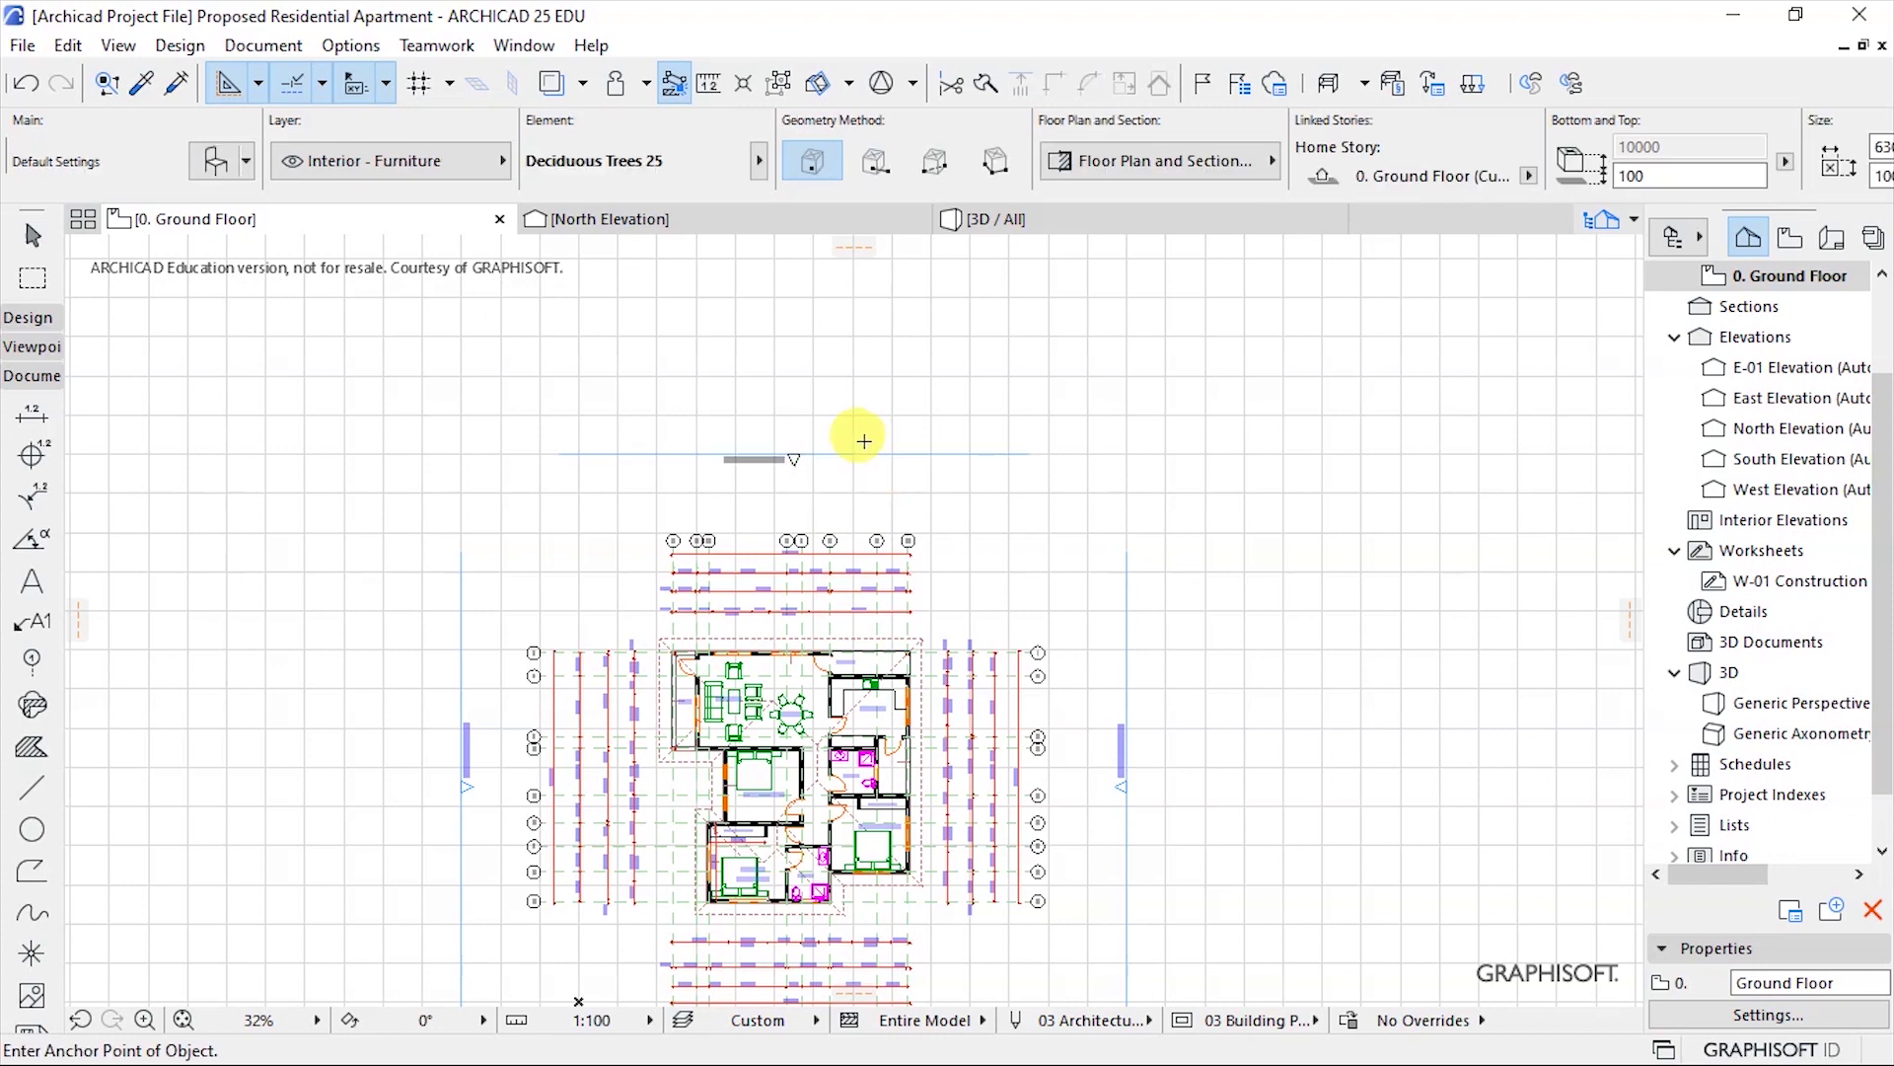
Examine the West, South and East Elevation markers placed around the ground floor plan.
scroll(761, 405, down, 2)
scroll(596, 655, up, 4)
scroll(562, 655, up, 5)
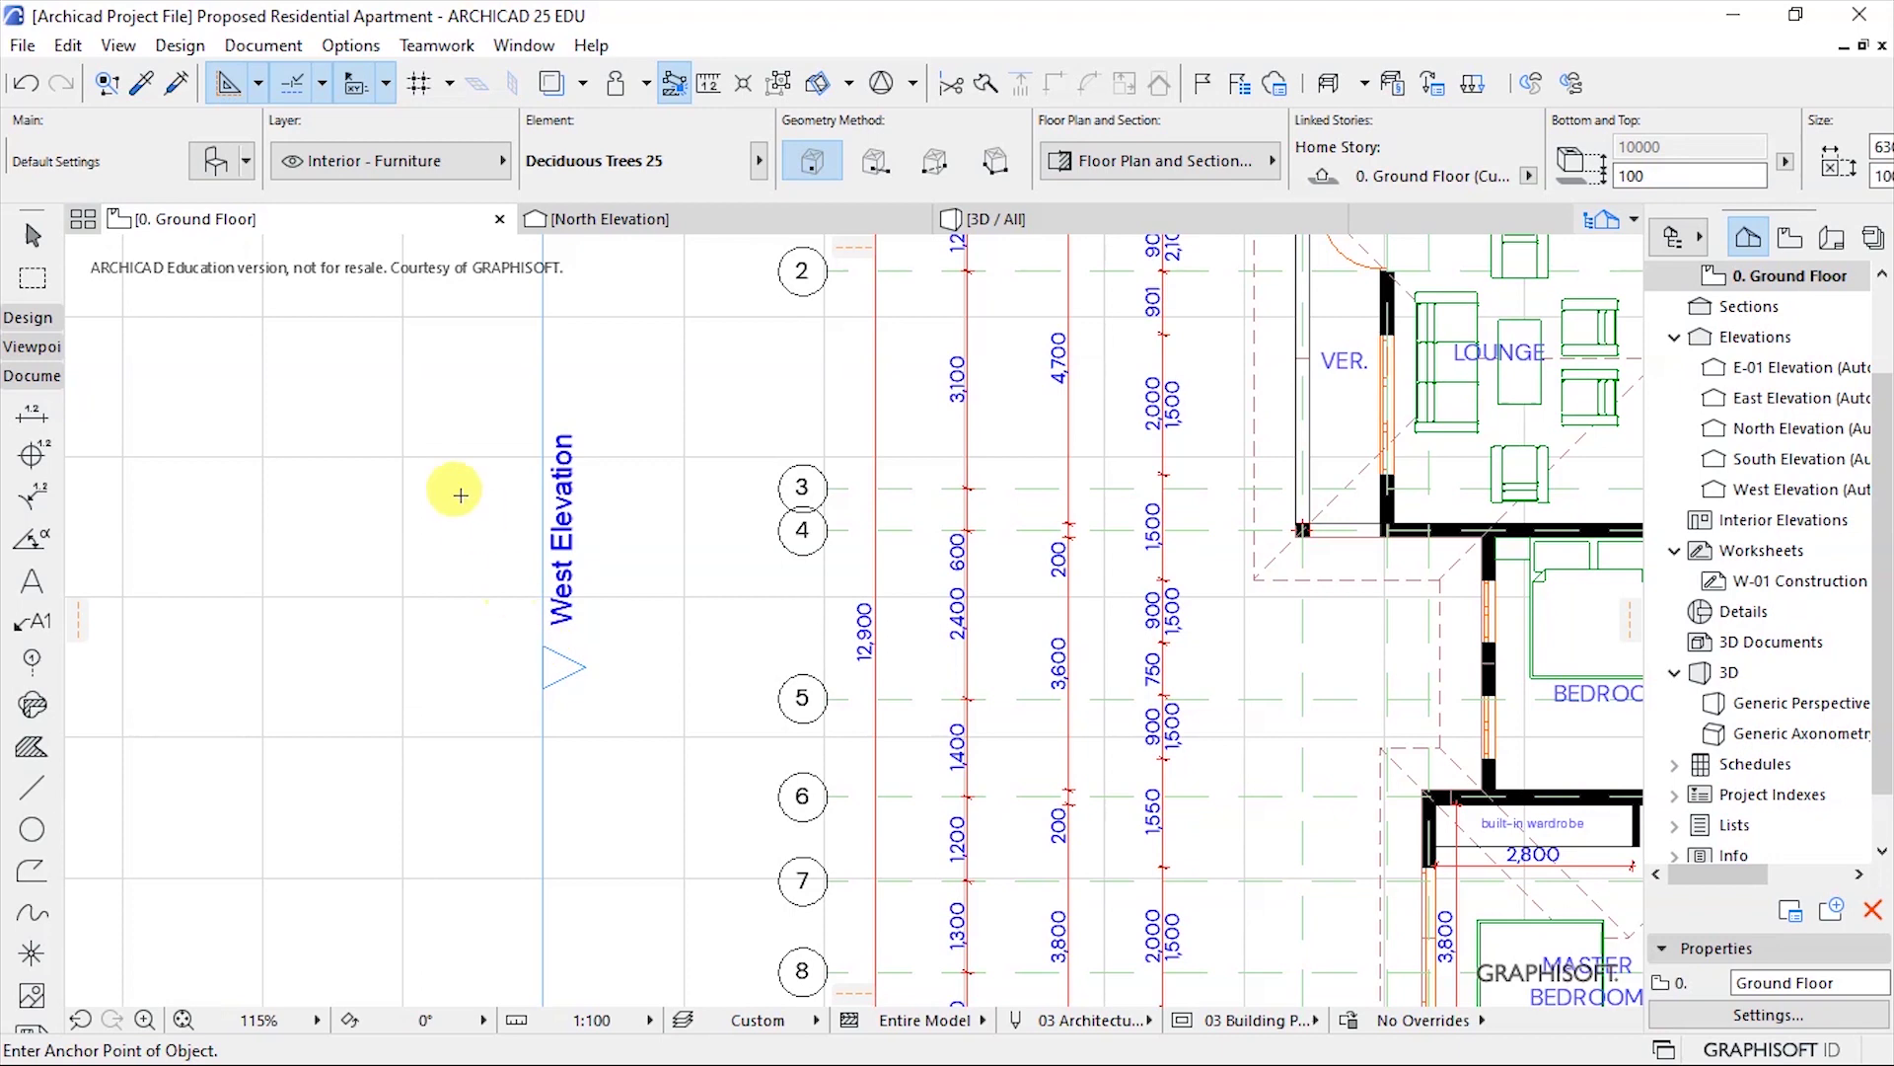
scroll(474, 513, down, 5)
scroll(888, 914, up, 3)
scroll(915, 966, down, 3)
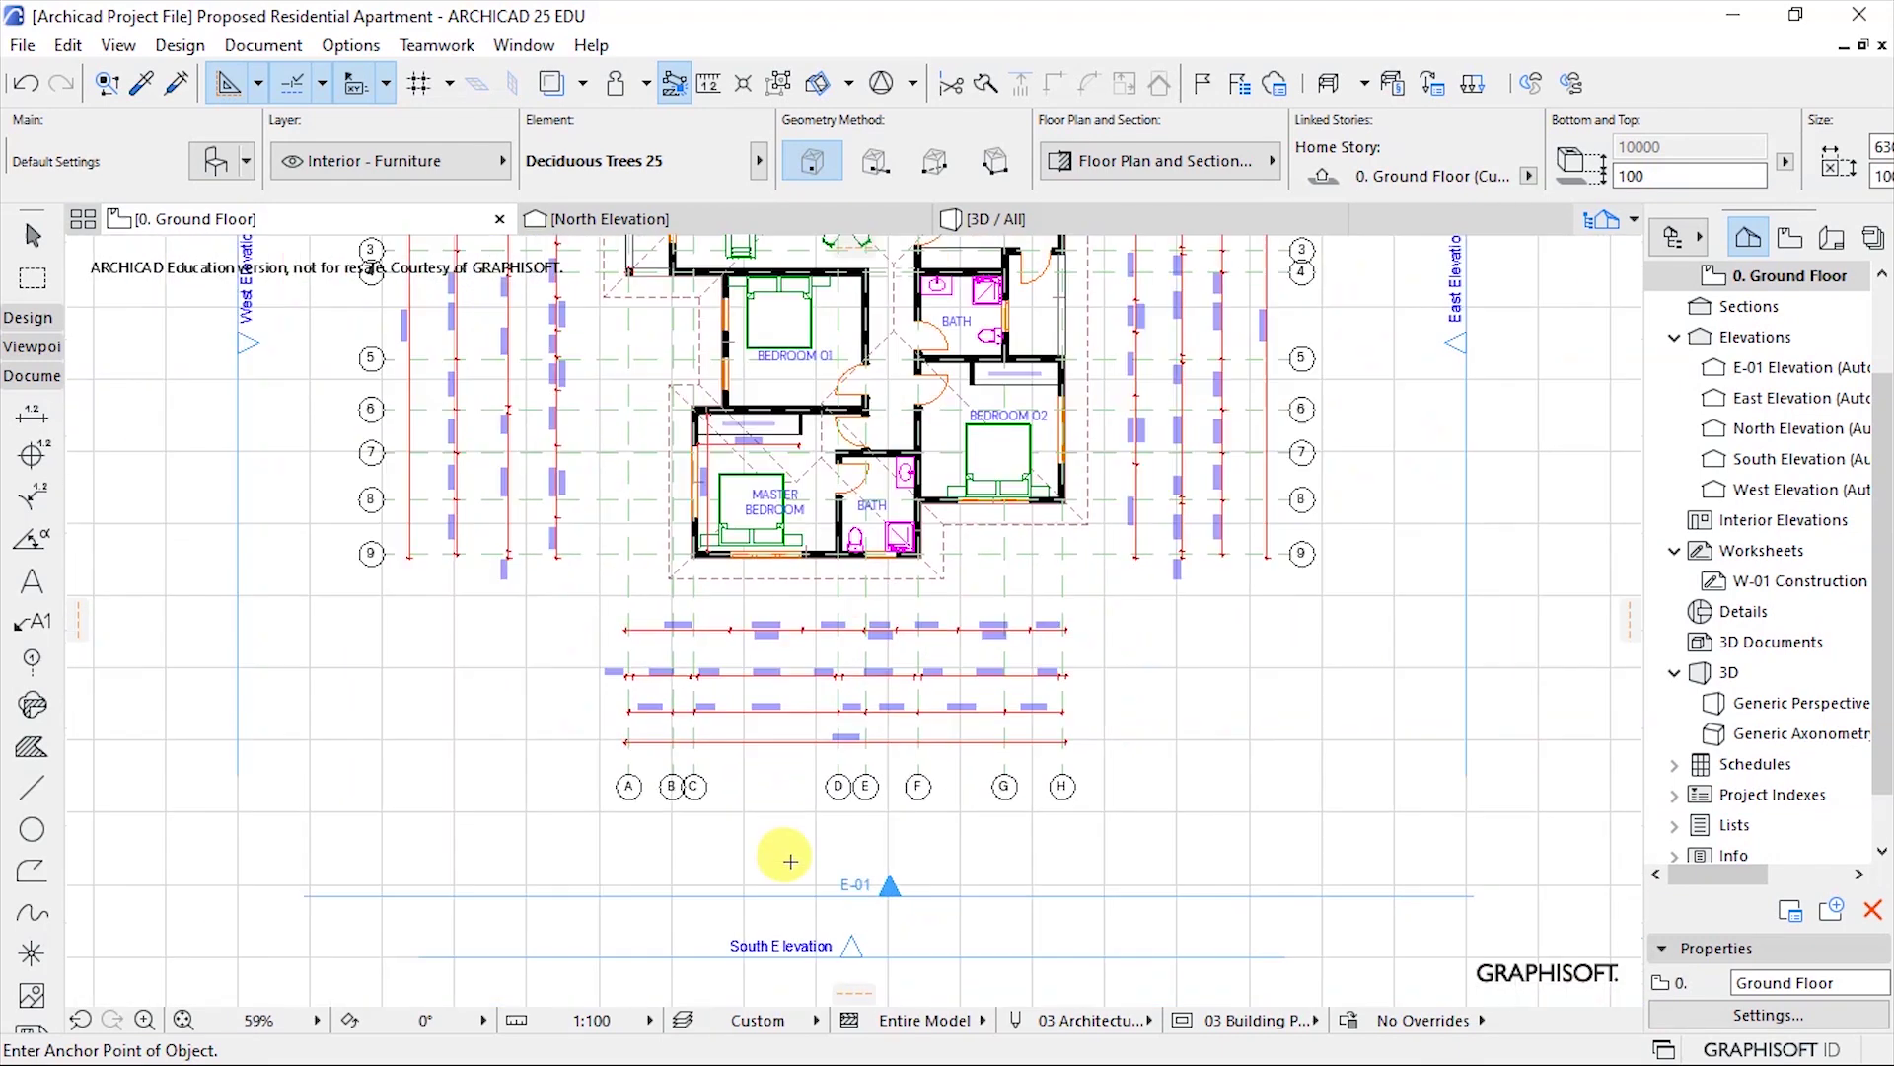
scroll(803, 905, up, 2)
scroll(803, 911, down, 2)
scroll(1142, 541, up, 6)
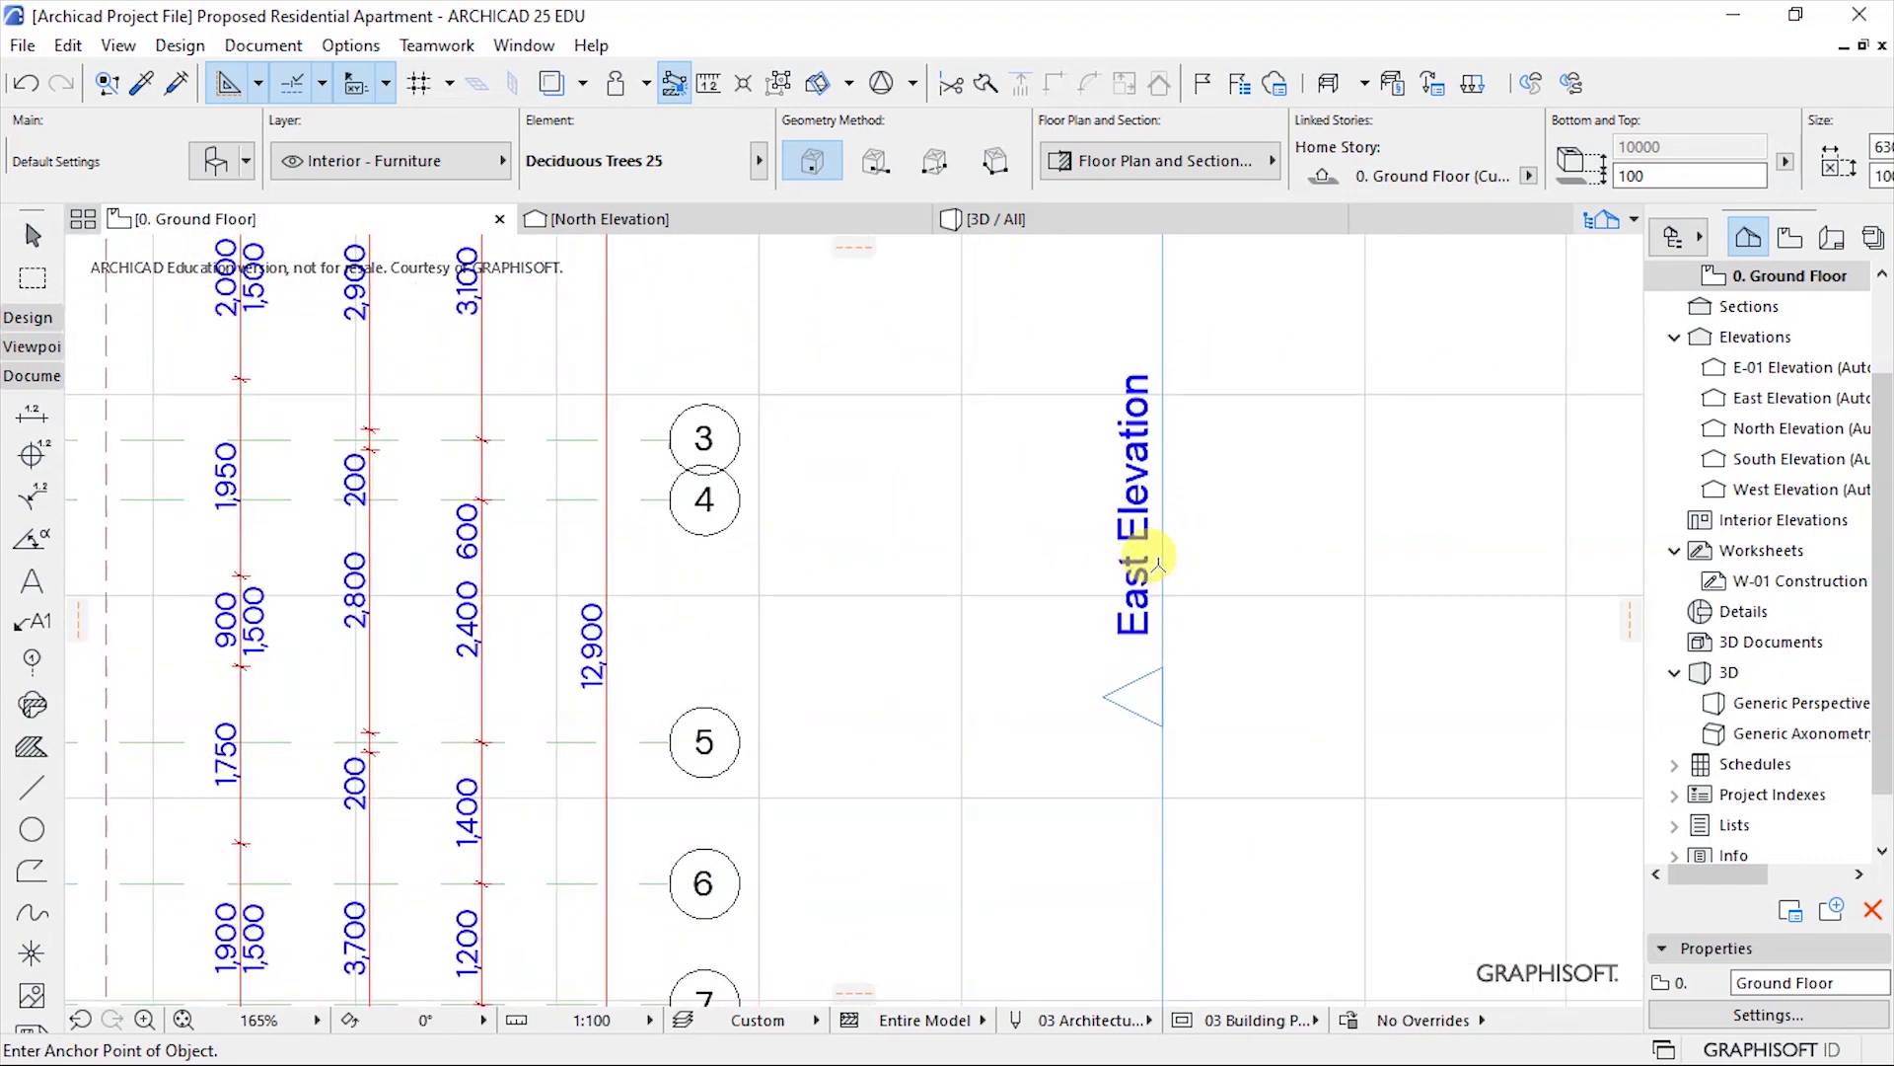
scroll(1162, 691, down, 4)
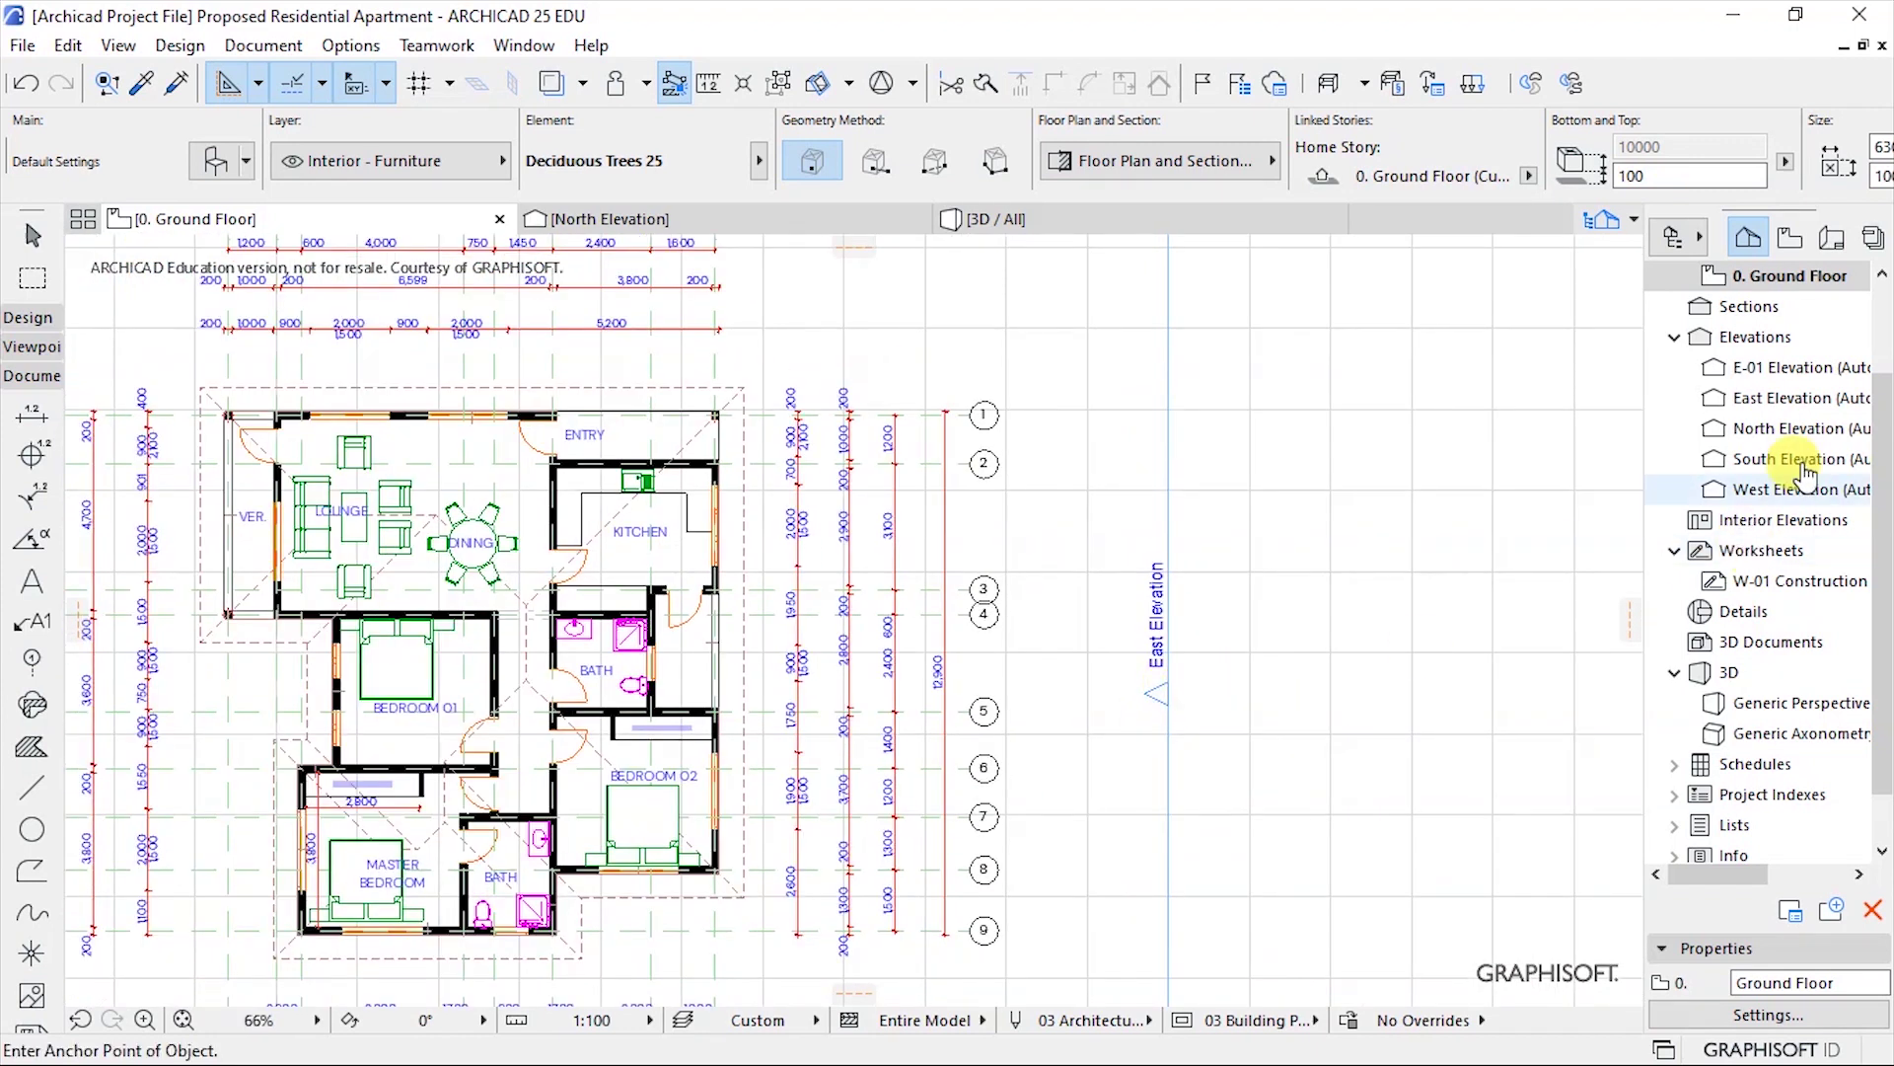
Reopen the North Elevation and look at the house with its trees and silhouettes.
double_click(1751, 427)
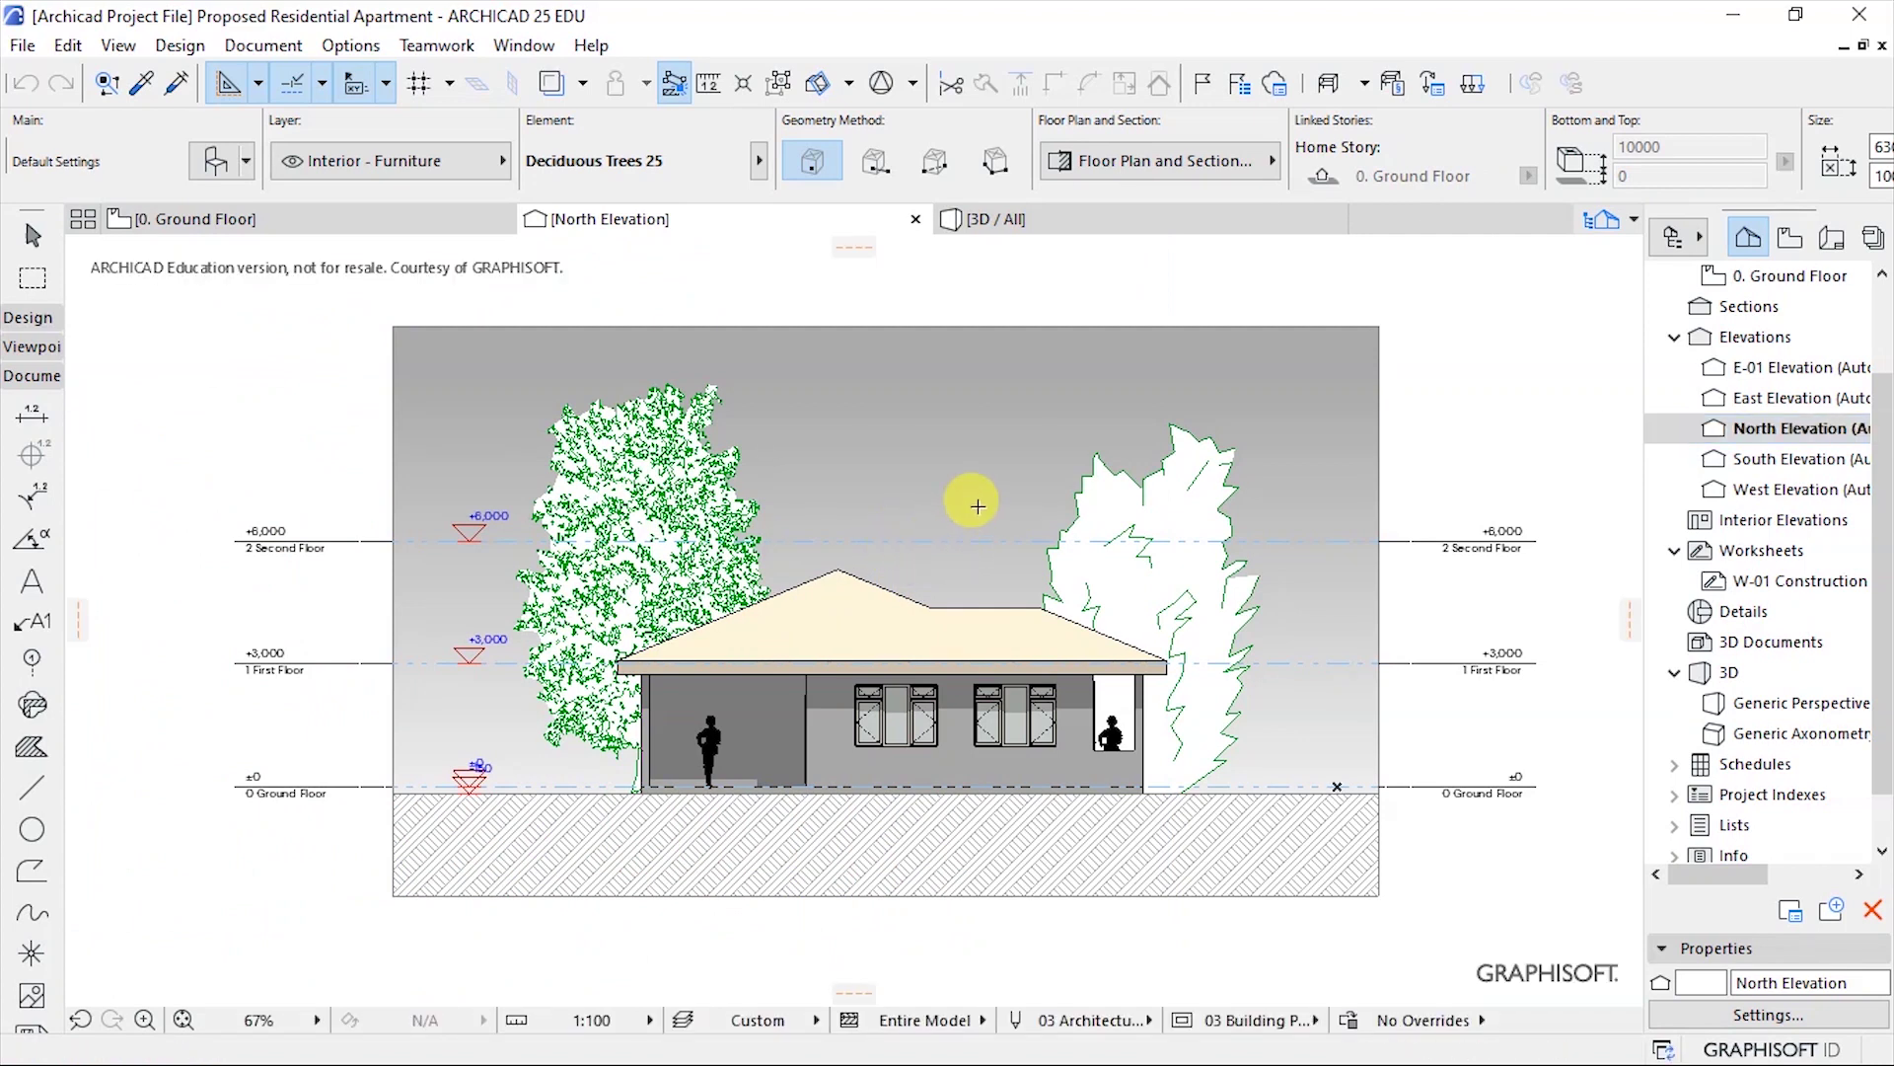
scroll(984, 495, up, 1)
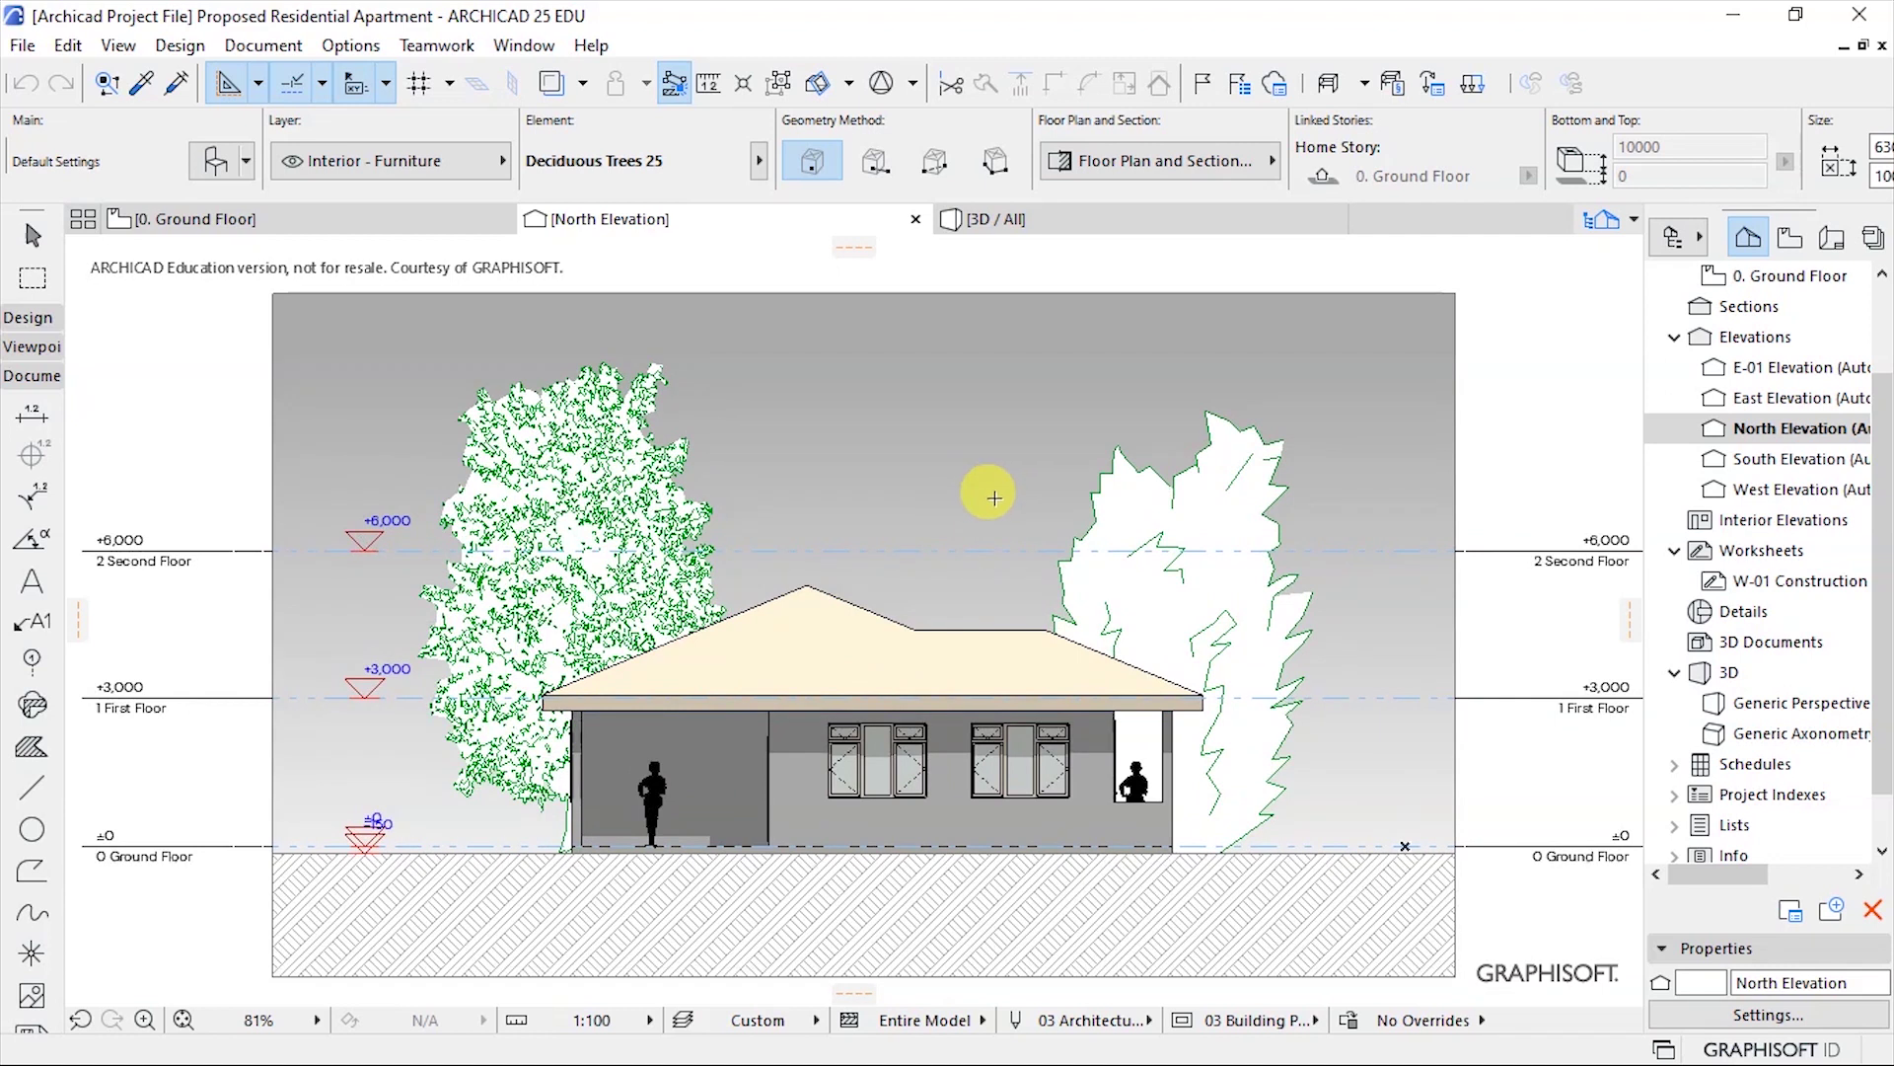